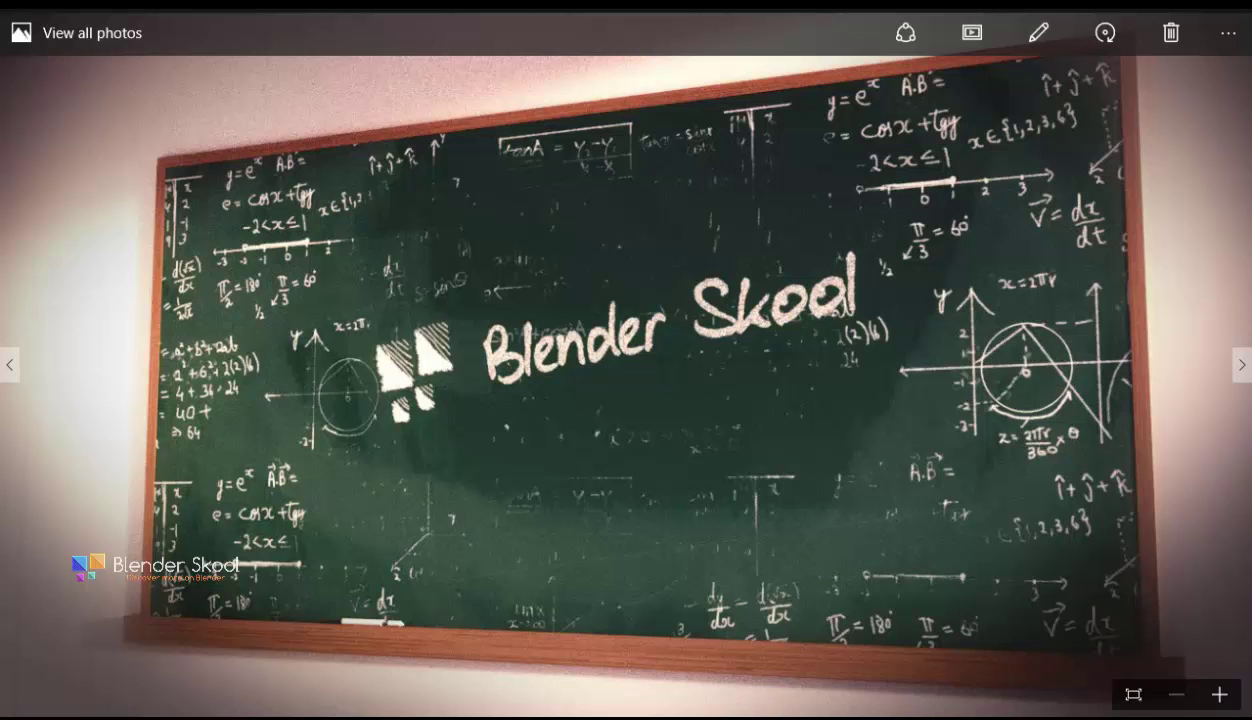
In Blender, set the default cube's dimensions to 9 in X, 9 in Y and 4 in Z.
left_click(744, 602)
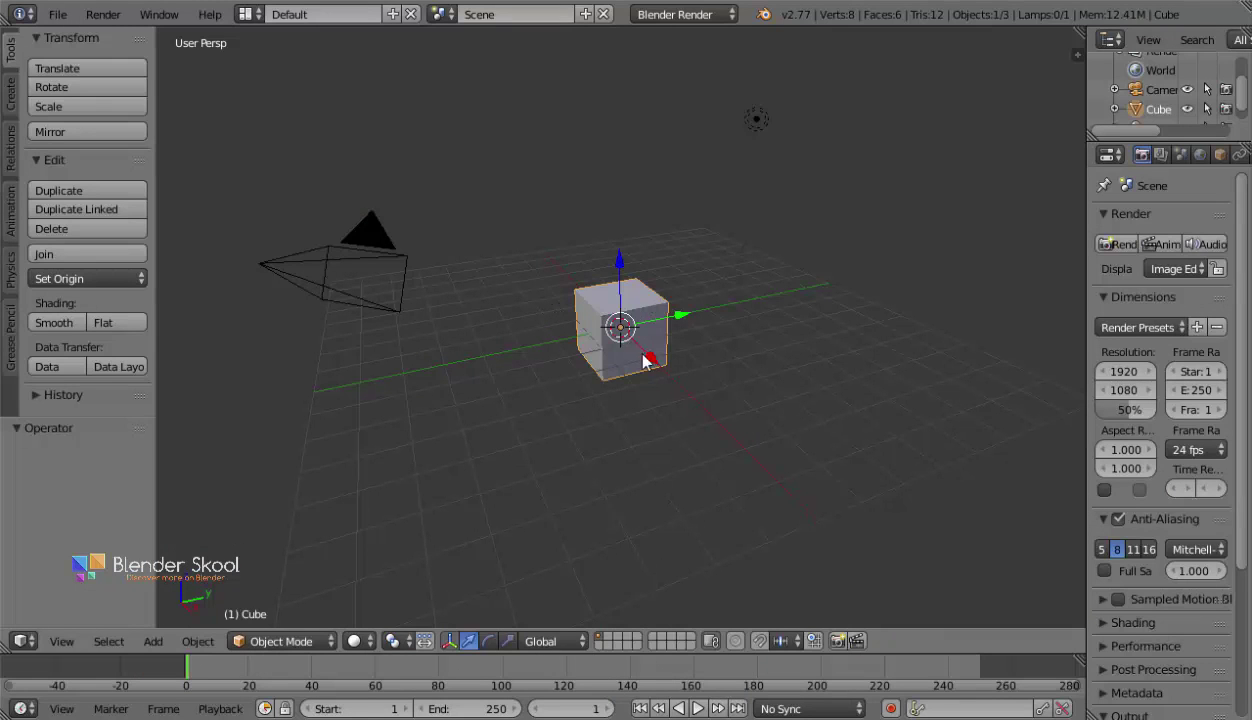
key("n")
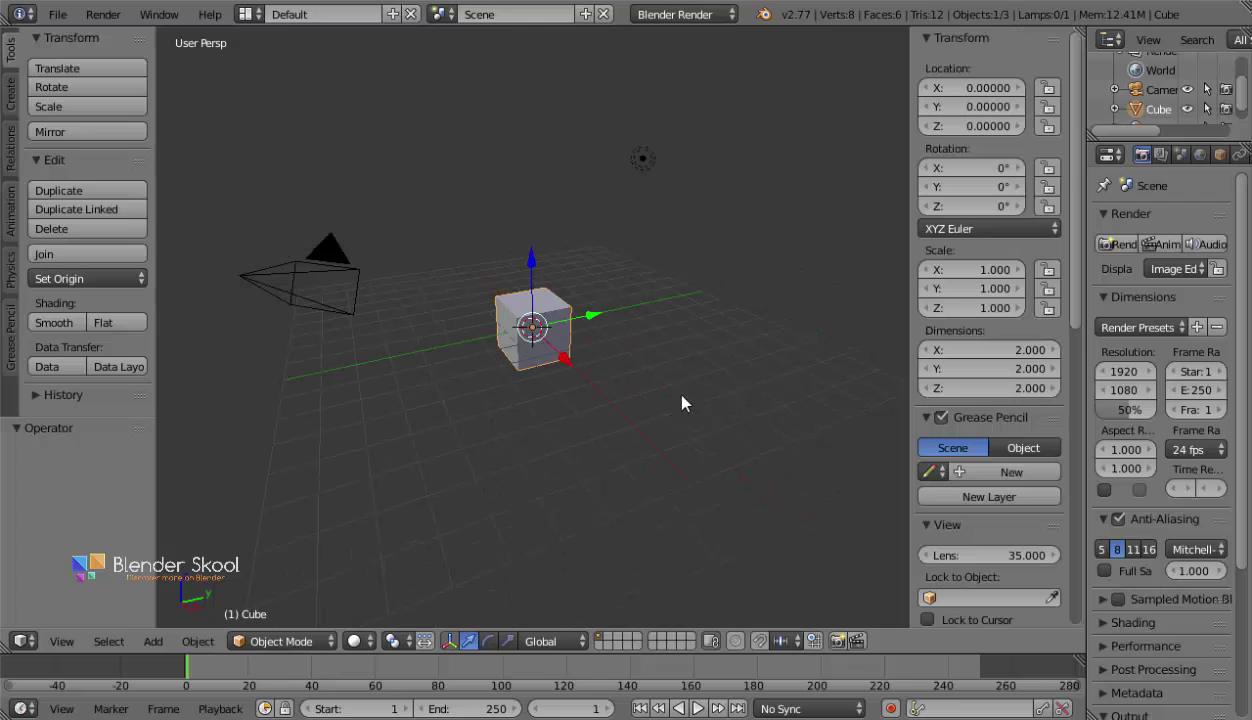
left_click(952, 346)
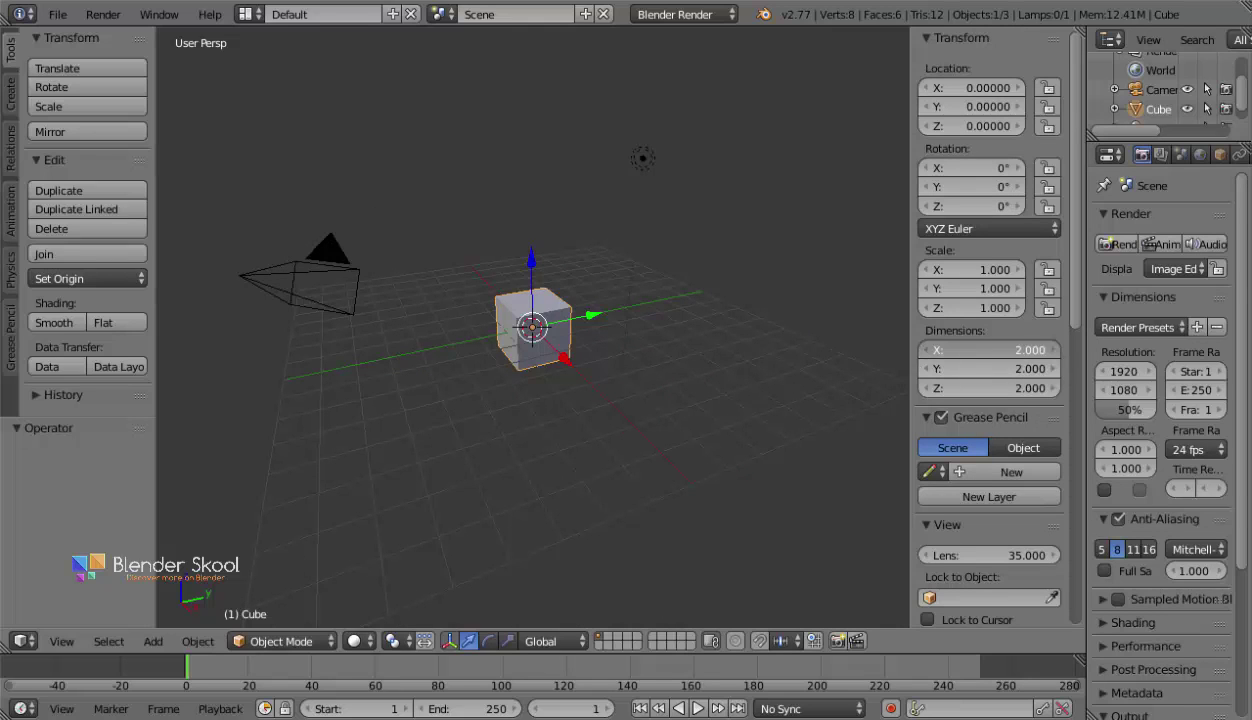
type("9")
key("Tab")
type("9")
key("Tab")
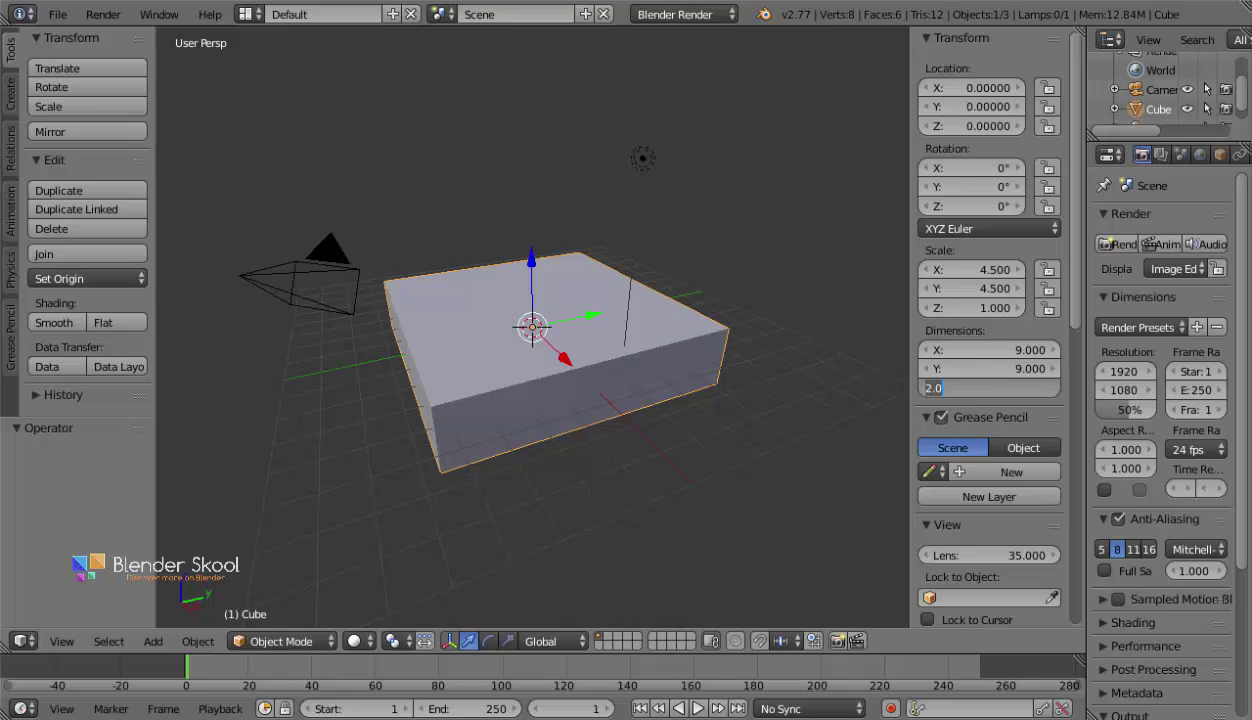
type("4")
key("Return")
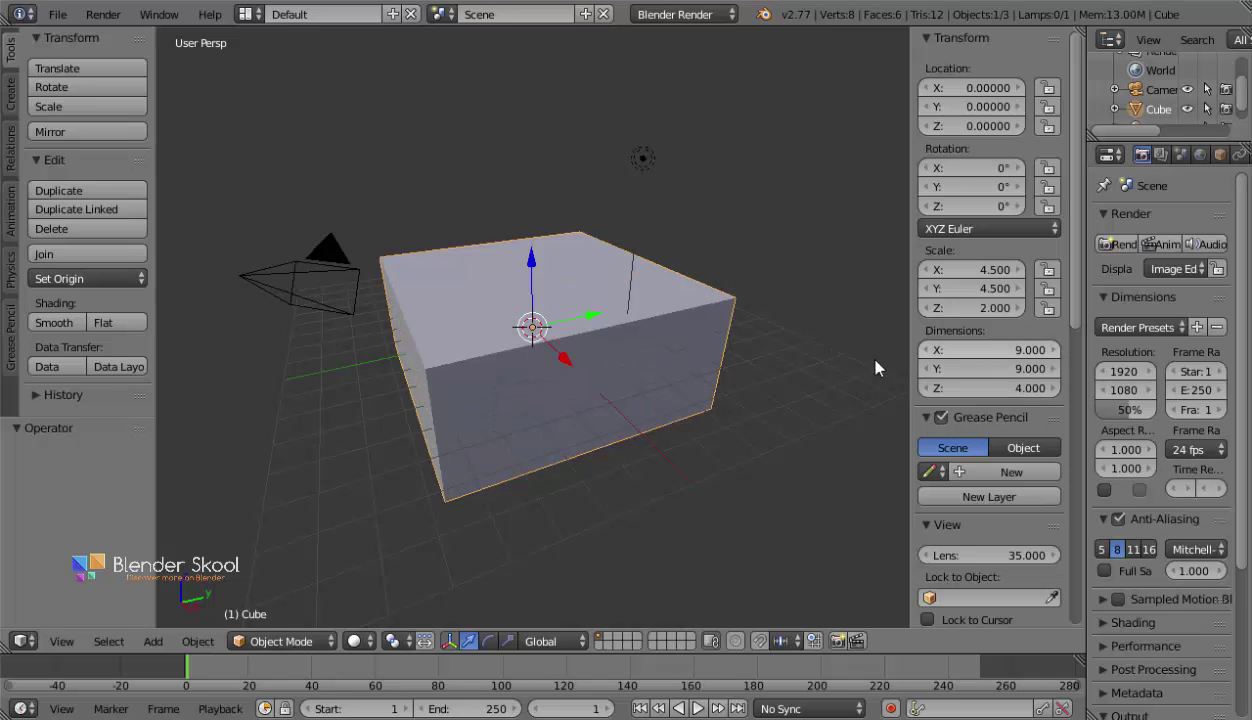
key("n")
Hide the tool shelf and raise the cube by about 2.2 units along the global Z axis.
middle_click_drag(472, 455, 552, 428)
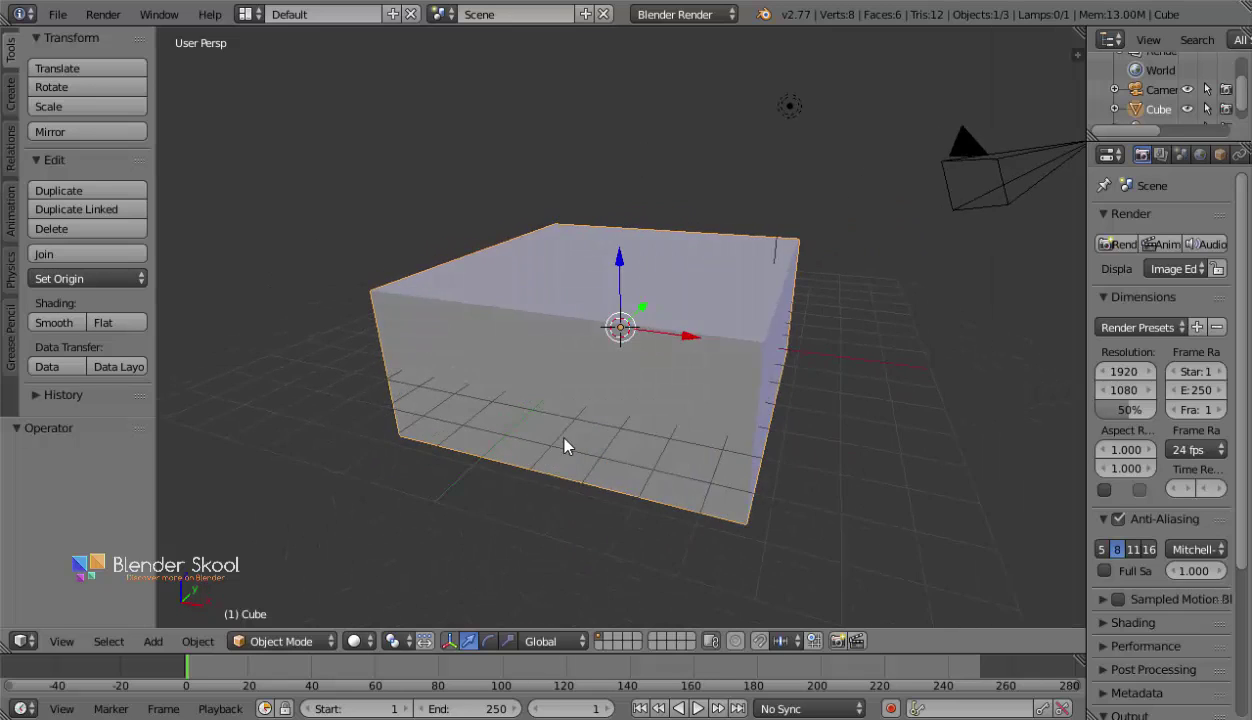
key("t")
middle_click_drag(540, 473, 565, 400)
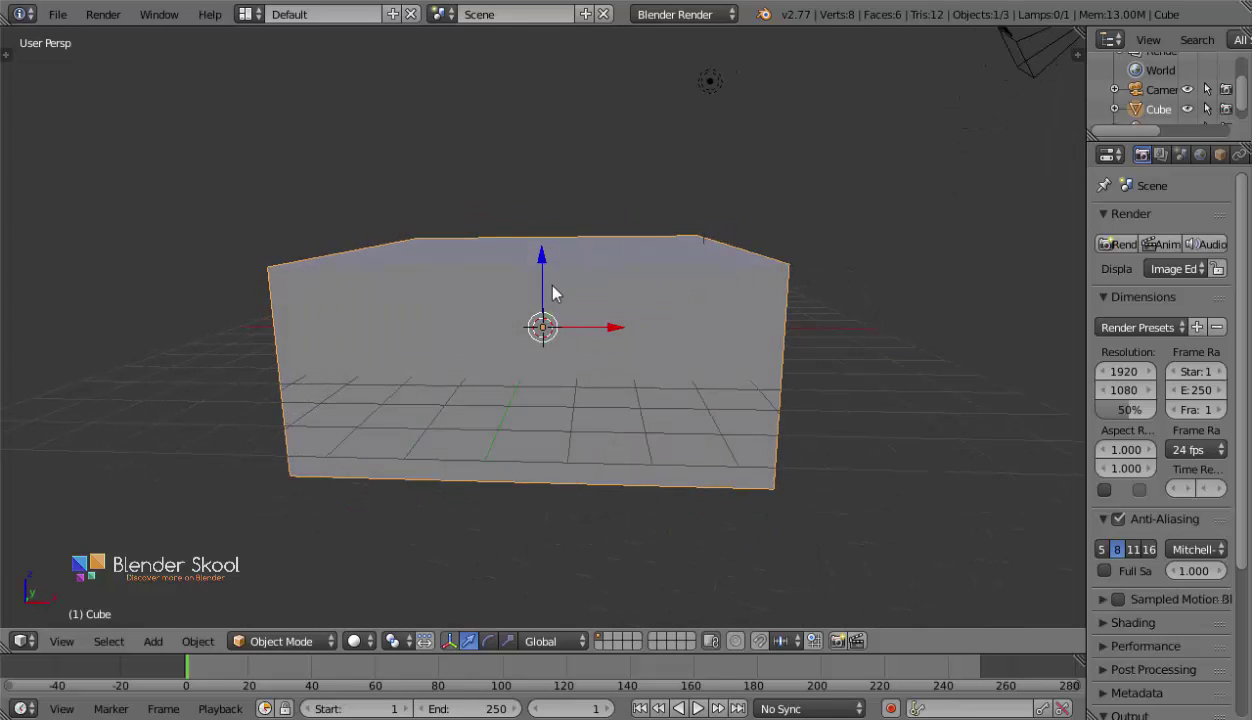
key("g")
key("z")
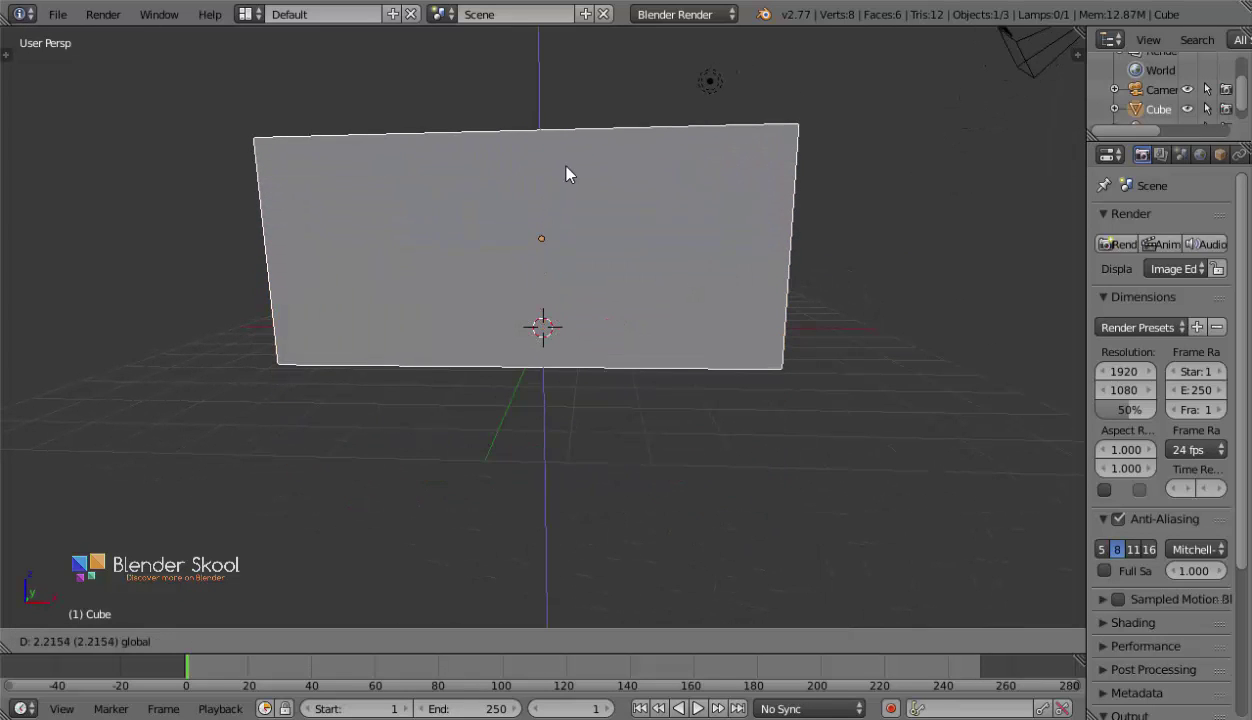
left_click(562, 175)
Widen the properties editor so its render settings can be read in full.
middle_click_drag(348, 449, 978, 311)
scroll(431, 478, "up", 6)
scroll(431, 478, "down", 2)
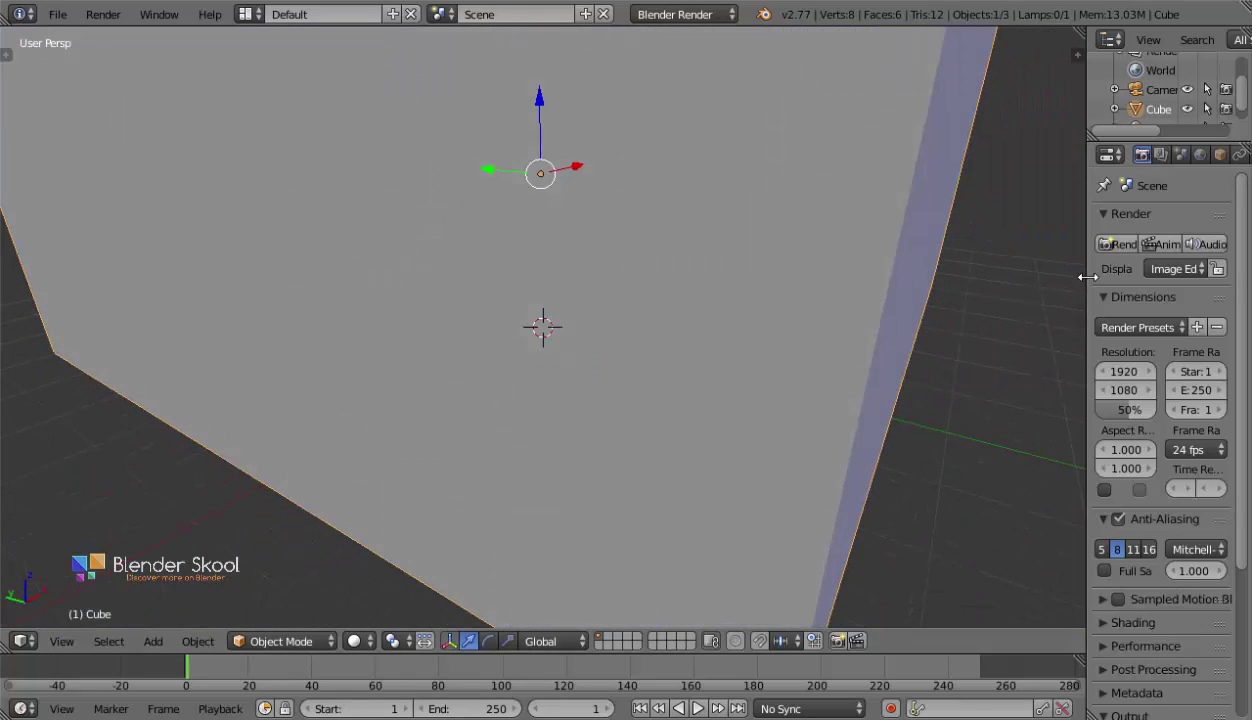
left_click_drag(1087, 278, 930, 279)
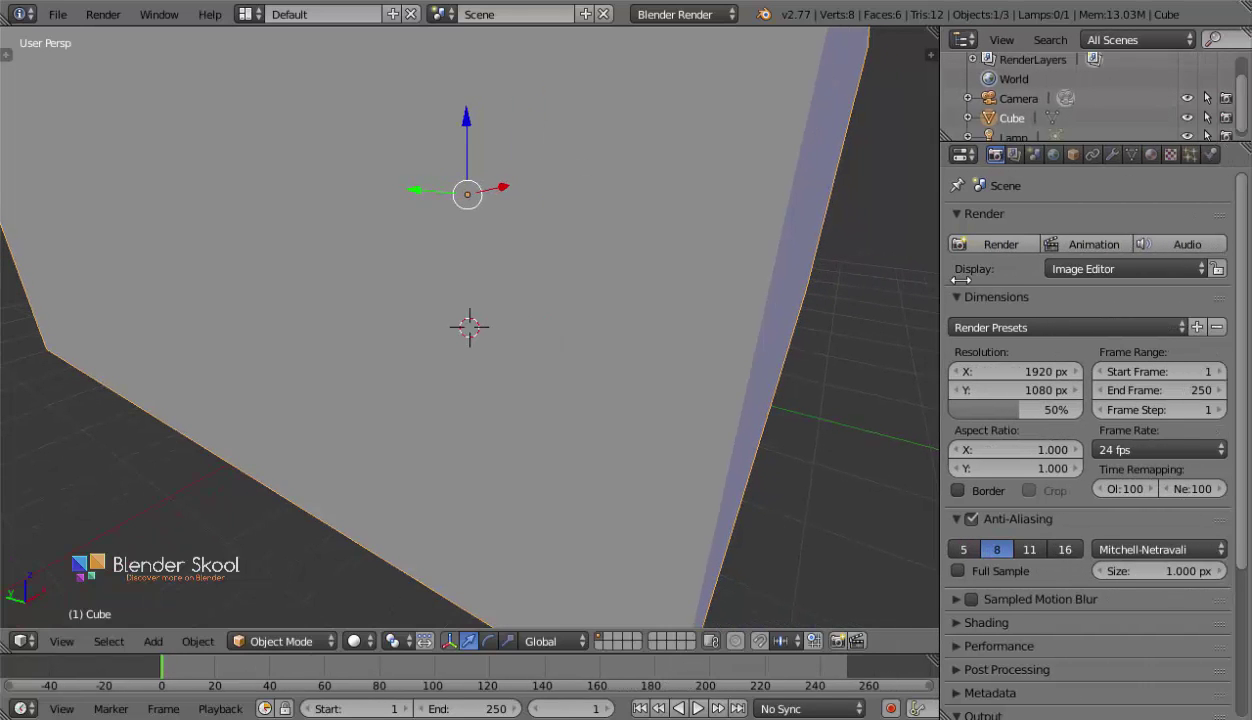
middle_click_drag(850, 300, 579, 358)
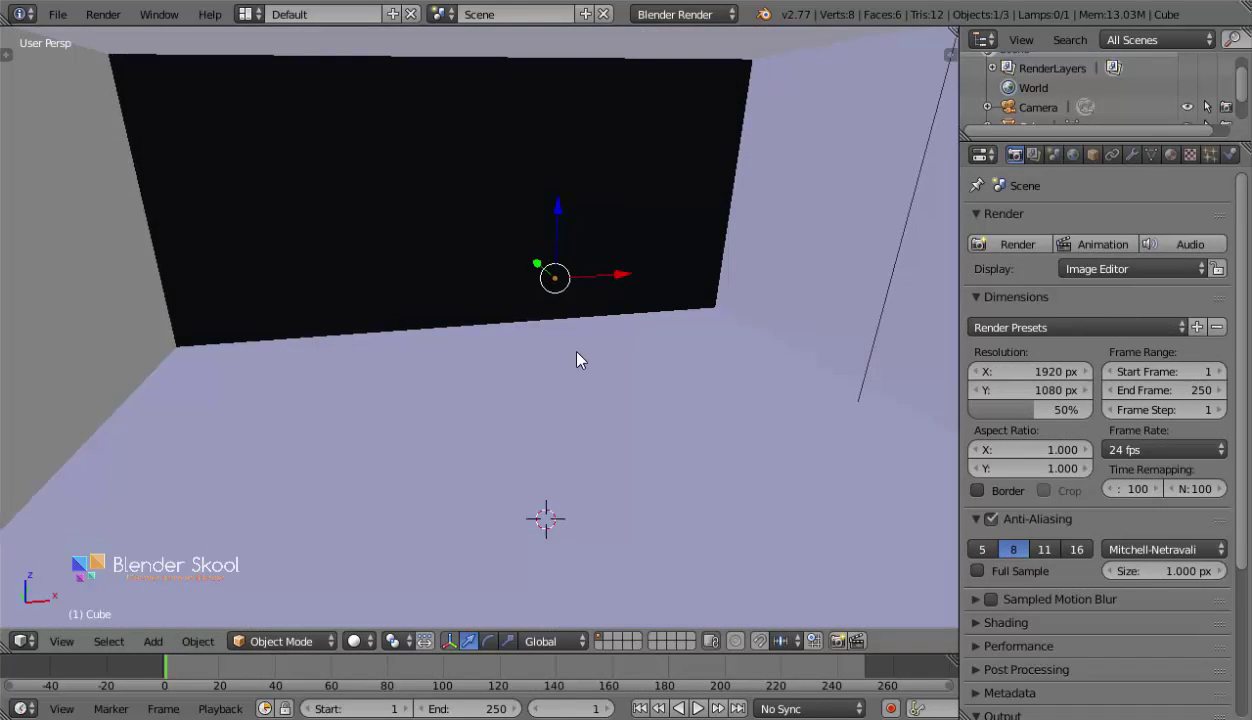
Add a plane mesh inside the cube and scale it by 2 along the global X axis.
key("shift+a")
mouse_move(341, 265)
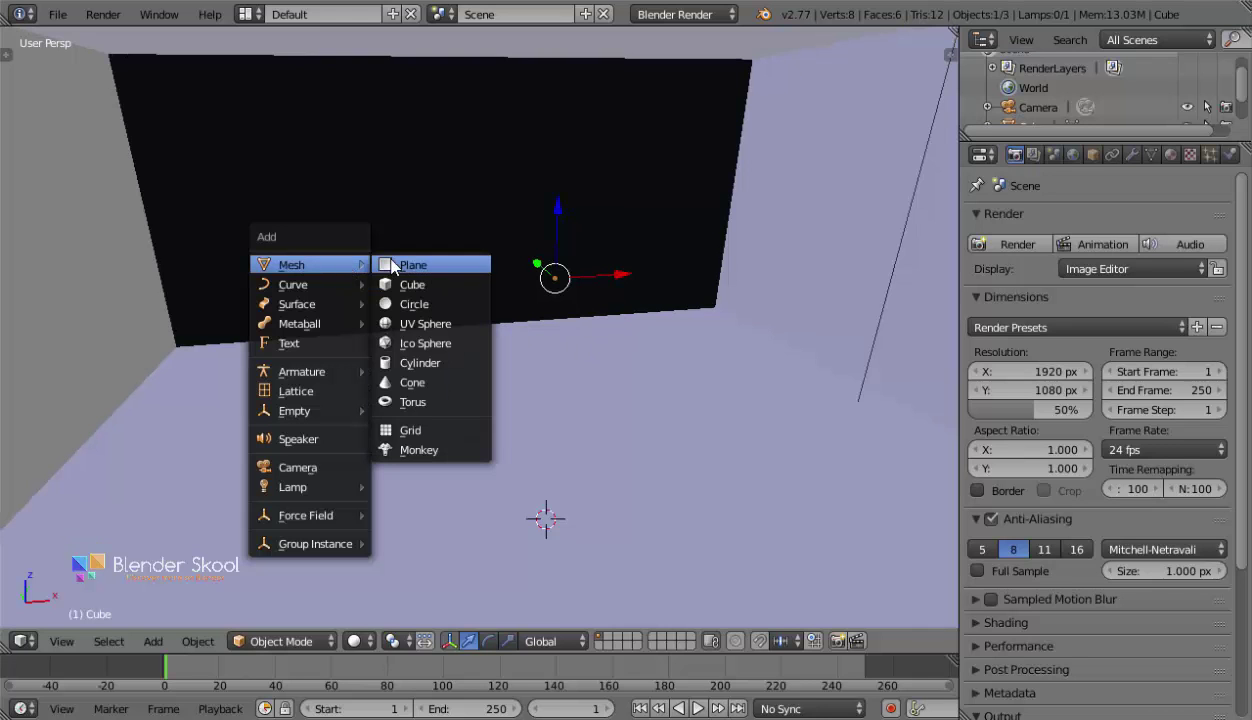
left_click(419, 263)
key("z")
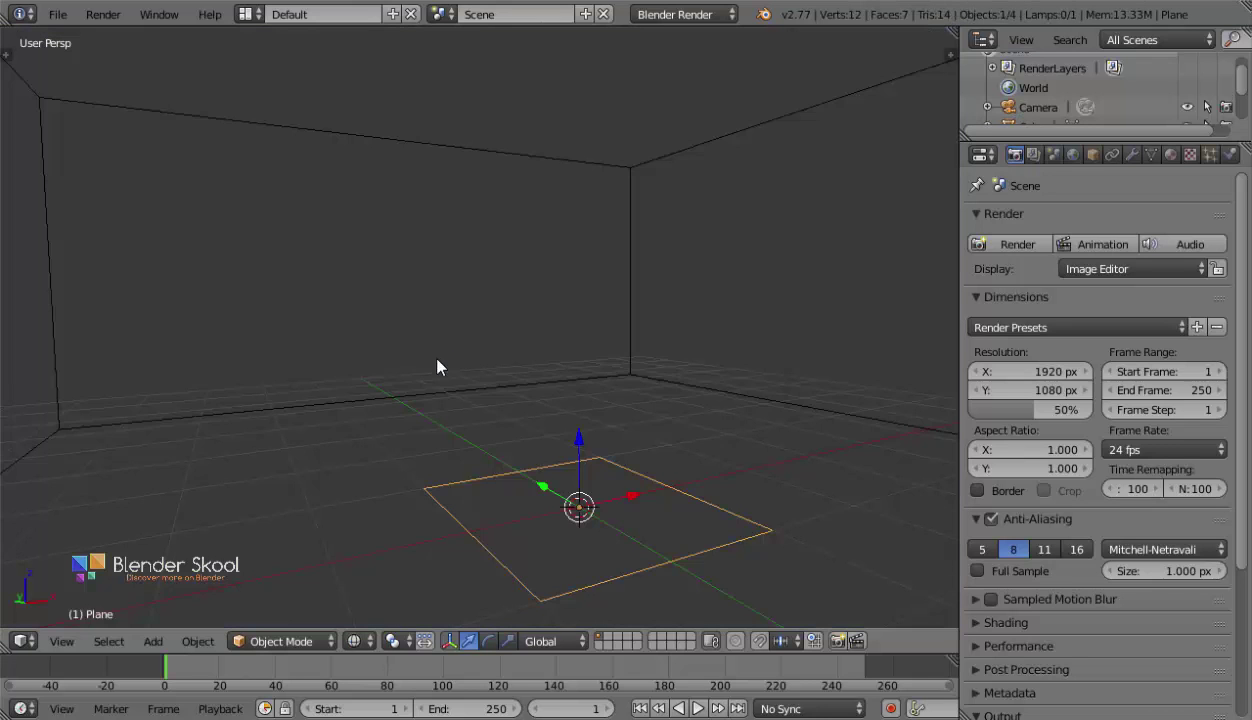
middle_click_drag(436, 366, 453, 436)
key("s")
key("x")
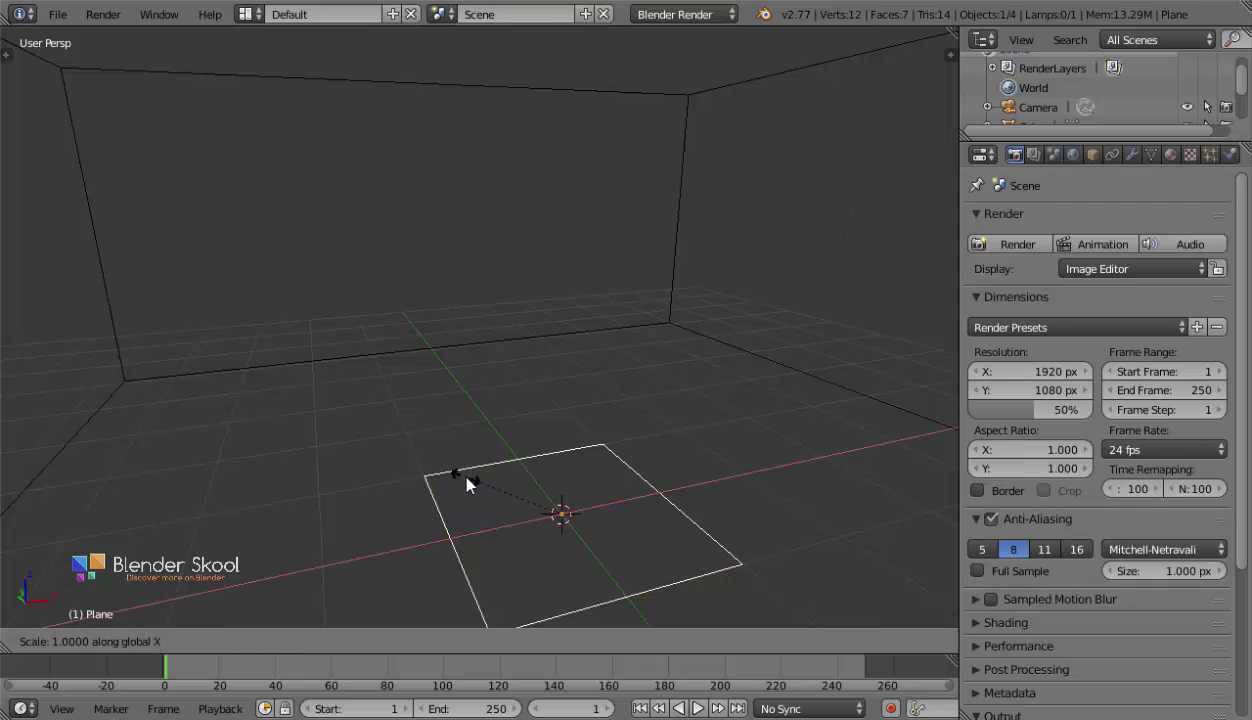
key("2")
key("Return")
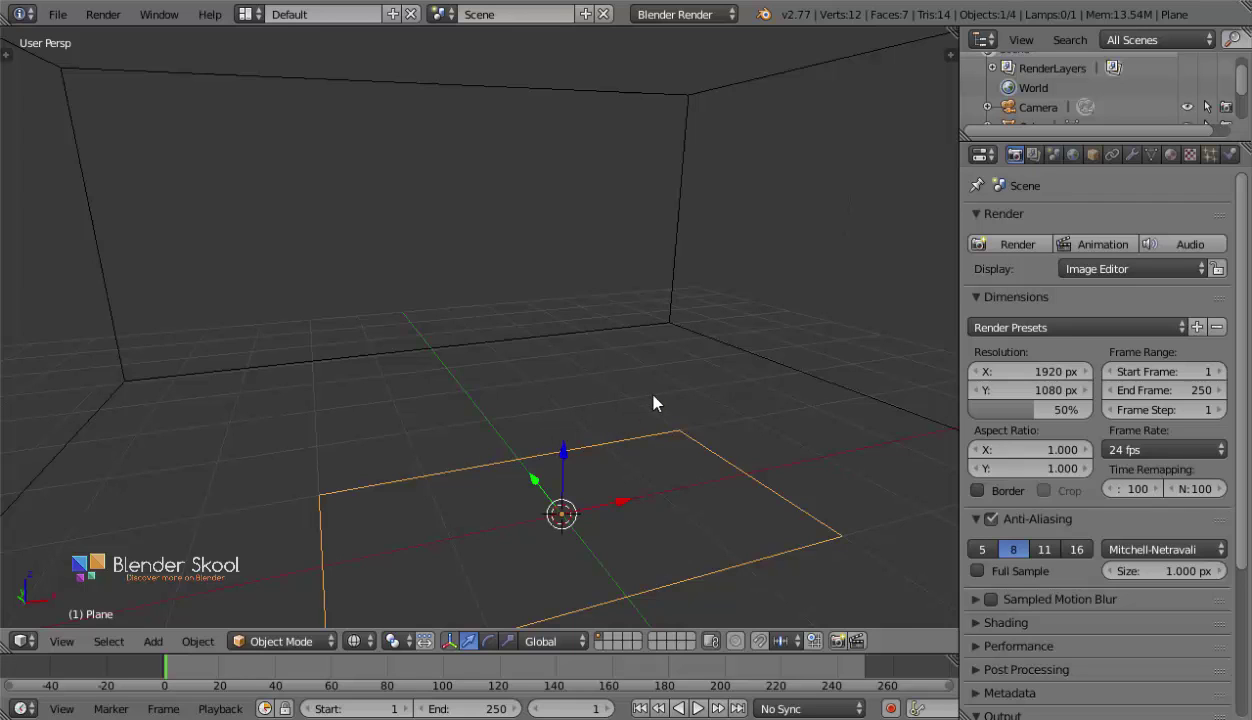
Rotate the plane 90 degrees about the global X axis and return the viewport to solid shading.
key("r")
type("x")
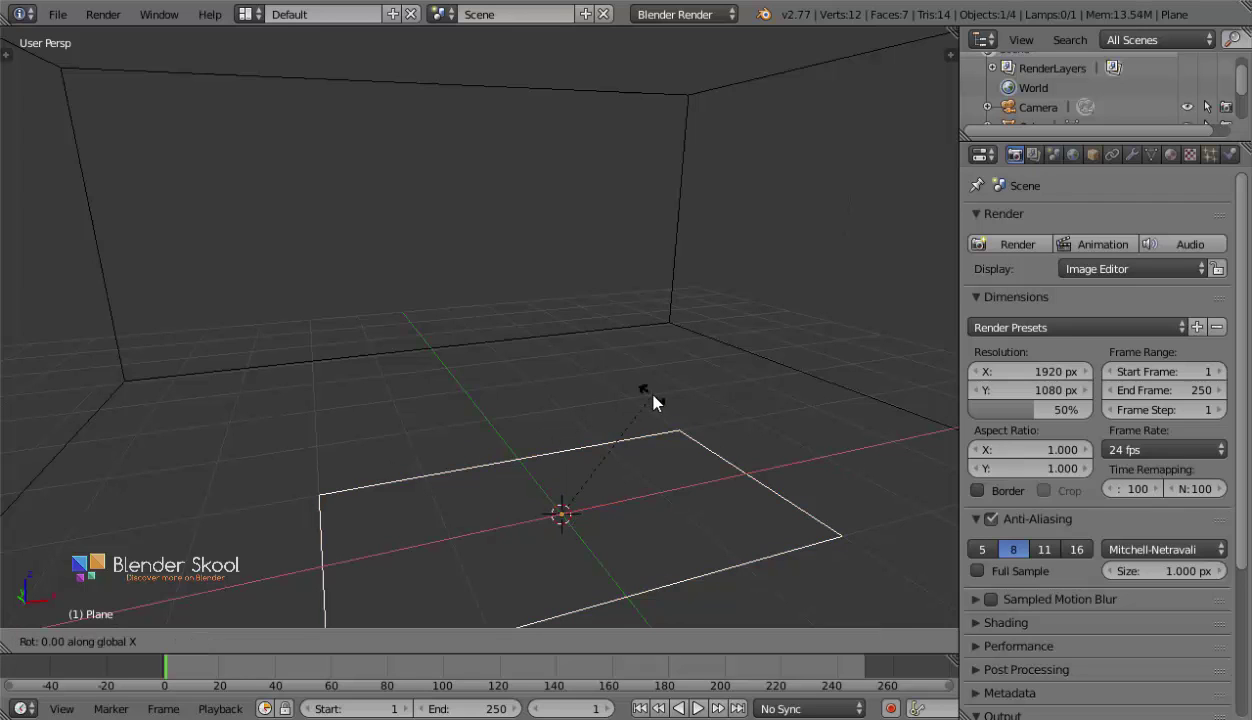
type("90")
key("Return")
key("z")
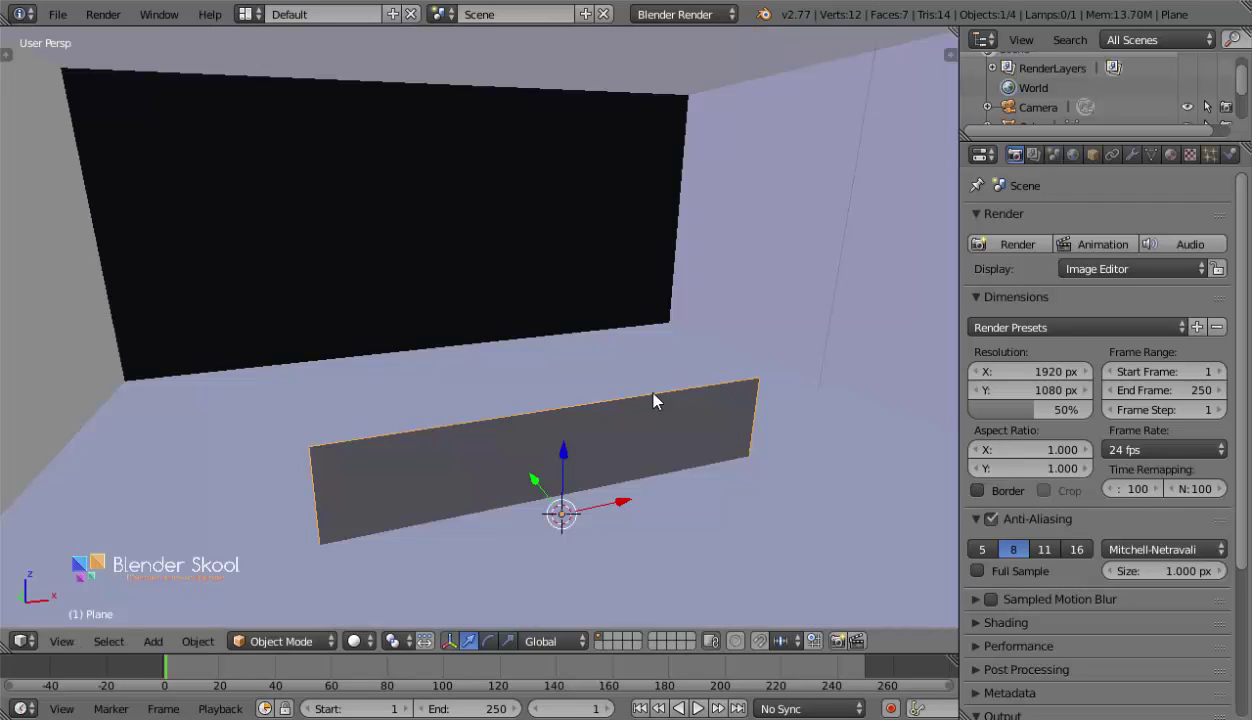
Move the plane along Y to the room's back wall and raise it along Z to about mid-wall height.
mouse_move(654, 402)
middle_mouse_down()
mouse_move(497, 387)
mouse_move(451, 541)
middle_mouse_up()
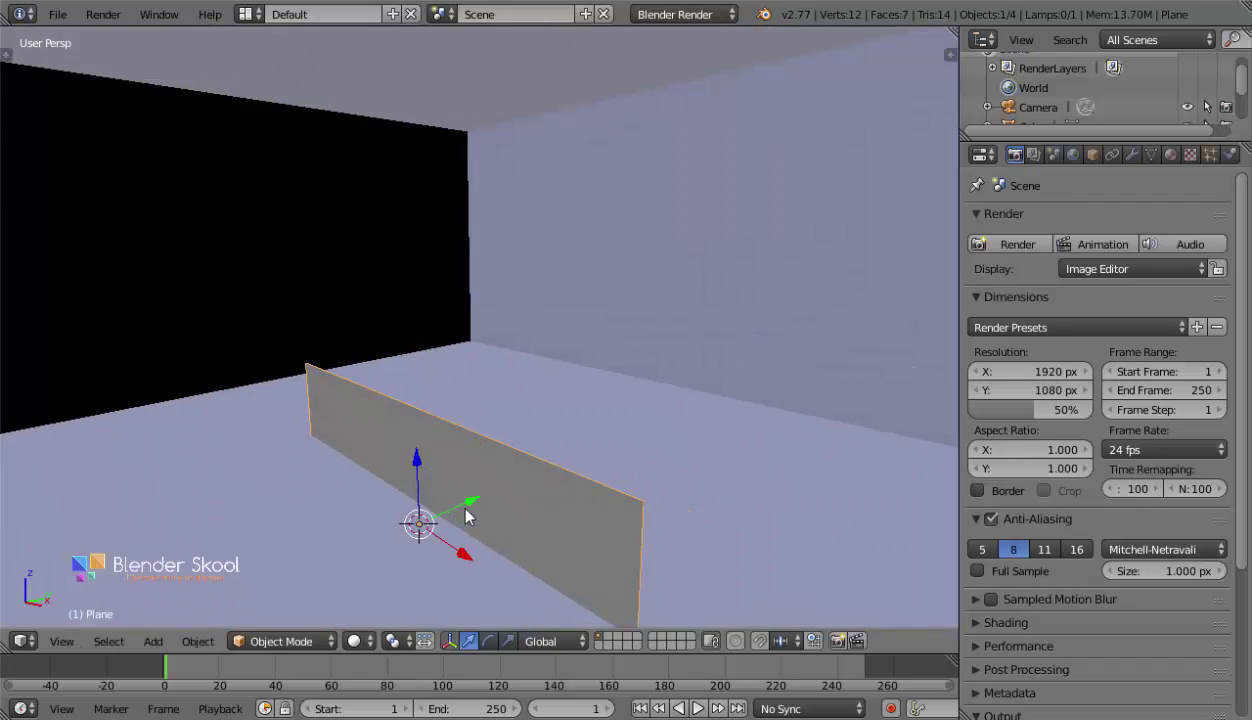
left_click_drag(452, 506, 723, 383)
left_click_drag(682, 335, 699, 191)
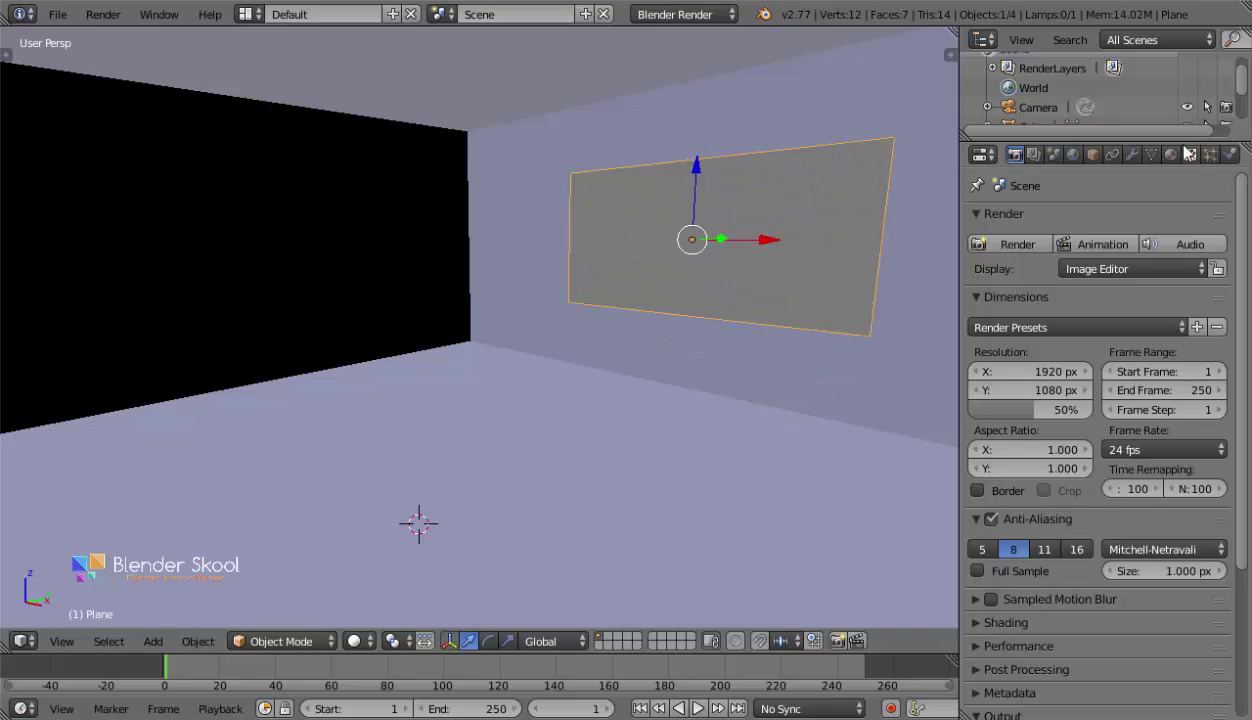
Add a Solidify modifier to the plane on the back wall.
left_click(1131, 154)
left_click(1055, 220)
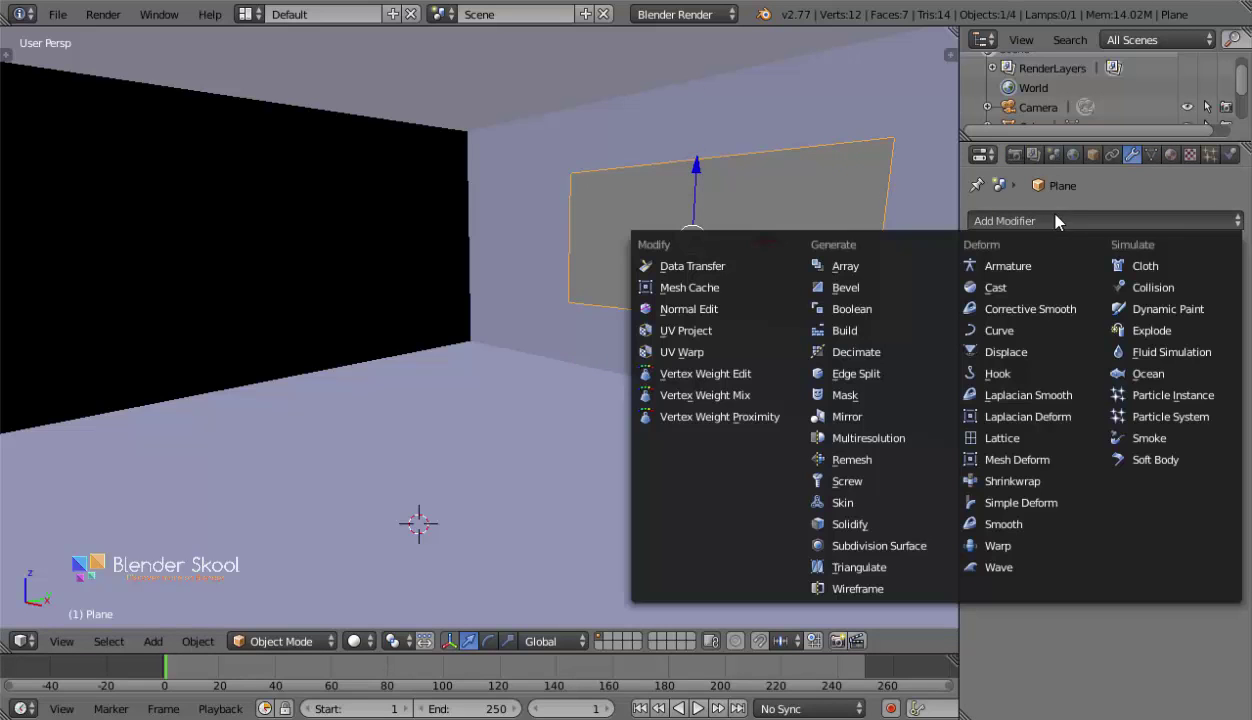
left_click(866, 524)
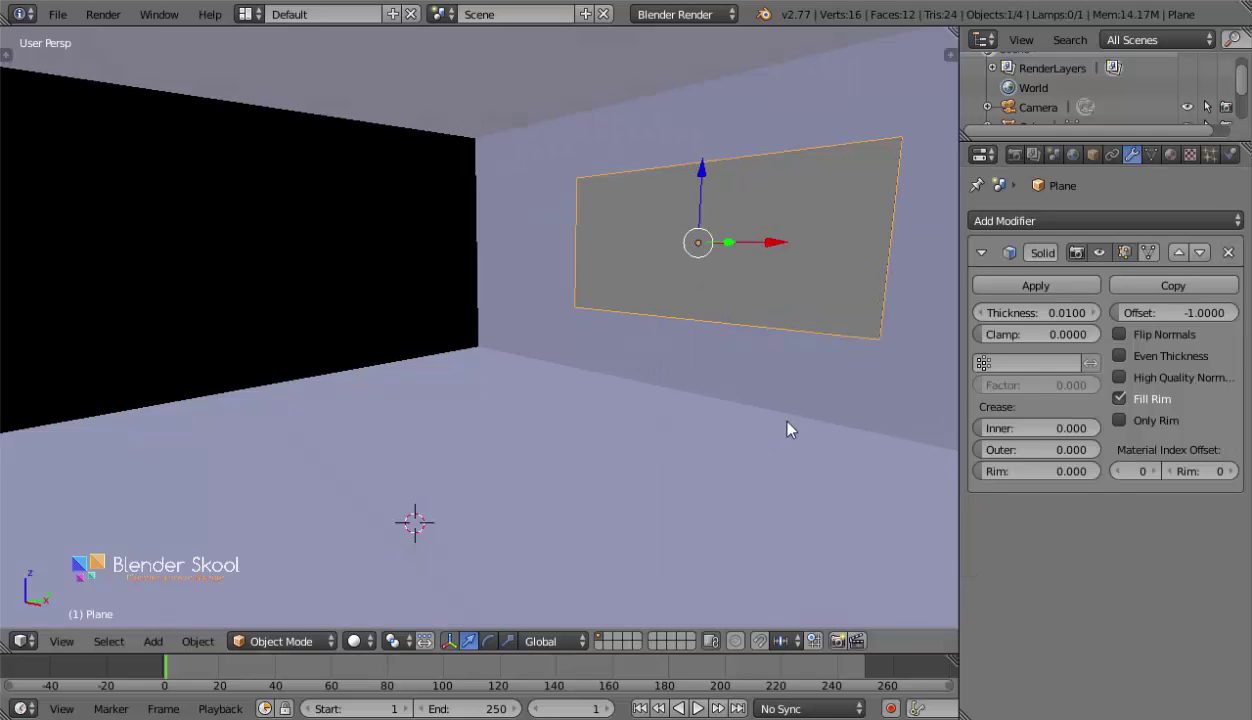
Select the room cube and hide it from the viewport, enlarging the outliner to reach its visibility setting.
middle_click_drag(788, 425, 638, 345)
middle_click_drag(855, 257, 791, 145)
right_click(864, 189)
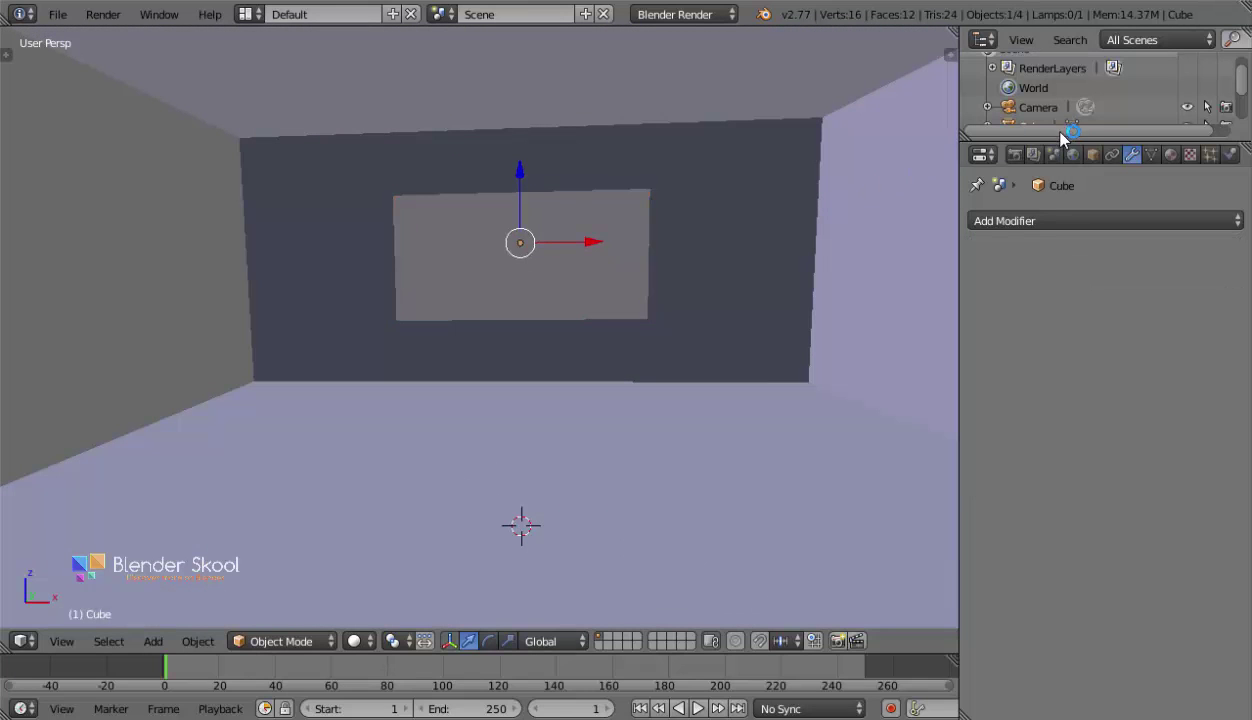
left_click_drag(1052, 141, 1068, 246)
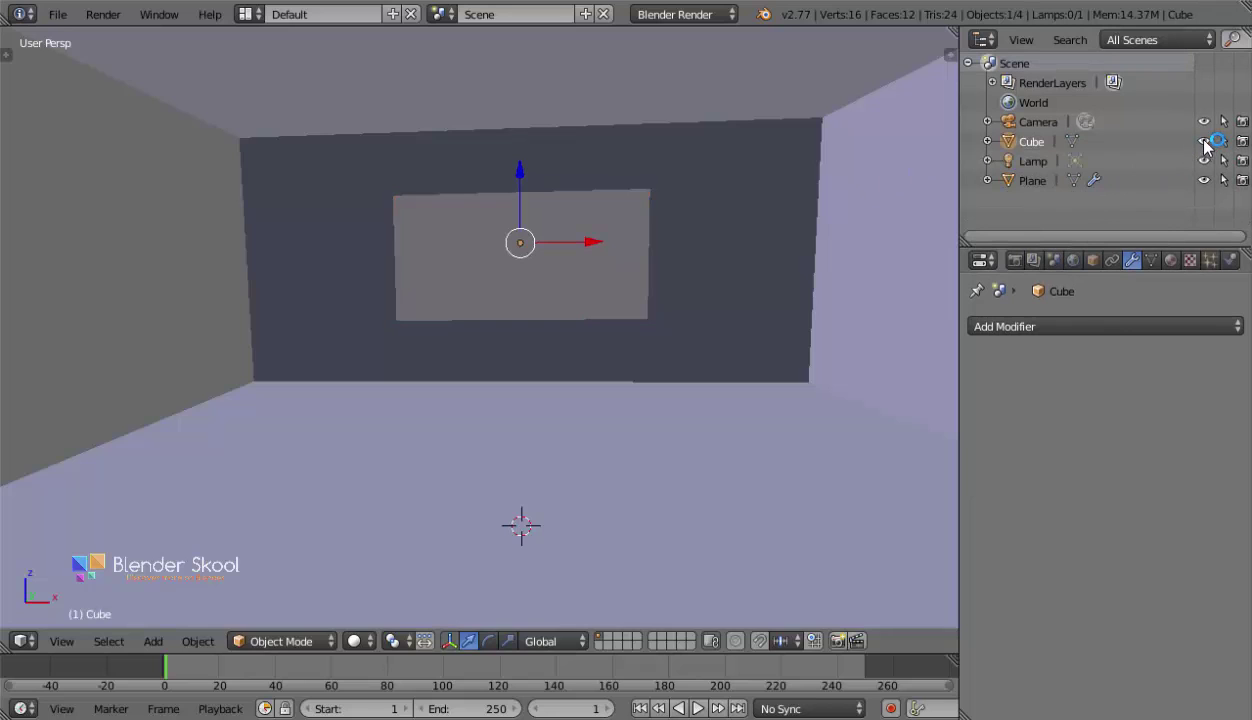
left_click(1203, 141)
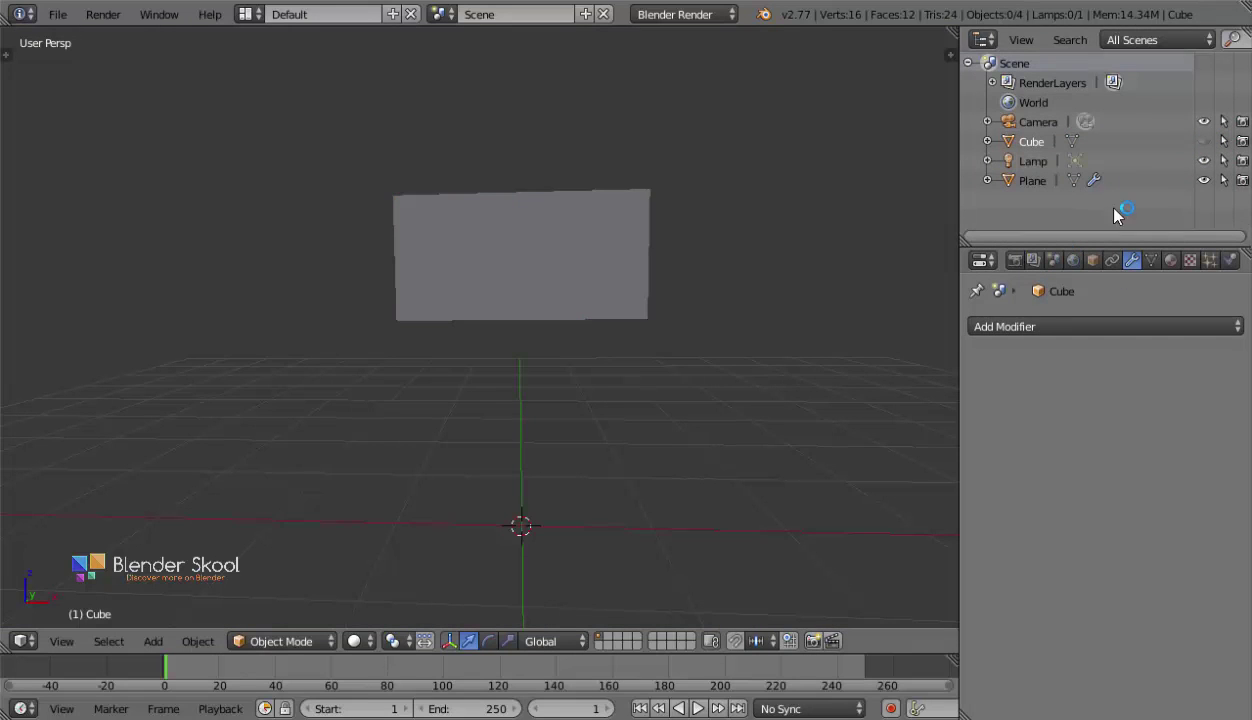
Switch the render engine to Cycles Render and set the world surface colour to near white.
left_click(677, 13)
left_click(672, 77)
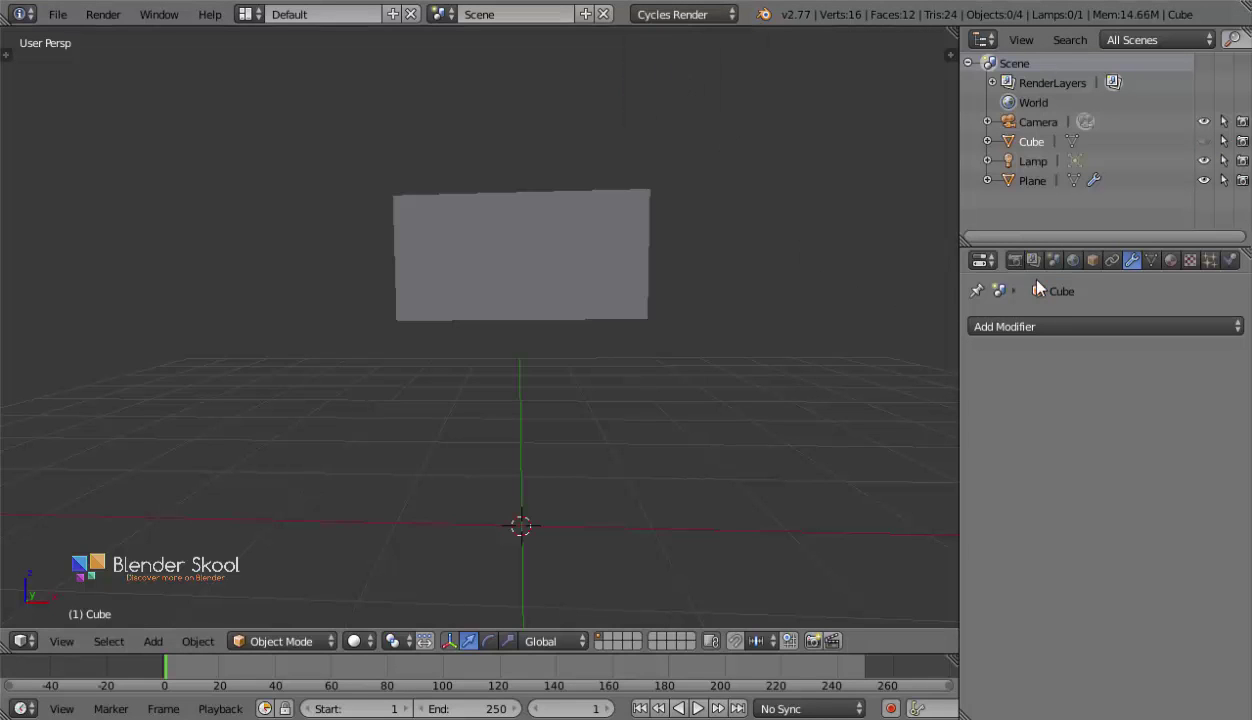
left_click(1073, 260)
left_click(1165, 456)
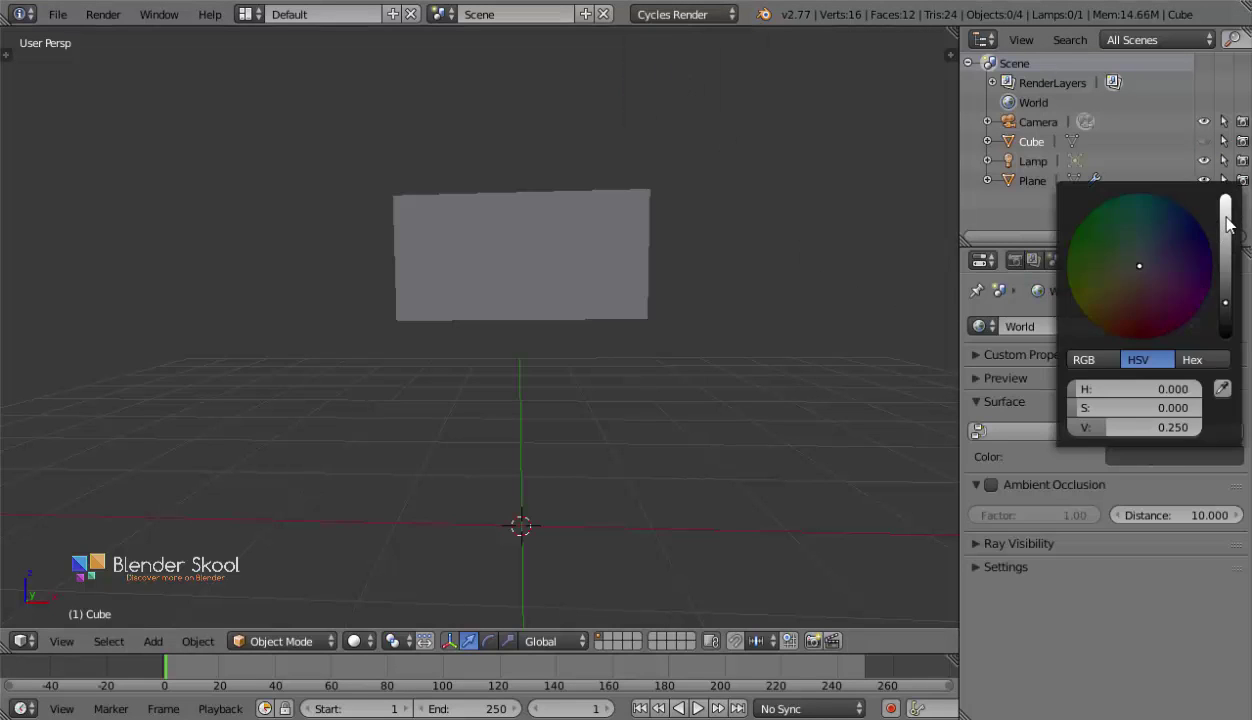
left_click(1204, 205)
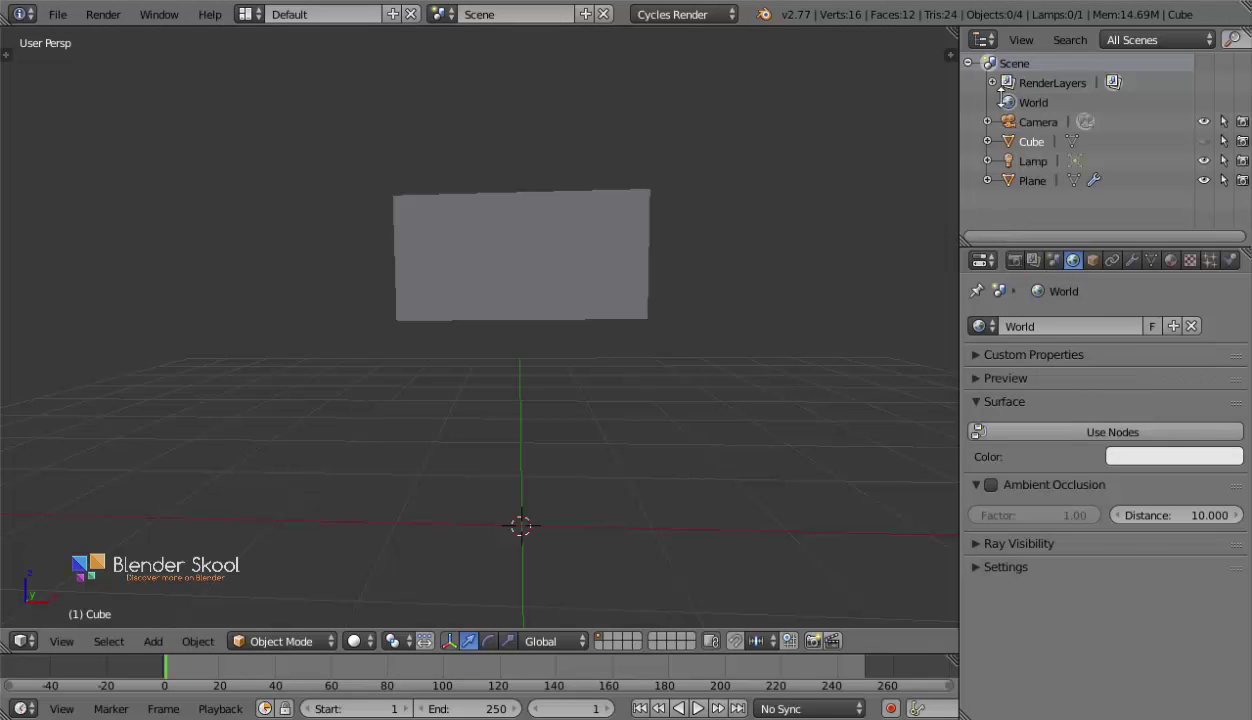
Shrink the outliner to give the properties editor more room and preview the viewport in Rendered shading.
left_click_drag(1007, 248, 1005, 53)
left_click(357, 640)
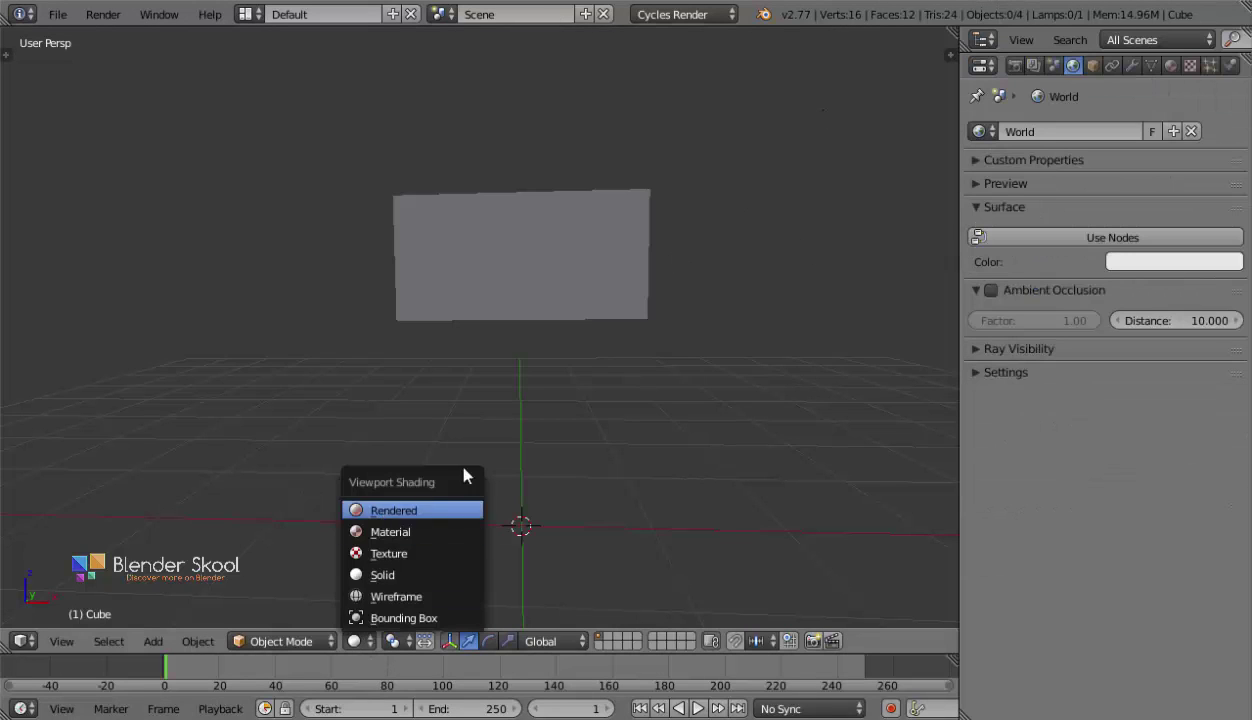
left_click(394, 510)
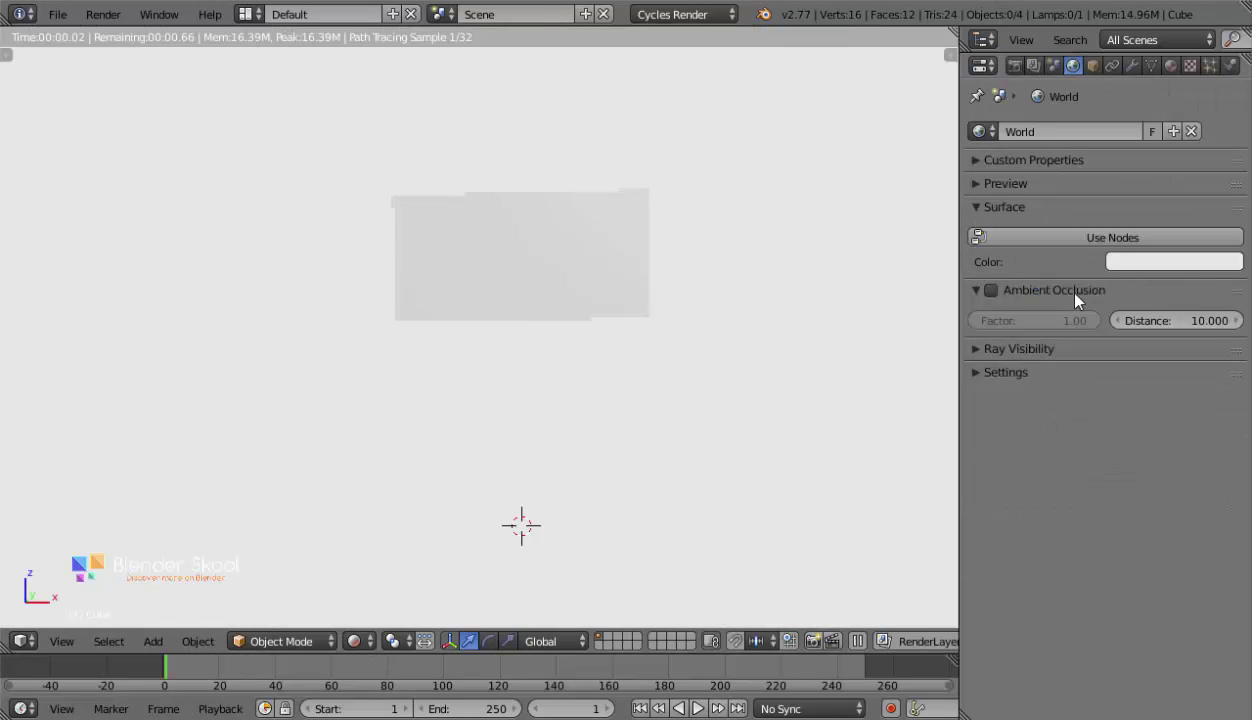
left_click(95, 572)
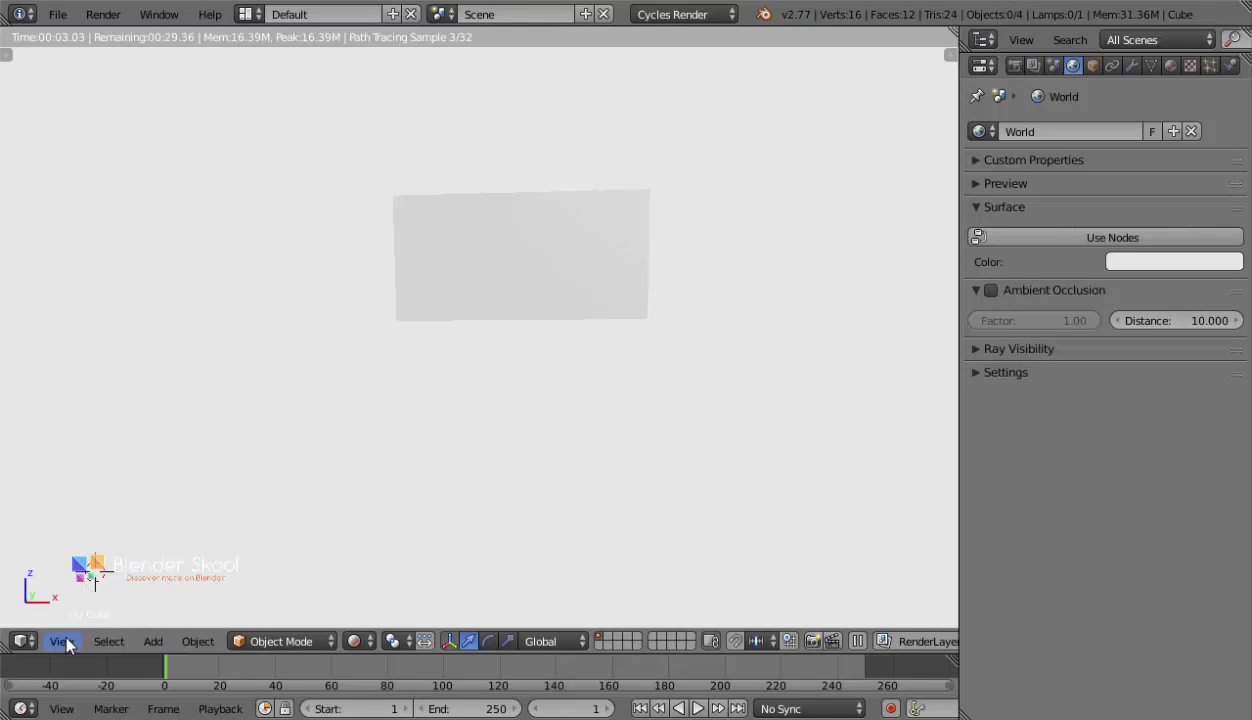
Look through the scene camera and return the viewport to solid shading.
left_click(62, 641)
left_click(90, 571)
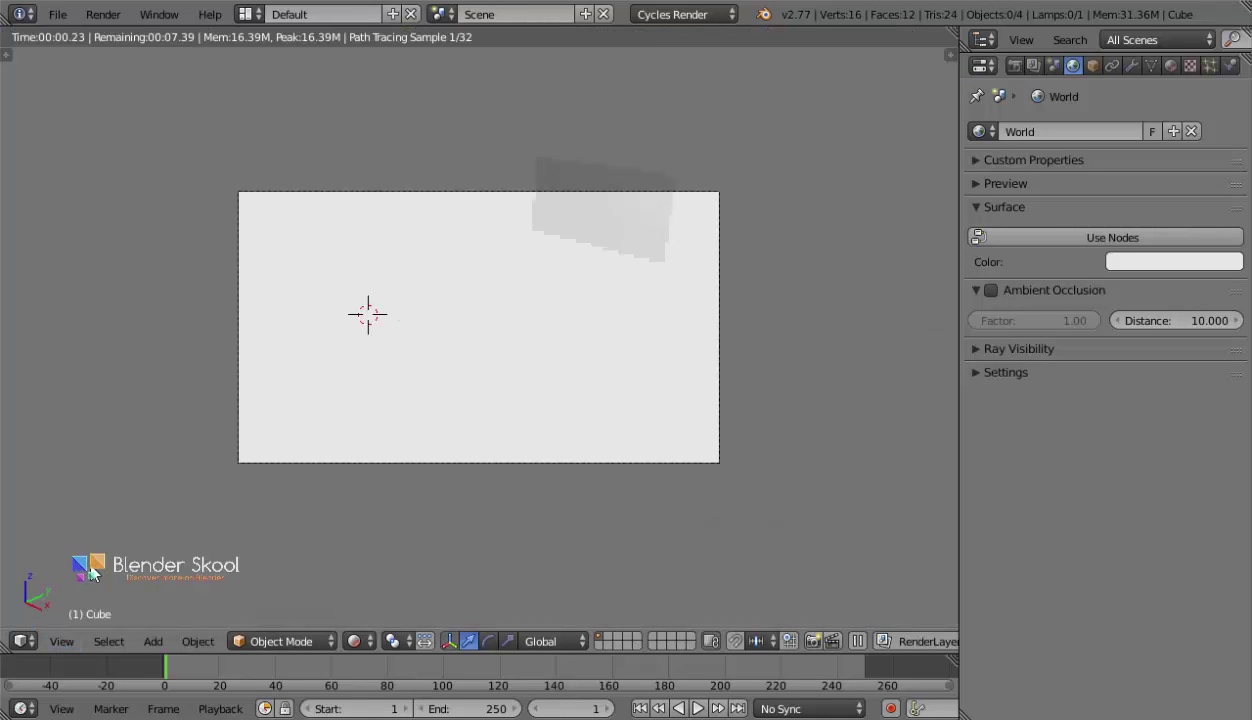
key("shift+z")
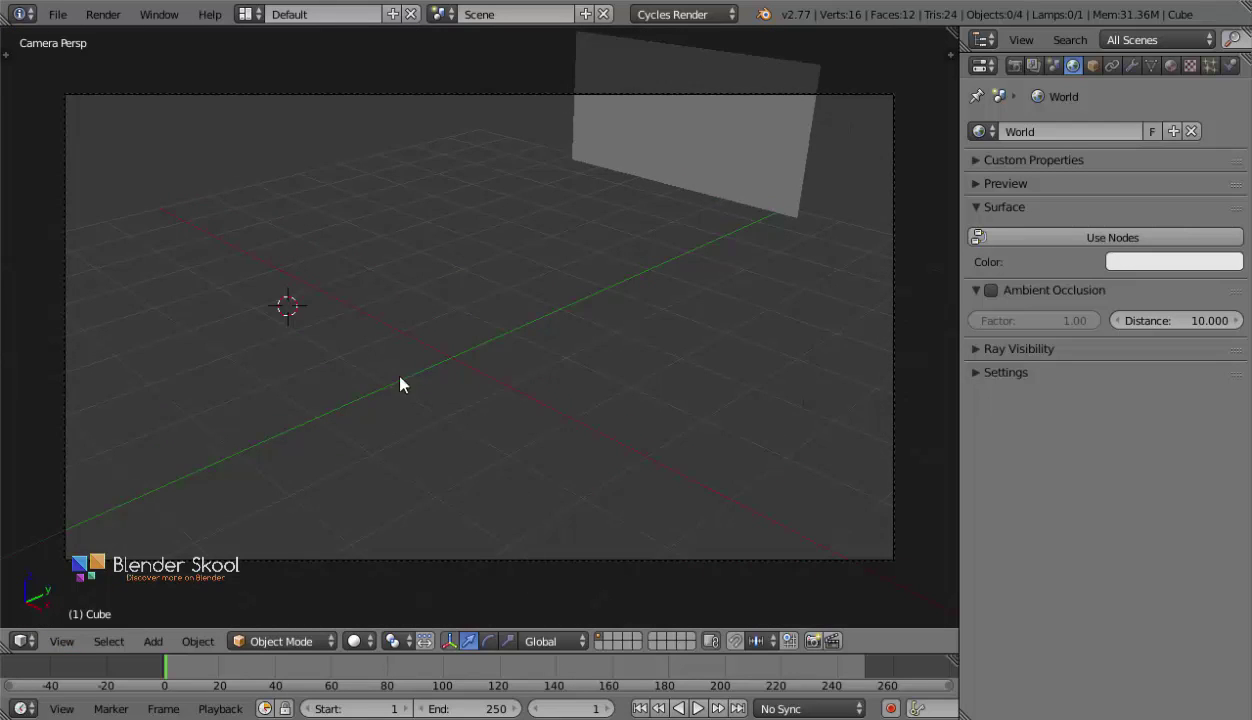
Enable Lock Camera to View for the camera view.
key("n")
scroll(853, 362, "down", 6)
left_click(851, 446)
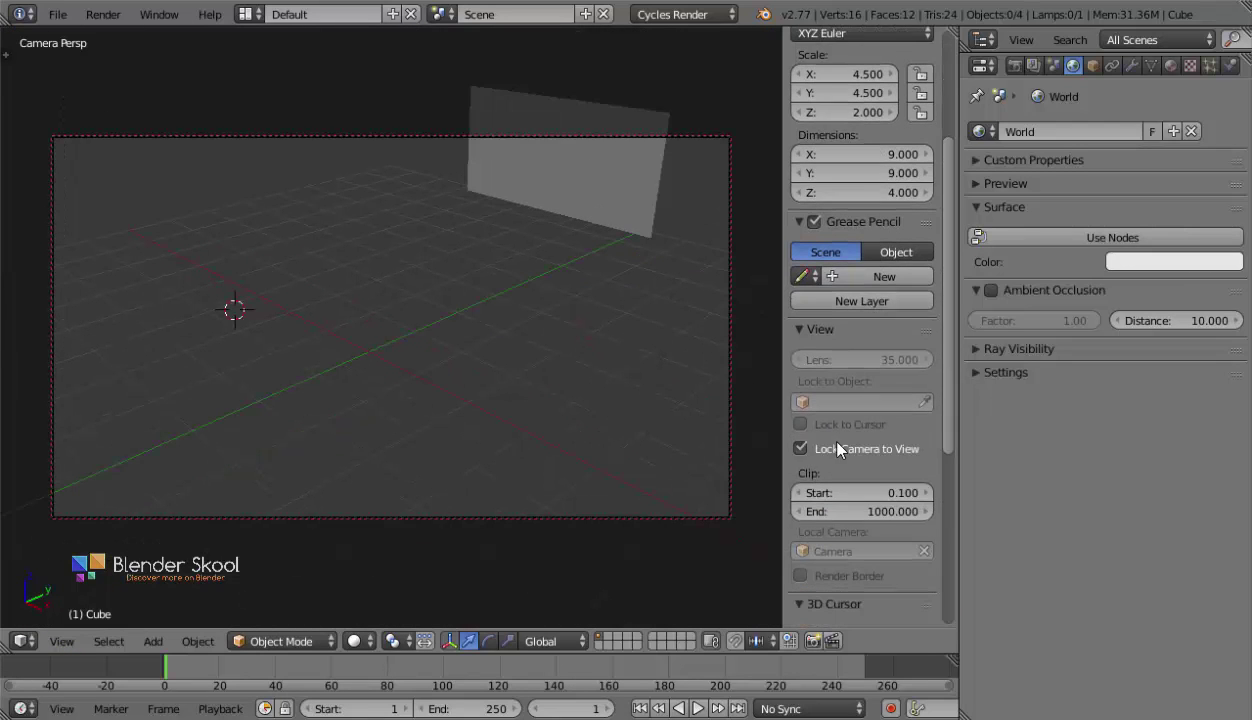
key("n")
Frame the whole plane at a slight angle in the camera and turn off Lock Camera to View.
middle_click_drag(727, 254, 497, 453)
mouse_move(484, 407)
middle_mouse_down()
mouse_move(539, 413)
mouse_move(456, 380)
mouse_move(514, 330)
mouse_move(500, 363)
mouse_move(537, 377)
mouse_move(506, 405)
middle_mouse_up()
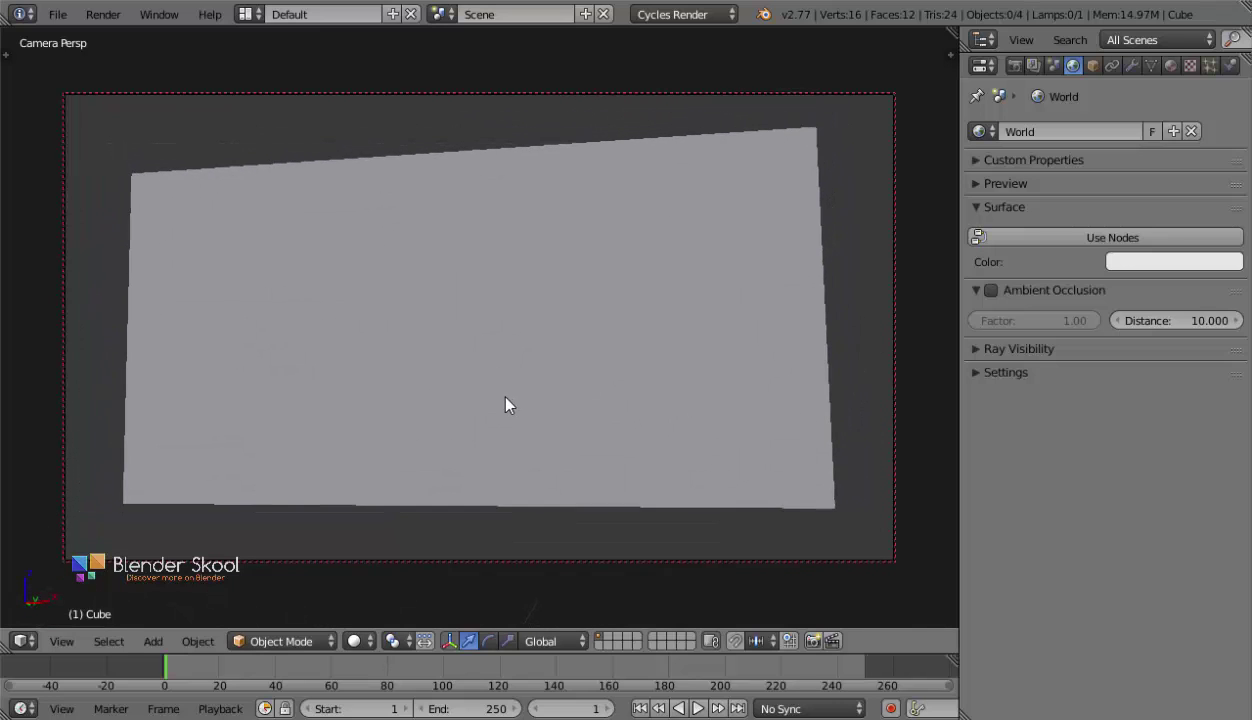
key("n")
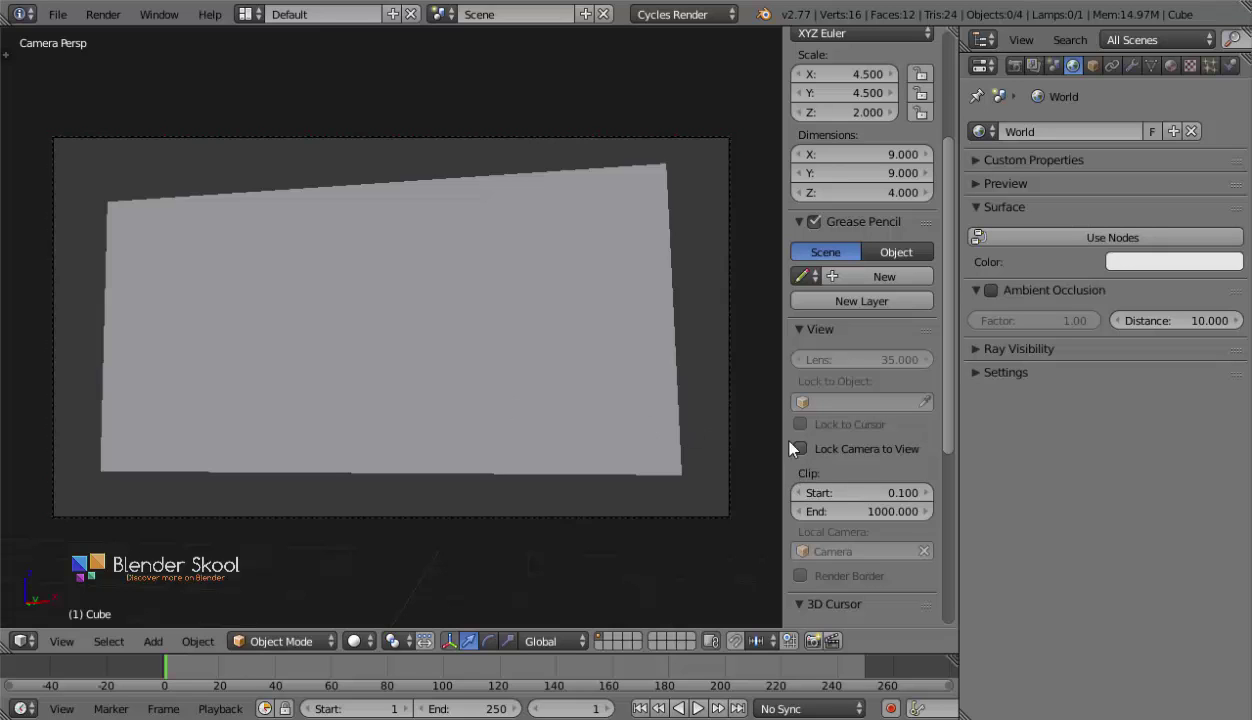
Hide the viewport's properties sidebar and preview the camera view in Rendered shading.
key("n")
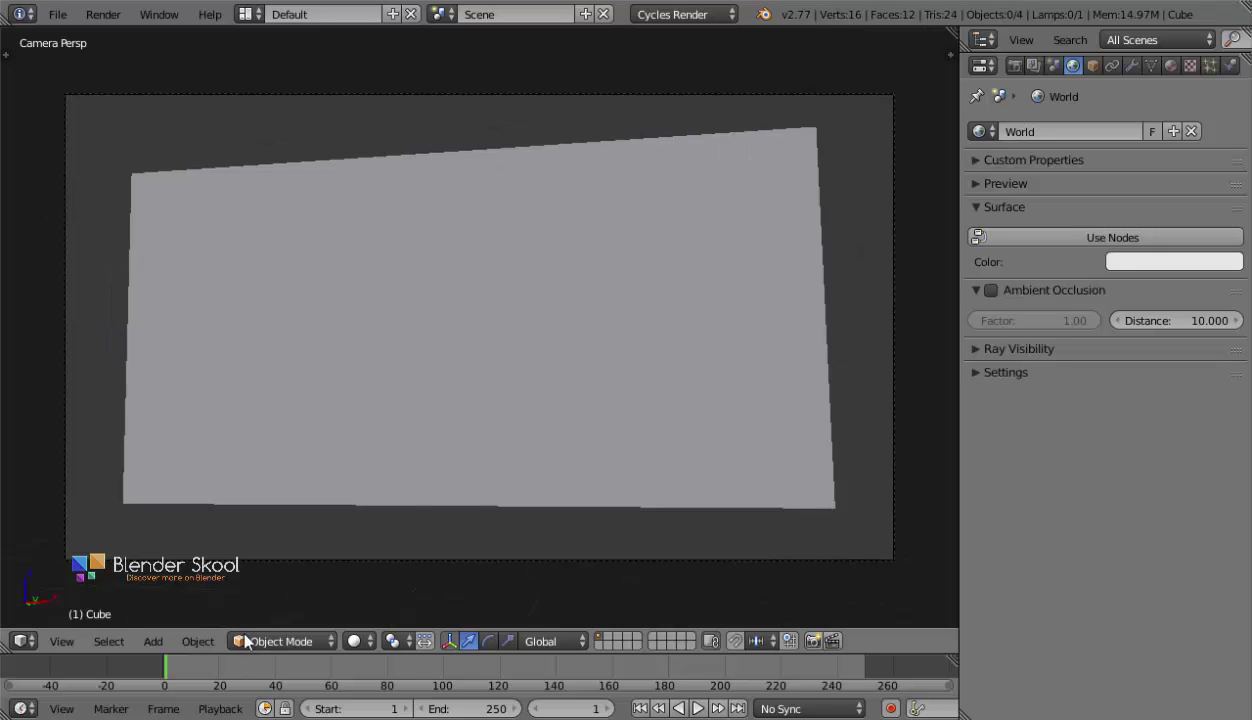
left_click(358, 641)
left_click(405, 511)
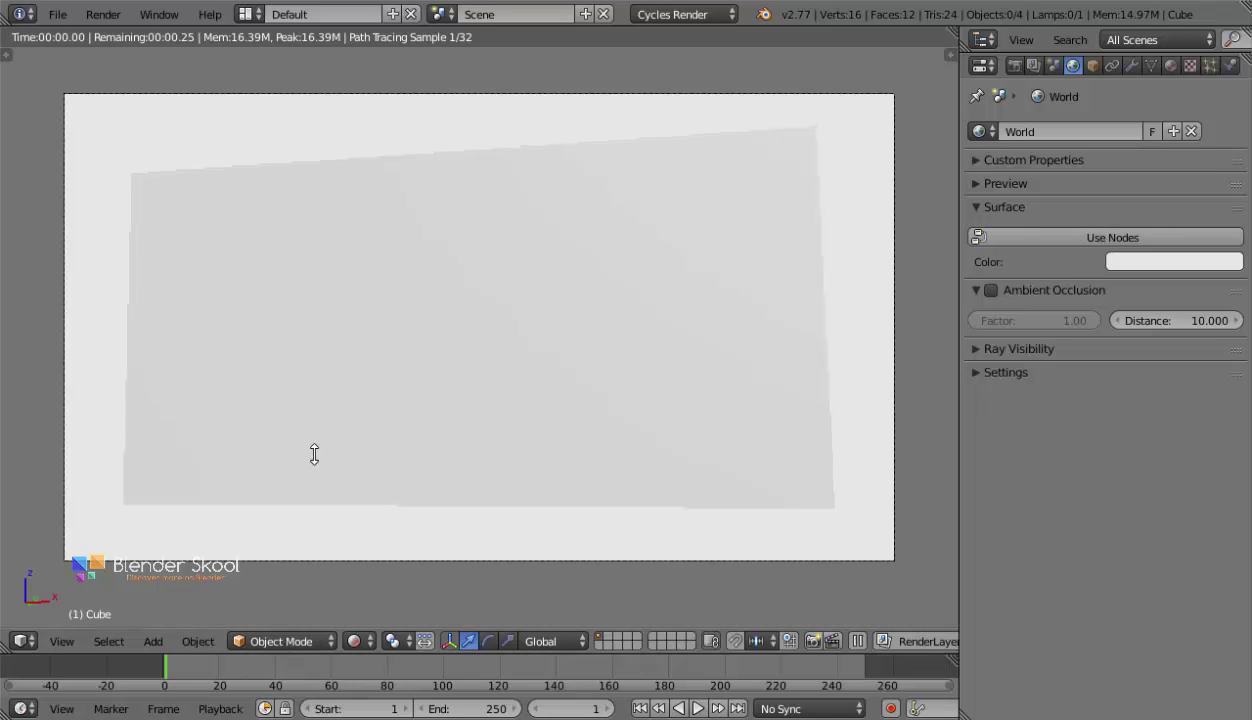
Enlarge the timeline area, turn it into a Node Editor without its sidebar, and return the viewport to solid shading.
left_click_drag(314, 454, 313, 374)
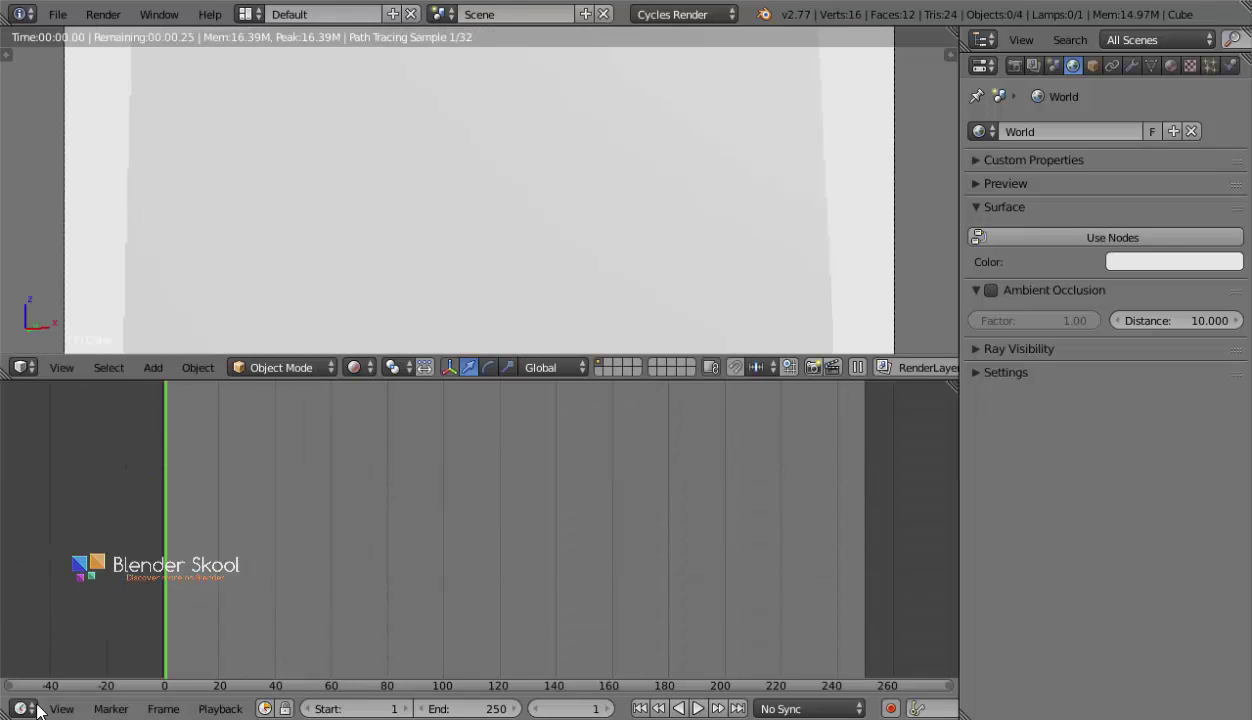
left_click(36, 708)
left_click(75, 469)
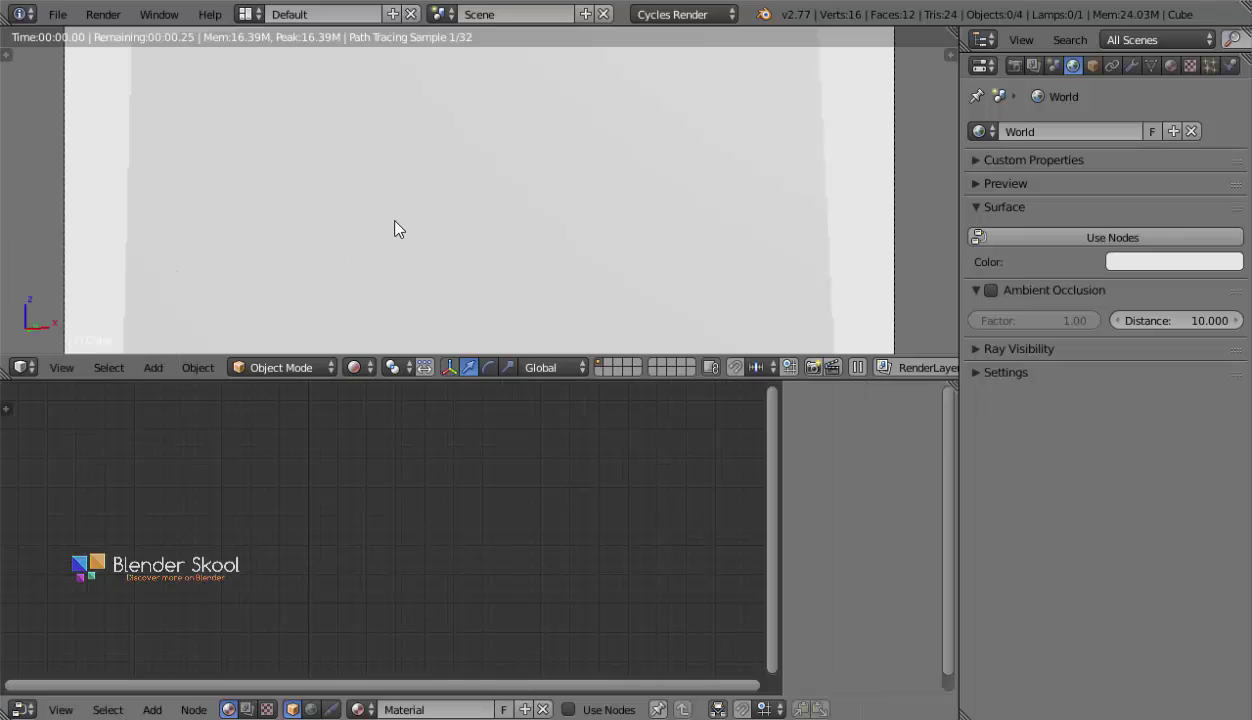
key("shift+z")
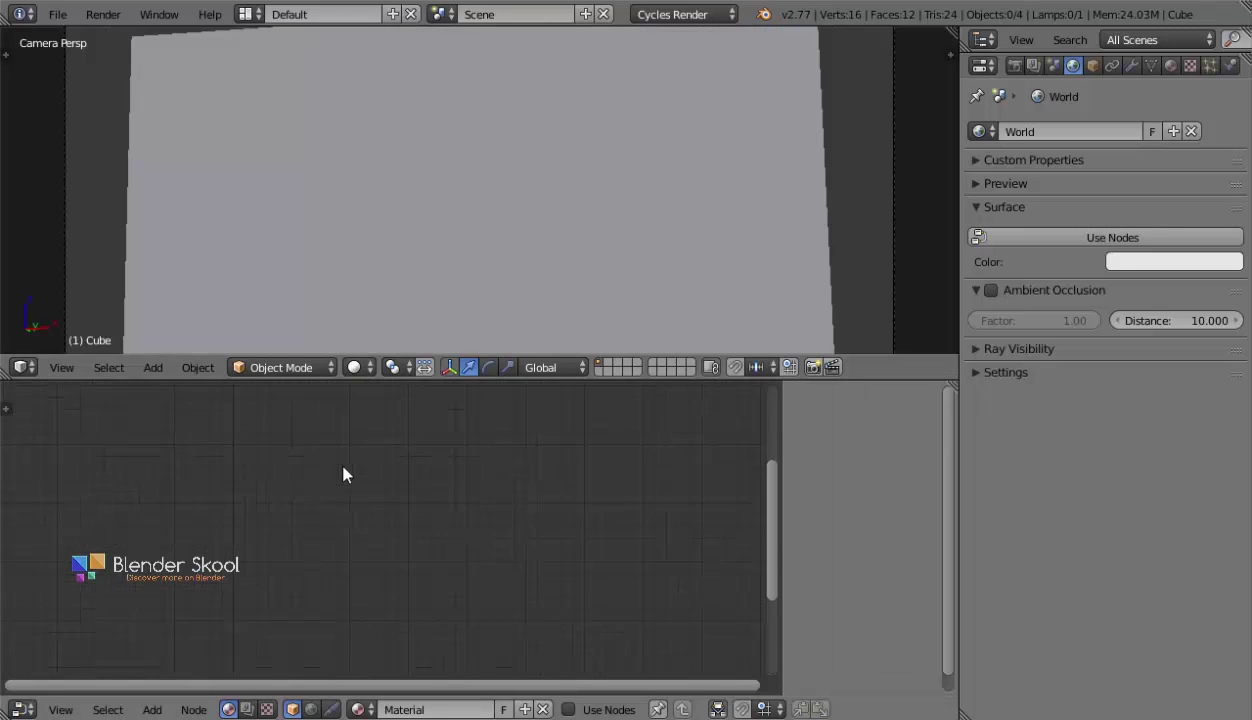
key("n")
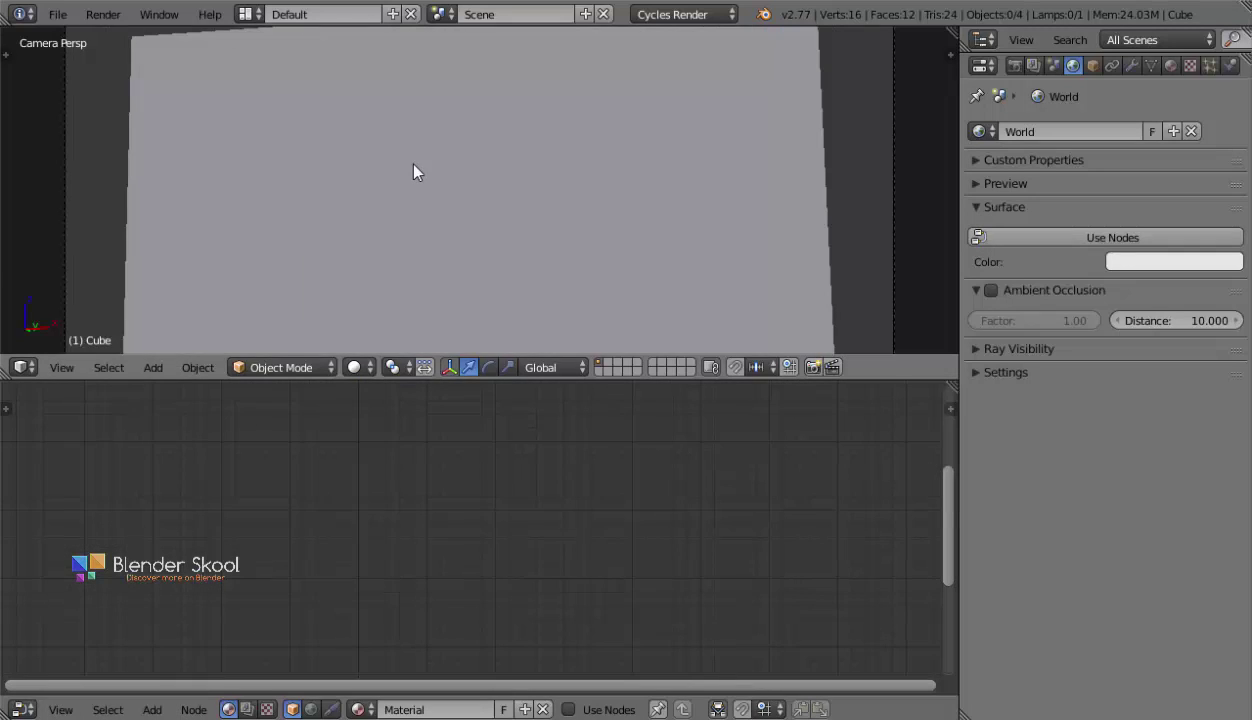
Create a new material for the board plane and name it Chalk_board.
scroll(394, 172, "down", 3)
right_click(418, 143)
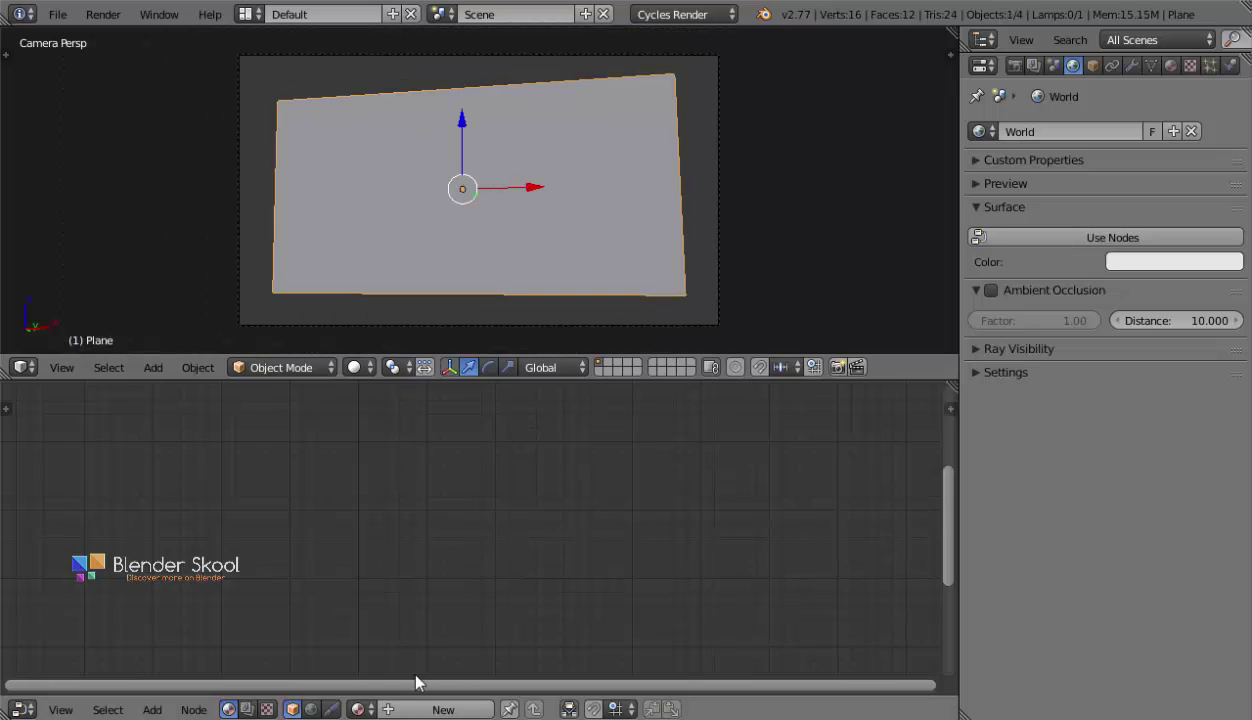
left_click(430, 709)
left_click(430, 709)
type("Chalk")
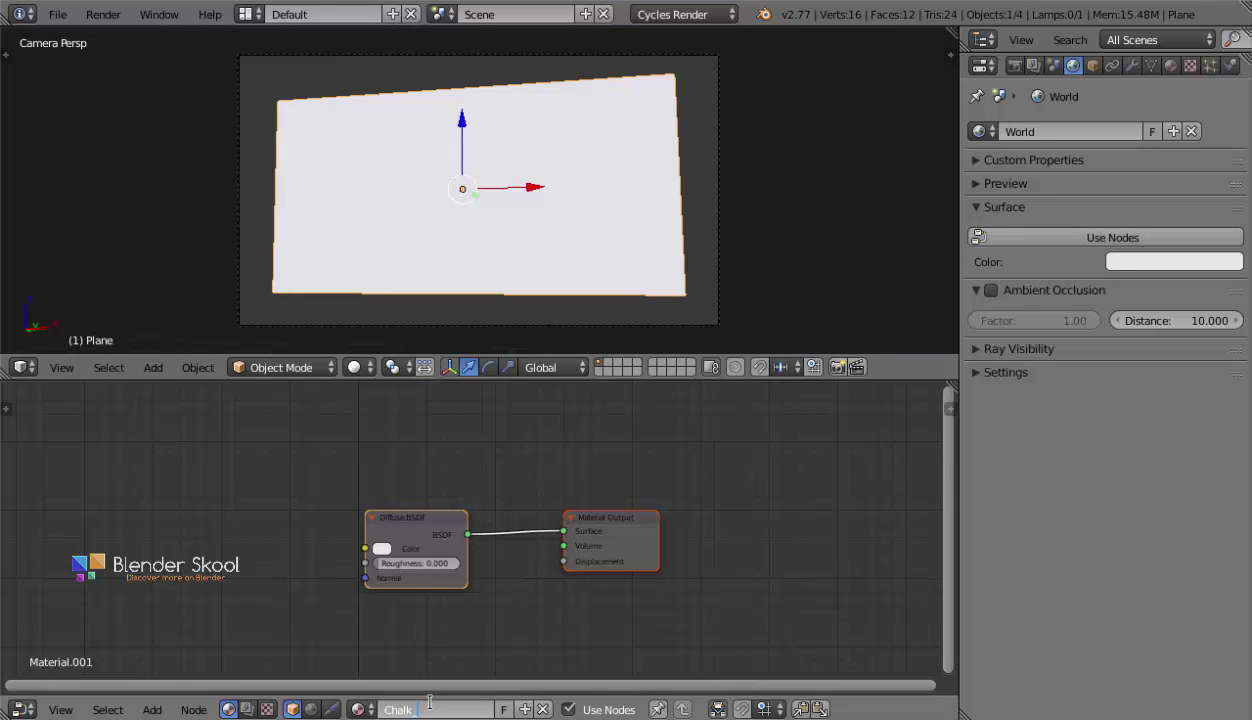
type(" board")
key("Return")
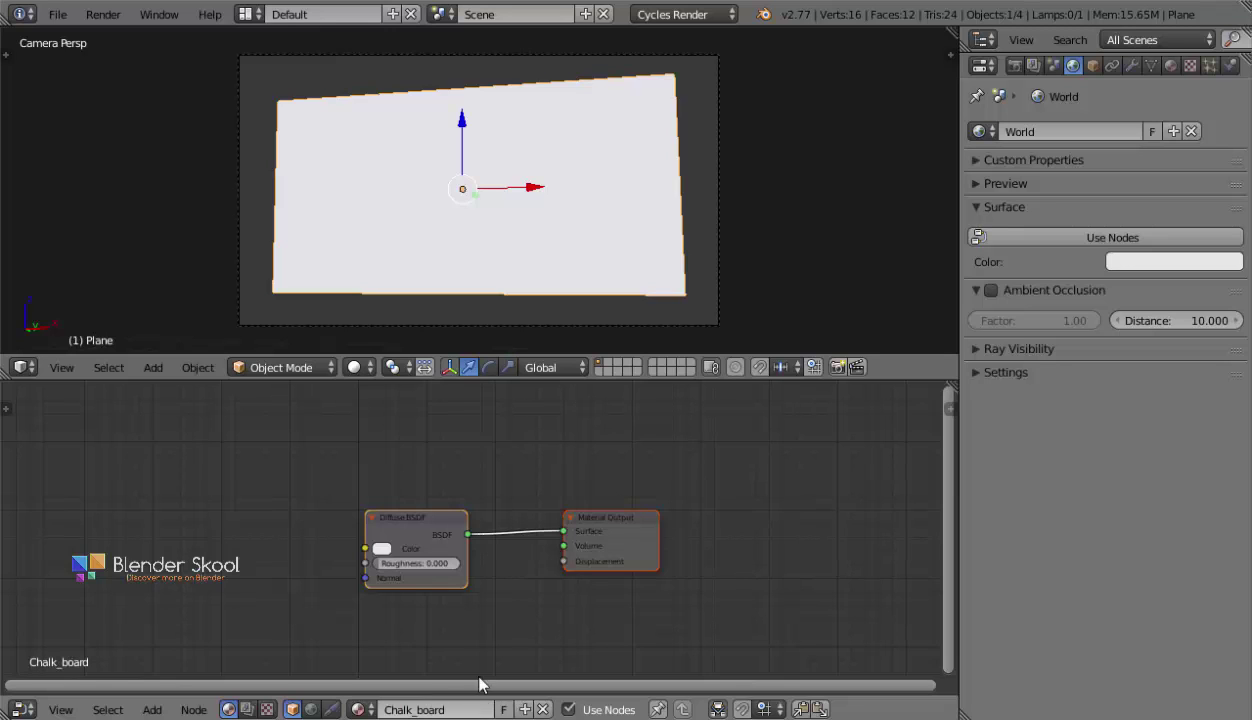
Try a dark green with hue 0.345, saturation 0.775 and value 0.328 as the Diffuse BSDF color.
middle_click_drag(478, 543, 500, 545)
scroll(500, 545, "up", 4)
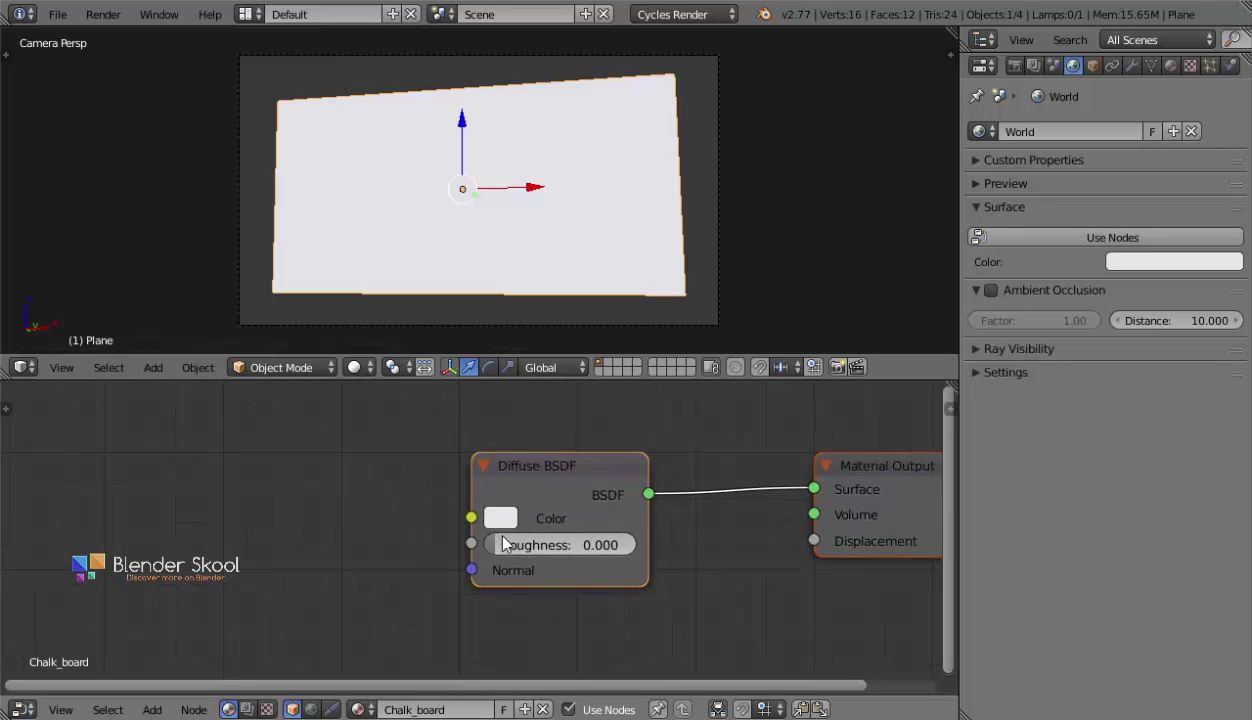
scroll(451, 526, "up", 1)
left_click(434, 462)
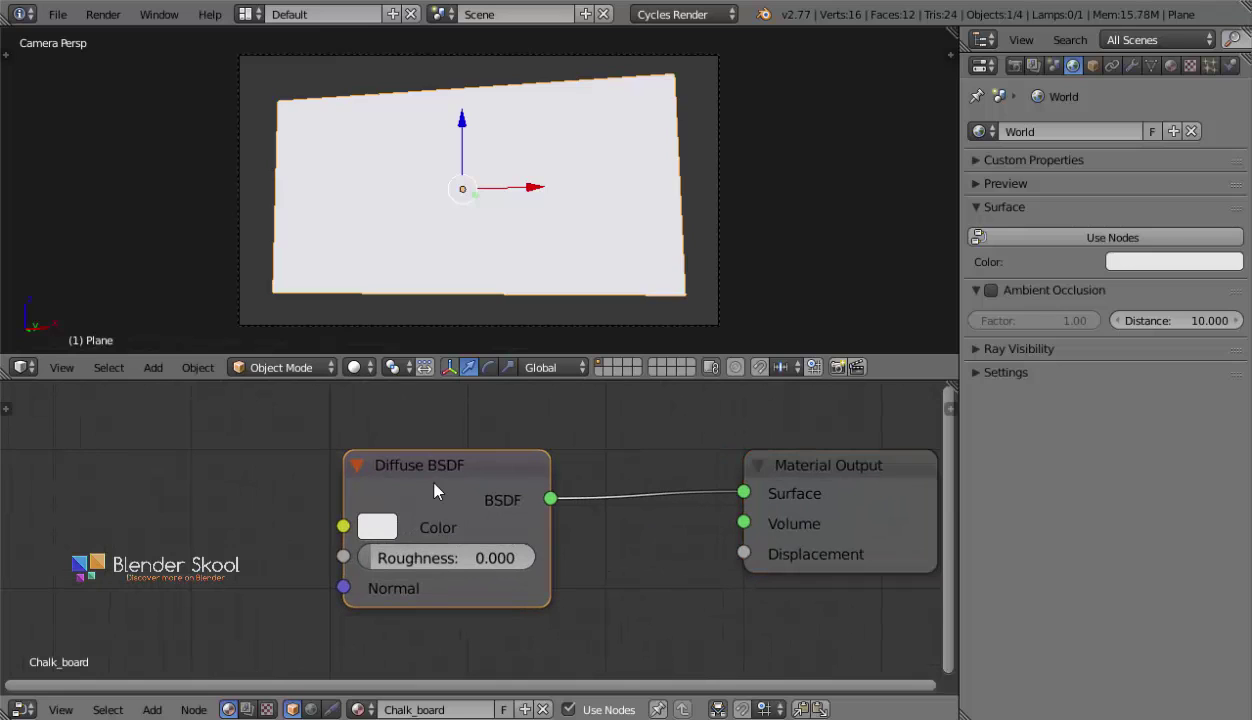
left_click(390, 527)
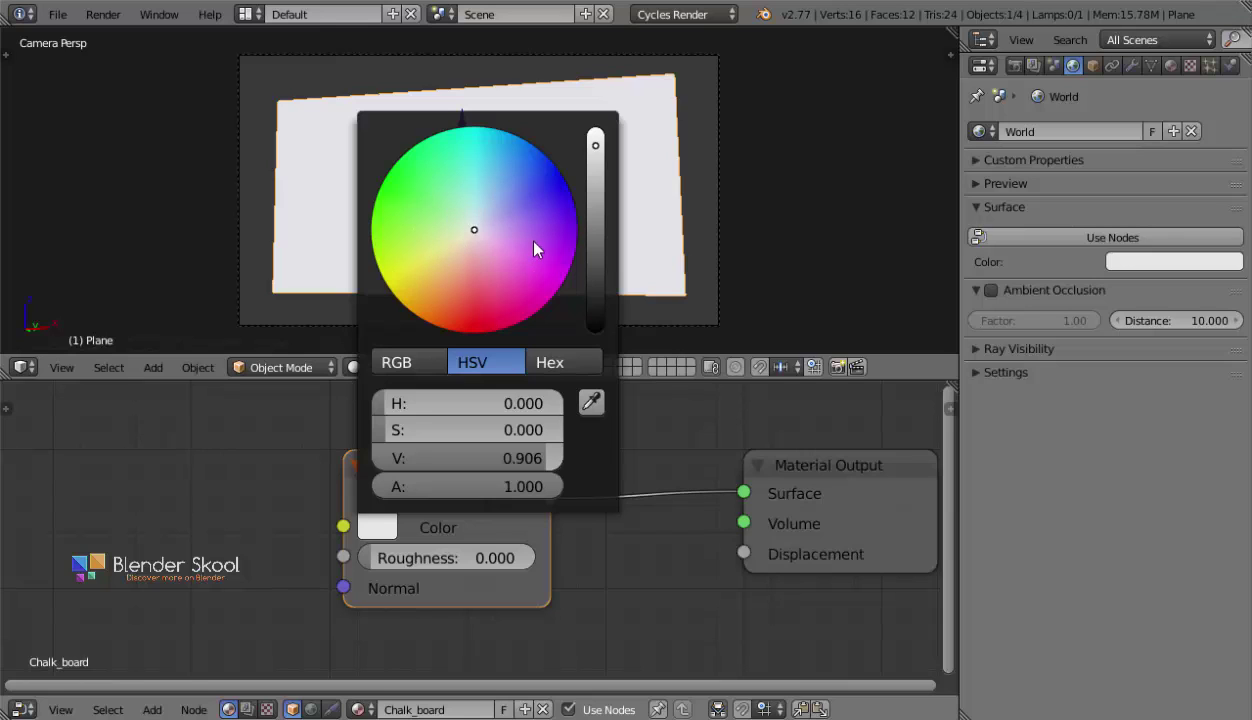
mouse_move(596, 306)
left_mouse_down()
mouse_move(596, 288)
mouse_move(596, 305)
left_mouse_up()
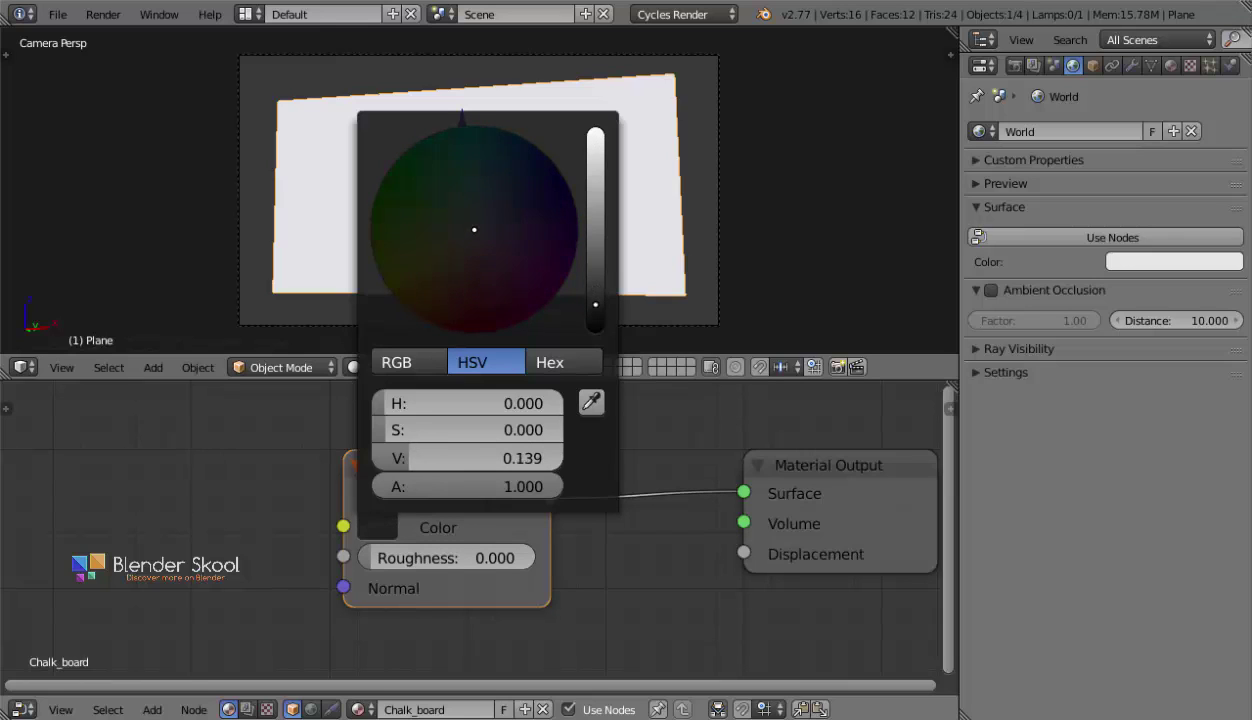
left_click(596, 178)
left_click(408, 185)
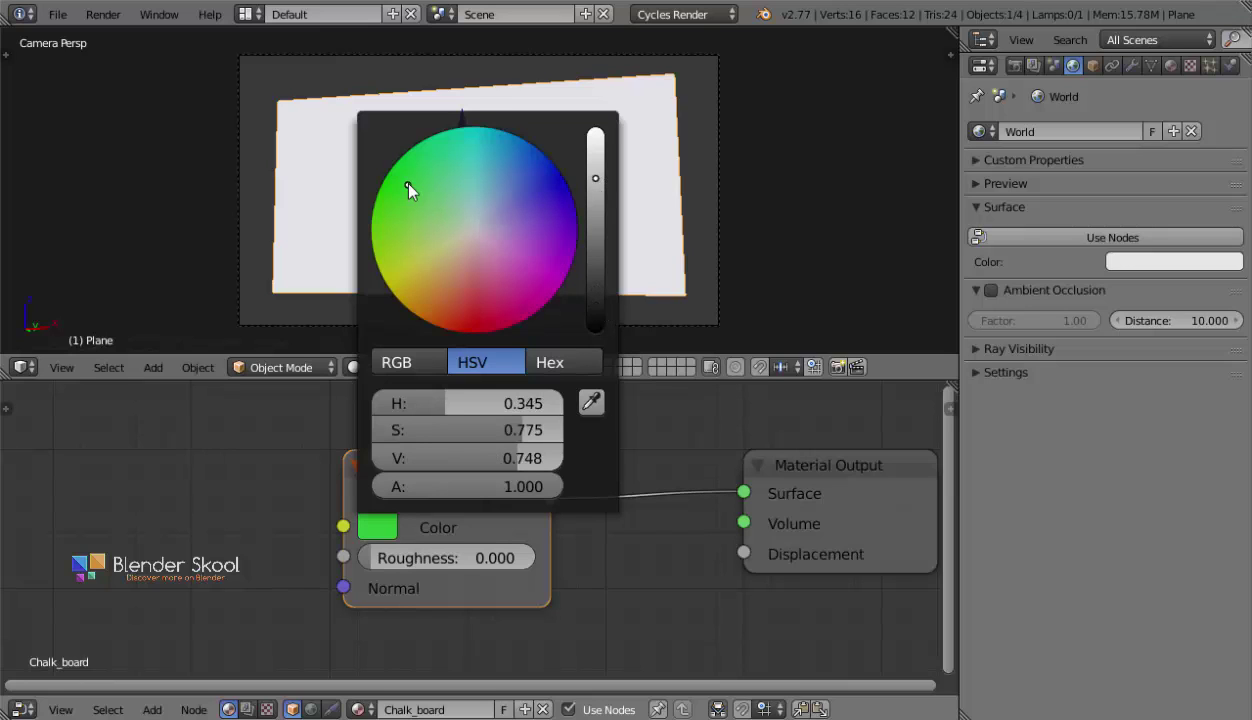
left_click(596, 265)
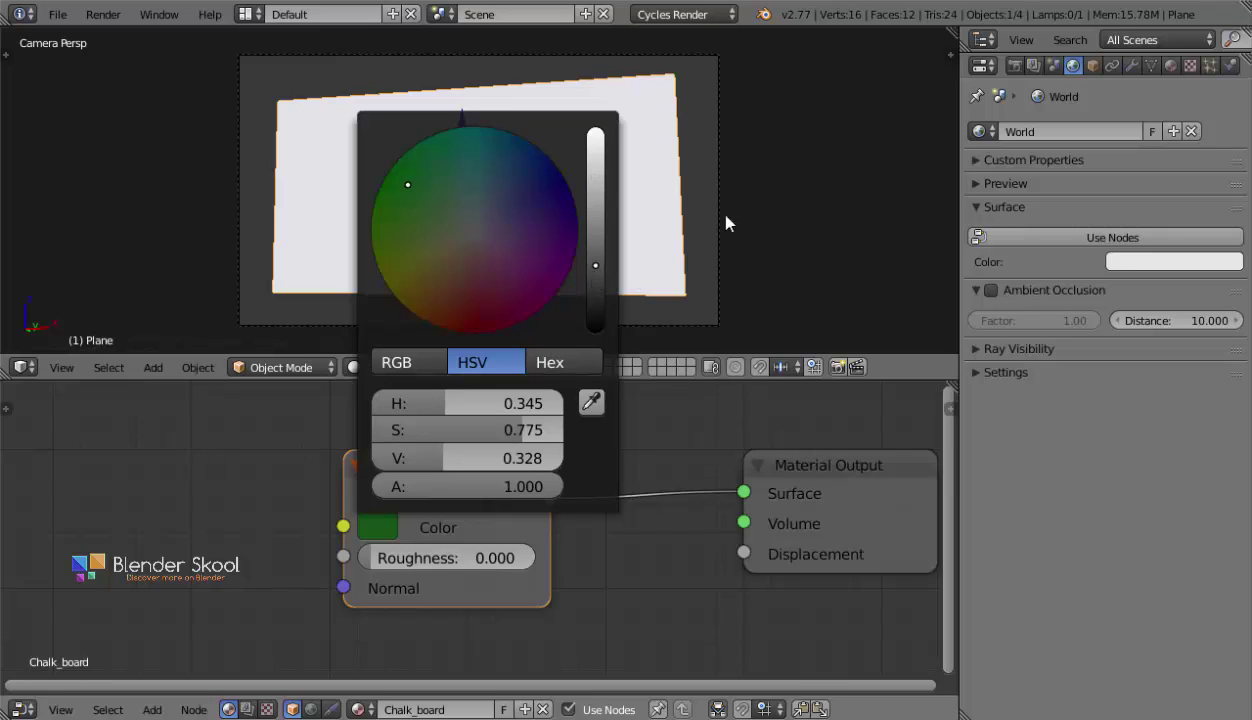
Show the plane's material properties and set the Diffuse BSDF color to hex 3B653D.
left_click(1170, 66)
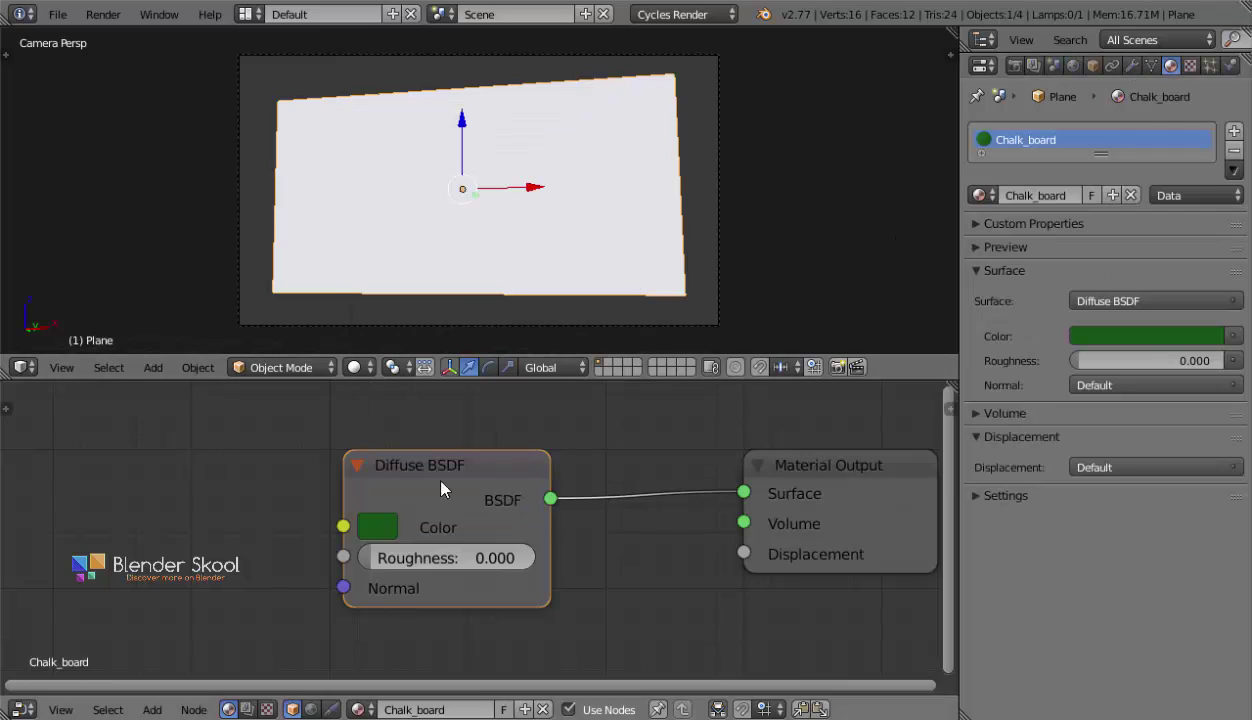
left_click(378, 527)
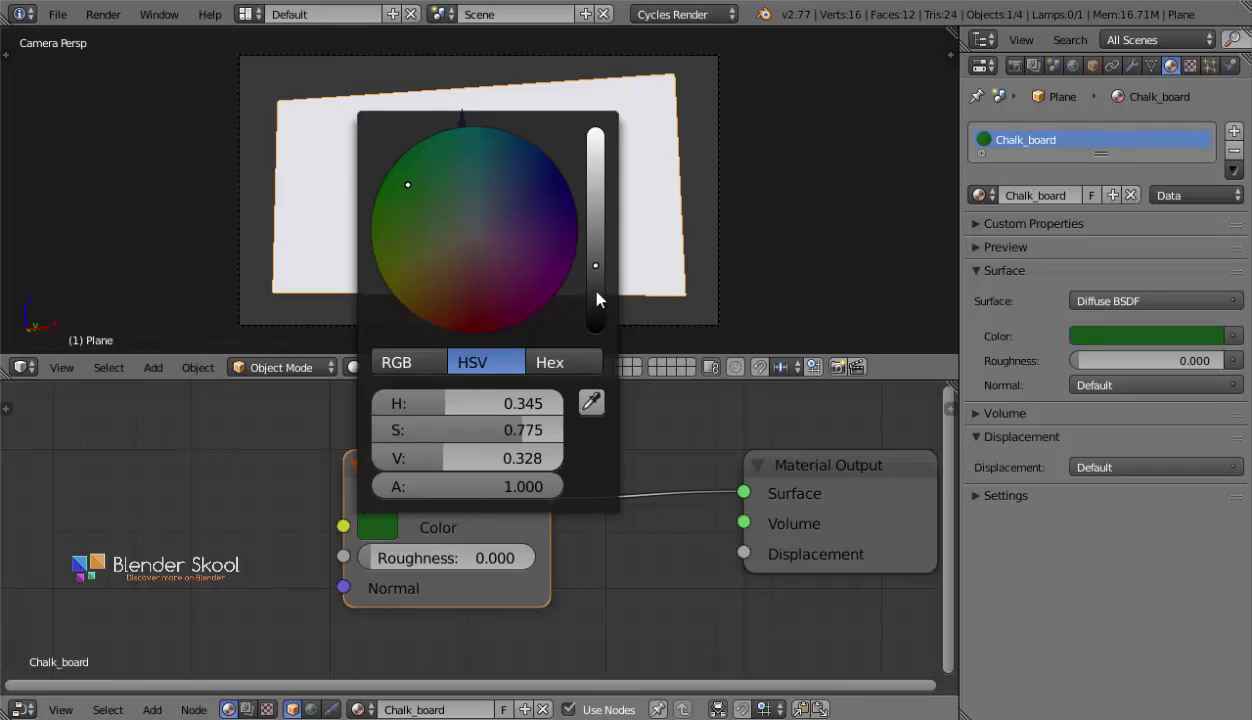
left_click(540, 364)
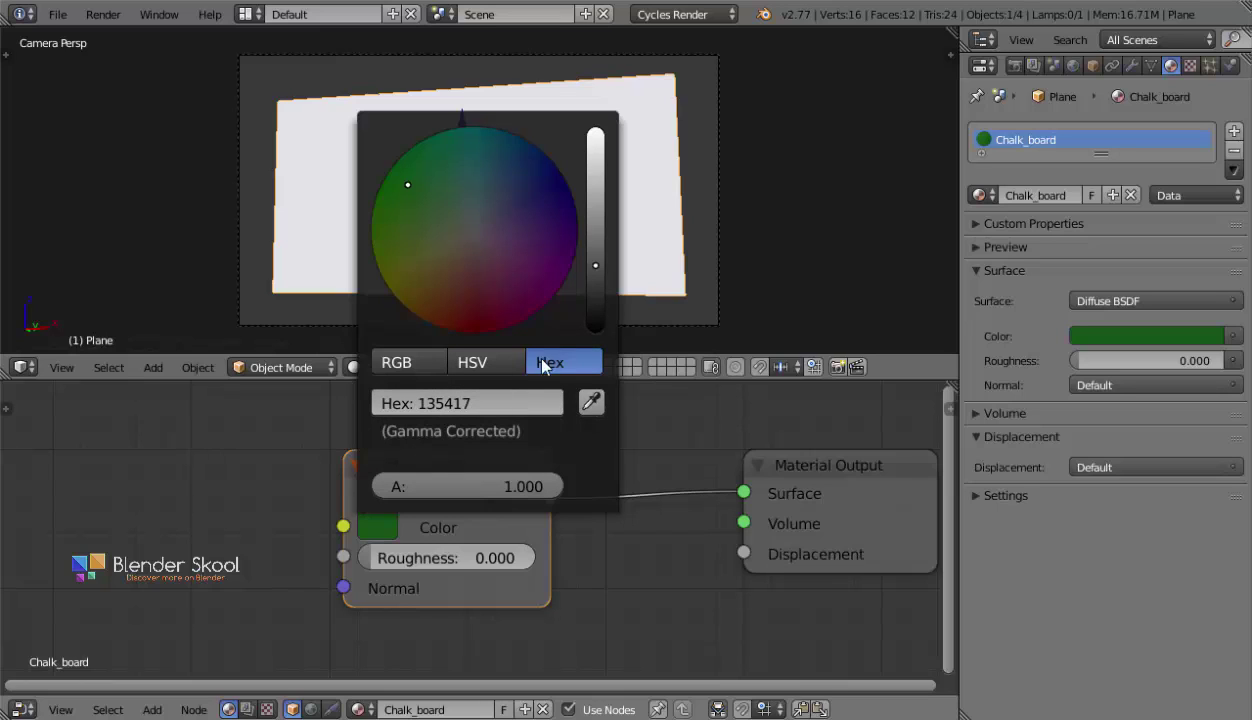
left_click(401, 402)
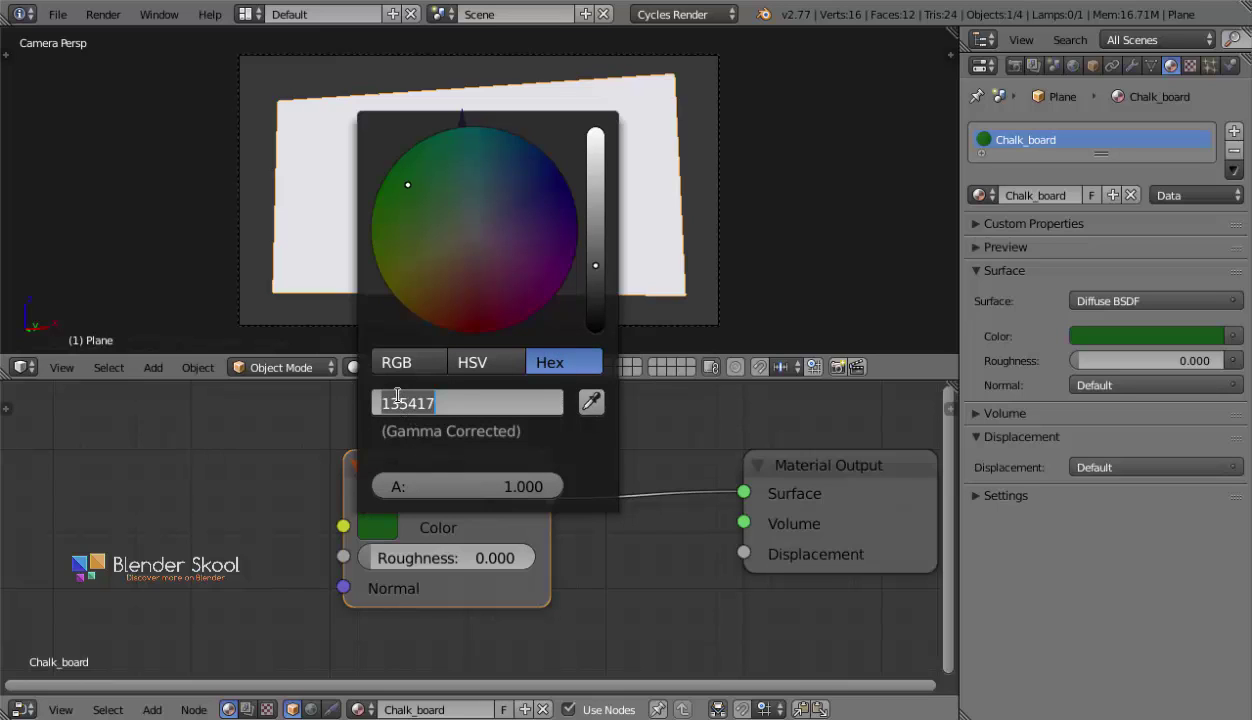
type("3B653D")
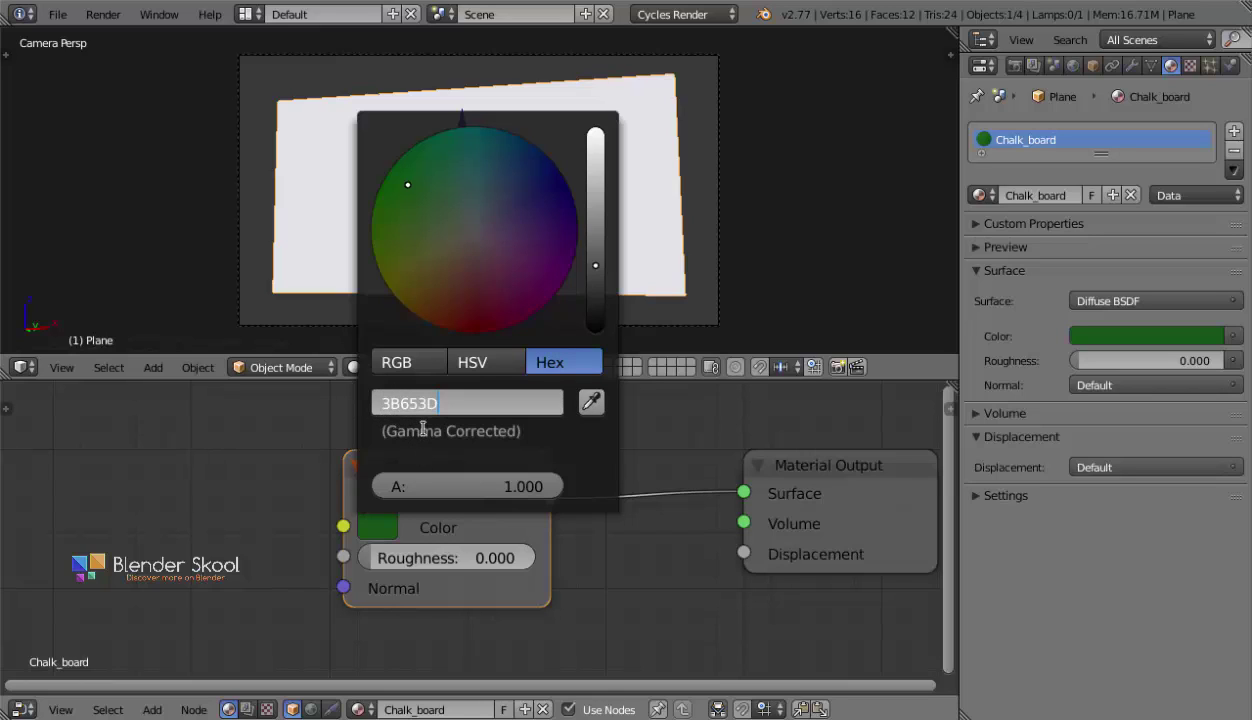
key("Return")
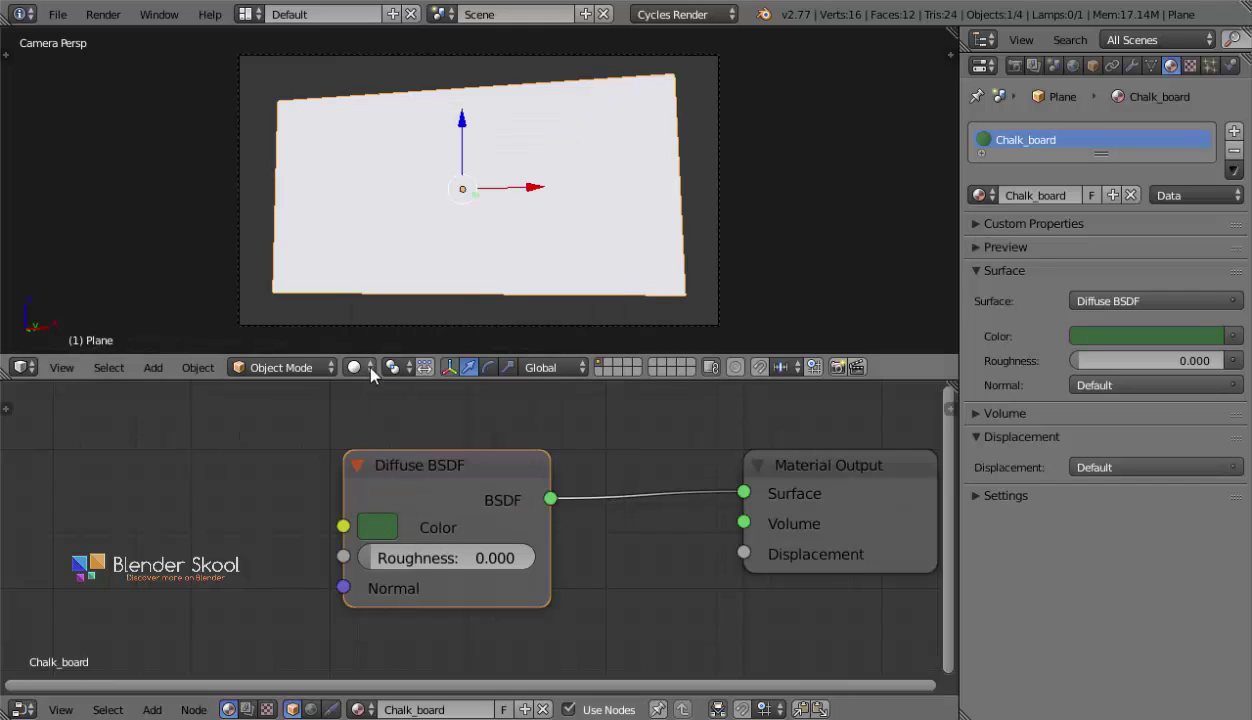
Preview the green board in Rendered shading, copy the diffuse color to the material's viewport color, and return to solid shading.
left_click(354, 367)
left_click(390, 231)
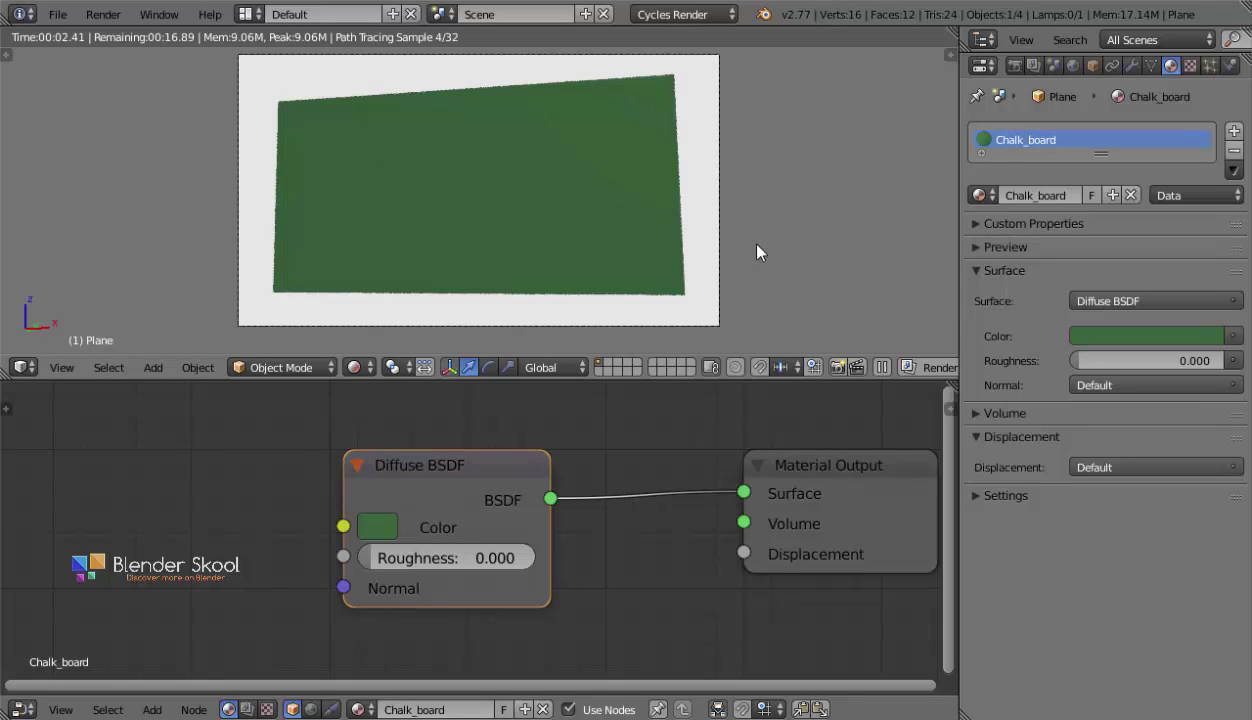
left_click(967, 495)
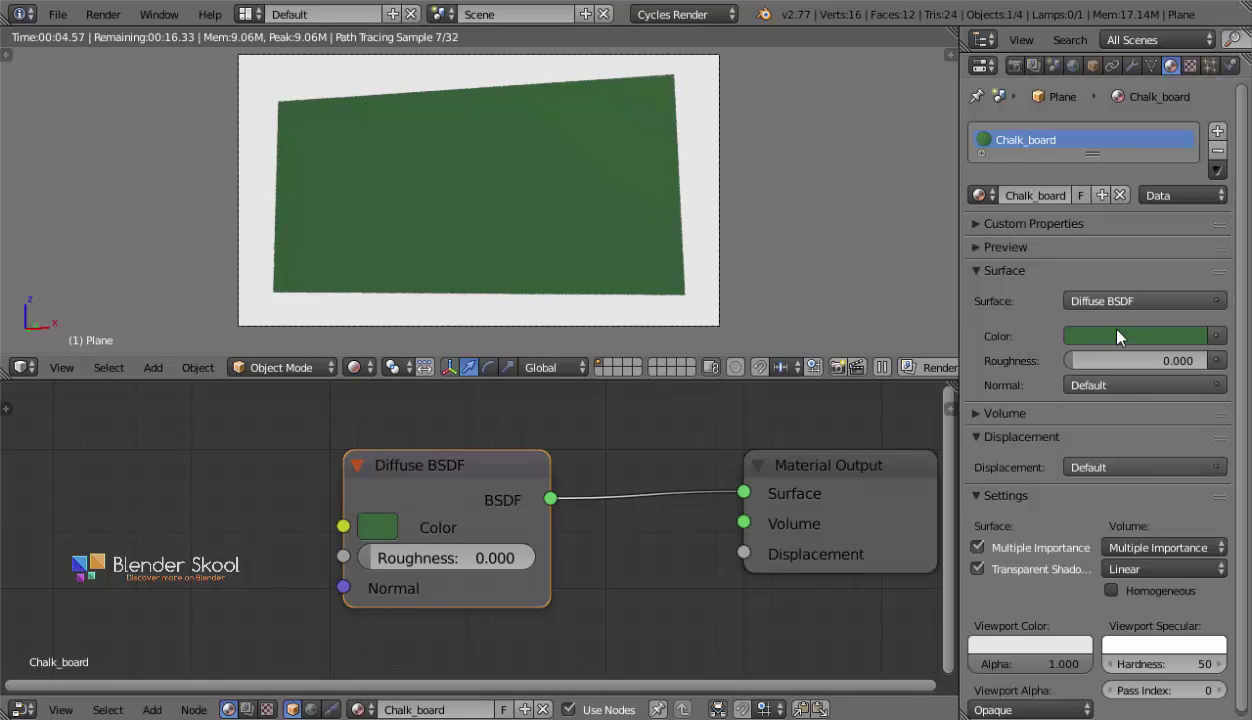
left_click_drag(1070, 578, 998, 634)
key("shift+z")
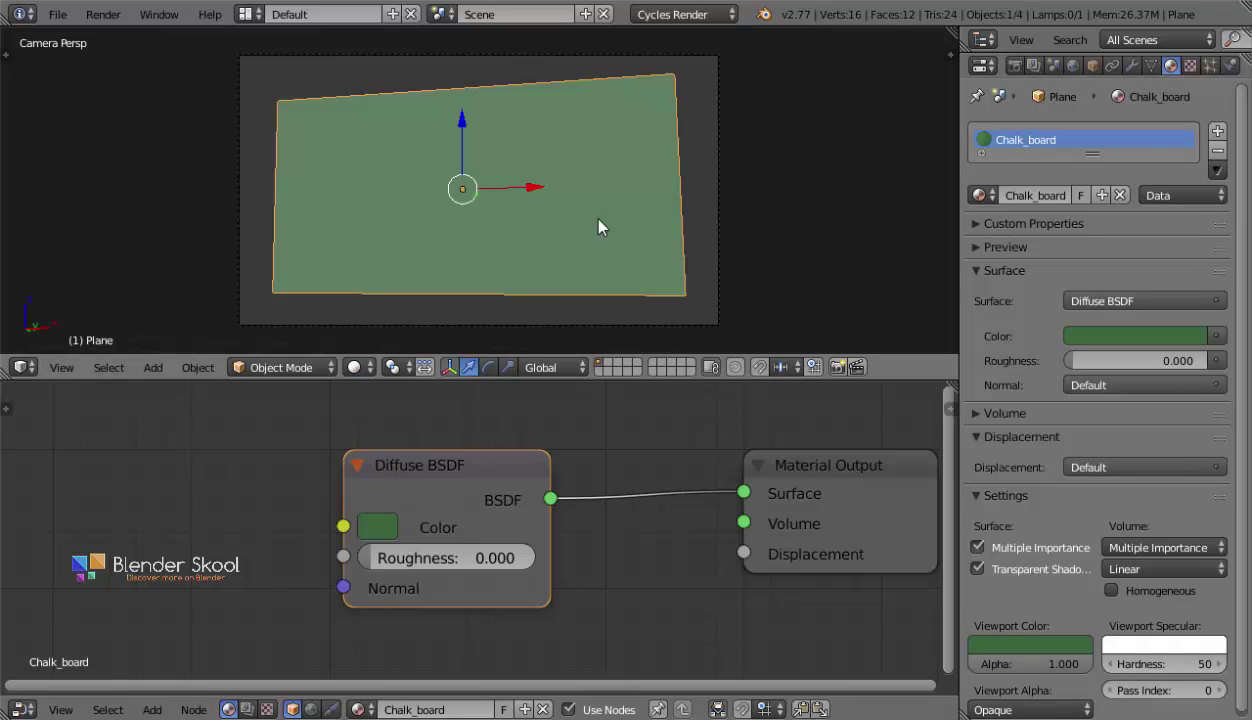
Switch the viewport back to Rendered shading for a live preview of the board material.
scroll(598, 220, "up", 2)
scroll(602, 222, "down", 3)
mouse_move(394, 524)
middle_mouse_down()
mouse_move(551, 531)
mouse_move(522, 522)
middle_mouse_up()
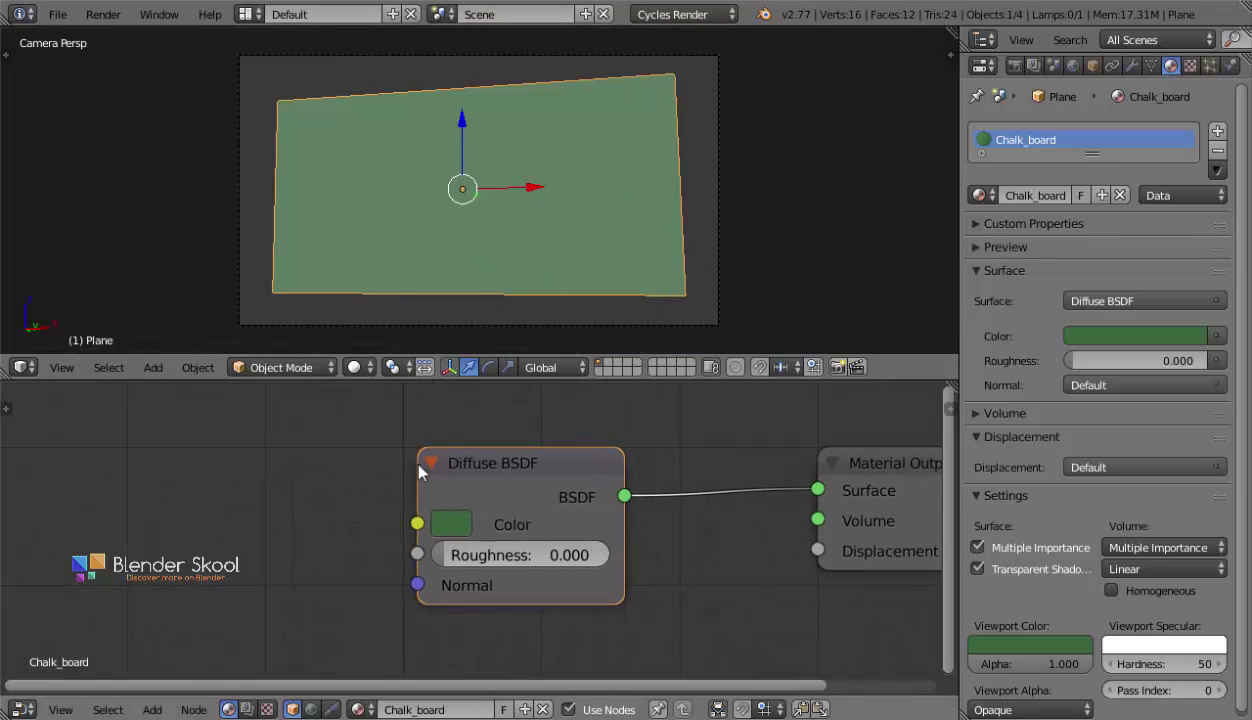
left_click(354, 367)
left_click(380, 233)
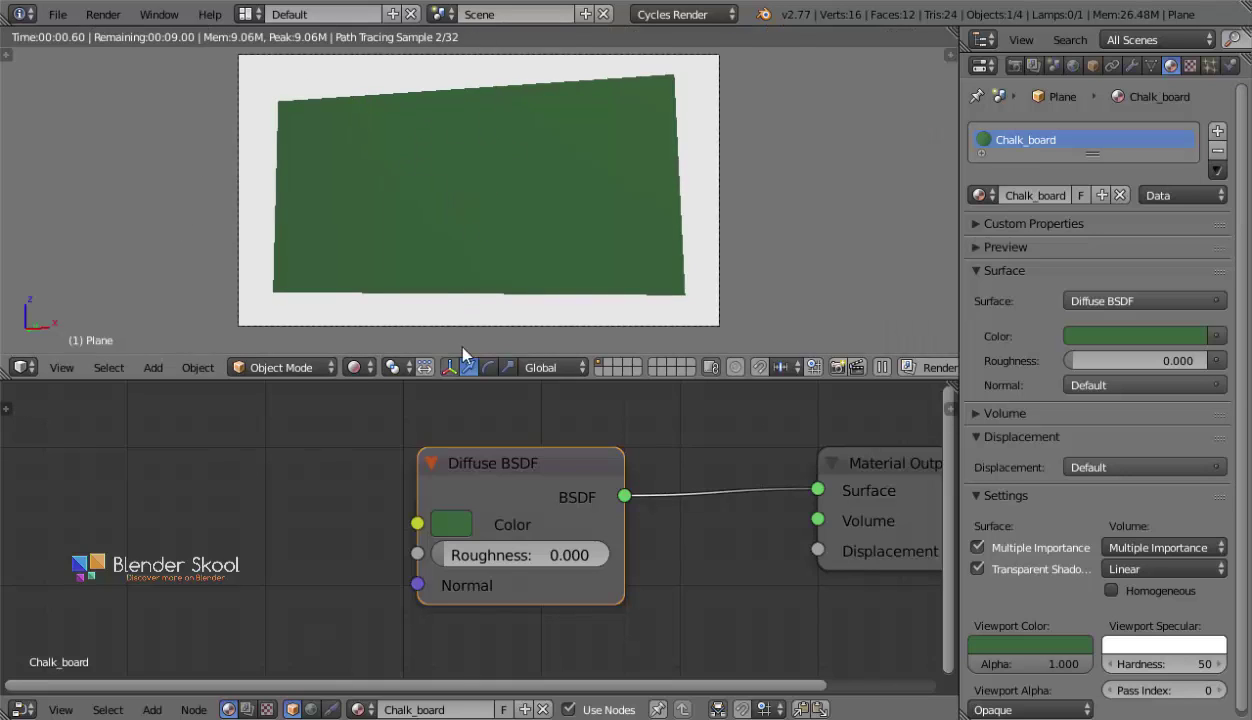
Duplicate the Diffuse BSDF node and place the copy directly below the original.
middle_click_drag(369, 458, 349, 457)
scroll(511, 517, "down", 1)
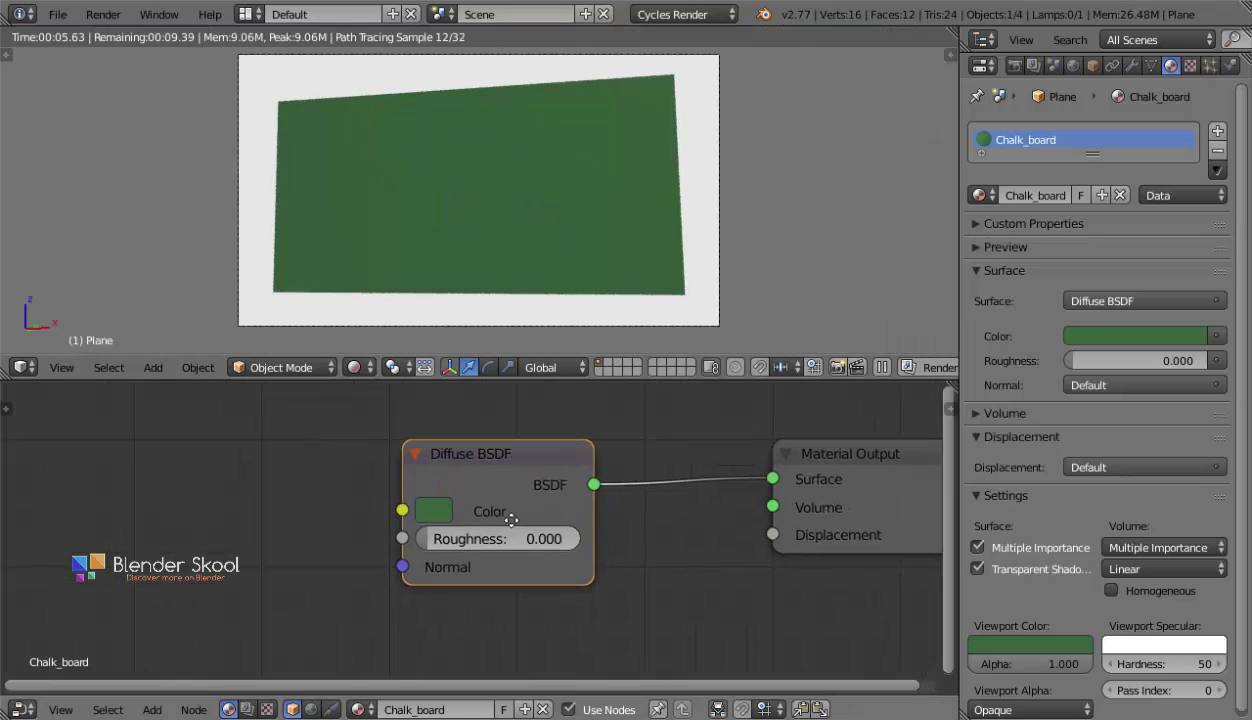
middle_click_drag(499, 557, 344, 527)
middle_click_drag(530, 543, 611, 541)
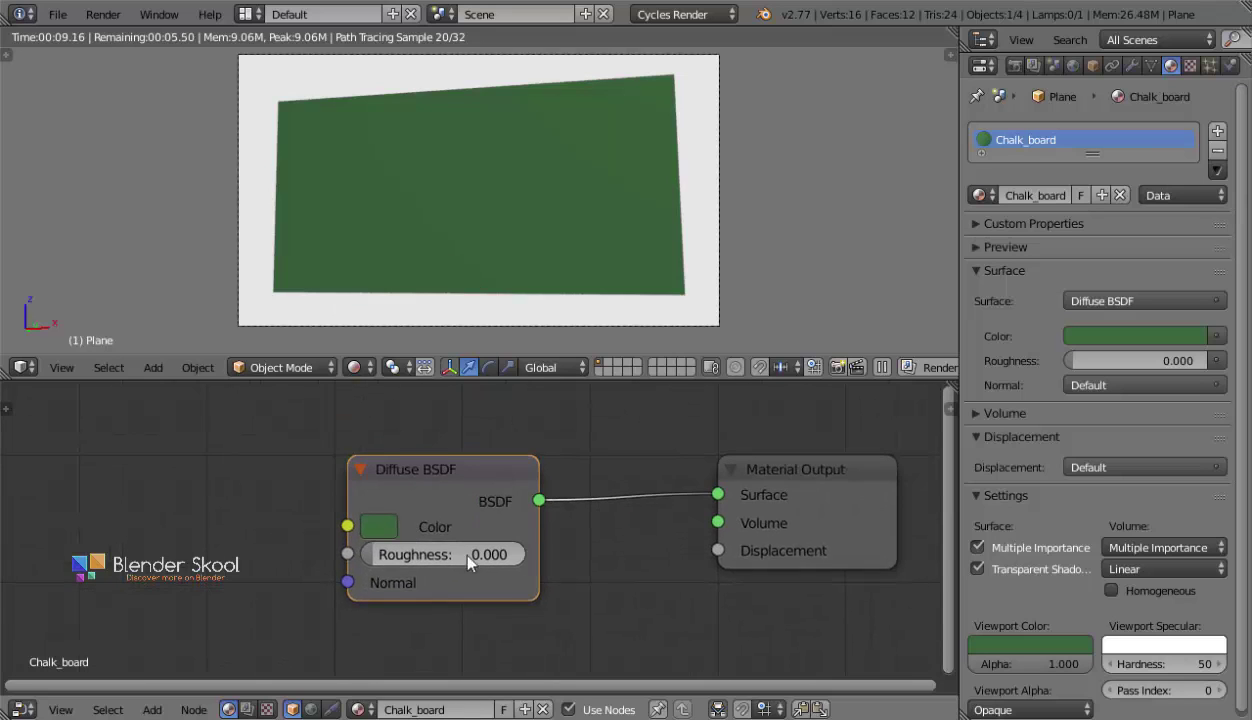
scroll(468, 554, "down", 3)
middle_click_drag(436, 562, 463, 562)
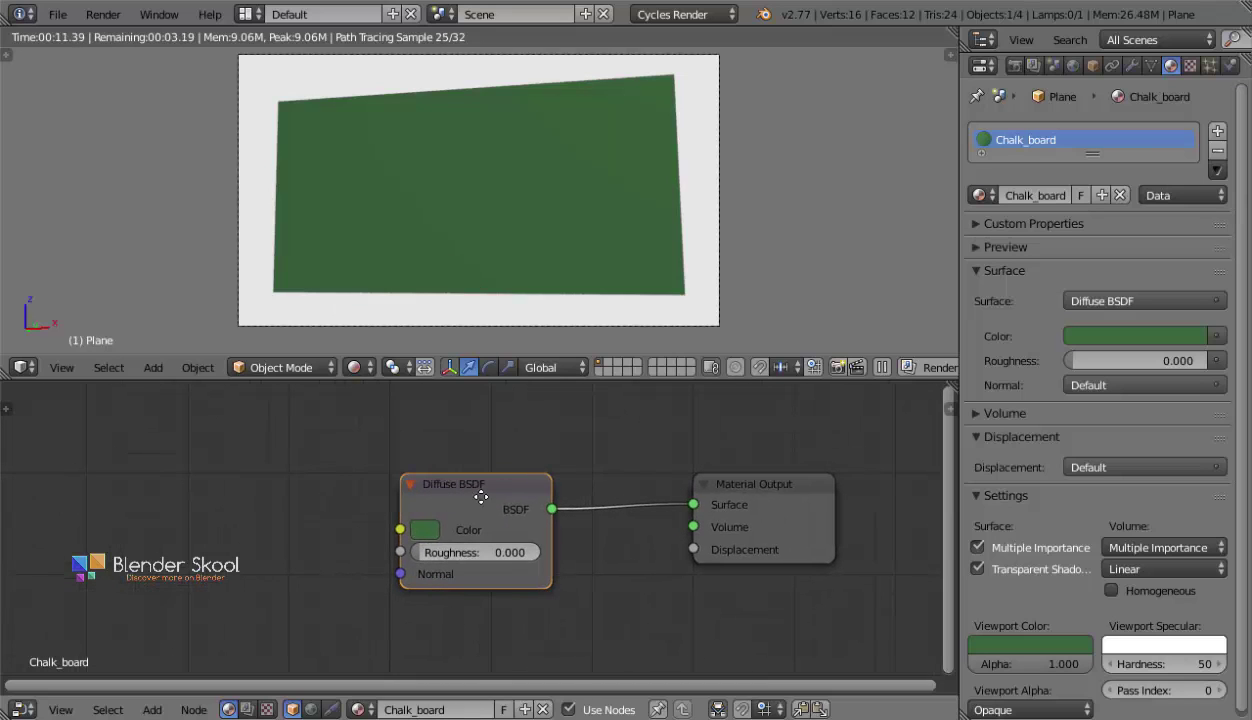
middle_click_drag(432, 509, 488, 488)
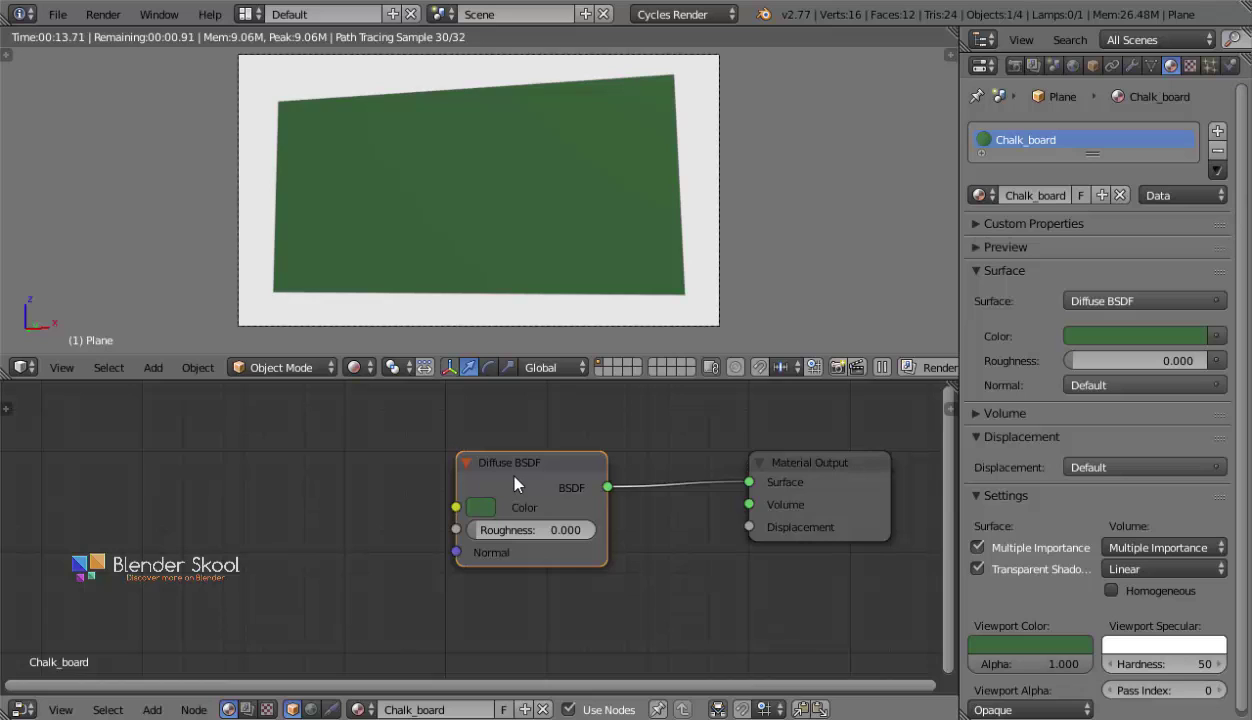
key("g")
key("y")
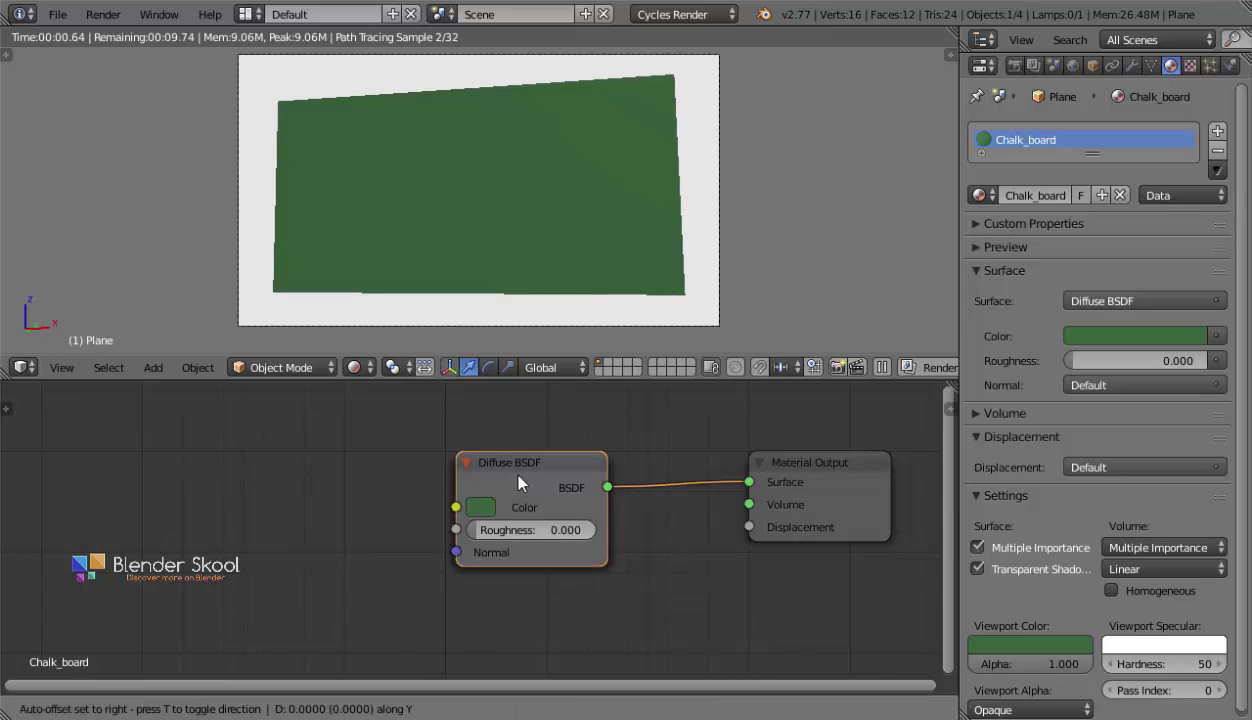
left_click(550, 560)
key("shift+d")
key("y")
left_click(549, 585)
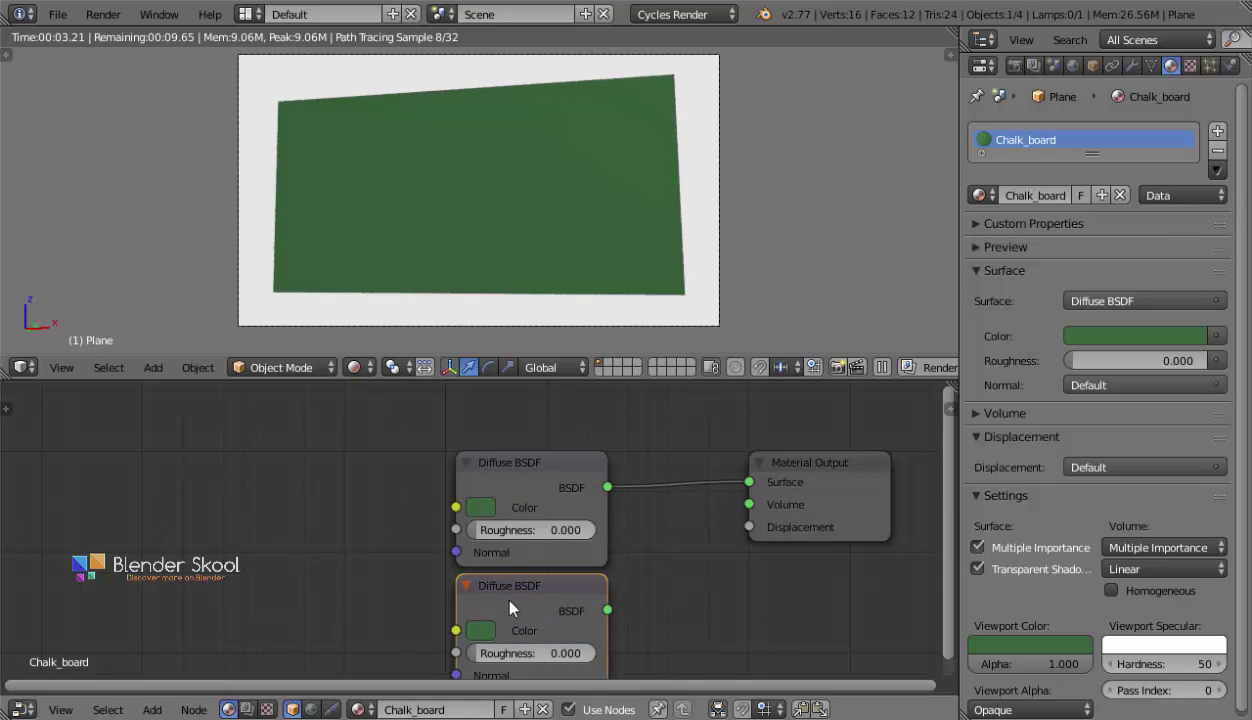
Set the upper Diffuse BSDF node's color to near-white with saturation 0 and value about 0.95.
scroll(483, 527, "up", 2)
left_click(474, 585)
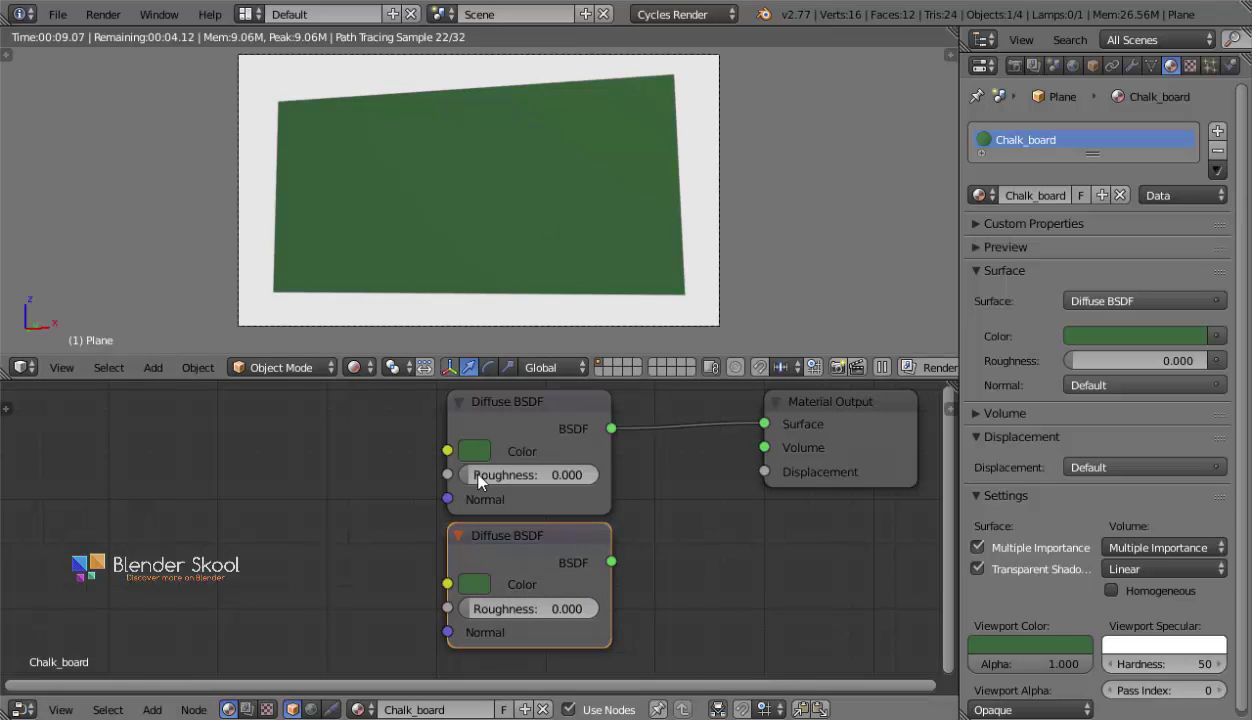
left_click(478, 453)
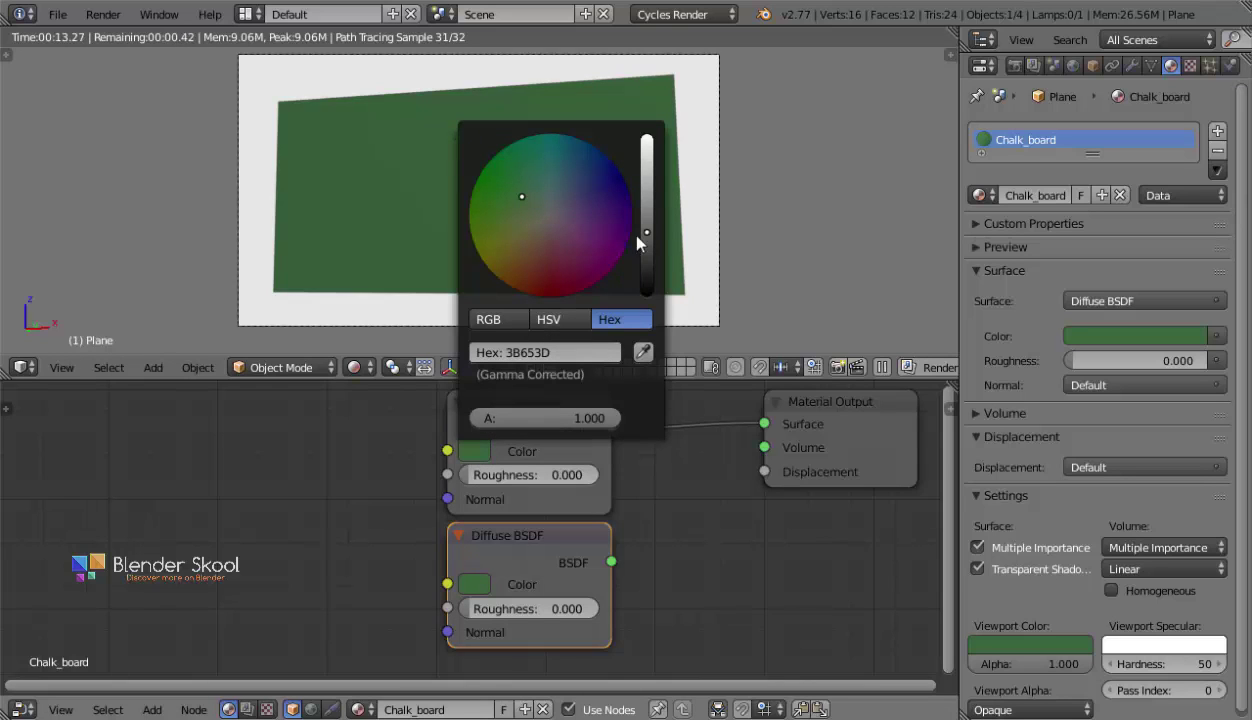
left_click_drag(637, 237, 641, 146)
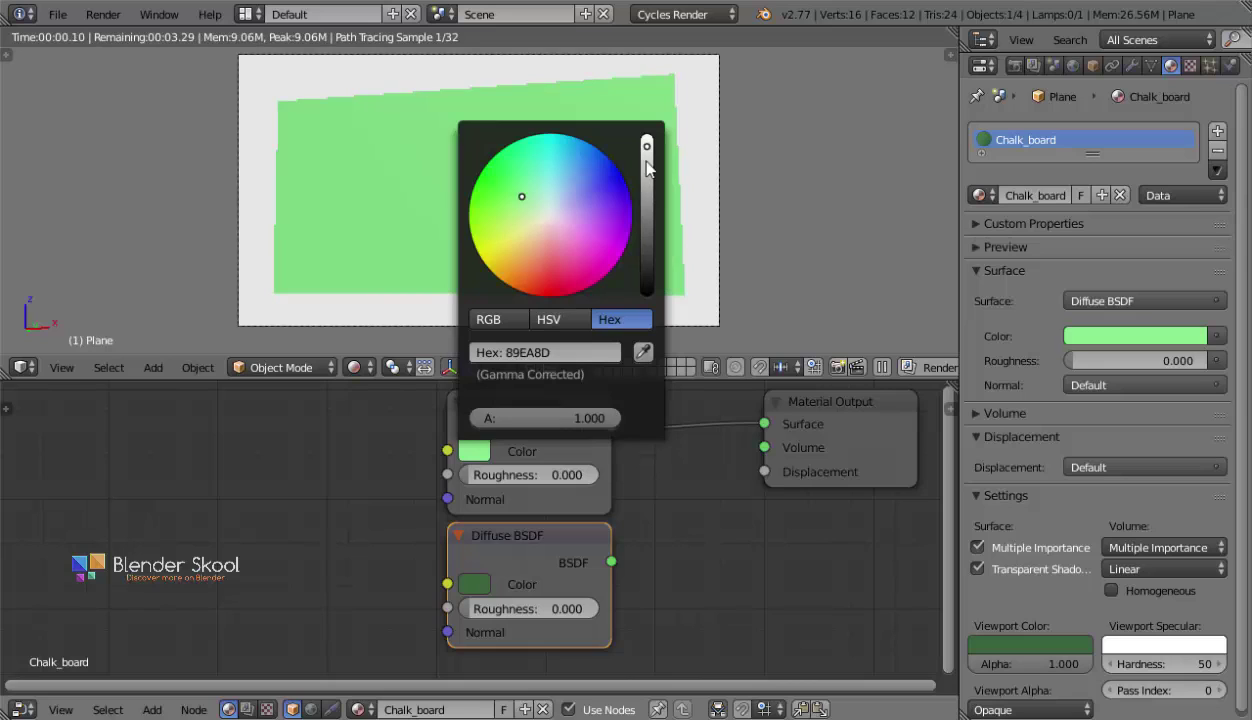
left_click(533, 320)
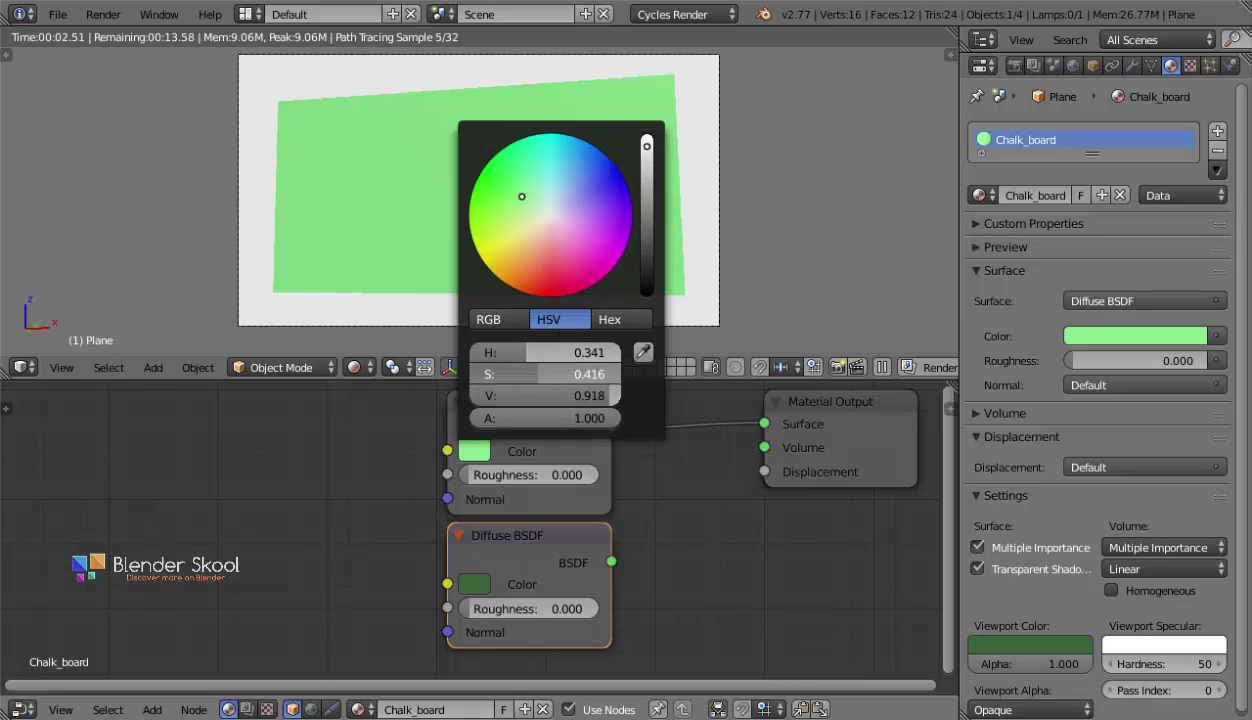
left_click_drag(560, 374, 470, 374)
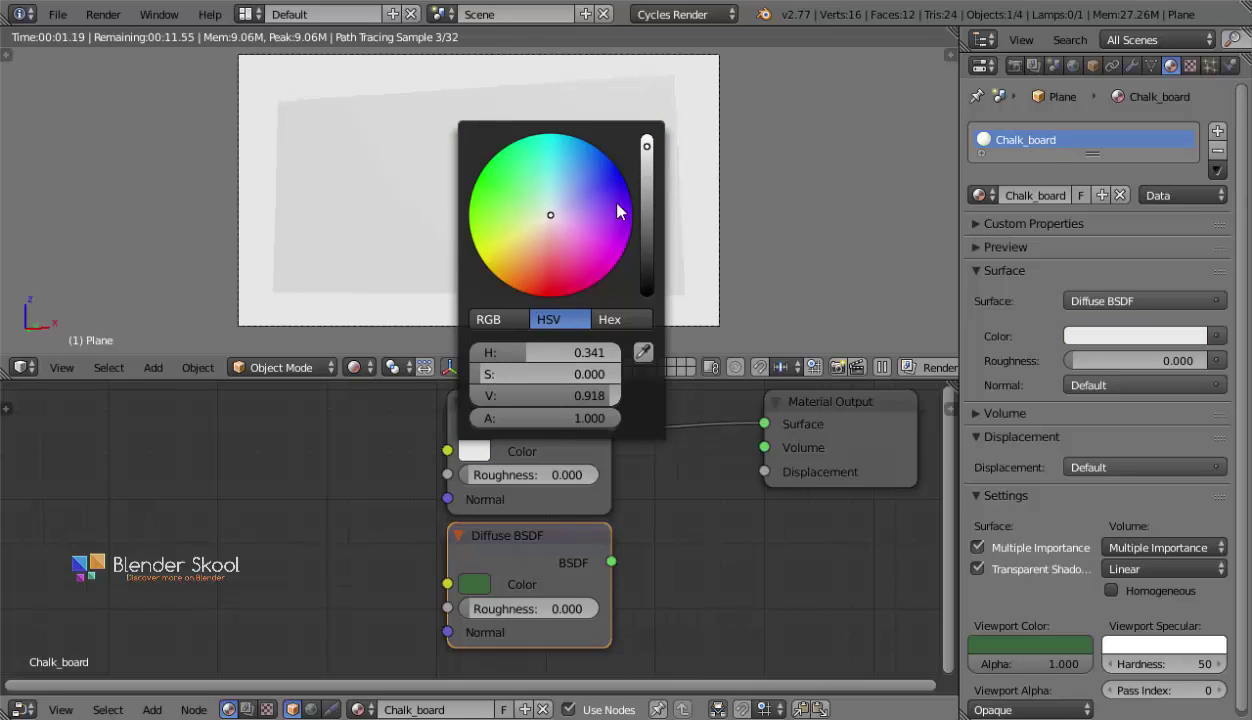
left_click(647, 140)
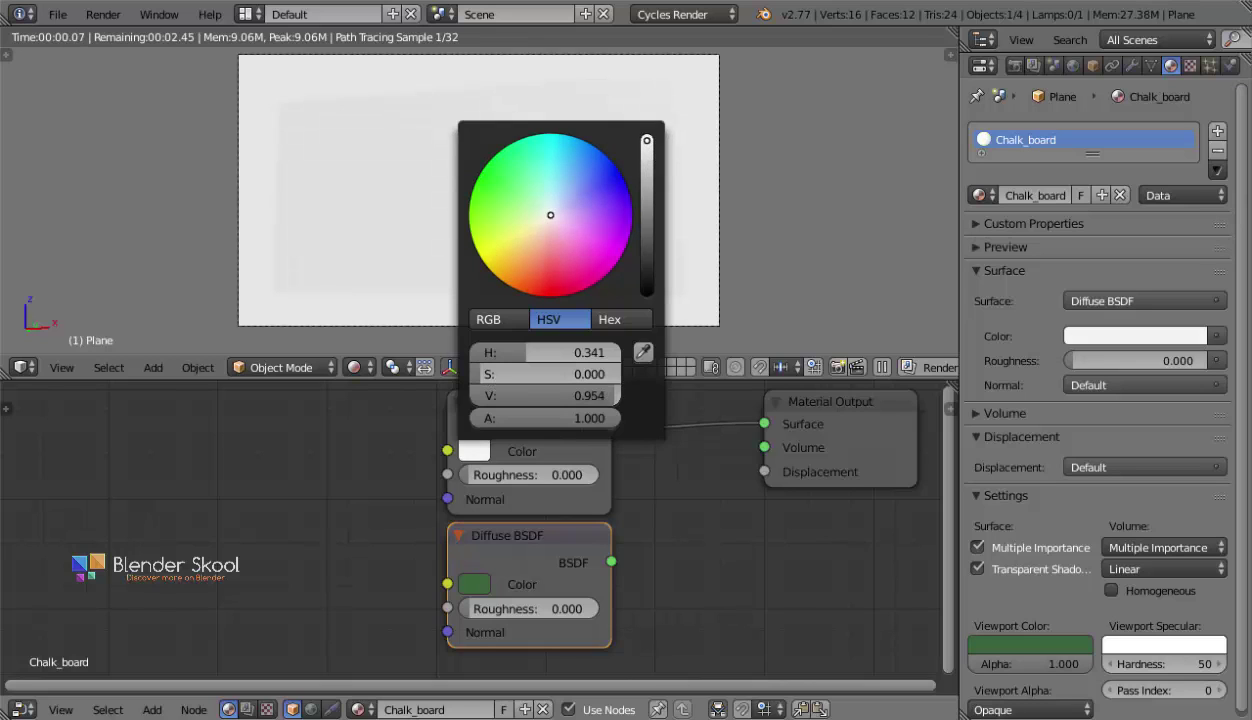
middle_click_drag(563, 555, 547, 568)
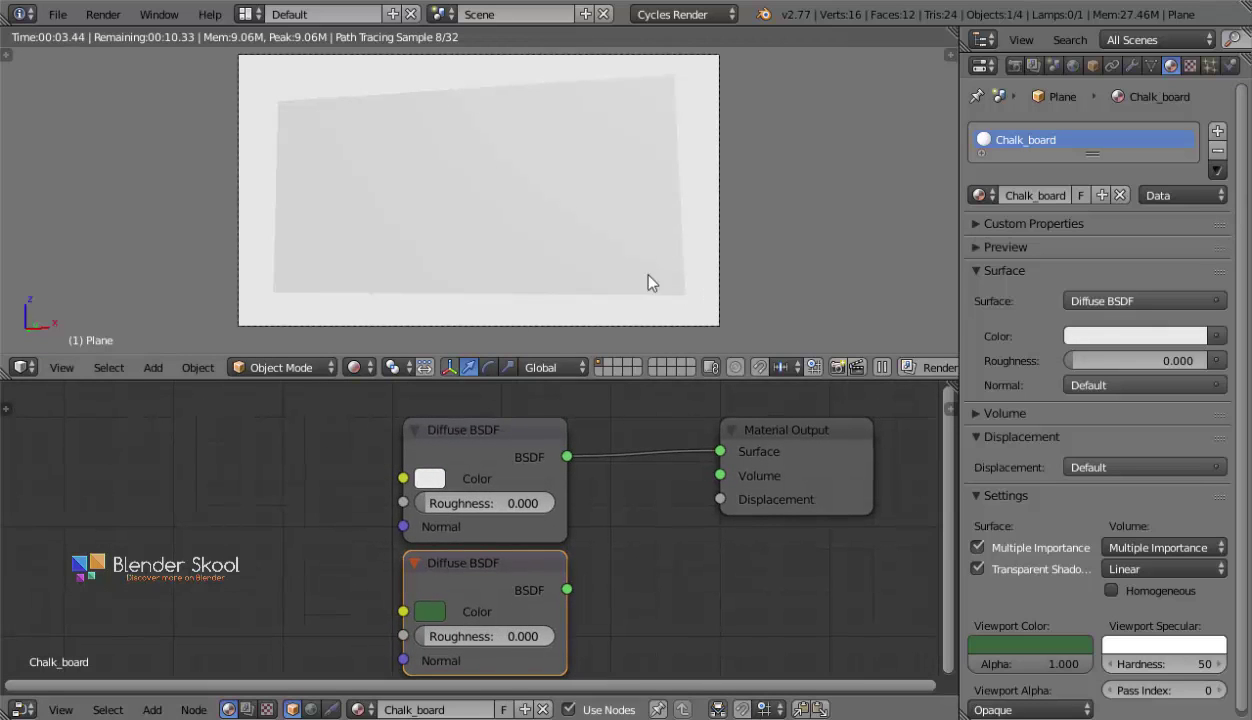
Insert a Mix Shader between the white Diffuse BSDF and the Material Output, and connect the green Diffuse BSDF to its second shader input.
middle_click_drag(579, 495, 664, 523)
key("shift+a")
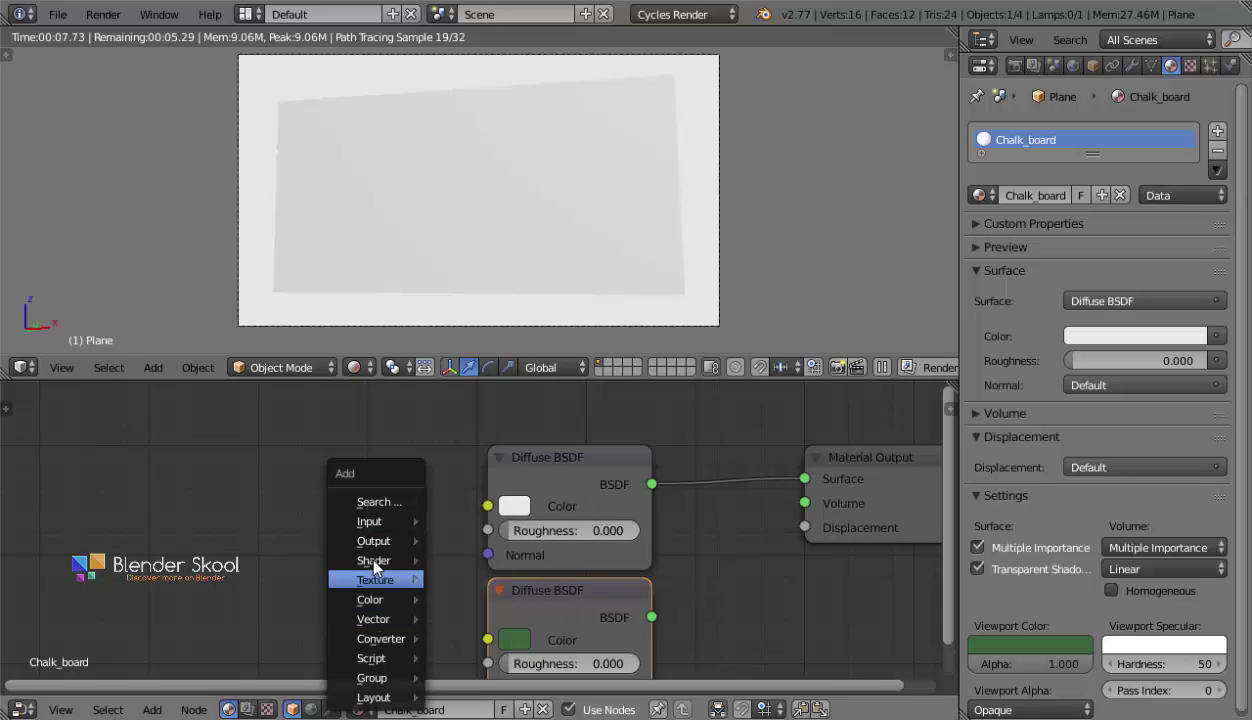
mouse_move(370, 559)
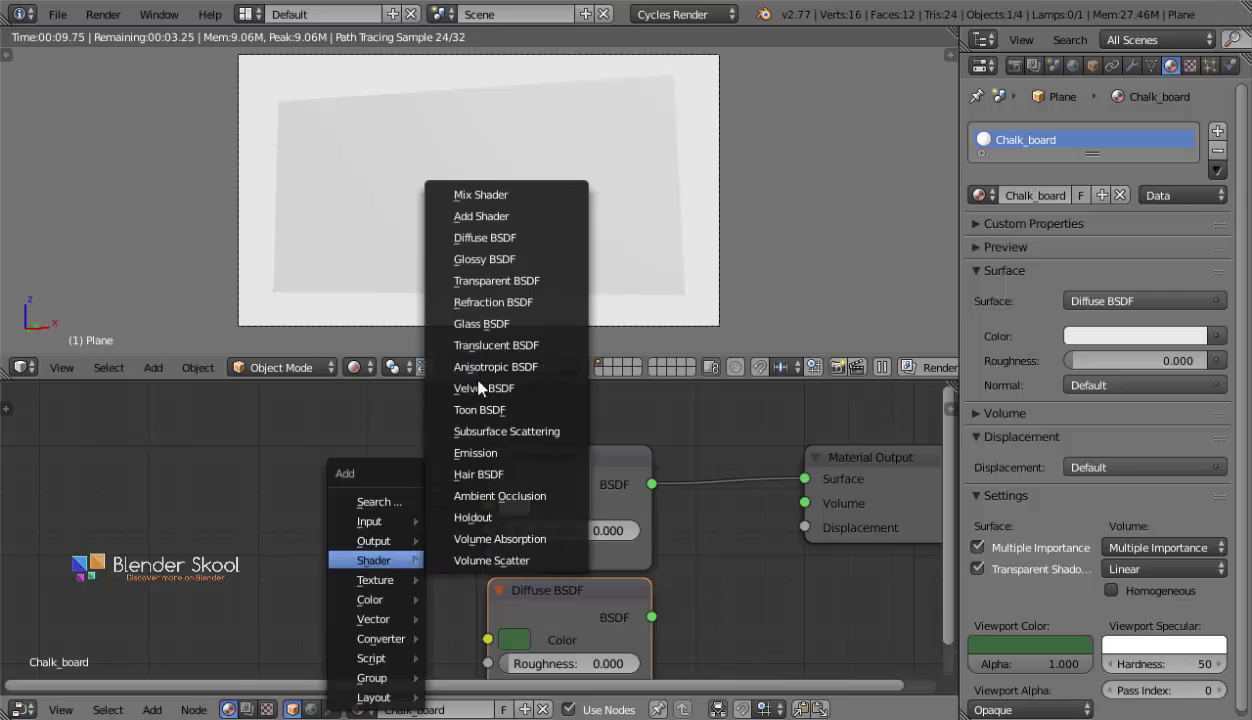
left_click(490, 193)
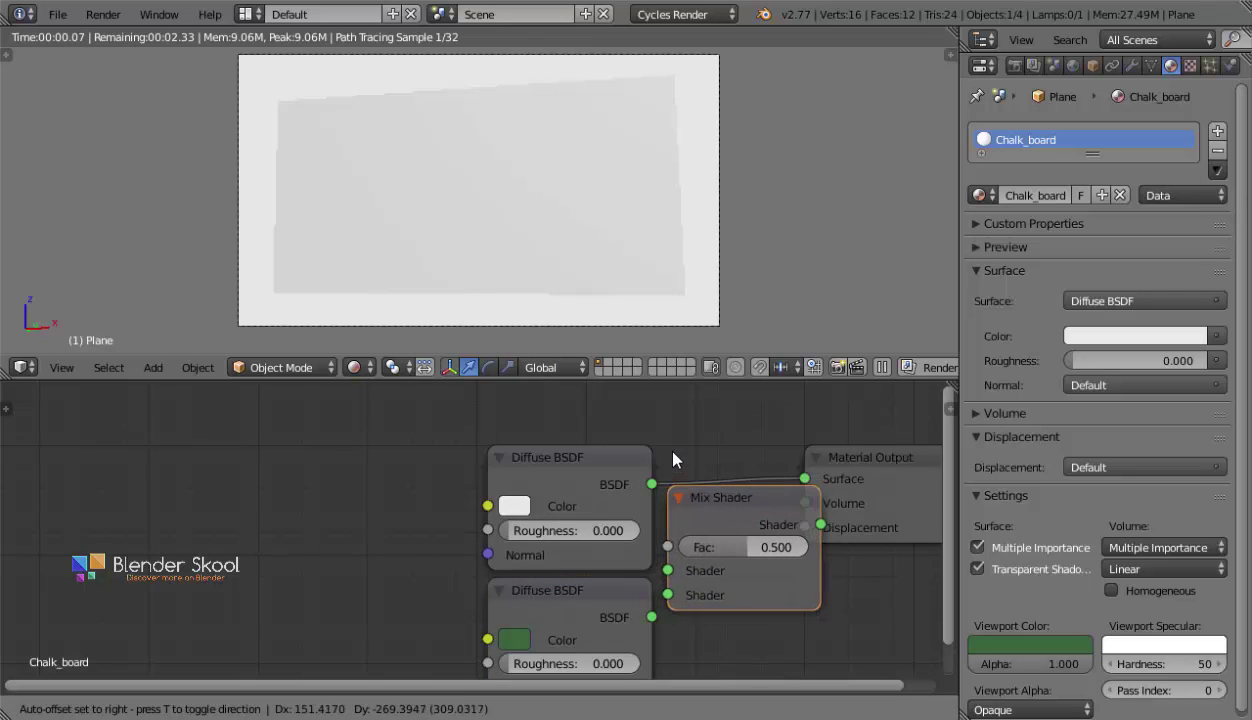
left_click(654, 422)
left_click_drag(650, 616, 739, 542)
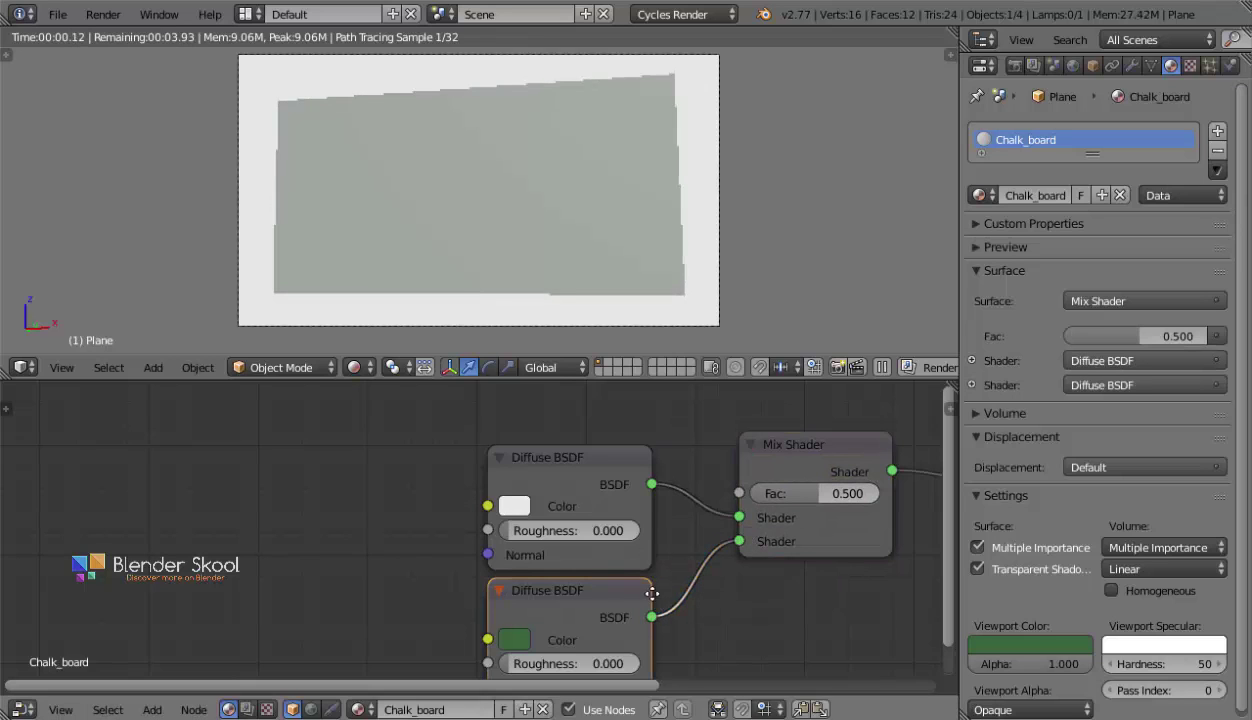
middle_click_drag(652, 593, 542, 571)
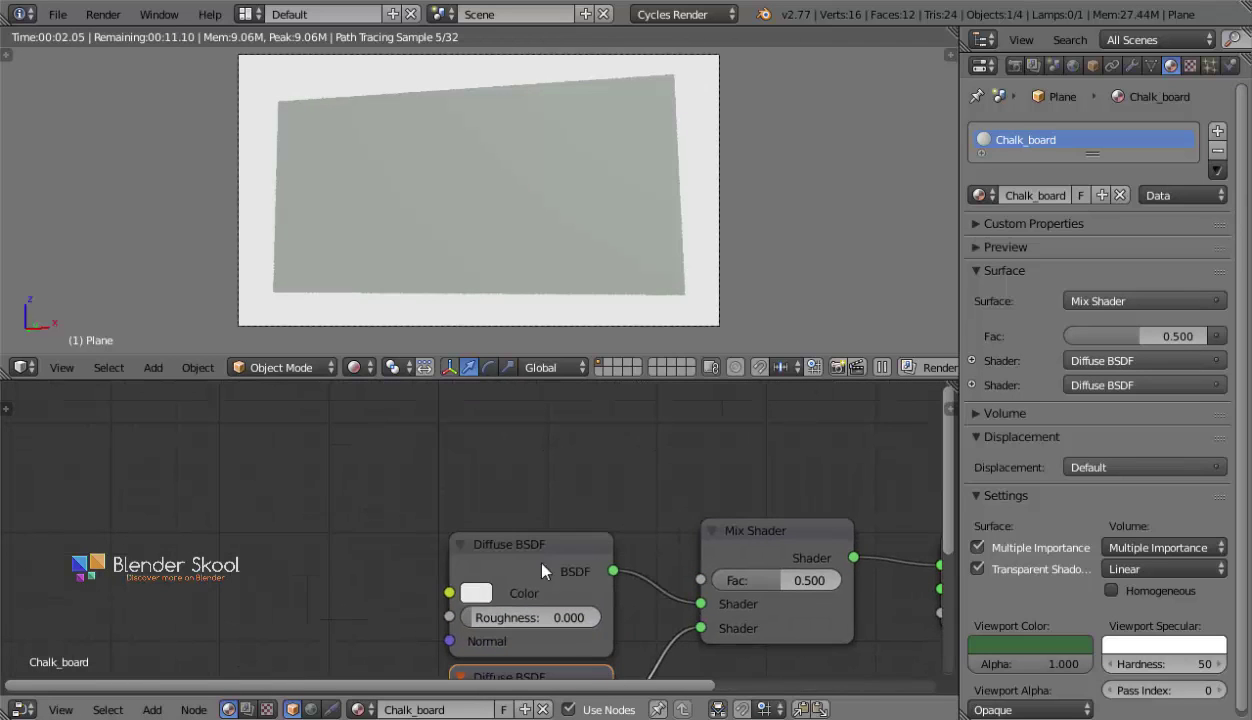
scroll(403, 294, "up", 2)
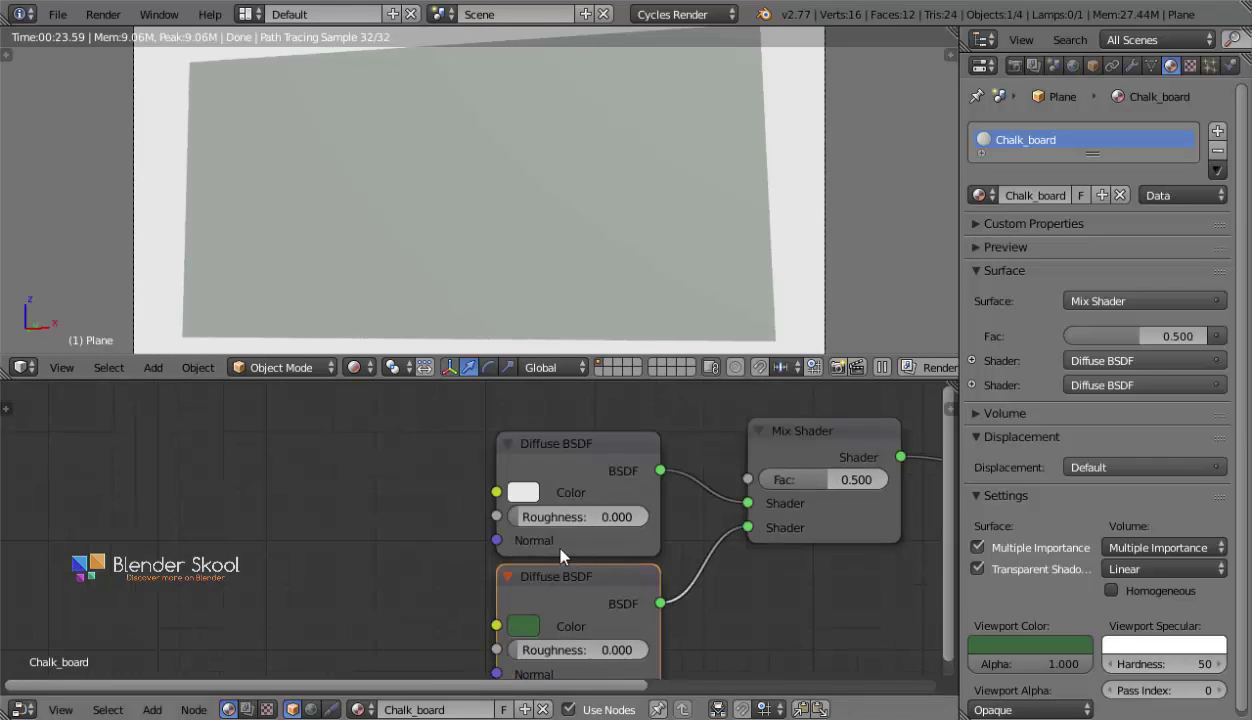
middle_click_drag(561, 556, 581, 562)
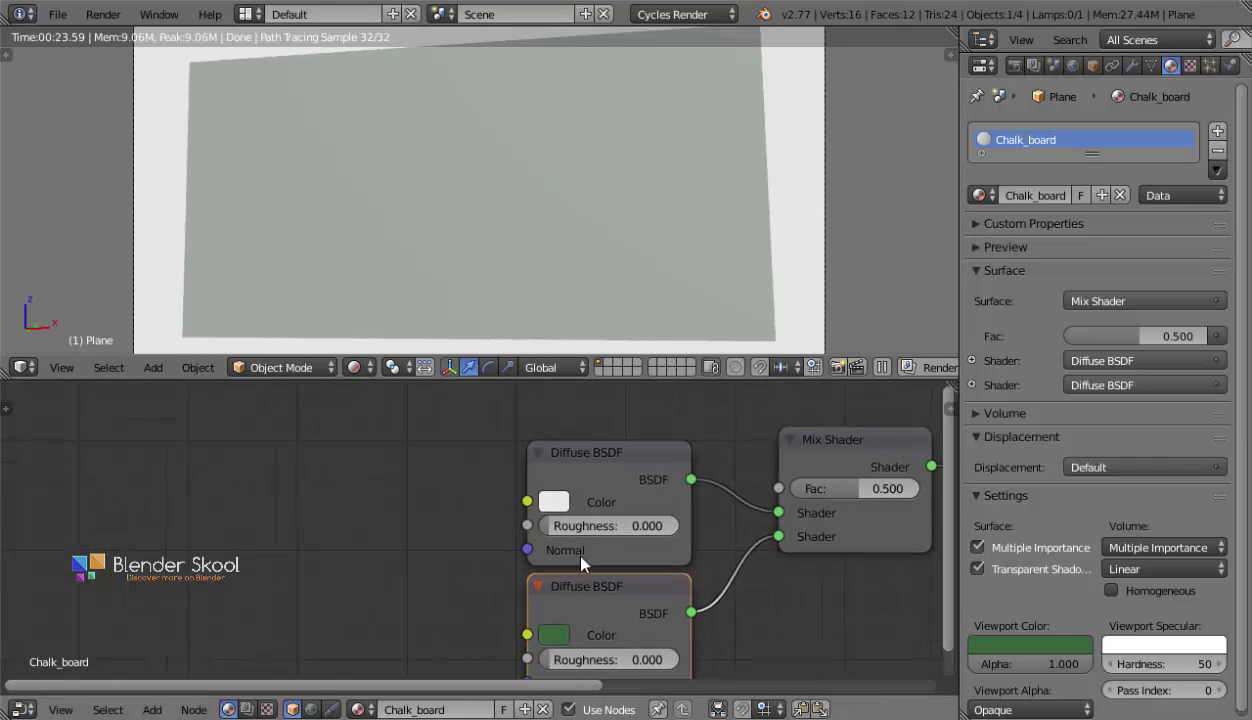
middle_click_drag(565, 472, 560, 481)
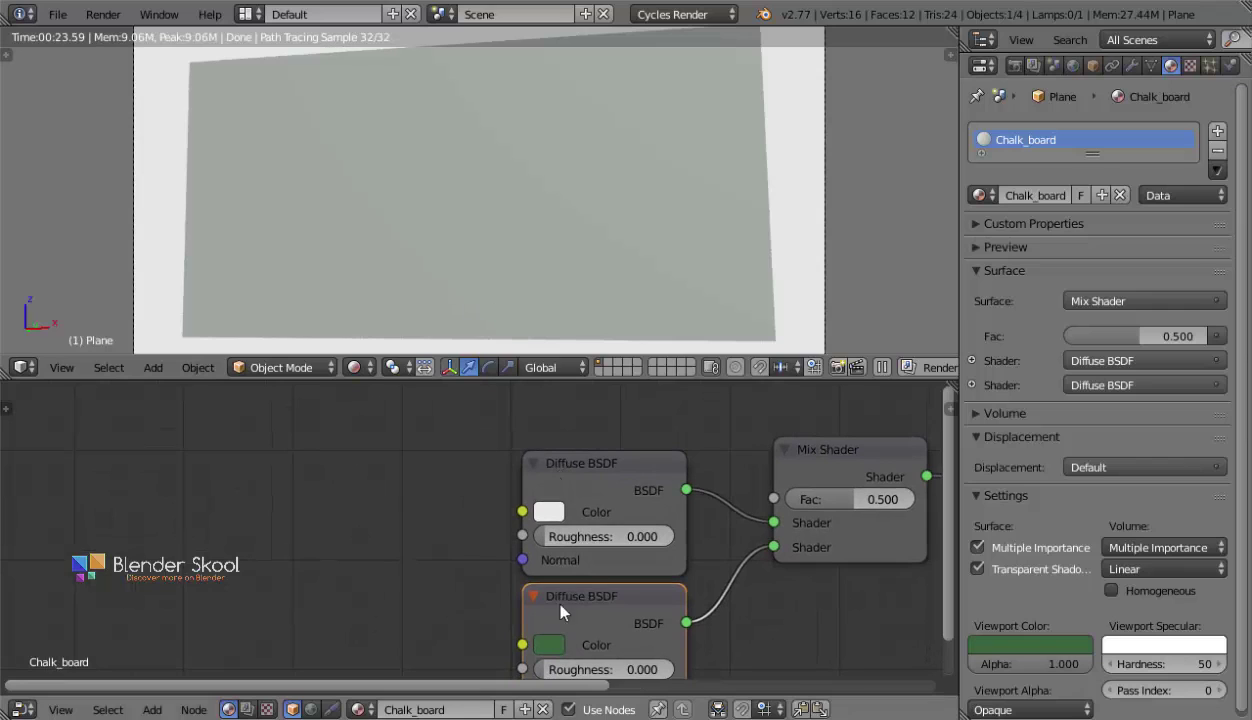
middle_click_drag(560, 605, 556, 566)
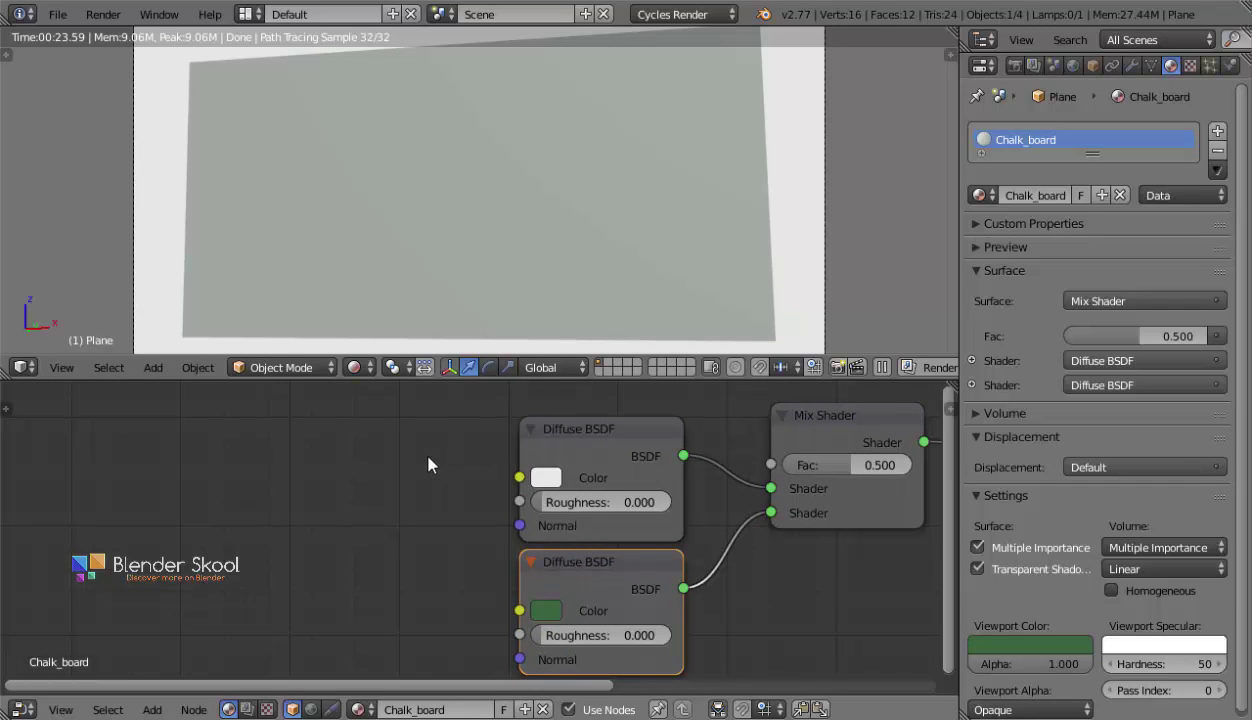
middle_click_drag(444, 484, 480, 553)
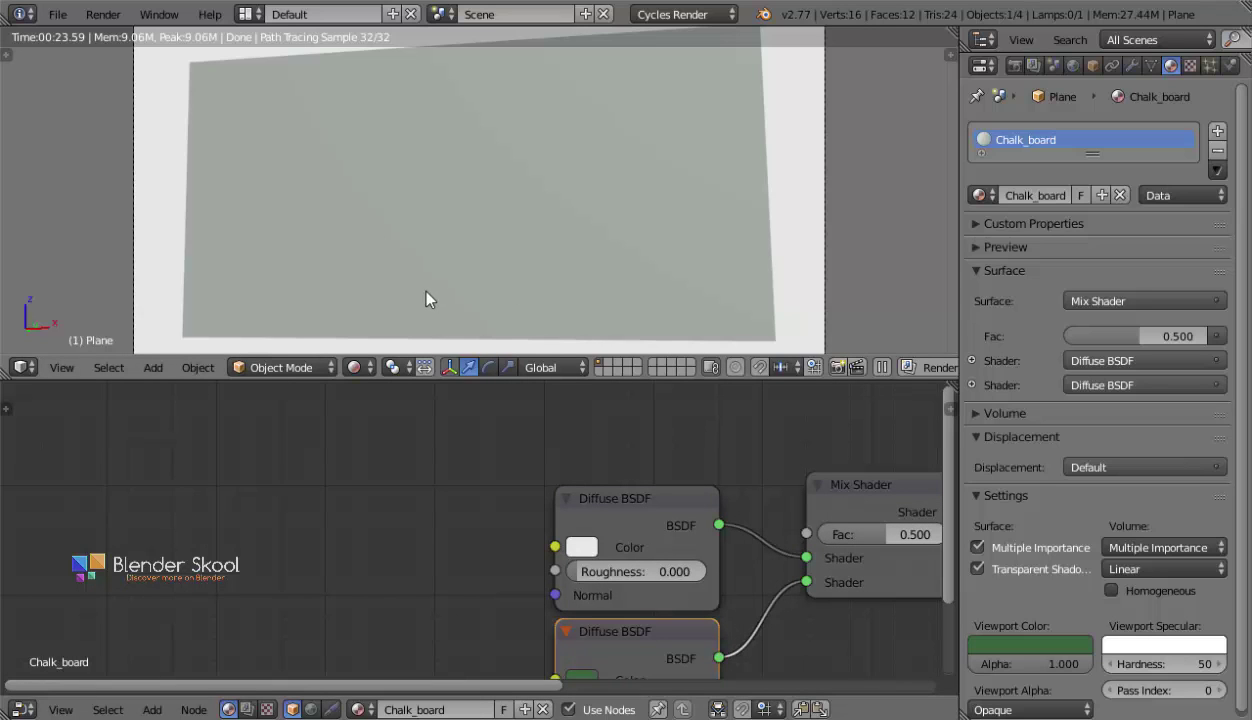
middle_click_drag(540, 533, 517, 481)
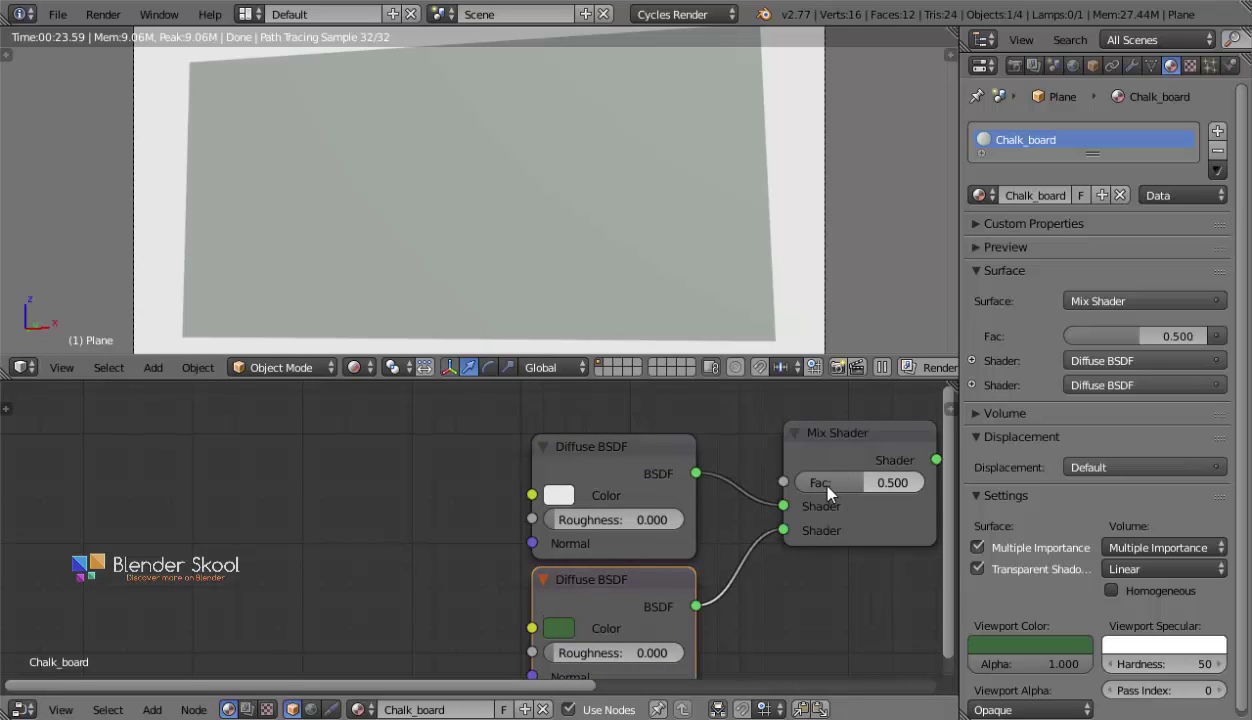
Try lowering the Mix Shader factor toward 0 to preview the white shader on the board, and cancel the change.
left_click_drag(827, 490, 769, 490)
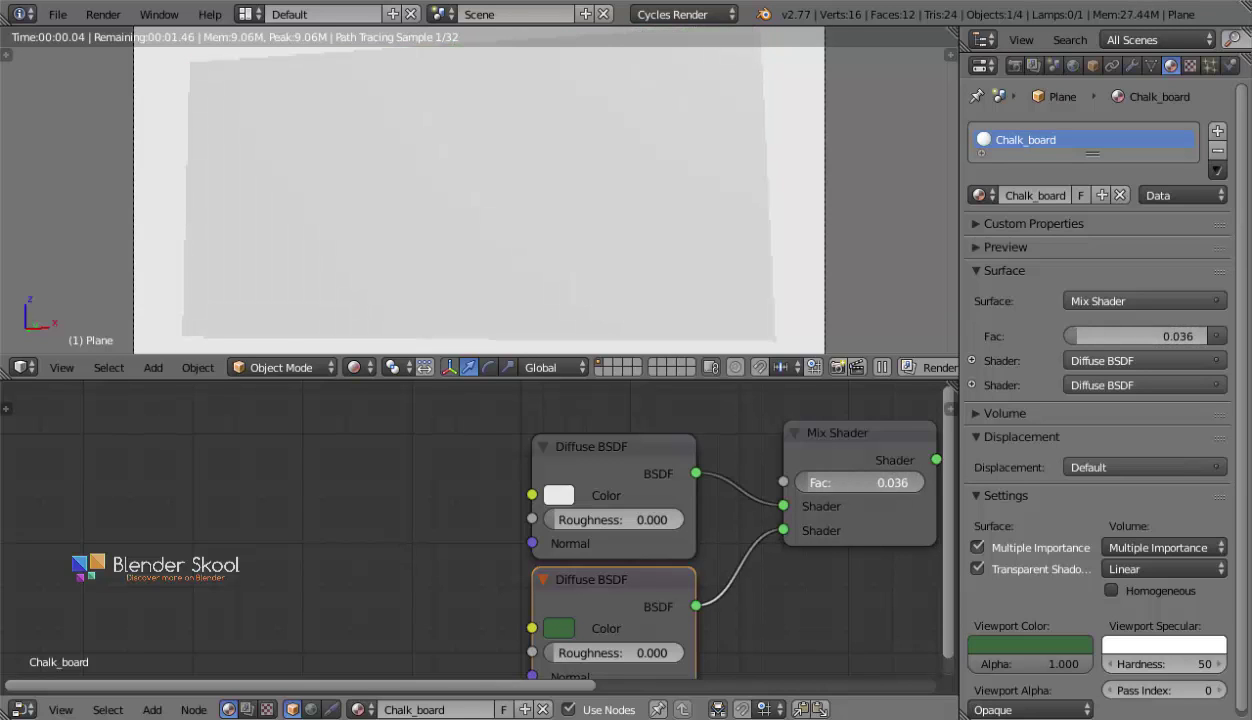
key("Escape")
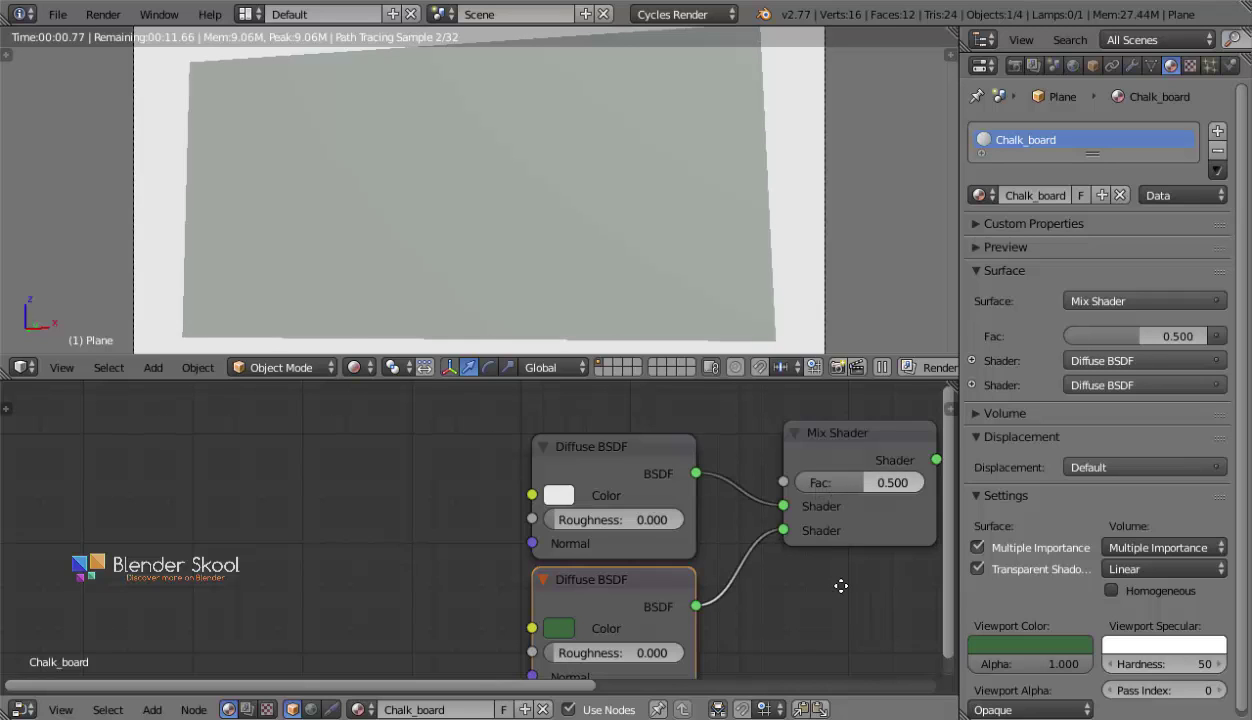
middle_click_drag(841, 586, 839, 683)
left_click_drag(782, 579, 710, 531)
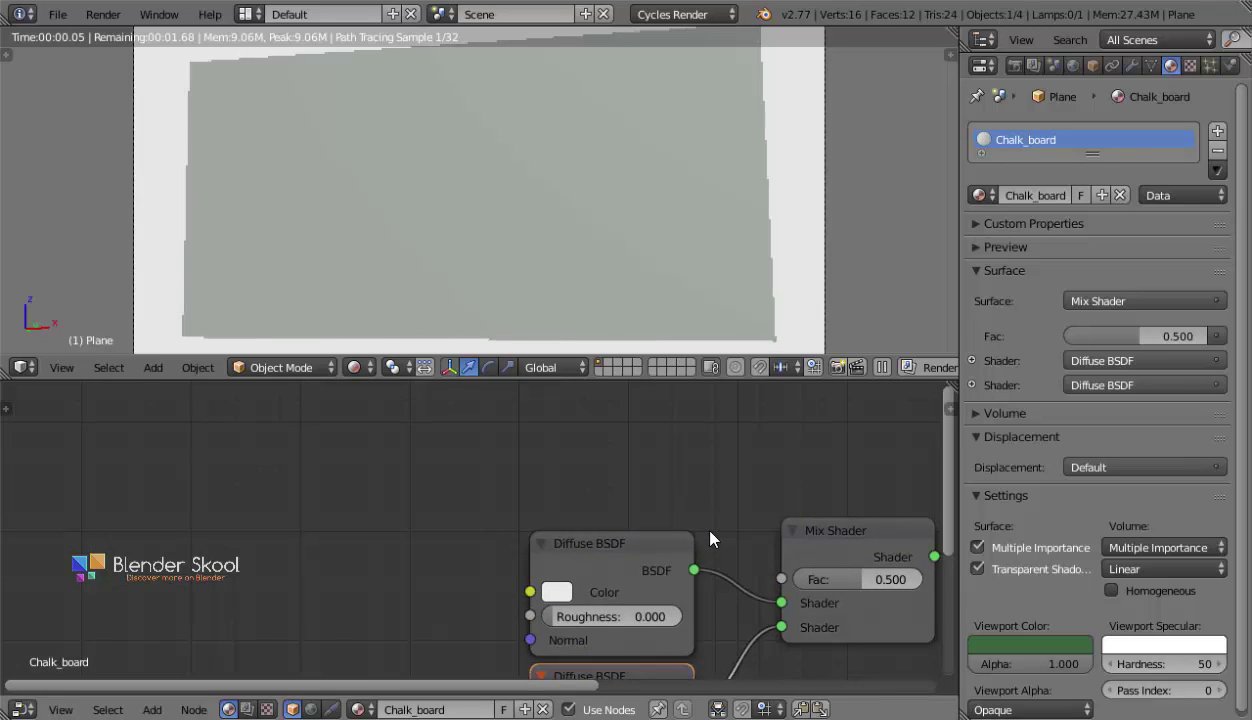
middle_click_drag(710, 539, 699, 557)
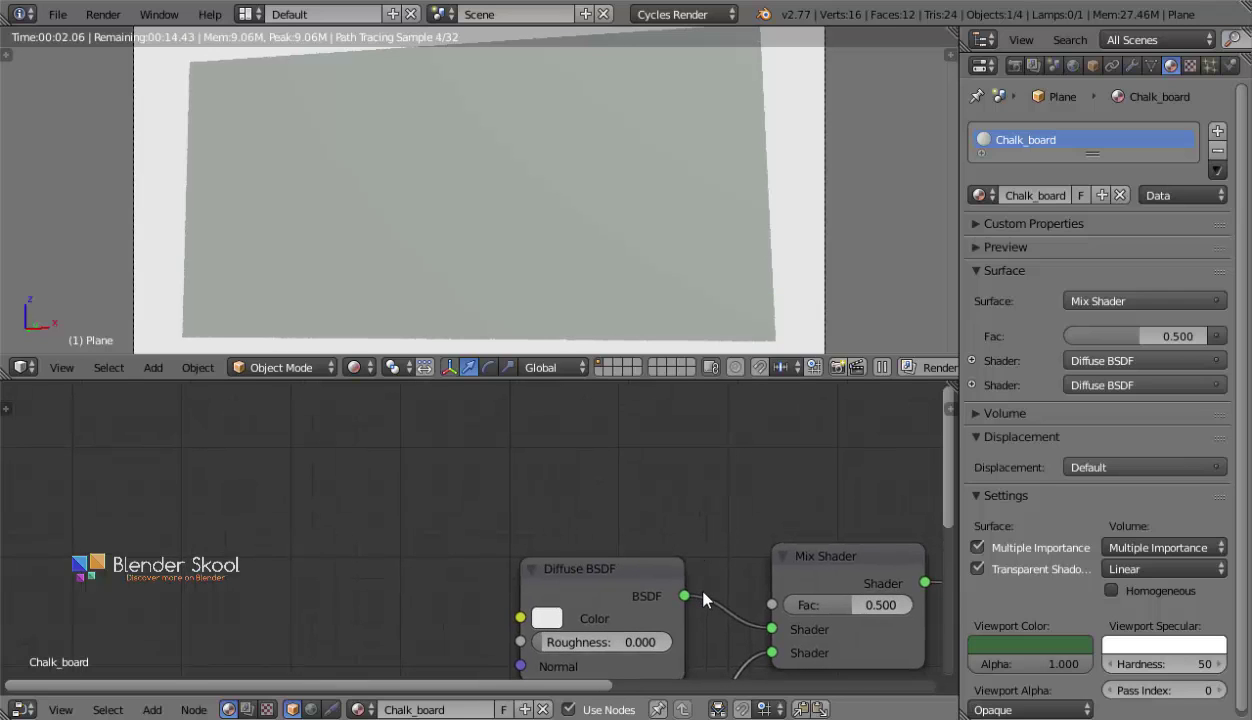
middle_click_drag(639, 532, 627, 516)
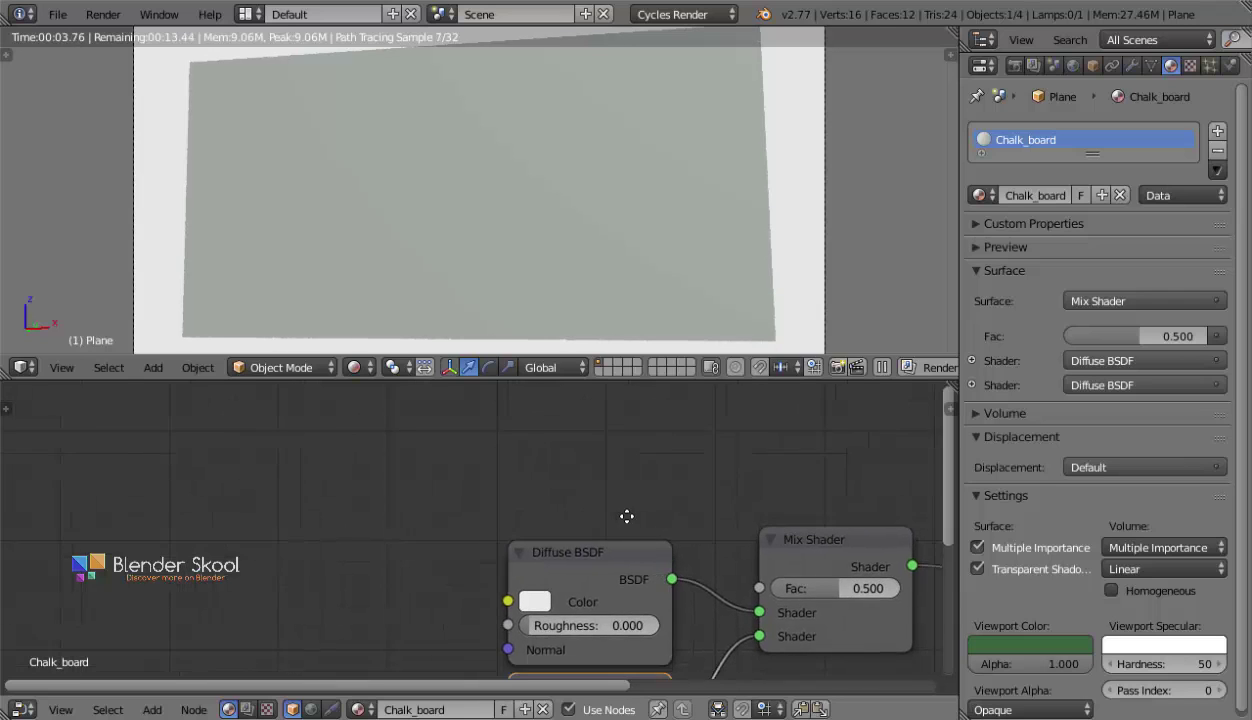
middle_click_drag(627, 516, 592, 510)
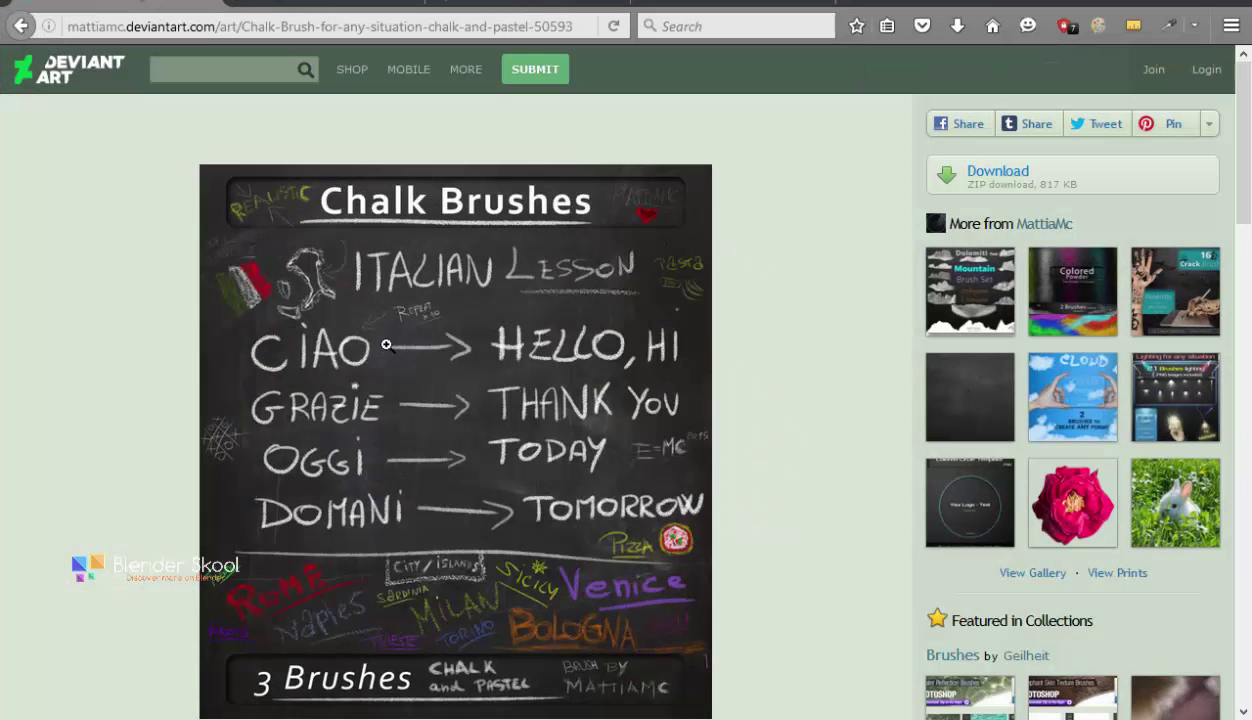
Switch to the browser and examine the chalk and pastel brush set's preview image and description on DeviantArt.
scroll(391, 330, "down", 2)
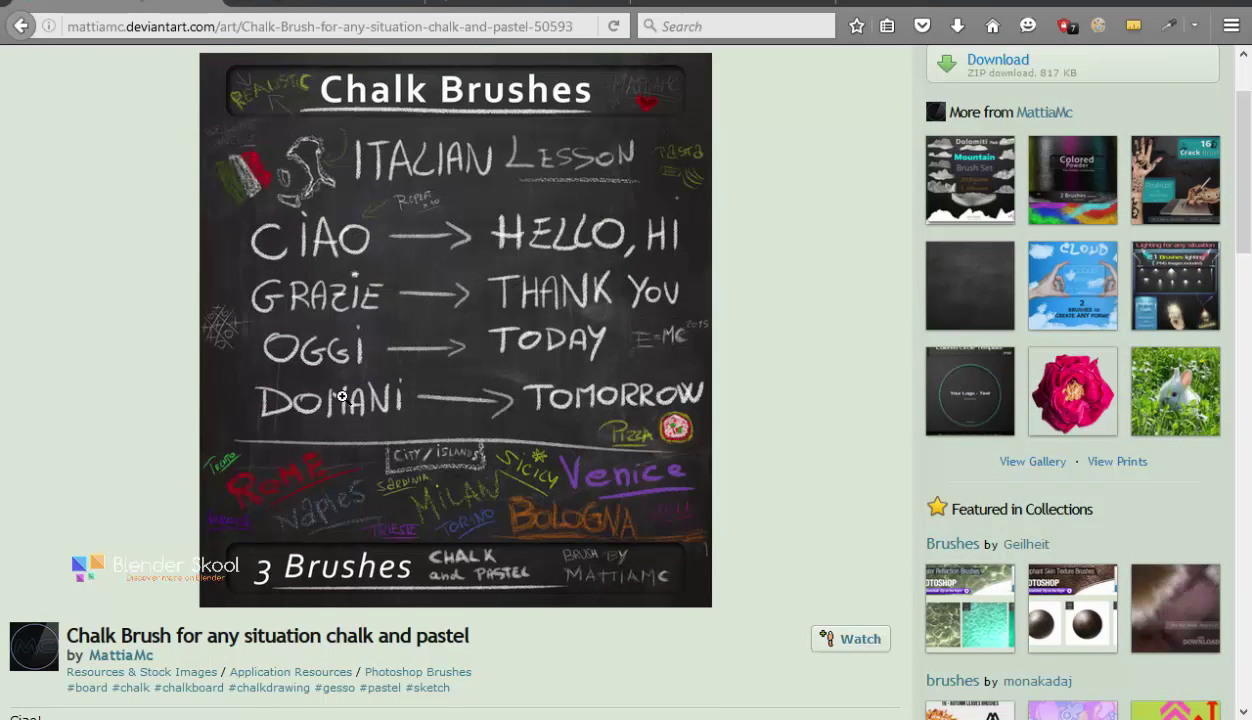
scroll(300, 400, "down", 2)
scroll(88, 193, "up", 5)
scroll(247, 229, "down", 3)
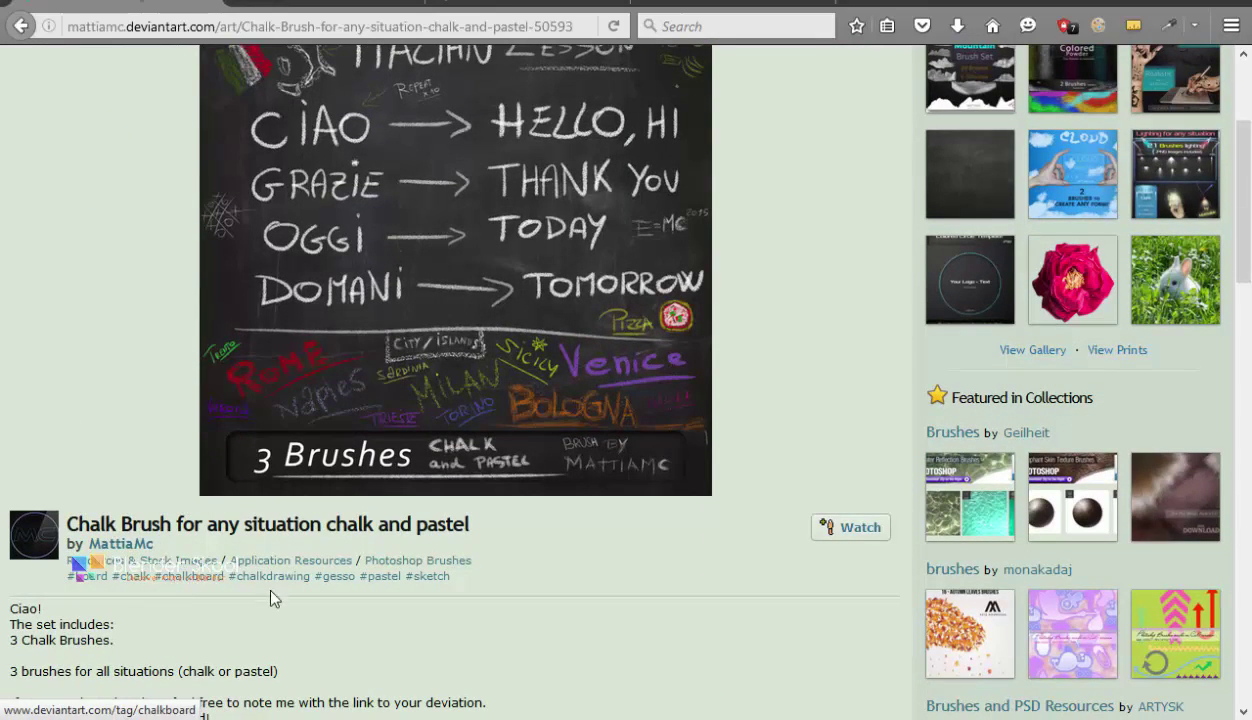
scroll(270, 590, "up", 2)
scroll(477, 344, "up", 2)
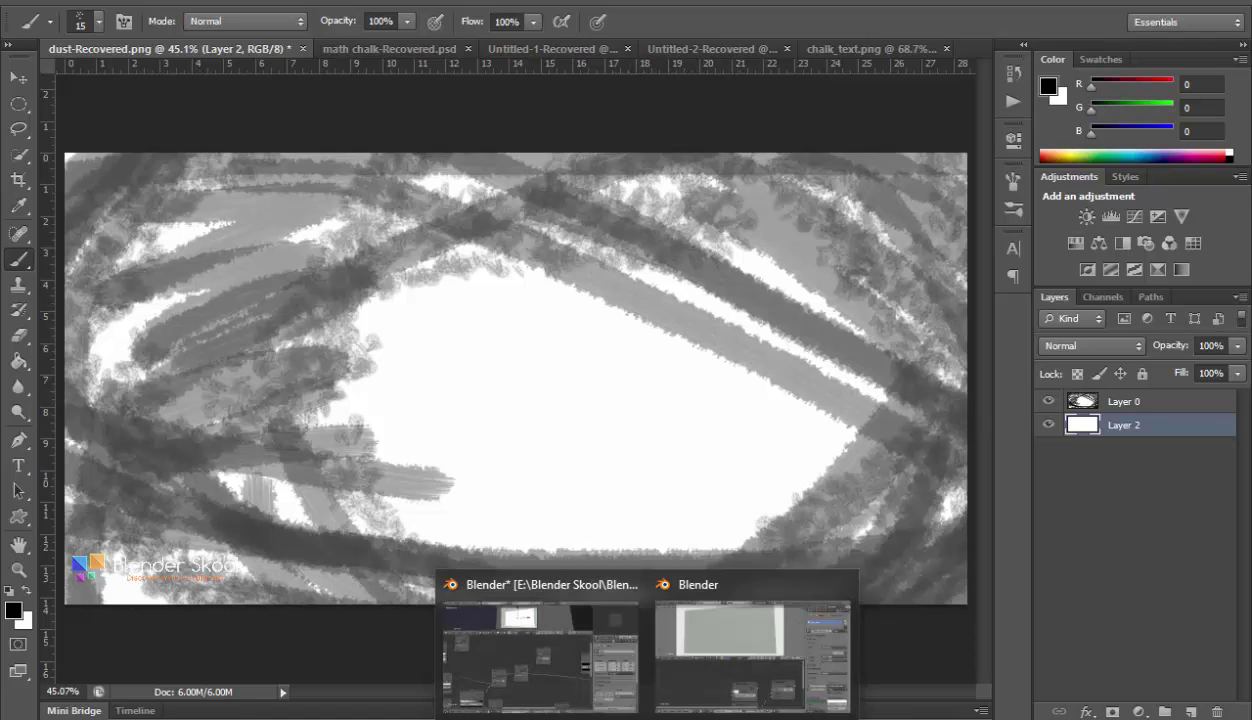
Switch to the Chalk Text effect folder in File Explorer and open the Chalk_board_Math image for viewing.
left_click(703, 616)
scroll(545, 511, "down", 2)
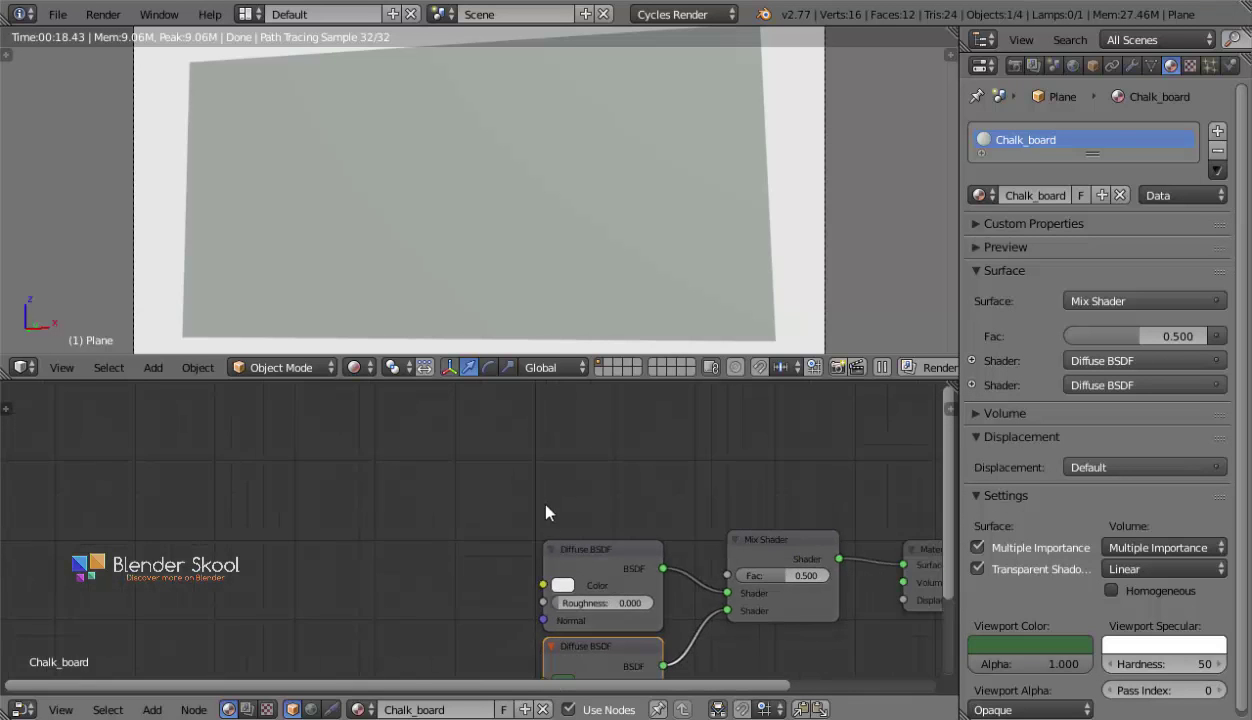
middle_click_drag(545, 511, 464, 550)
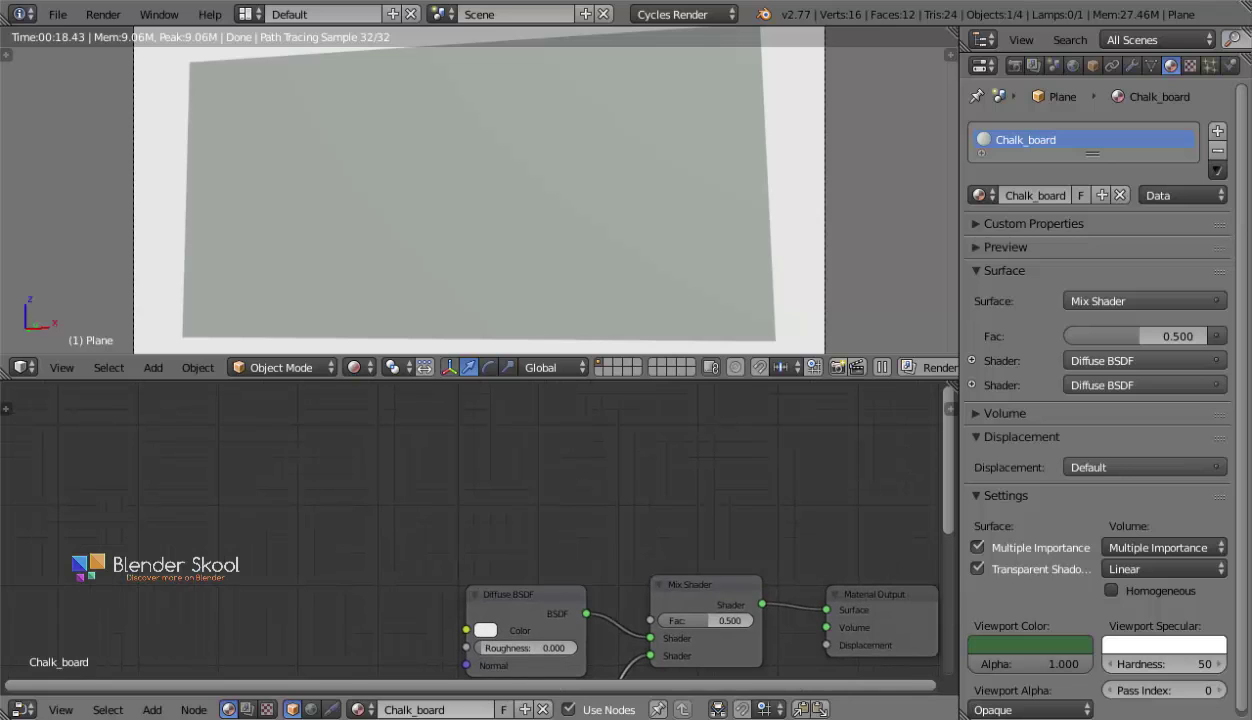
mouse_move(503, 717)
left_click(503, 650)
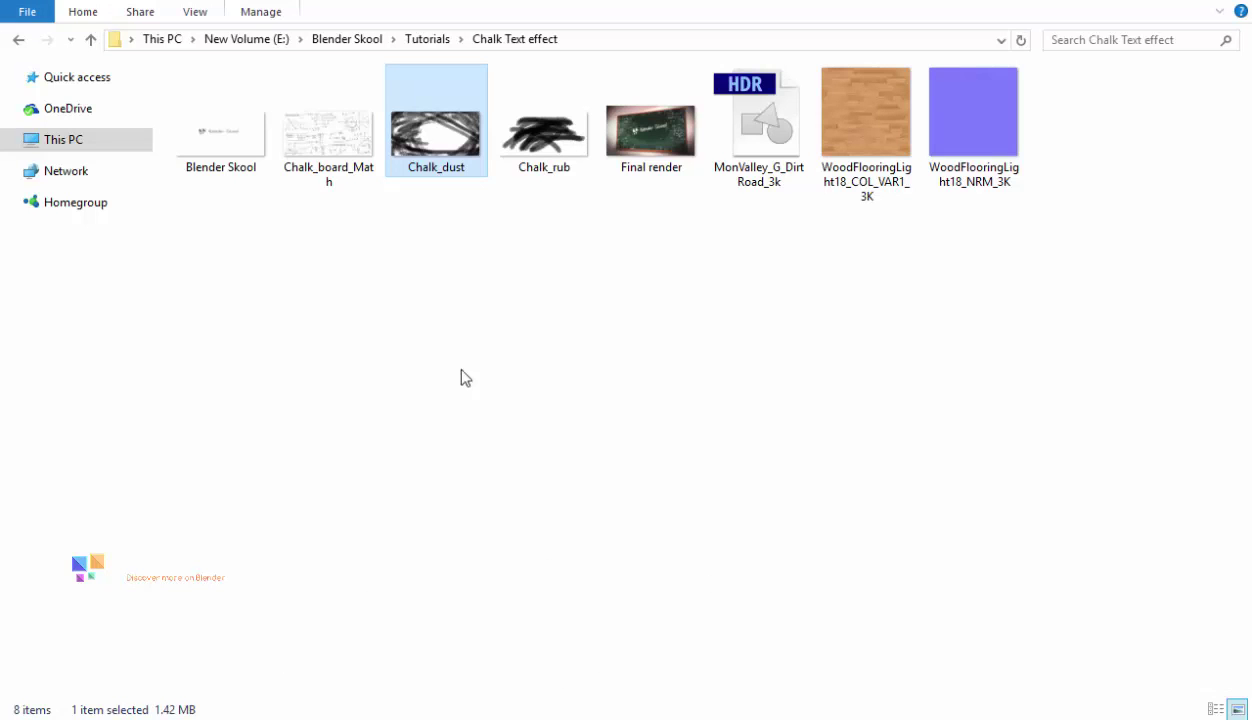
double_click(341, 151)
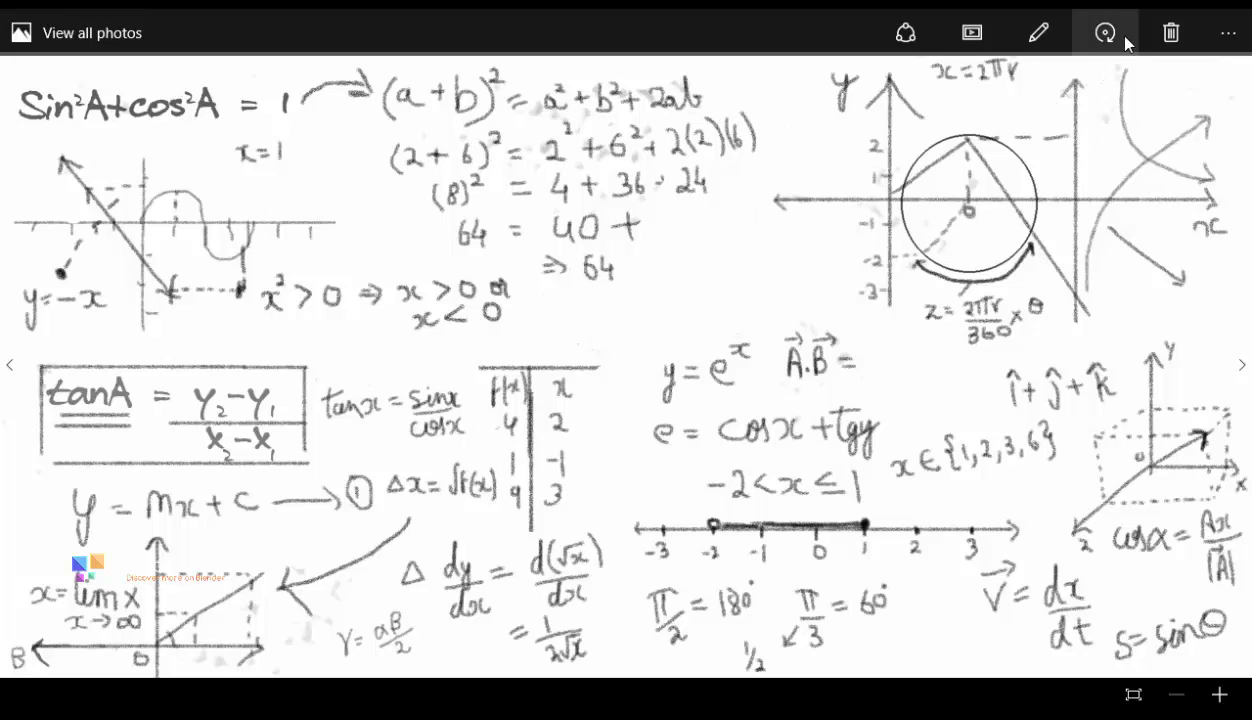
Switch back to Blender and add an Image Texture node beside the white Diffuse BSDF in the Chalk_board material.
mouse_move(635, 712)
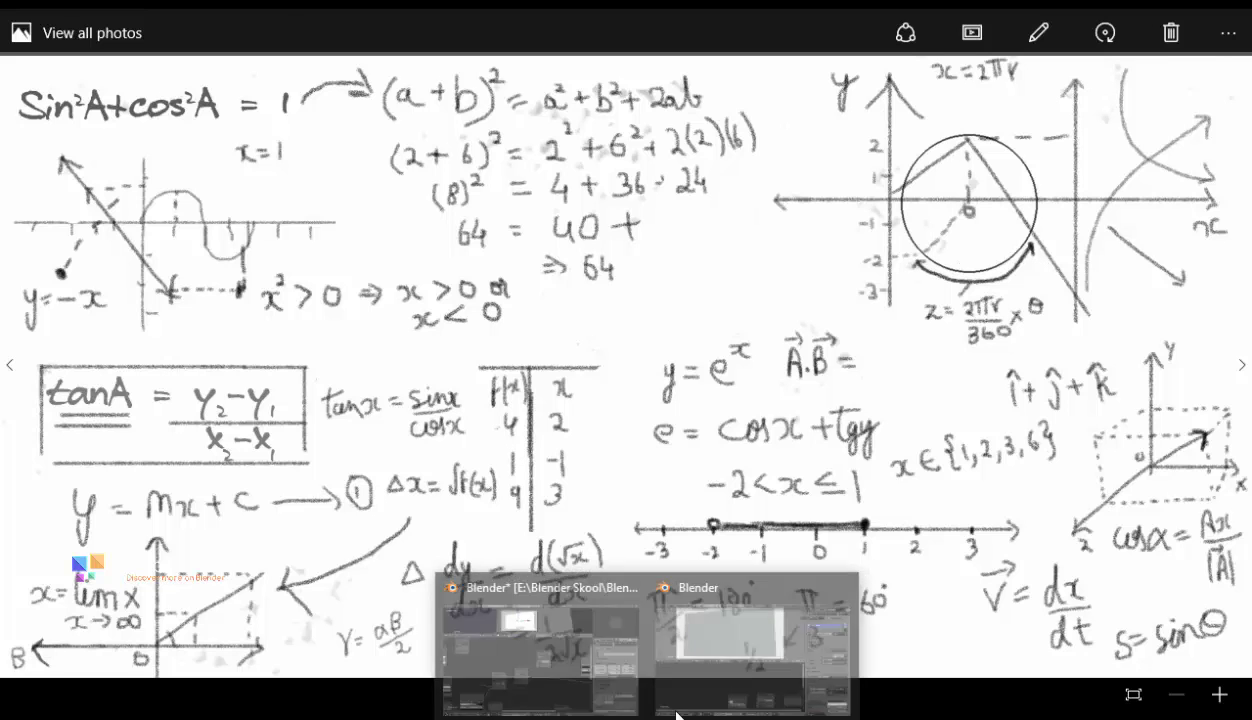
left_click(725, 665)
middle_click_drag(648, 632, 636, 612)
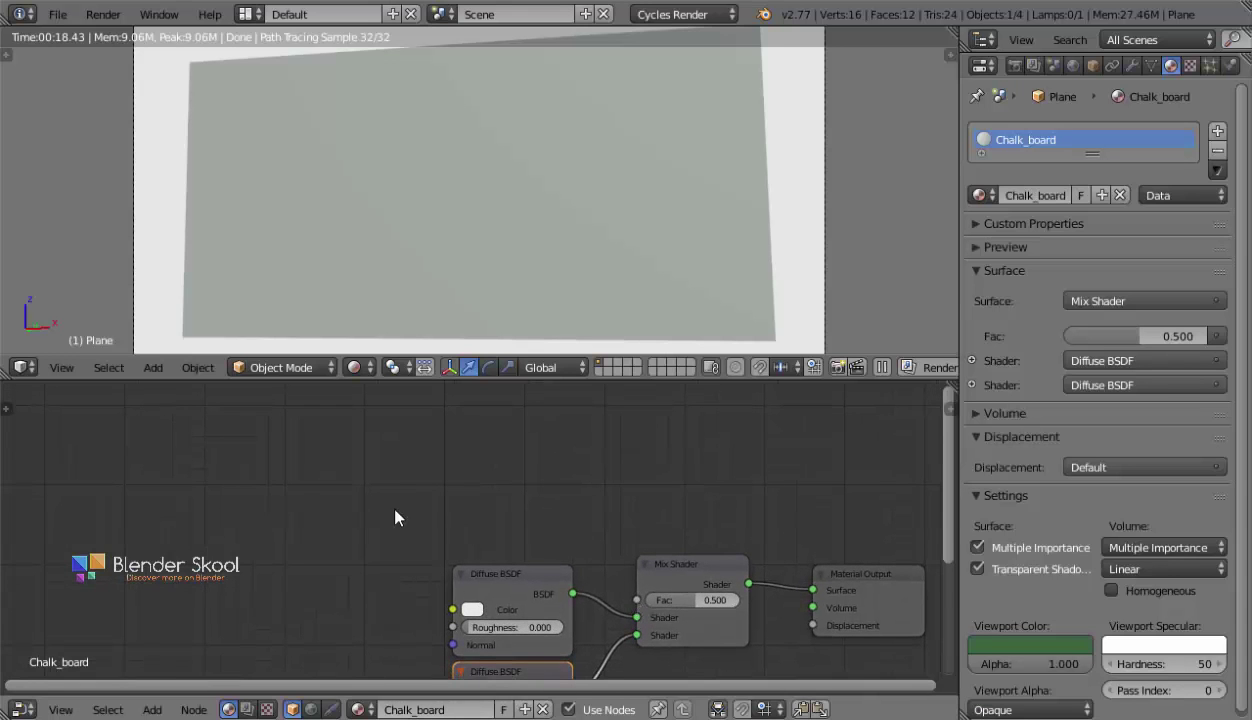
mouse_move(257, 504)
middle_mouse_down()
mouse_move(314, 515)
mouse_move(270, 500)
middle_mouse_up()
middle_click_drag(232, 454, 276, 472)
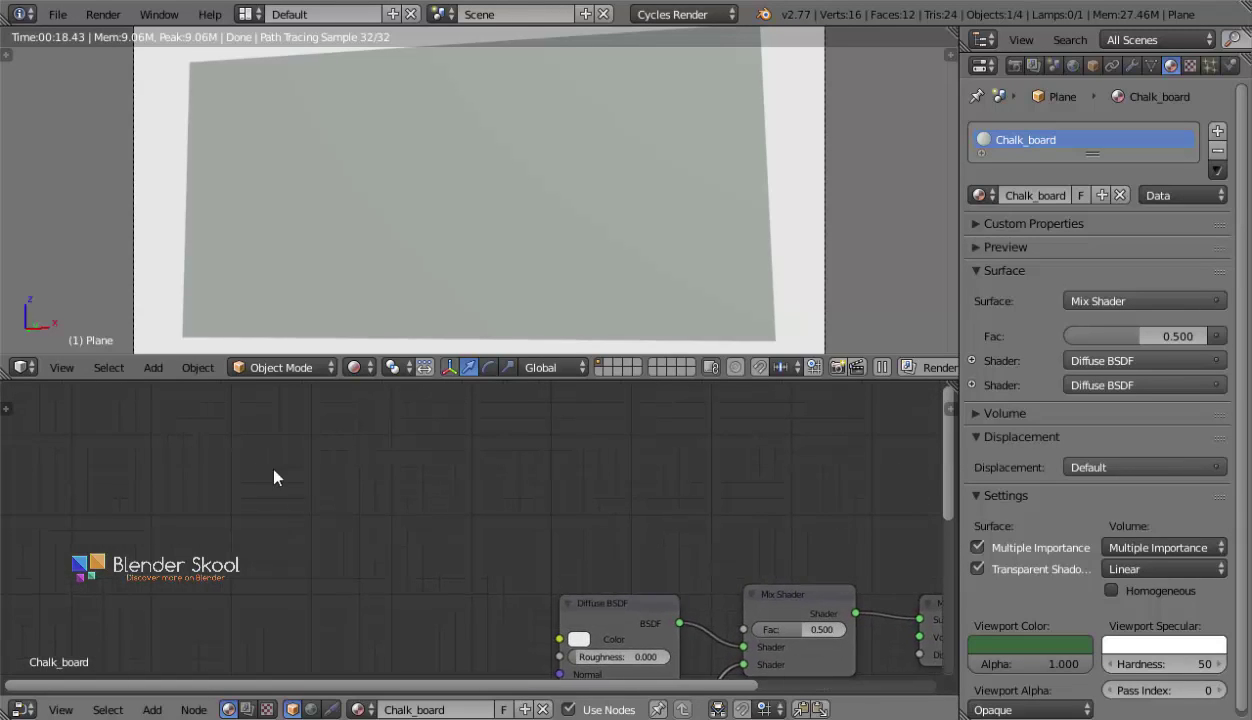
key("shift+a")
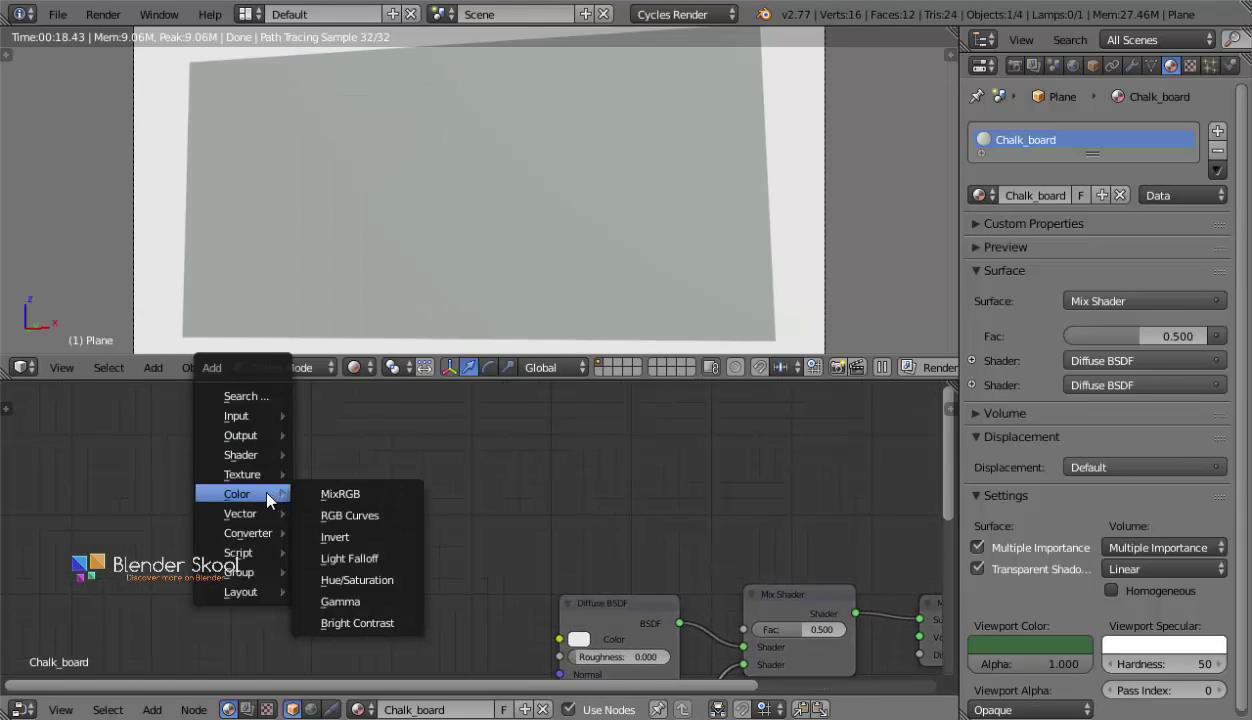
mouse_move(243, 471)
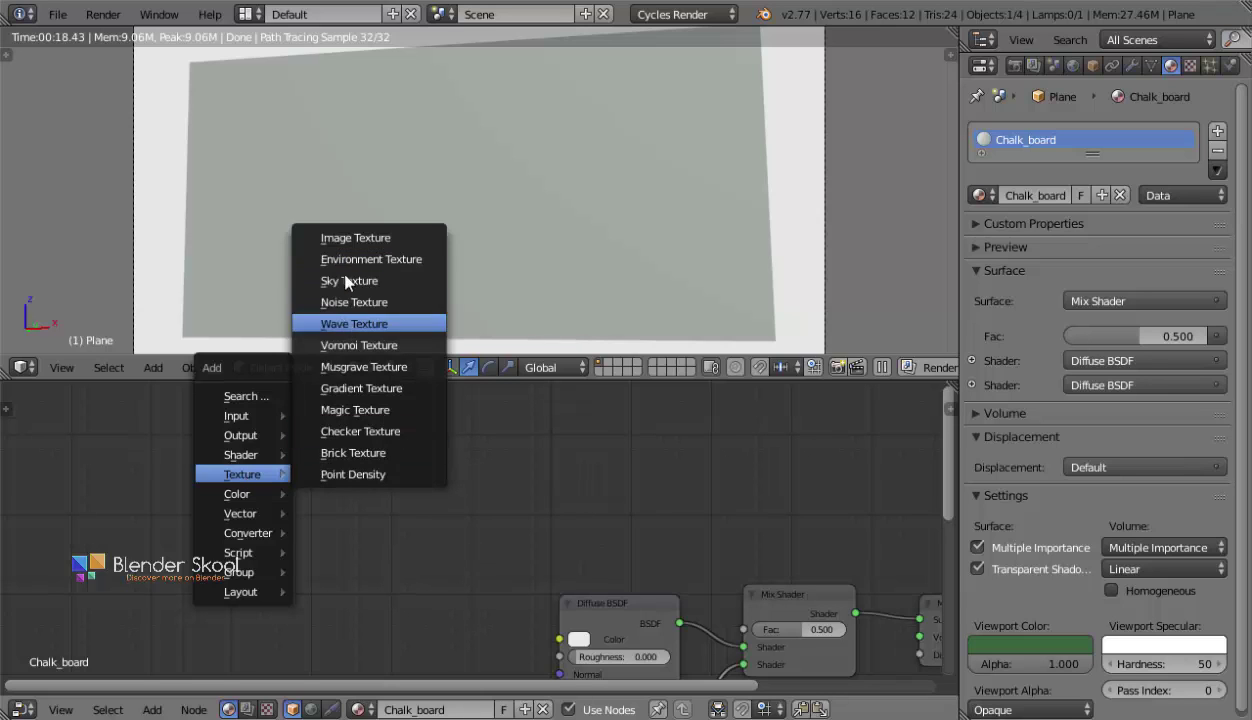
left_click(345, 238)
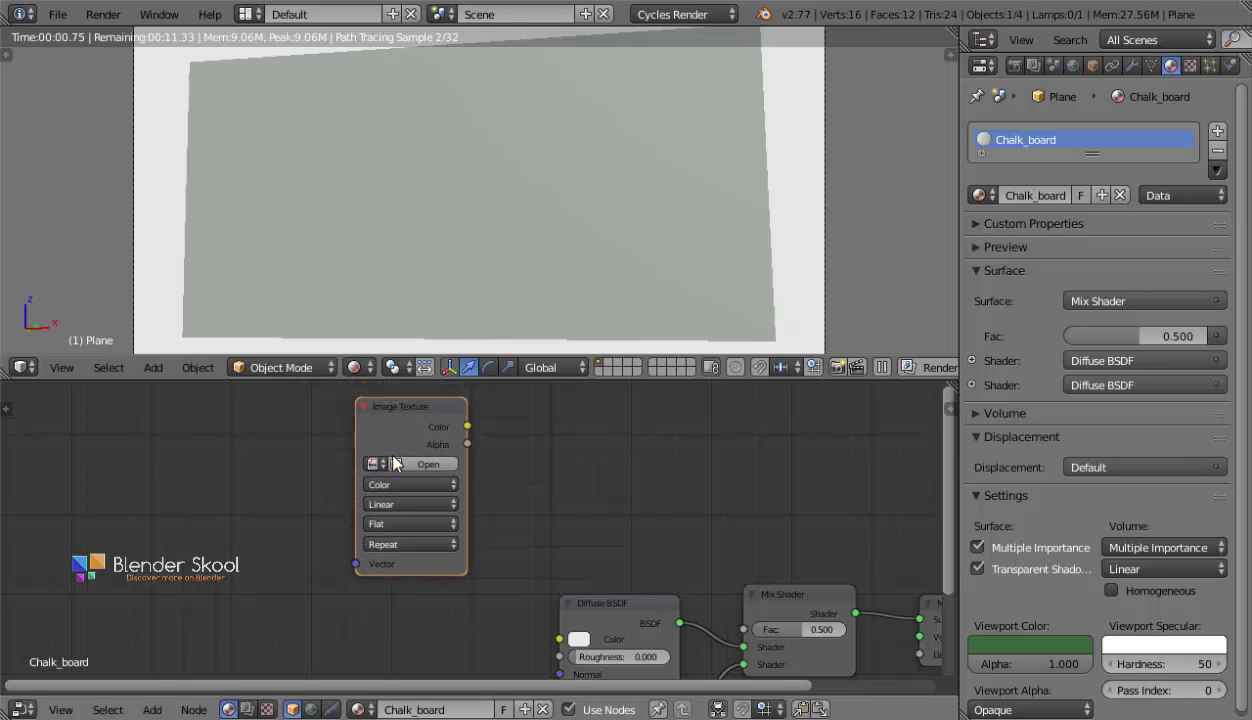
Load Chalk_board_Math.png from the bookmarked Chalk Text effect folder into the Image Texture node.
left_click(395, 440)
left_click(400, 456)
scroll(106, 321, "down", 3)
left_click(77, 302)
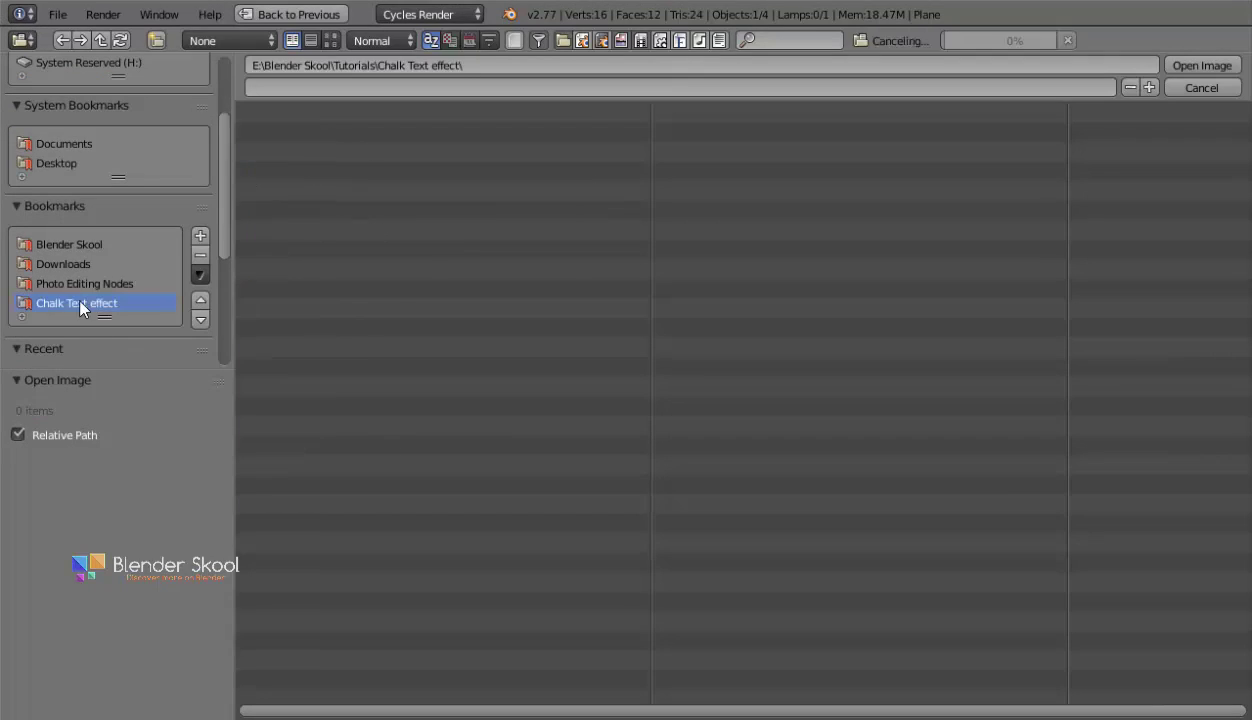
left_click(331, 45)
left_click(575, 205)
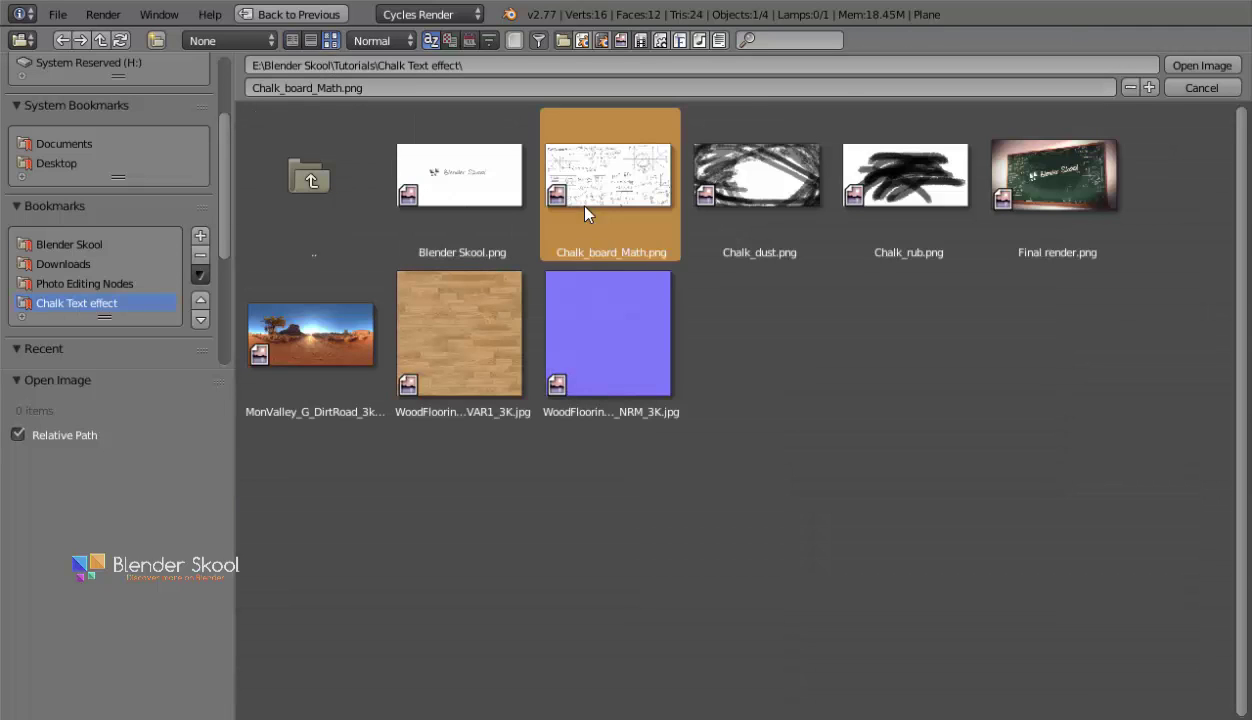
left_click(1198, 65)
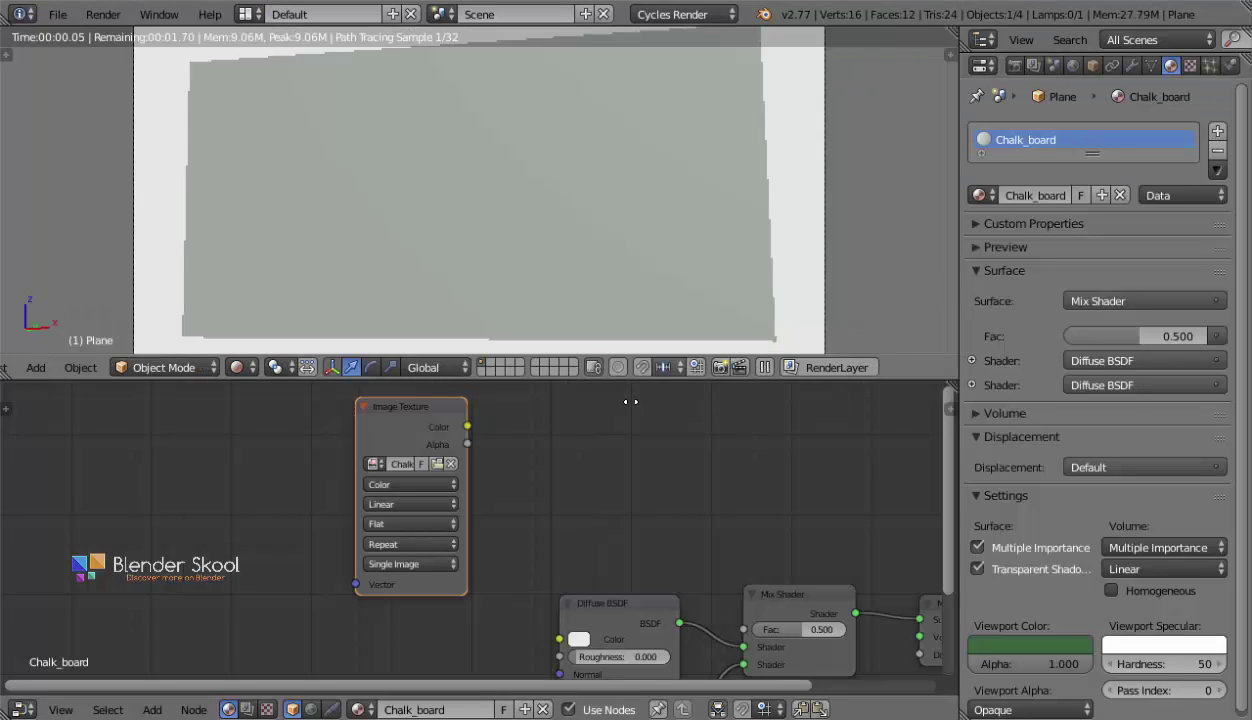
Connect the Image Texture's Color output to the Mix Shader's Fac input, and set its color space to Non-Color Data.
middle_click_drag(603, 482, 508, 503)
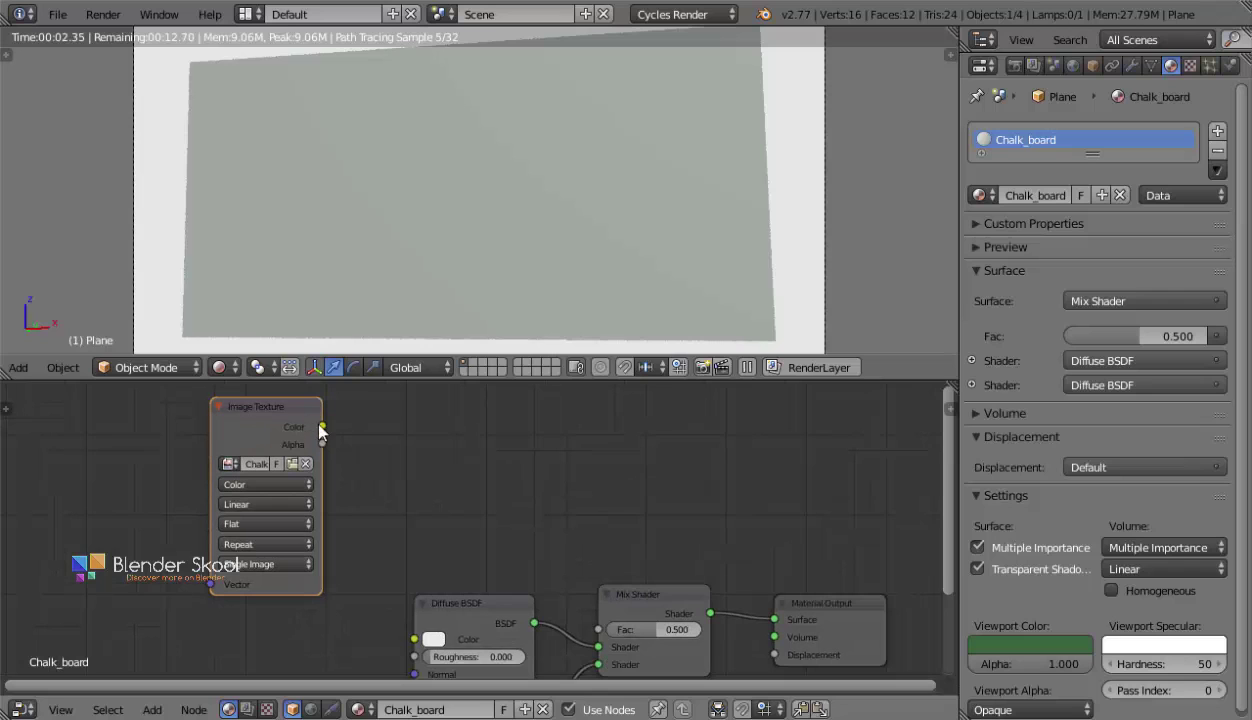
left_click_drag(322, 427, 598, 629)
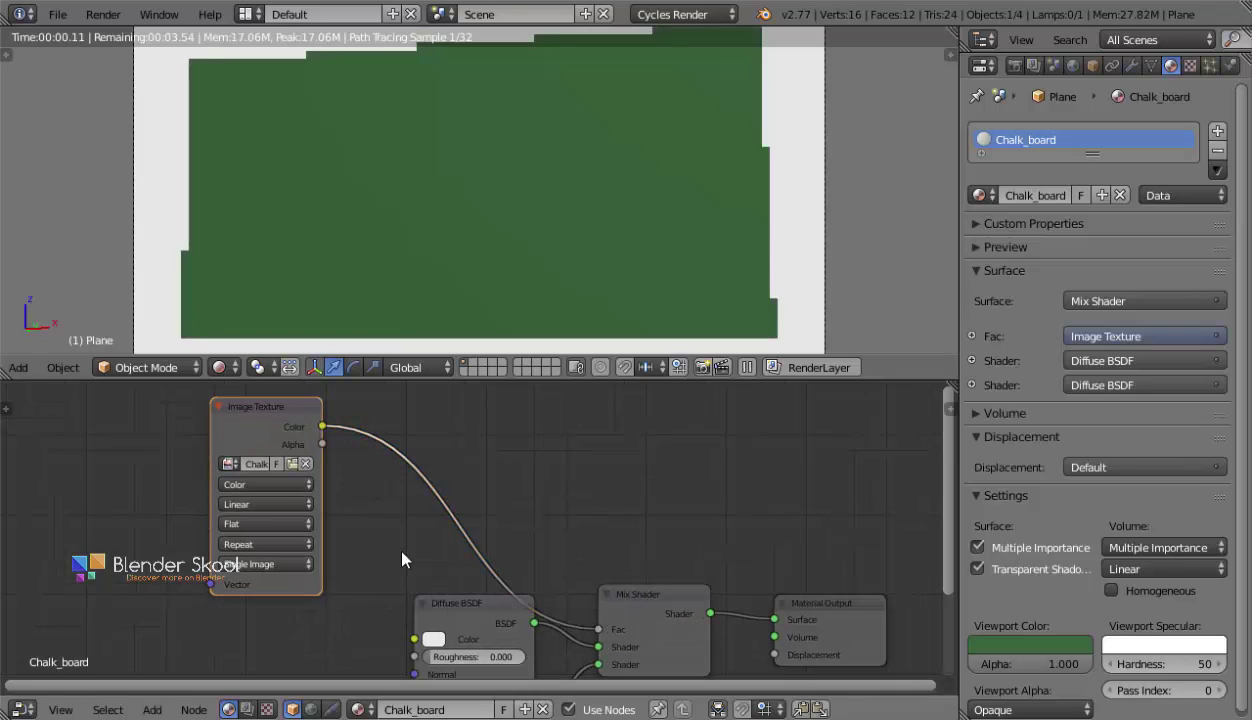
left_click(275, 481)
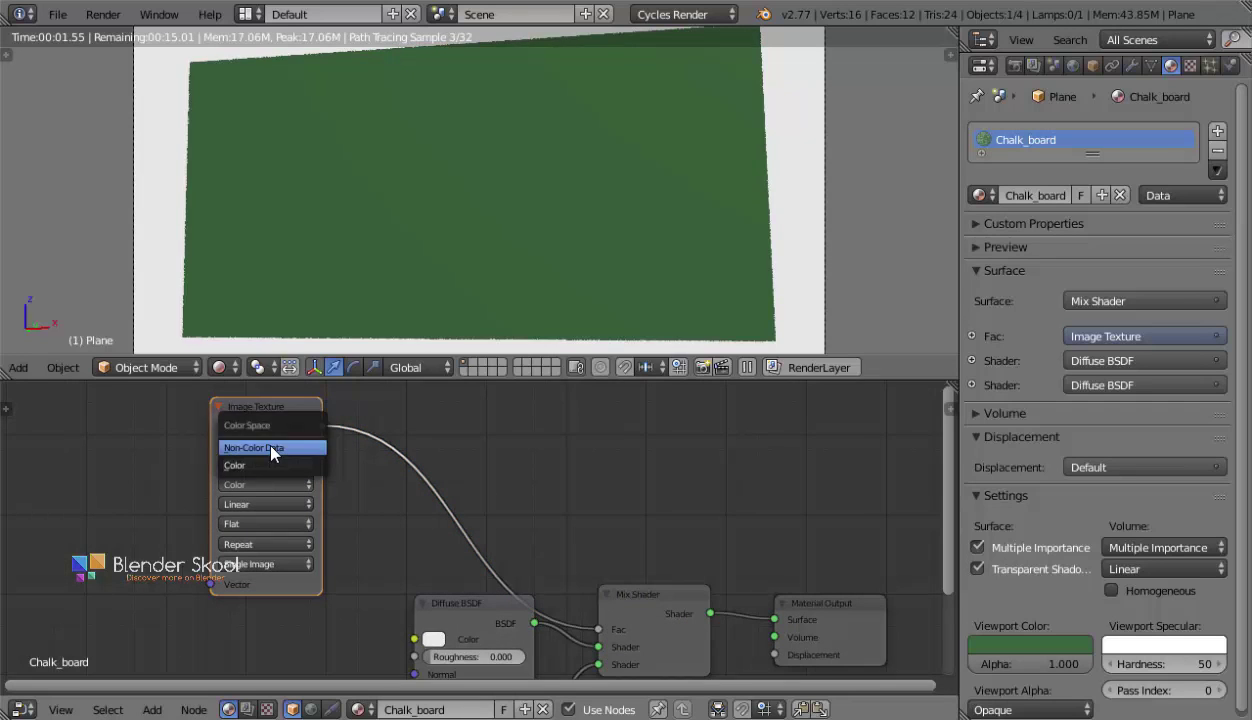
left_click(271, 448)
mouse_move(315, 481)
middle_mouse_down()
mouse_move(346, 539)
mouse_move(329, 492)
middle_mouse_up()
scroll(340, 532, "up", 2)
scroll(620, 236, "down", 1)
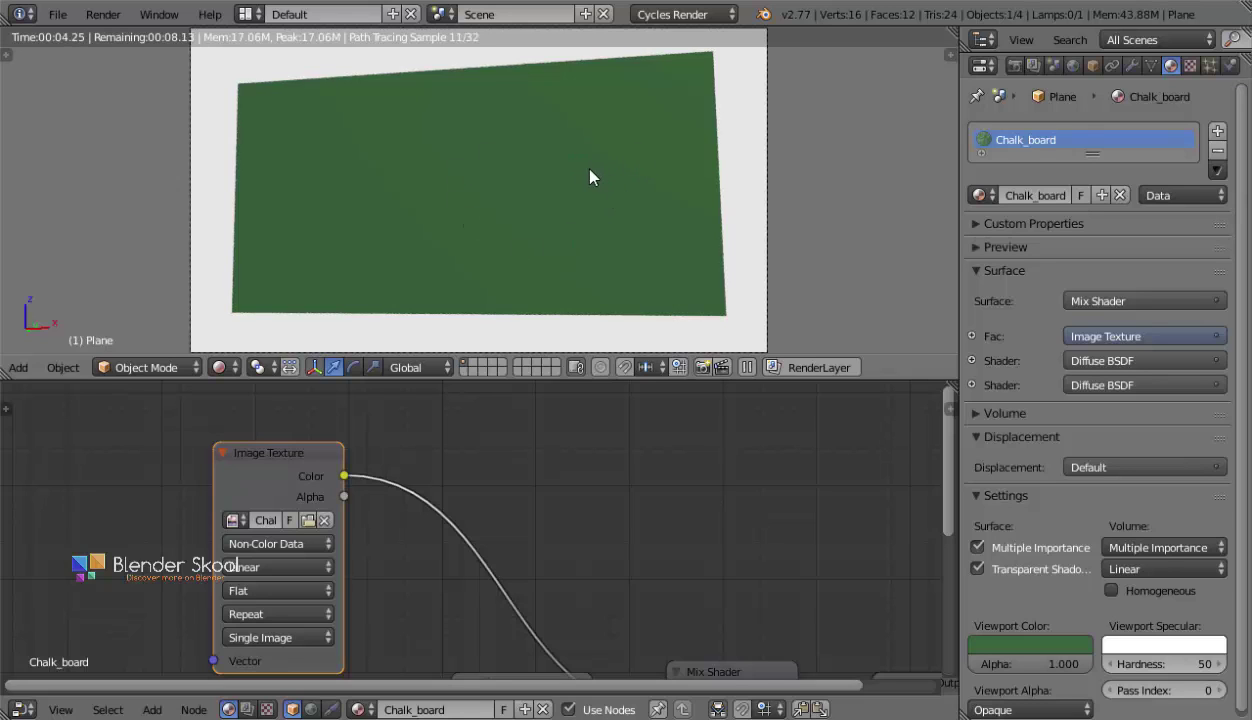
Apply the board plane's rotation and scale in solid shading, and UV unwrap its face.
key("shift+z")
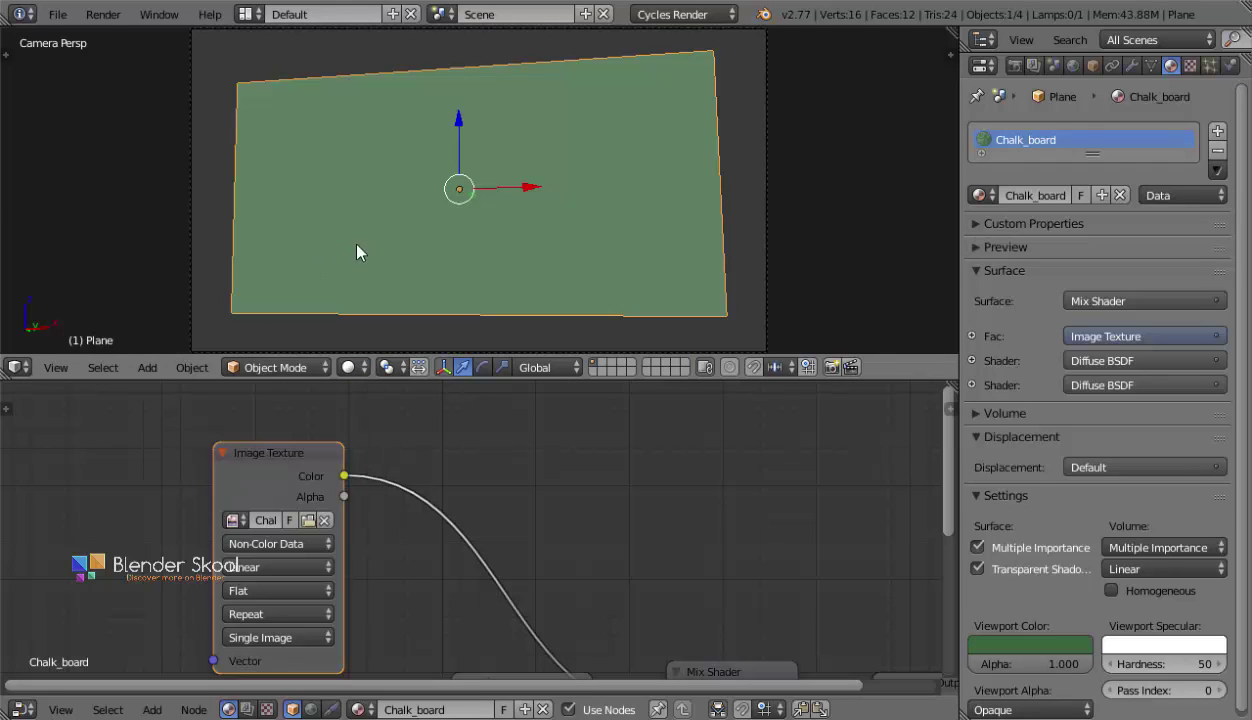
key("ctrl+a")
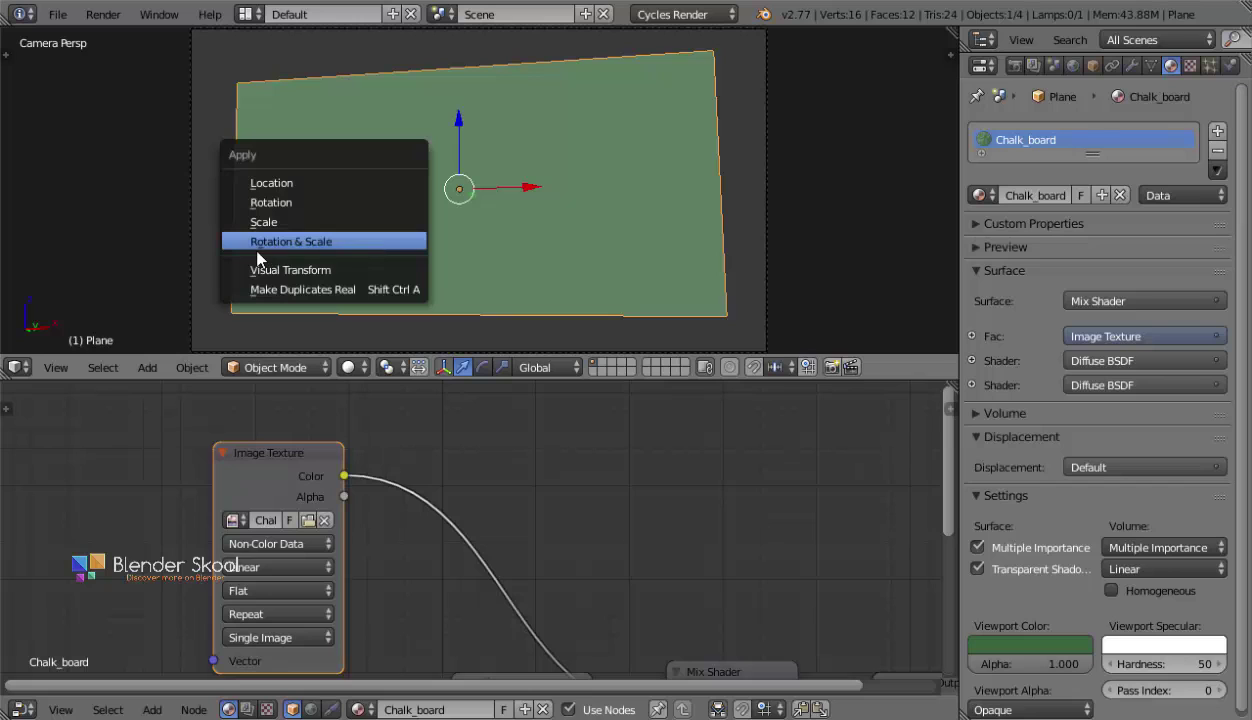
left_click(307, 243)
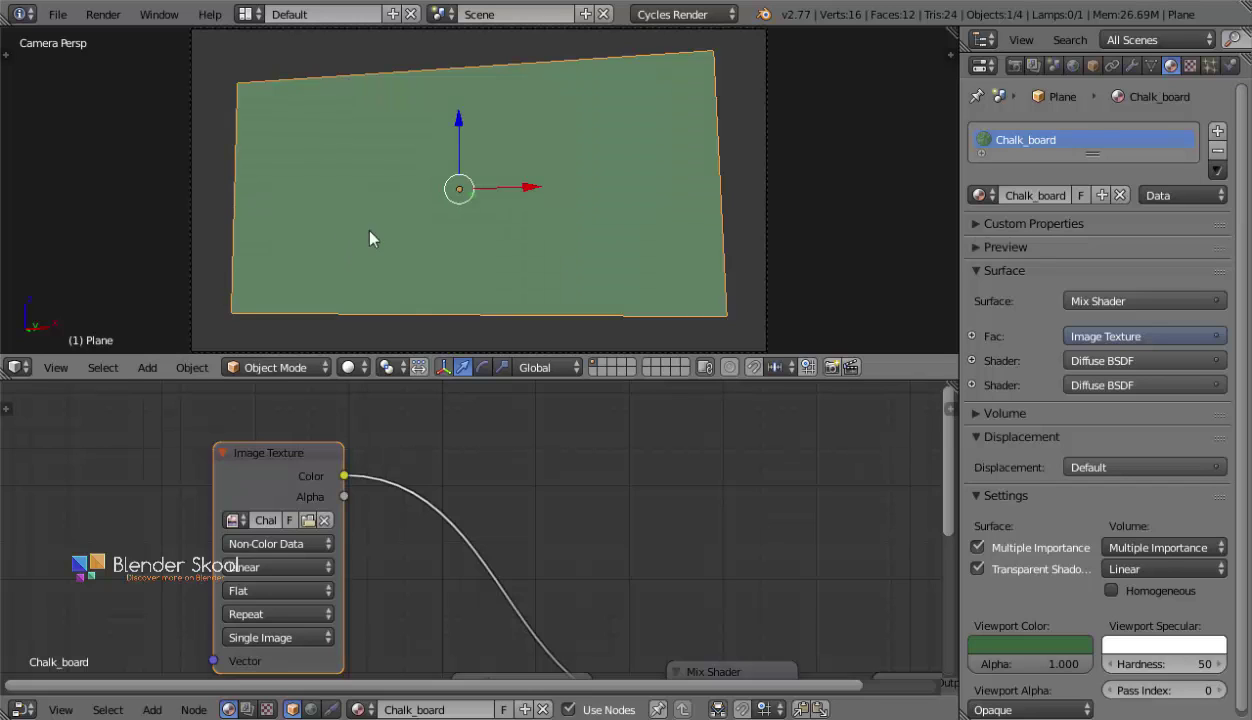
key("Tab")
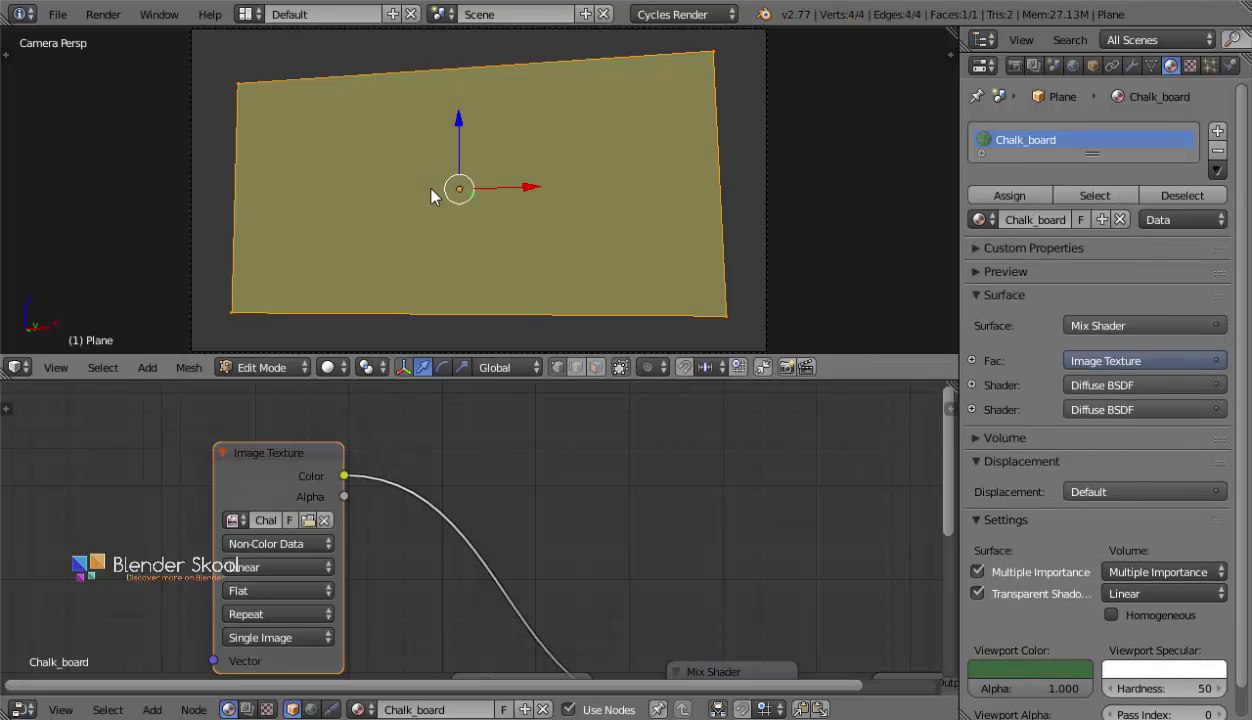
key("u")
left_click(557, 83)
key("Tab")
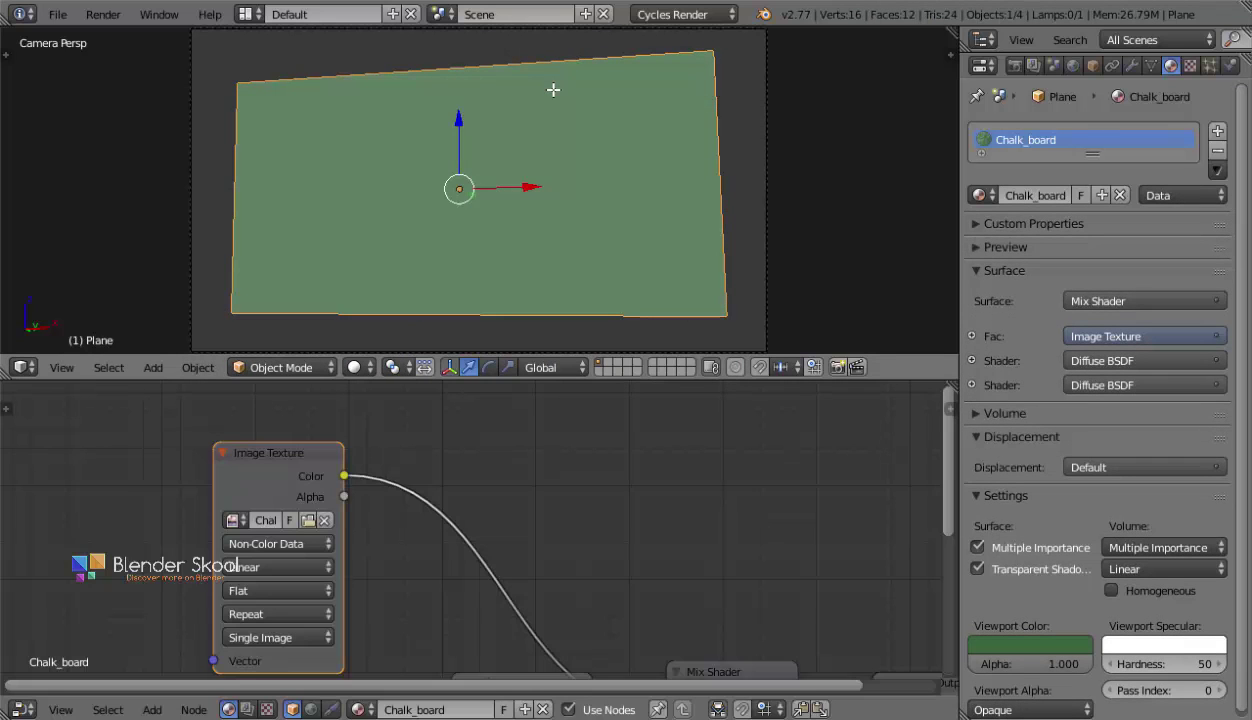
Preview the board in rendered shading, inspect the chalk writing from another angle, and return to the camera view.
left_click(358, 367)
left_click(366, 230)
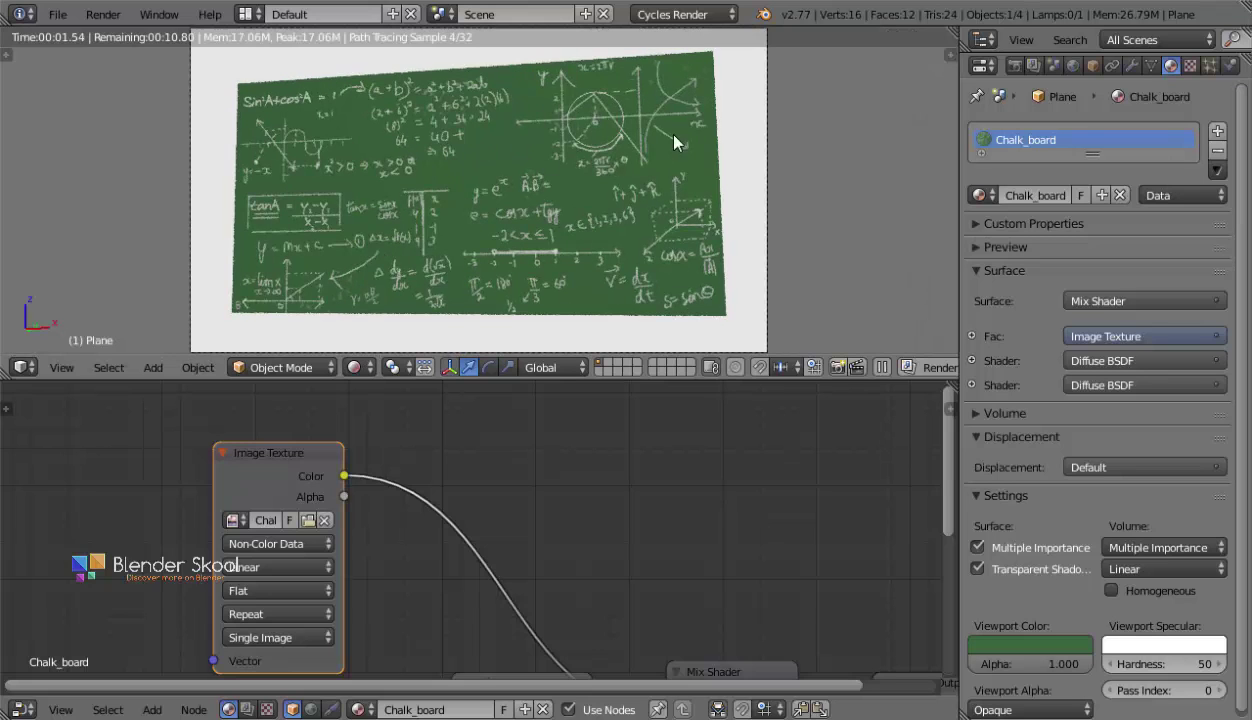
middle_click_drag(598, 530, 516, 503)
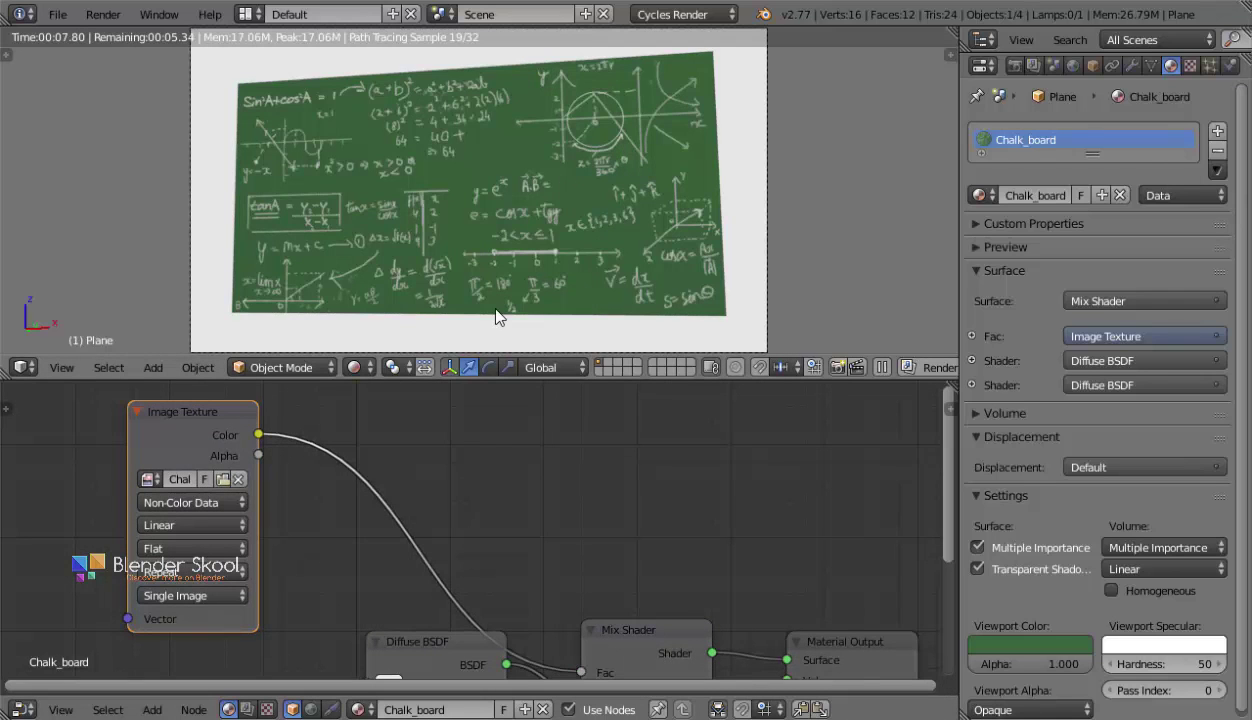
middle_click_drag(412, 240, 391, 246)
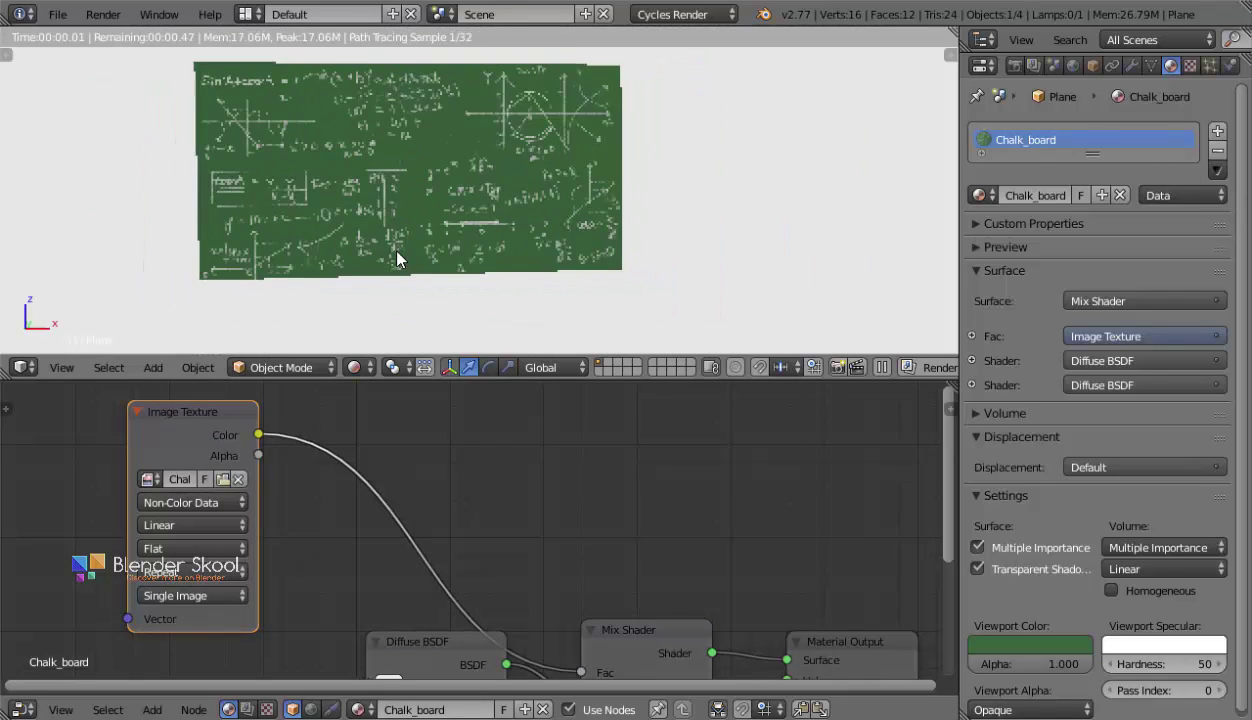
left_click(60, 367)
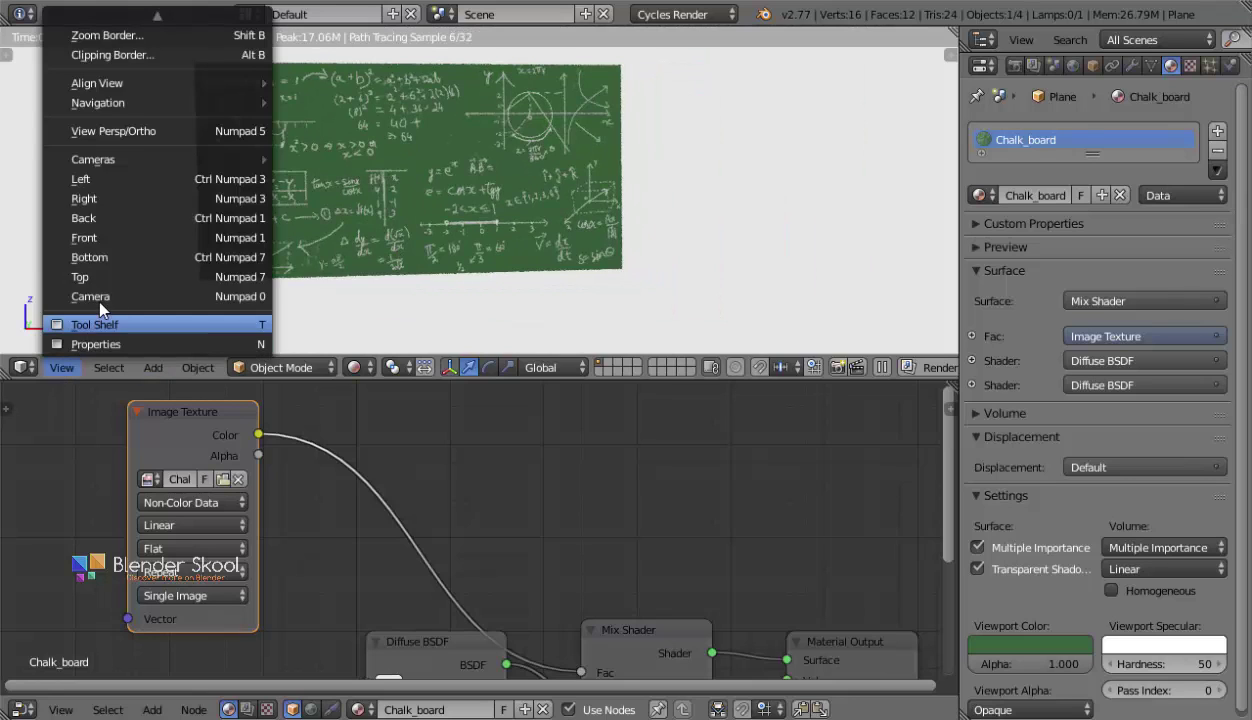
left_click(97, 291)
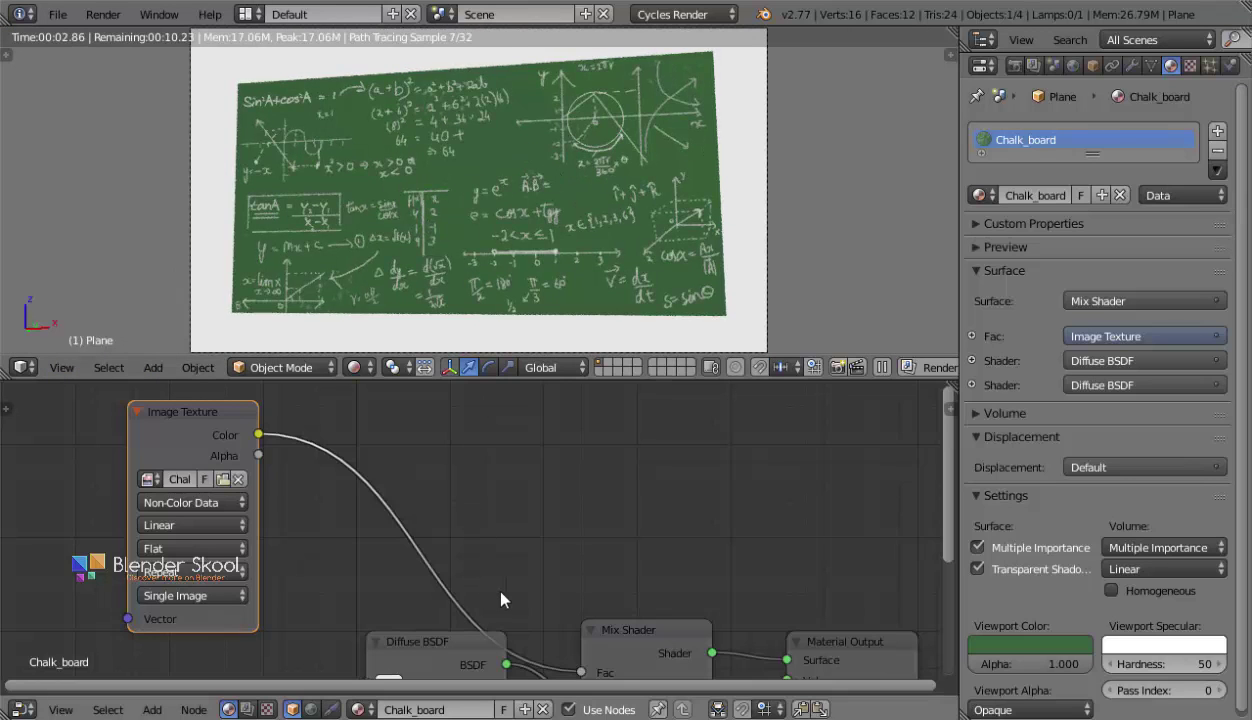
Move the Image Texture node farther away from the shader nodes to make room for more nodes between them.
middle_click_drag(501, 594, 576, 473)
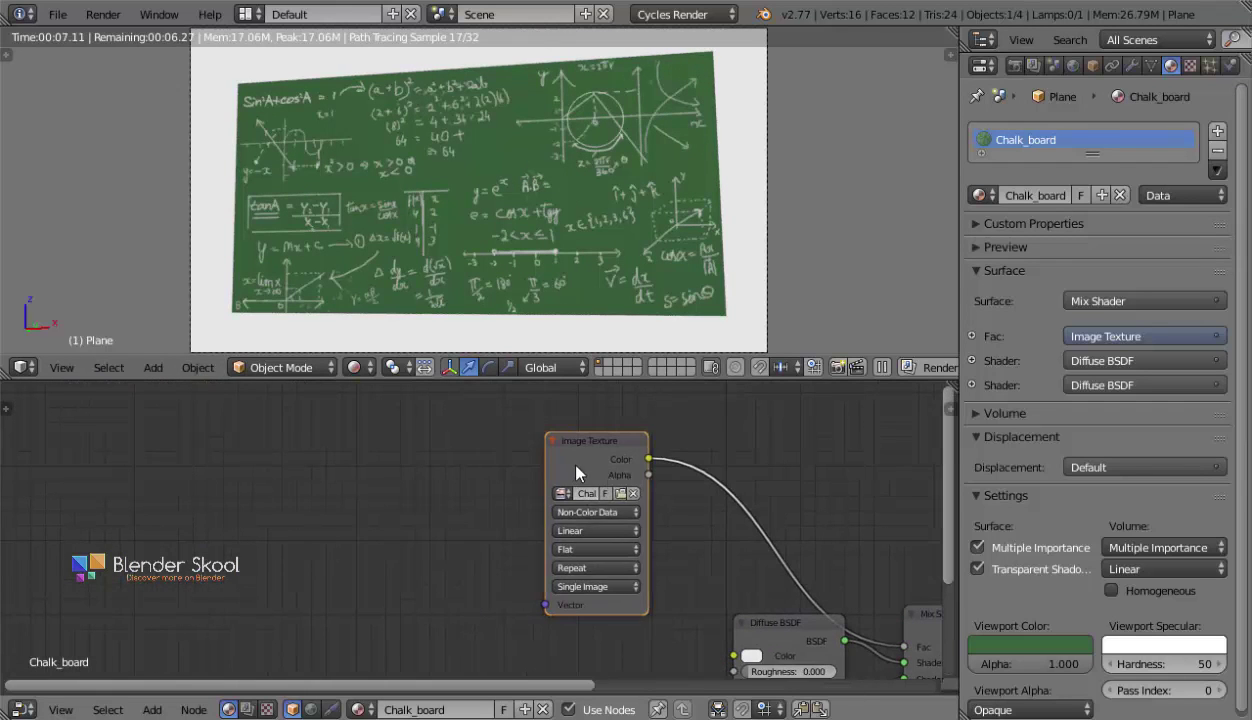
left_click_drag(586, 449, 305, 440)
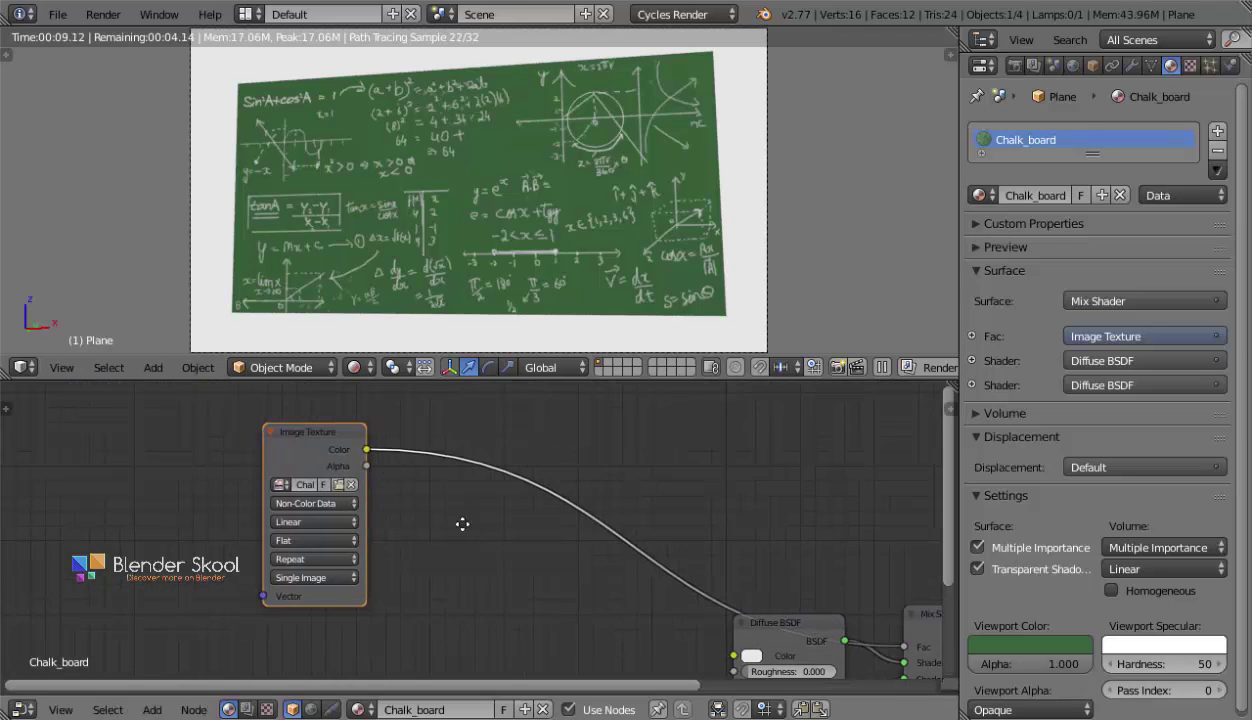
middle_click_drag(461, 525, 347, 519)
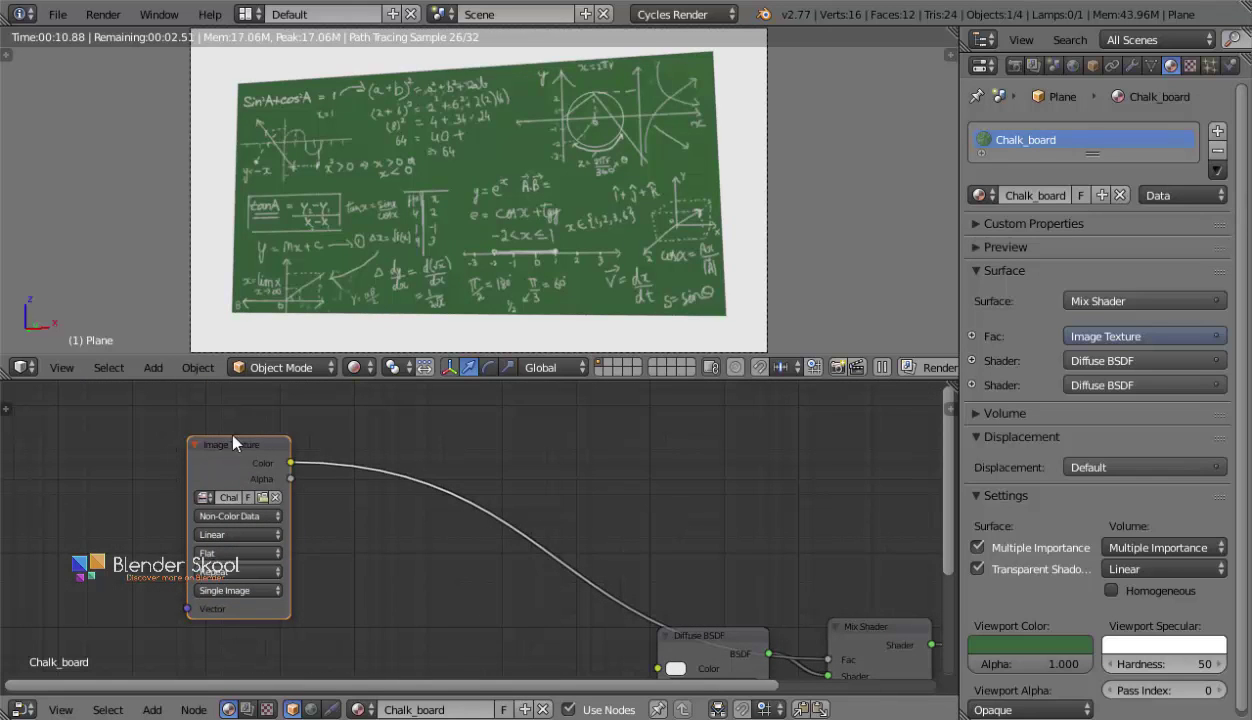
scroll(265, 258, "up", 4)
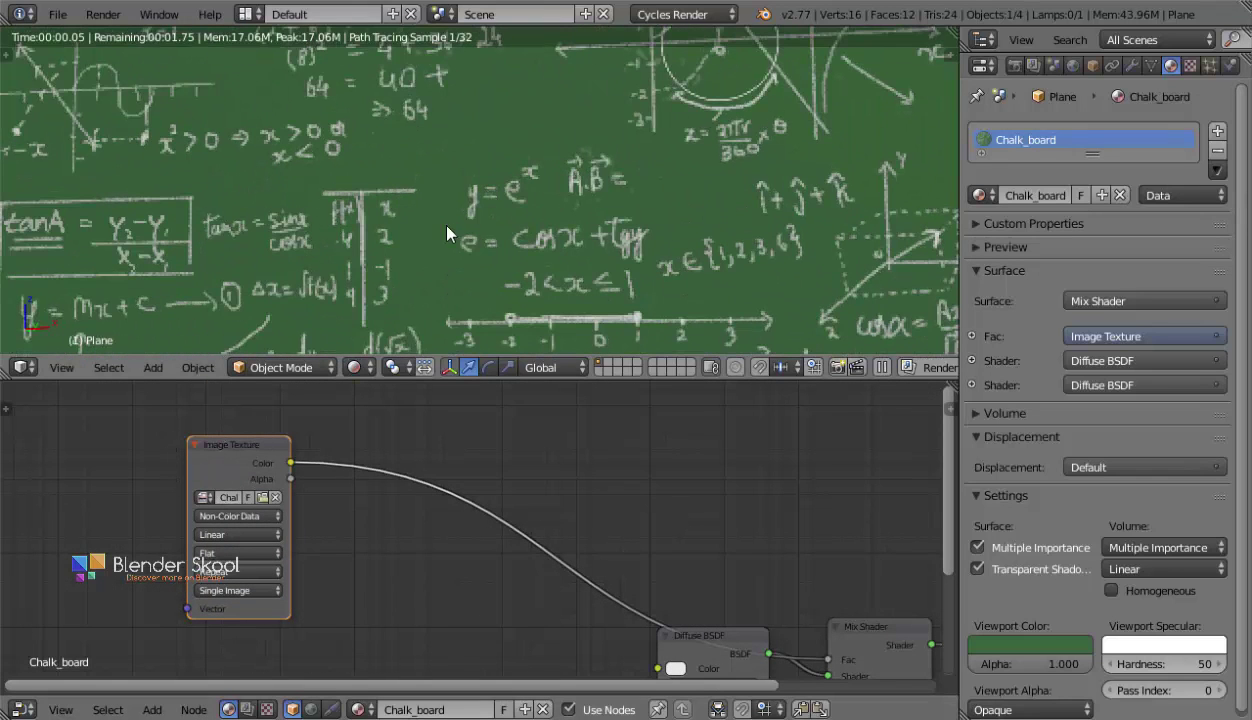
scroll(376, 257, "down", 4)
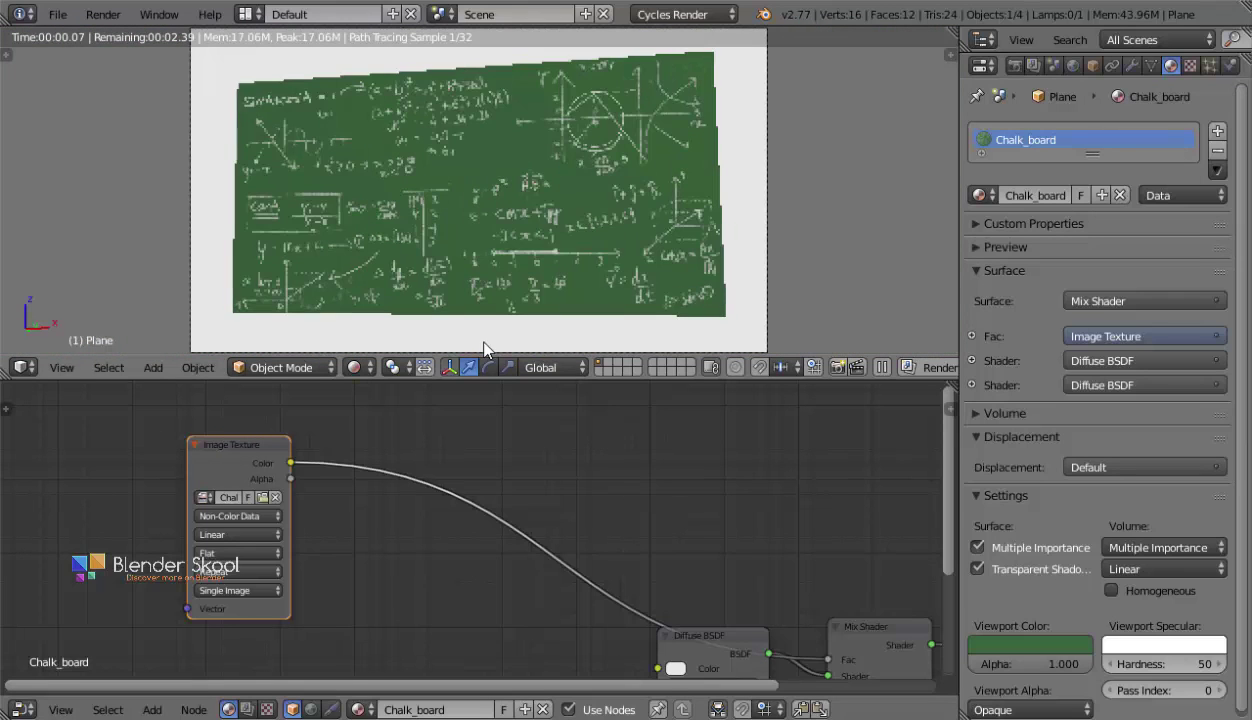
scroll(487, 531, "up", 2)
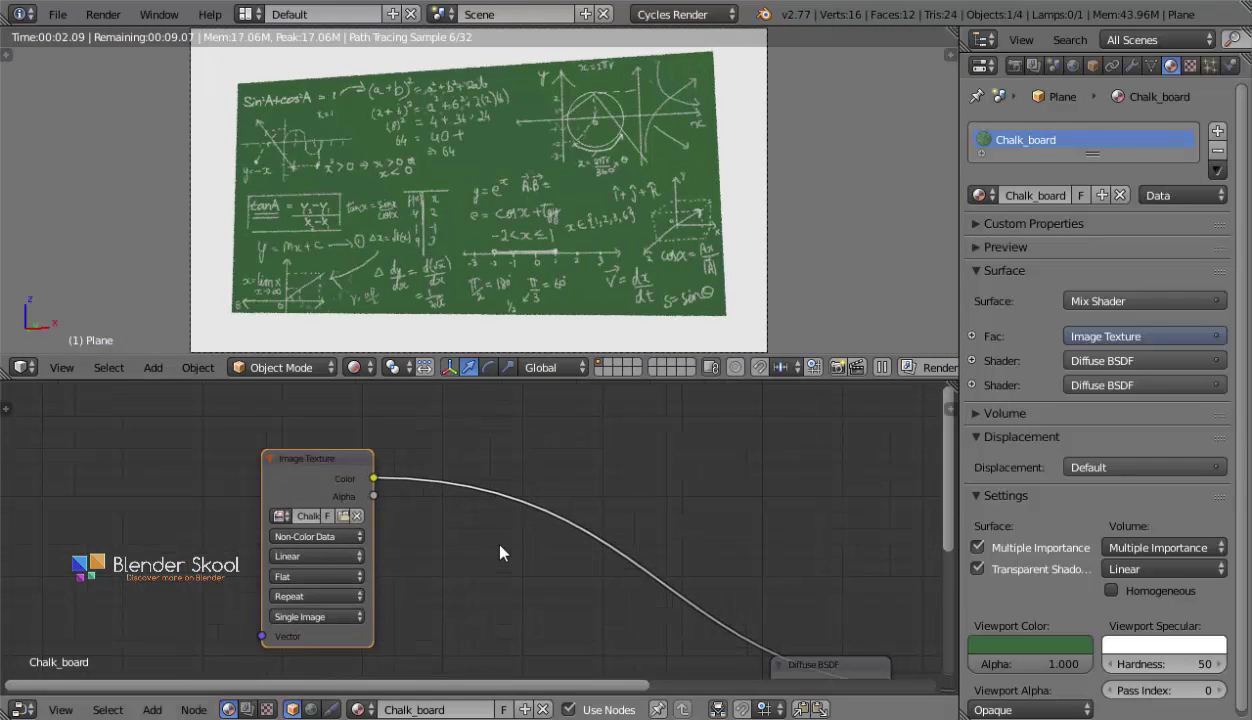
middle_click_drag(463, 545, 531, 552)
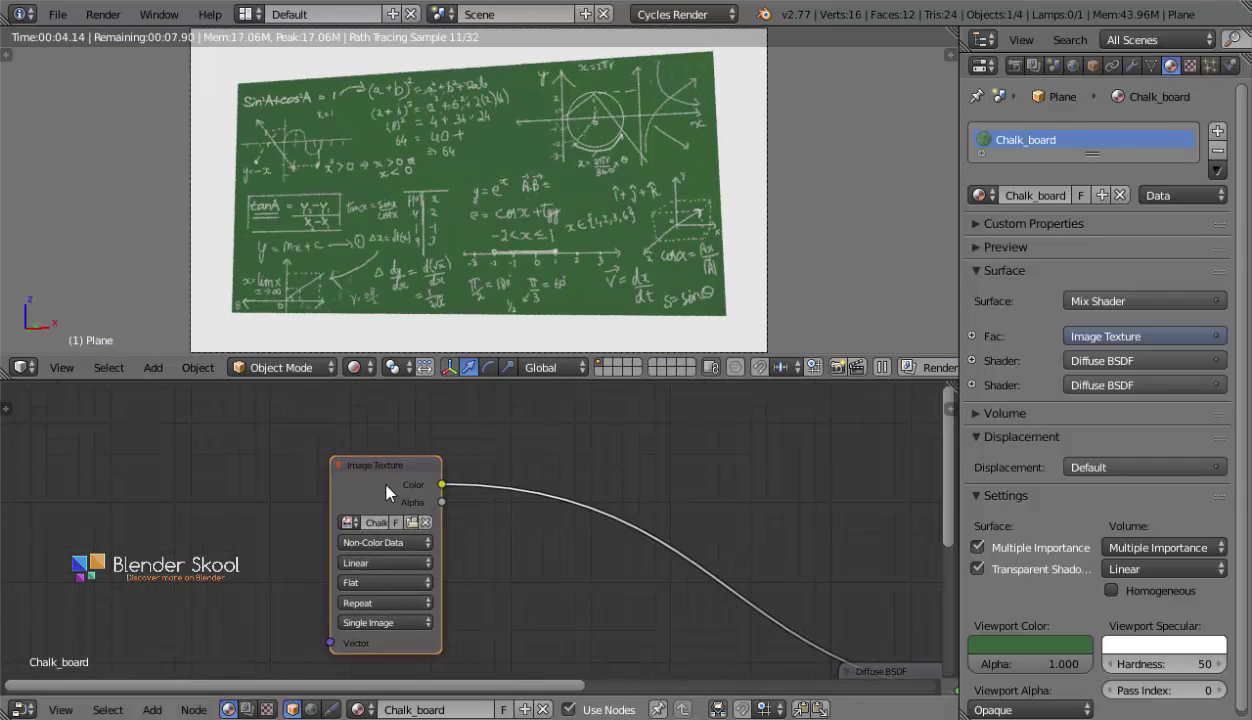
left_click_drag(383, 490, 353, 448)
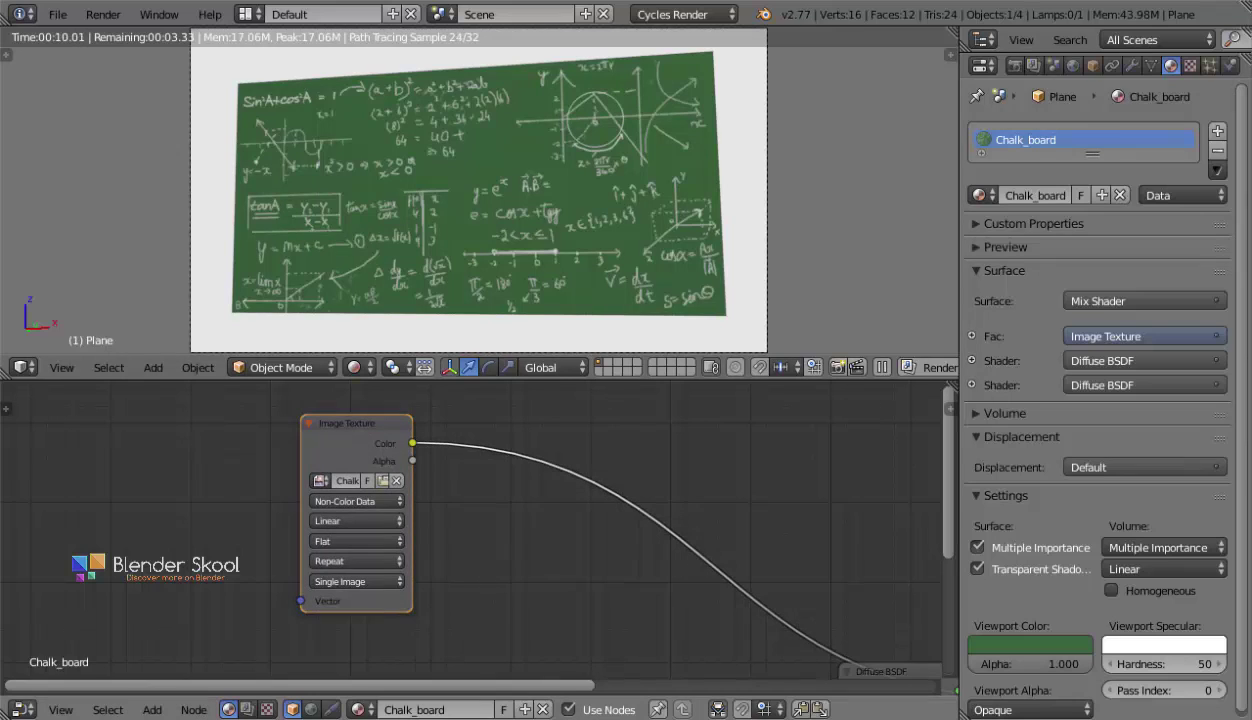
Switch to the image viewer to compare the original Chalk_board_Math image, and return to the Blender chalkboard scene.
left_click(867, 640)
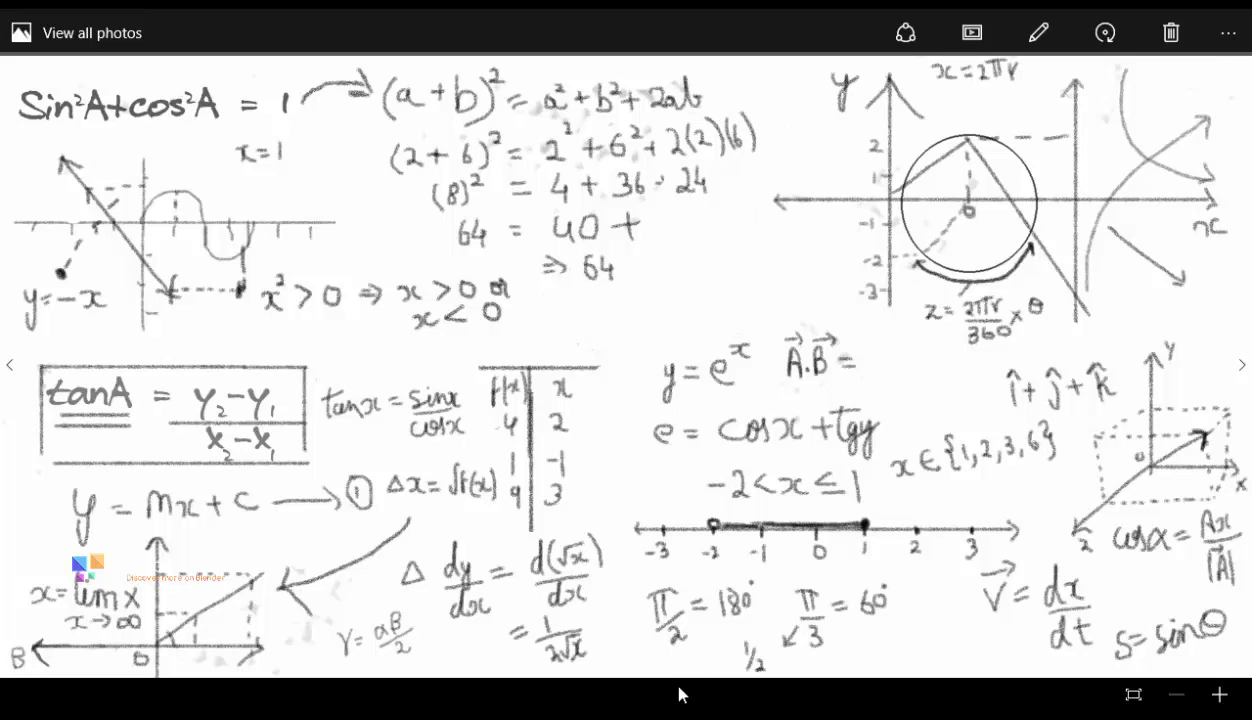
mouse_move(640, 716)
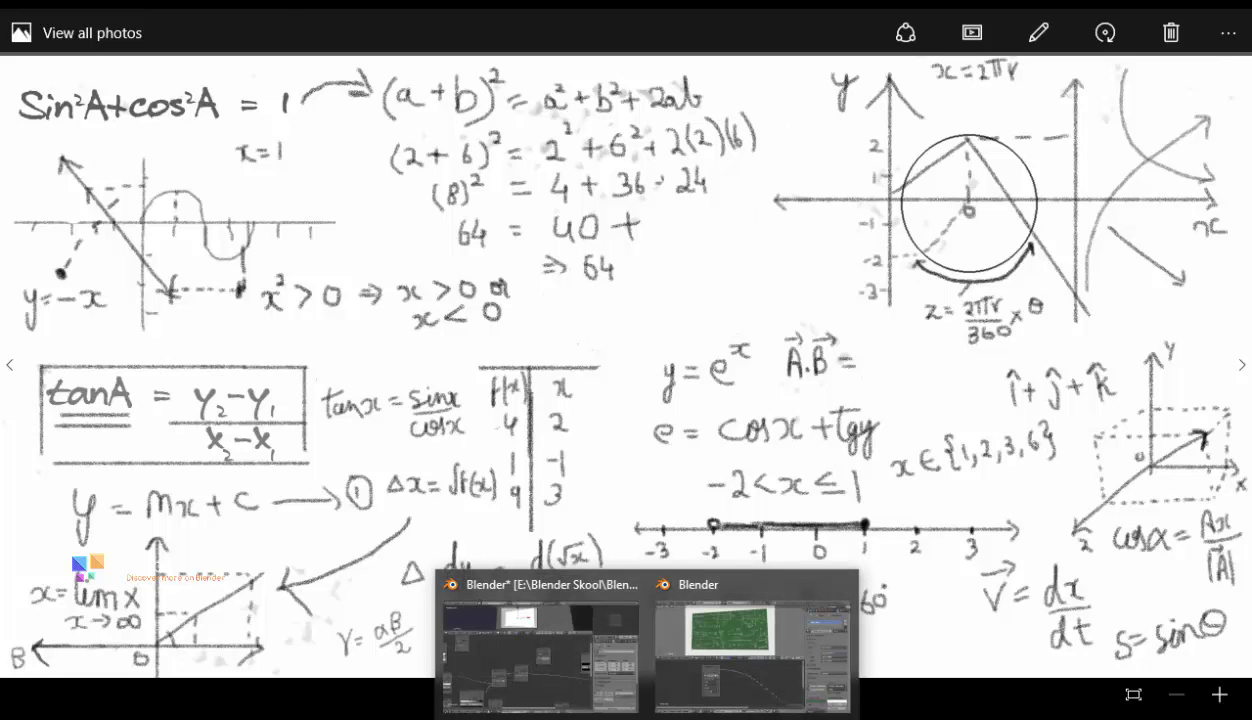
left_click(755, 640)
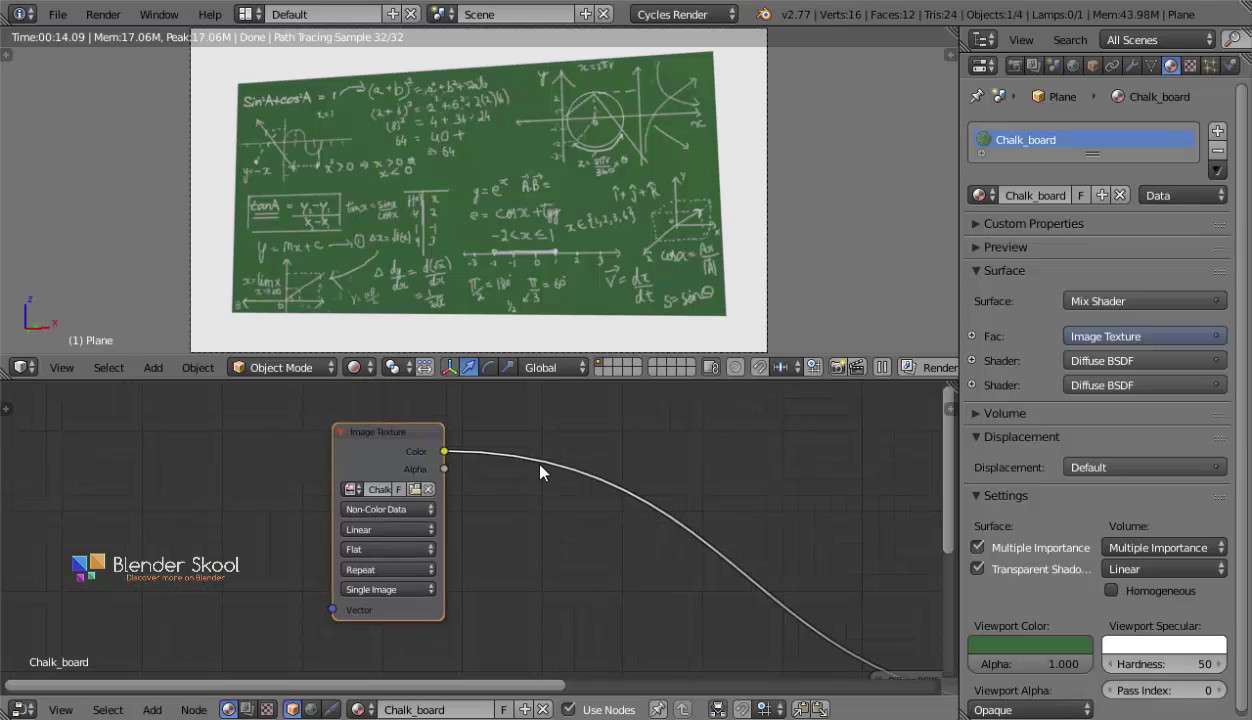
Insert a ColorRamp node on the link between the Image Texture color and the Mix Shader factor.
key("shift+a")
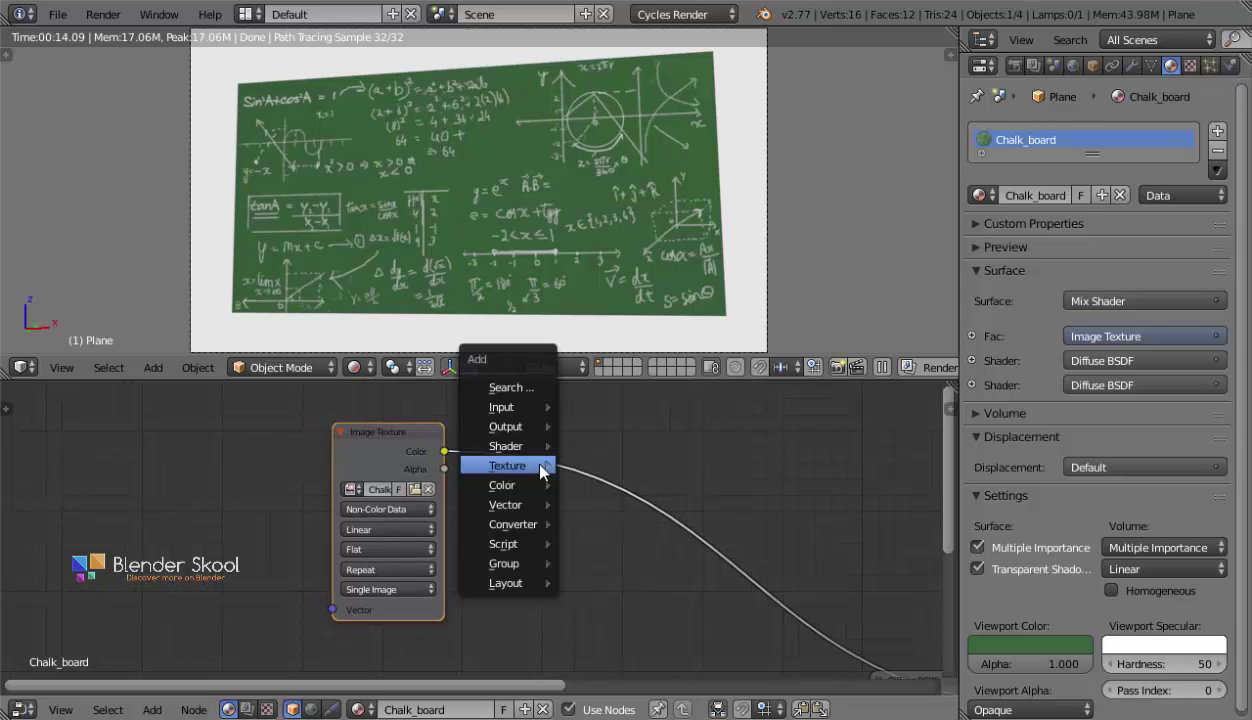
mouse_move(545, 524)
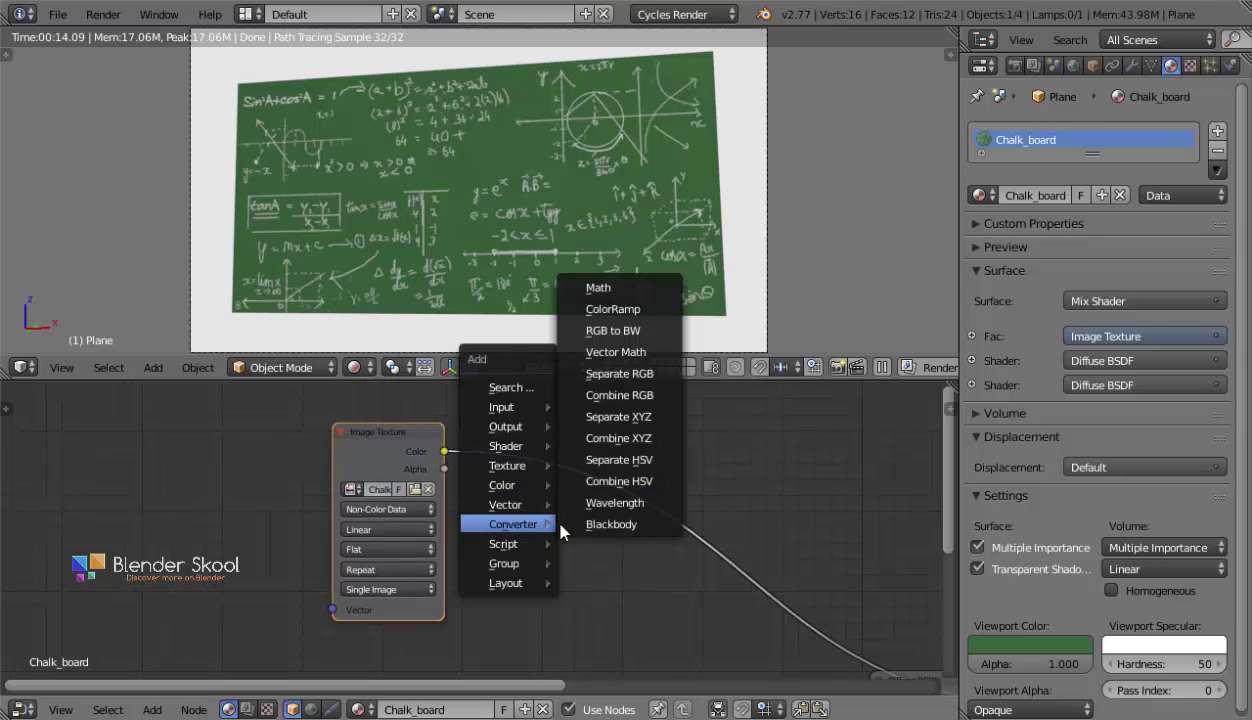
left_click(612, 309)
left_click(489, 428)
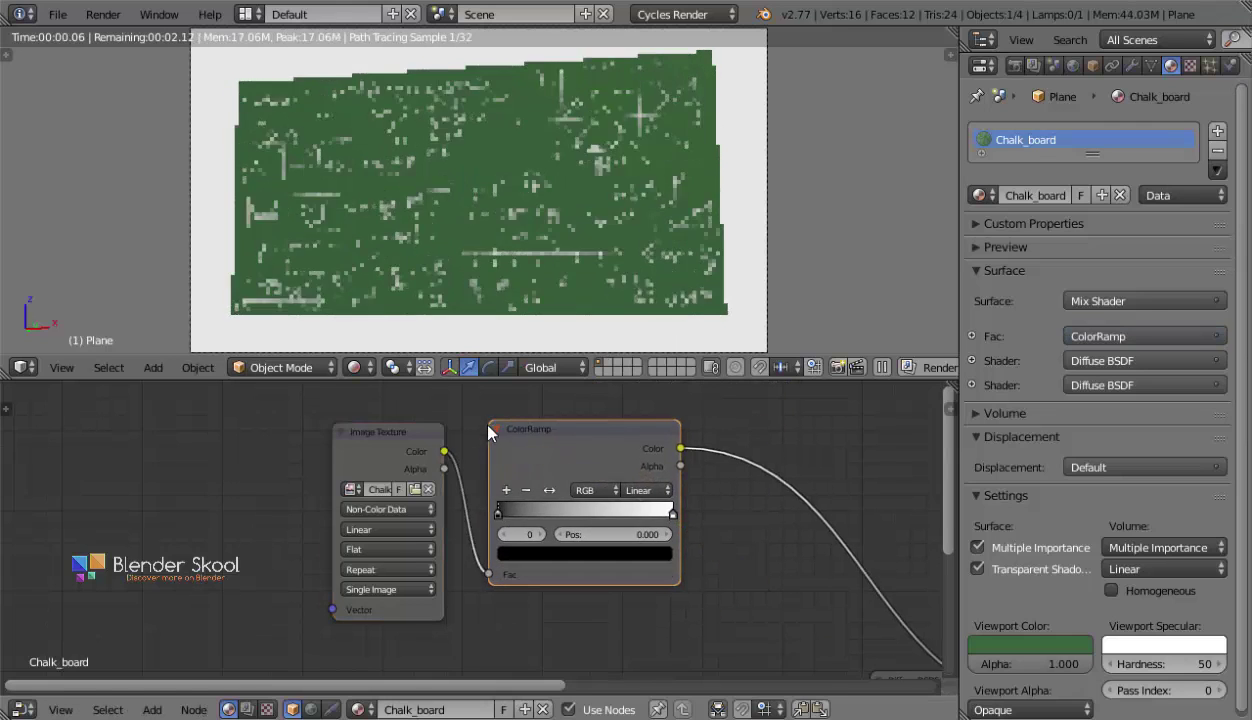
Lighten the ColorRamp's black stop to a dark grey.
left_click(590, 563)
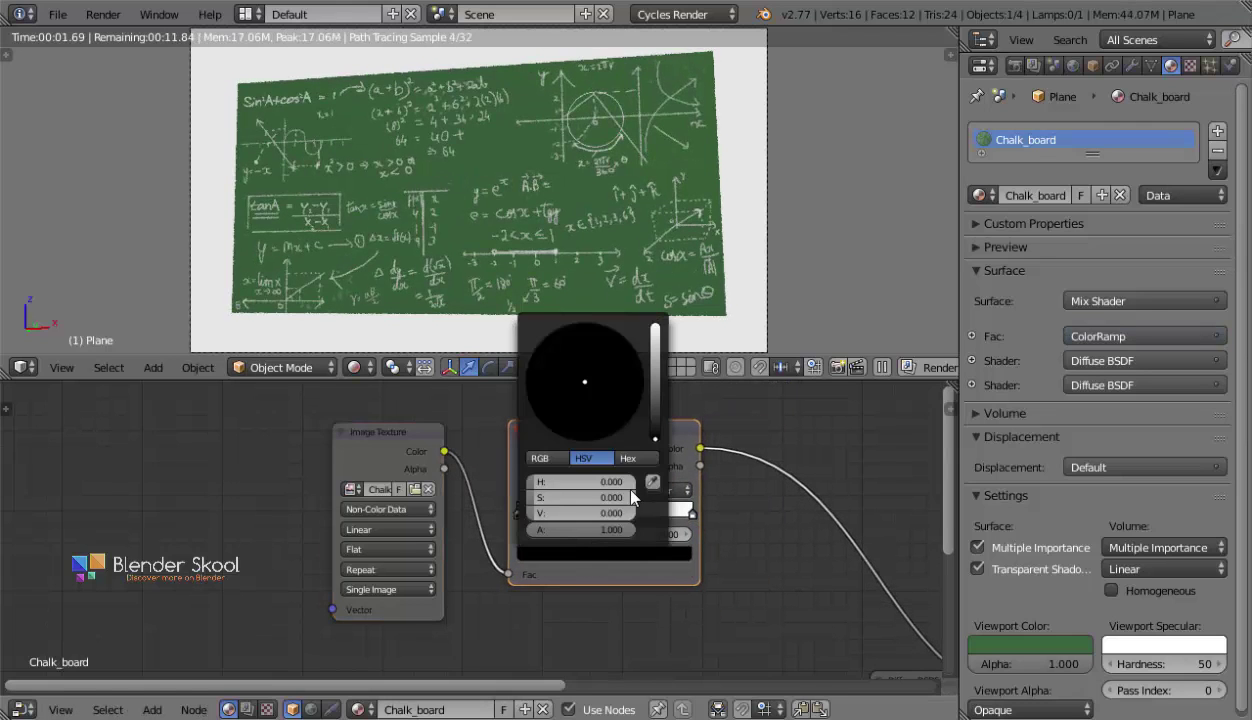
left_click(655, 422)
left_click_drag(655, 422, 655, 404)
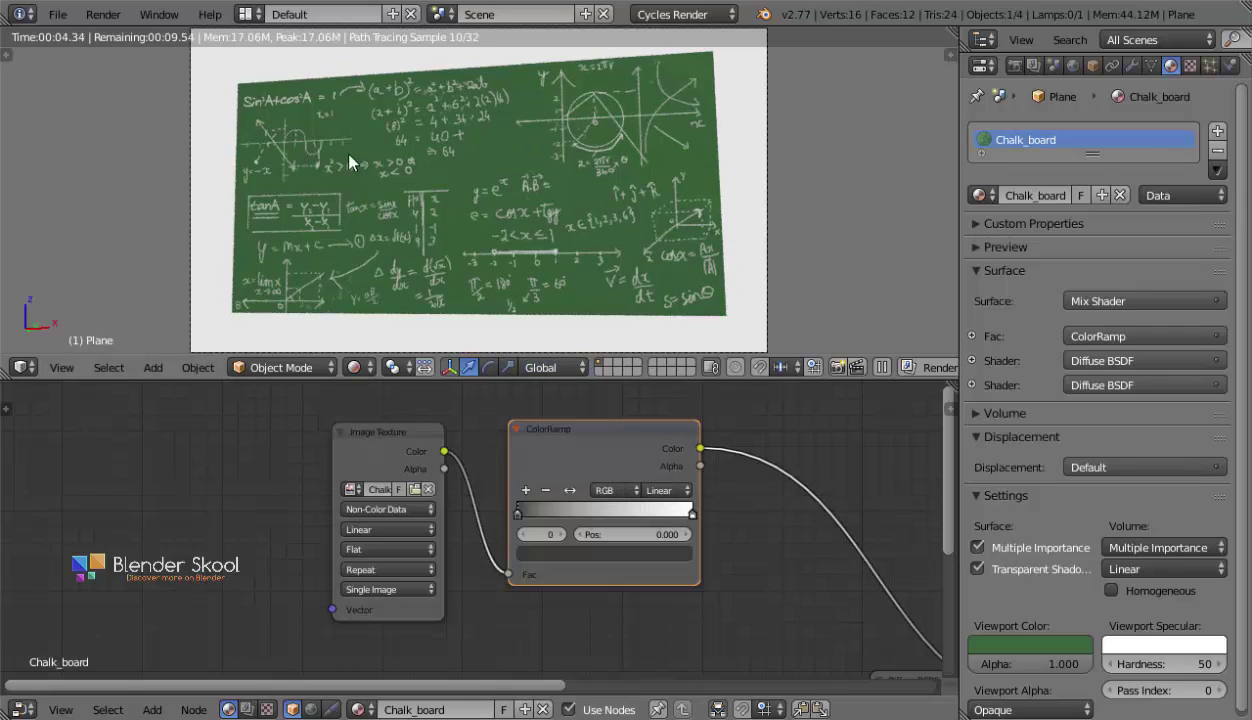
Add a Texture Coordinate node before the Image Texture and connect its UV output to the texture's Vector input.
middle_click_drag(333, 480, 504, 496)
middle_click_drag(425, 463, 649, 465)
scroll(614, 520, "down", 2)
middle_click_drag(610, 550, 559, 535)
scroll(557, 534, "down", 1)
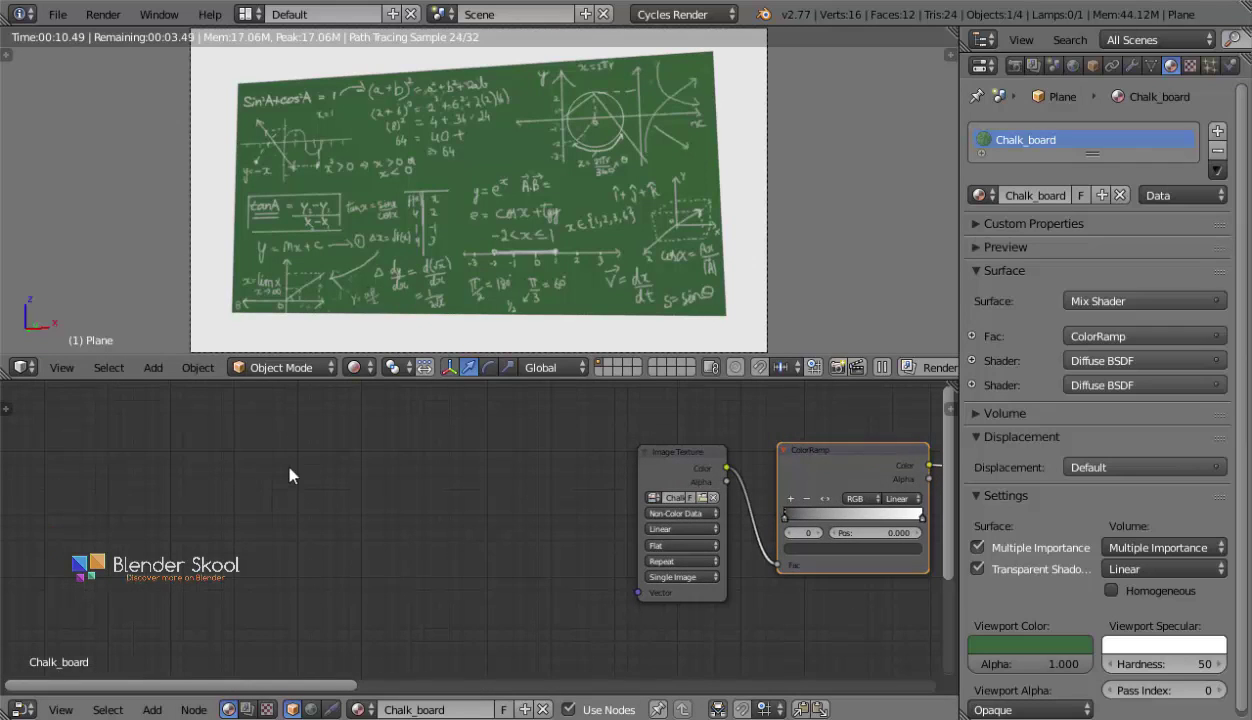
key("shift+a")
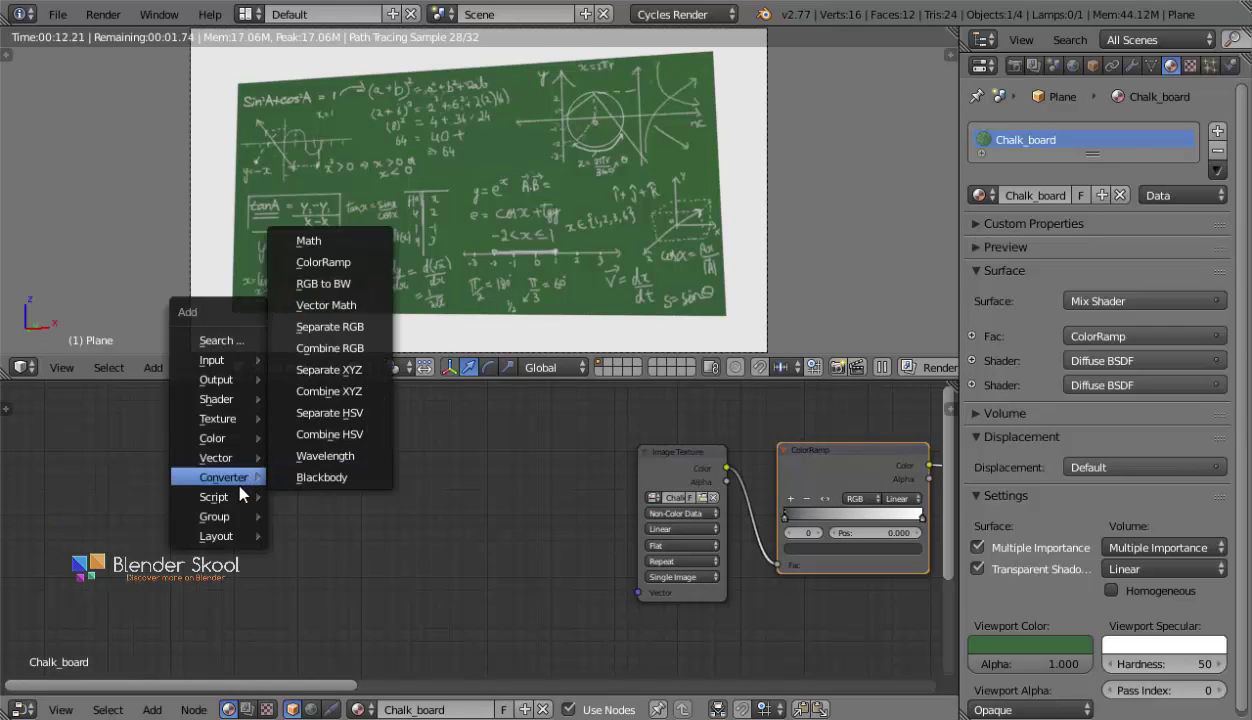
mouse_move(212, 360)
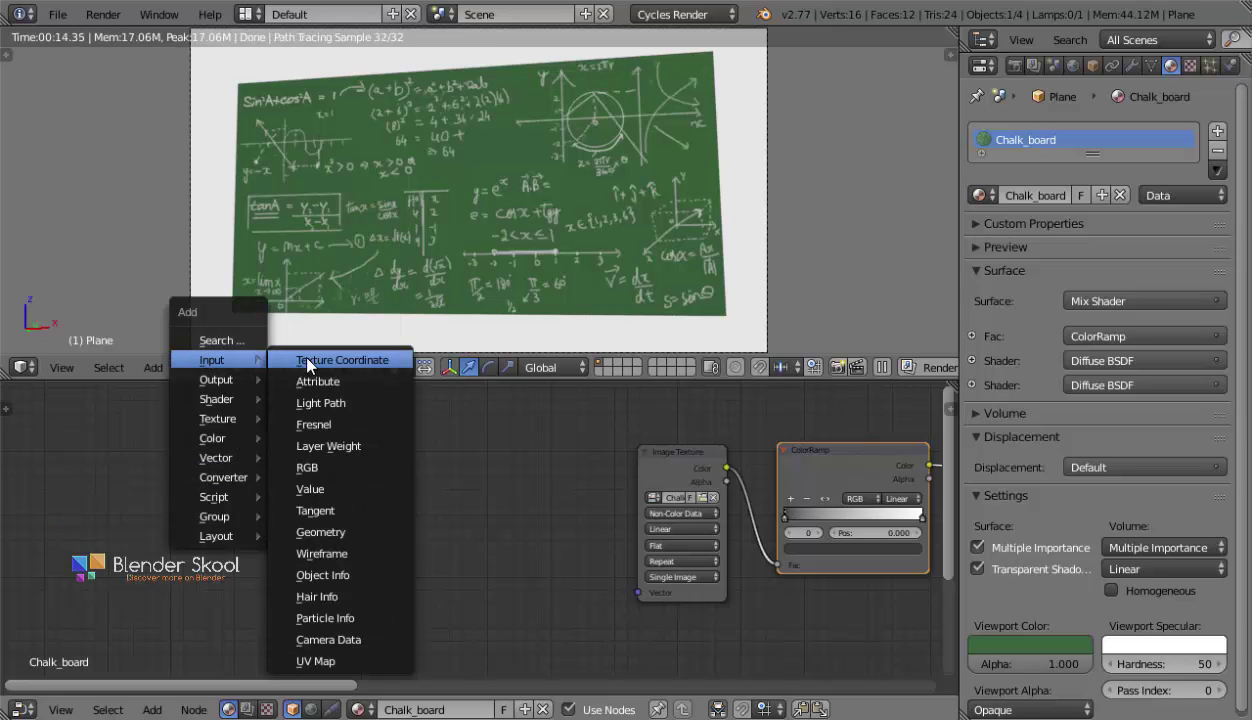
left_click(305, 358)
left_click(53, 440)
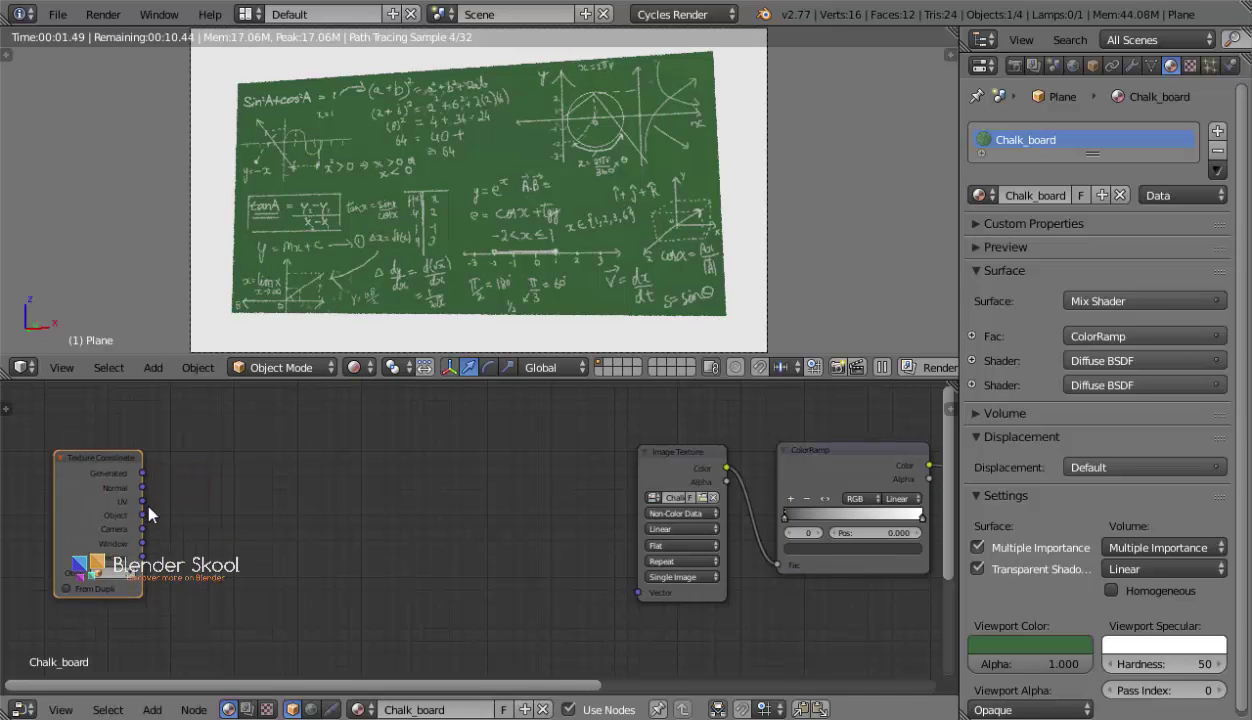
left_click_drag(142, 500, 637, 592)
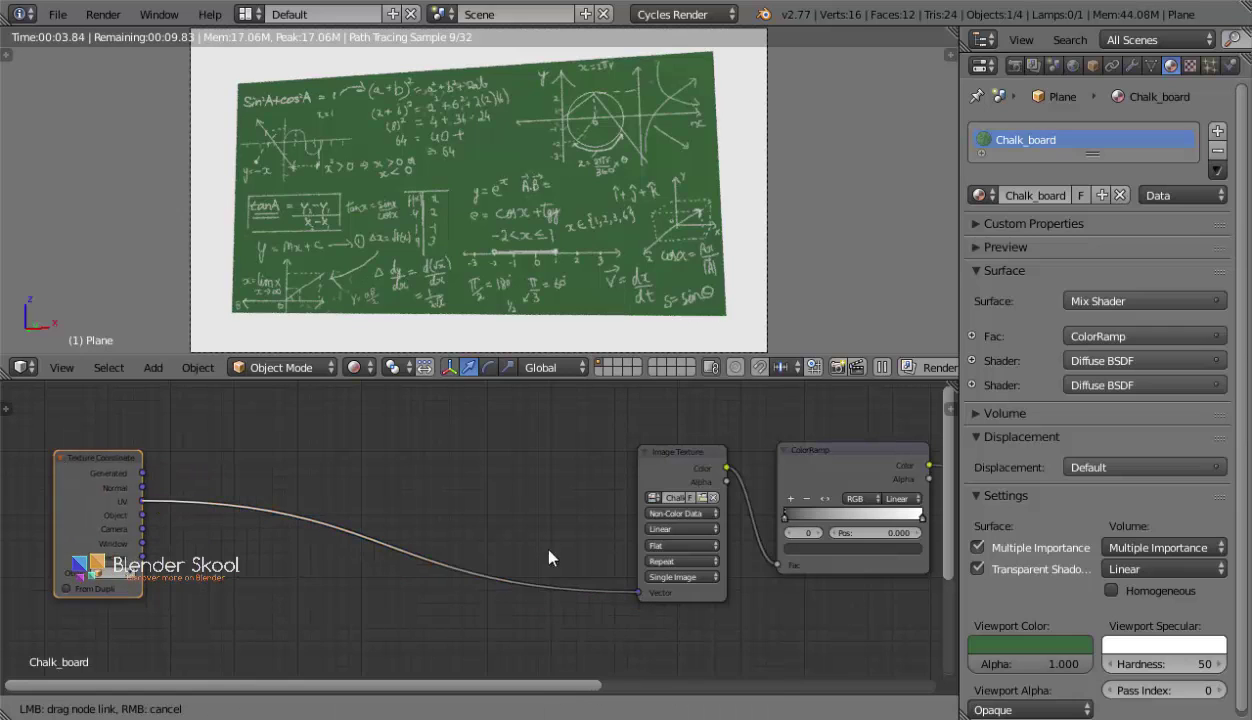
Insert a Mapping node on the link between the Texture Coordinate and Image Texture nodes.
key("shift+a")
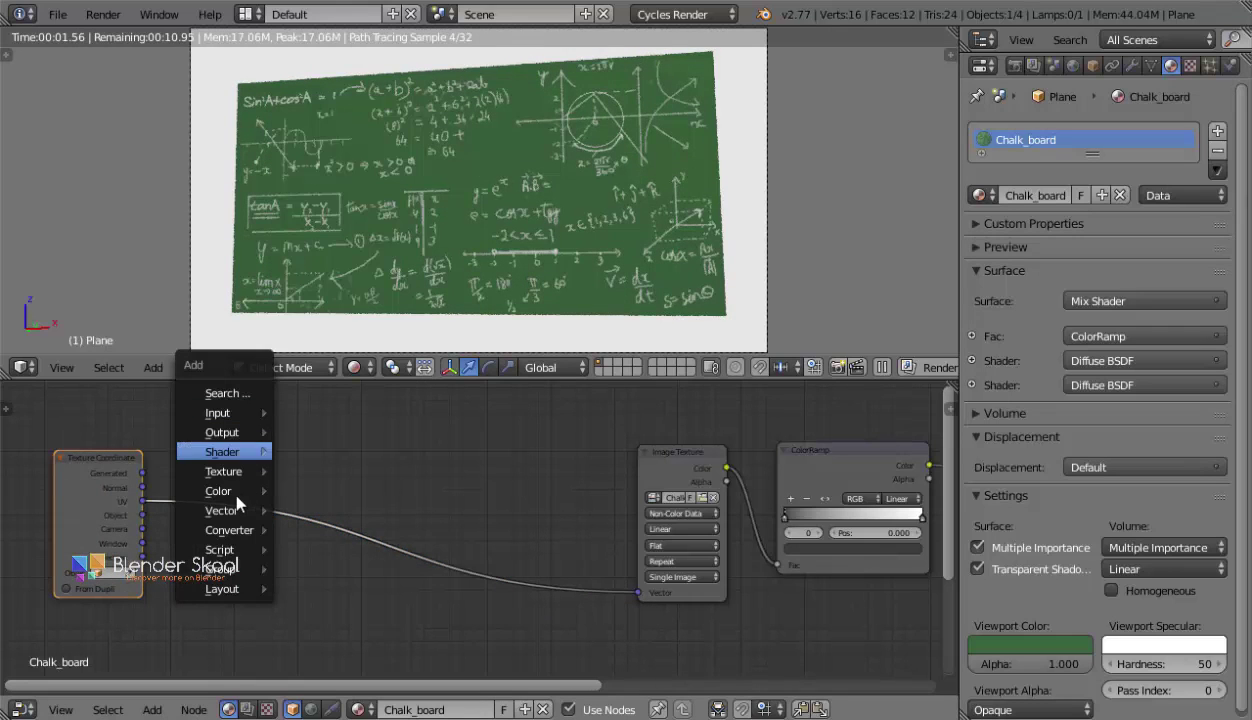
mouse_move(220, 508)
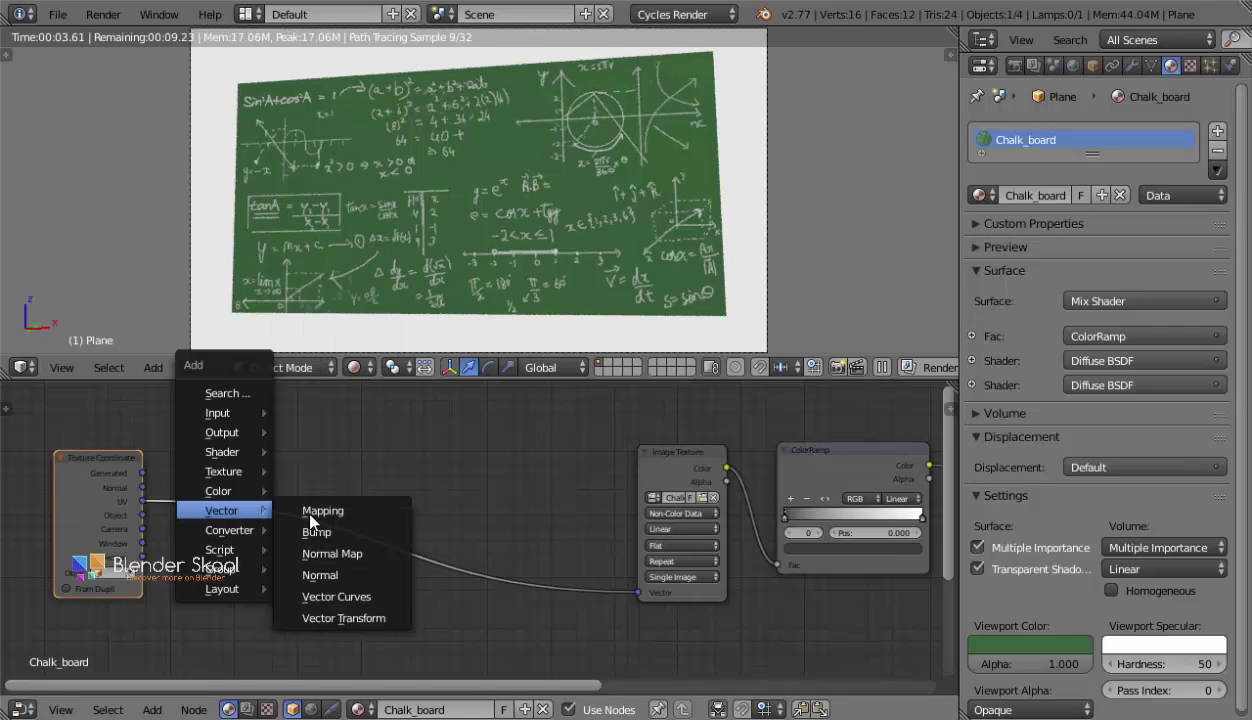
left_click(316, 515)
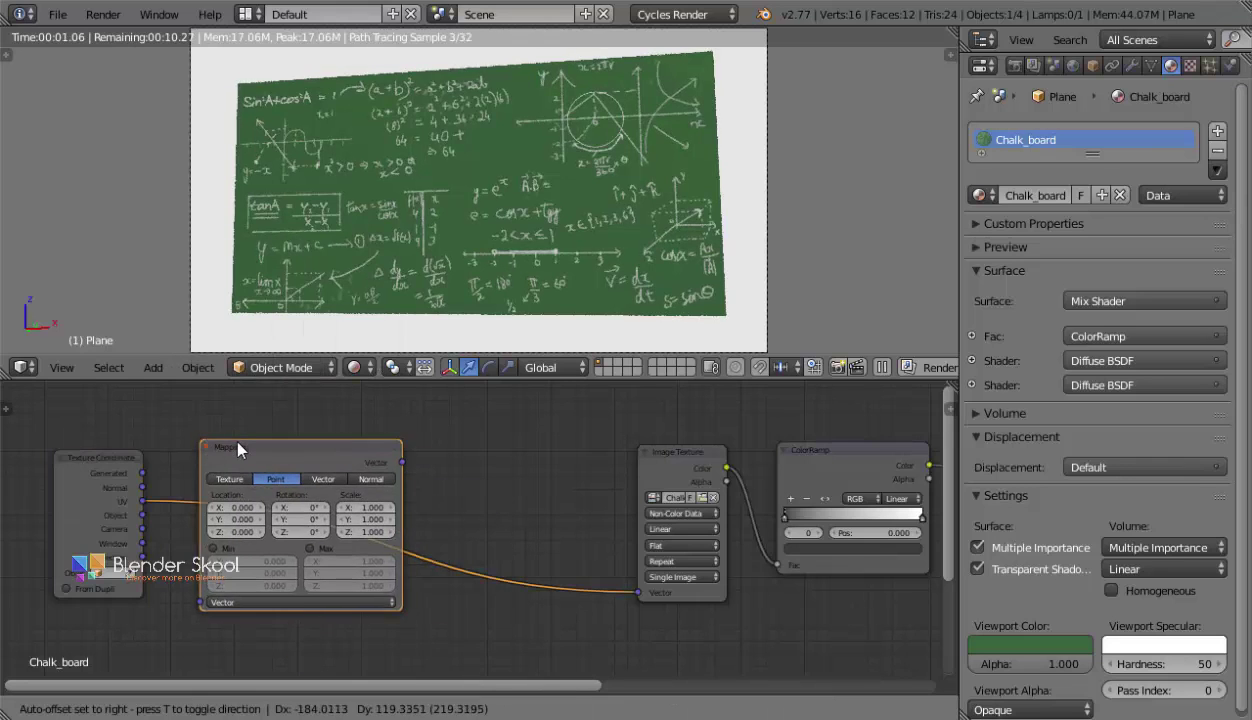
left_click(250, 473)
scroll(391, 530, "up", 1)
middle_click_drag(392, 531, 529, 553)
scroll(400, 545, "up", 1)
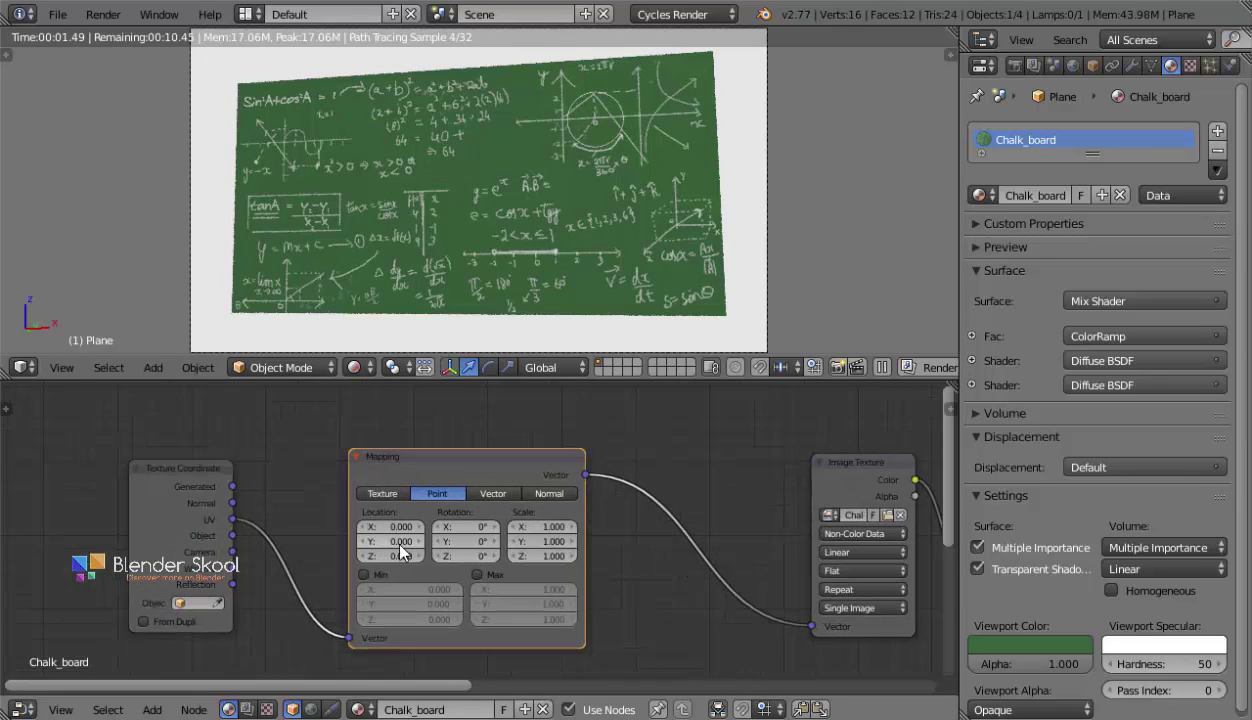
scroll(405, 566, "up", 2)
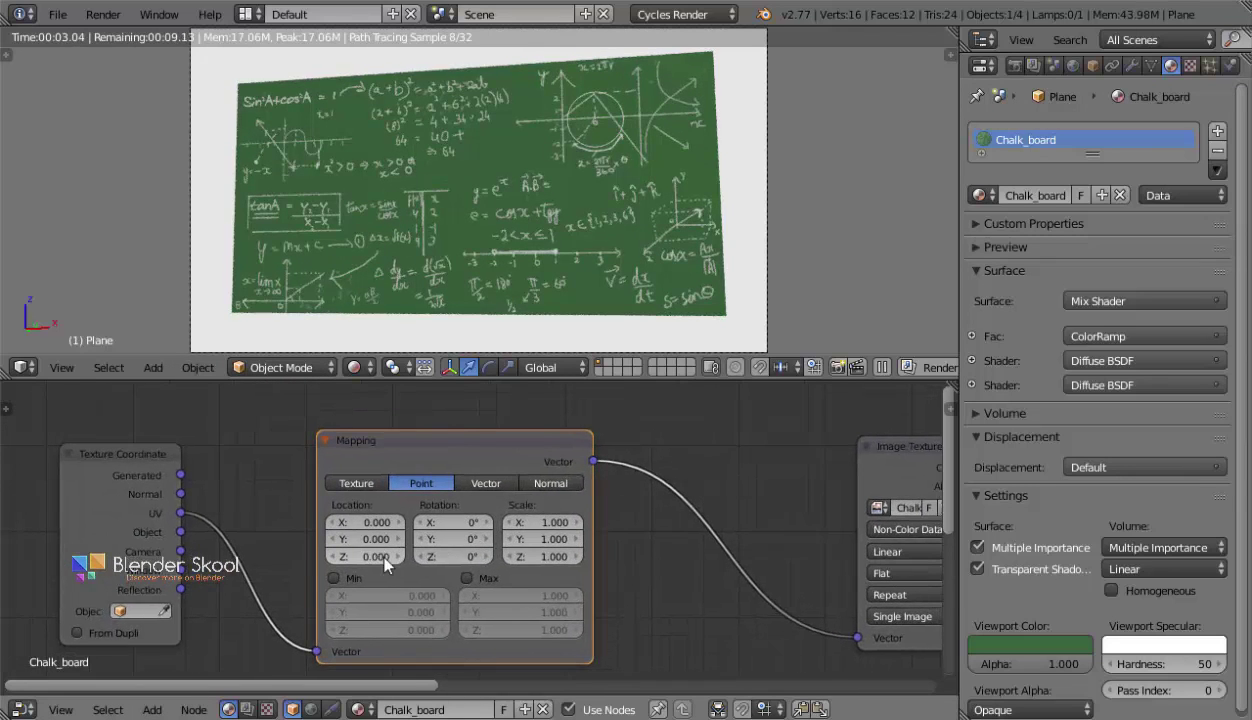
scroll(383, 560, "up", 1)
scroll(376, 545, "up", 1)
key("shift+z")
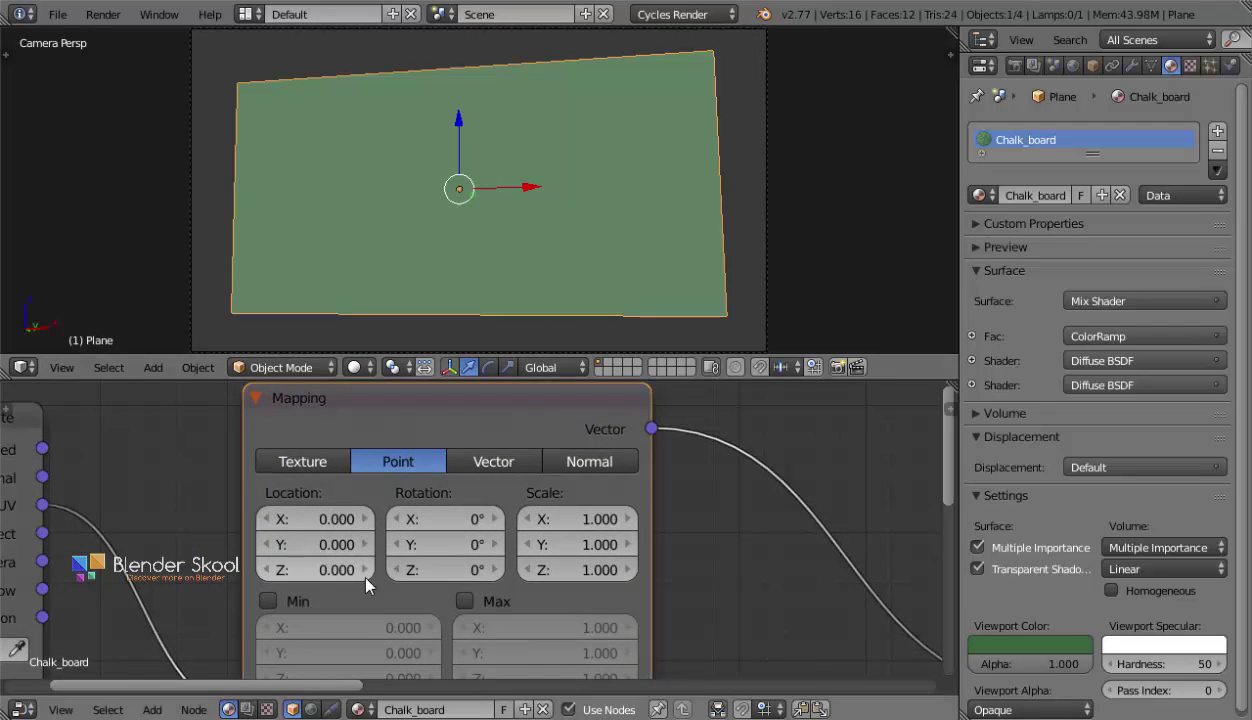
scroll(400, 555, "up", 1)
scroll(430, 520, "up", 1)
scroll(411, 511, "up", 1)
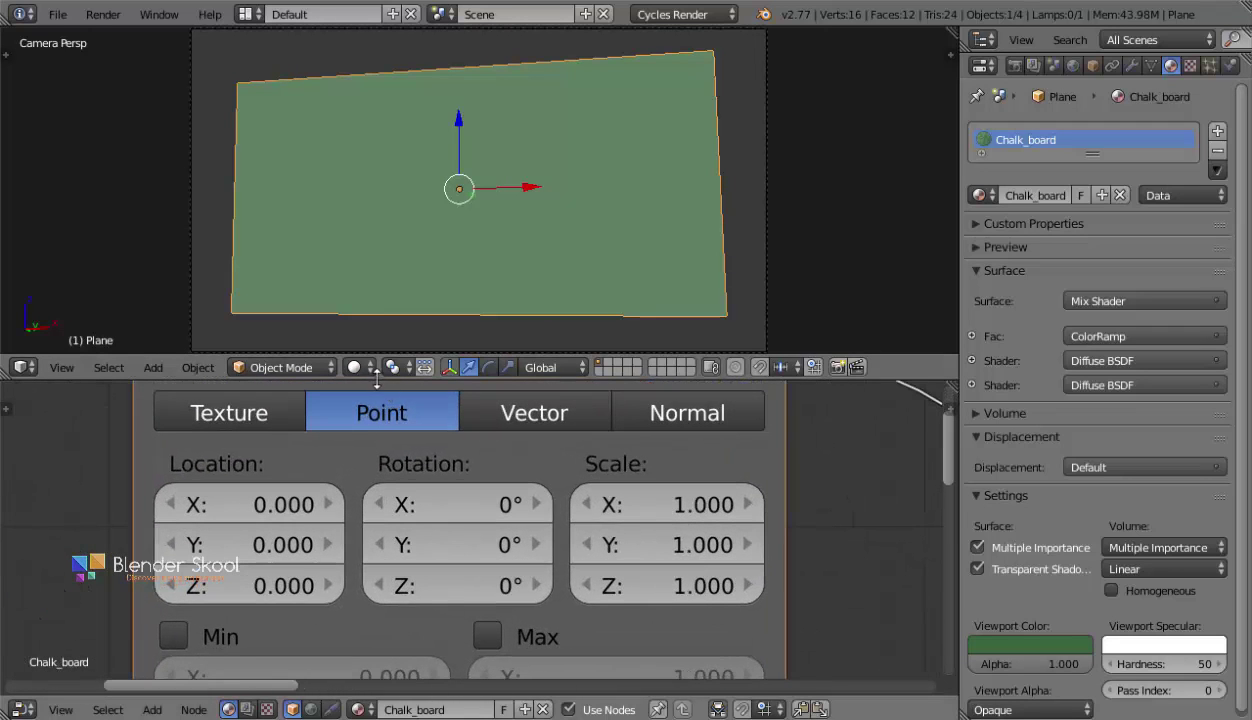
left_click(354, 367)
left_click(418, 238)
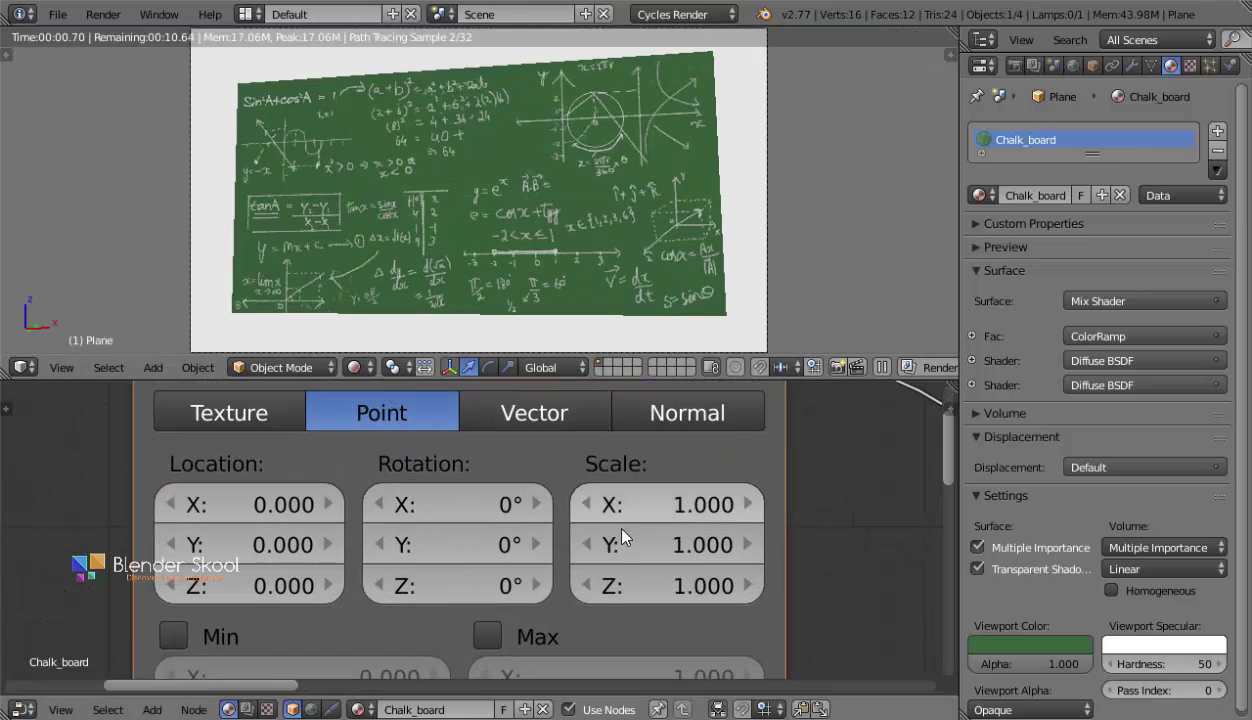
Set the Mapping node's scale to 1.1 on the X, Y and Z axes.
left_click(642, 513)
type("1.1")
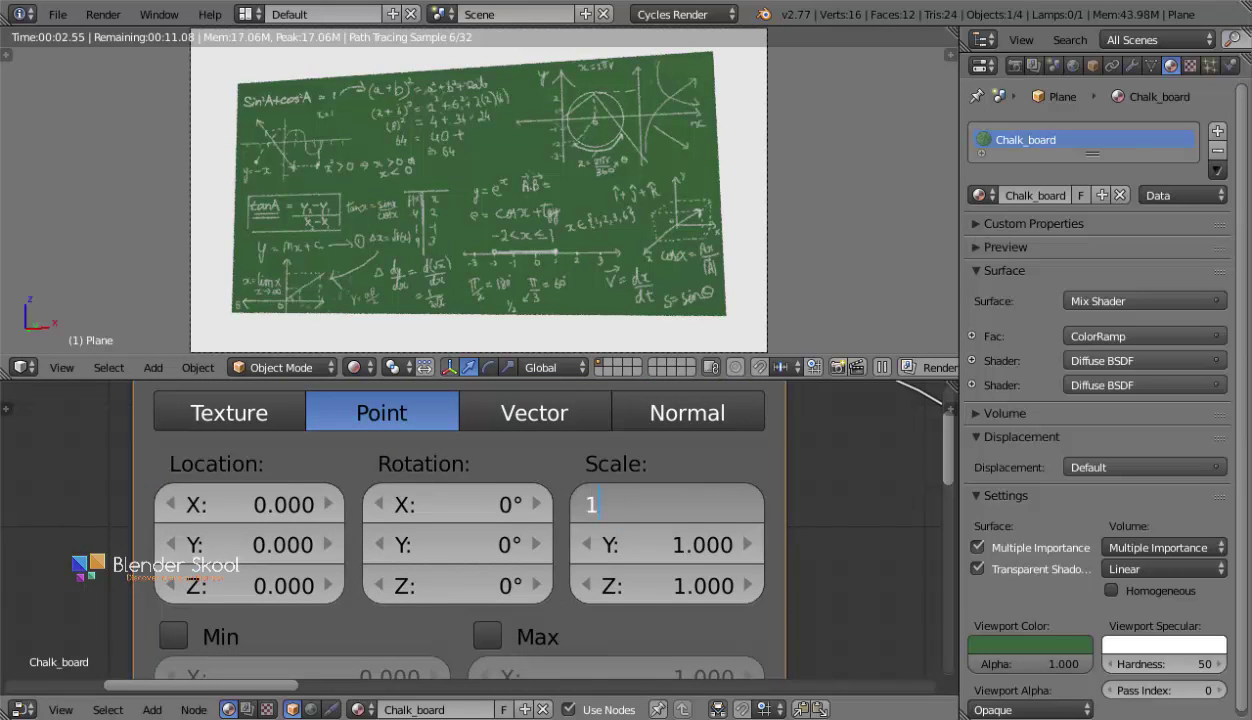
key("Tab")
type("1")
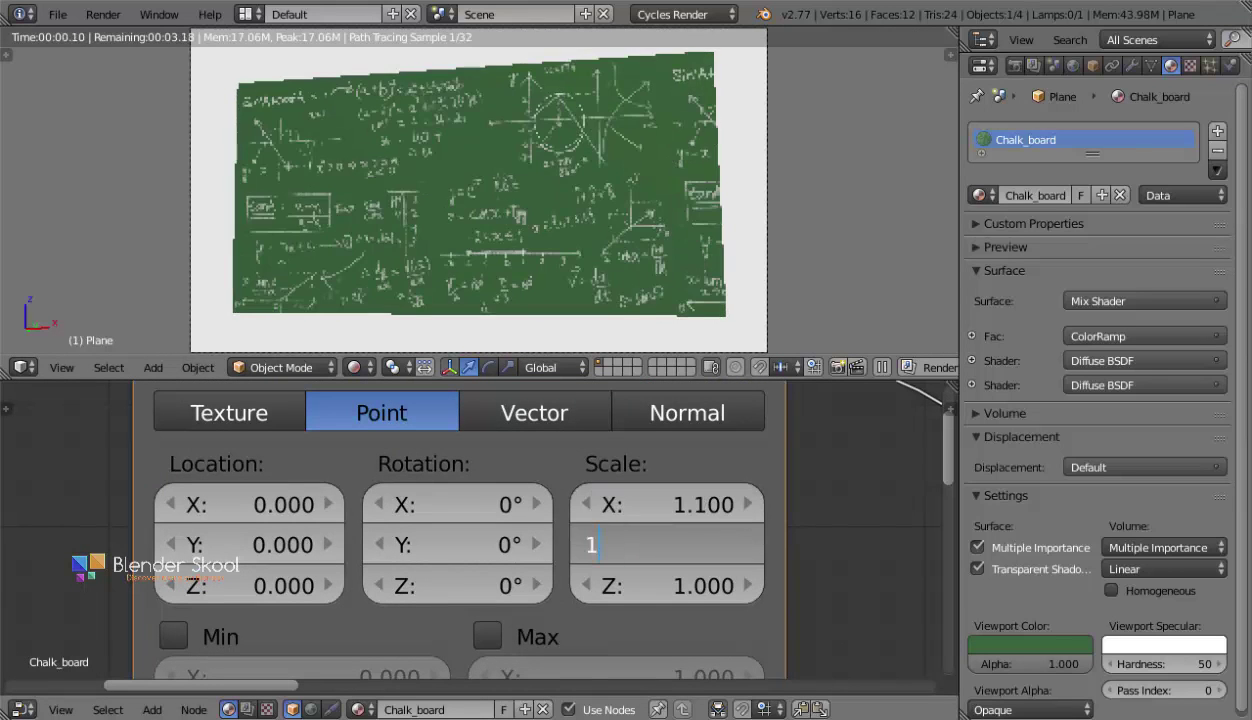
type(".2")
key("BackSpace")
type("1")
key("Return")
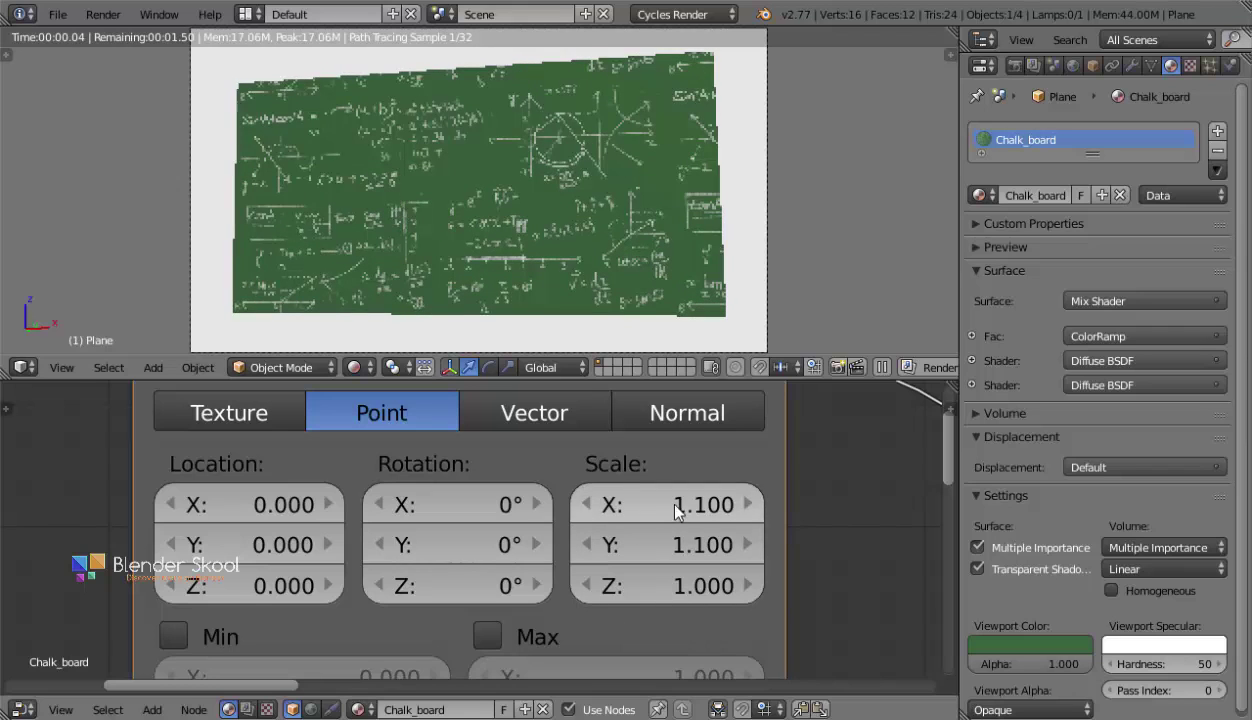
left_click(667, 586)
type("1.1")
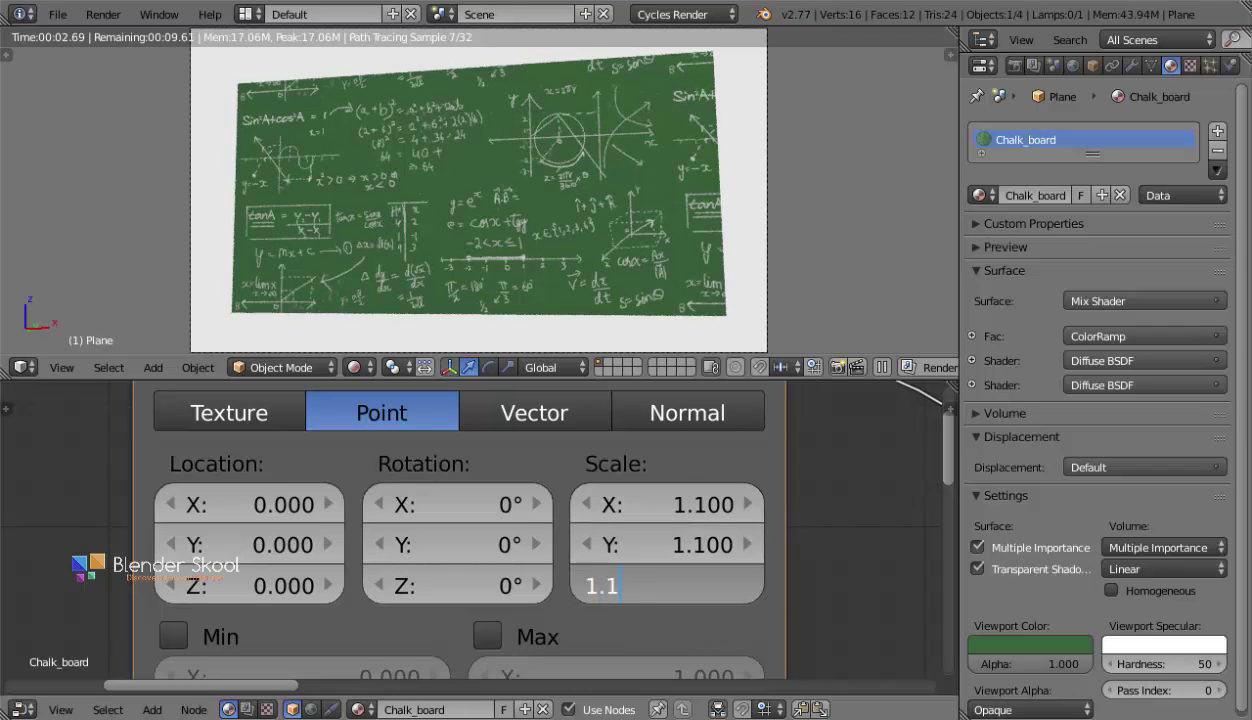
key("Return")
Shift the chalk texture horizontally by setting the Mapping node's X location to -0.2.
middle_click_drag(518, 552, 632, 578)
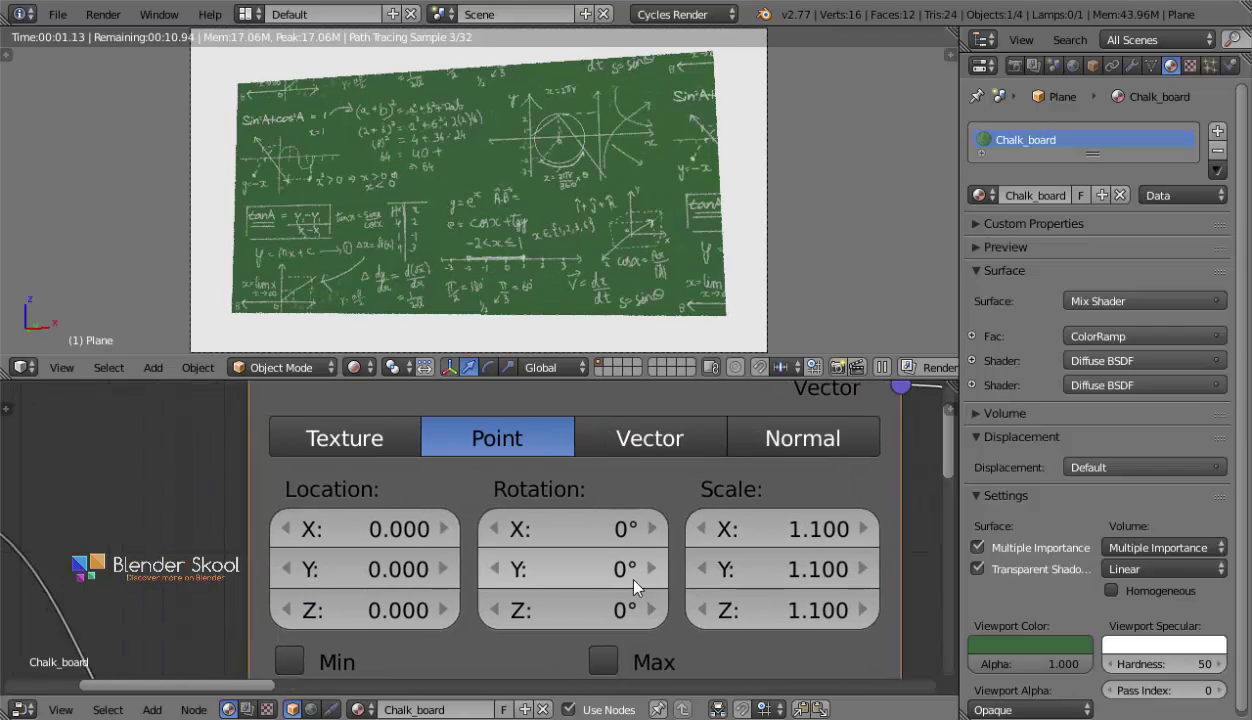
scroll(471, 560, "up", 1)
left_click(440, 529)
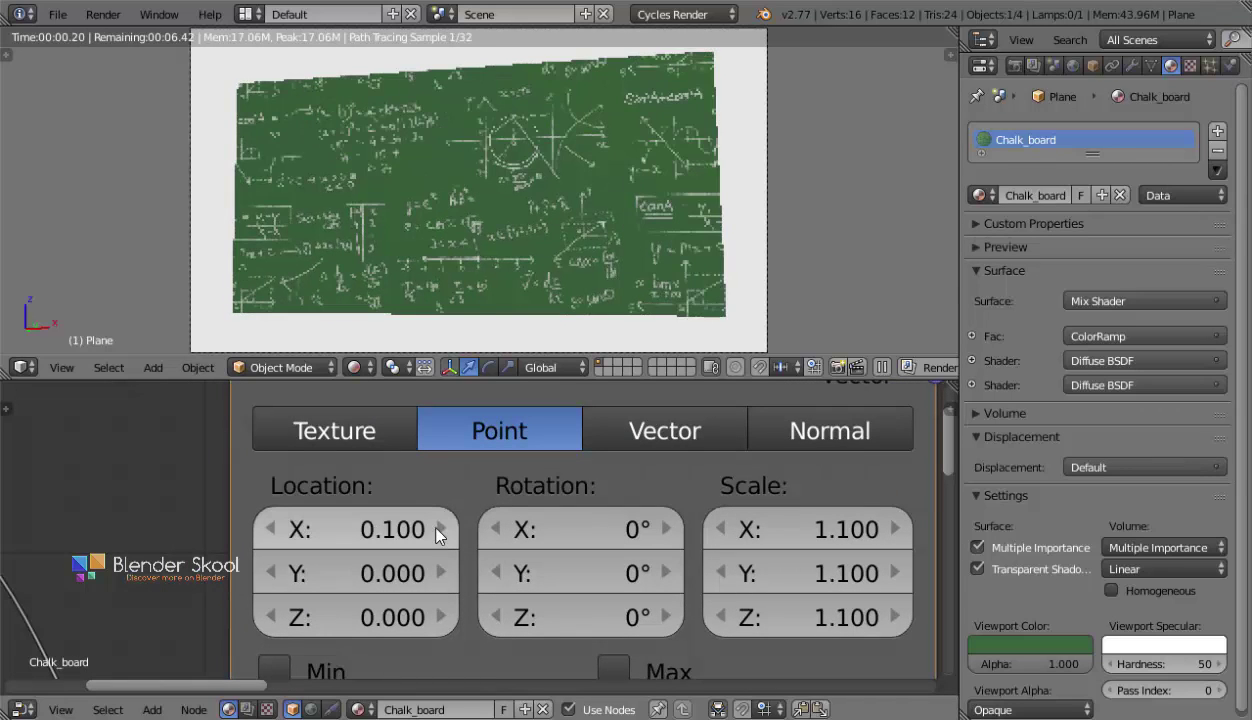
left_click(268, 529)
left_click(268, 529)
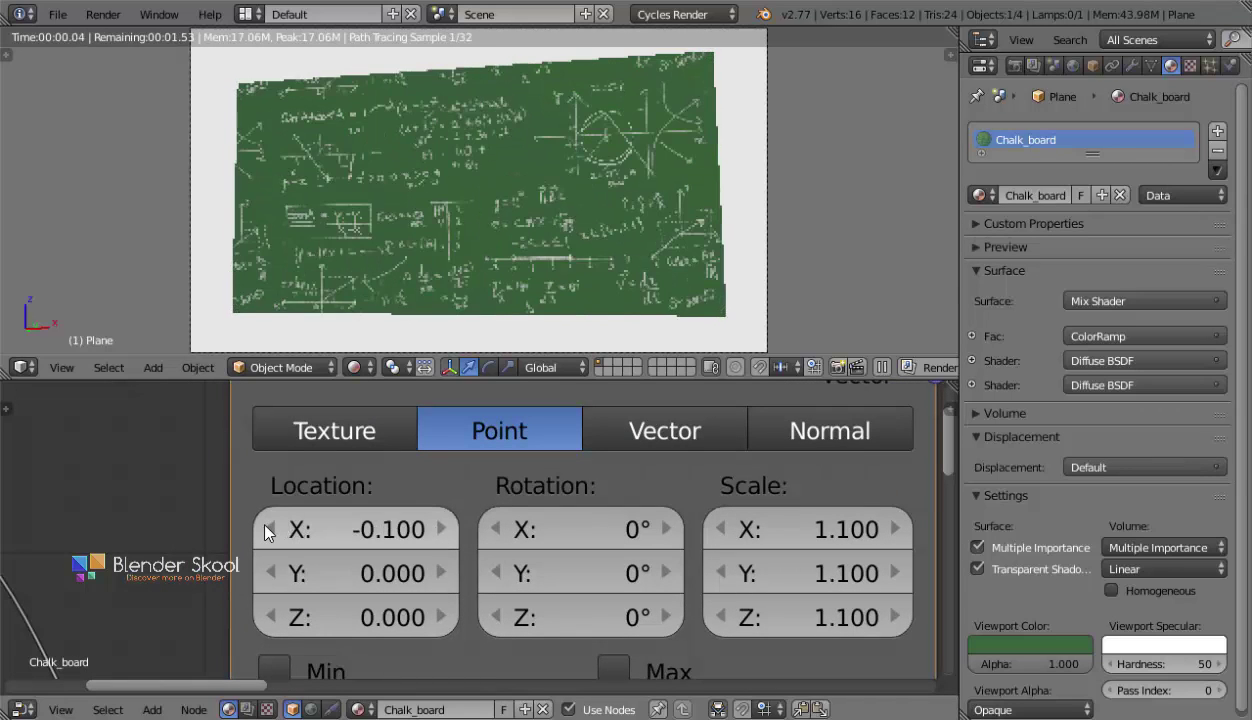
left_click(268, 529)
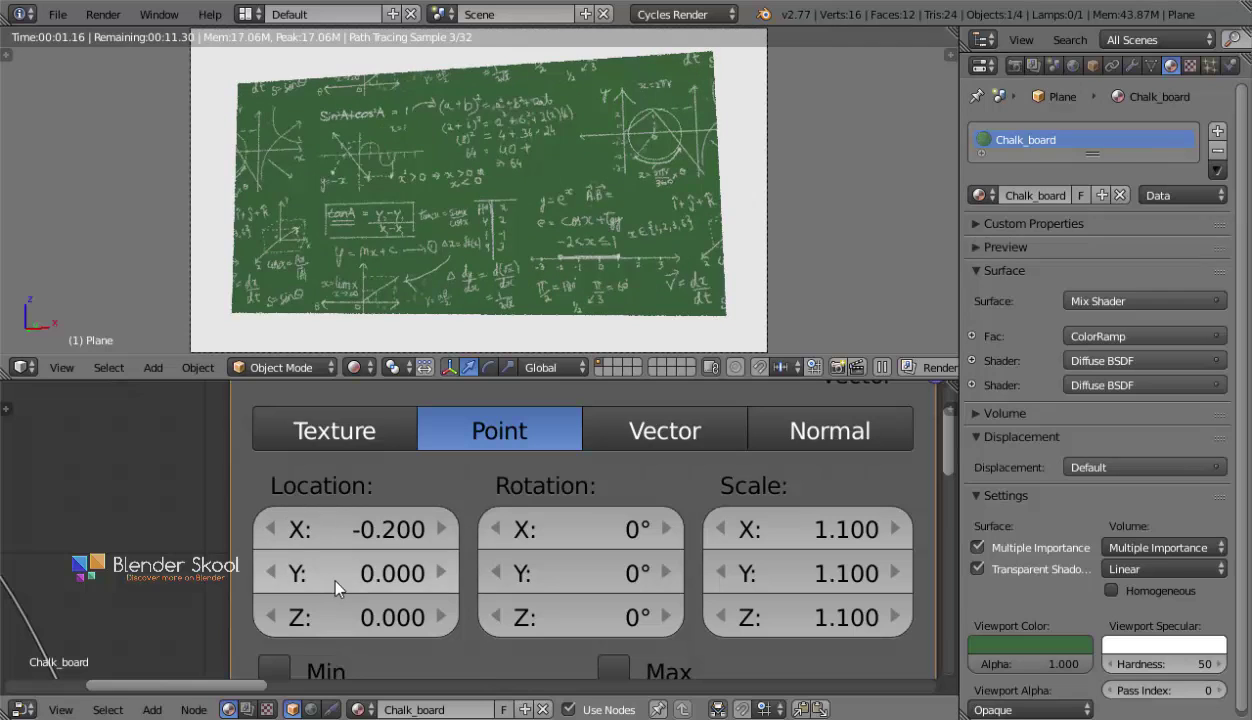
Try different vertical offsets for the chalk texture and set the Mapping node's Y location to 0.4.
left_click(441, 573)
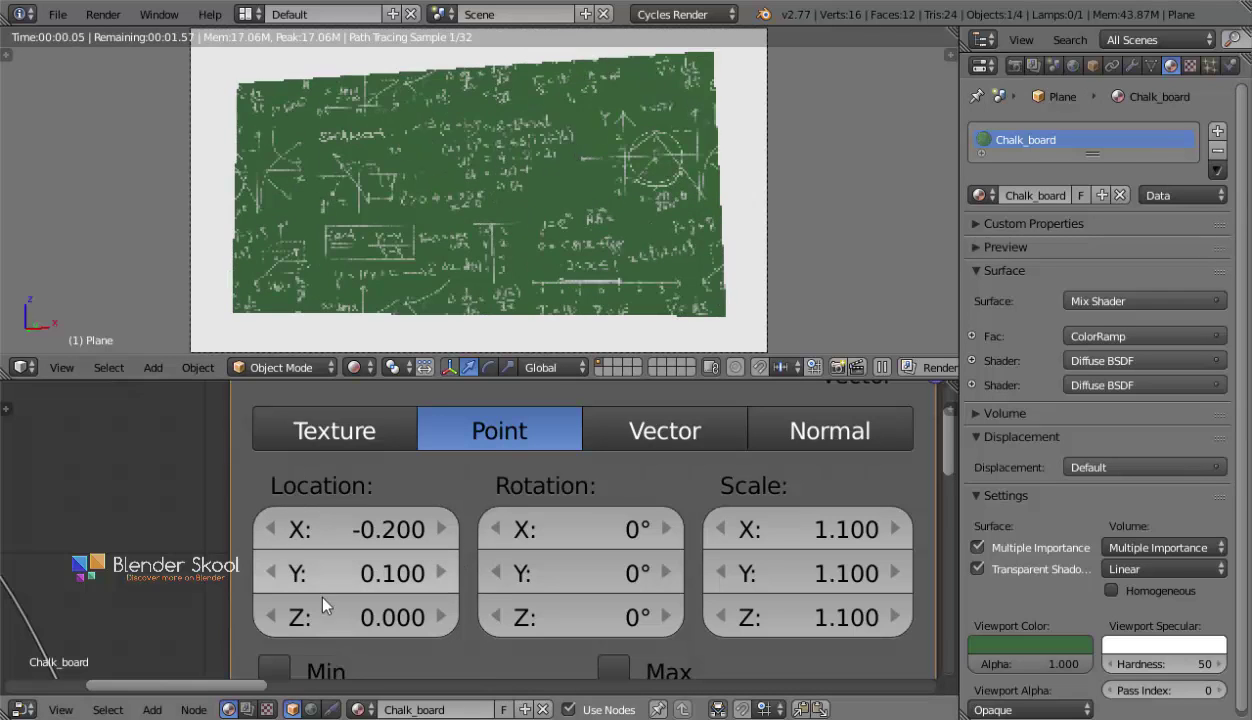
left_click(441, 573)
left_click(441, 573)
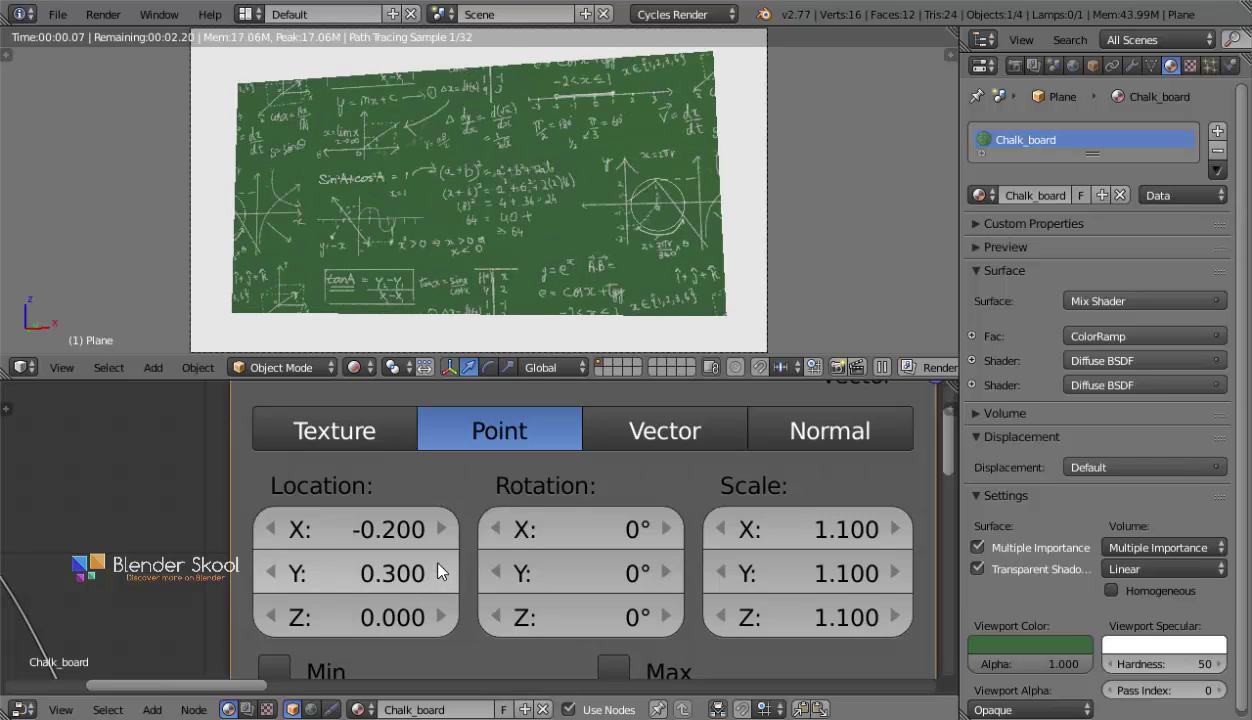
left_click(441, 573)
left_click(441, 573)
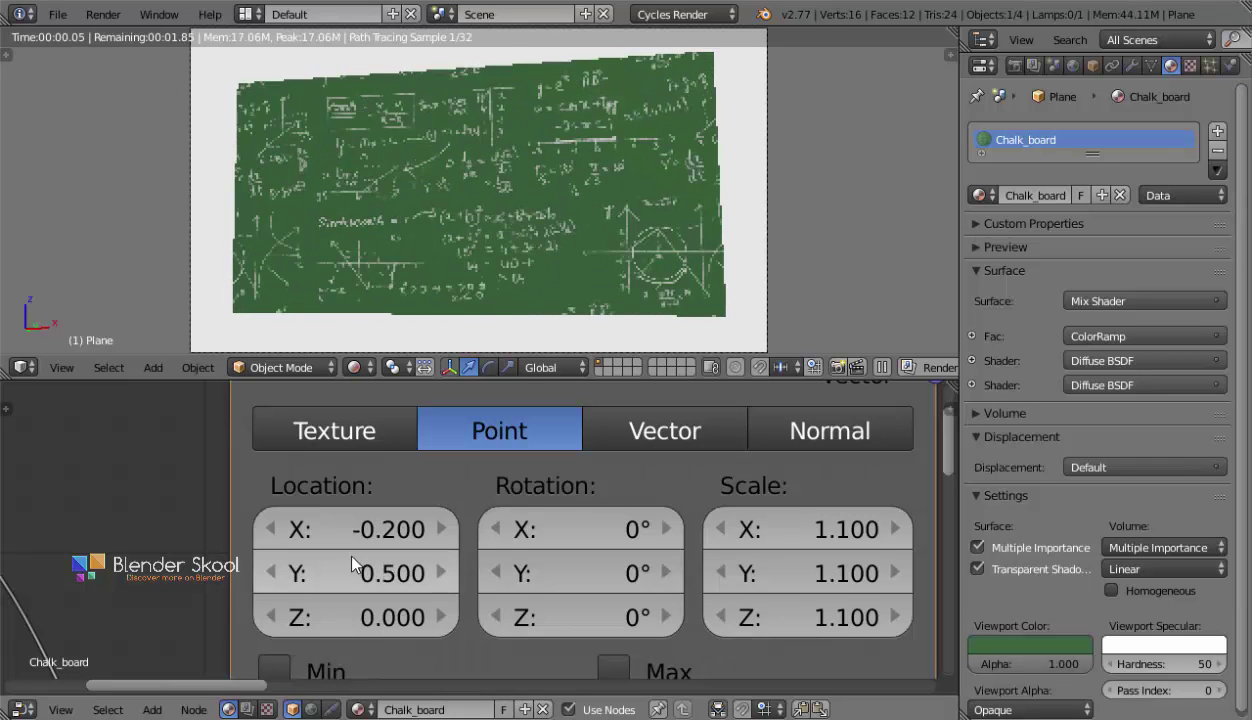
left_click(272, 572)
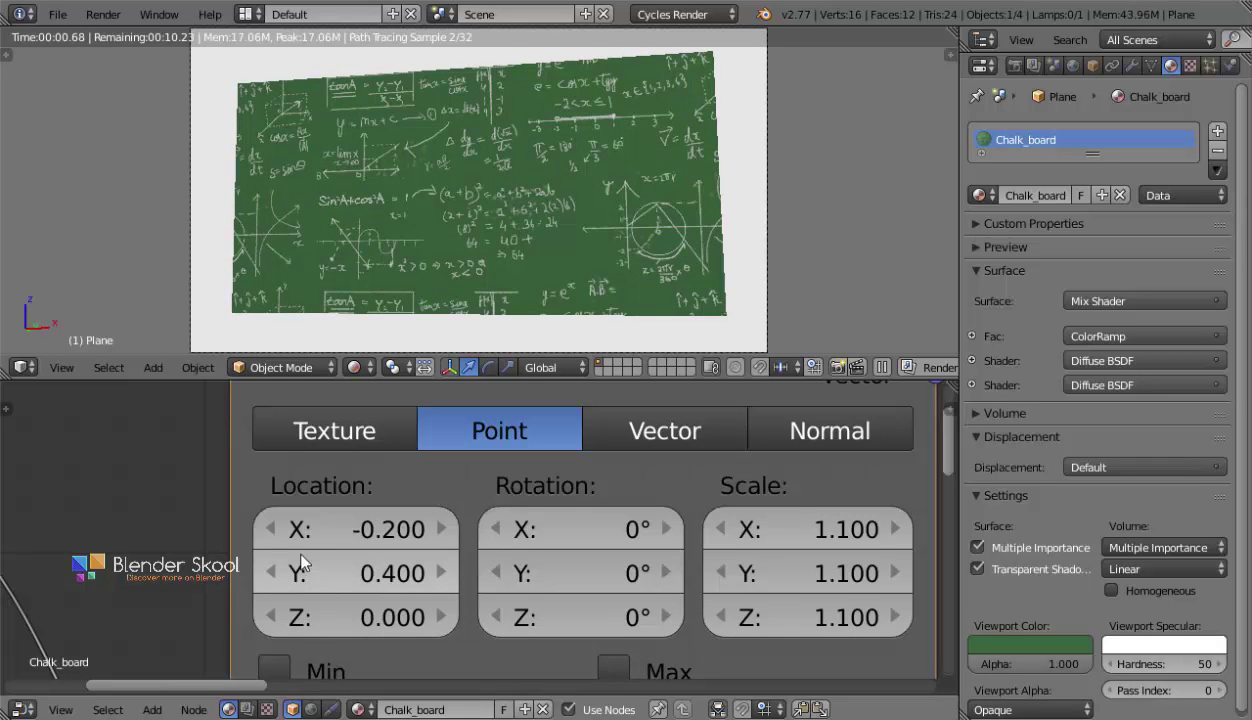
Review the Mapping node's settings and examine the repositioned chalk writing up close in the rendered view.
middle_click_drag(446, 549, 323, 581)
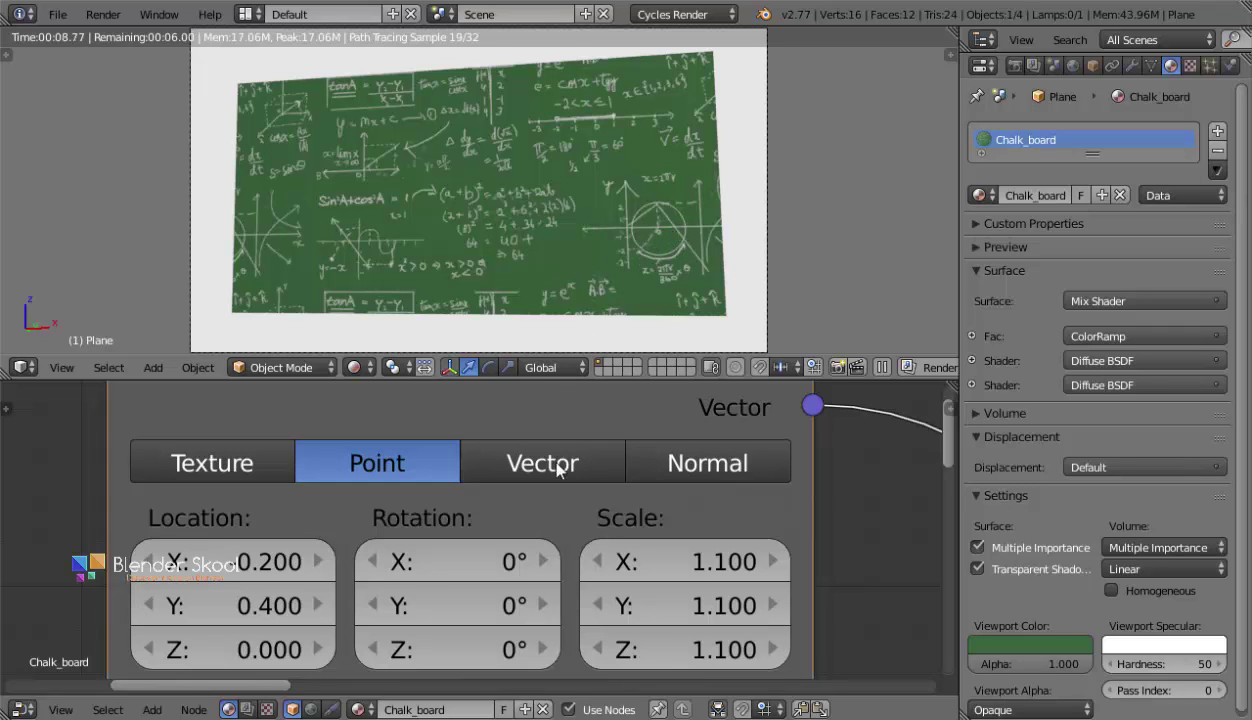
middle_click_drag(545, 475, 437, 403)
scroll(366, 455, "down", 3)
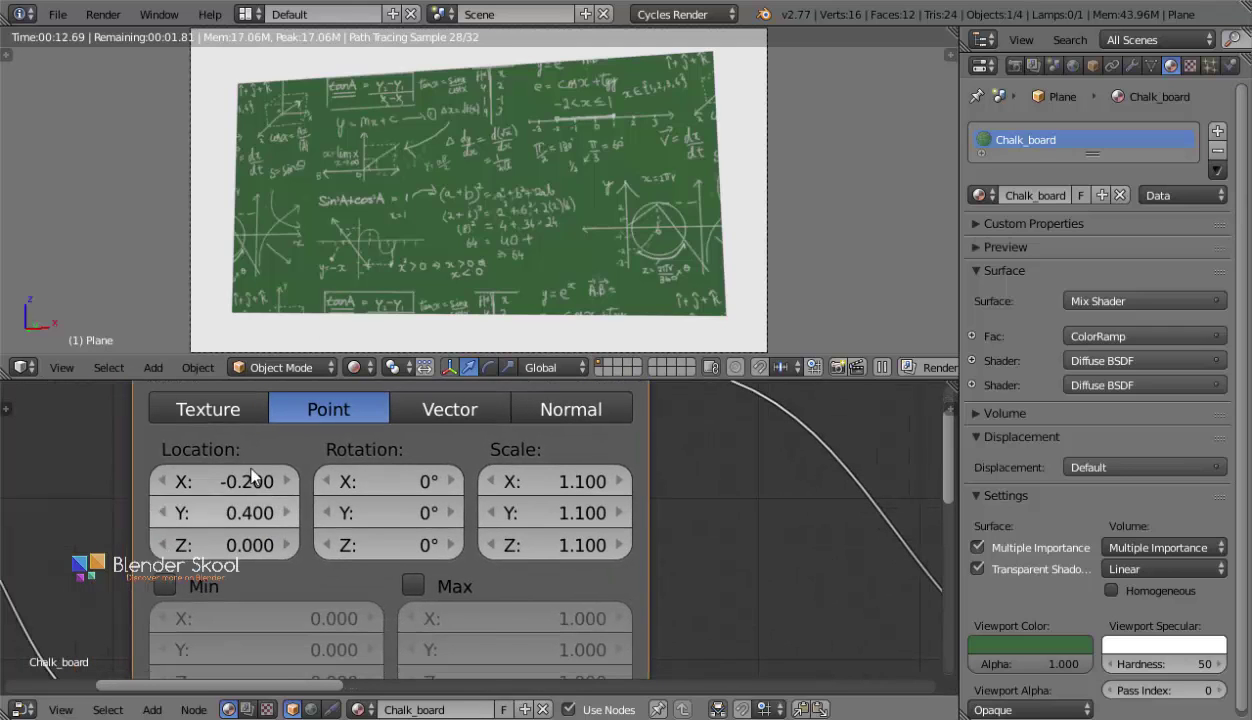
middle_click_drag(447, 460, 350, 556)
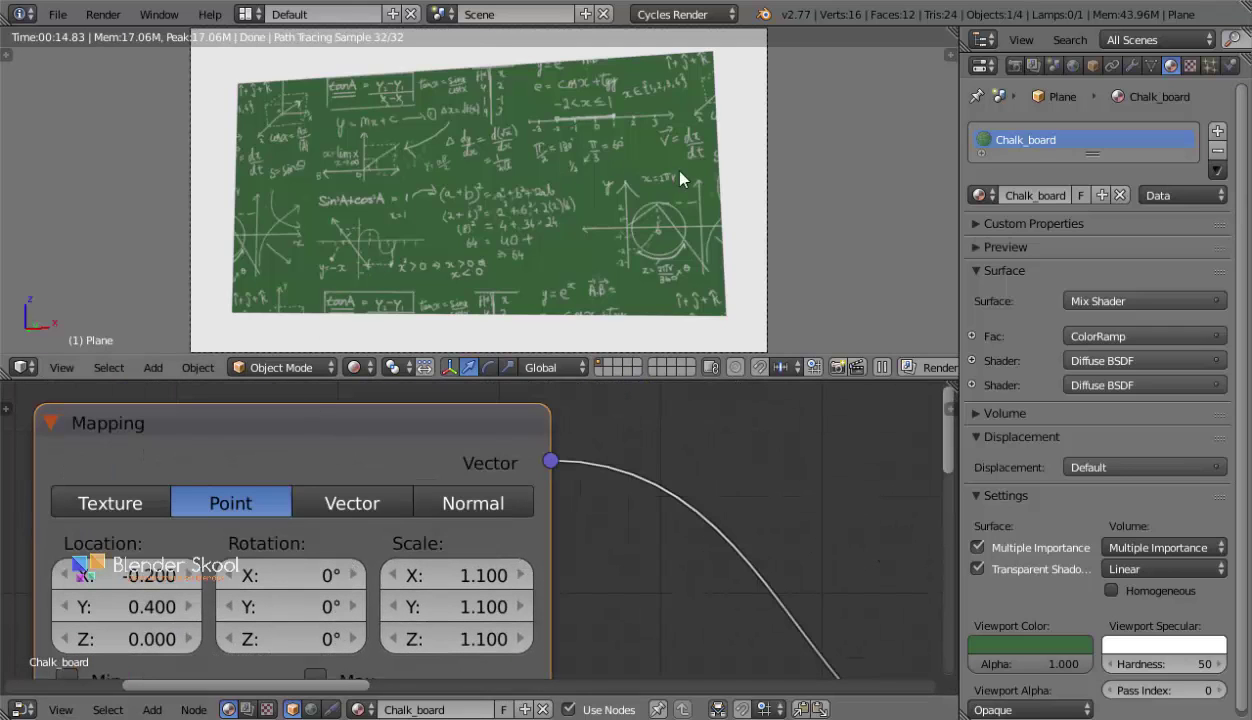
scroll(411, 274, "up", 1)
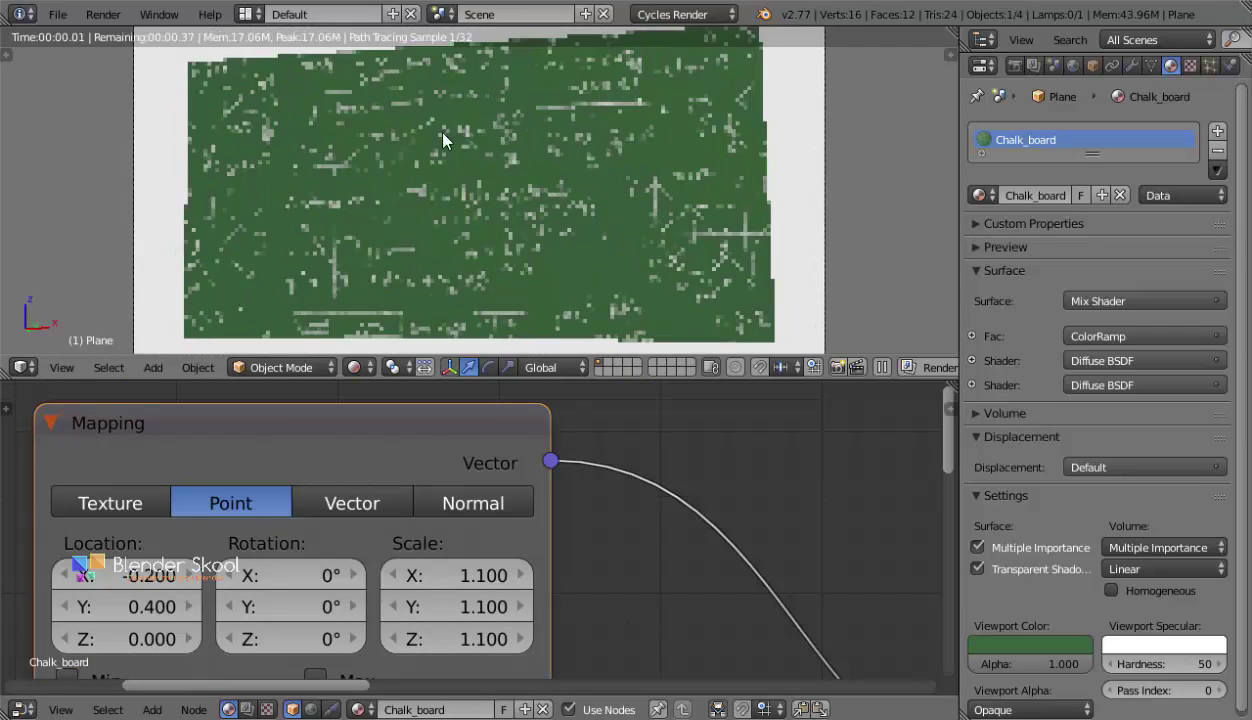
scroll(463, 279, "up", 2)
scroll(463, 286, "down", 1)
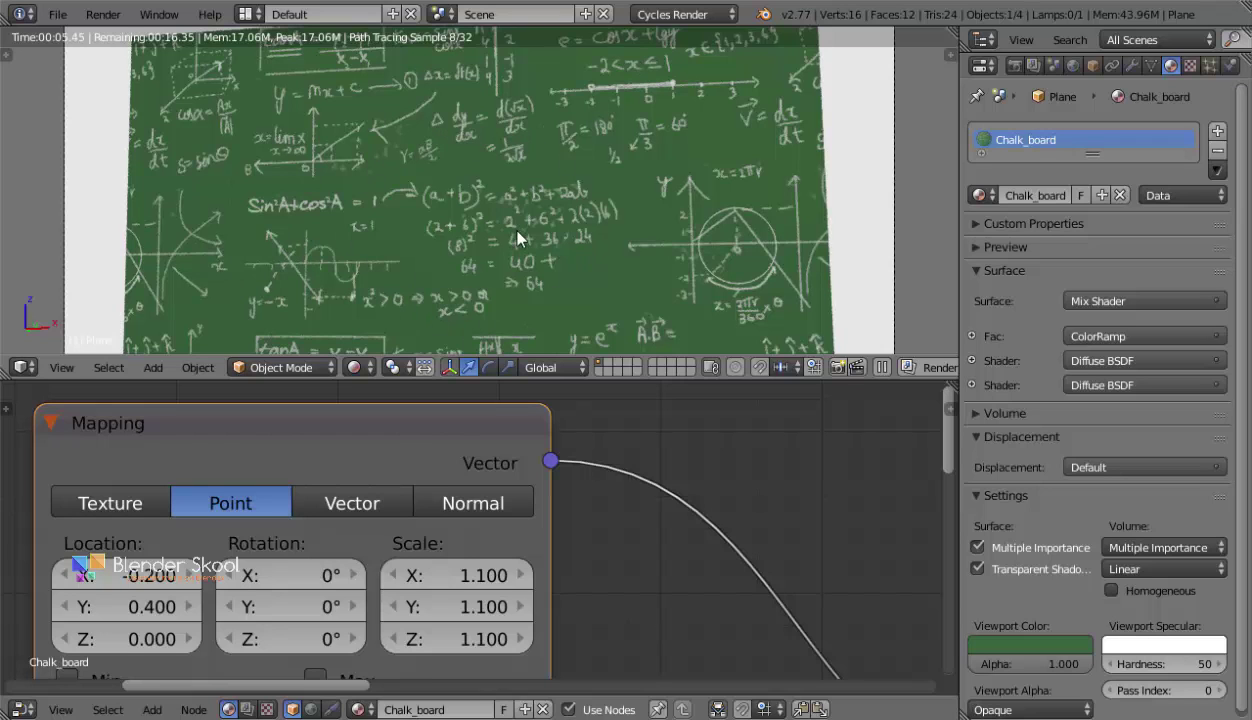
Examine the chalk writing in the rendered view and review the Mapping, Image Texture and ColorRamp nodes.
scroll(556, 258, "down", 1)
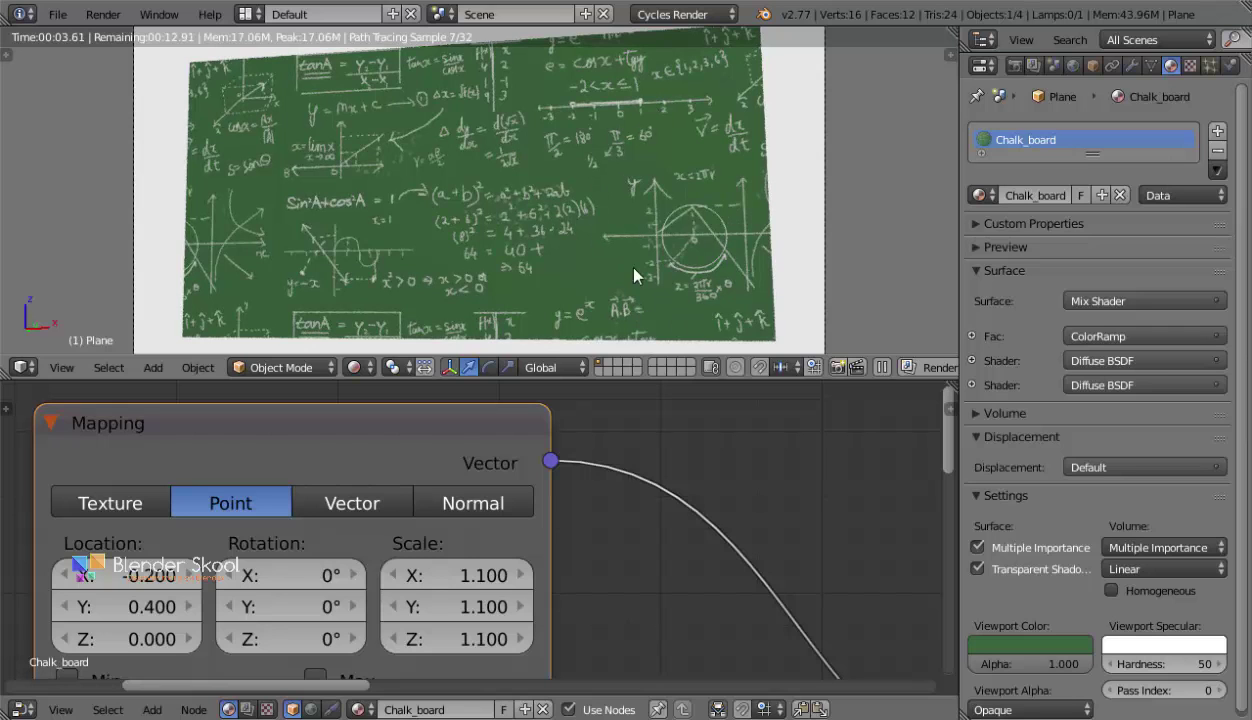
middle_click_drag(351, 603, 665, 528)
scroll(656, 528, "down", 4)
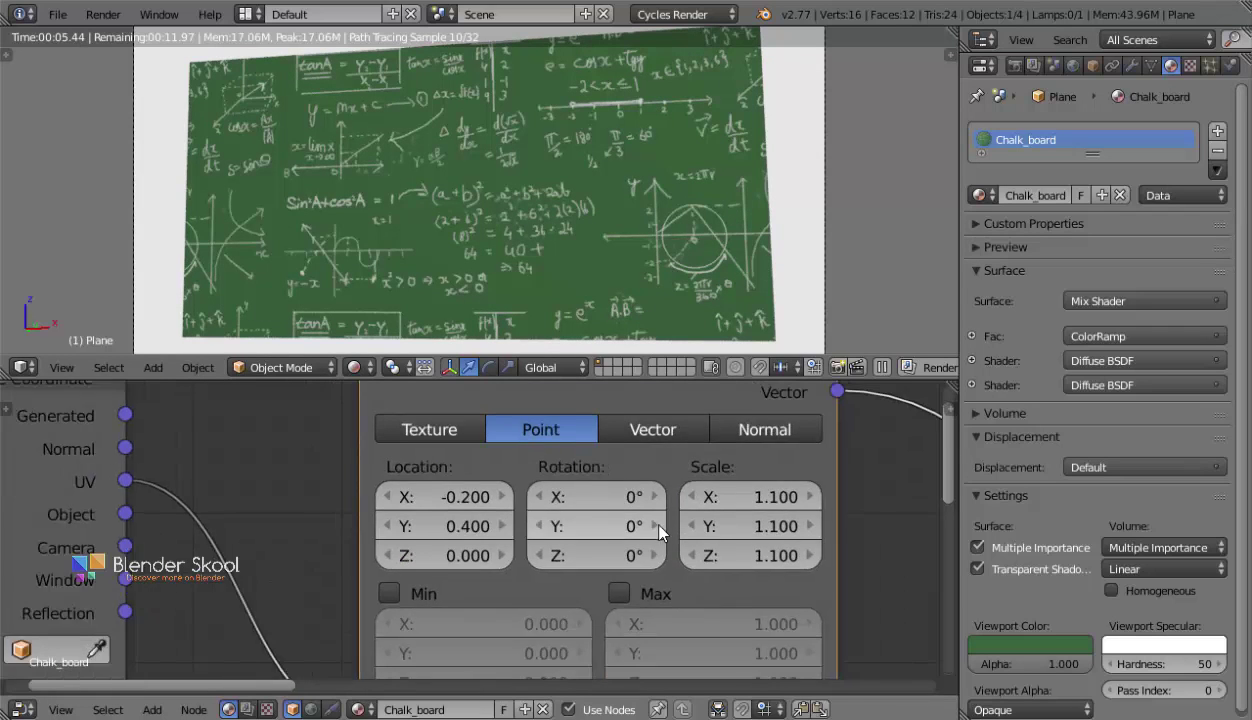
middle_click_drag(737, 497, 585, 519)
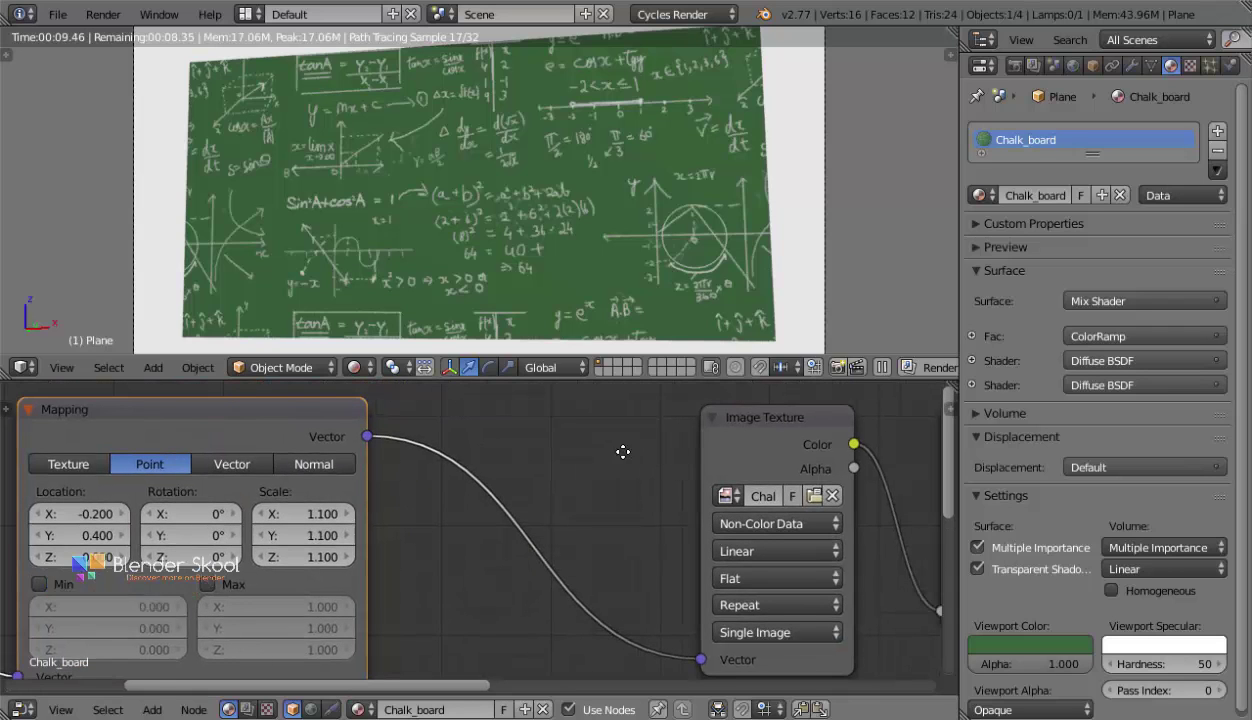
middle_click_drag(622, 452, 401, 482)
scroll(322, 246, "up", 2)
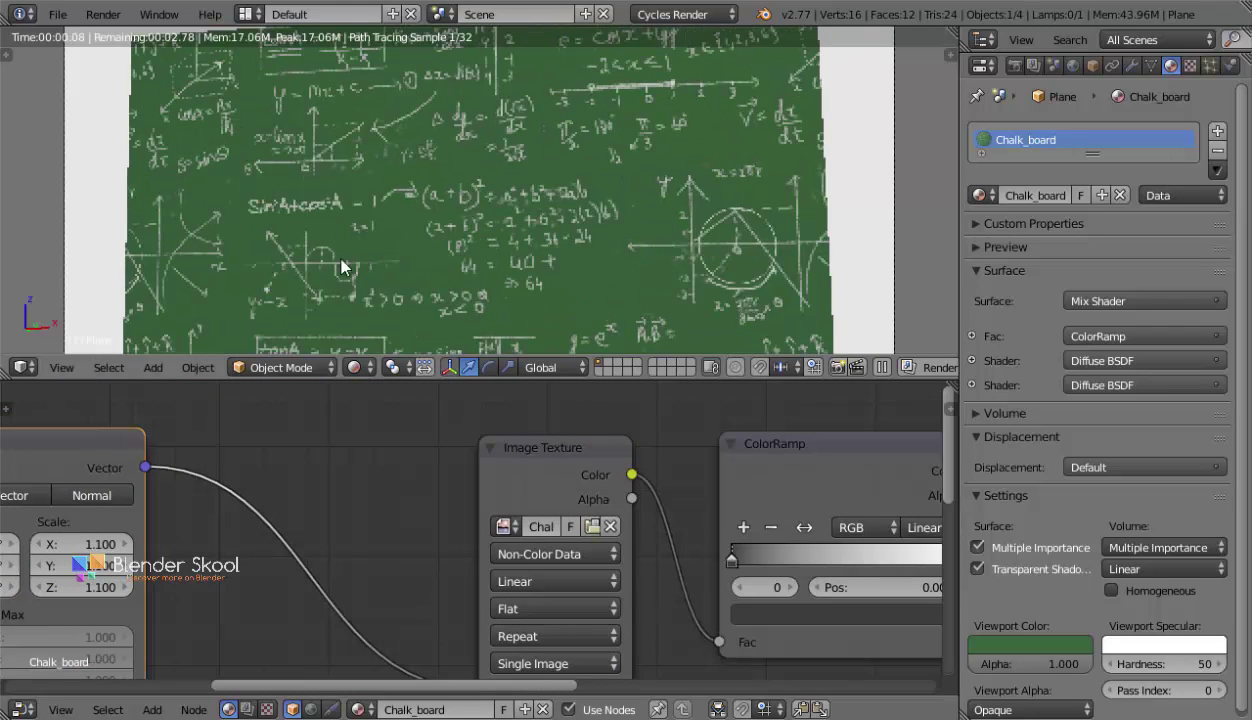
scroll(304, 261, "up", 1)
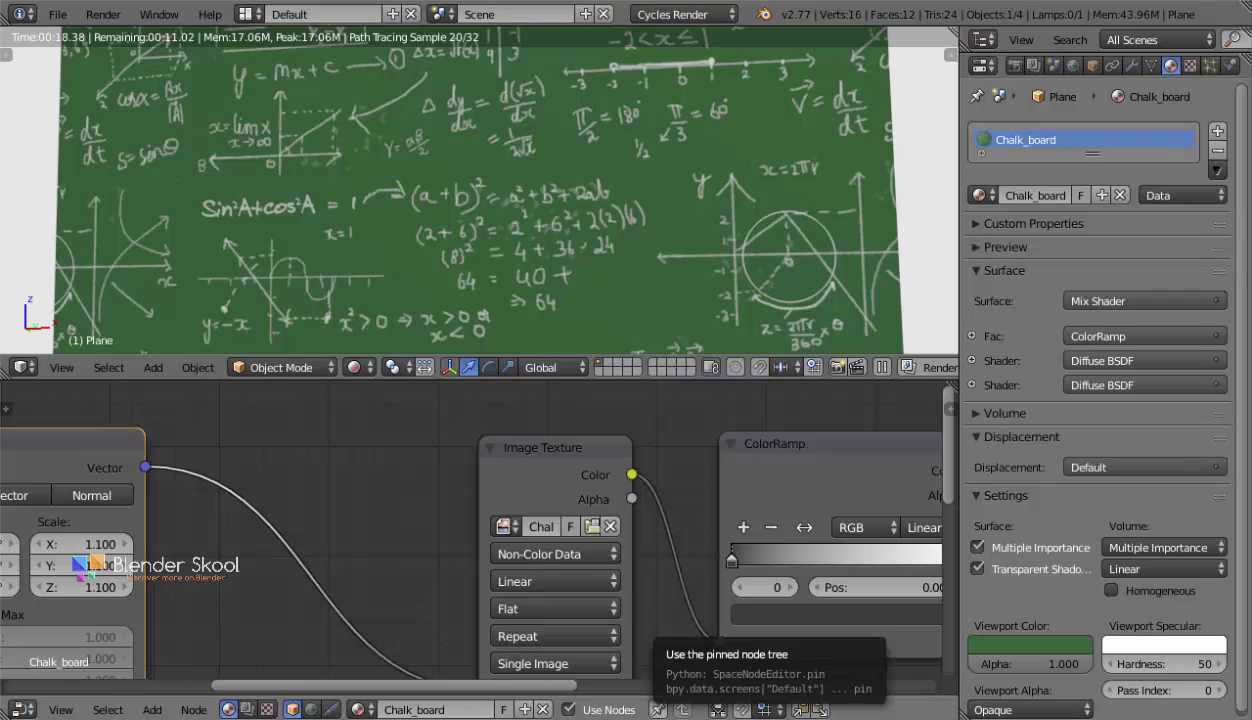
Switch to the Photos app, examine the chalk writing and chalk dust images, and return to Blender.
mouse_move(838, 716)
left_click(891, 641)
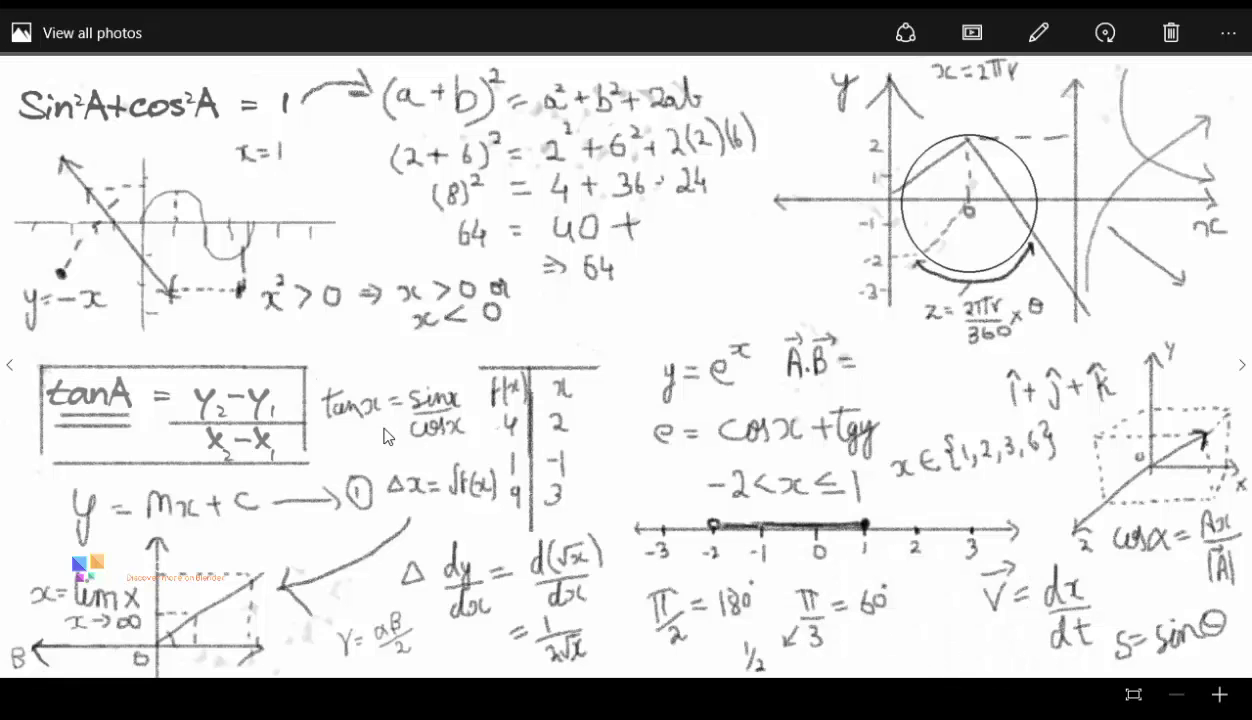
key("Left")
key("Right")
key("Right")
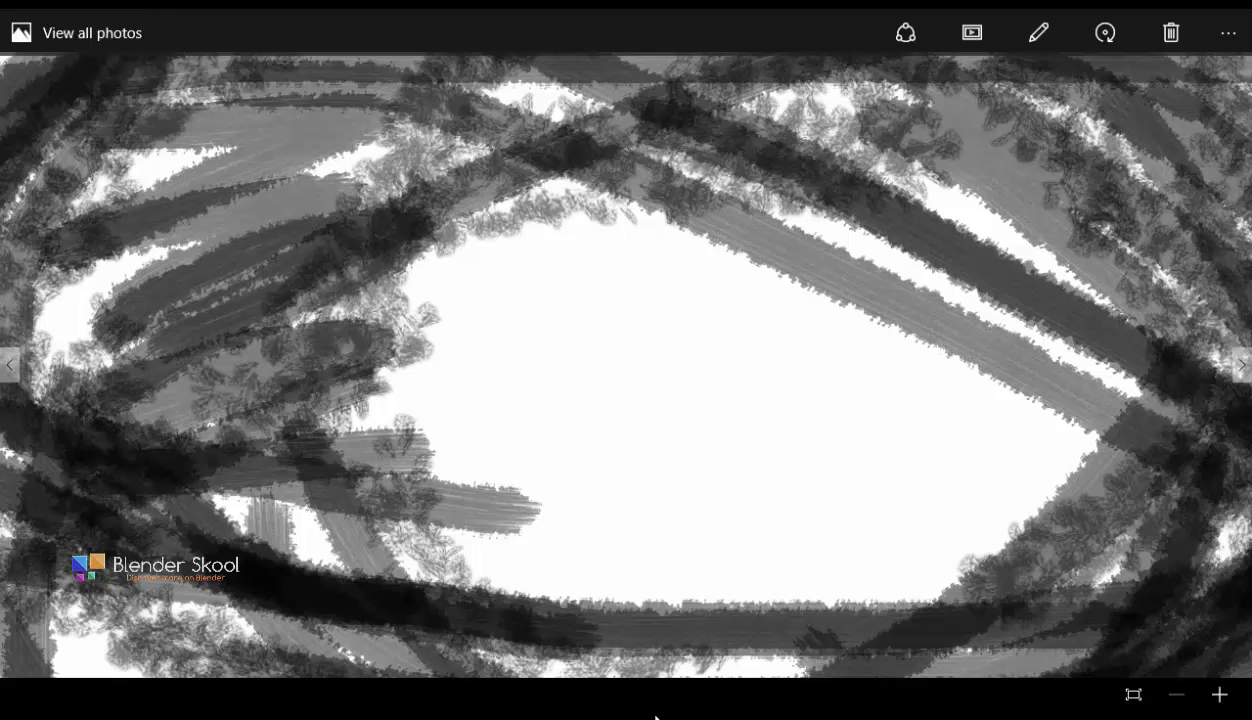
mouse_move(660, 710)
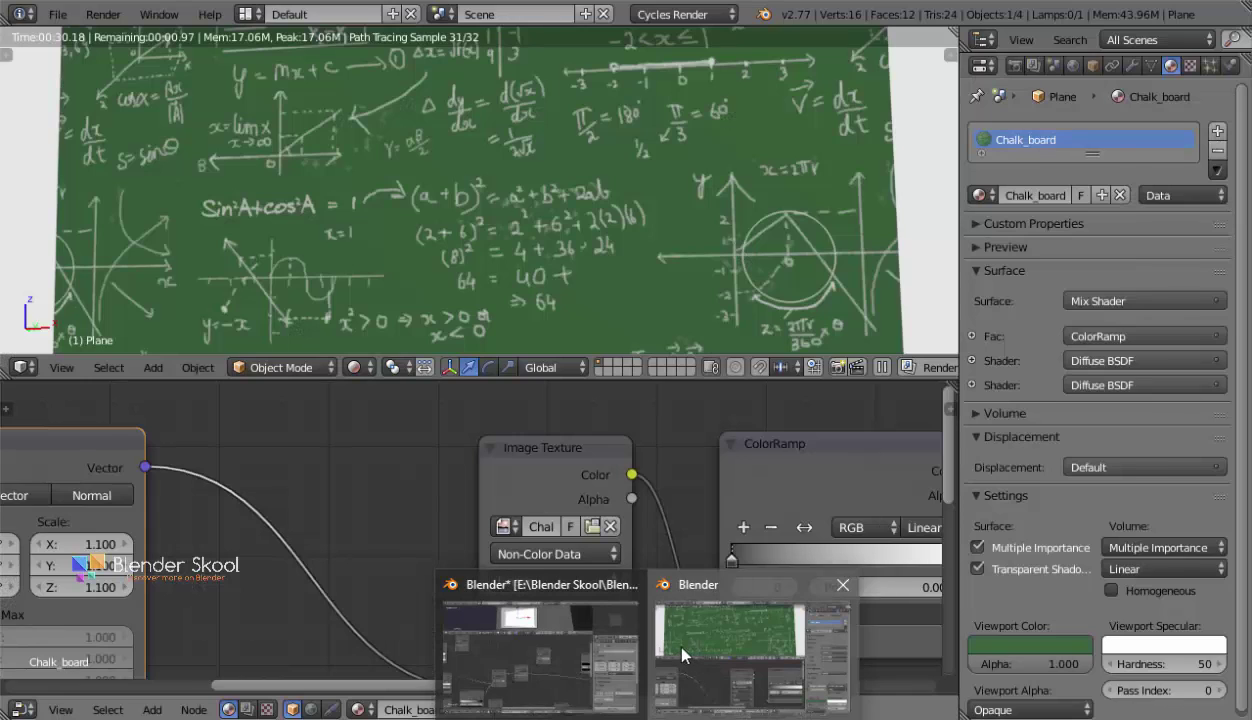
left_click(667, 634)
Leave the rendered view, duplicate the chalk Image Texture node and place the copy straight above the original.
middle_click_drag(570, 601, 431, 622)
scroll(431, 622, "down", 3)
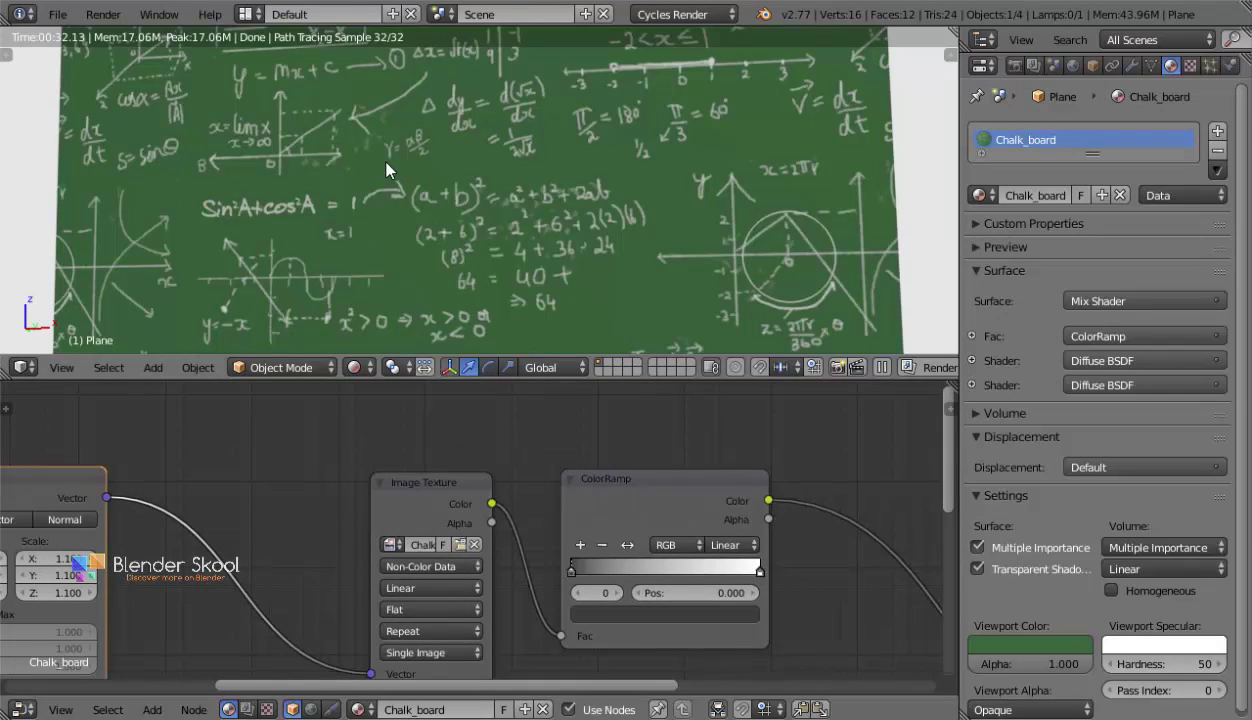
key("shift+z")
middle_click_drag(391, 535, 592, 516)
scroll(527, 572, "down", 4)
left_click(616, 478)
middle_click_drag(631, 466, 627, 570)
key("shift+d")
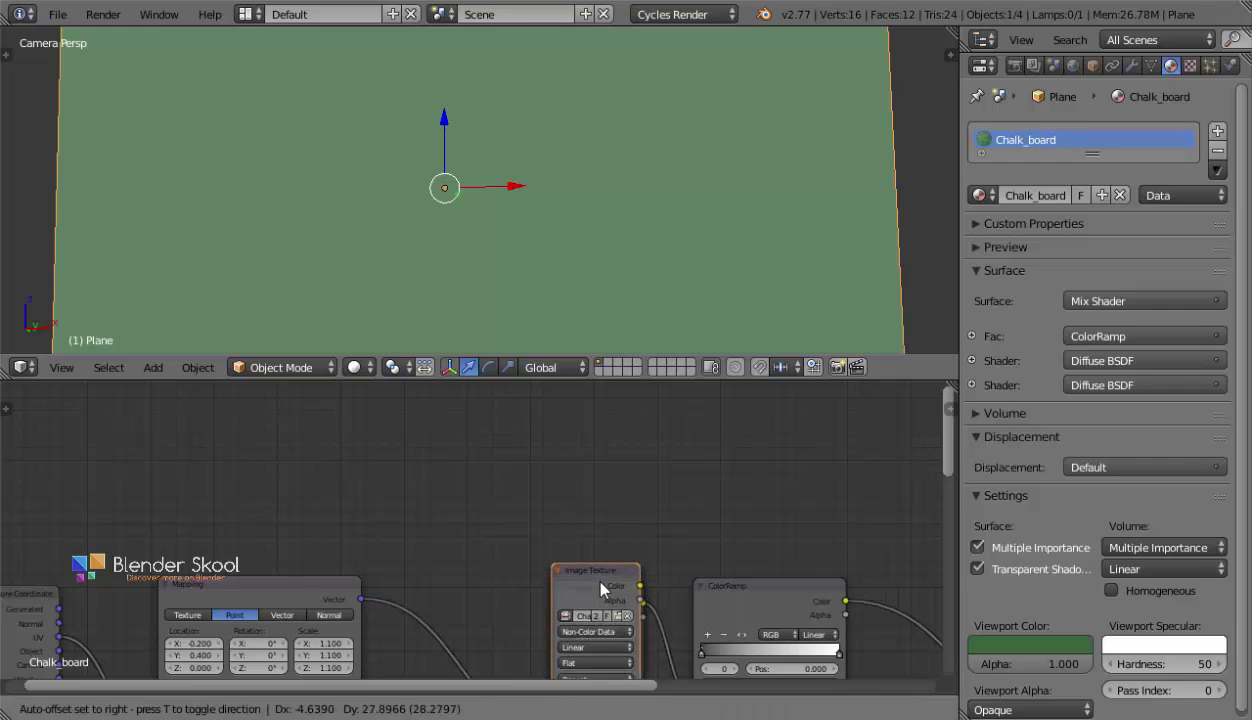
key("y")
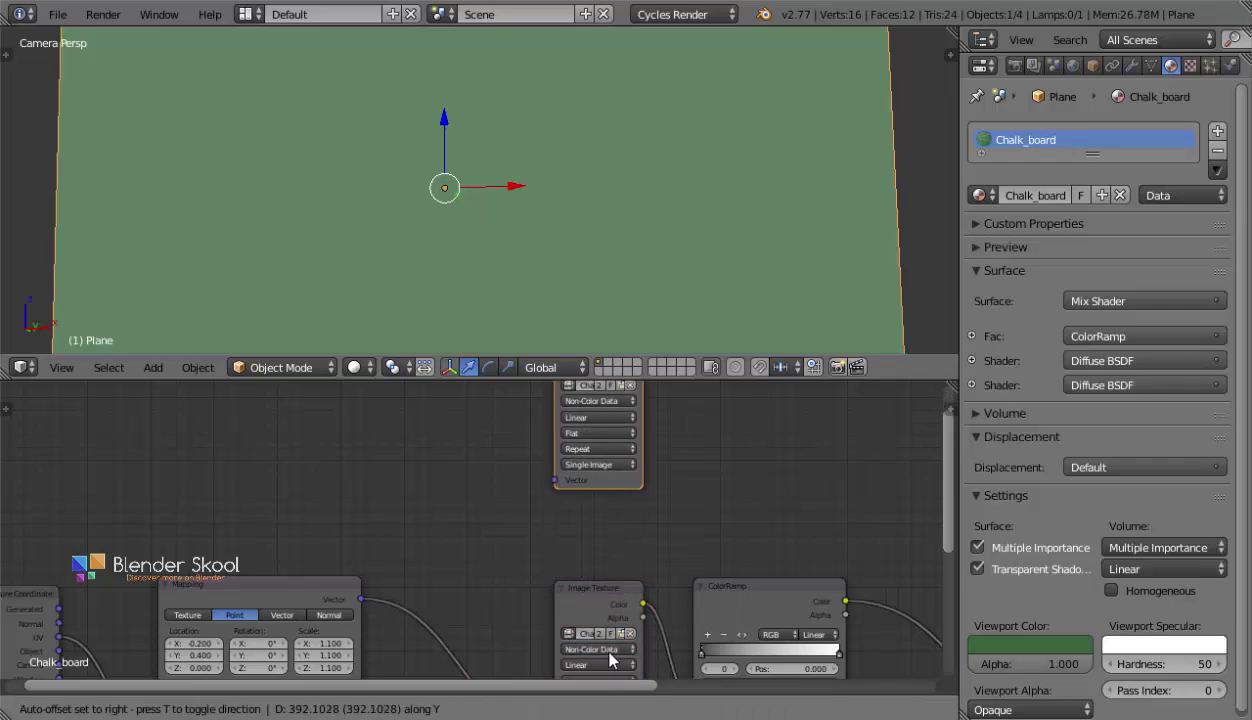
left_click(608, 409)
Load Chalk_dust.png into the duplicated Image Texture node, browsing the image folder as thumbnails.
middle_click_drag(543, 530, 528, 622)
scroll(600, 567, "up", 4)
left_click(654, 504)
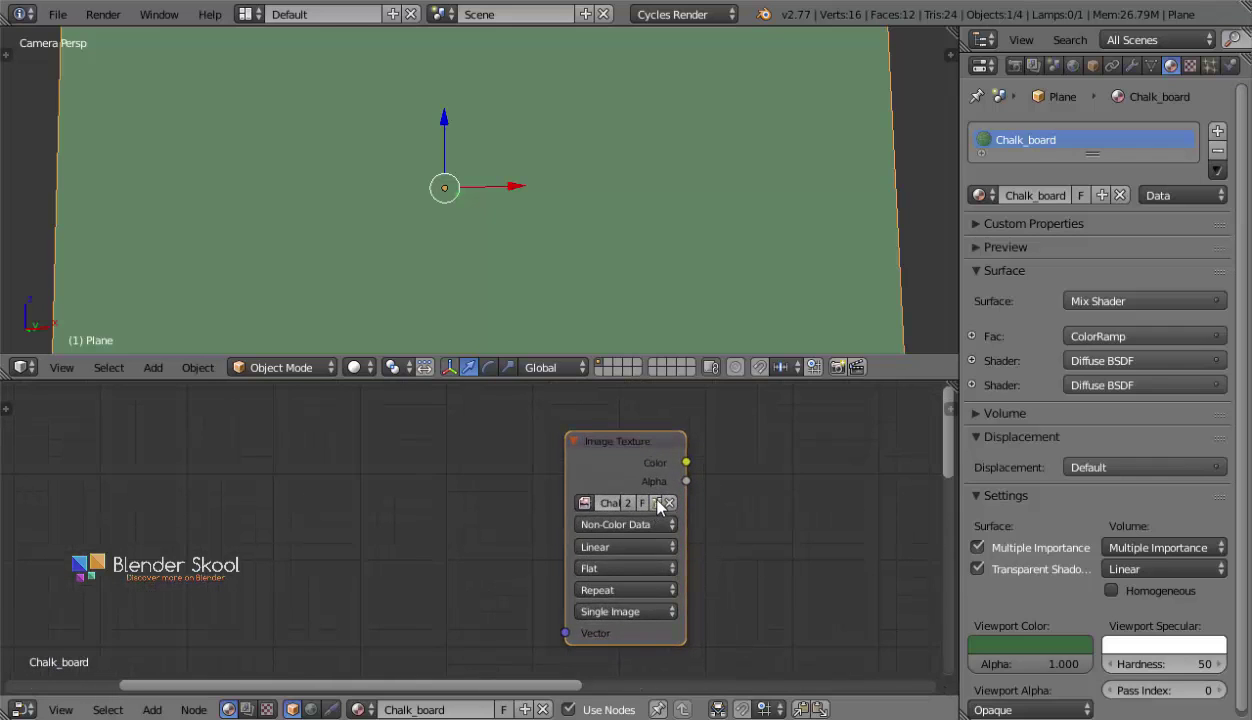
left_click(343, 172)
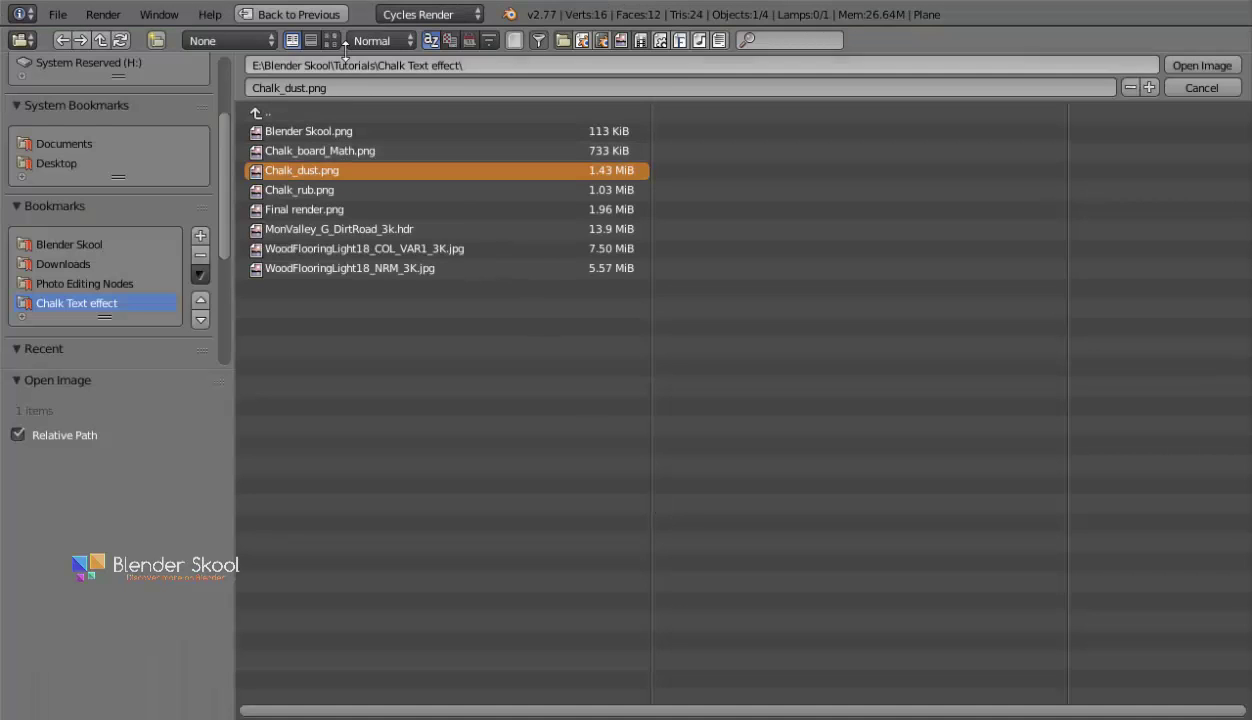
left_click(331, 40)
left_click(1190, 64)
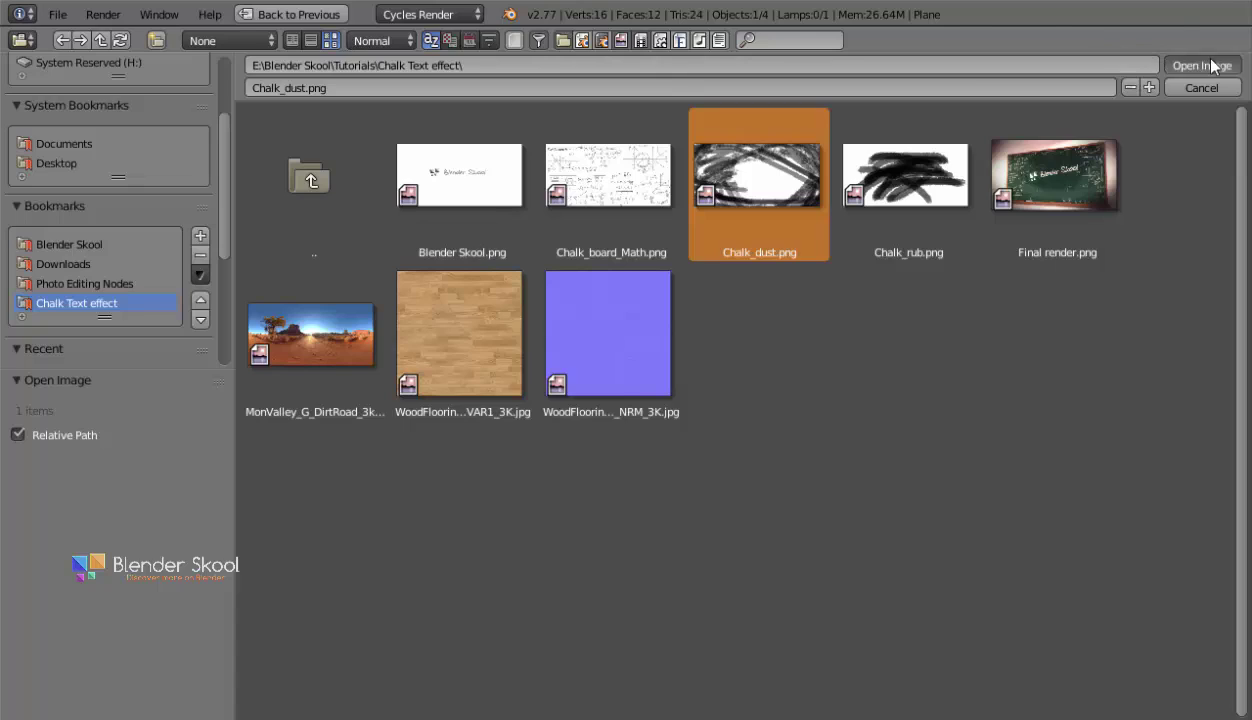
Add a MixRGB node on the link between the ColorRamp and the Mix Shader's factor.
middle_click_drag(679, 472, 398, 382)
scroll(454, 410, "down", 2)
middle_click_drag(484, 486, 455, 484)
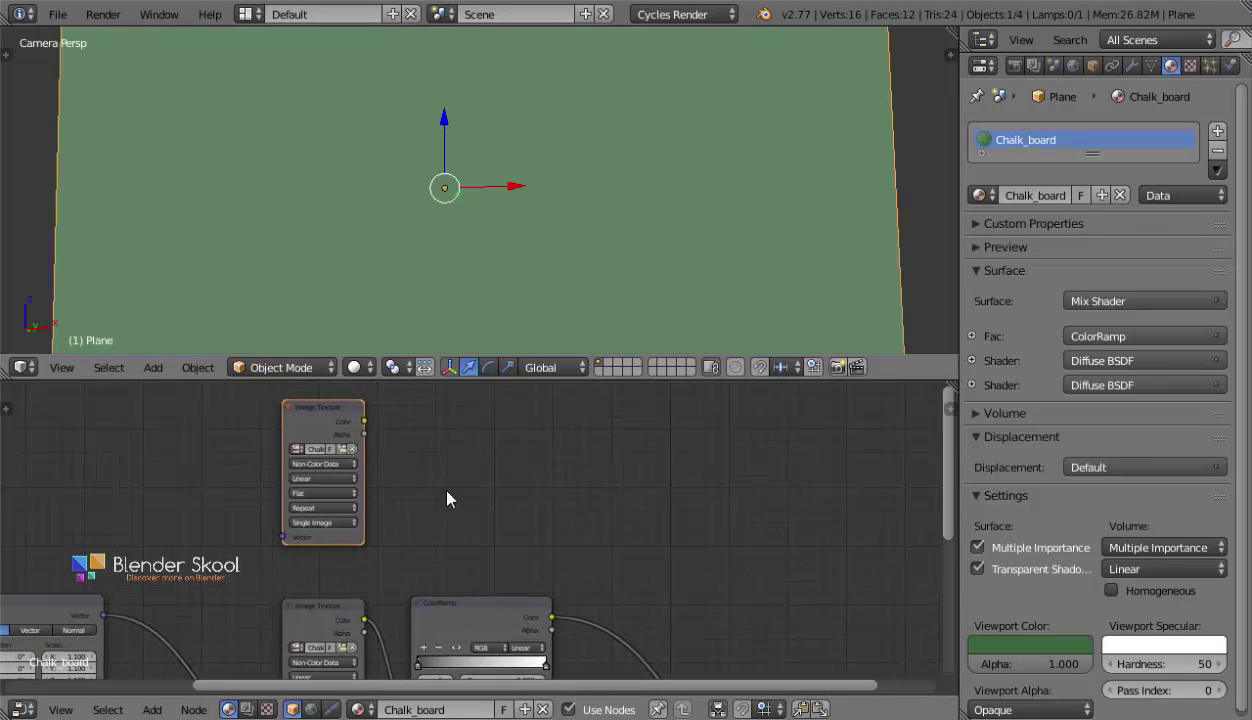
left_click(311, 630)
middle_click_drag(330, 579, 358, 584)
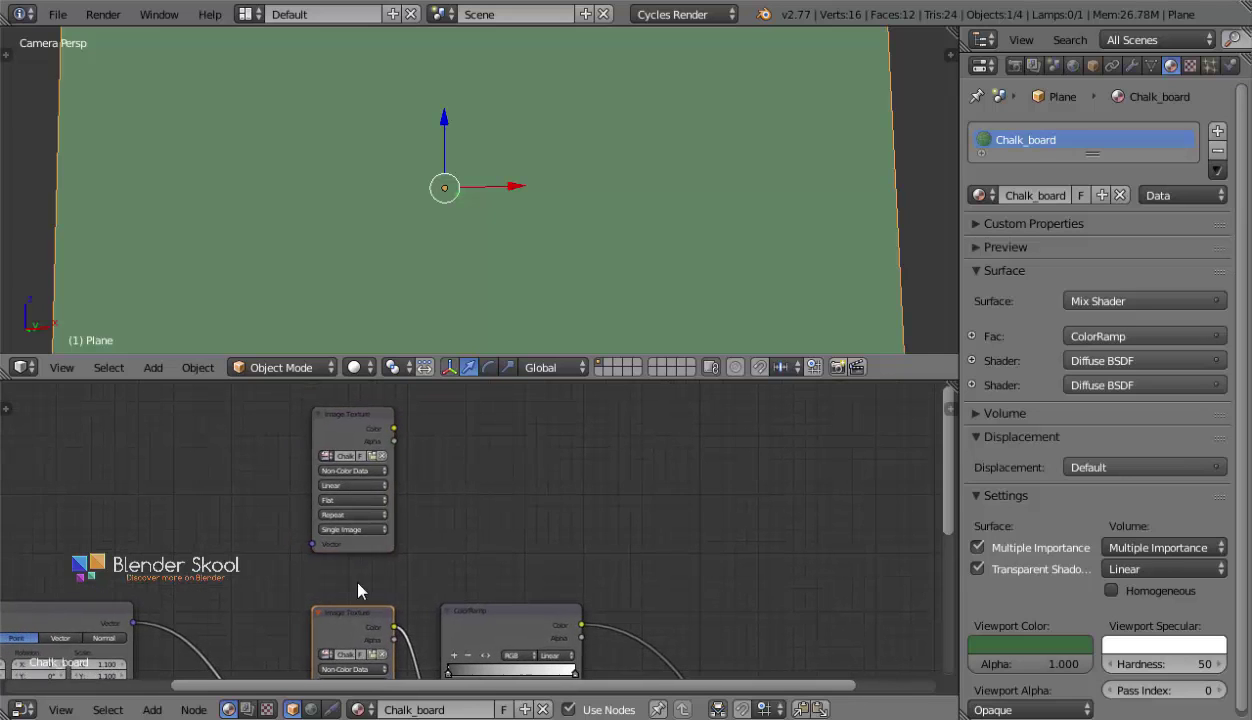
left_click(359, 428)
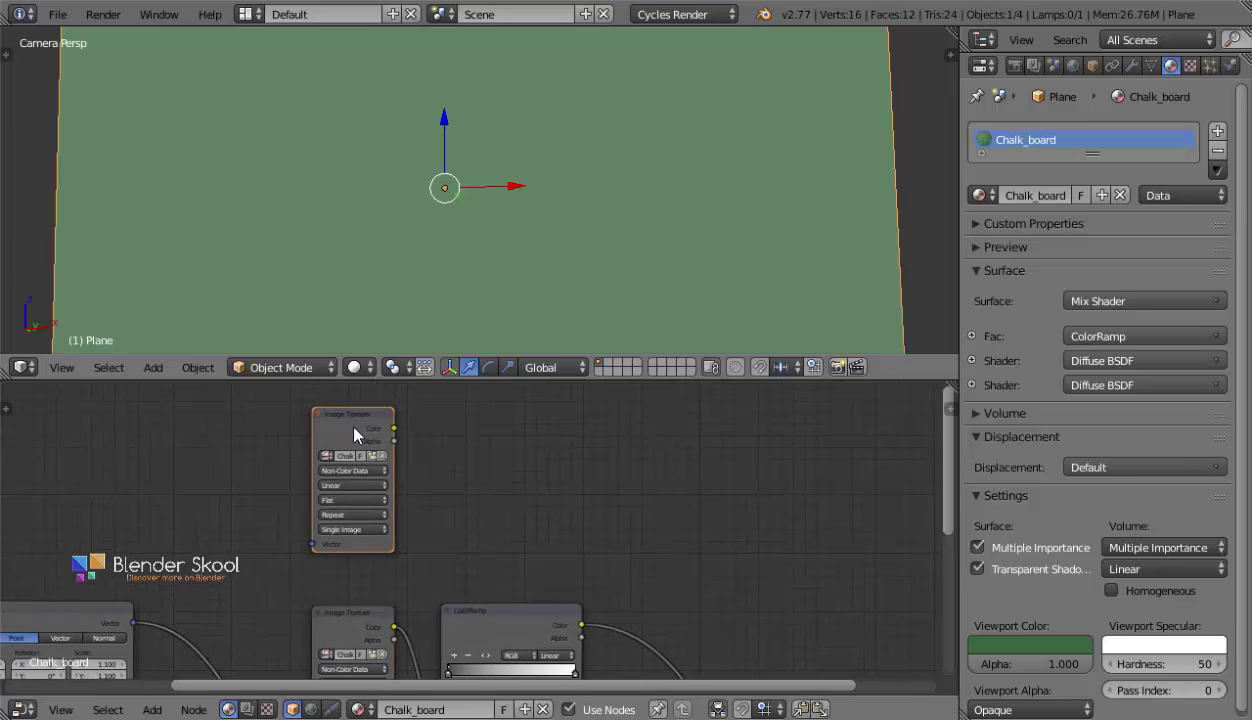
middle_click_drag(585, 562, 447, 497)
scroll(492, 523, "up", 2)
key("shift+a")
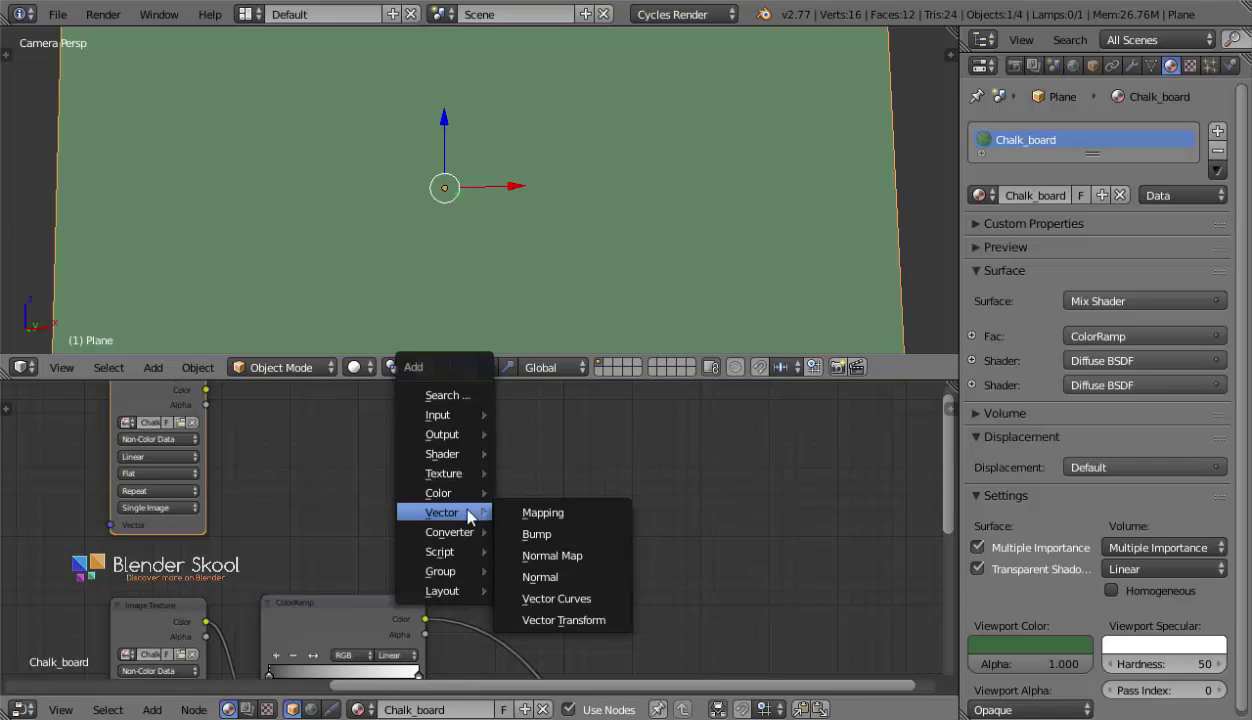
mouse_move(443, 491)
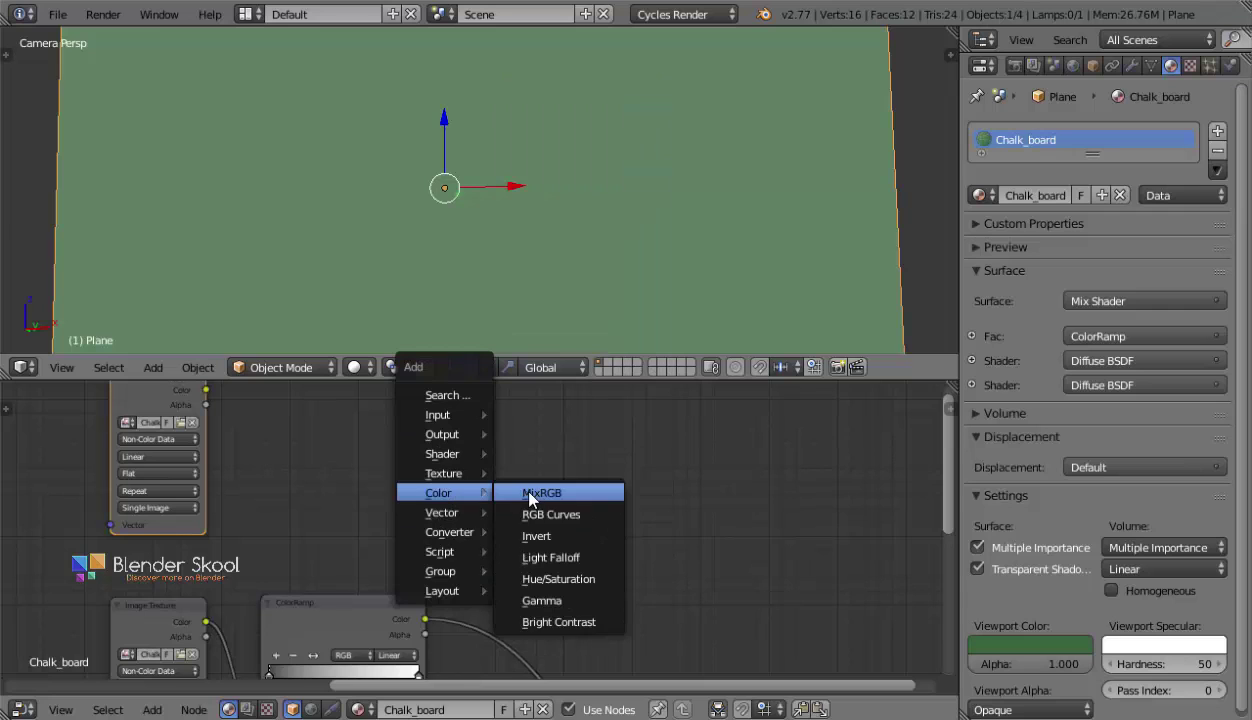
left_click(527, 494)
left_click(483, 572)
Route the ColorRamp into the MixRGB node's Color2 and the chalk dust image into Color1, with blend type Multiply.
left_click_drag(494, 563, 522, 434)
left_click_drag(205, 390, 494, 557)
left_click(537, 509)
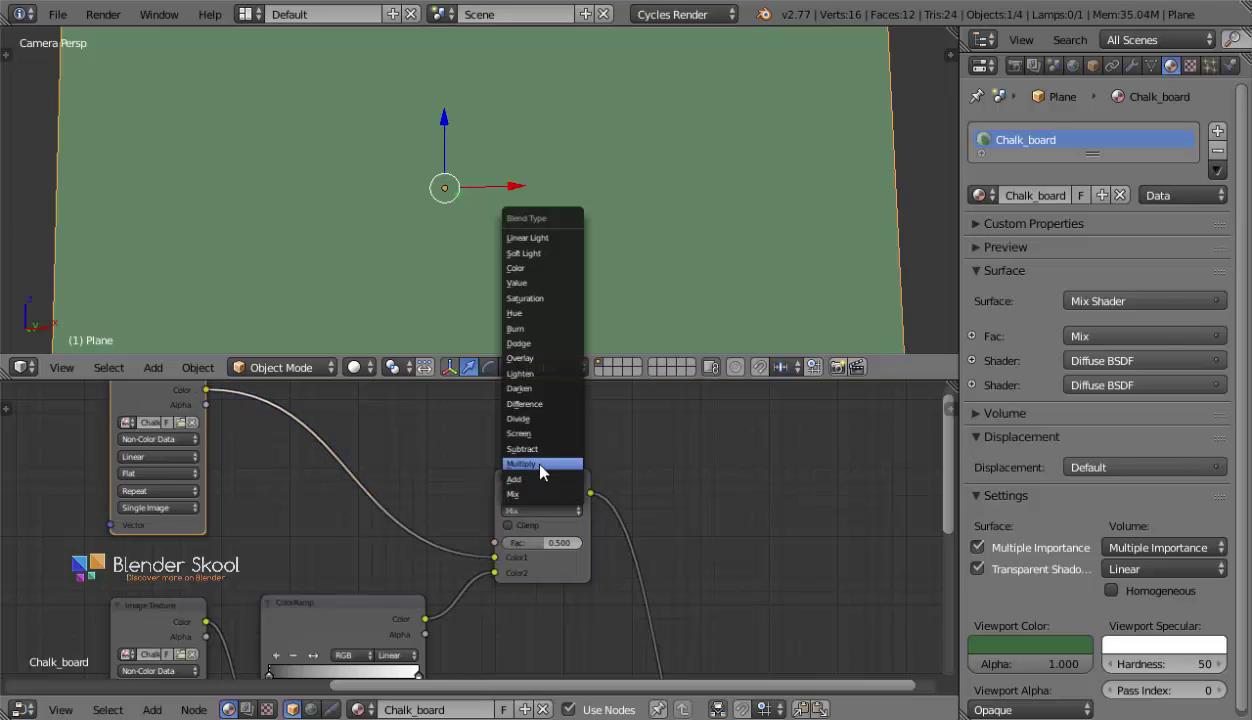
left_click(527, 463)
Show the board in the rendered view and set the Multiply node's factor to 1.000.
left_click(362, 368)
left_click(393, 237)
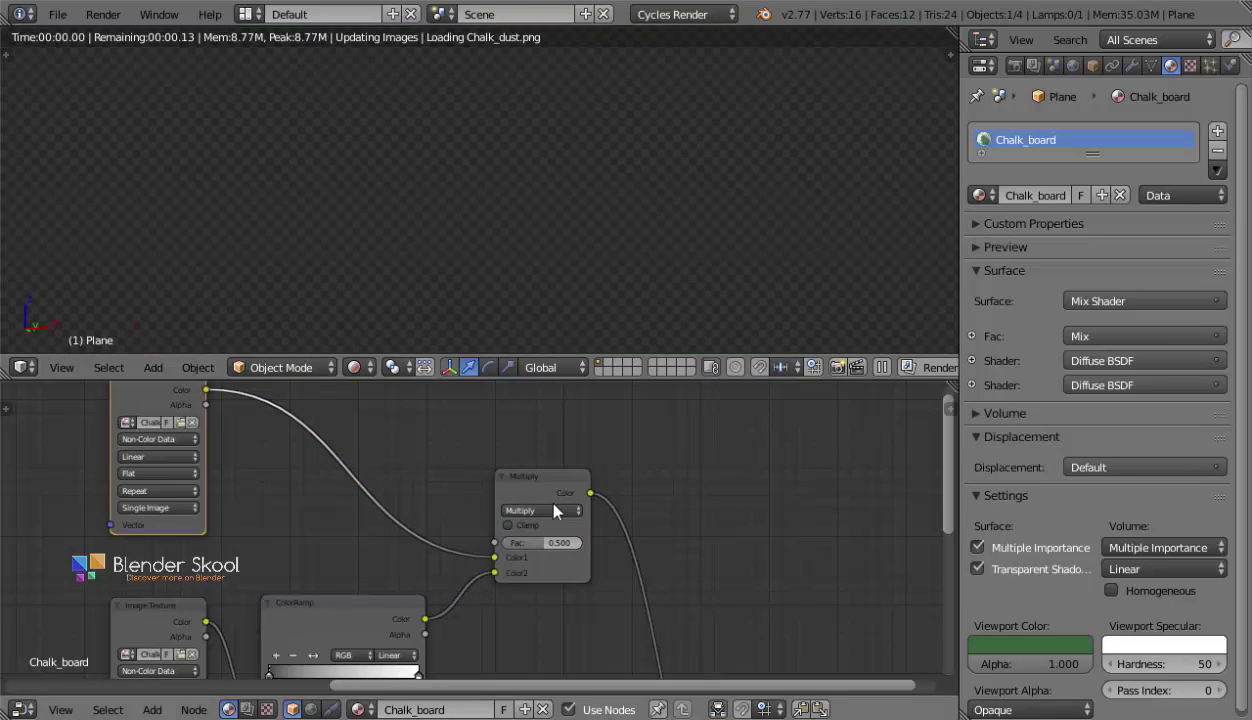
left_click_drag(517, 542, 572, 543)
middle_click_drag(718, 660, 611, 581)
scroll(510, 234, "down", 2)
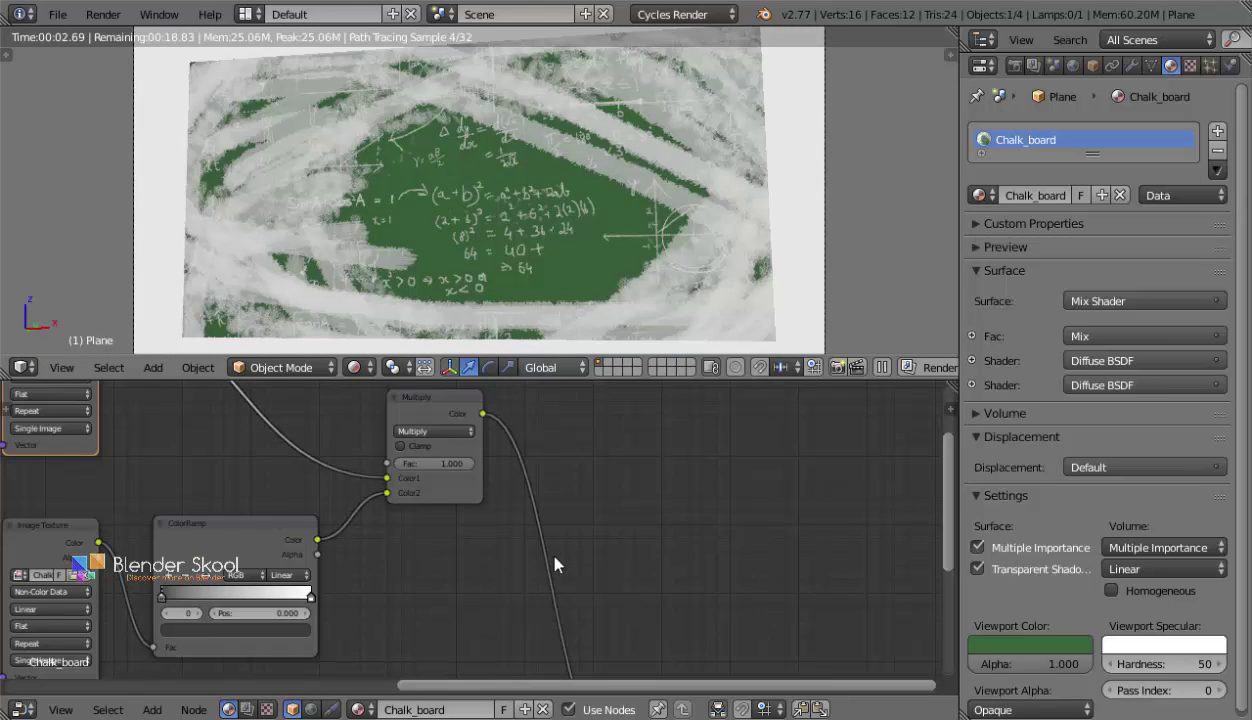
Leave the rendered view and insert a ColorRamp node between the chalk dust Image Texture and the Multiply node.
middle_click_drag(538, 545, 303, 249)
middle_click_drag(400, 440, 869, 511)
middle_click_drag(567, 567, 567, 492)
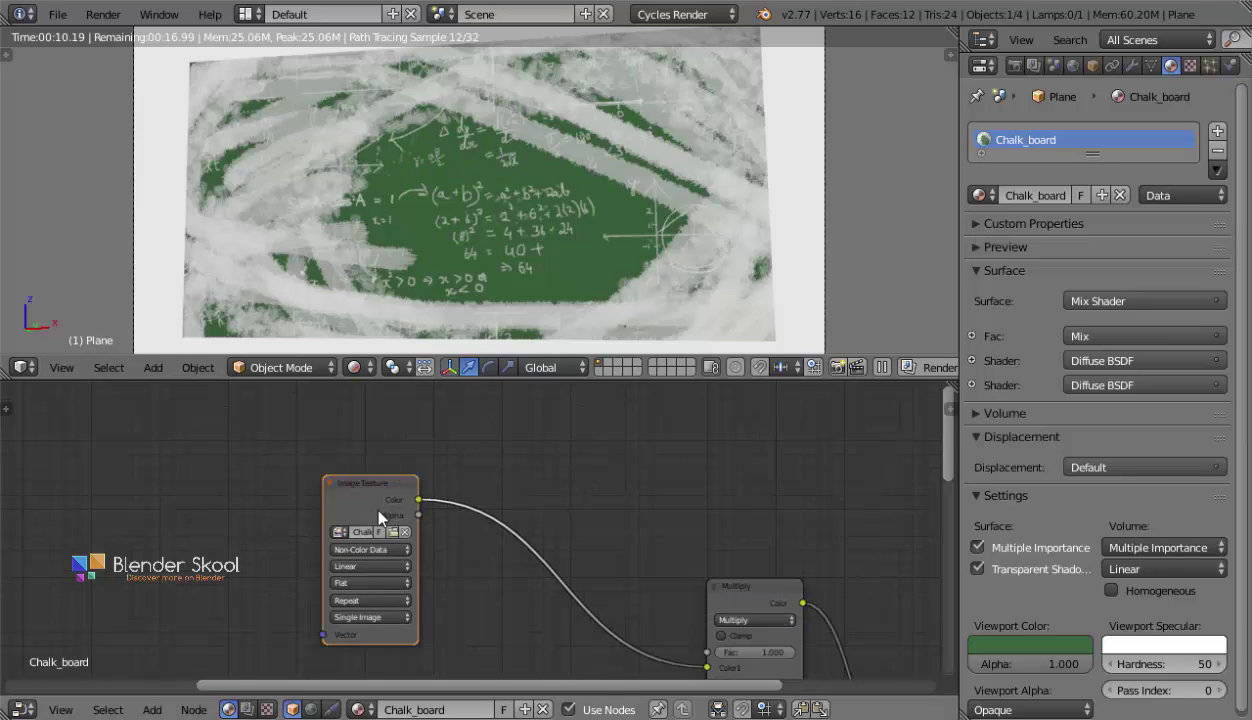
scroll(370, 499, "up", 2)
key("shift+z")
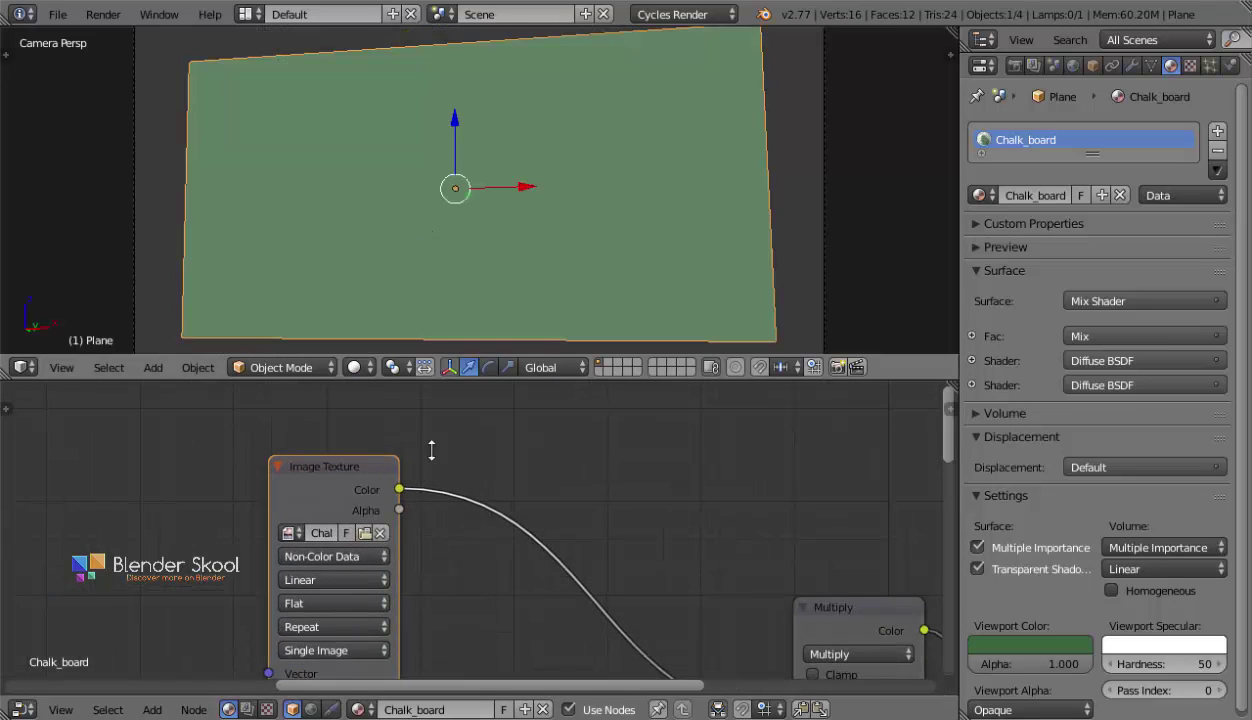
scroll(414, 531, "up", 1)
key("shift+a")
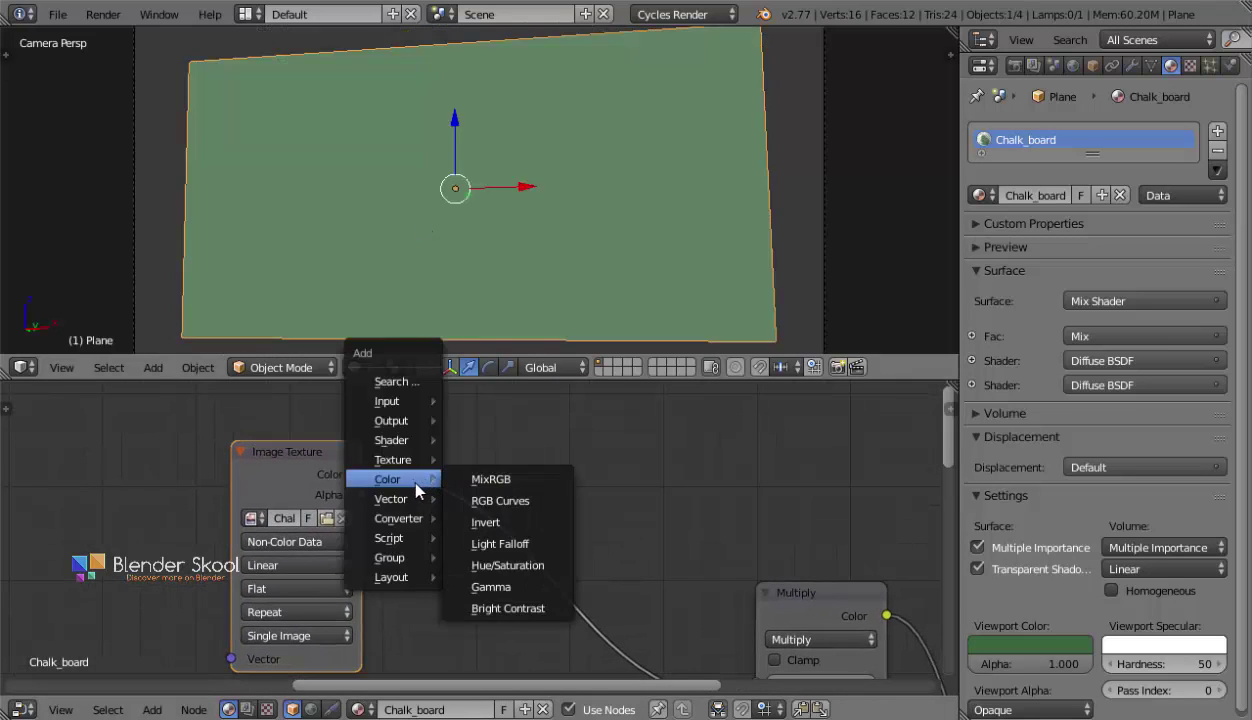
mouse_move(418, 522)
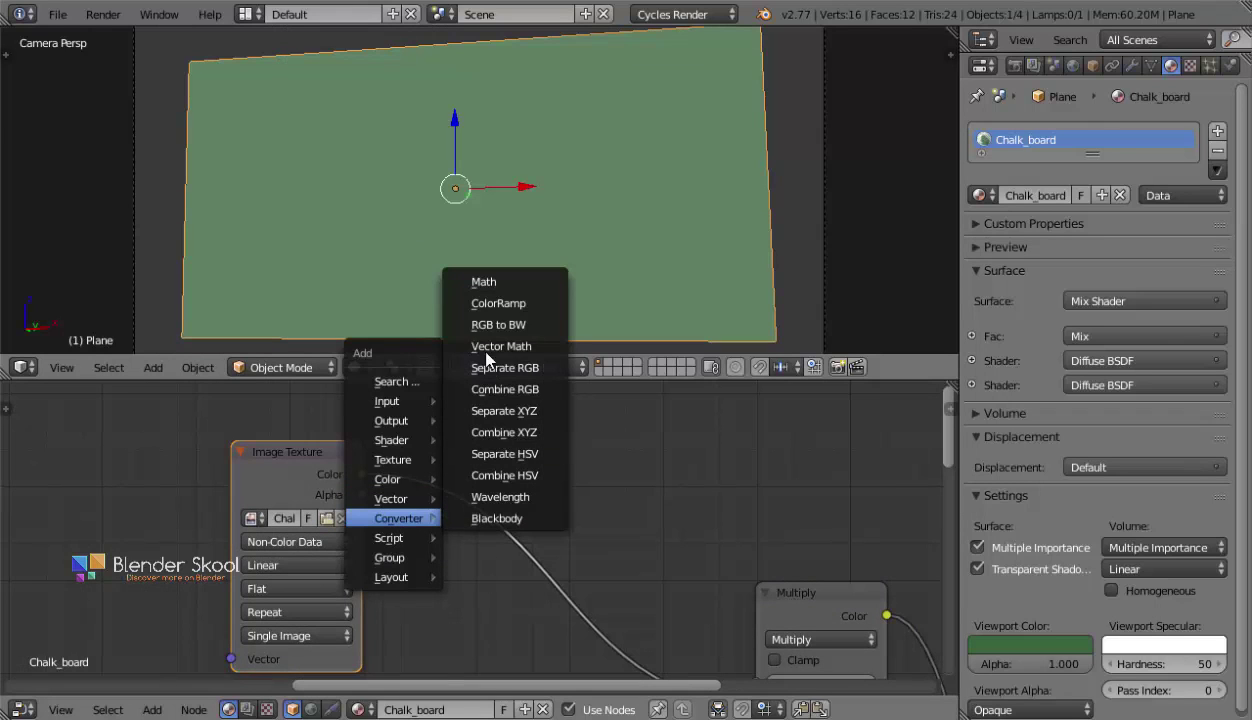
left_click(474, 297)
left_click(422, 462)
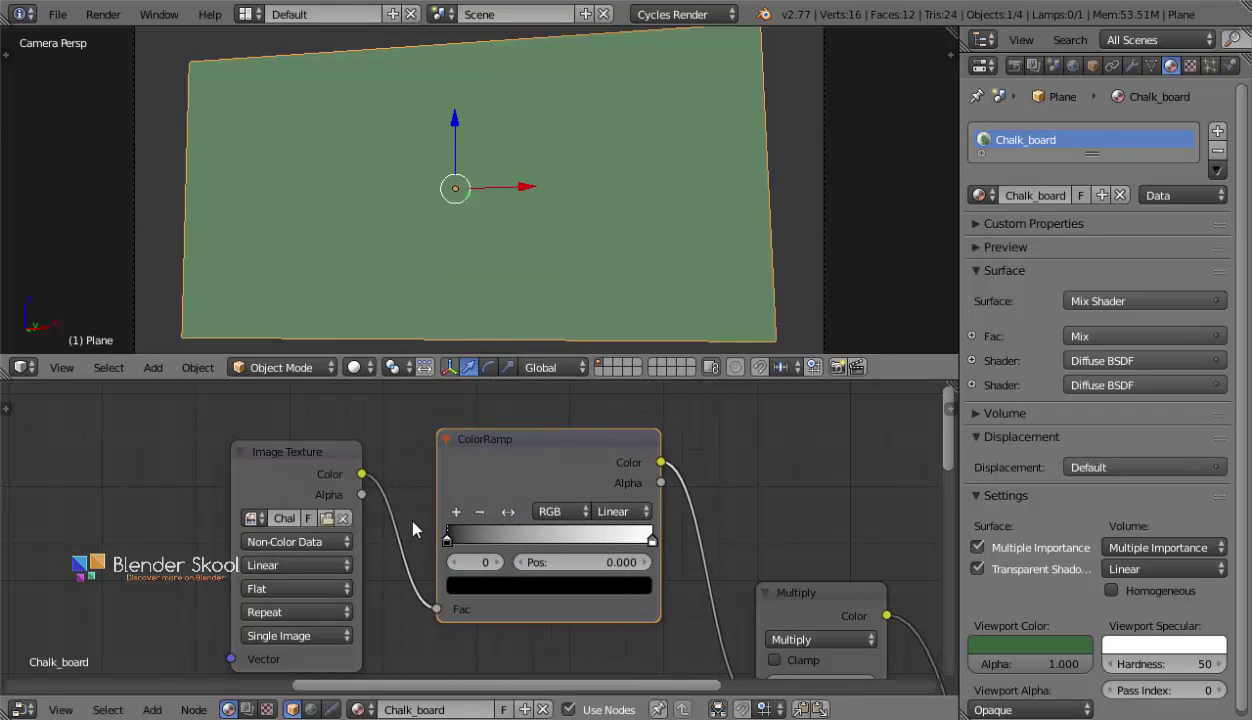
Set the black stop of the chalk dust ColorRamp to an HSV value of 0.990 and show the rendered view.
scroll(452, 540, "up", 5)
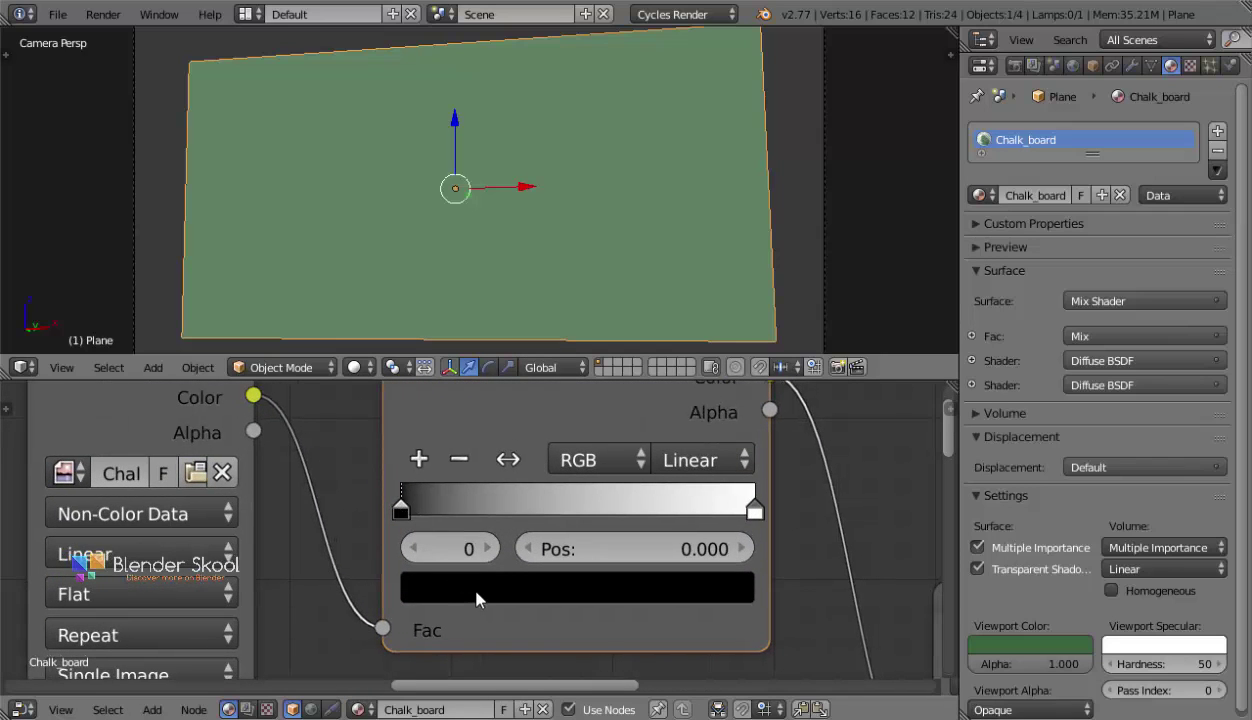
left_click(477, 598)
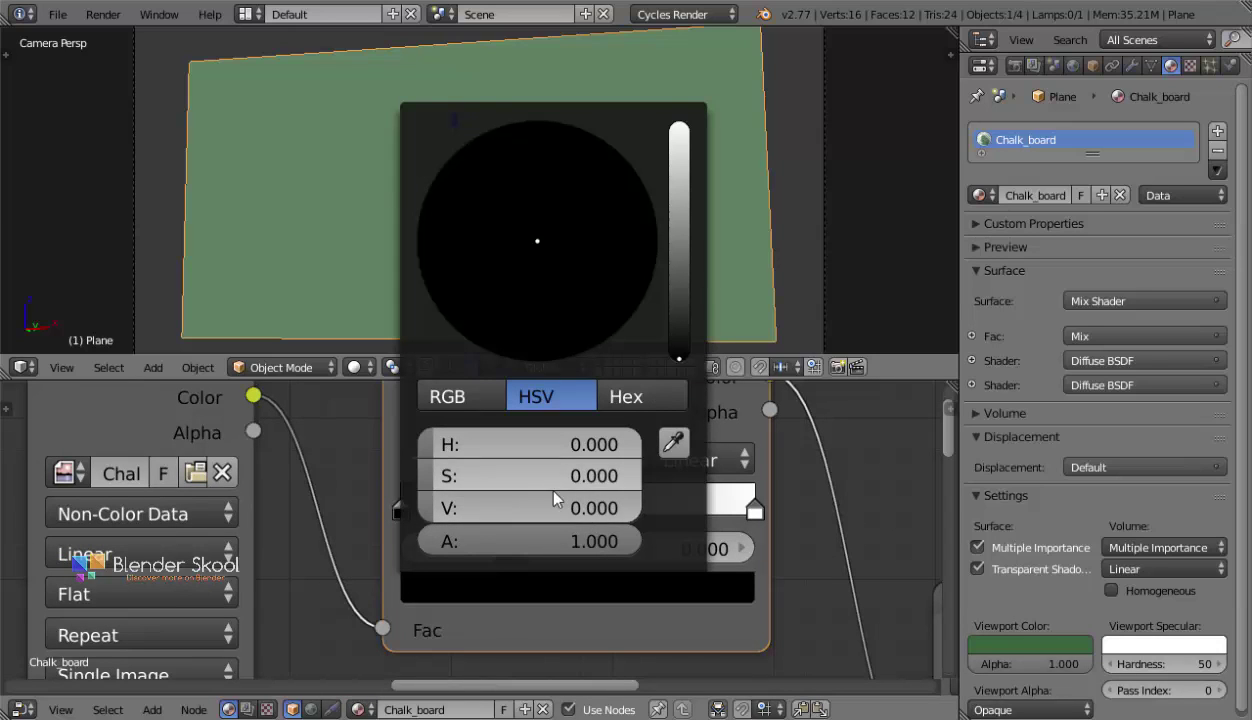
left_click_drag(436, 515, 635, 512)
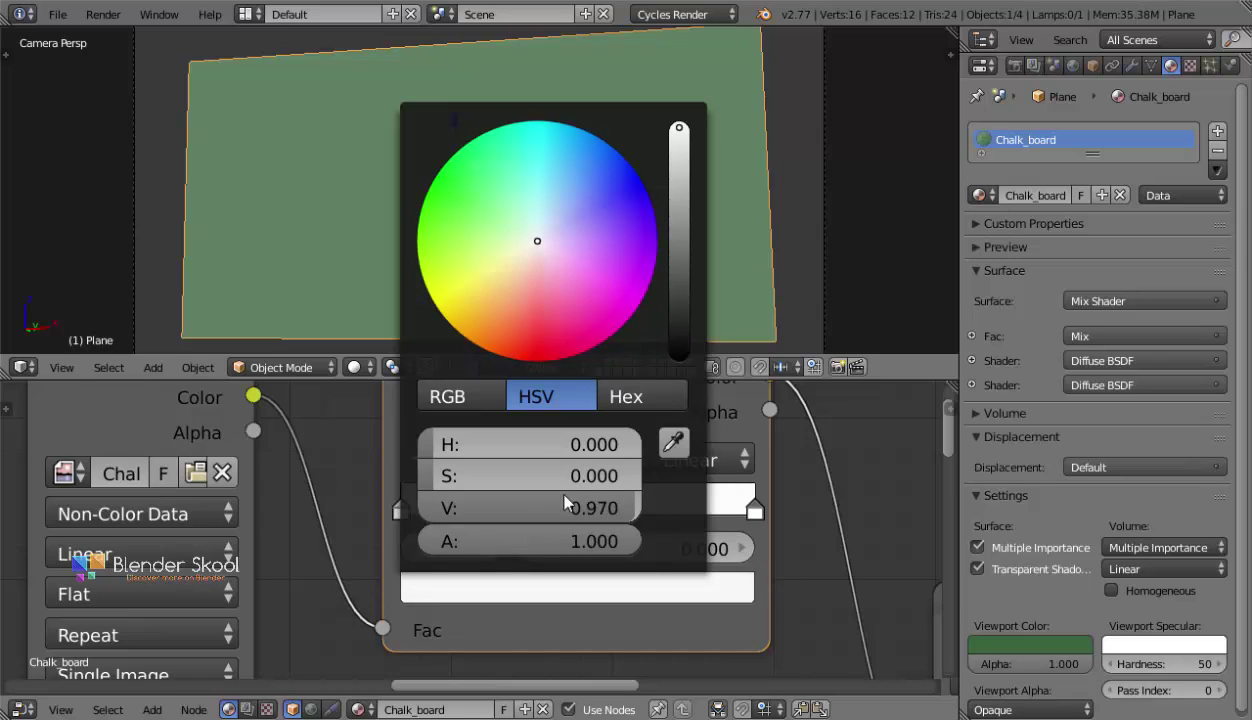
left_click(466, 394)
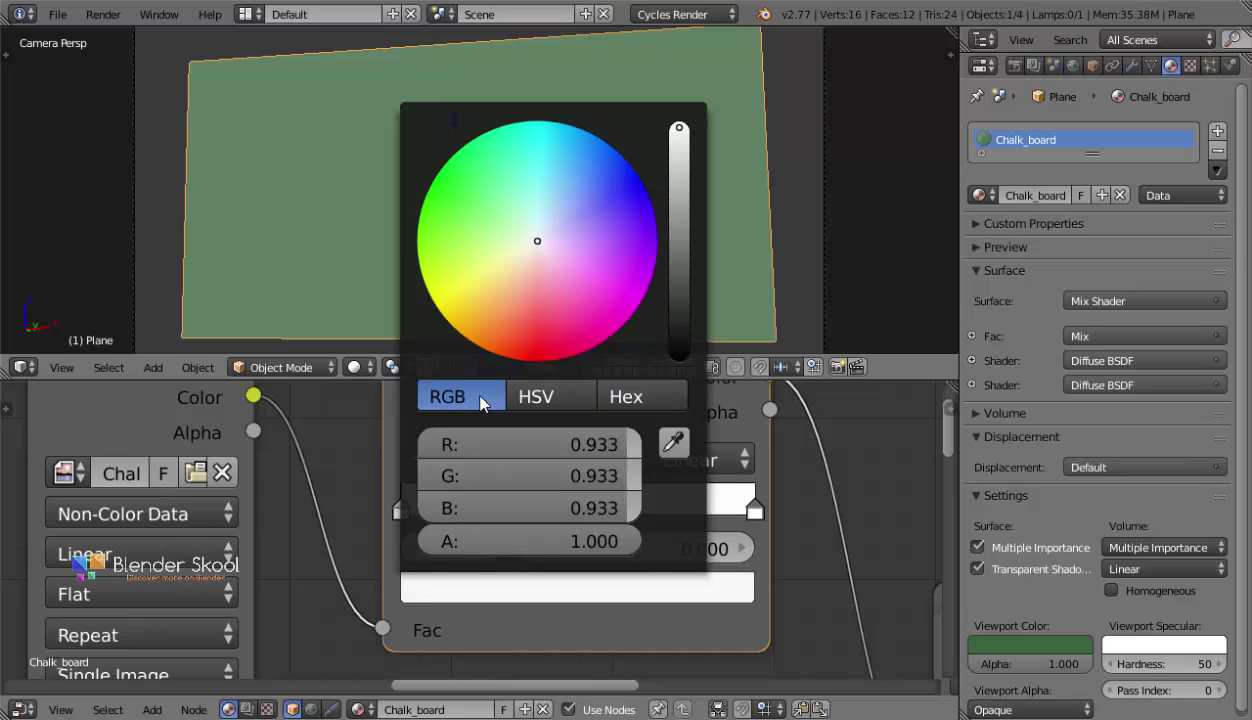
left_click(545, 396)
left_click(578, 512)
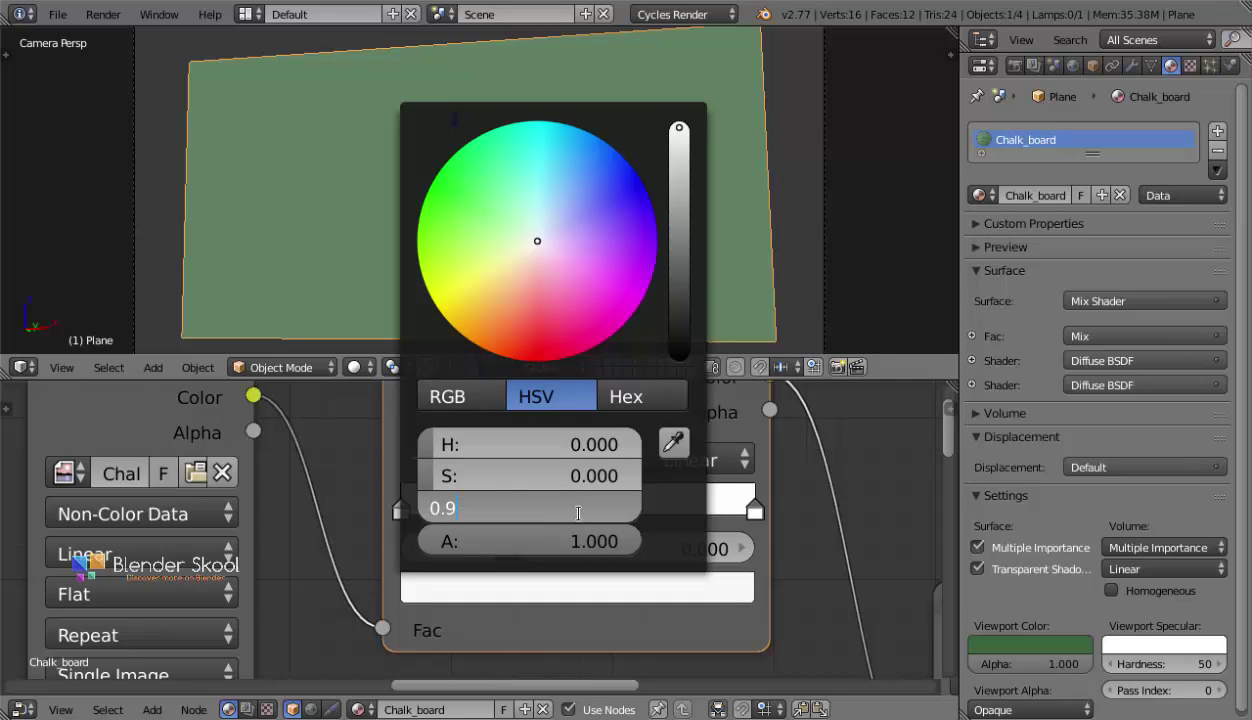
key("Return")
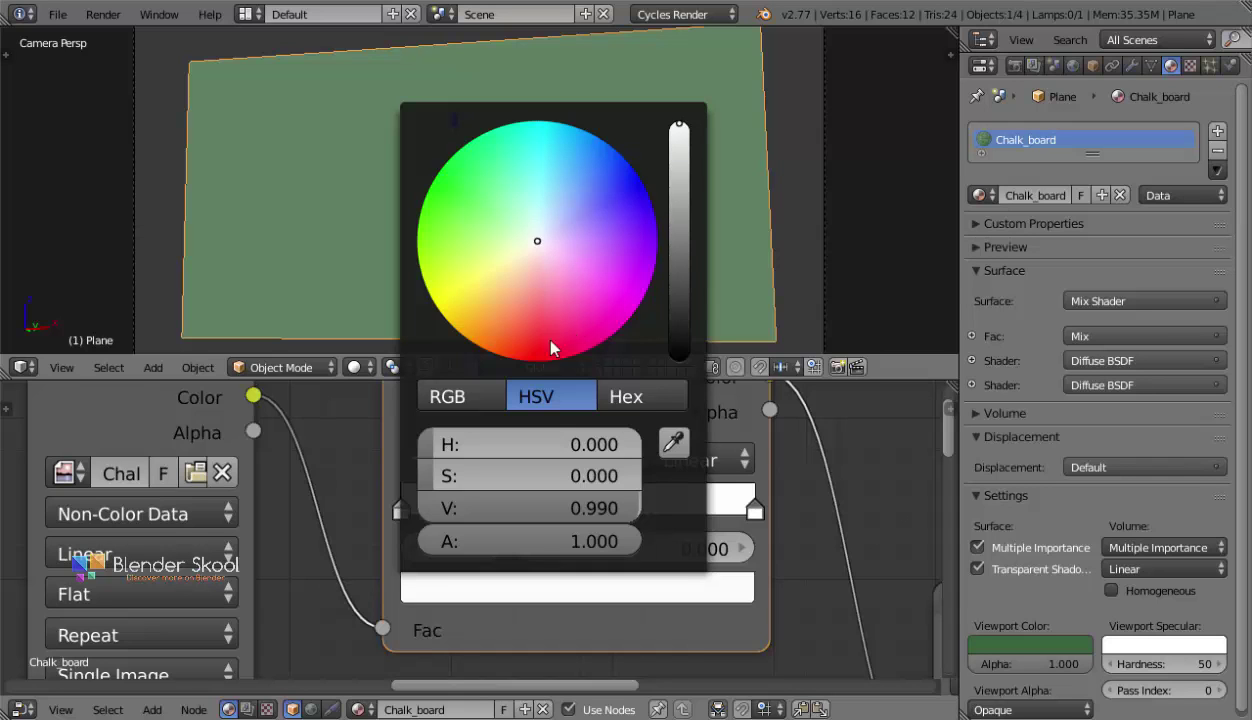
middle_click_drag(467, 512, 427, 504)
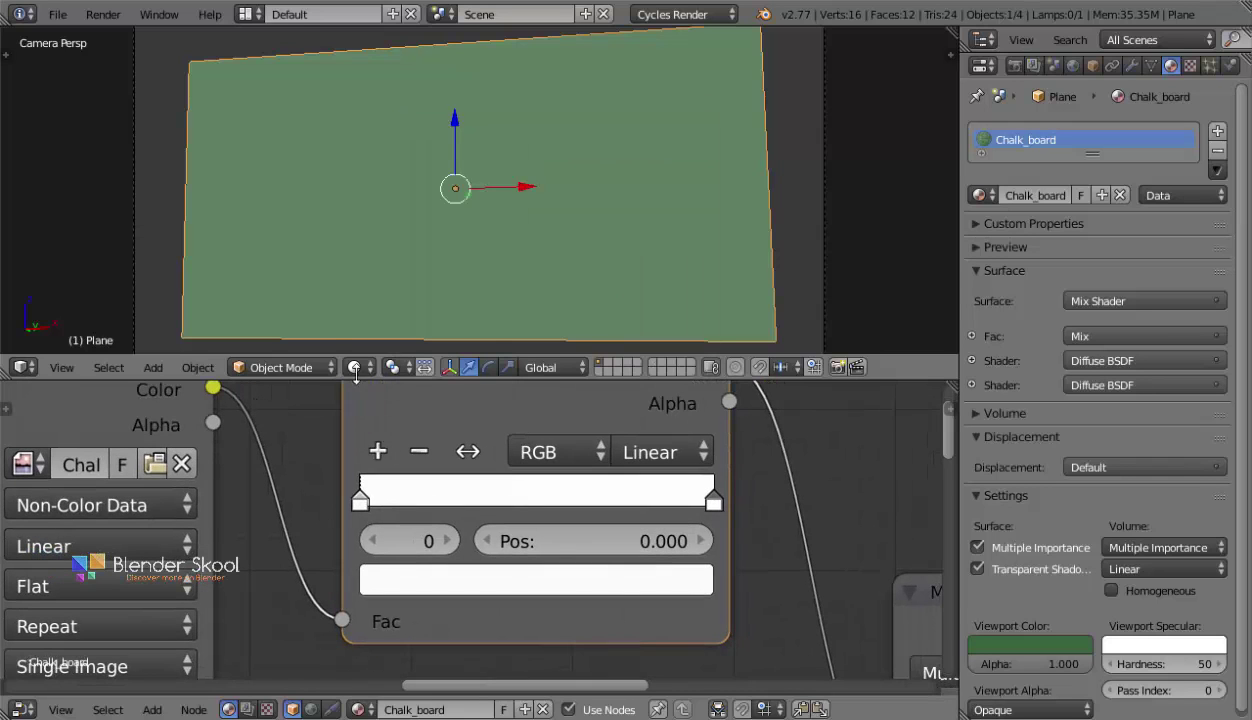
left_click(355, 367)
left_click(378, 238)
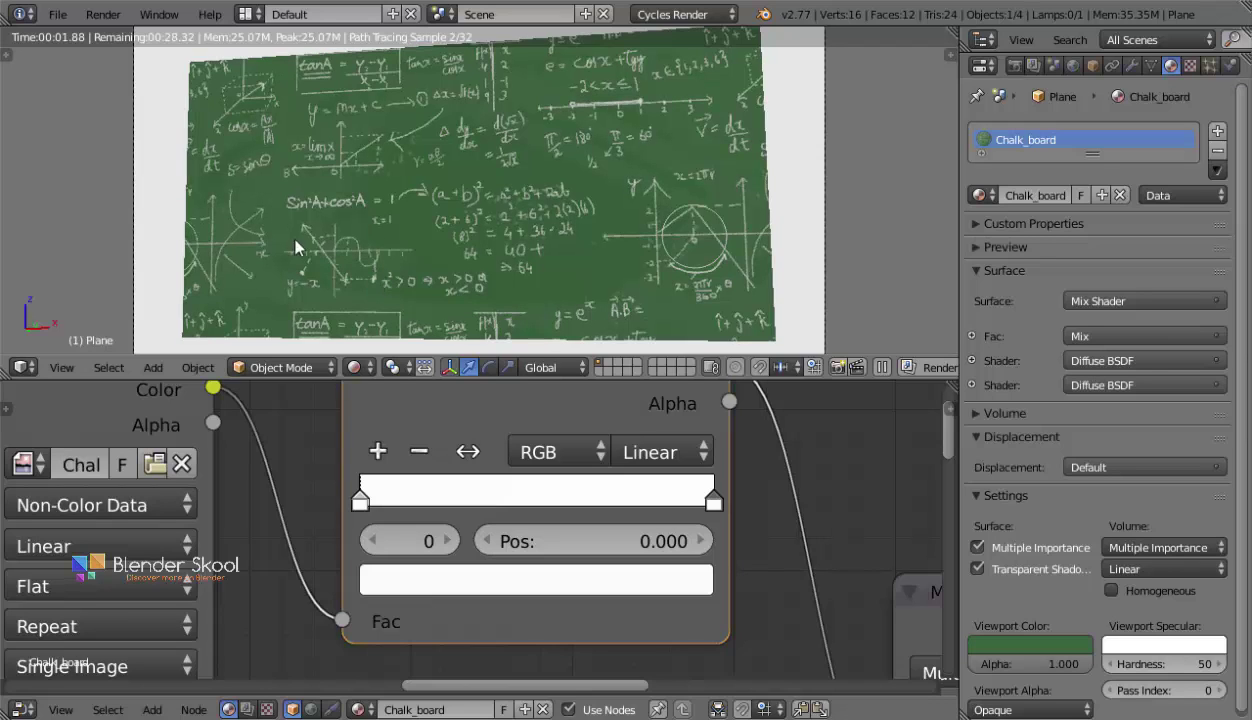
Set the first stop of the chalk dust ColorRamp to an HSV value of 0.98 and check the rendered board before leaving rendered view.
left_click(430, 578)
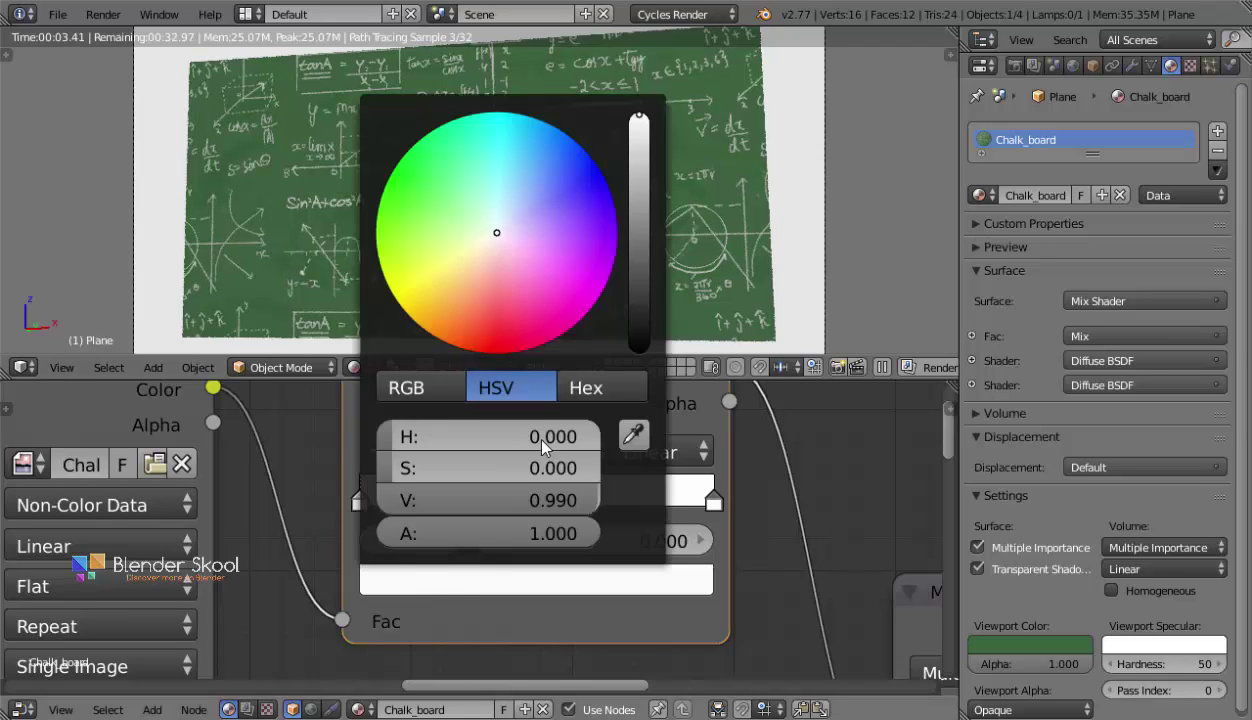
left_click(566, 497)
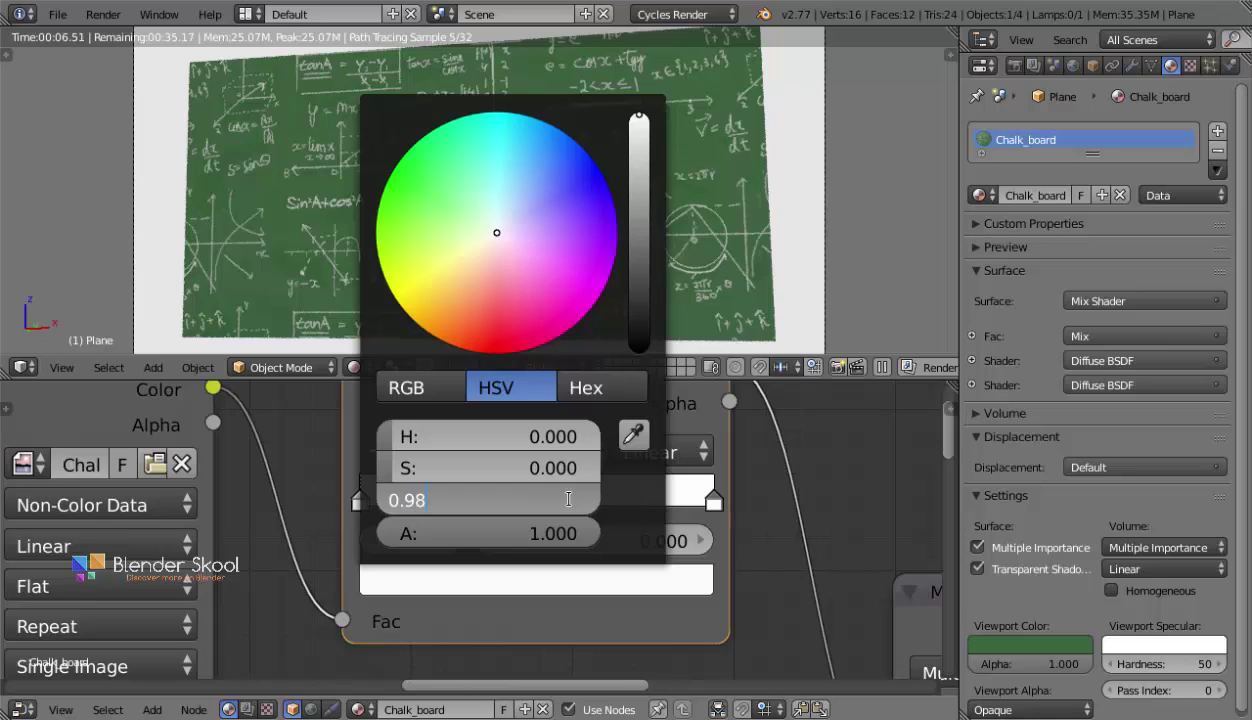
key("Return")
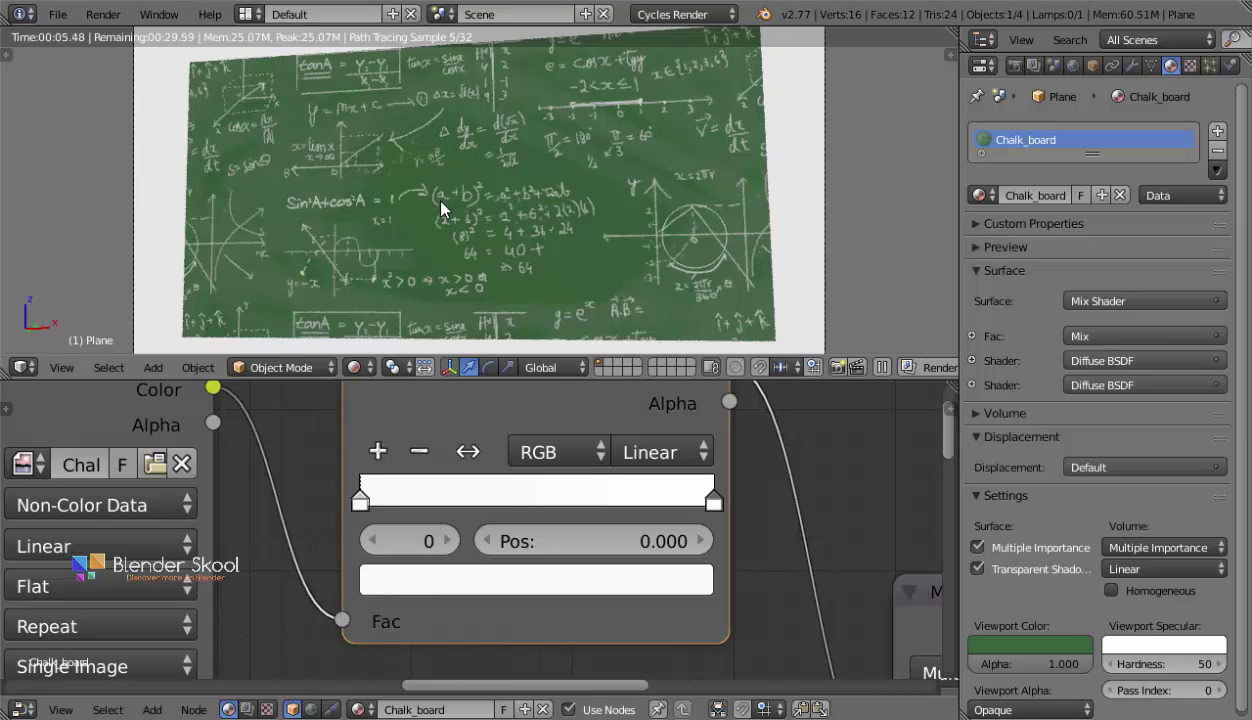
scroll(441, 202, "up", 1)
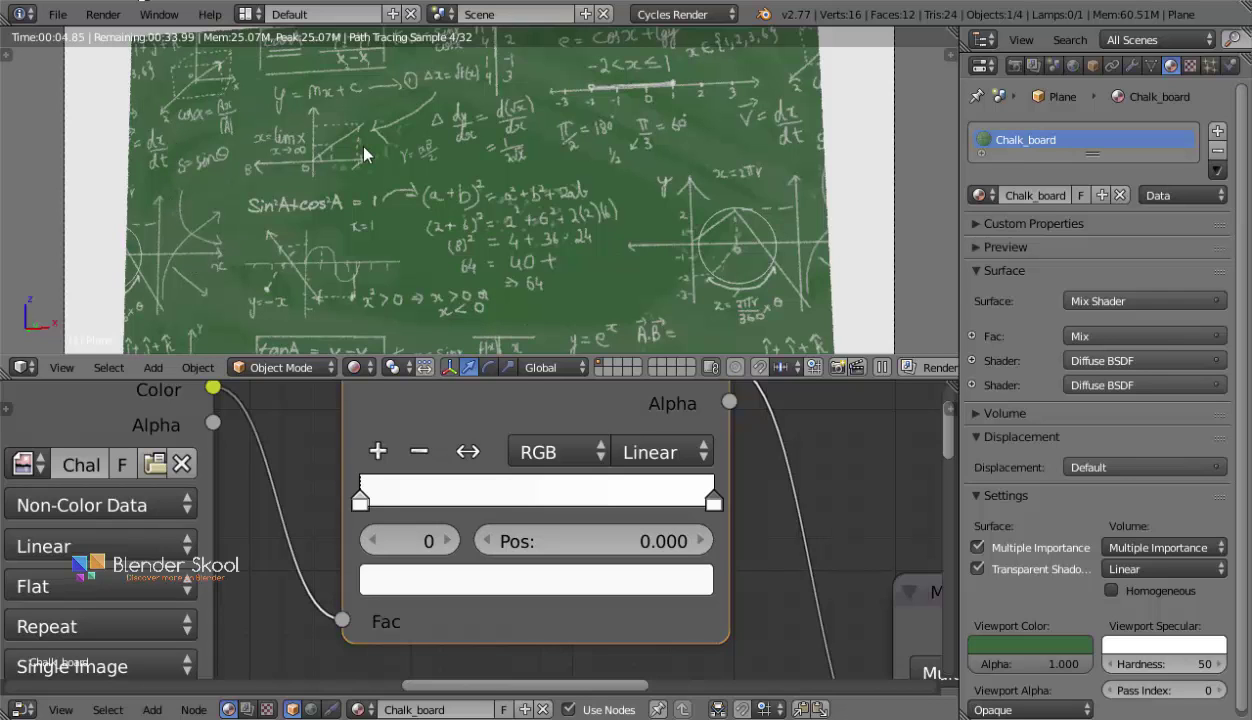
key("shift+z")
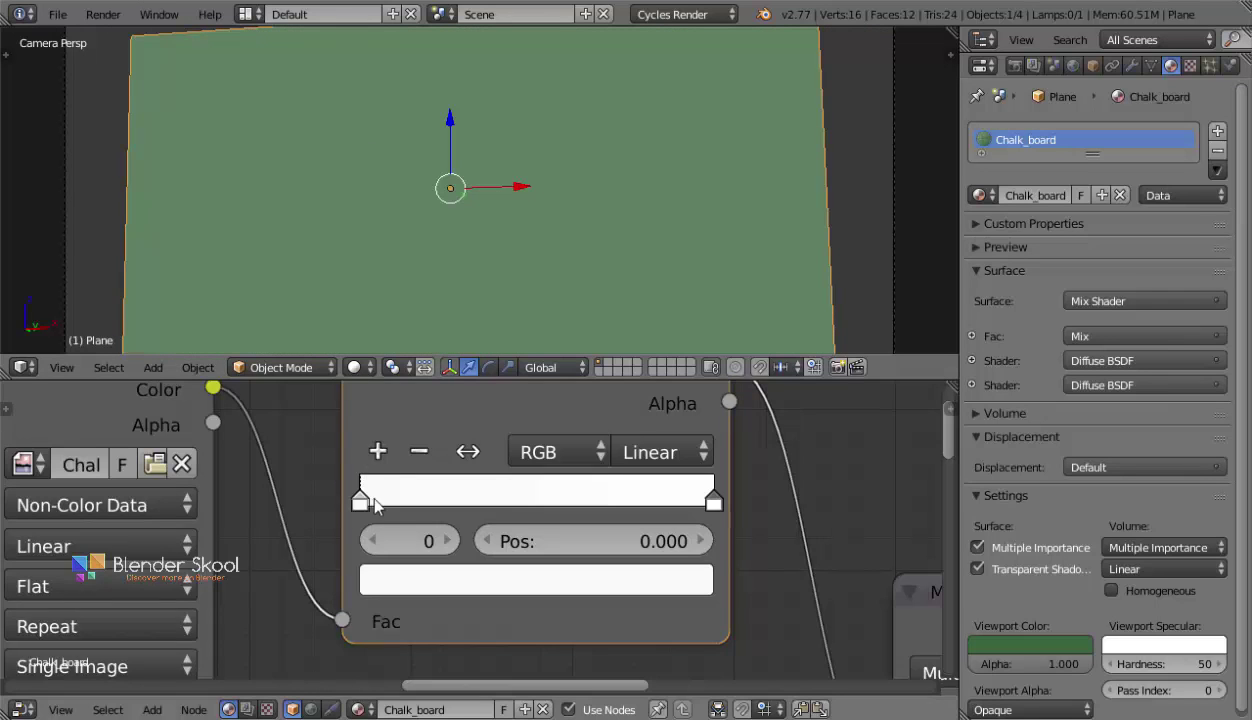
Duplicate the chalk dust Image Texture and ColorRamp nodes together and place the copies above the originals.
scroll(374, 502, "down", 3)
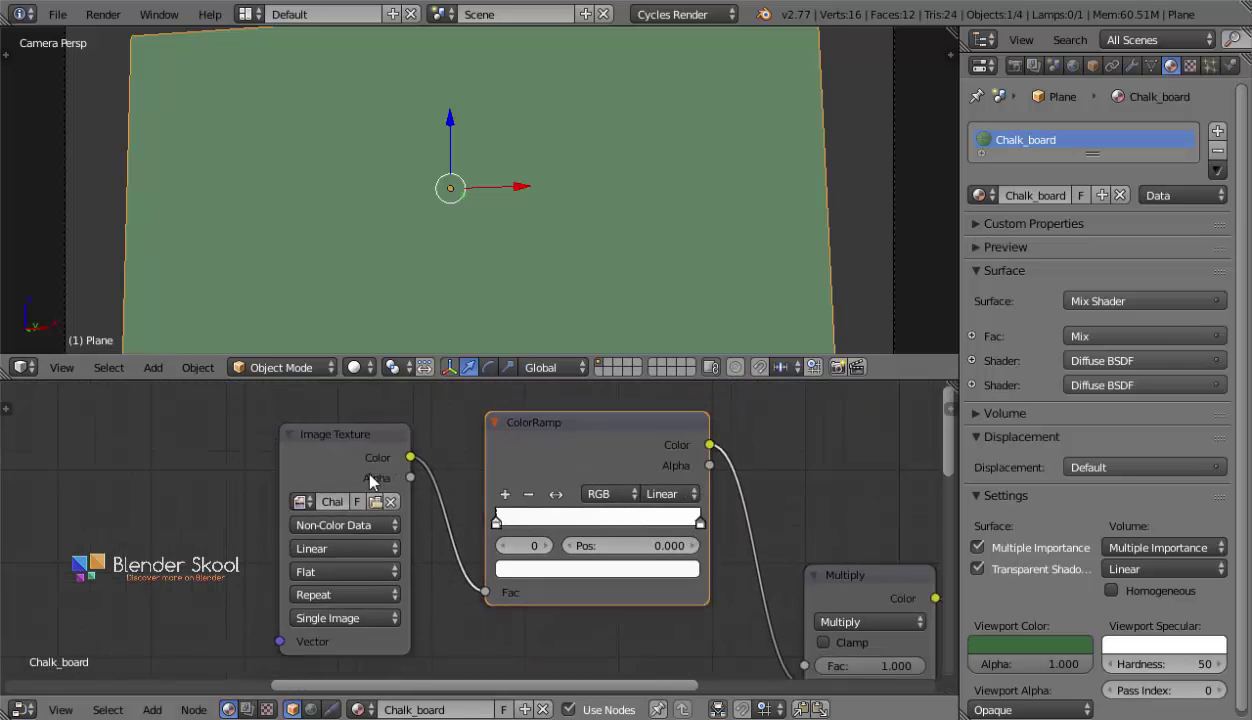
scroll(370, 478, "down", 3)
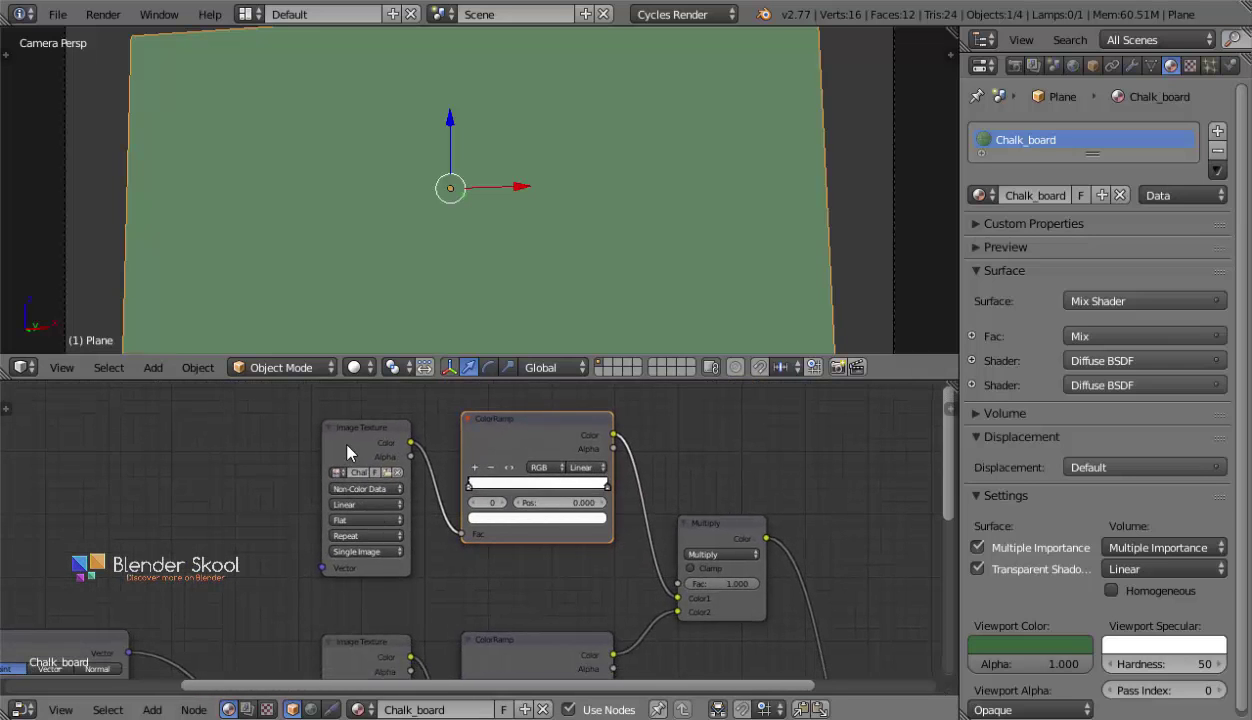
left_click(347, 445)
middle_click_drag(462, 428, 543, 565)
left_click(593, 507)
left_click(392, 531)
left_click(559, 513, "shift")
key("shift+d")
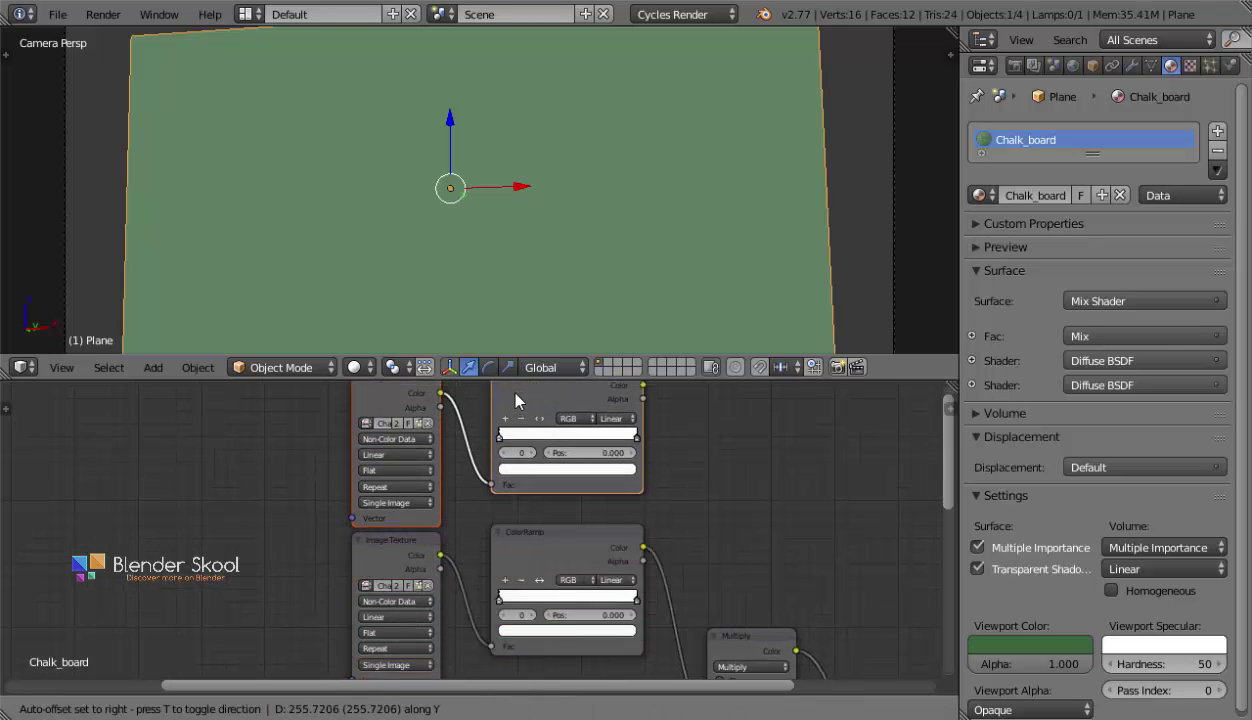
left_click(517, 387)
Add a Mapping node and place it directly above the existing Mapping node.
middle_click_drag(303, 582, 395, 501)
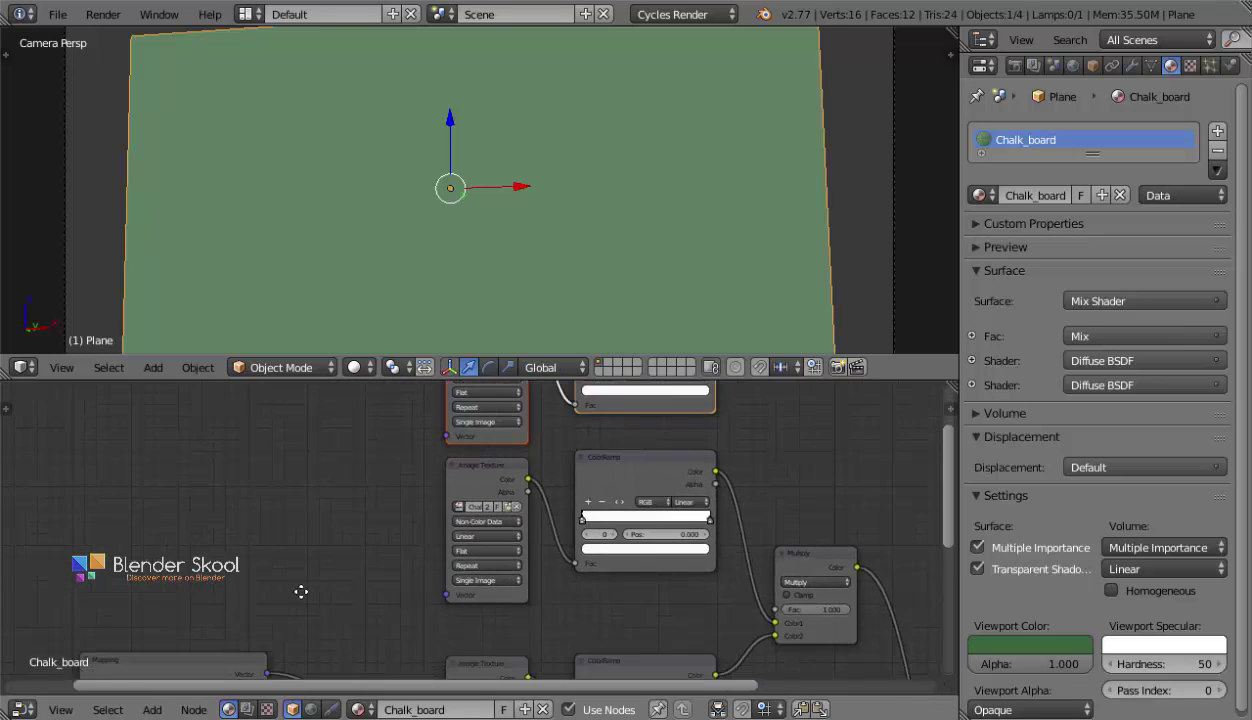
middle_click_drag(299, 590, 504, 517)
left_click(395, 597)
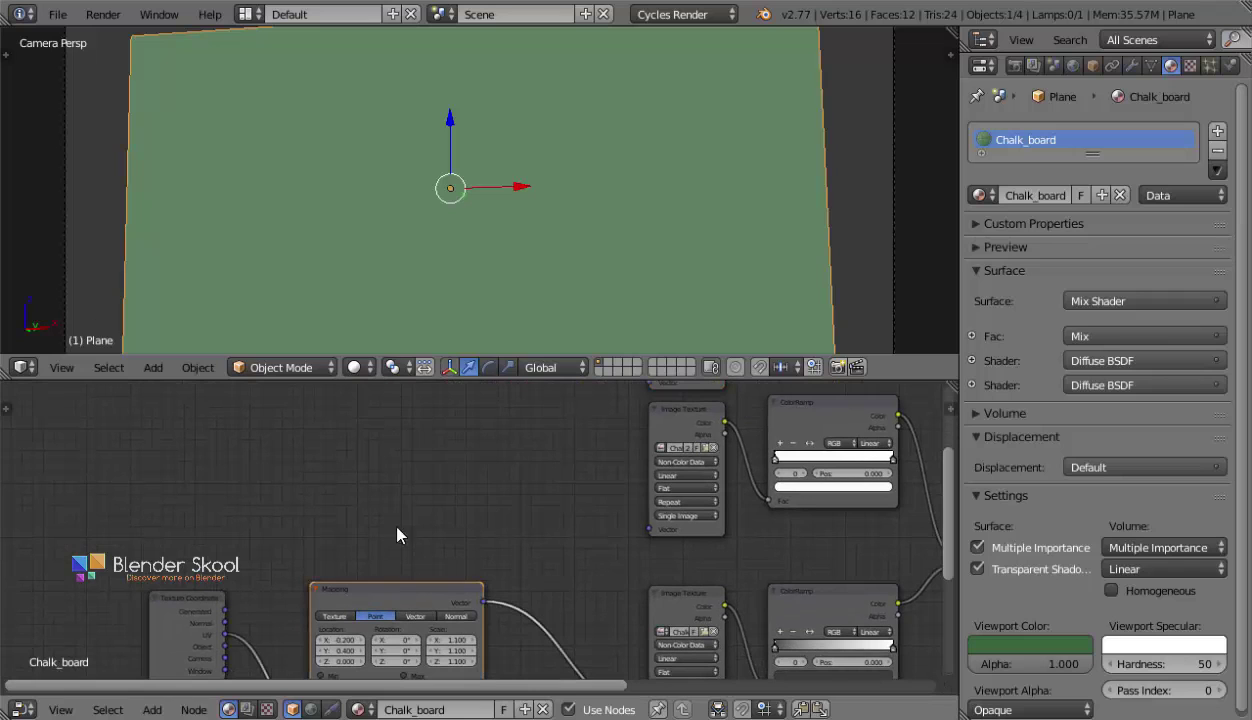
key("shift+a")
mouse_move(357, 460)
left_click(460, 472)
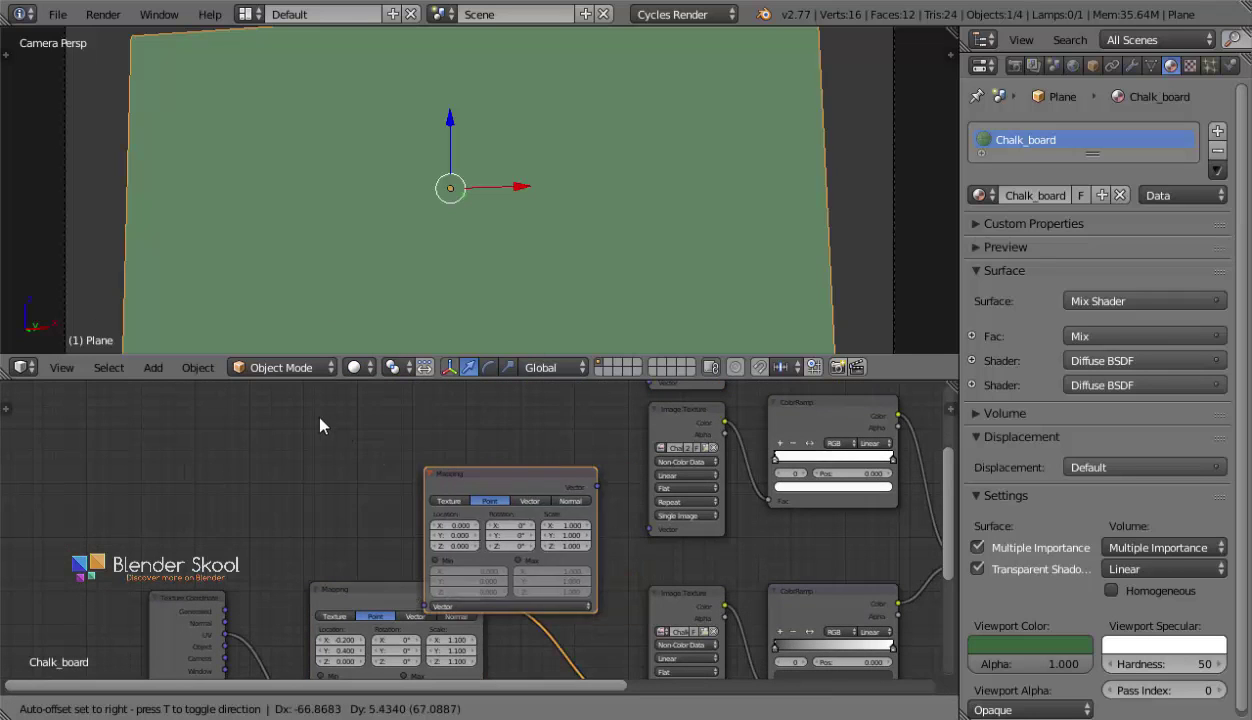
left_click(312, 437)
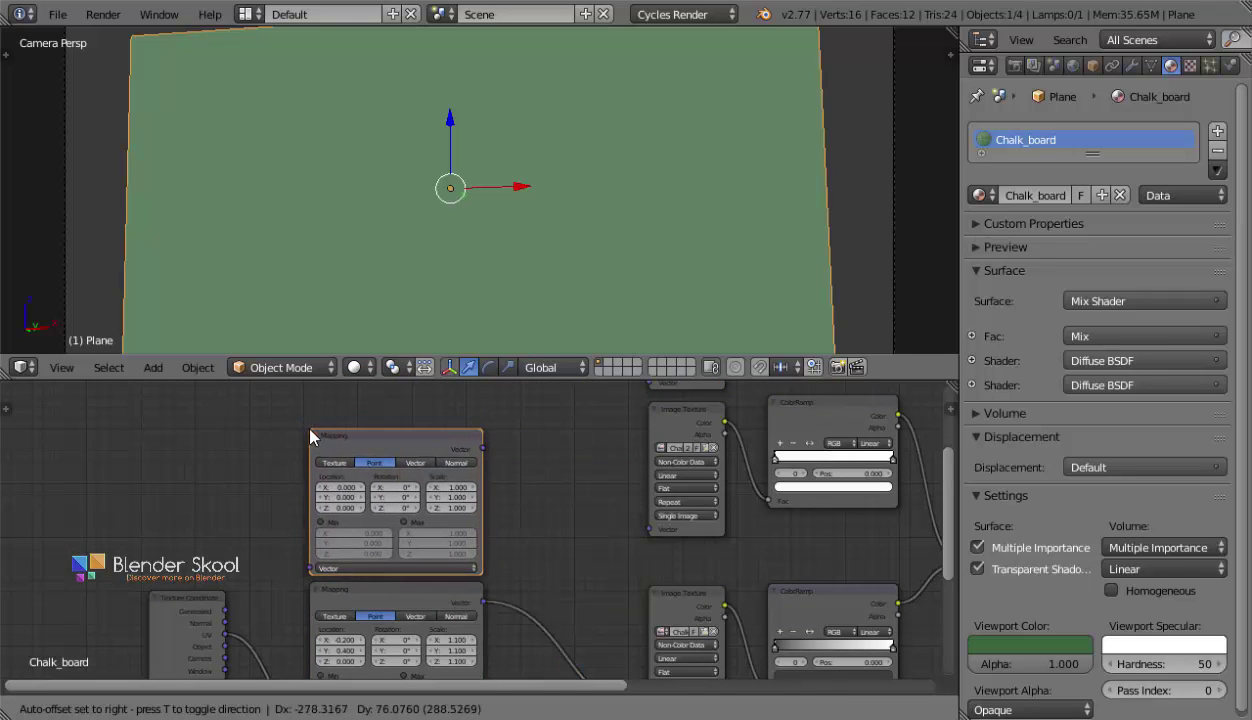
Connect the Texture Coordinate's UV output to the new Mapping node and its Vector output to the duplicated chalk dust Image Texture.
left_click_drag(224, 634, 317, 566)
middle_click_drag(478, 505, 404, 582)
scroll(407, 550, "up", 1)
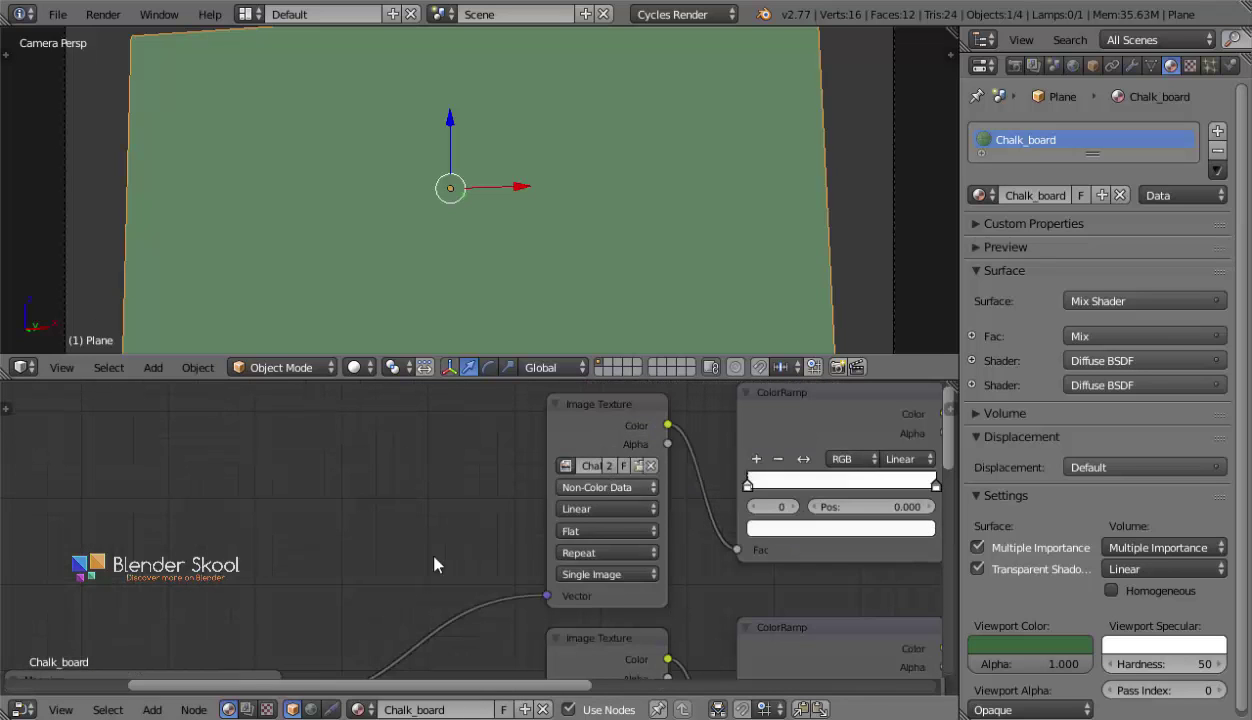
Duplicate the Multiply node and insert the copy between the chalk dust ColorRamps and the original Multiply node.
mouse_move(503, 498)
middle_mouse_down()
mouse_move(542, 469)
mouse_move(506, 508)
middle_mouse_up()
middle_click_drag(637, 553, 921, 631)
scroll(520, 600, "up", 4)
middle_click_drag(708, 690, 361, 508)
scroll(300, 567, "down", 2)
middle_click_drag(291, 577, 384, 451)
scroll(391, 497, "down", 4)
left_click_drag(461, 664, 592, 562)
key("shift+d")
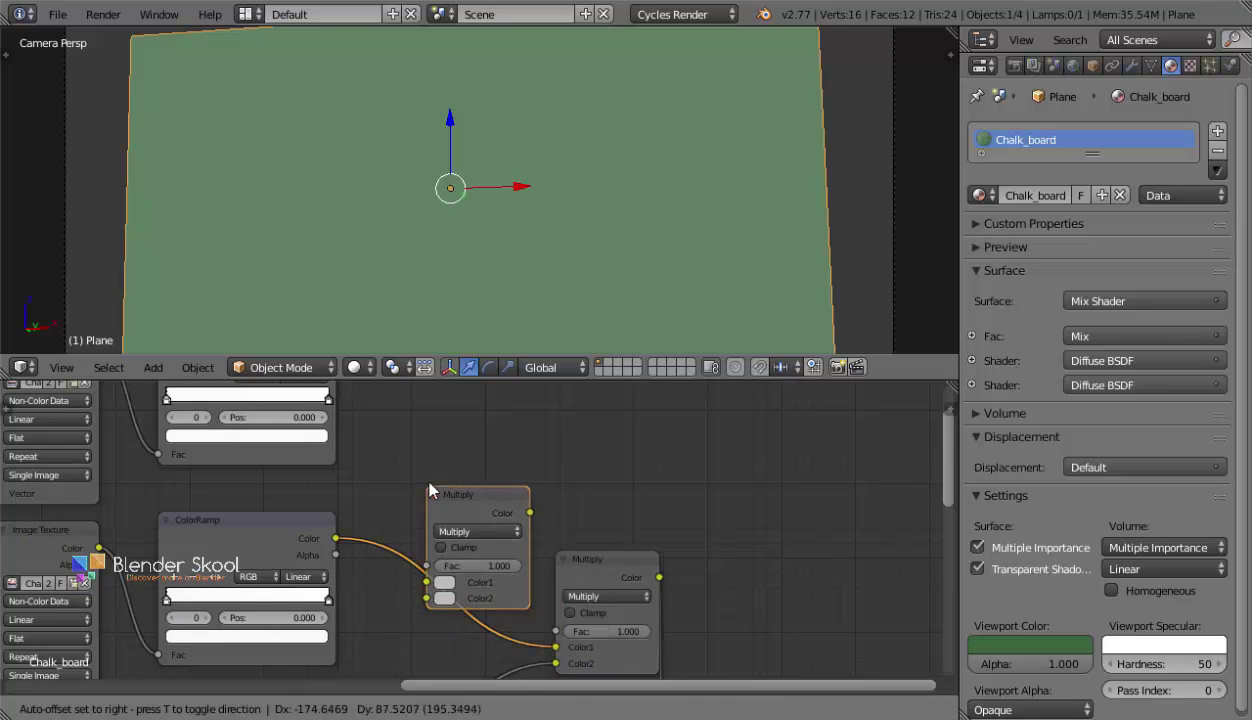
left_click(437, 499)
Feed the duplicated ColorRamp into Color1 and the original chalk dust ColorRamp into Color2 of the new Multiply node, and show the rendered view.
middle_click_drag(437, 500, 443, 524)
middle_click_drag(338, 402, 336, 456)
left_click_drag(343, 421, 420, 602)
middle_click_drag(257, 611, 771, 551)
left_click(355, 367)
left_click(395, 230)
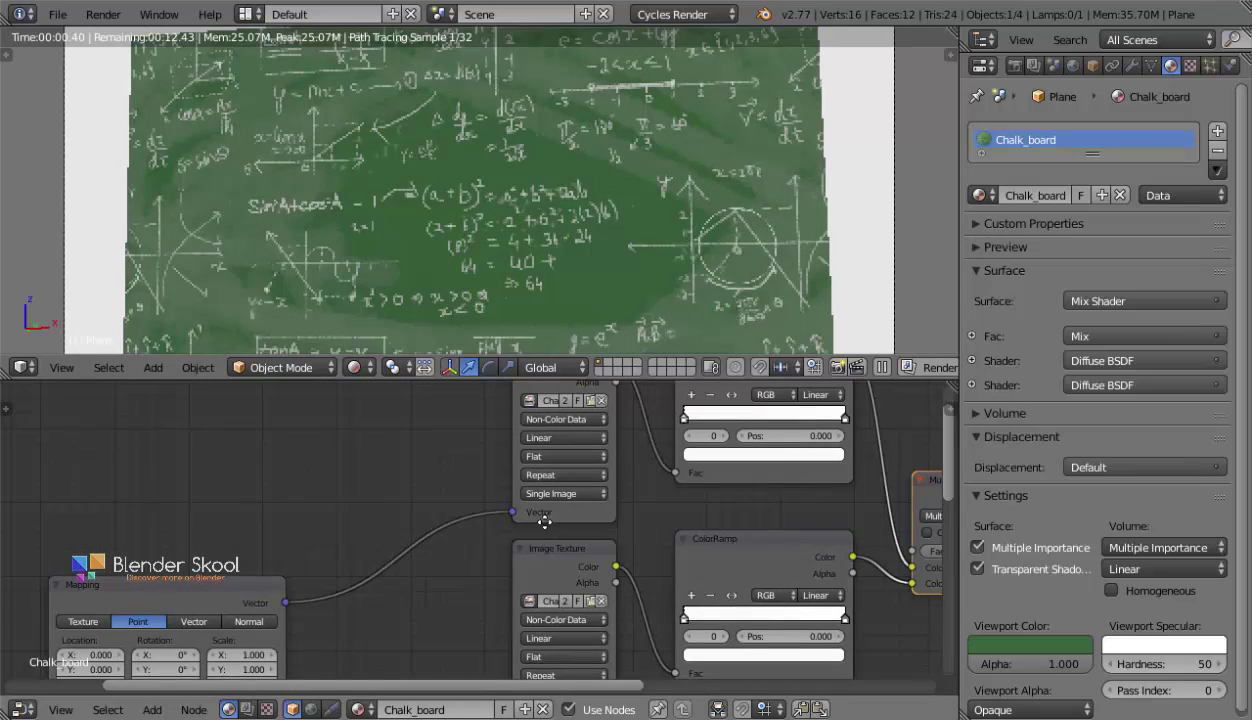
Try an X location of 0.300 on the new Mapping node while previewing the board in rendered view.
middle_click_drag(543, 521, 708, 446)
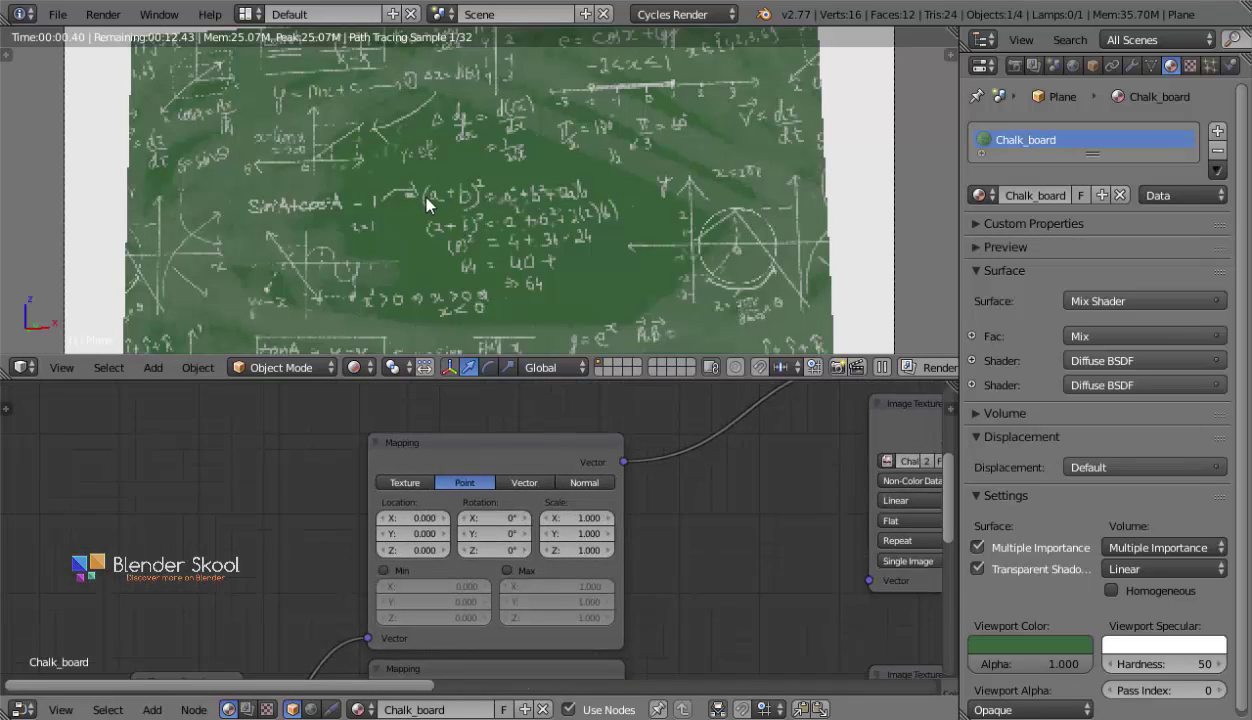
key("shift+z")
scroll(400, 530, "up", 3)
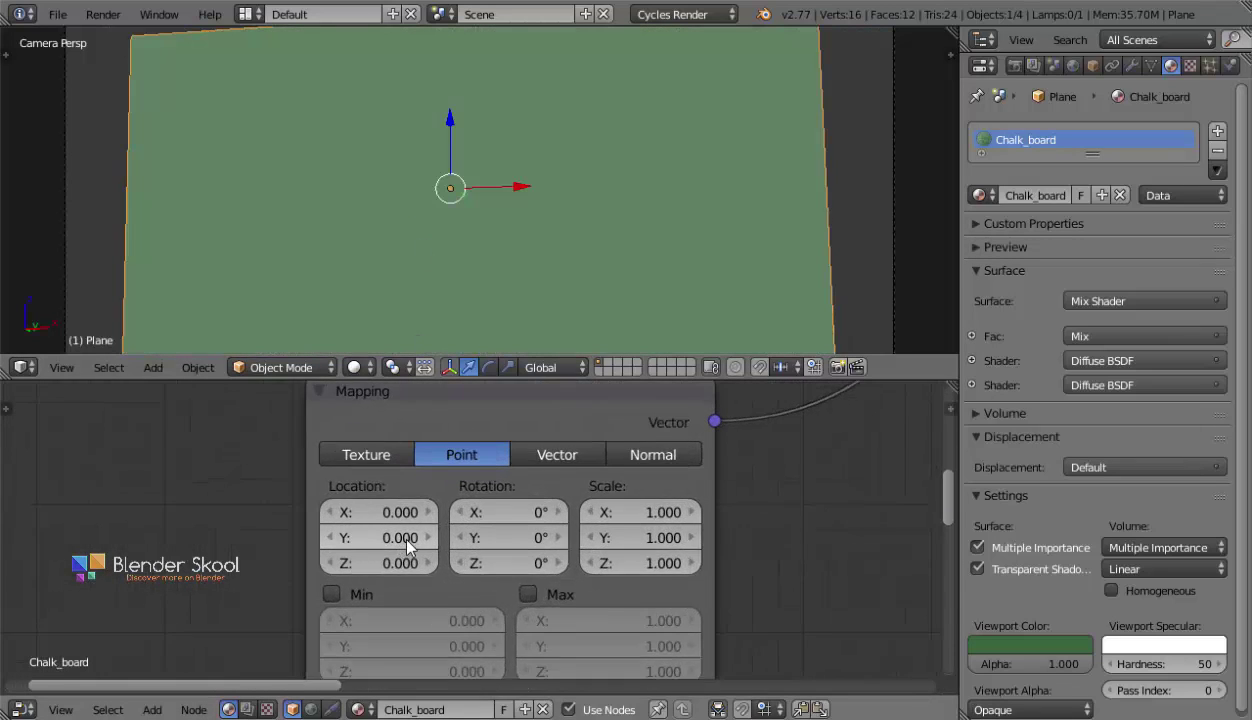
scroll(397, 527, "up", 1)
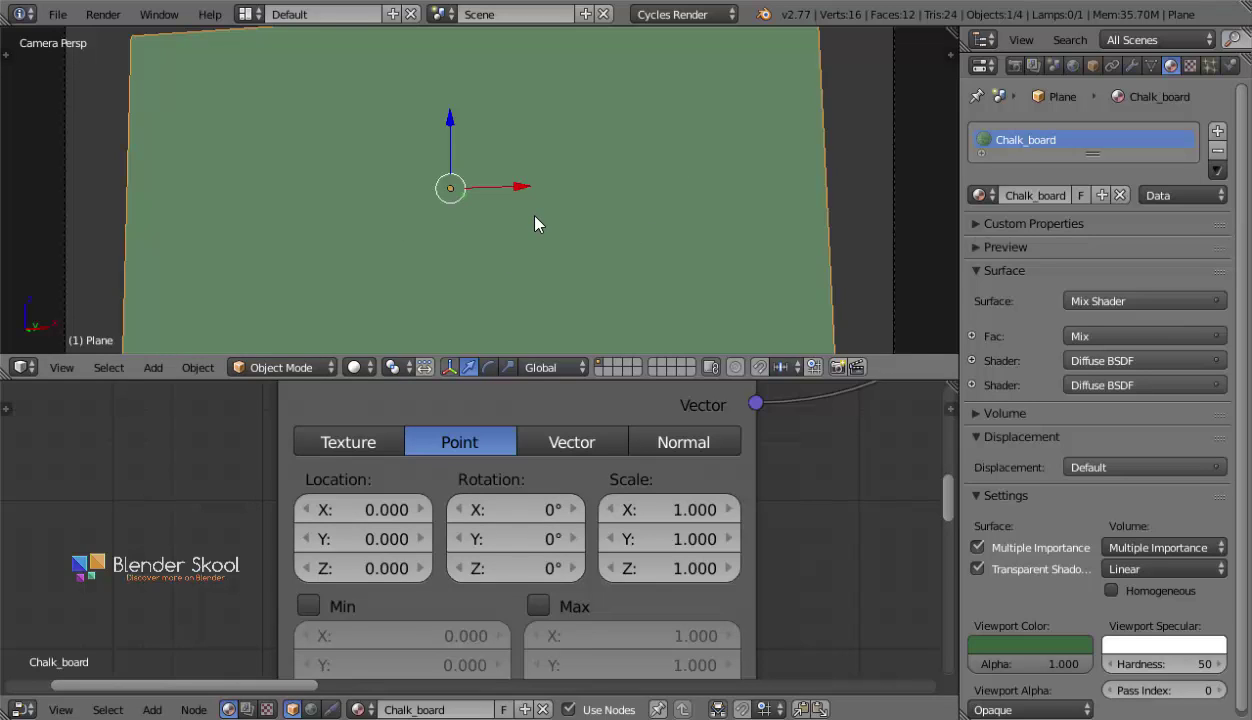
left_click(356, 367)
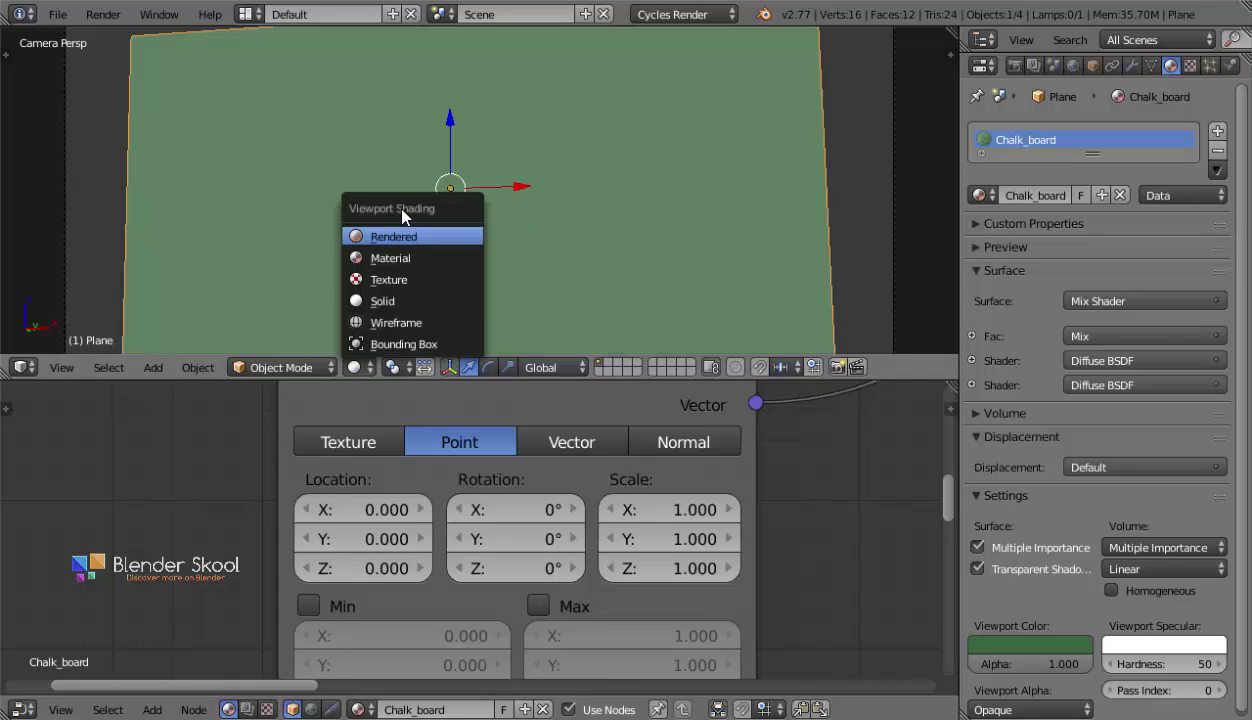
left_click(397, 237)
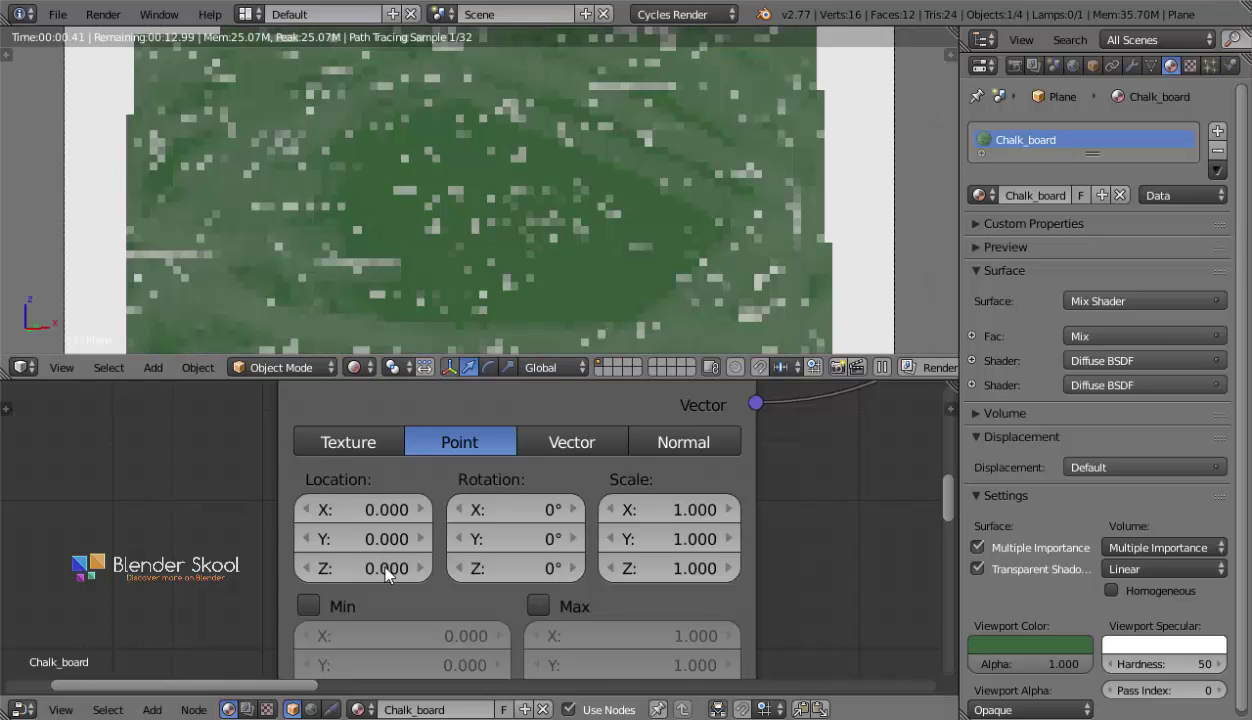
left_click(420, 510)
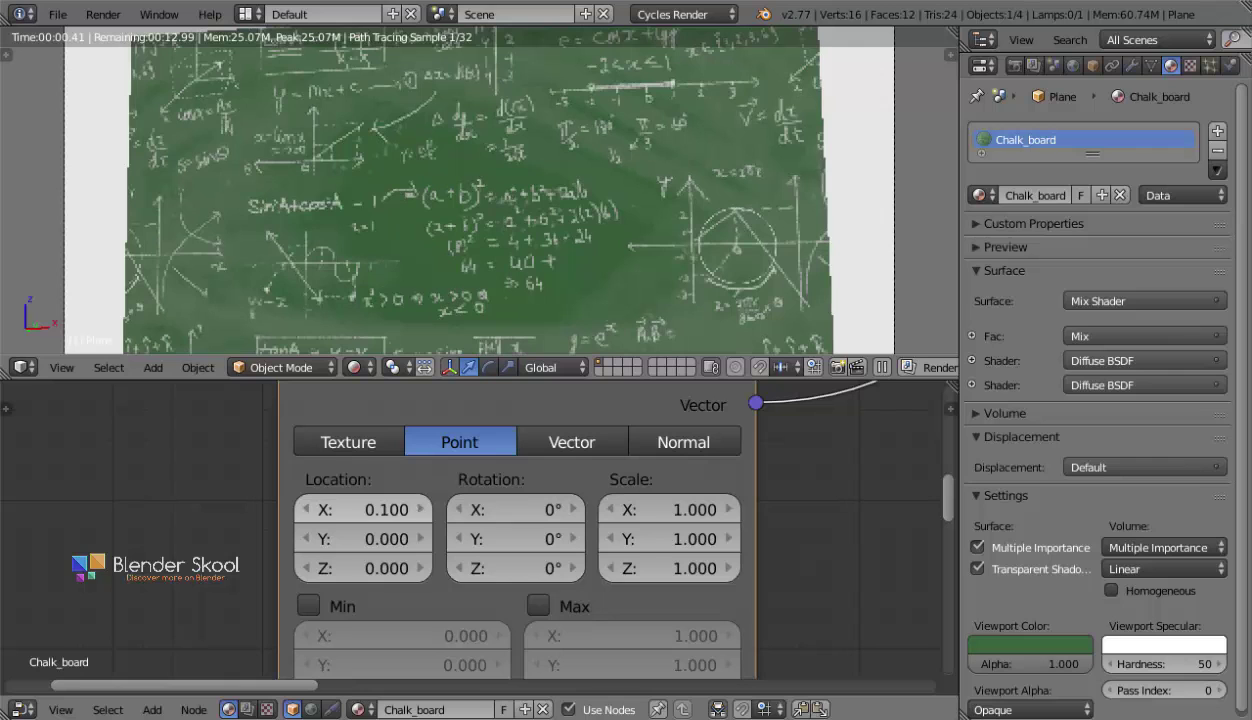
left_click(421, 510)
left_click(421, 510)
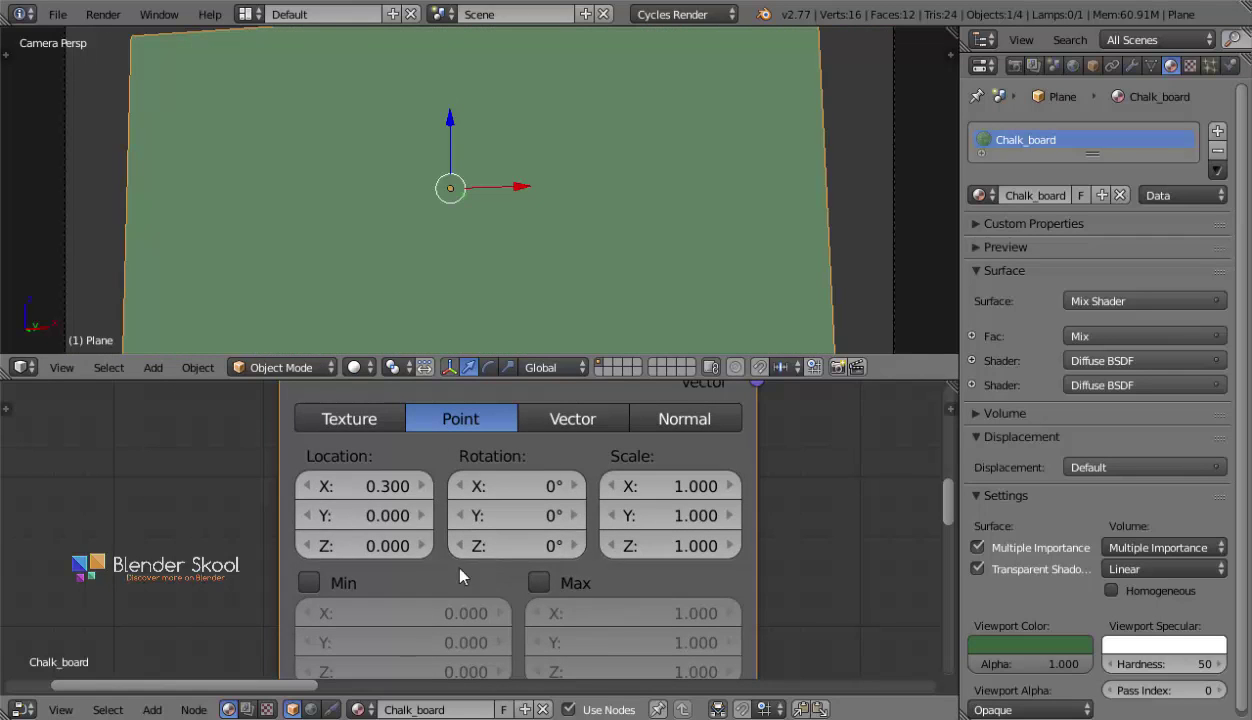
Set the new Mapping node's X and Y location to 0.200 each.
left_click(370, 485)
key("BackSpace")
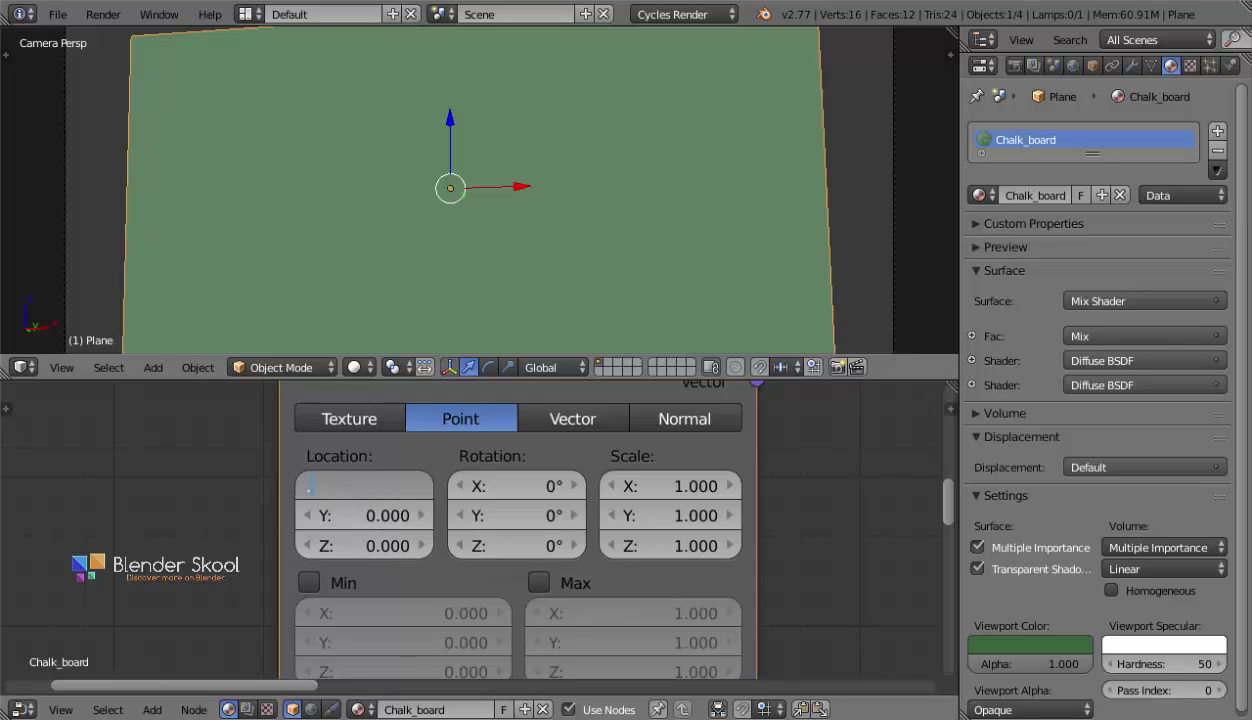
type(".2")
key("Return")
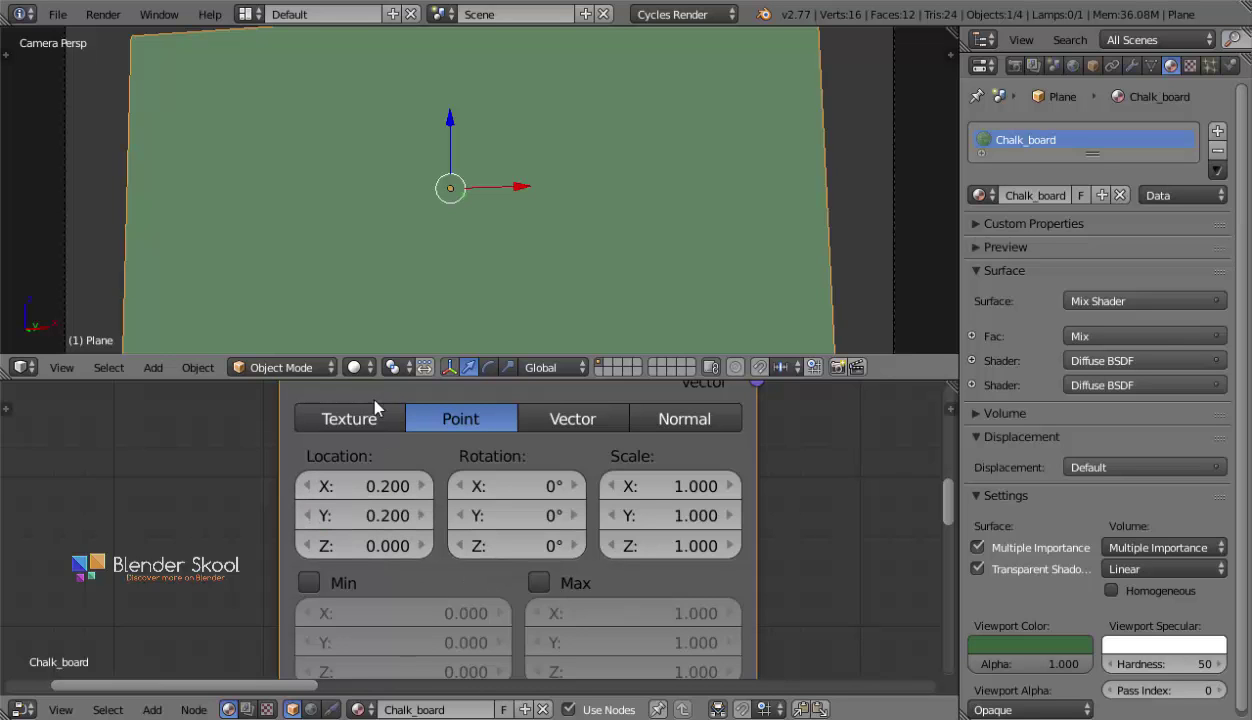
Examine the layered chalk dust on the rendered board and the Multiply node chain, and leave rendered view.
left_click(353, 367)
left_click(363, 238)
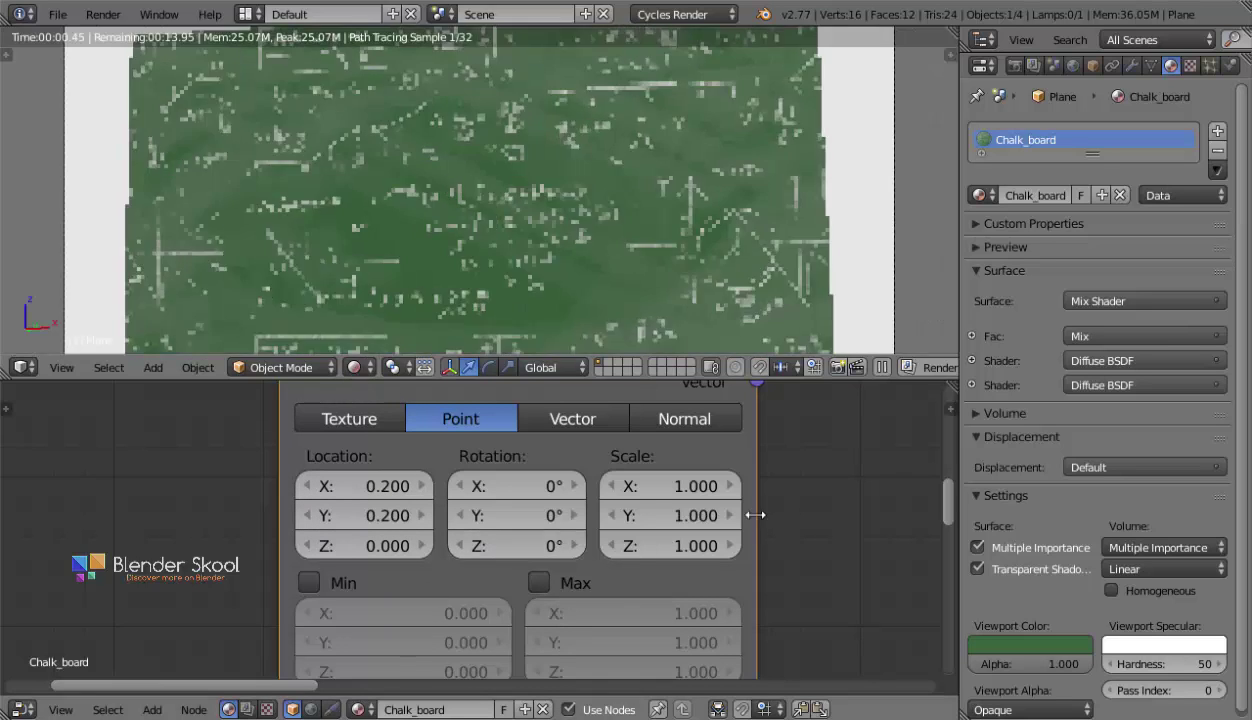
middle_click_drag(610, 533, 448, 557)
scroll(448, 557, "down", 4)
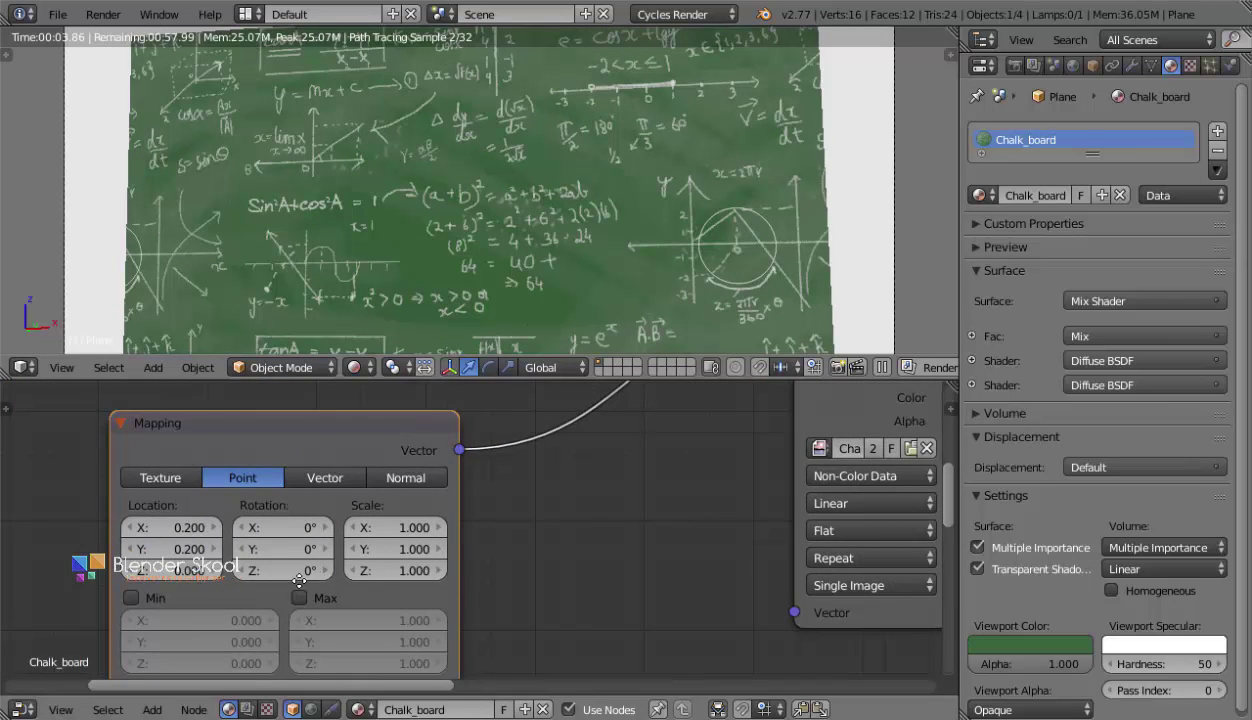
middle_click_drag(299, 581, 90, 625)
middle_click_drag(558, 522, 405, 573)
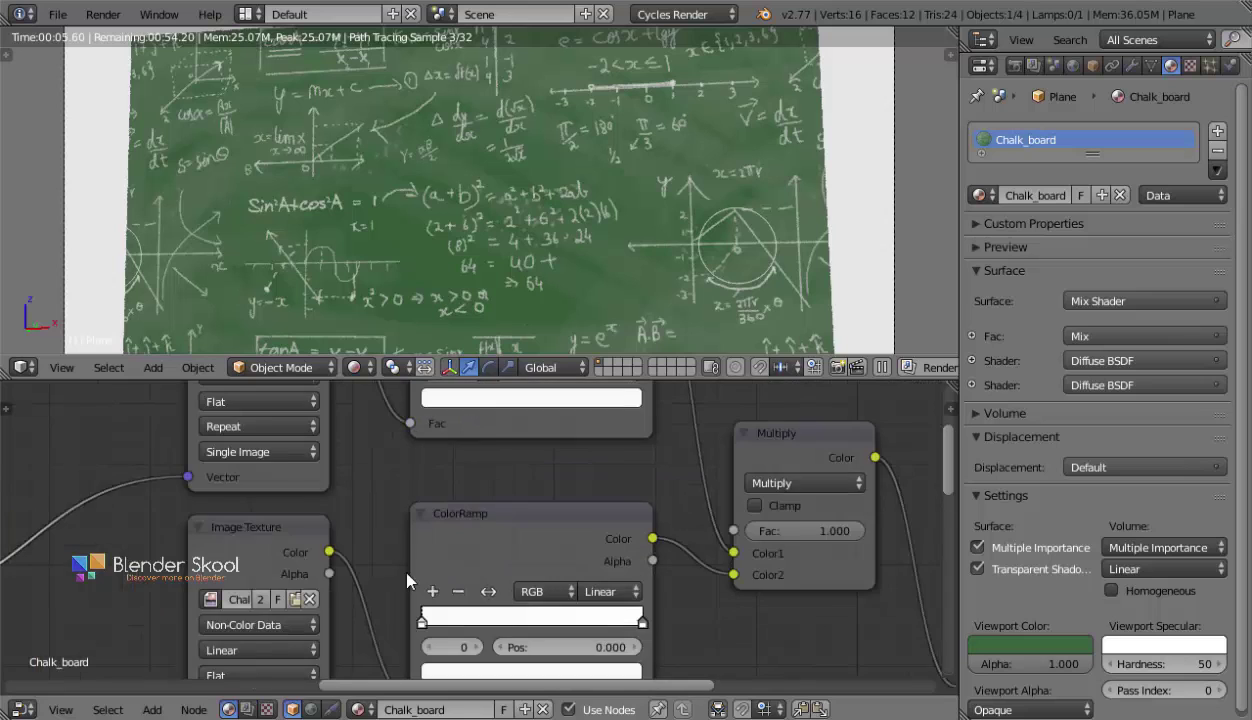
middle_click_drag(335, 173, 700, 205)
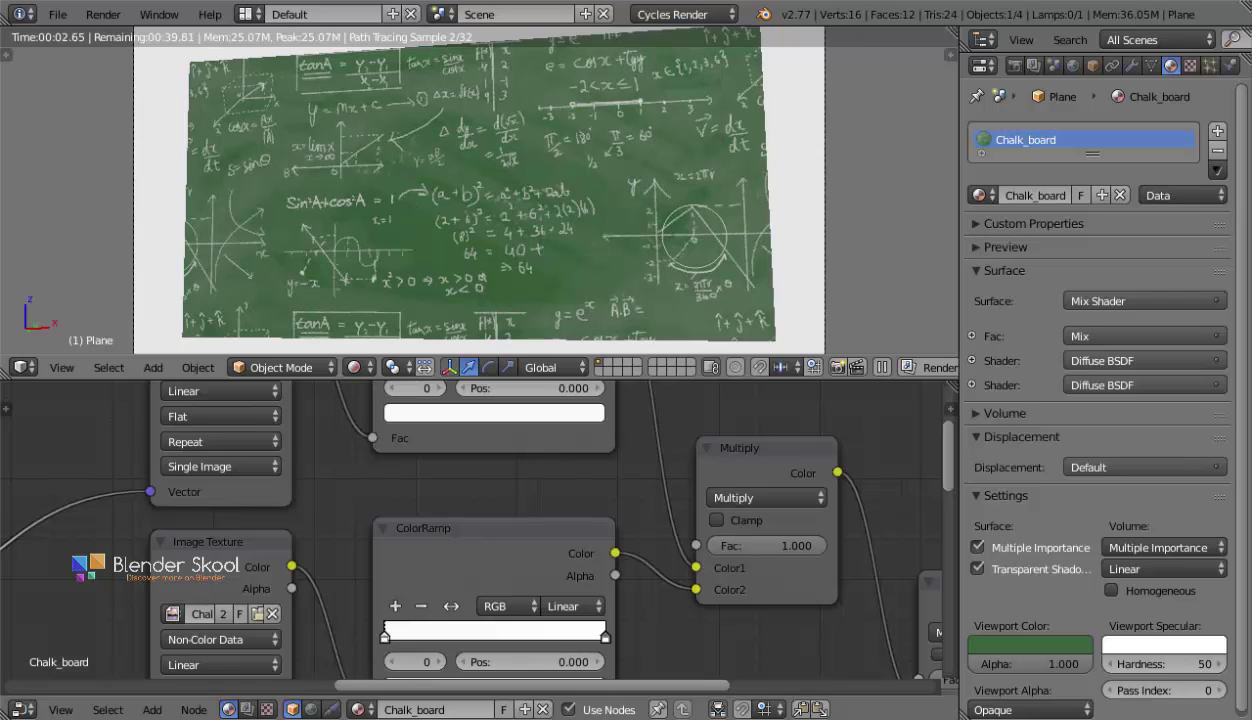
middle_click_drag(580, 549, 397, 413)
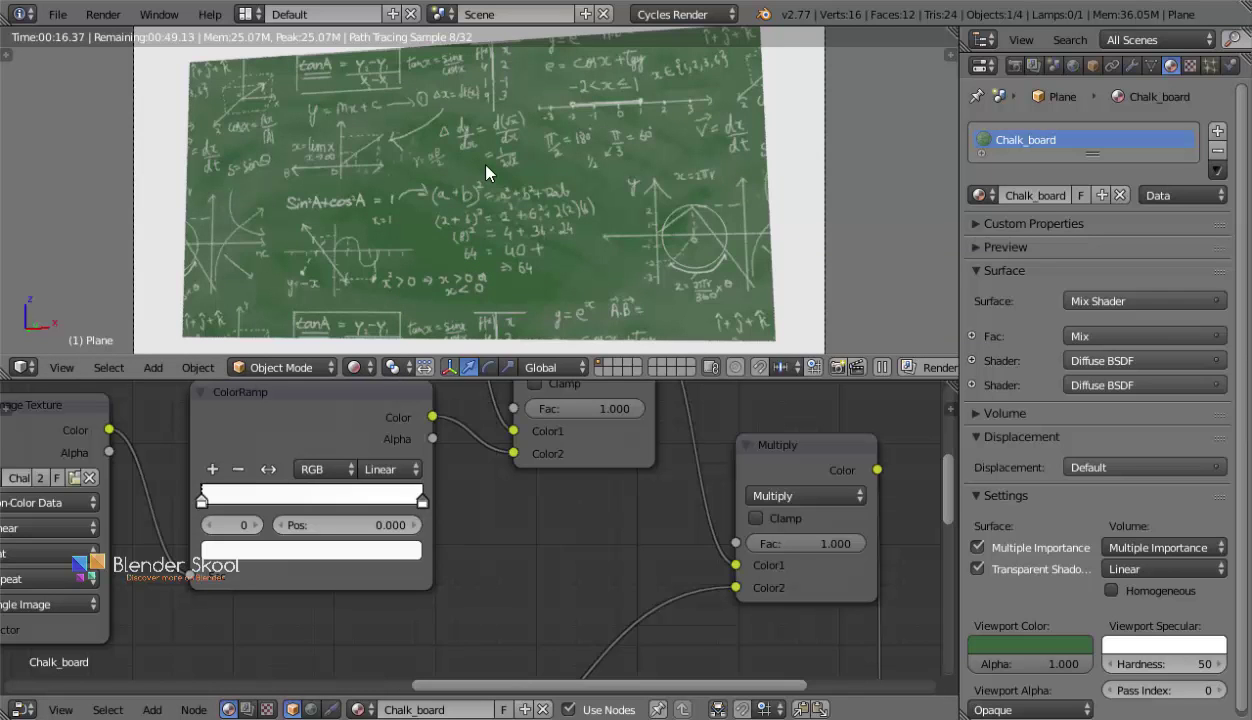
key("shift+z")
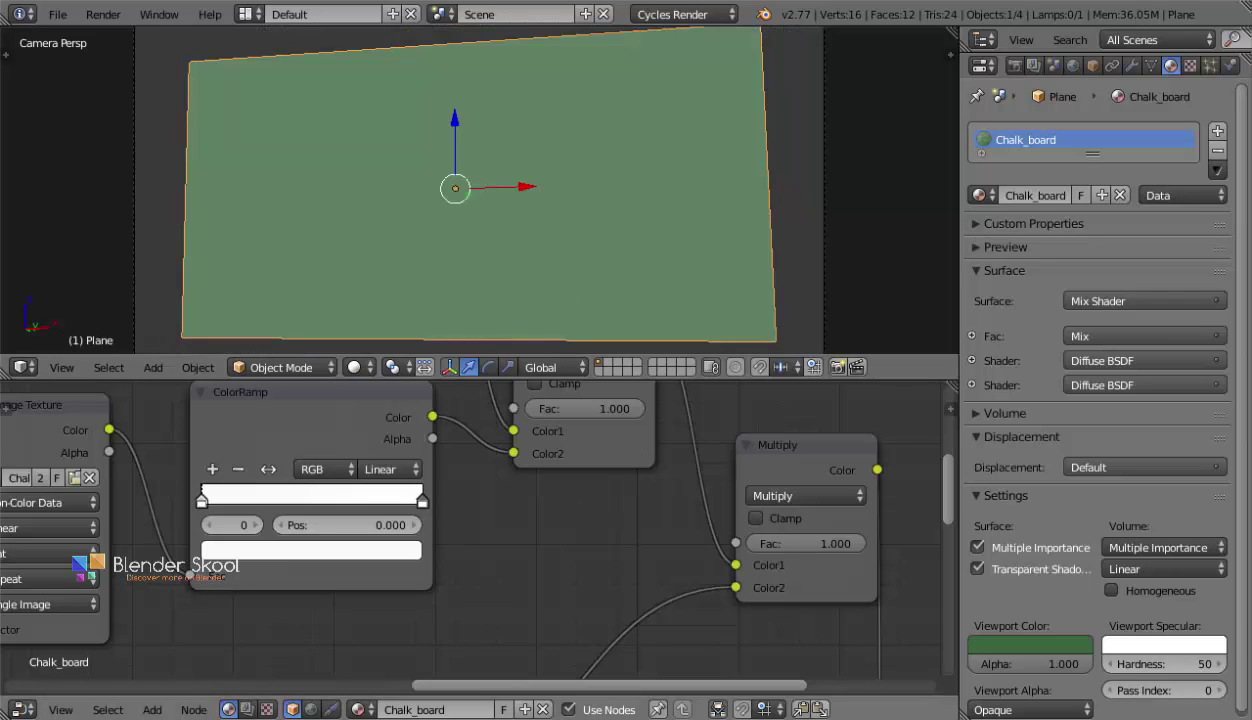
Switch to the Photos app, look through the chalk dust texture images, and return to Blender.
left_click(893, 660)
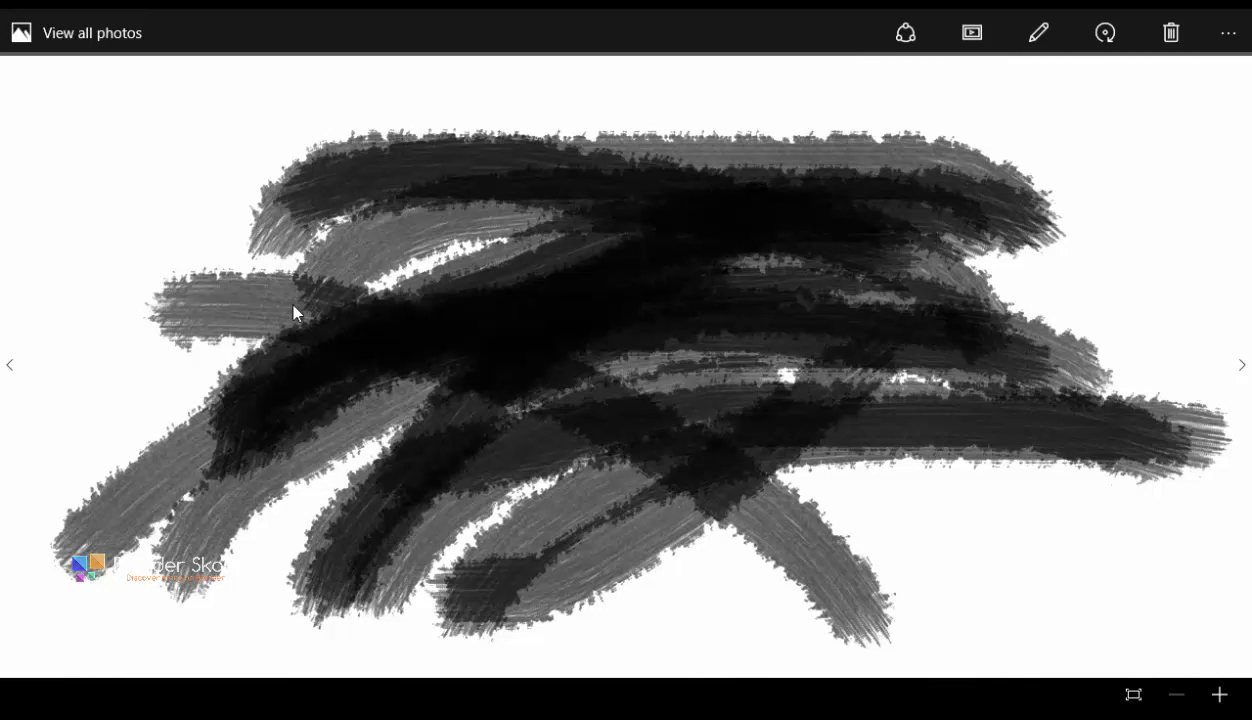
key("Right")
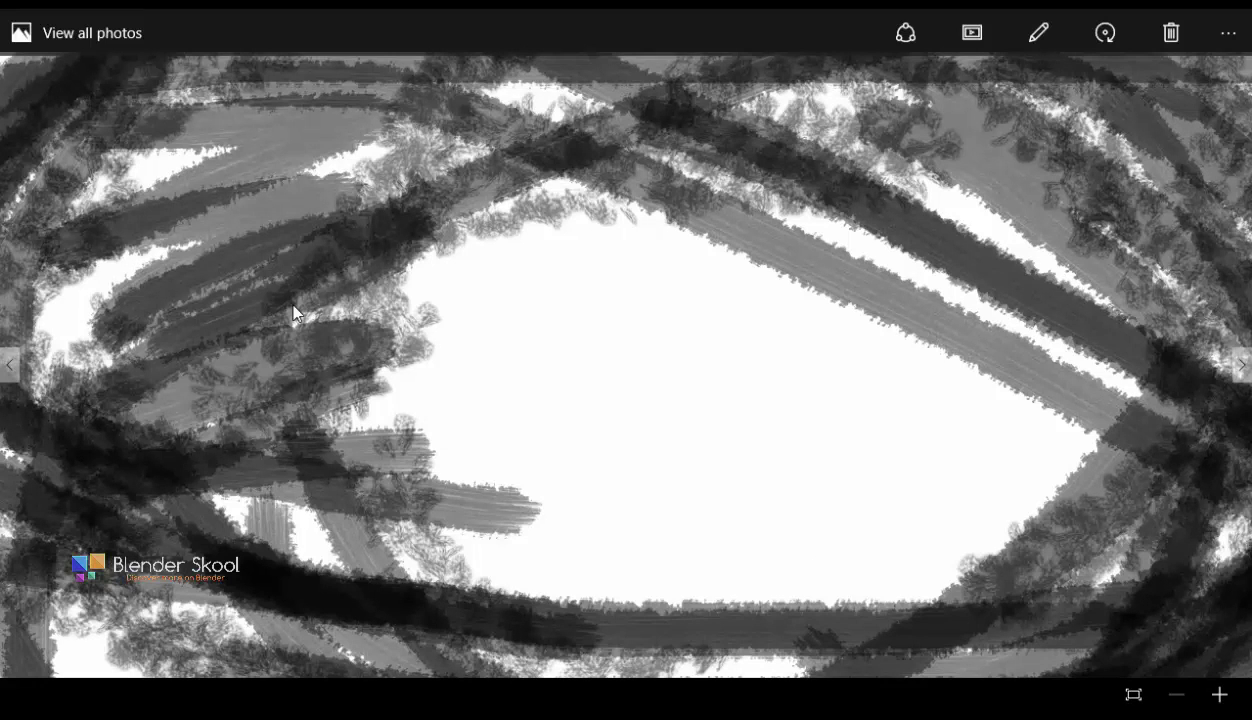
key("Right")
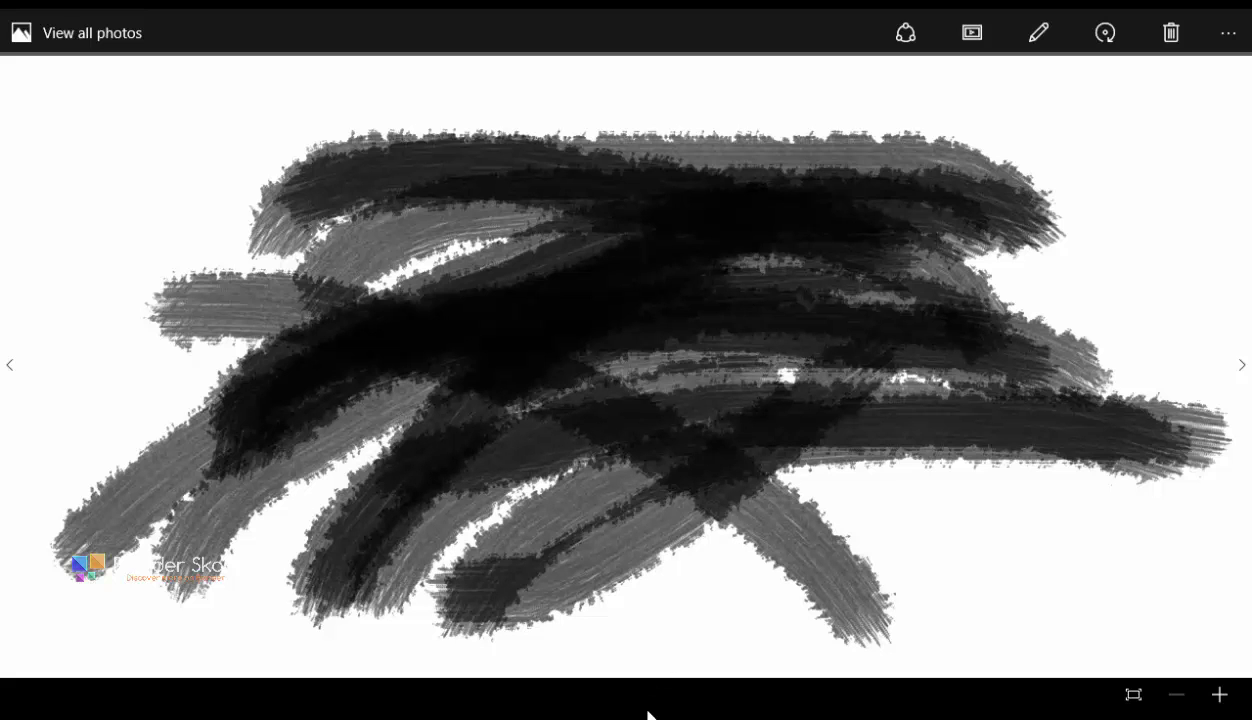
left_click(697, 638)
Duplicate the lowest Image Texture node in the chalkboard material and place the copy straight below it.
scroll(453, 525, "left", 3, "ctrl")
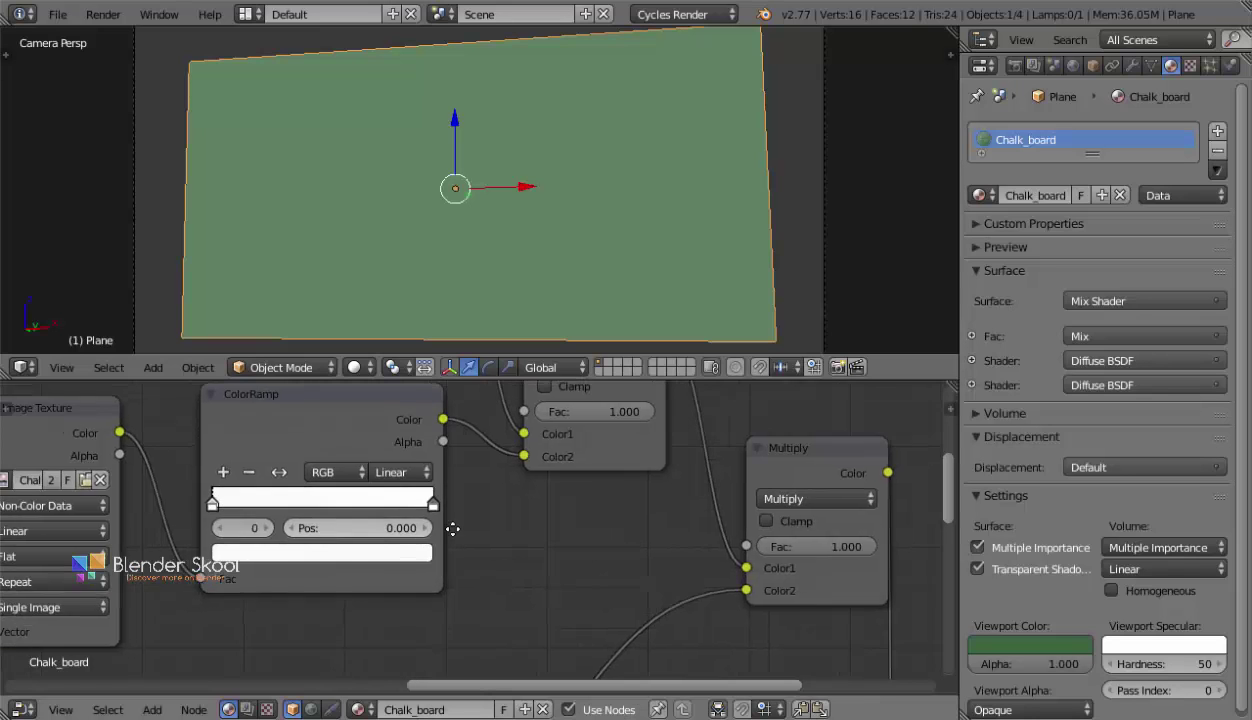
scroll(472, 520, "down", 4)
middle_click_drag(727, 620, 445, 380)
middle_click_drag(525, 660, 760, 553)
middle_click_drag(240, 475, 302, 537)
scroll(302, 537, "up", 1)
scroll(302, 537, "up", 1)
middle_click_drag(187, 470, 285, 503)
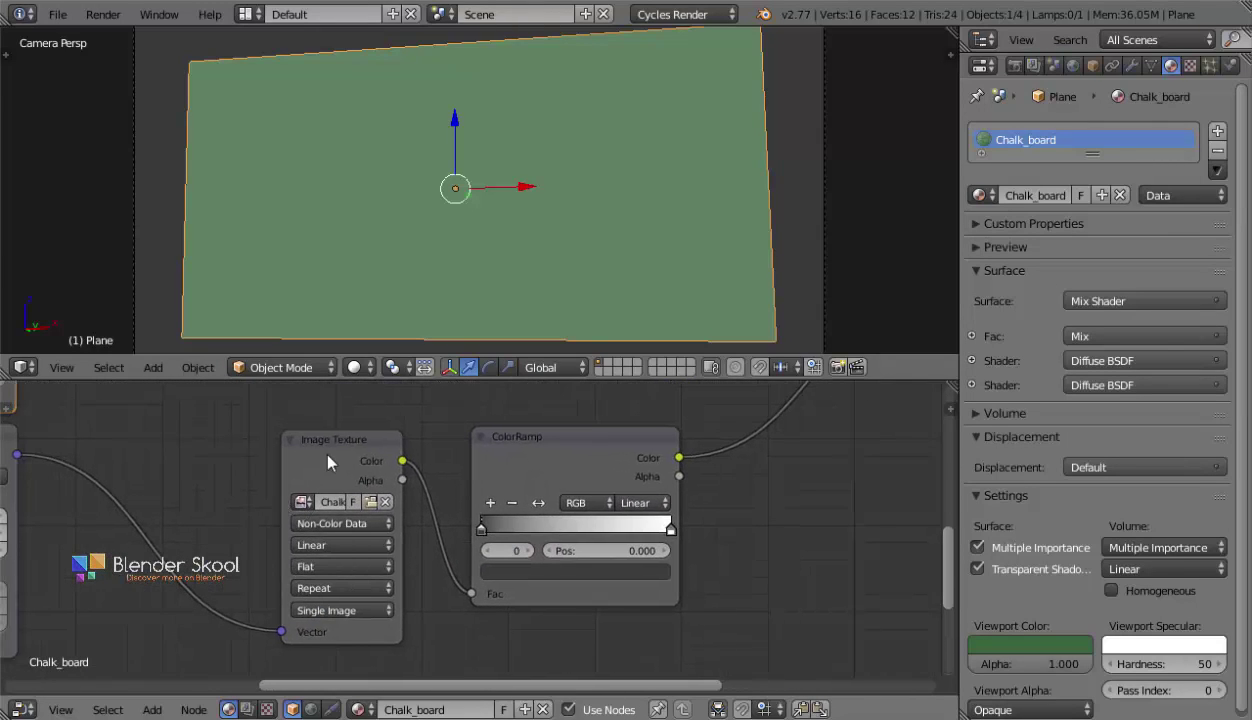
left_click(320, 465)
left_click(333, 504)
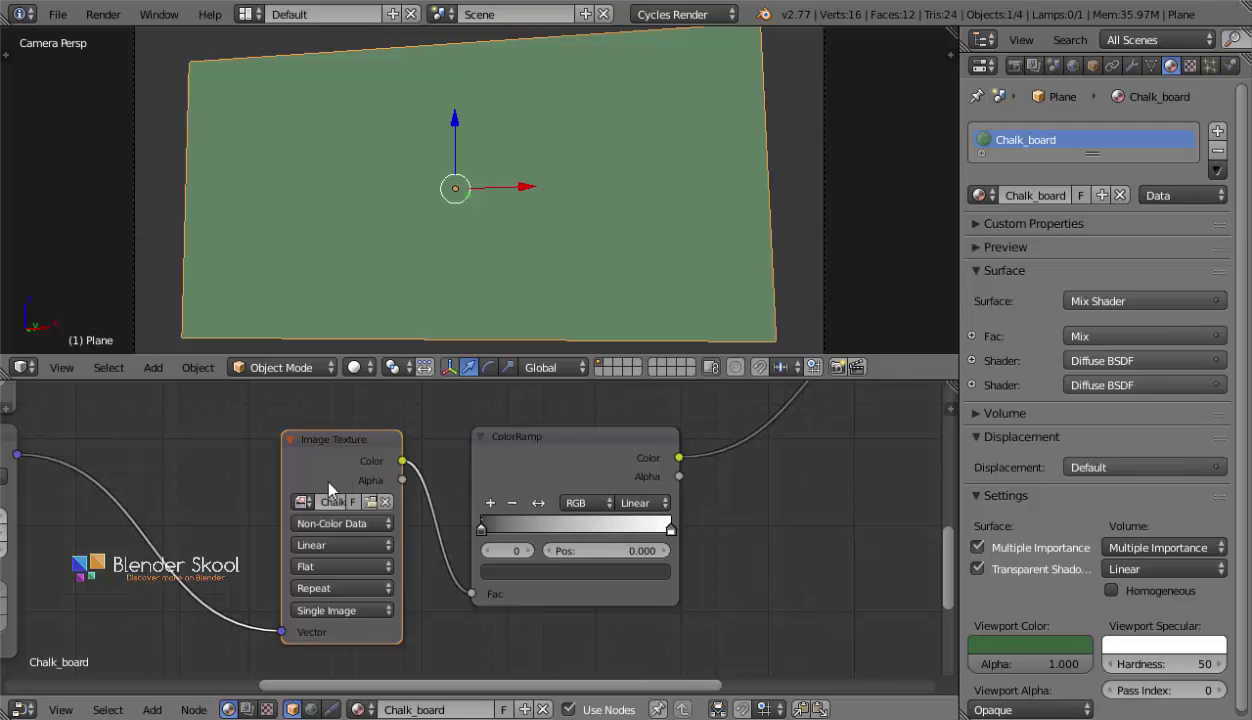
scroll(380, 518, "down", 1)
middle_click_drag(380, 518, 352, 456)
scroll(345, 443, "down", 1)
key("shift+d")
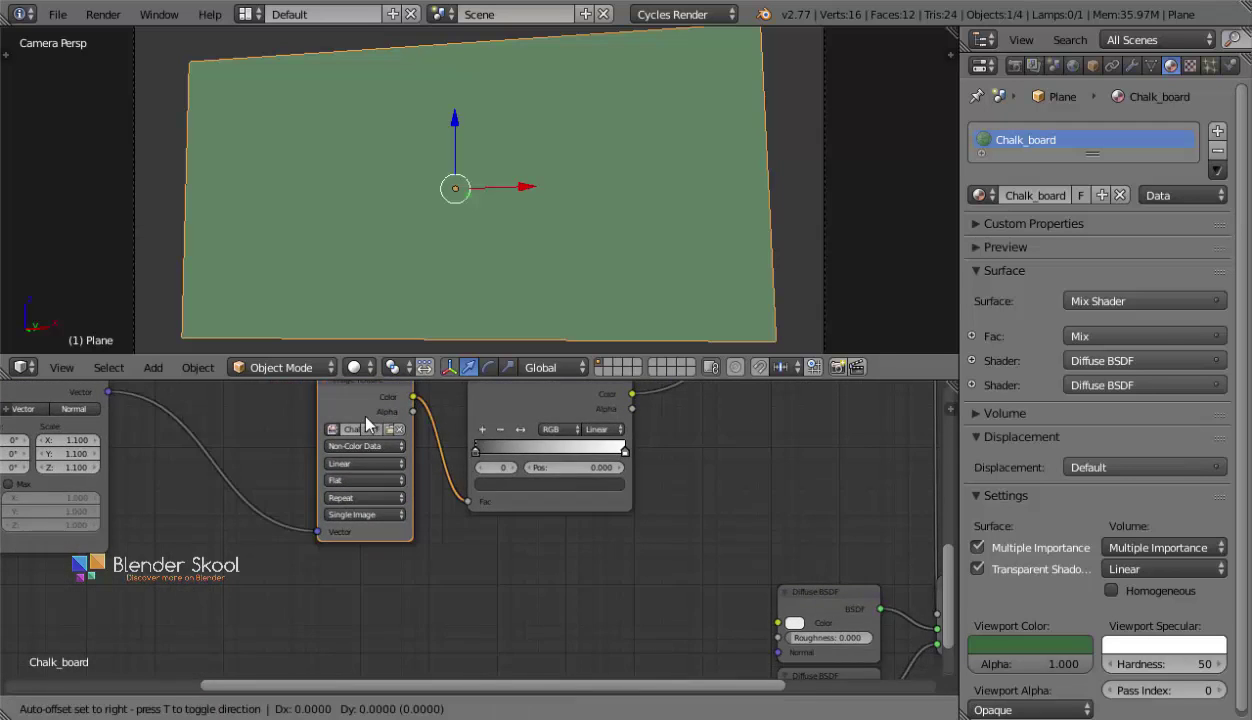
key("y")
left_click(373, 612)
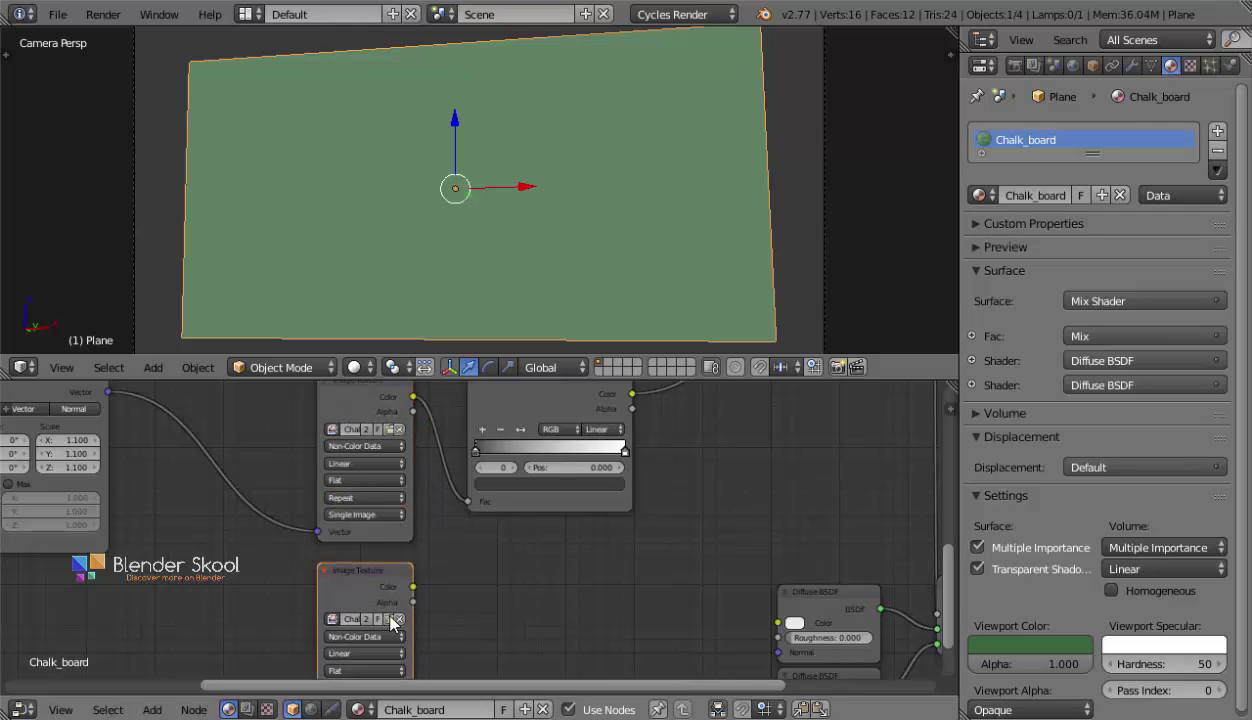
Load Chalk_rub.png from the Chalk Text effect folder into the duplicated Image Texture node.
left_click(388, 619)
left_click(330, 40)
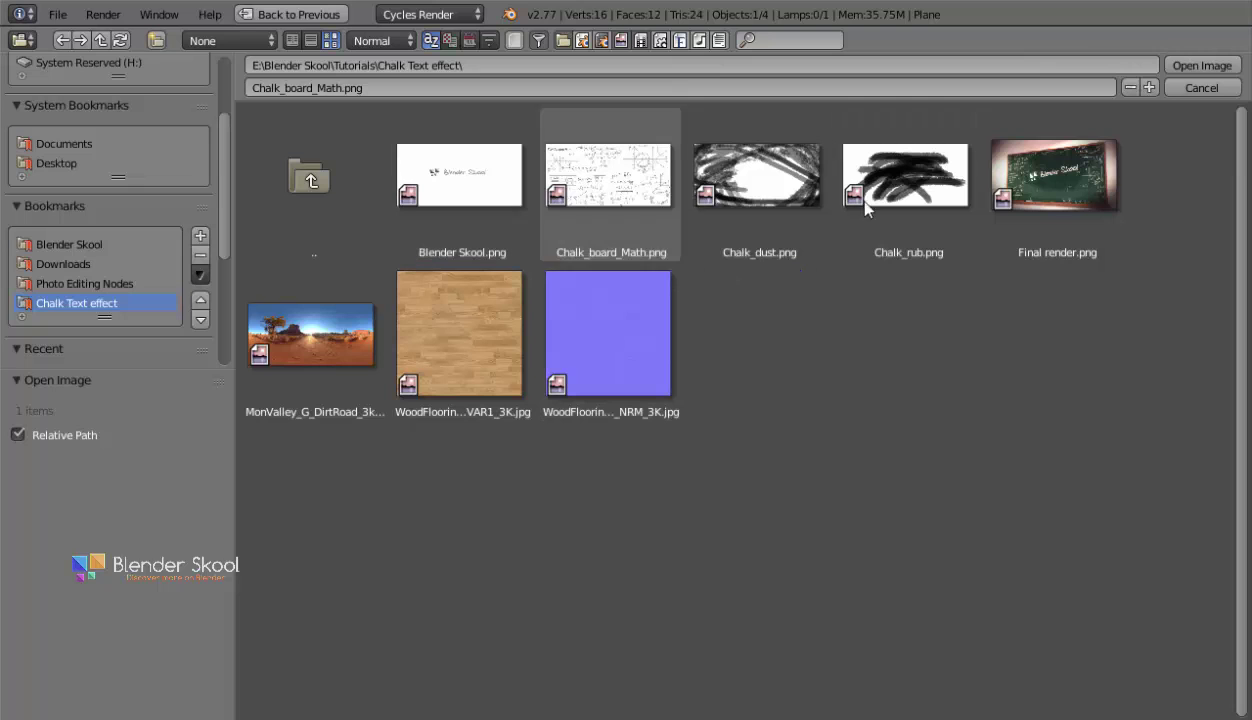
left_click(905, 195)
left_click(1190, 65)
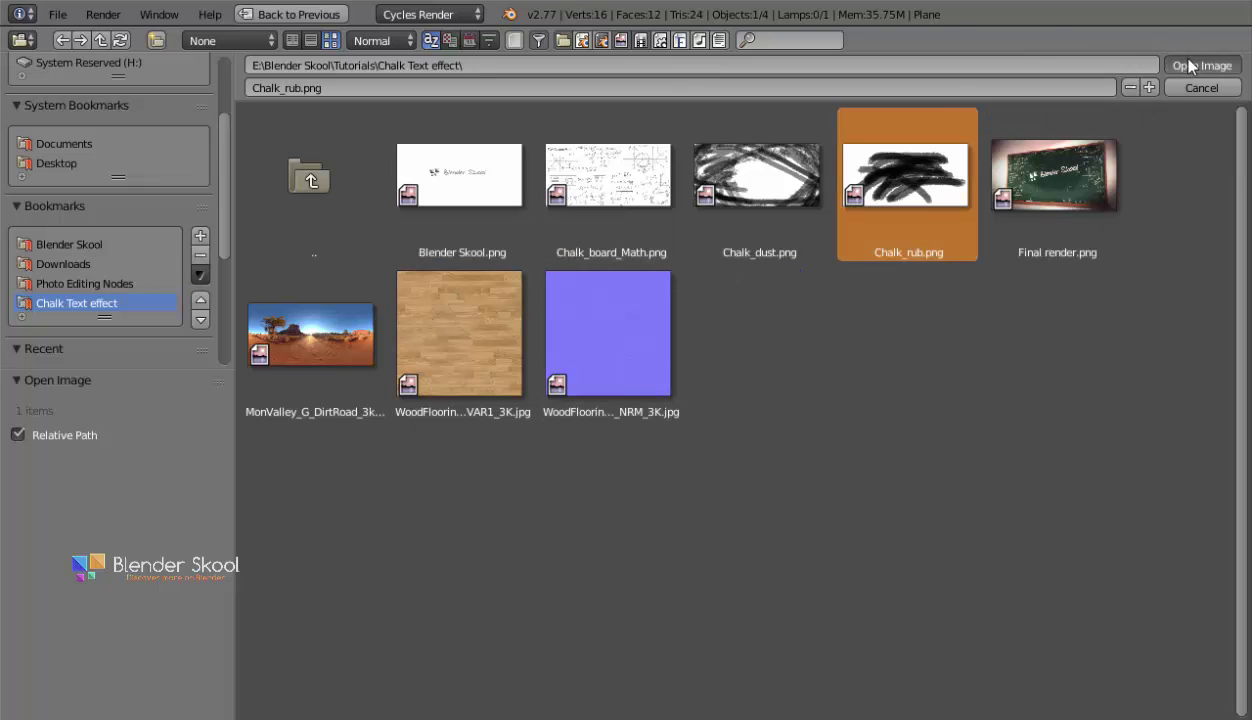
Duplicate the last Multiply node and insert the copy on the link between the lowest ColorRamp and that Multiply node.
middle_click_drag(624, 468, 447, 527)
middle_click_drag(317, 513, 218, 660)
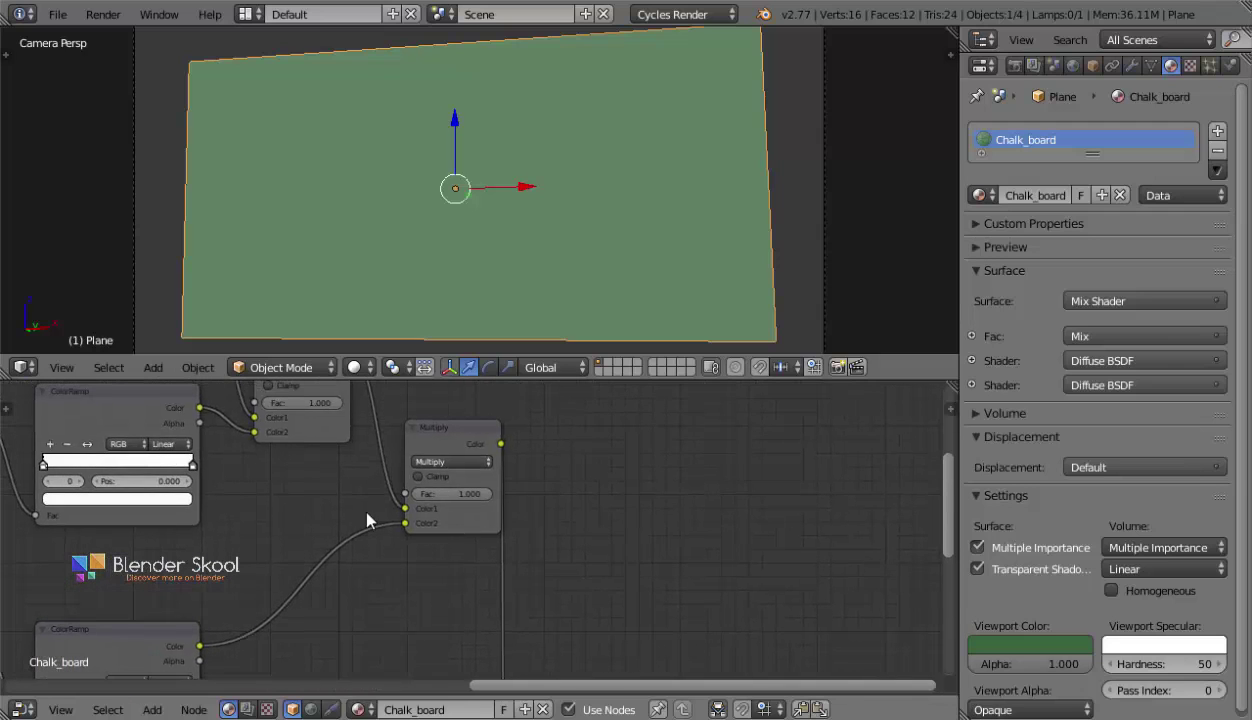
left_click(451, 442)
middle_click_drag(430, 447, 467, 438)
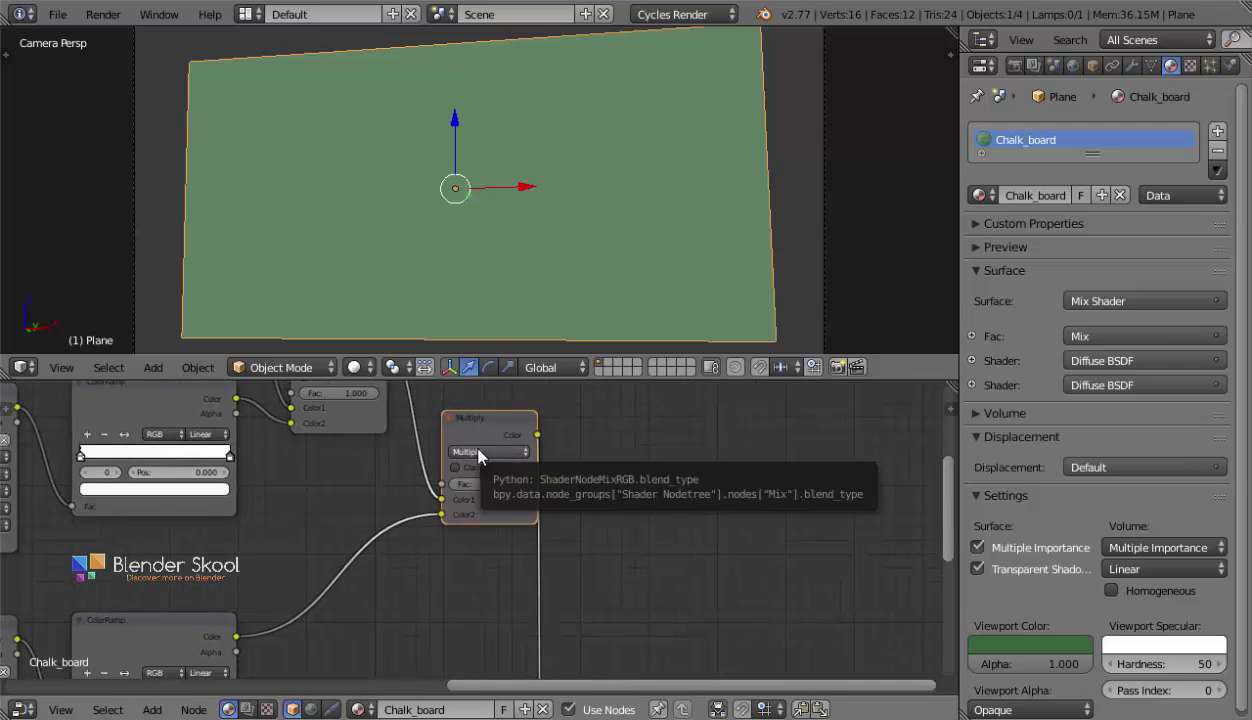
key("shift+d")
left_click(336, 578)
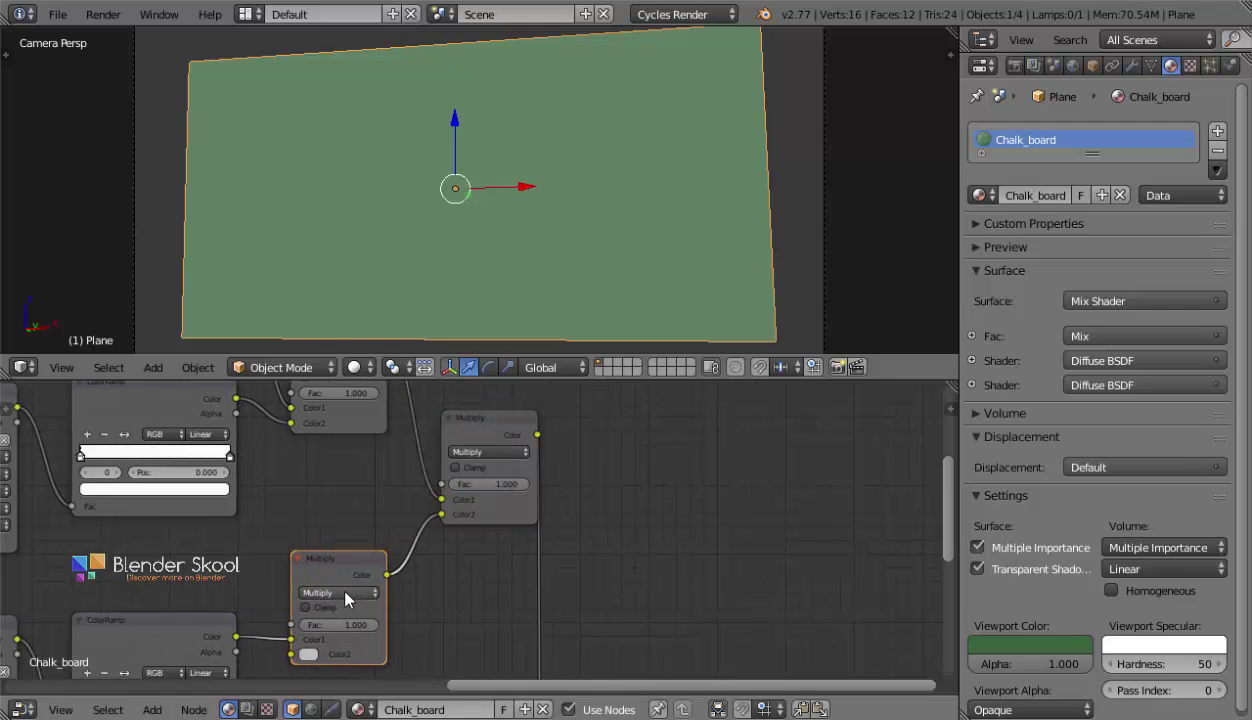
Set the new mix node's blend type to Add and connect the Chalk_rub texture's Color output to its Color2 input.
left_click(338, 592)
left_click(340, 563)
middle_click_drag(340, 517, 437, 361)
left_click_drag(112, 672, 387, 497)
Select the two Diffuse BSDF, Mix Shader and Material Output nodes and shift them about 625 units to the right along X.
middle_click_drag(469, 478, 259, 384)
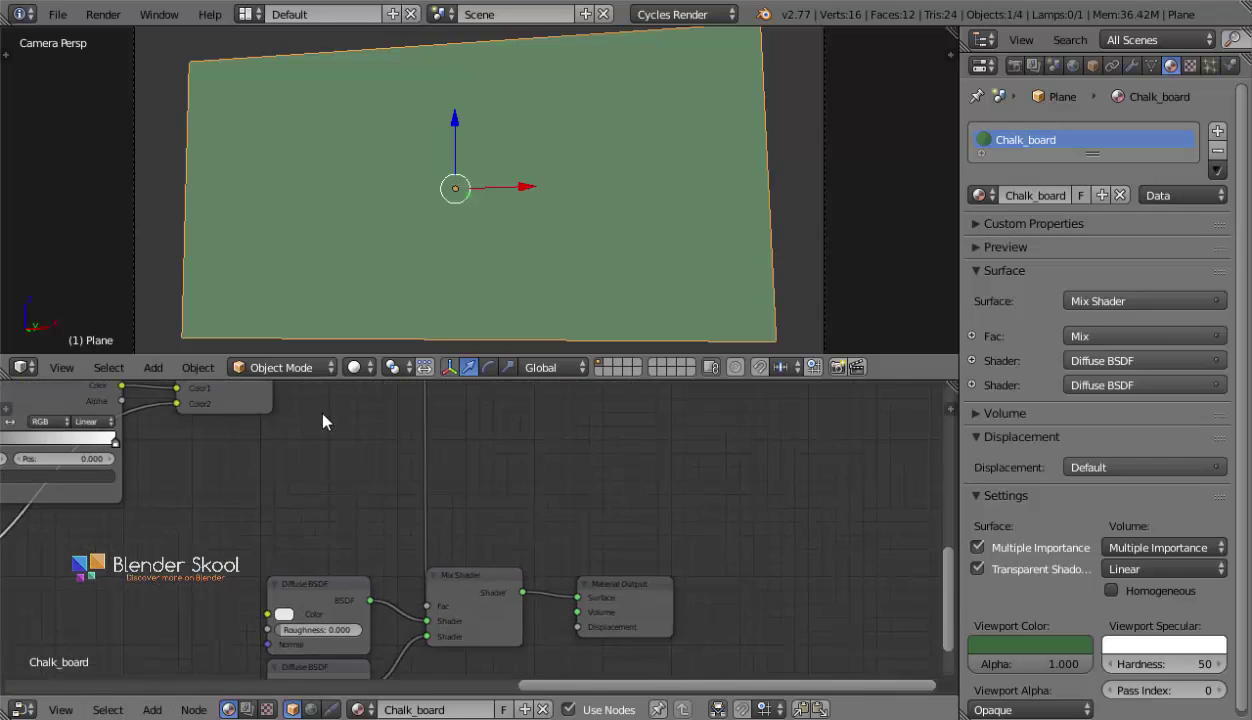
scroll(346, 467, "down", 4)
middle_click_drag(311, 520, 266, 464)
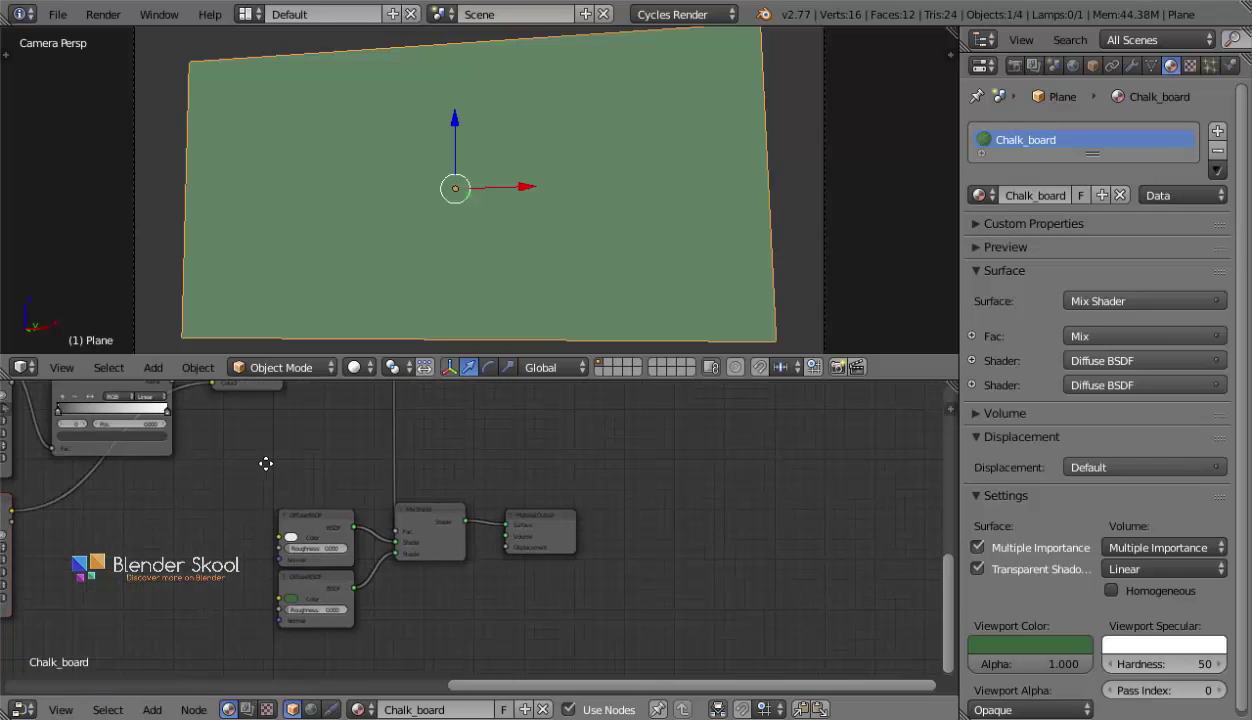
key("b")
left_click_drag(243, 444, 838, 666)
key("g")
key("x")
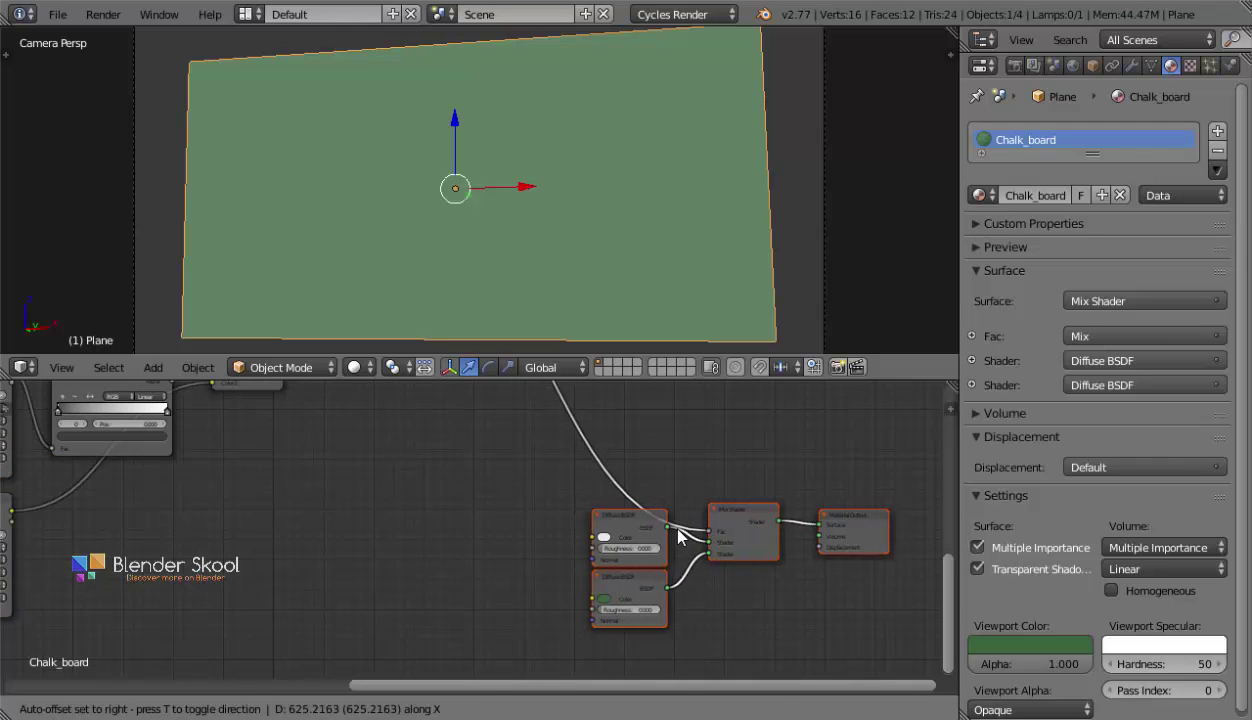
left_click(678, 529)
Raise the selected shader and output nodes to the level of the Add node and bring them slightly closer to it.
key("g")
key("y")
left_click(629, 452)
middle_click_drag(645, 501, 797, 617)
middle_click_drag(457, 497, 499, 529)
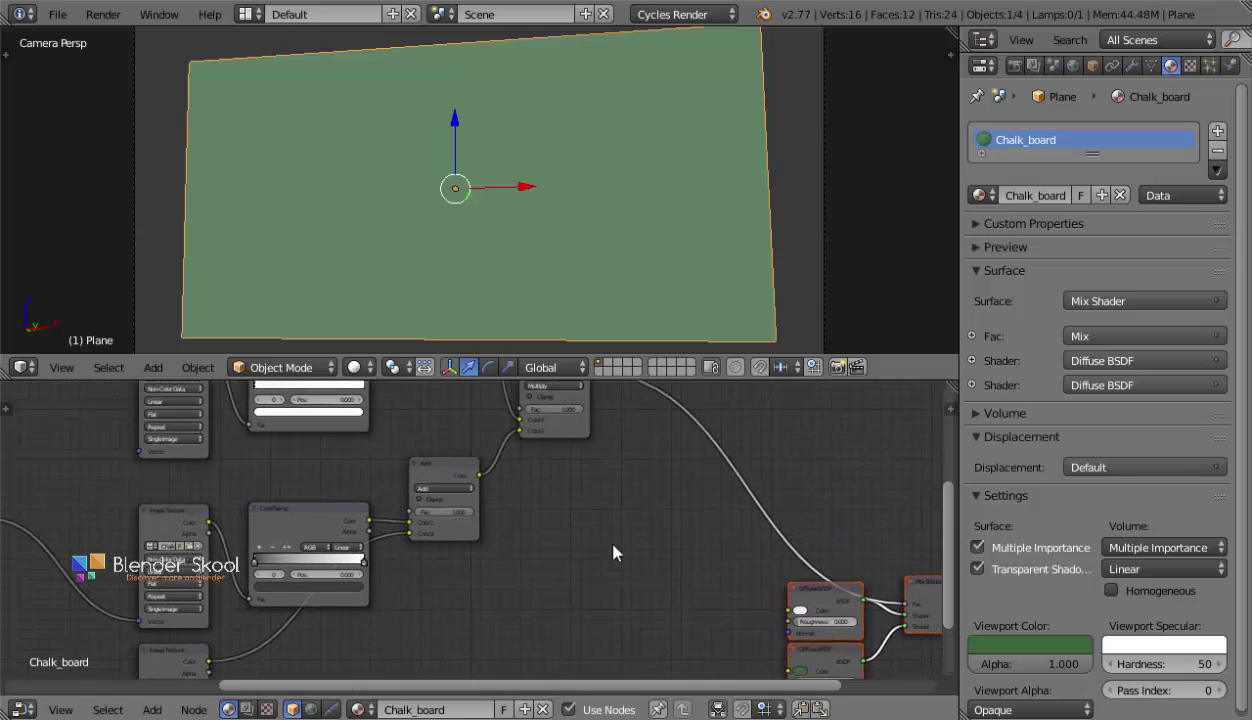
key("g")
key("y")
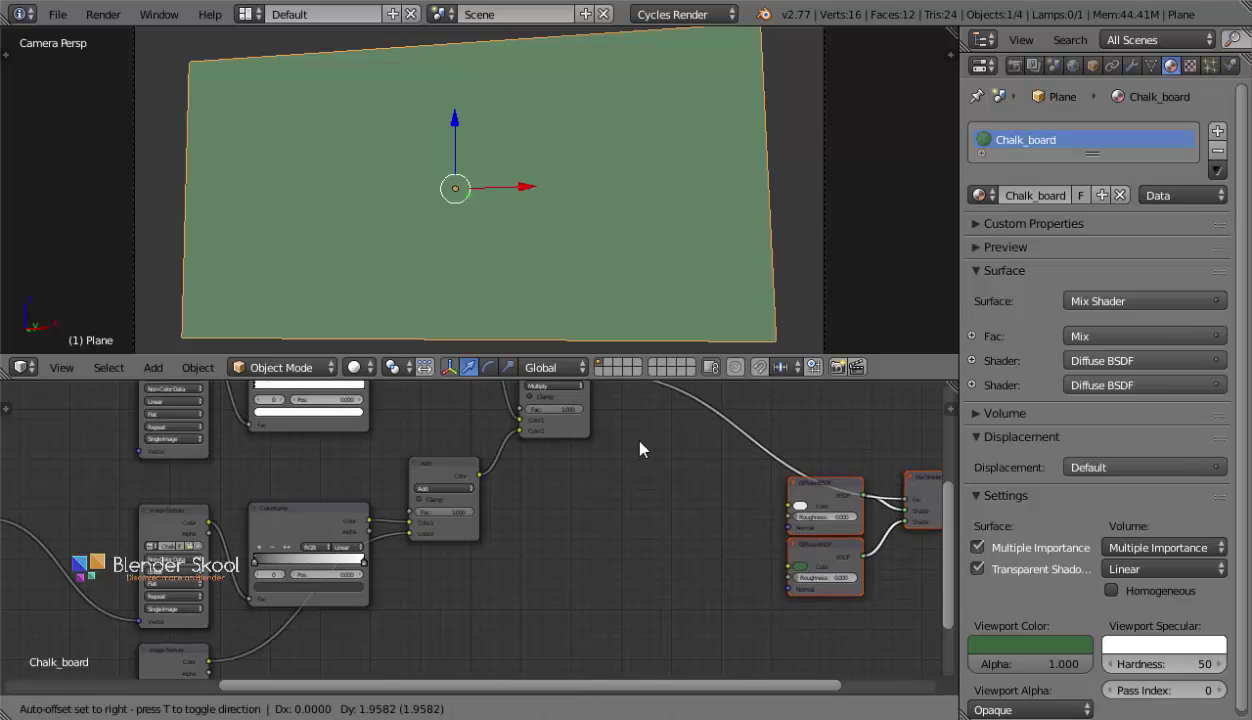
key("x")
left_click(567, 492)
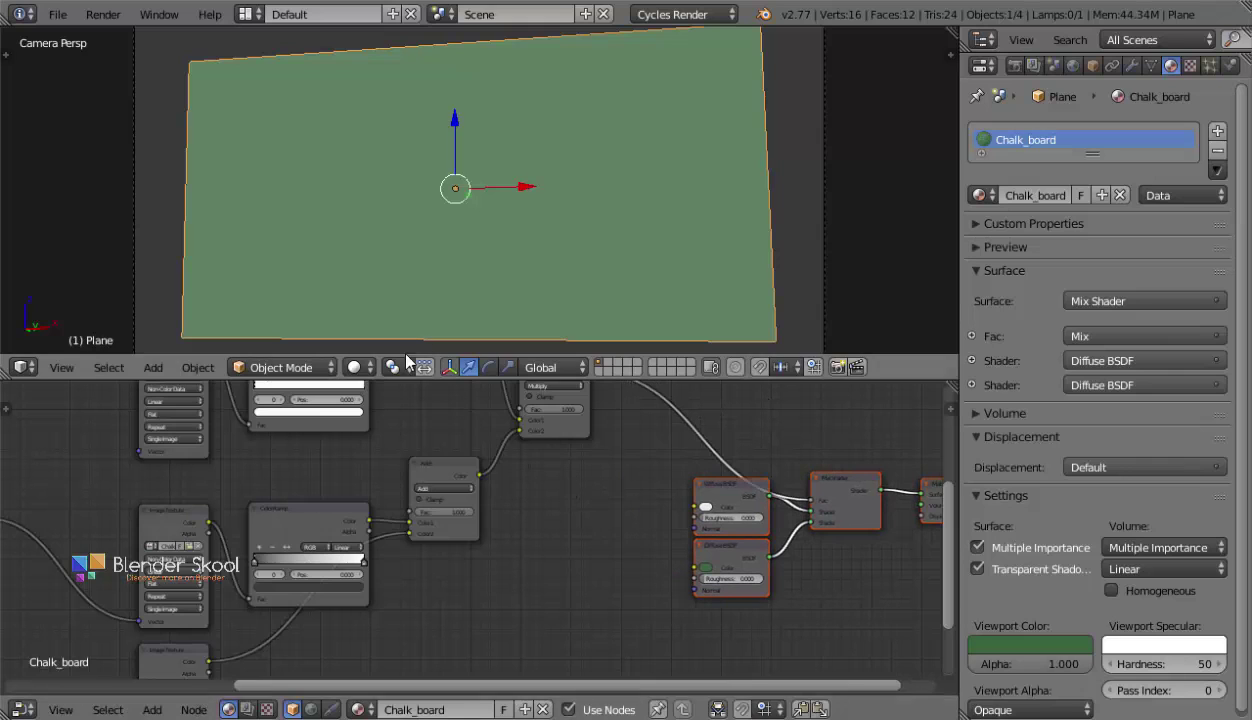
Set the viewport to rendered shading and enable the Node Wrangler add-on in the user preferences.
left_click(358, 367)
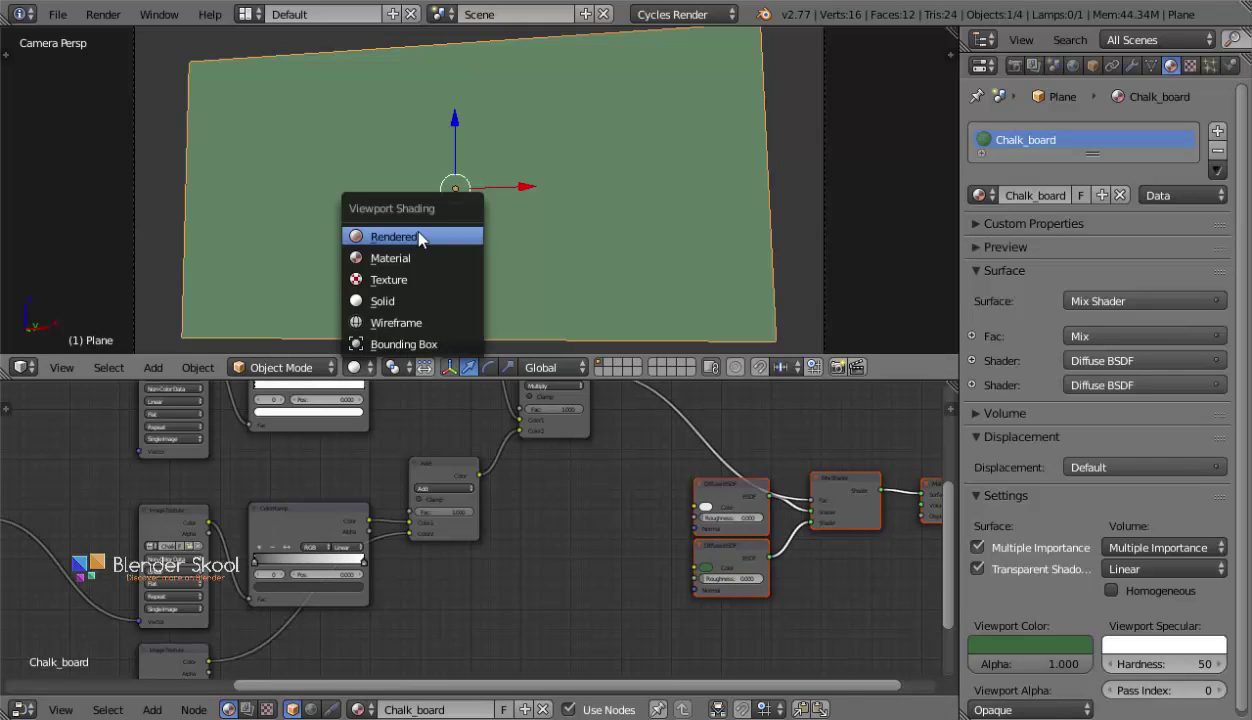
left_click(419, 237)
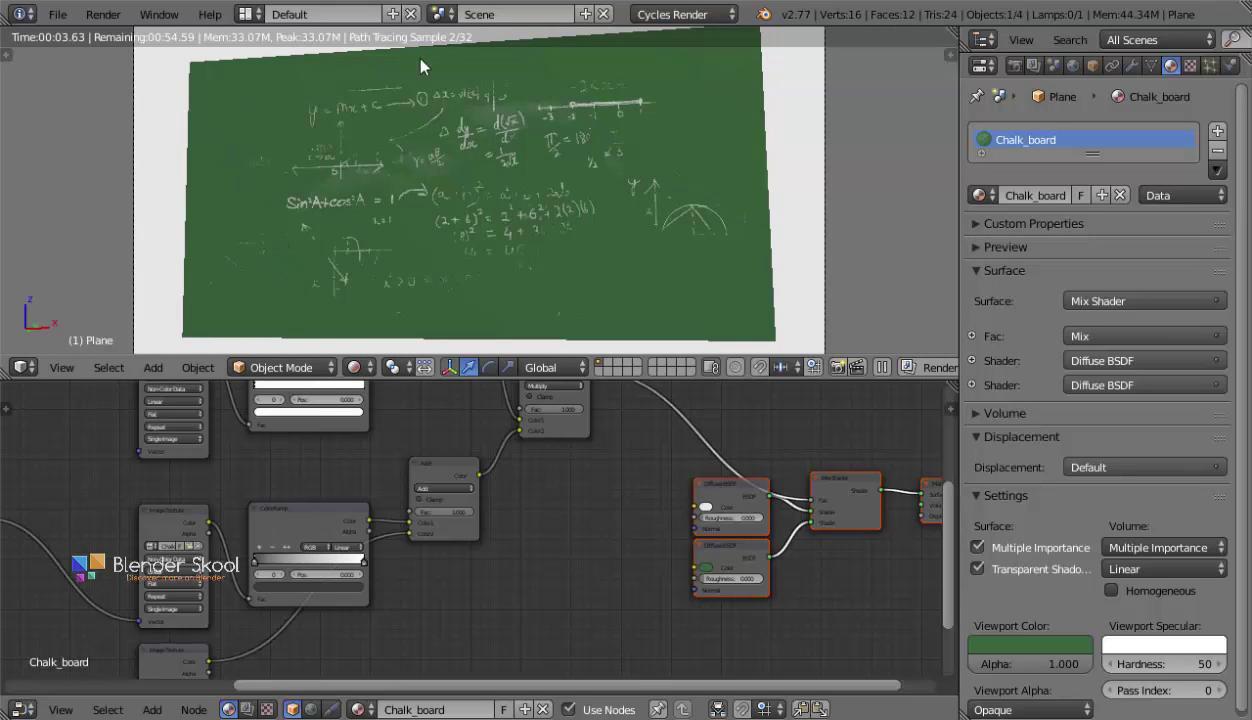
left_click(60, 15)
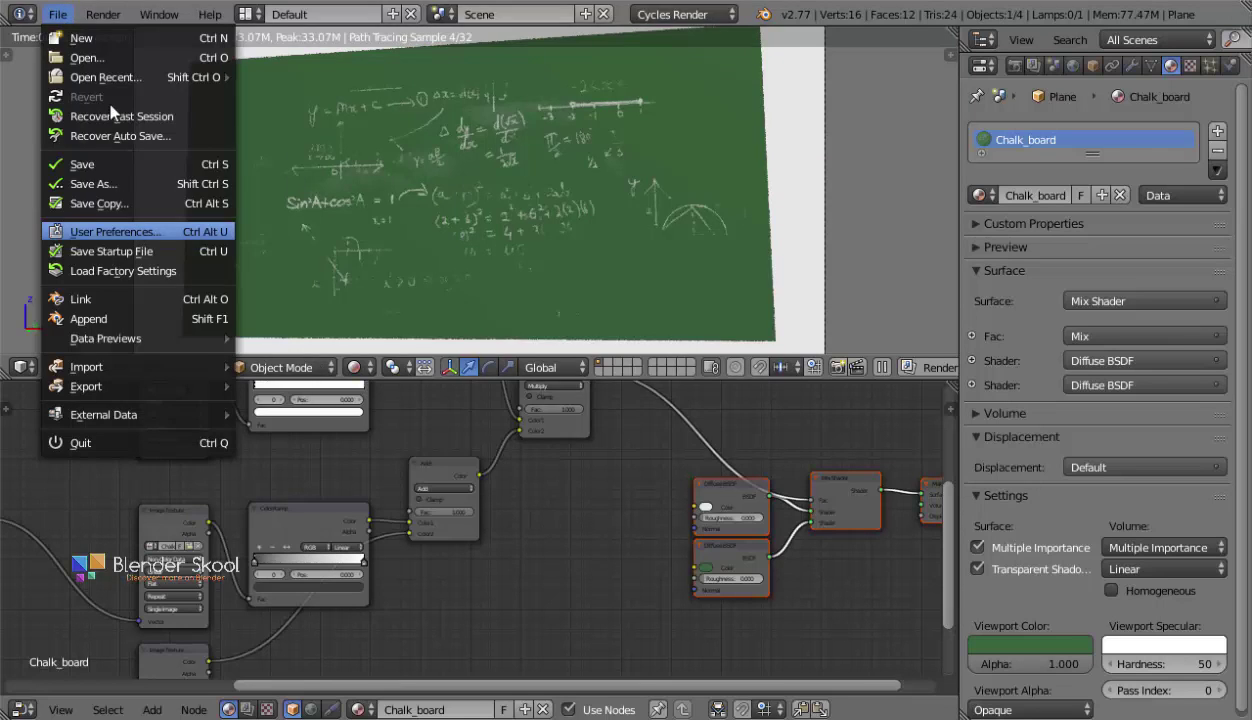
left_click(129, 228)
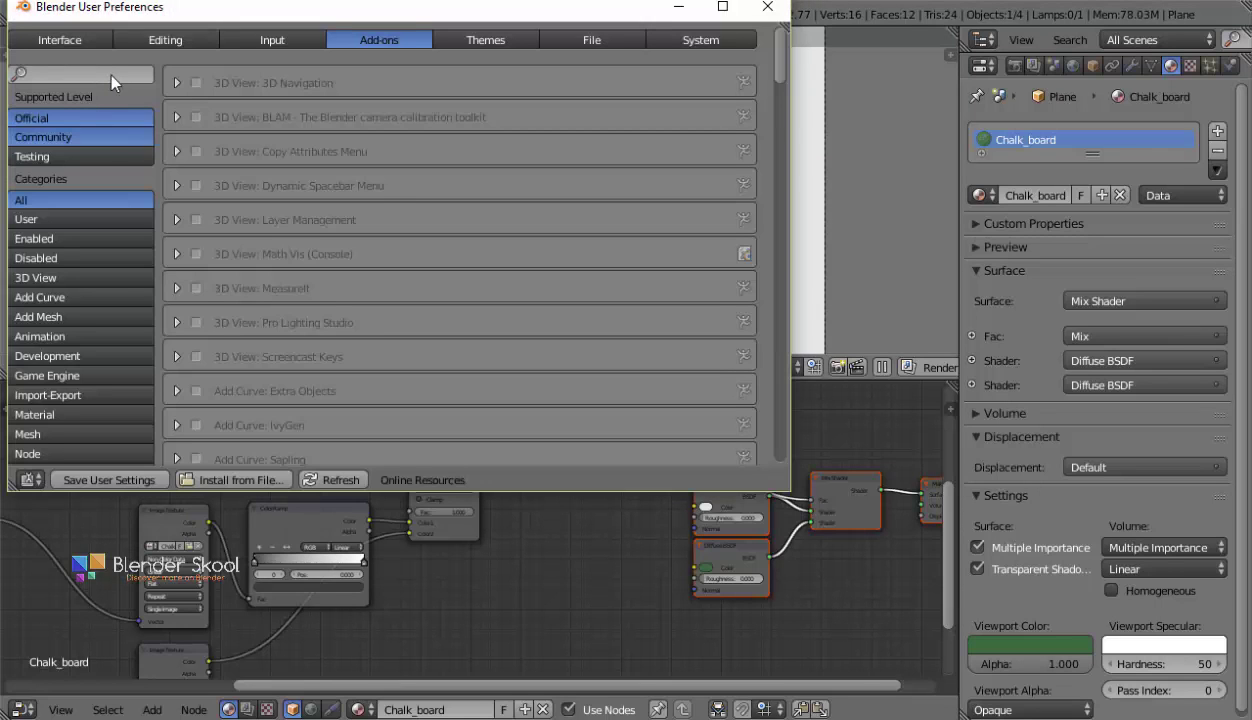
left_click(110, 75)
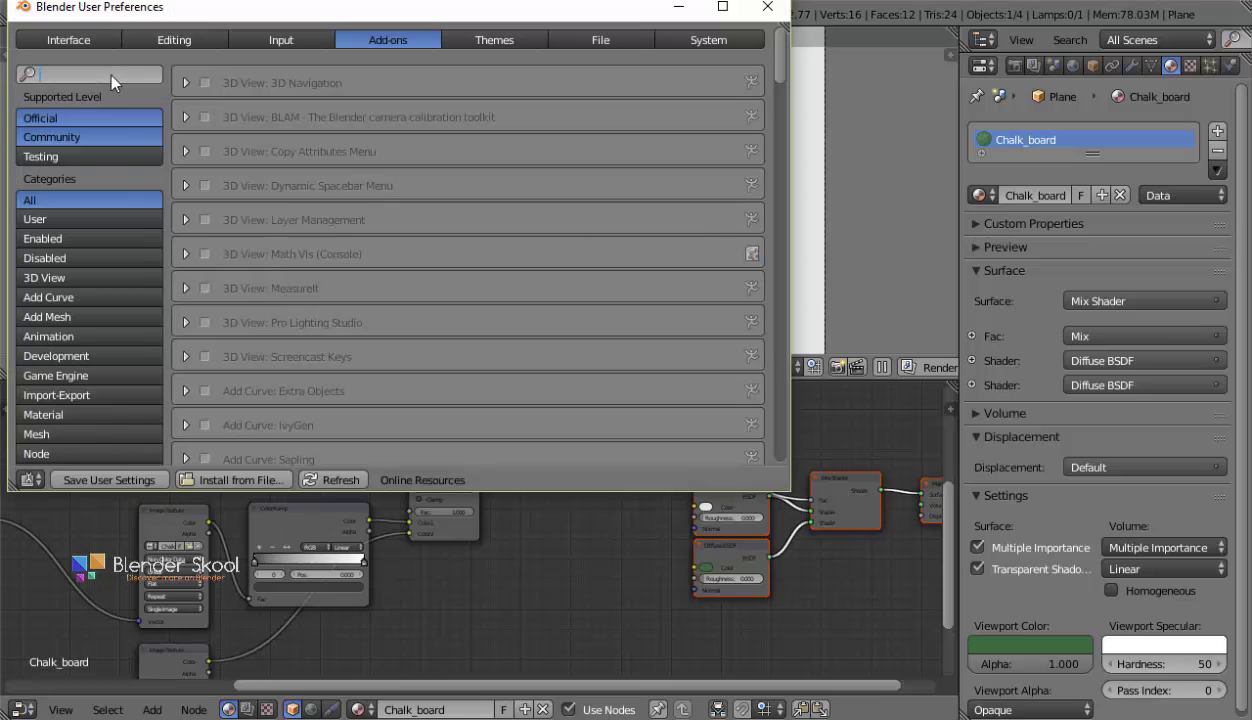
type("node")
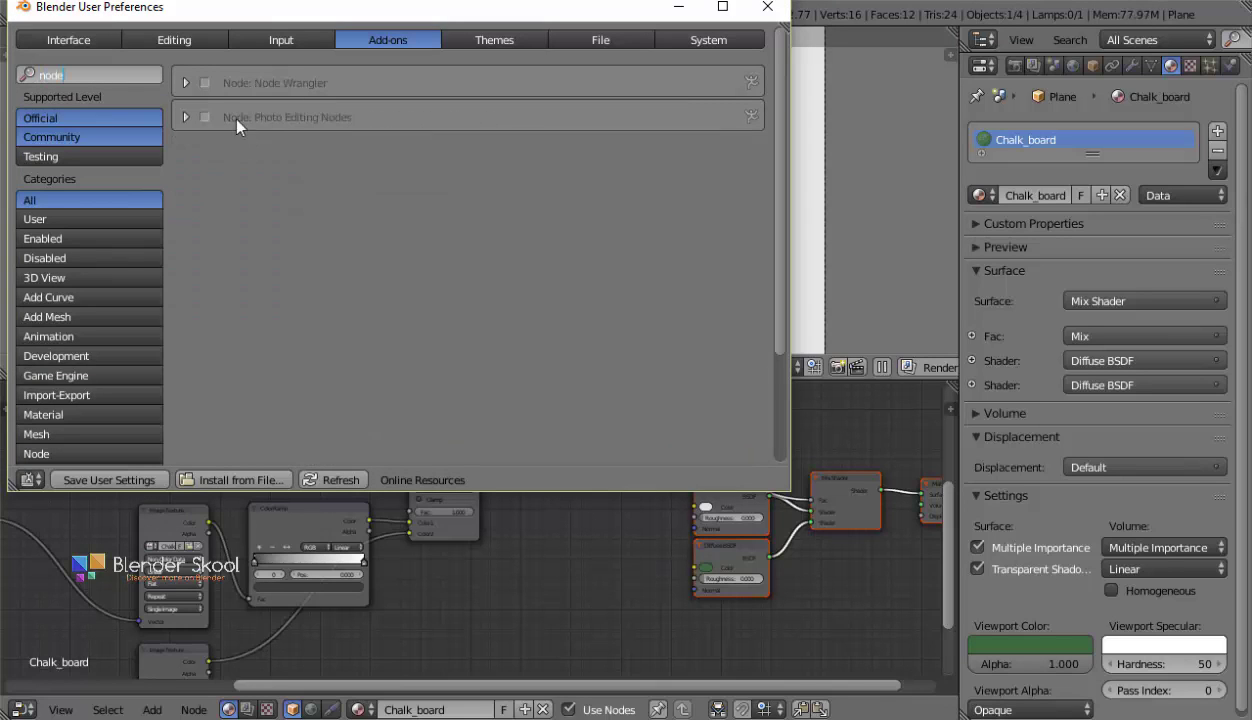
key("Return")
left_click(205, 83)
left_click(767, 7)
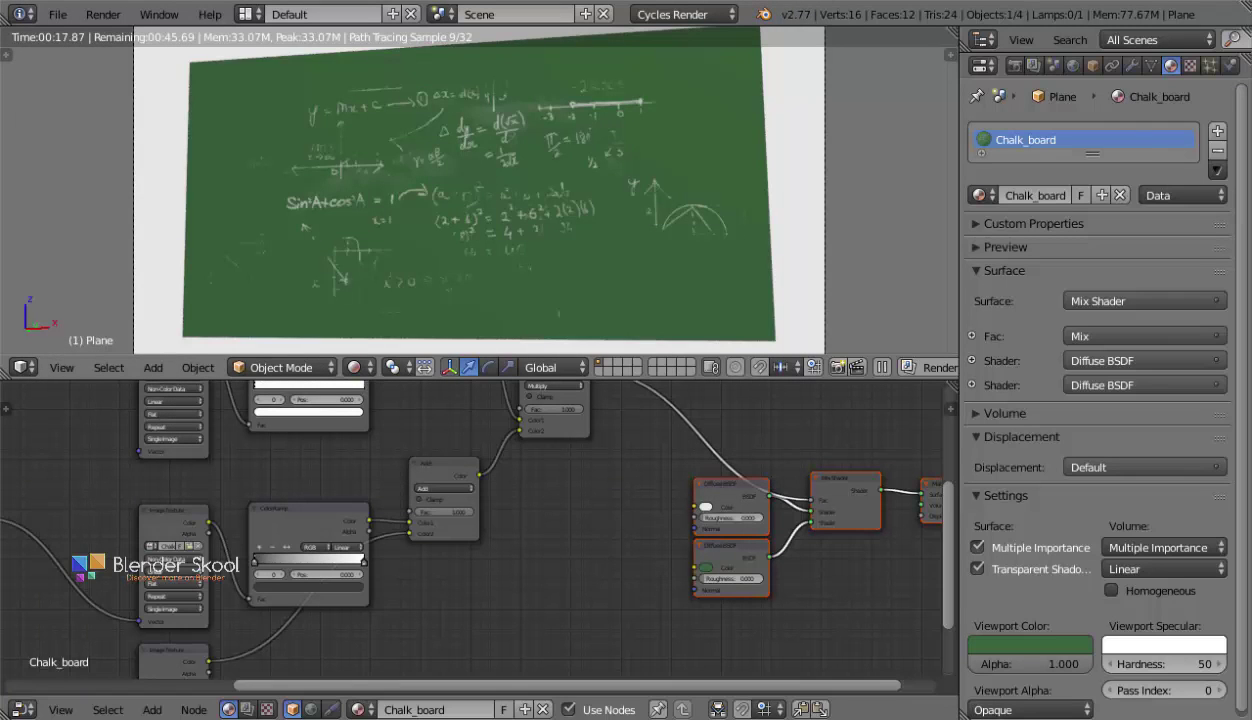
Preview the Chalk_rub texture alone on the rendered board using Node Wrangler's viewer, and leave rendered view.
middle_click_drag(431, 524, 461, 474)
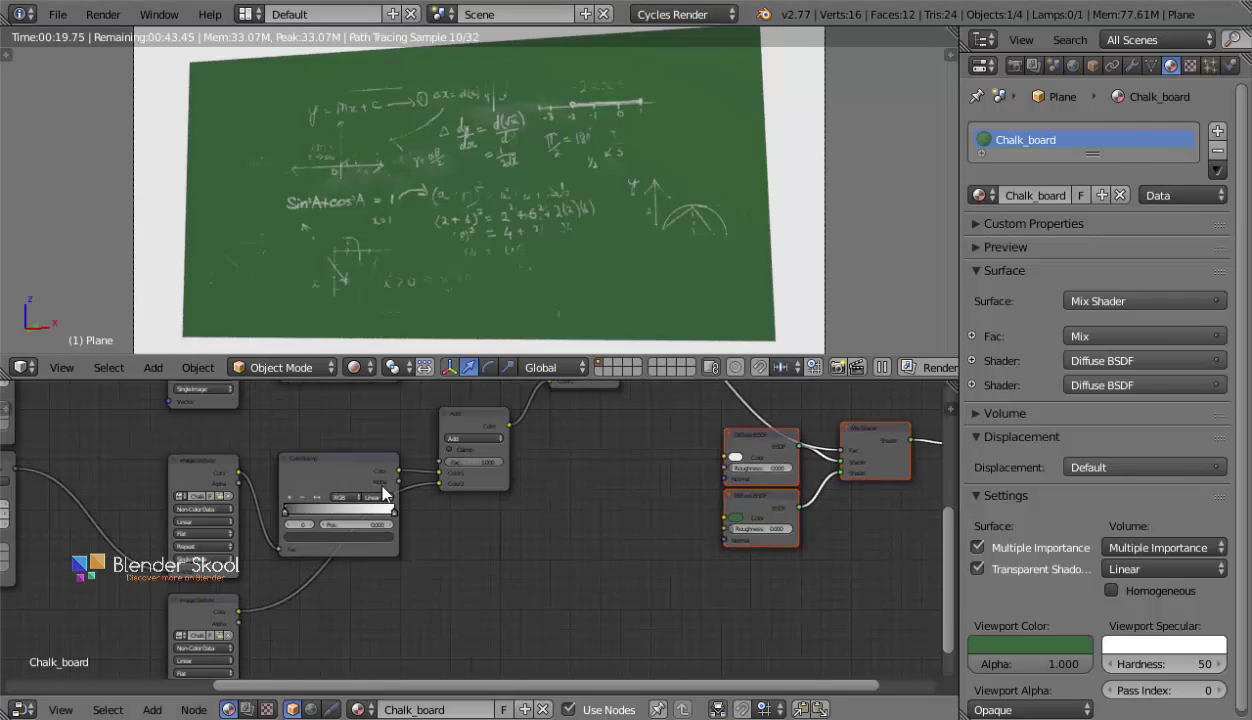
scroll(380, 493, "up", 1)
left_click(174, 612, "ctrl+shift")
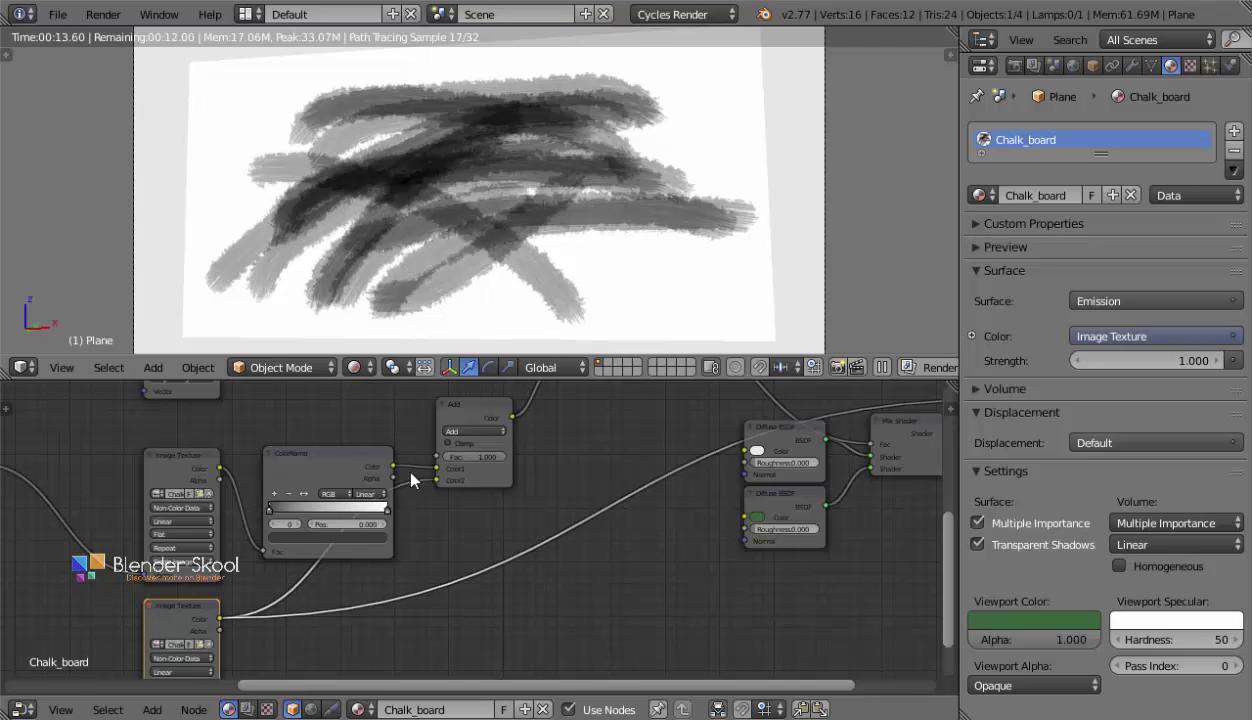
middle_click_drag(447, 453, 433, 469)
scroll(338, 529, "up", 1)
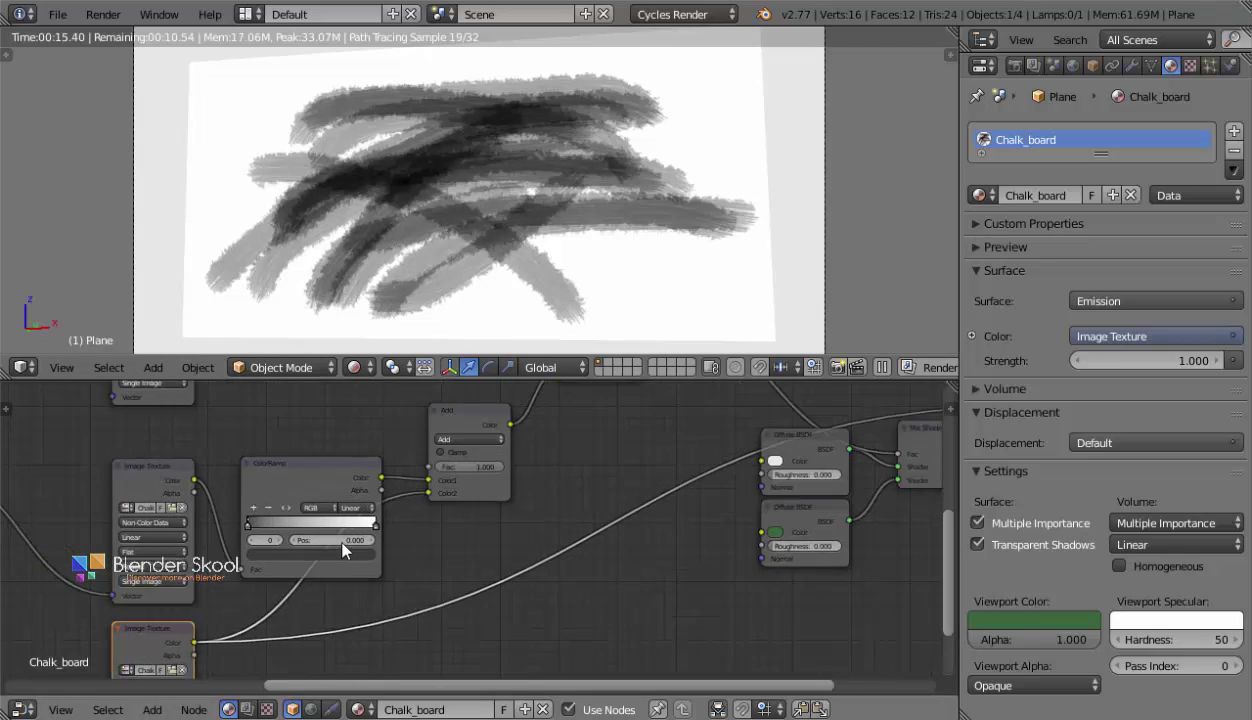
key("shift+z")
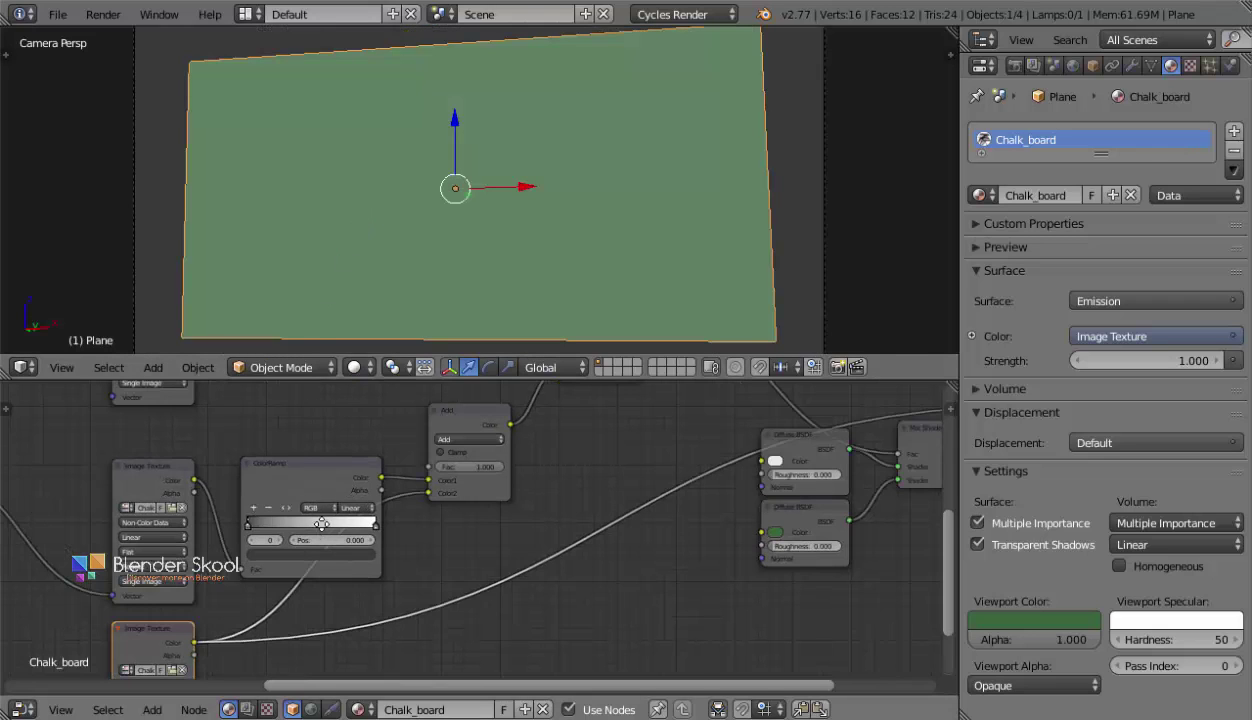
scroll(380, 465, "up", 3)
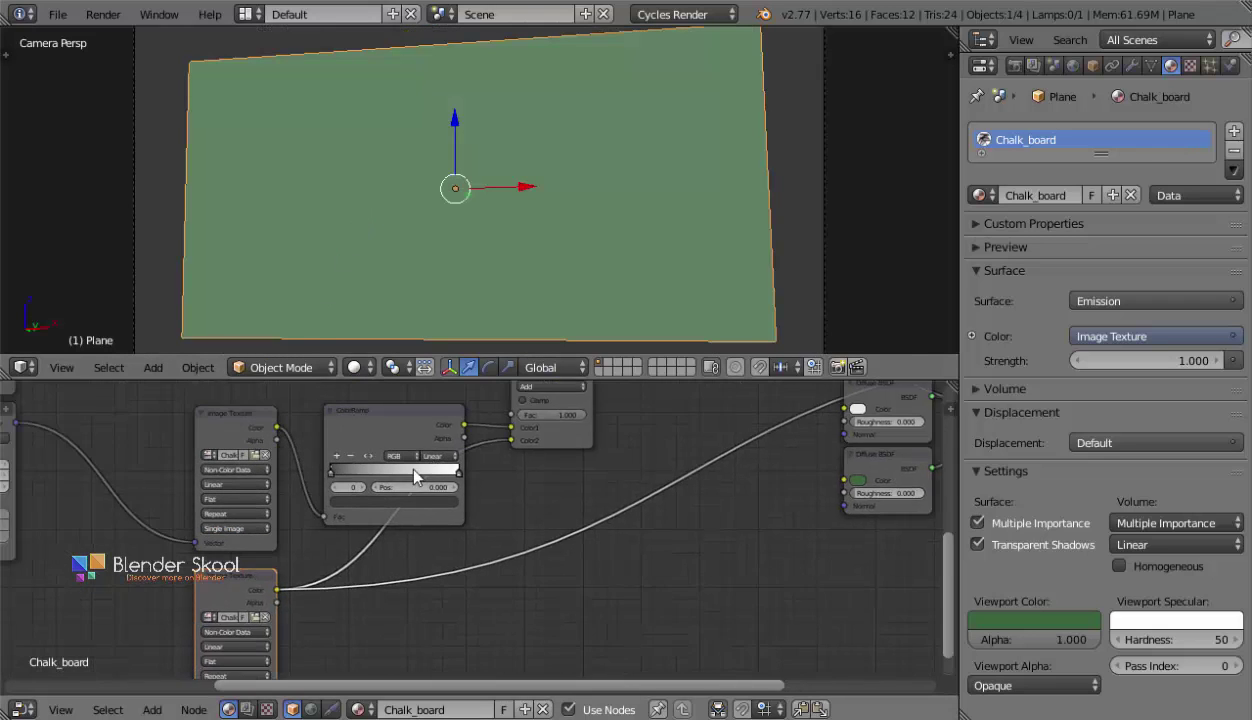
left_click(345, 433)
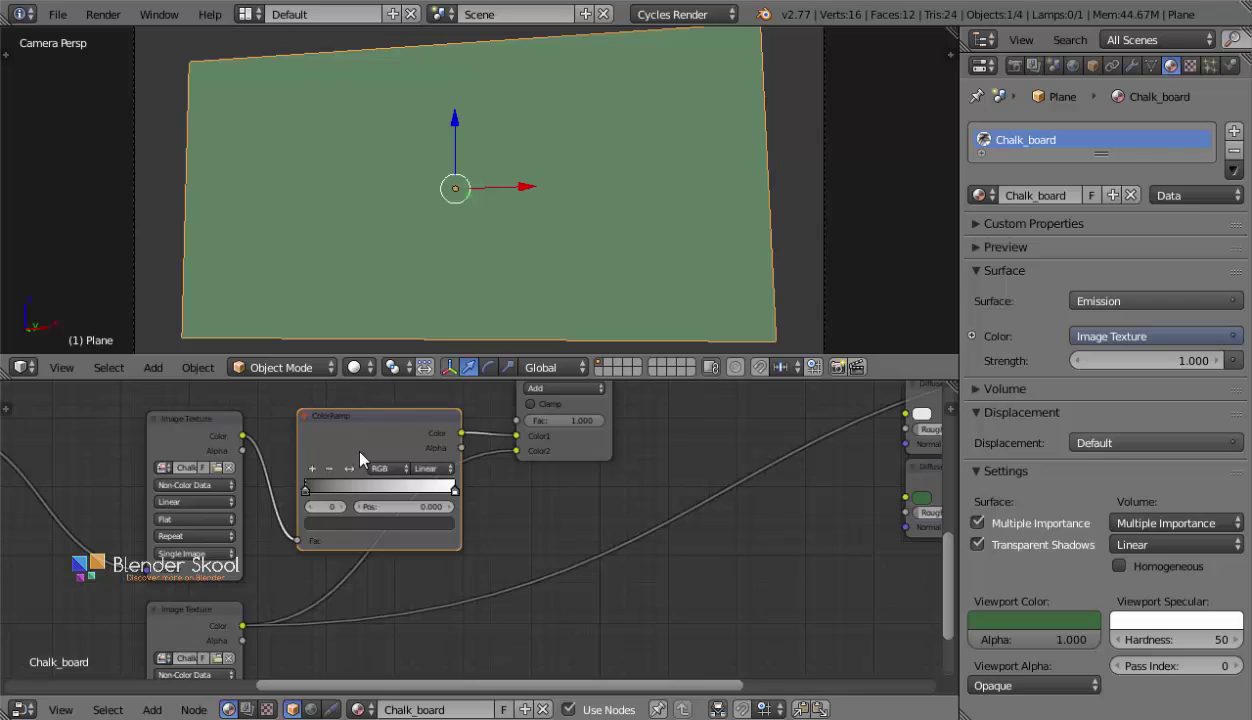
key("shift+d")
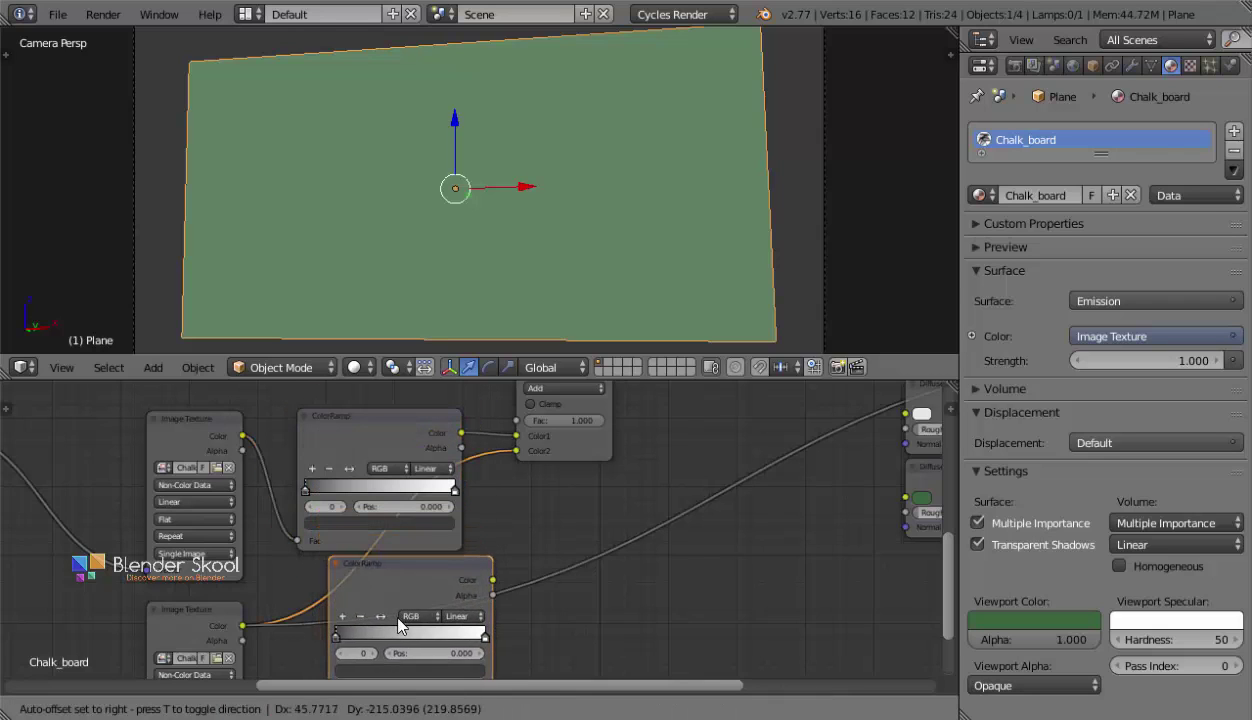
left_click(364, 576)
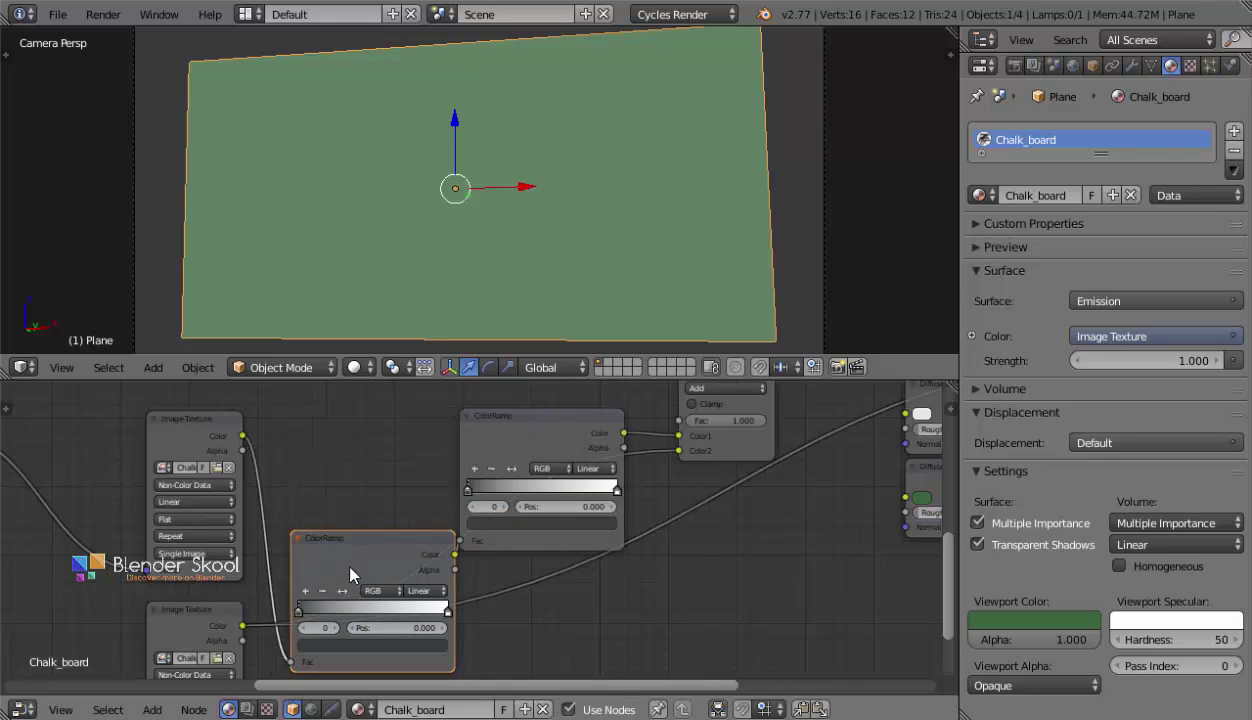
left_click(558, 436)
left_click_drag(606, 443, 571, 440)
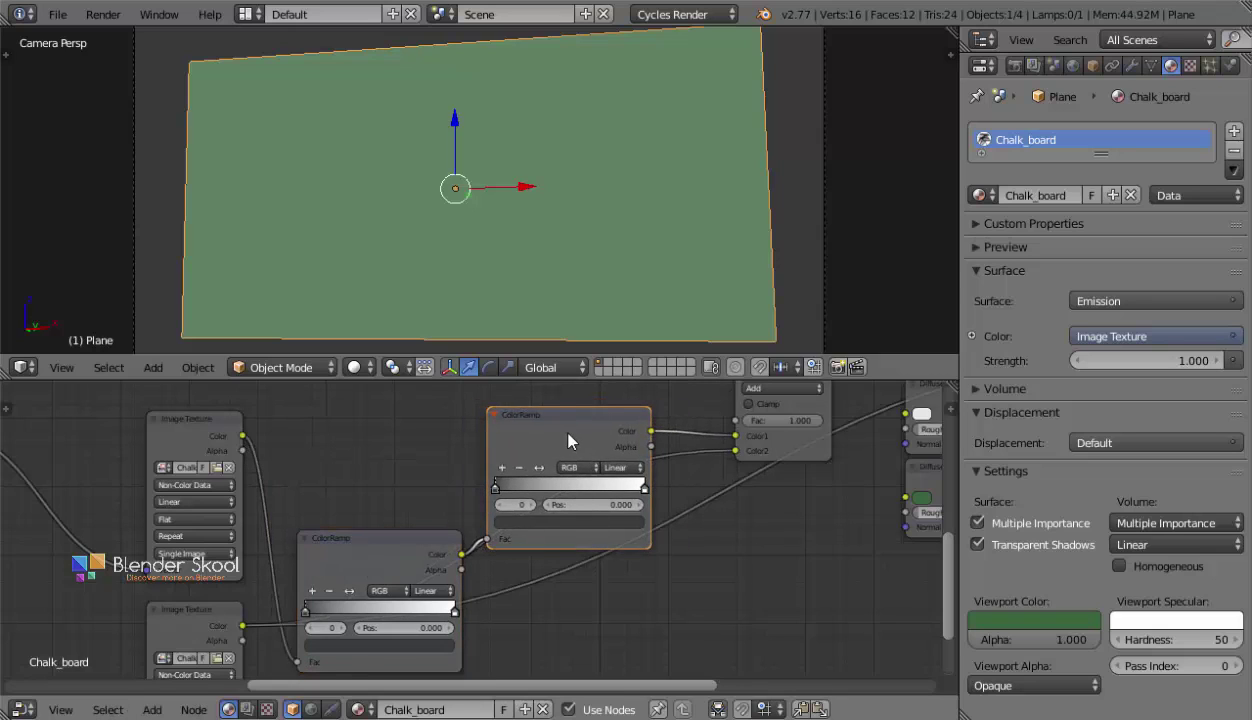
key("ctrl+z")
key("ctrl+z")
key("ctrl+z")
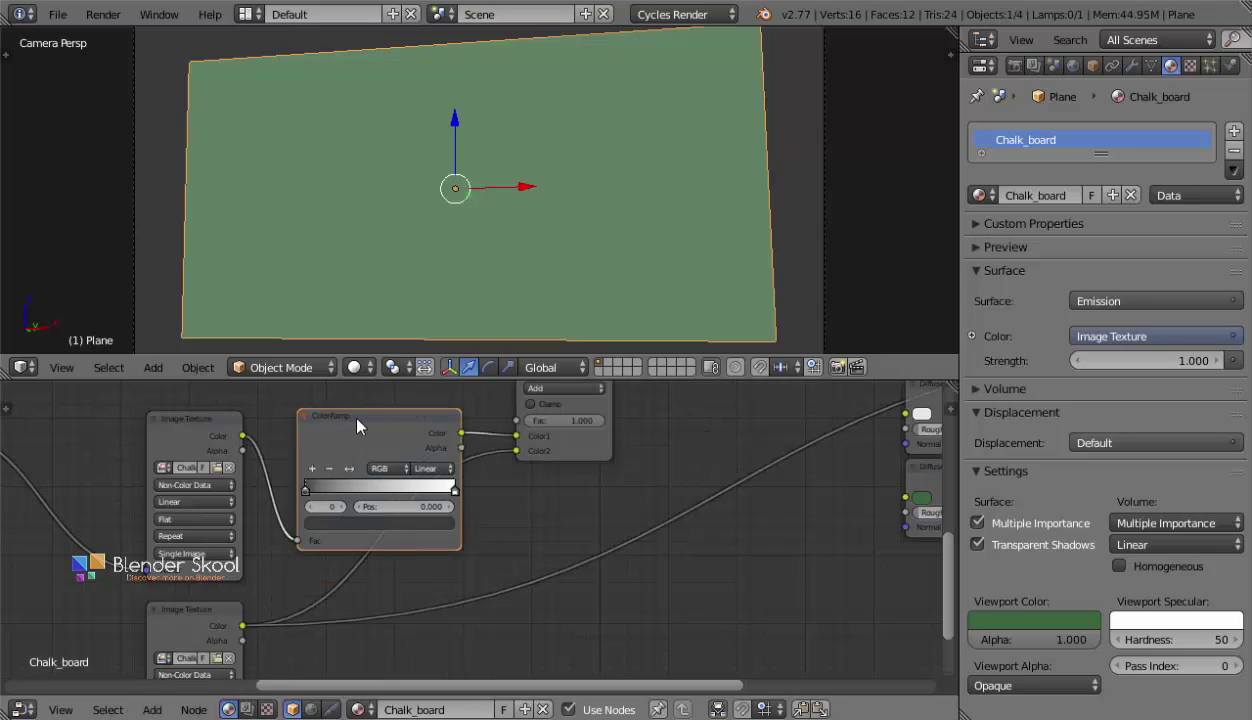
Duplicate the lowest ColorRamp and insert the copy on the link from the Chalk_rub texture to the Add node.
key("shift+d")
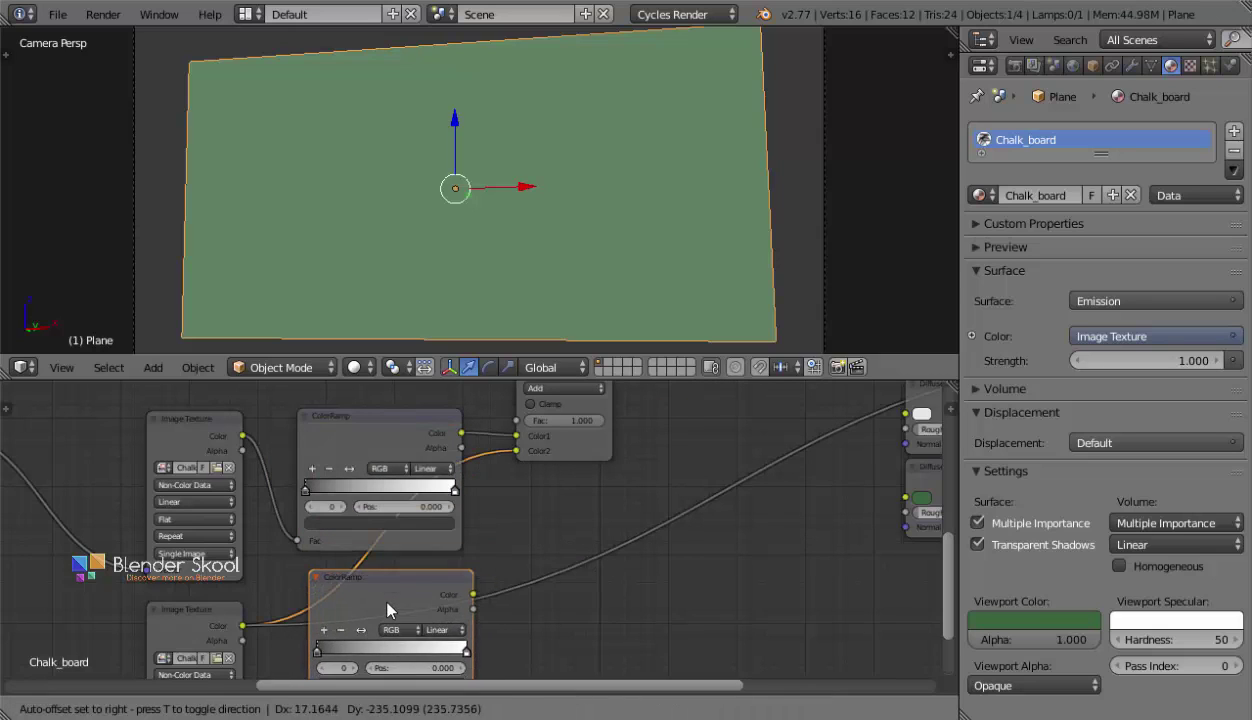
left_click(379, 588)
key("g")
right_click(371, 608)
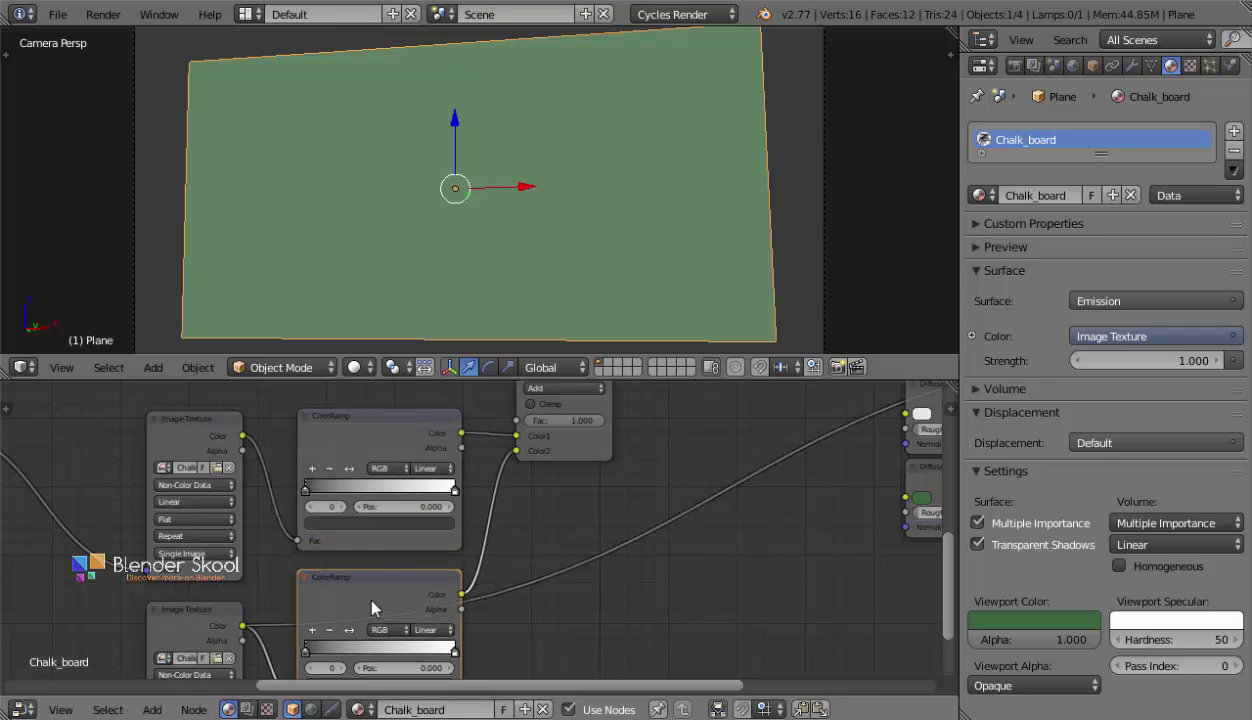
Flip the gradient of the duplicated ColorRamp that sits between the Chalk_rub texture and the Add node.
middle_click_drag(361, 543, 369, 502)
scroll(394, 526, "up", 3)
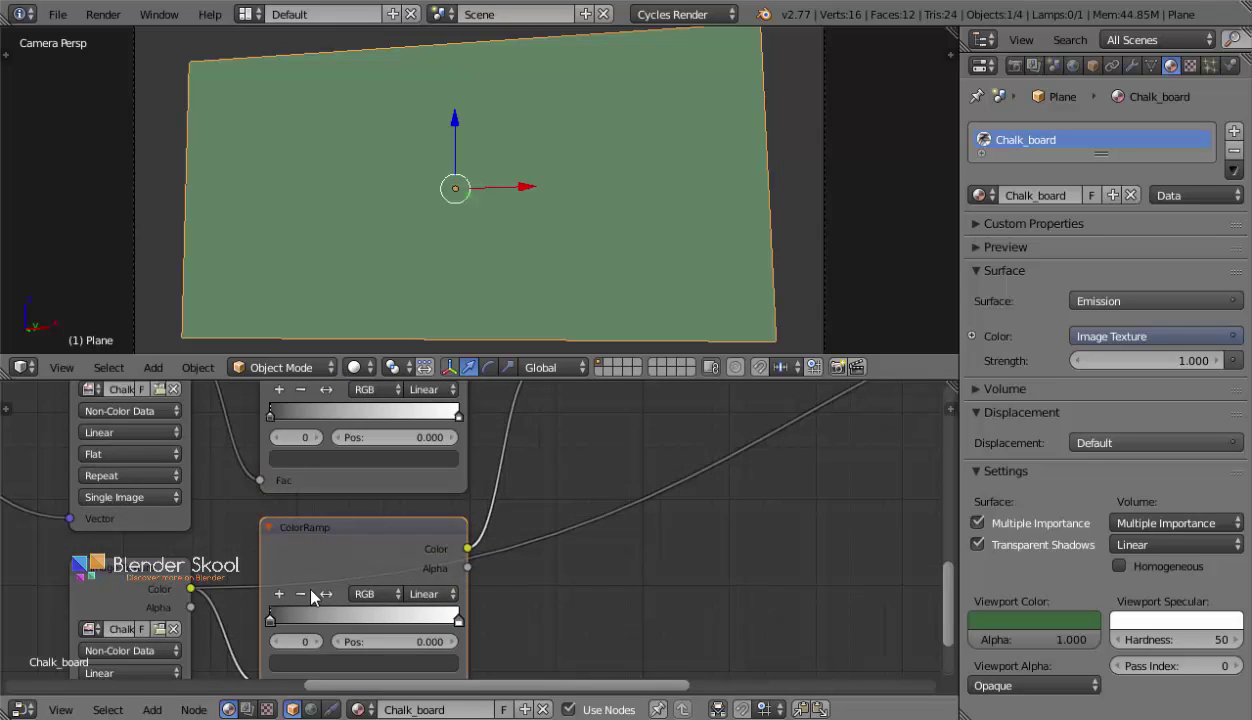
middle_click_drag(322, 555, 379, 509)
scroll(388, 540, "up", 3)
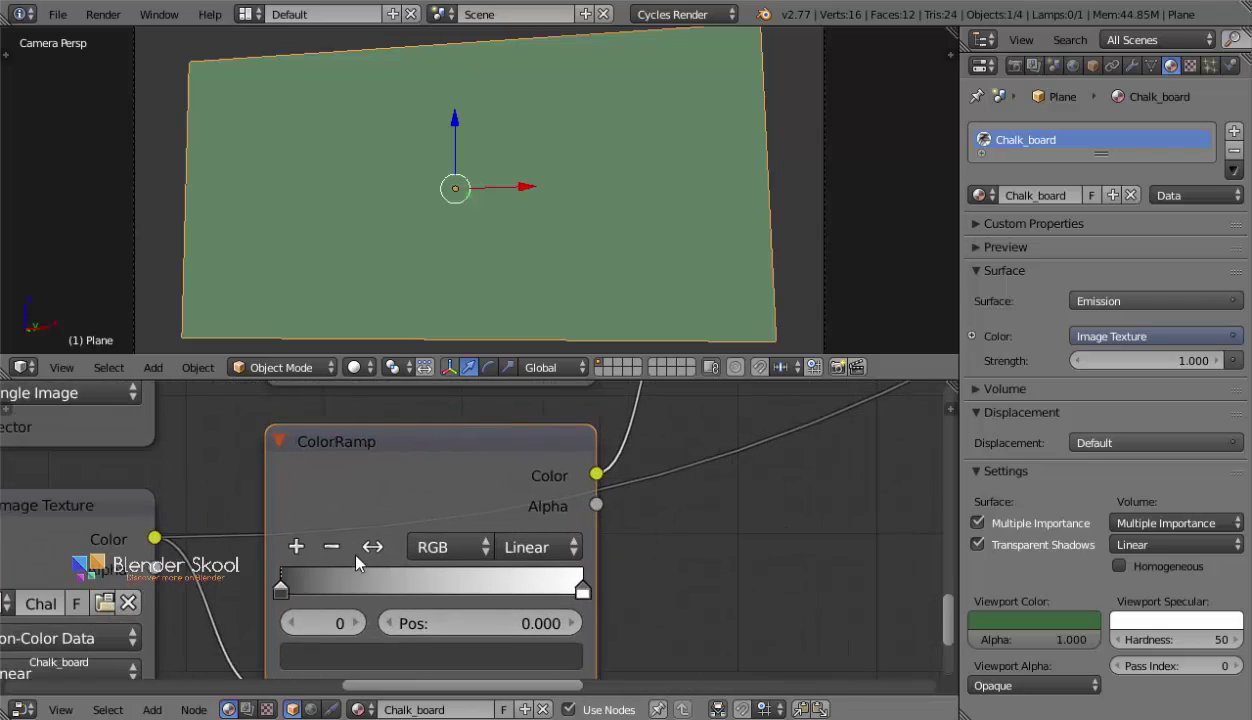
left_click(370, 548)
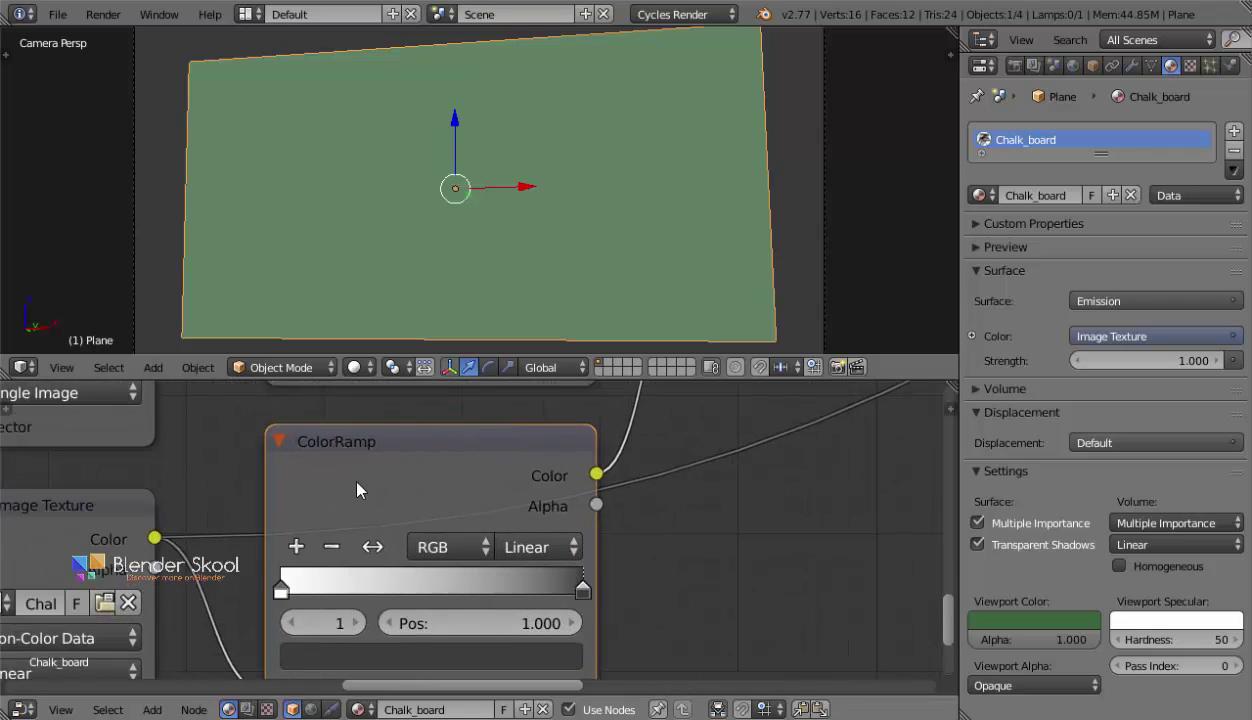
Set the viewport to rendered shading and preview the flipped ColorRamp's output on the board with Node Wrangler's viewer.
left_click(354, 367)
left_click(378, 228)
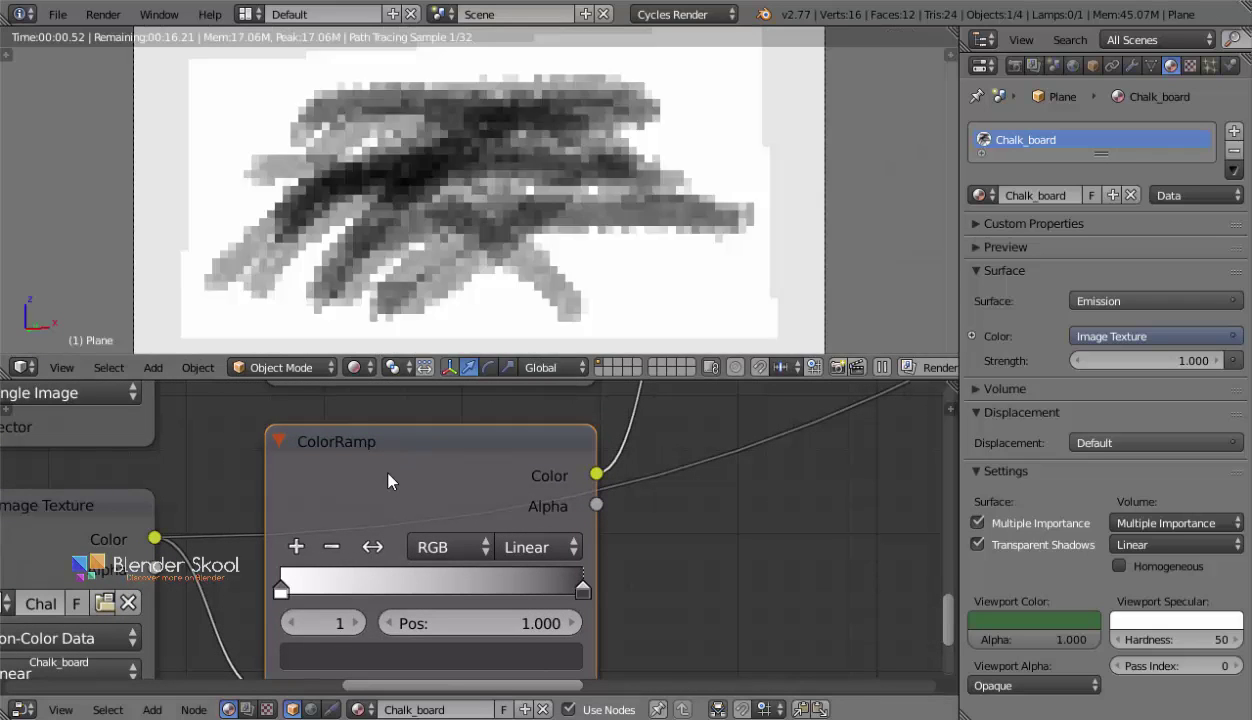
left_click(394, 453, "ctrl+shift")
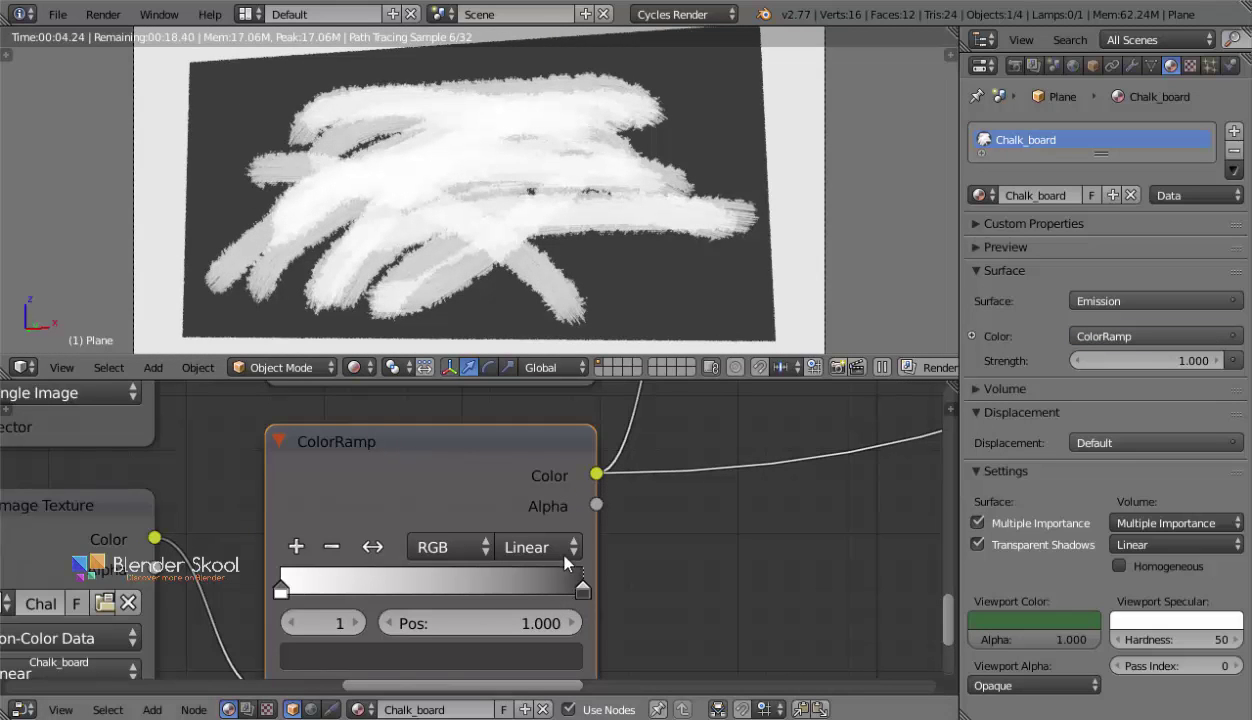
Set the dark stop of the flipped ColorRamp to pure black (V 0.000) and its interpolation to Ease.
left_click(548, 656)
left_click(520, 438)
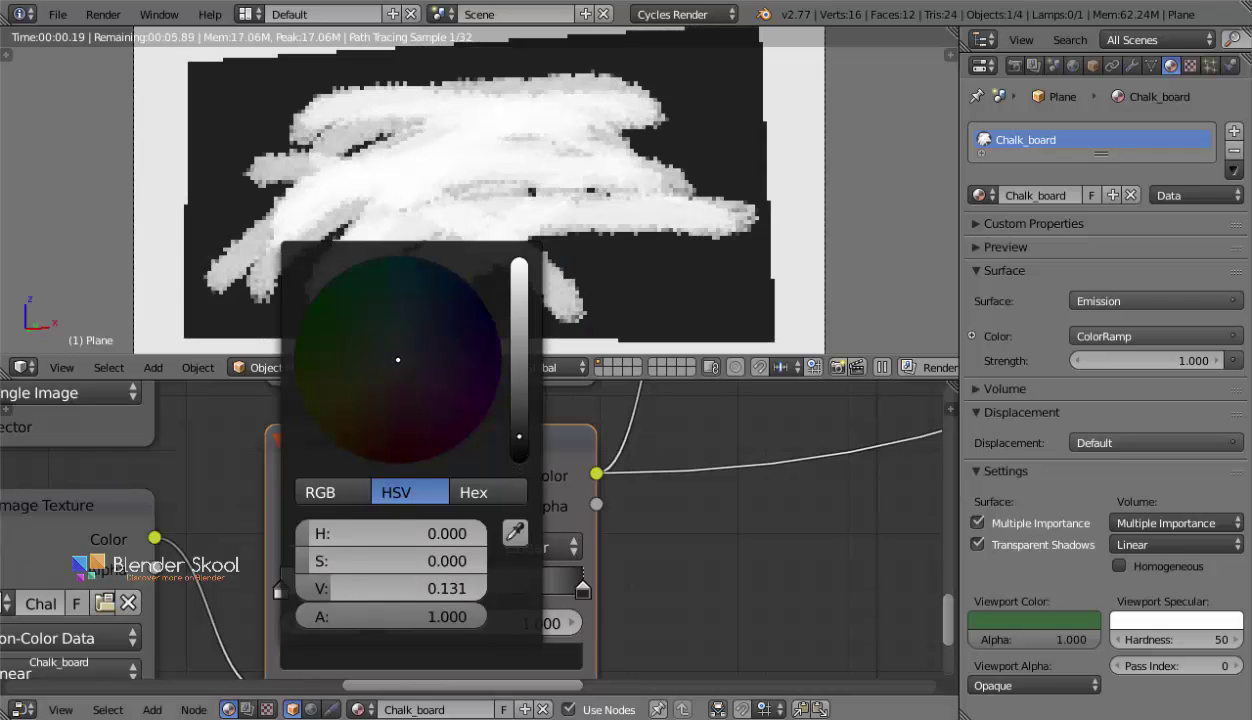
left_click_drag(519, 437, 510, 460)
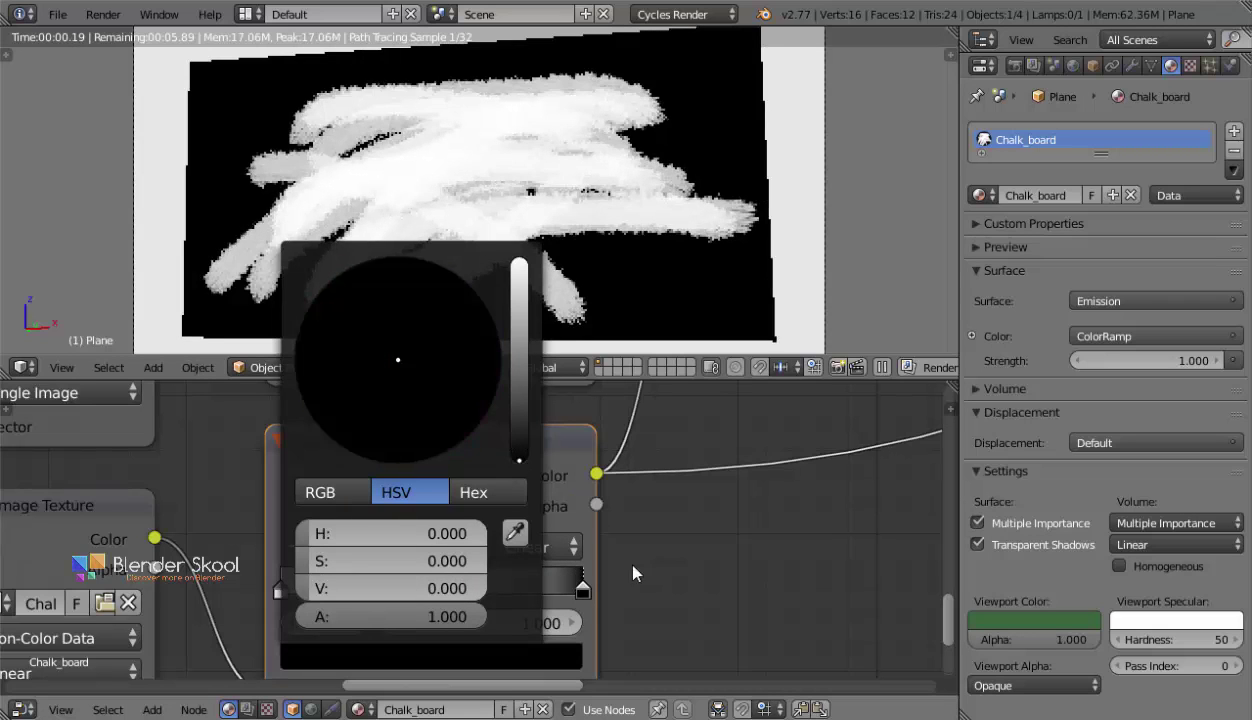
left_click(553, 548)
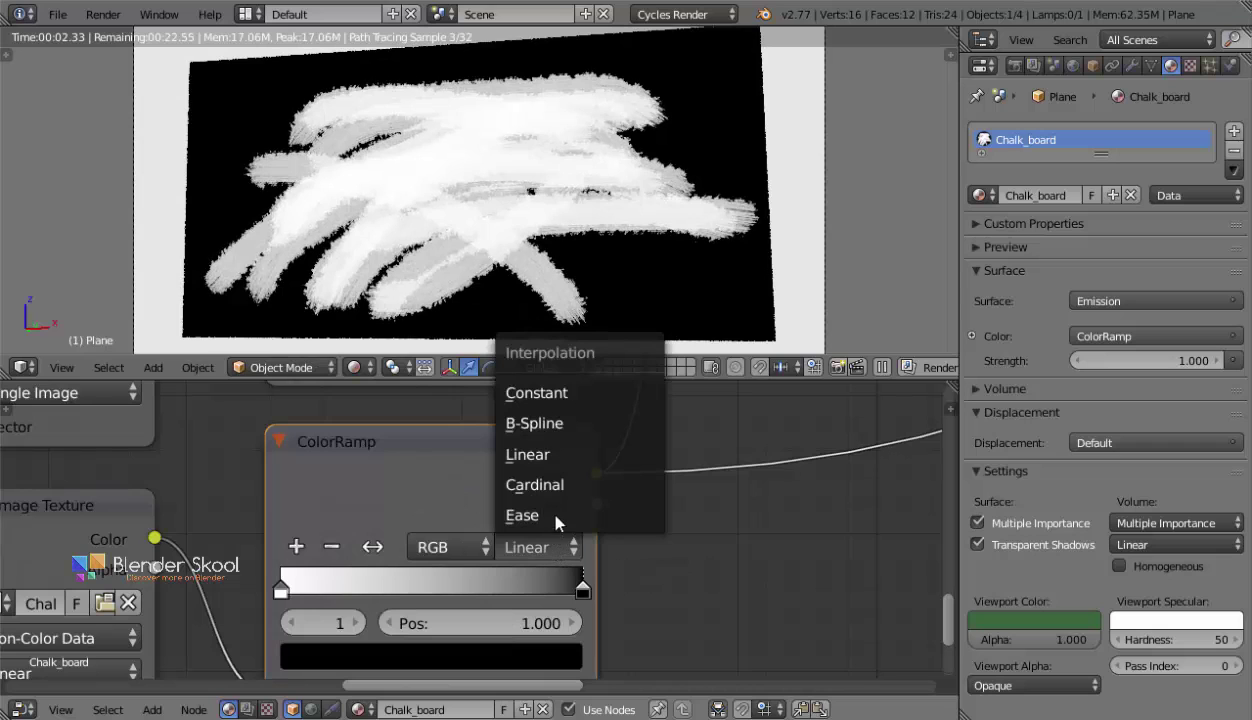
left_click(537, 518)
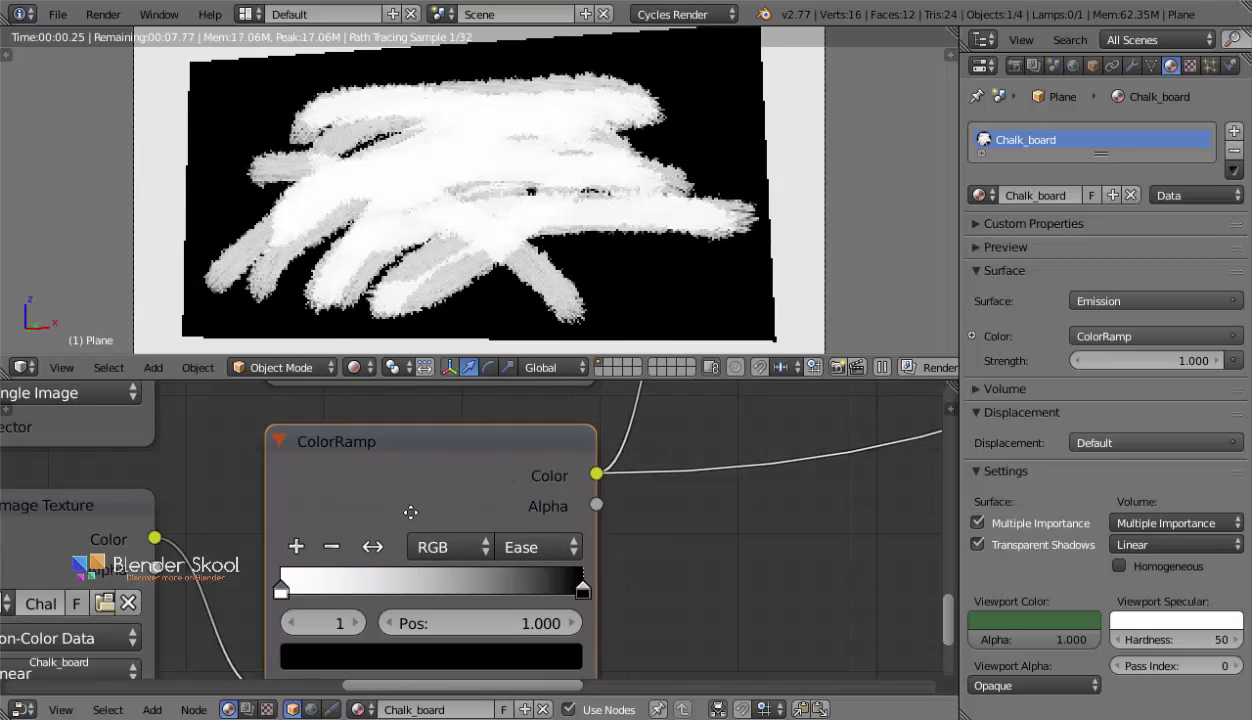
Leave the ColorRamp preview by routing the Mix Shader back to the Material Output, and return the viewport to rendered shading.
middle_click_drag(728, 417, 346, 689)
key("shift+z")
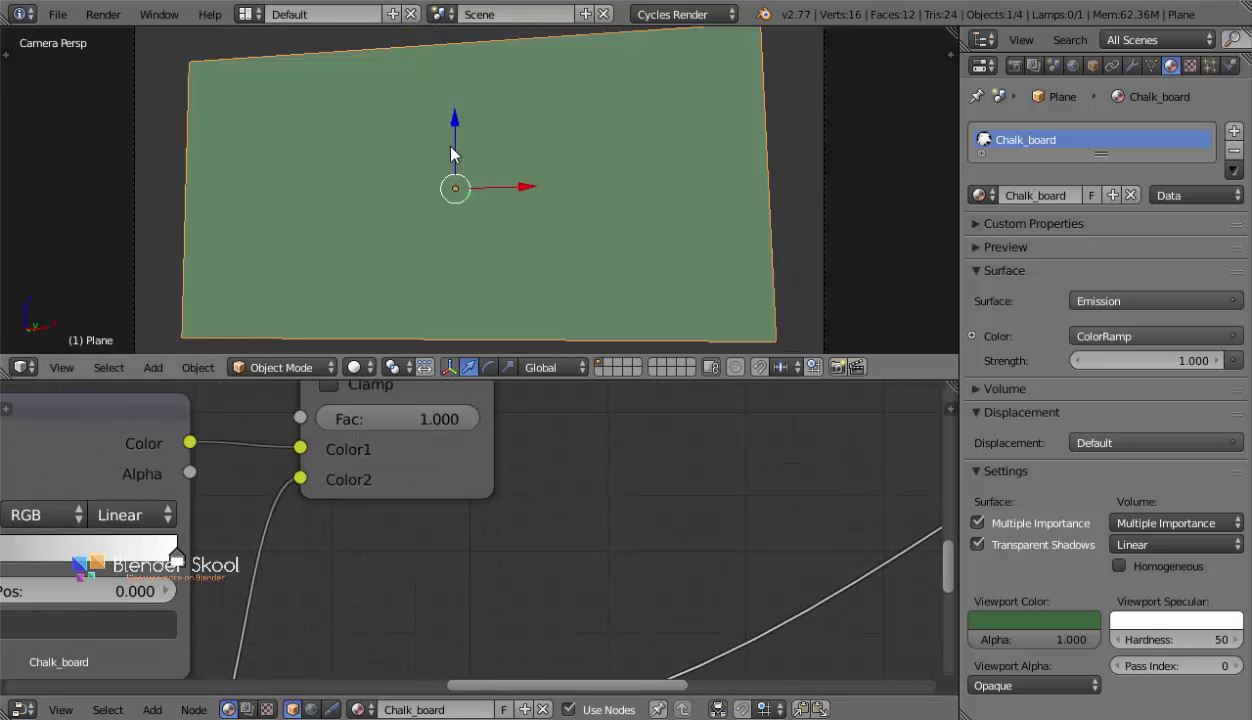
scroll(545, 484, "down", 3)
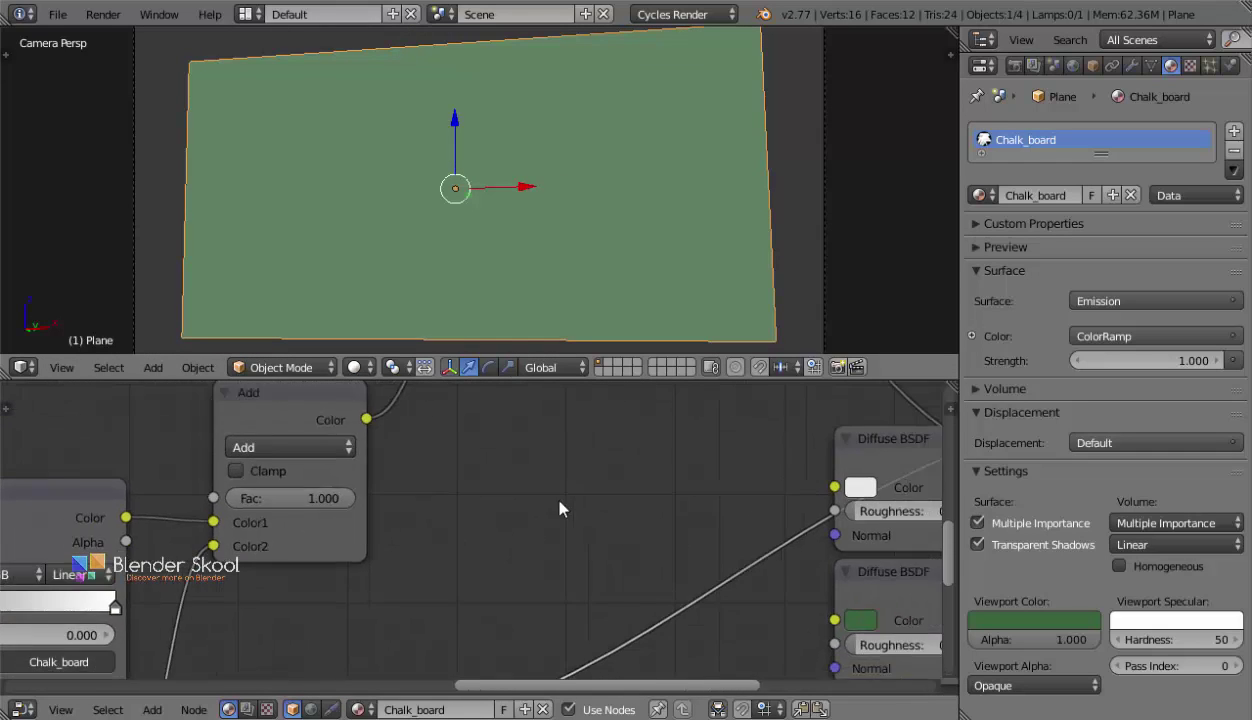
middle_click_drag(741, 484, 347, 465)
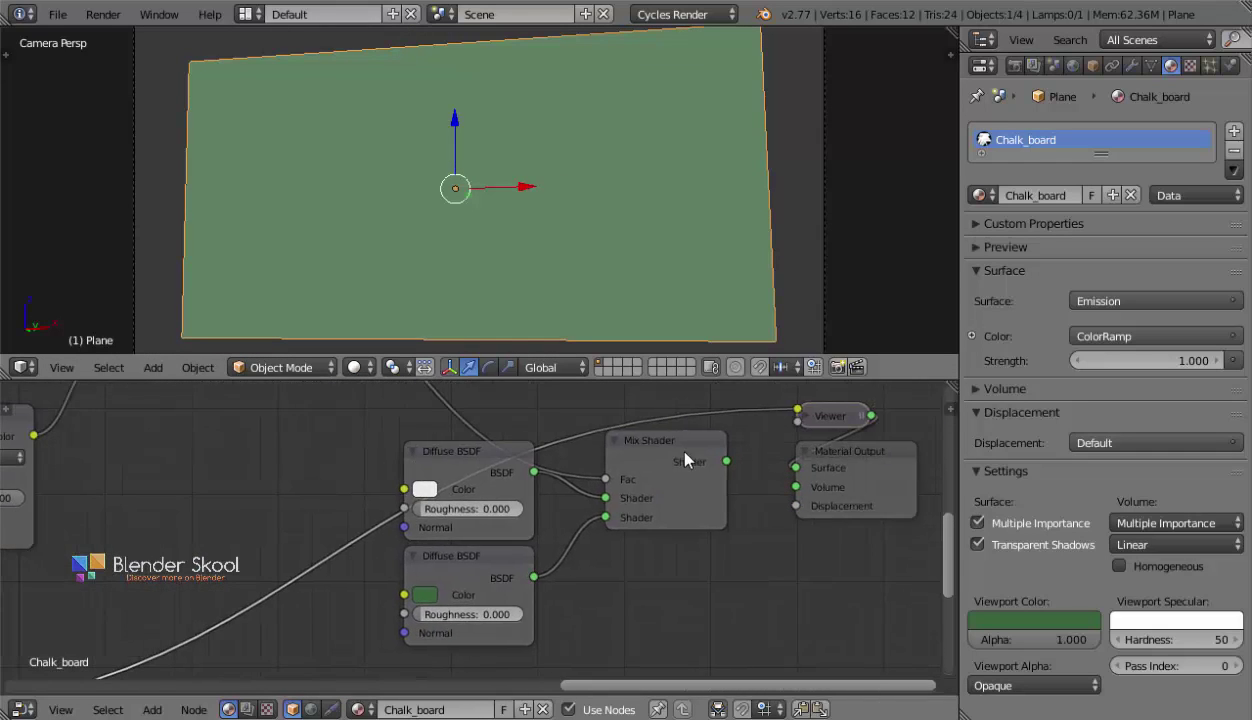
left_click(669, 441)
left_click(356, 367)
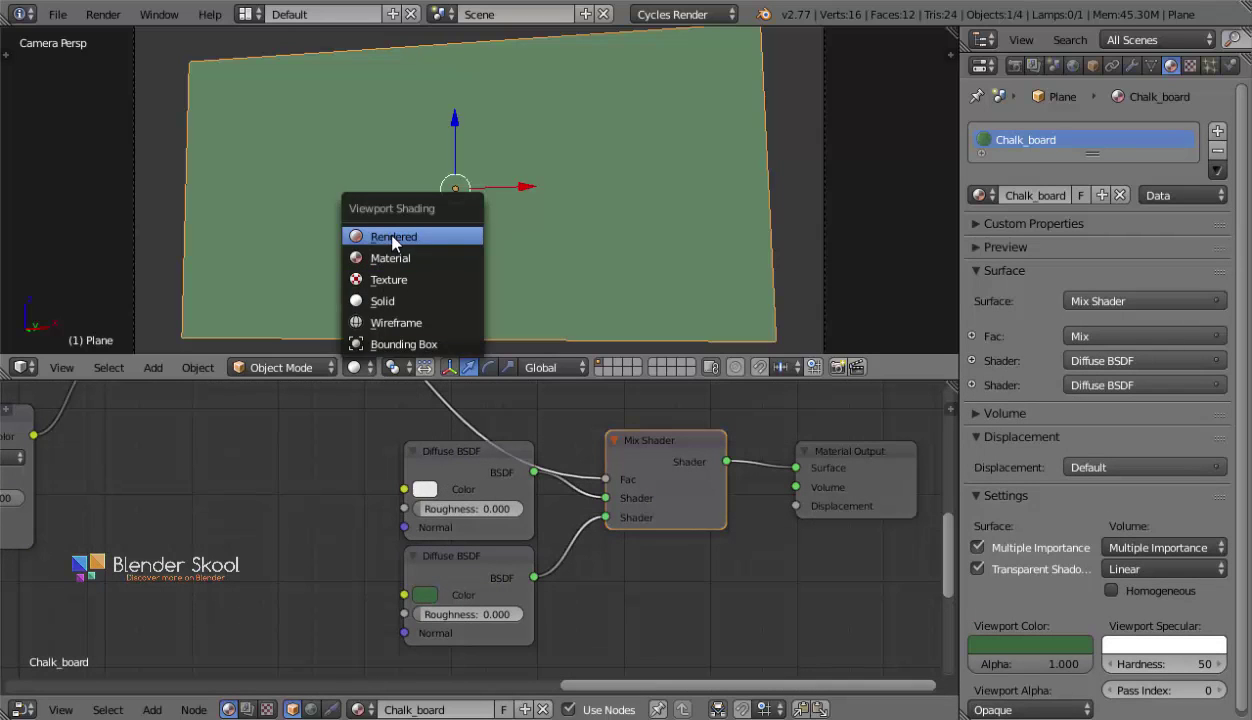
Preview the chalkboard with rendered shading and lower the Add node's factor to 0.5.
left_click(393, 236)
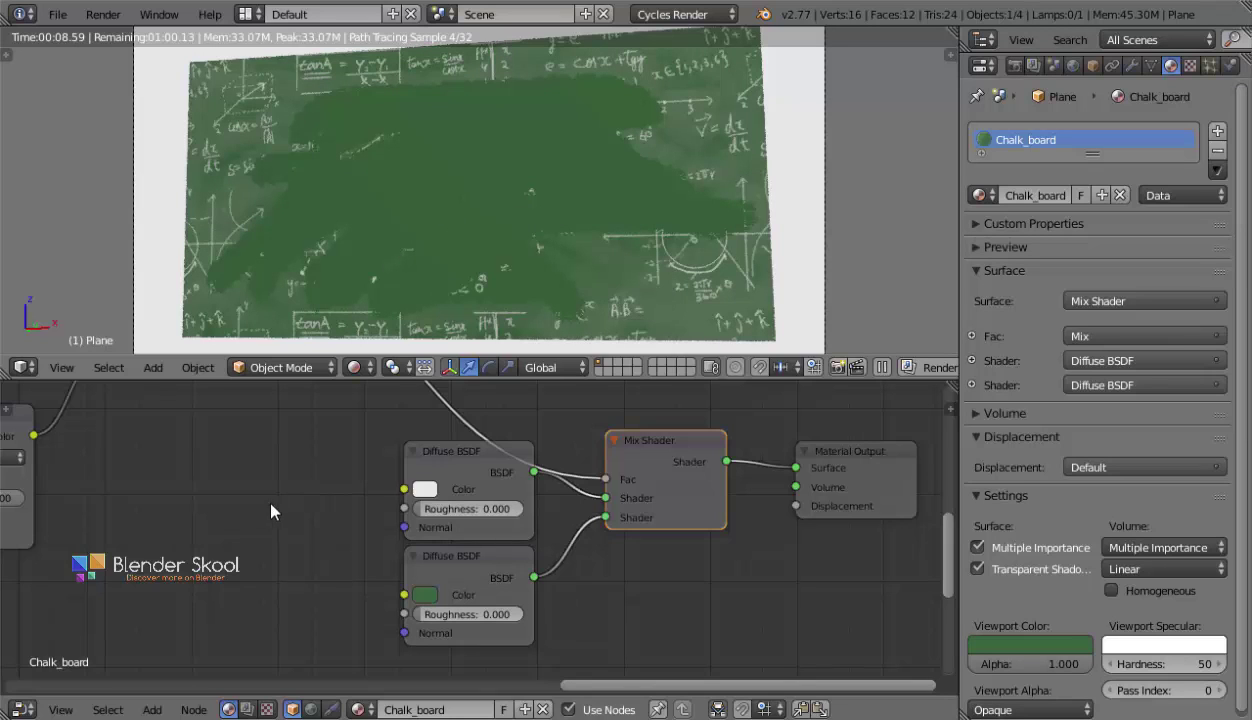
middle_click_drag(137, 443, 497, 505)
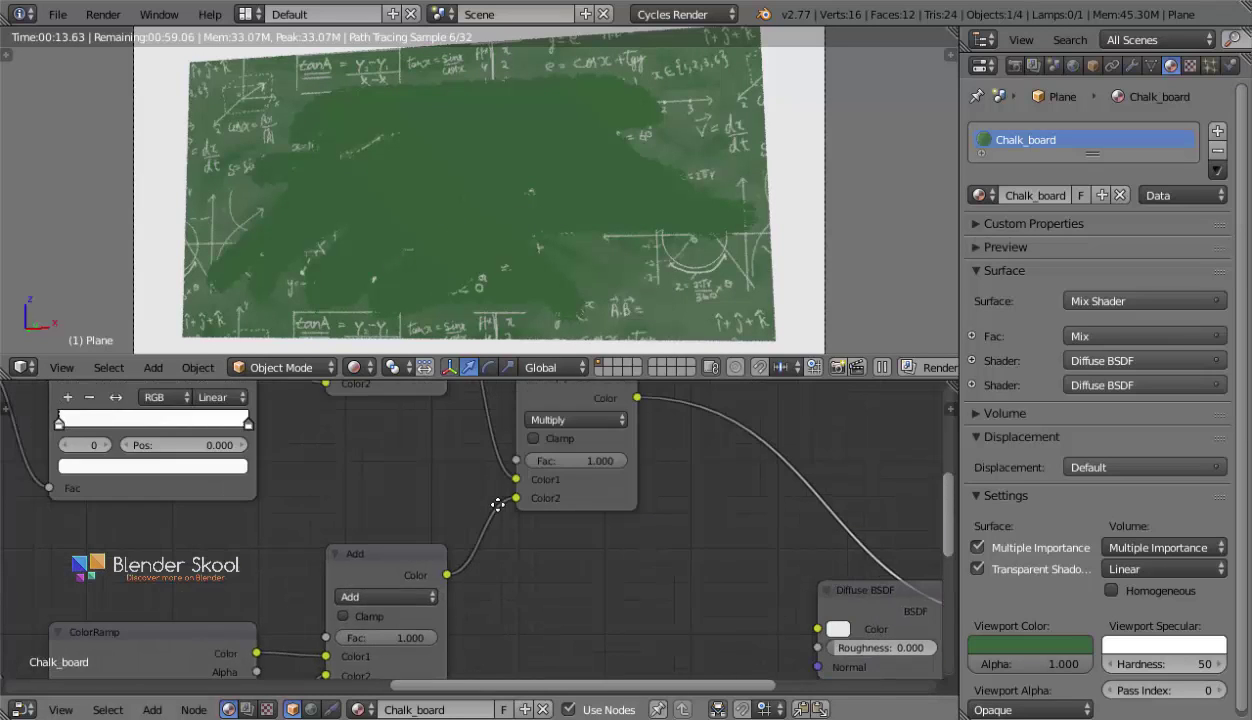
middle_click_drag(402, 165, 433, 190)
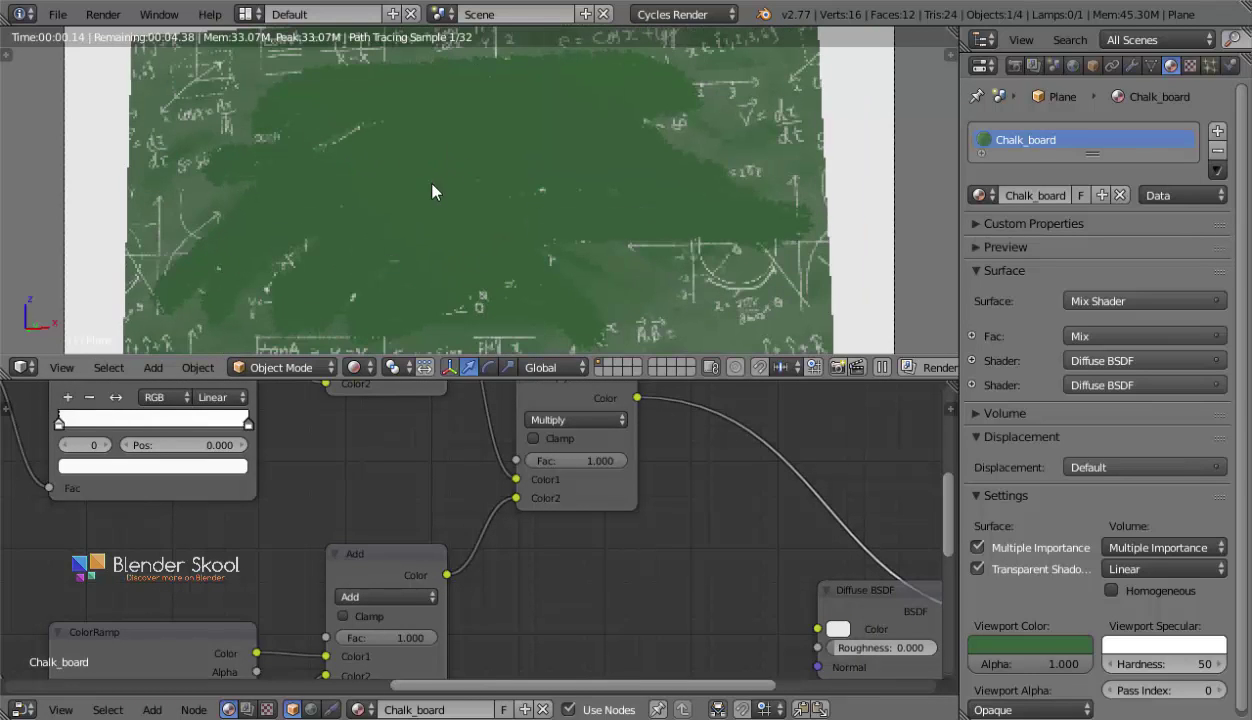
middle_click_drag(499, 587, 517, 539)
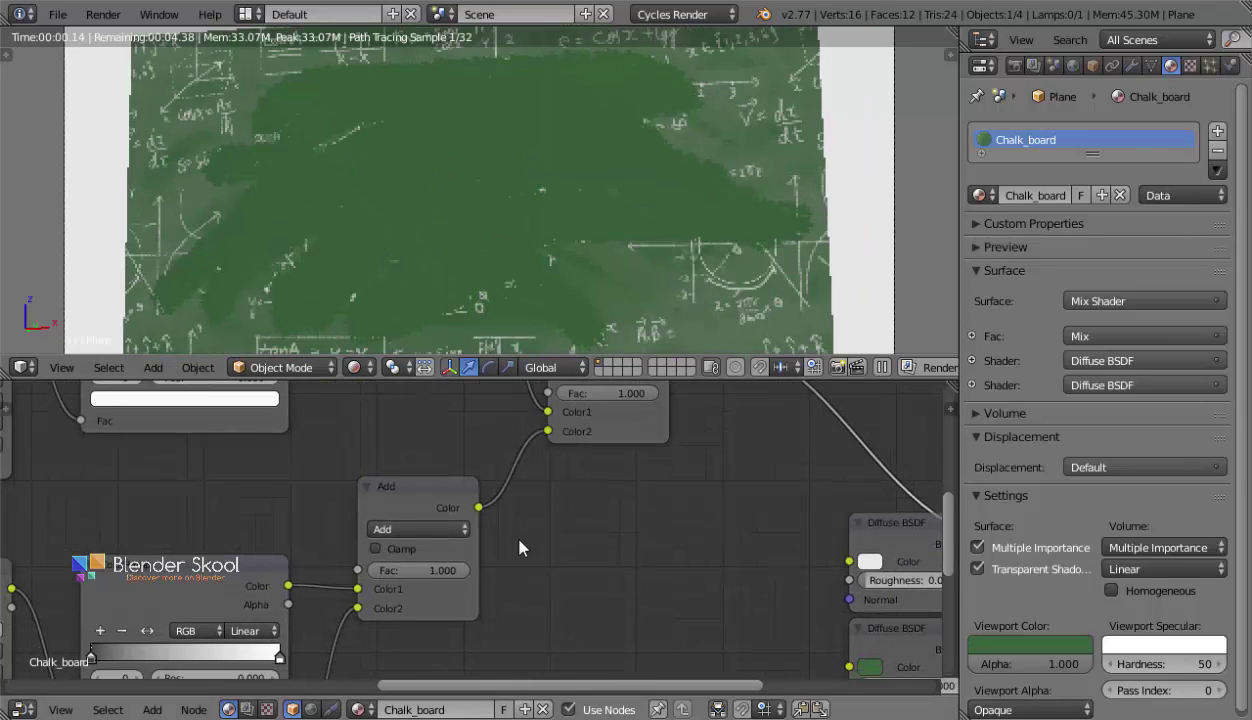
scroll(517, 539, "up", 2)
scroll(430, 565, "up", 1)
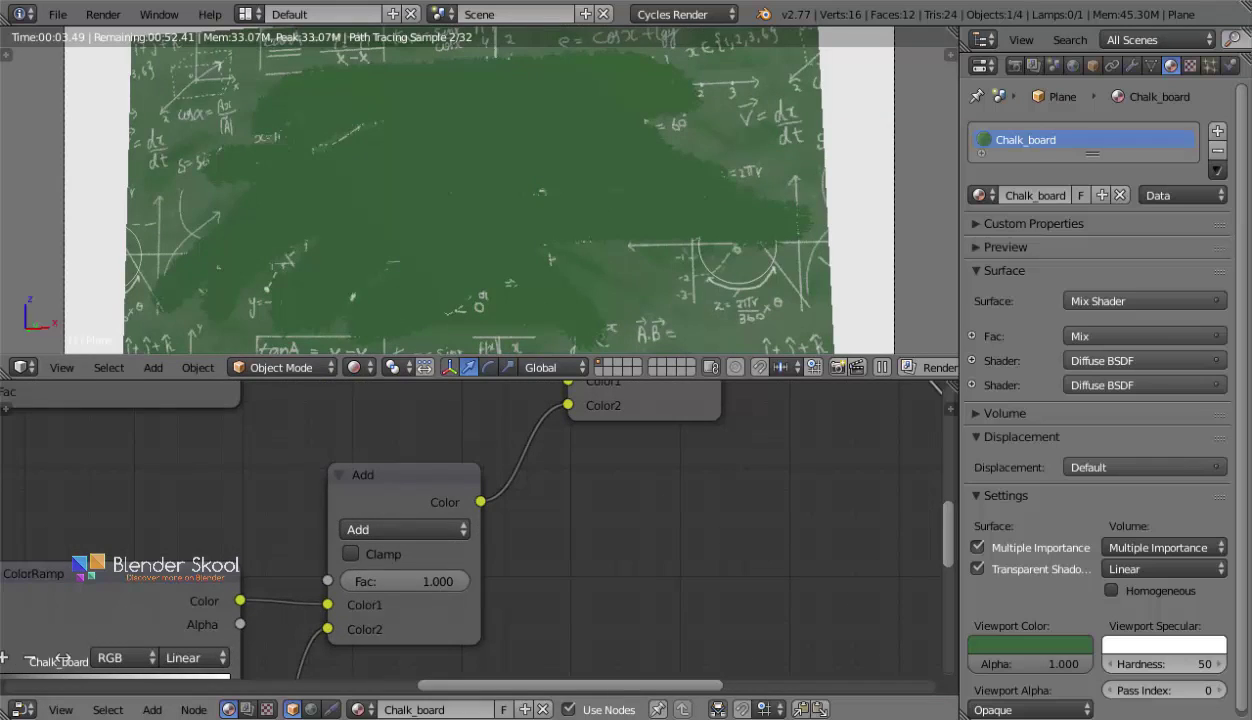
left_click_drag(430, 577, 370, 577)
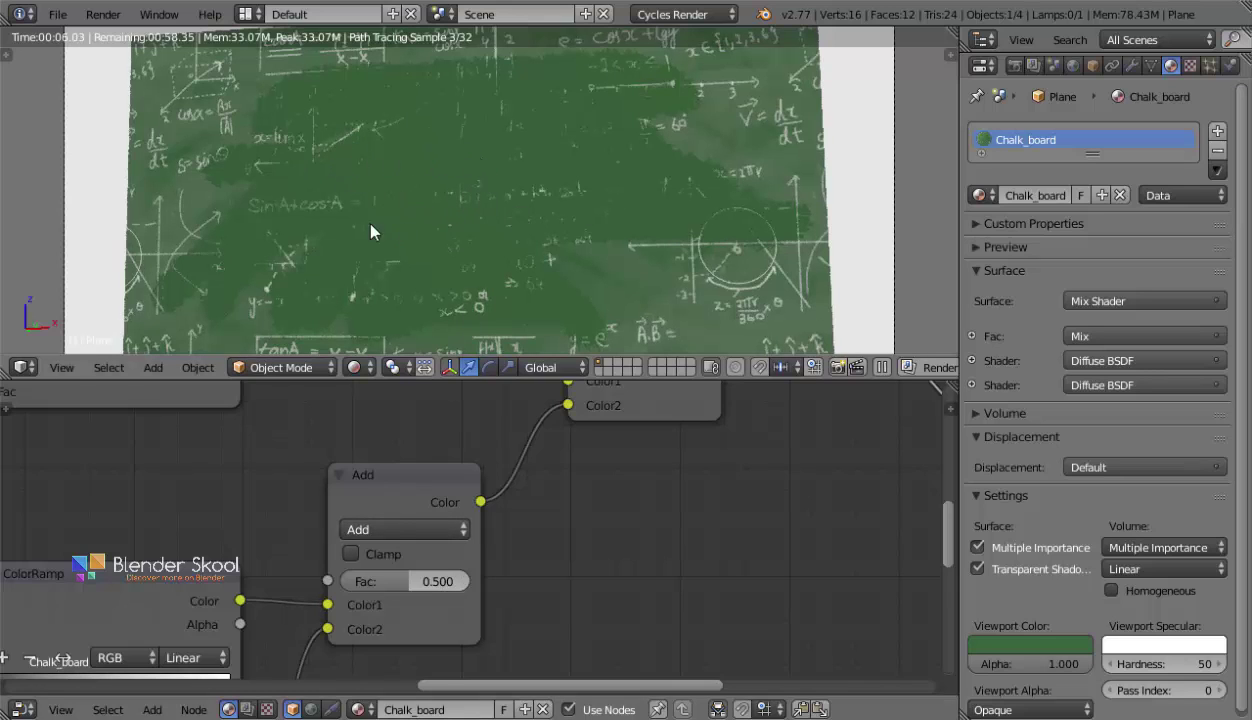
scroll(342, 199, "up", 2)
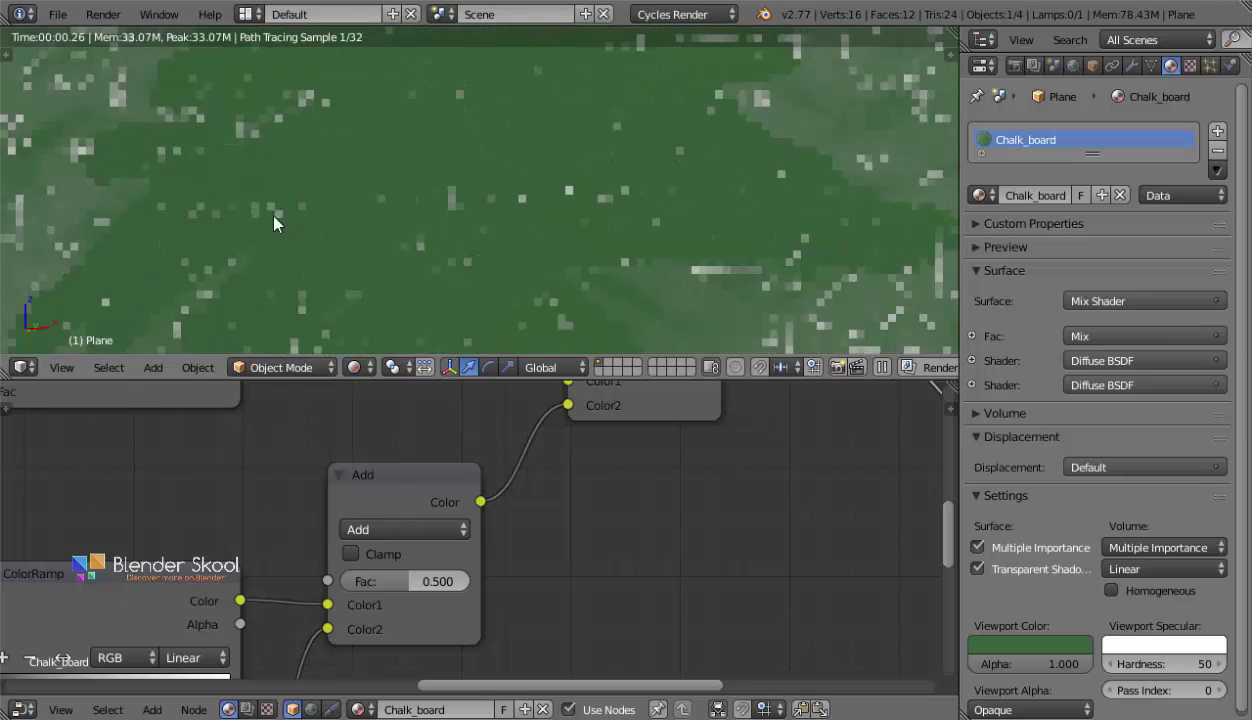
Set the Add node's factor to 0.6.
left_click_drag(393, 580, 447, 581)
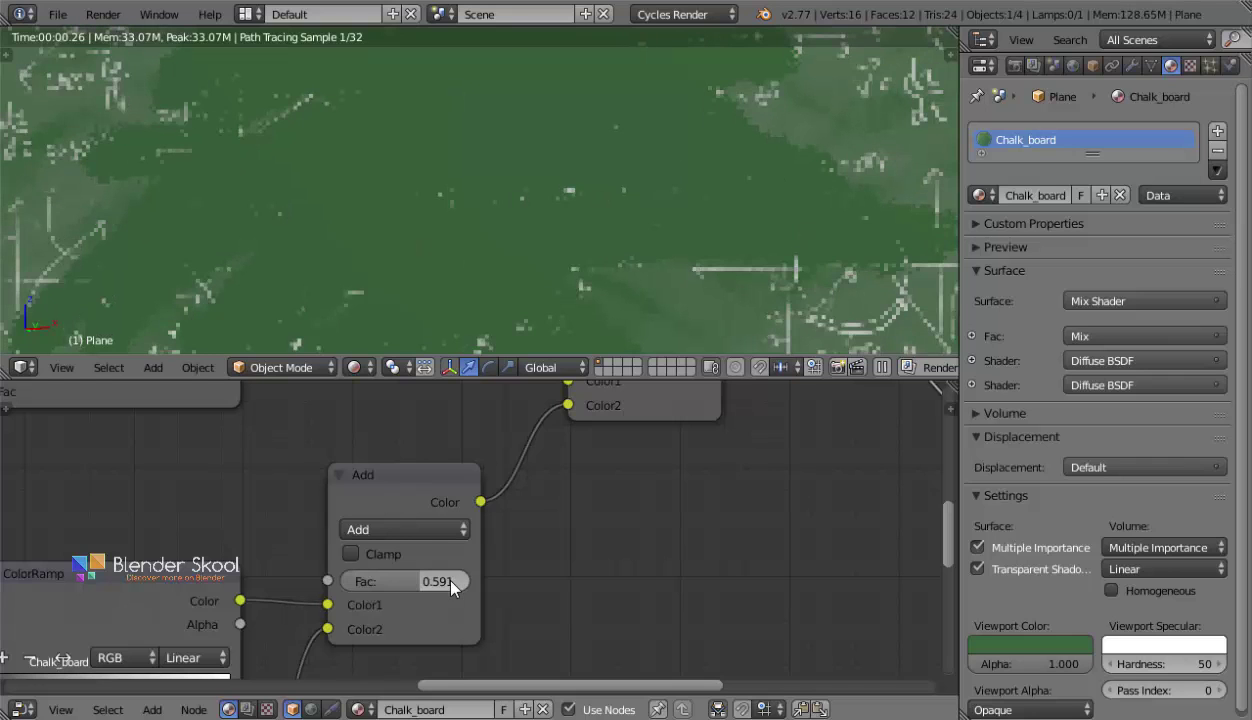
left_click(449, 581)
key("BackSpace")
type("0.6")
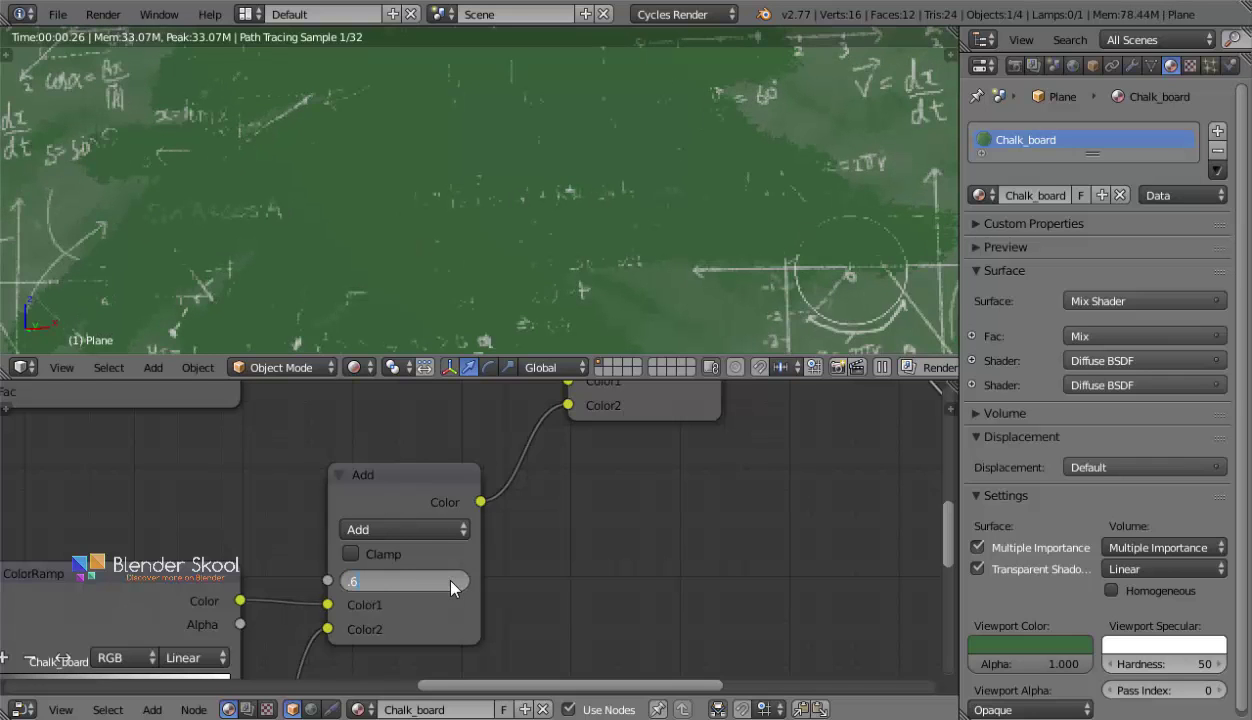
key("Return")
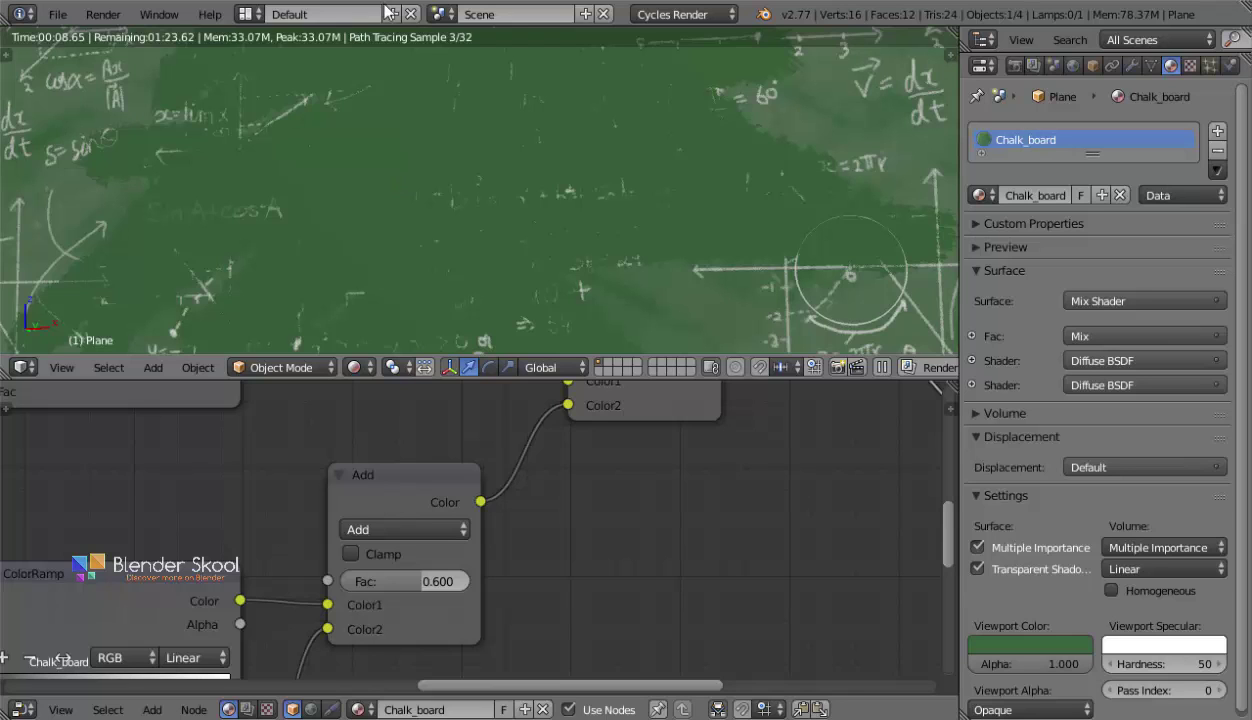
Examine the whole chalkboard in the rendered preview and return the viewport to solid shading.
scroll(410, 133, "down", 4)
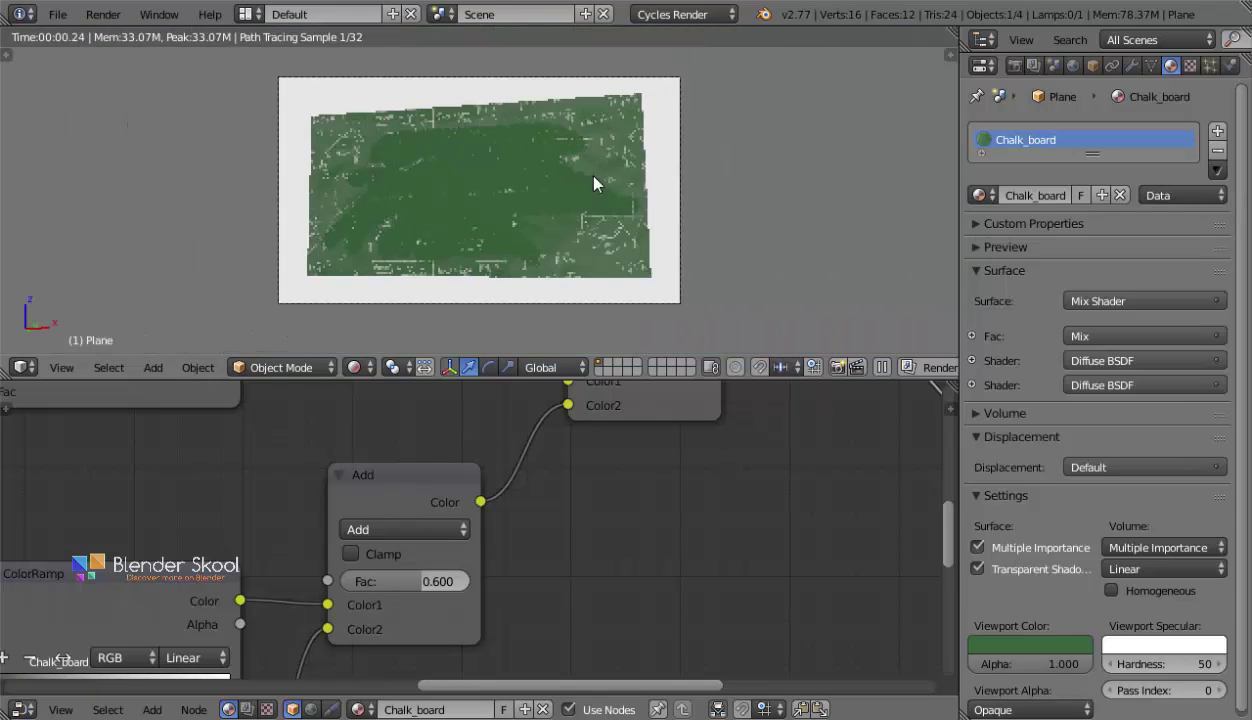
middle_click_drag(549, 553, 407, 556)
scroll(420, 540, "down", 2)
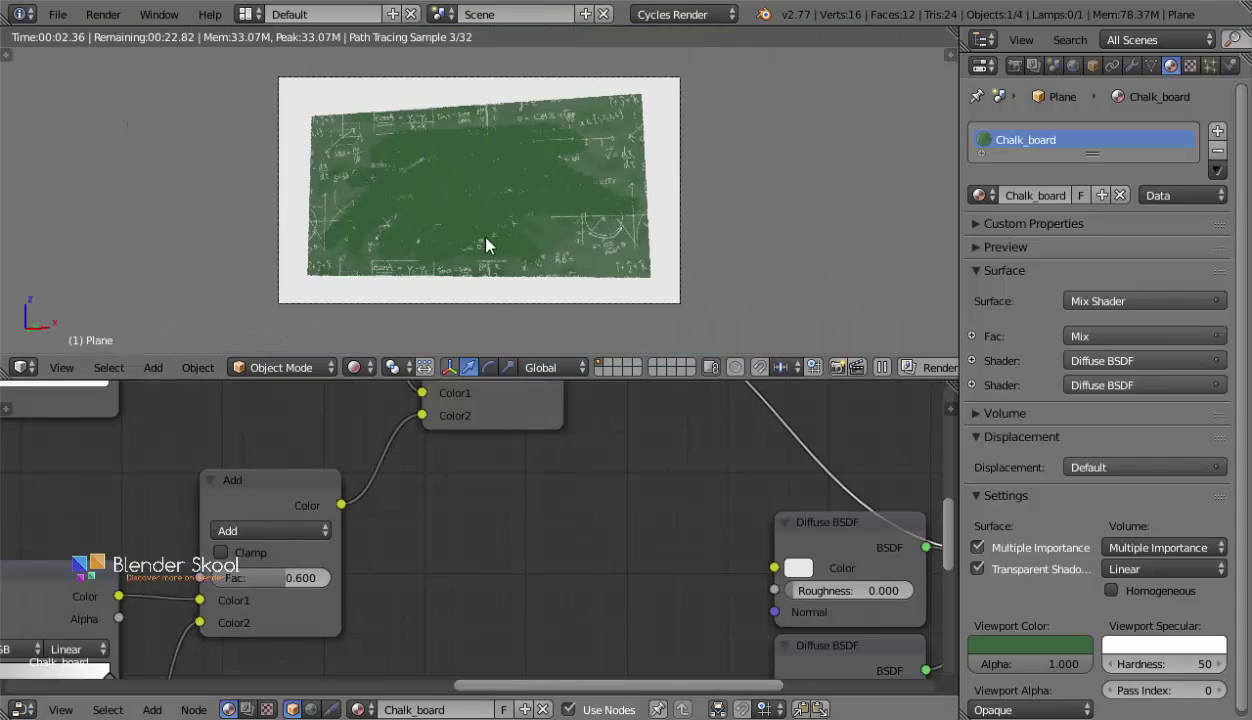
scroll(483, 186, "up", 1)
middle_click_drag(464, 481, 554, 567)
scroll(546, 547, "down", 1)
scroll(372, 475, "down", 1)
middle_click_drag(457, 507, 556, 551)
key("shift+z")
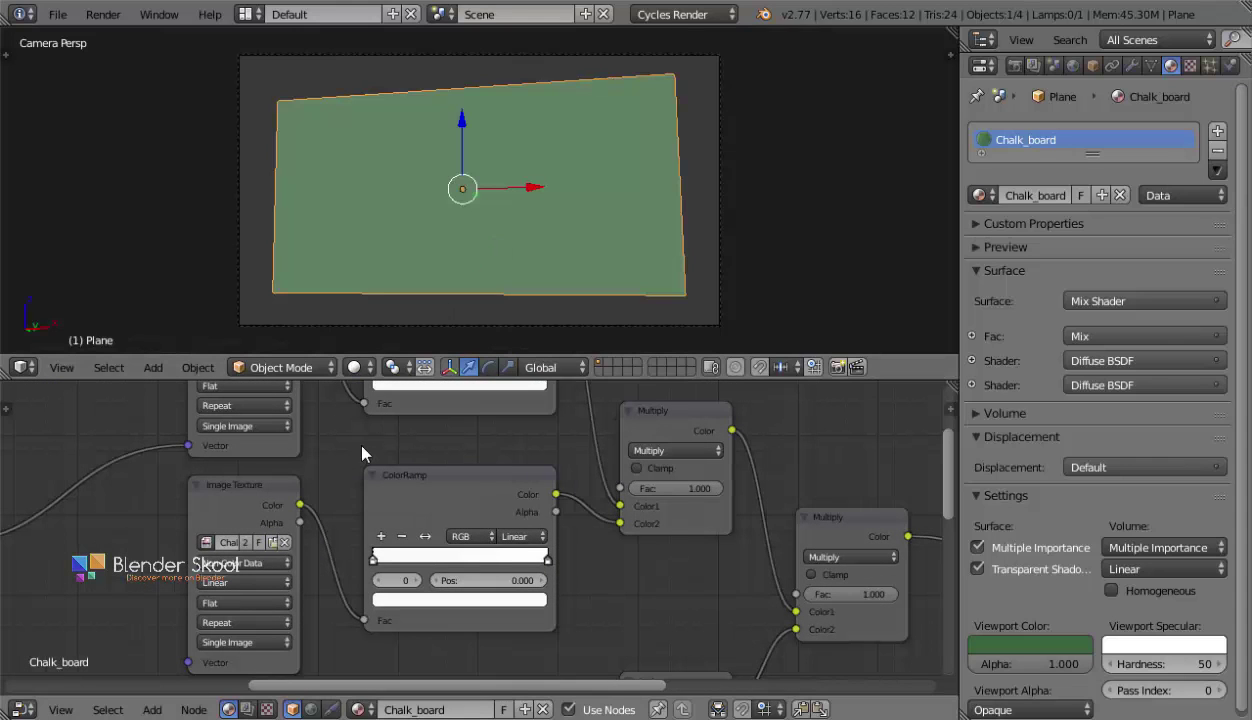
Set the colour value (V) of the first stop in the upper ColorRamp to 0.99.
middle_click_drag(393, 470, 443, 487)
scroll(443, 487, "up", 3)
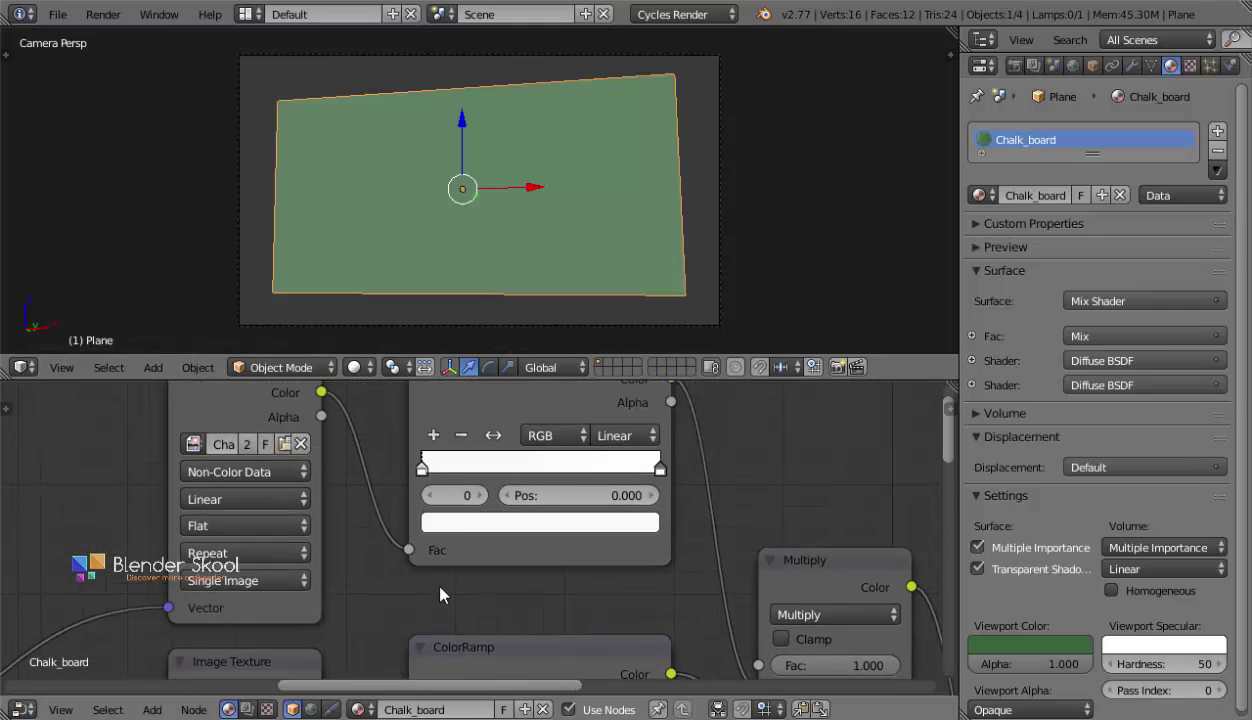
left_click(462, 521)
left_click(552, 467)
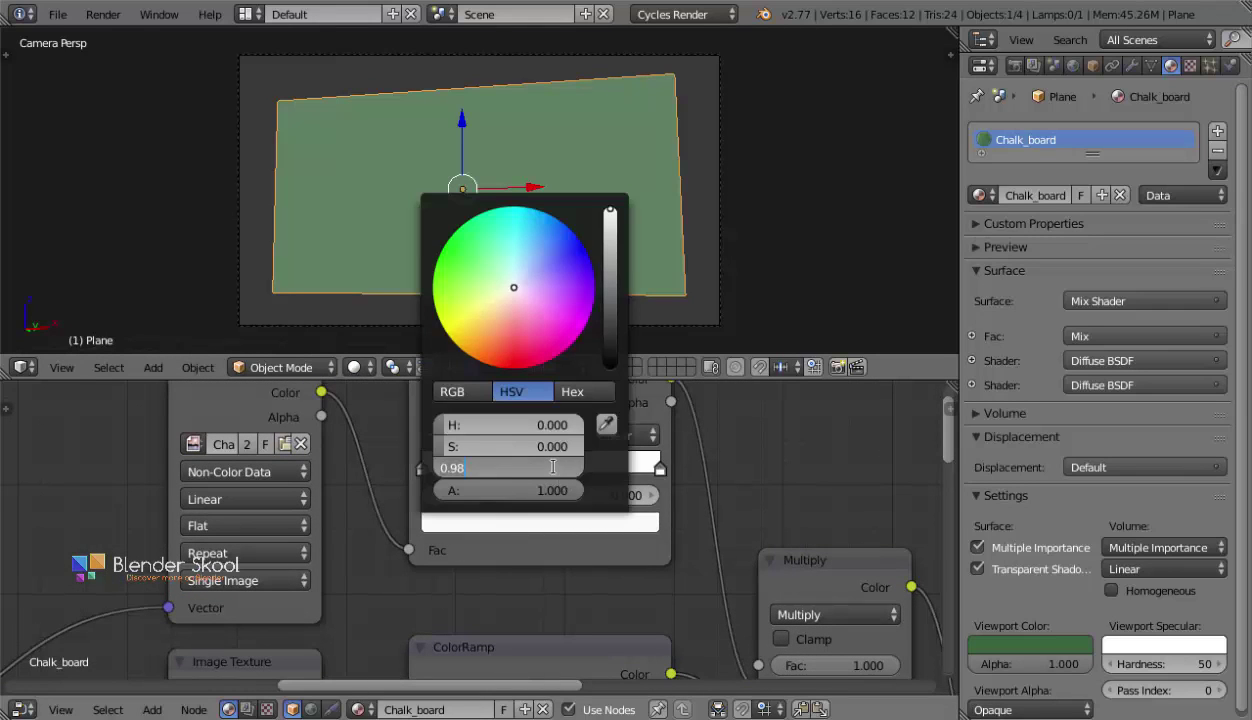
type("0.99")
key("Return")
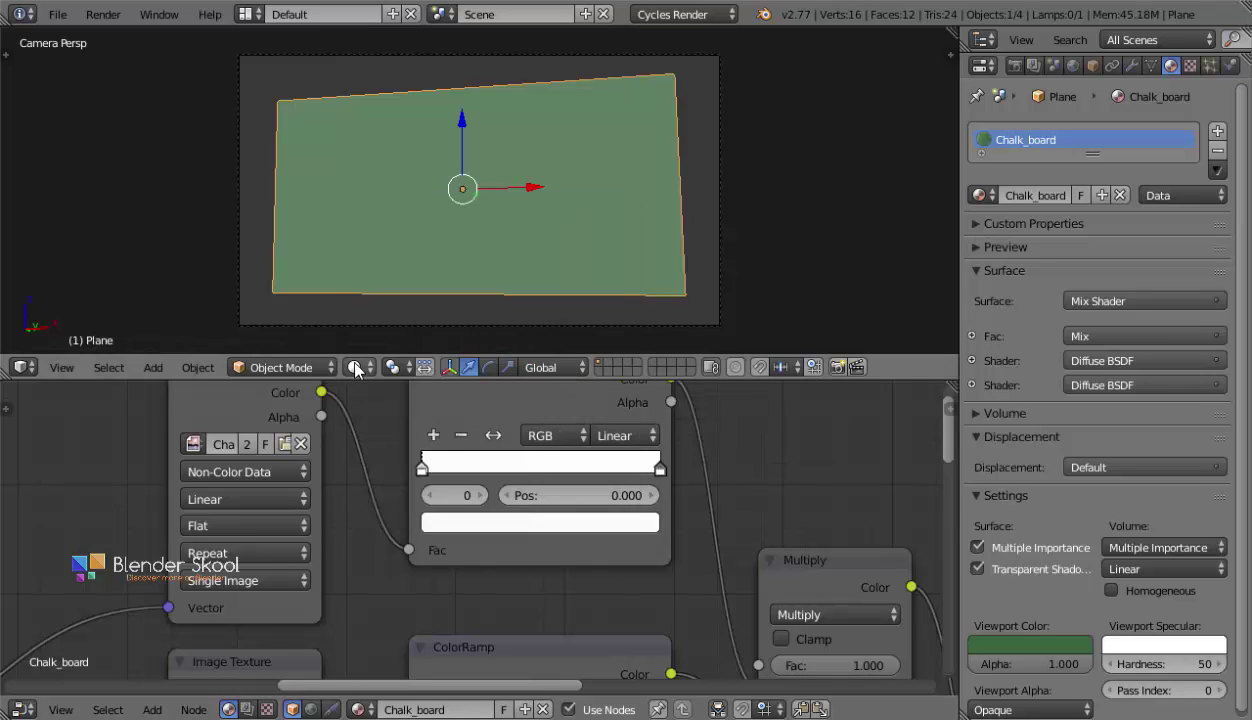
Check the erased area of the chalkboard in rendered shading and return the viewport to solid shading.
left_click(355, 367)
left_click(403, 236)
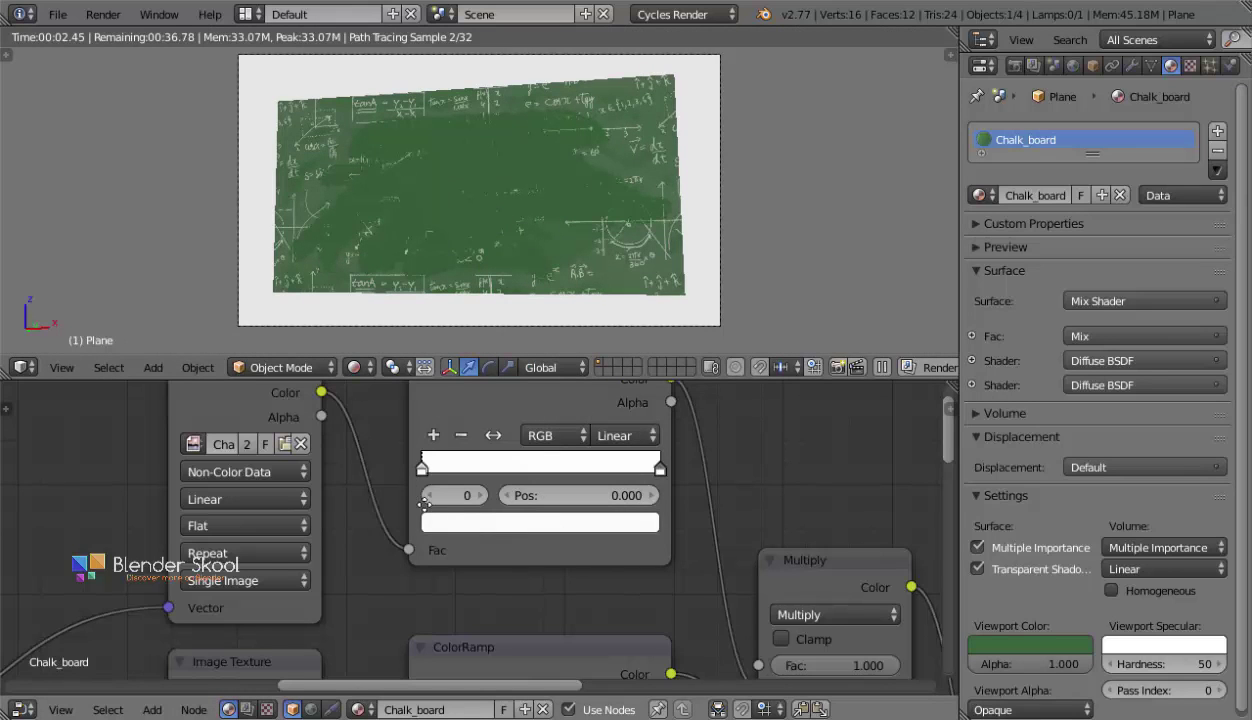
middle_click_drag(636, 604, 436, 497)
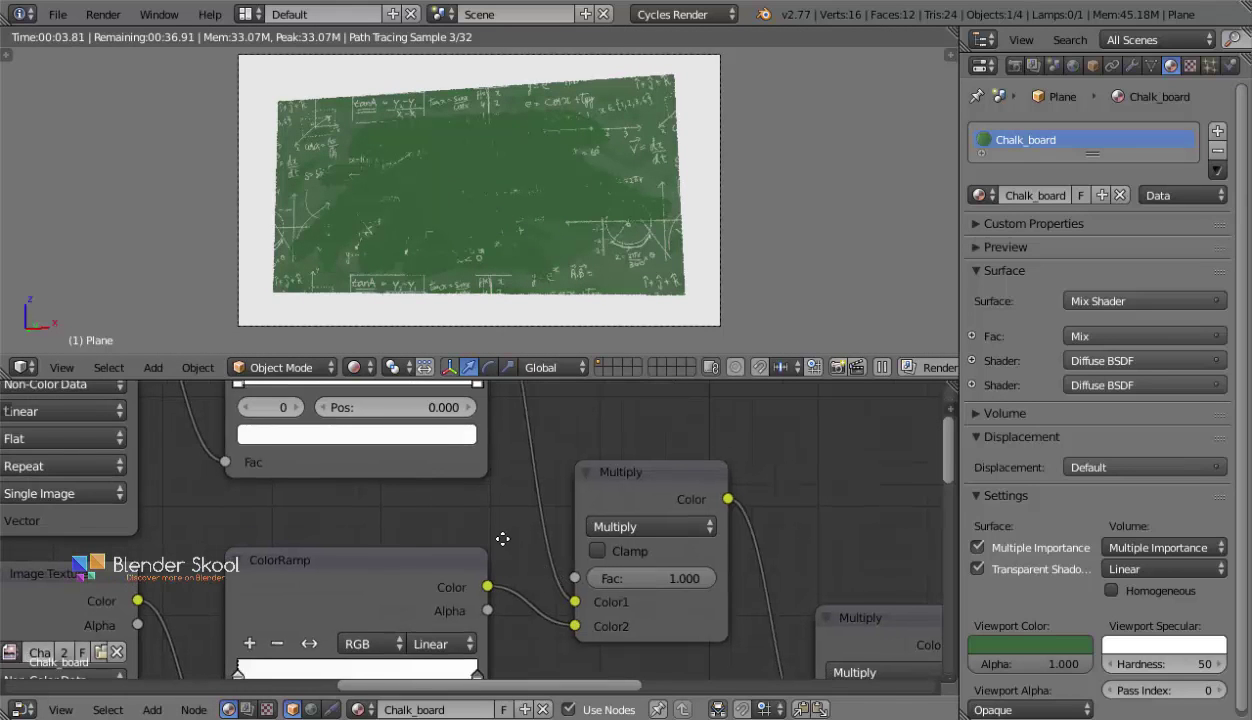
middle_click_drag(502, 539, 243, 291)
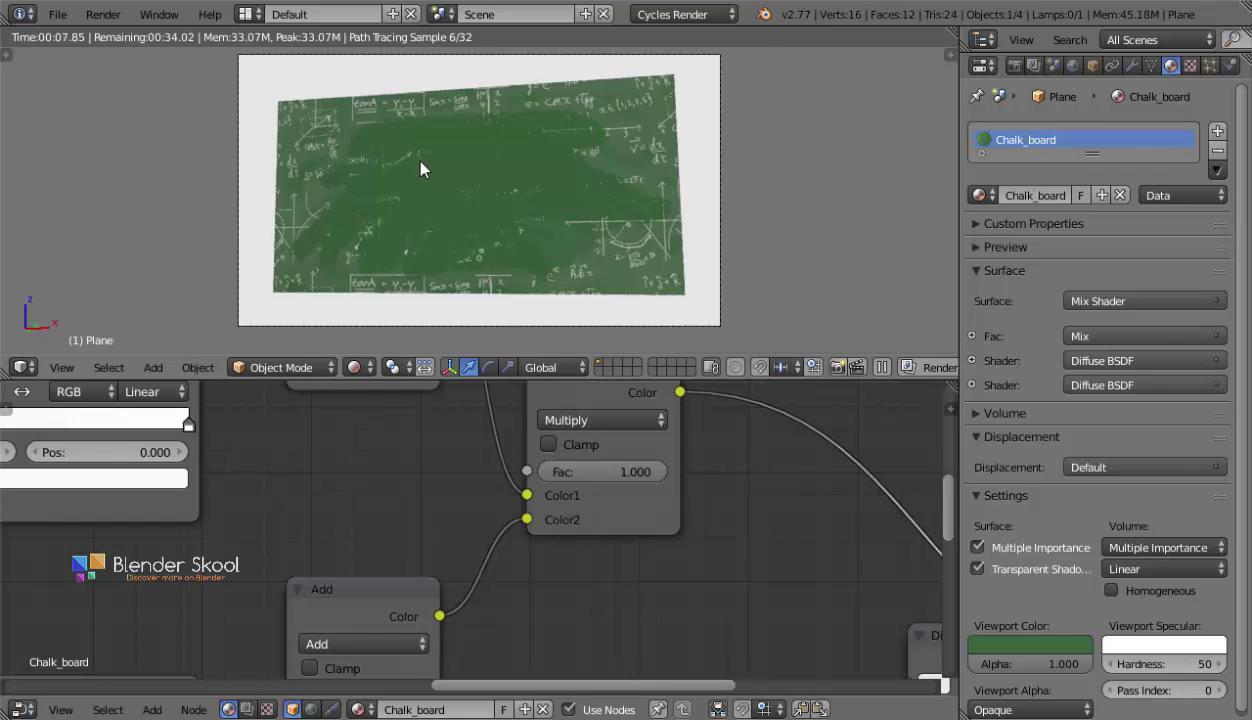
scroll(421, 172, "up", 1)
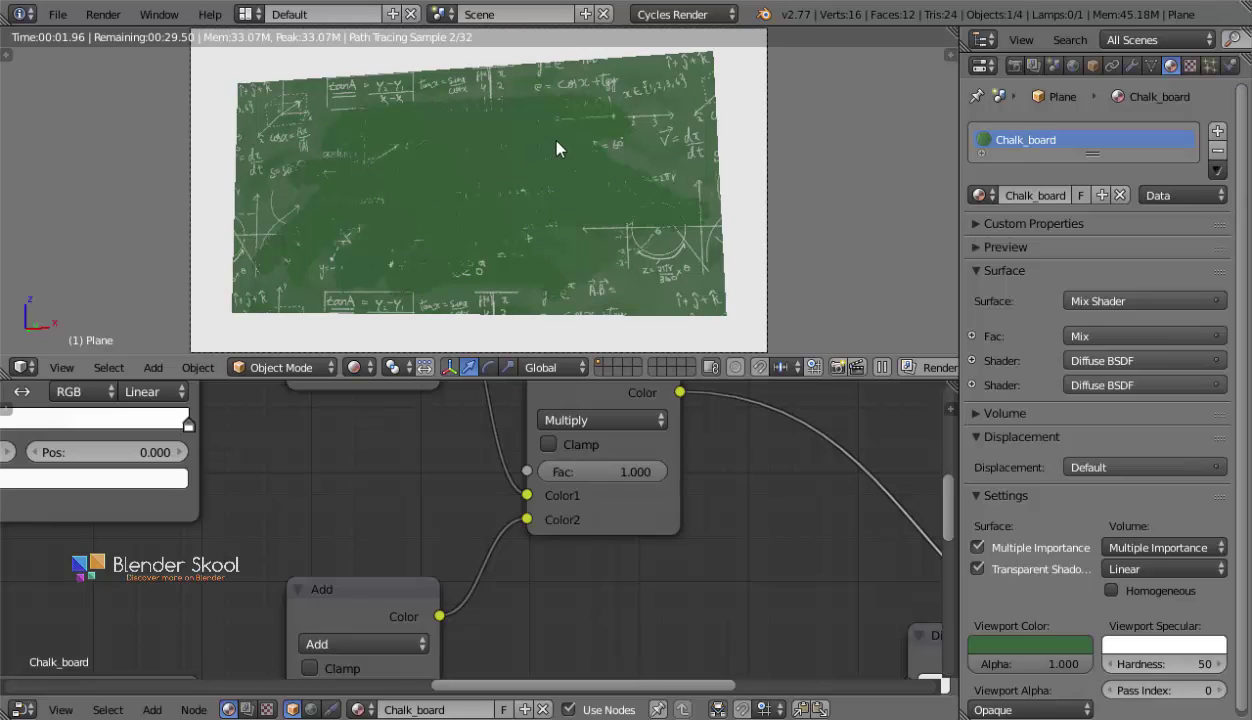
key("shift+z")
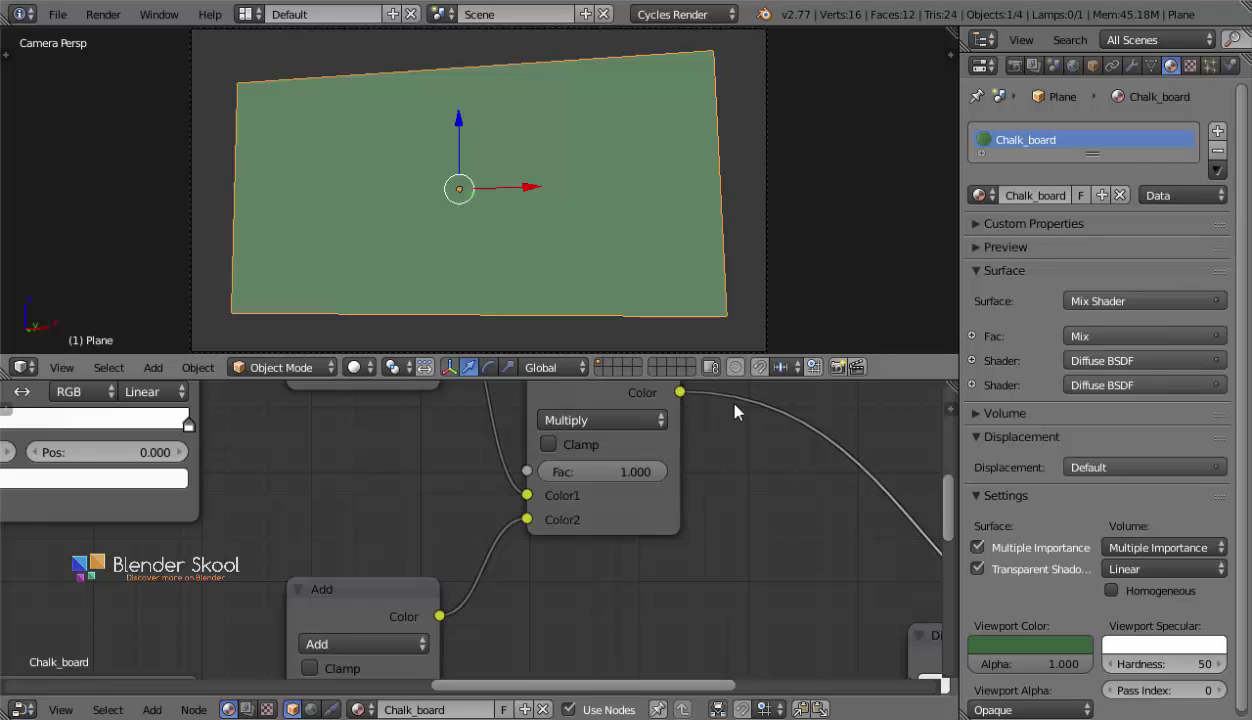
Switch to the Photos app and inspect the chalk-style Blender Skool text image, enlarging it and fitting it back.
mouse_move(839, 698)
left_click(898, 660)
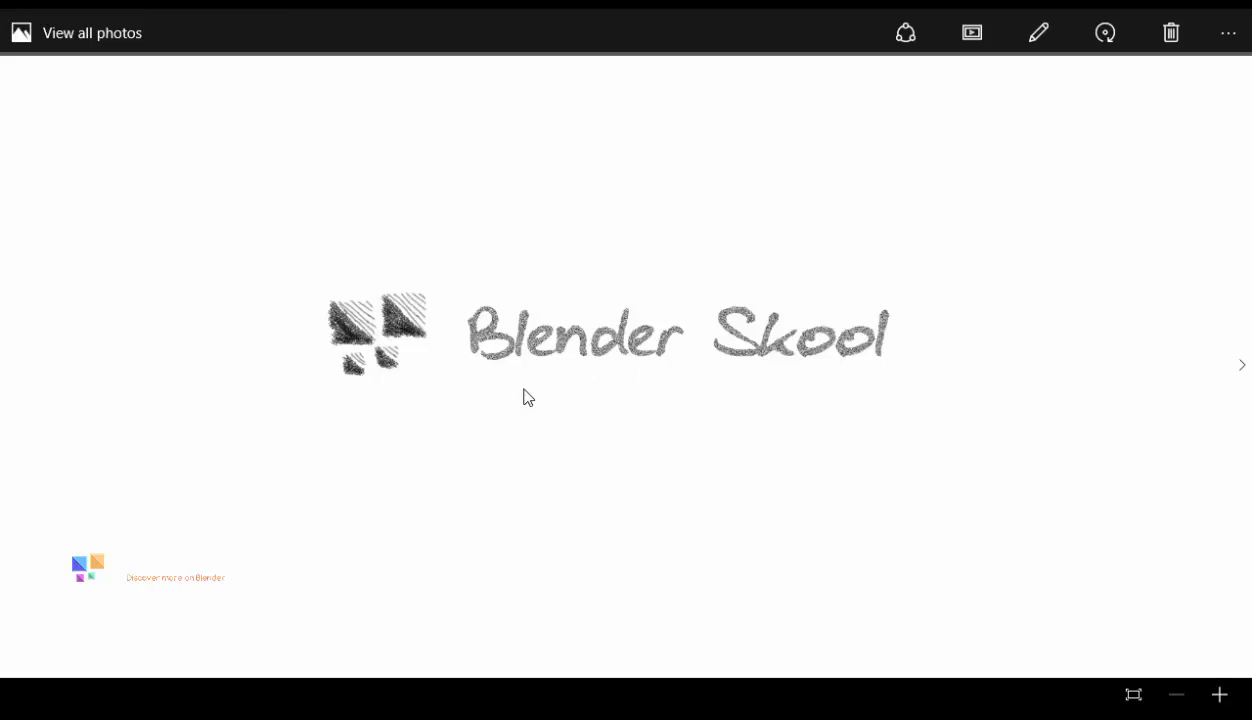
left_click(1224, 700)
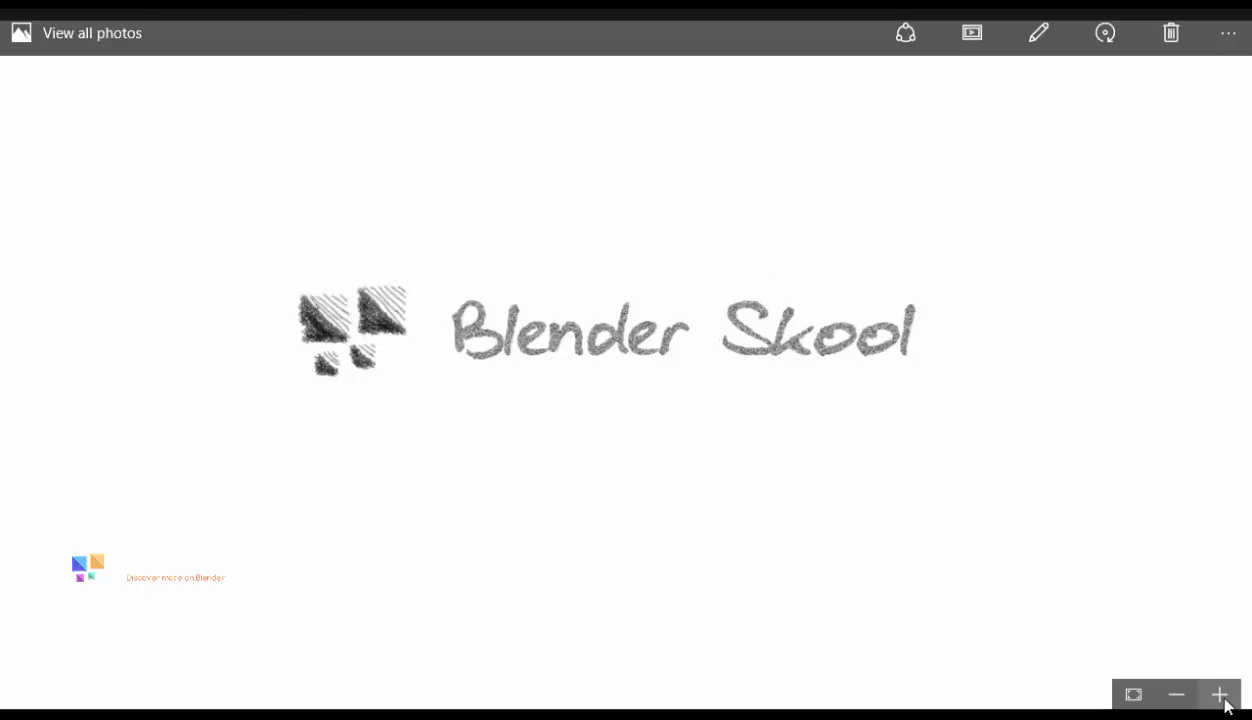
left_click(1134, 694)
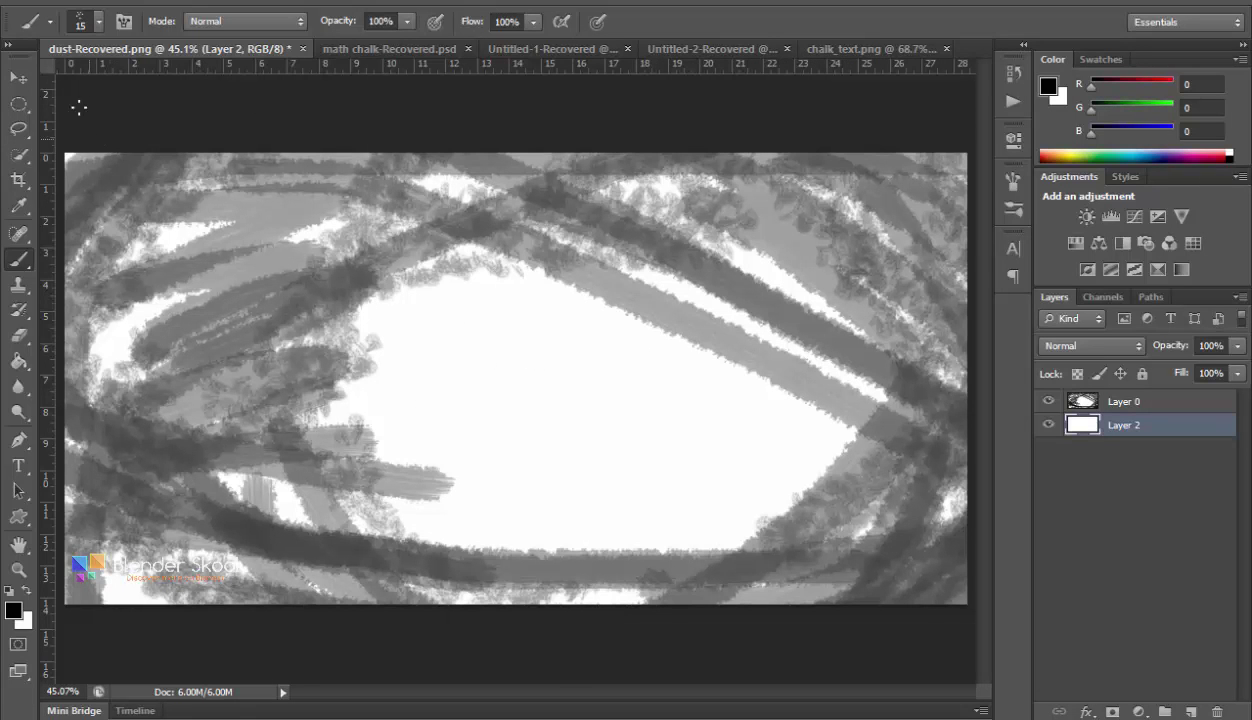
In Photoshop, create a new 2048 × 1024 pixel RGB document with a white background and fit it to the view.
left_click(59, 1)
left_click(68, 31)
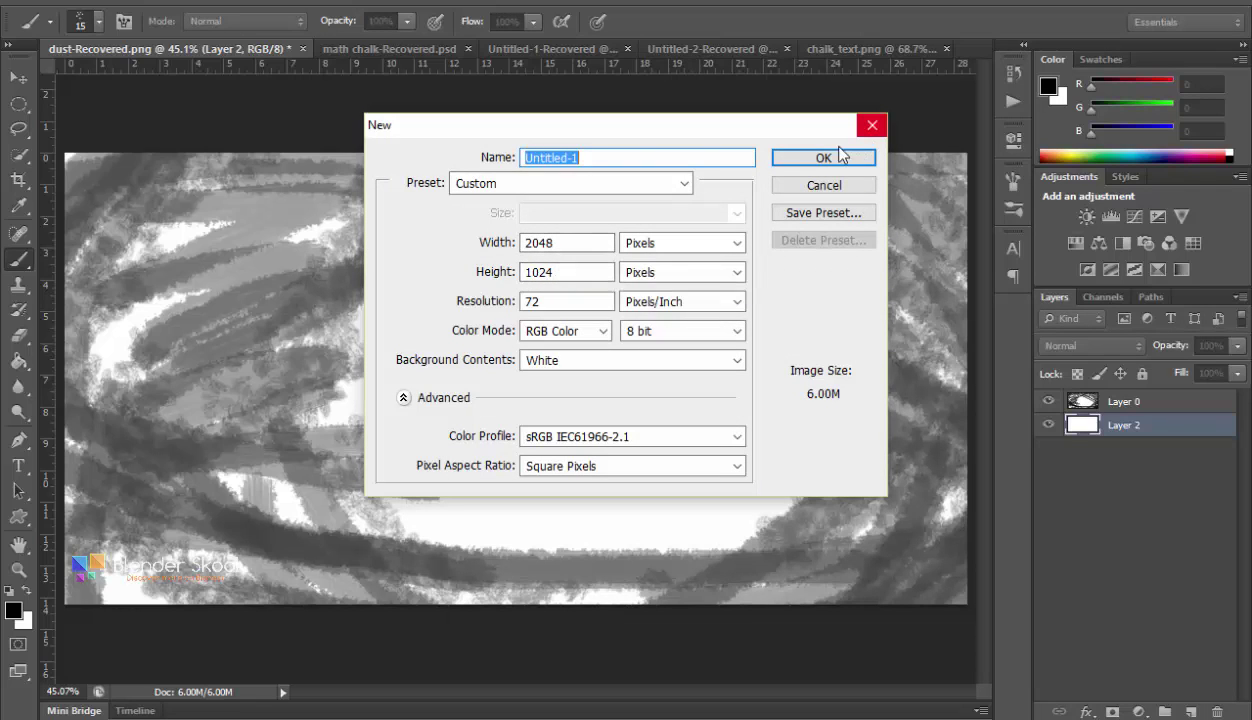
left_click(812, 158)
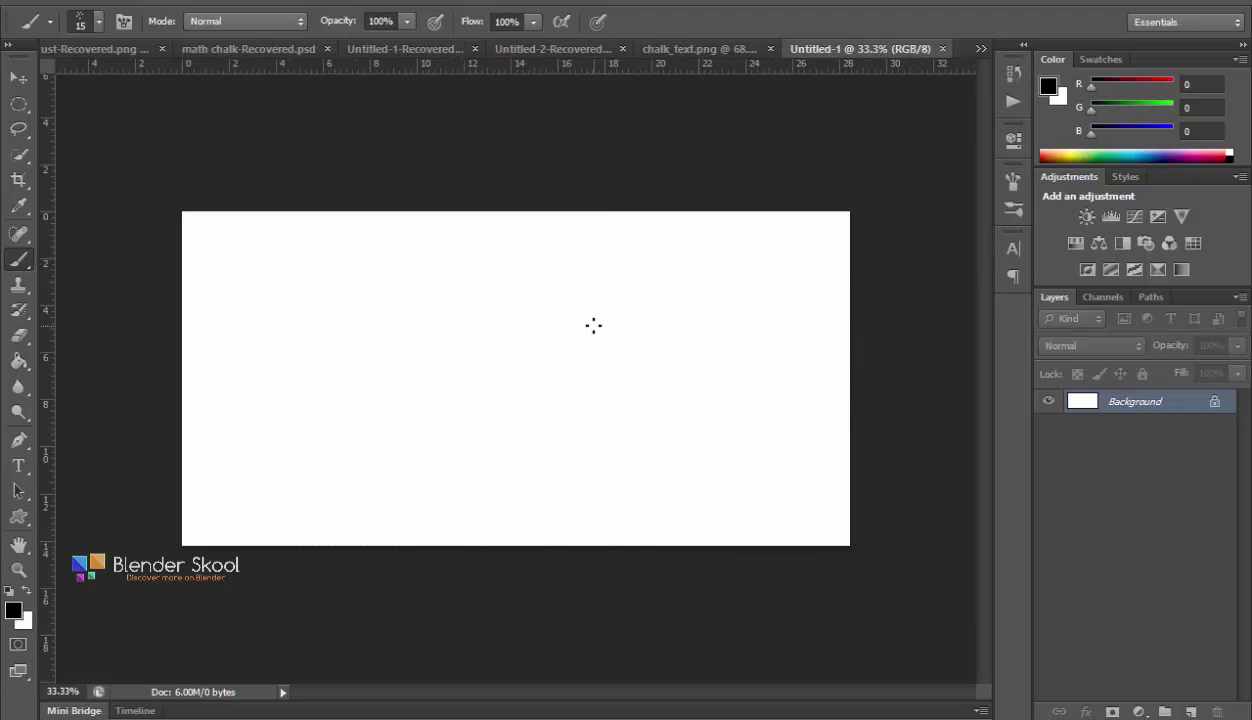
key("ctrl+0")
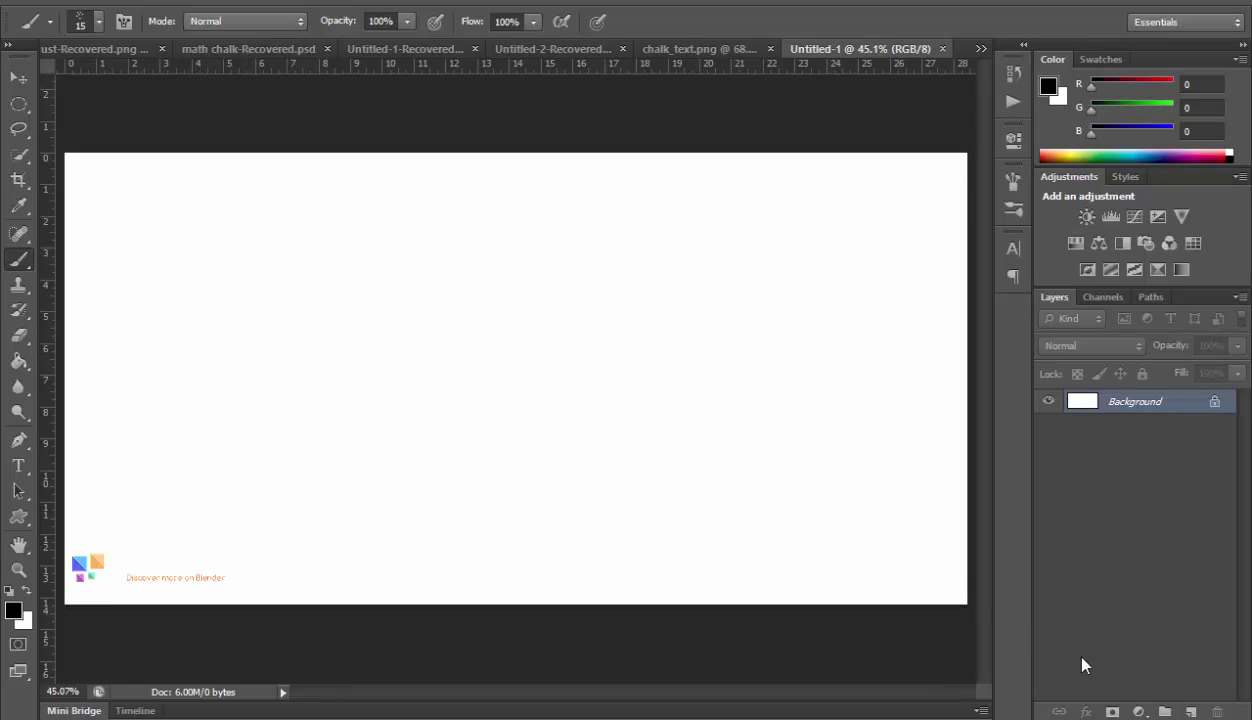
Add a new layer above the background and fill it with white using the Paint Bucket tool.
left_click(1191, 711)
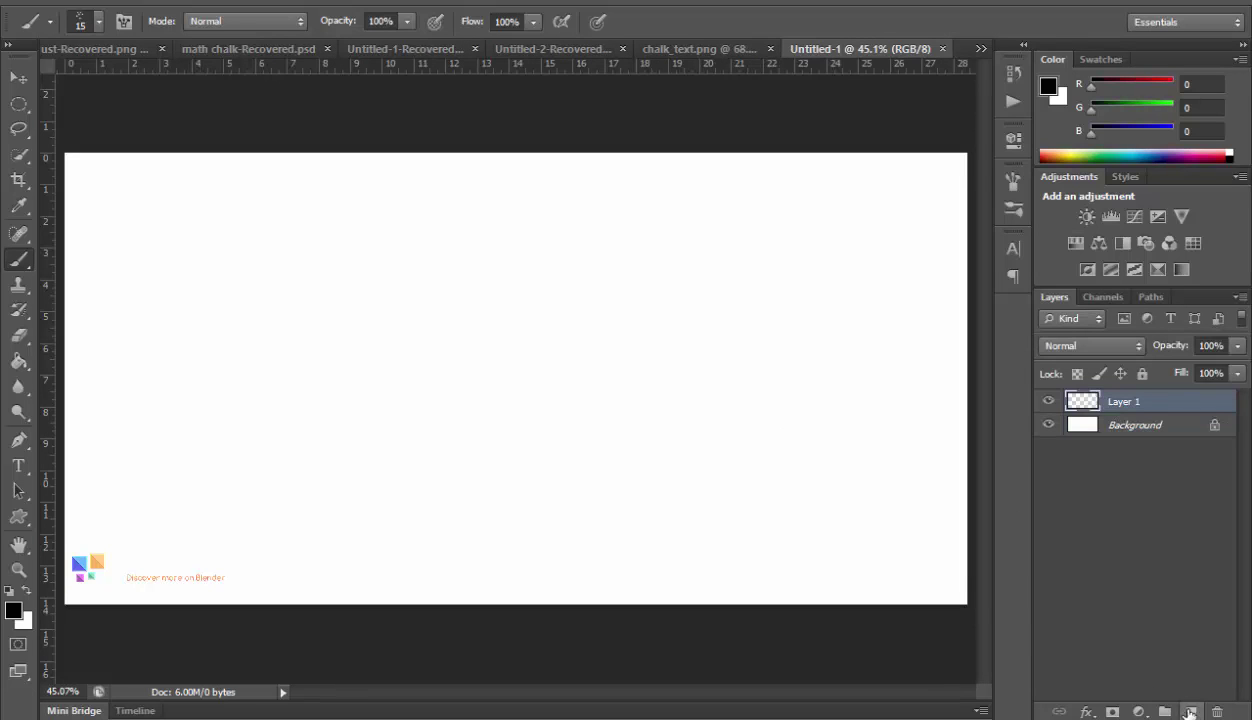
left_click(15, 363)
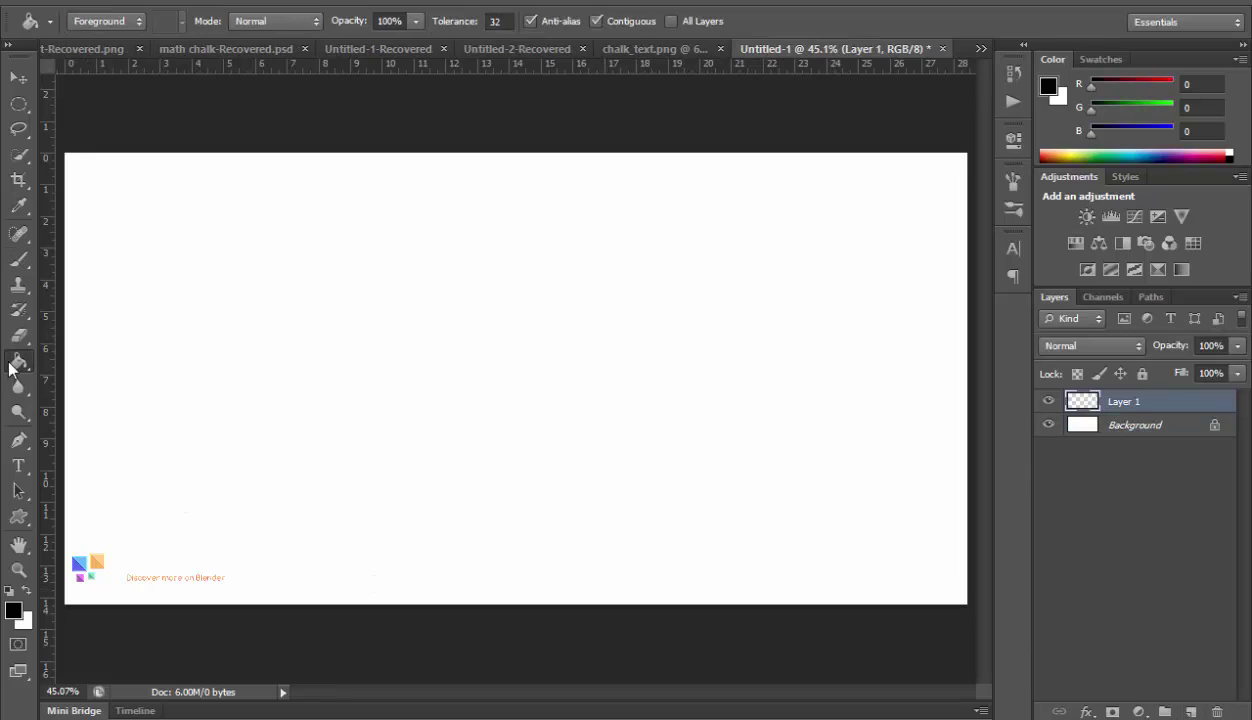
left_click(27, 591)
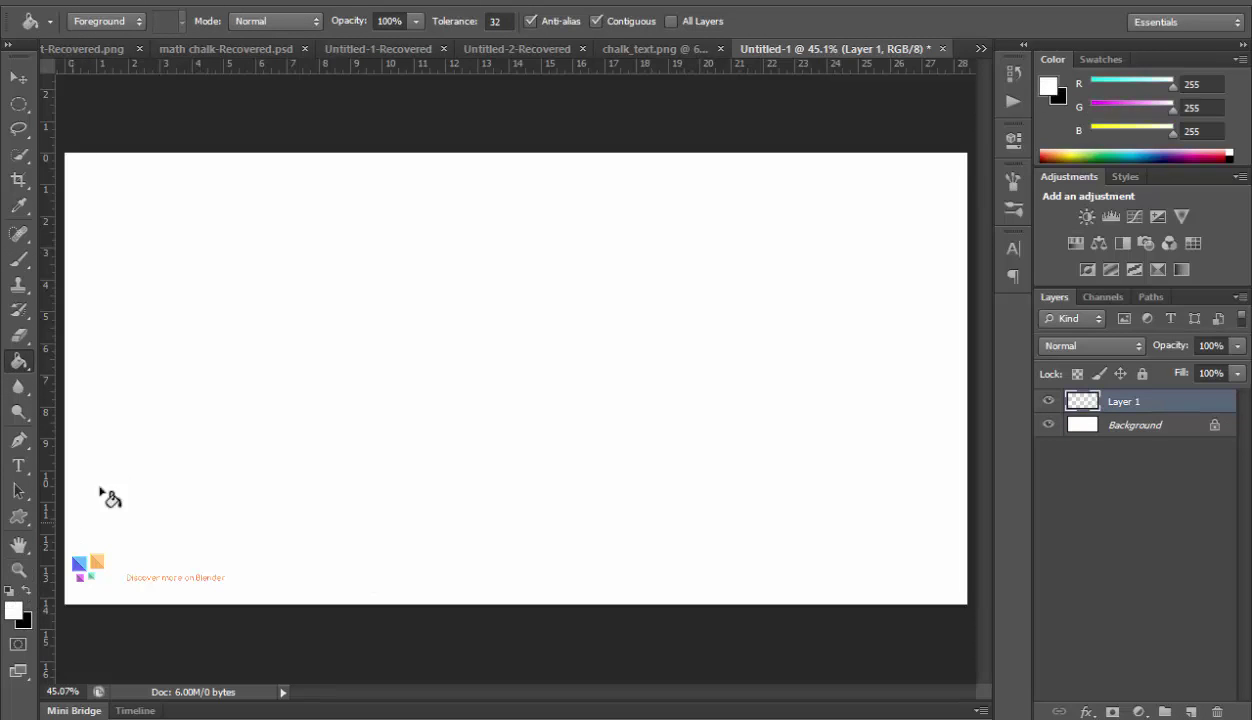
left_click(208, 362)
Apply the Add Noise filter to the white layer with amount 308.26%, uniform distribution and monochromatic noise.
left_click(325, 2)
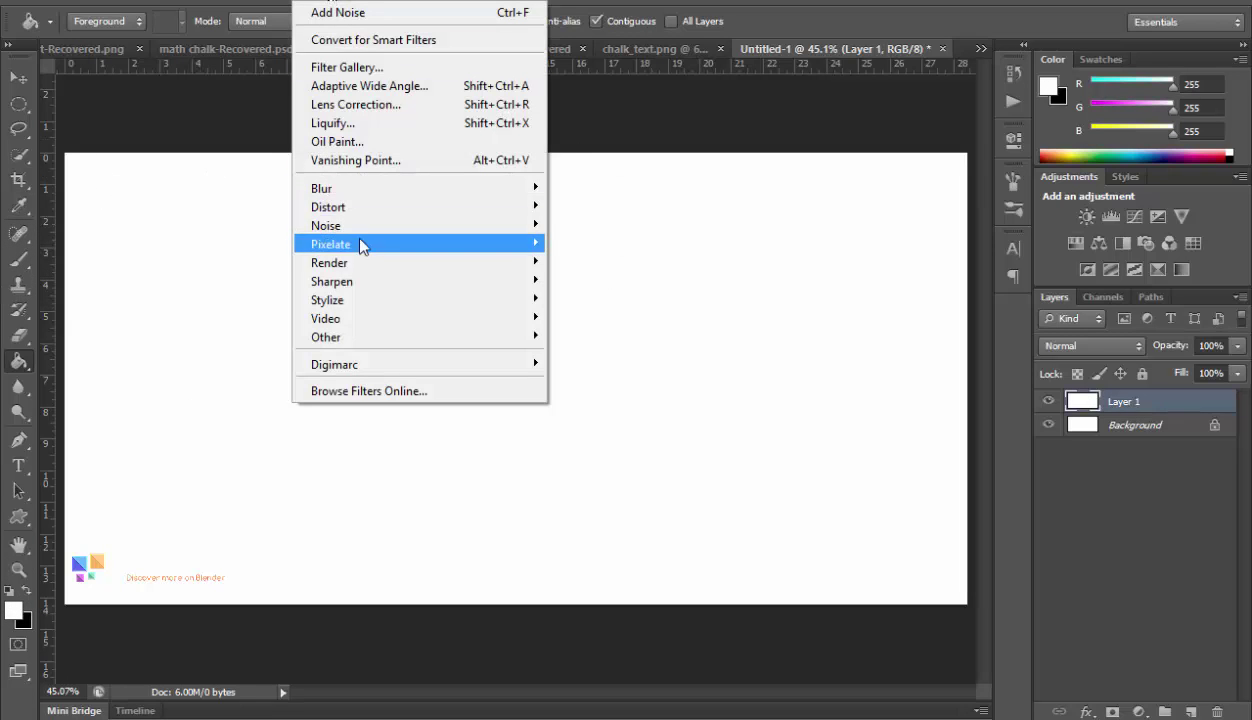
mouse_move(343, 222)
left_click(602, 224)
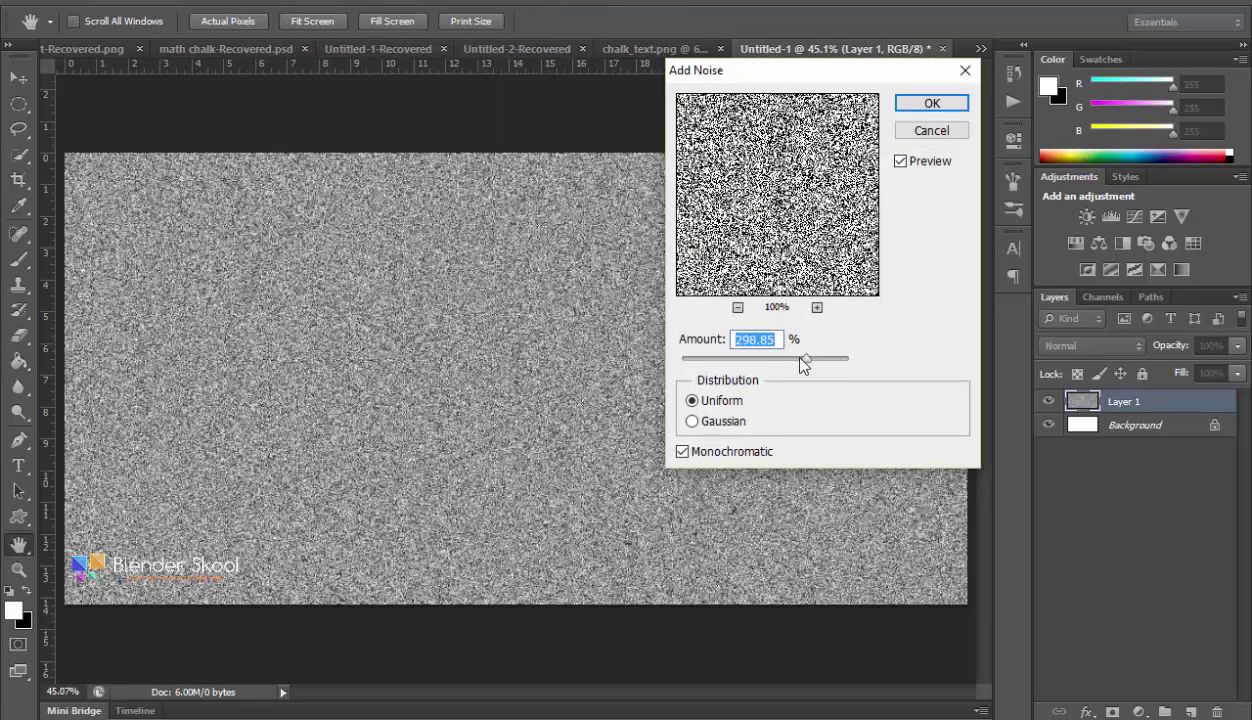
mouse_move(803, 363)
left_mouse_down()
mouse_move(816, 360)
mouse_move(733, 351)
mouse_move(811, 358)
left_mouse_up()
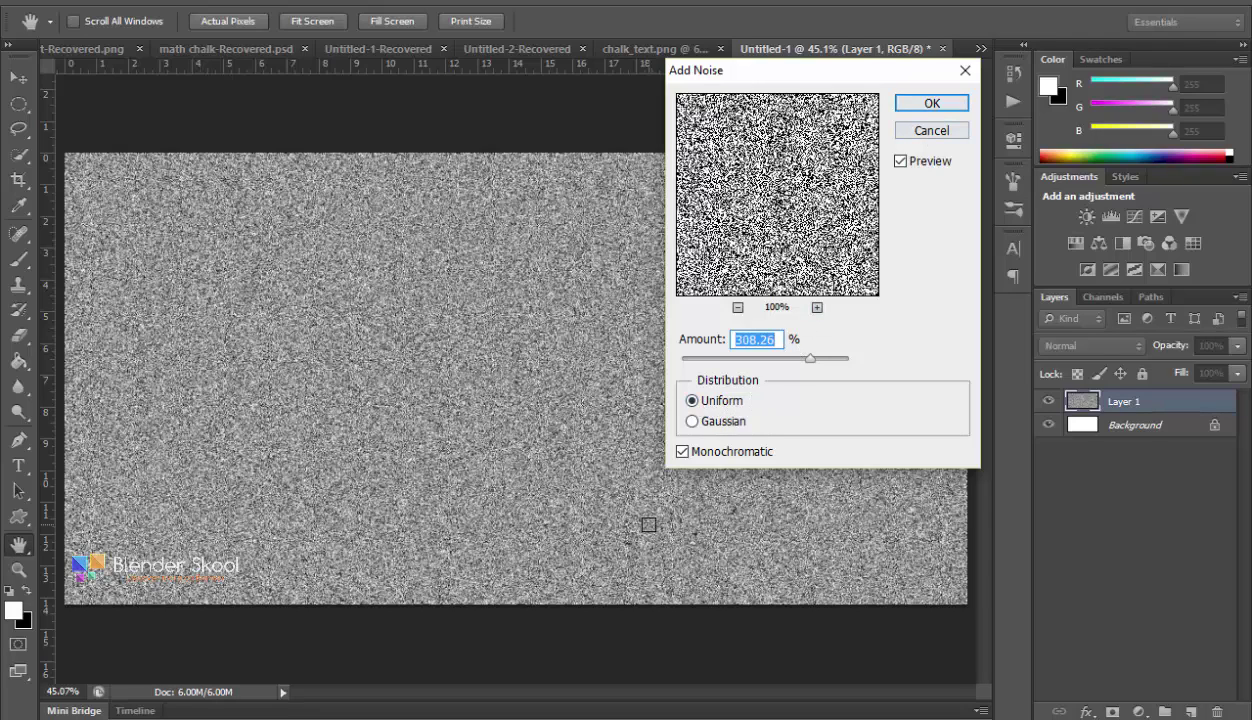
left_click(683, 452)
left_click(683, 452)
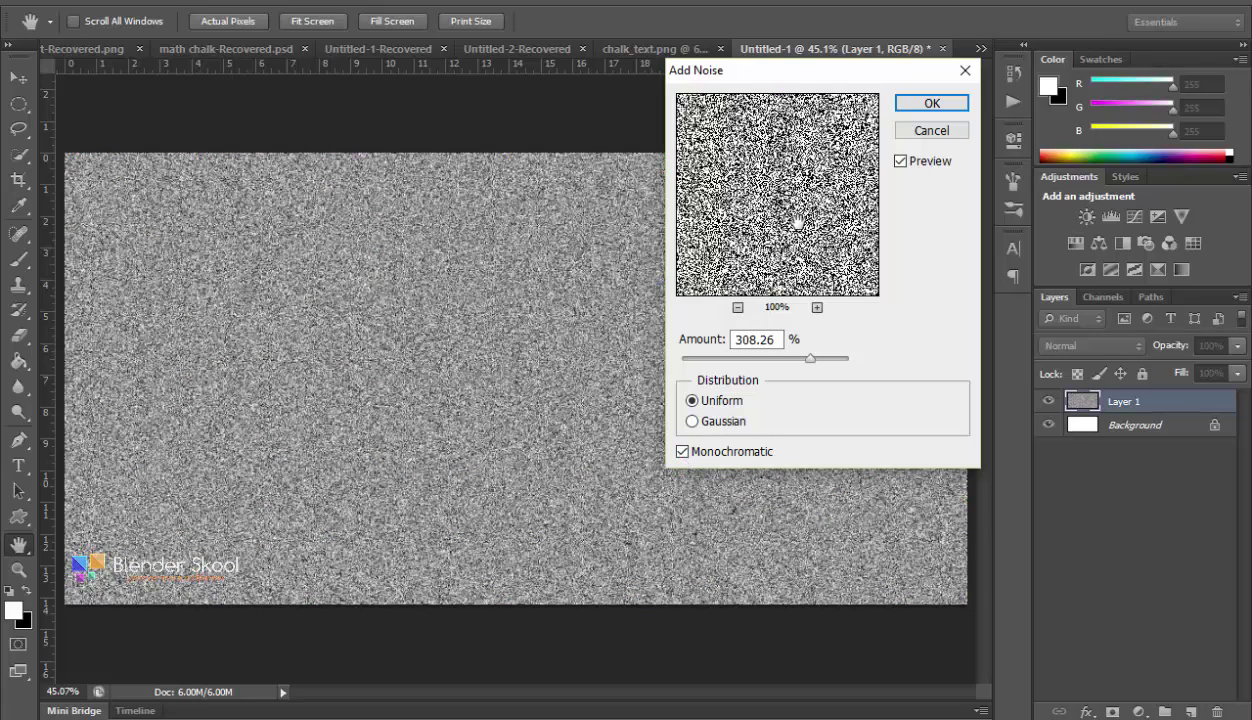
left_click(907, 106)
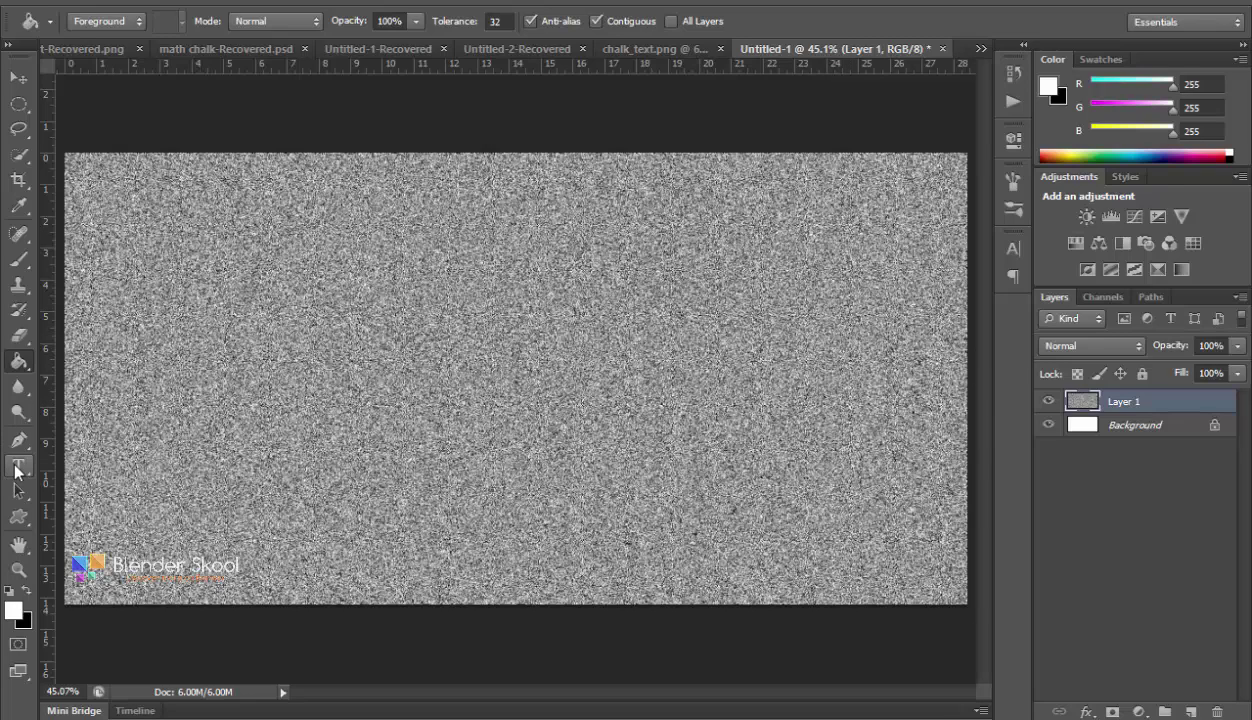
Add the text "Blender Skool" on the noise canvas in the blzee font at 72 pt.
left_click(20, 467)
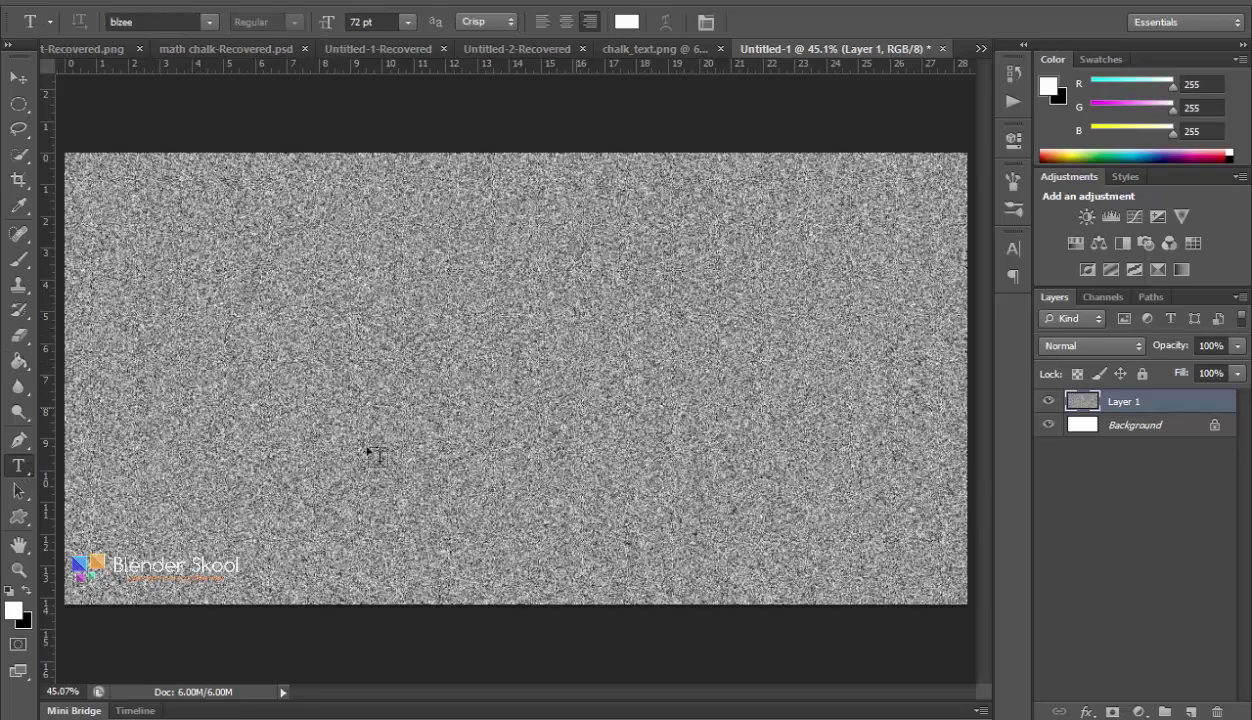
left_click(209, 21)
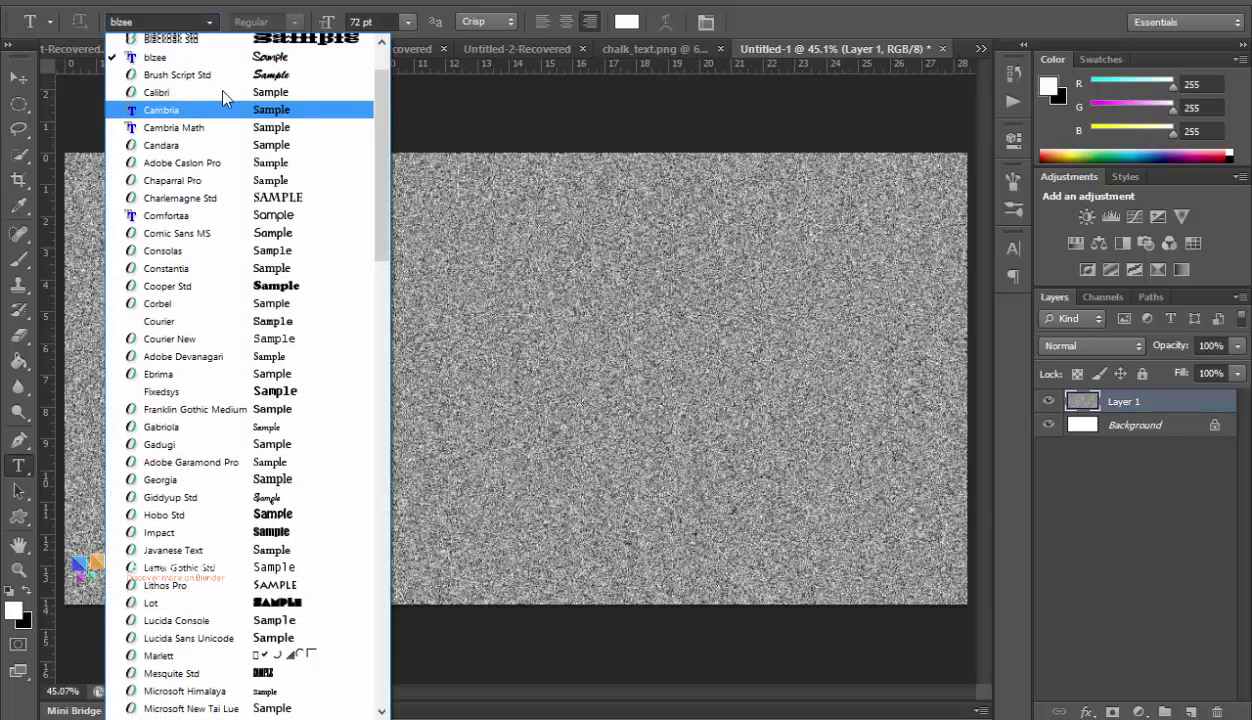
scroll(217, 88, "up", 2)
left_click(217, 145)
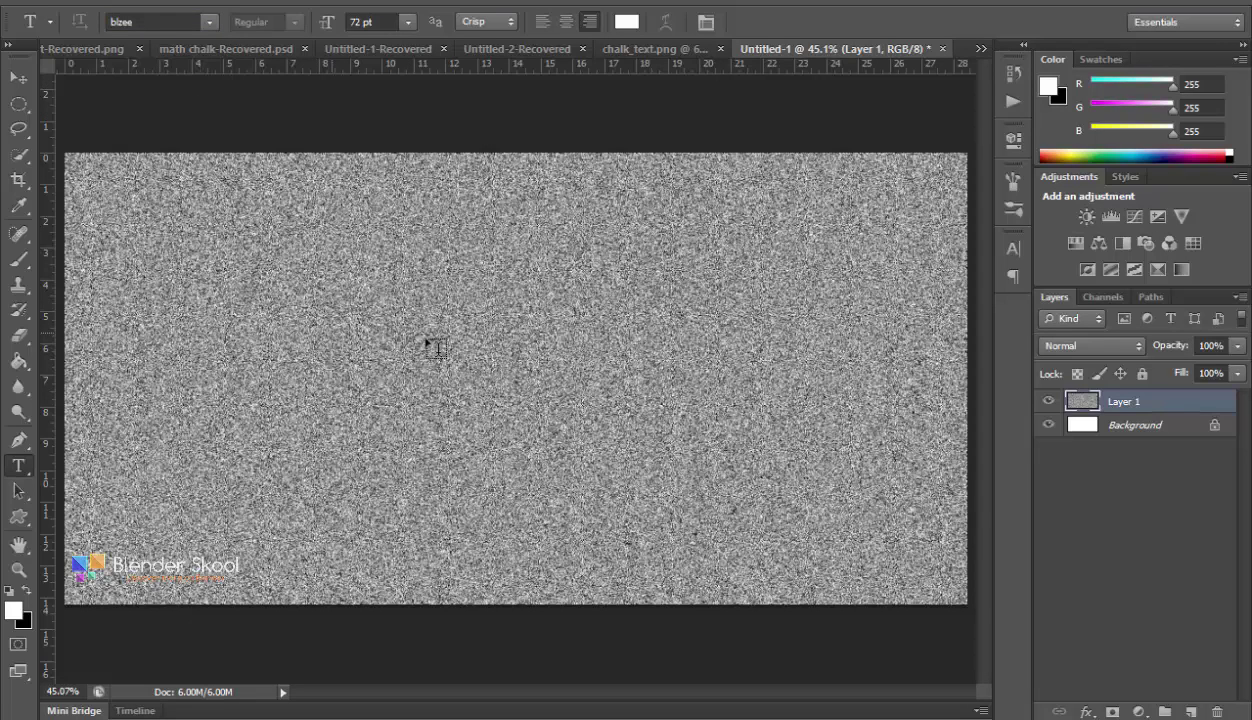
left_click(435, 349)
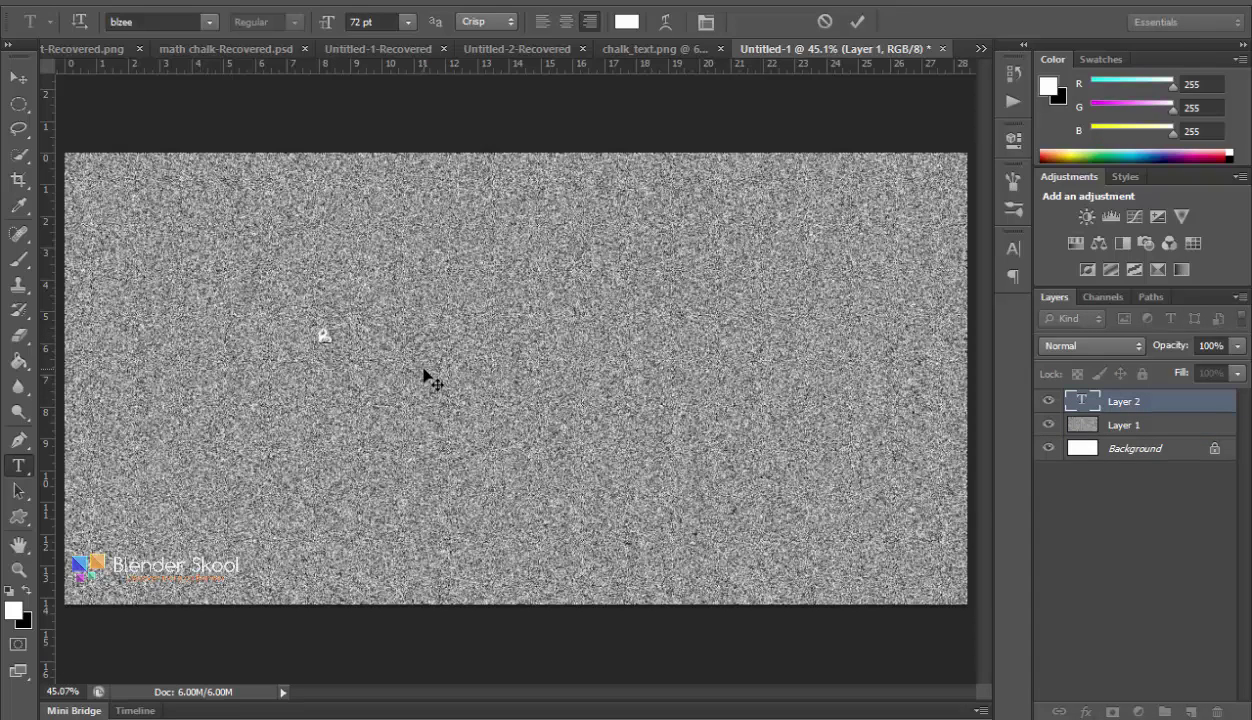
type("Blender Skool")
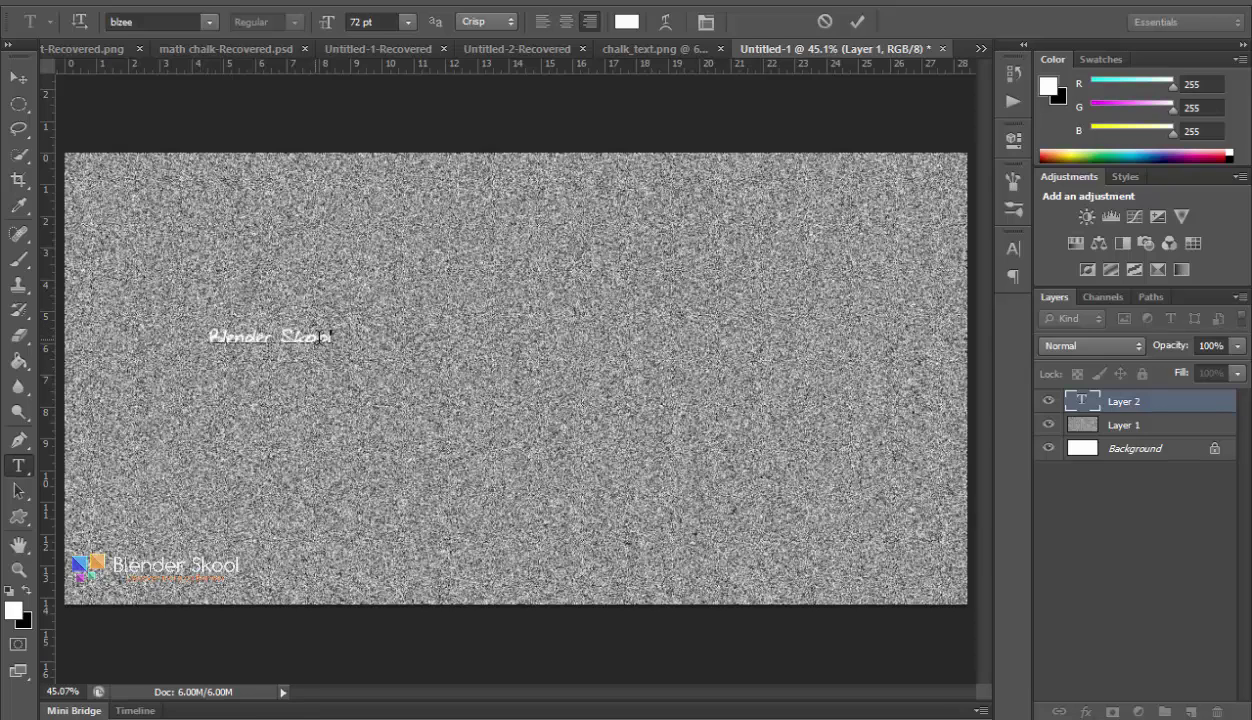
Recolour the whole Blender Skool text black and commit the text edit.
key("ctrl+a")
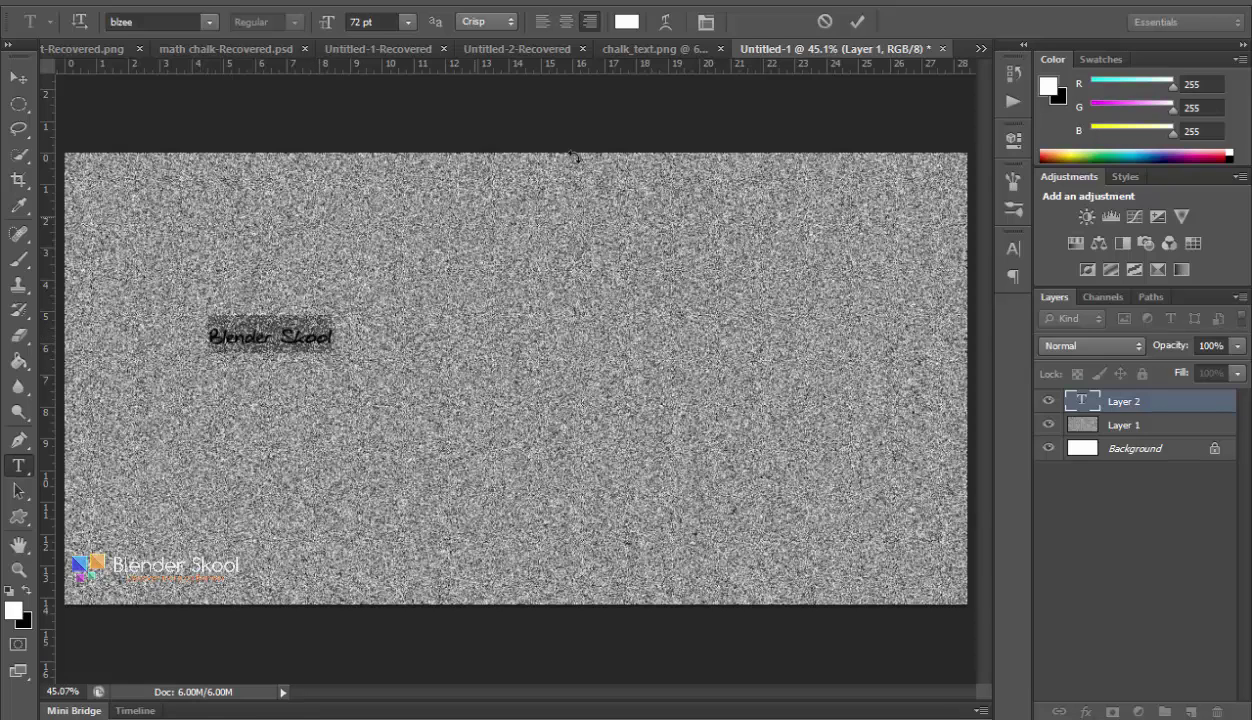
left_click(629, 28)
left_click_drag(562, 203, 268, 526)
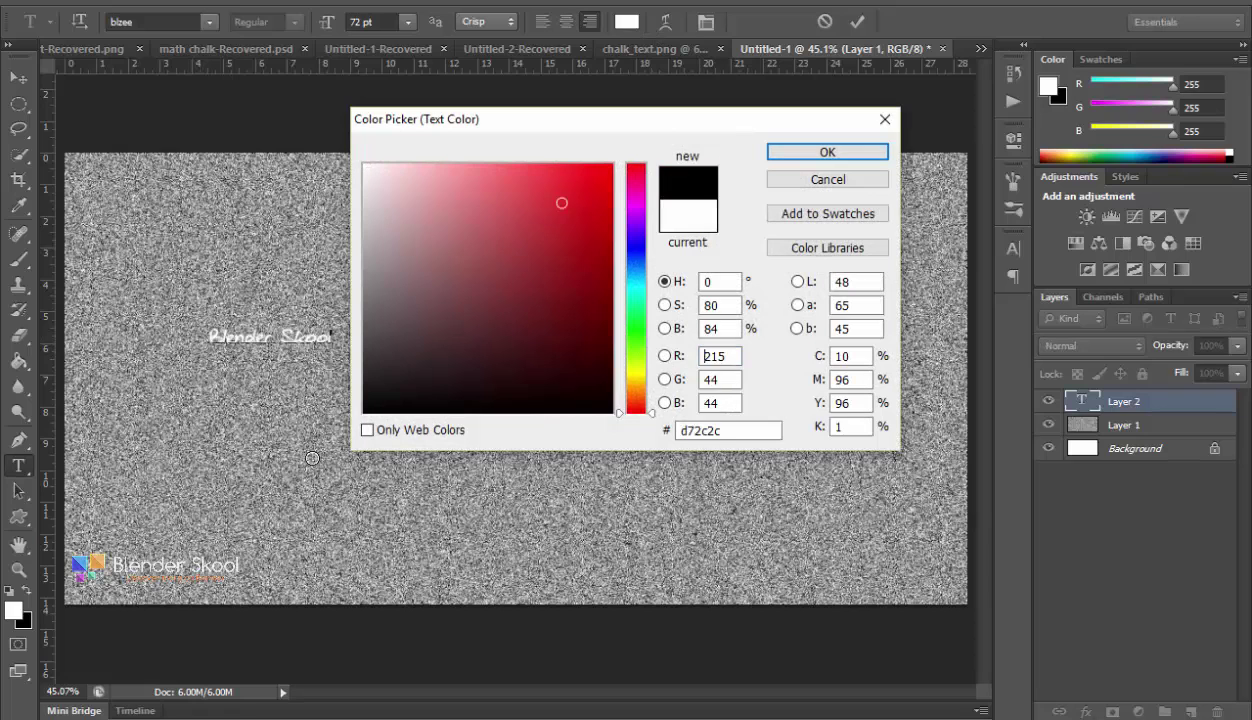
left_click(805, 152)
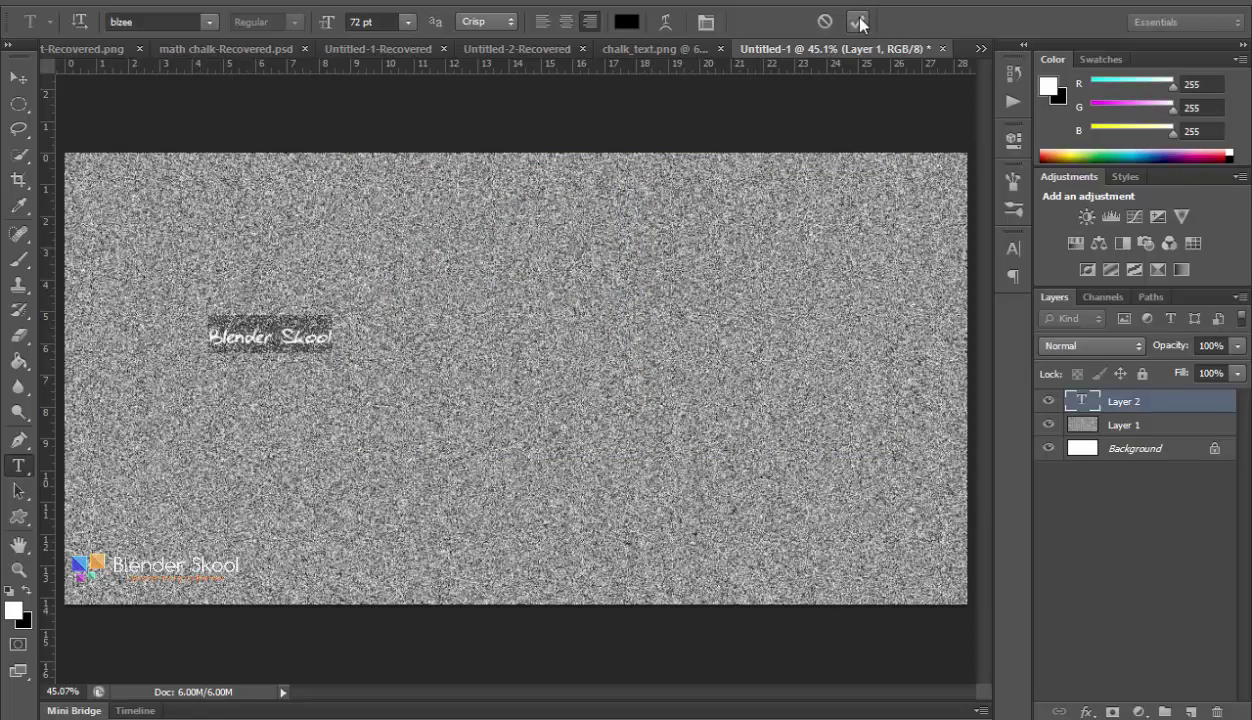
left_click(857, 21)
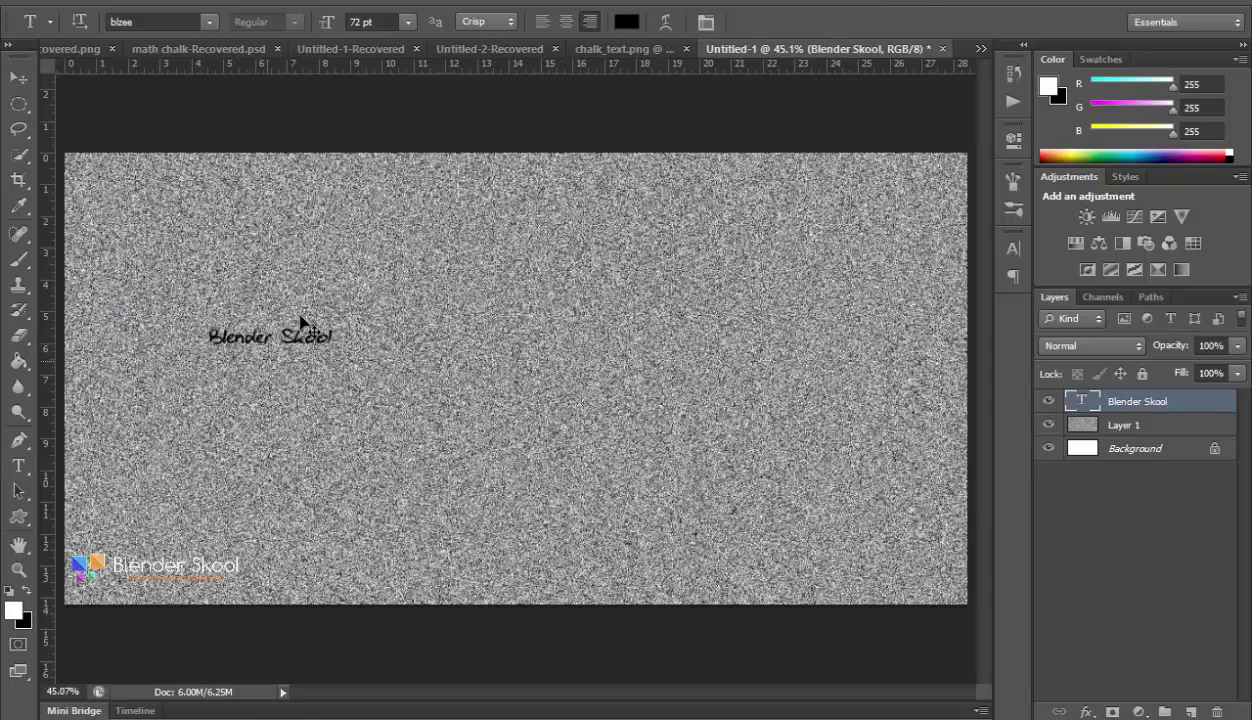
Free-transform the Blender Skool text to about 247% width and 217% height, placing it near the canvas centre.
key("ctrl+t")
left_click_drag(340, 326, 800, 150)
left_click_drag(613, 333, 663, 376)
left_click_drag(630, 320, 630, 318)
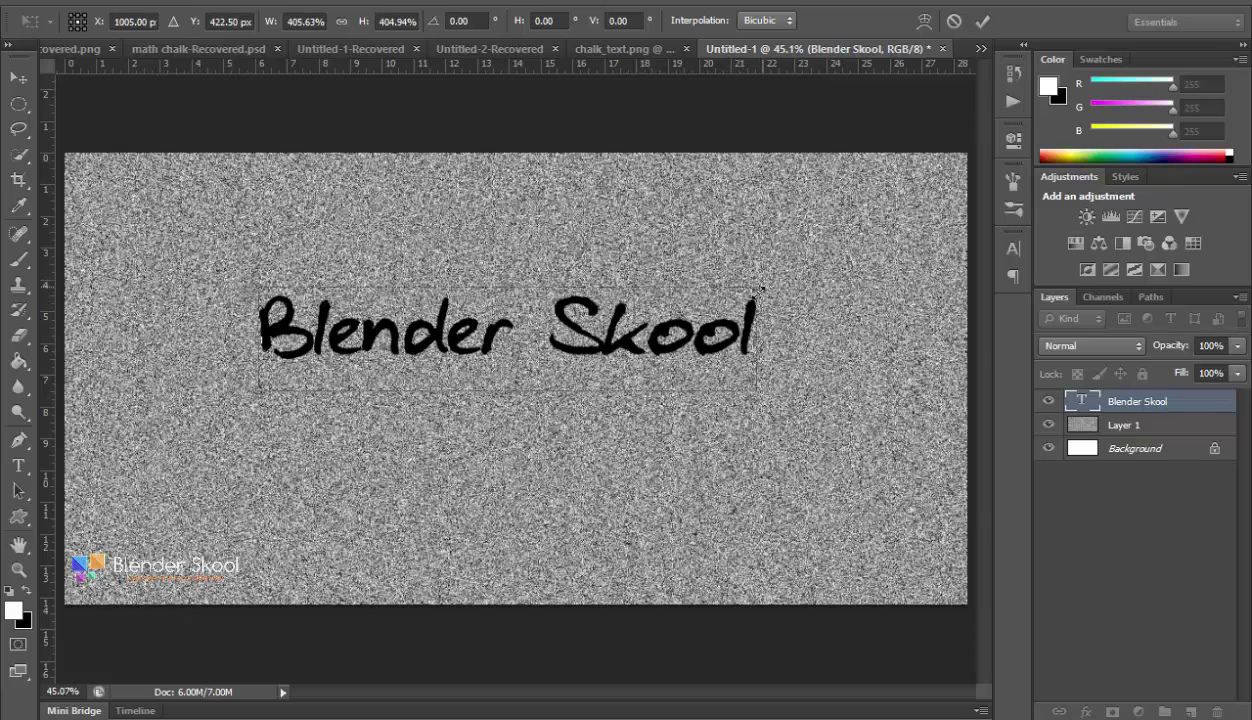
left_click_drag(762, 288, 600, 353)
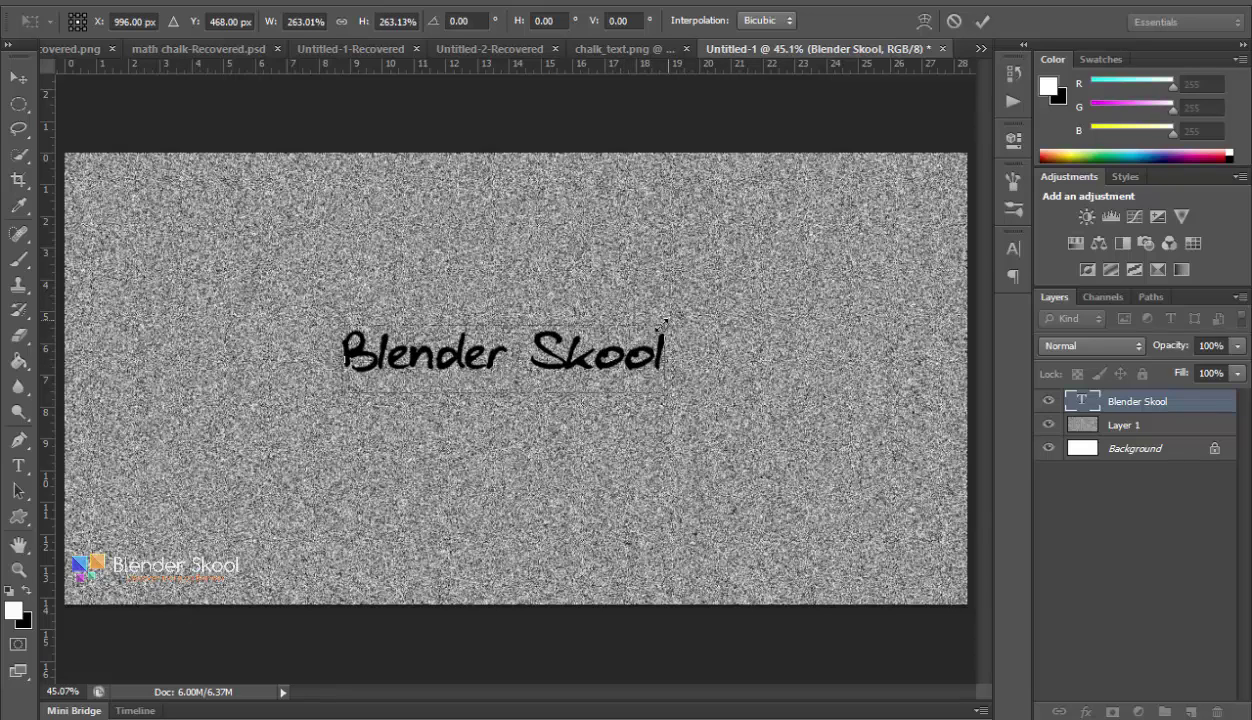
left_click_drag(660, 320, 604, 358)
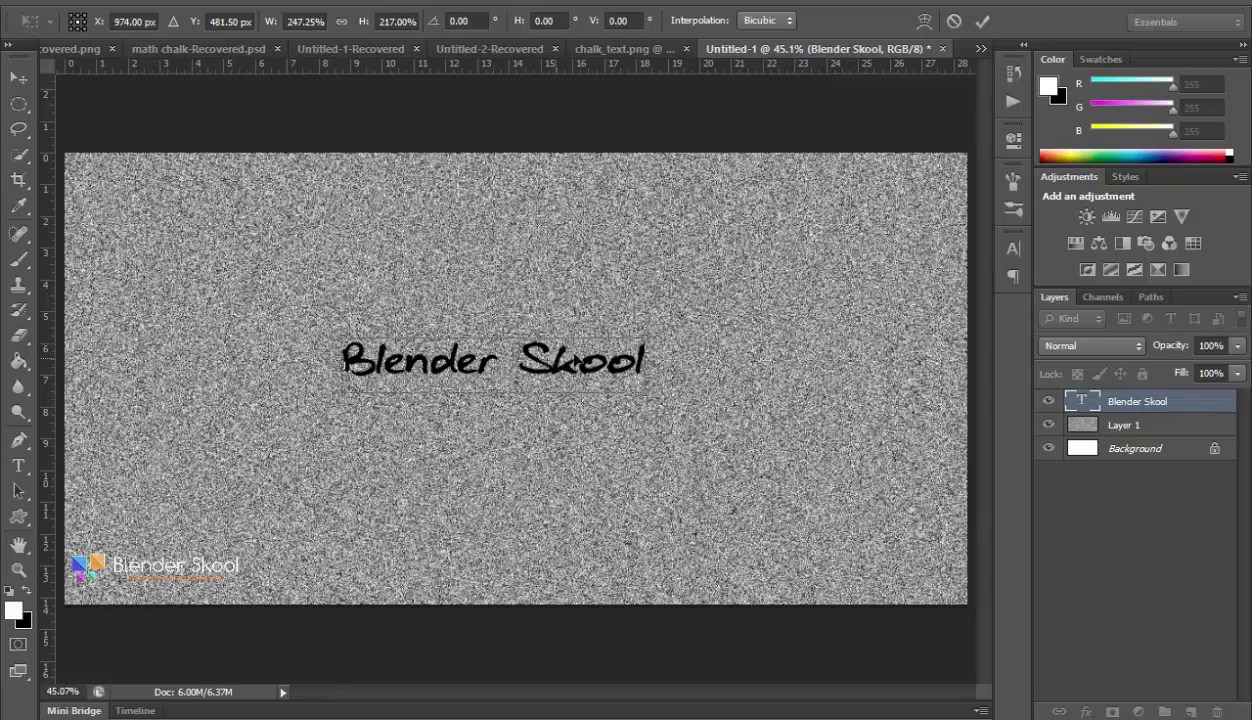
left_click_drag(518, 308, 548, 302)
left_click(983, 22)
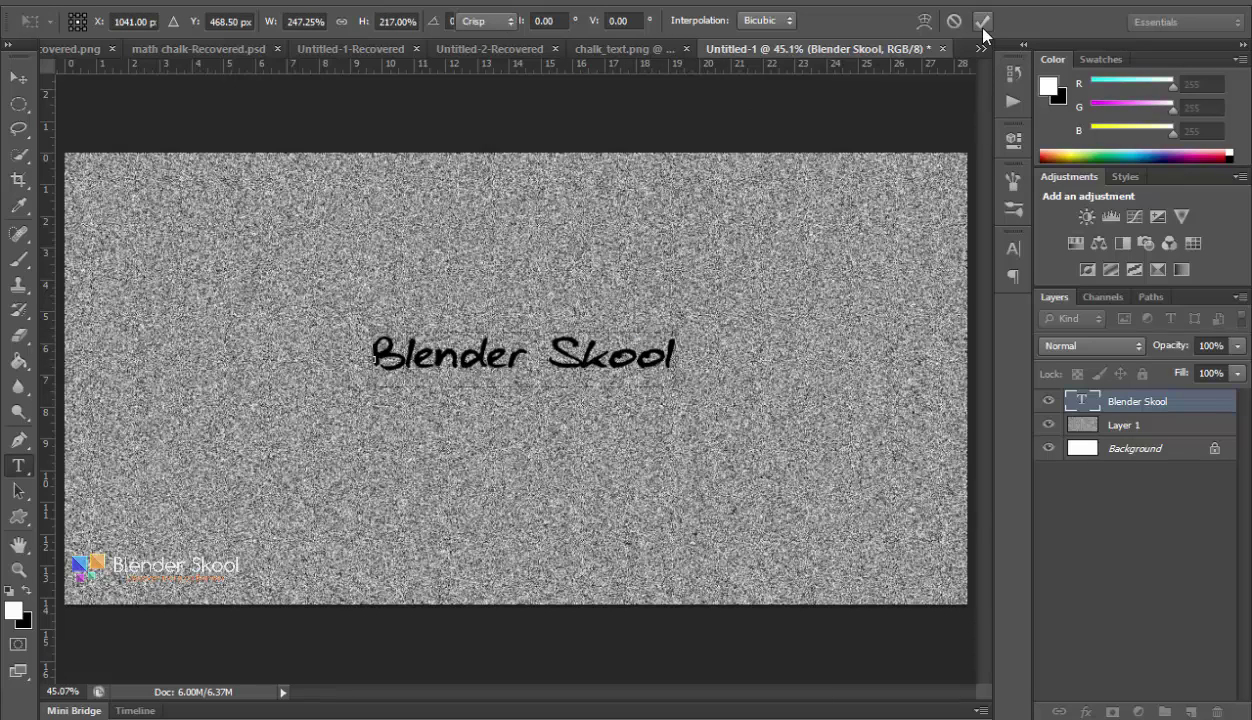
Load the outline of the Blender Skool text layer as a selection.
left_click(17, 77)
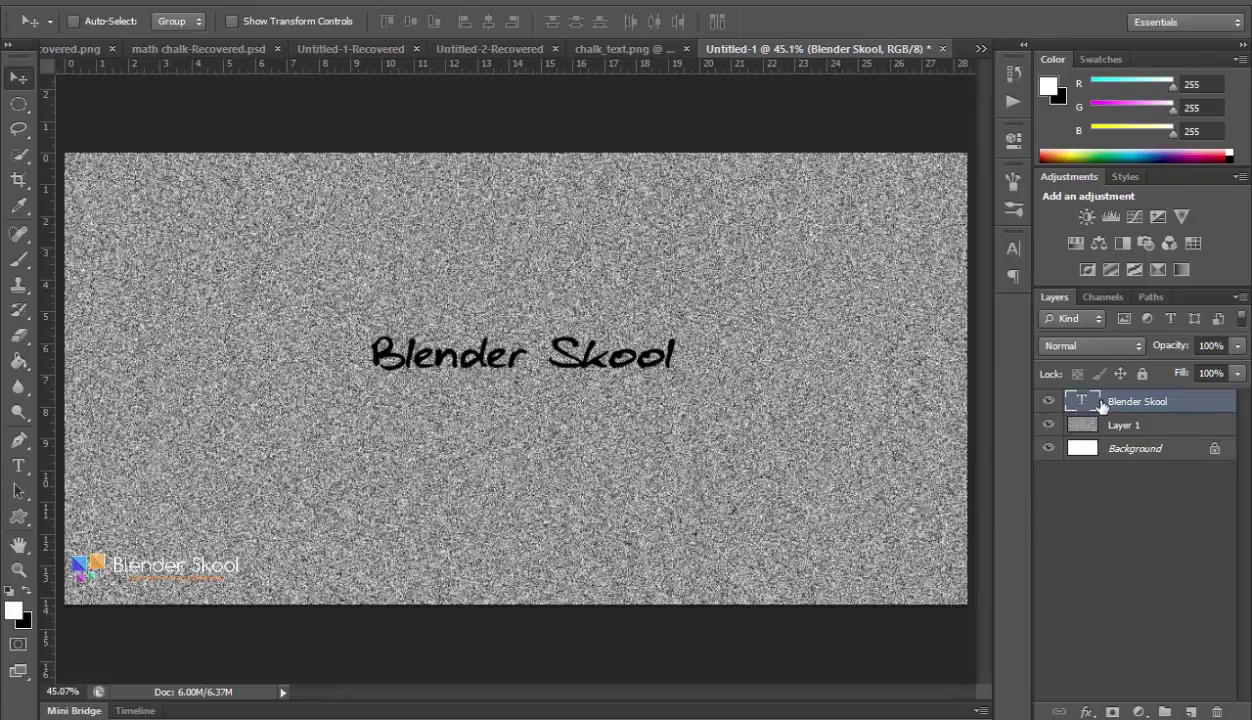
left_click_drag(1075, 408, 1085, 394)
left_click(1080, 403, "ctrl")
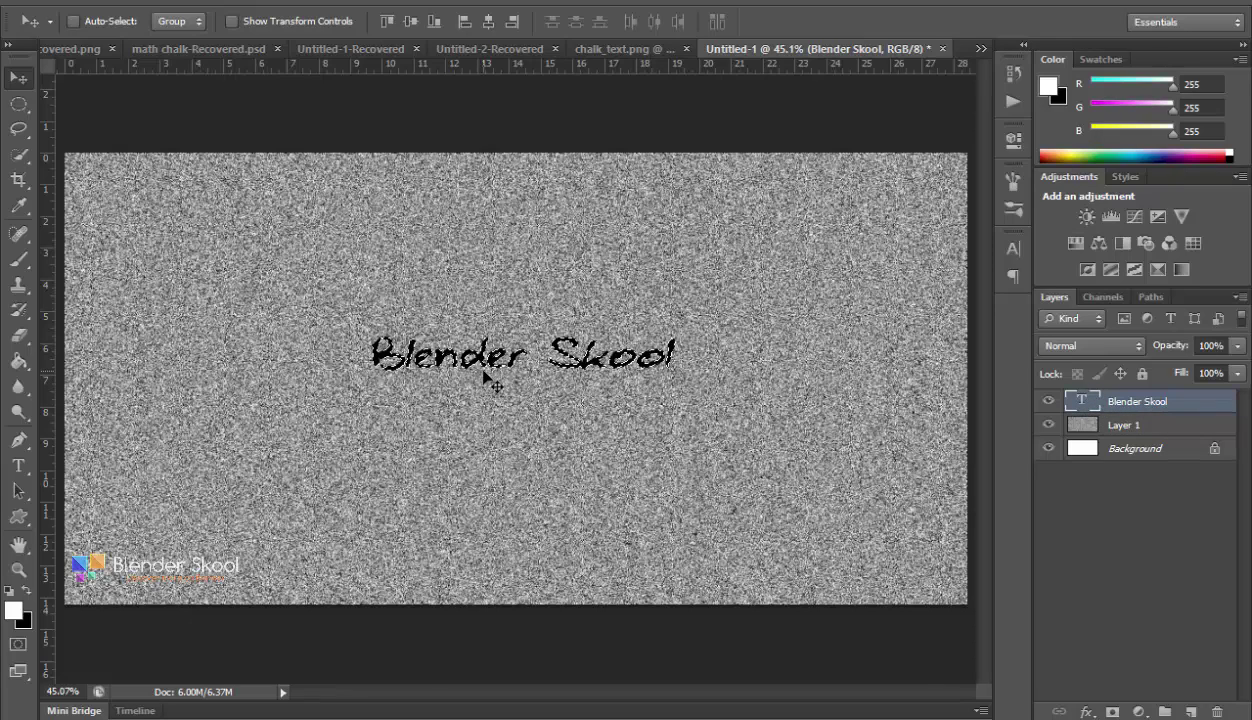
key("ctrl+d")
key("ctrl+plus")
key("ctrl+plus")
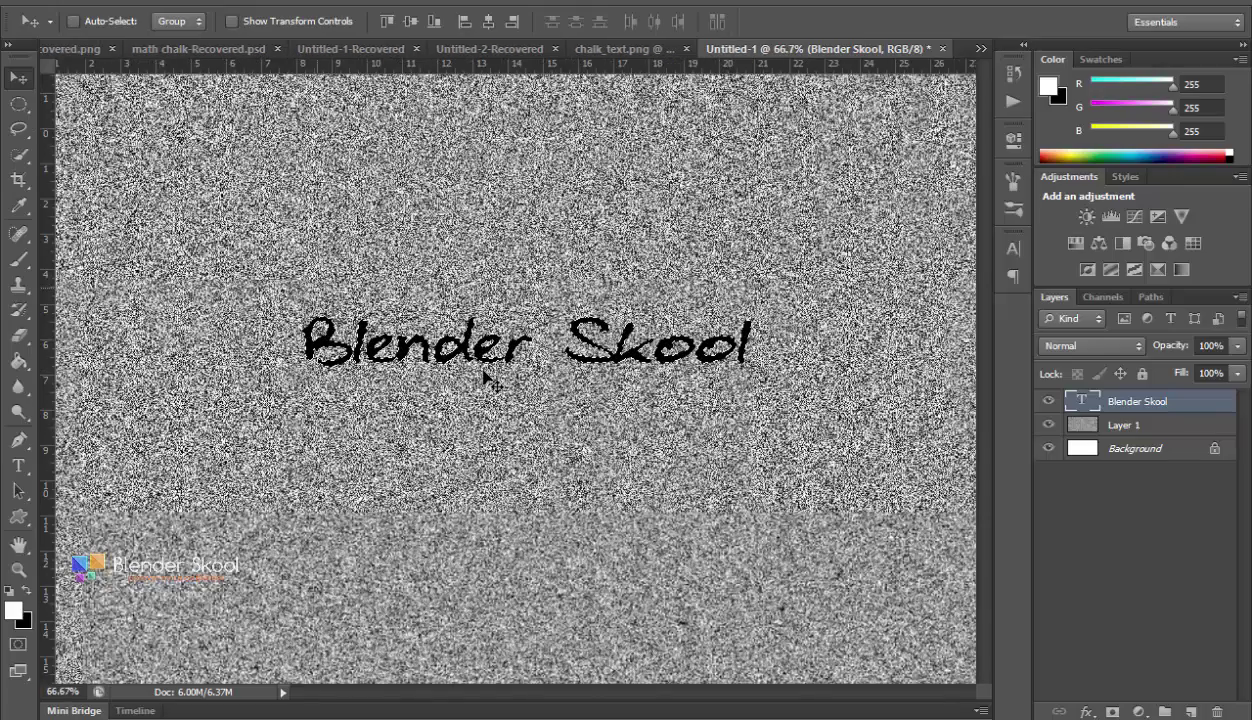
Mask the noise layer, Layer 1, to the lettering and hide the Blender Skool text layer.
left_click(1165, 426)
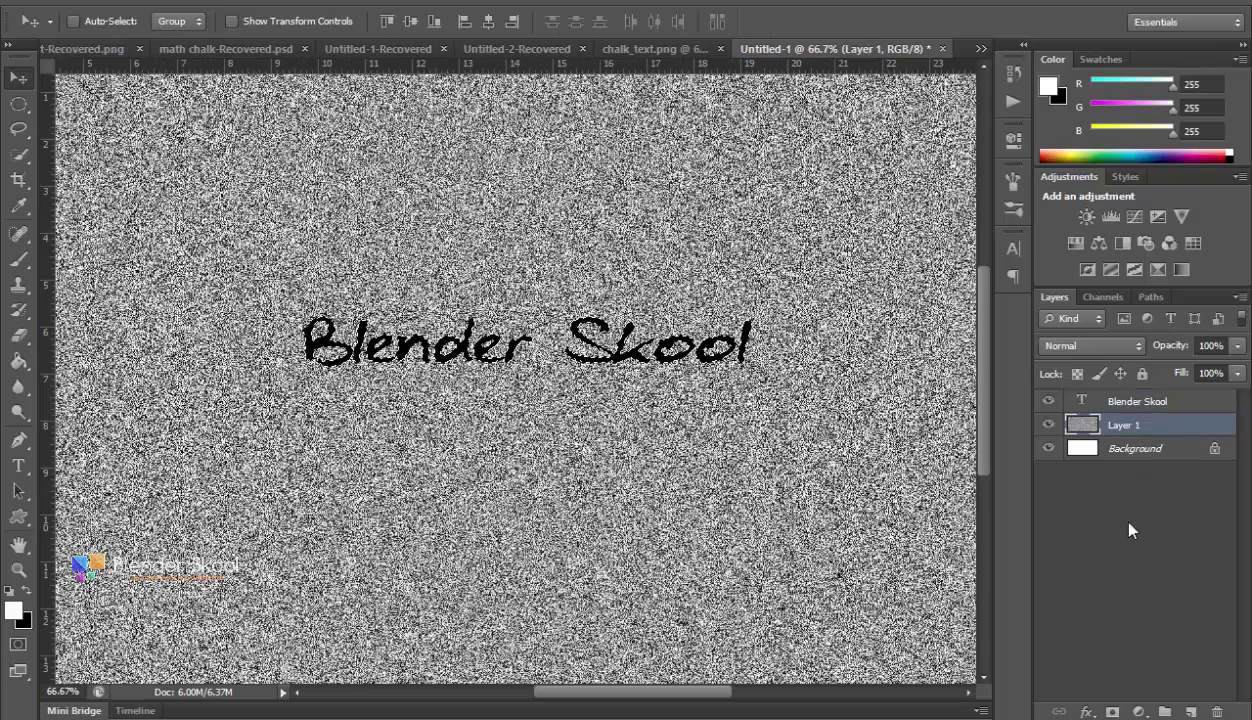
left_click(1112, 713, "alt")
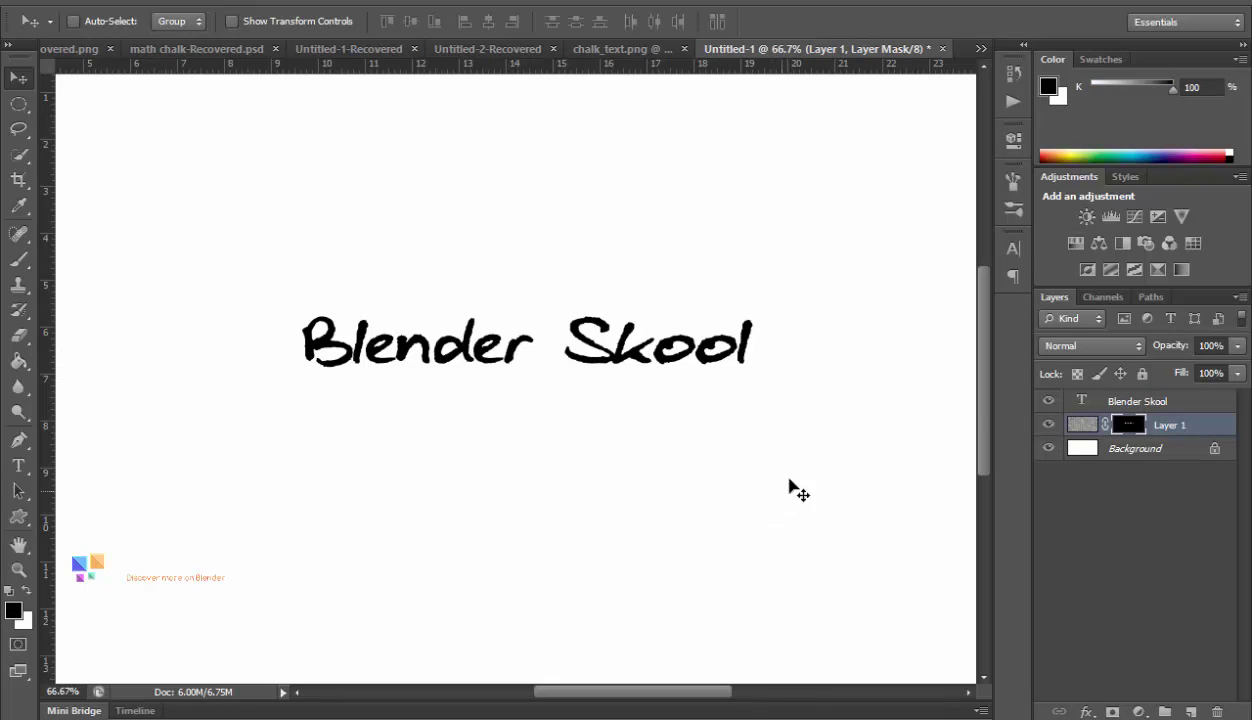
left_click(1049, 402)
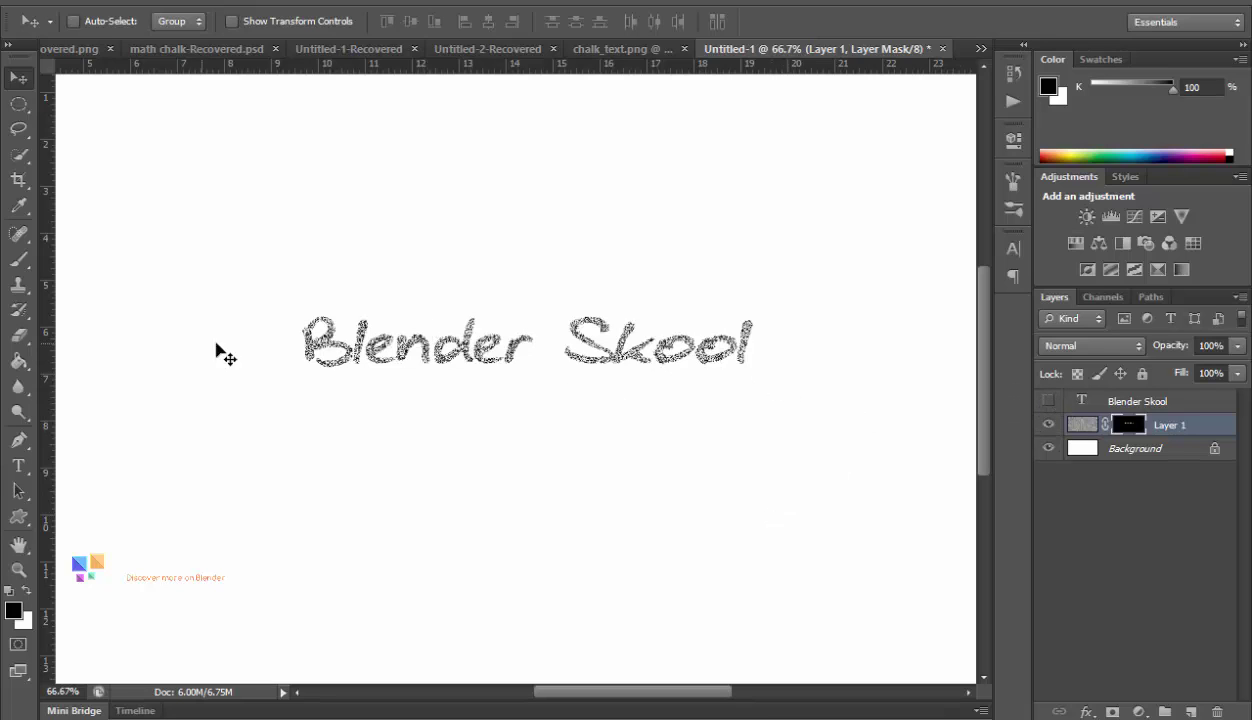
Examine the noise-filled Blender Skool lettering up close and fit the whole document back into view.
scroll(466, 345, "up", 2, "alt")
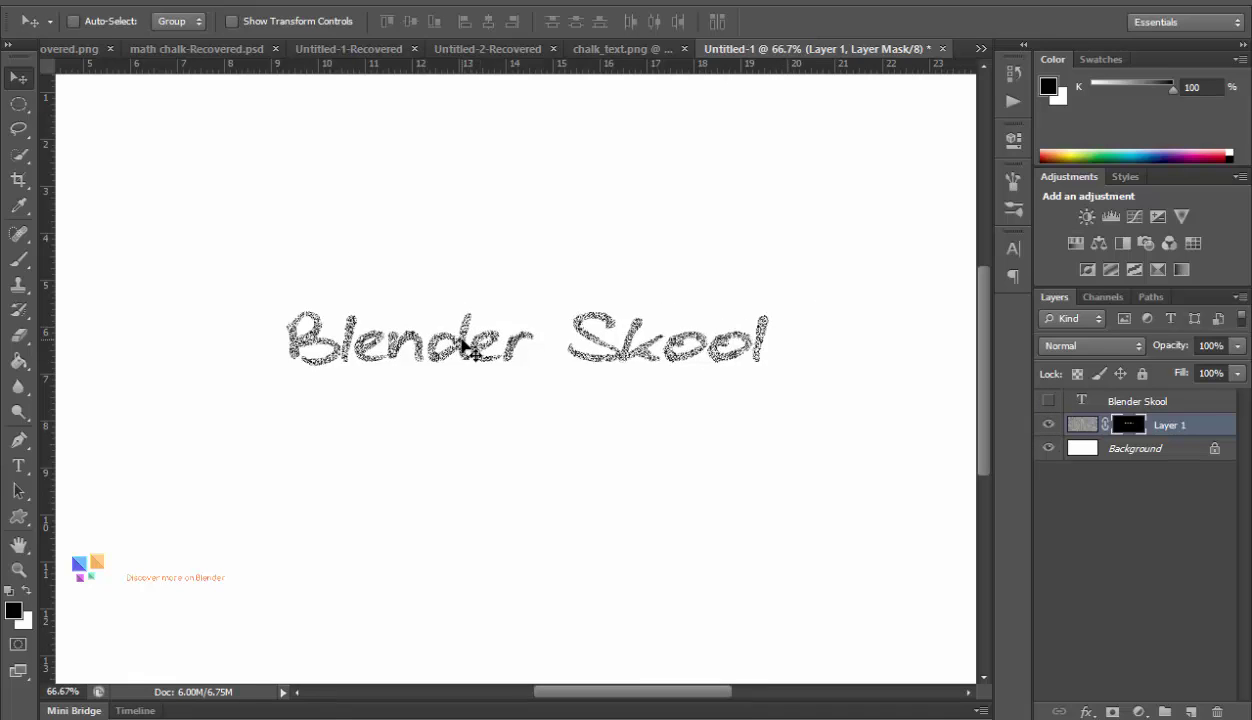
scroll(440, 333, "up", 1)
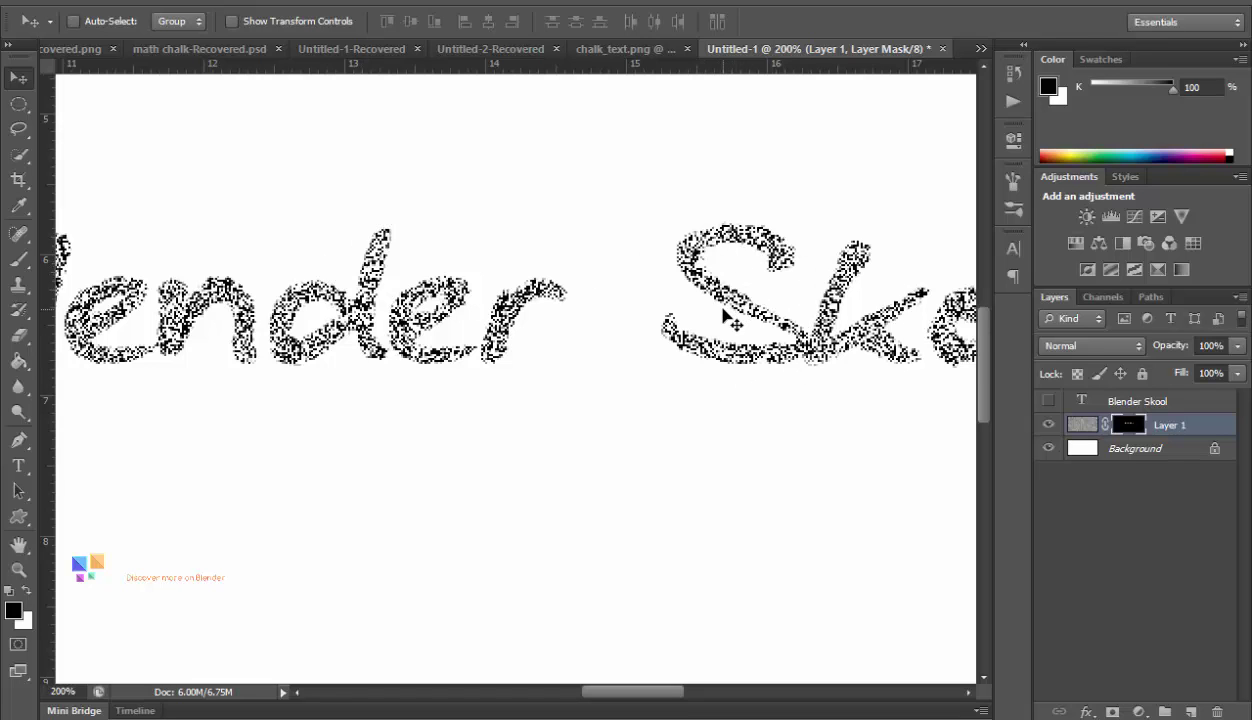
key("ctrl+0")
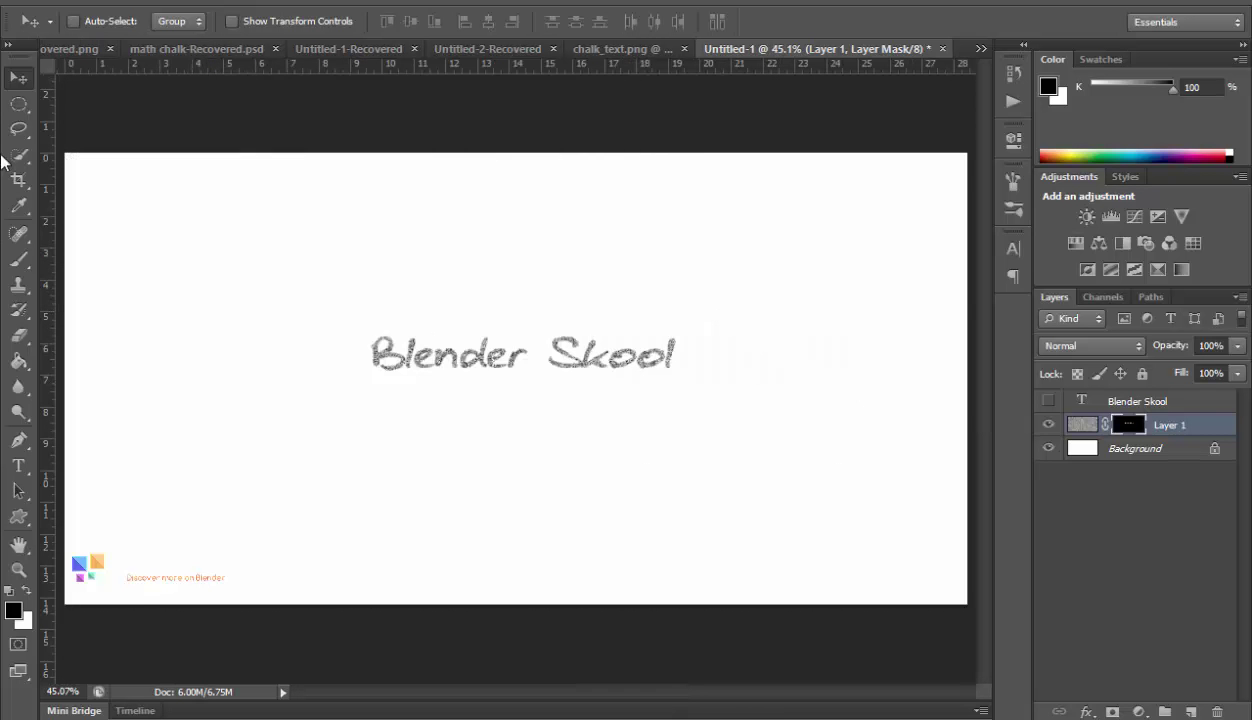
left_click_drag(480, 359, 447, 352)
key("ctrl+z")
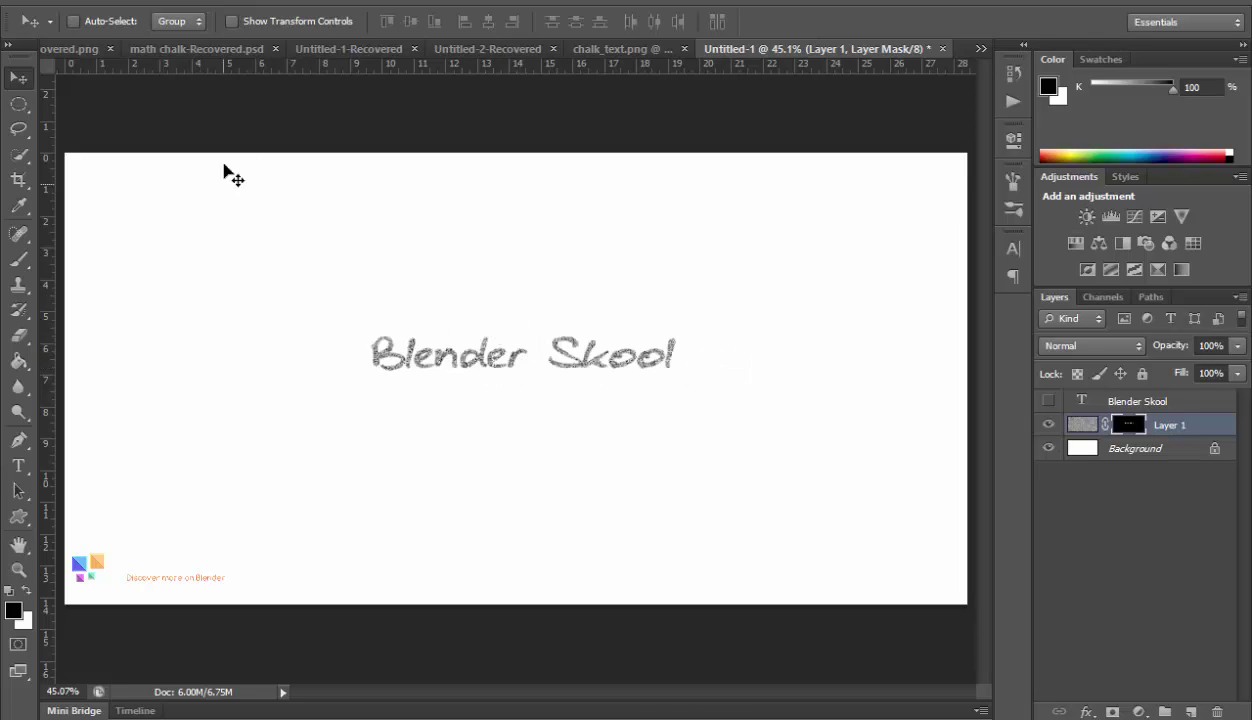
Switch to the Untitled-2-Recovered document and show its Layer 4 and Layer 5.
left_click(161, 47)
key("x")
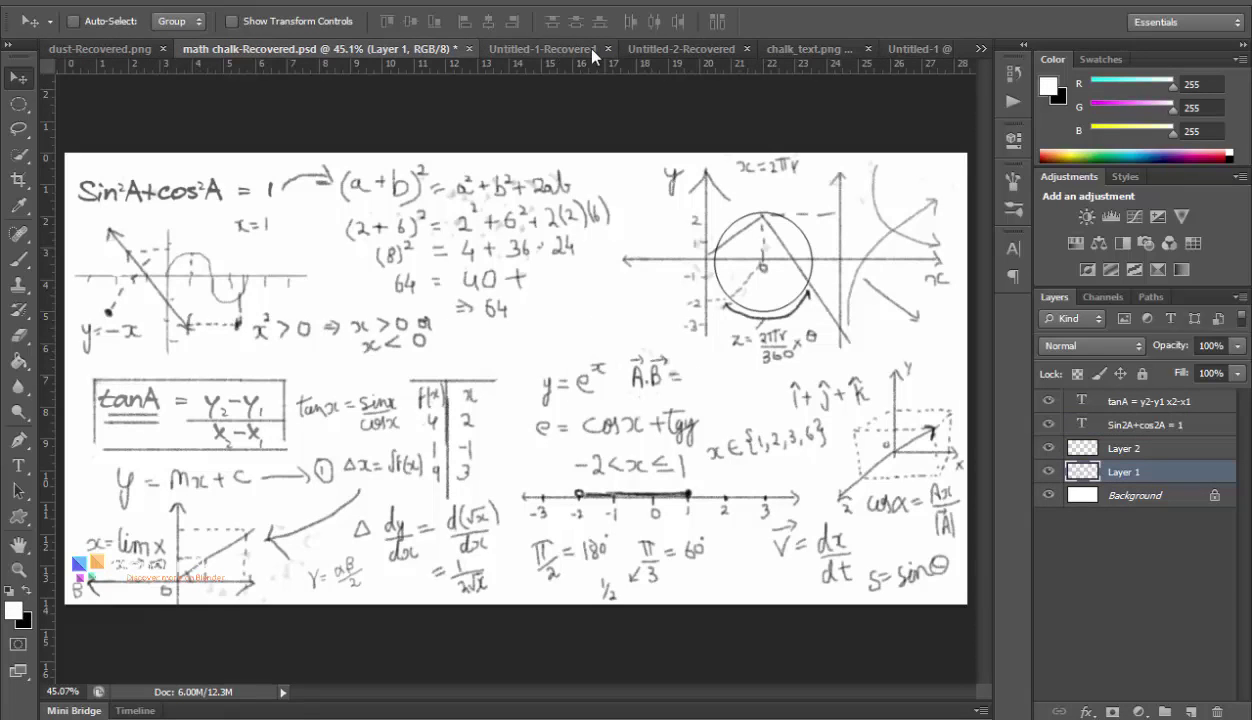
left_click(655, 50)
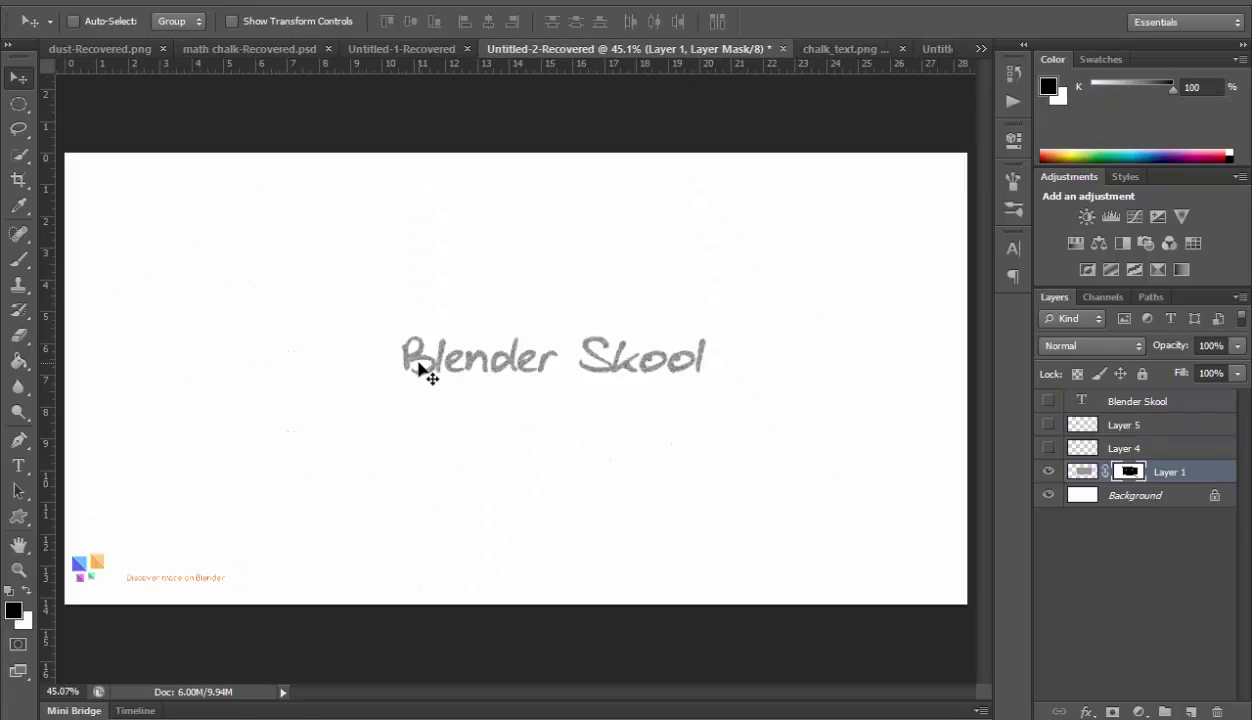
left_click(1048, 448)
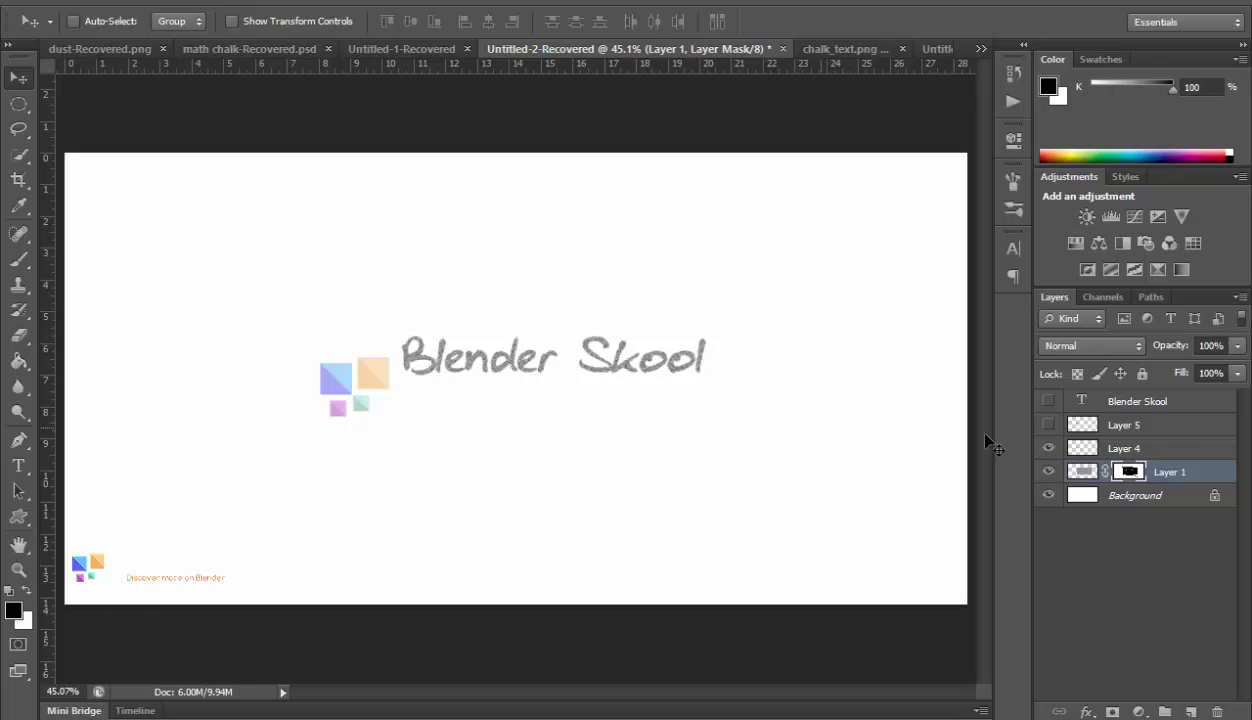
left_click(1049, 424)
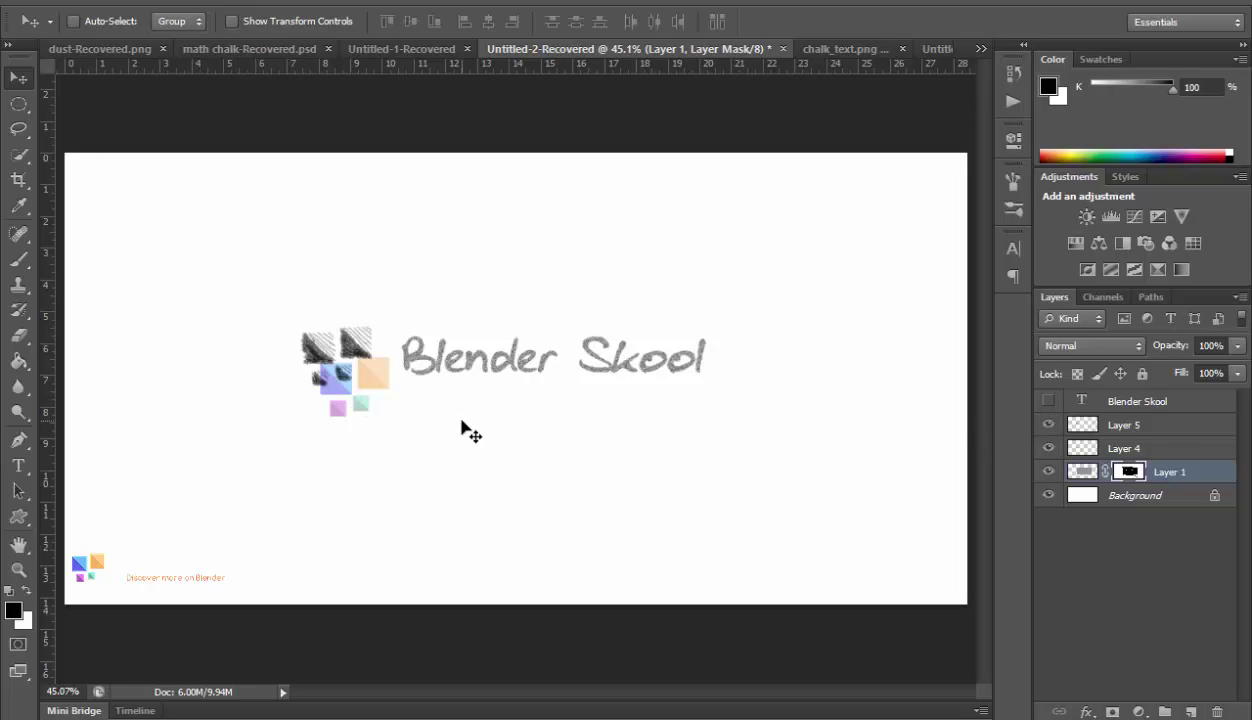
Set up the Brush tool with the textured 33-pixel tip preset and enlarge the brush to 300 px.
key("ctrl+plus")
key("ctrl+plus")
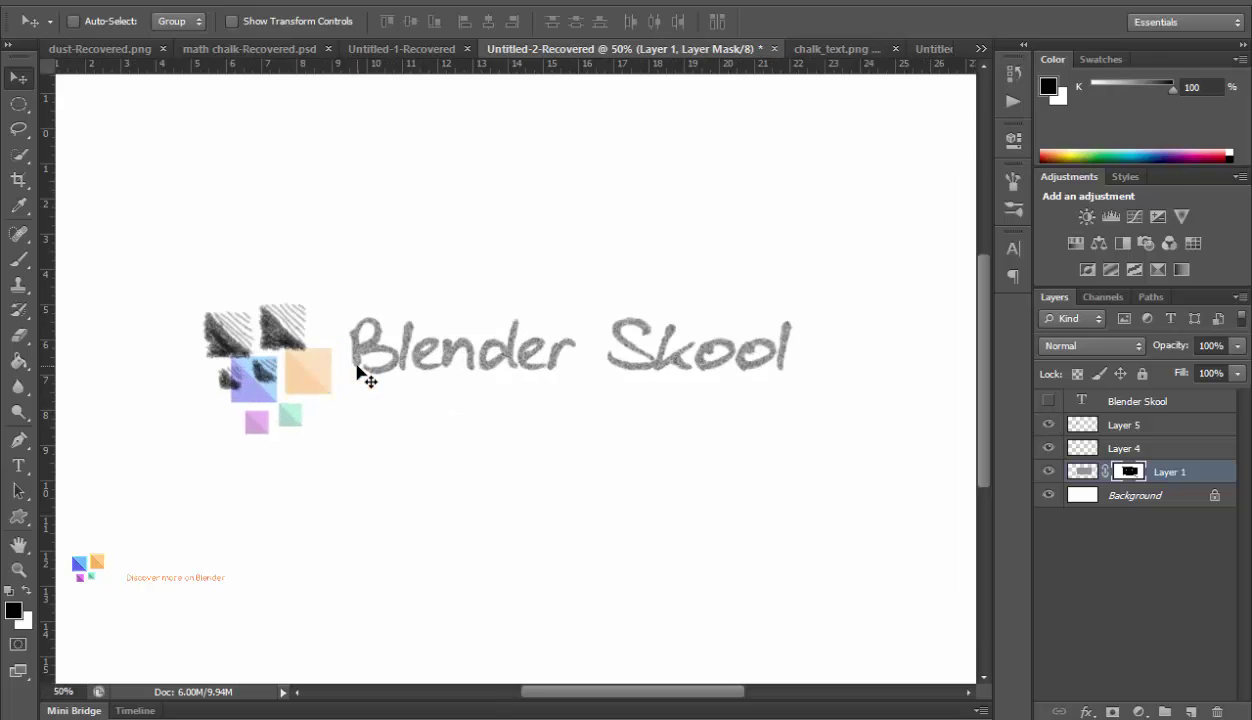
left_click_drag(598, 698, 540, 697)
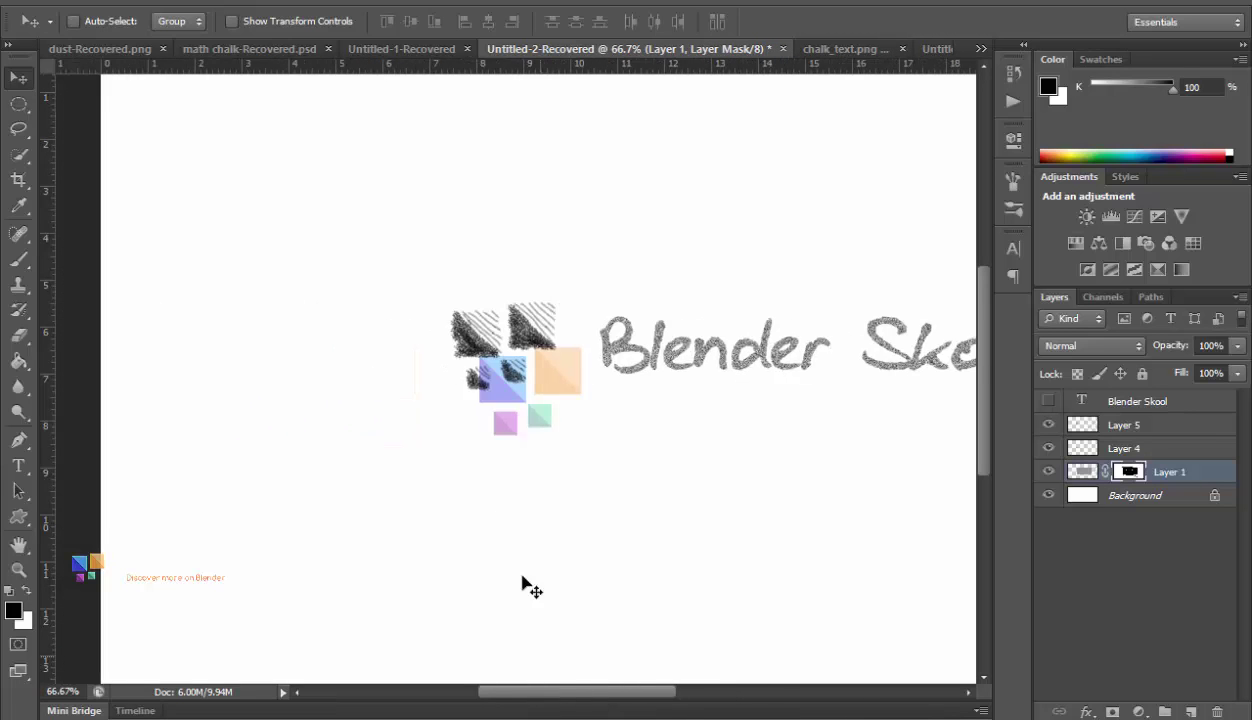
key("ctrl+plus")
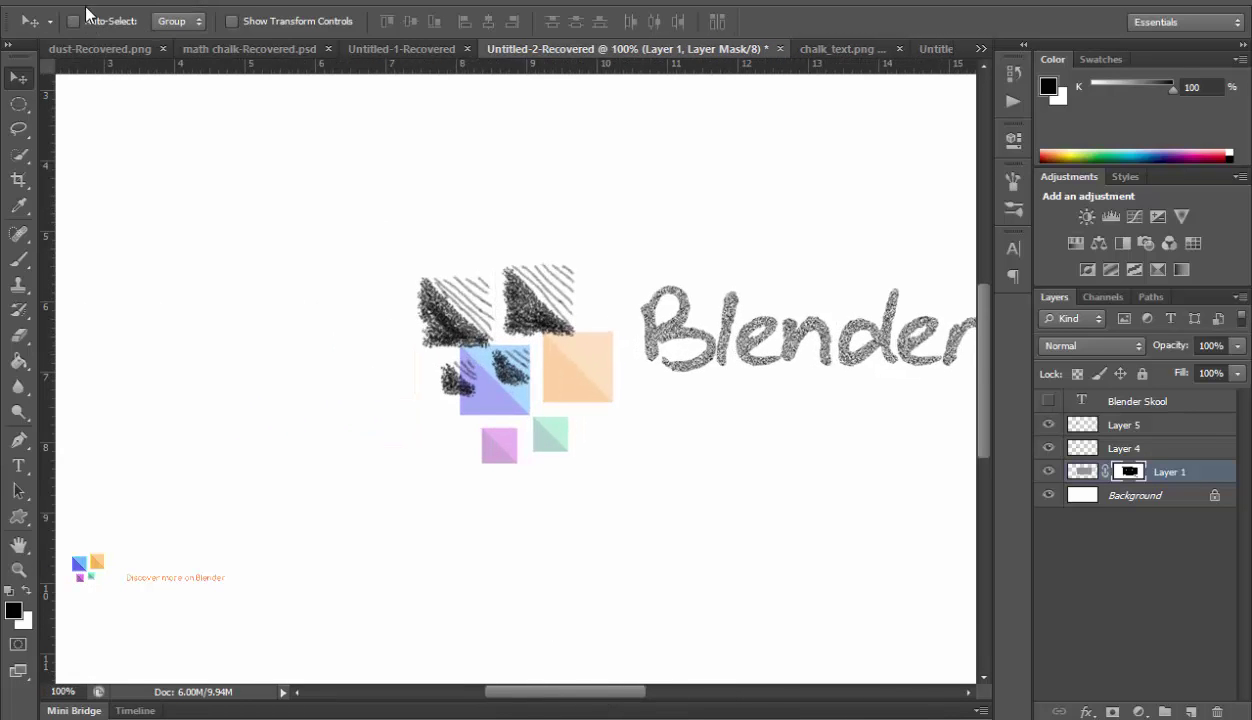
left_click(18, 259)
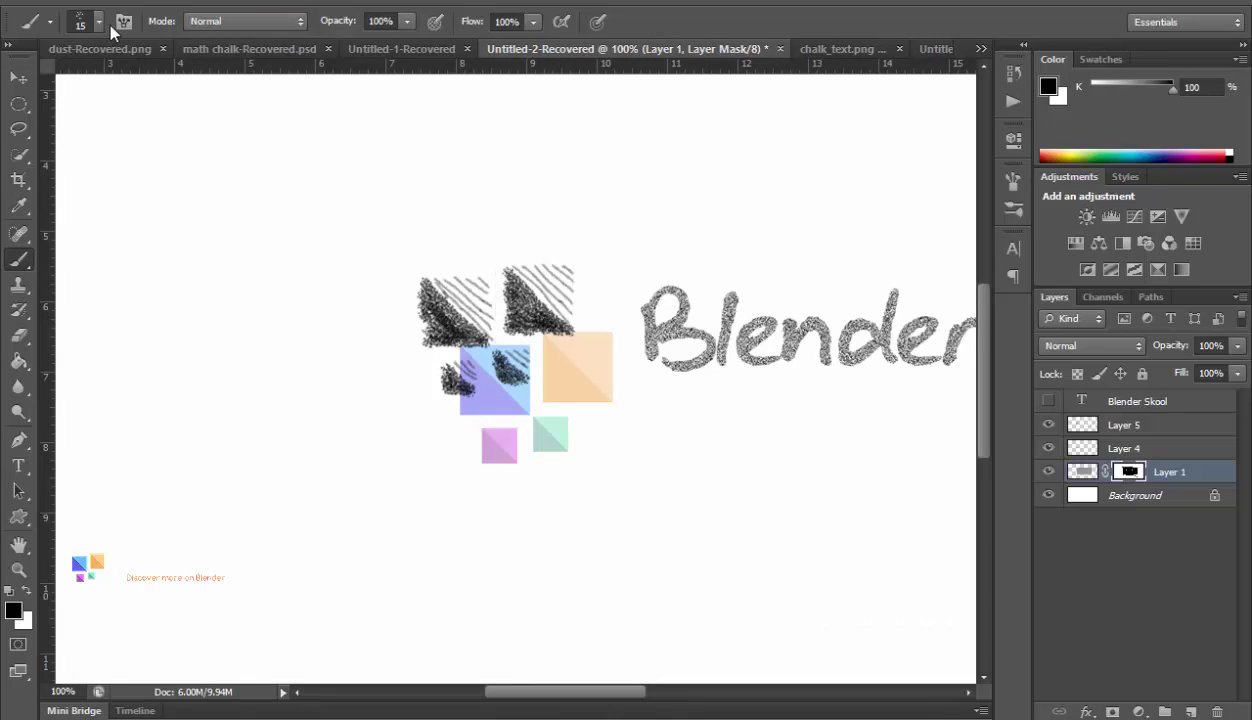
left_click(97, 21)
left_click(138, 232)
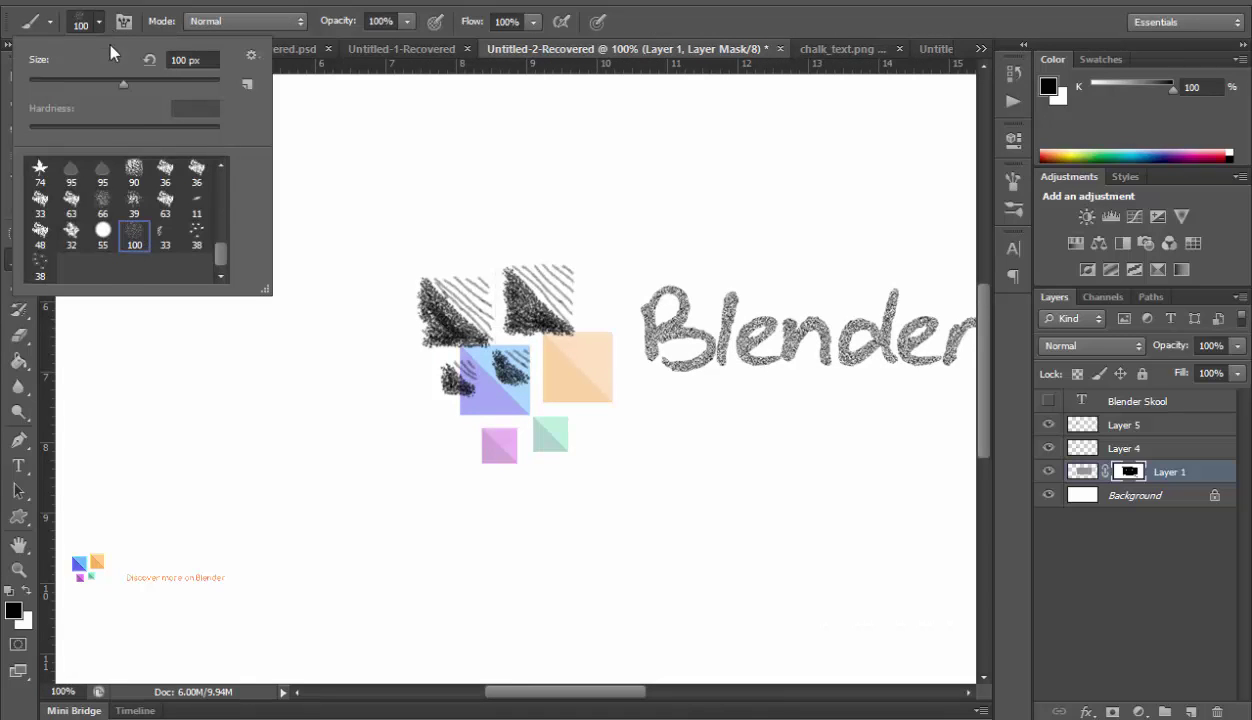
left_click(166, 236)
left_click(102, 21)
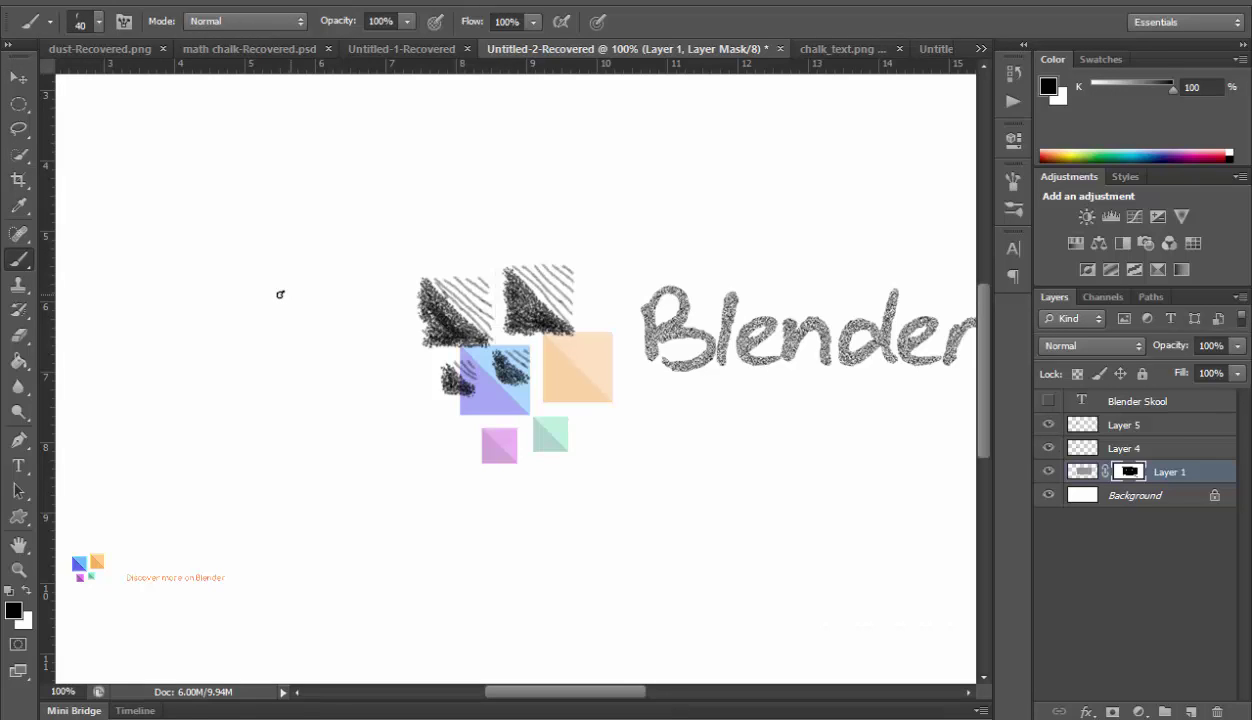
key("bracketright")
key("bracketright")
key("bracketright")
Try a white brush stroke over the logo squares on Layer 4 with the 300 px textured tip and undo it.
left_click(1158, 452)
key("x")
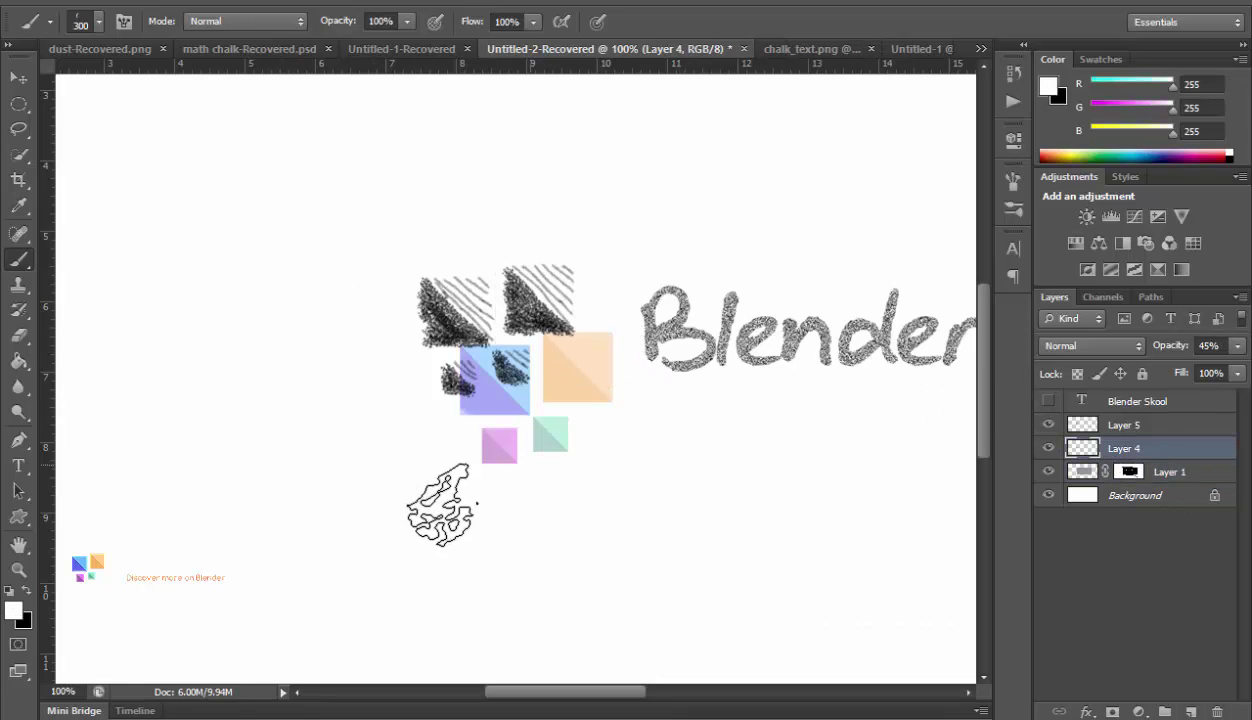
left_click(506, 367)
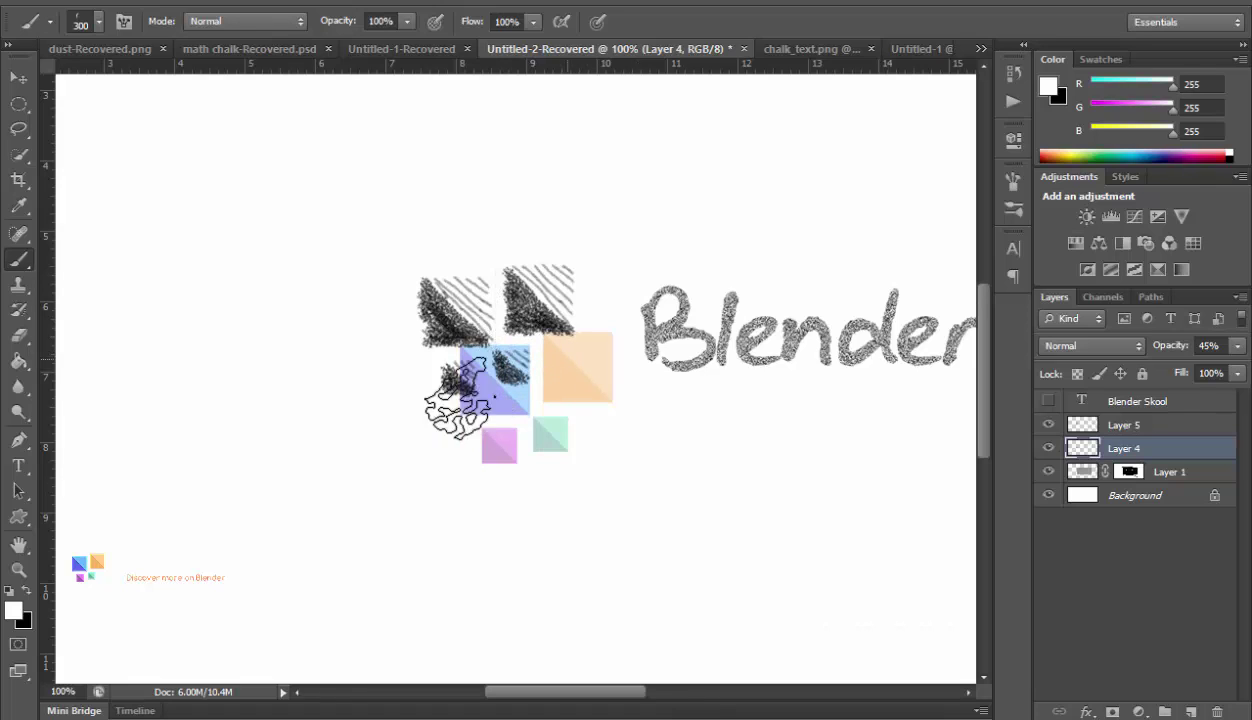
key("ctrl+z")
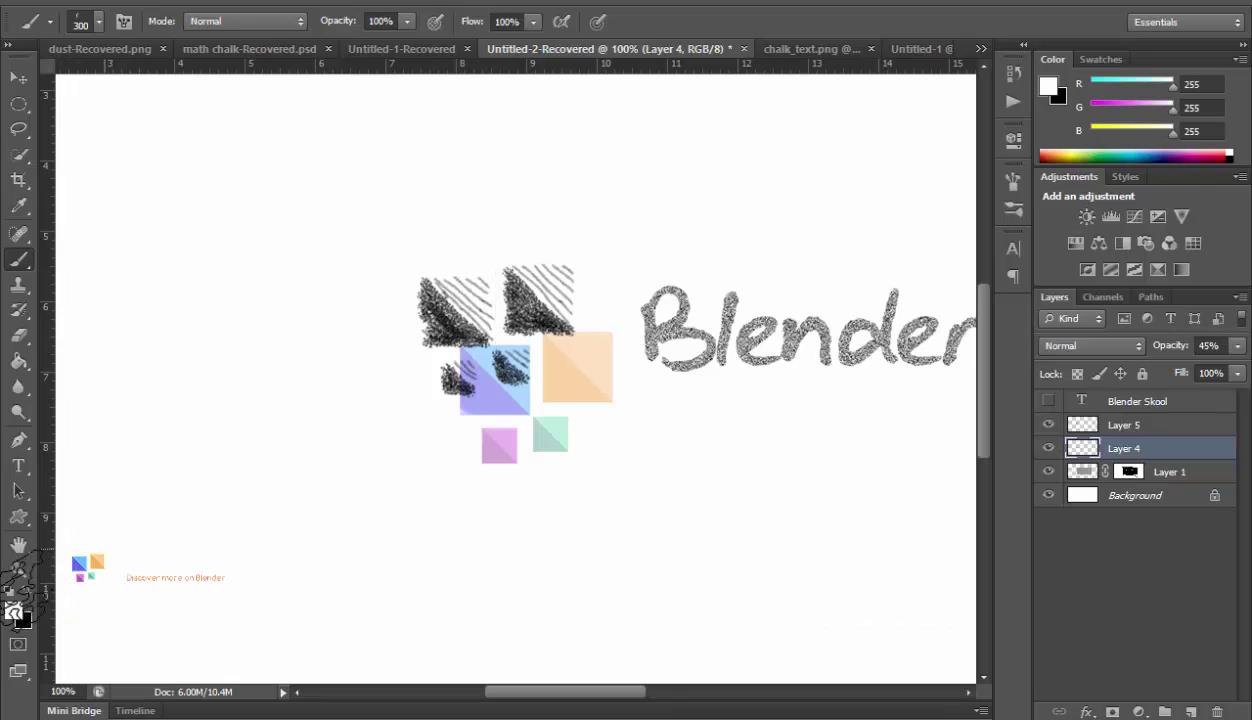
Try broad black strokes on the blank area of Layer 4 with the 300 px textured tip and undo them.
left_click(153, 484)
key("x")
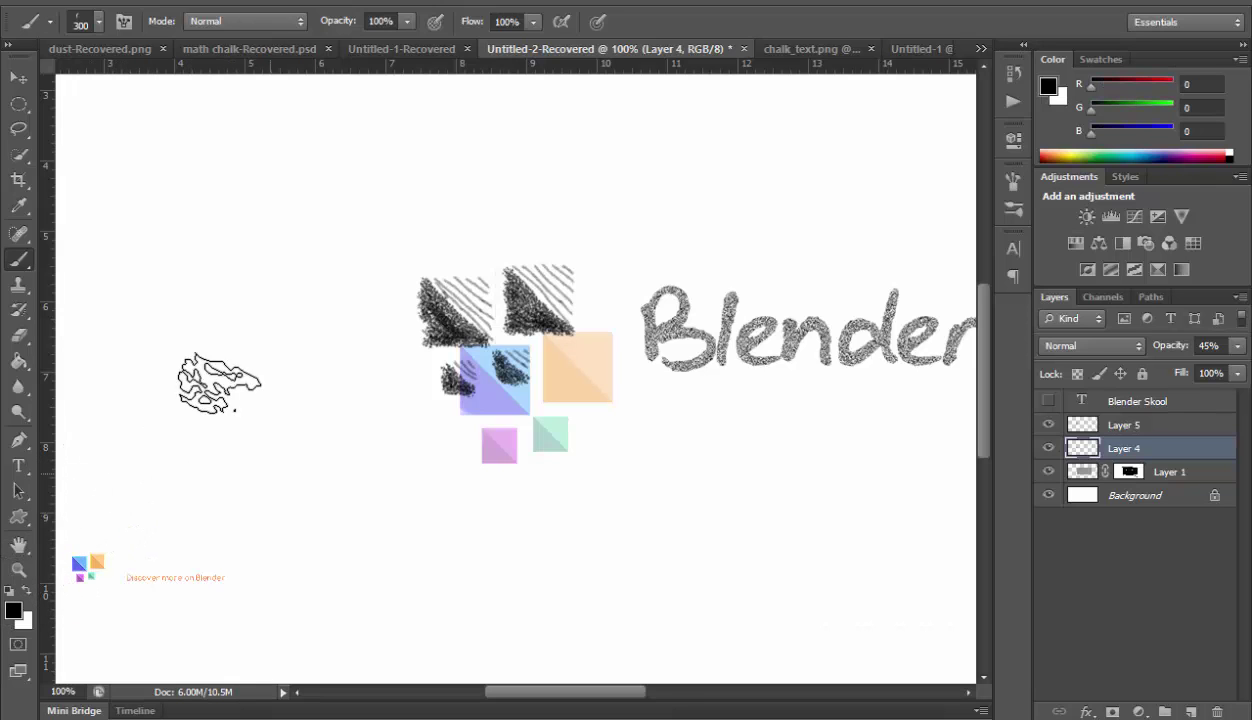
left_click(219, 383)
mouse_move(307, 509)
left_mouse_down()
mouse_move(288, 517)
mouse_move(254, 469)
left_mouse_up()
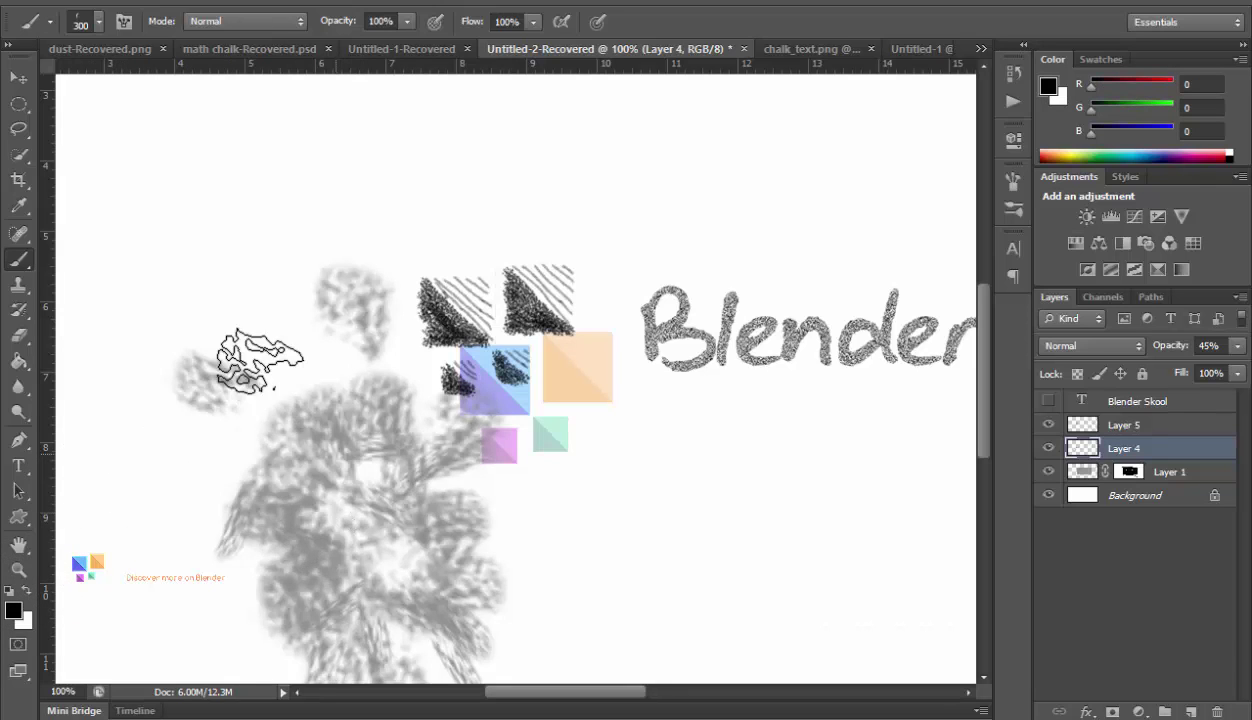
key("ctrl+z")
Reduce the brush through 60 px to 9 px, trying short black strokes beside the logo and undoing them.
key("bracketleft")
key("bracketleft")
key("bracketleft")
key("bracketleft")
key("bracketleft")
key("bracketleft")
key("bracketleft")
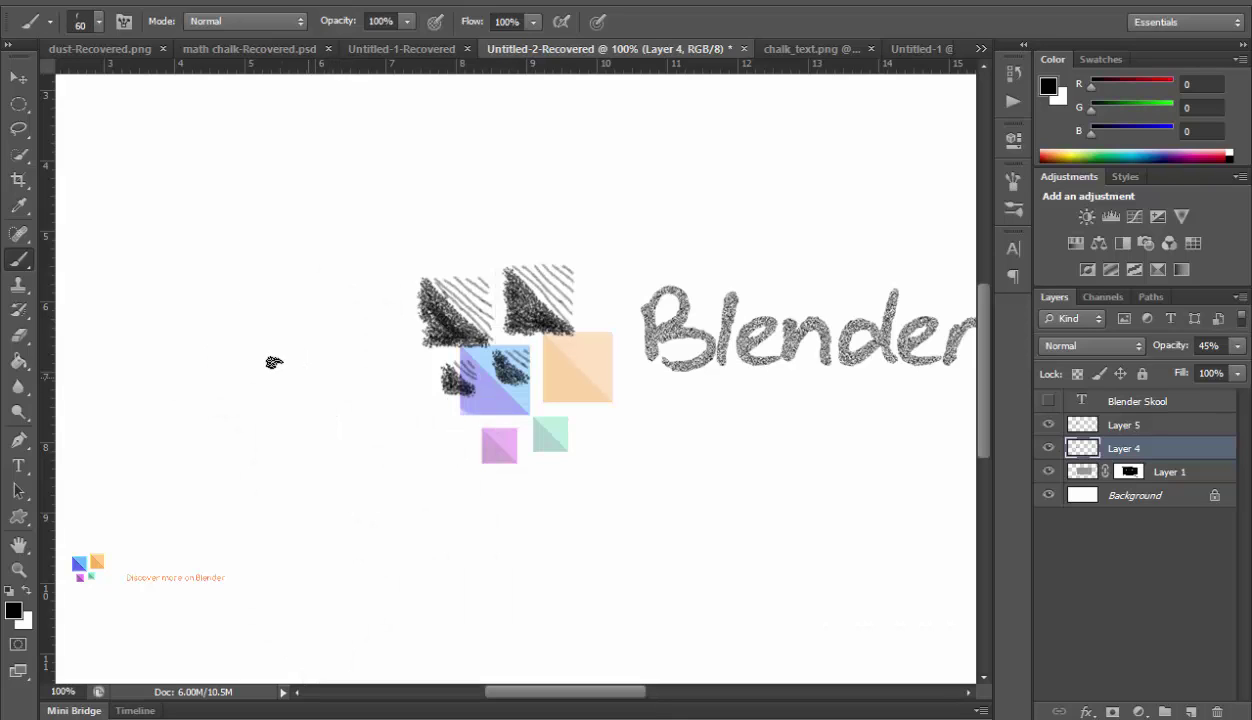
mouse_move(116, 315)
left_mouse_down()
mouse_move(272, 448)
mouse_move(141, 303)
left_mouse_up()
key("ctrl+z")
left_click_drag(284, 318, 332, 397)
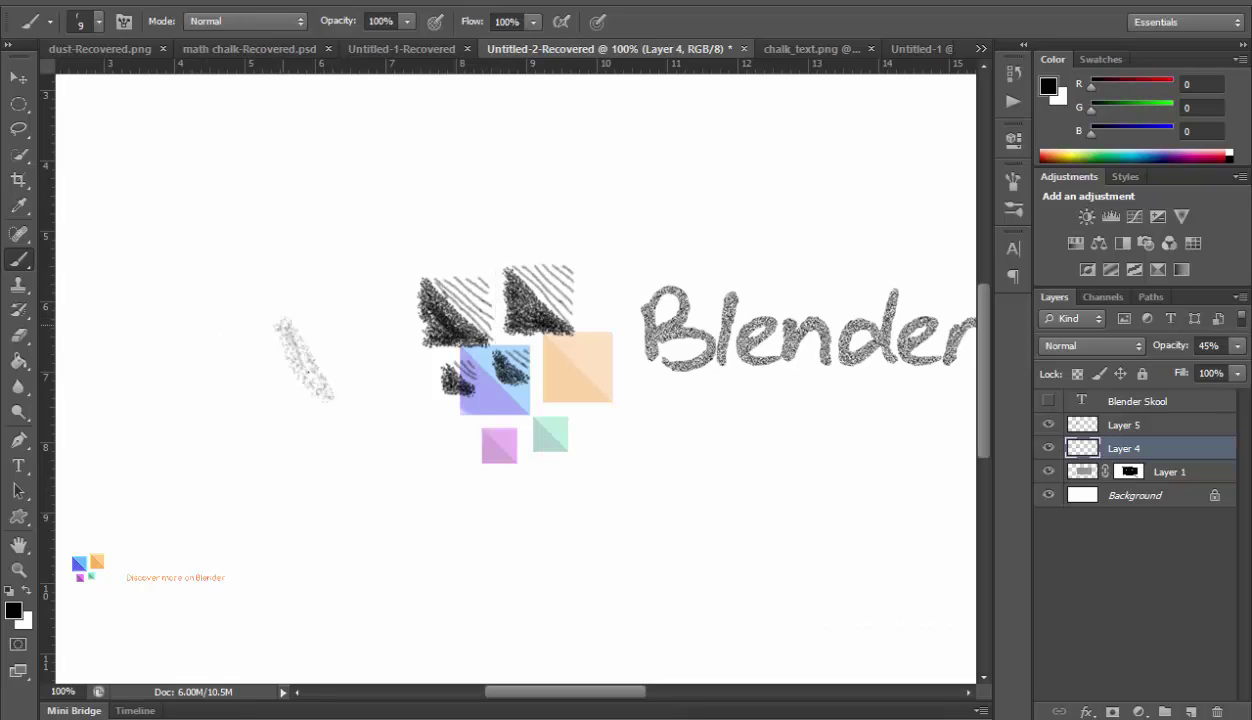
key("ctrl+z")
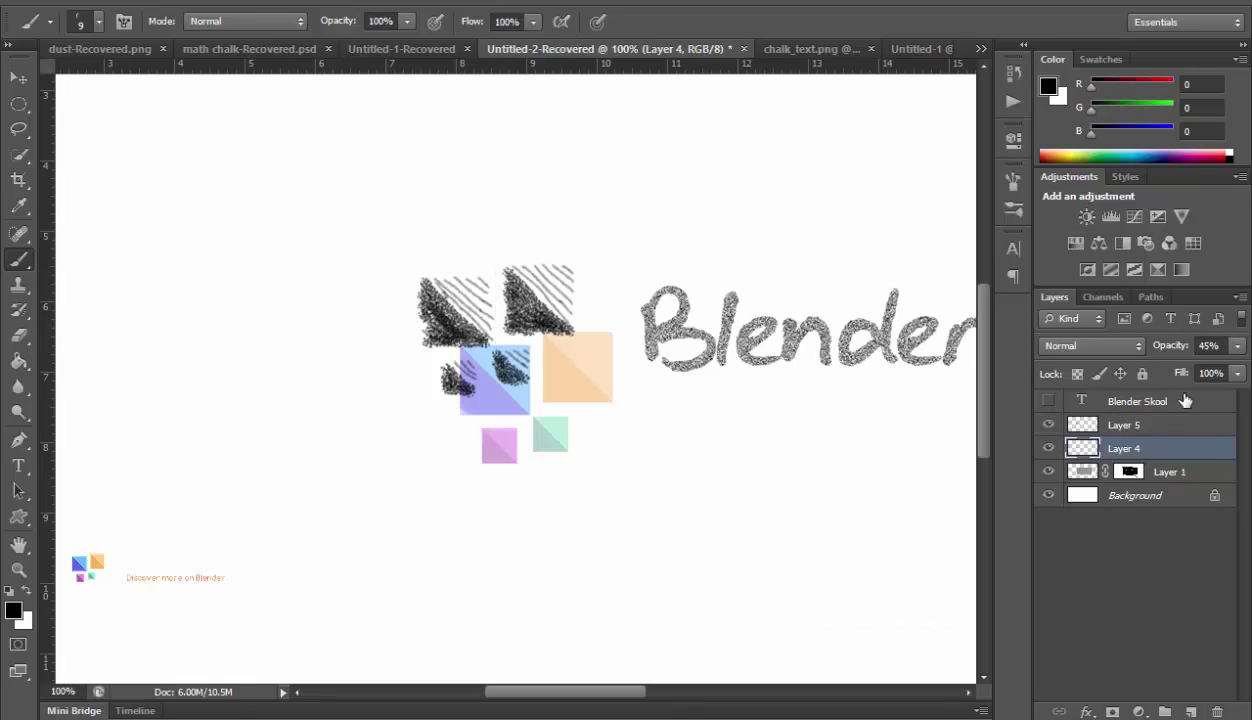
Set the opacity of Layer 4 to 100% and hide the layer.
left_click(1240, 345)
left_click_drag(1192, 372, 1244, 370)
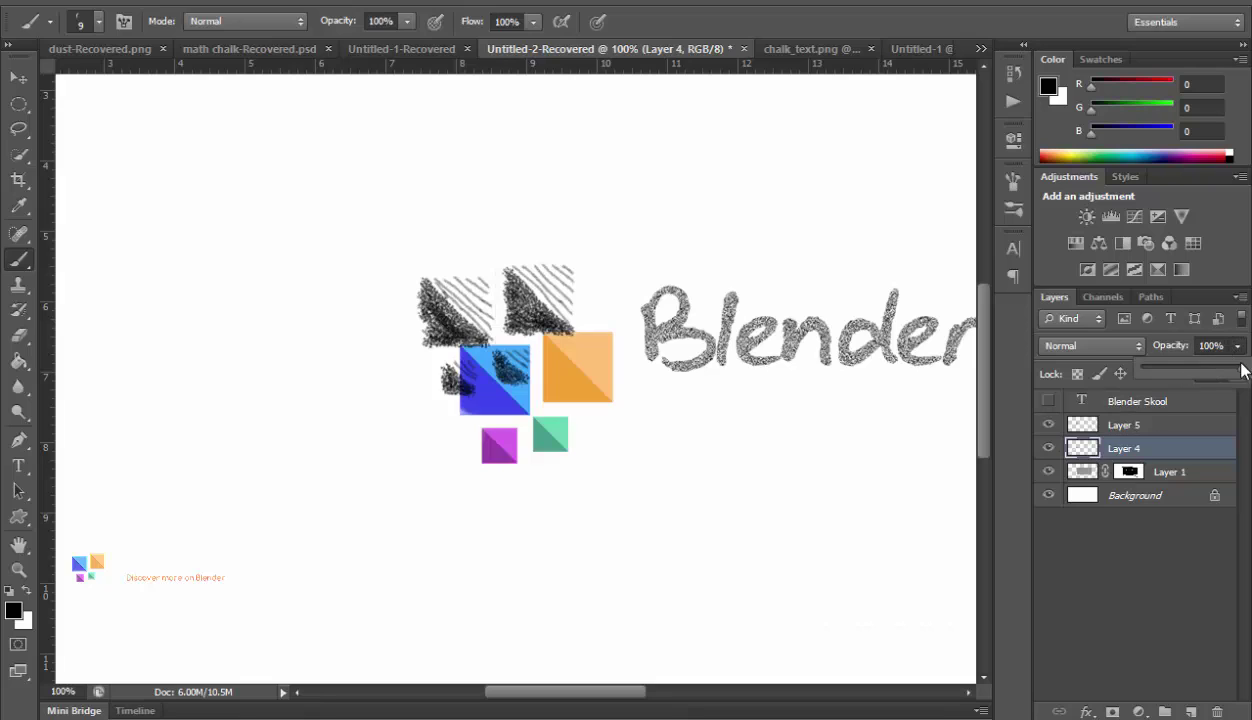
left_click(1237, 350)
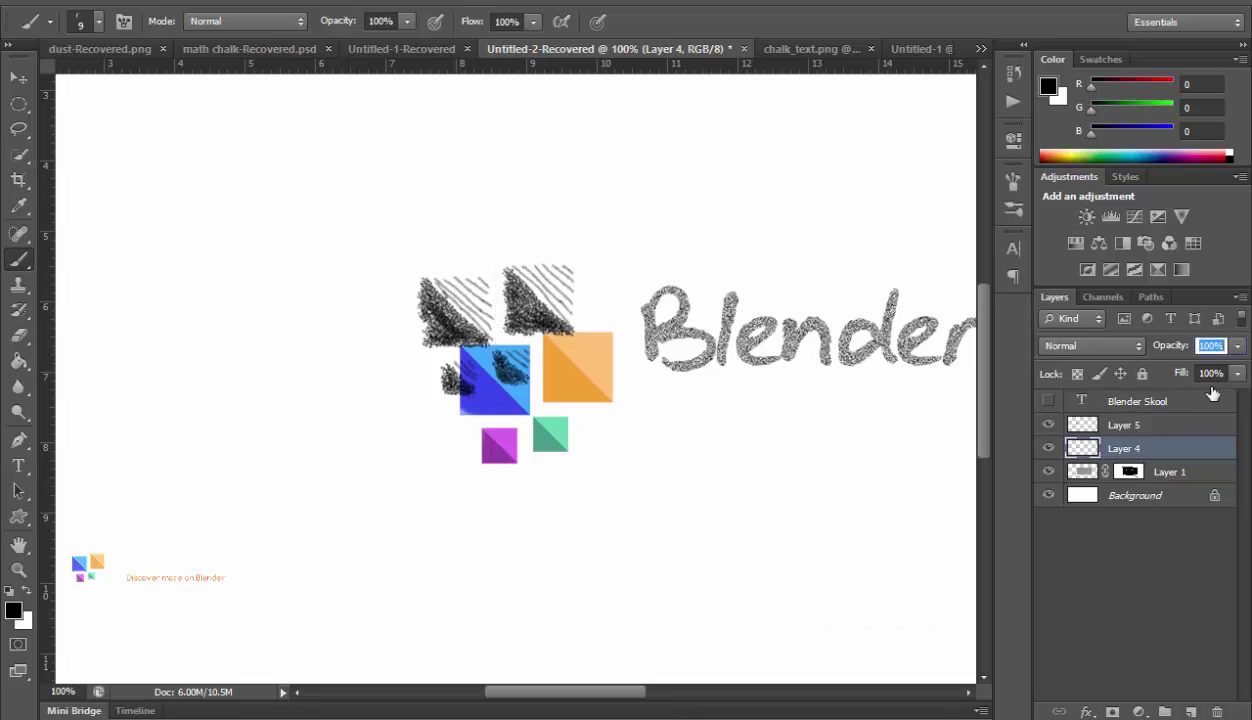
left_click(1048, 448)
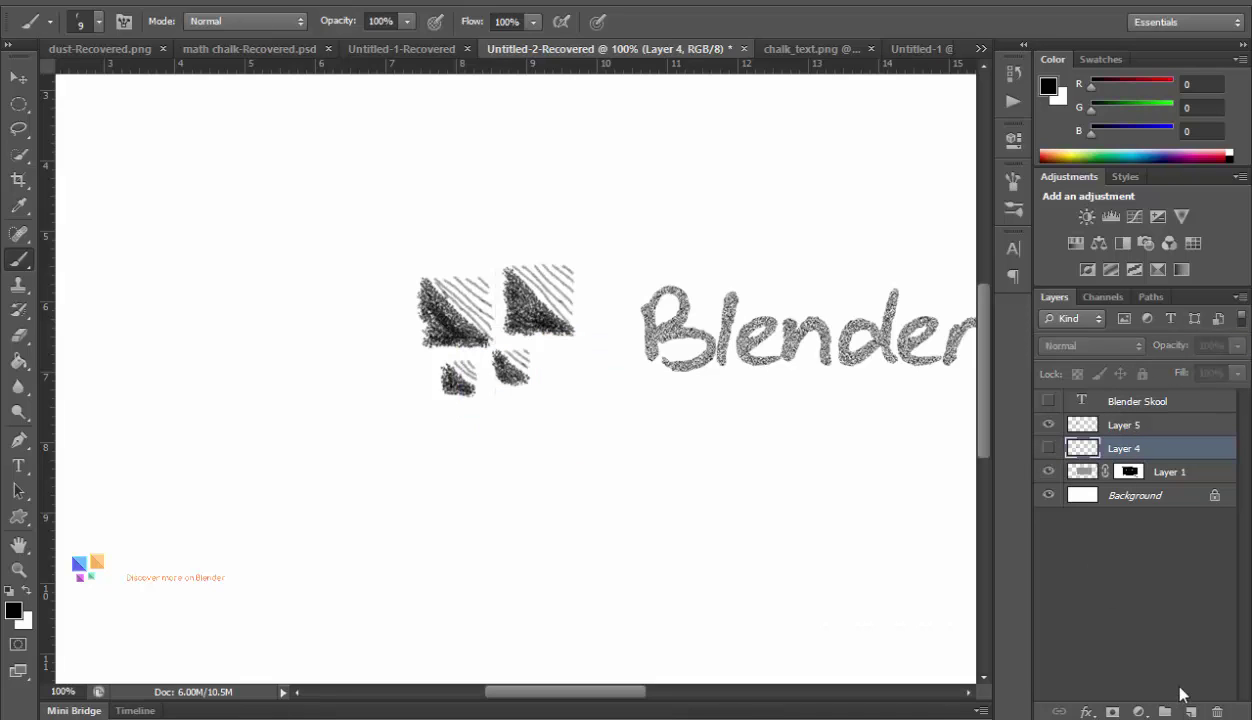
Add a new layer above Layer 4 and sketch a dense diagonal chalk stroke with thin 8 px hatch lines beside it.
left_click(1192, 711)
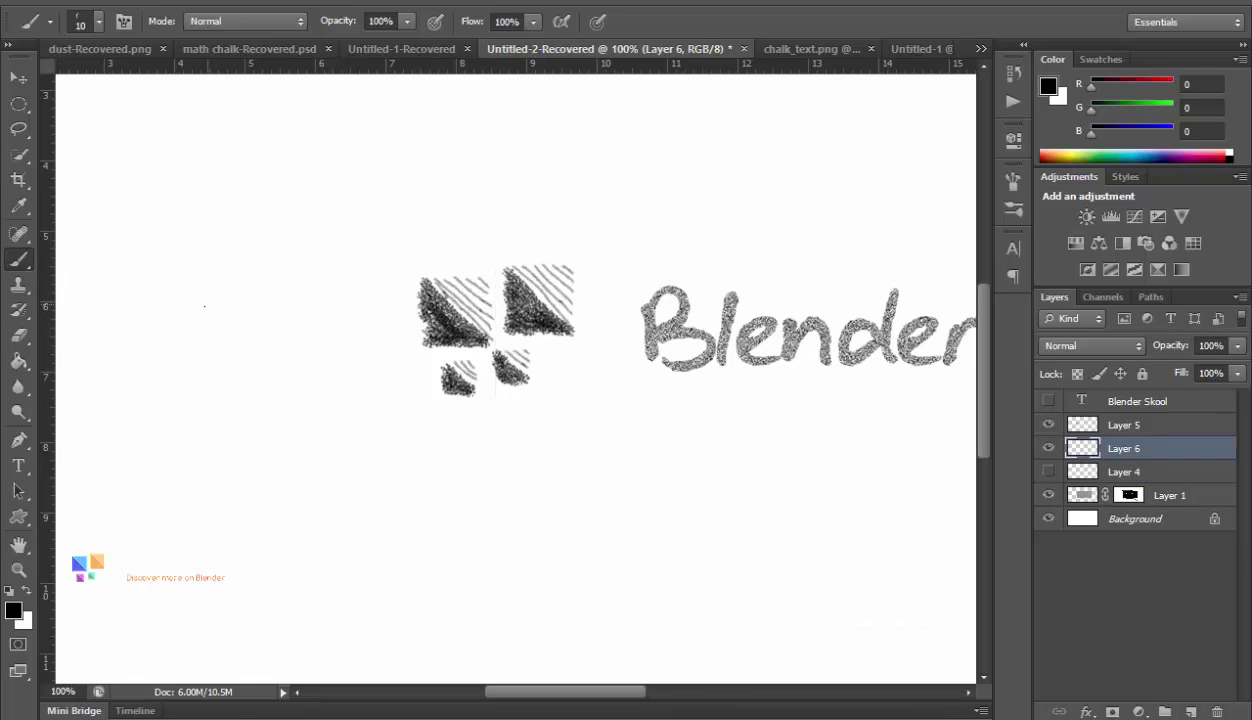
mouse_move(260, 360)
left_mouse_down()
mouse_move(230, 310)
mouse_move(276, 381)
left_mouse_up()
left_click_drag(246, 325, 242, 320)
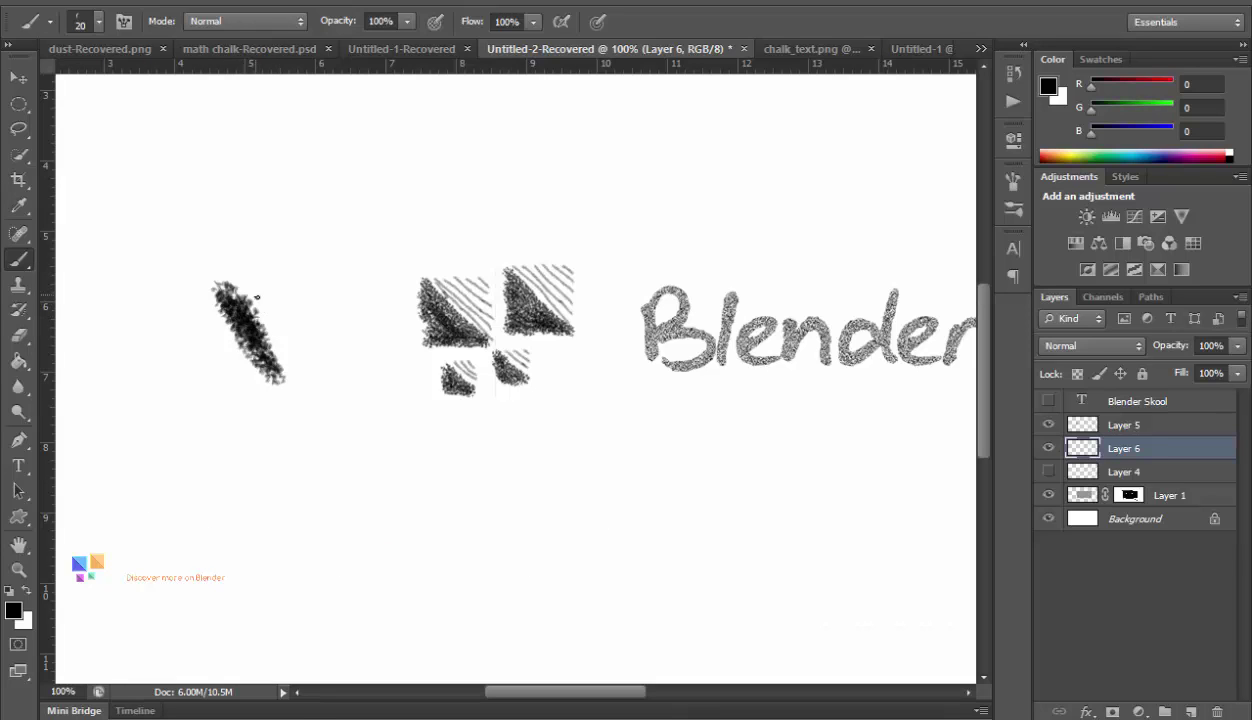
left_click_drag(302, 347, 274, 279)
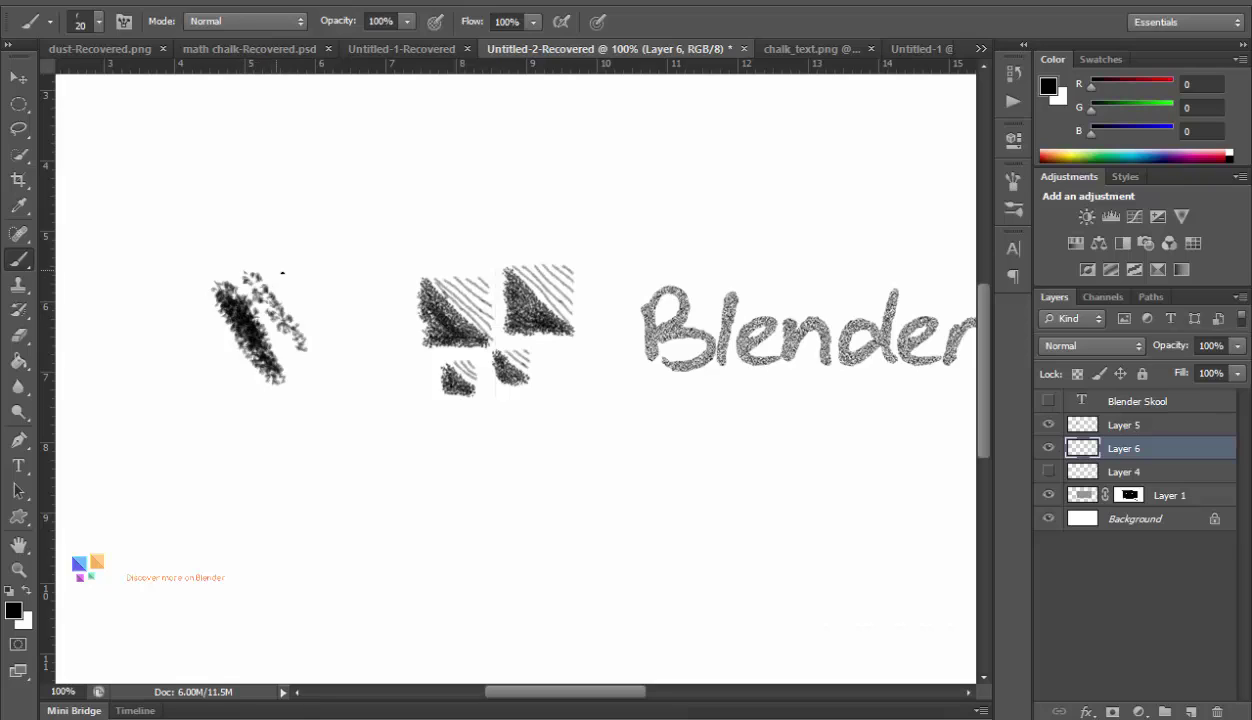
key("ctrl+z")
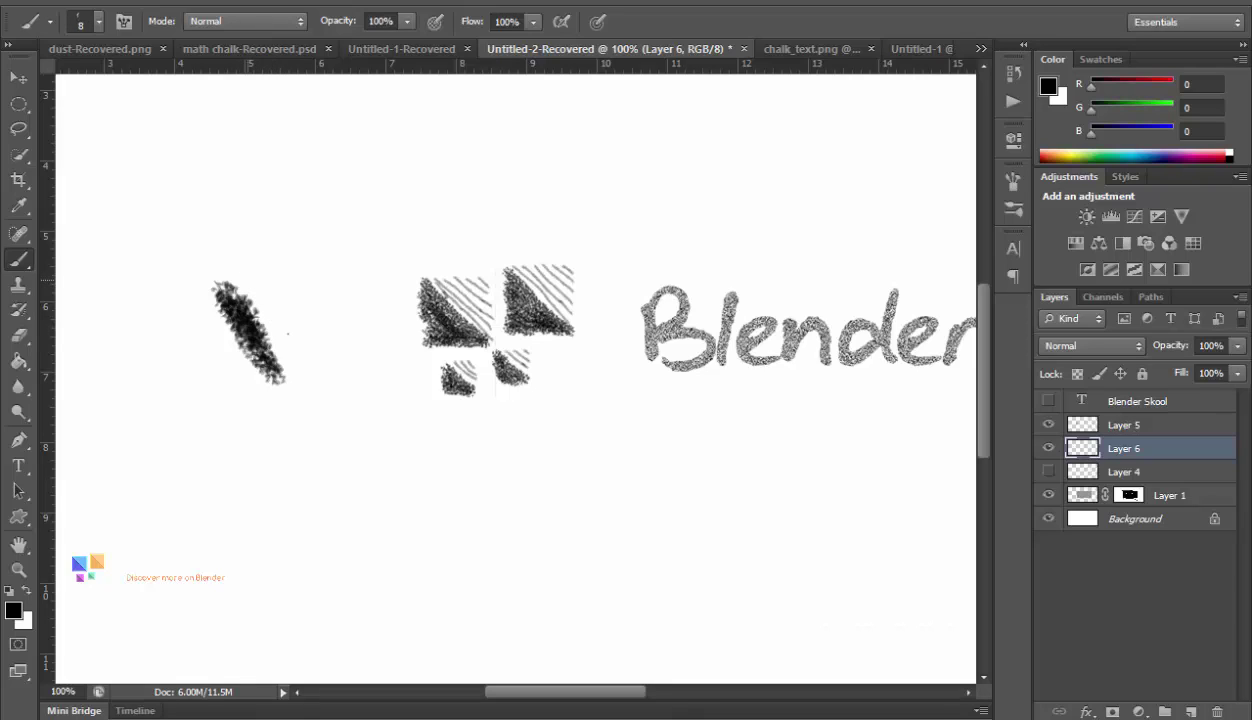
mouse_move(288, 333)
left_mouse_down()
mouse_move(265, 285)
mouse_move(325, 360)
left_mouse_up()
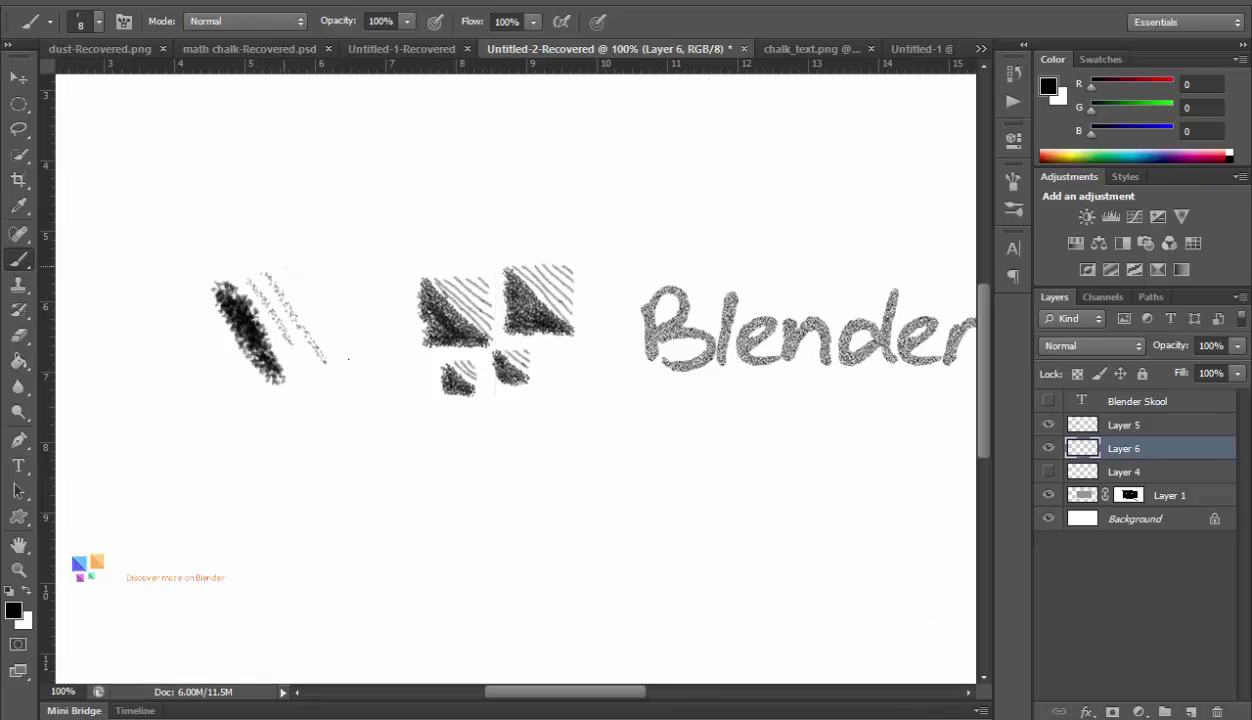
left_click_drag(285, 265, 359, 370)
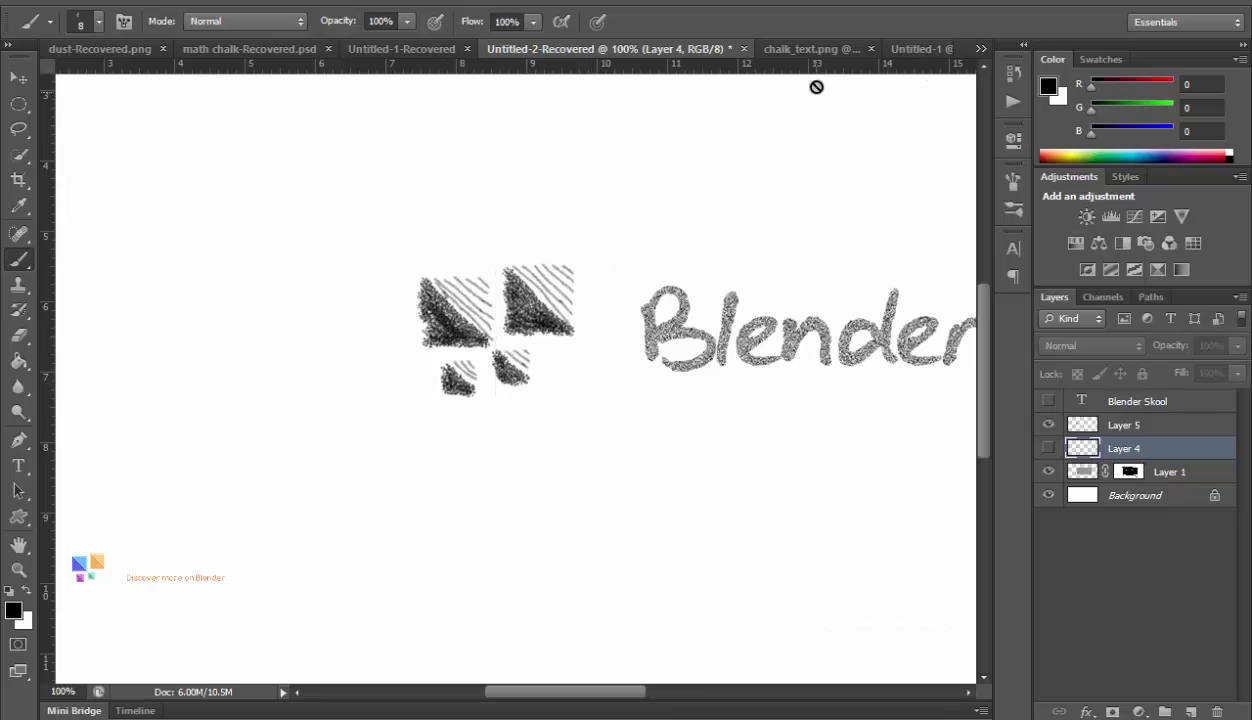
Switch to the Untitled-1 document and activate the Custom Shape tool.
left_click(915, 47)
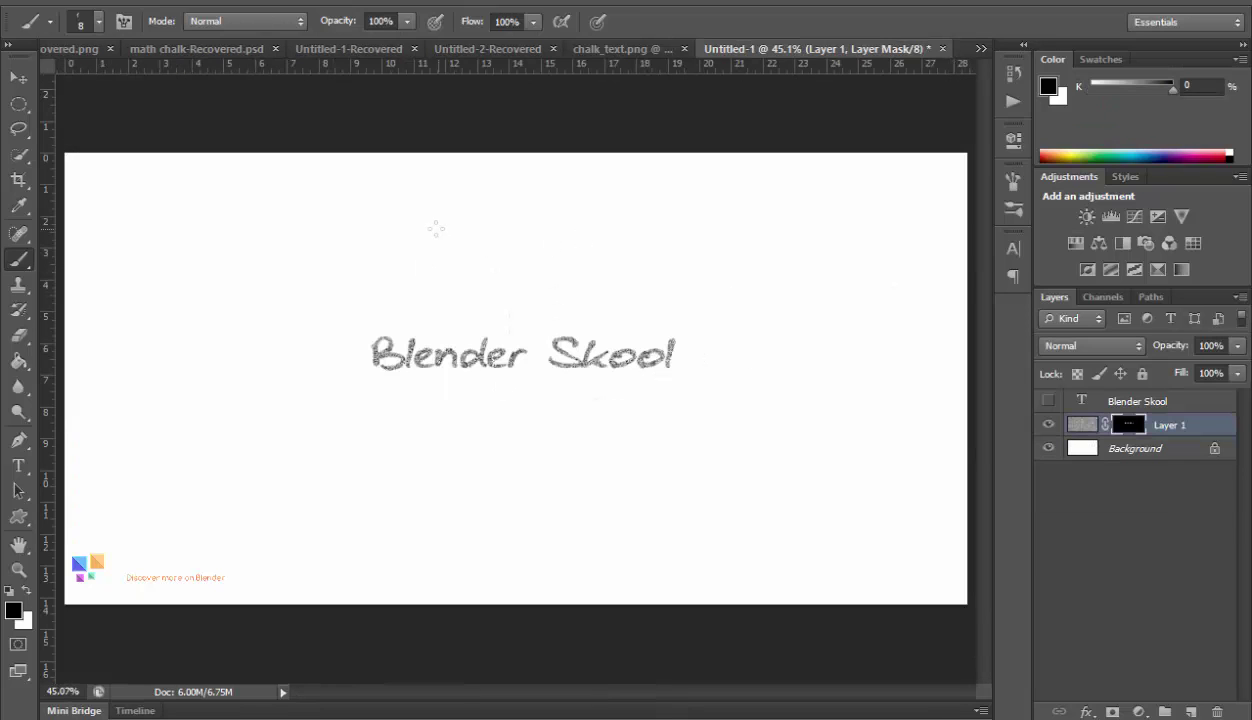
left_click(18, 77)
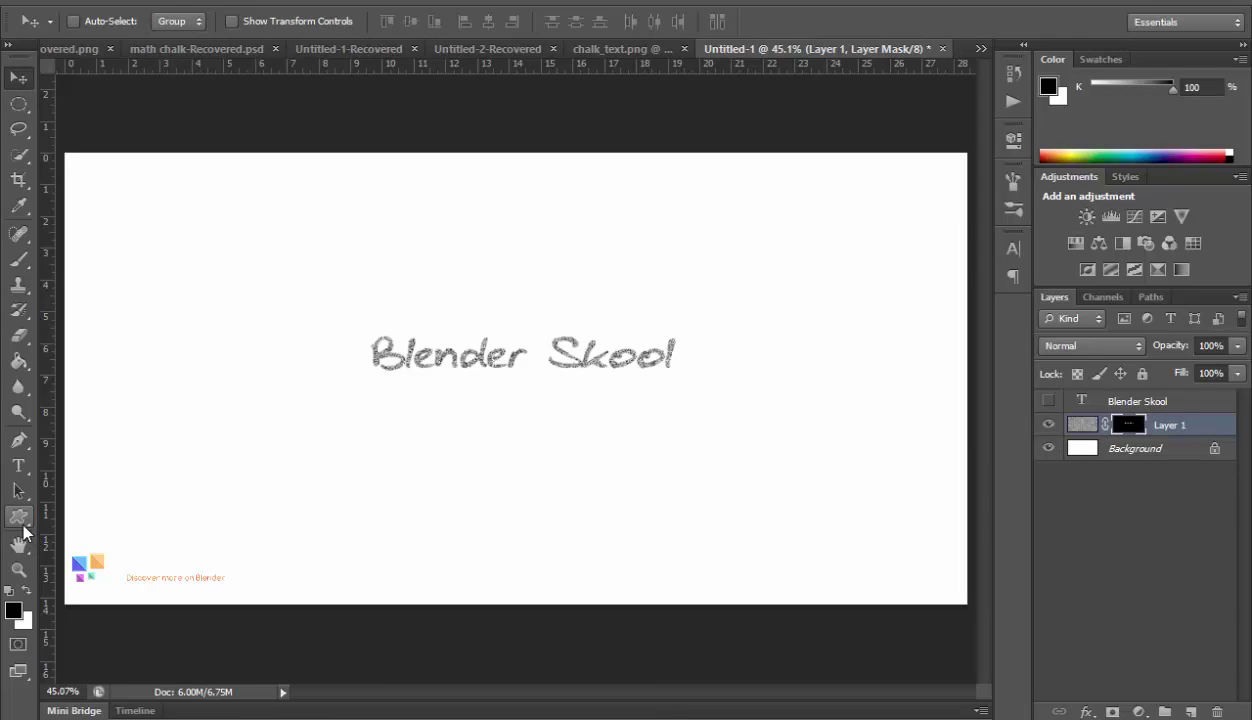
left_click(17, 518)
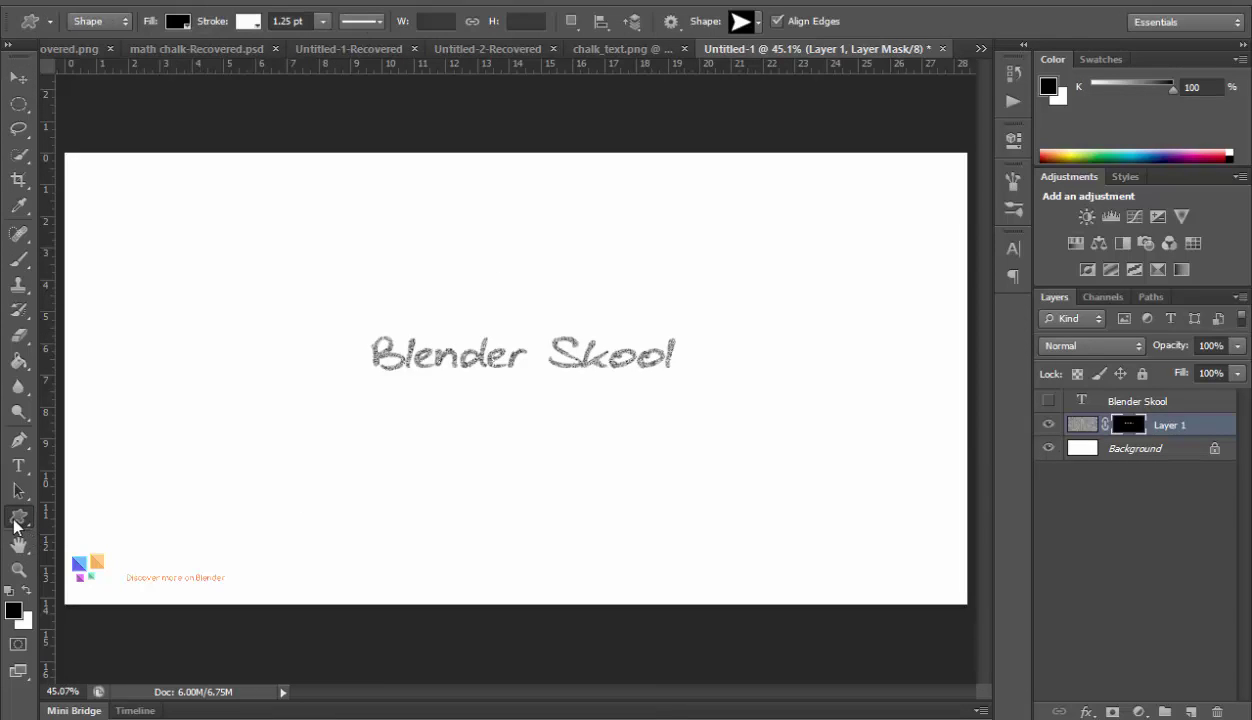
Draw a black starburst custom shape about 257 x 214 px beside the Blender Skool lettering and delete its layer.
left_click(758, 22)
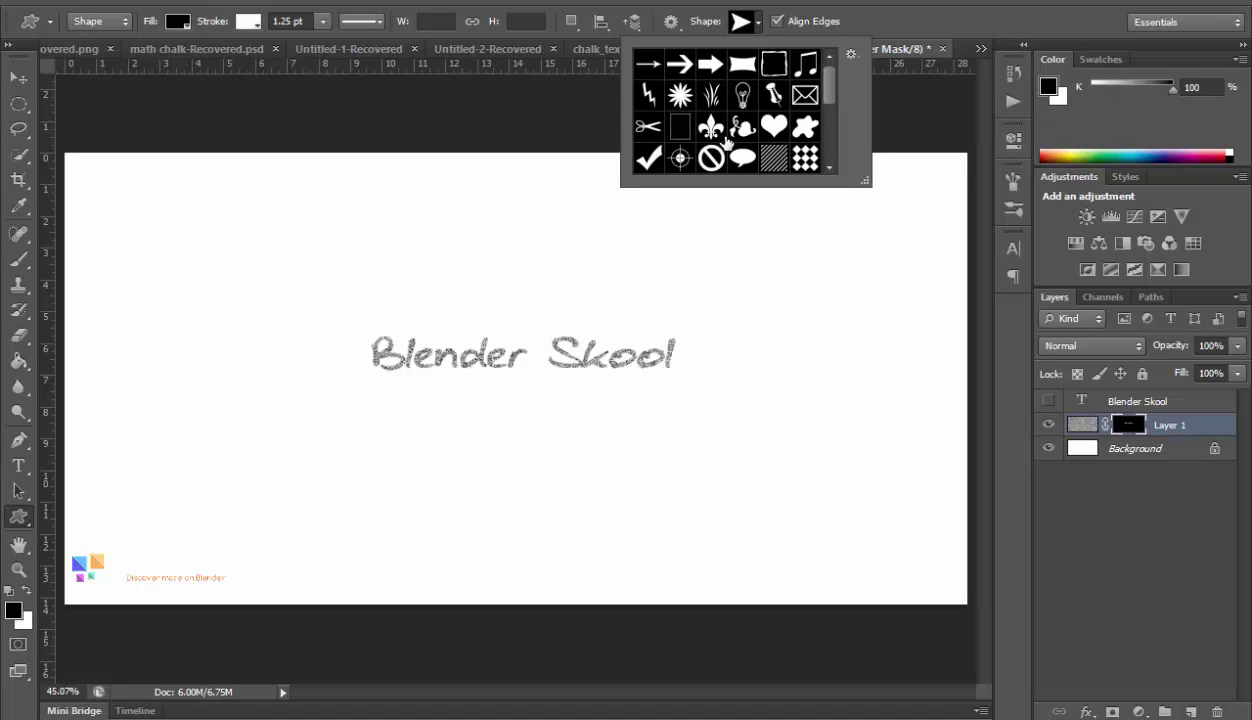
mouse_move(833, 86)
left_mouse_down()
mouse_move(833, 134)
mouse_move(835, 62)
left_mouse_up()
left_click_drag(829, 90, 830, 117)
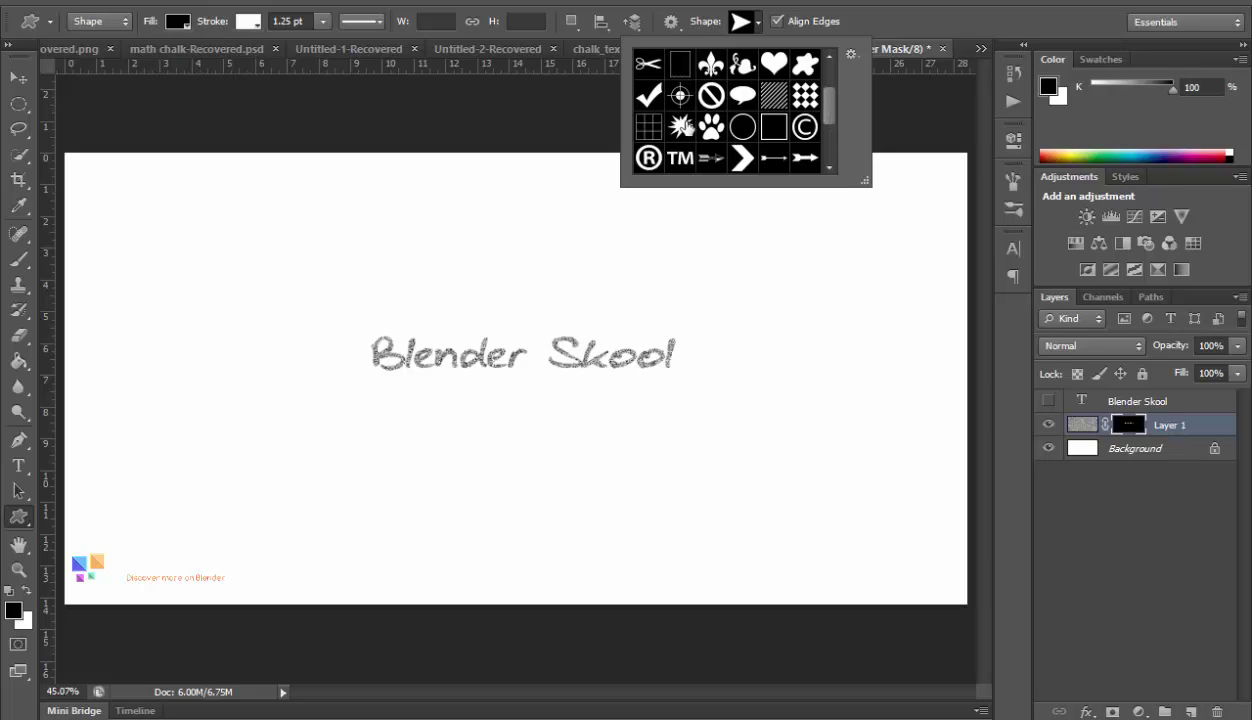
left_click(678, 125)
left_click(726, 64)
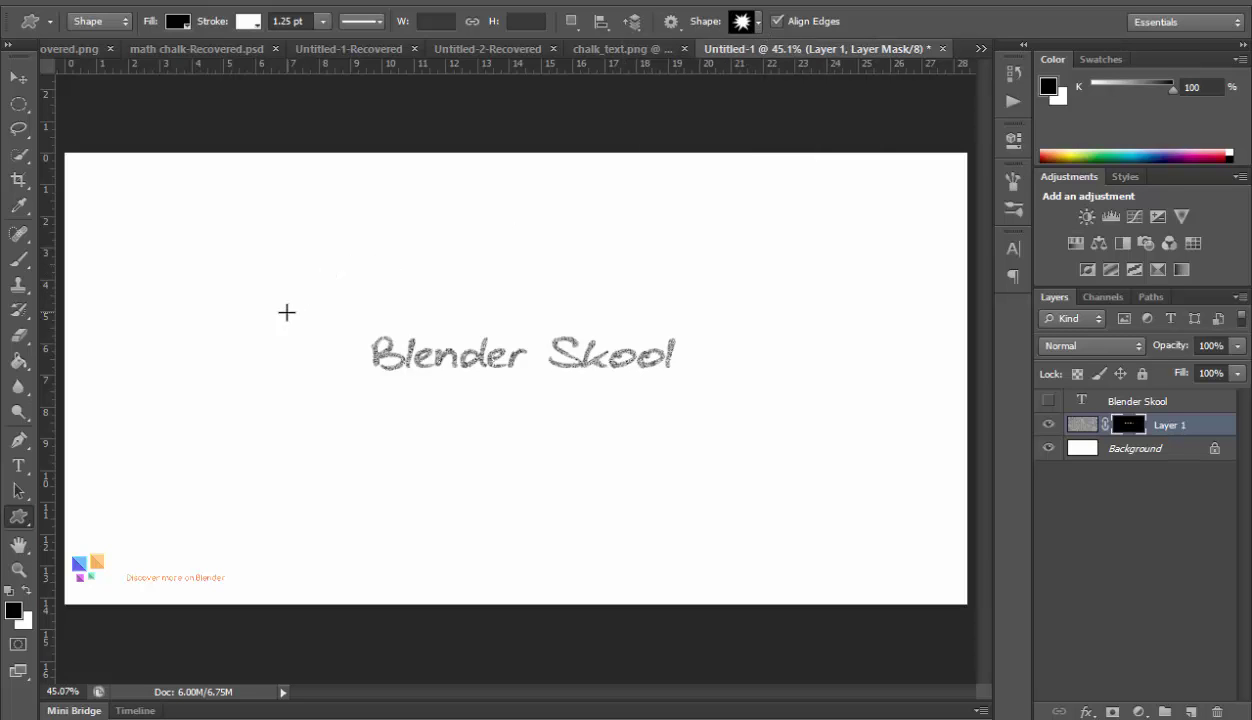
left_click_drag(233, 287, 344, 380)
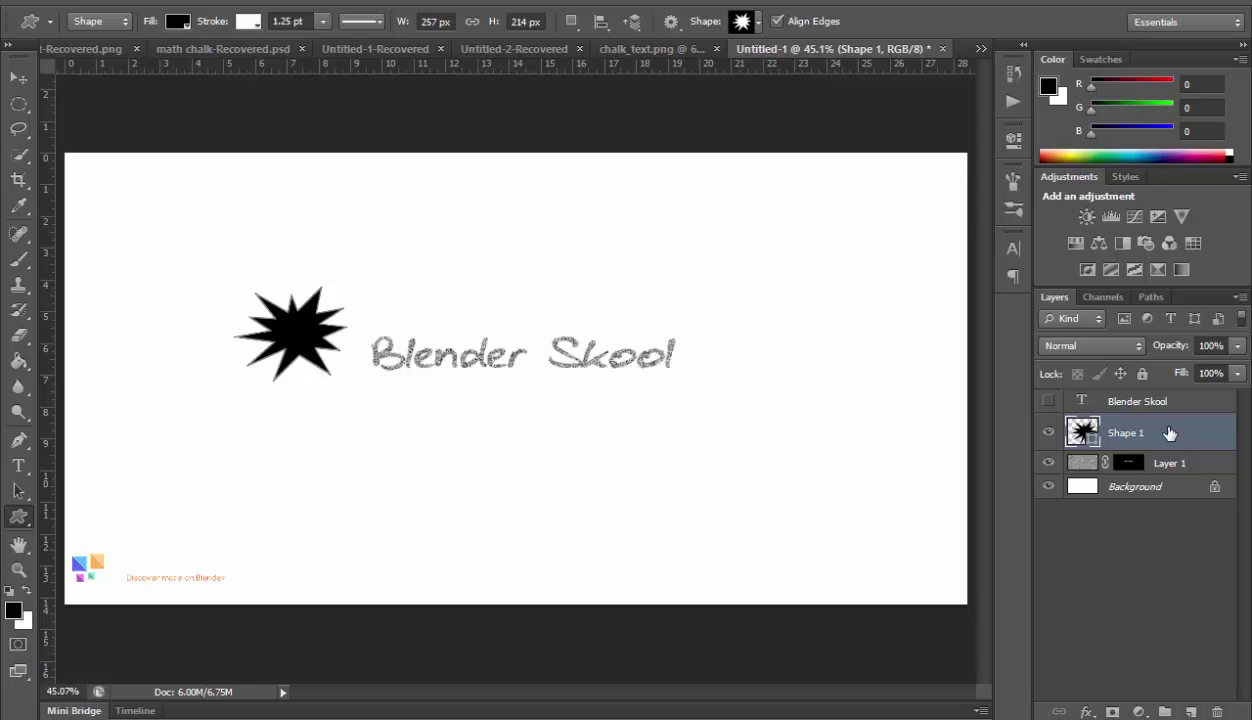
key("Delete")
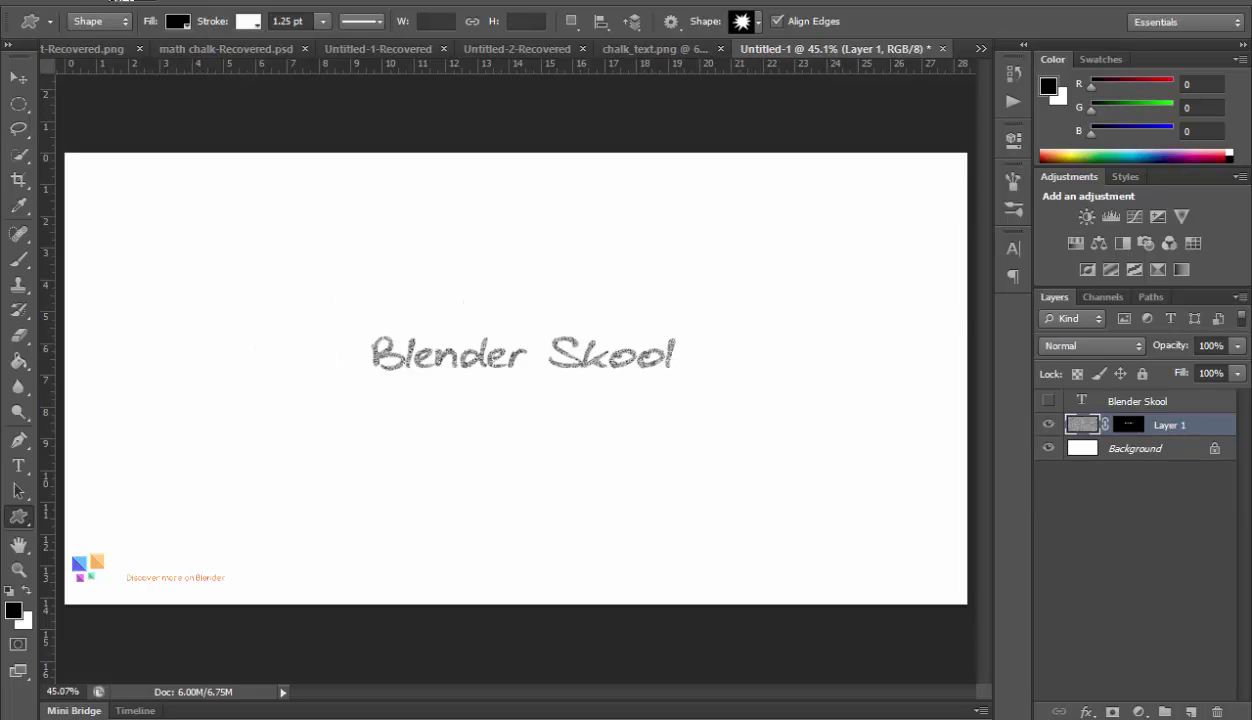
left_click(48, 0)
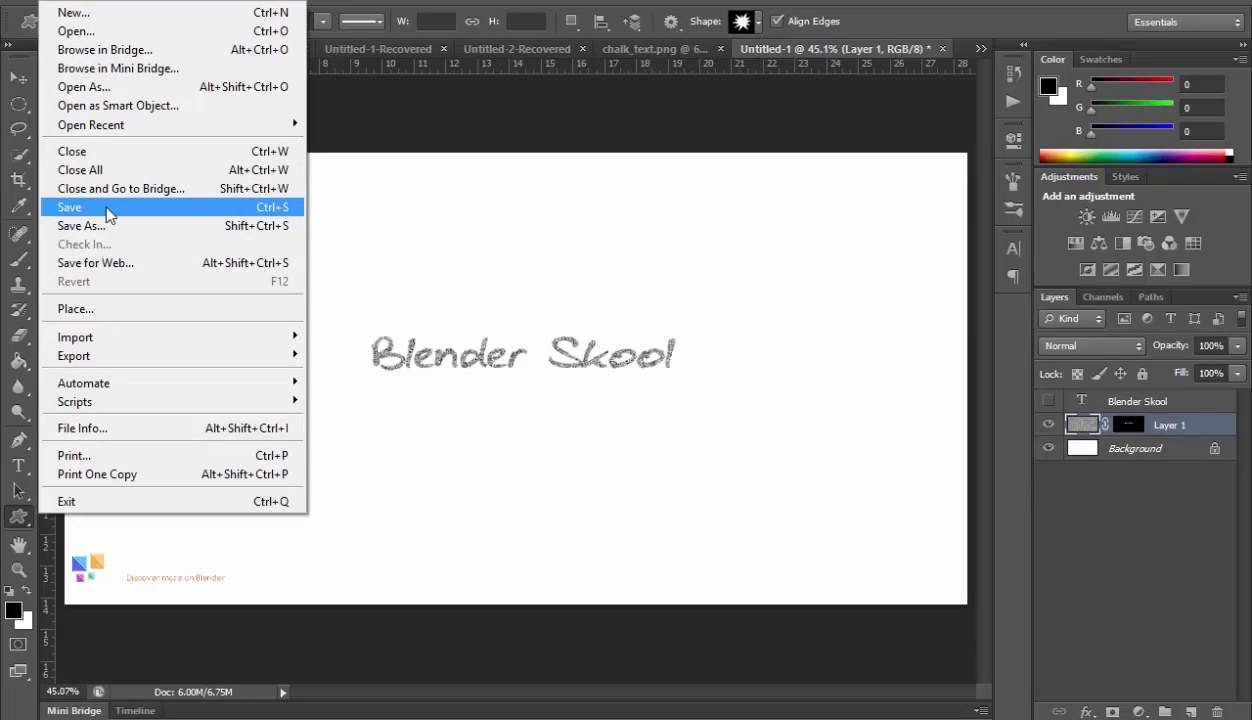
left_click(50, 0)
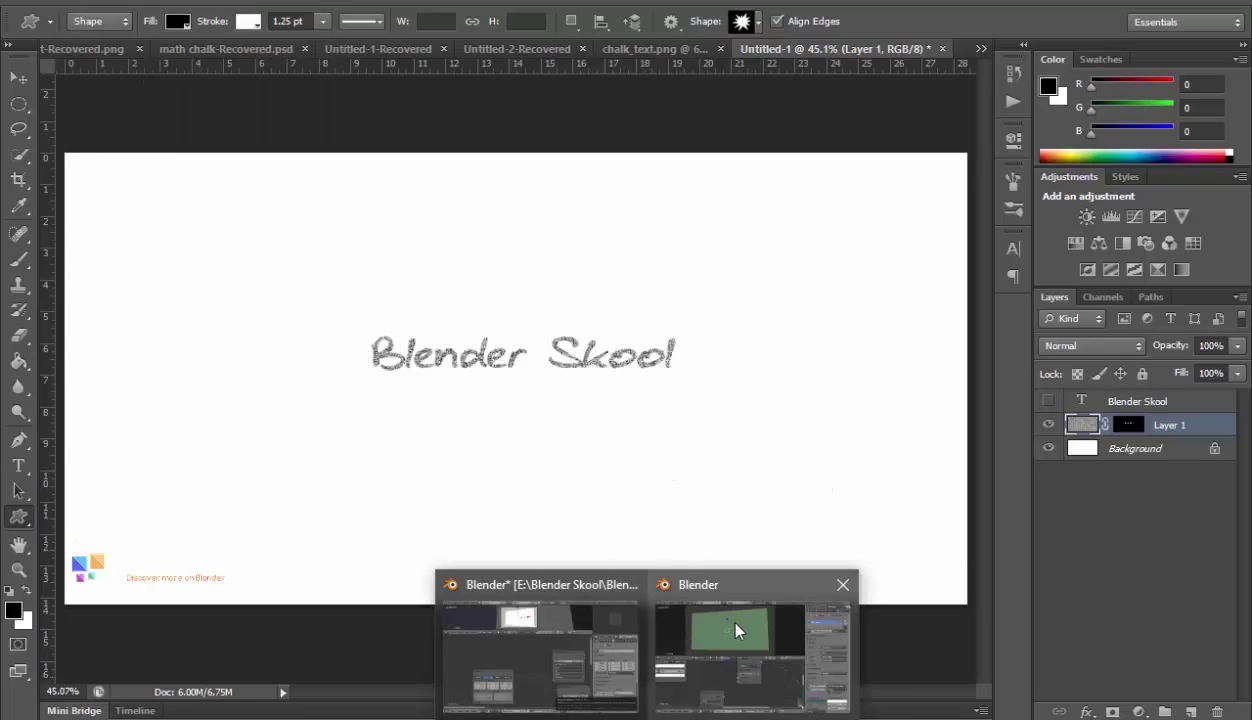
Switch to the Blender chalkboard scene and duplicate the lowest Image Texture node, placing the copy below the ColorRamp with Ease interpolation.
left_click(719, 609)
middle_click_drag(356, 486, 642, 406)
scroll(658, 428, "down", 2)
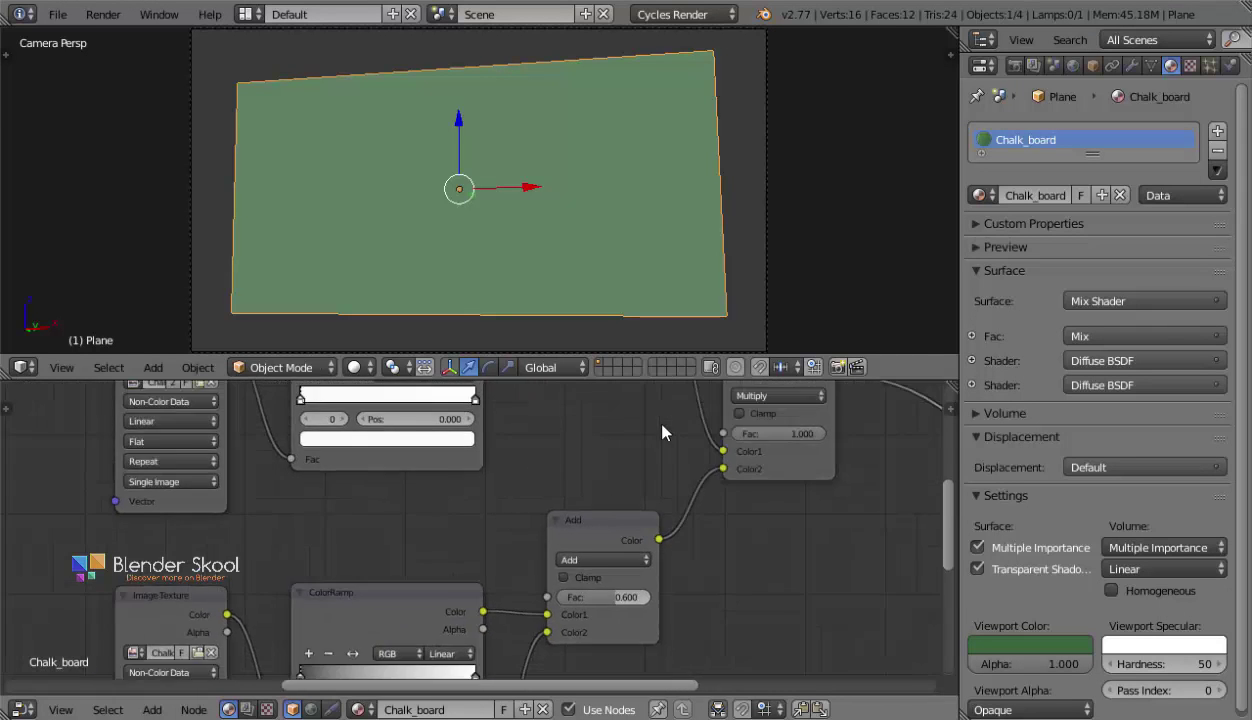
middle_click_drag(637, 564, 595, 387)
middle_click_drag(348, 592, 254, 406)
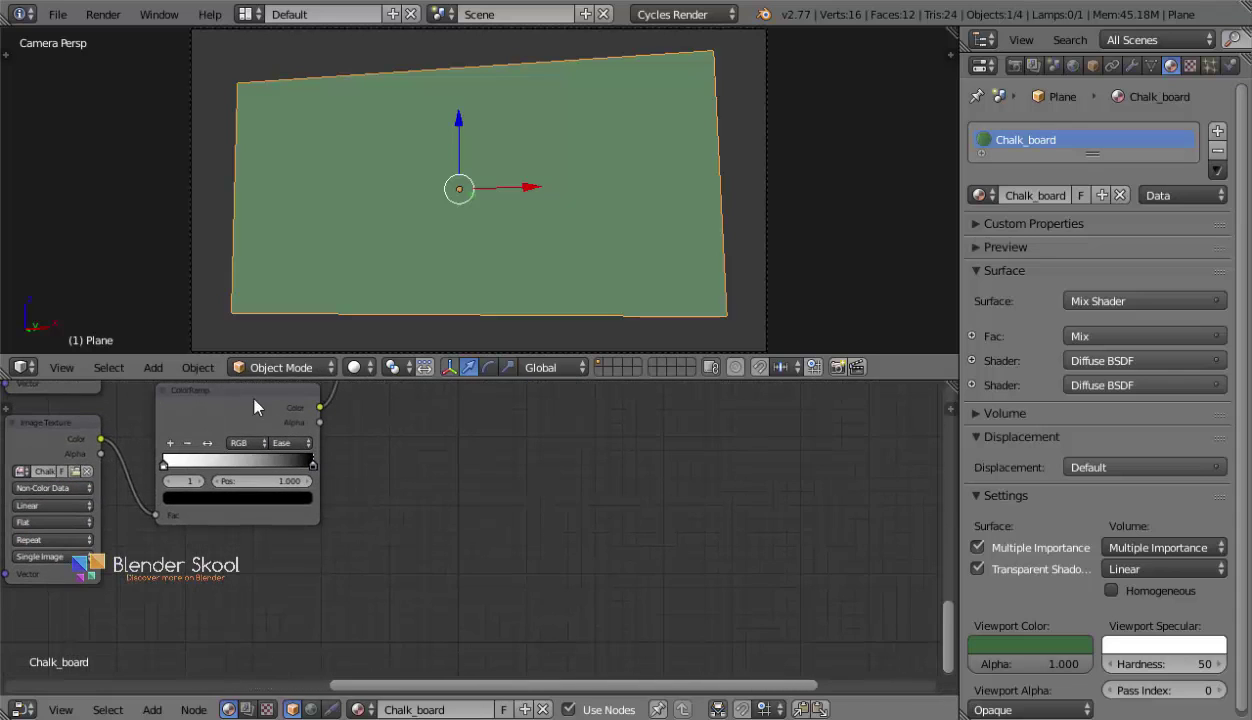
middle_click_drag(477, 446, 431, 279)
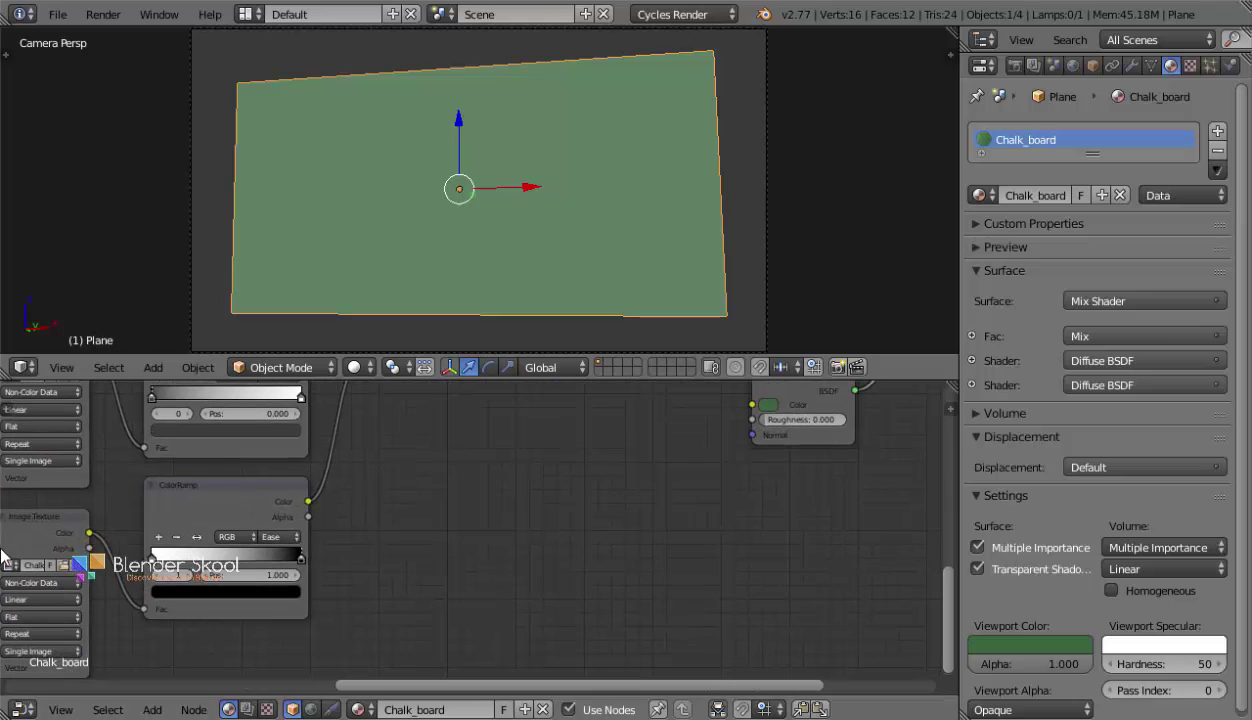
left_click(28, 517)
key("shift+d")
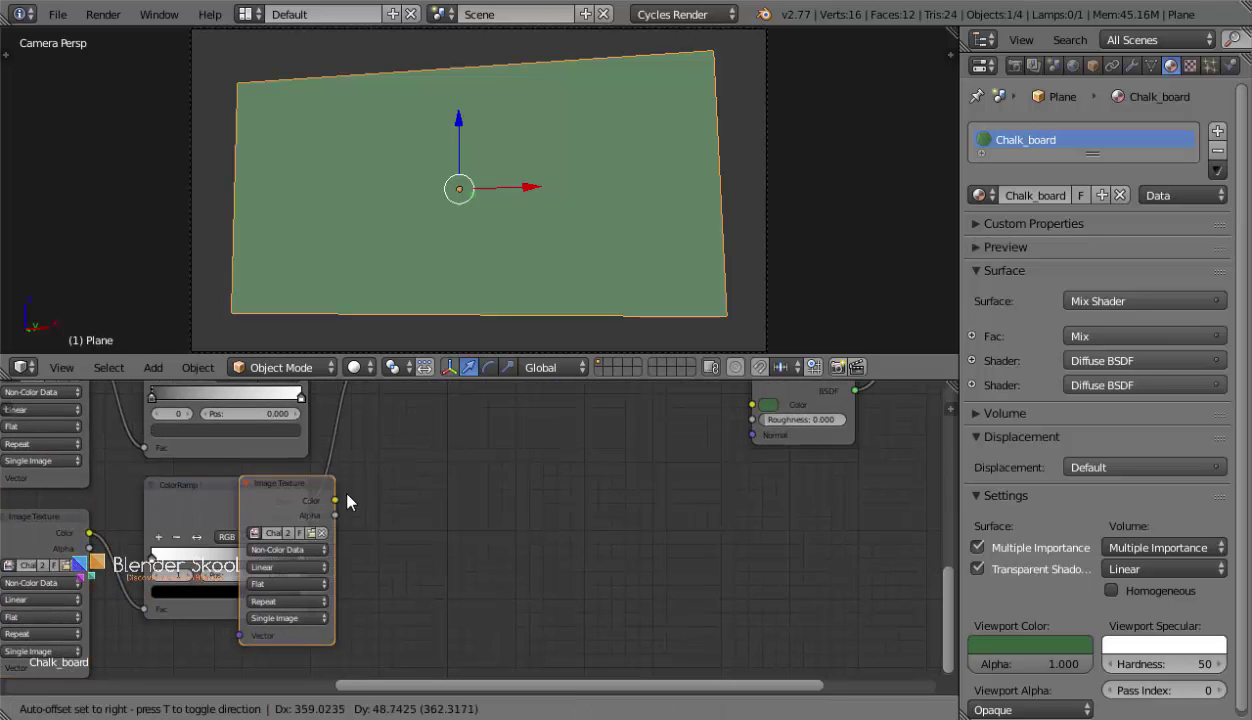
left_click(221, 648)
middle_click_drag(221, 648, 347, 514)
Load Blender Skool.png from the Chalk Text effect folder into the duplicated Image Texture node, showing the files as thumbnails.
scroll(277, 514, "up", 1)
scroll(332, 520, "up", 2)
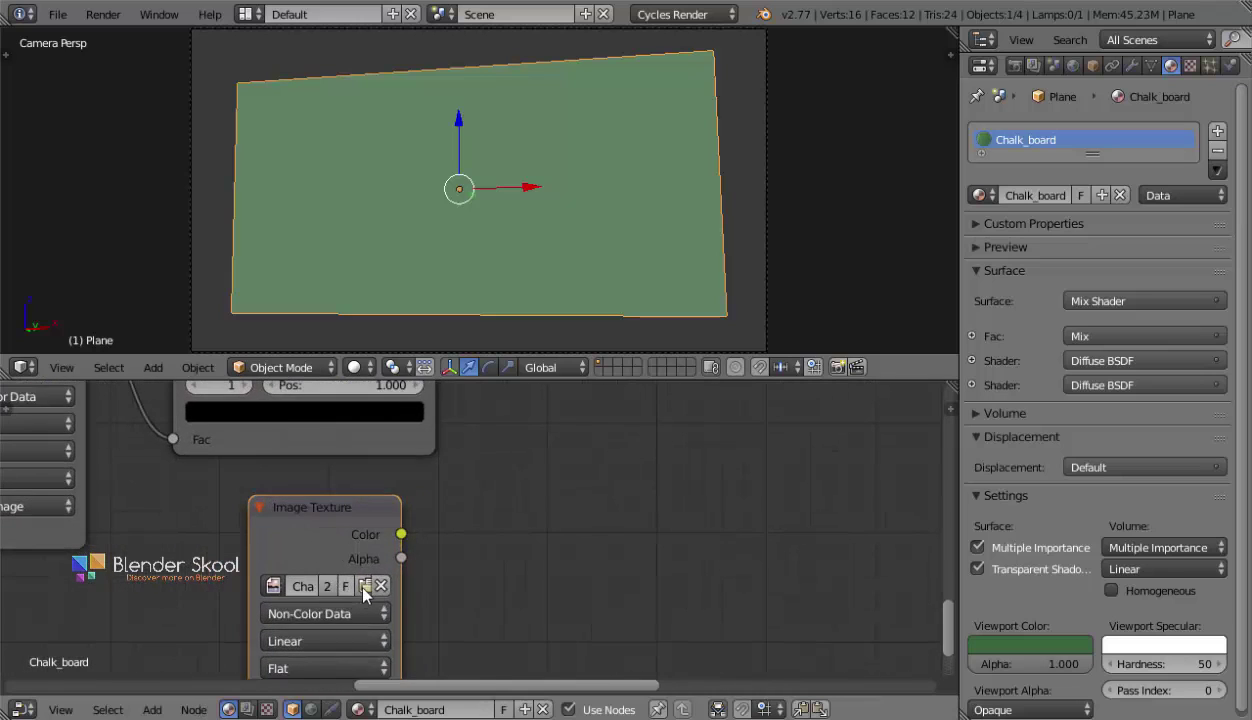
left_click(364, 566)
left_click(330, 40)
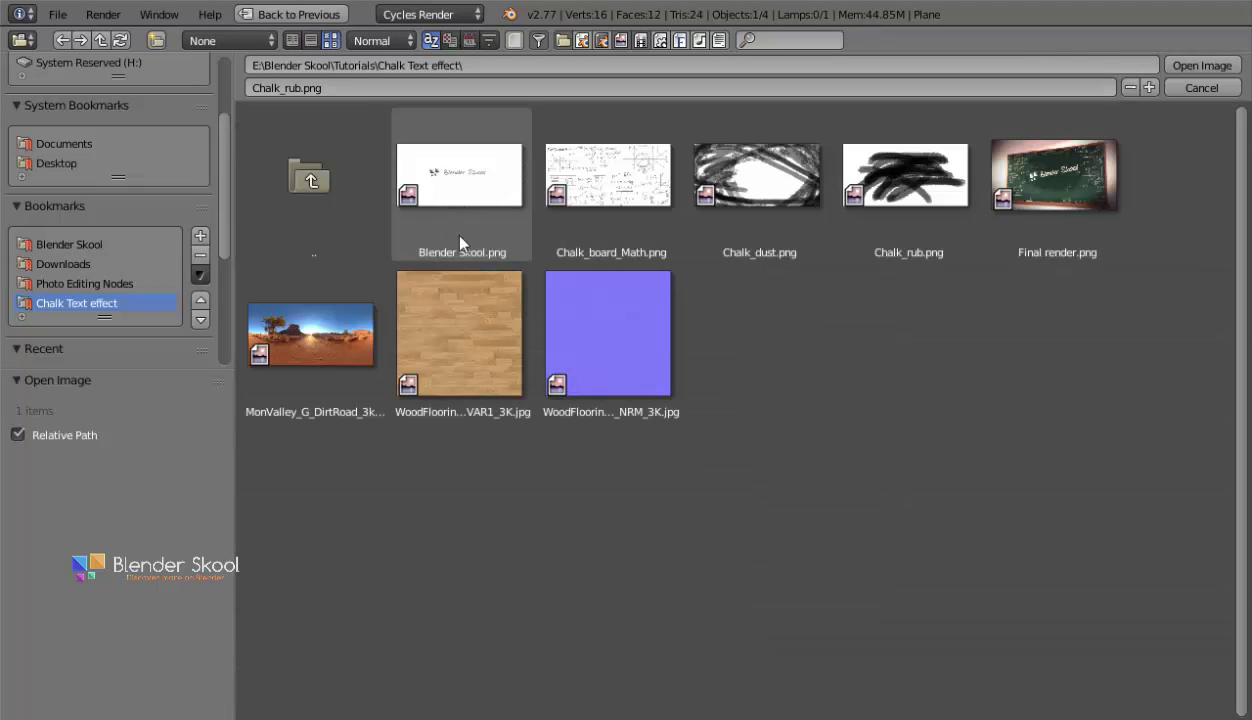
left_click(462, 190)
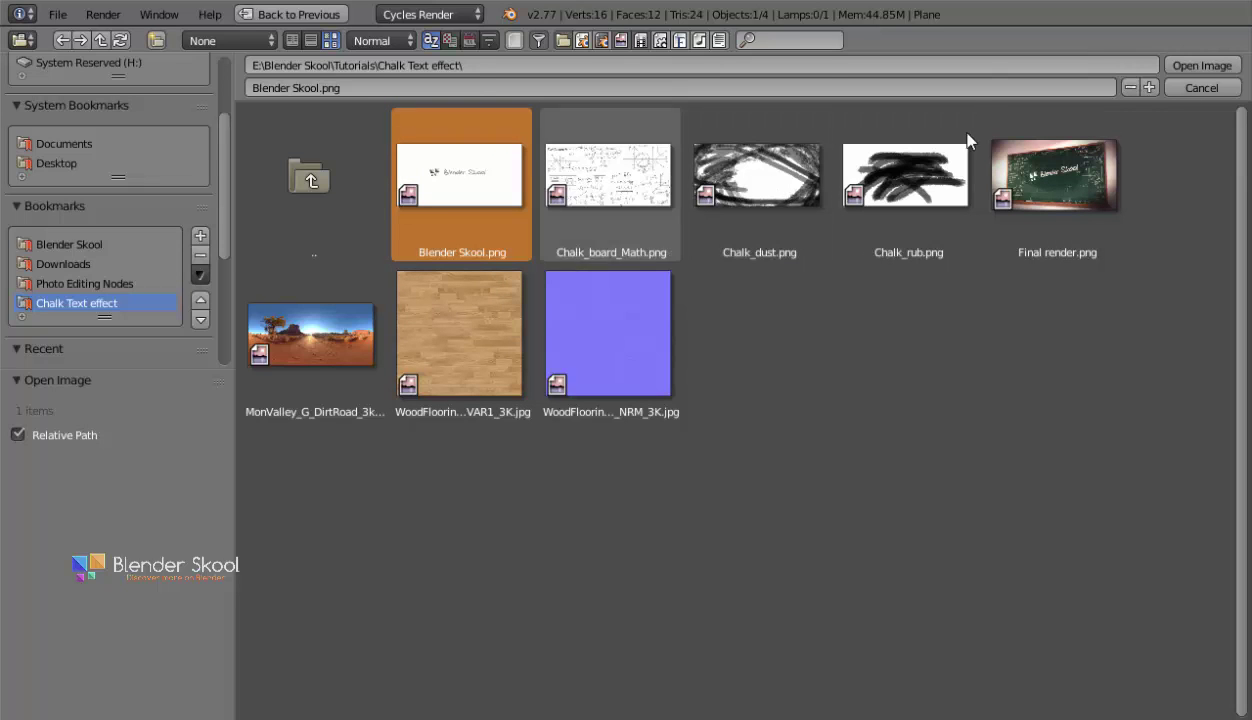
left_click(1205, 65)
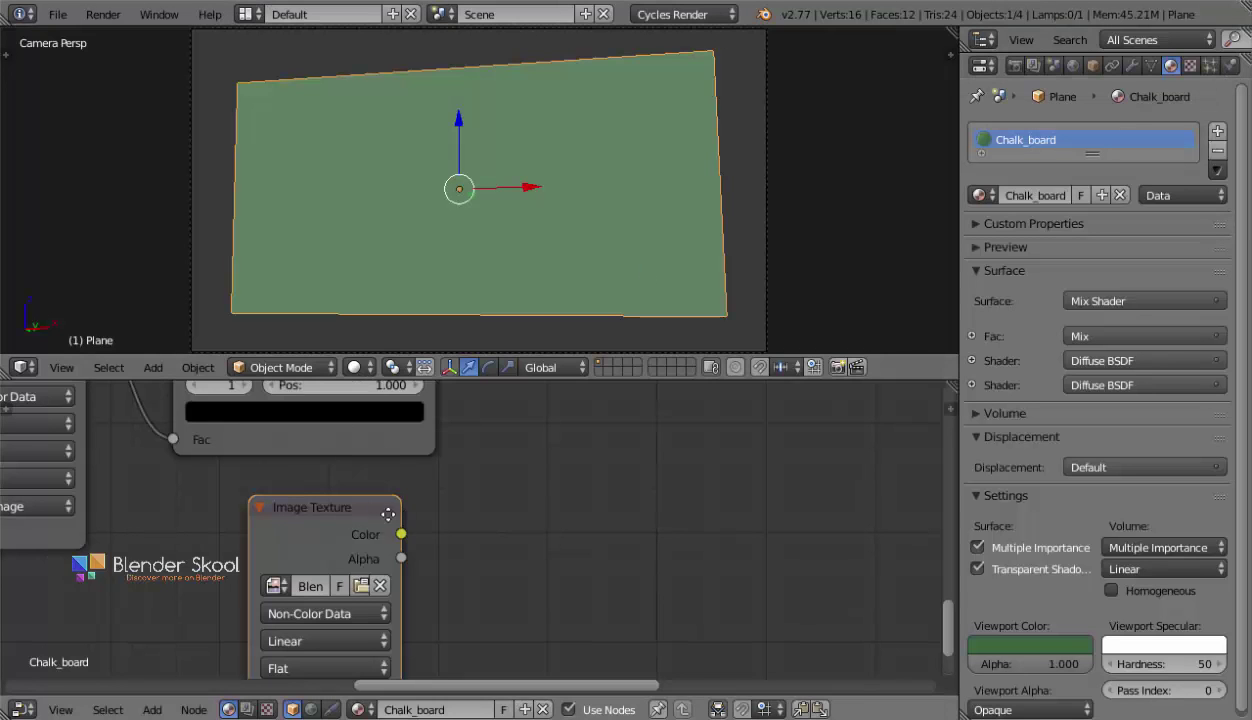
Duplicate the Add mix node with factor 0.600 and insert the copy into the link between it and the Multiply node.
middle_click_drag(386, 514, 338, 578)
scroll(367, 548, "down", 2)
middle_click_drag(498, 485, 384, 672)
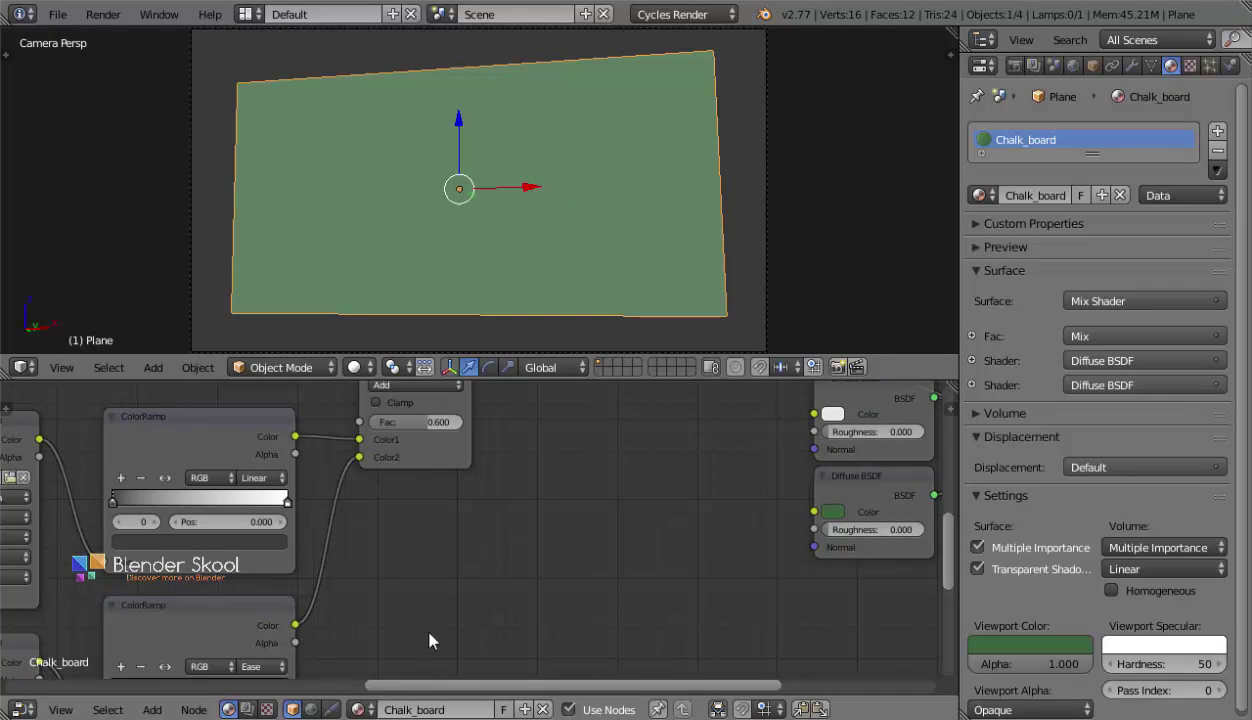
middle_click_drag(429, 528, 397, 637)
middle_click_drag(425, 476, 675, 435)
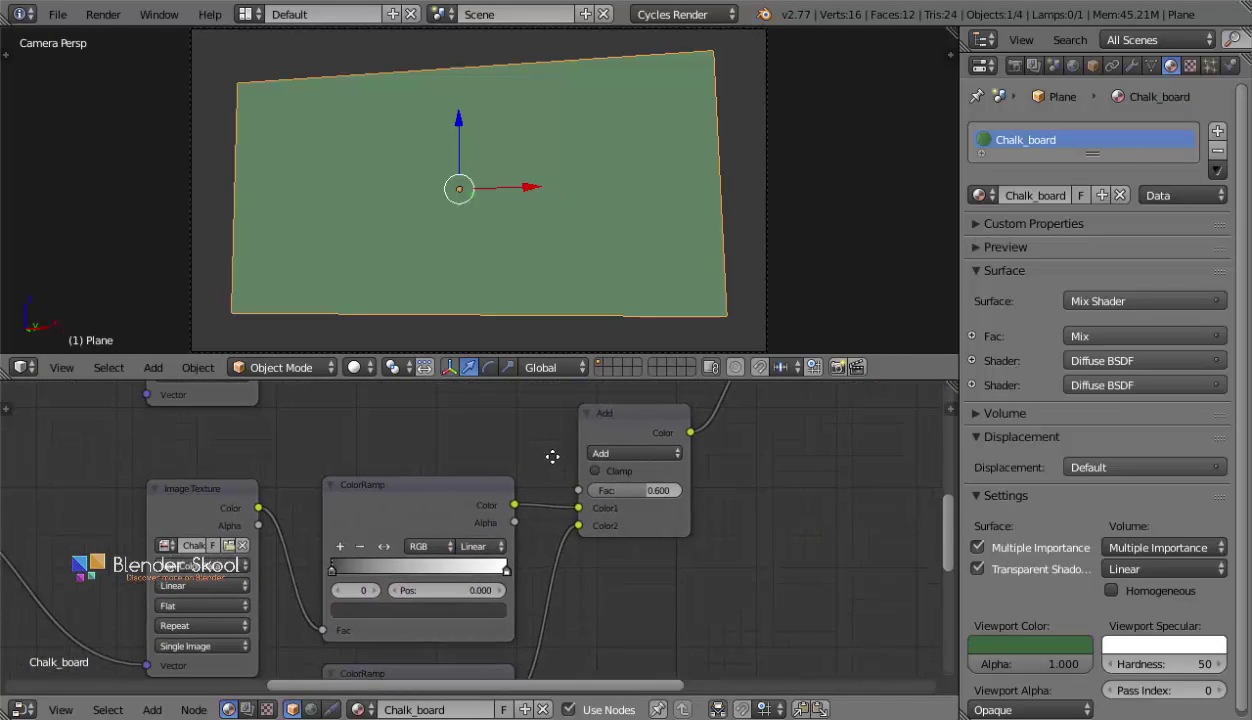
middle_click_drag(551, 456, 349, 551)
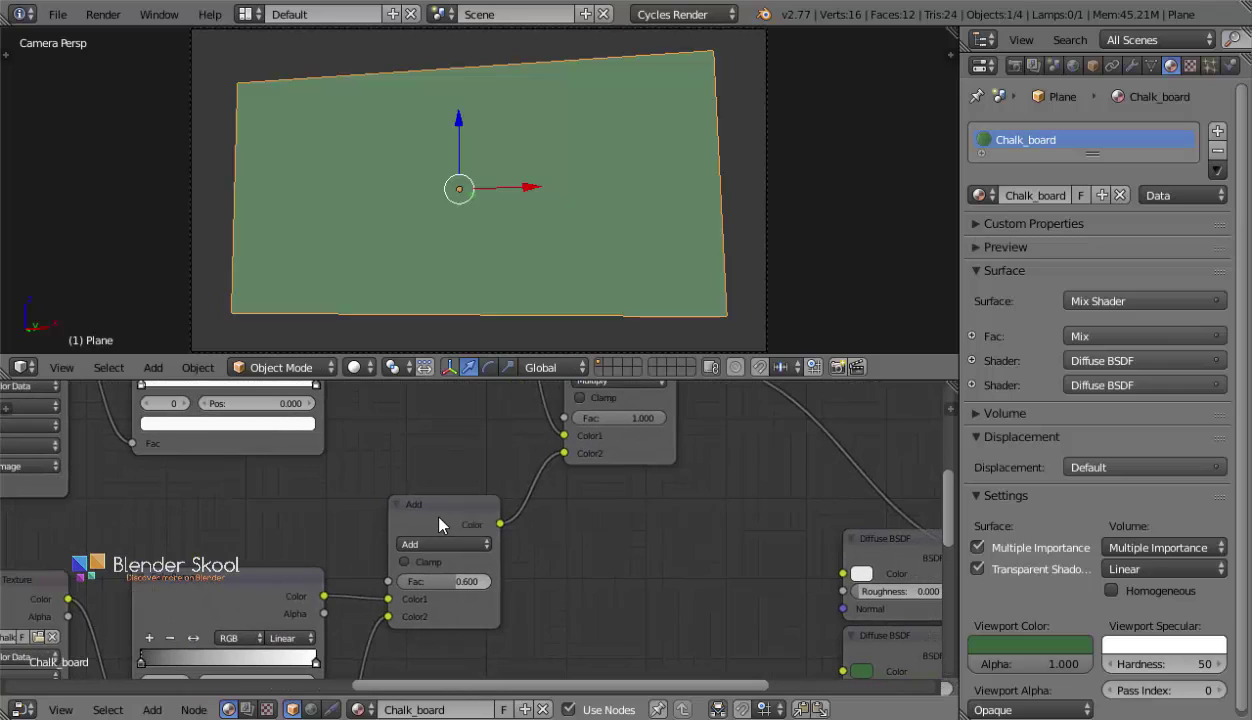
left_click(436, 532)
left_click(432, 543)
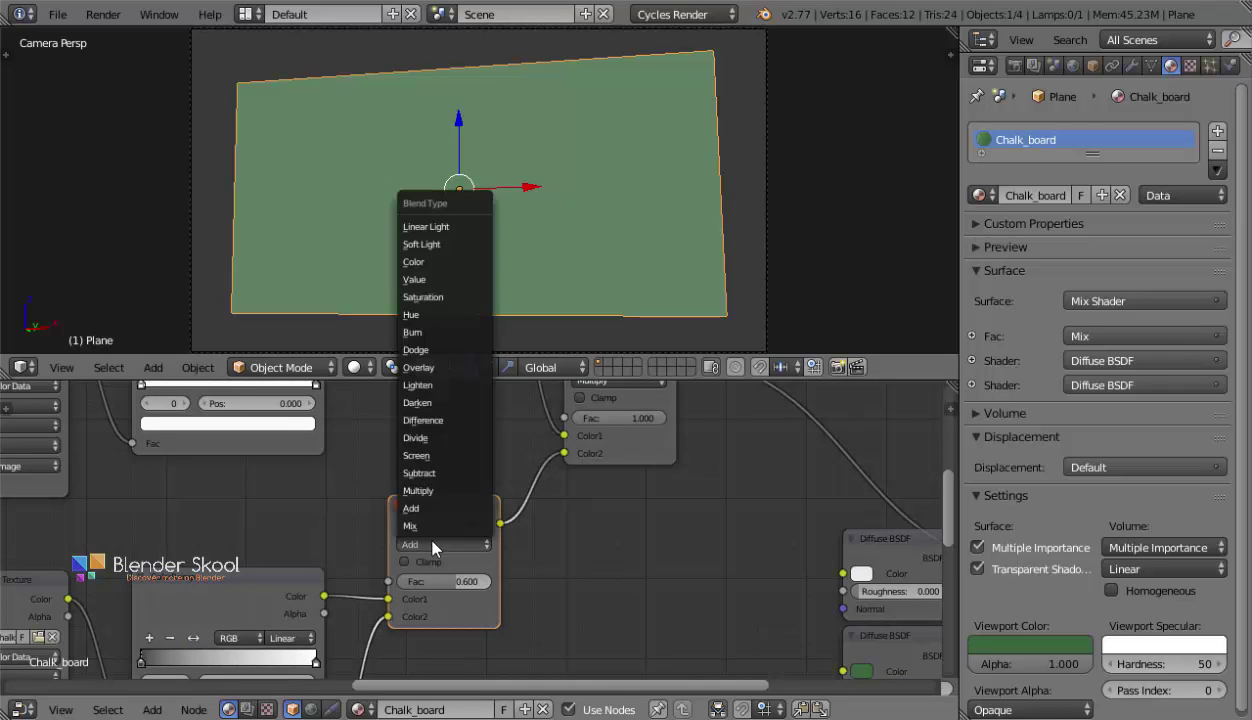
left_click(436, 507)
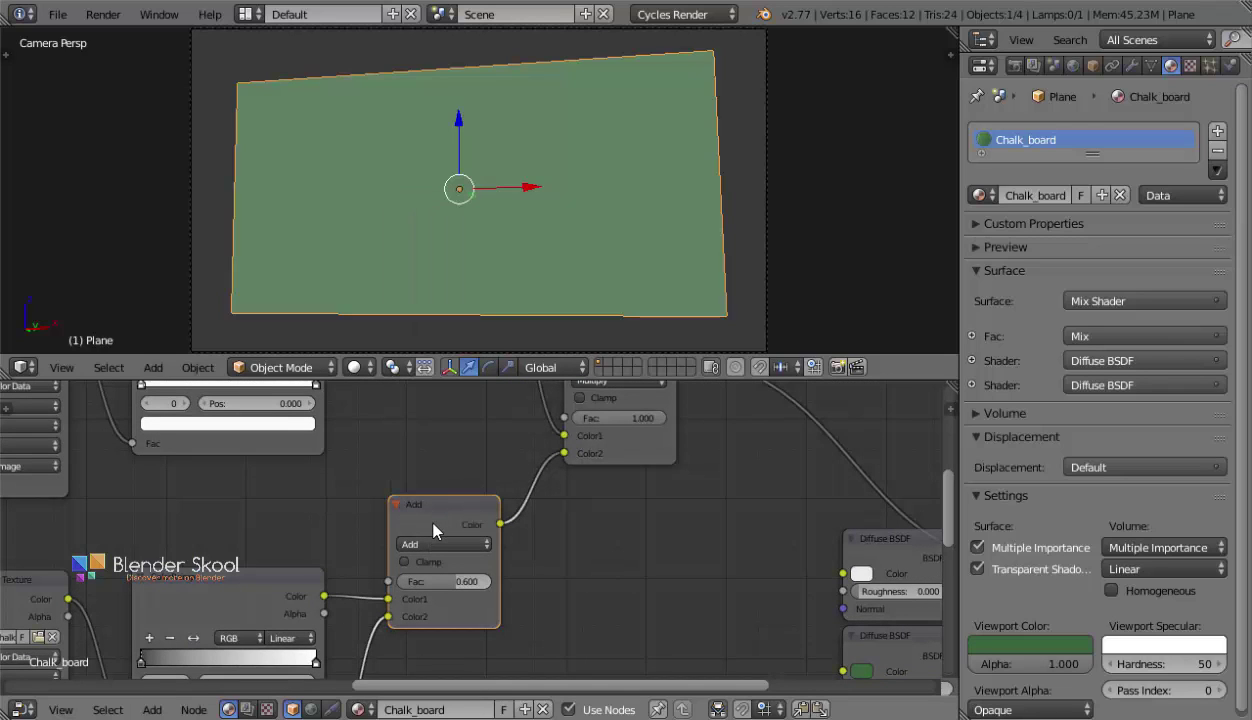
key("shift+d")
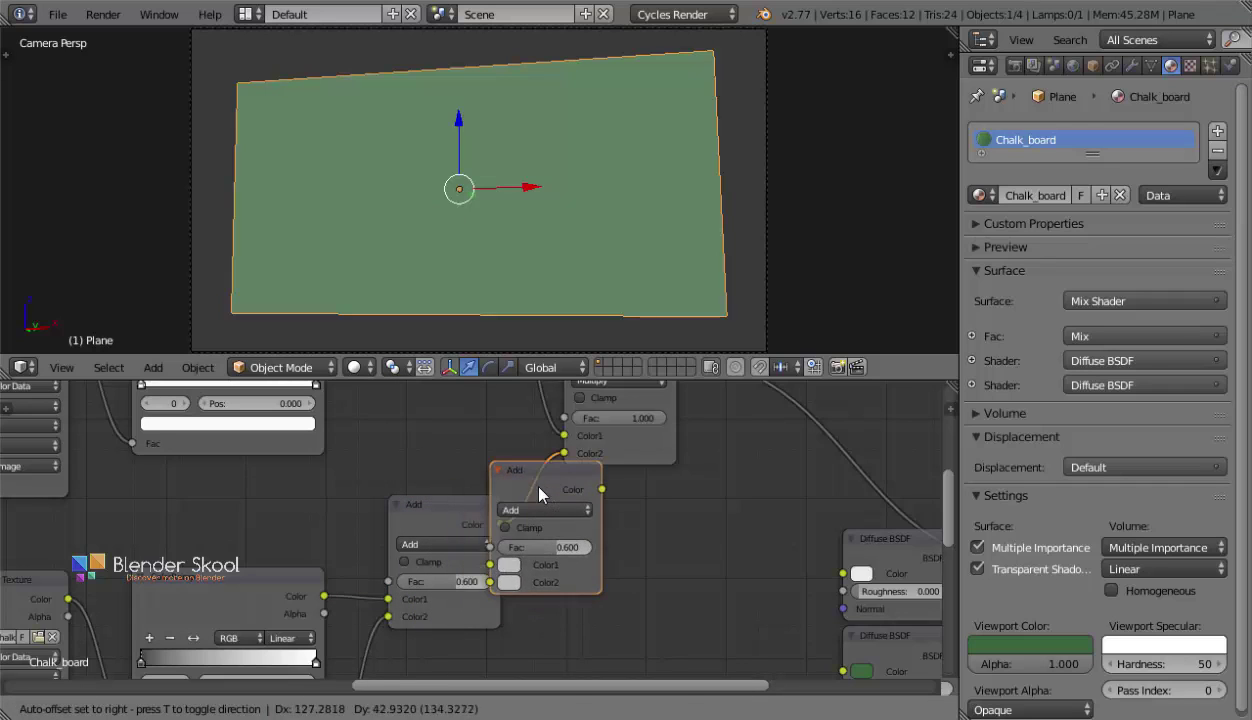
left_click(555, 493)
Set the duplicated mix node to Darken and connect the Blender Skool Image Texture's Color output to its Color2 input.
left_click(615, 508)
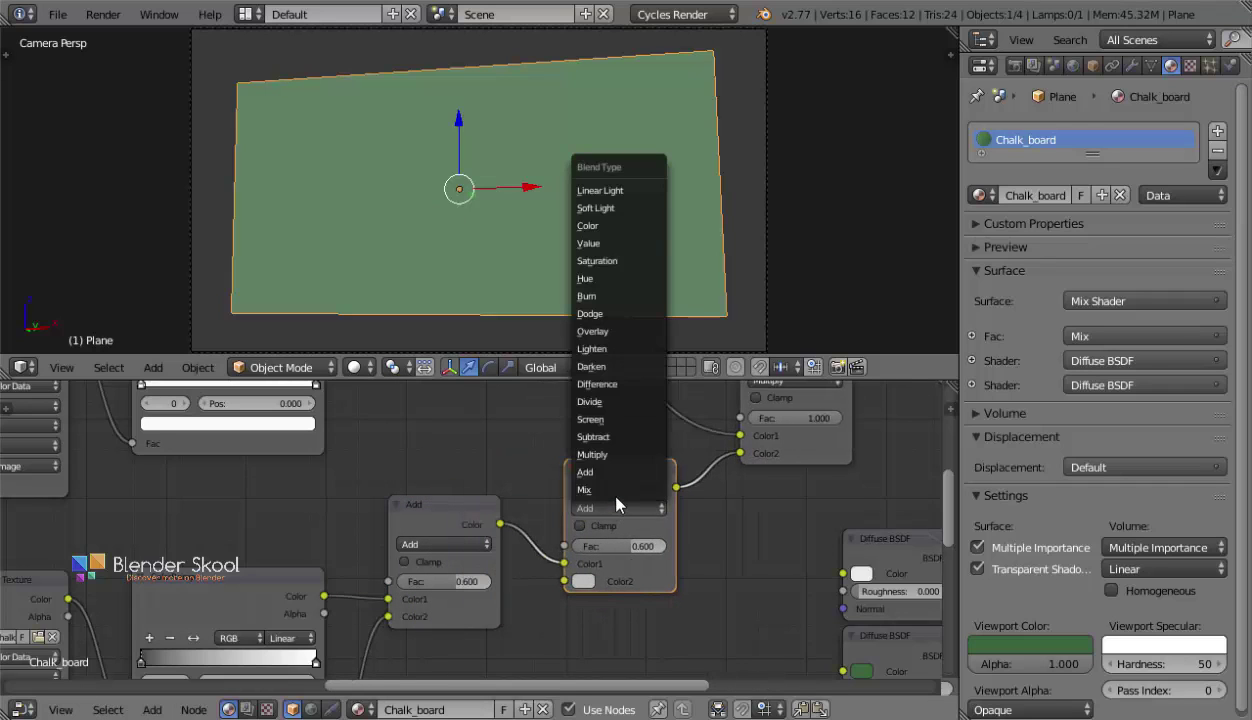
left_click(616, 367)
scroll(398, 389, "down", 3)
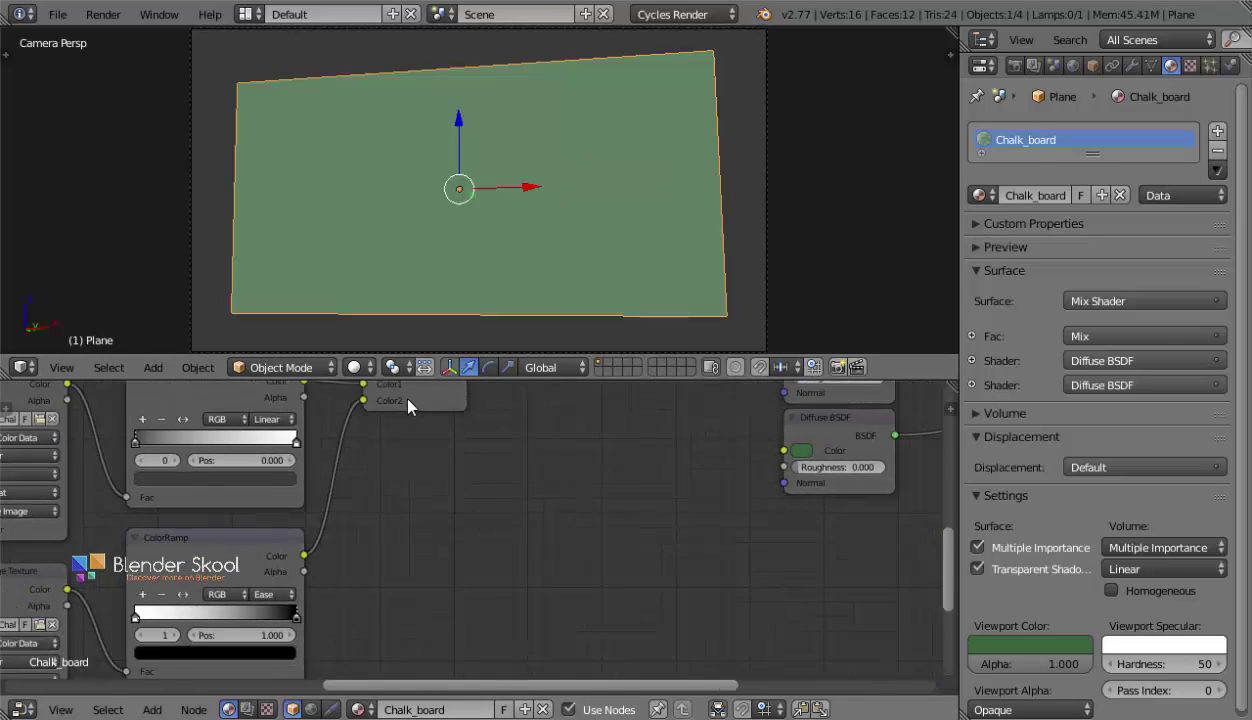
middle_click_drag(432, 525, 376, 523)
scroll(373, 527, "down", 1)
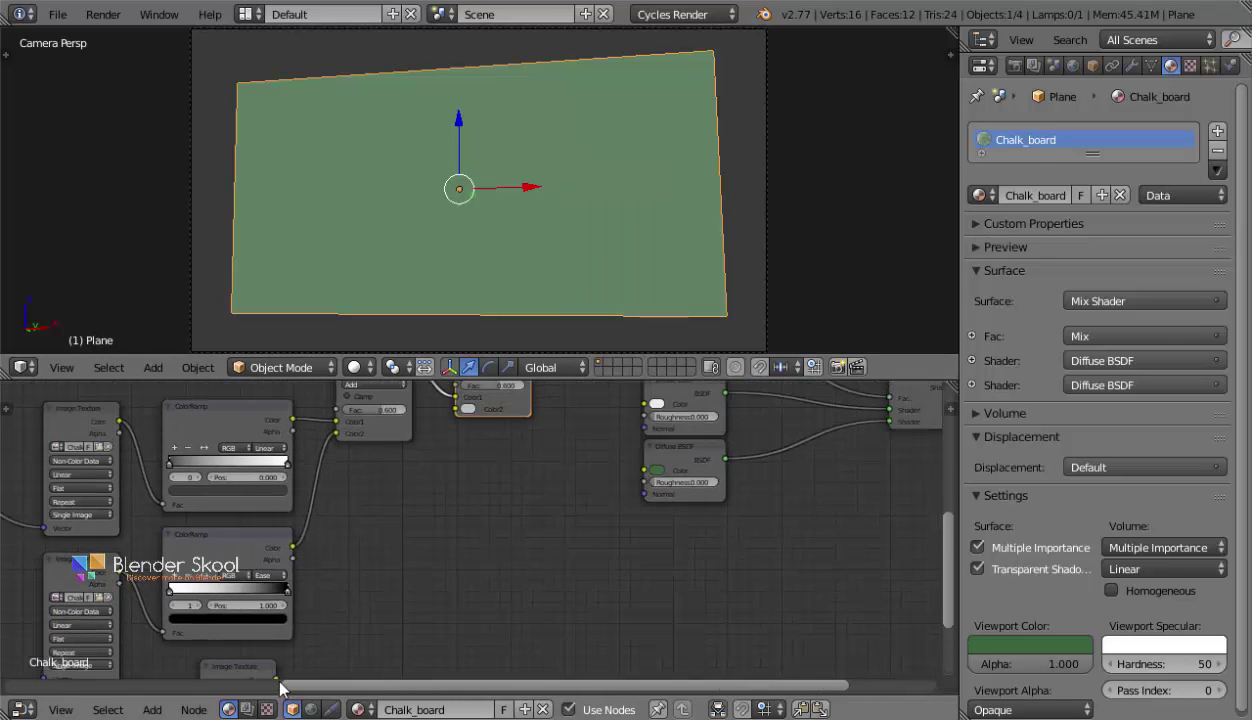
mouse_move(277, 680)
left_mouse_down()
mouse_move(409, 439)
mouse_move(437, 407)
mouse_move(457, 409)
left_mouse_up()
Switch the viewport shading to Rendered and set the Darken node's factor to 1.000.
left_click(358, 367)
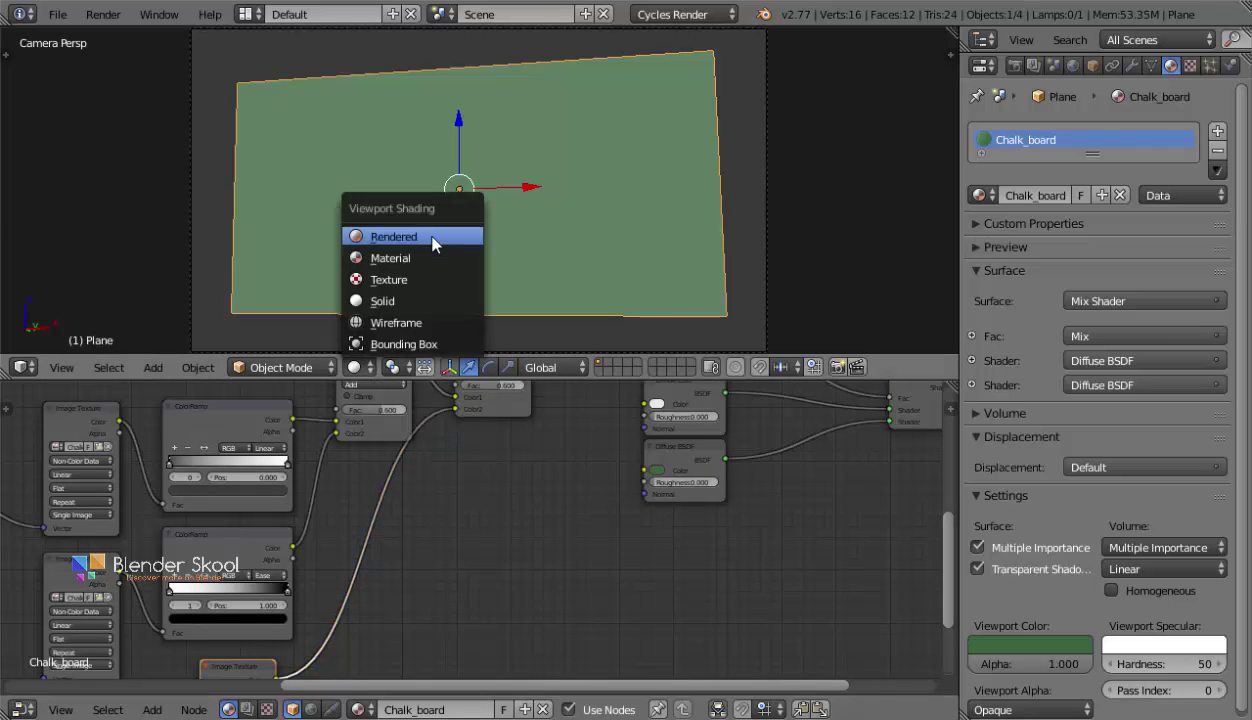
left_click(400, 233)
middle_click_drag(439, 545, 410, 598)
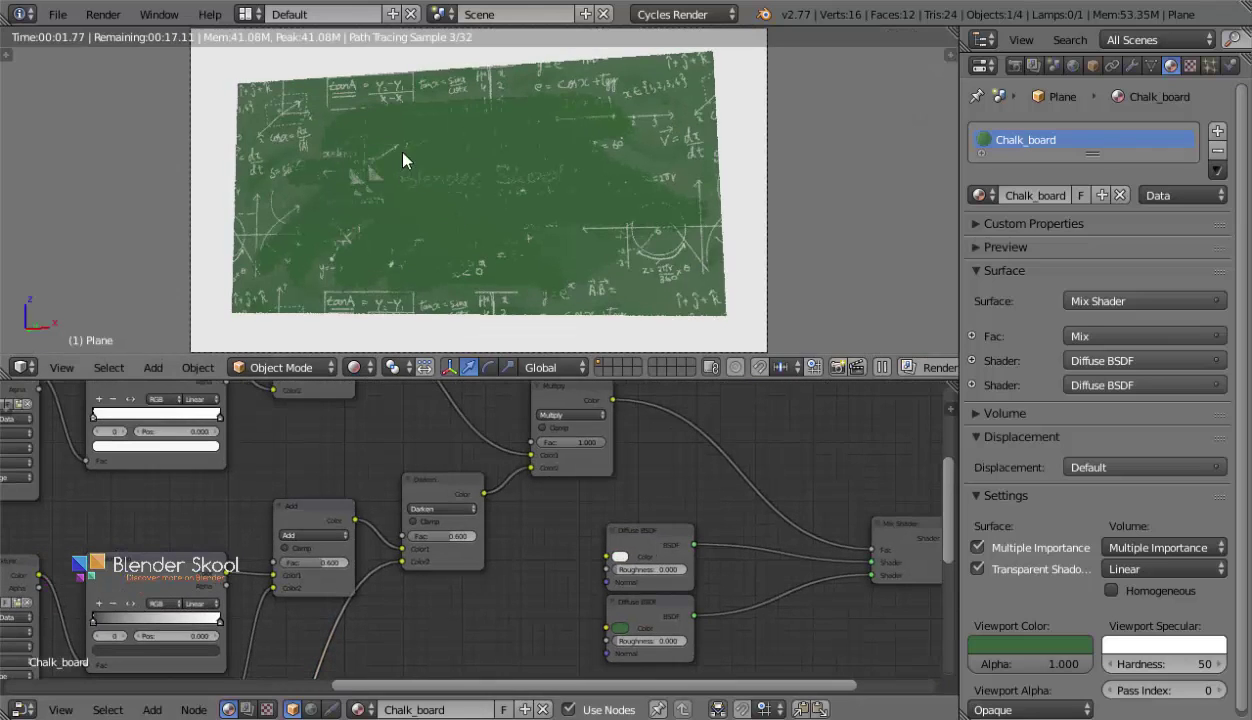
scroll(464, 148, "up", 3)
scroll(464, 148, "up", 2)
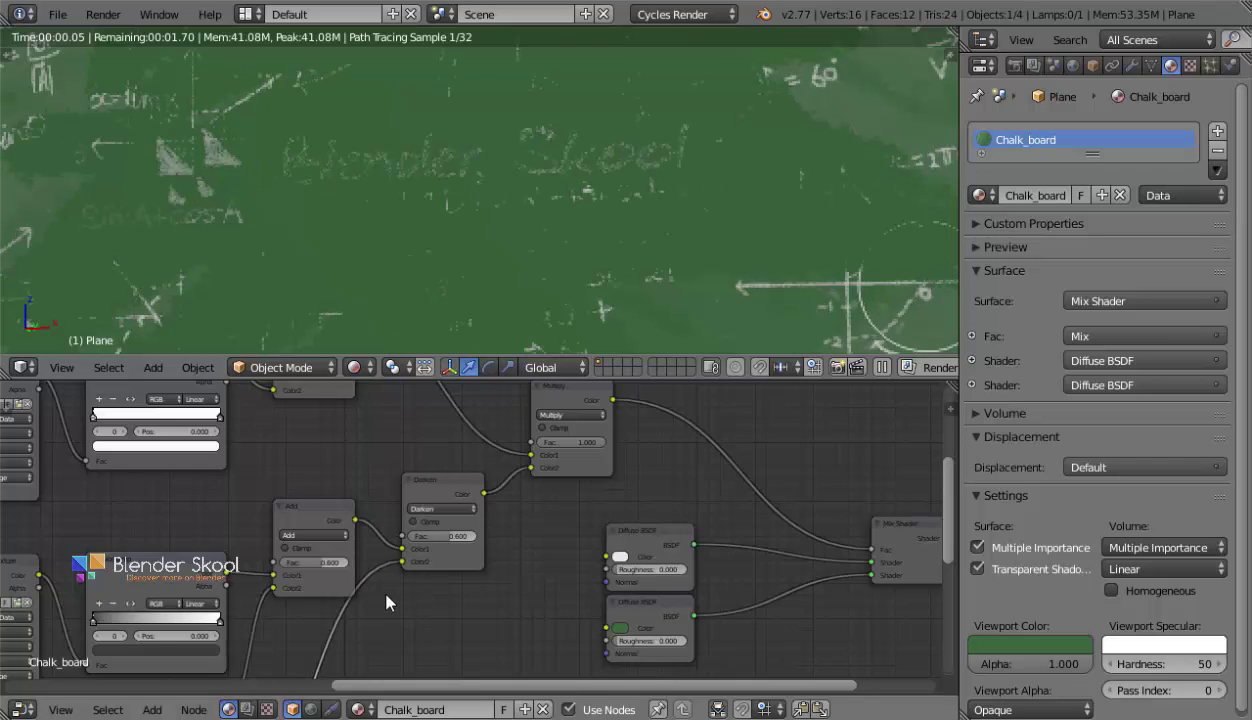
scroll(397, 600, "up", 1)
scroll(398, 598, "up", 3)
left_click_drag(411, 543, 460, 543)
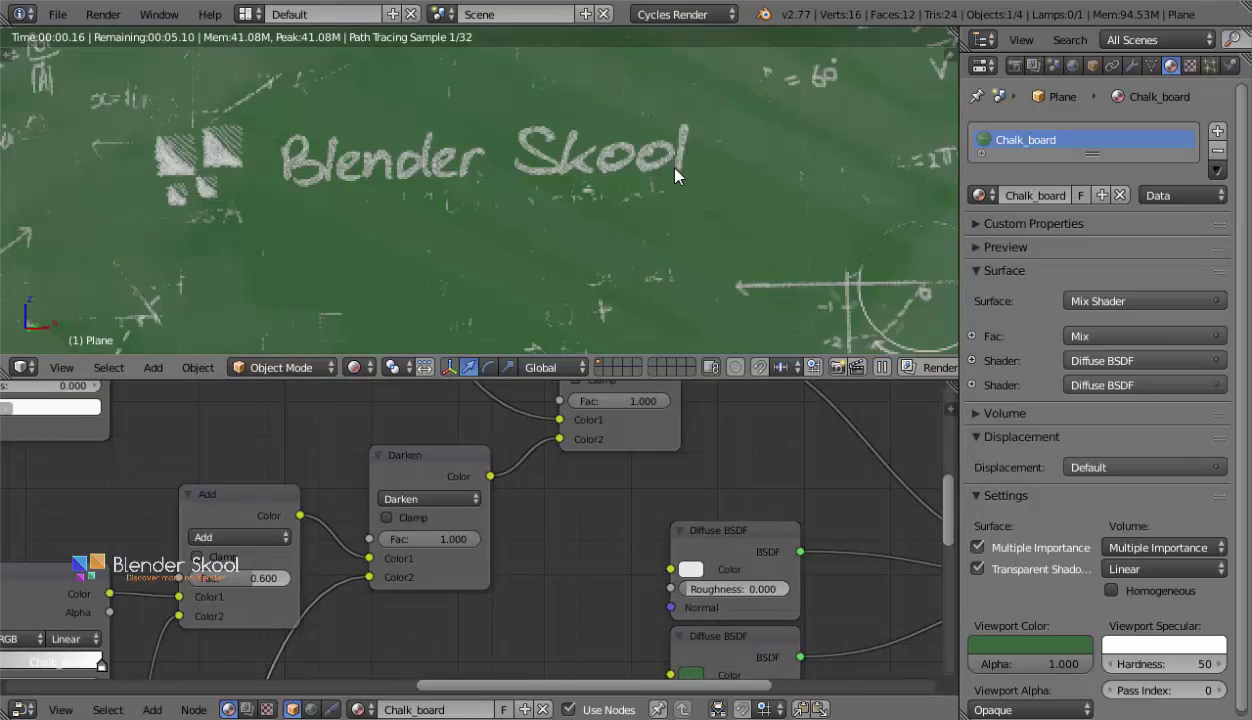
Reposition the Blender Skool Image Texture node and insert a ColorRamp on its link to the Darken node.
middle_click_drag(386, 418, 393, 149)
scroll(393, 160, "down", 1)
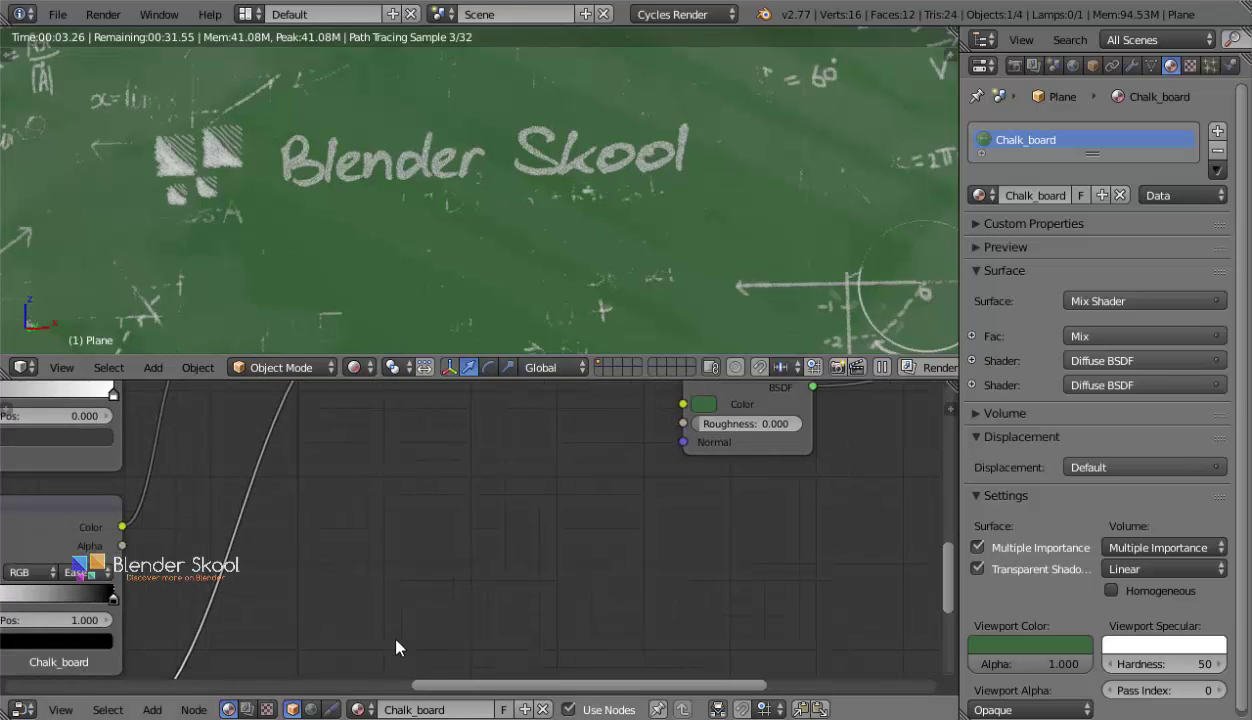
scroll(396, 638, "down", 1)
middle_click_drag(378, 619, 562, 428)
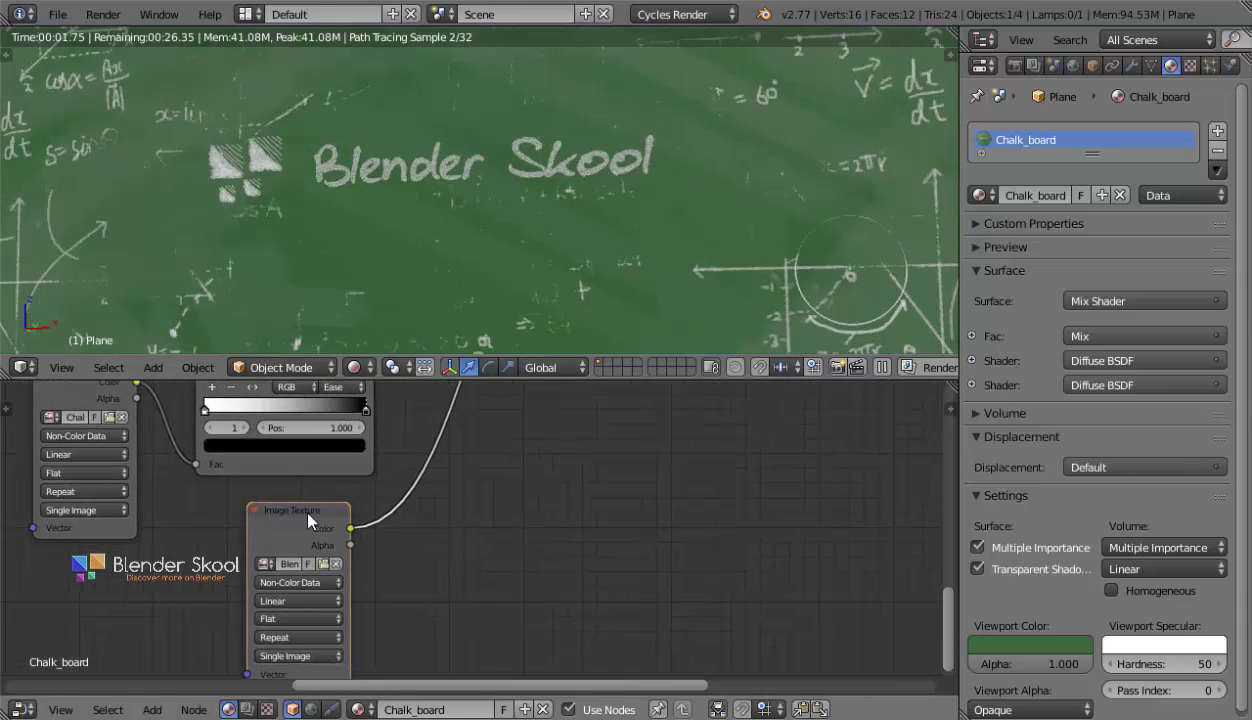
left_click_drag(175, 541, 335, 552)
key("shift+a")
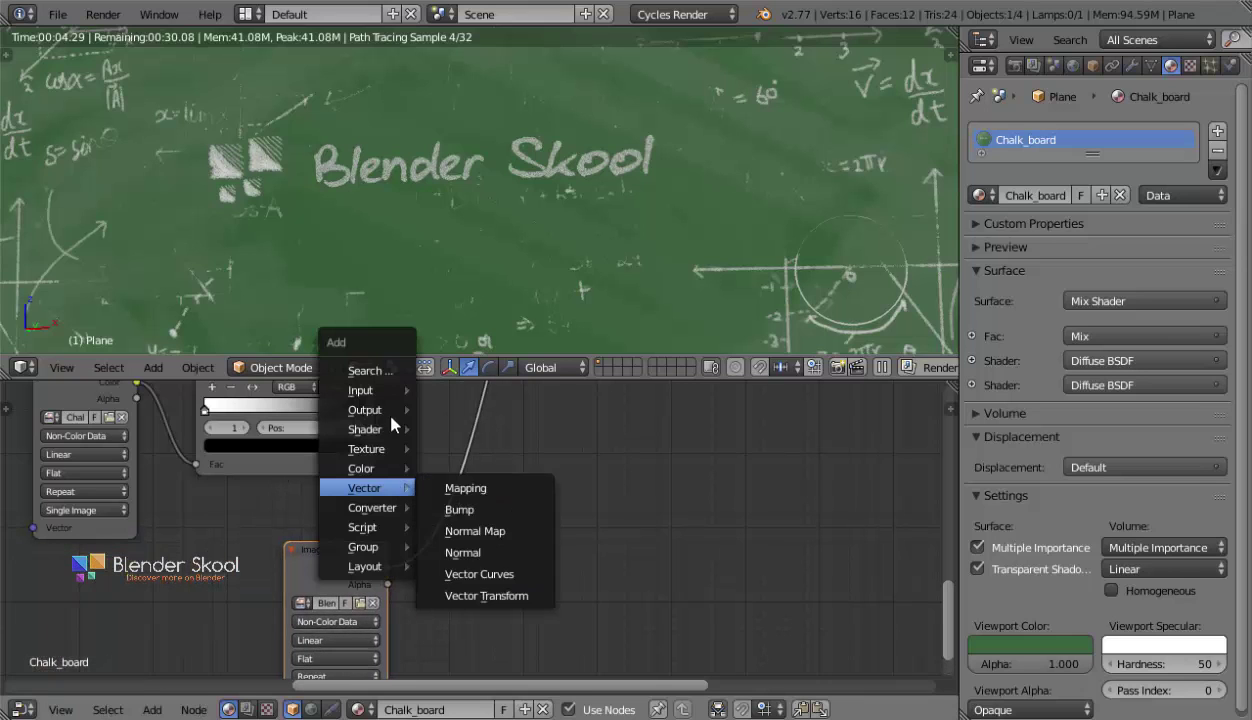
left_click(370, 367)
type("color")
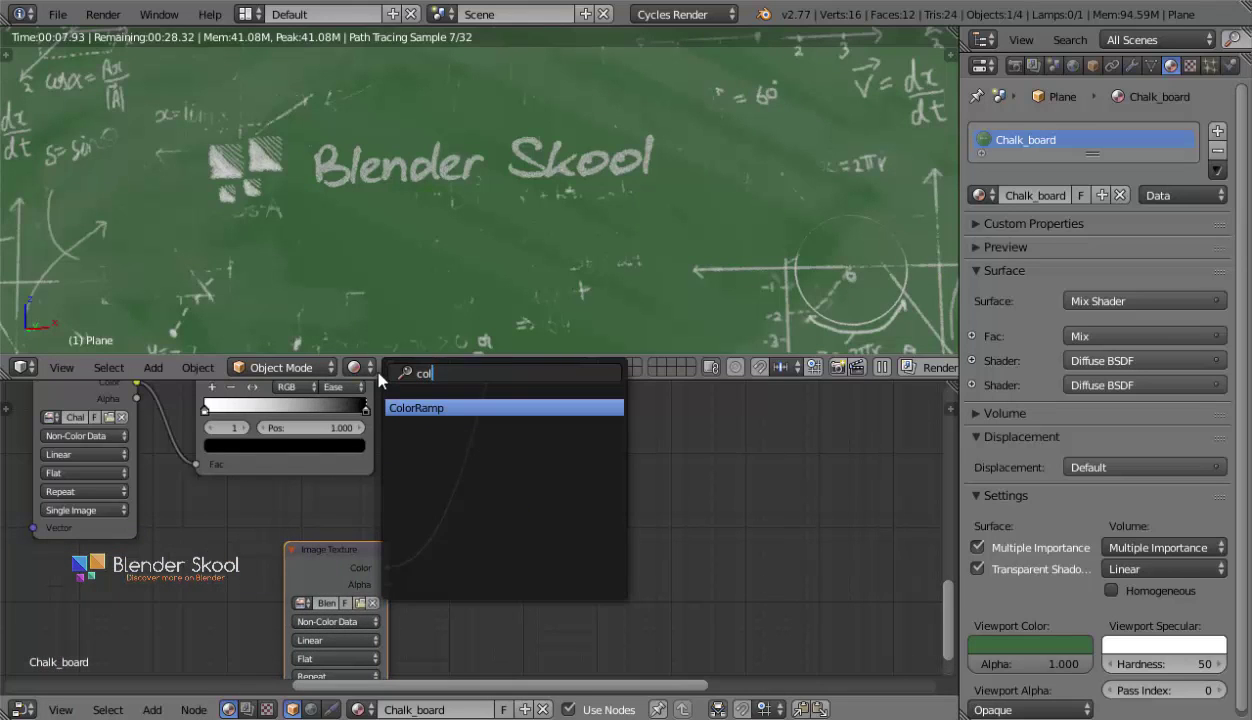
key("Return")
left_click(441, 463)
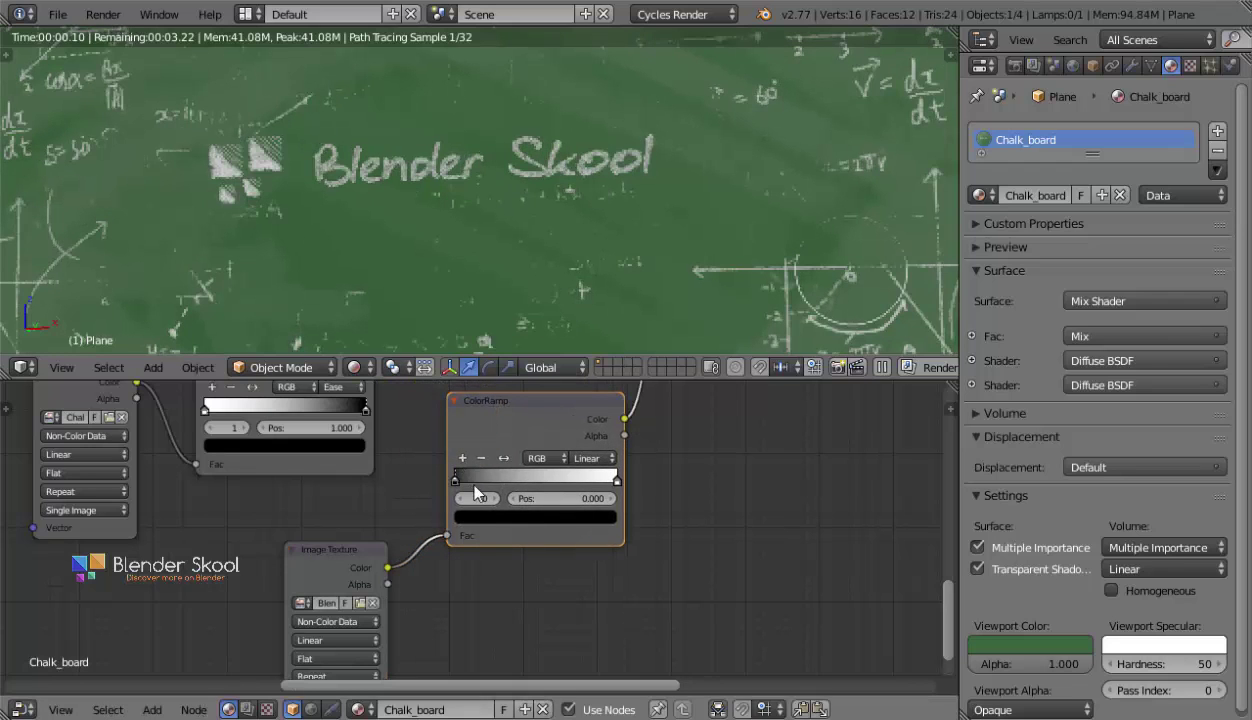
Move the black stop of the new ColorRamp to position 0.332.
left_click_drag(469, 477, 520, 481)
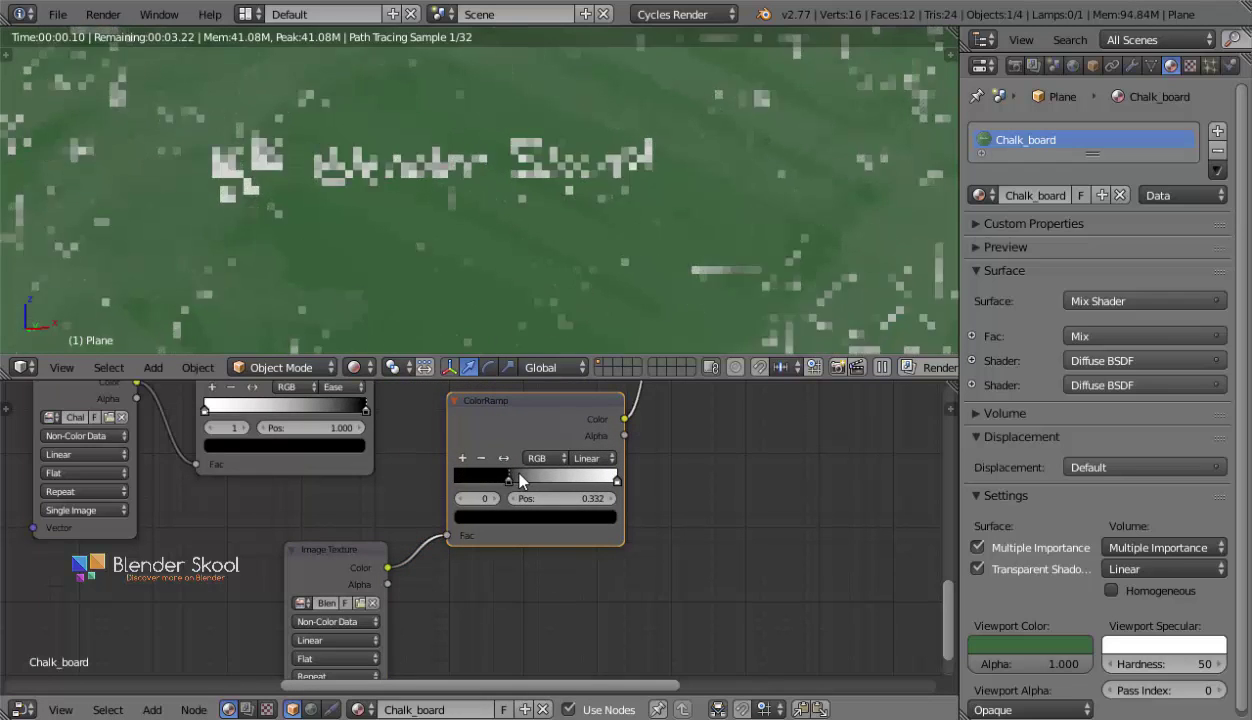
middle_click_drag(344, 466, 408, 474)
scroll(408, 474, "down", 4)
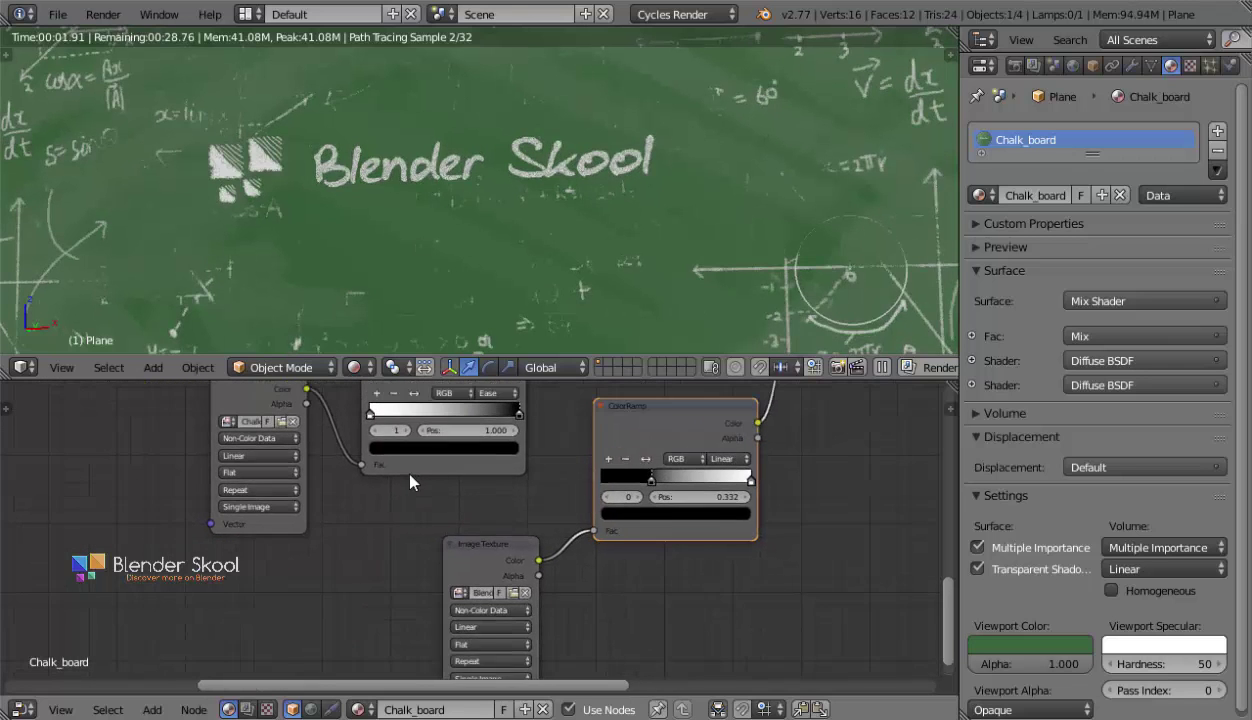
scroll(418, 197, "down", 3)
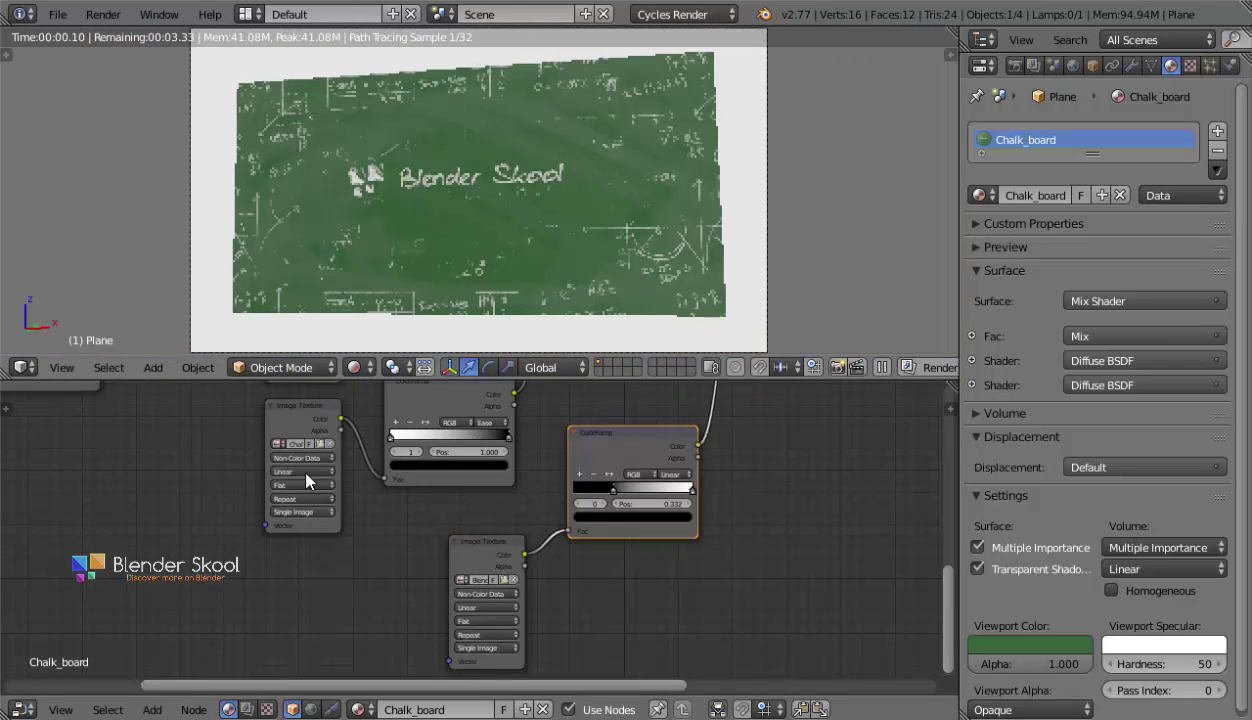
middle_click_drag(328, 477, 528, 472)
scroll(540, 475, "down", 2)
scroll(550, 484, "down", 1)
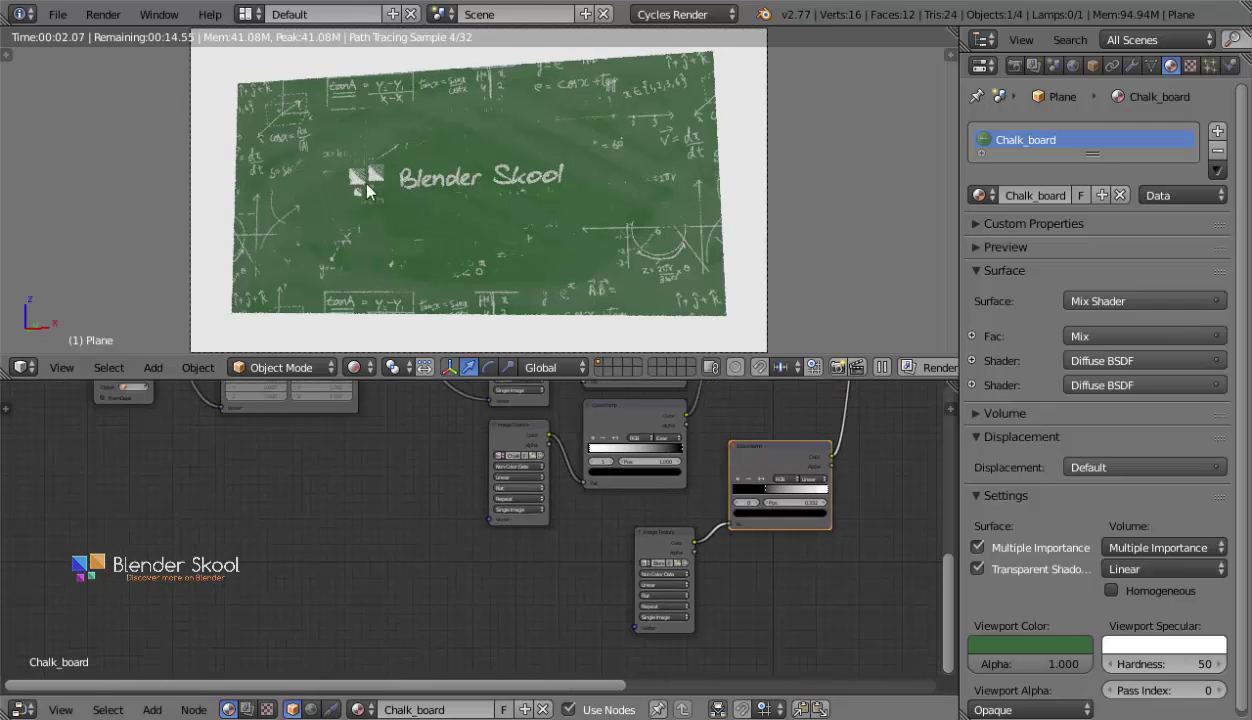
middle_click_drag(439, 573, 372, 614)
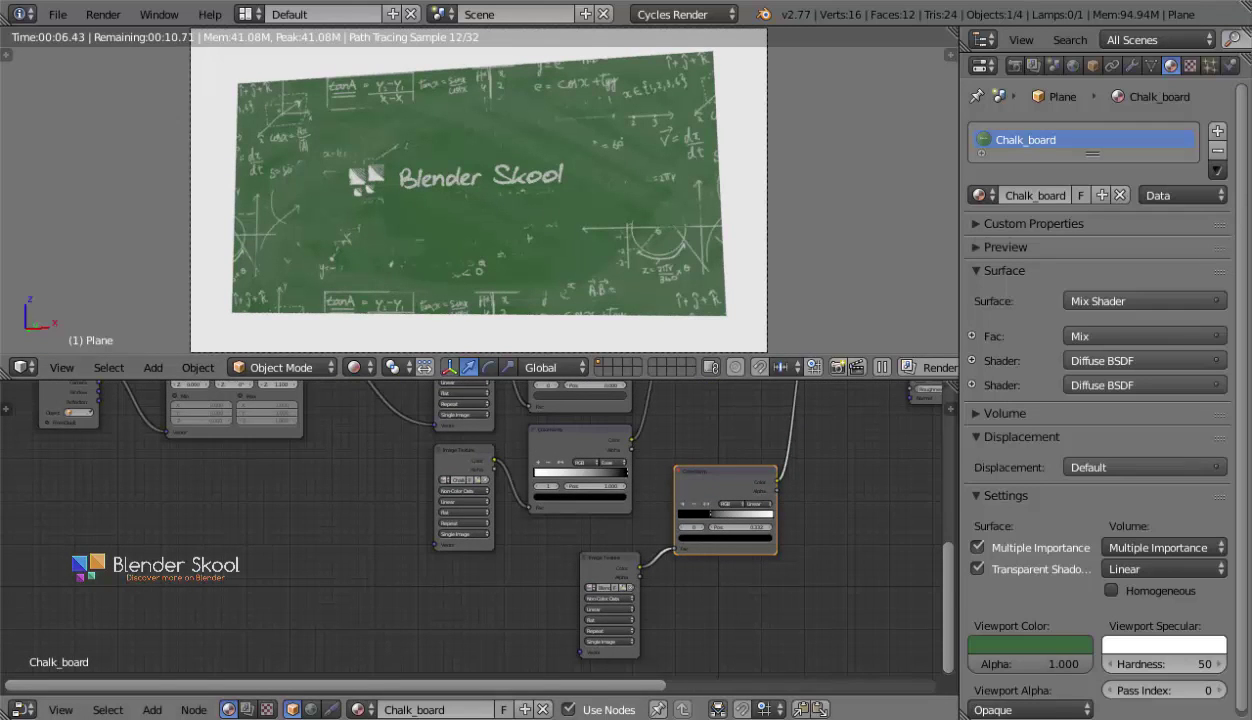
left_click(718, 640)
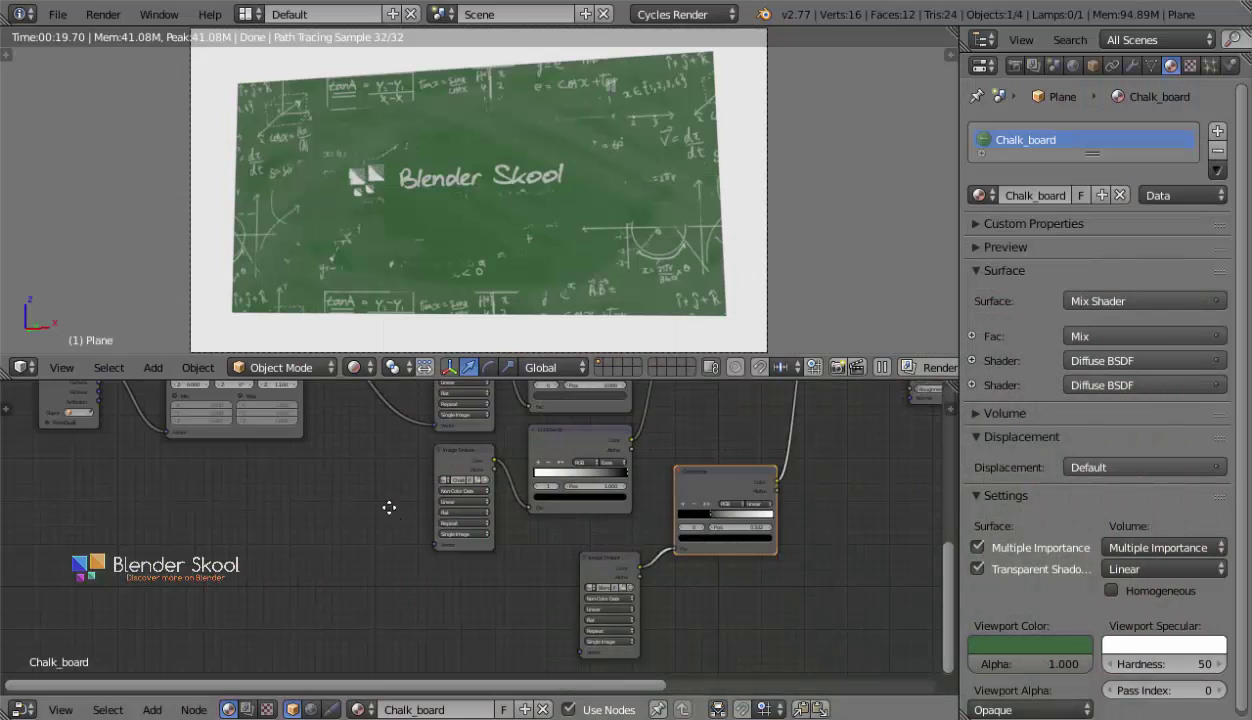
Add a Mapping node and place it directly below the existing Mapping node with 1.100 scale.
middle_click_drag(383, 509, 483, 537)
scroll(483, 537, "down", 2)
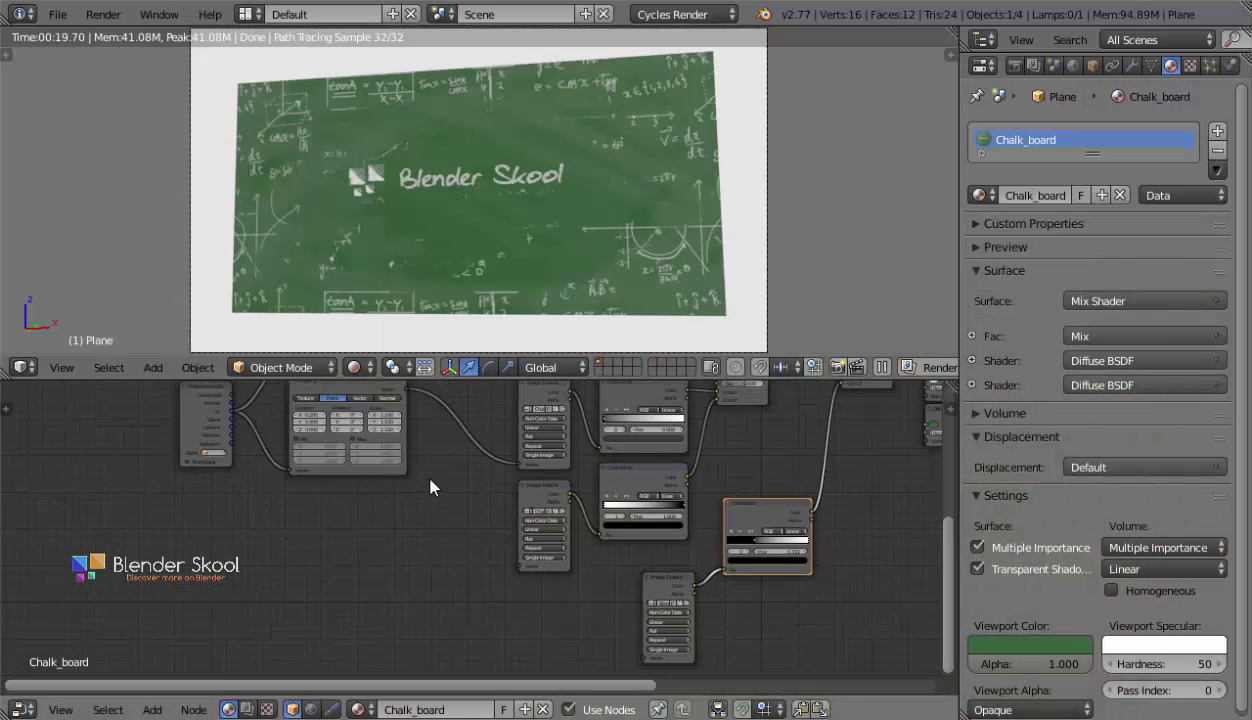
middle_click_drag(421, 479, 490, 532)
scroll(495, 541, "up", 2)
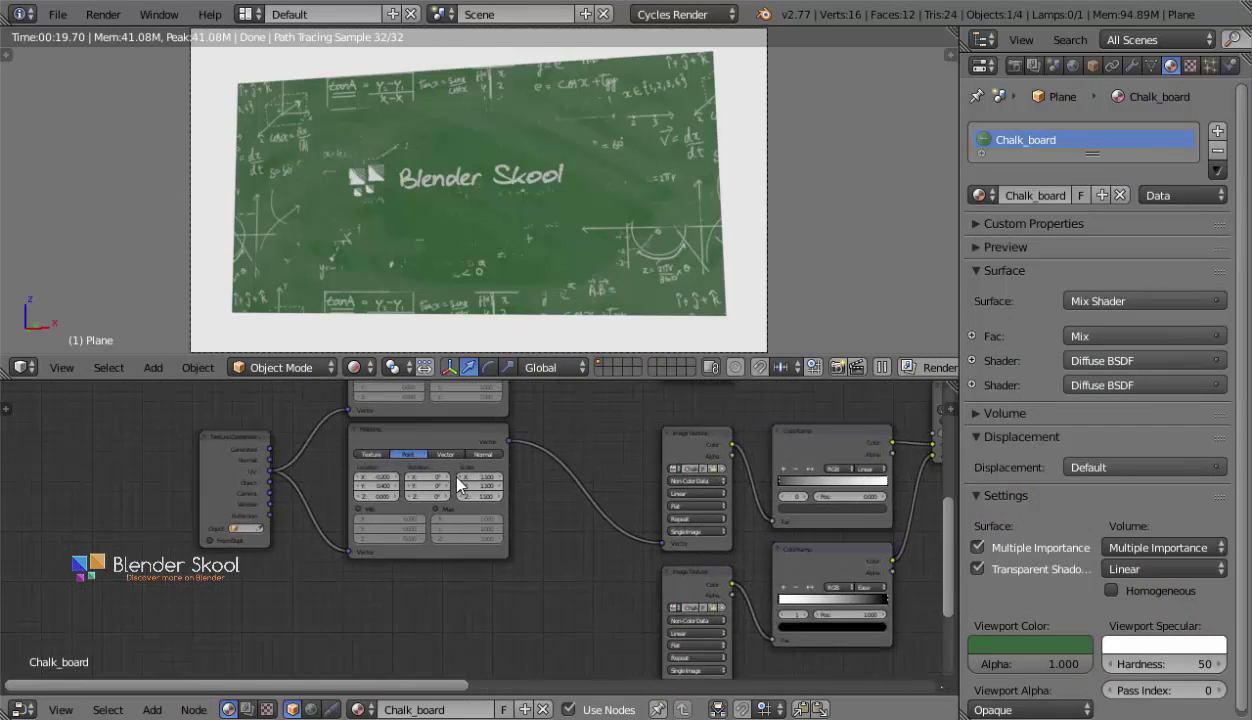
key("shift+a")
mouse_move(407, 580)
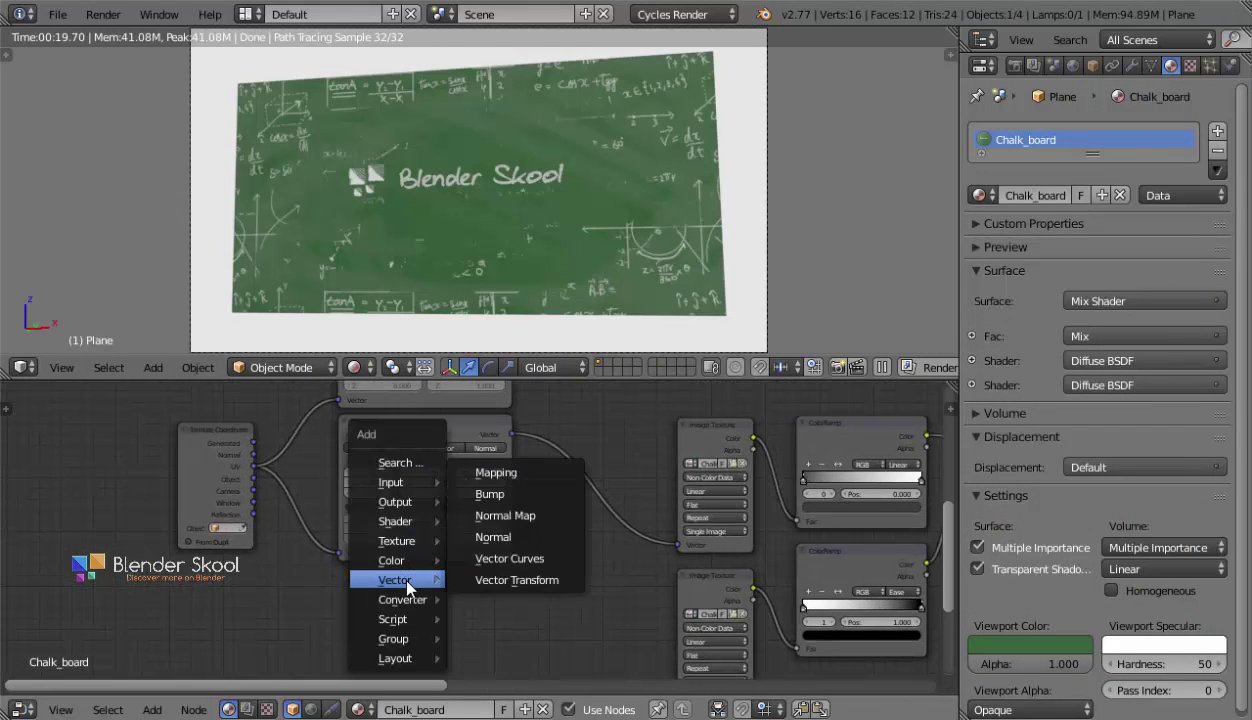
left_click(531, 472)
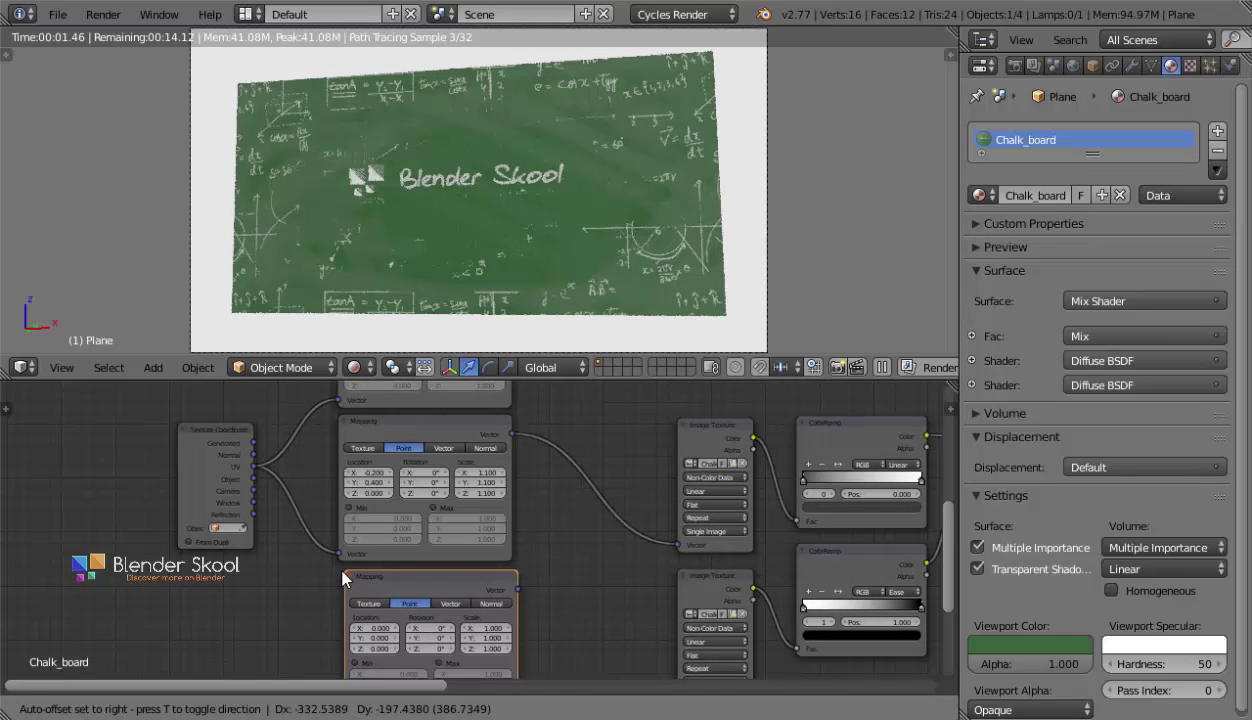
left_click(344, 573)
Connect the Texture Coordinate's UV output to the new Mapping node and its Vector output to the Blender Skool Image Texture.
middle_click_drag(333, 545, 329, 453)
middle_click_drag(226, 451, 222, 469)
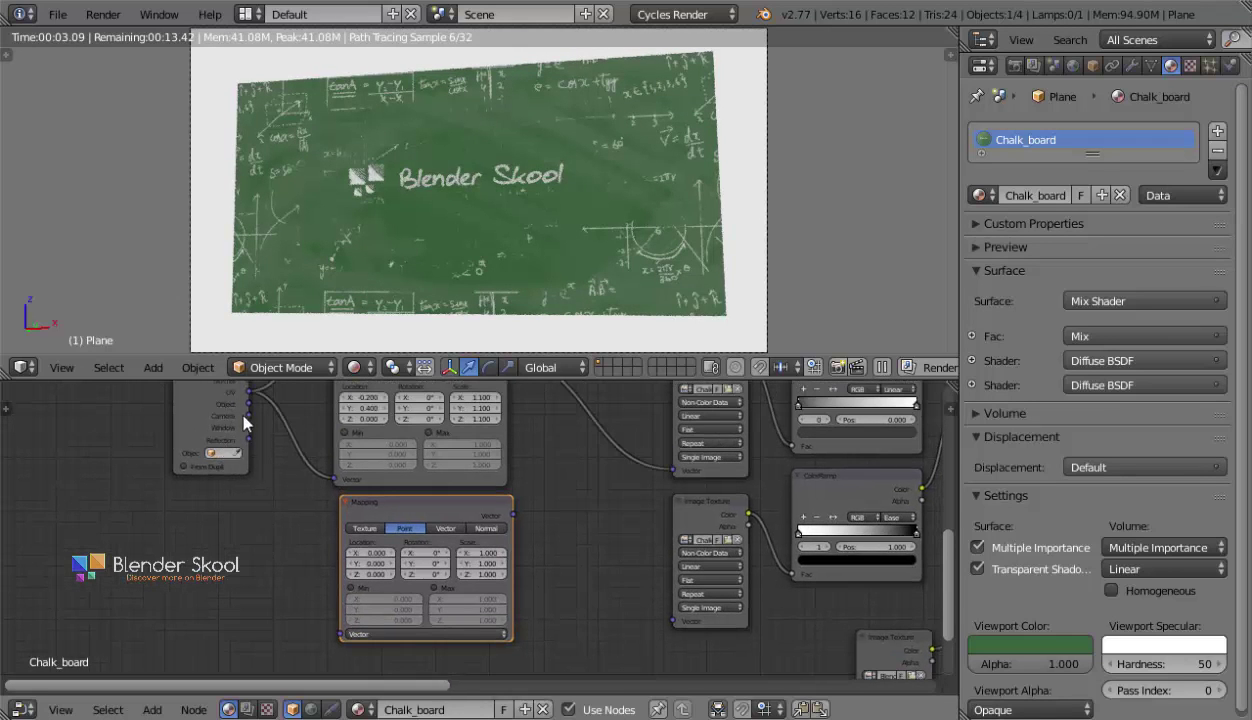
left_click_drag(248, 390, 346, 638)
middle_click_drag(472, 562, 343, 500)
scroll(385, 459, "down", 1)
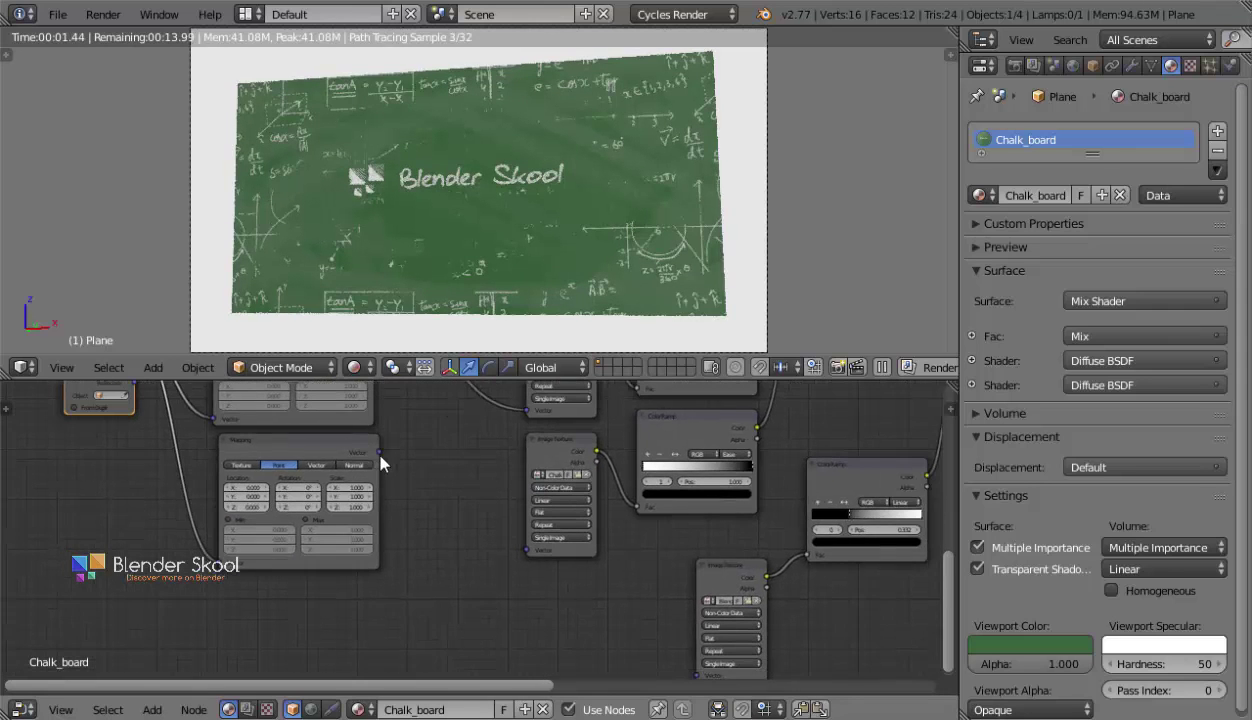
left_click_drag(377, 452, 703, 679)
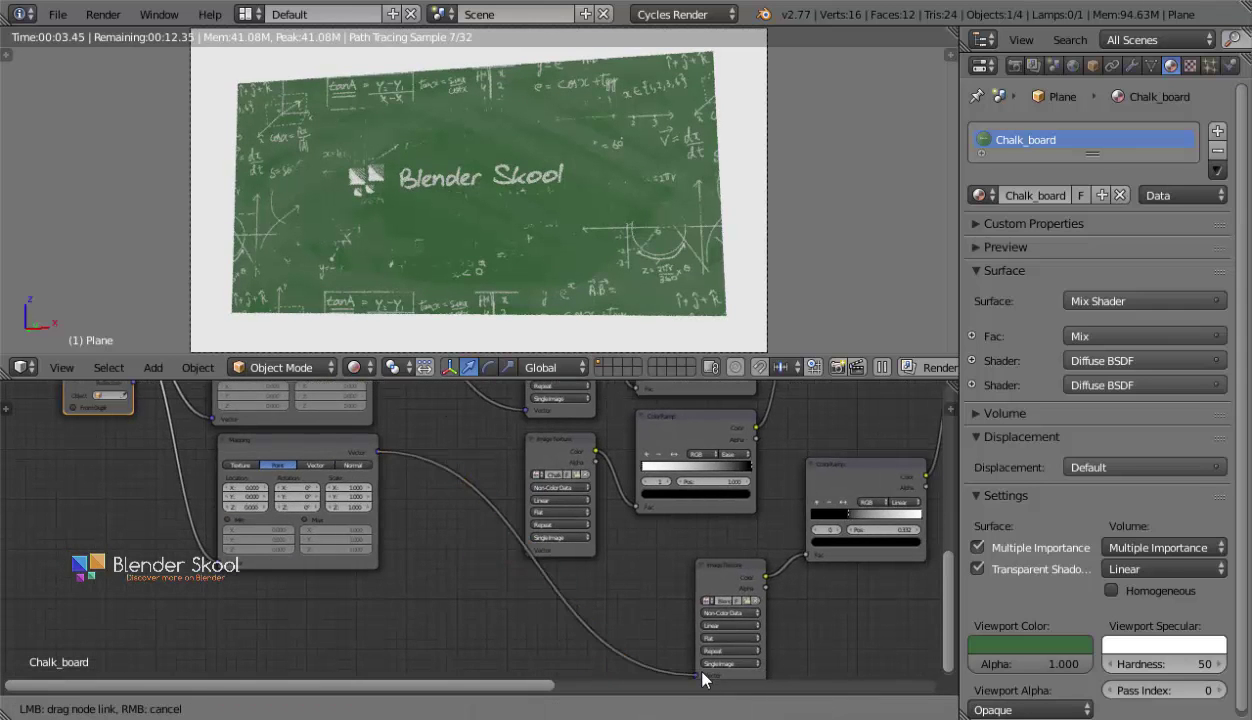
Move the Blender Skool Image Texture node farther from its ColorRamp and set its extension to Extend.
middle_click_drag(420, 552, 614, 547)
scroll(613, 547, "up", 1)
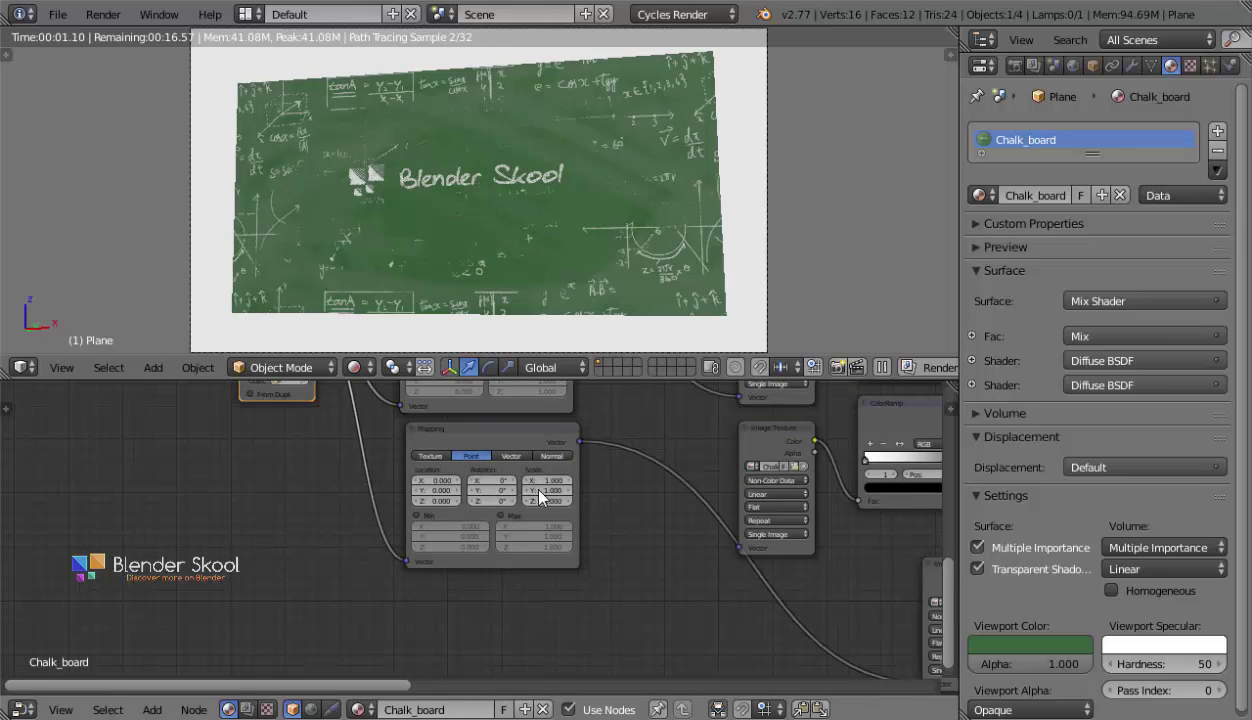
scroll(538, 520, "up", 1)
middle_click_drag(536, 541, 274, 417)
scroll(546, 550, "up", 5)
middle_click_drag(739, 577, 543, 495)
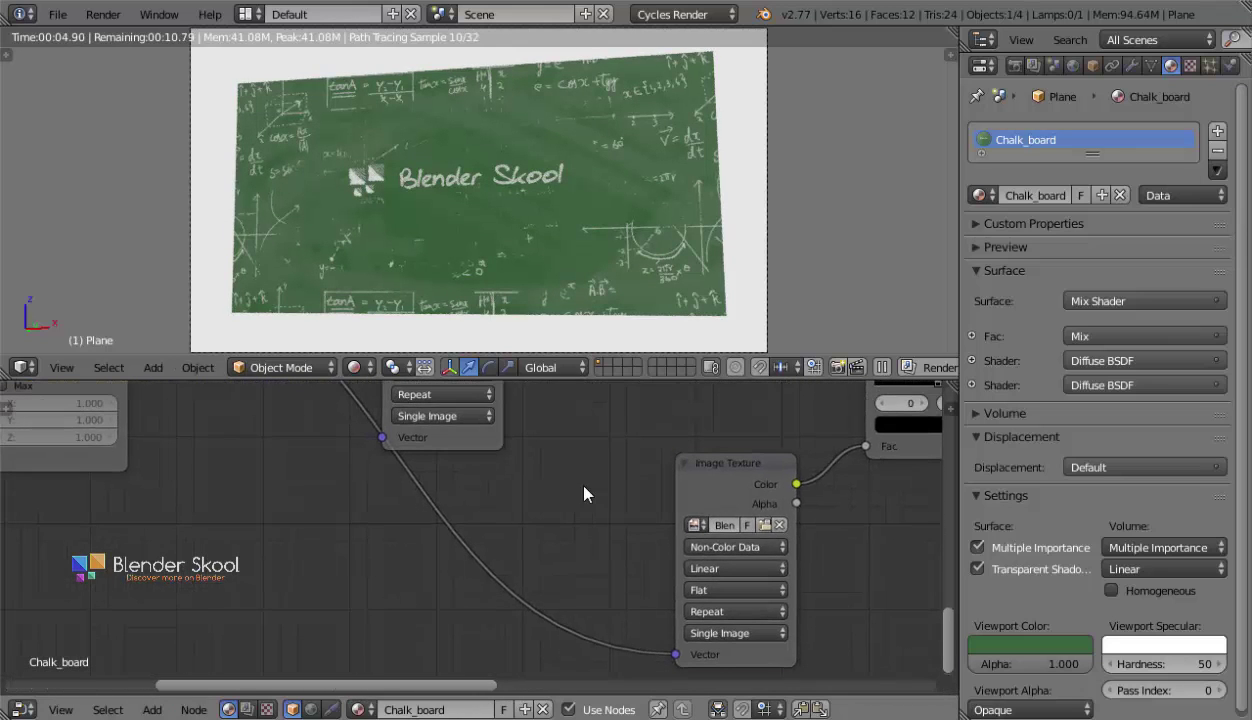
left_click_drag(727, 496, 583, 487)
left_click(582, 605)
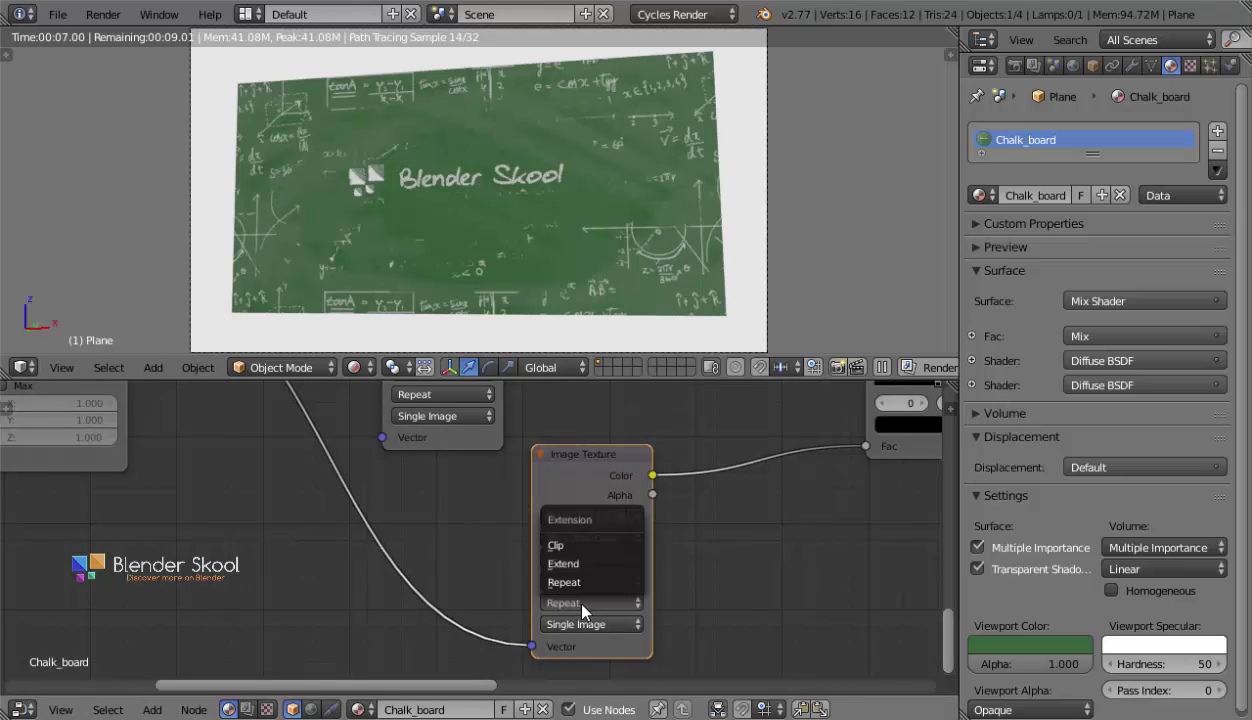
left_click(595, 562)
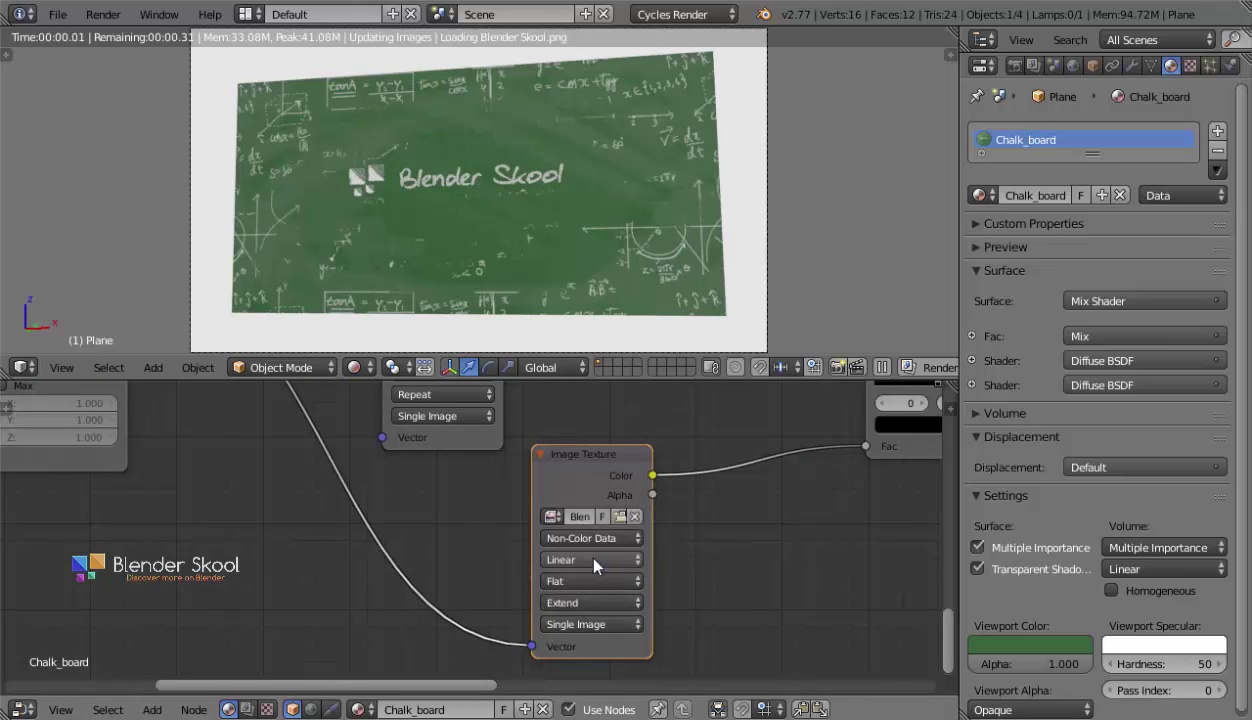
Try an X scale of 1.400 on the new lower Mapping node and return it to 1.000.
middle_click_drag(395, 536, 594, 605)
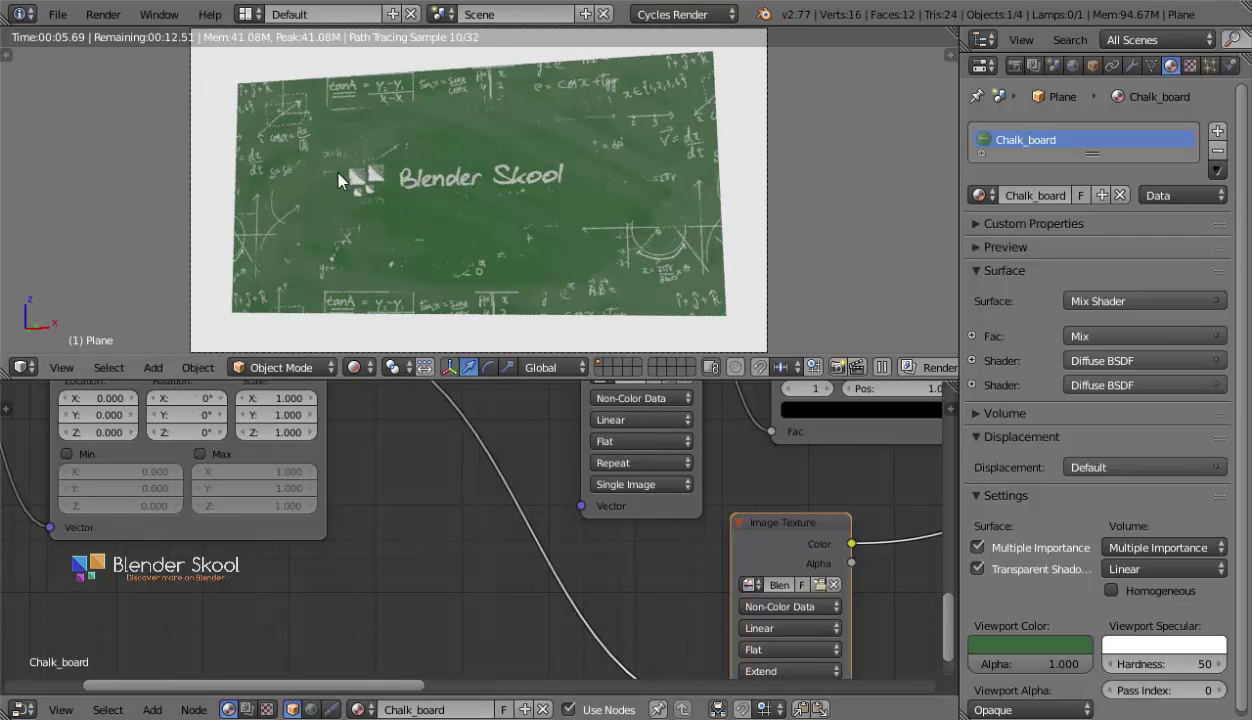
middle_click_drag(350, 577, 534, 634)
middle_click_drag(375, 390, 411, 489)
scroll(411, 497, "up", 2)
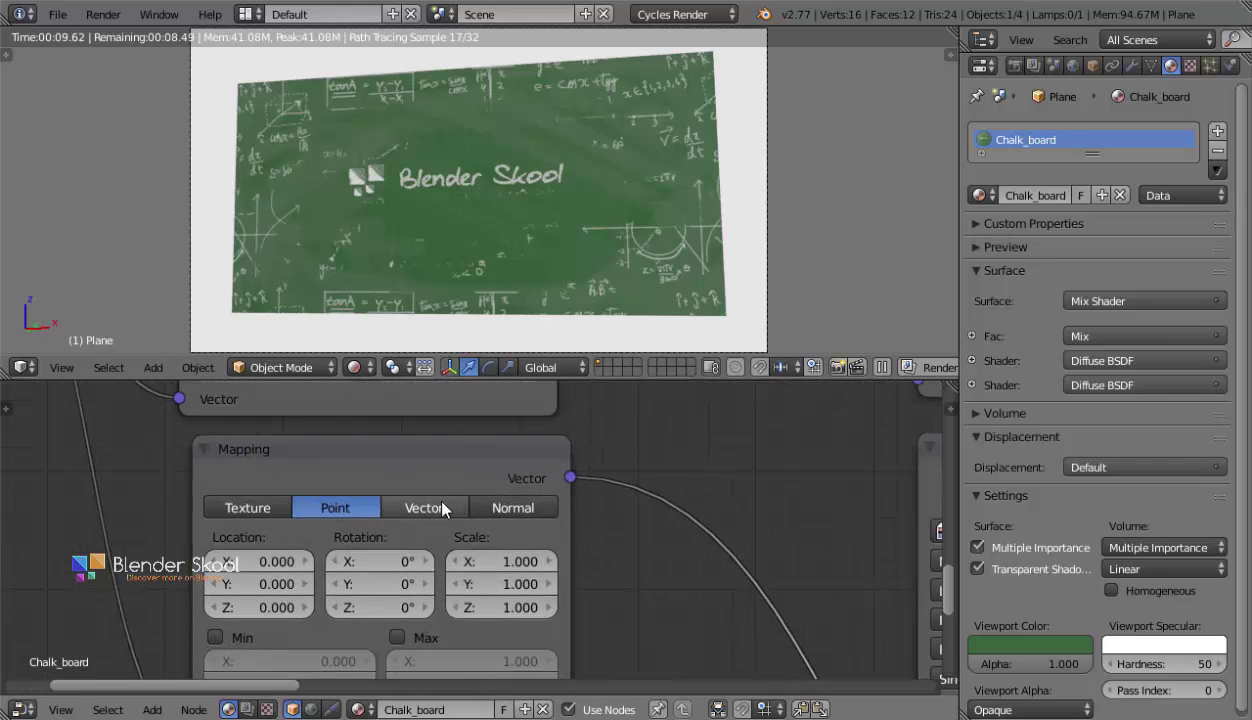
middle_click_drag(398, 567, 487, 543)
scroll(487, 543, "up", 3)
middle_click_drag(386, 549, 426, 531)
scroll(401, 555, "up", 2)
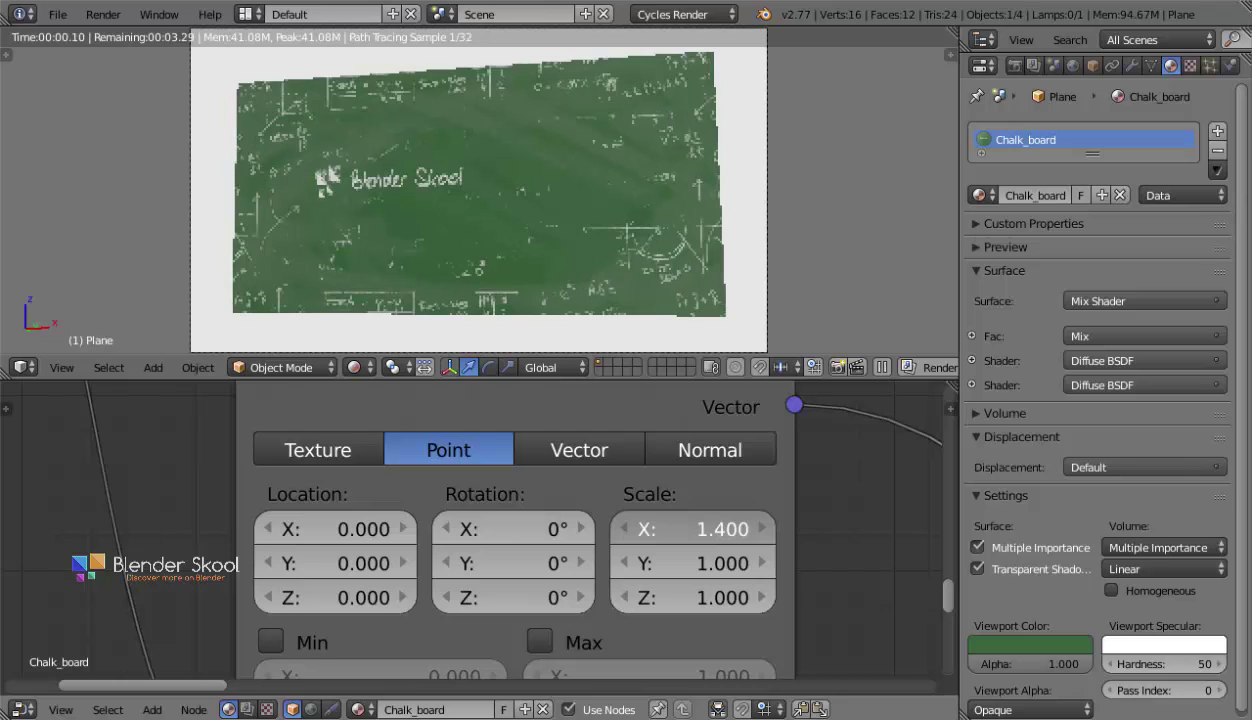
left_click(679, 524)
type("1.0")
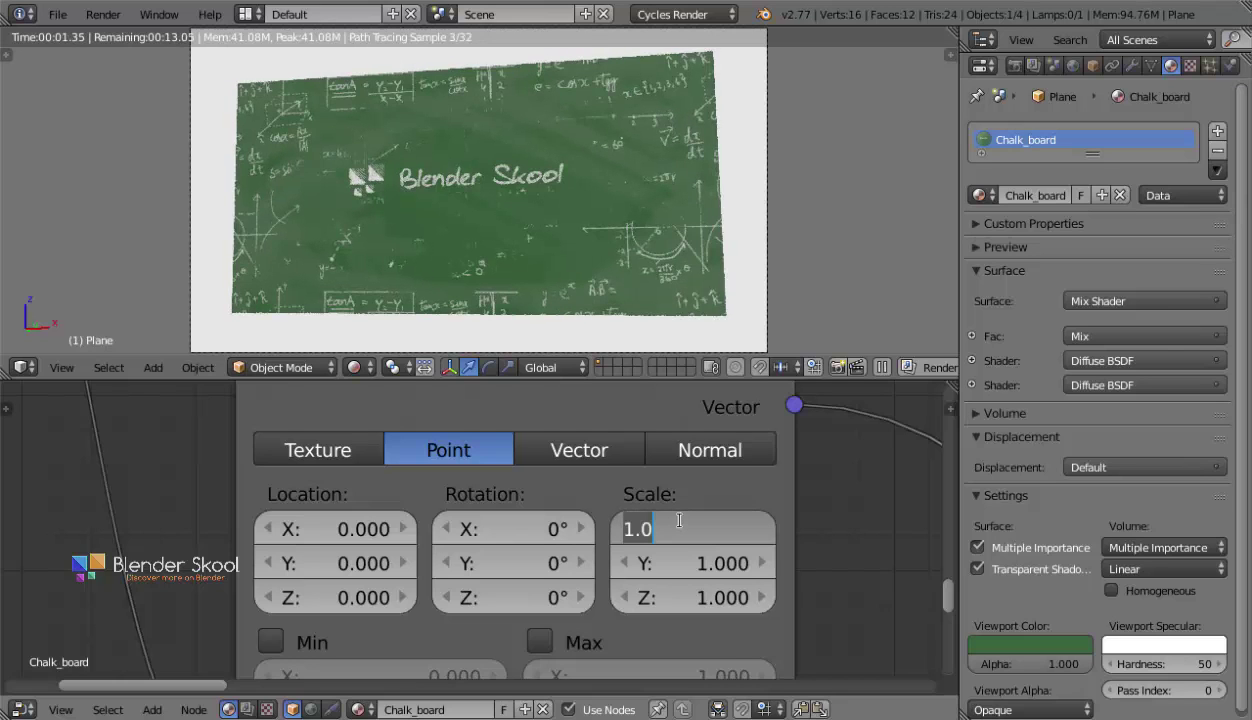
key("Escape")
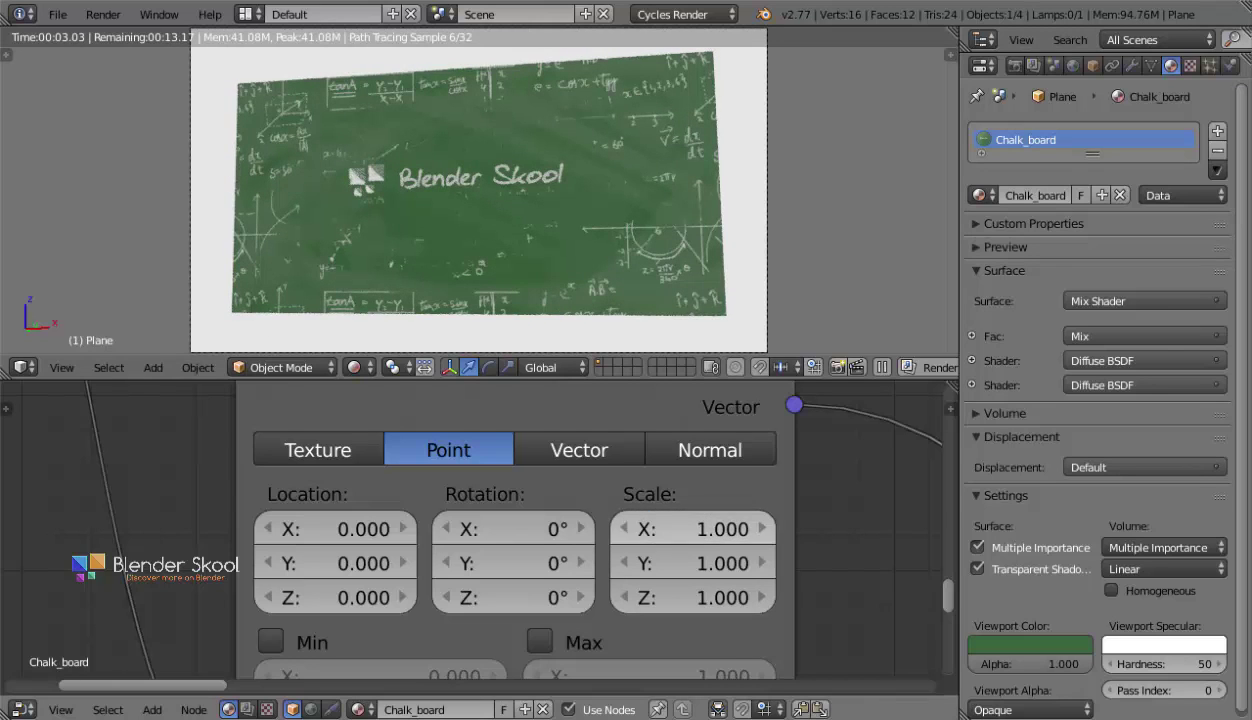
Set the lower Mapping node's scale to 0.8 on the X, Y and Z axes.
left_click(687, 523)
type(".8")
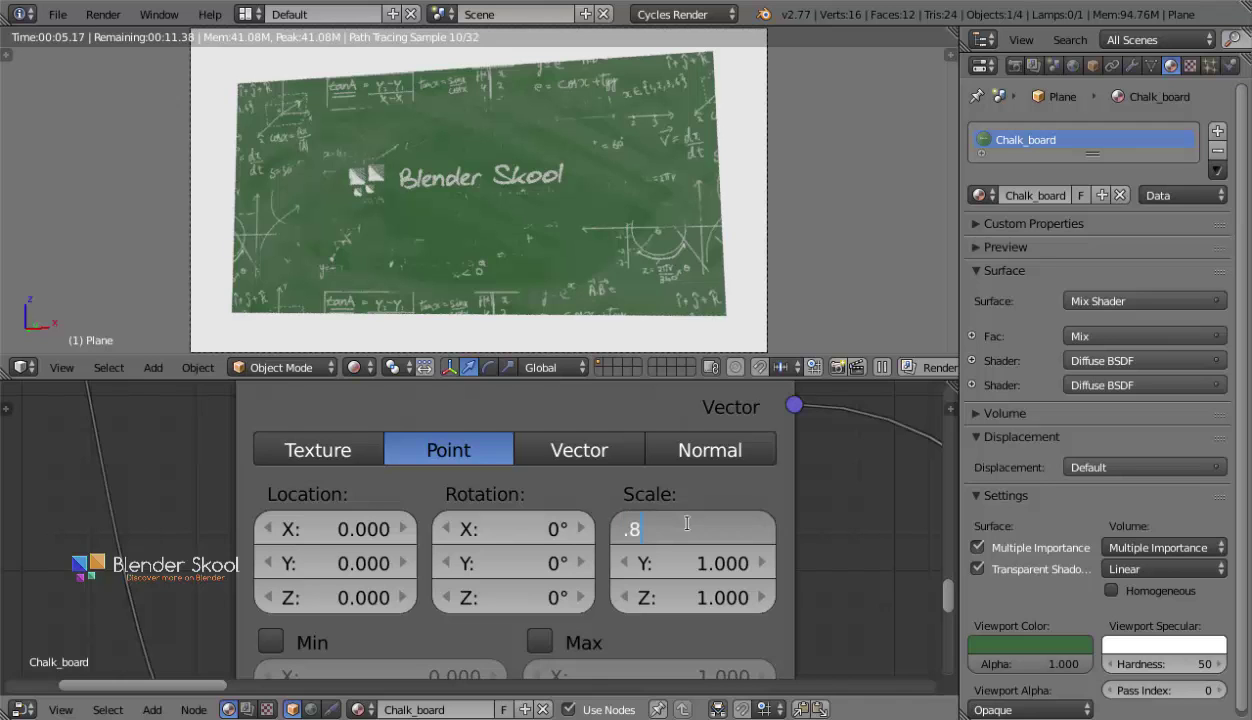
key("Tab")
type(".8")
key("Tab")
type(".8")
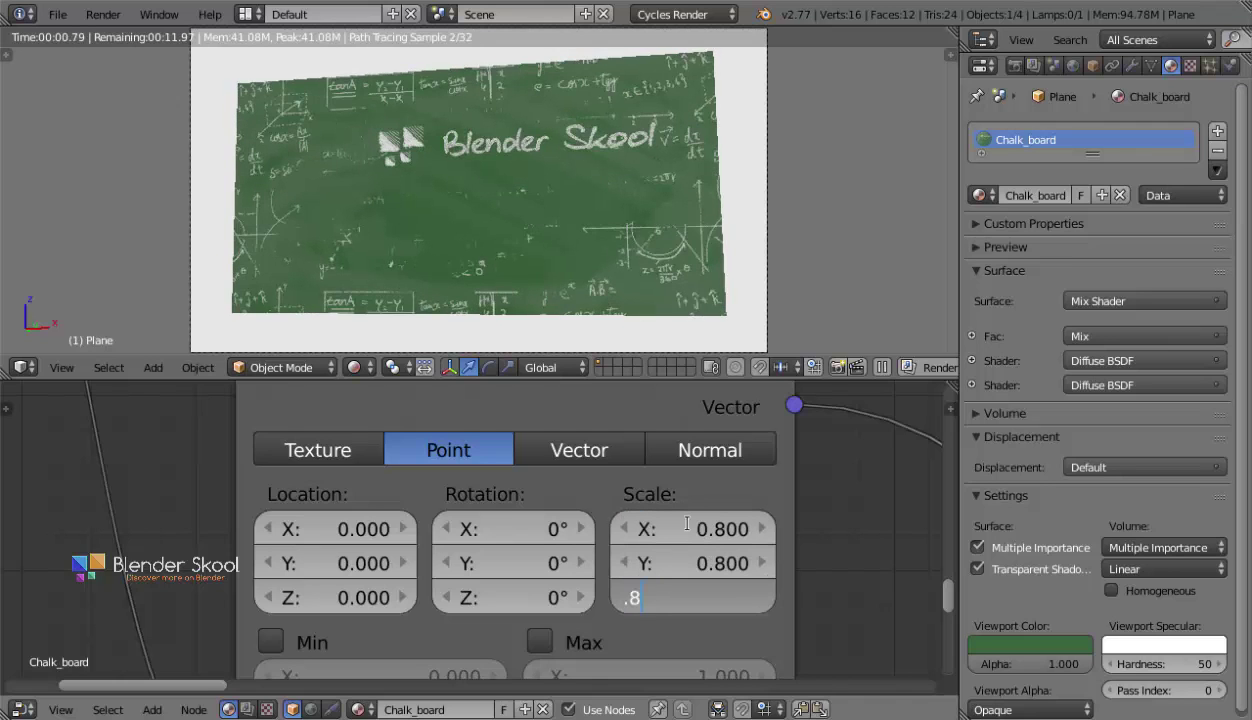
key("Return")
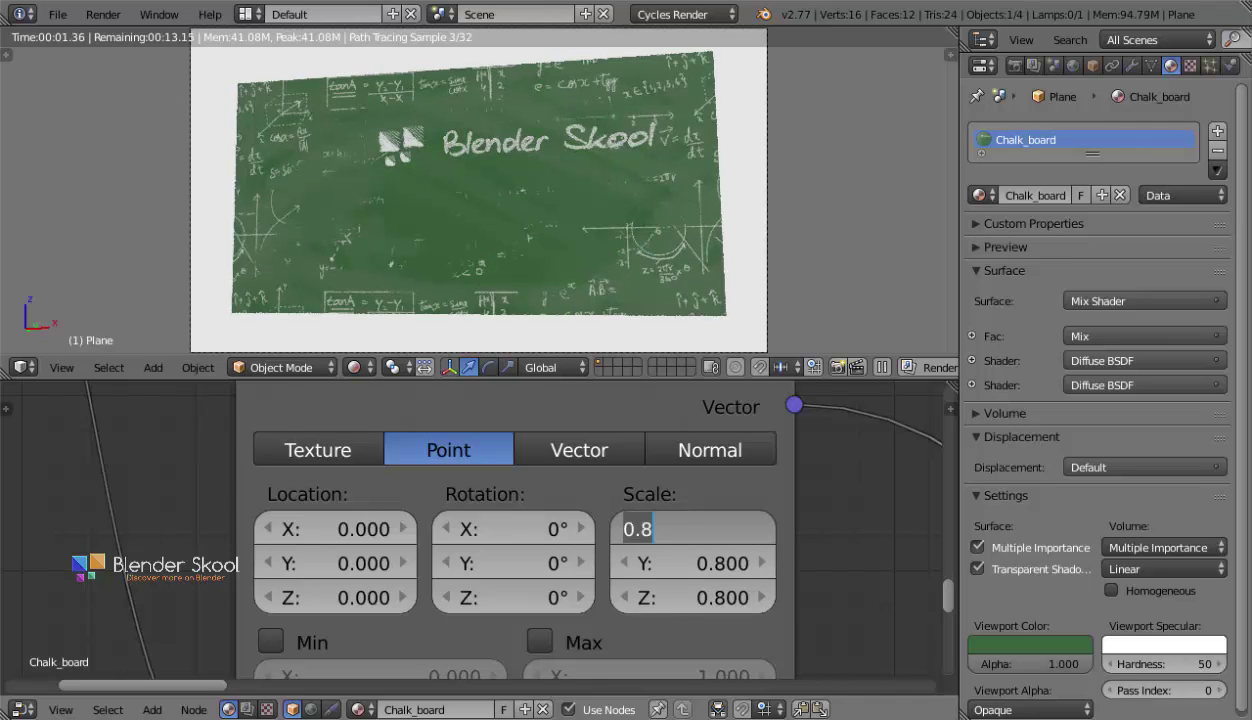
key("Return")
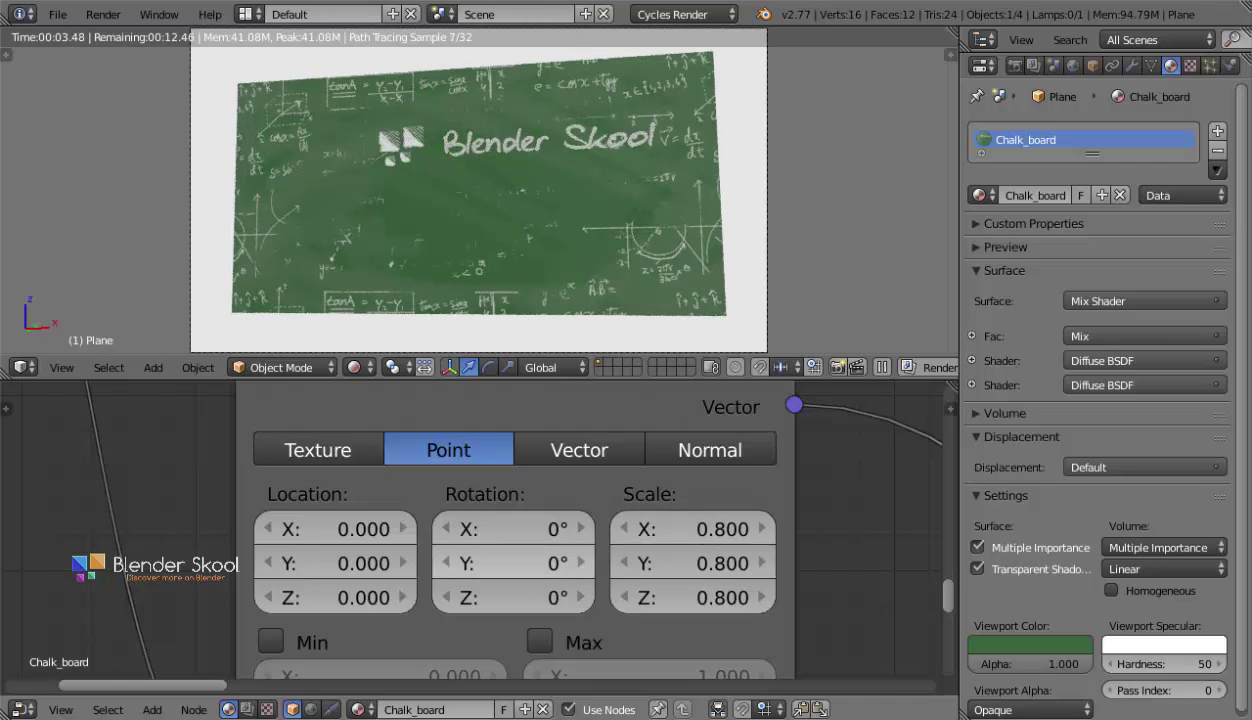
Rotate the Blender Skool texture to -14.2° about Z and set its X location to -0.100 in the Mapping node.
left_click_drag(486, 570, 464, 597)
key("Escape")
left_click_drag(318, 530, 402, 529)
right_click(402, 529)
left_click(404, 529)
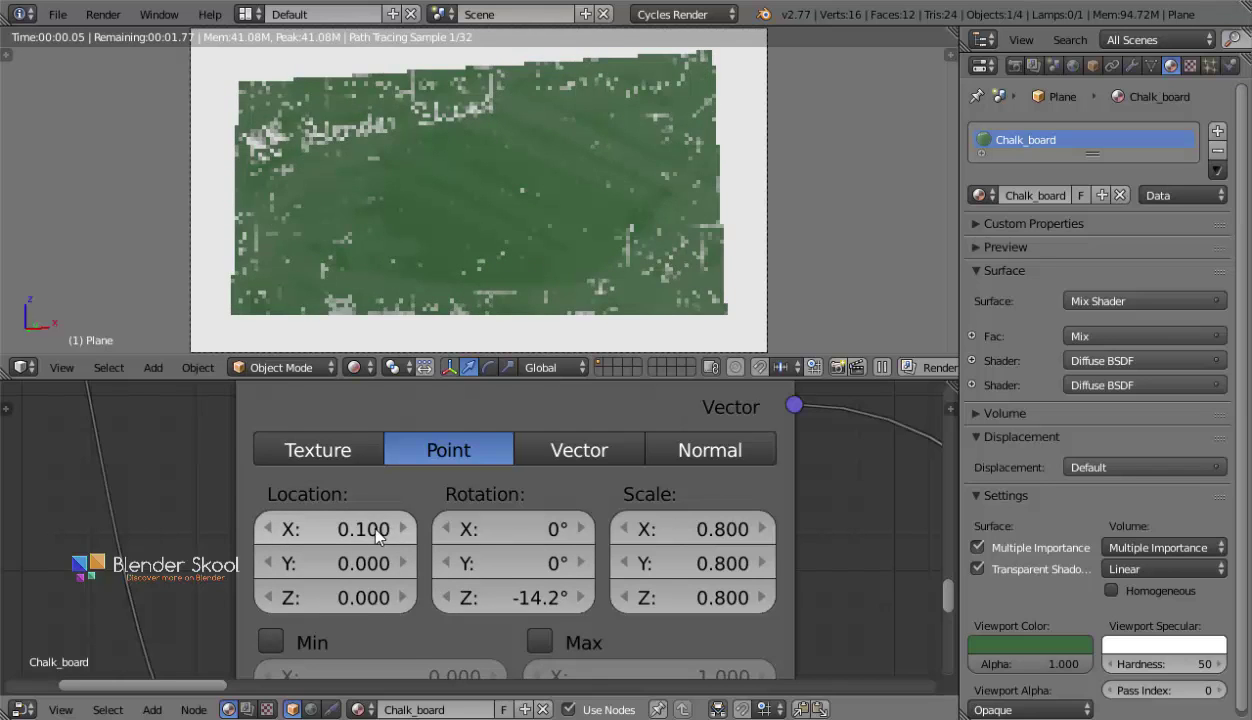
left_click(267, 529)
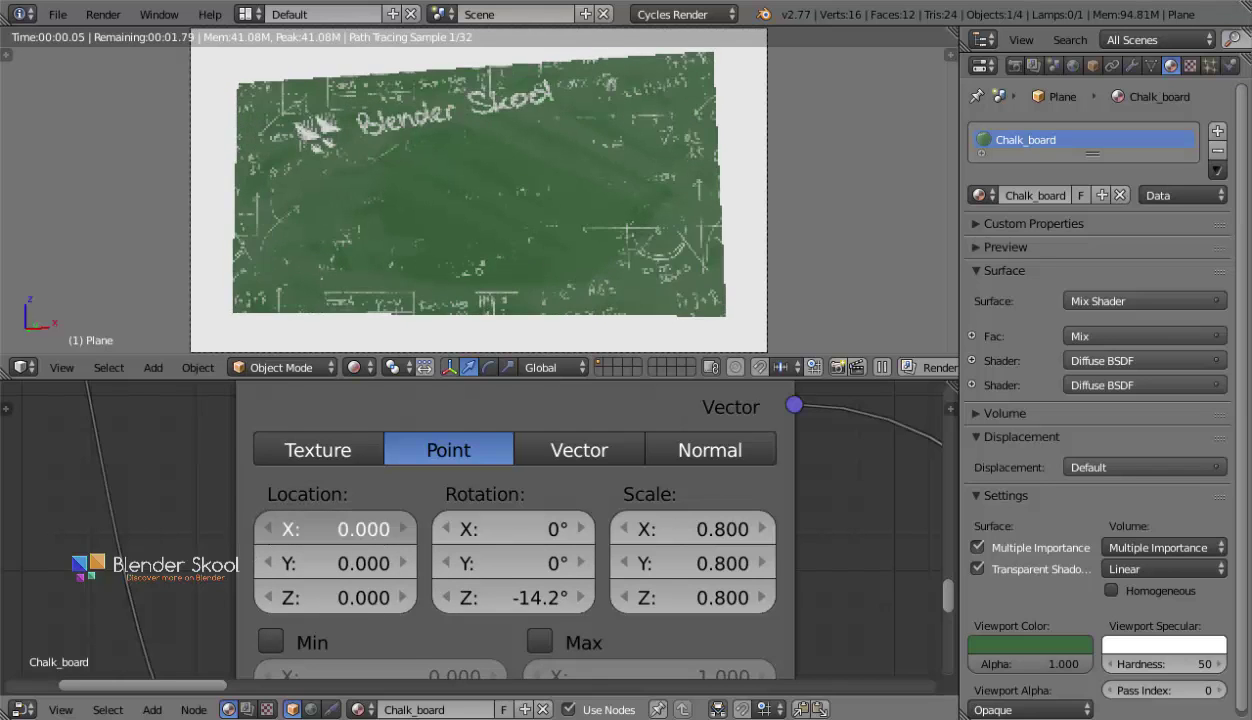
left_click(267, 529)
Set the logo Mapping node's Y location to 0.200 and its X location to -0.05.
left_click(388, 564)
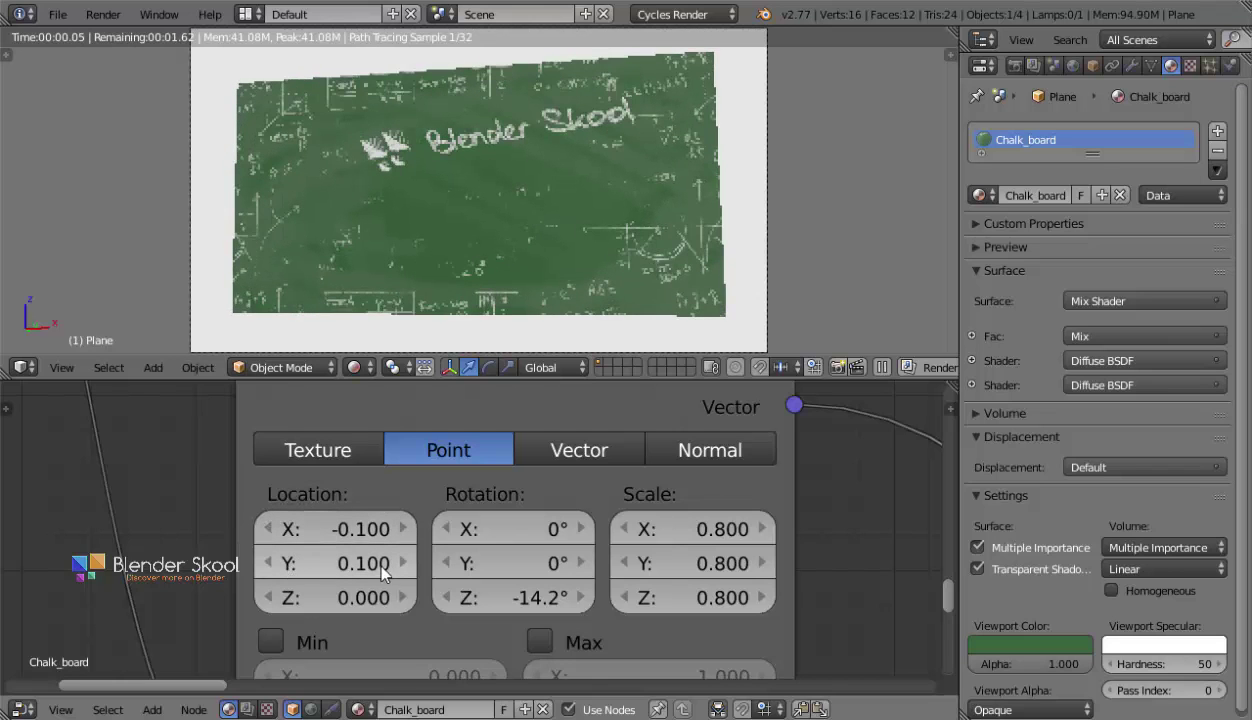
left_click(396, 563)
left_click(266, 529)
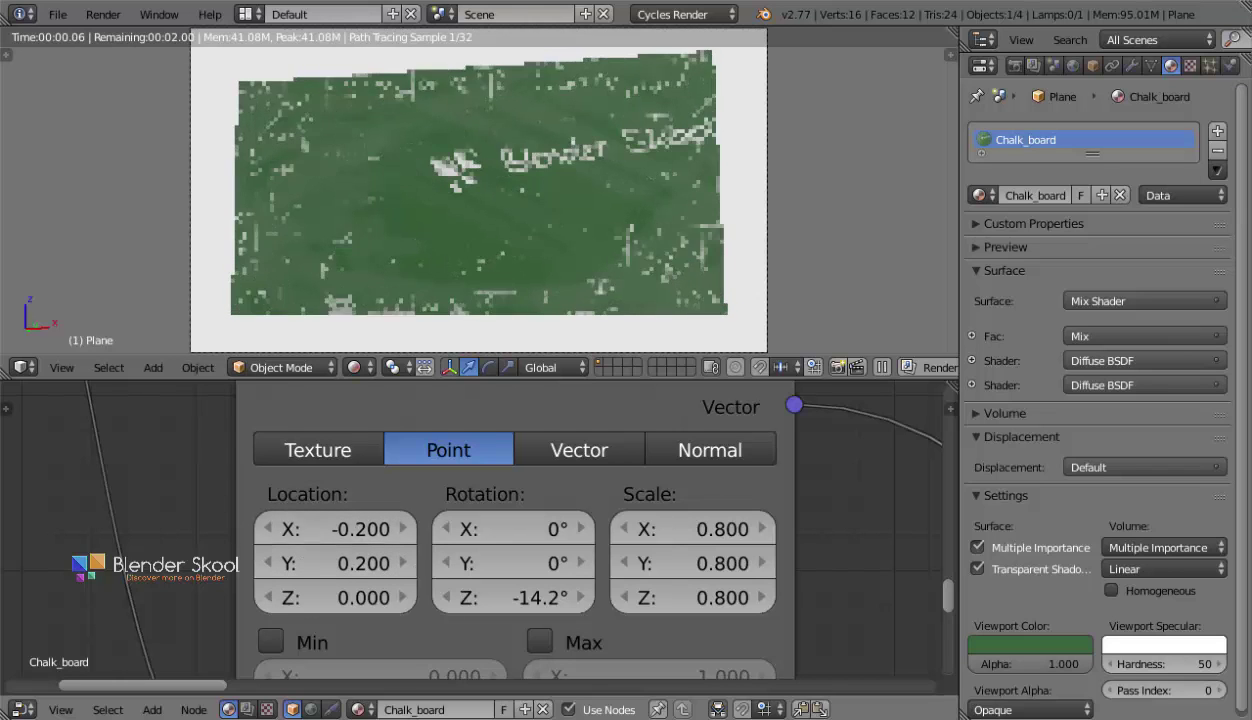
left_click(404, 529)
left_click(404, 529)
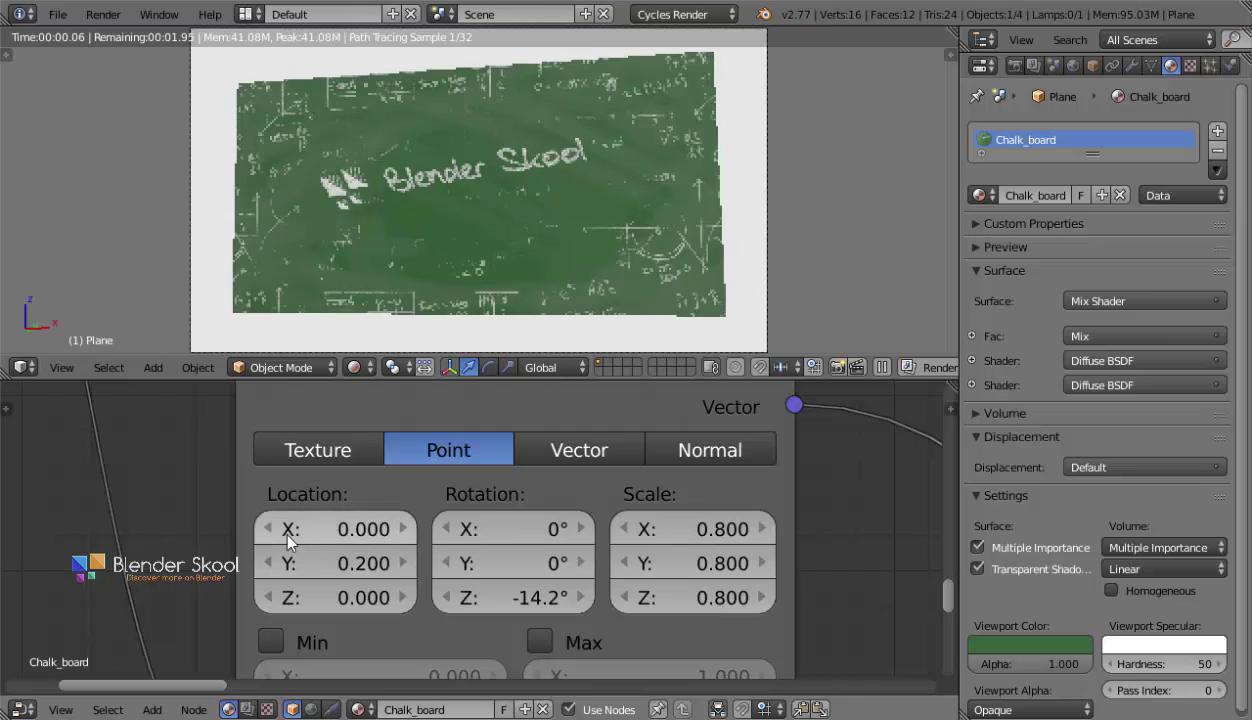
left_click(266, 529)
left_click(381, 529)
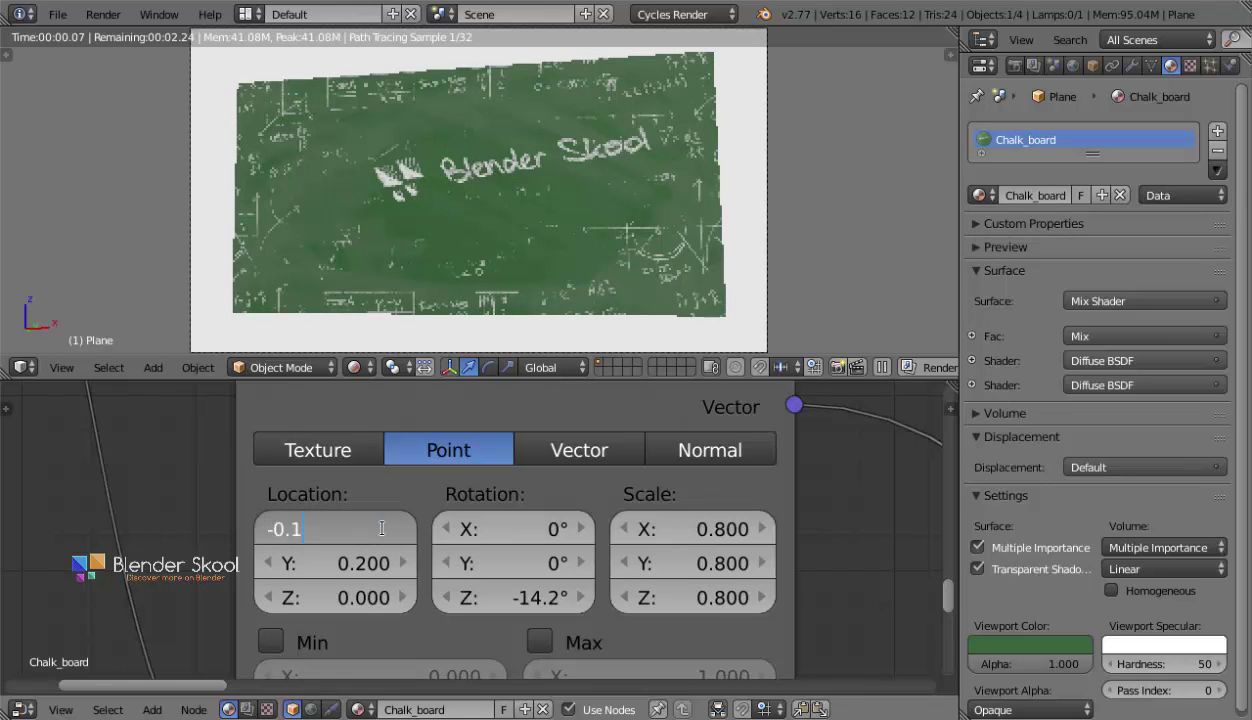
type("-0.05")
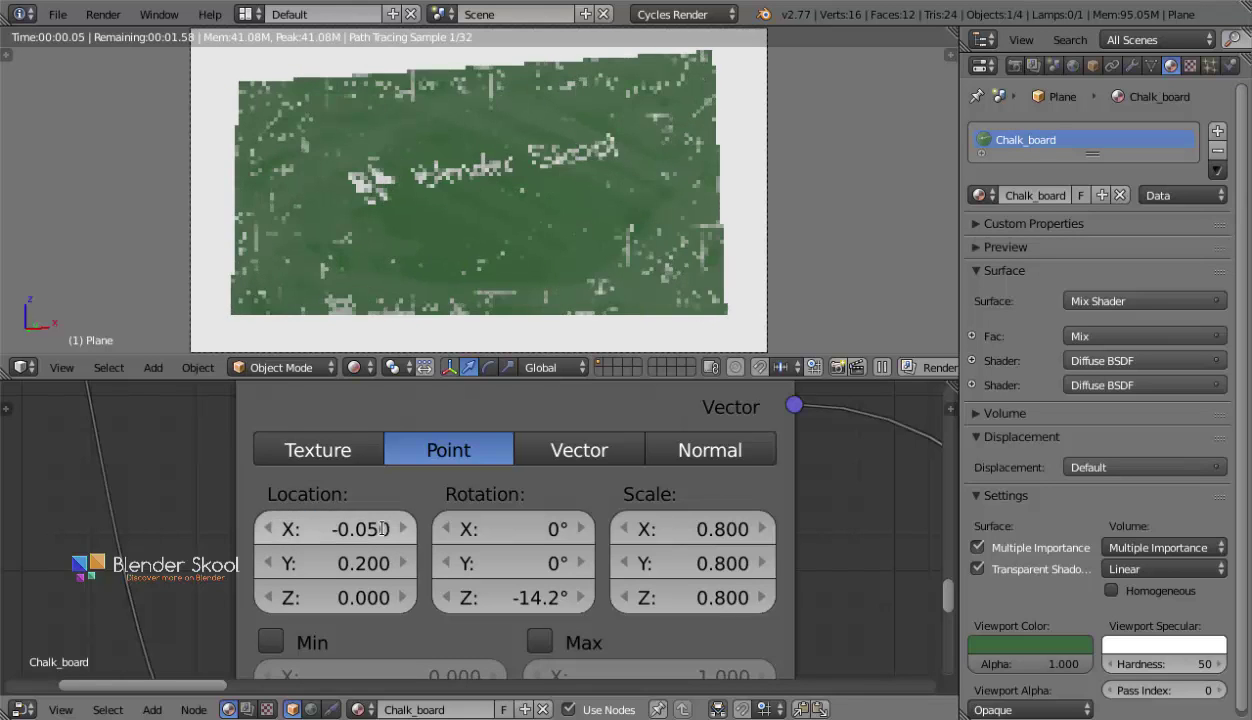
key("Return")
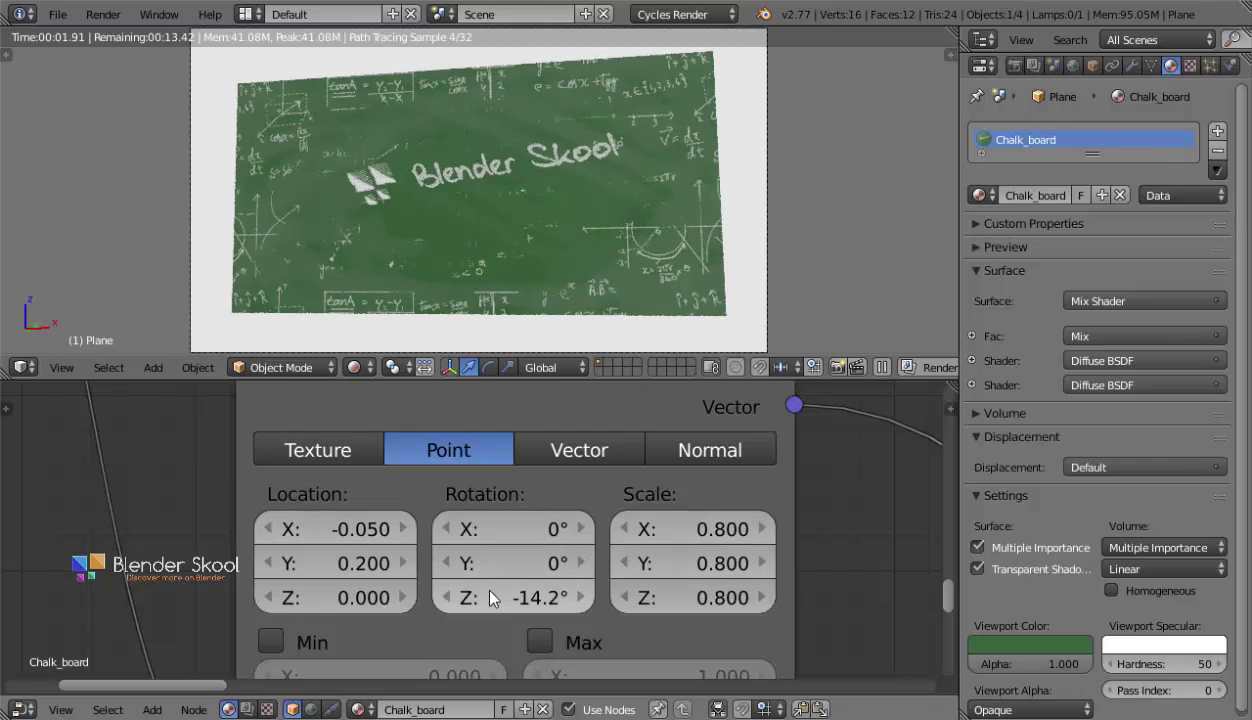
mouse_move(485, 597)
left_mouse_down()
mouse_move(510, 597)
mouse_move(449, 597)
mouse_move(490, 597)
left_mouse_up()
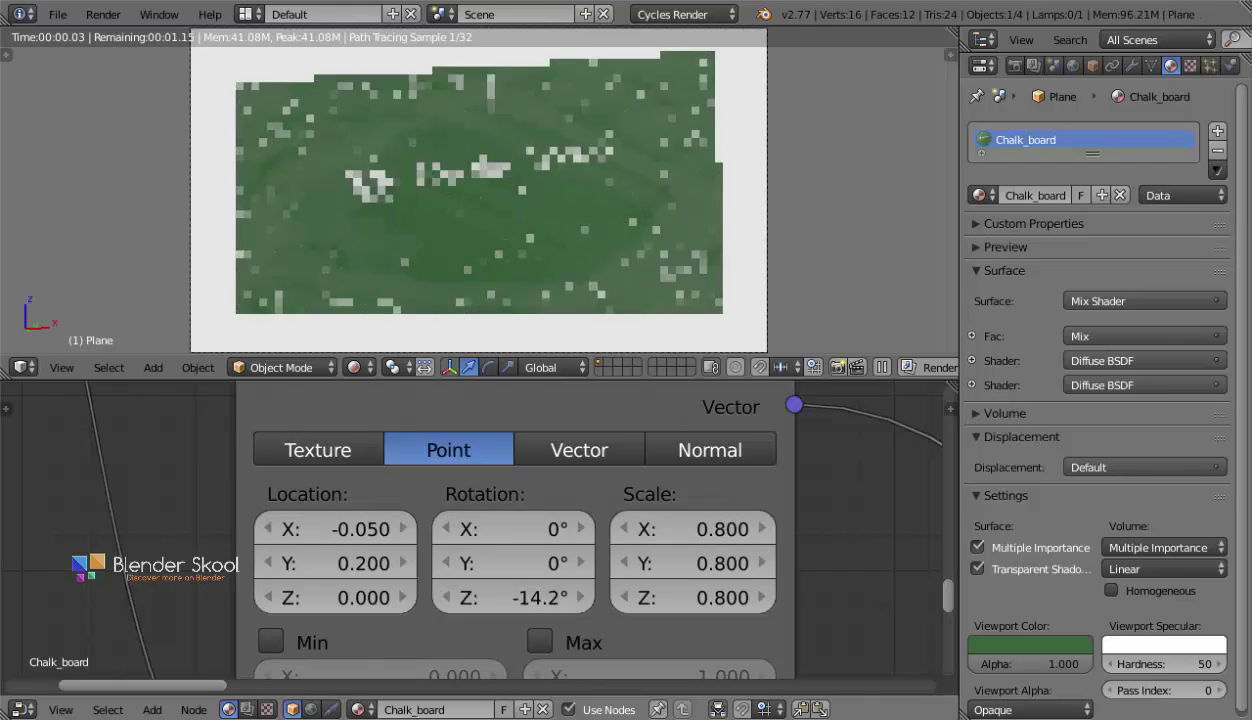
Set the logo Mapping node's X and Y scale to 0.9.
key("BackSpace")
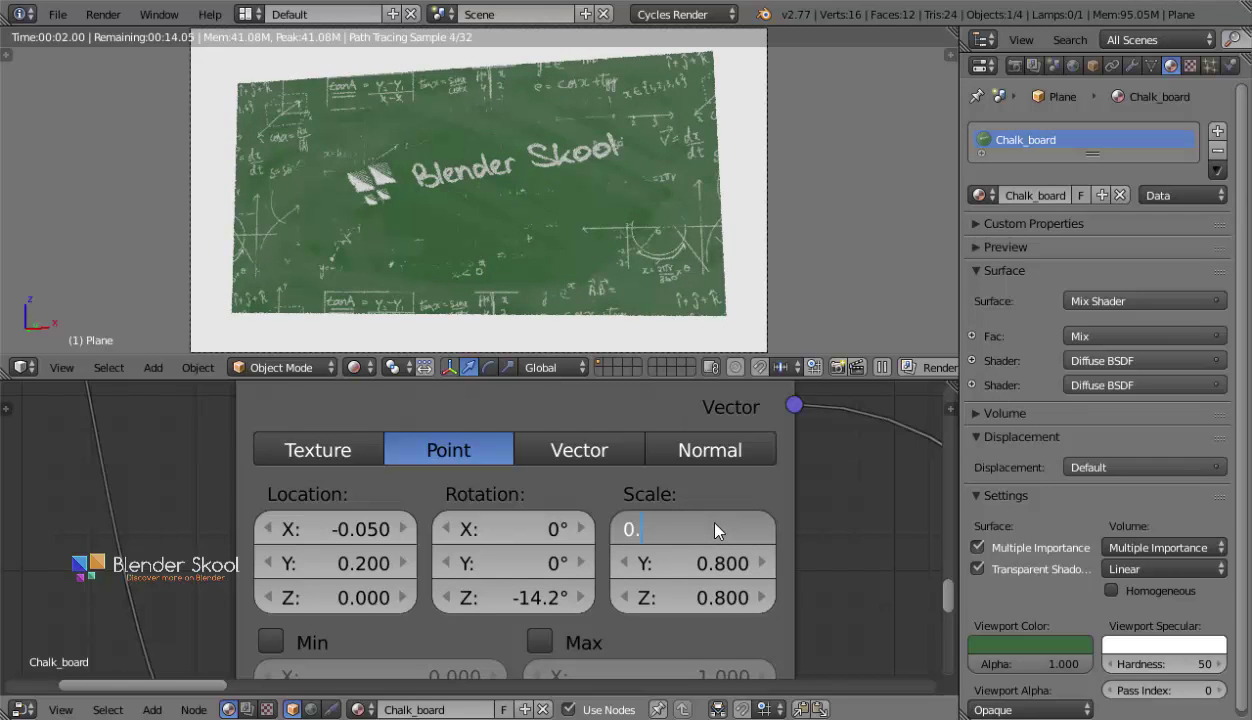
type("9")
key("Tab")
key("BackSpace")
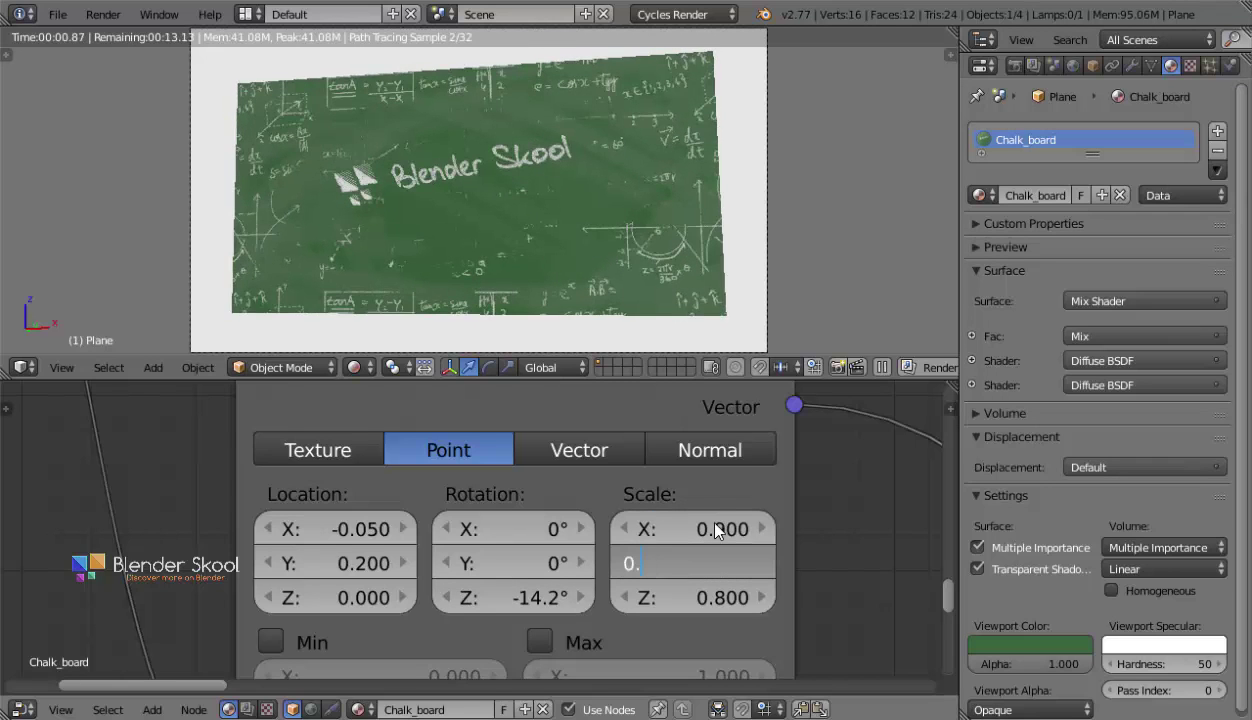
type("9")
key("Tab")
key("Return")
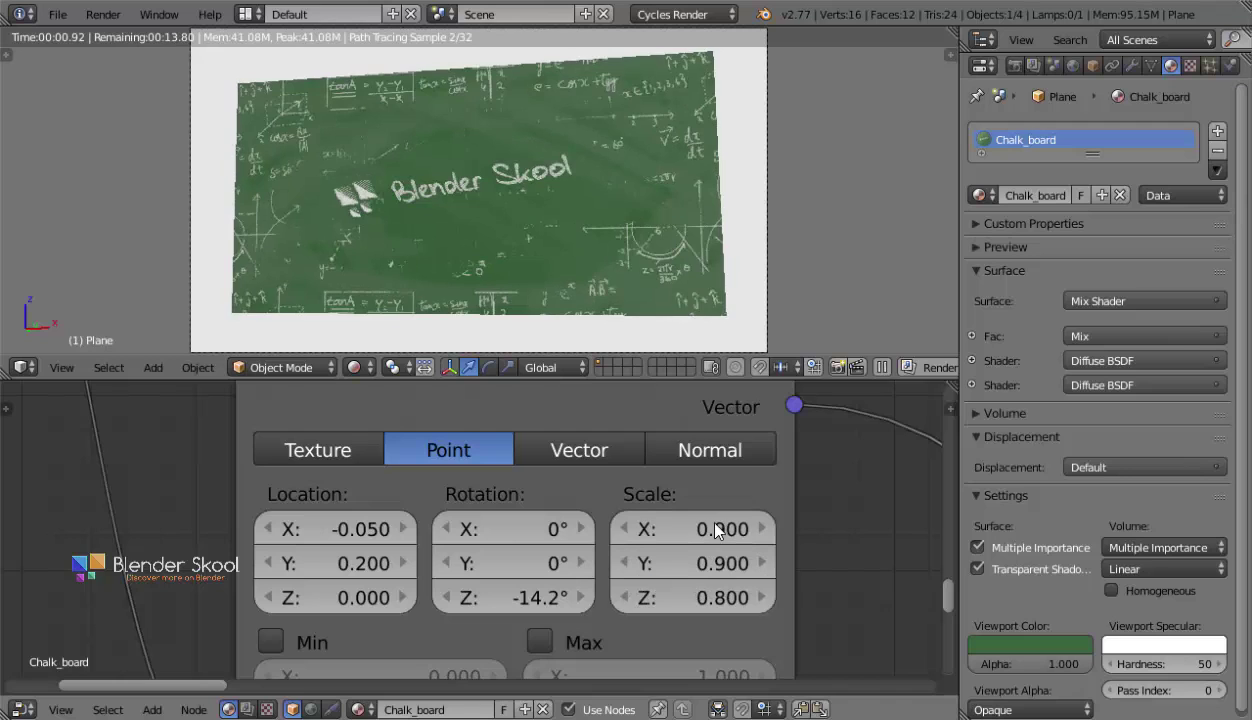
Set the logo Mapping node's scale to 0.85 on all three axes.
left_click(718, 531)
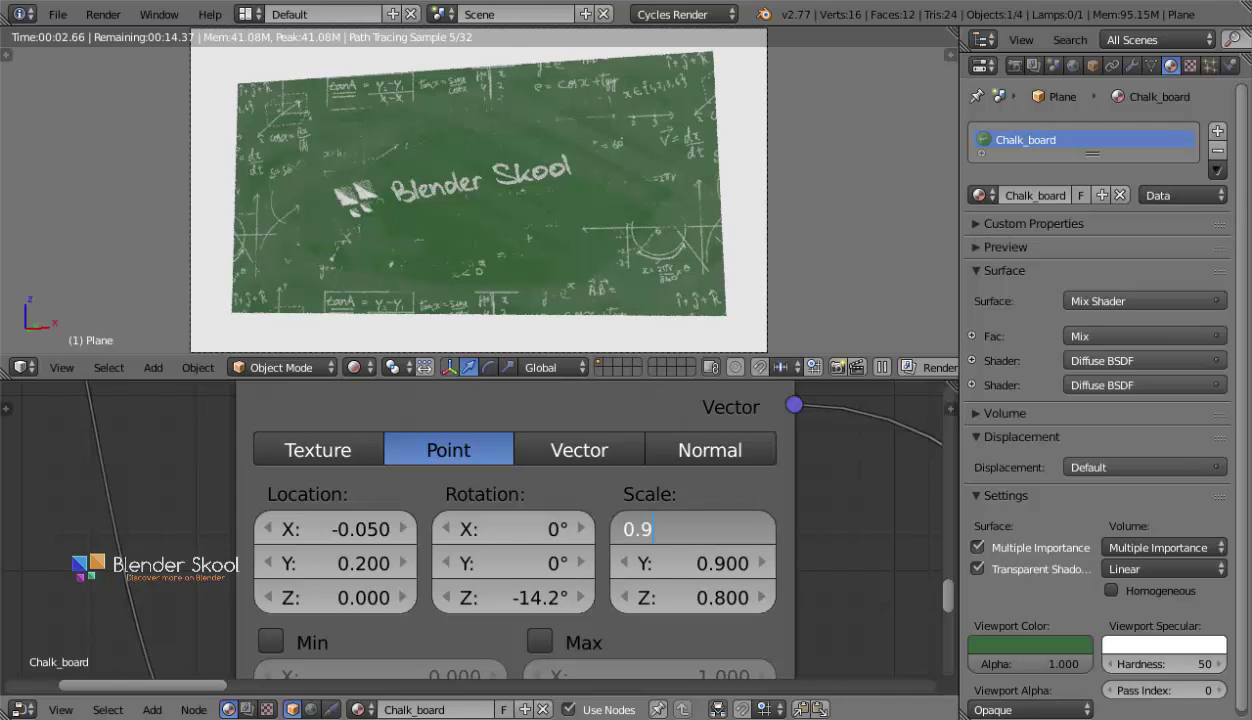
type("85")
key("Tab")
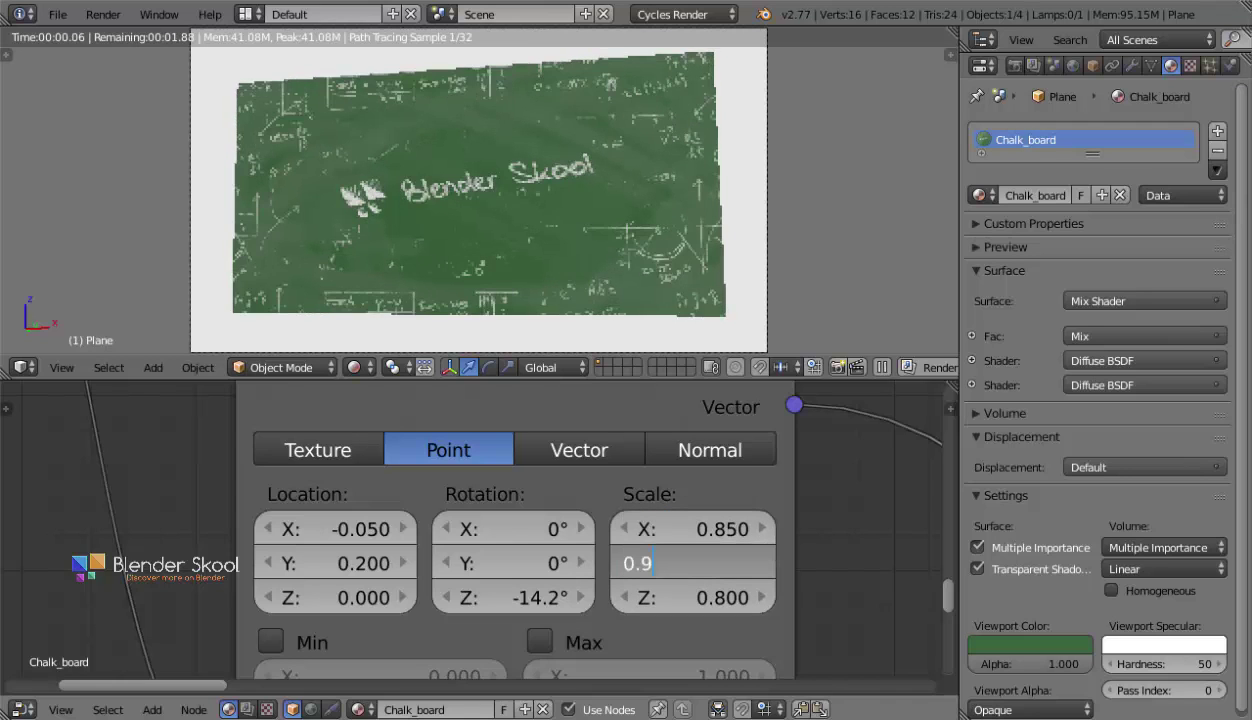
key("BackSpace")
type("85")
key("Tab")
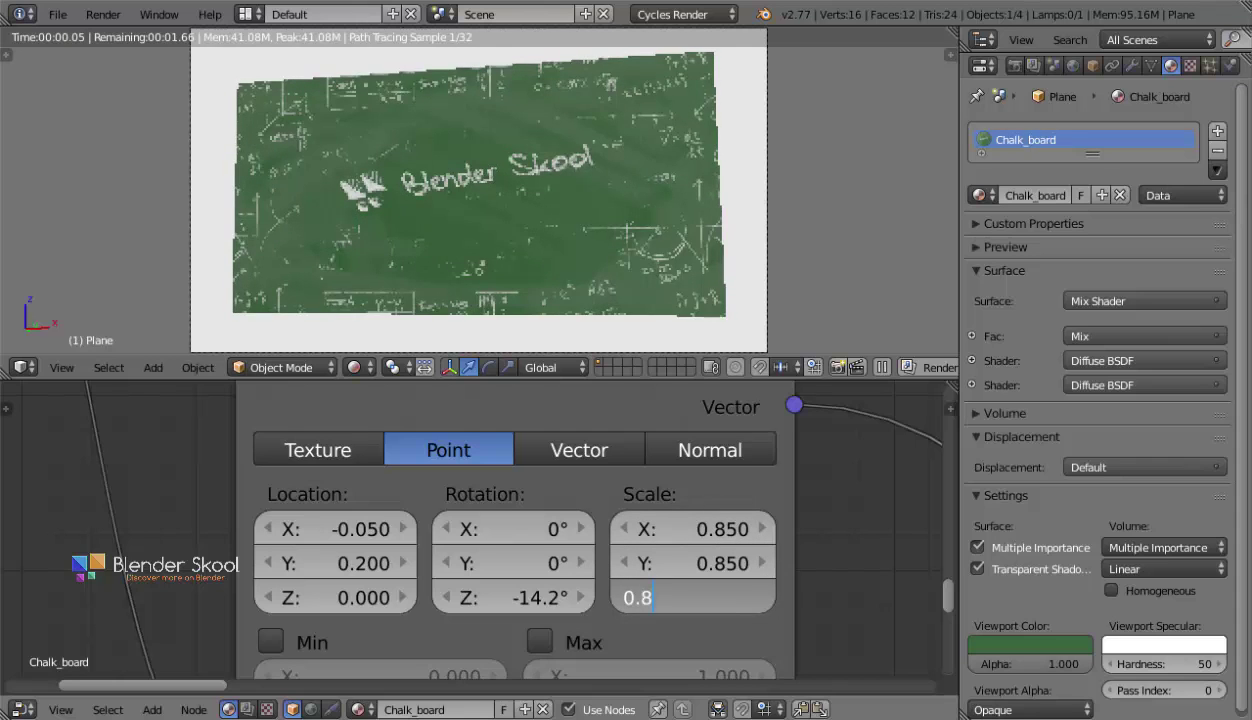
type("5")
key("Return")
Adjust the logo Mapping node's Z rotation to -14.6°.
scroll(449, 519, "up", 2)
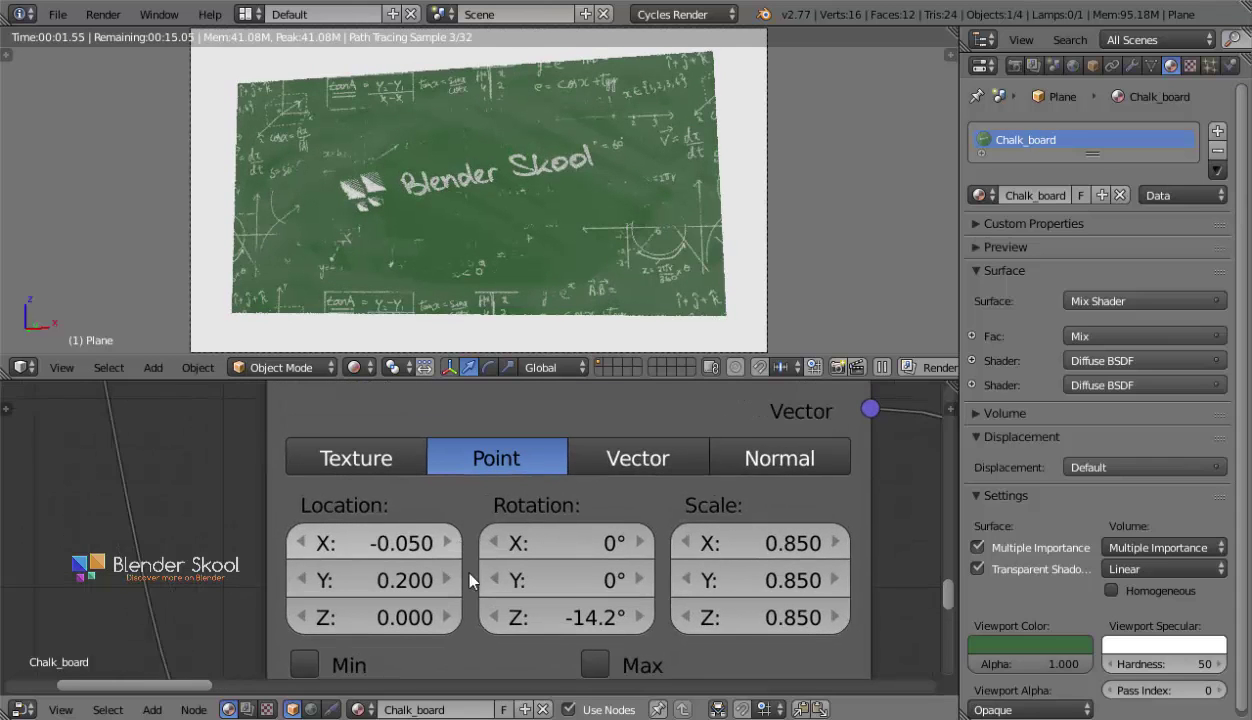
scroll(470, 580, "up", 1)
mouse_move(550, 620)
left_mouse_down()
mouse_move(567, 620)
mouse_move(541, 620)
left_mouse_up()
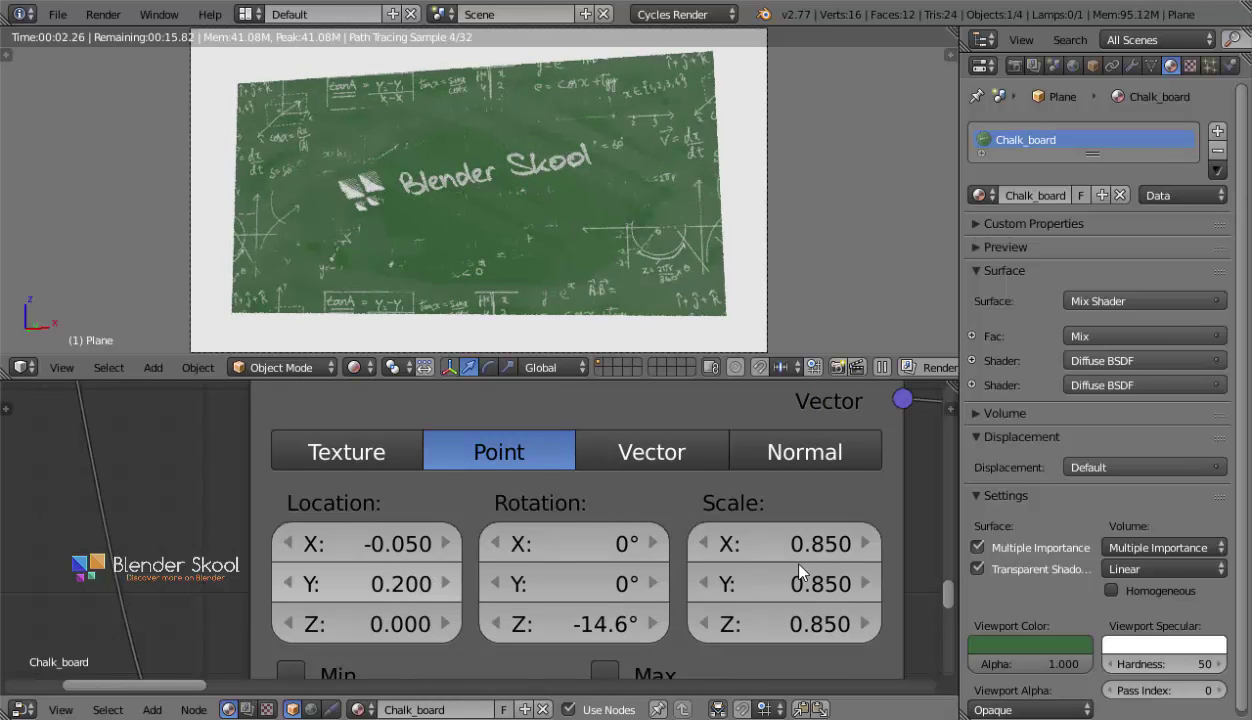
Examine the Blender Skool lettering up close in the rendered viewport and compare it with the Final render.png preview.
middle_click_drag(800, 570, 680, 531)
scroll(428, 293, "up", 3)
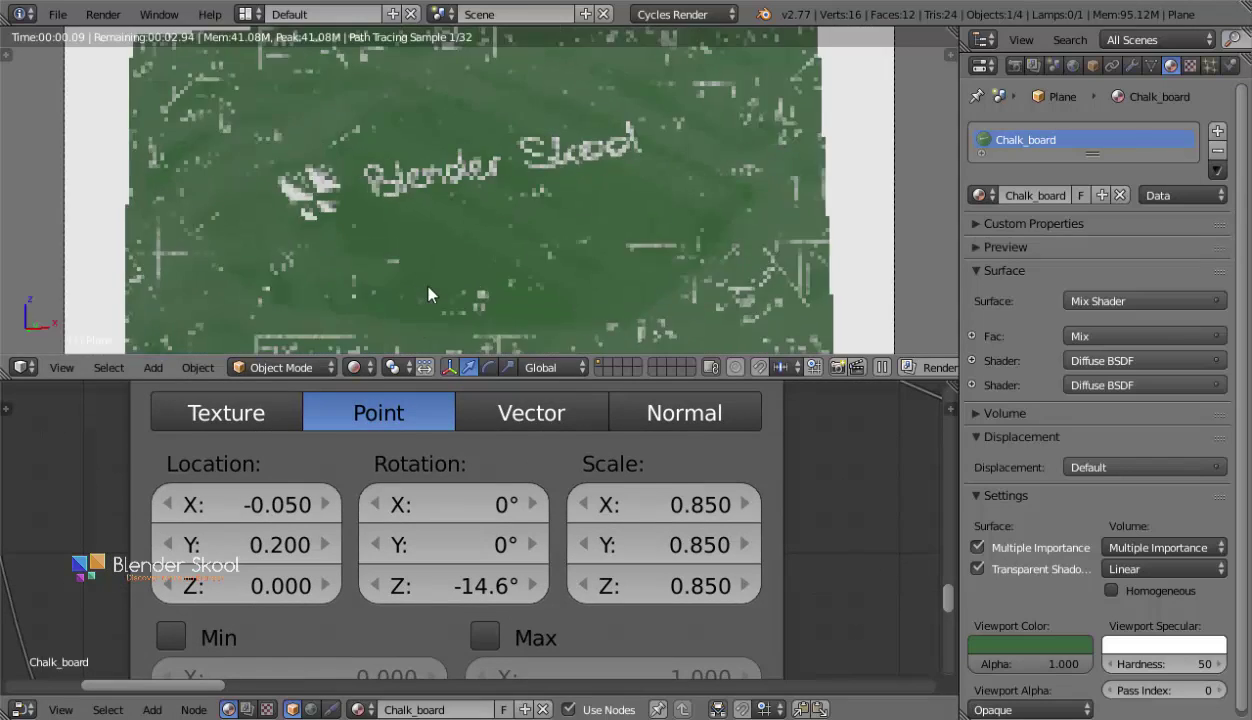
scroll(428, 293, "up", 3)
middle_click_drag(344, 528, 388, 538)
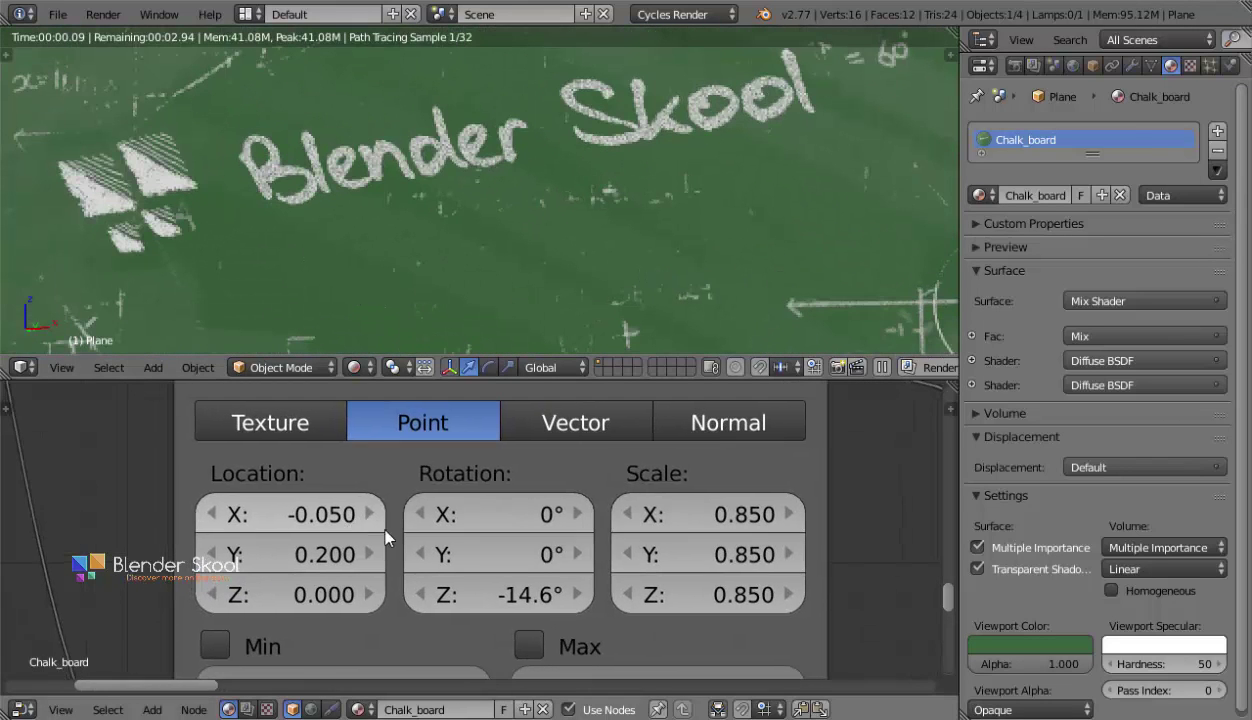
scroll(623, 280, "down", 2)
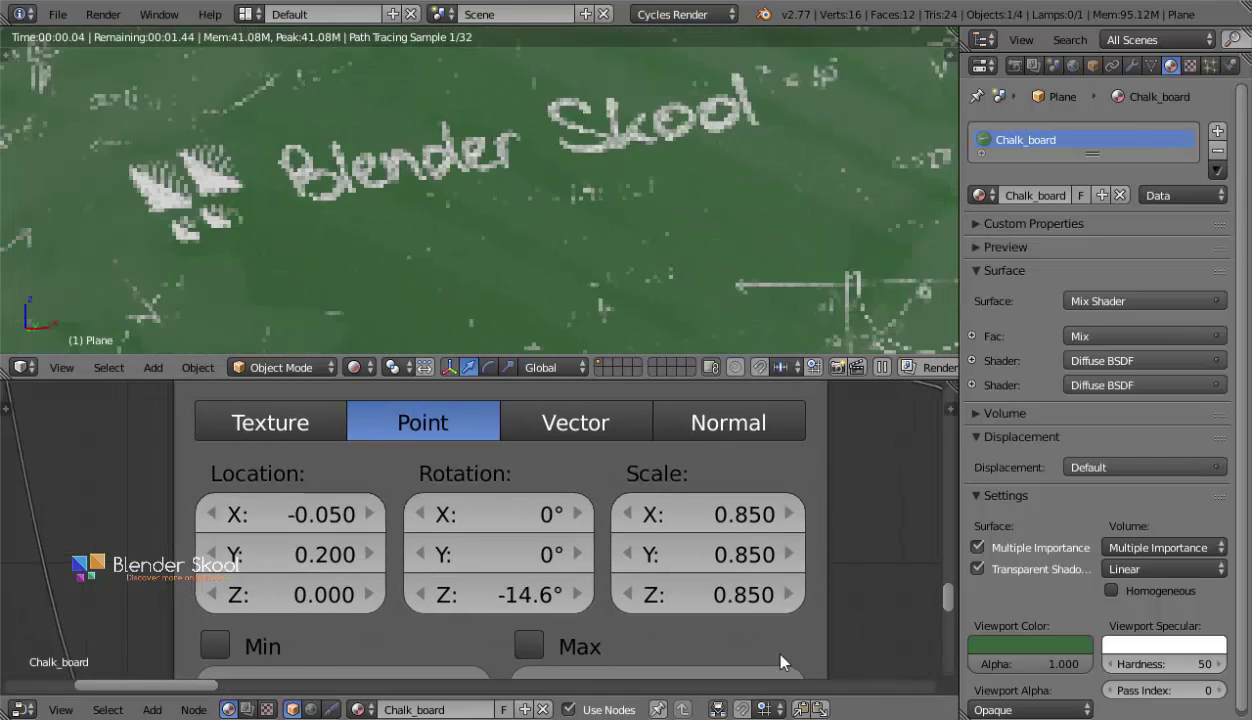
mouse_move(826, 712)
mouse_move(688, 660)
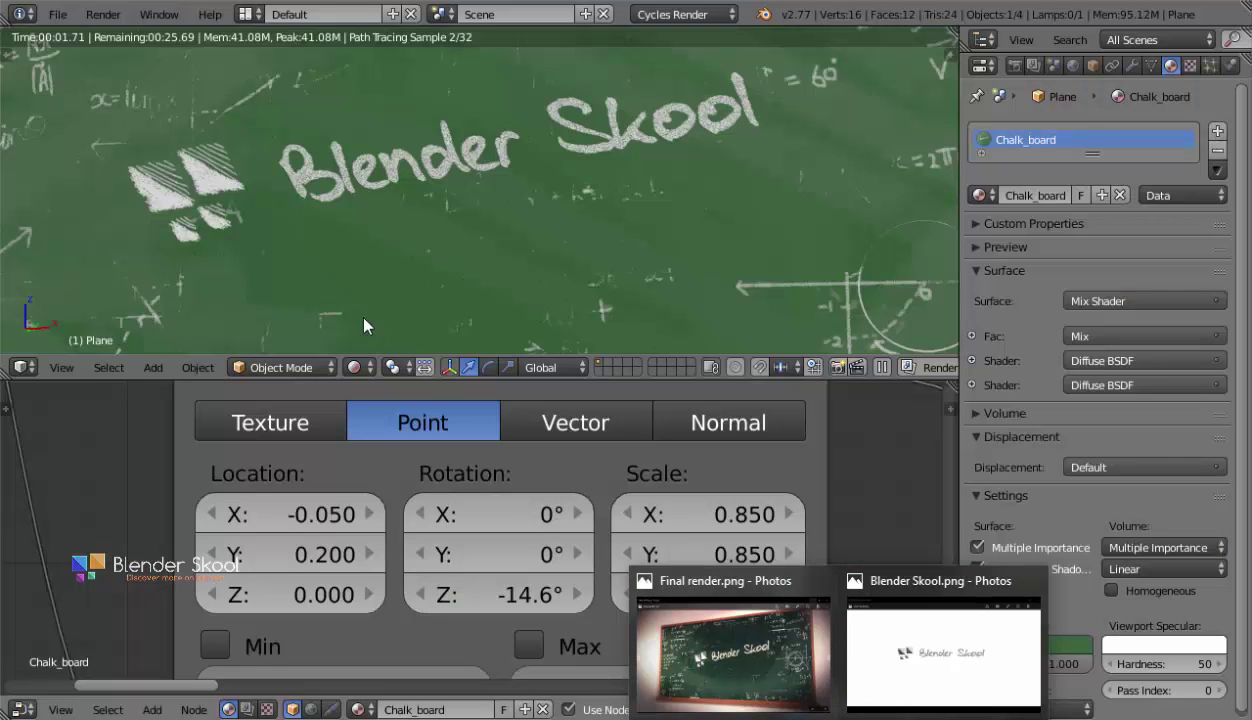
Set the X, Y and Z scale of the logo's Mapping node to 0.8 to enlarge the lettering.
middle_click_drag(727, 492, 650, 473)
left_click(650, 475)
left_click(647, 480)
type(".")
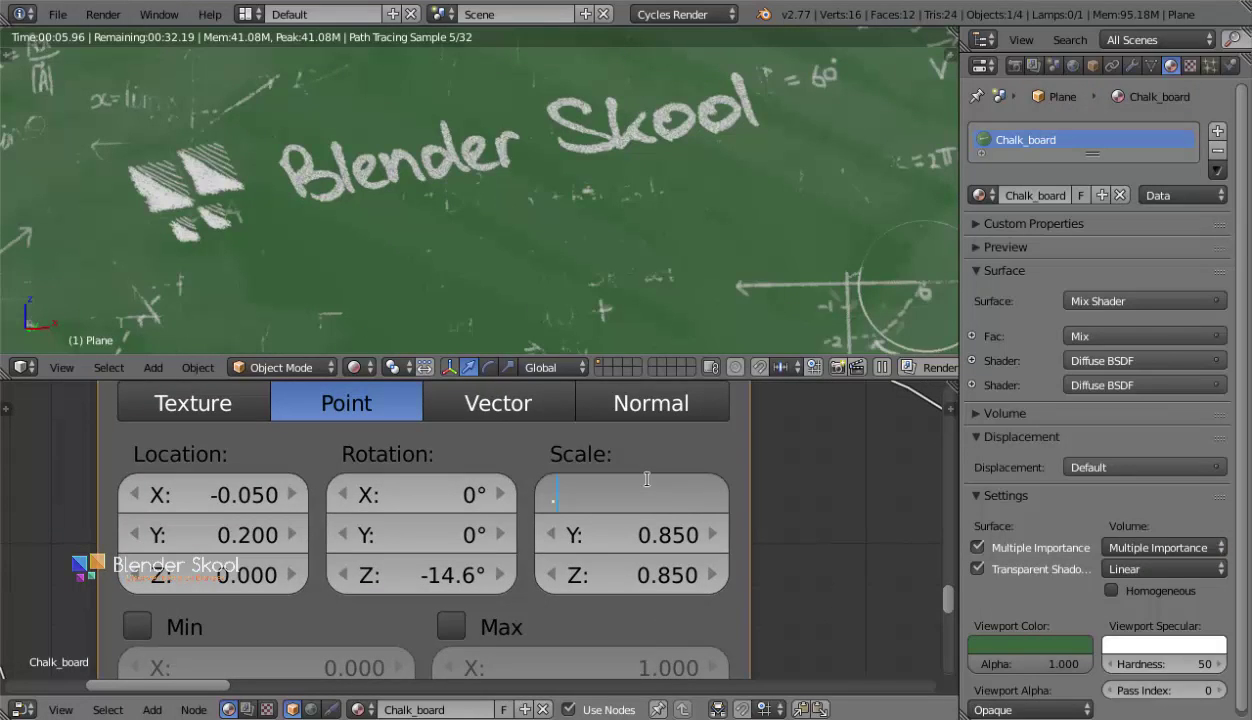
type("8")
key("Tab")
type(".8")
key("Tab")
type(".8")
key("Return")
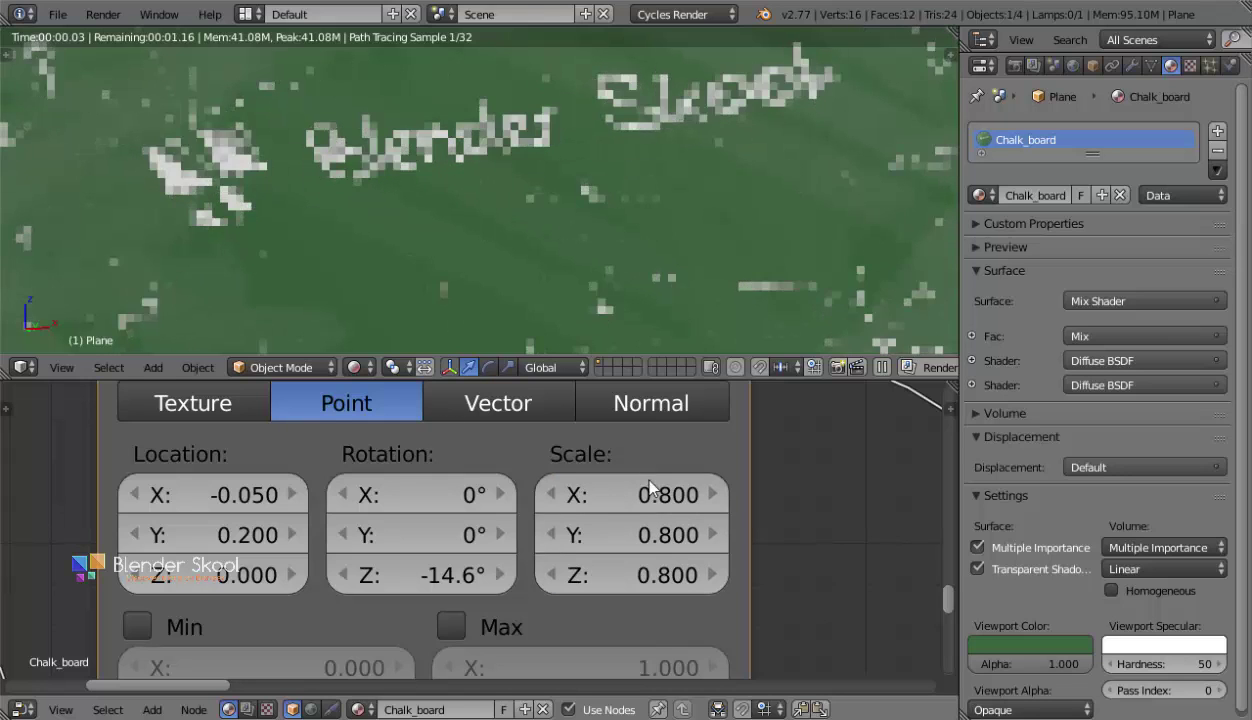
Set the logo Mapping node's scale to 0.75 on all three axes.
left_click(650, 490)
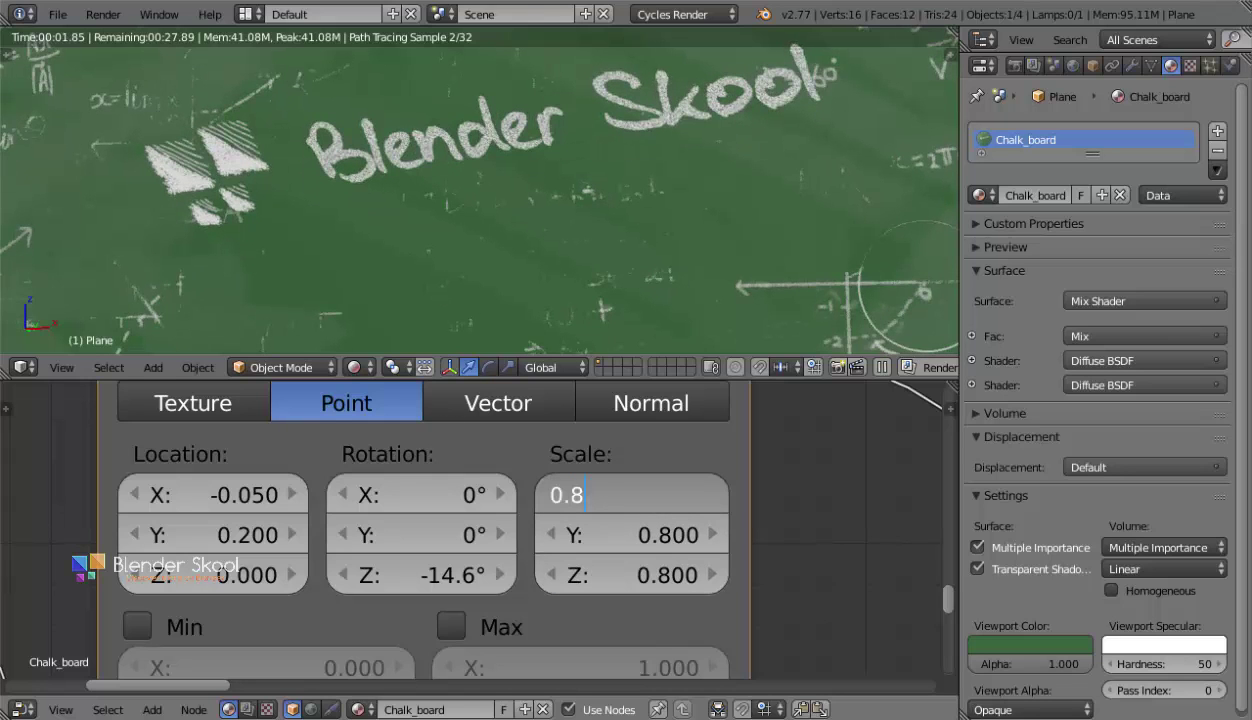
key("Tab")
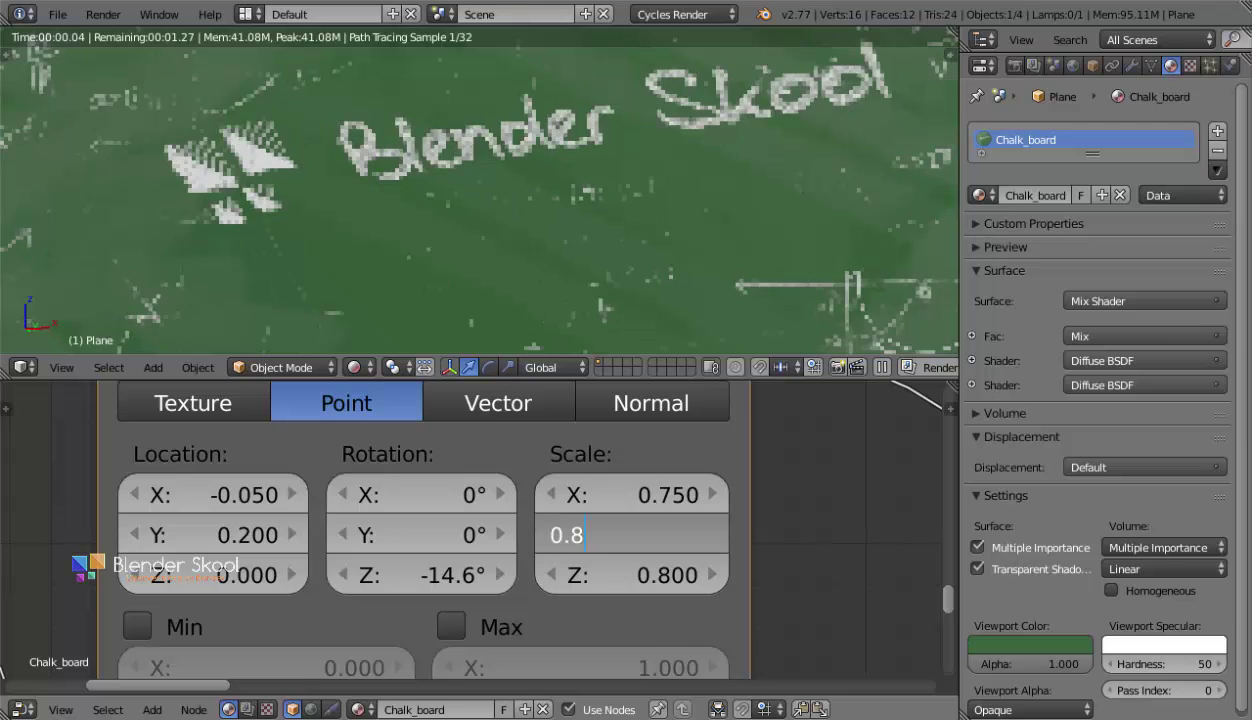
type("0.")
key("Tab")
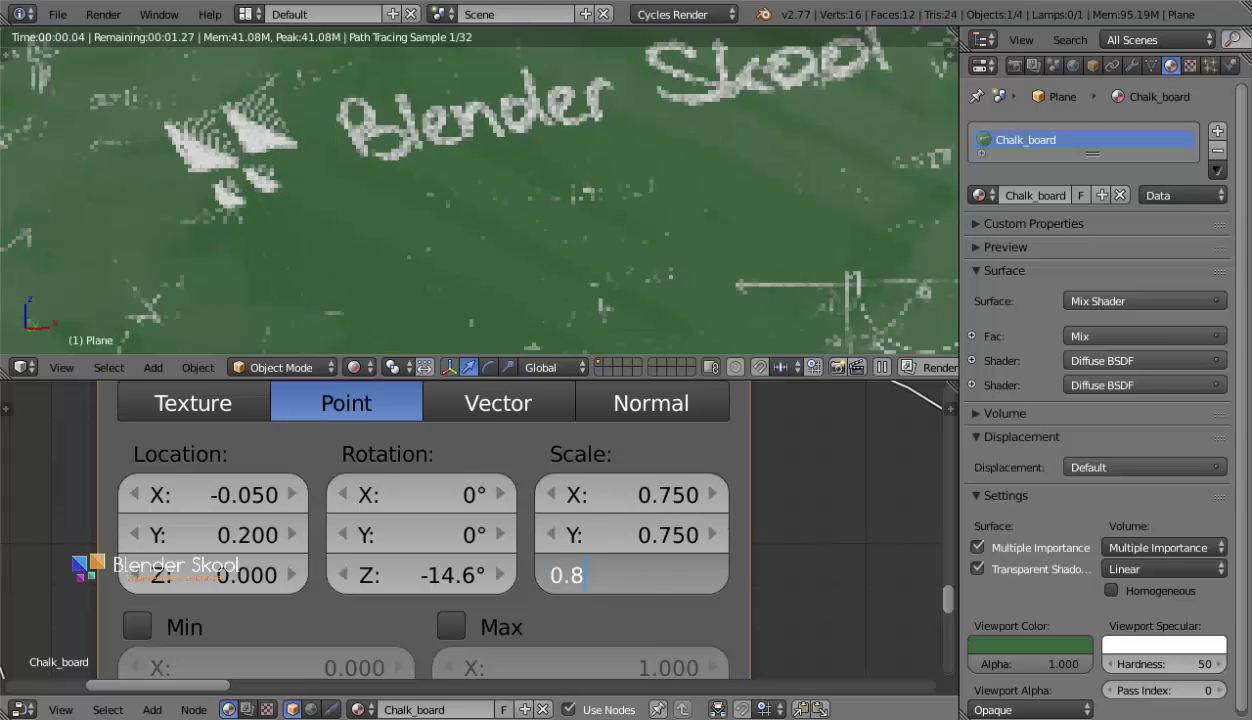
key("BackSpace")
type("75")
key("Return")
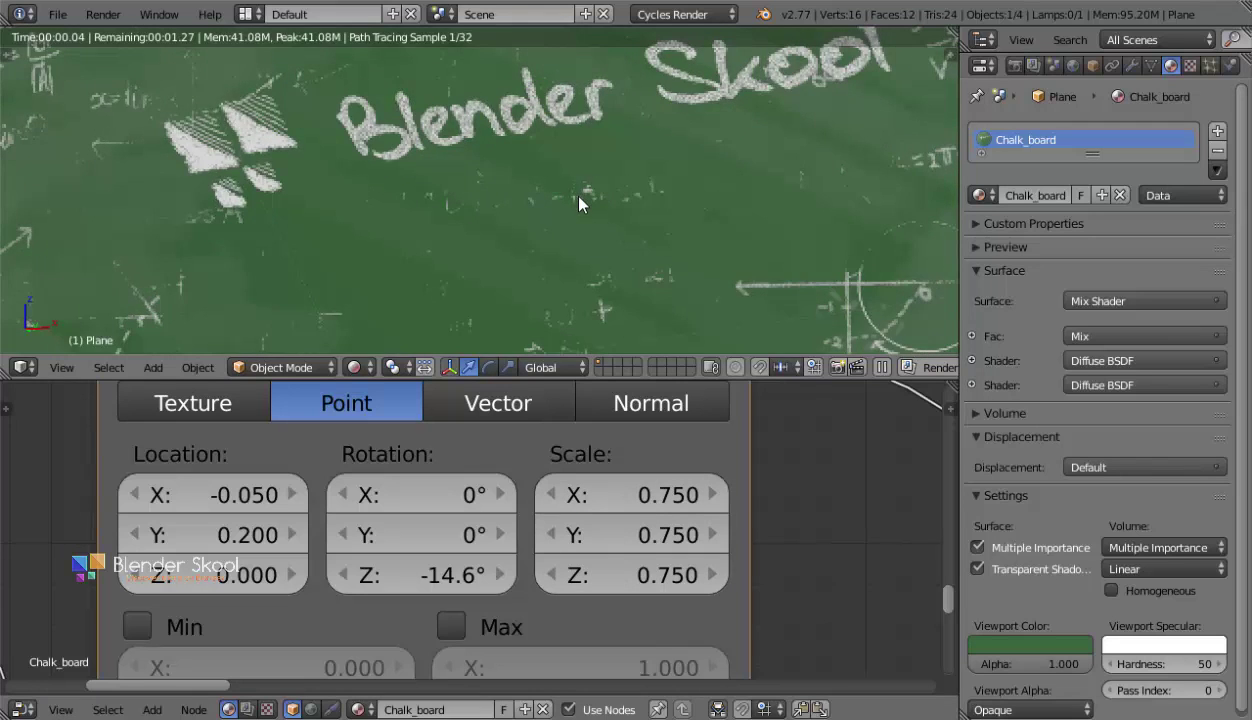
Try different X locations for the logo's Mapping node and set the X location to 0.
middle_click_drag(410, 517, 532, 546)
scroll(424, 590, "up", 1)
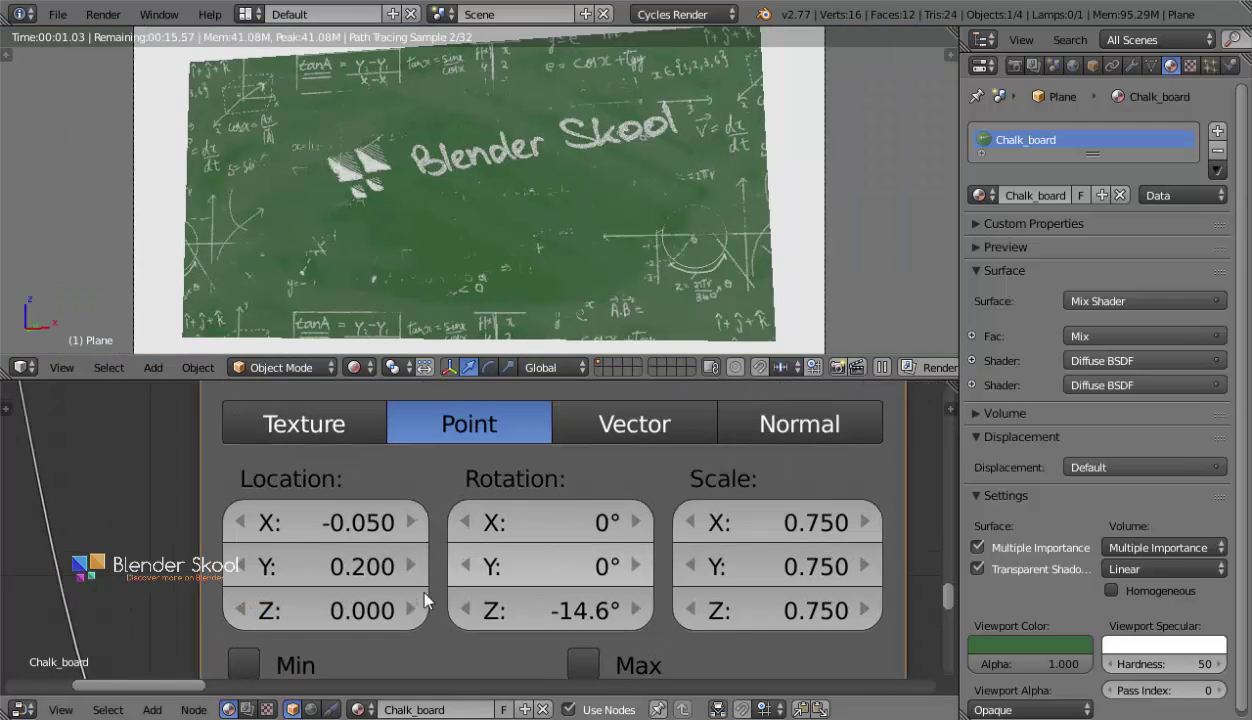
middle_click_drag(424, 590, 494, 564)
left_click(308, 496)
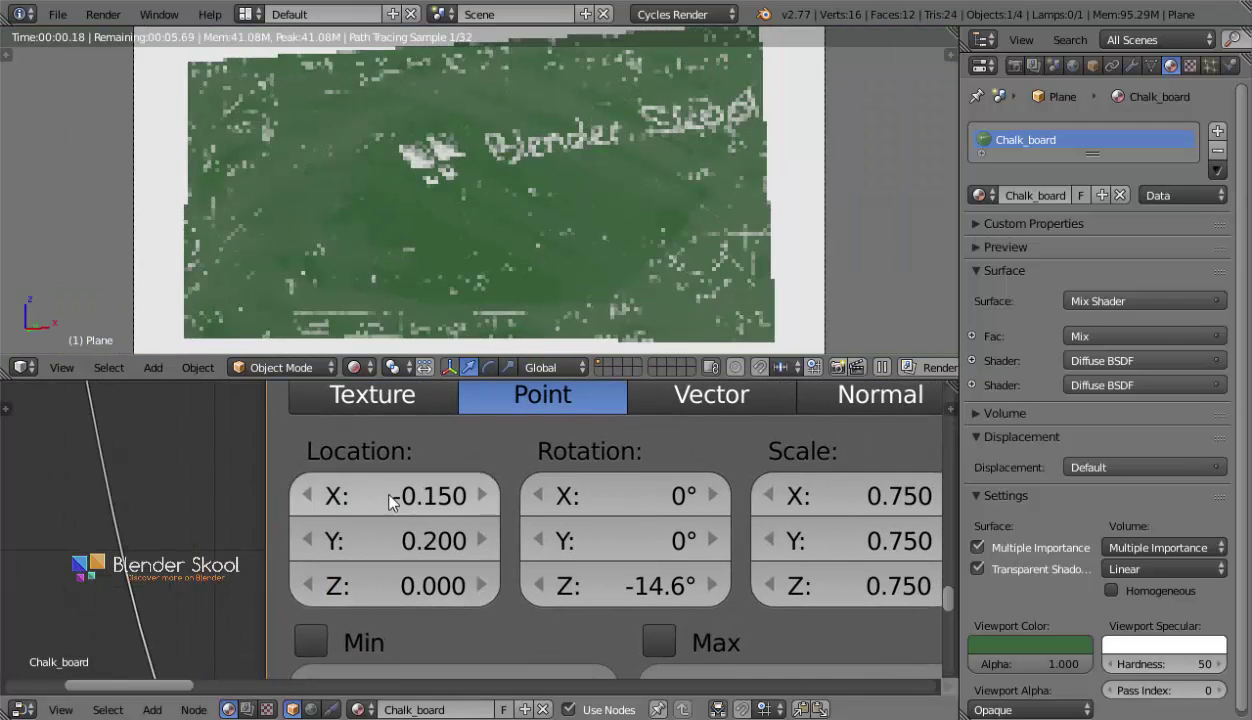
left_click(480, 496)
left_click(480, 496)
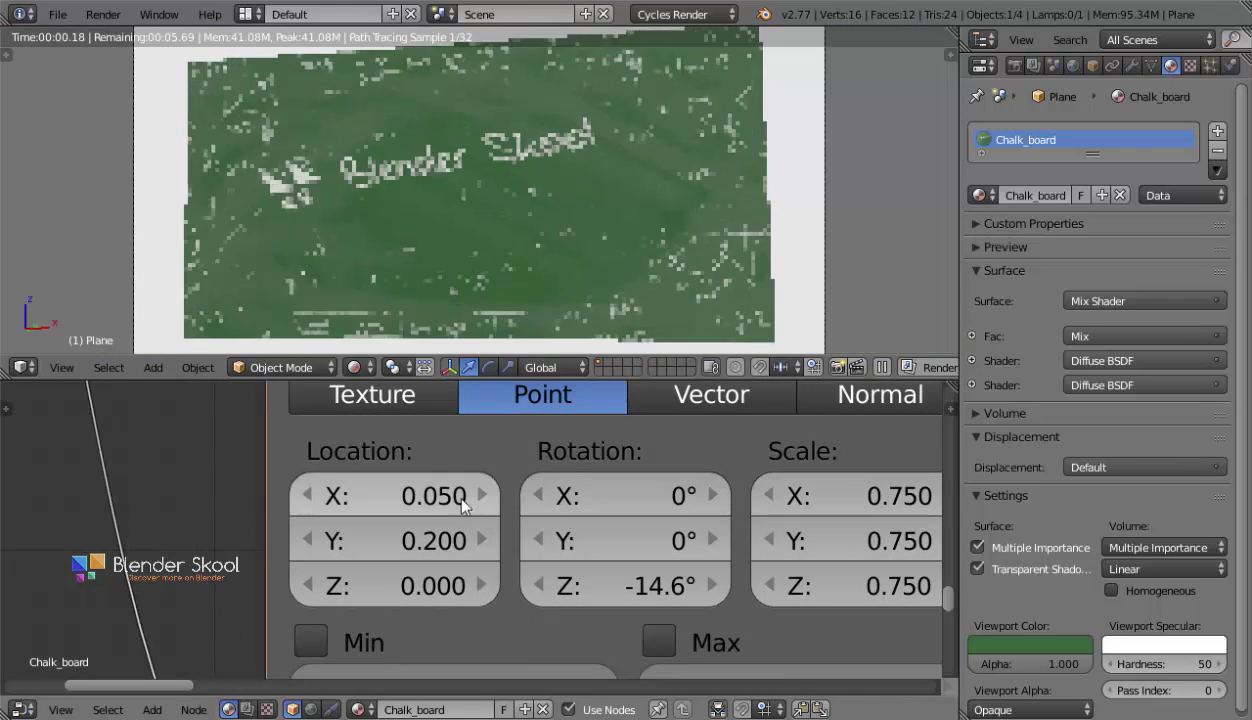
left_click(310, 496)
left_click(400, 497)
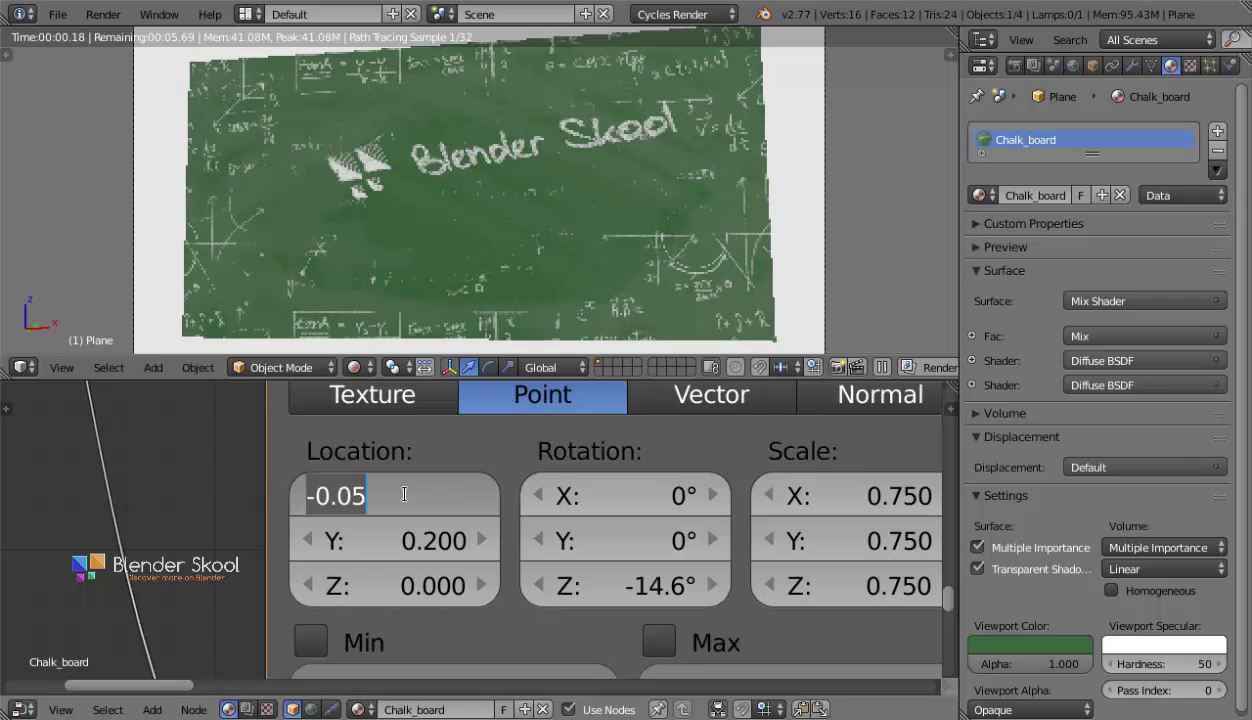
type("0")
key("Return")
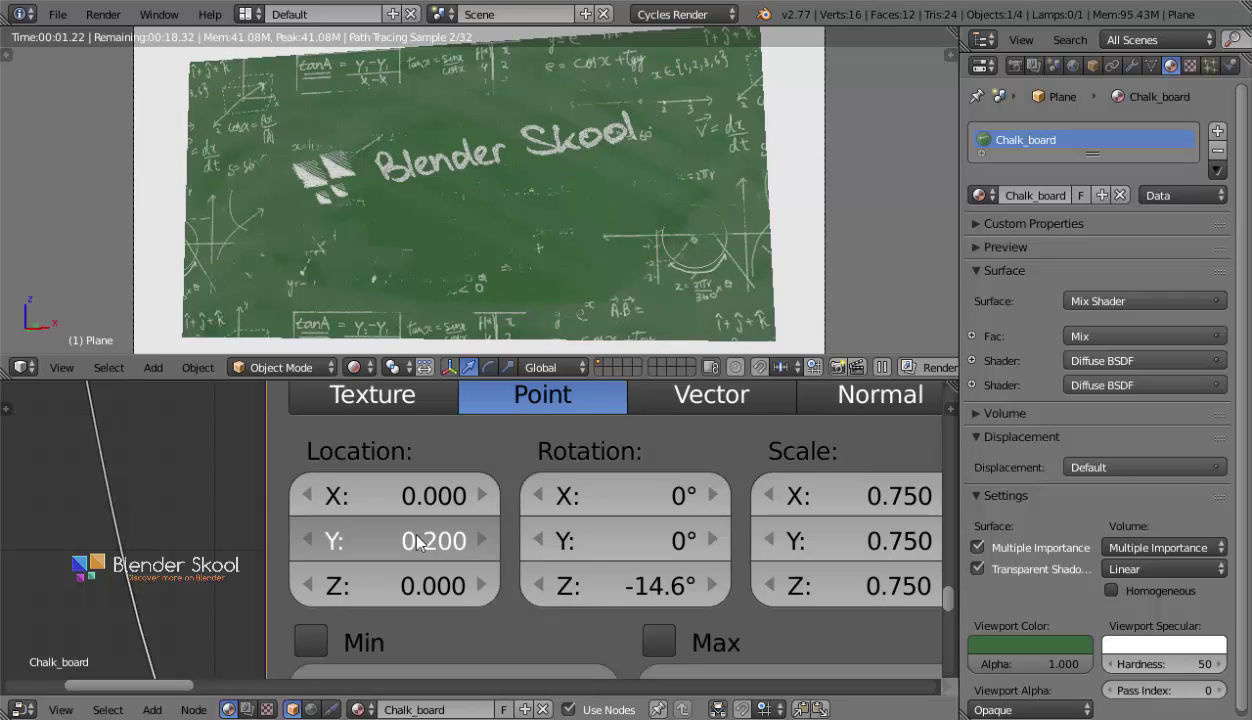
Try Y locations of 0.3 and 0.2 on the logo's Mapping node, settling on 0.25.
left_click(482, 541)
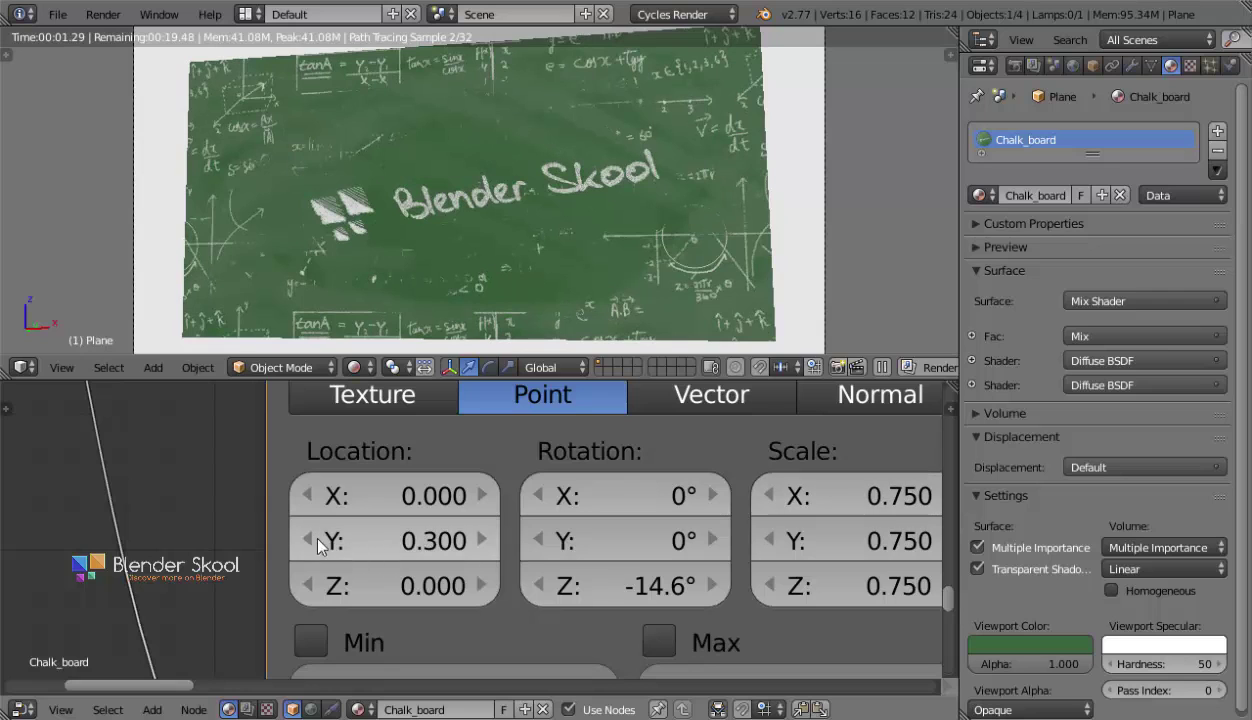
left_click(391, 541)
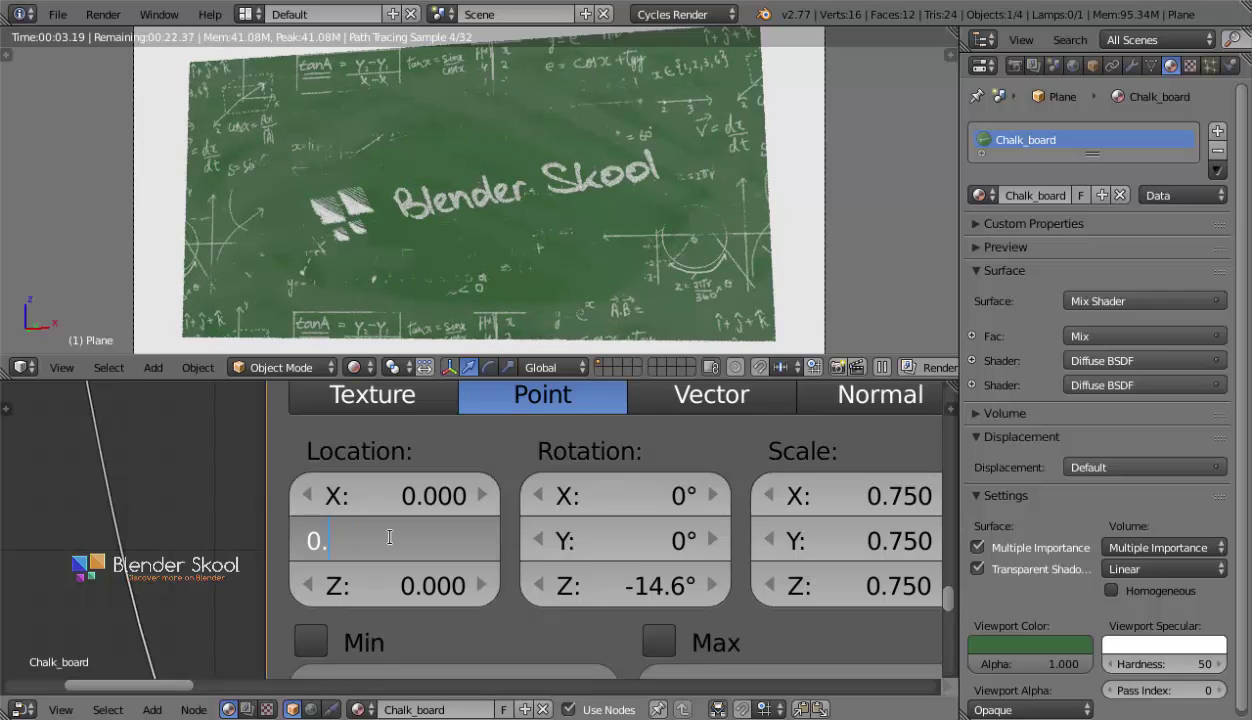
type("0.2")
key("Return")
left_click(390, 541)
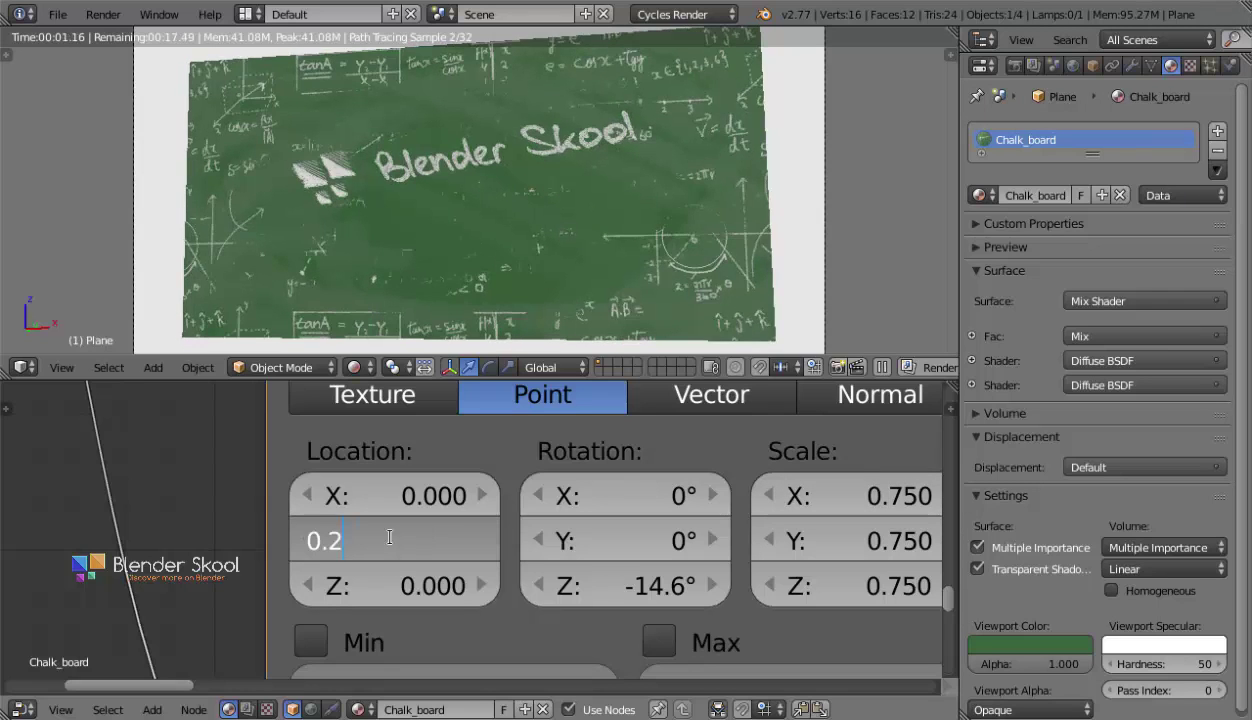
type("0.25")
key("Return")
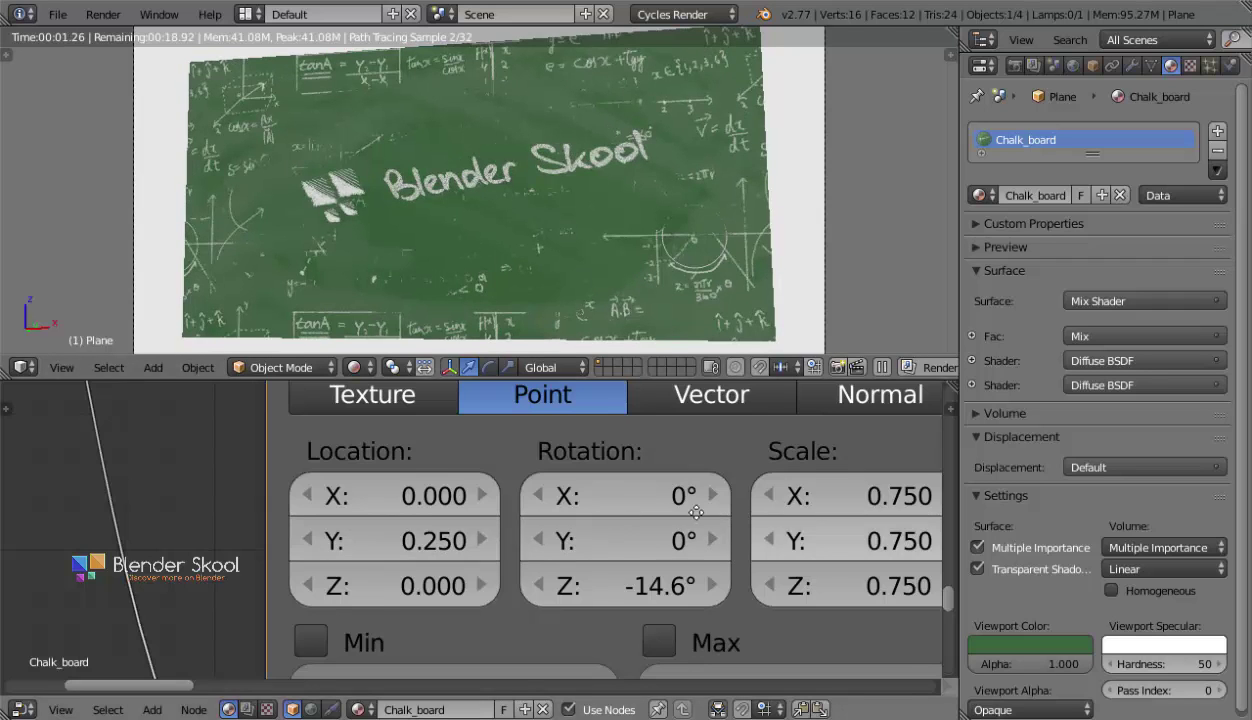
Move the black stop of the logo texture's ColorRamp to position 0.482 to strengthen the chalk lettering.
middle_click_drag(802, 510, 317, 508)
scroll(322, 568, "down", 1)
middle_click_drag(620, 520, 50, 373)
scroll(770, 617, "down", 4)
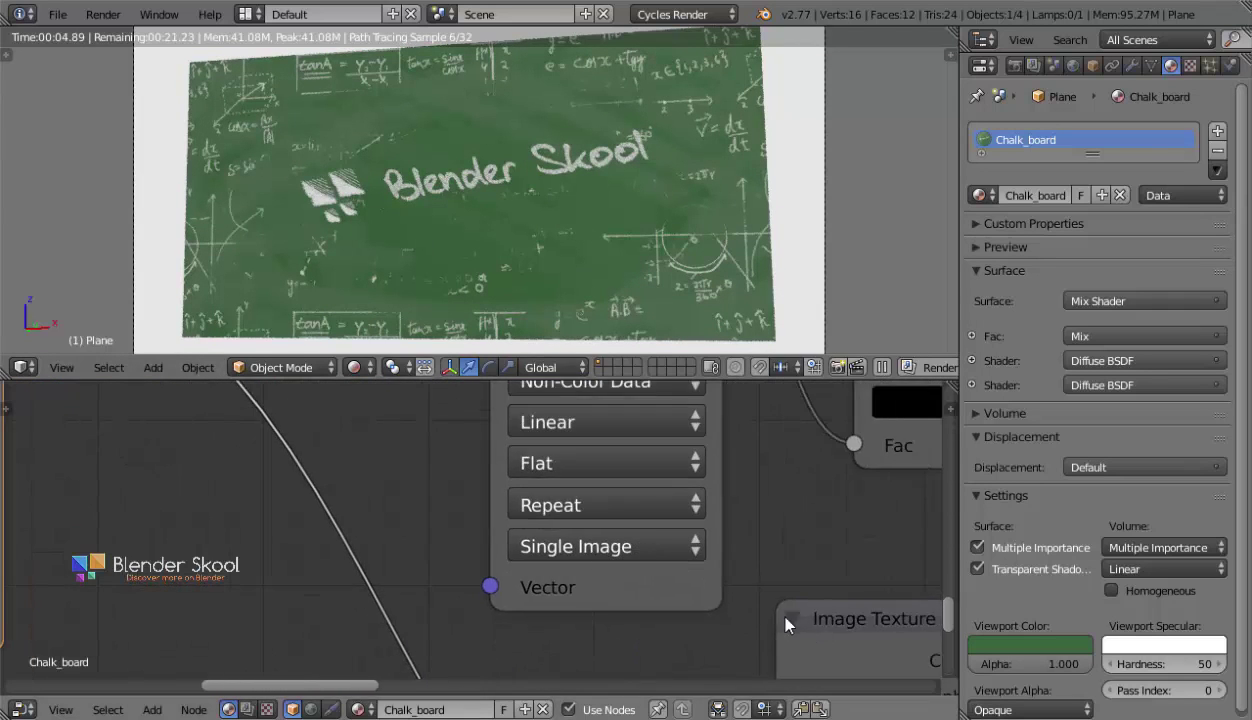
middle_click_drag(812, 617, 254, 430)
middle_click_drag(567, 533, 321, 661)
mouse_move(557, 482)
left_mouse_down()
mouse_move(591, 482)
mouse_move(577, 482)
left_mouse_up()
left_click_drag(755, 484, 820, 505)
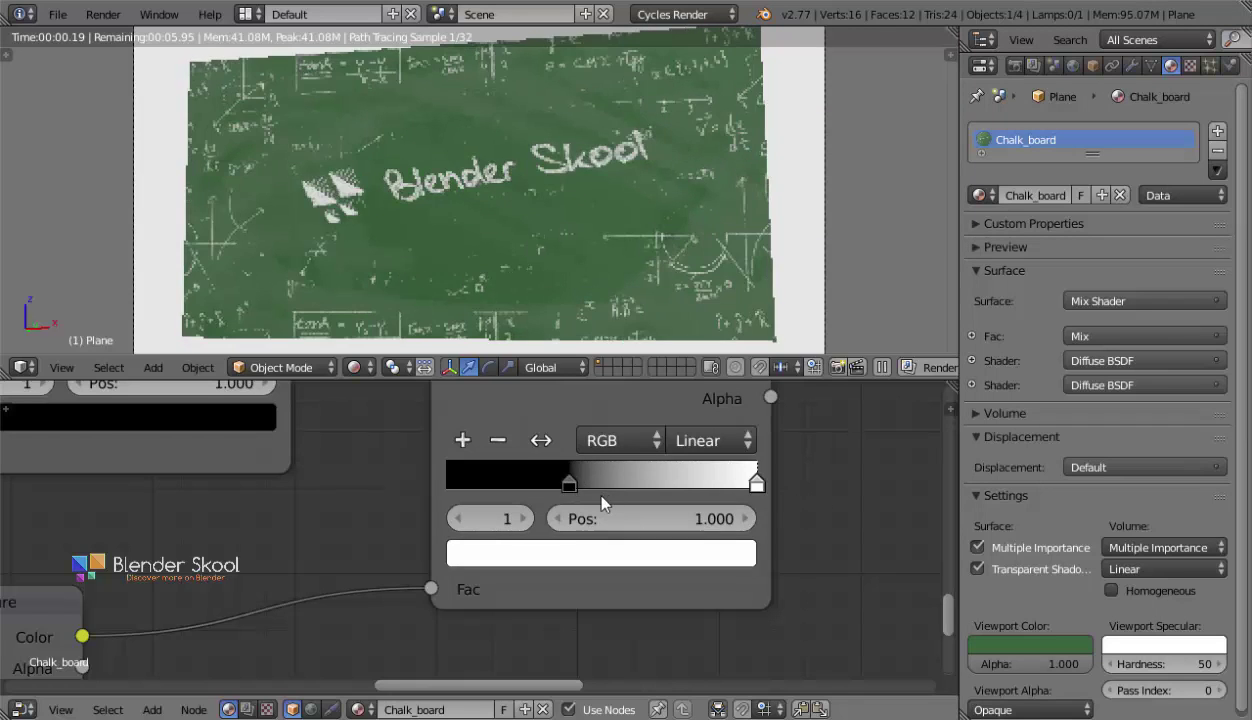
mouse_move(579, 478)
left_mouse_down()
mouse_move(611, 479)
mouse_move(595, 478)
left_mouse_up()
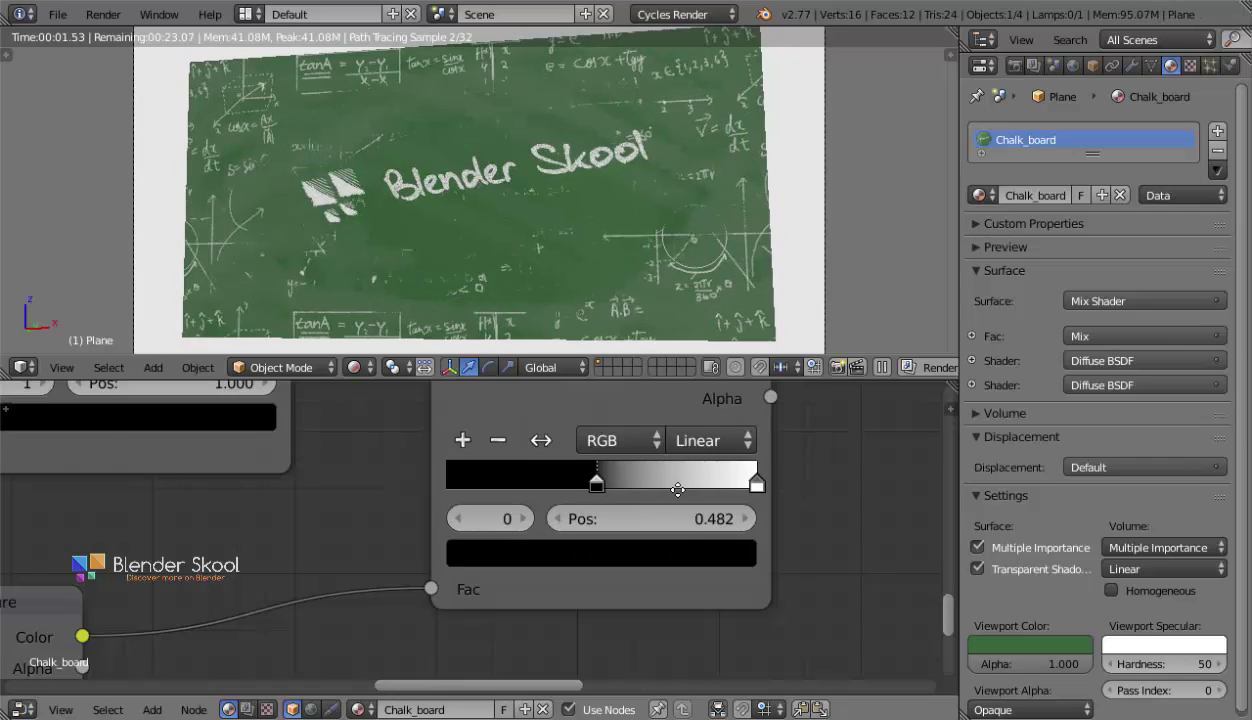
Insert a ColorRamp node on the link between the Multiply node and the Mix Shader's Fac input.
middle_click_drag(663, 477, 455, 615)
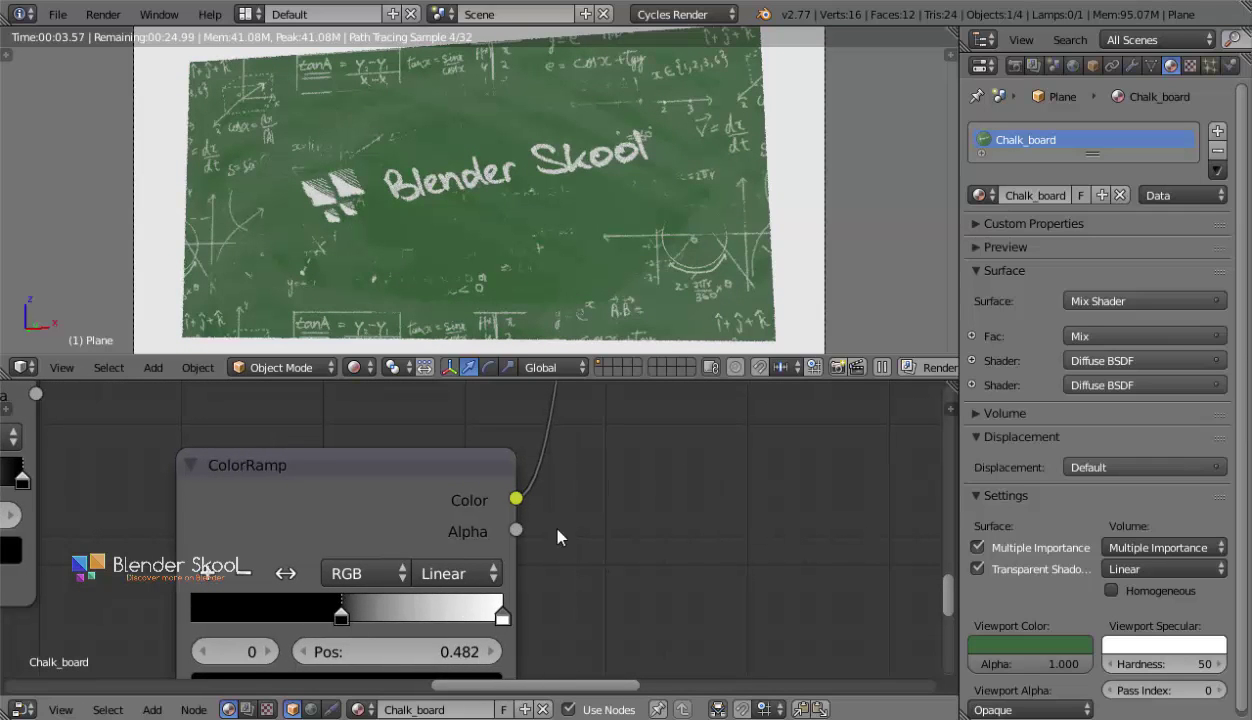
middle_click_drag(551, 532, 551, 534)
middle_click_drag(392, 388, 75, 624)
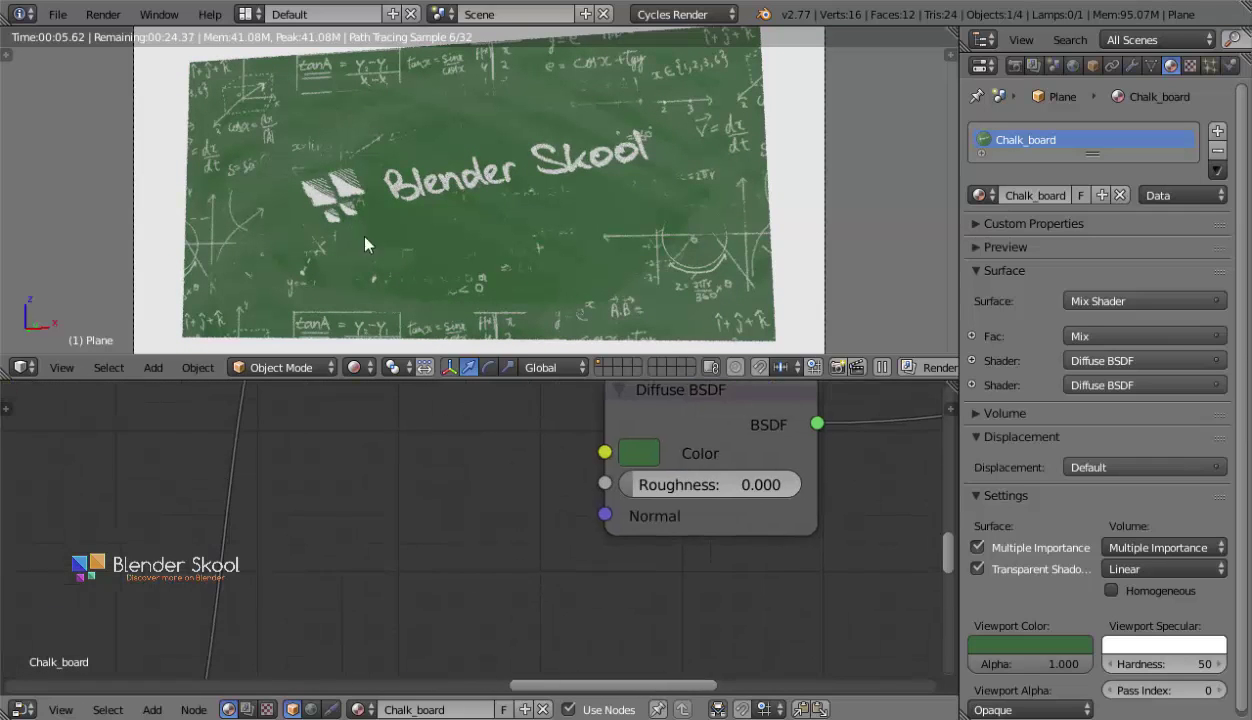
scroll(418, 170, "down", 2)
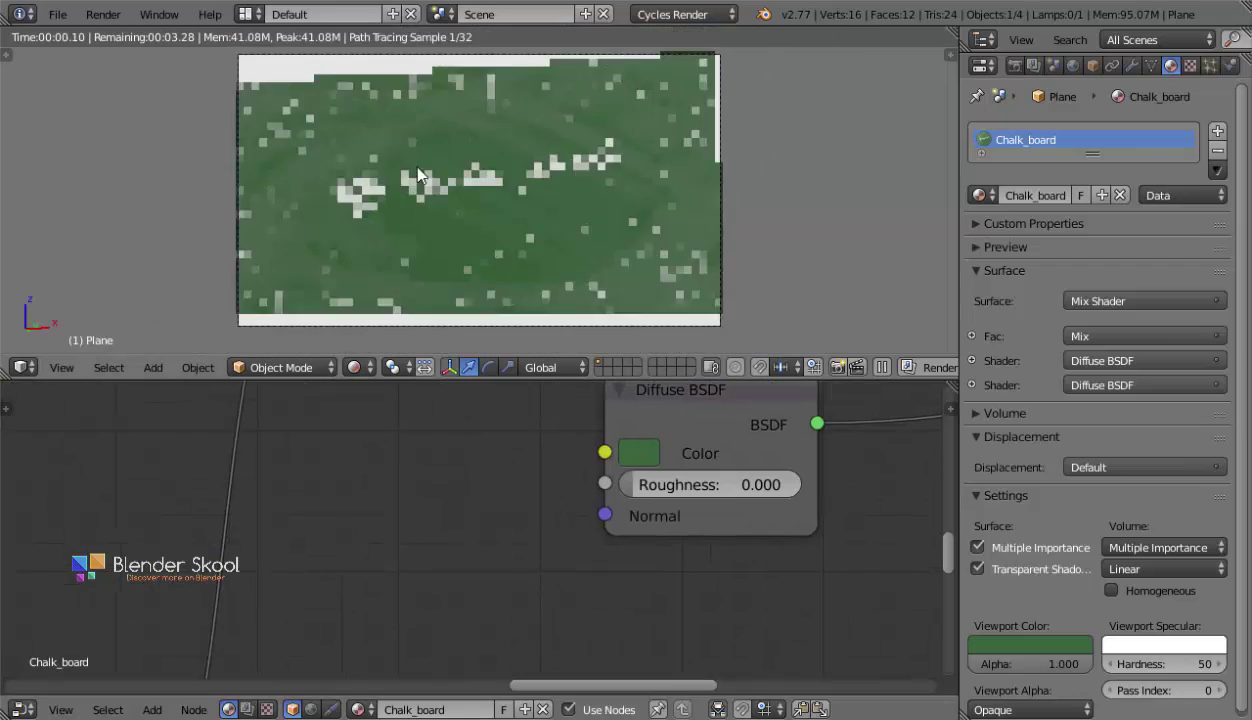
middle_click_drag(559, 447, 419, 497)
scroll(419, 491, "down", 2)
middle_click_drag(644, 484, 273, 545)
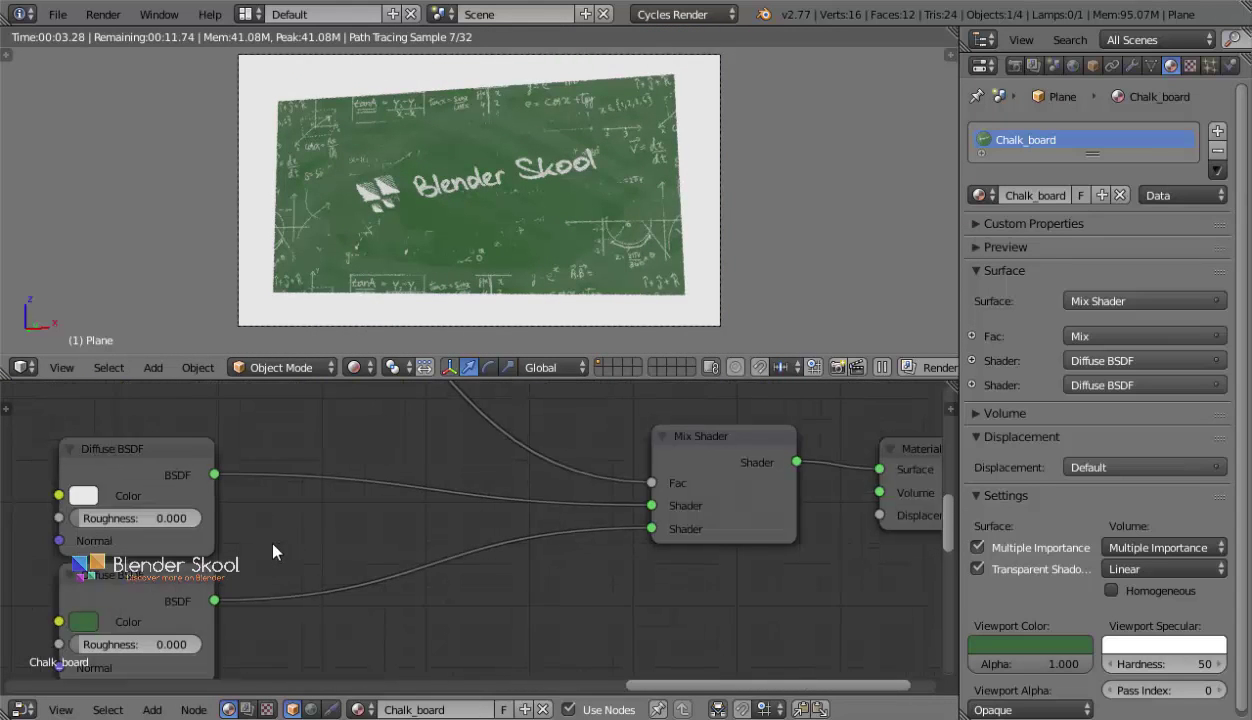
scroll(273, 545, "down", 2)
scroll(273, 550, "down", 3)
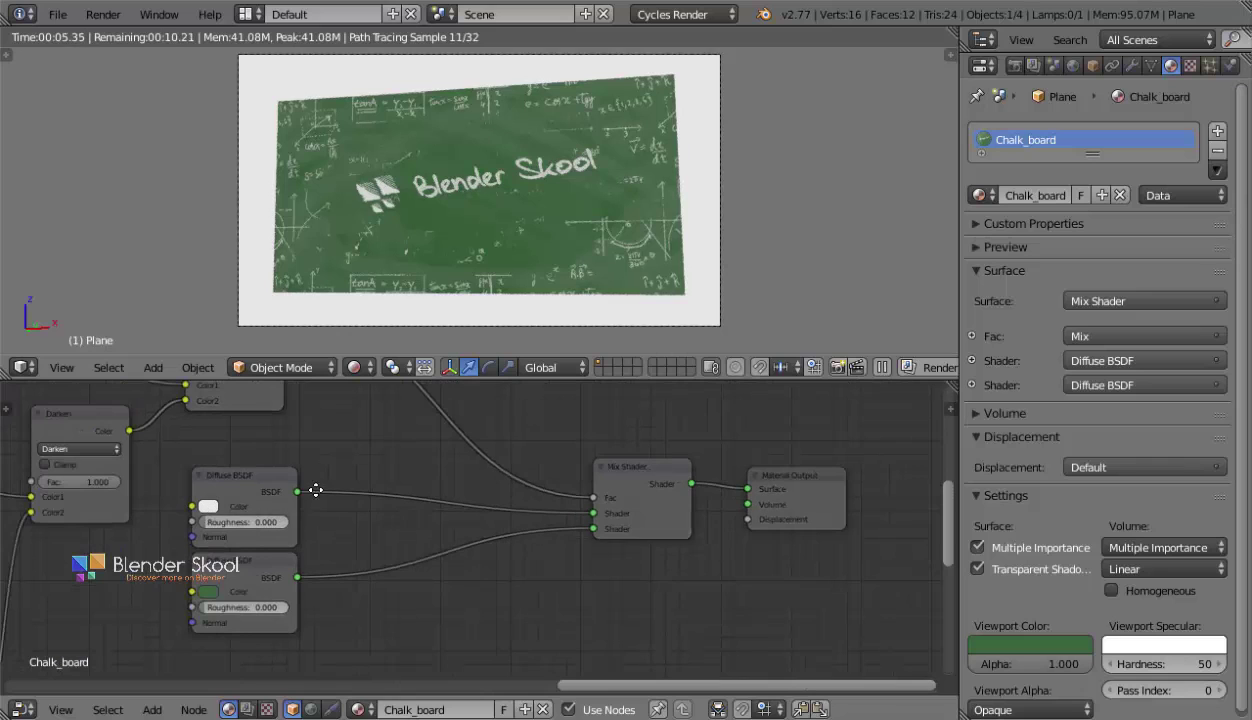
middle_click_drag(313, 492, 304, 592)
scroll(392, 494, "up", 1)
key("shift+a")
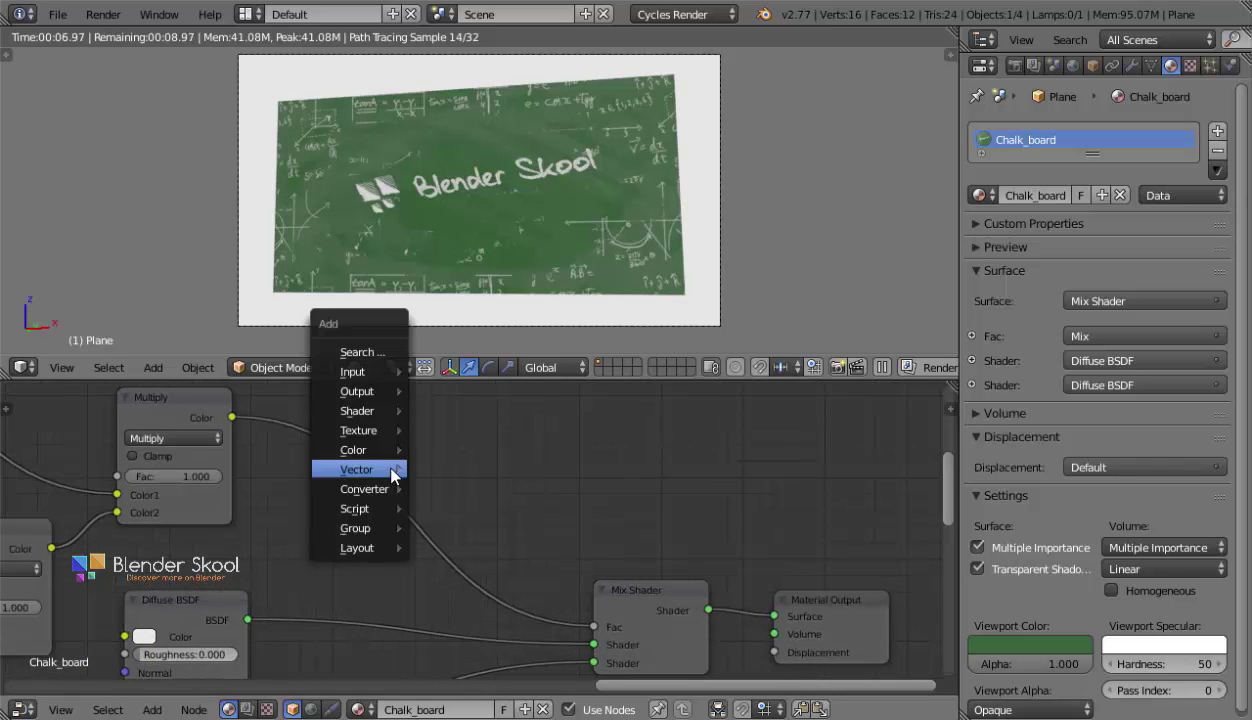
mouse_move(368, 488)
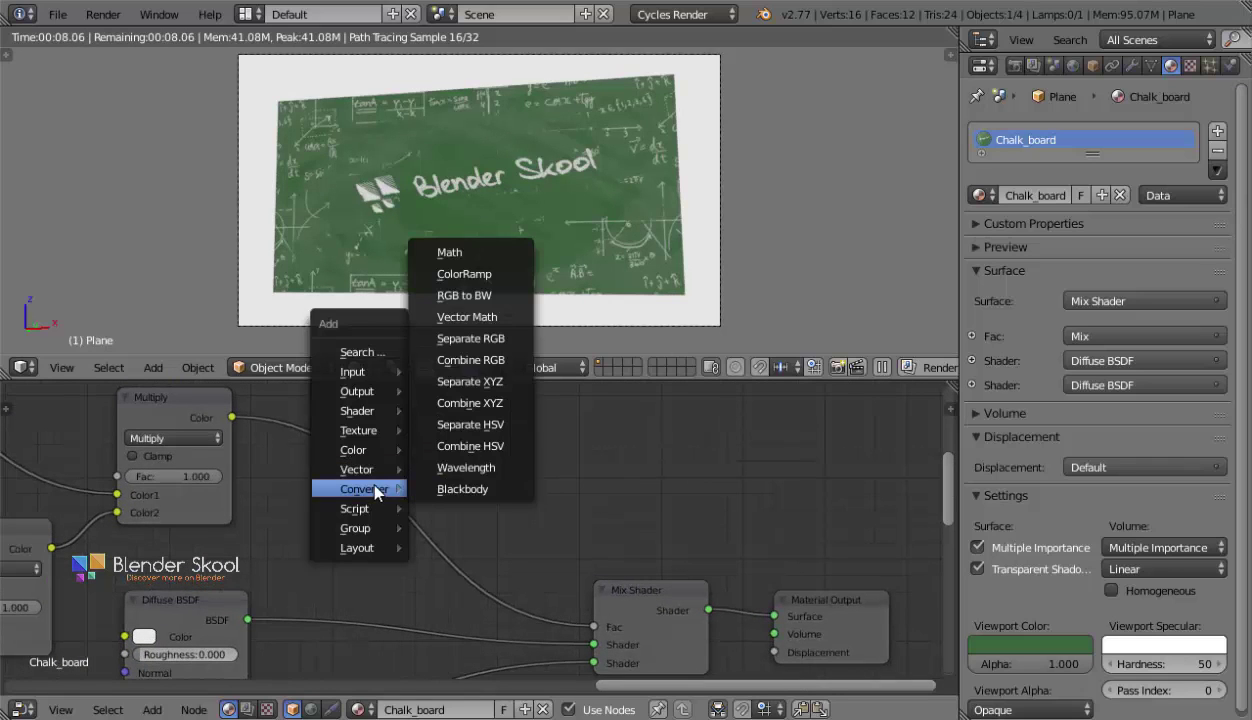
left_click(462, 274)
left_click(301, 399)
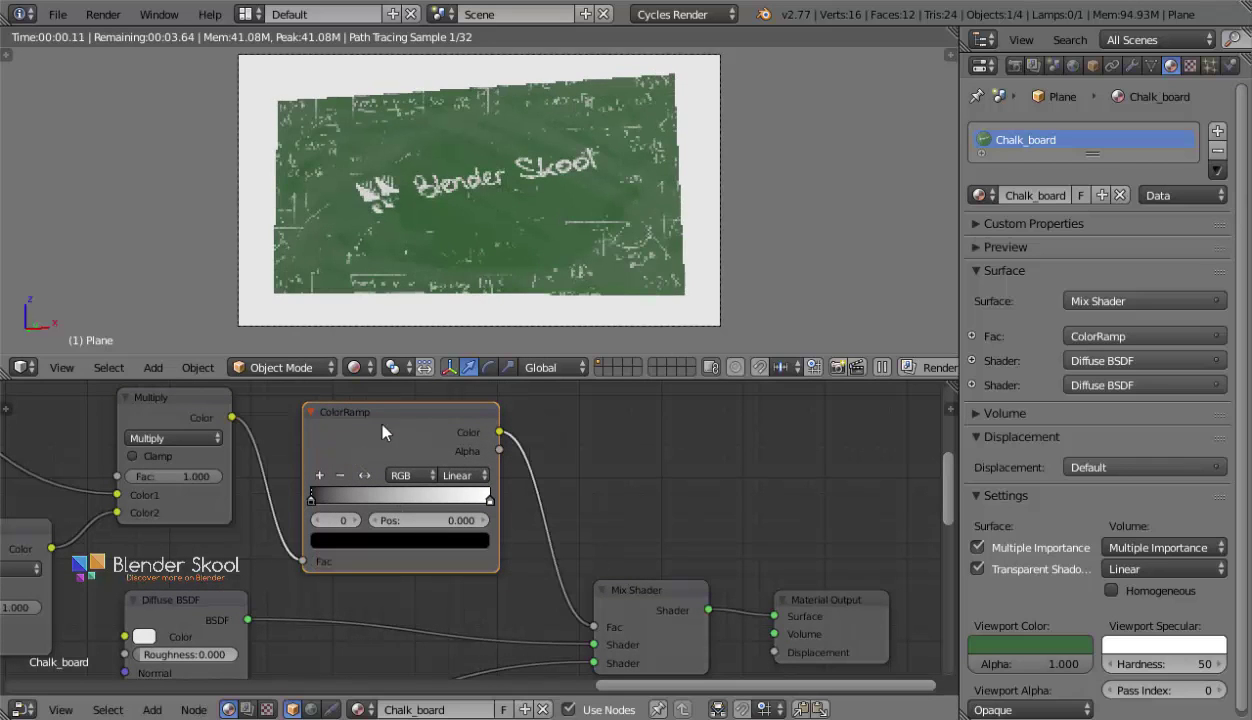
Preview the new ColorRamp's output while moving its black stop to 0.077, and return to the Mix Shader output.
left_click(456, 456, "ctrl+shift")
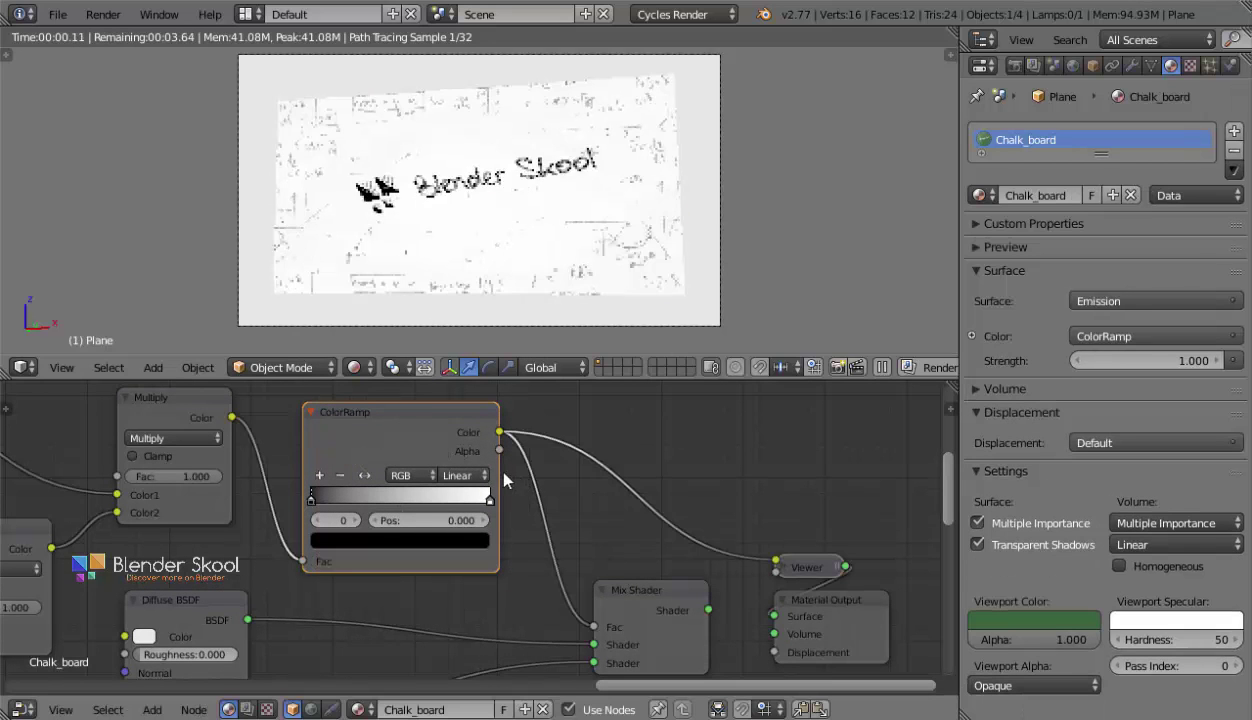
middle_click_drag(504, 474, 535, 488)
scroll(530, 486, "up", 1)
scroll(338, 530, "up", 1)
left_click_drag(331, 501, 348, 504)
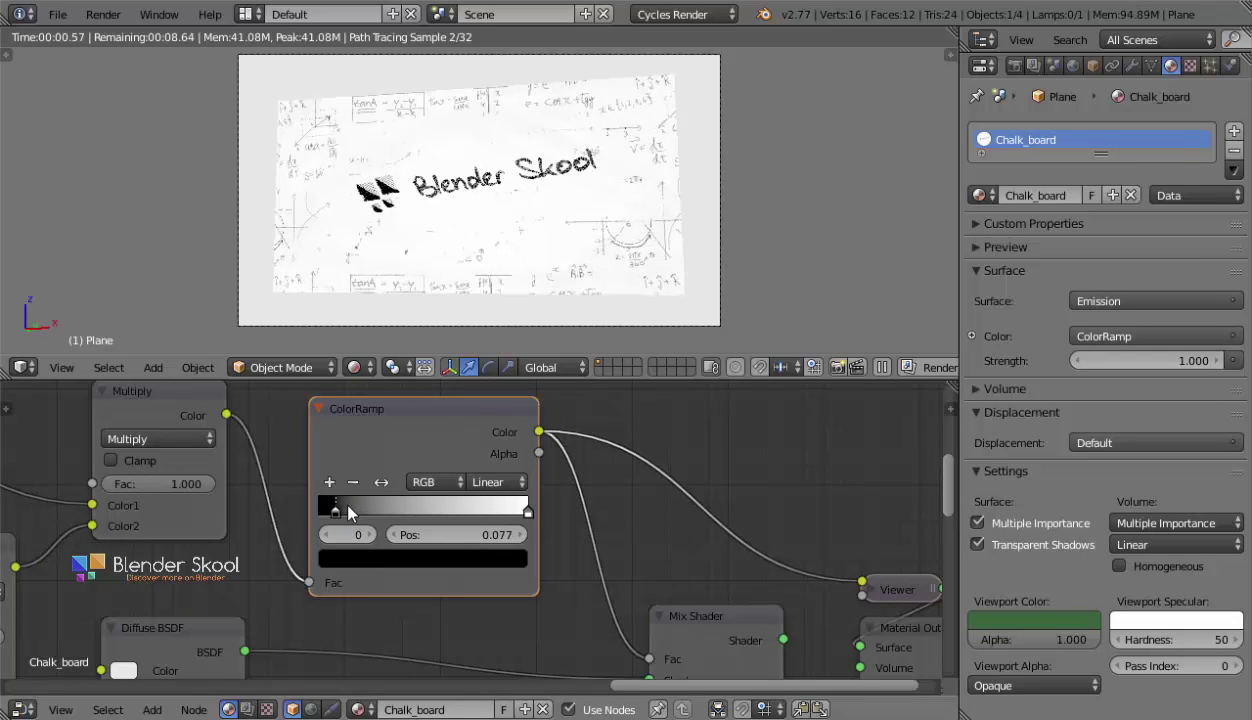
left_click(728, 632, "ctrl+shift")
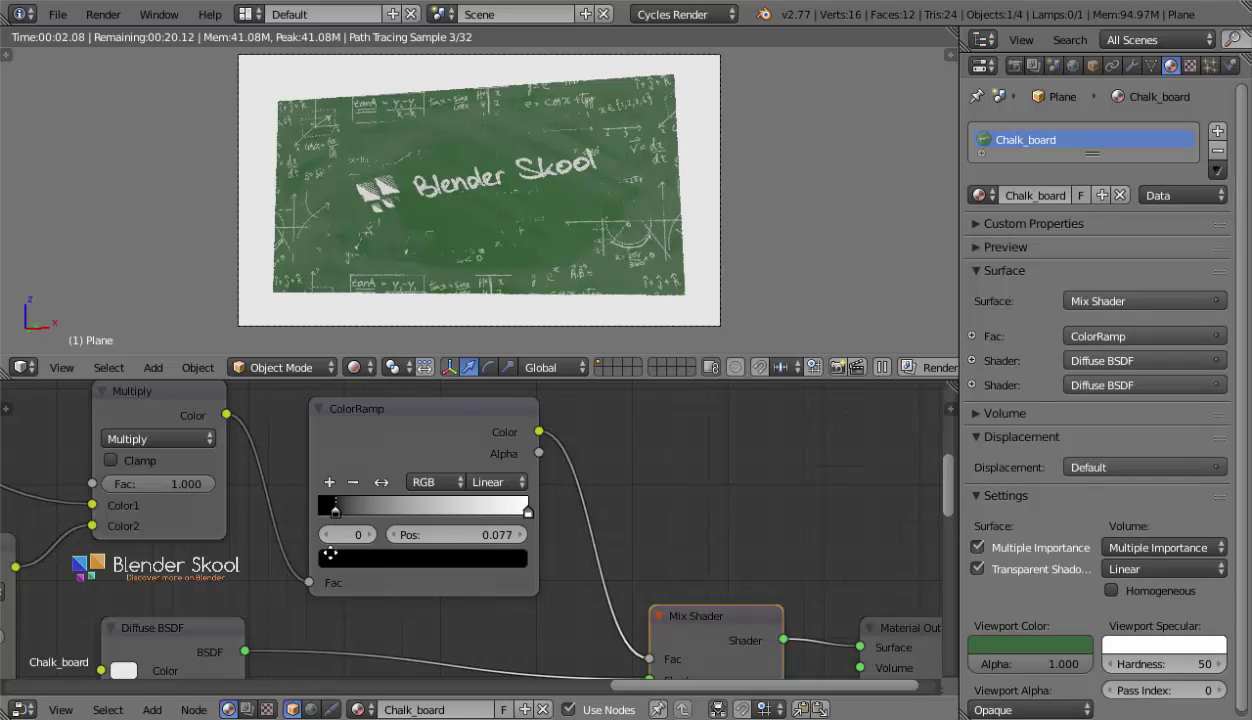
Move the black stop of the ColorRamp between the Multiply node and the Mix Shader to position 0.141.
middle_click_drag(318, 542, 55, 398)
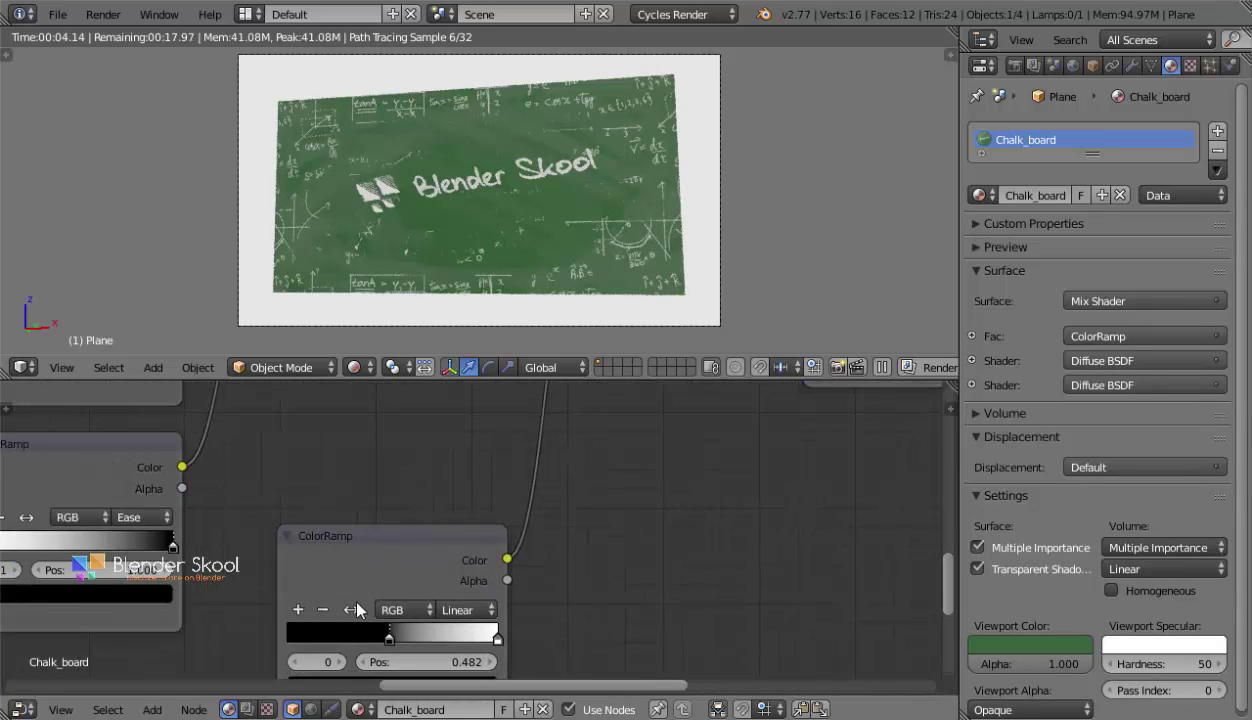
left_click_drag(372, 638, 365, 636)
middle_click_drag(893, 455, 551, 469)
middle_click_drag(400, 541, 404, 584)
left_click_drag(328, 458, 337, 460)
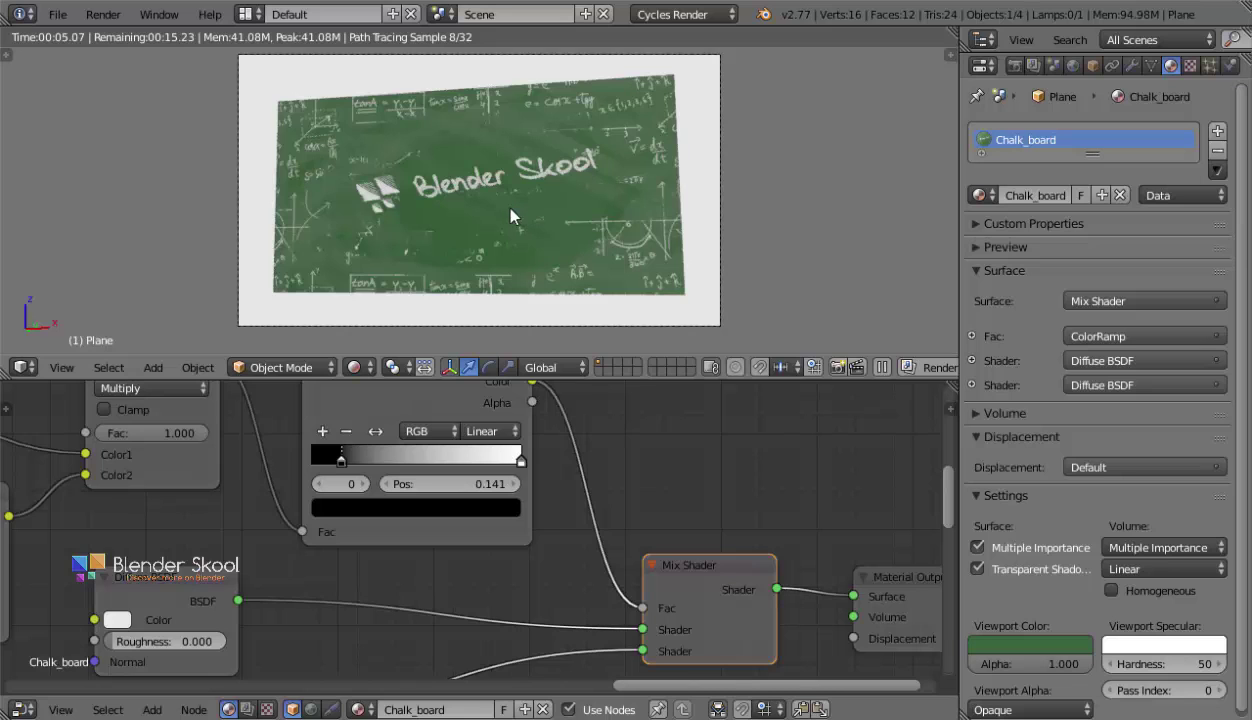
Examine the Blender Skool lettering and the surrounding chalk formulas up close in the rendered viewport.
scroll(495, 195, "up", 2)
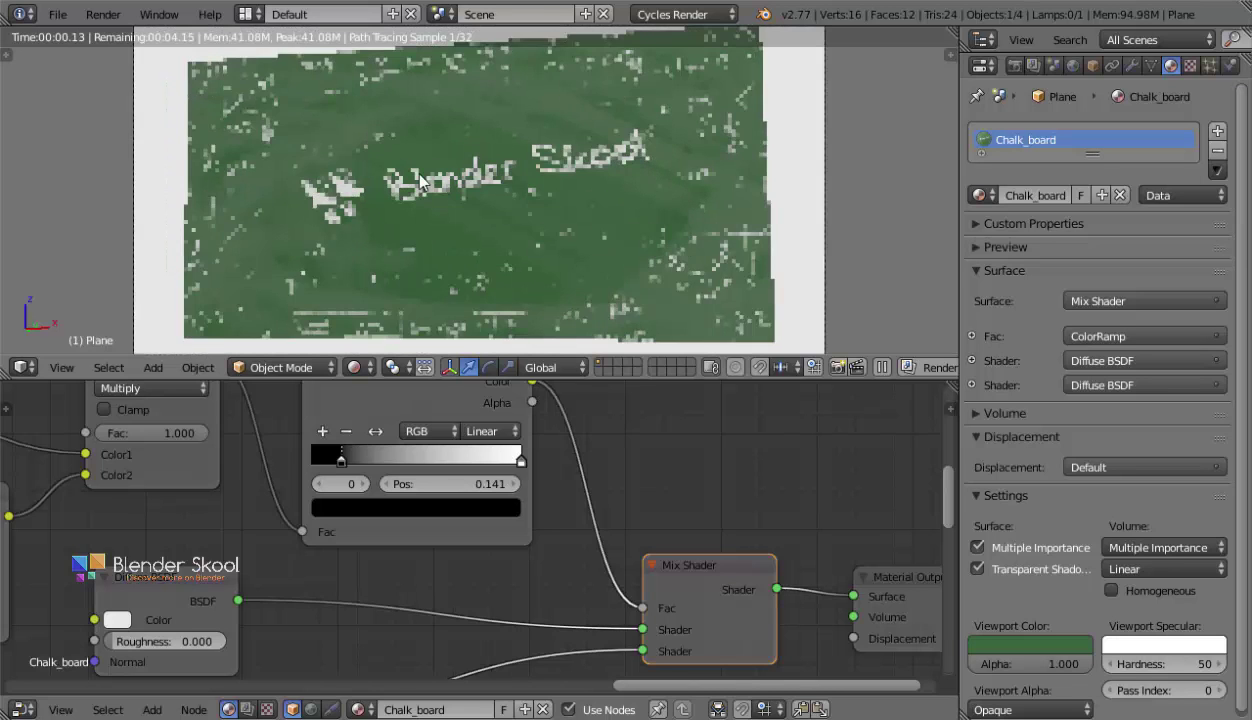
scroll(510, 180, "up", 2)
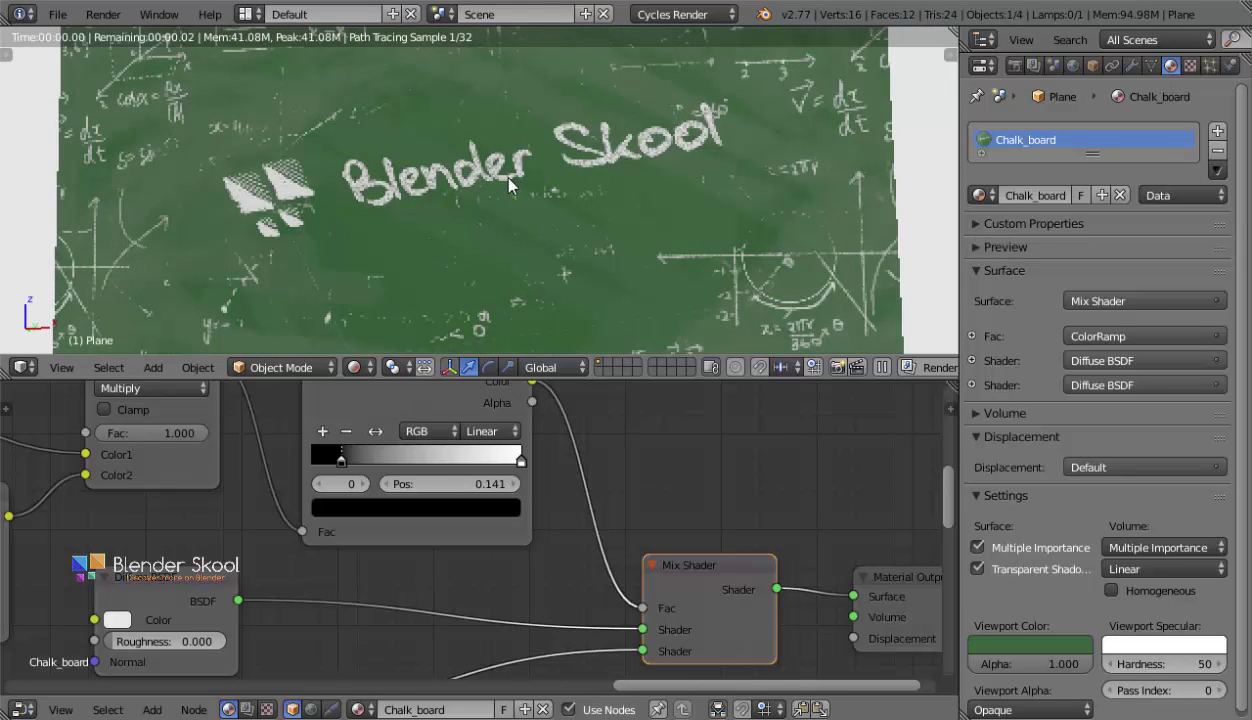
scroll(508, 183, "down", 1)
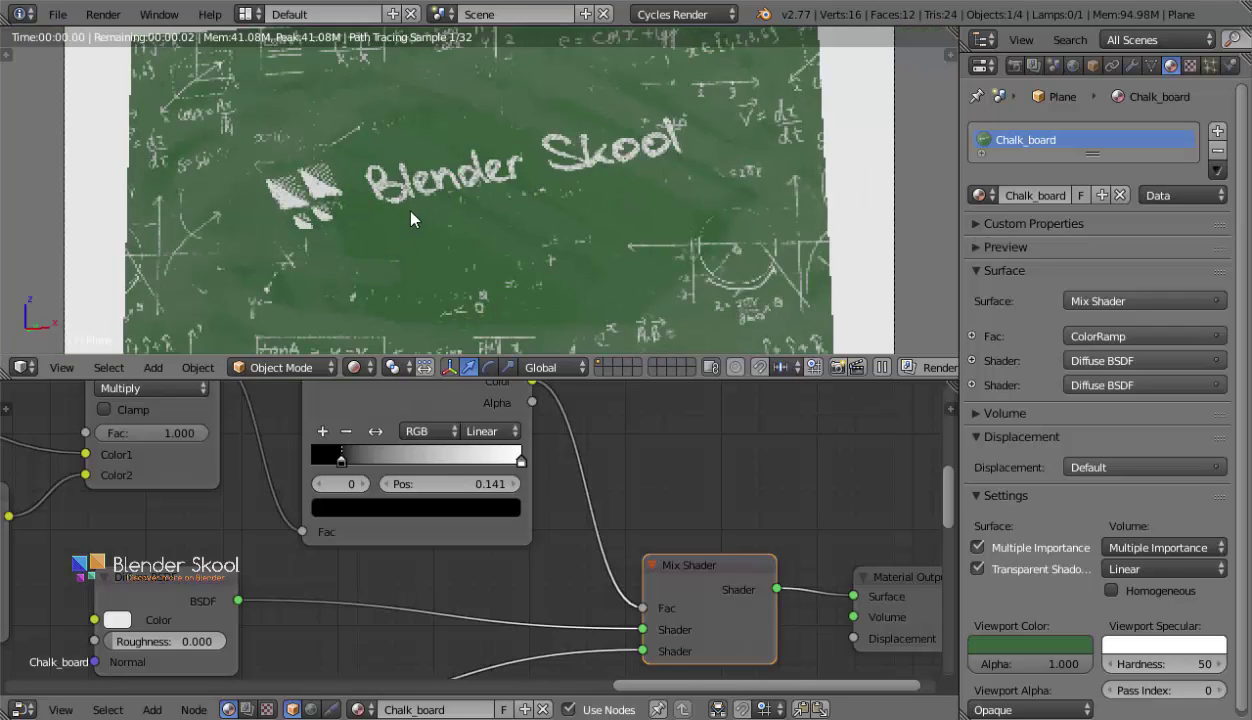
scroll(405, 200, "down", 1)
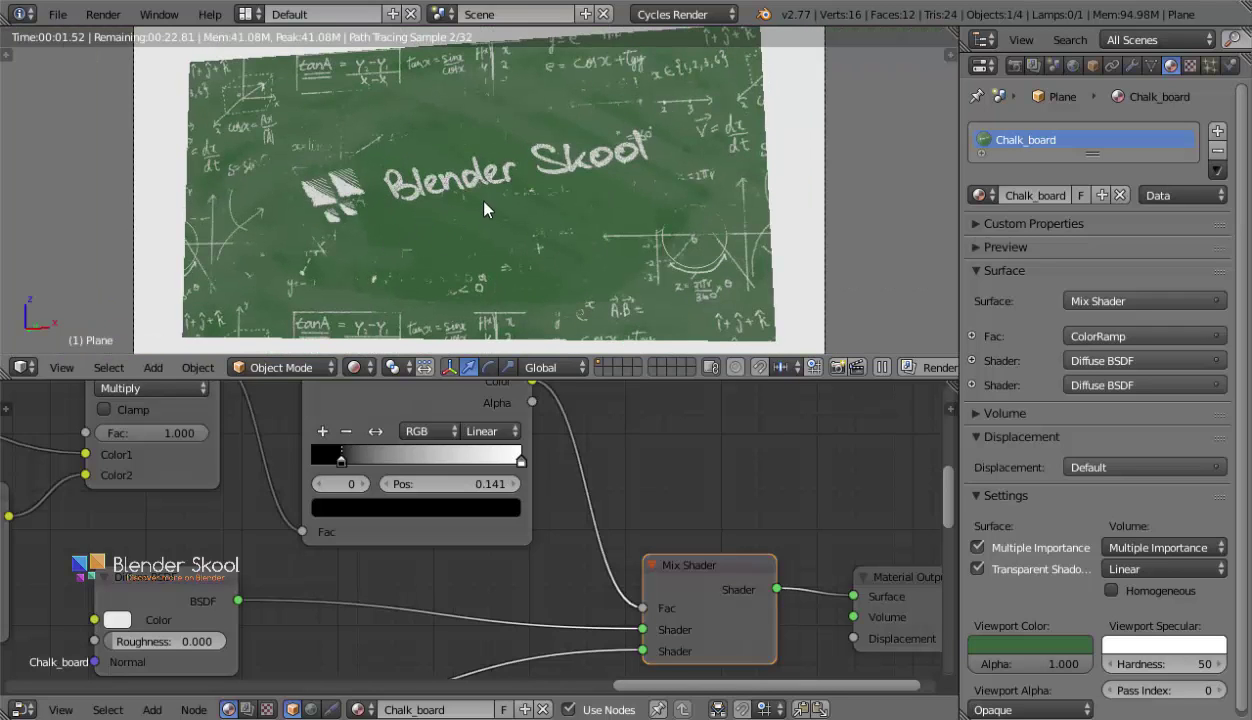
scroll(470, 201, "up", 1)
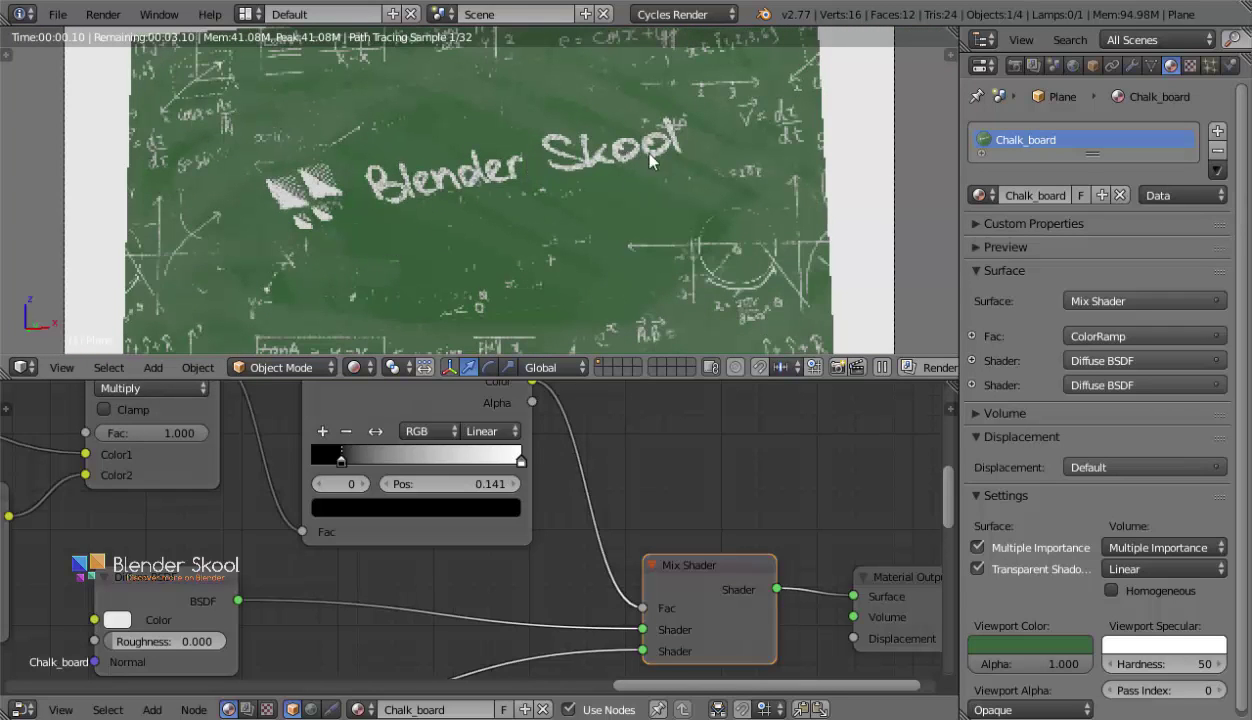
middle_click_drag(406, 527, 679, 454)
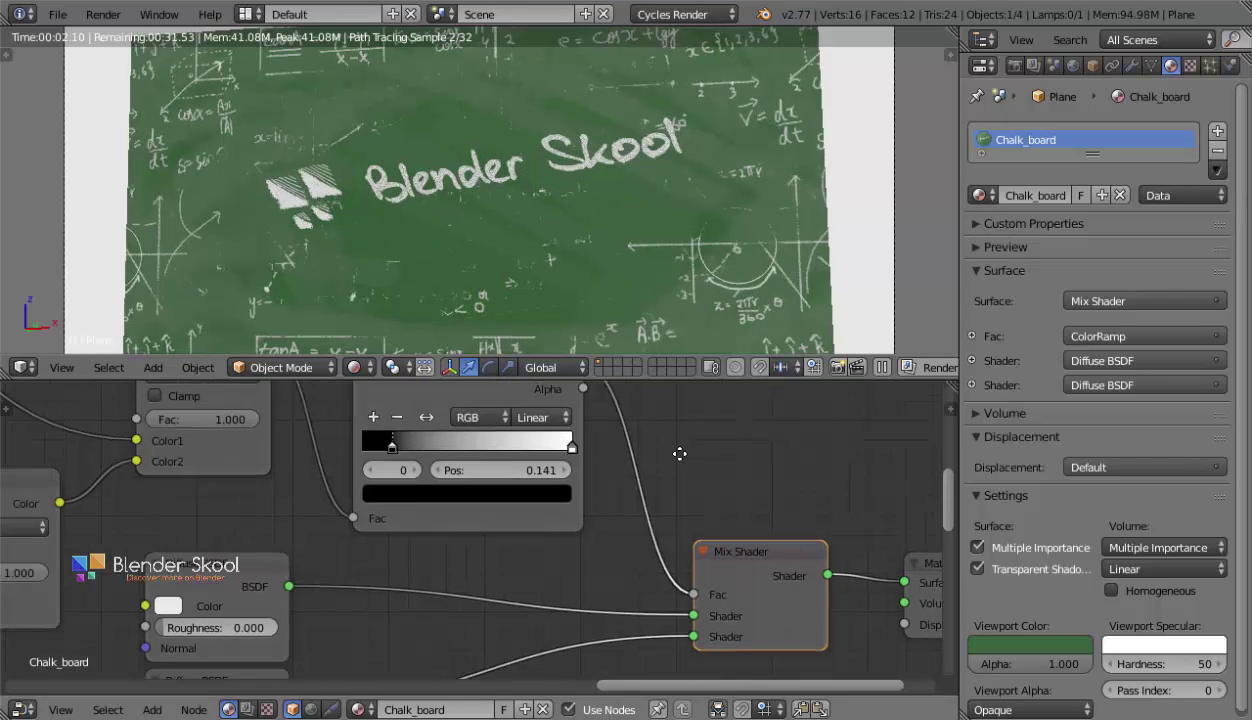
Leave the rendered preview and enable nodes for the World surface.
key("shift+z")
mouse_move(366, 154)
middle_mouse_down()
mouse_move(293, 190)
mouse_move(456, 231)
mouse_move(250, 270)
mouse_move(407, 260)
mouse_move(257, 260)
mouse_move(478, 210)
mouse_move(428, 216)
middle_mouse_up()
scroll(455, 222, "down", 3)
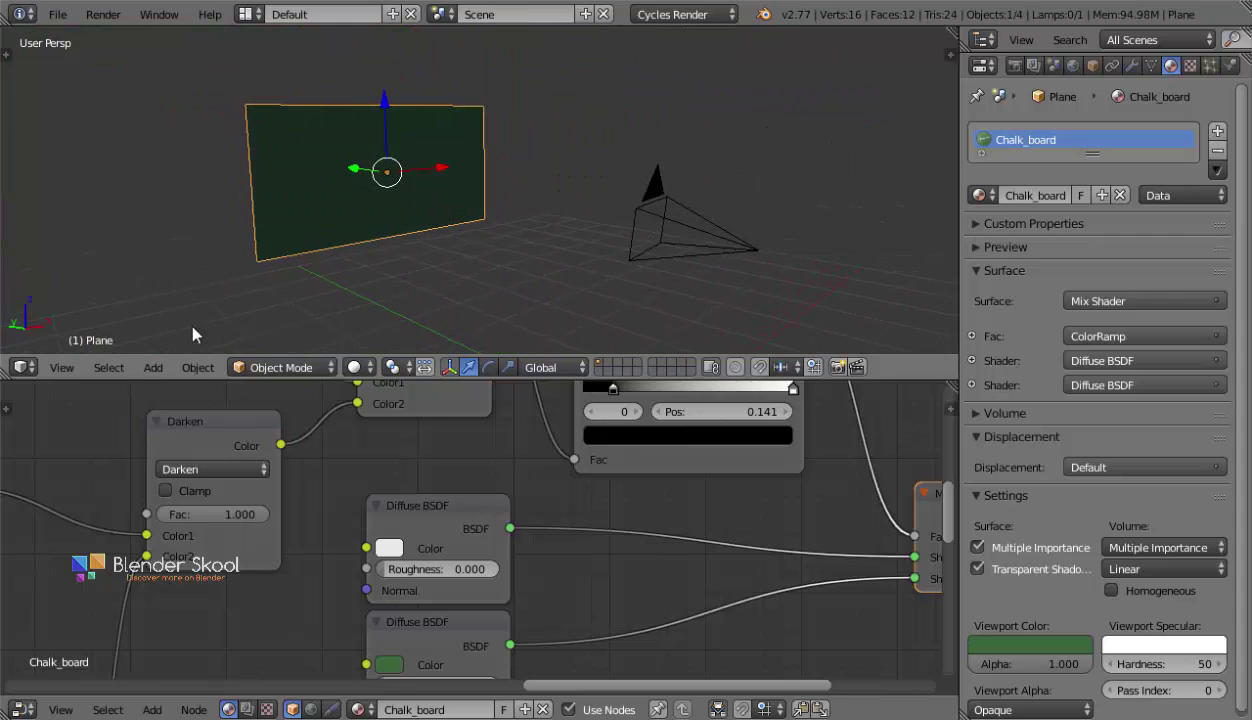
left_click(1073, 65)
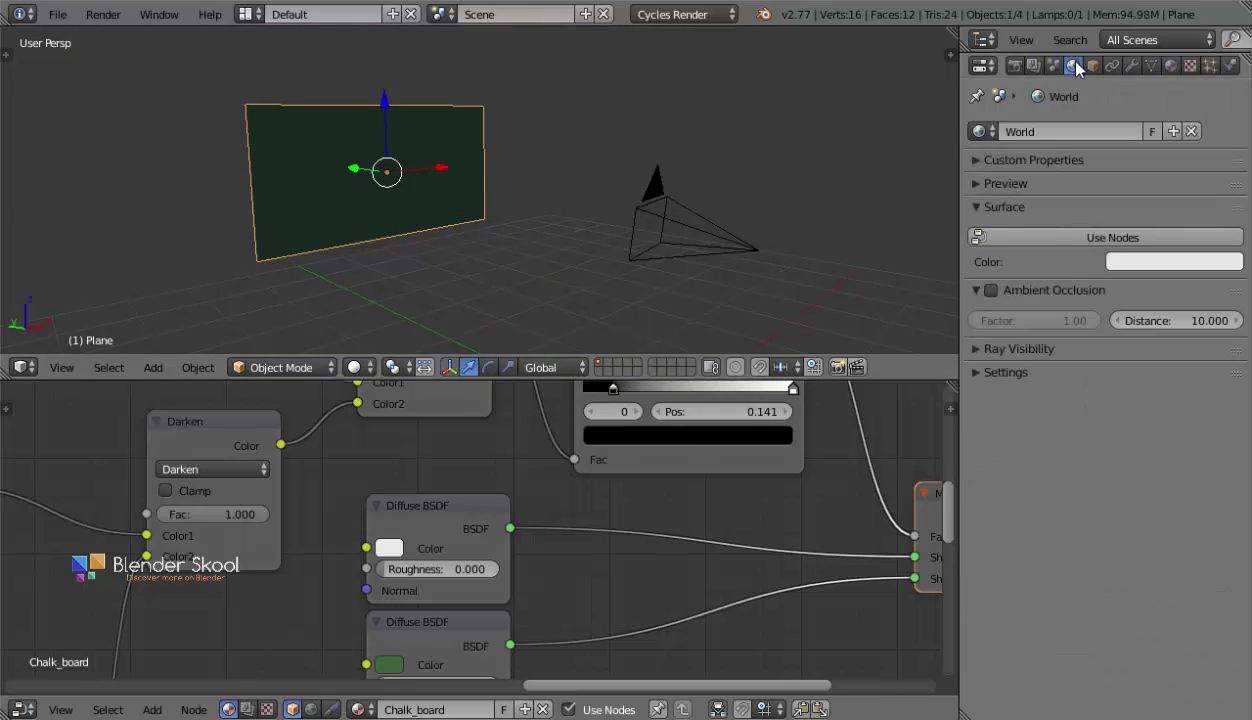
left_click(1107, 240)
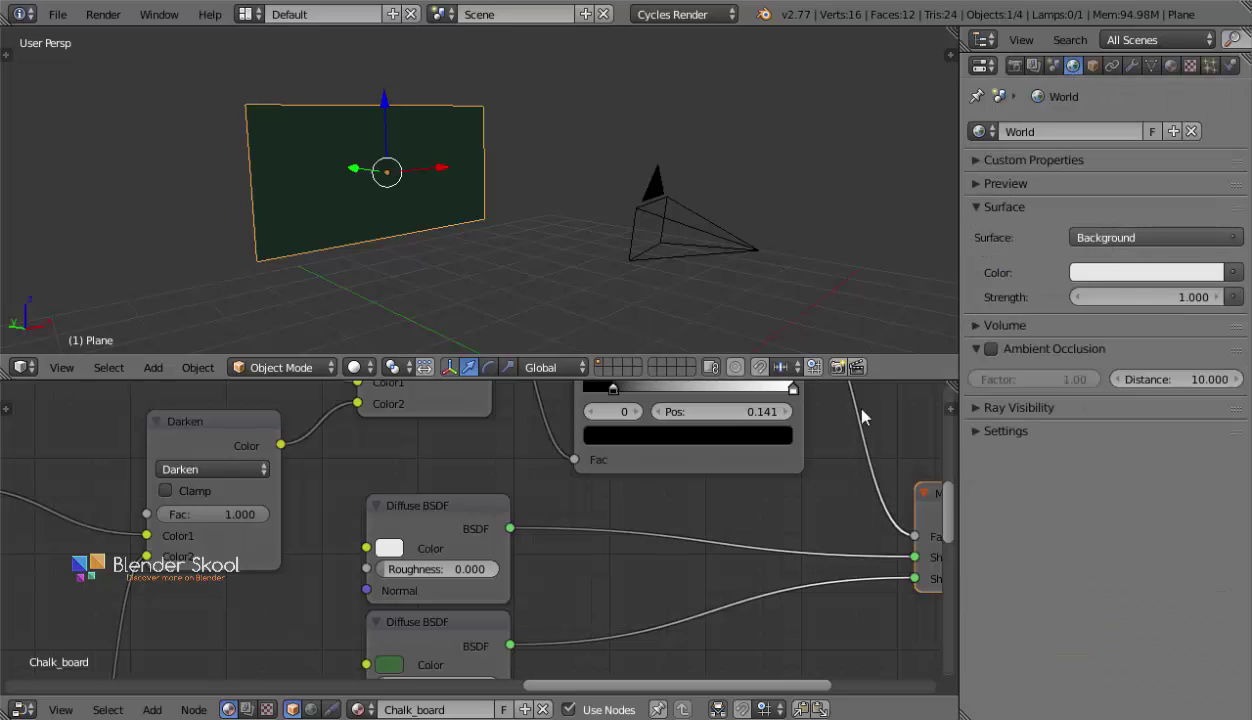
Show the World's node tree and feed an Environment Texture into the Background color.
left_click(310, 710)
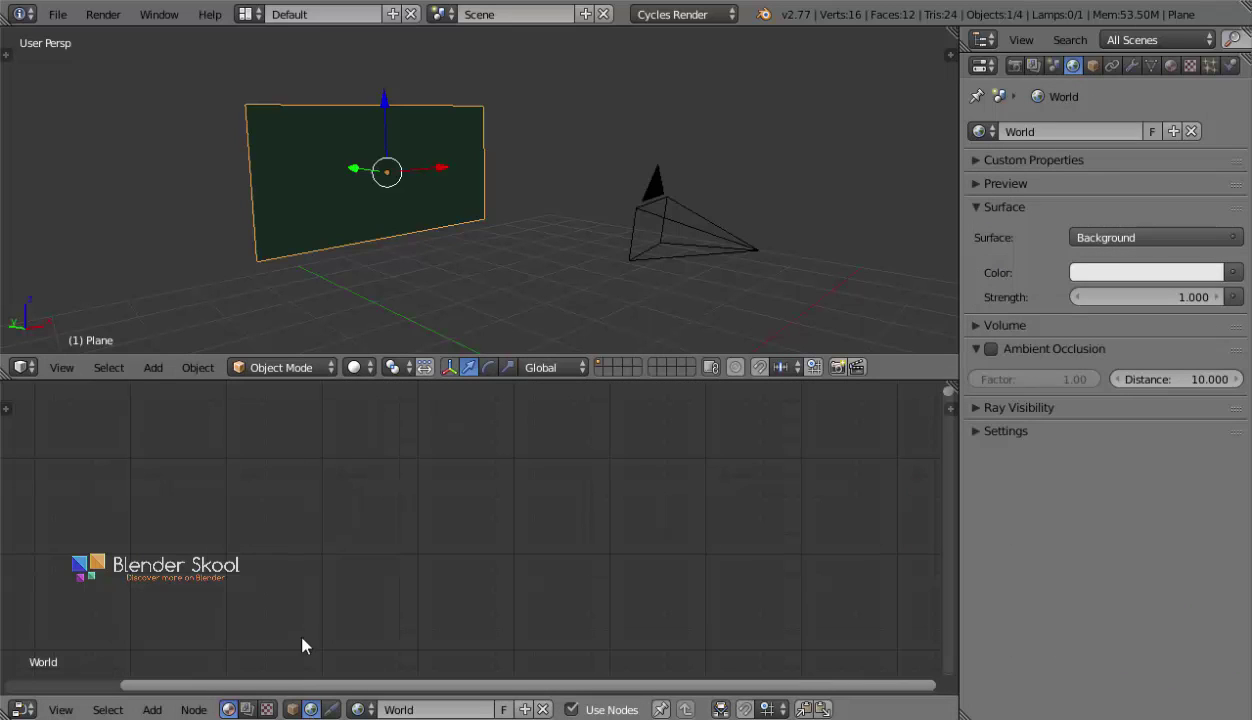
key("Home")
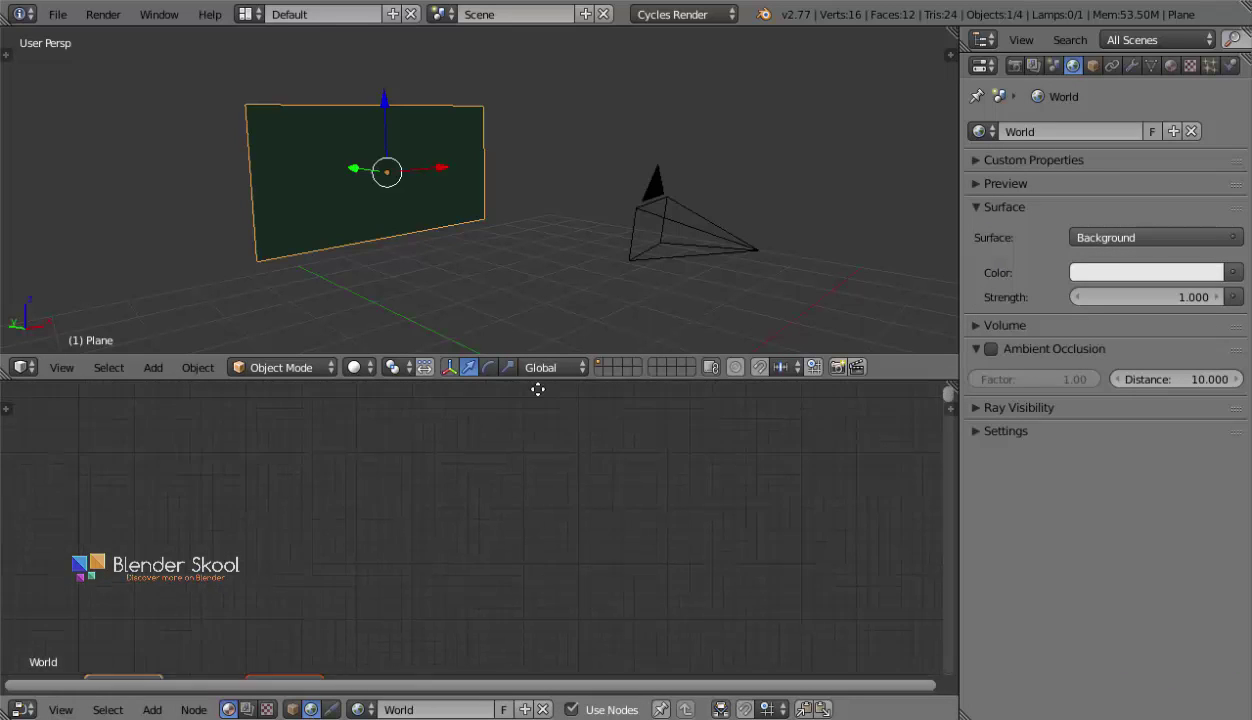
middle_click_drag(644, 568, 874, 507)
scroll(820, 545, "up", 3)
middle_click_drag(511, 581, 740, 658)
scroll(517, 578, "up", 4)
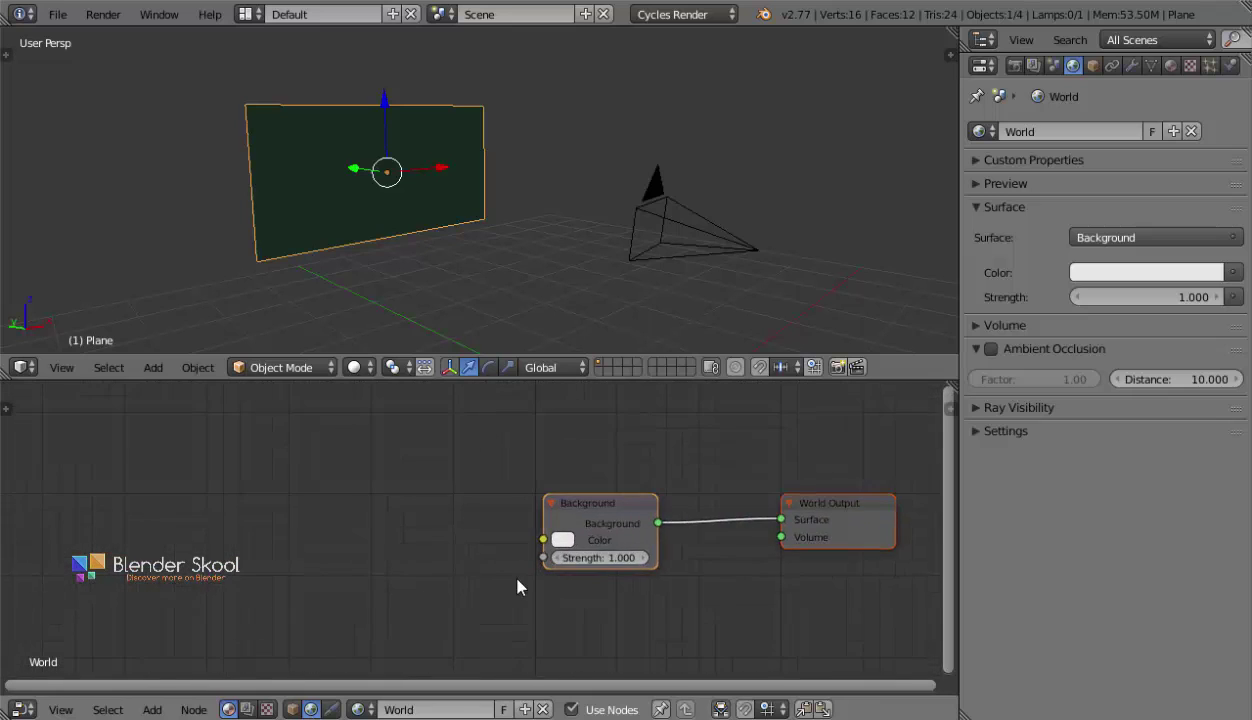
middle_click_drag(490, 557, 543, 544)
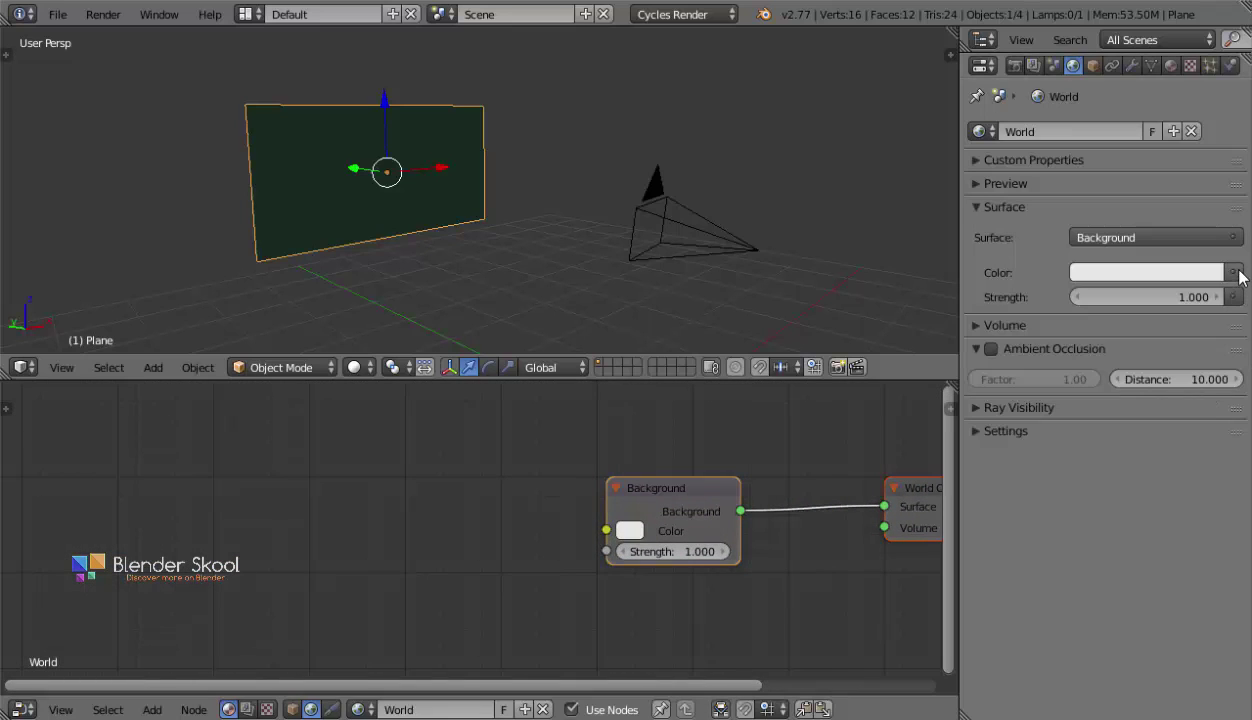
left_click(1236, 271)
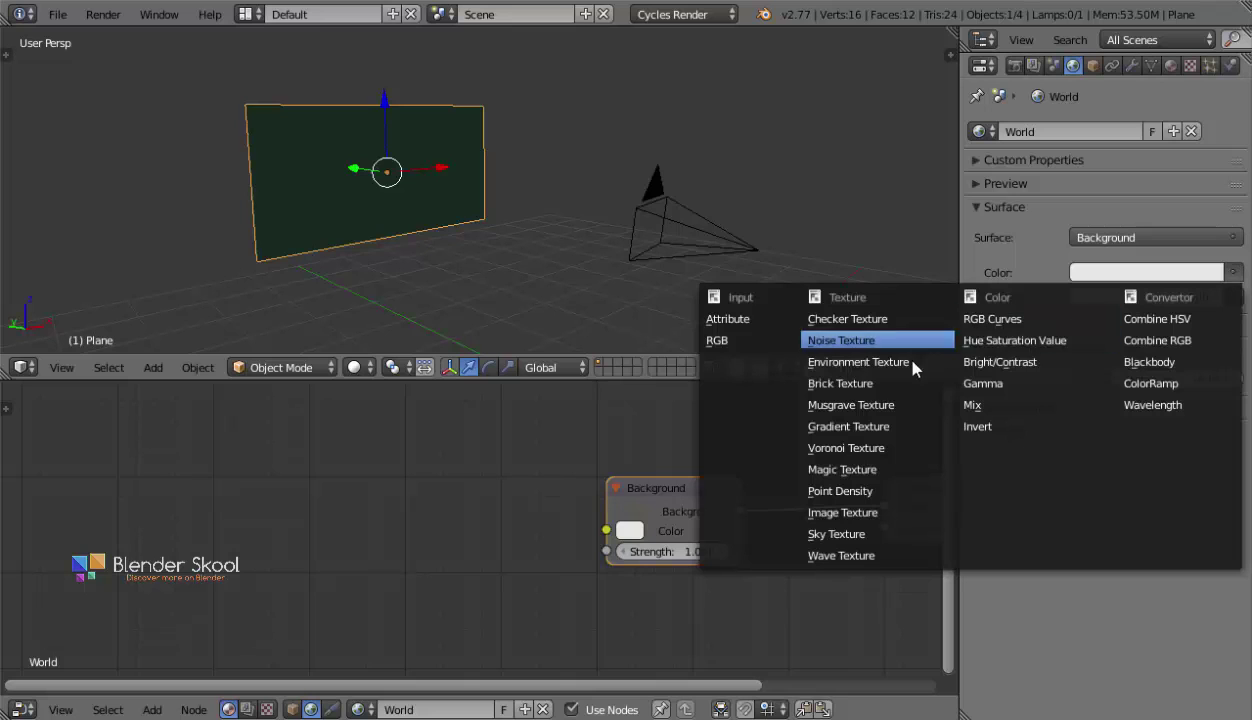
left_click(852, 364)
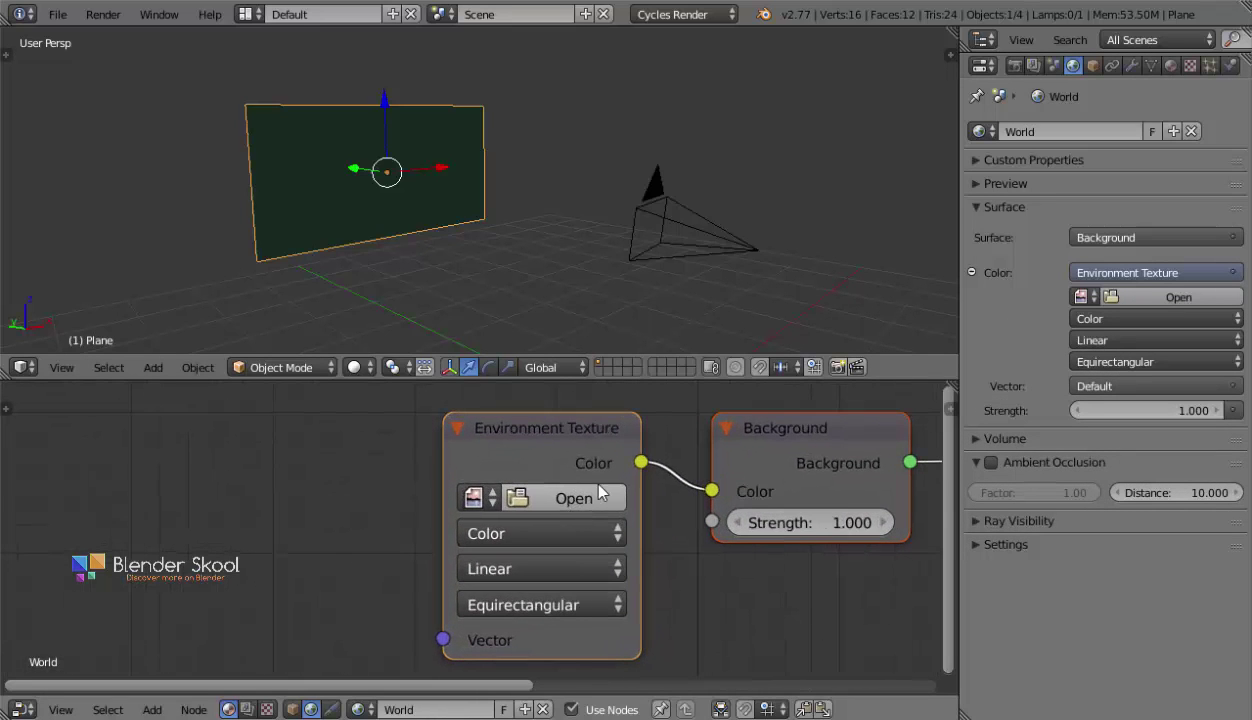
Browse the Chalk Text effect folder as thumbnails and select MonValley_G_DirtRoad_3k.hdr for the Environment Texture.
left_click(580, 500)
left_click(70, 311)
scroll(99, 221, "down", 2)
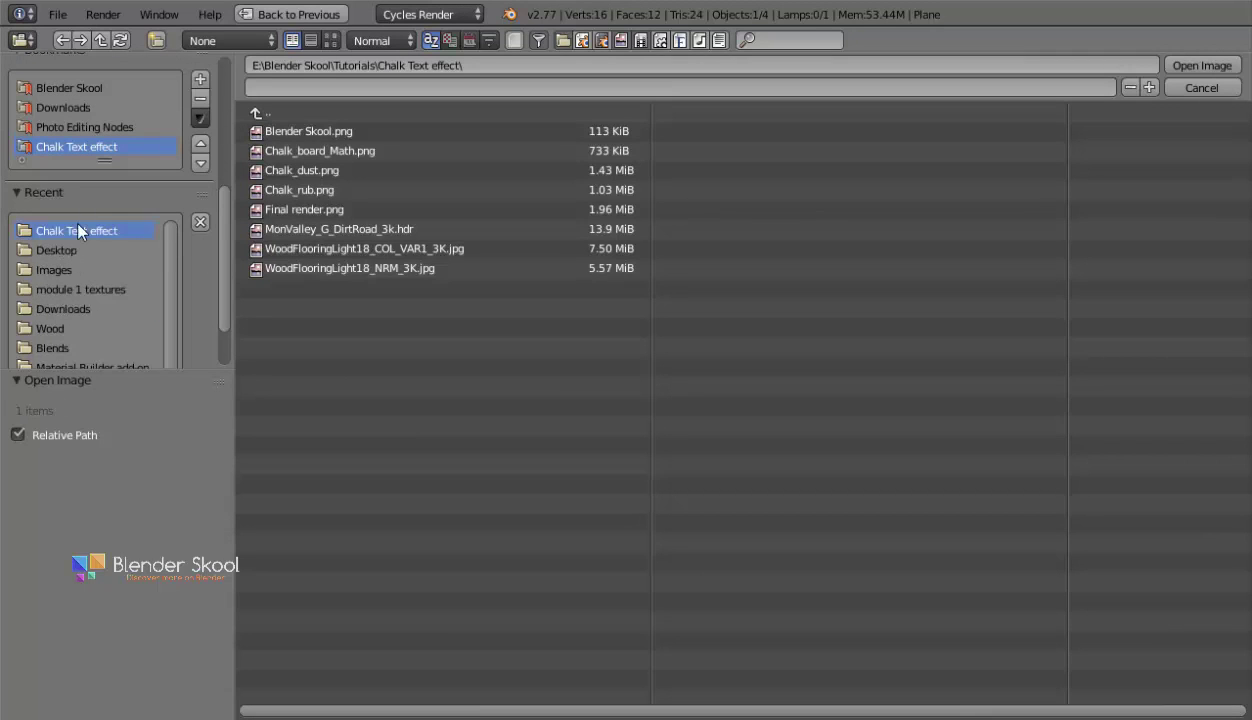
left_click(331, 40)
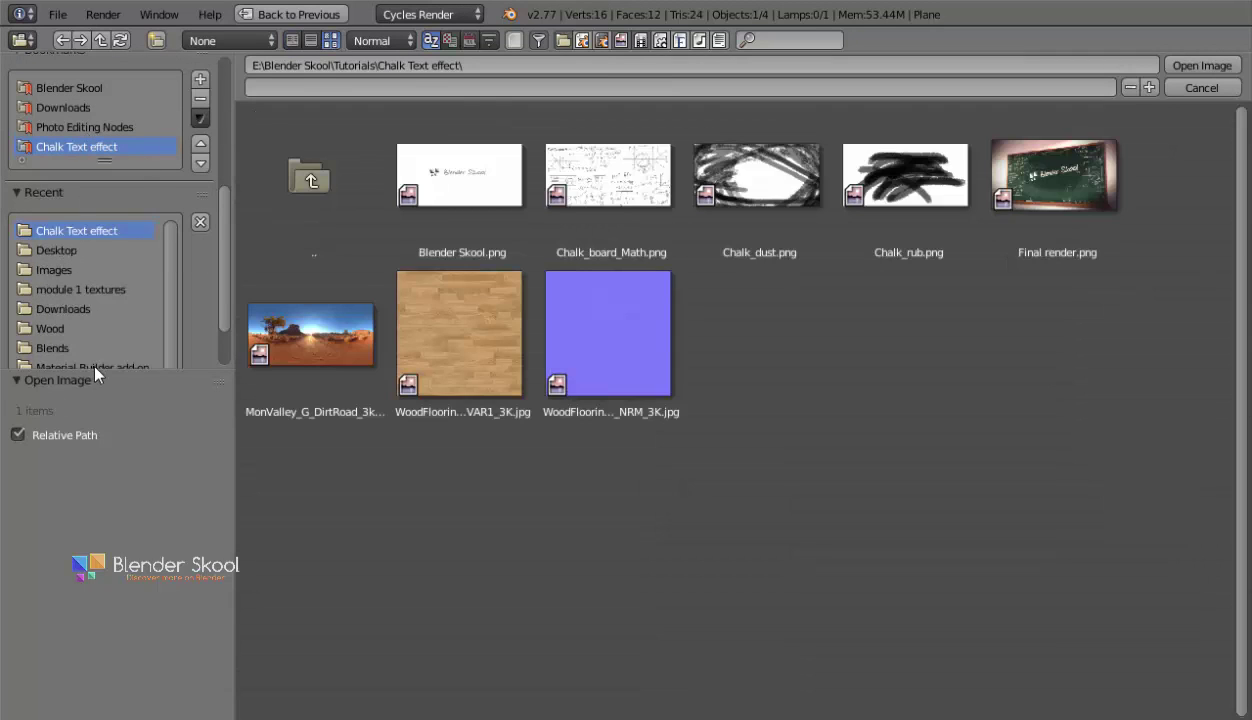
left_click_drag(92, 329, 92, 185)
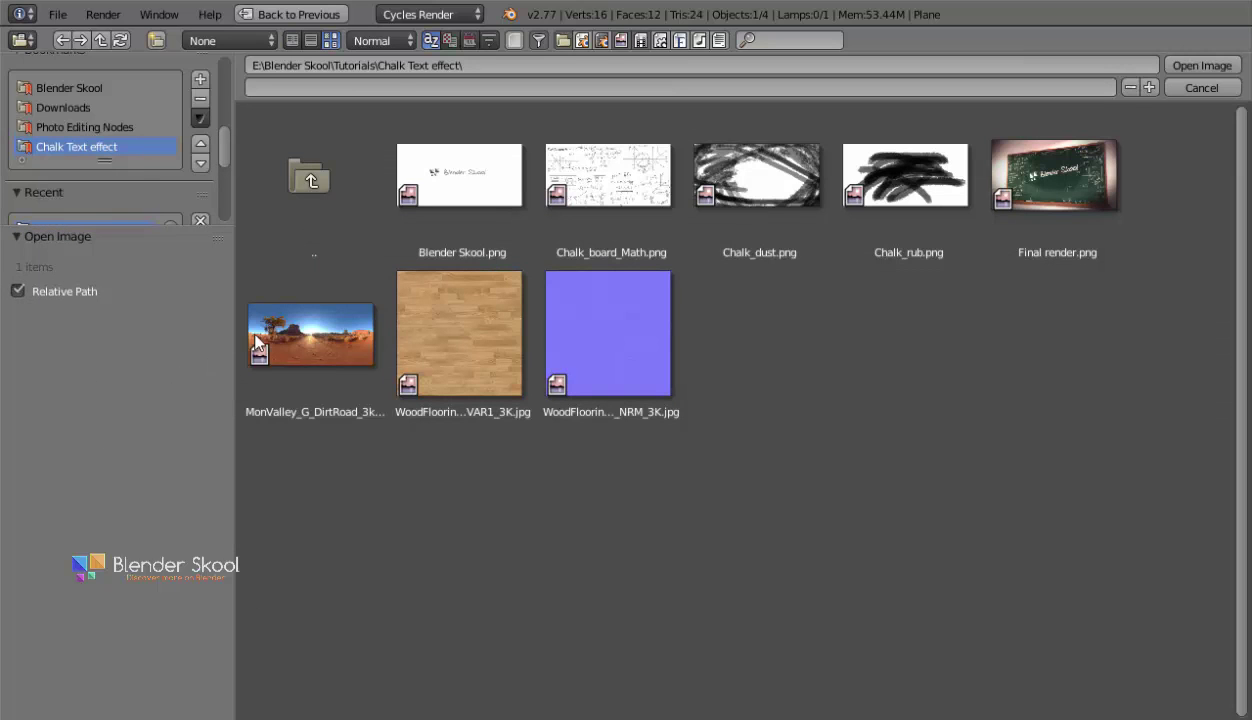
left_click(323, 335)
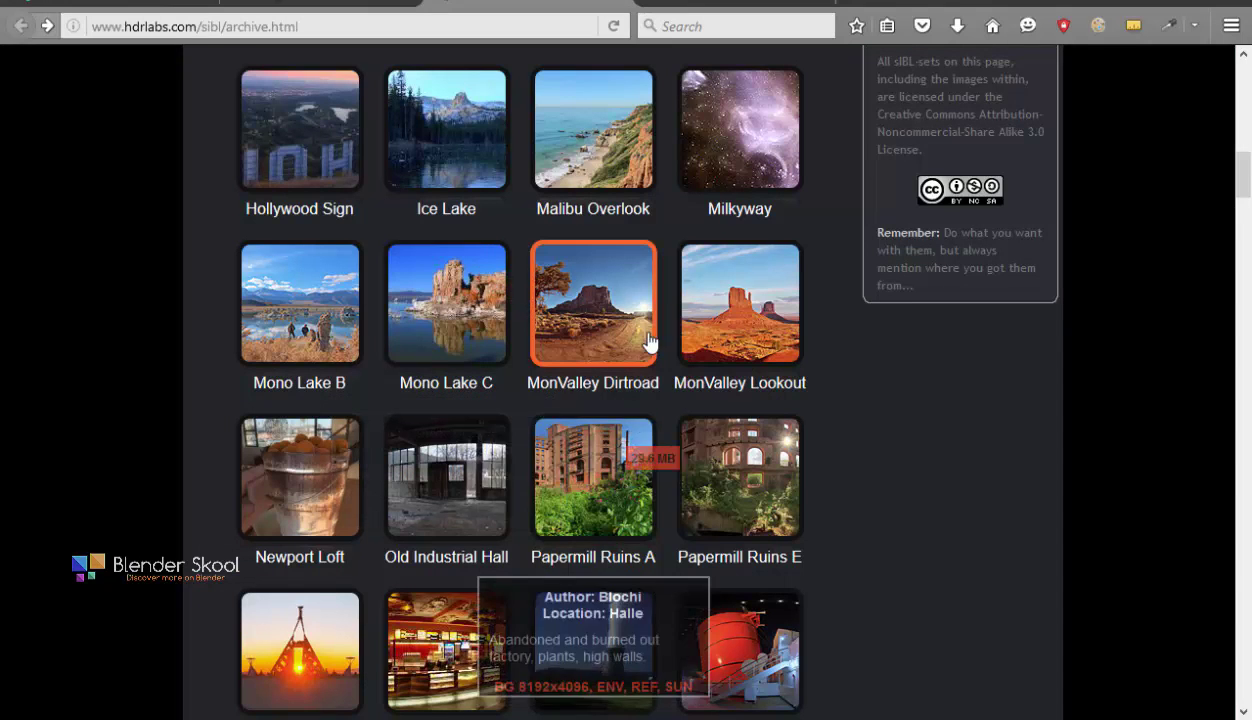
Look at the MonValley Dirtroad set in the hdrlabs.com sIBL archive in the browser, and return to Blender's file browser.
mouse_move(637, 343)
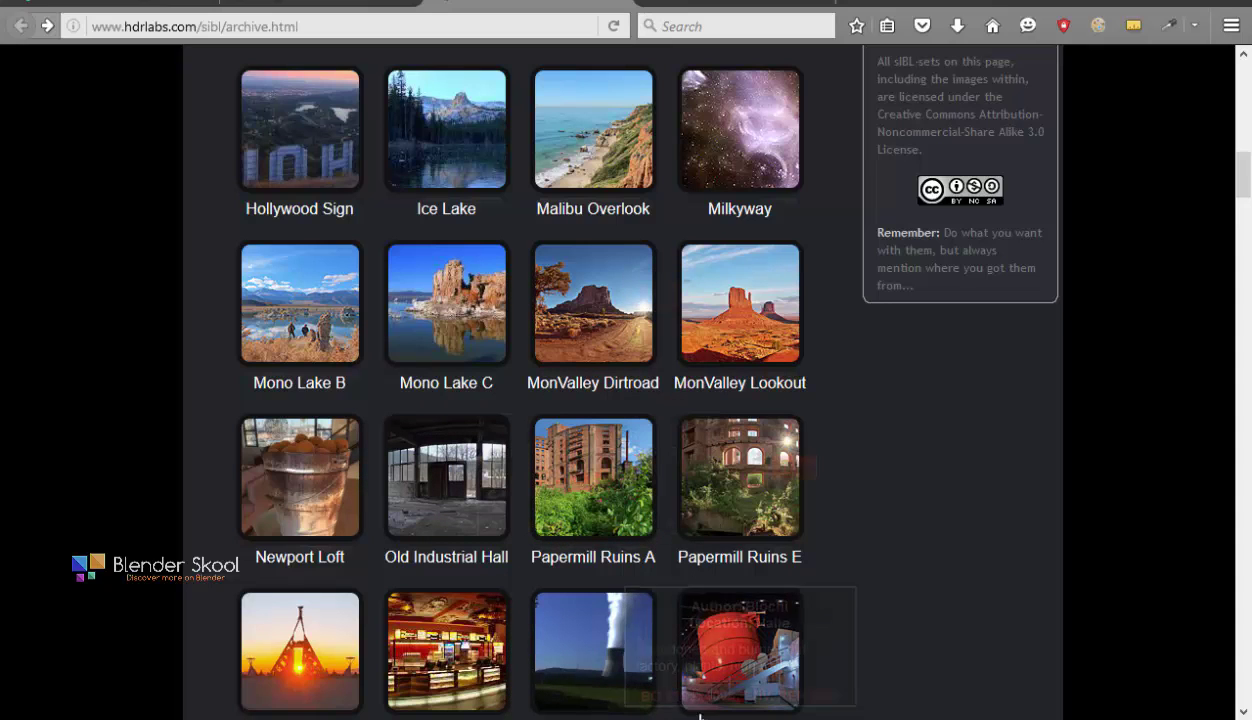
mouse_move(645, 719)
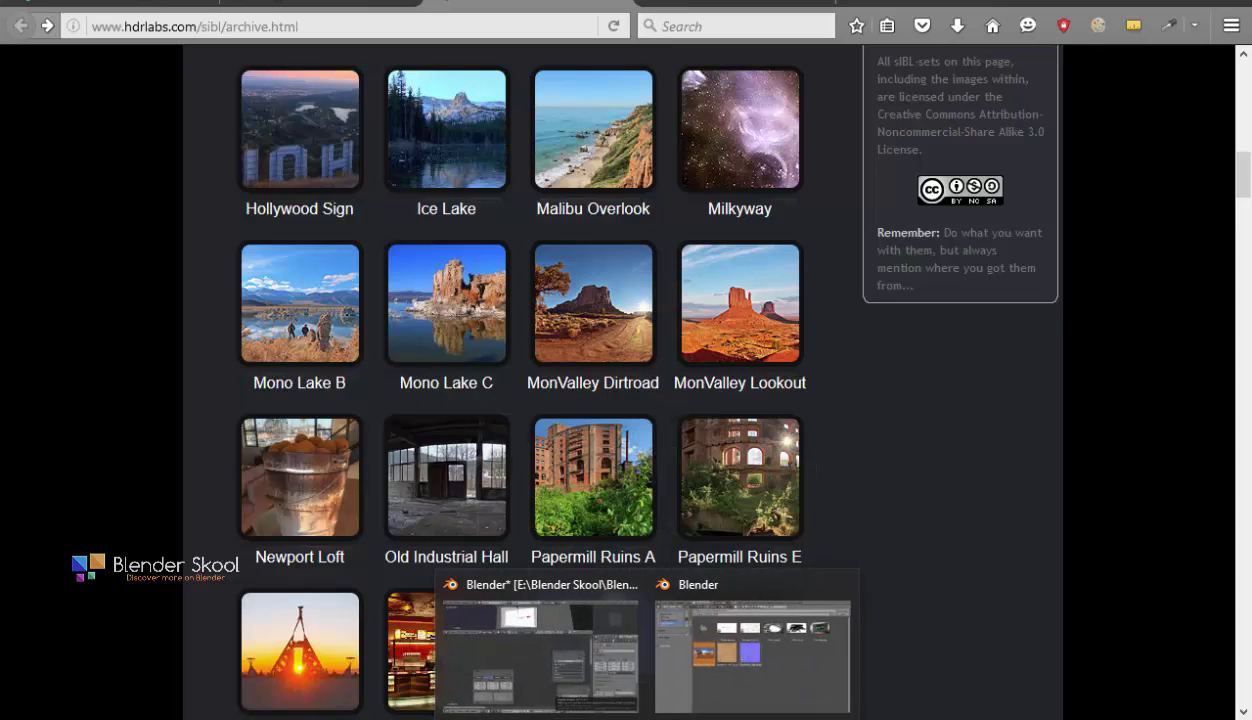
left_click(716, 634)
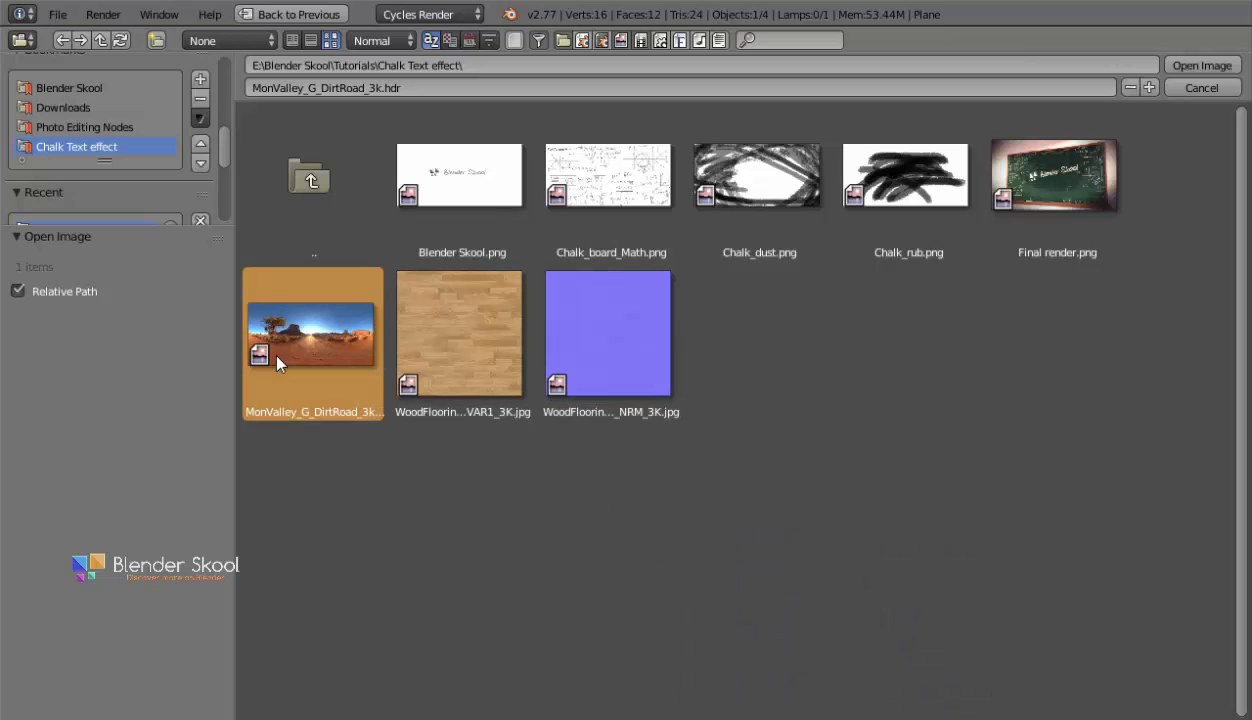
Load the selected HDR into the Environment Texture and switch the viewport to rendered shading.
left_click(1200, 67)
key("z")
left_click(396, 238)
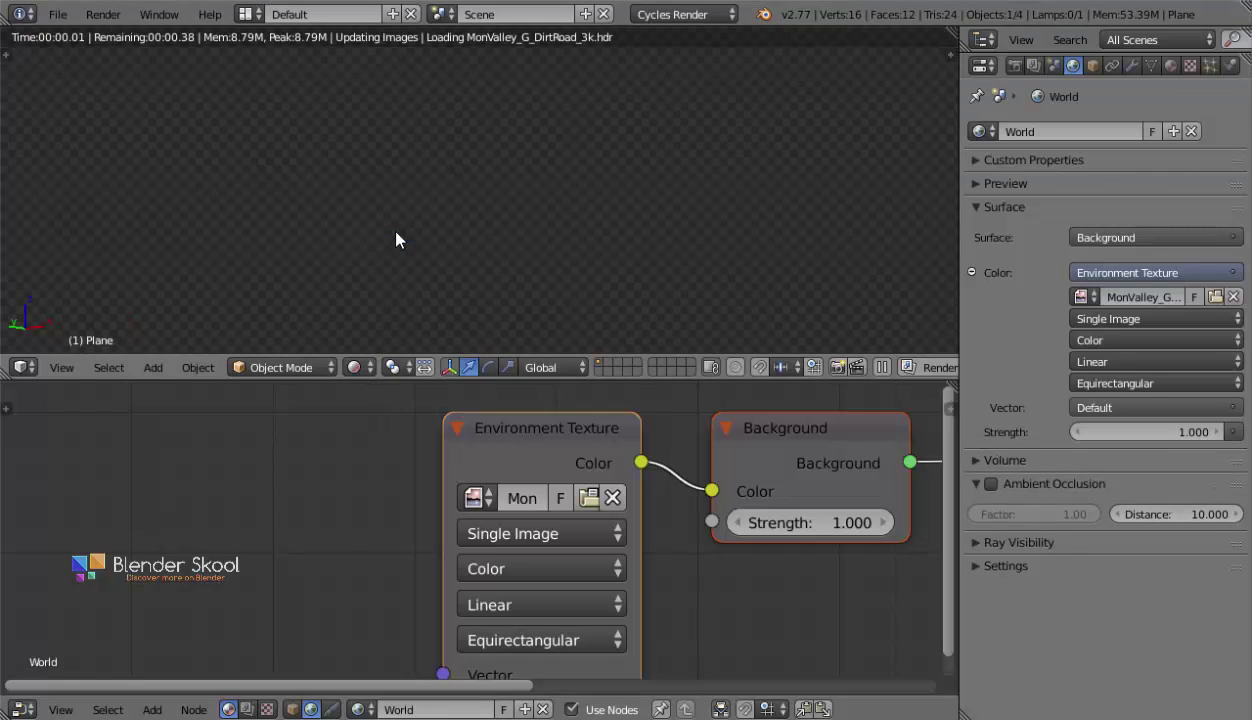
left_click(61, 368)
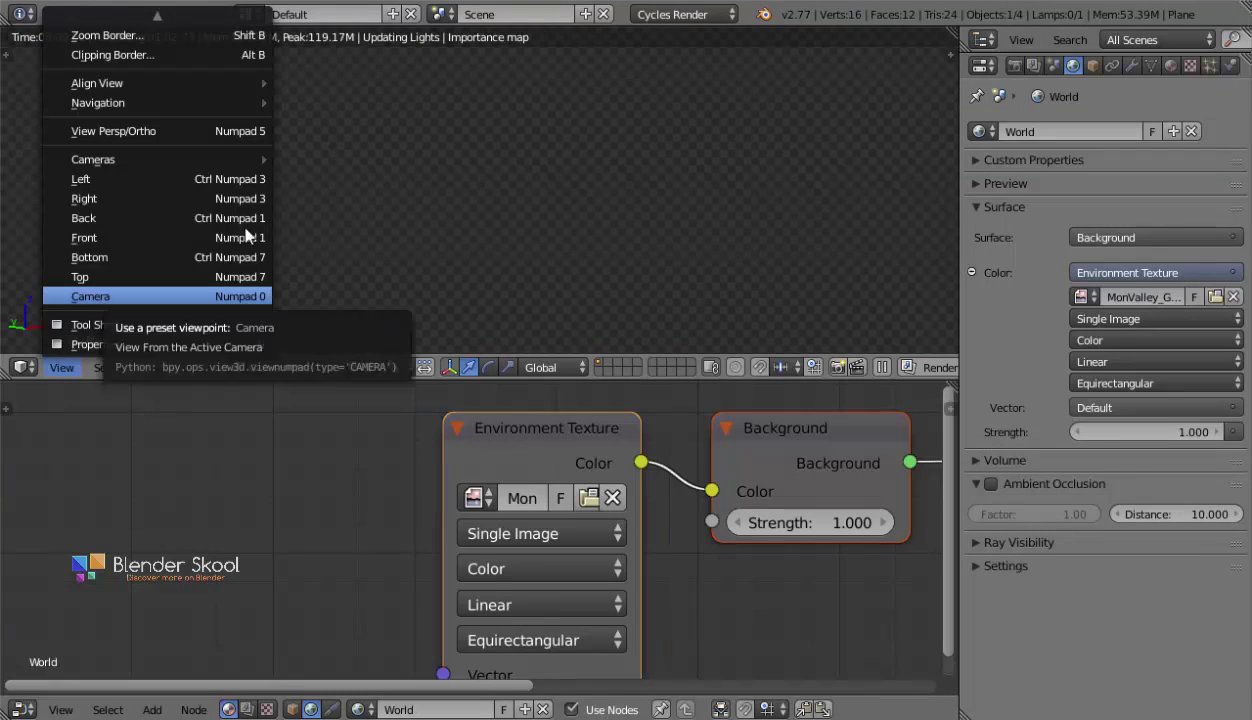
left_click(75, 364)
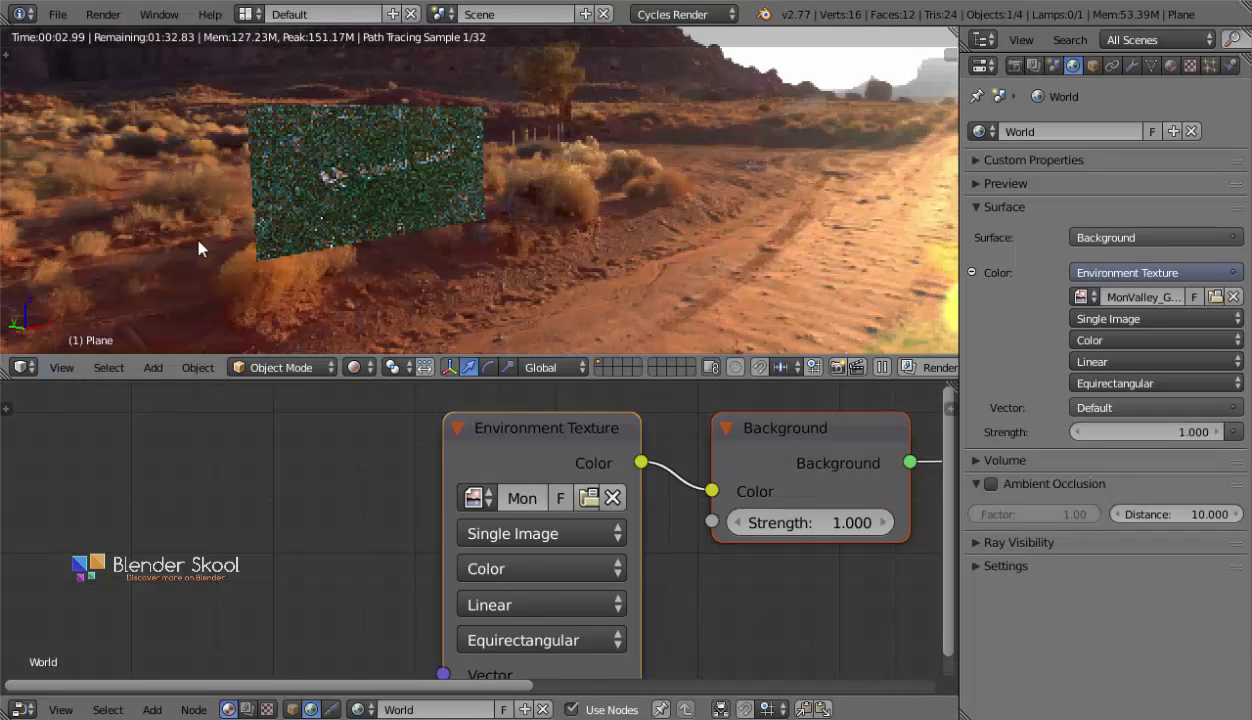
Examine the chalkboard and the surrounding desert environment from several angles in the rendered viewport.
middle_click_drag(198, 248, 282, 218)
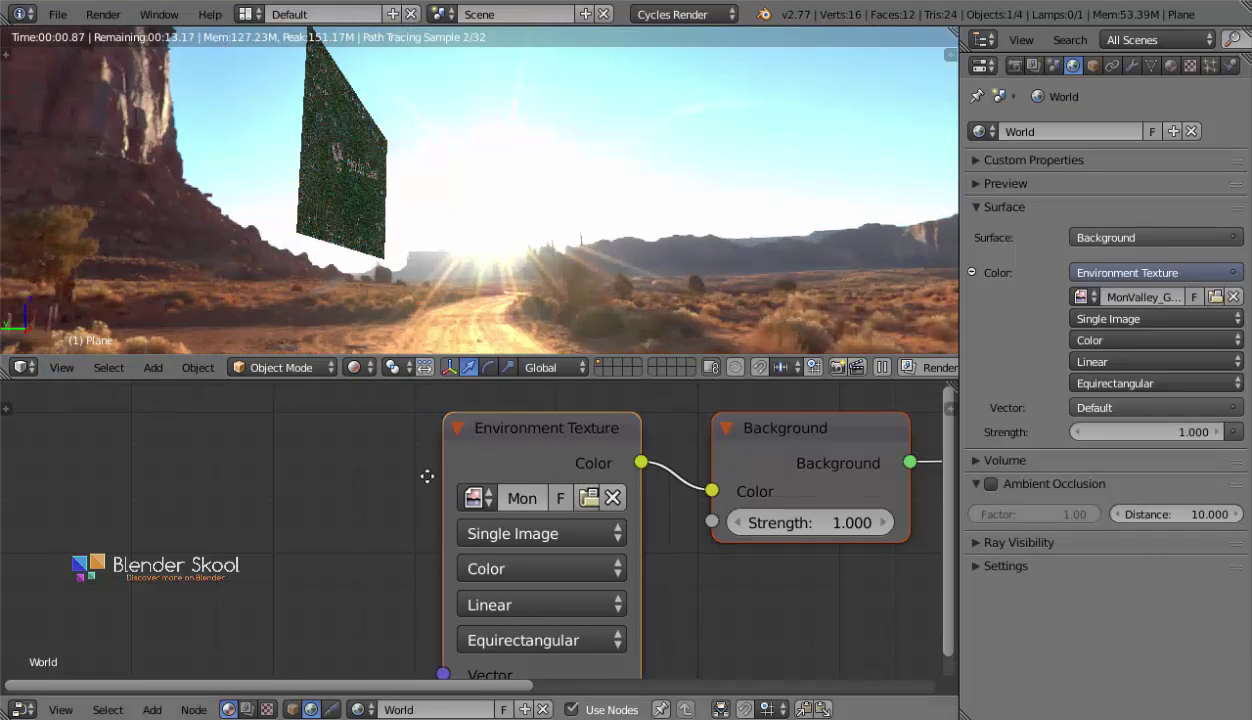
middle_click_drag(556, 487, 308, 455)
scroll(308, 455, "down", 2)
middle_click_drag(410, 473, 464, 477)
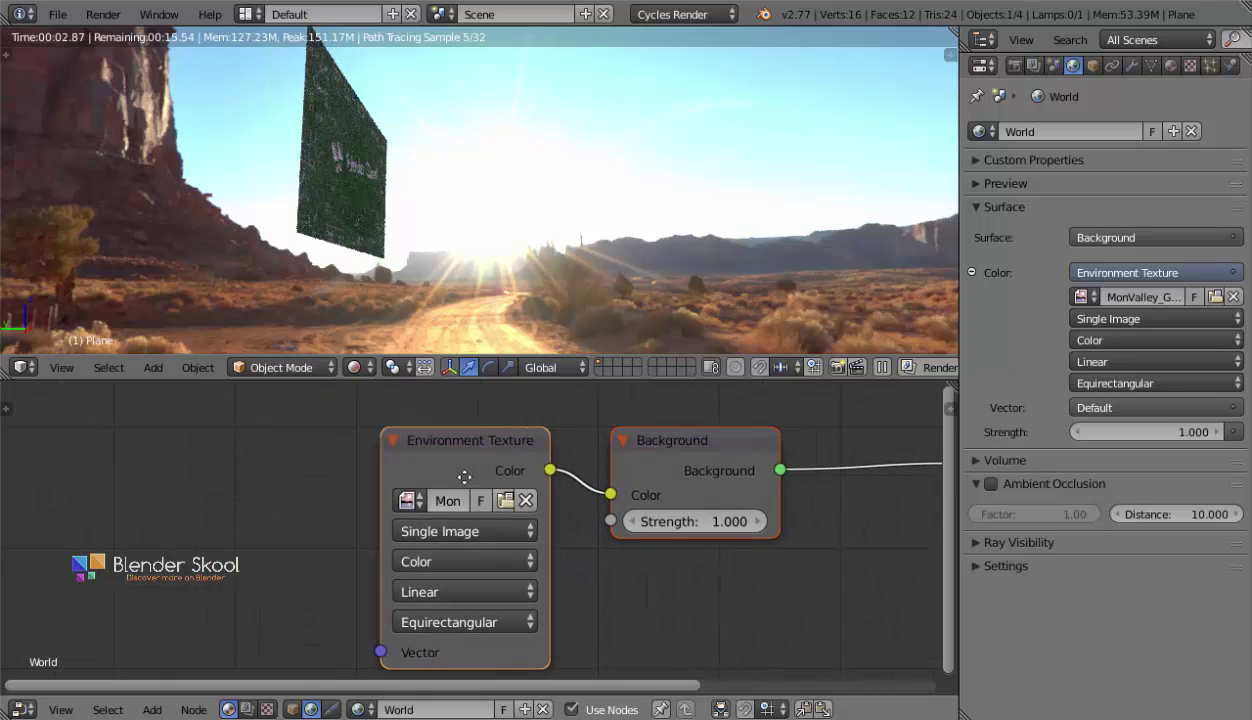
middle_click_drag(752, 227, 440, 158)
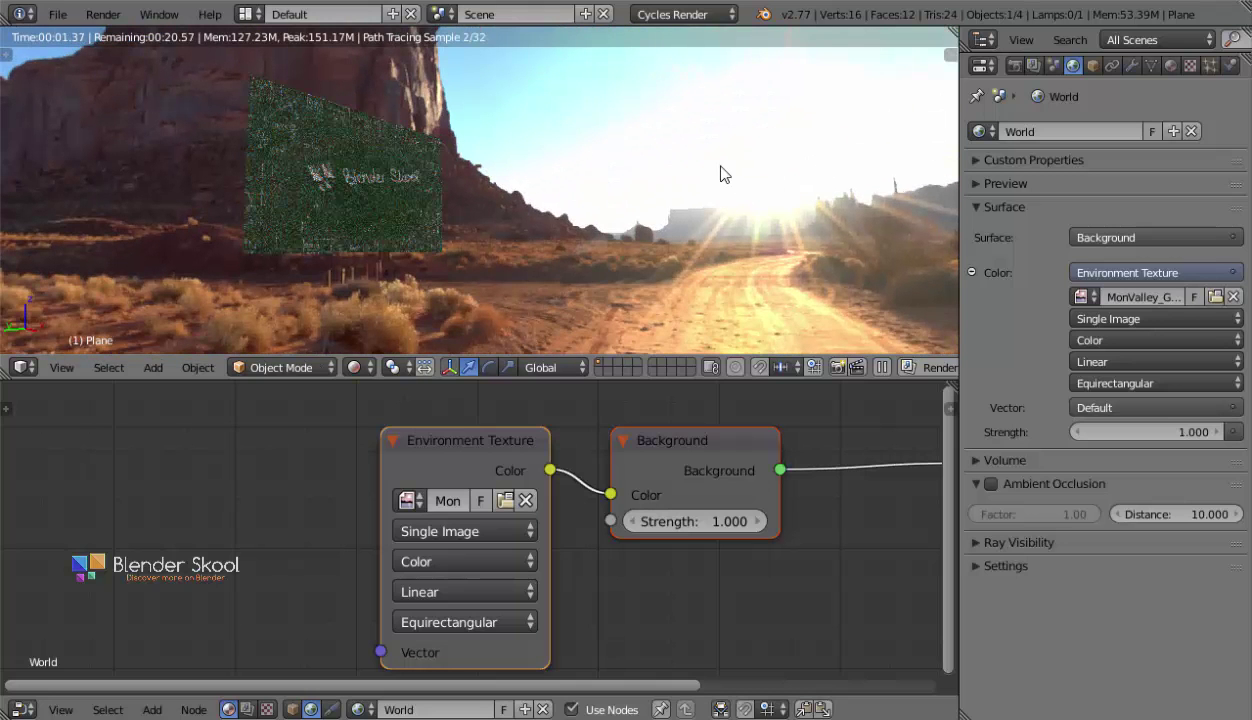
middle_click_drag(251, 222, 204, 236)
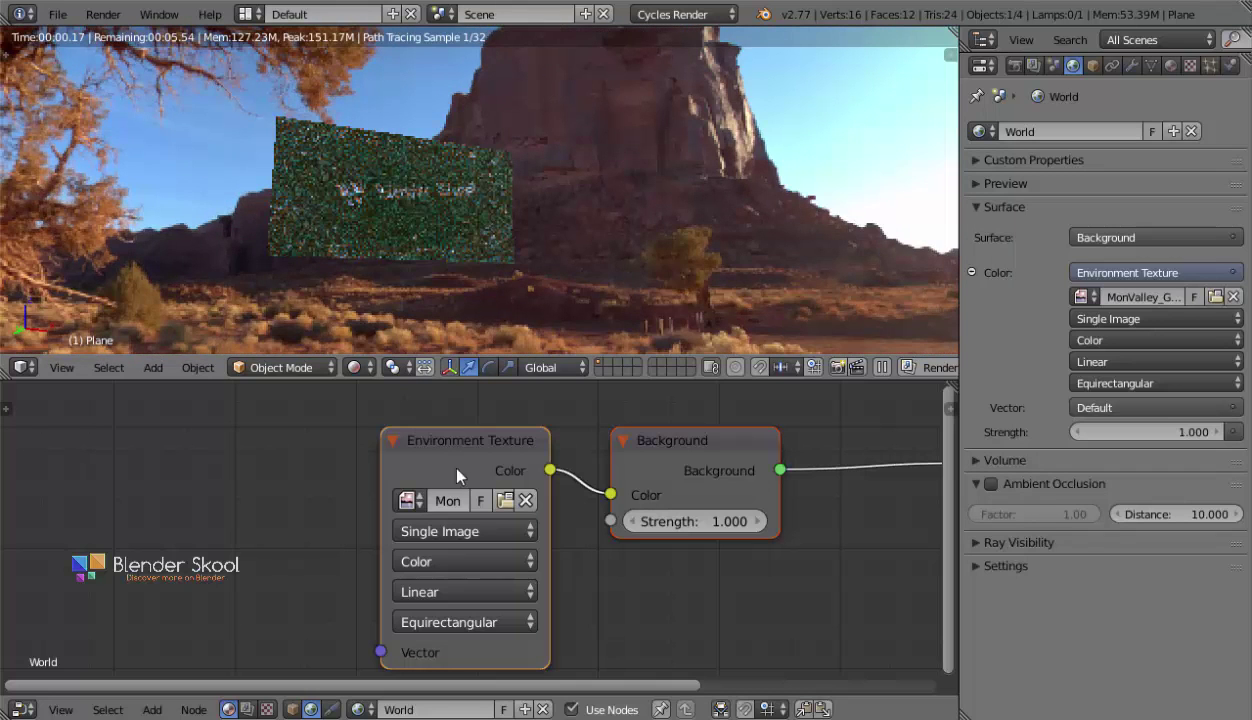
Move the Environment Texture node well away from the Background node and add a Math node between them, below their link.
middle_click_drag(591, 514, 569, 510)
left_click_drag(448, 434, 14, 437)
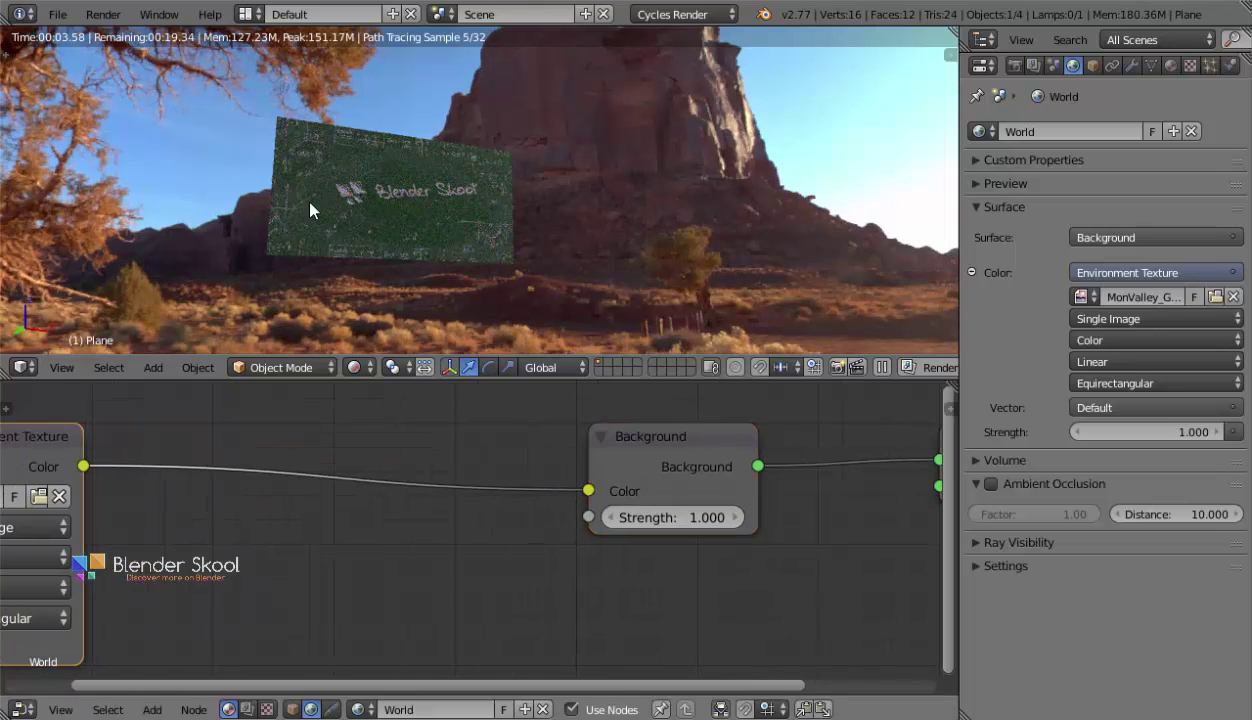
key("shift+z")
middle_click_drag(311, 475, 432, 450)
key("shift+a")
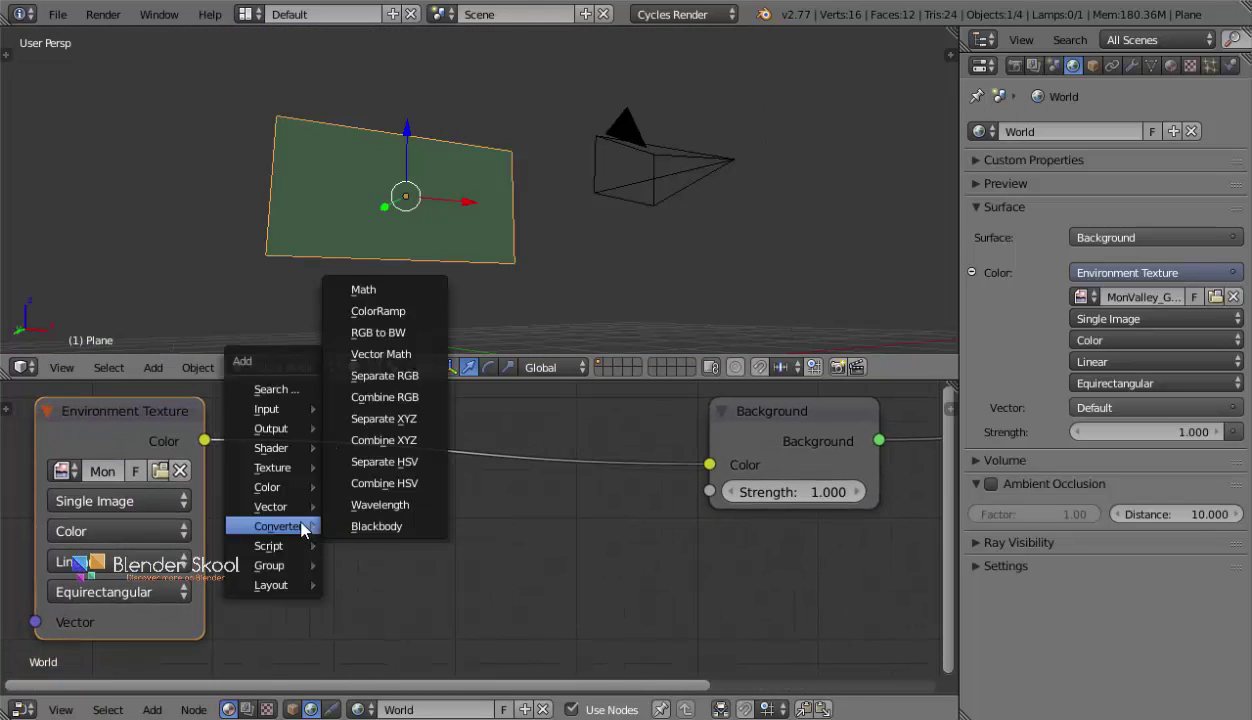
left_click(396, 288)
left_click(253, 514)
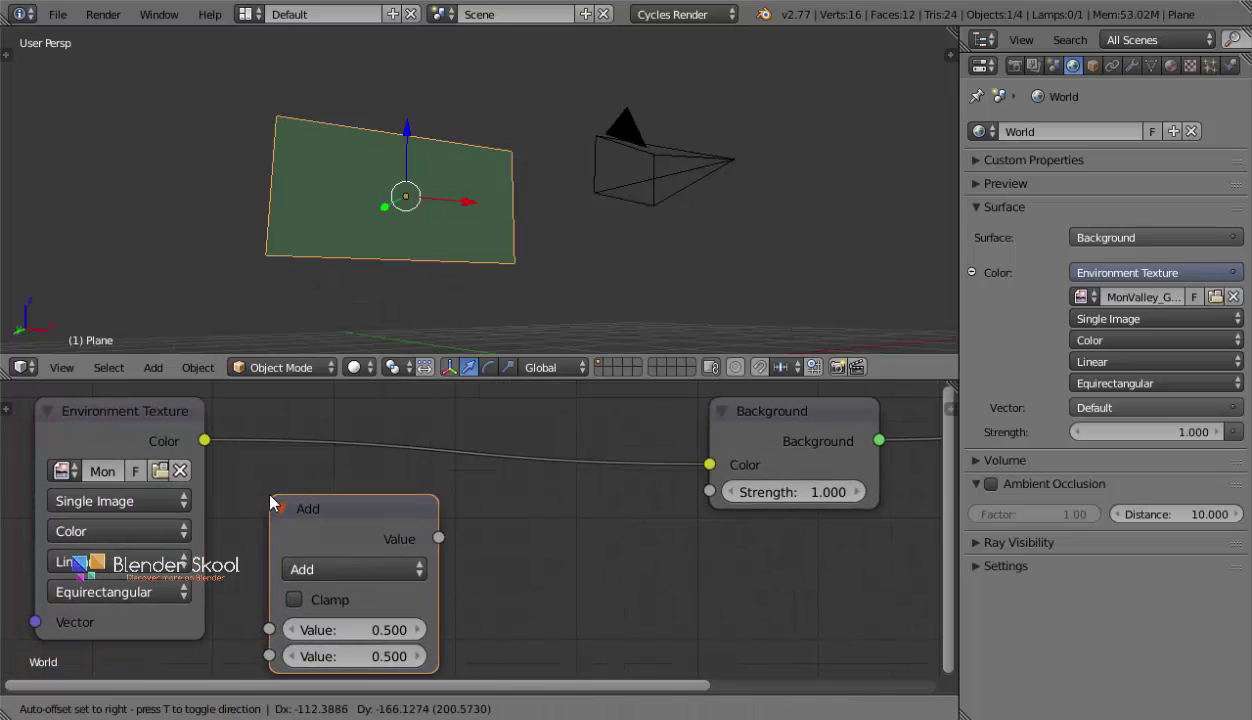
Route the Environment Texture's Color through the Math node, set to Multiply, into the Background Strength, and place a duplicate of it below Background.
left_click_drag(204, 441, 270, 629)
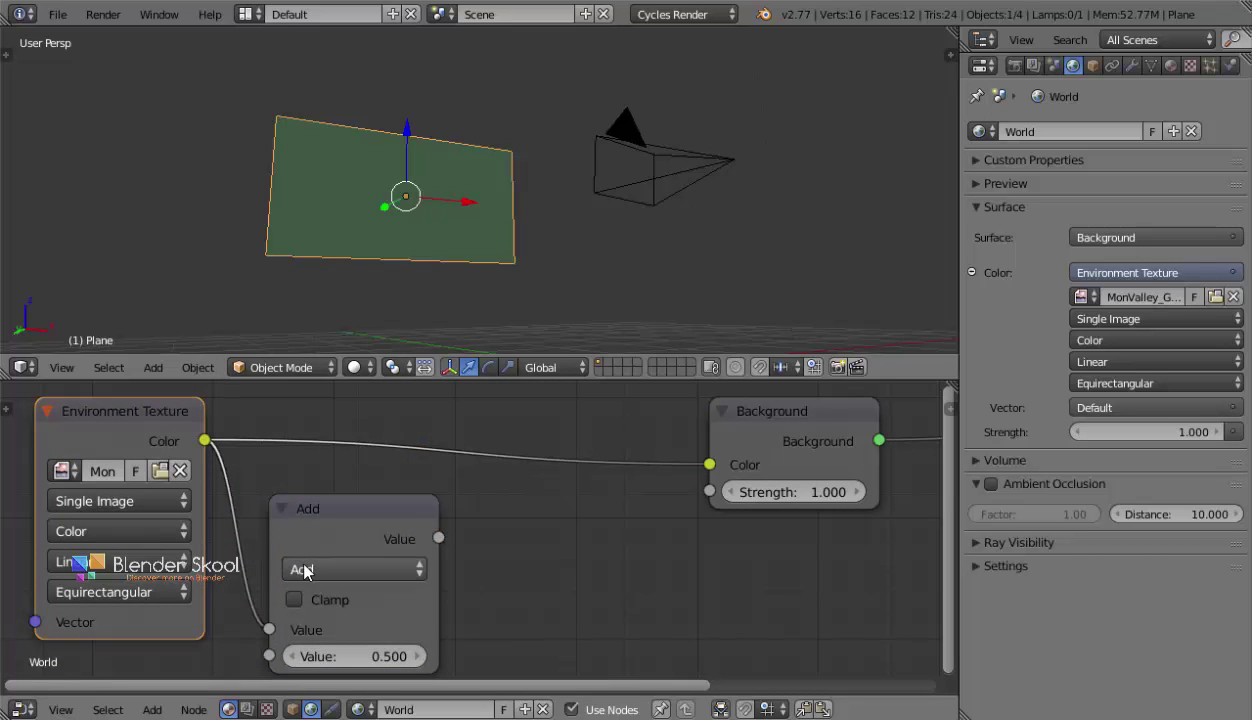
left_click(296, 568)
left_click(298, 476)
left_click_drag(438, 538, 722, 491)
key("shift+d")
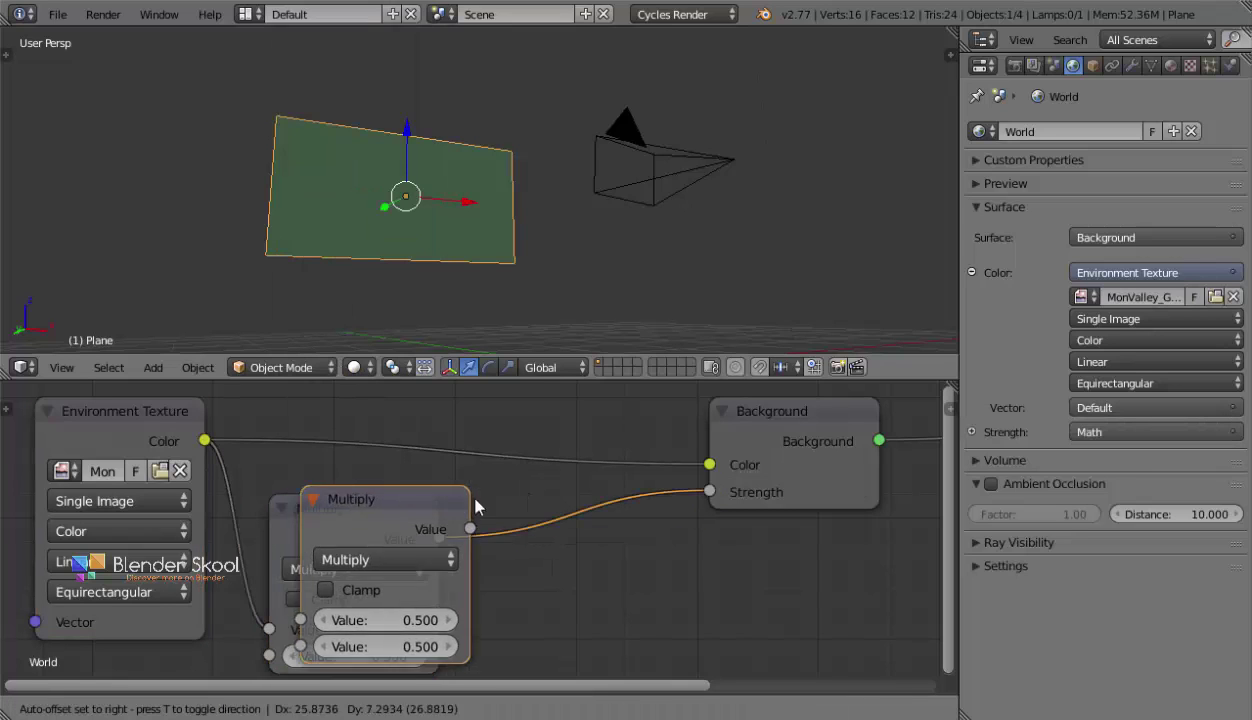
left_click(663, 626)
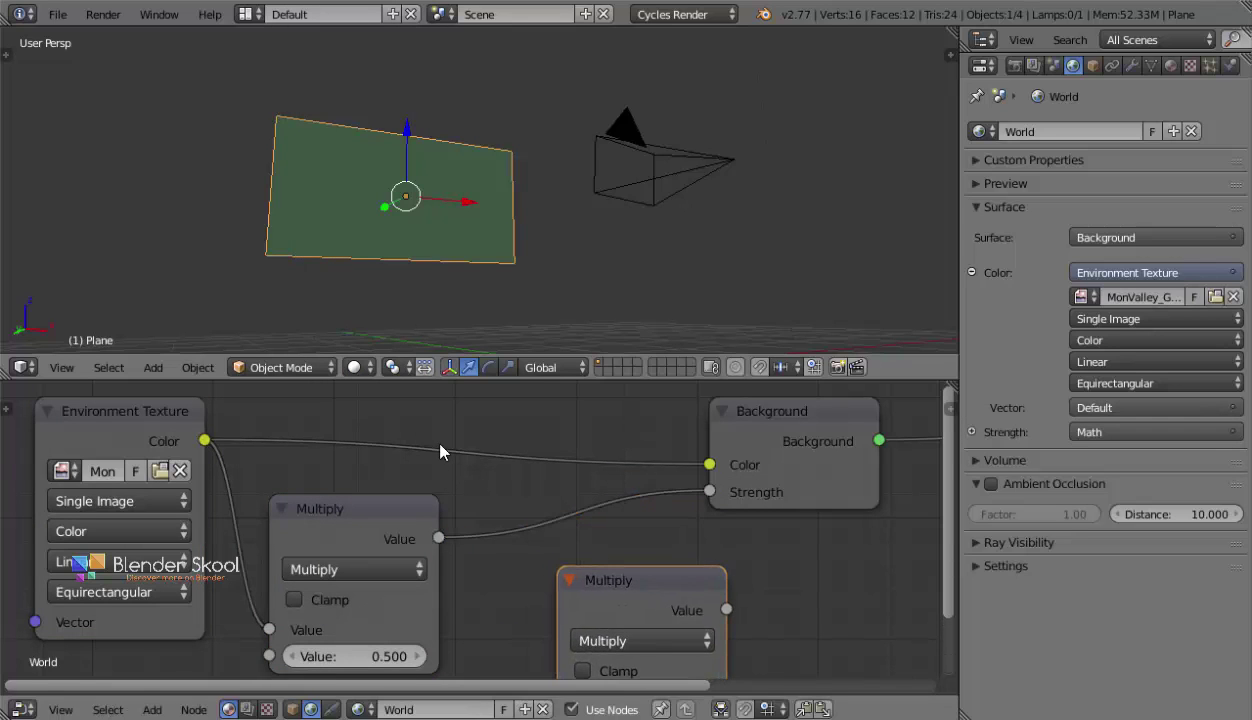
Set the value of the Multiply node feeding the Background Strength to 0.200, previewing the environment in rendered shading.
left_click(356, 367)
left_click(386, 238)
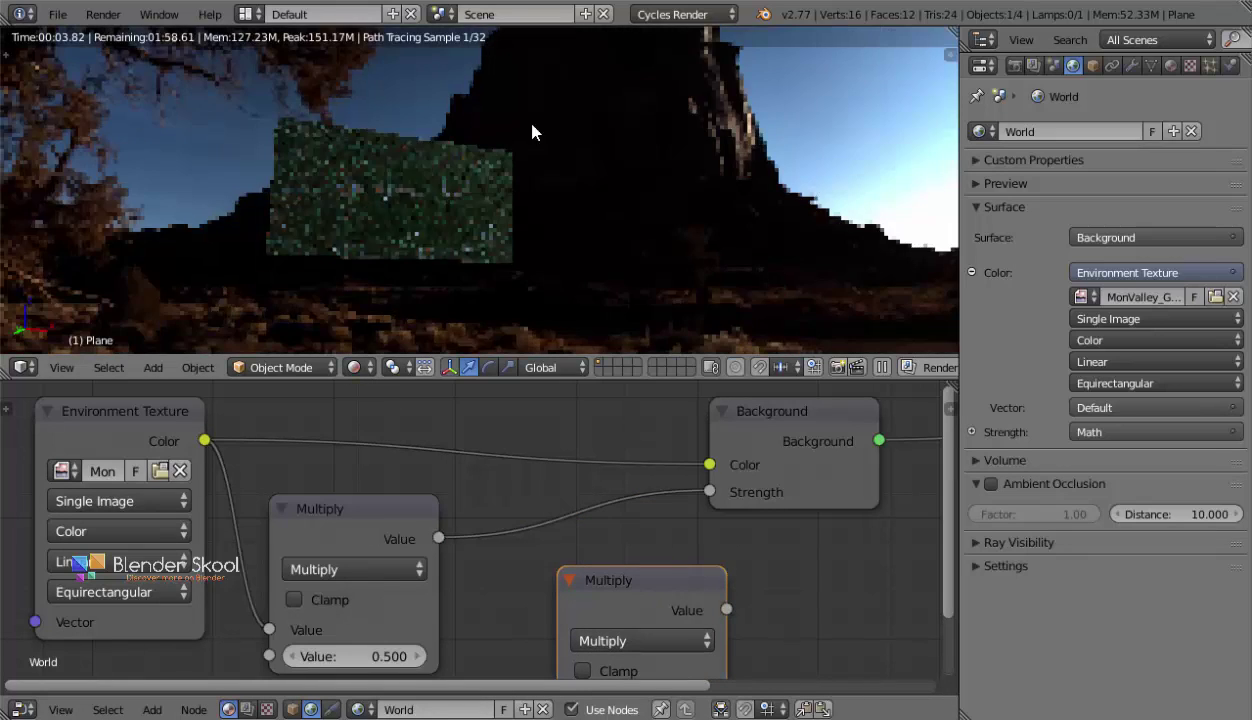
middle_click_drag(550, 135, 643, 197)
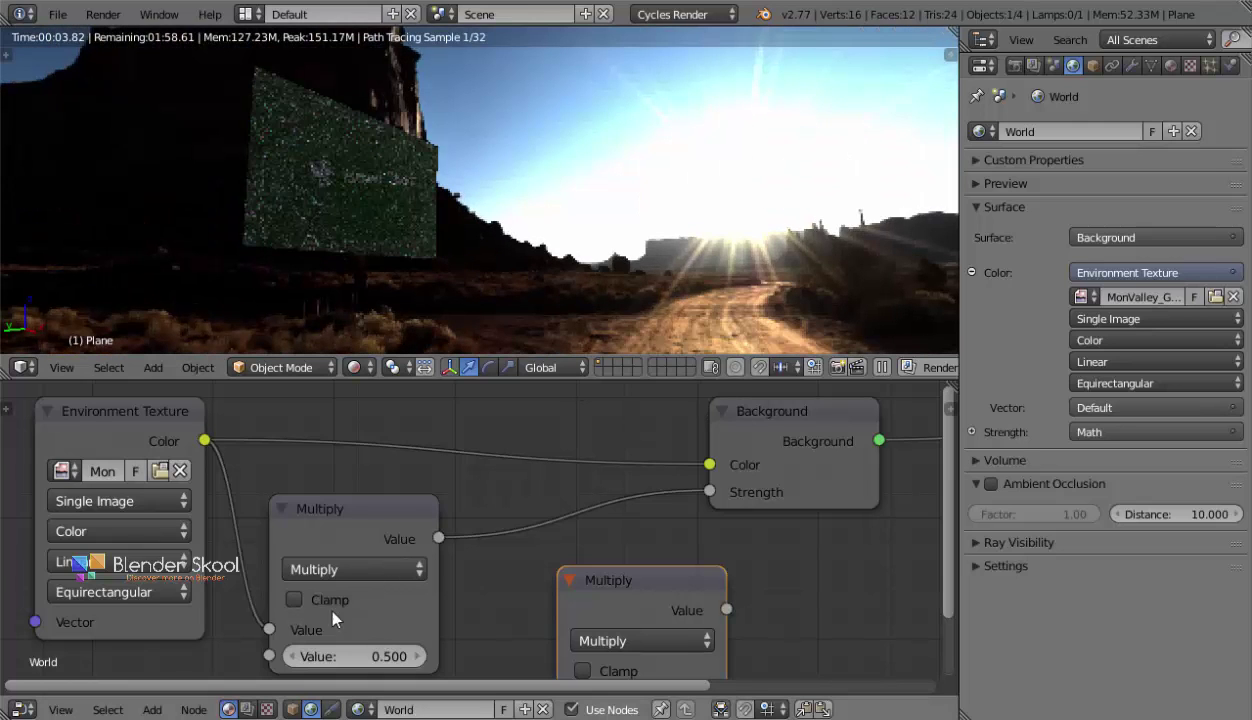
scroll(310, 635, "down", 2, "shift")
left_click(300, 609)
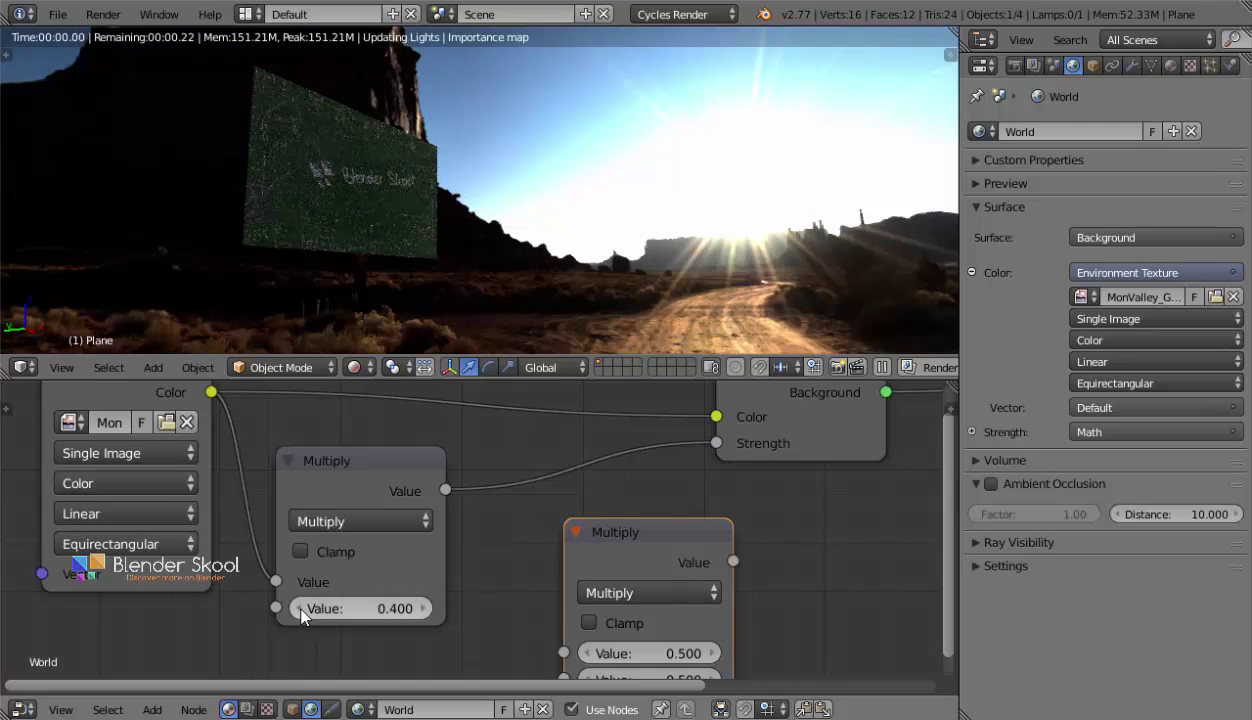
left_click(300, 609)
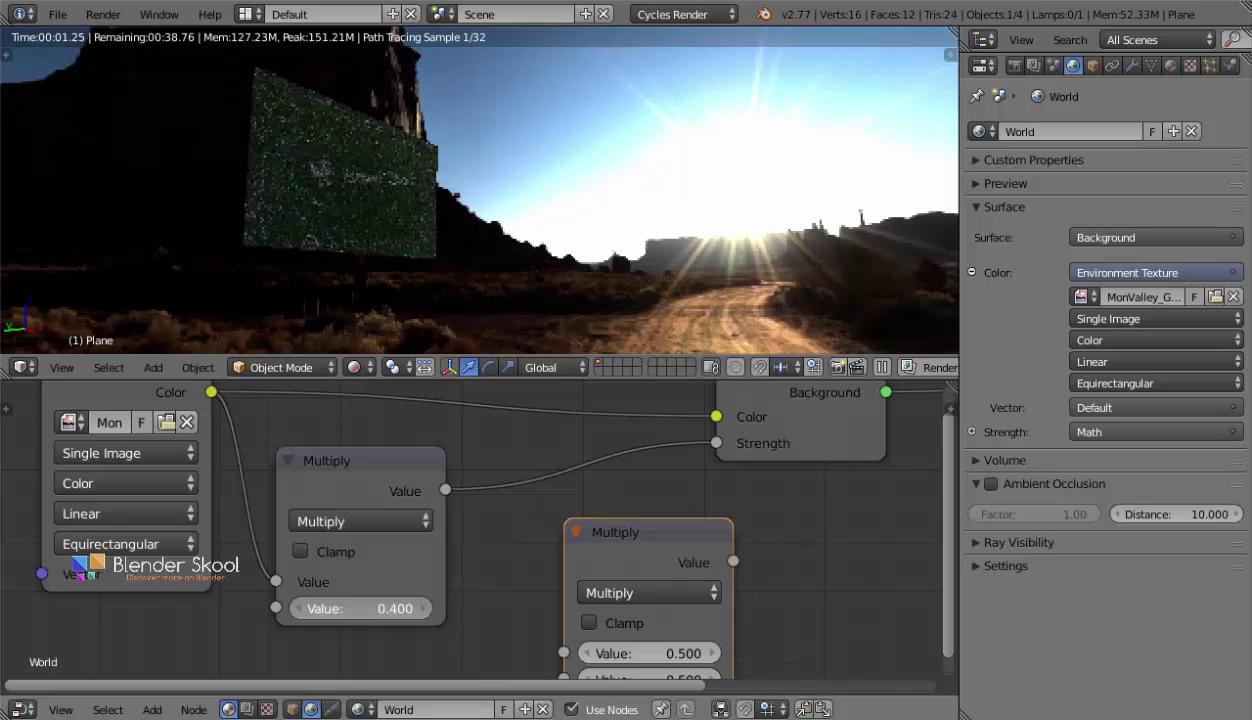
left_click(298, 608)
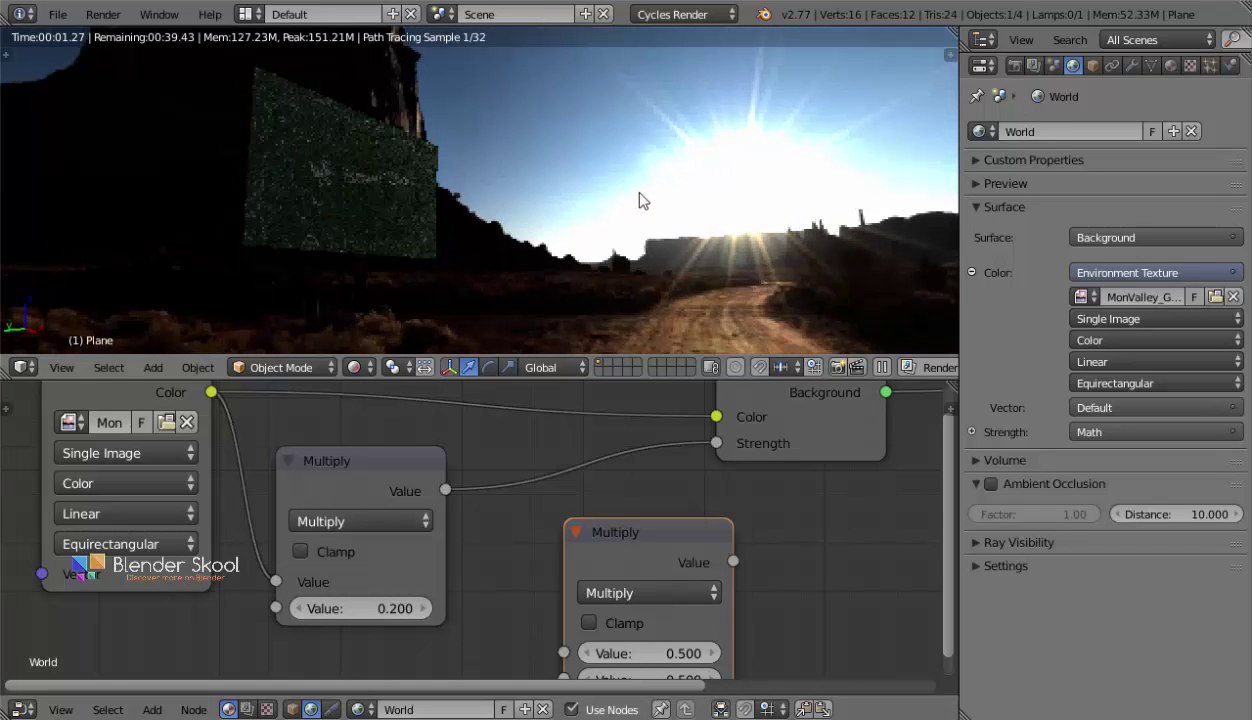
key("shift+z")
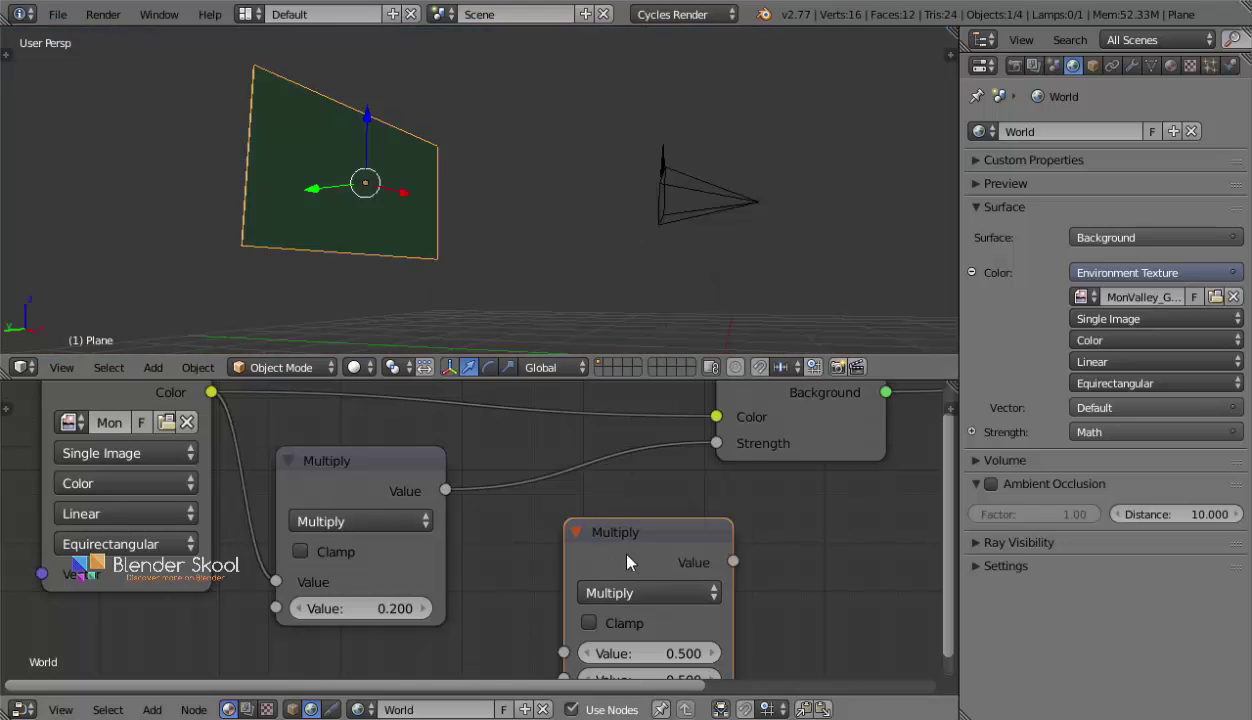
Insert the duplicate Math node into the link between Multiply and the Background Strength, and set it to Add.
left_click_drag(627, 563, 605, 471)
left_click(580, 514)
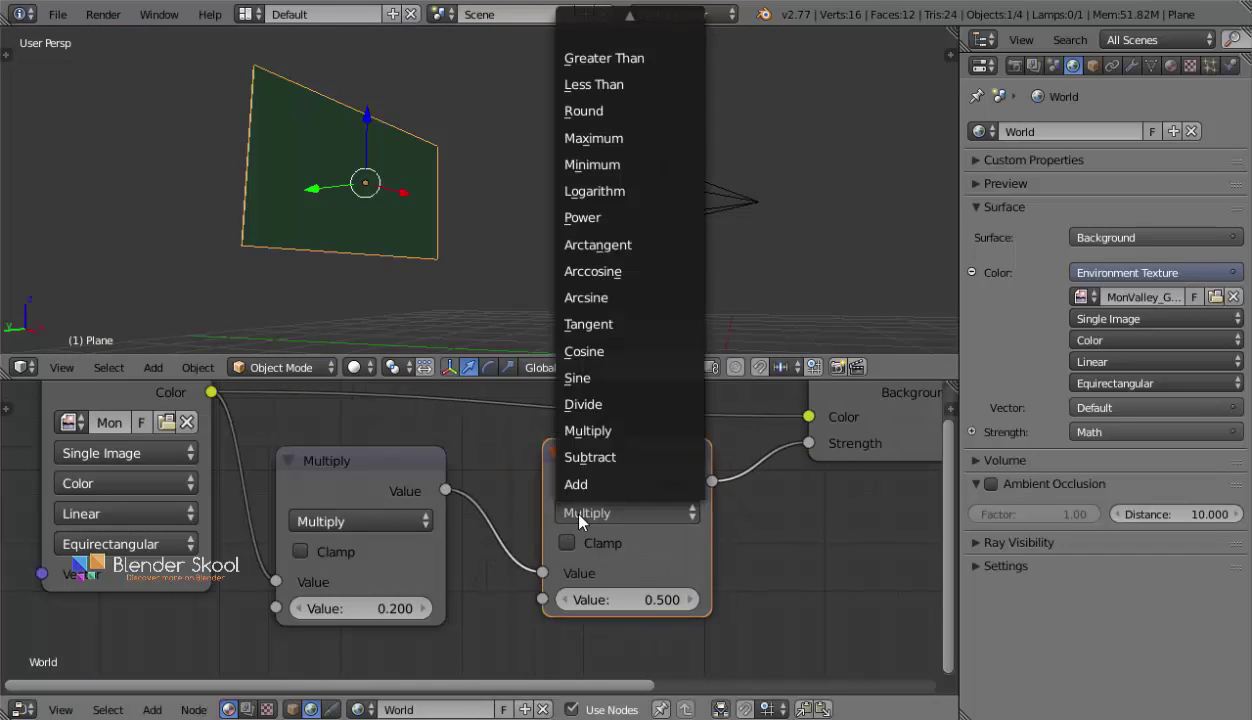
left_click(584, 484)
scroll(512, 673, "up", 2)
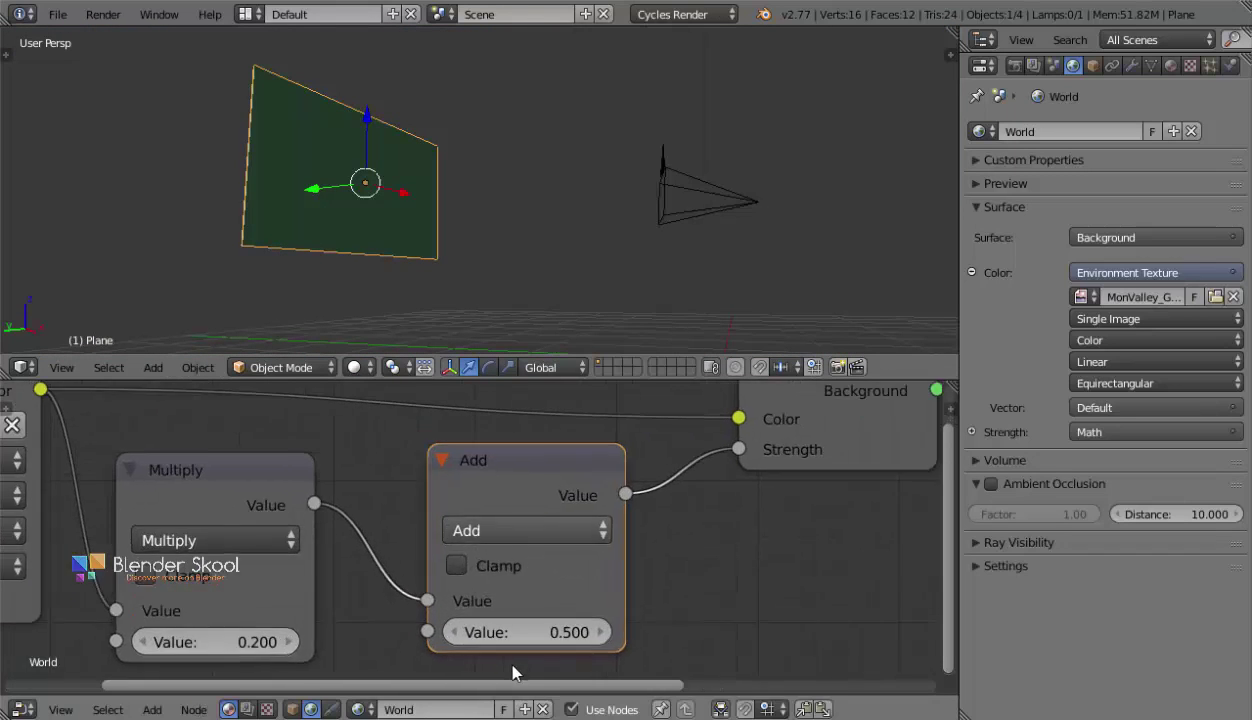
Set the Add node's value to 0.400 and preview the camera view in rendered shading.
left_click(61, 367)
left_click(95, 294)
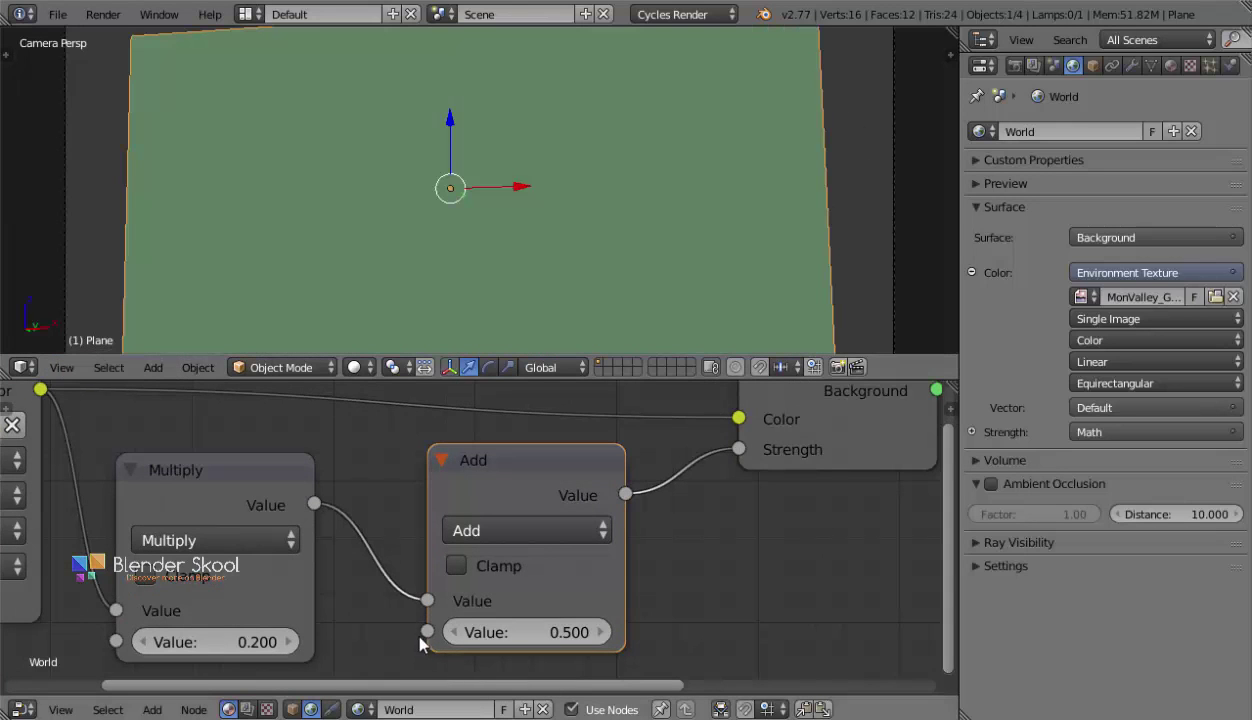
left_click(452, 632)
left_click(356, 367)
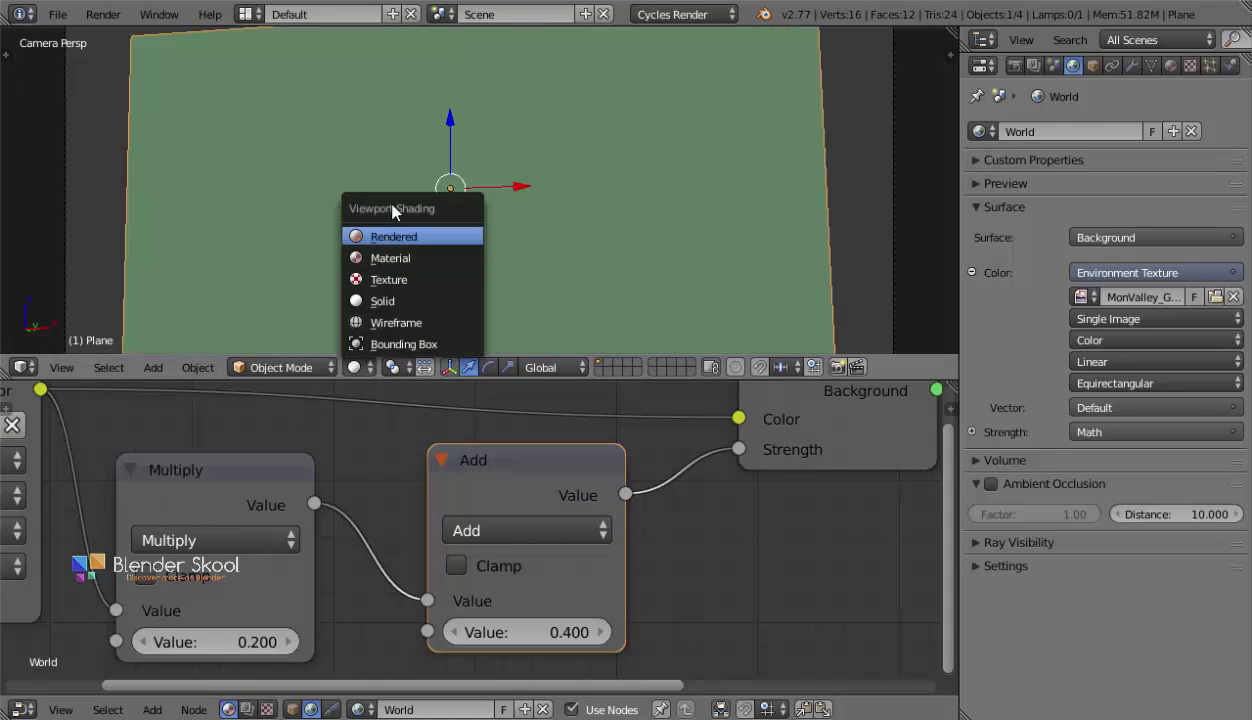
left_click(394, 236)
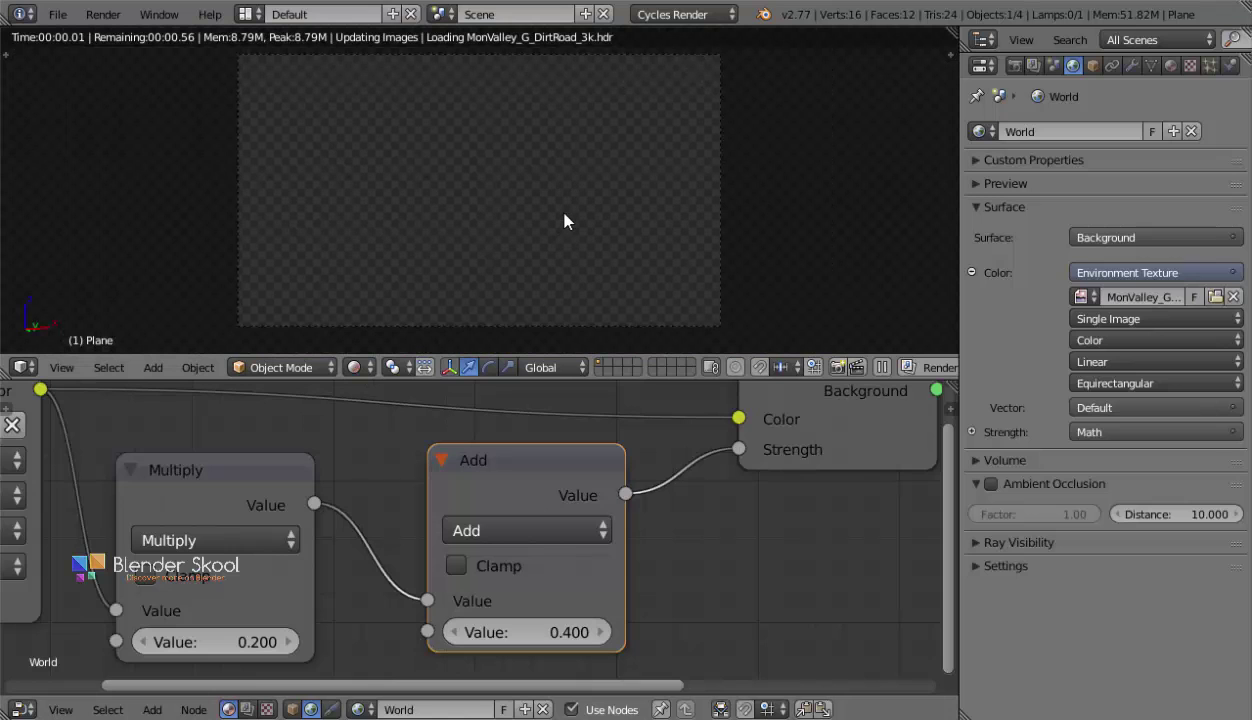
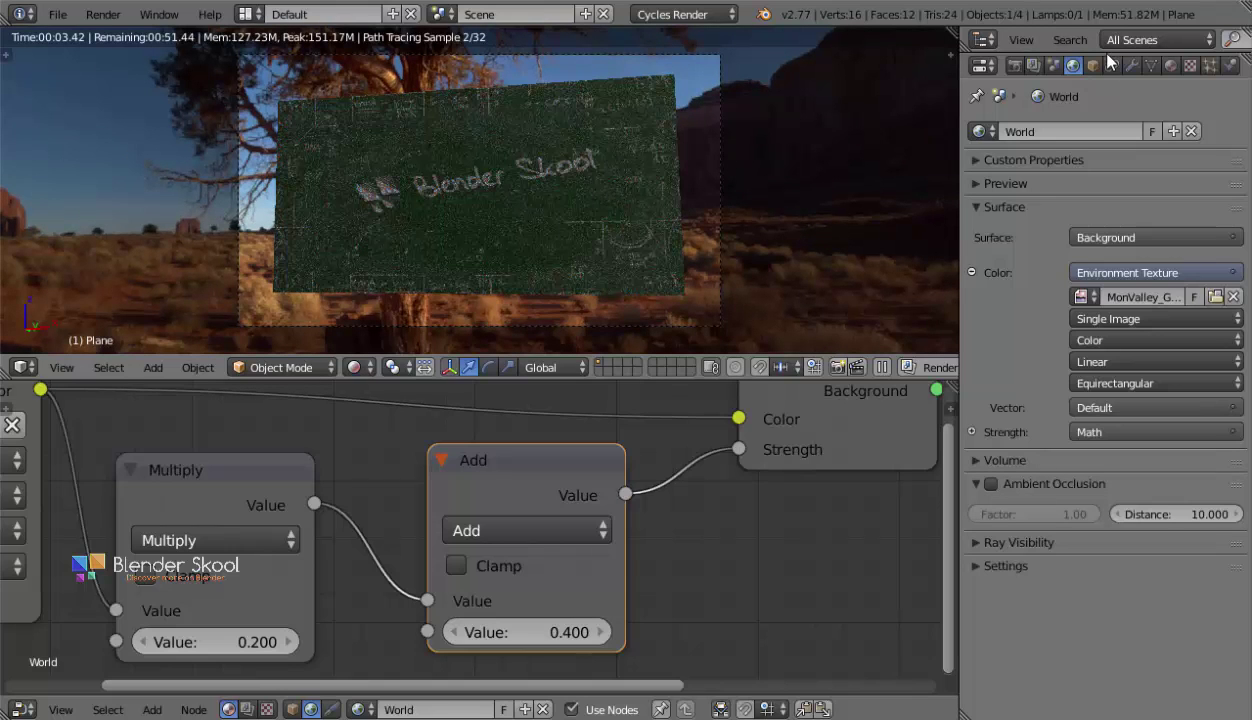
Enlarge the outliner, make the hidden Cube visible, and leave rendered shading.
left_click_drag(1121, 52, 1121, 288)
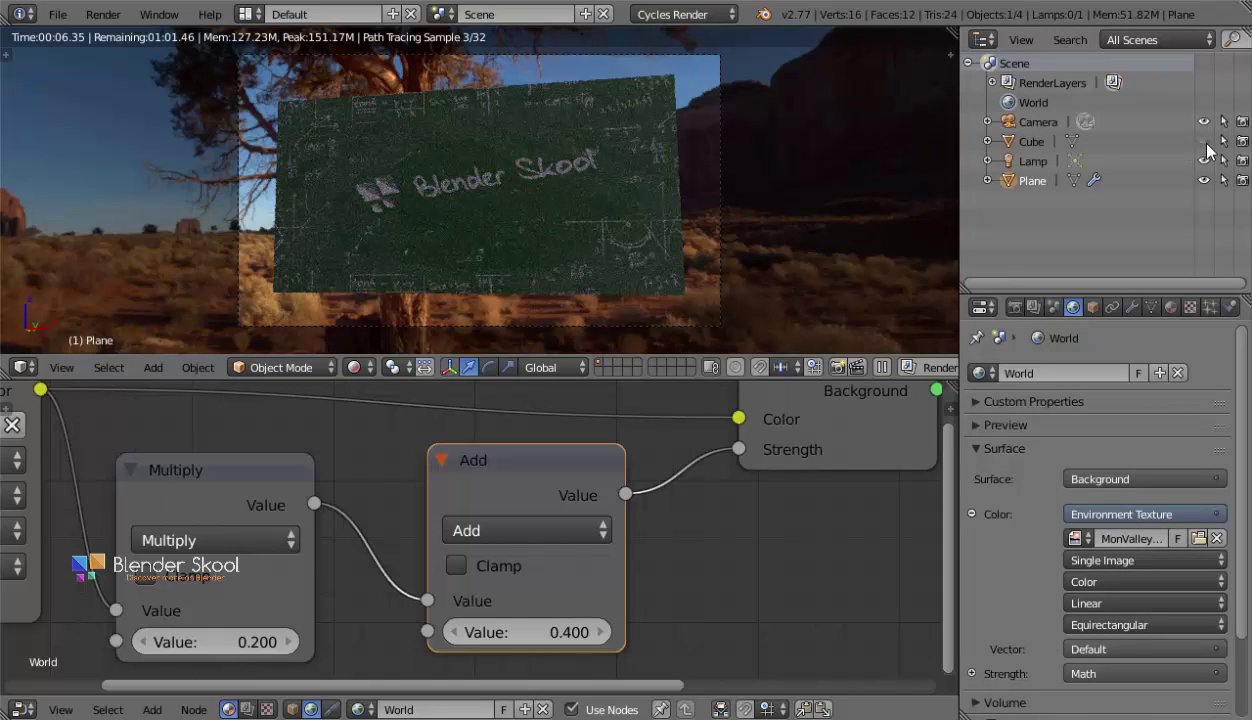
left_click(1208, 142)
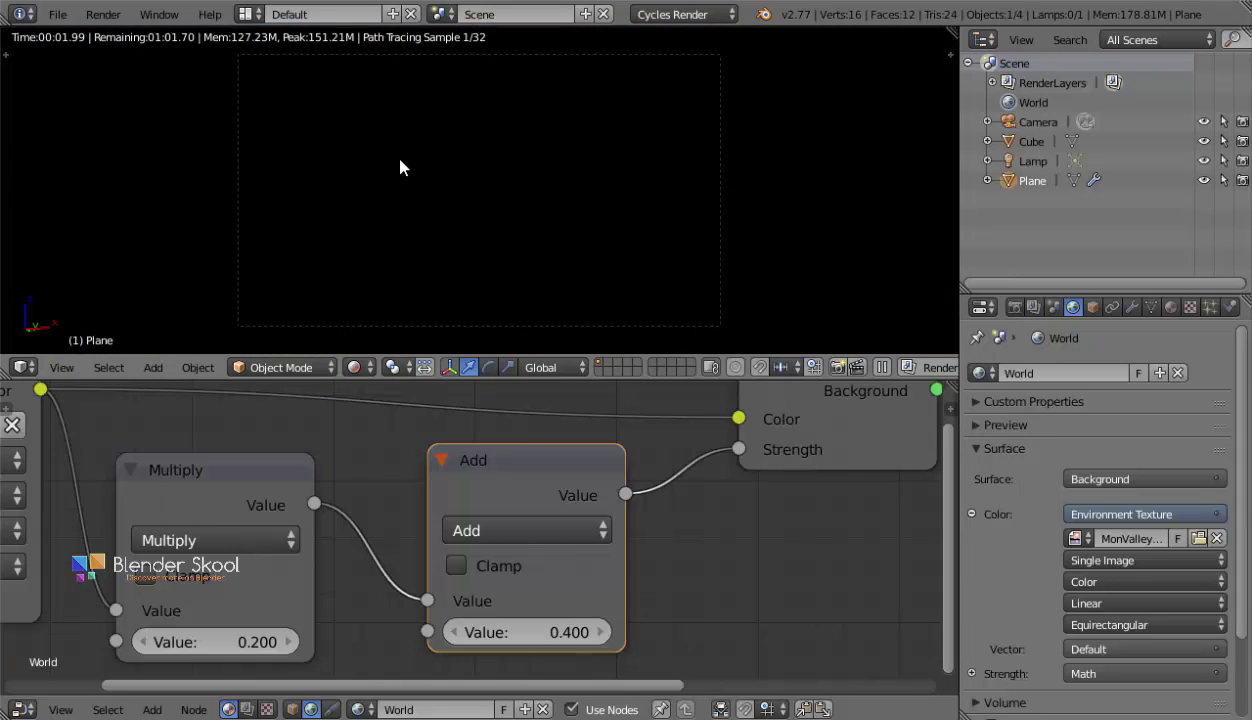
key("shift+z")
Delete the face of the Cube's long side wall adjoining the chalkboard wall in Edit Mode.
key("z")
scroll(428, 180, "down", 1)
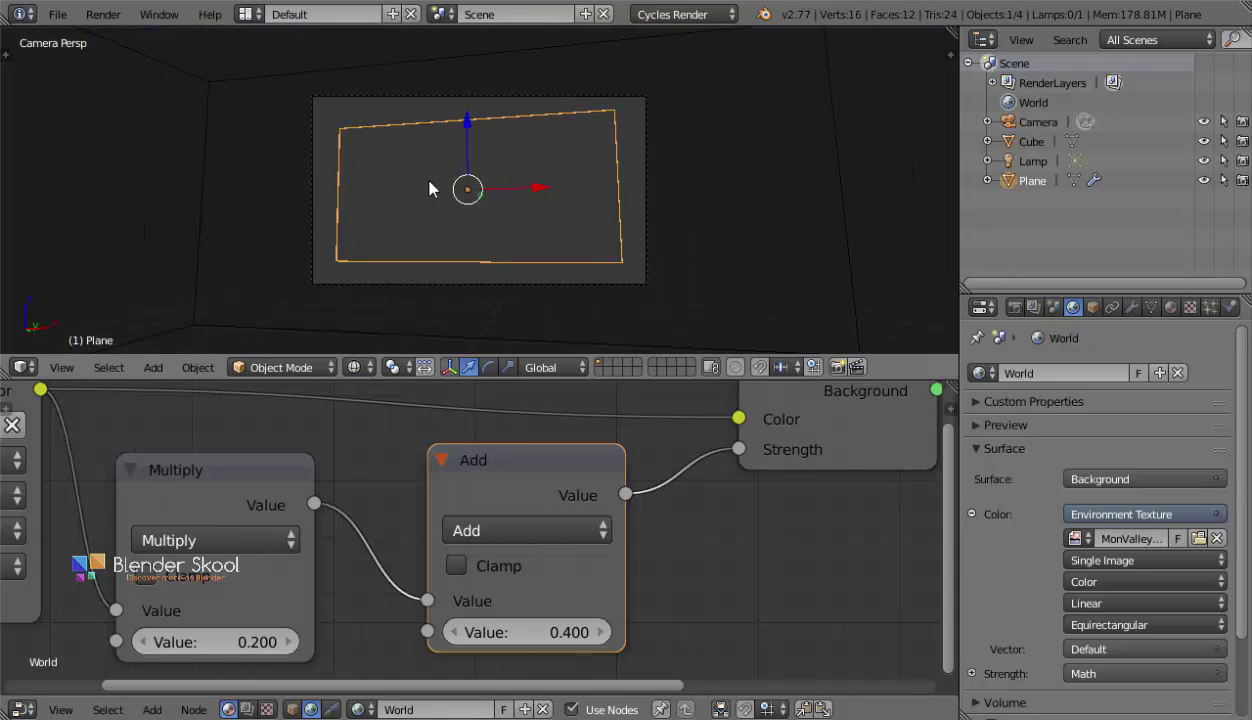
mouse_move(462, 157)
middle_mouse_down()
mouse_move(534, 209)
mouse_move(488, 223)
mouse_move(548, 249)
middle_mouse_up()
scroll(488, 223, "down", 5)
key("z")
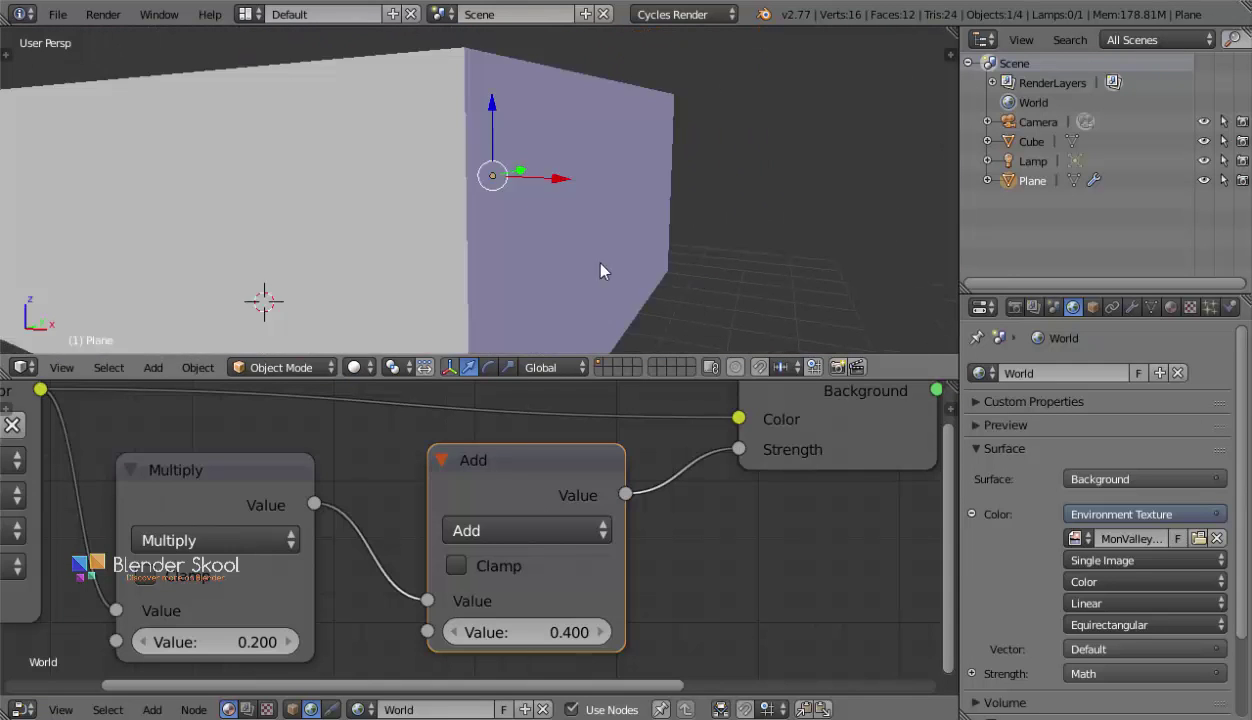
mouse_move(630, 262)
middle_mouse_down()
mouse_move(598, 240)
mouse_move(598, 280)
middle_mouse_up()
right_click(598, 247)
key("Tab")
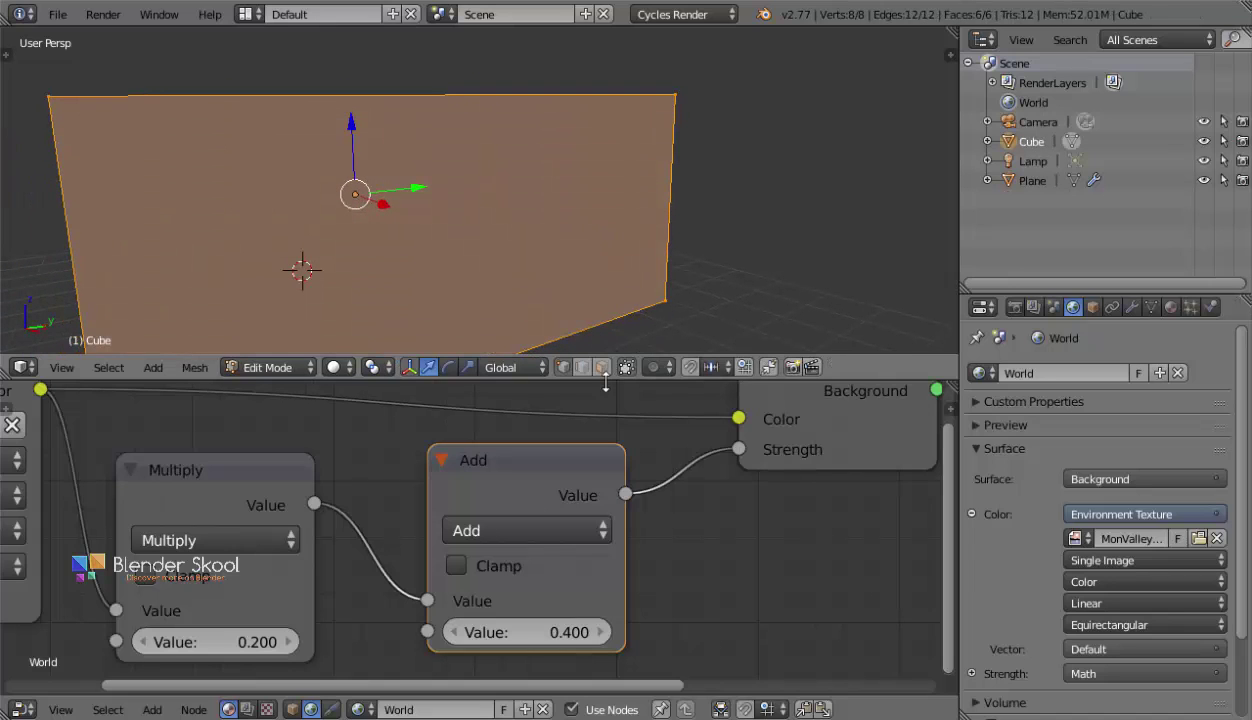
middle_click_drag(637, 320, 603, 299)
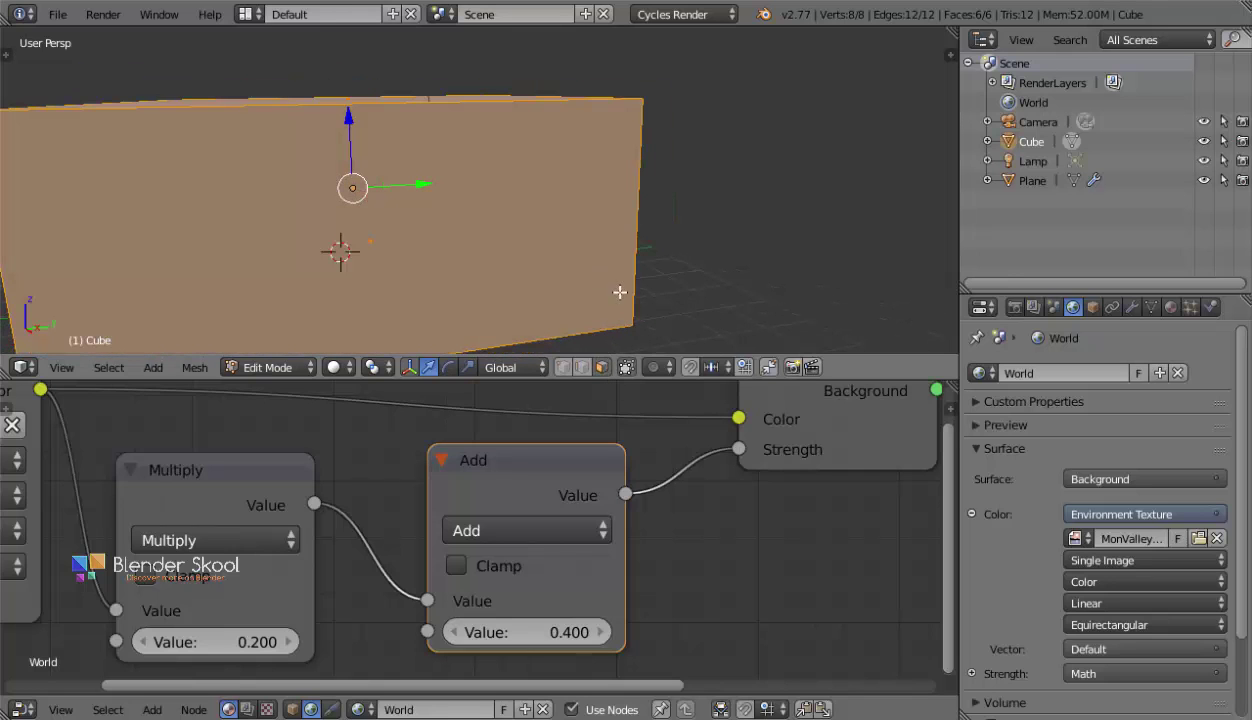
right_click(490, 246)
middle_click_drag(490, 246, 530, 219)
key("x")
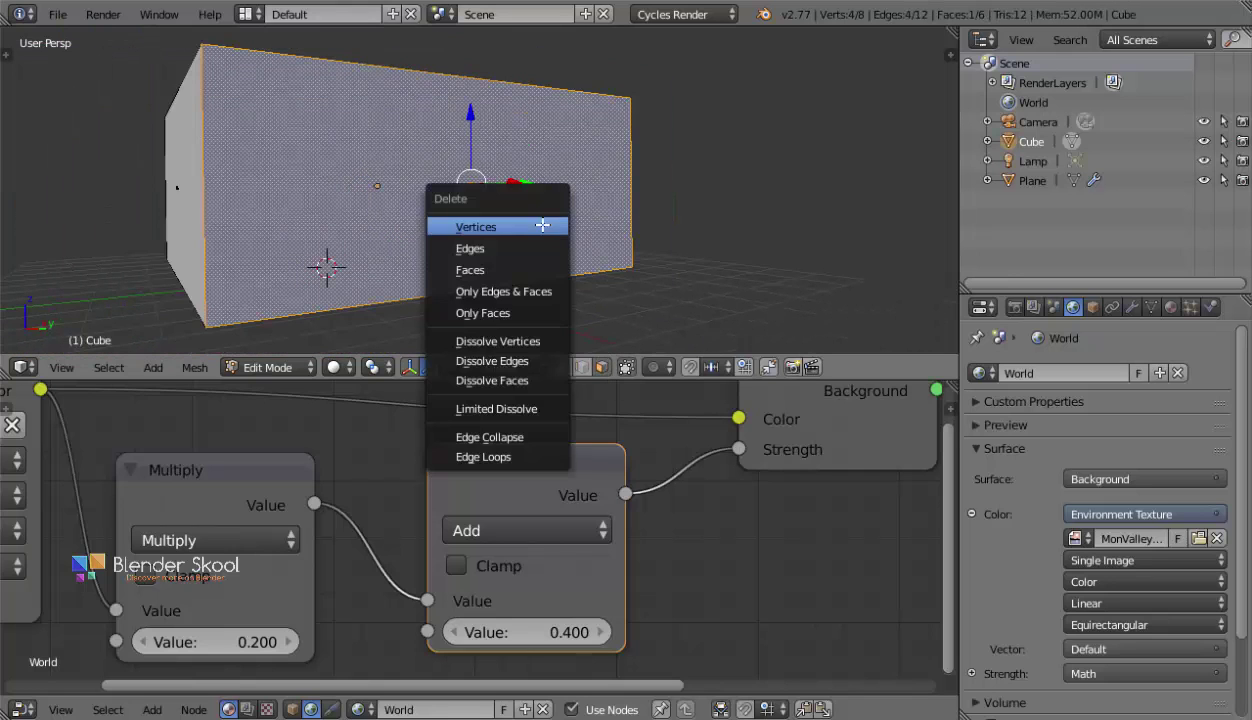
left_click(495, 270)
Extrude the opening's vertical edge farthest from the chalkboard to close about half the open side, and return to Object Mode.
middle_click_drag(590, 311, 530, 335)
left_click(581, 368)
right_click(128, 213)
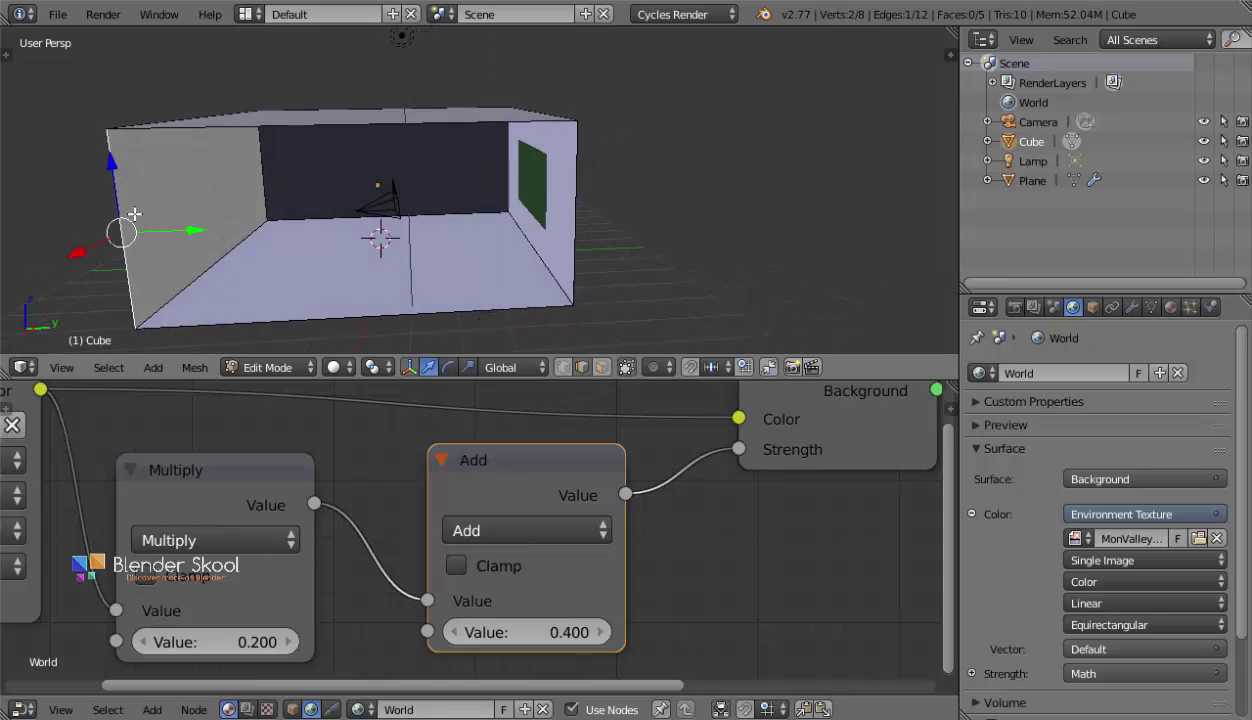
key("e")
key("x")
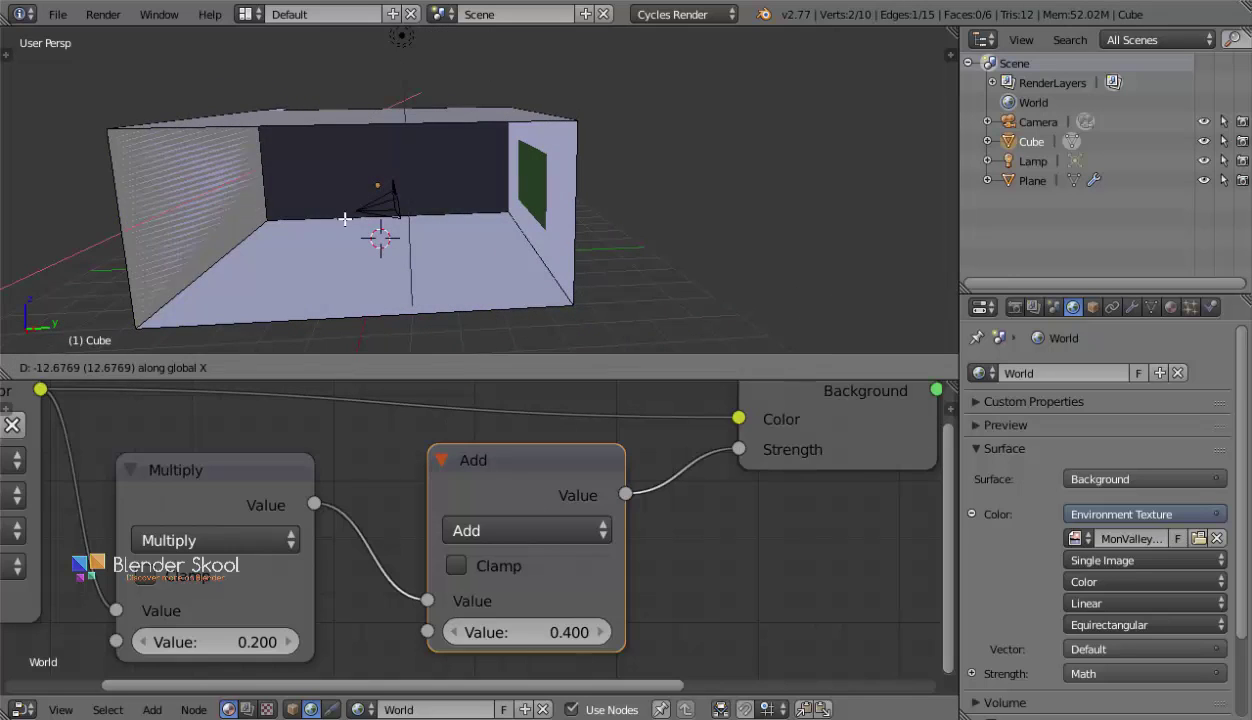
left_click(385, 224)
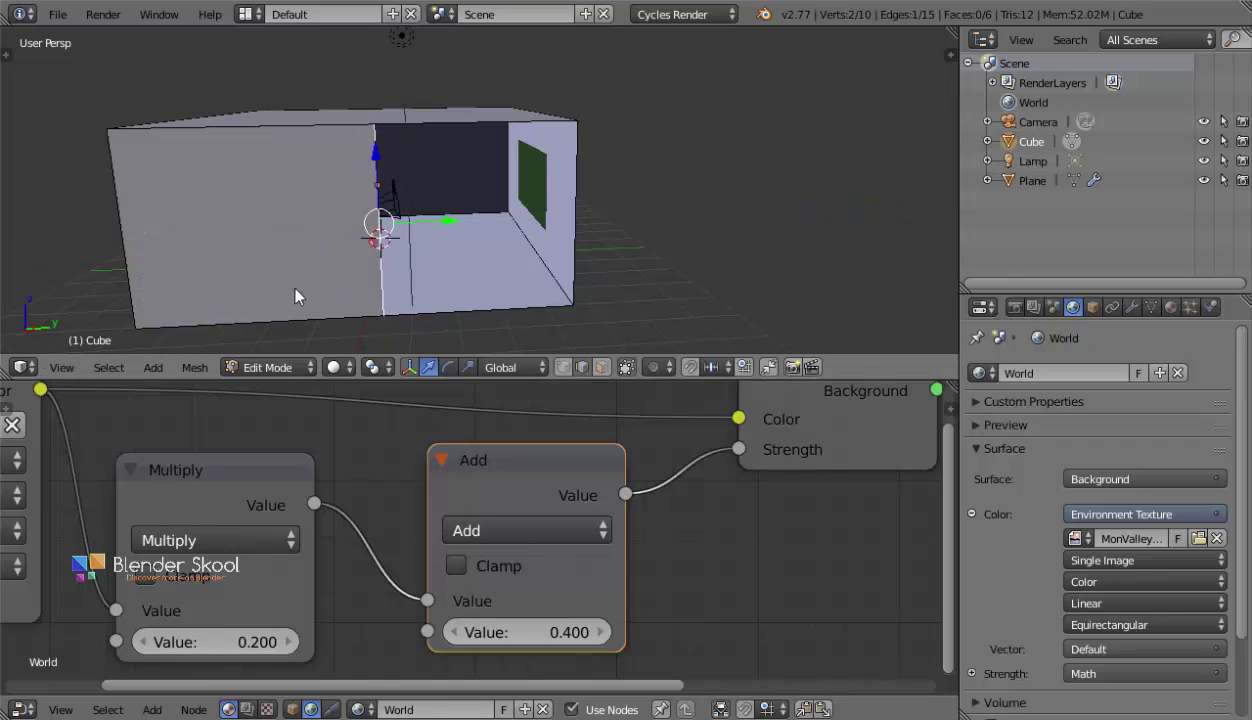
key("Tab")
Inspect the chalkboard through the camera and the partly open side wall in rendered shading.
left_click(58, 368)
left_click(98, 289)
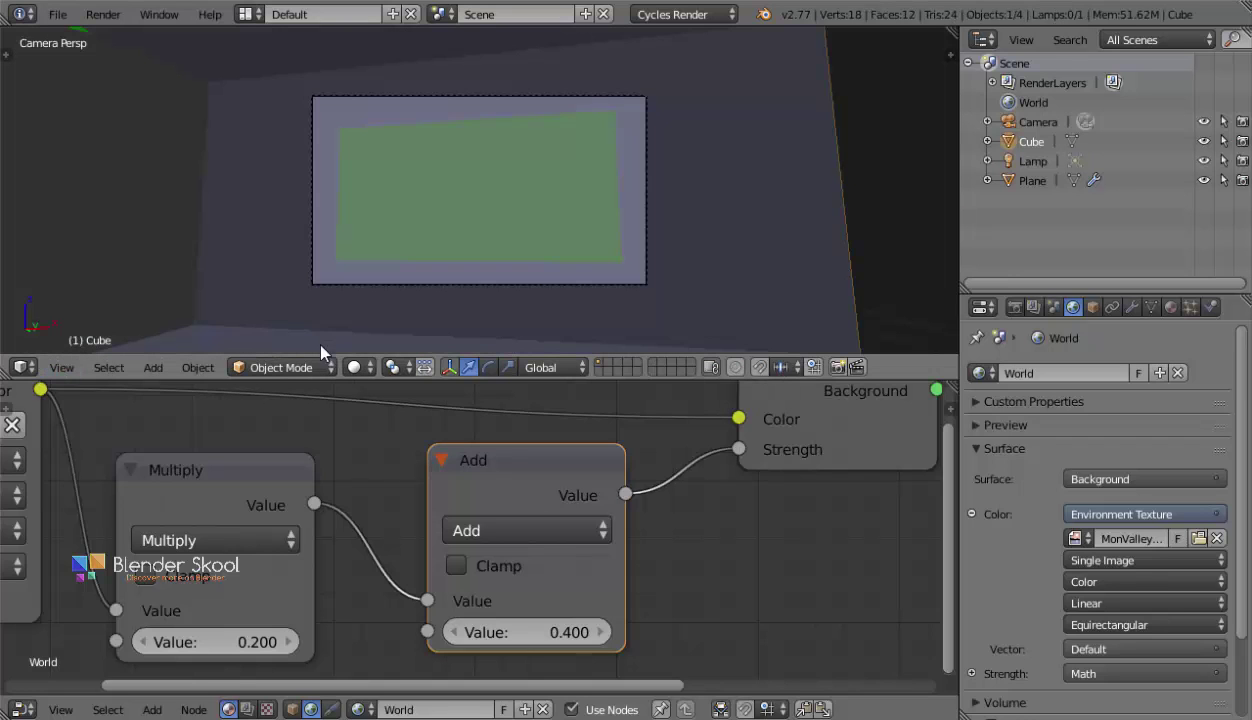
left_click(355, 367)
left_click(390, 237)
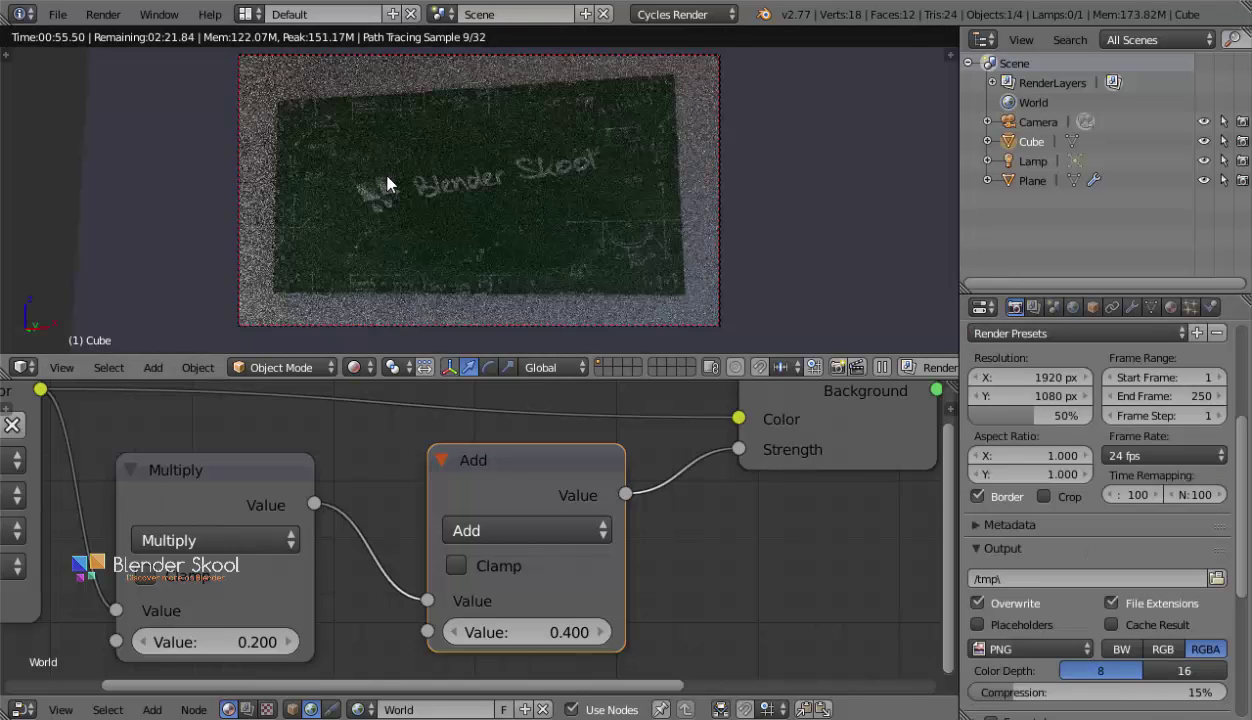
middle_click_drag(387, 177, 530, 193)
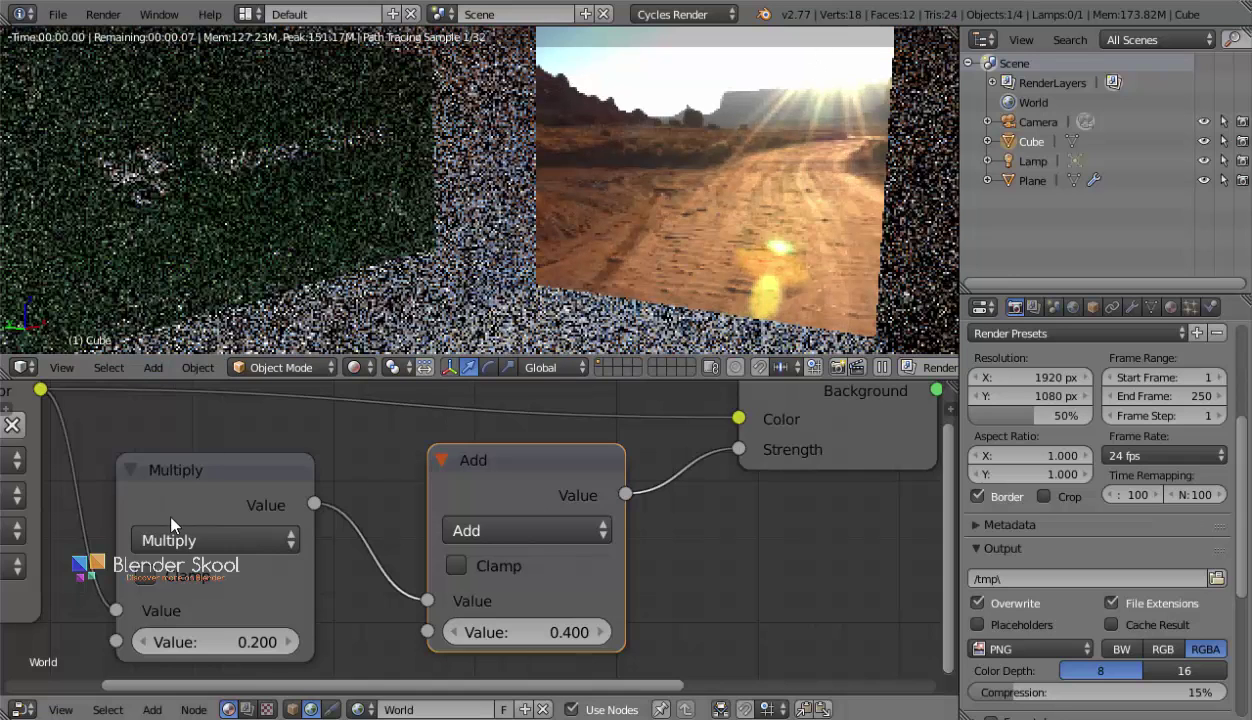
Return to solid shading and add a Texture Coordinate node well before the Environment Texture, leaving room between them.
middle_click_drag(542, 493, 1040, 449)
middle_click_drag(298, 492, 766, 590)
scroll(652, 552, "down", 4)
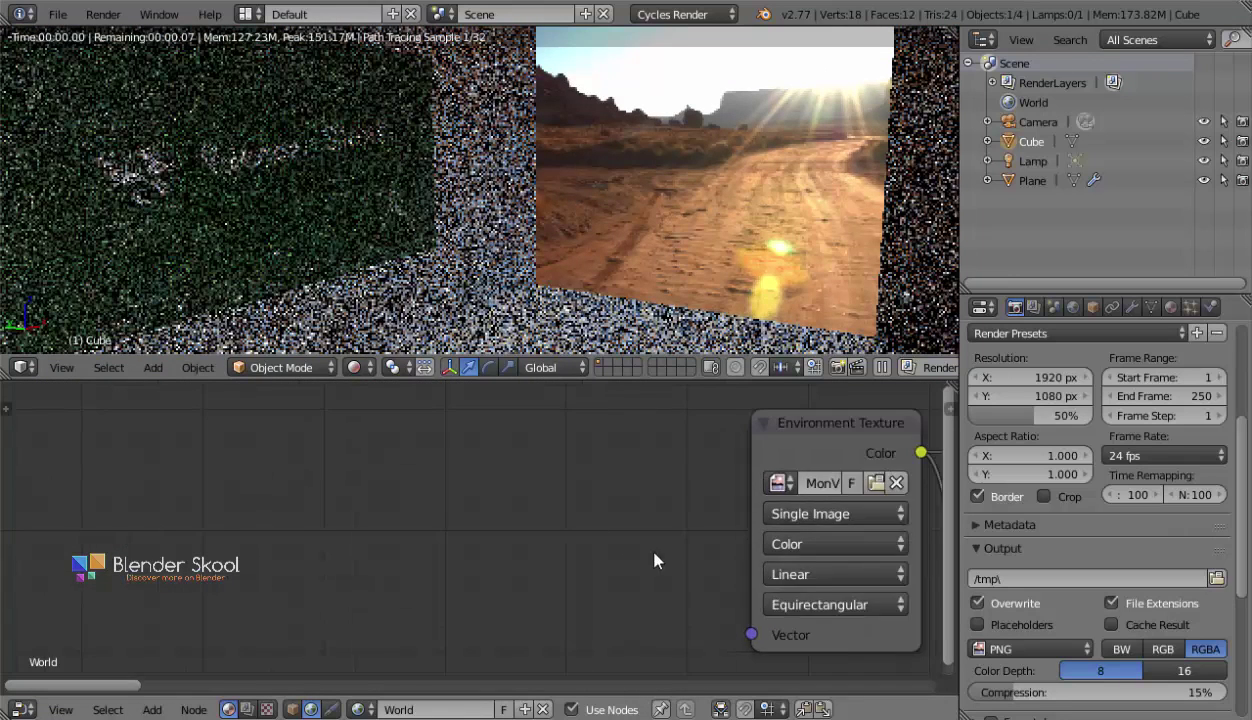
key("z")
key("z")
middle_click_drag(366, 473, 476, 475)
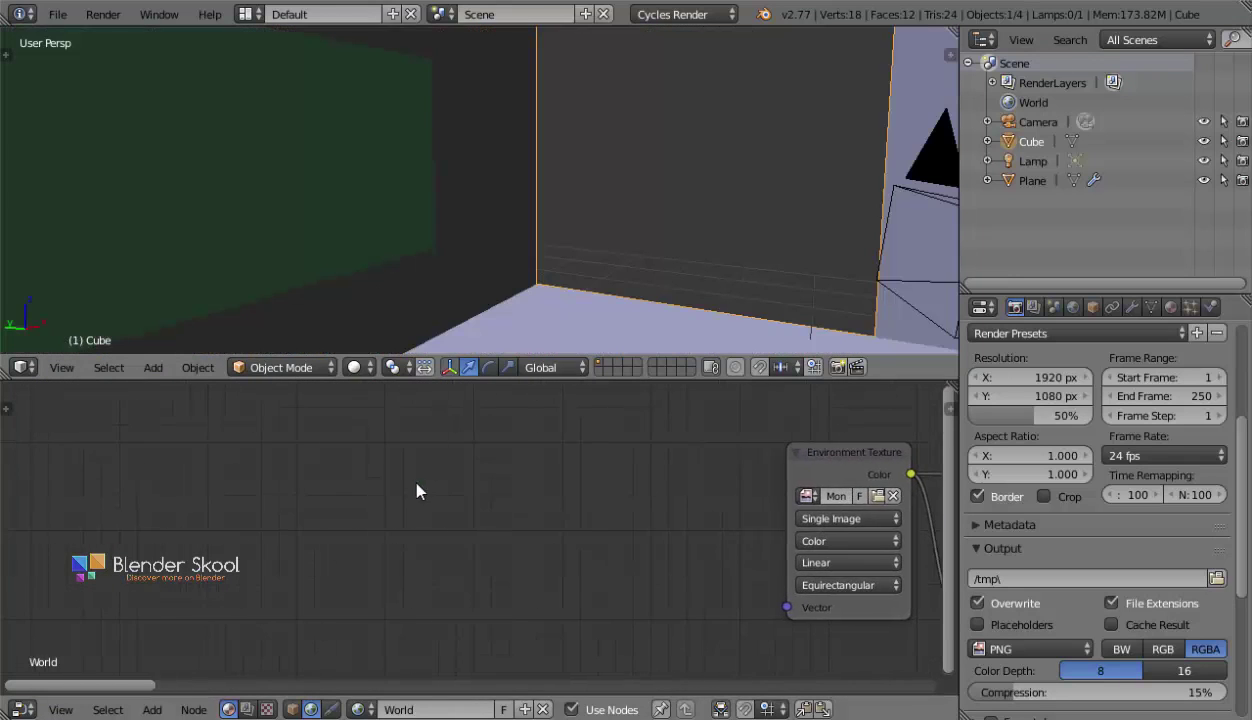
key("shift+a")
mouse_move(414, 484)
mouse_move(395, 366)
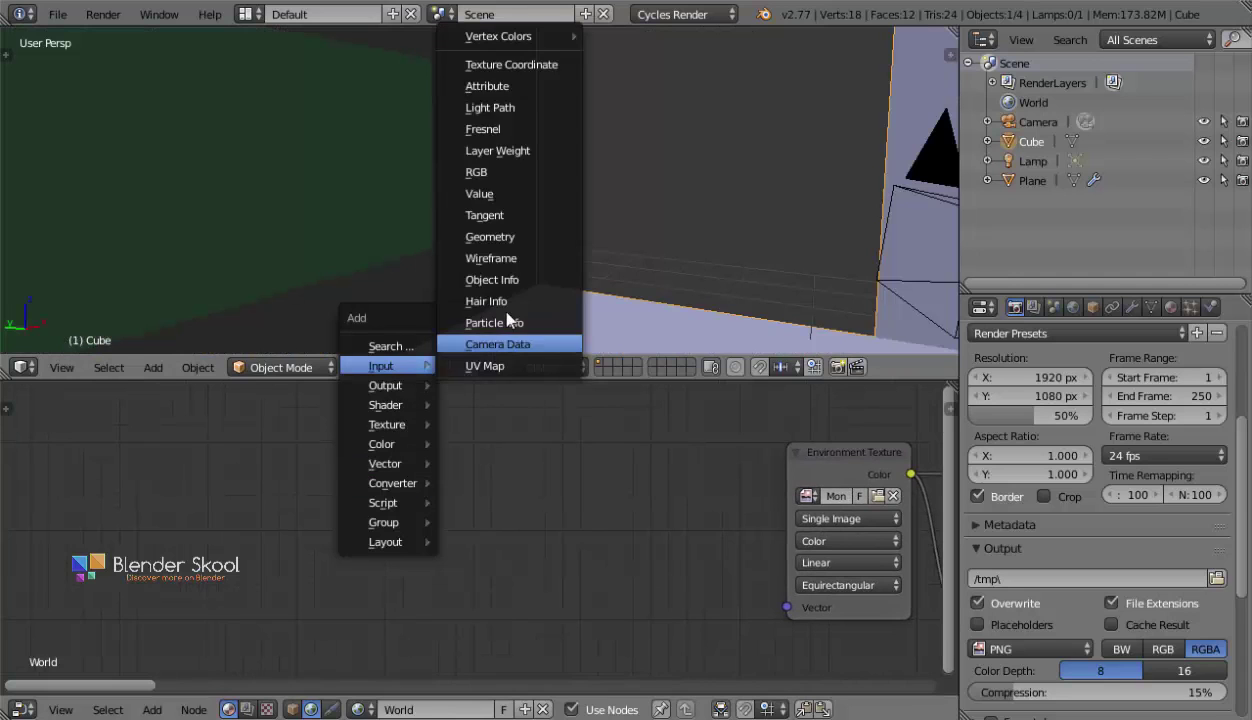
left_click(510, 64)
left_click(174, 439)
Add a Mapping node and connect the Generated coordinates through it to the Environment Texture's Vector.
key("shift+a")
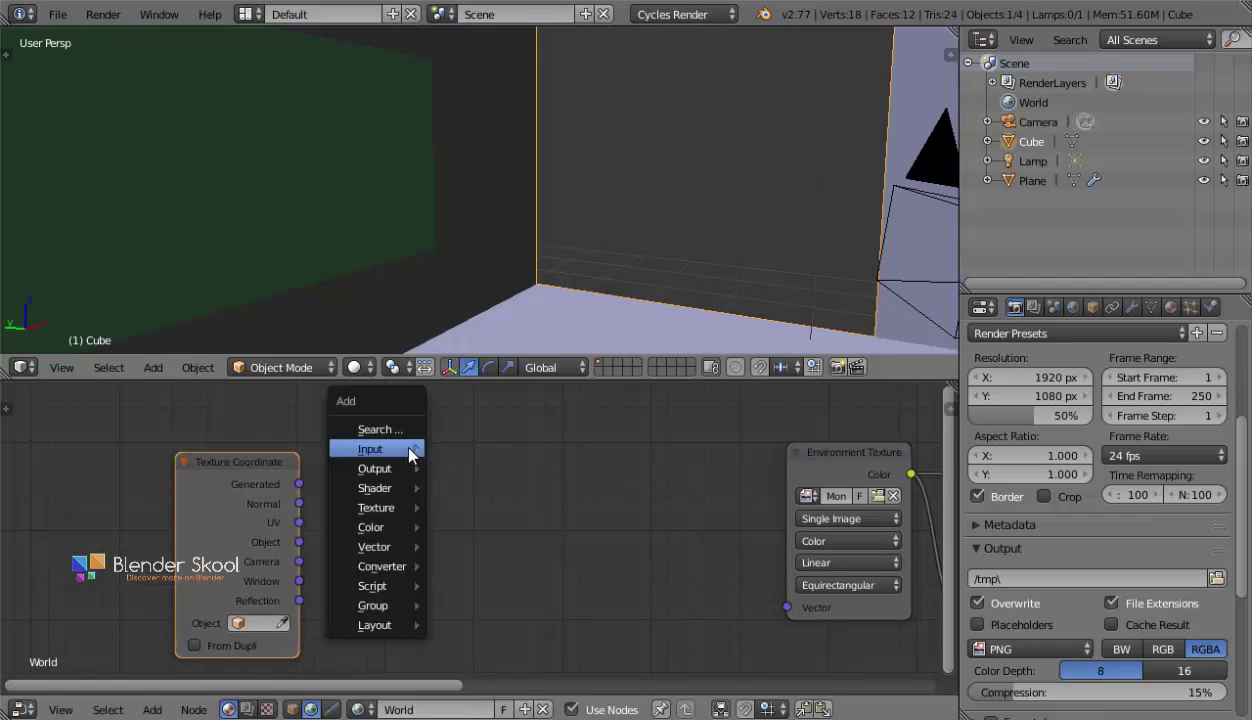
mouse_move(415, 548)
left_click(473, 538)
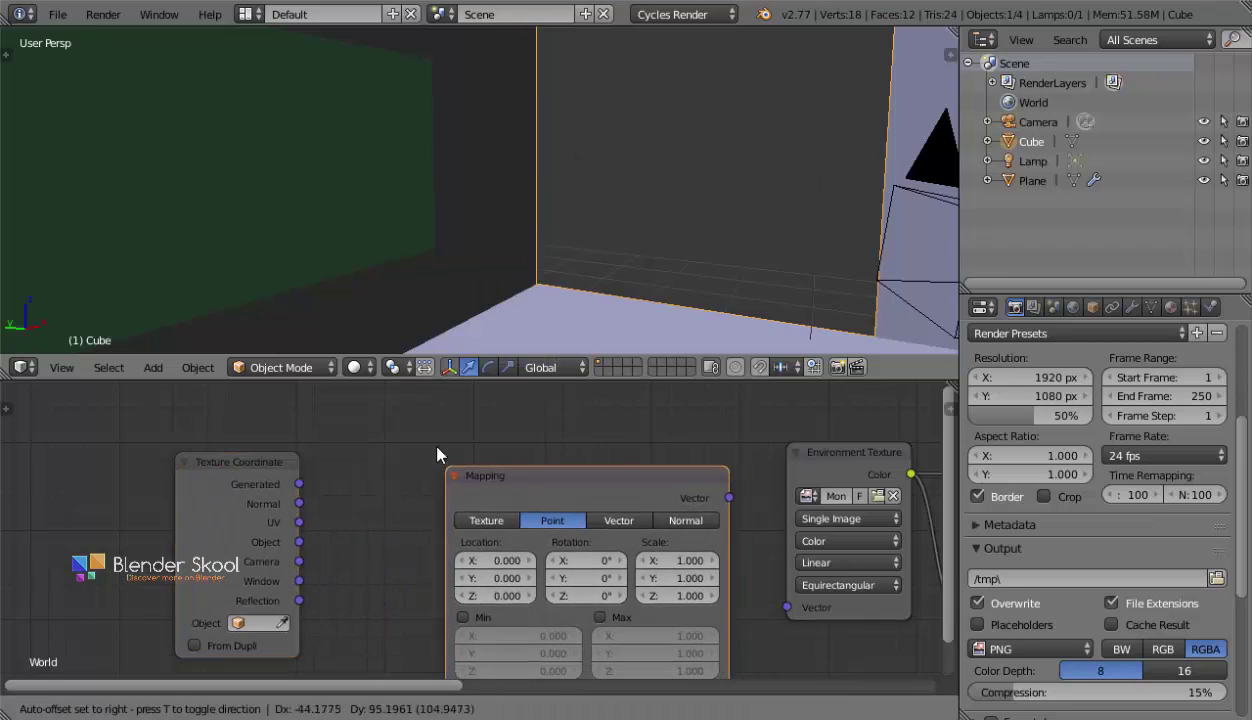
left_click_drag(299, 484, 429, 653)
left_click_drag(713, 458, 787, 607)
Set the Mapping node's Z rotation to 2.1° and preview the camera view in rendered shading.
scroll(519, 436, "up", 4)
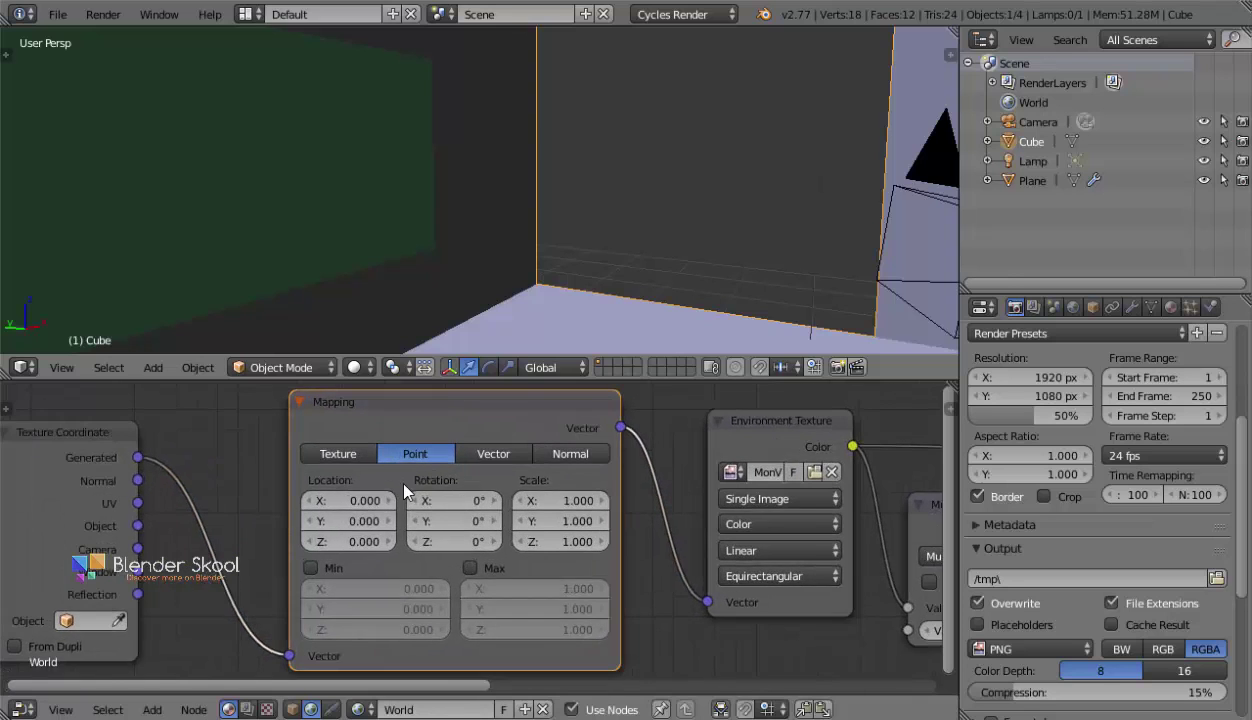
left_click_drag(424, 554, 432, 554)
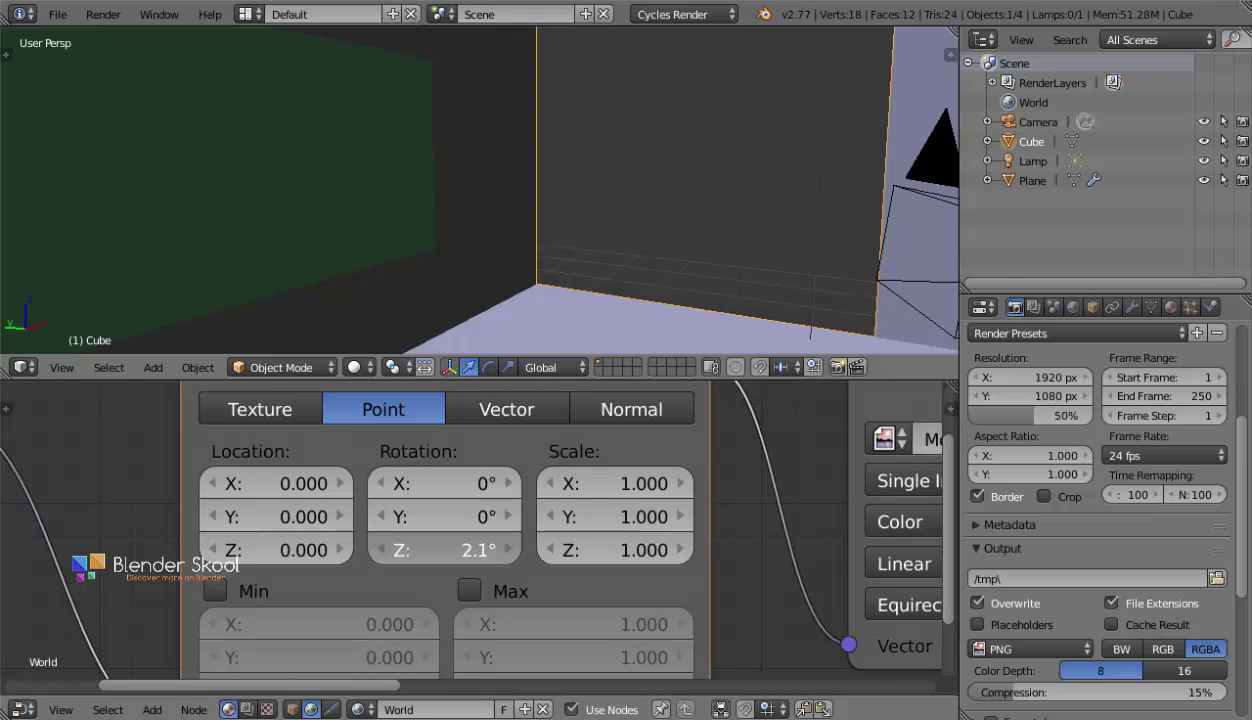
left_click(355, 367)
left_click(387, 238)
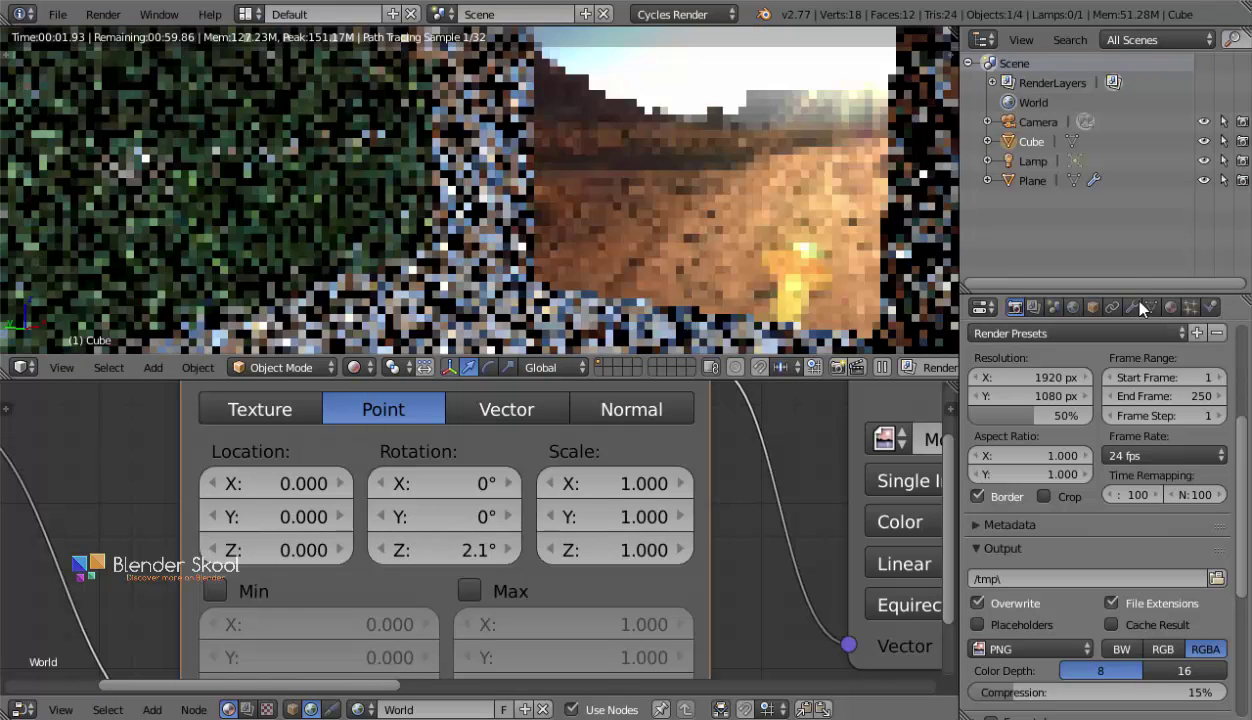
left_click(66, 368)
left_click(91, 293)
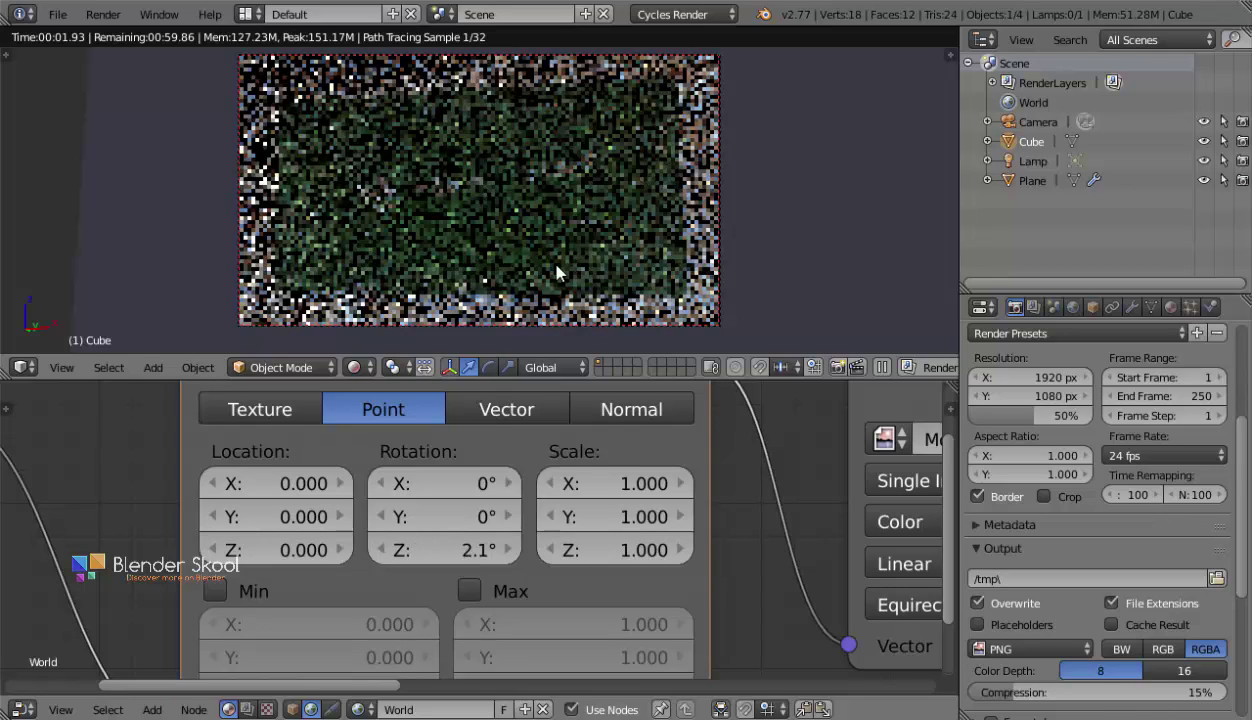
scroll(556, 273, "up", 1)
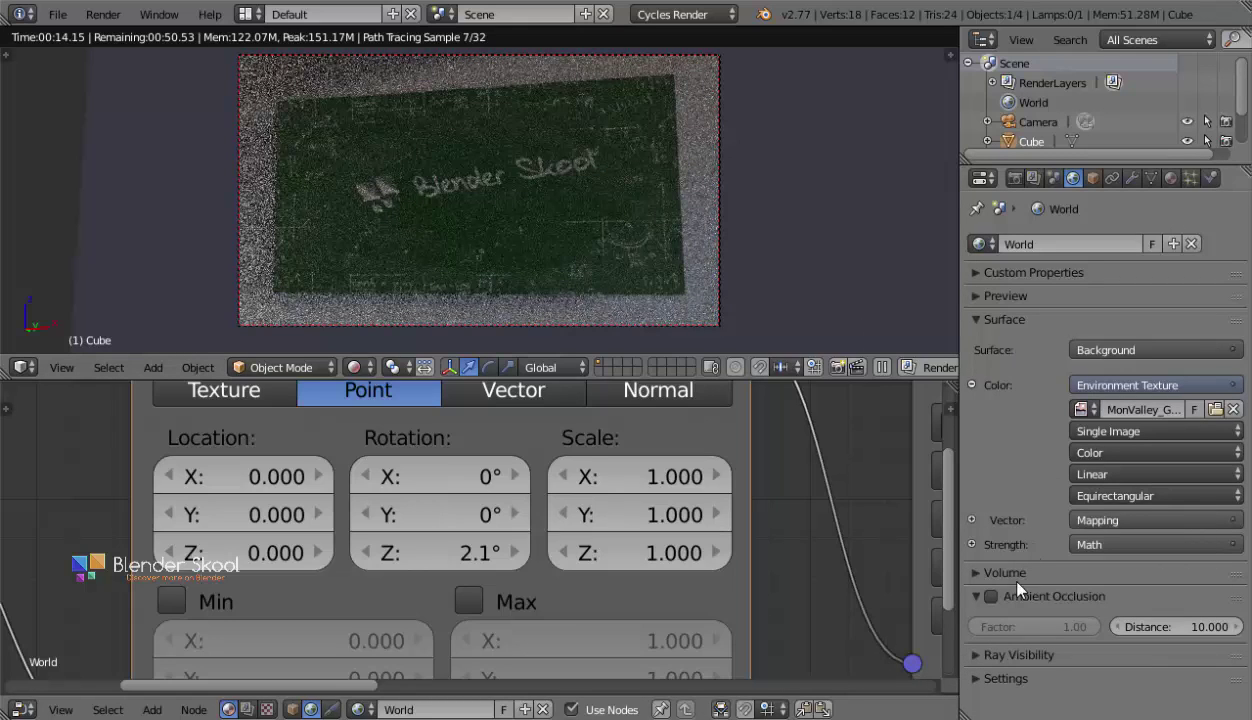
Make sure Multiple Importance is enabled in the World's surface settings.
left_click(1004, 679)
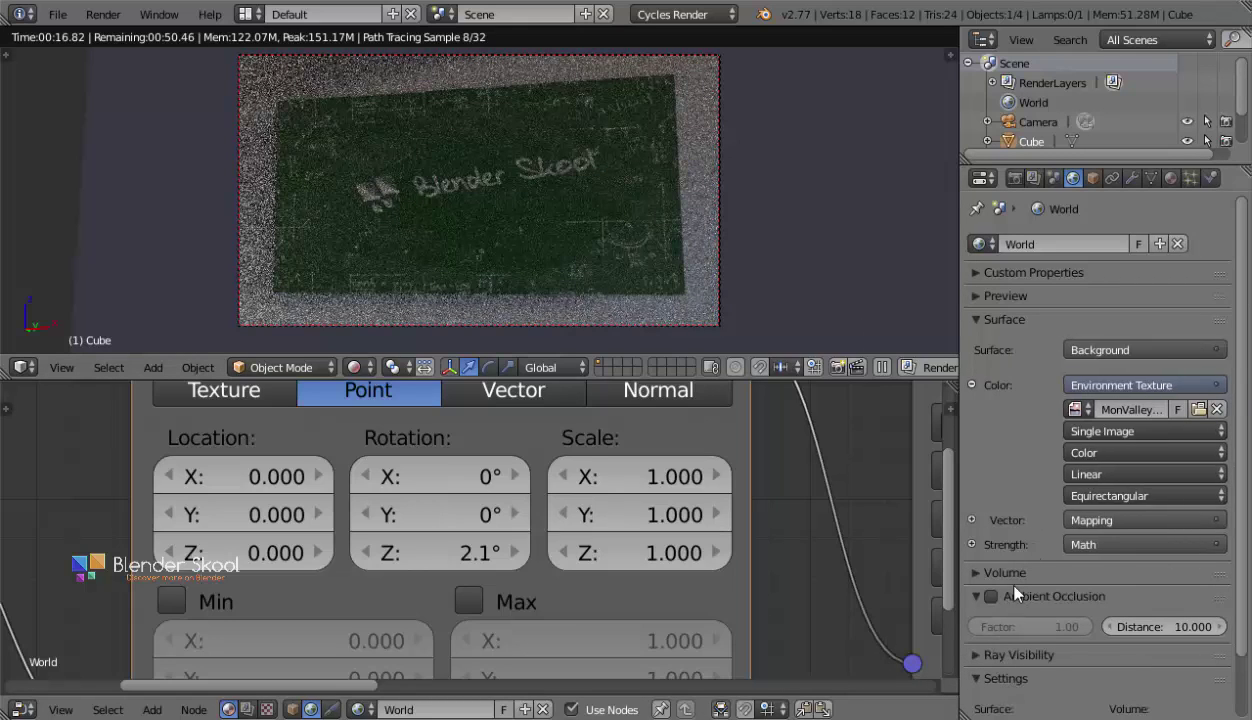
scroll(1007, 560, "down", 2)
left_click(979, 661)
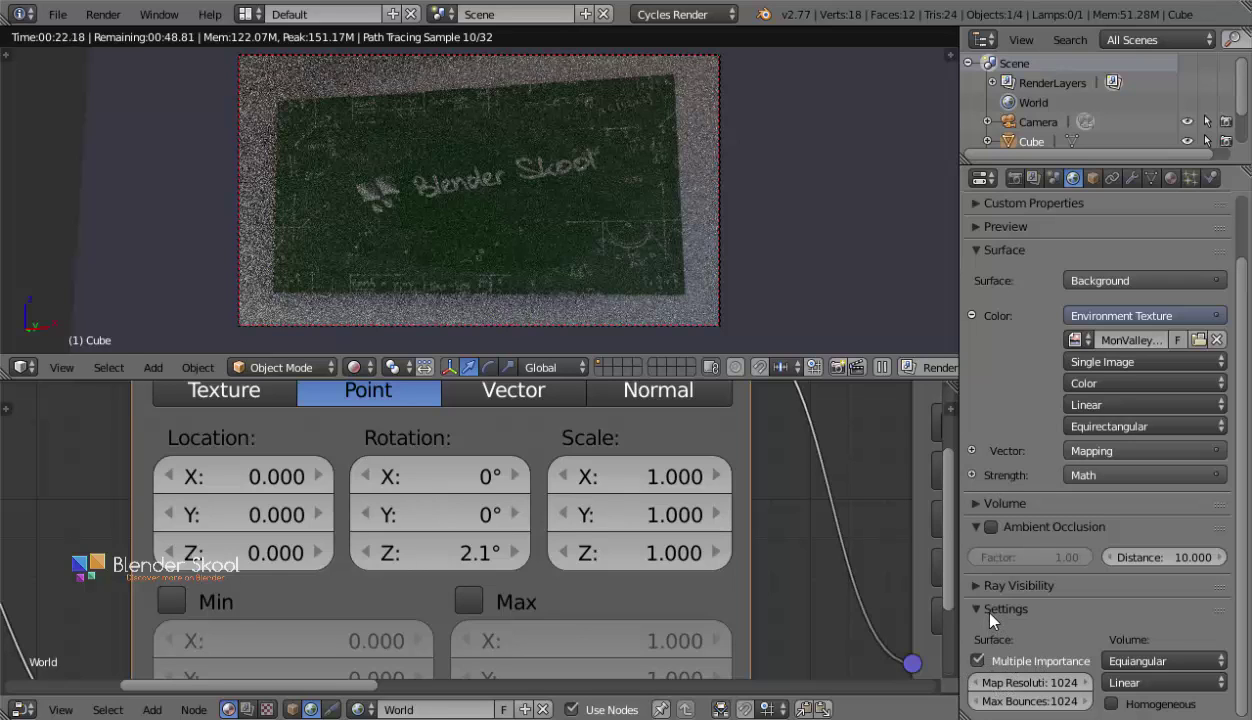
left_click(992, 609)
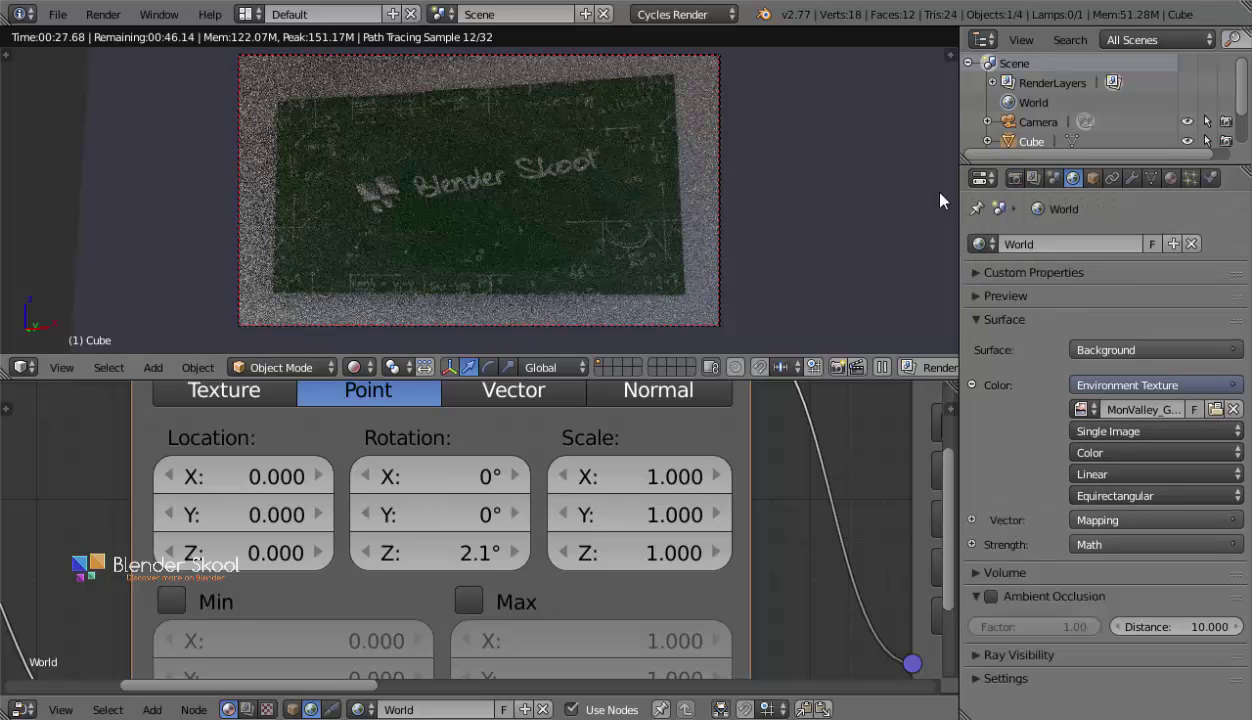
Set the second value of the Multiply node to 0.5 and that of the Add node to 1.
middle_click_drag(357, 494, 283, 481)
middle_click_drag(119, 448, 88, 440)
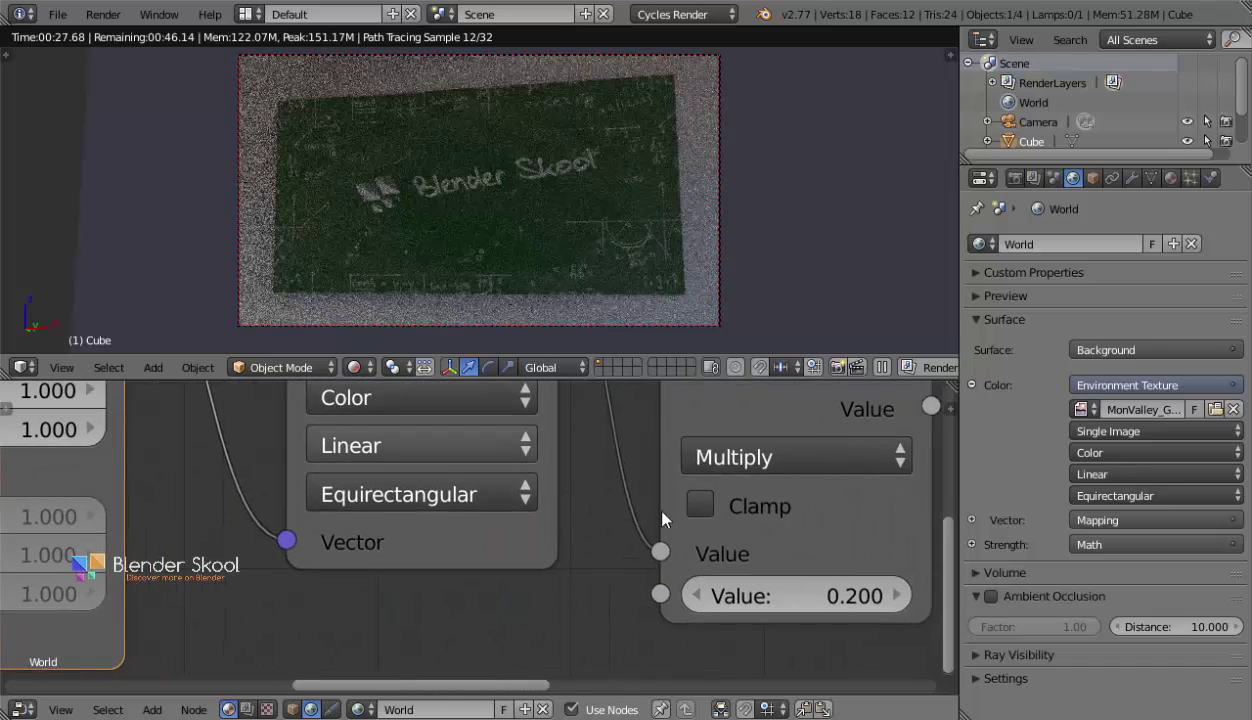
middle_click_drag(746, 533, 346, 536)
middle_click_drag(846, 533, 741, 559)
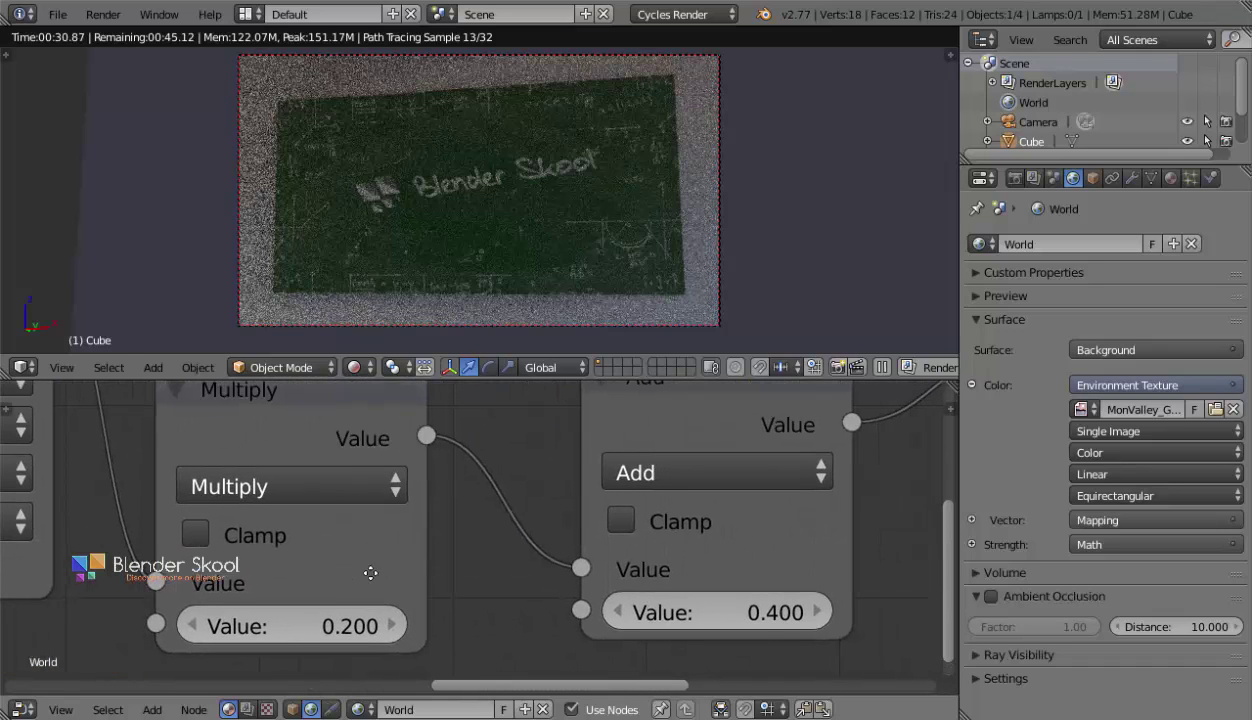
middle_click_drag(369, 573, 406, 589)
left_click(328, 642)
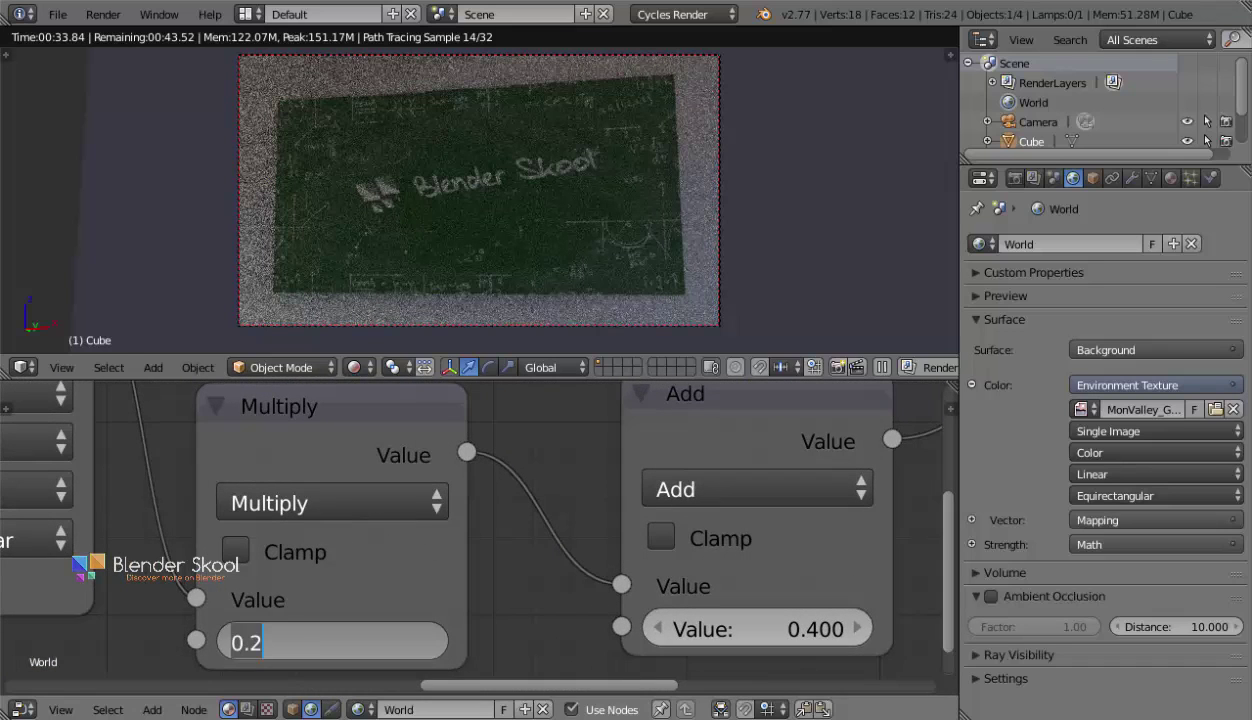
type(".5")
key("Return")
left_click(749, 628)
type("1")
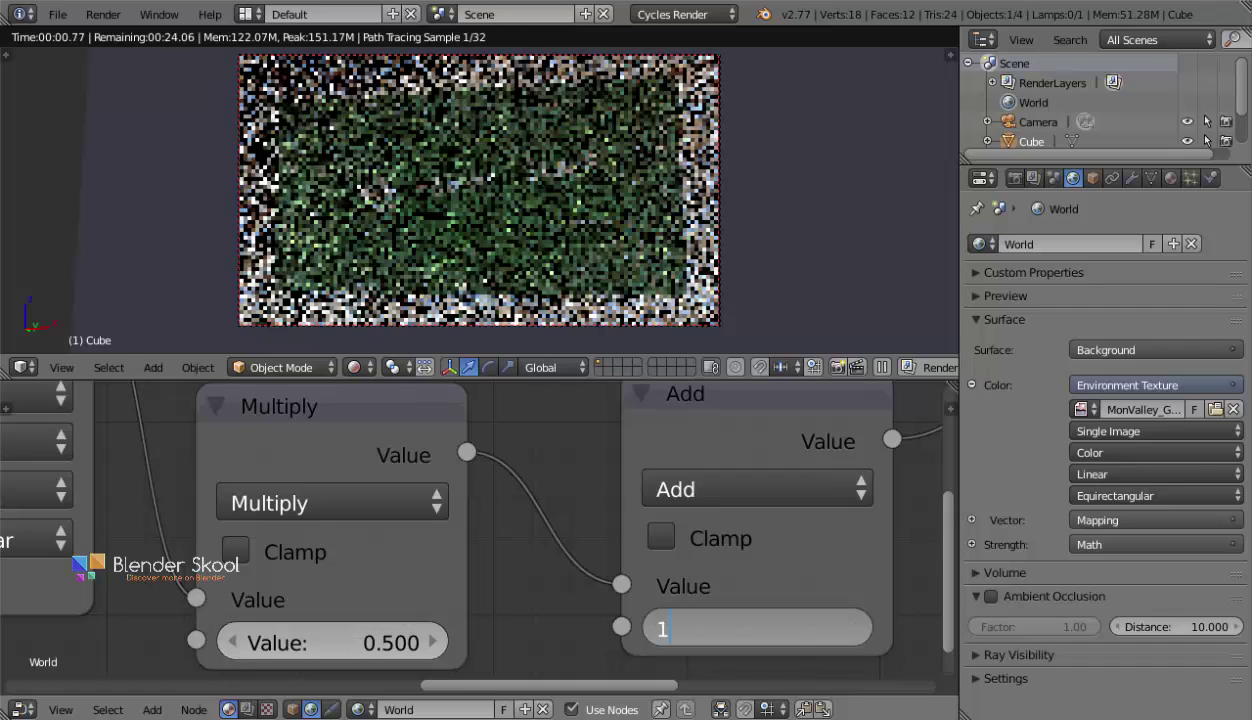
key("Return")
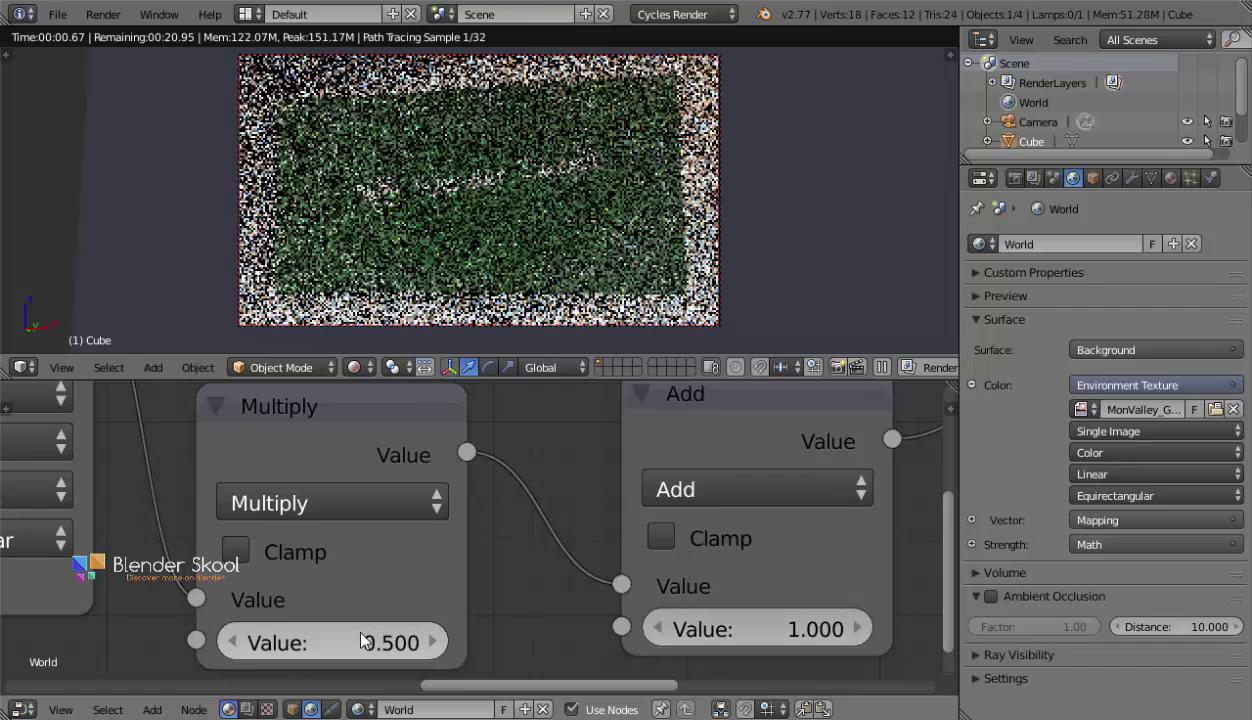
Reduce the Multiply node's second value to 0.3.
left_click(362, 640)
key("BackSpace")
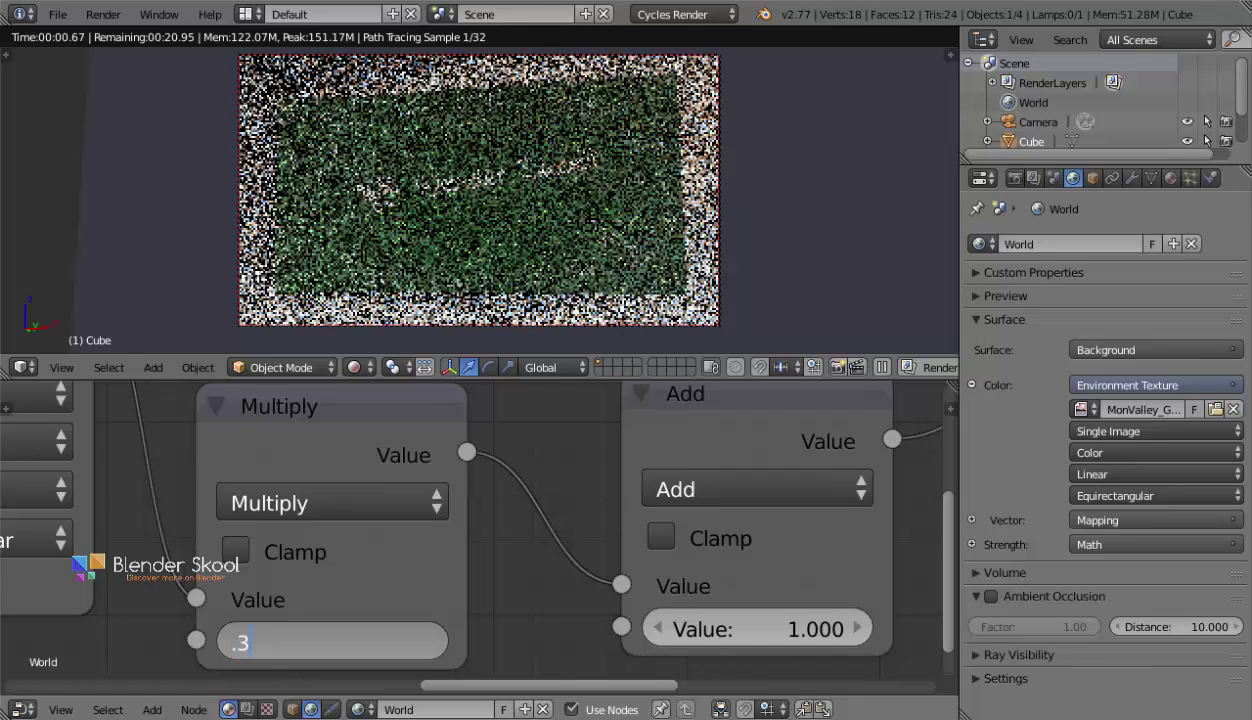
type(".3")
key("Return")
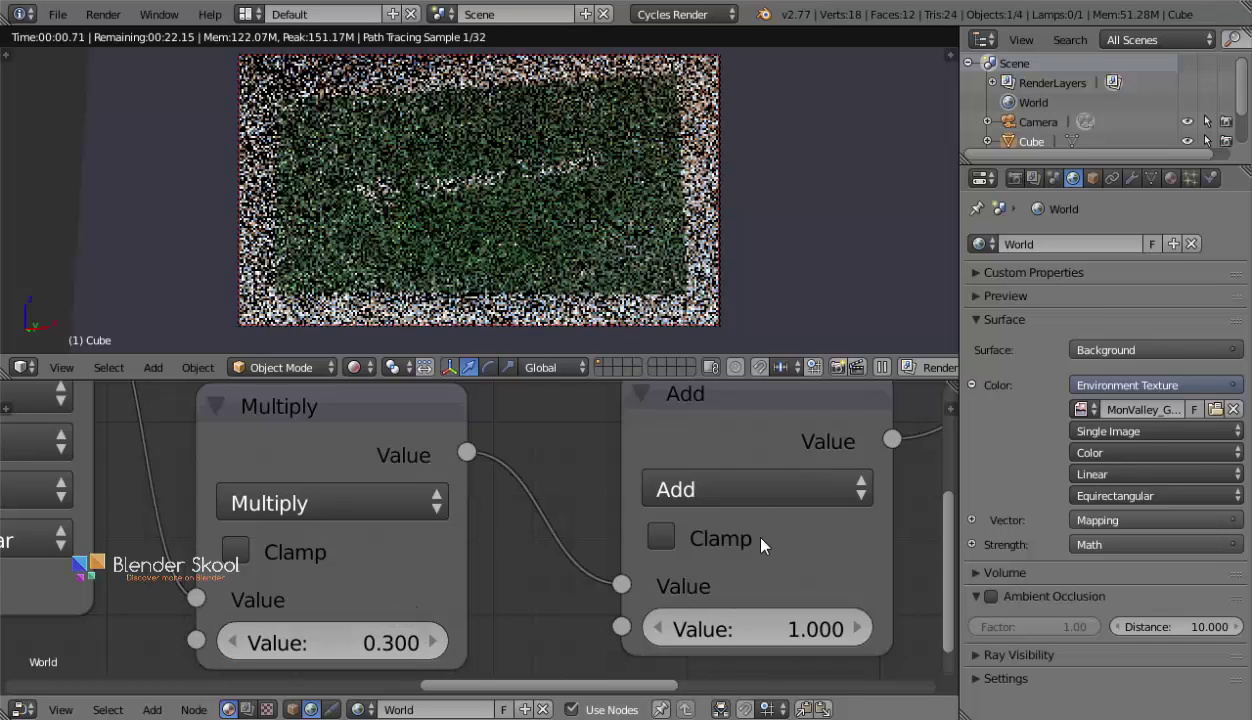
middle_click_drag(725, 516, 660, 535)
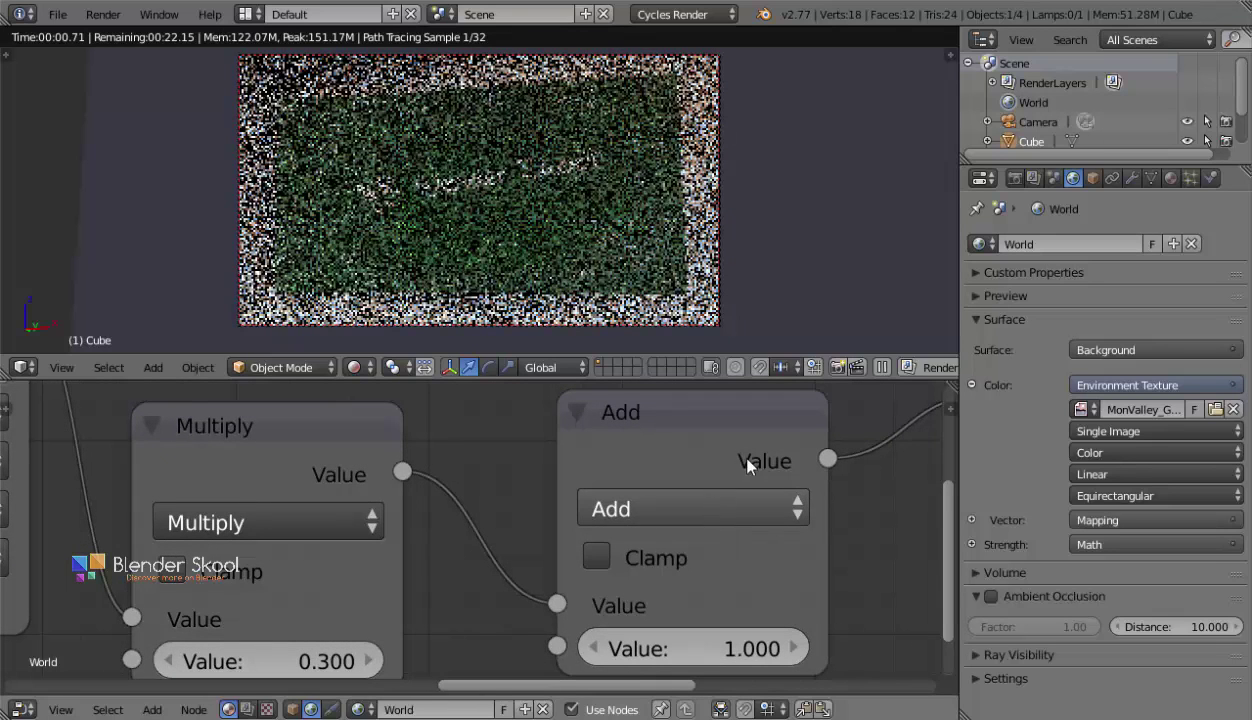
Set the scene's color management view transform to Film.
left_click(1053, 177)
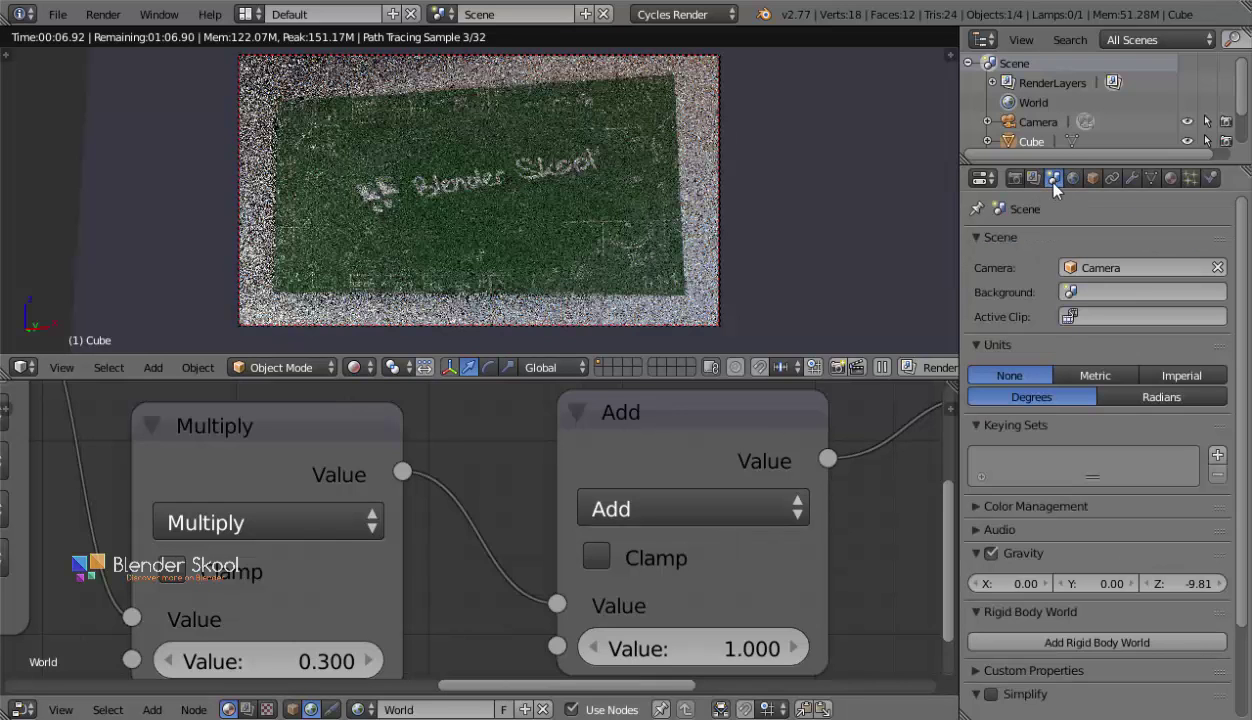
scroll(1015, 341, "down", 1)
left_click(1010, 466)
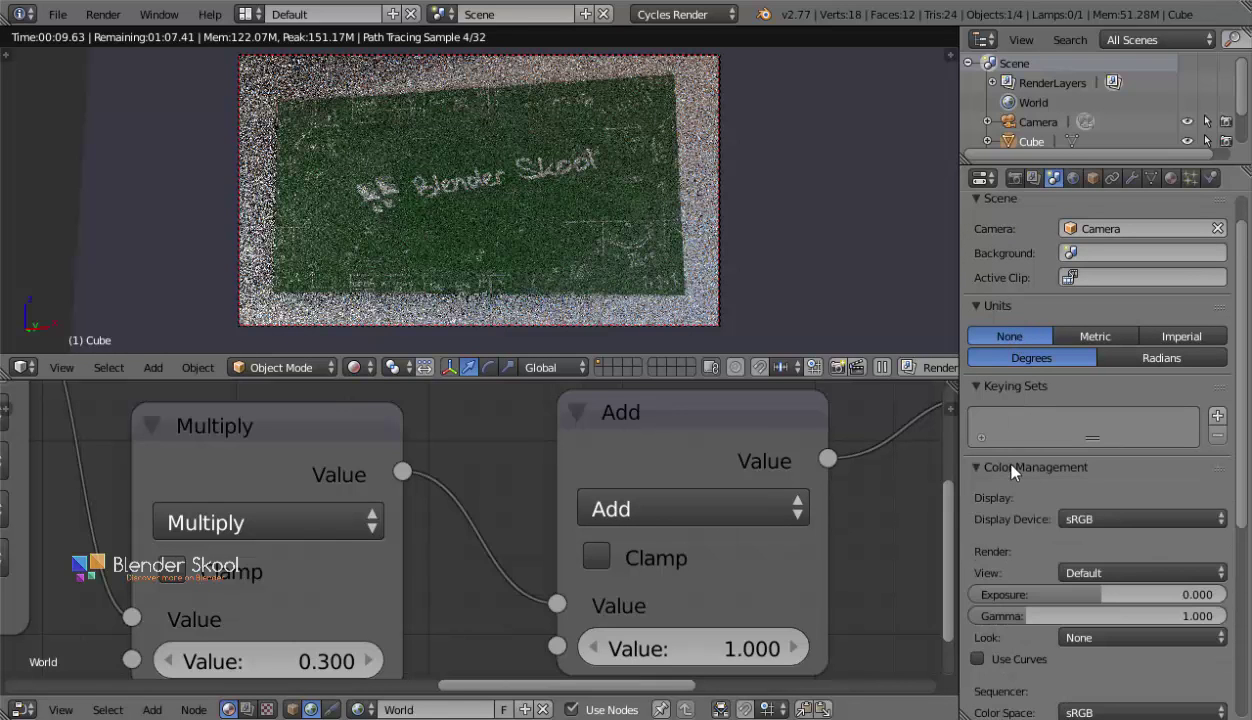
scroll(1010, 460, "down", 3)
left_click(1100, 455)
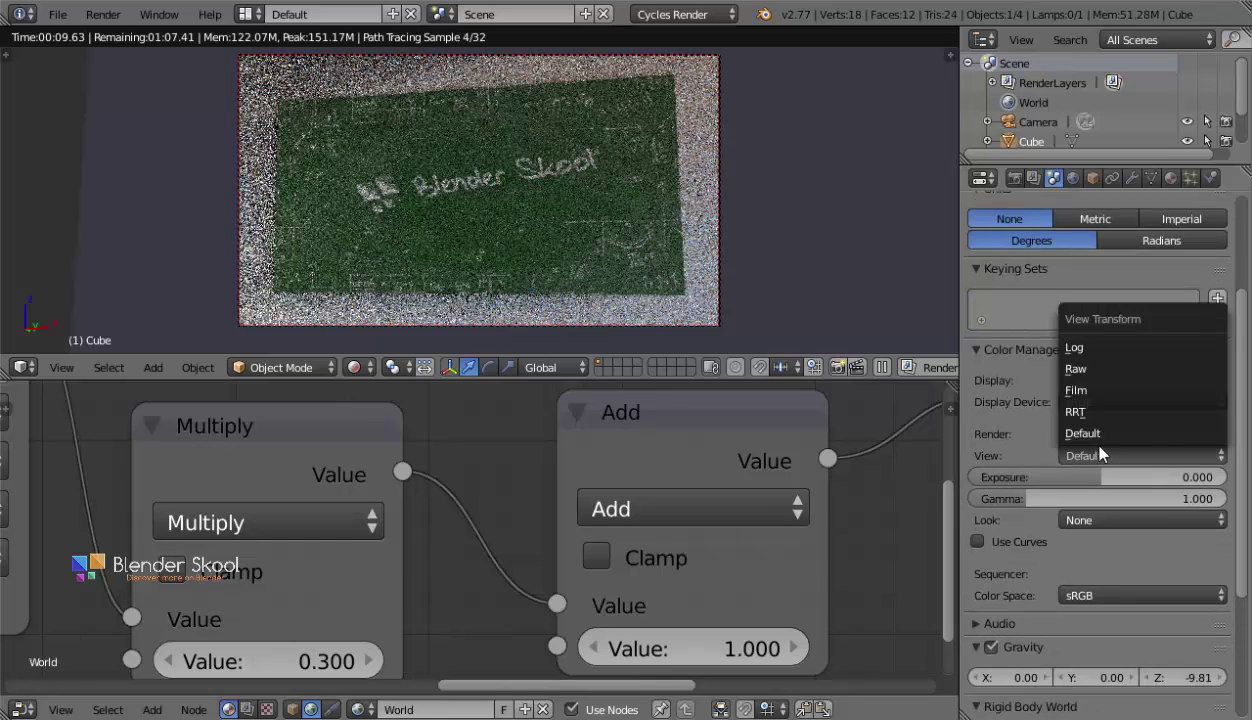
left_click(1075, 390)
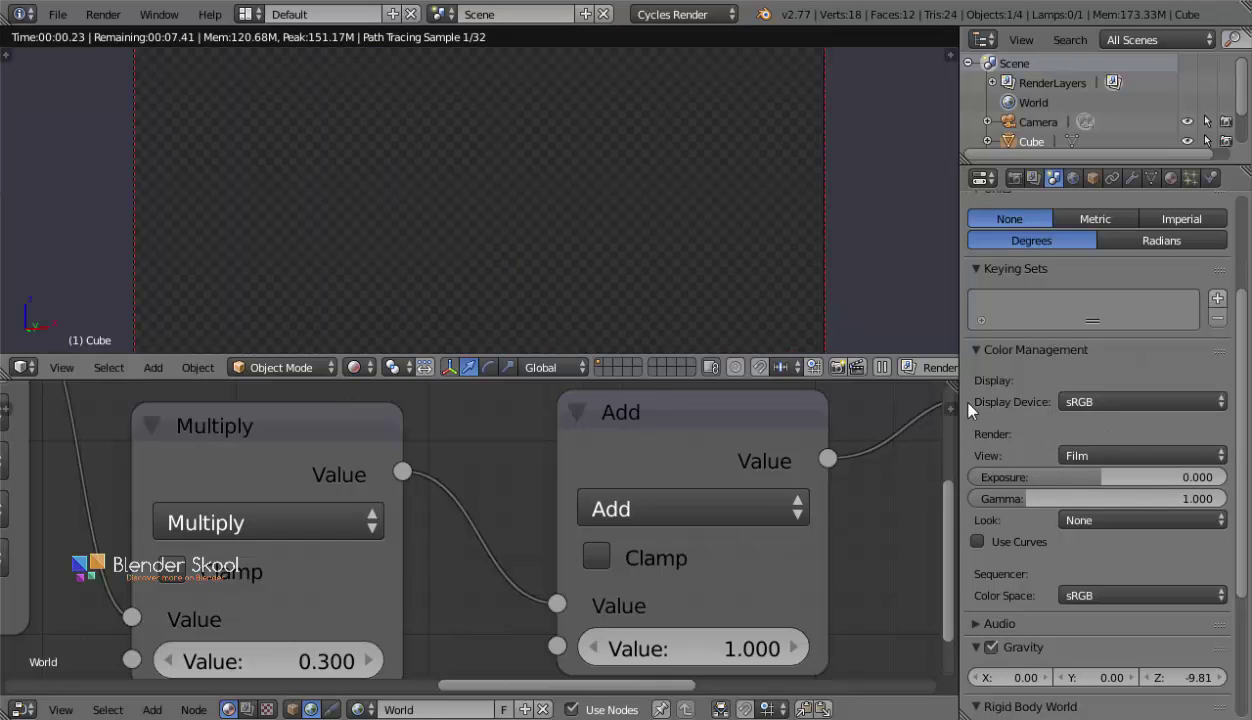
Set the scene's color management exposure to 0.781 and gamma to 1.078.
left_click_drag(1076, 477, 1099, 499)
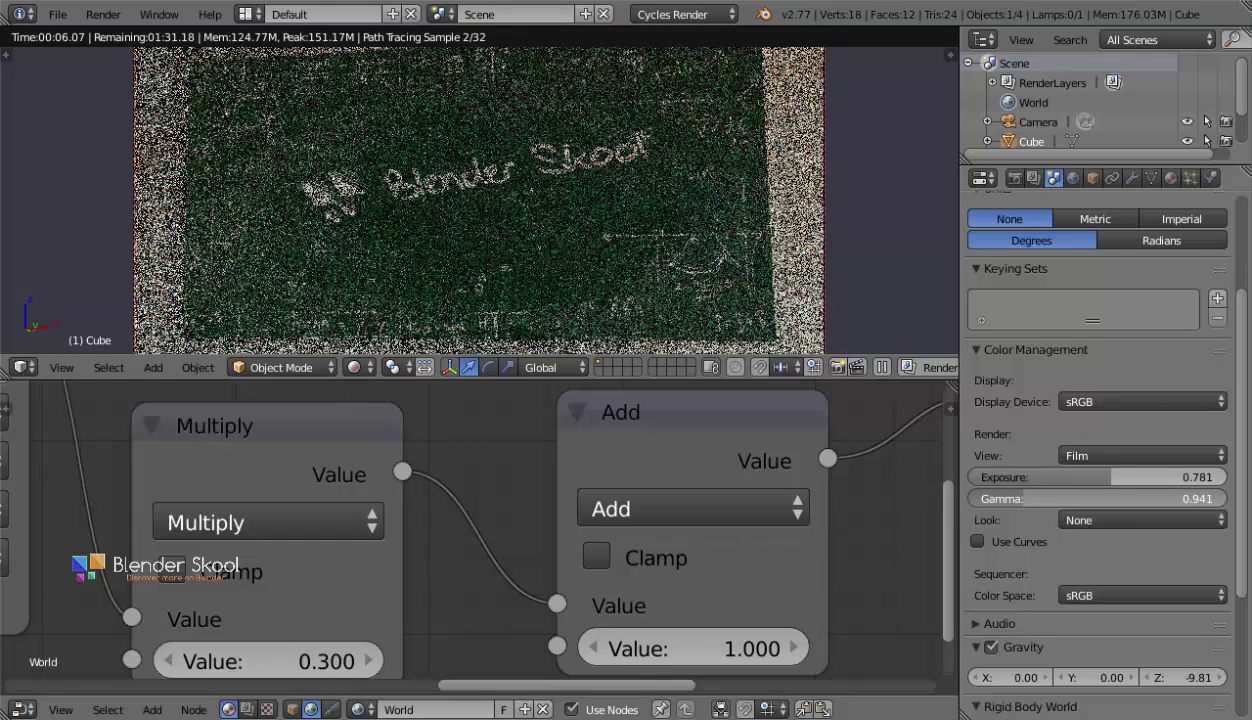
left_click_drag(1097, 499, 1120, 499)
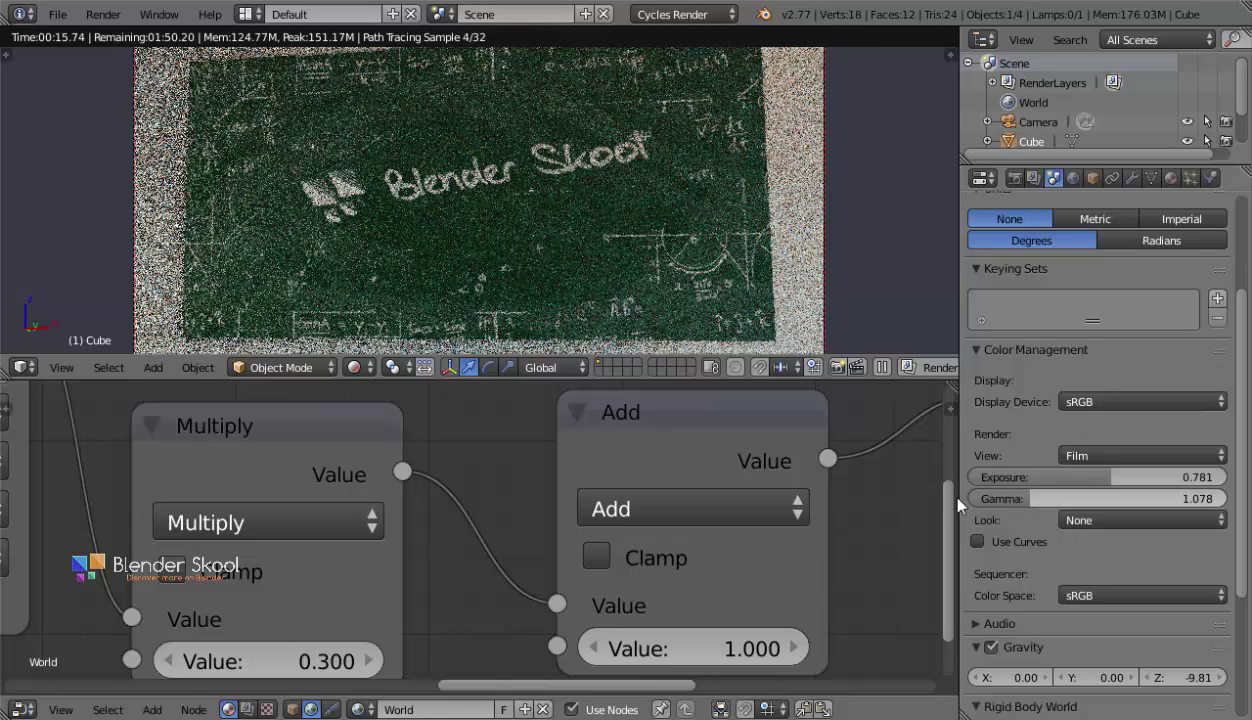
Examine the world's sampling settings, ray visibility and volume options, and return to the render properties.
left_click(1088, 181)
left_click(1070, 179)
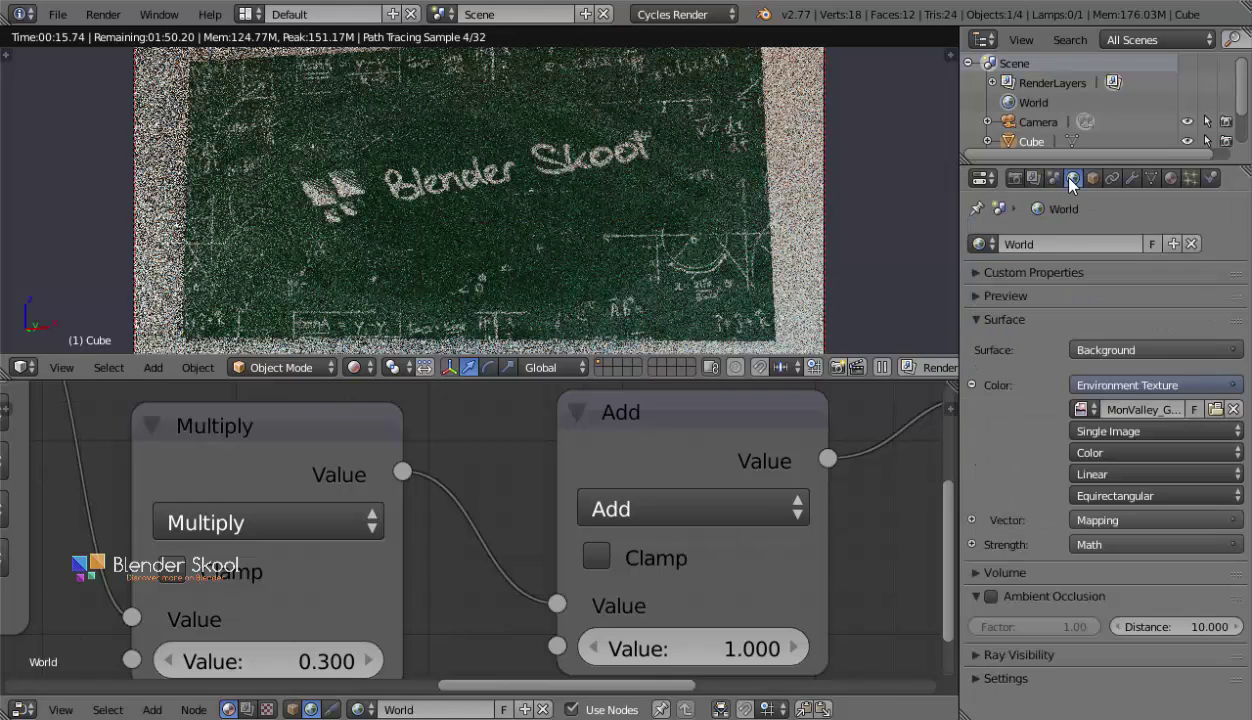
left_click(1005, 679)
scroll(1005, 679, "down", 2)
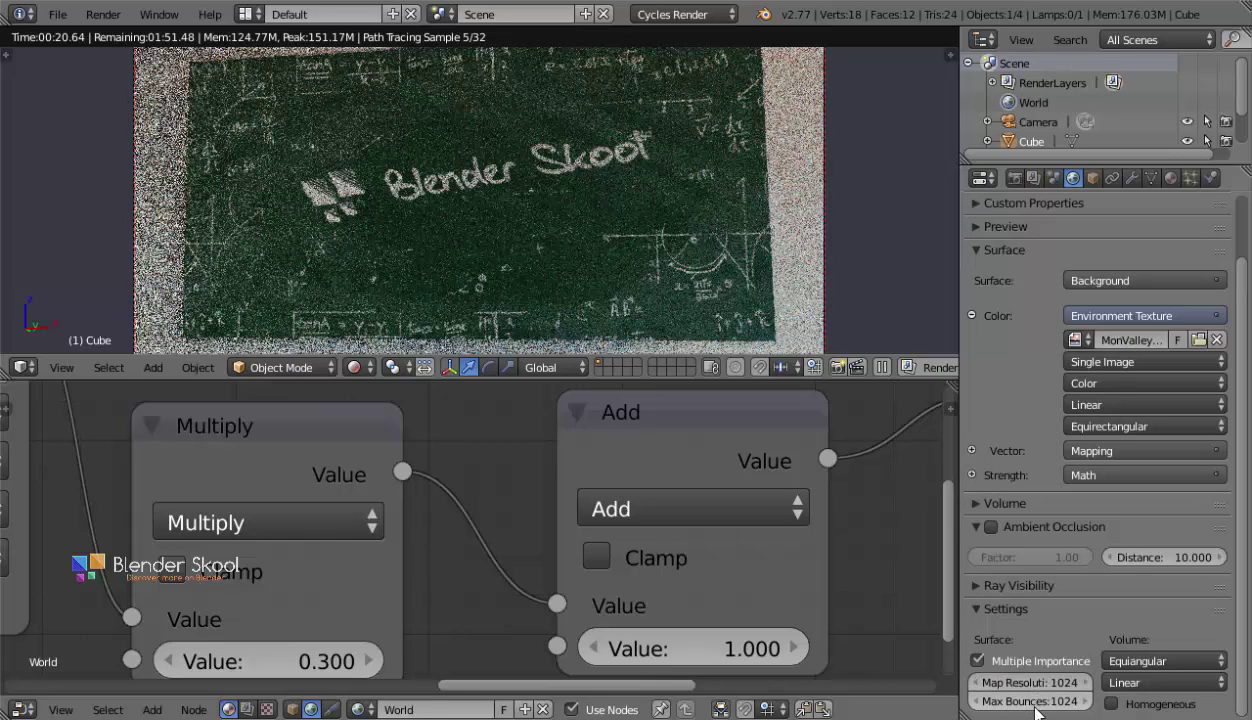
left_click(1043, 703)
key("Return")
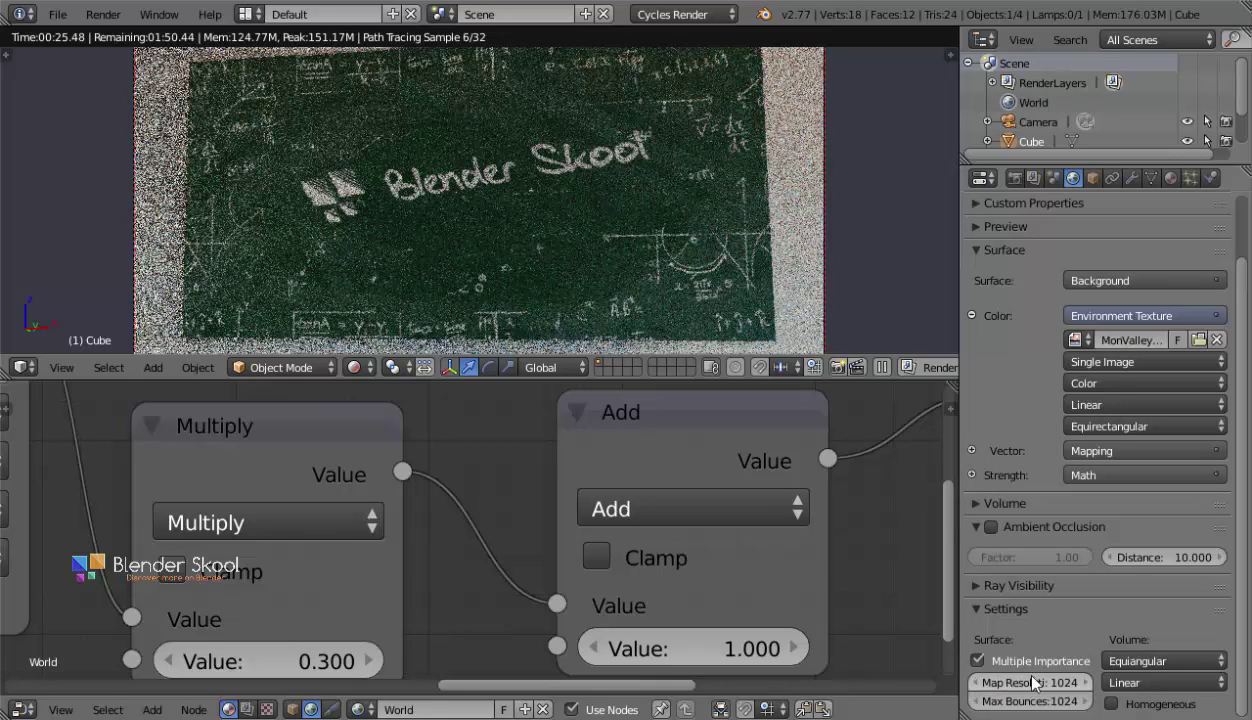
left_click(1002, 606)
left_click(980, 585)
left_click(975, 585)
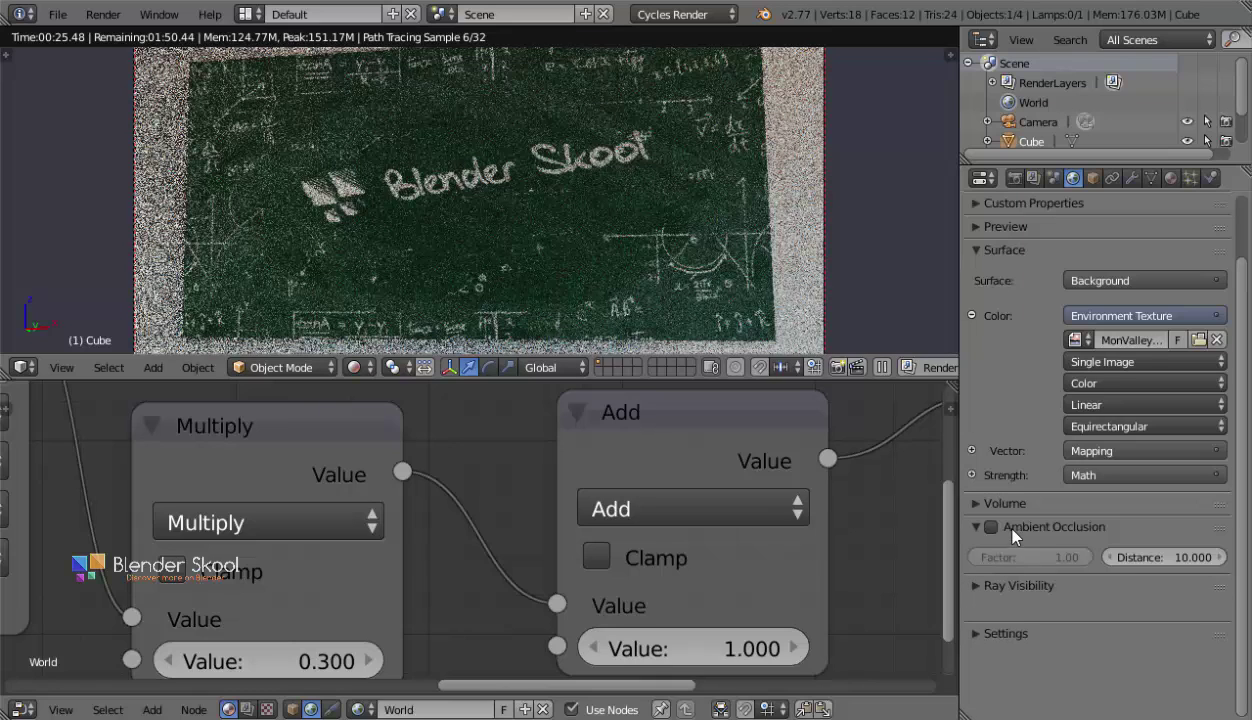
left_click(1006, 503)
left_click(1006, 503)
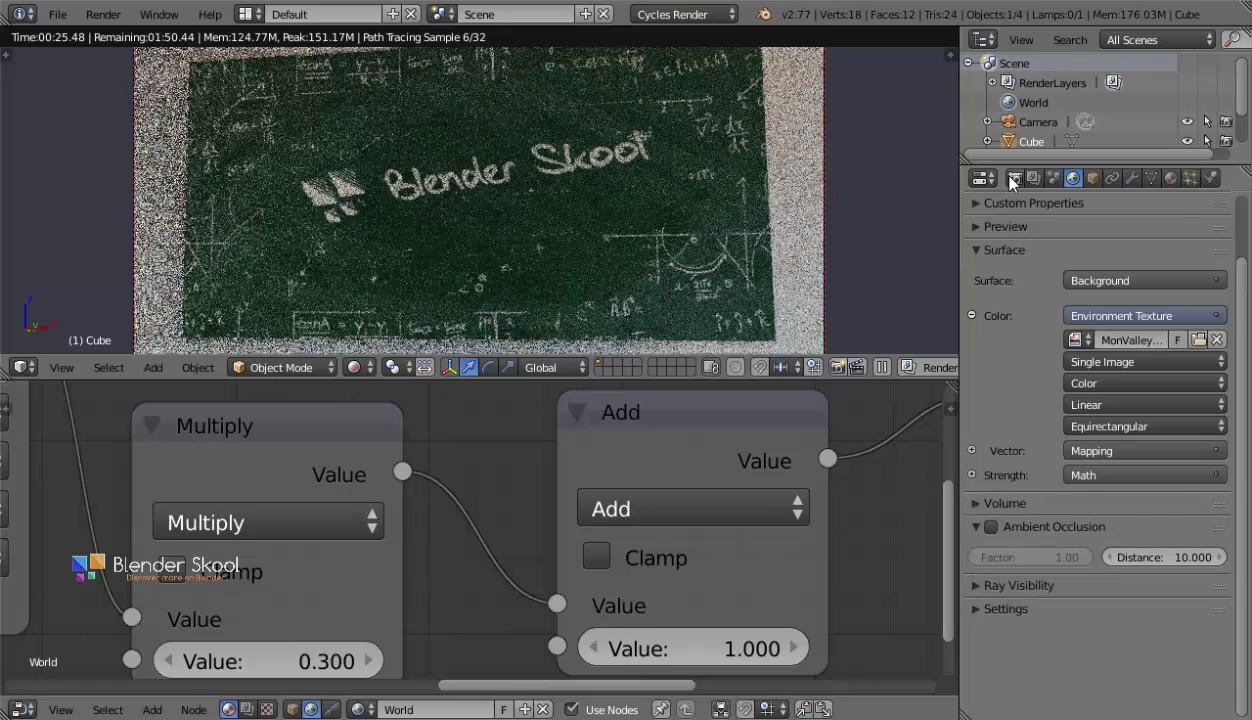
left_click(1014, 177)
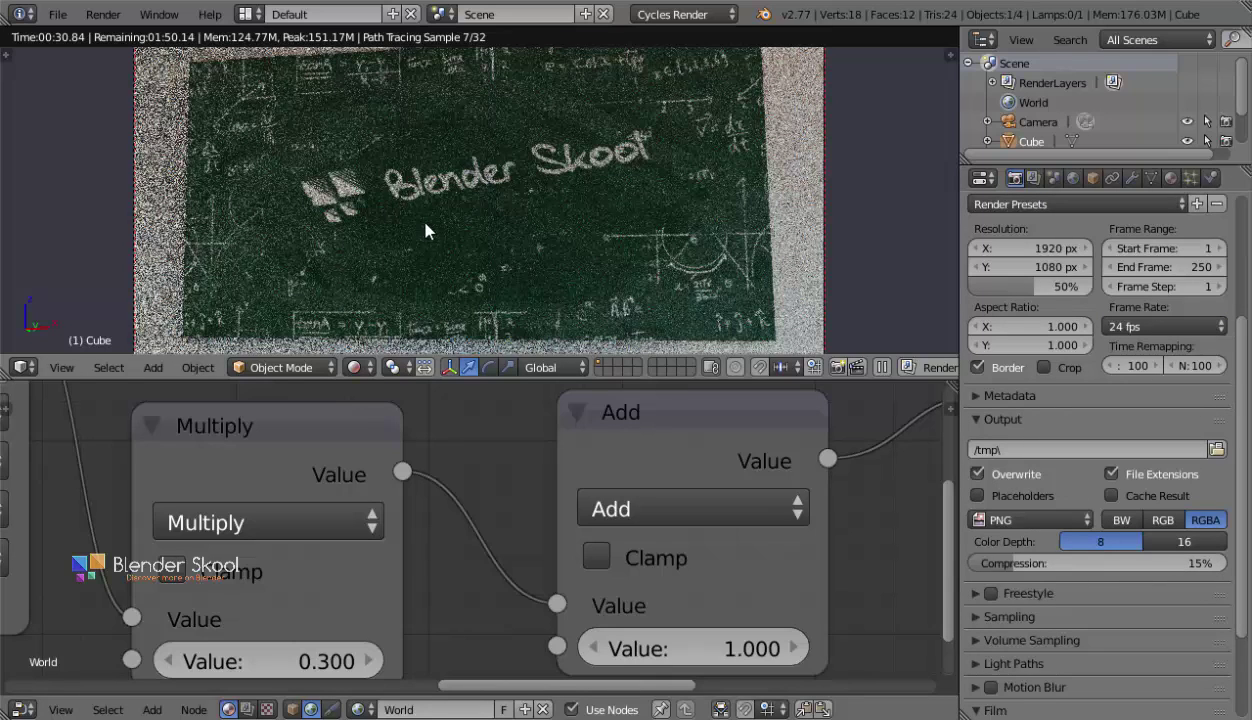
Switch the viewport from rendered to solid shading and select the green board on the wall.
key("shift+z")
middle_click_drag(450, 179, 551, 218)
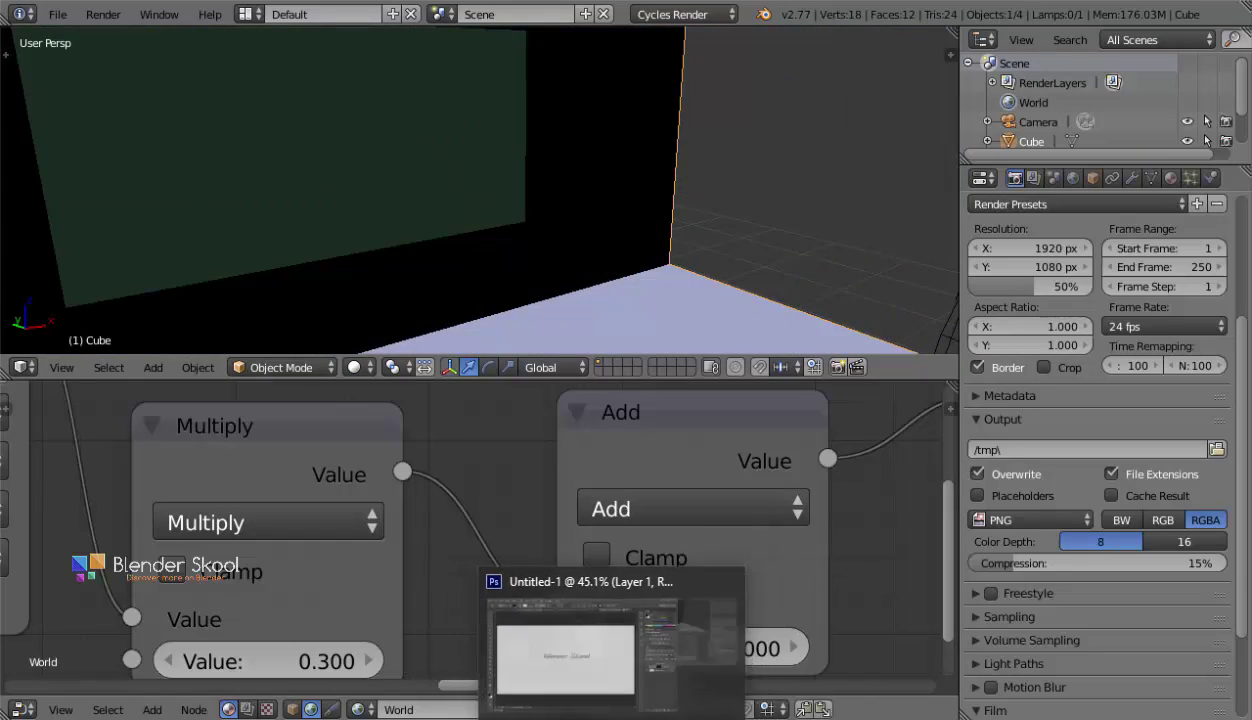
left_click(568, 718)
double_click(650, 129)
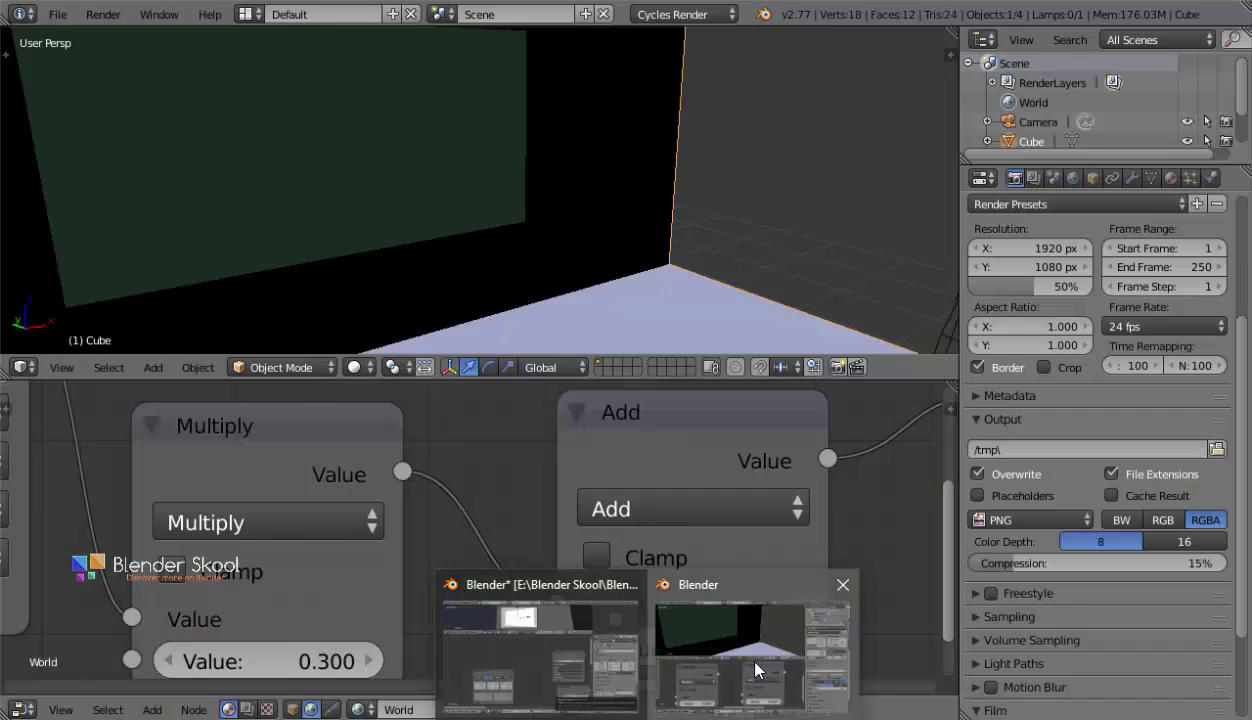
left_click(748, 662)
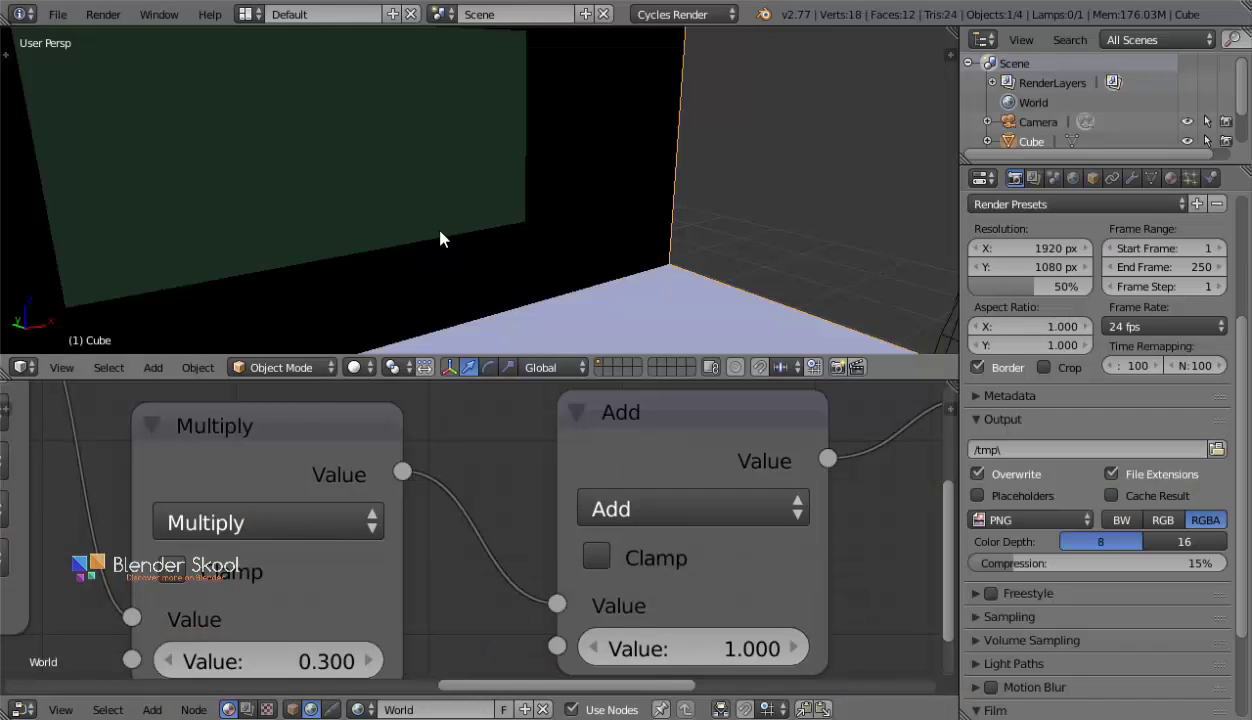
middle_click_drag(418, 214, 378, 246)
middle_click_drag(826, 233, 567, 228)
right_click(680, 244)
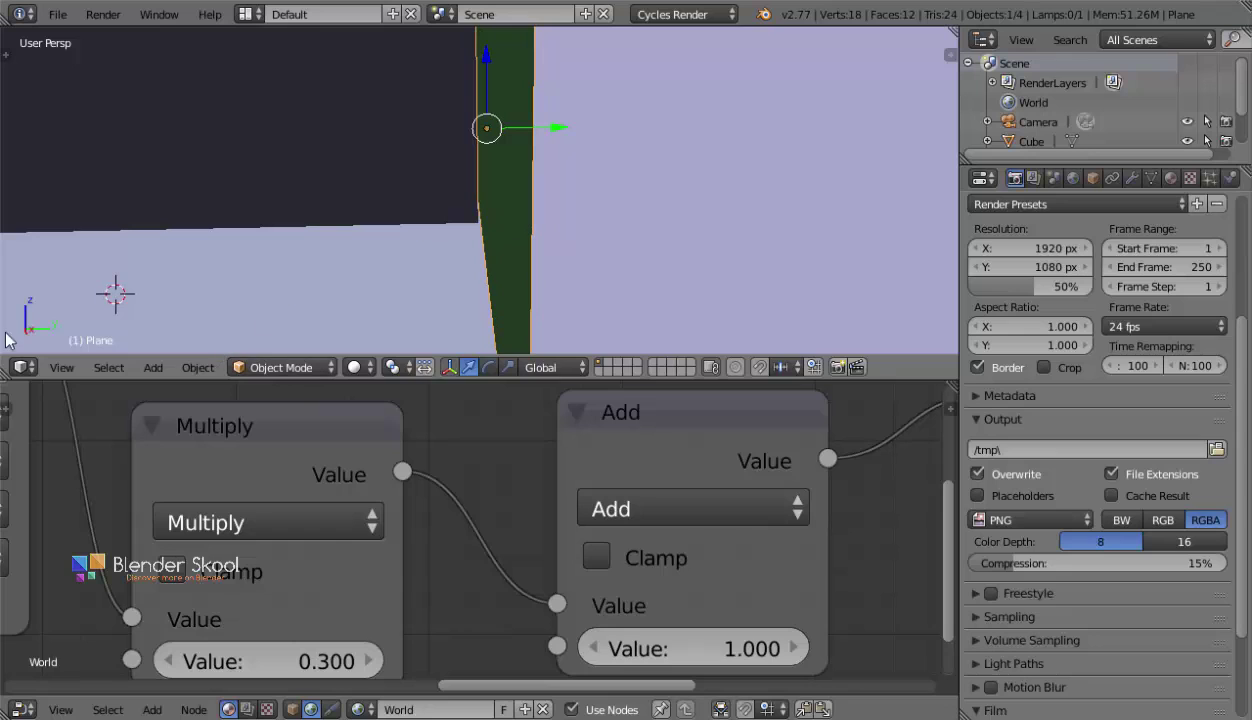
In an orthographic side view, set the green board's Solidify thickness to 0.0120.
left_click(61, 367)
left_click(120, 193)
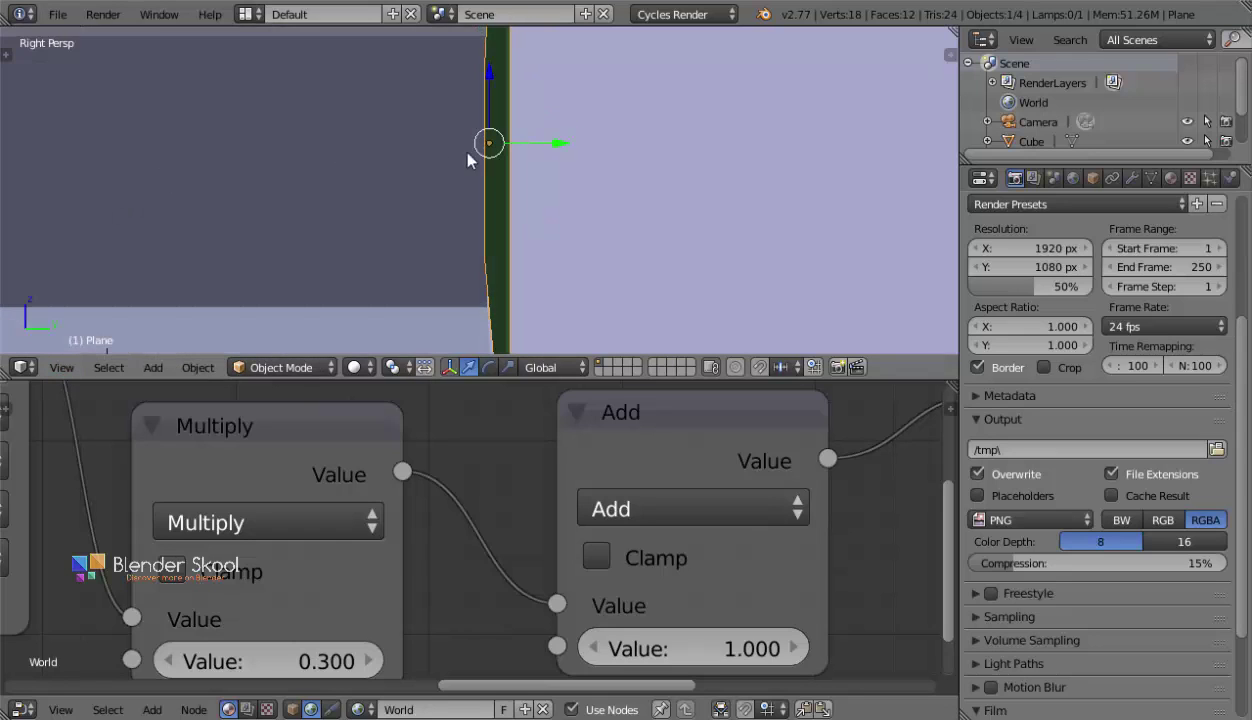
left_click(61, 367)
left_click(120, 131)
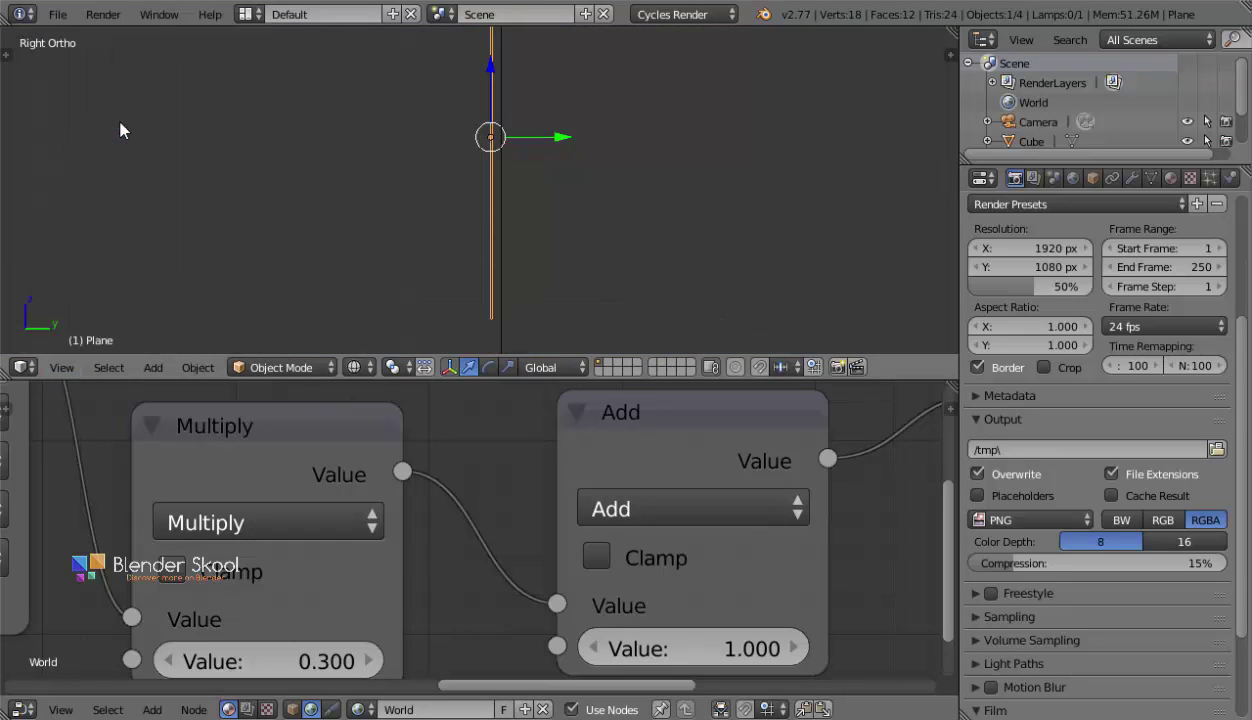
left_click(1131, 178)
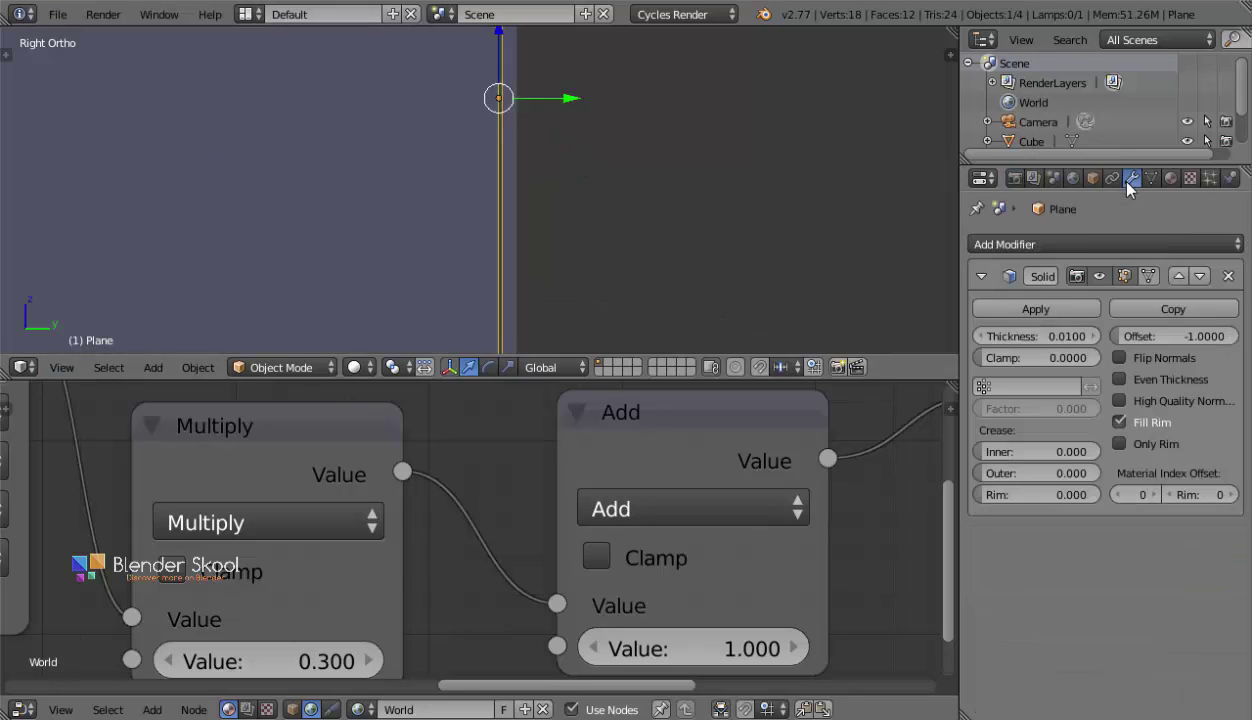
left_click_drag(1040, 336, 1058, 336)
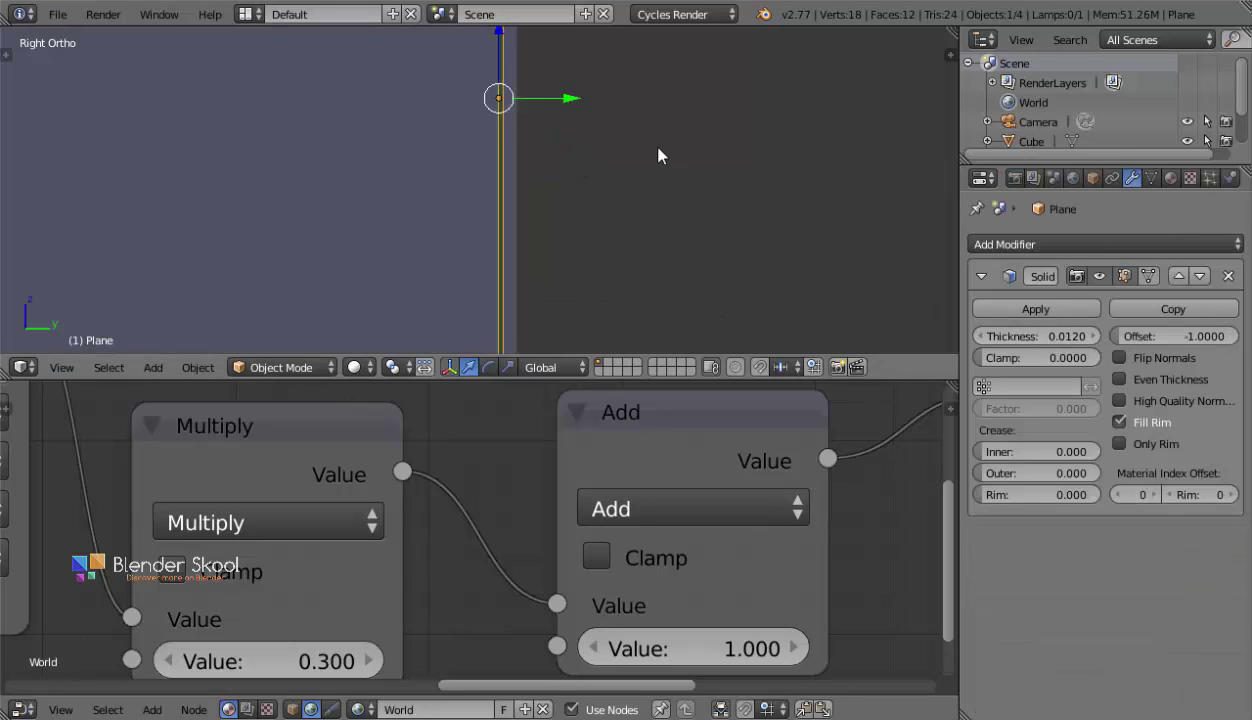
Move the board slightly along the Y axis toward the wall and return to a perspective view of its front.
middle_click_drag(658, 155, 632, 226, "shift")
left_click_drag(558, 222, 587, 245)
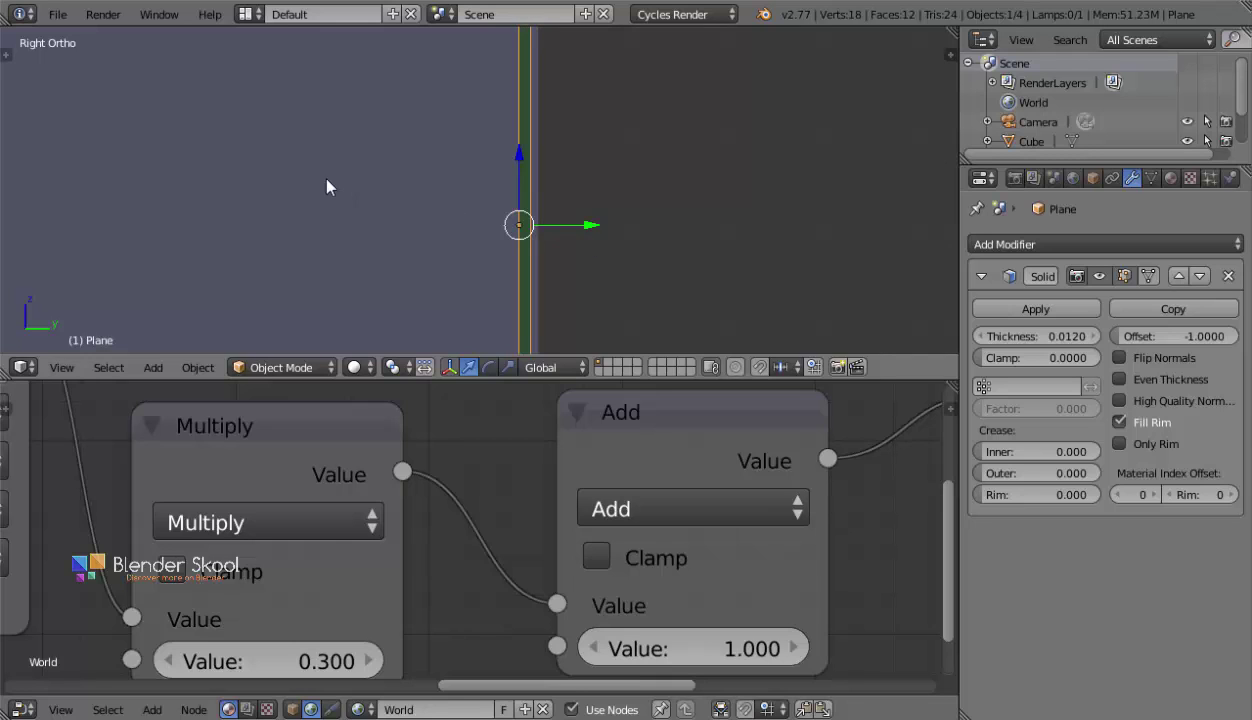
middle_click_drag(330, 187, 405, 210)
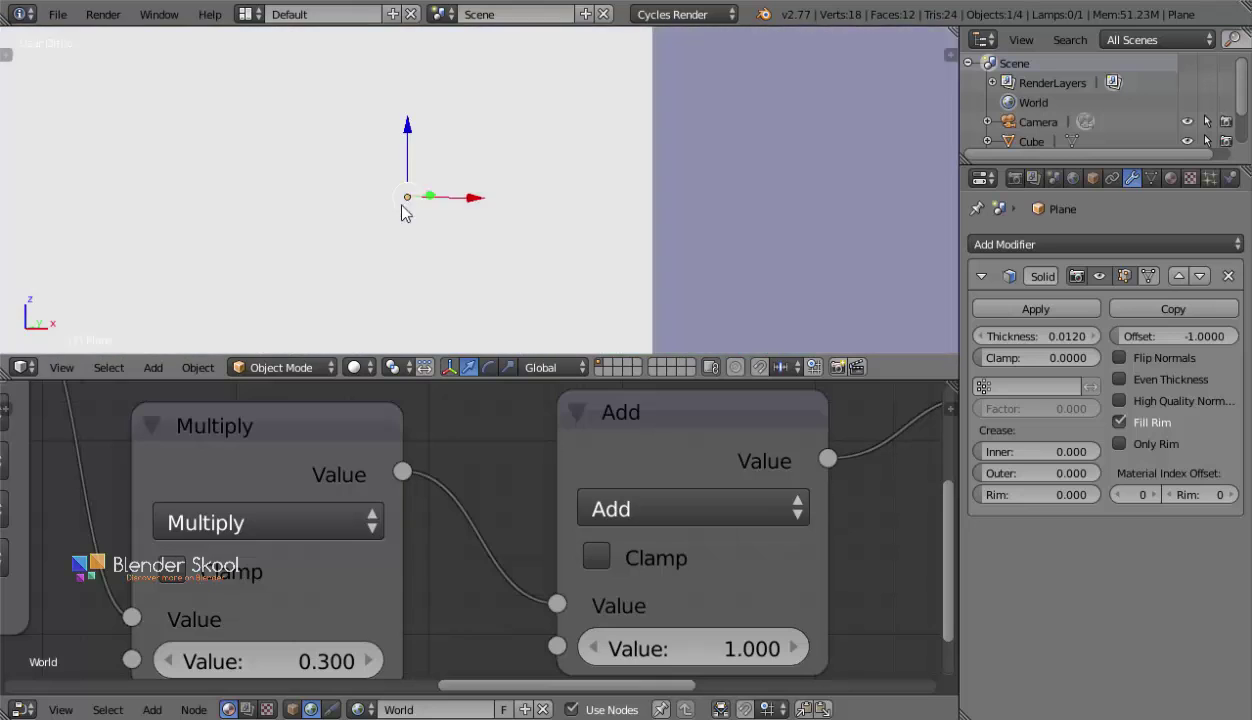
left_click(62, 367)
left_click(147, 130)
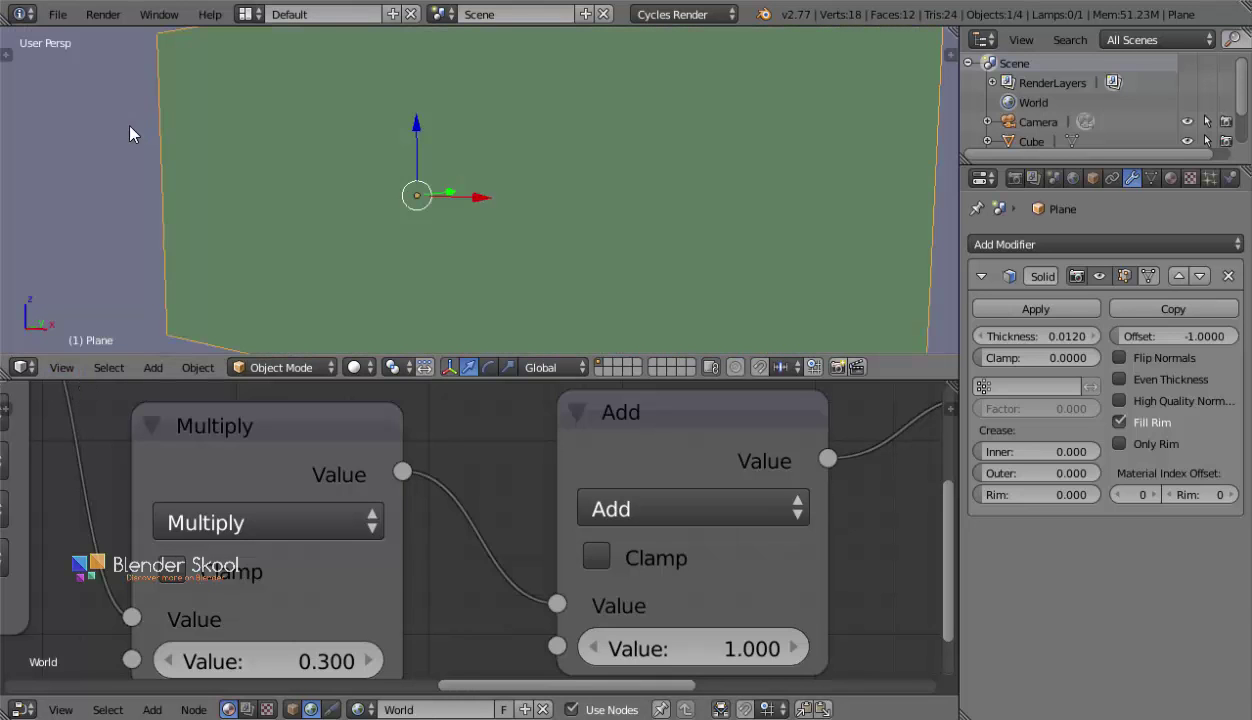
middle_click_drag(184, 196, 428, 230)
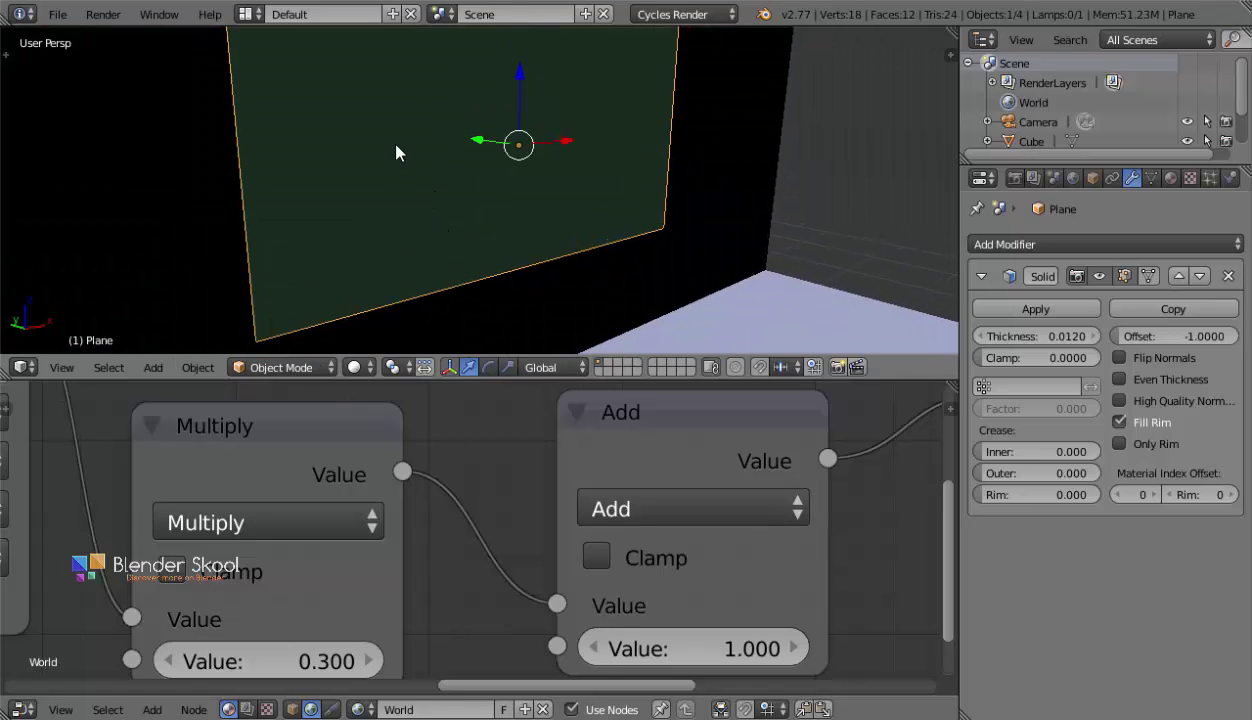
key("shift+a")
mouse_move(382, 141)
left_click(470, 169)
mouse_move(492, 192)
middle_mouse_down()
mouse_move(517, 209)
mouse_move(538, 280)
mouse_move(514, 157)
mouse_move(595, 249)
mouse_move(470, 316)
mouse_move(485, 200)
middle_mouse_up()
scroll(505, 214, "down", 4)
key("x")
left_click(545, 197)
scroll(537, 170, "up", 3)
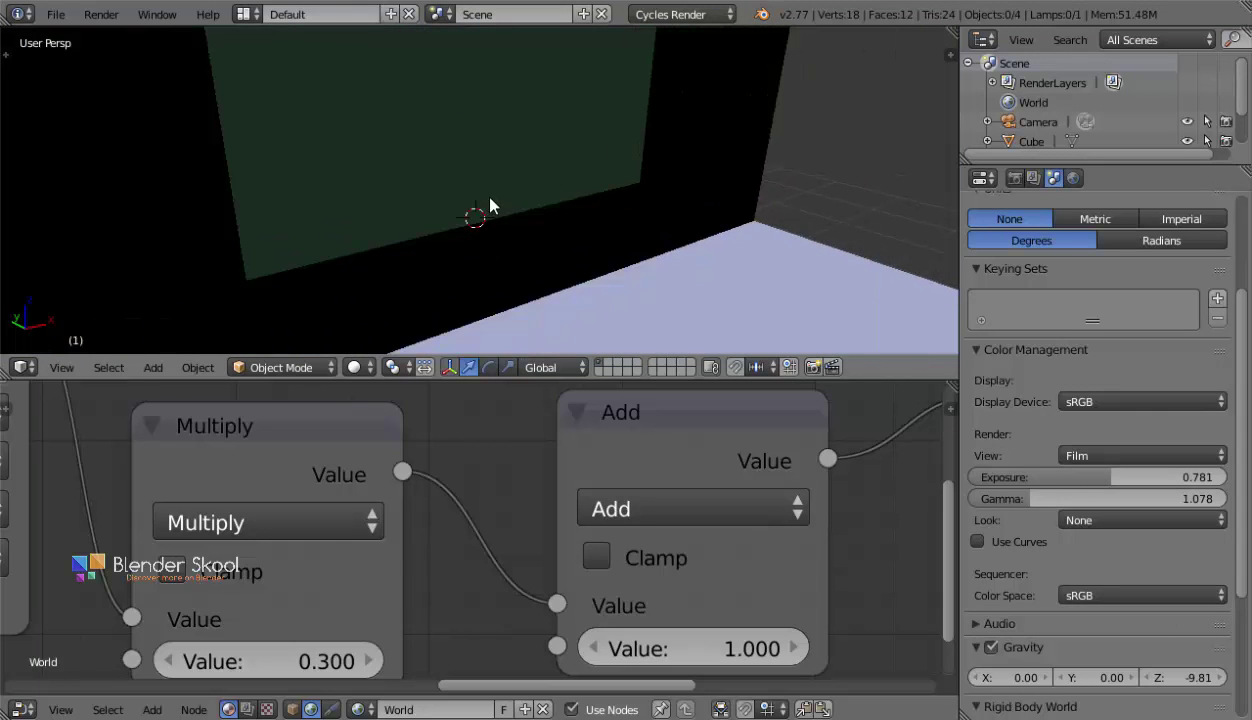
key("shift+a")
left_click(541, 193)
key("x")
left_click(554, 200)
Add a cube at the board's lower edge and flatten it along the Z axis into a thin slab.
key("shift+a")
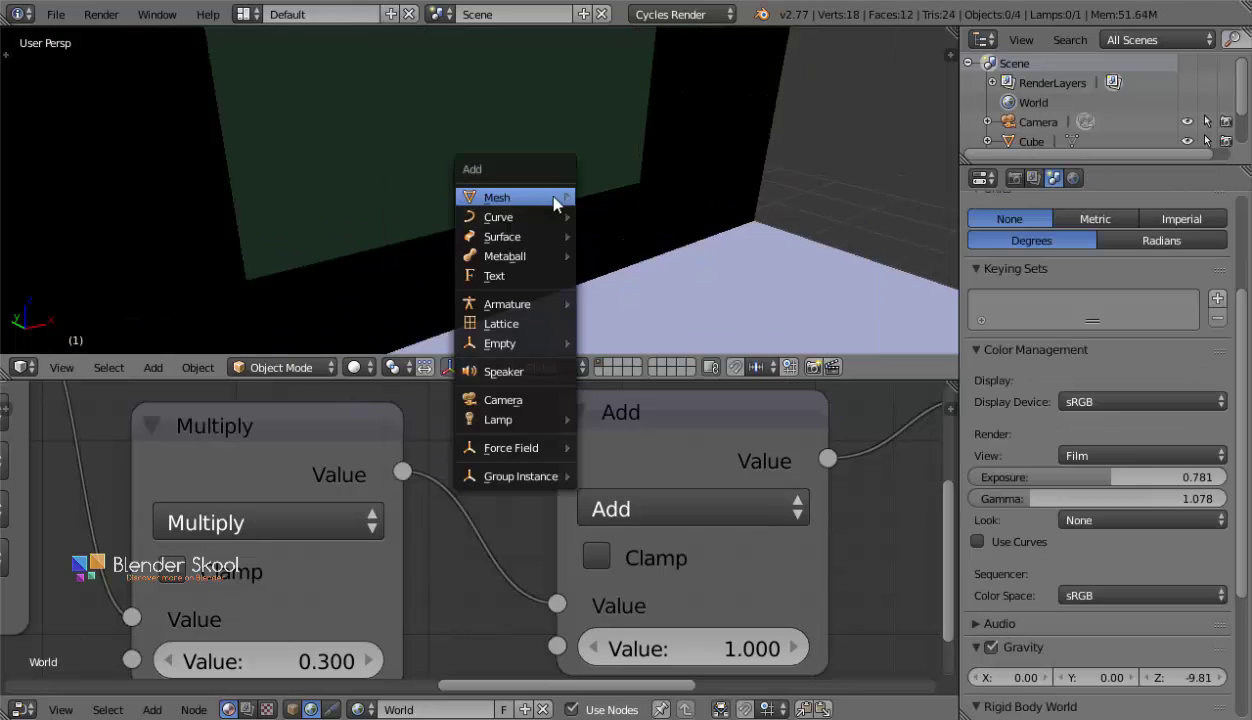
mouse_move(541, 192)
left_click(620, 213)
scroll(718, 307, "down", 2)
key("s")
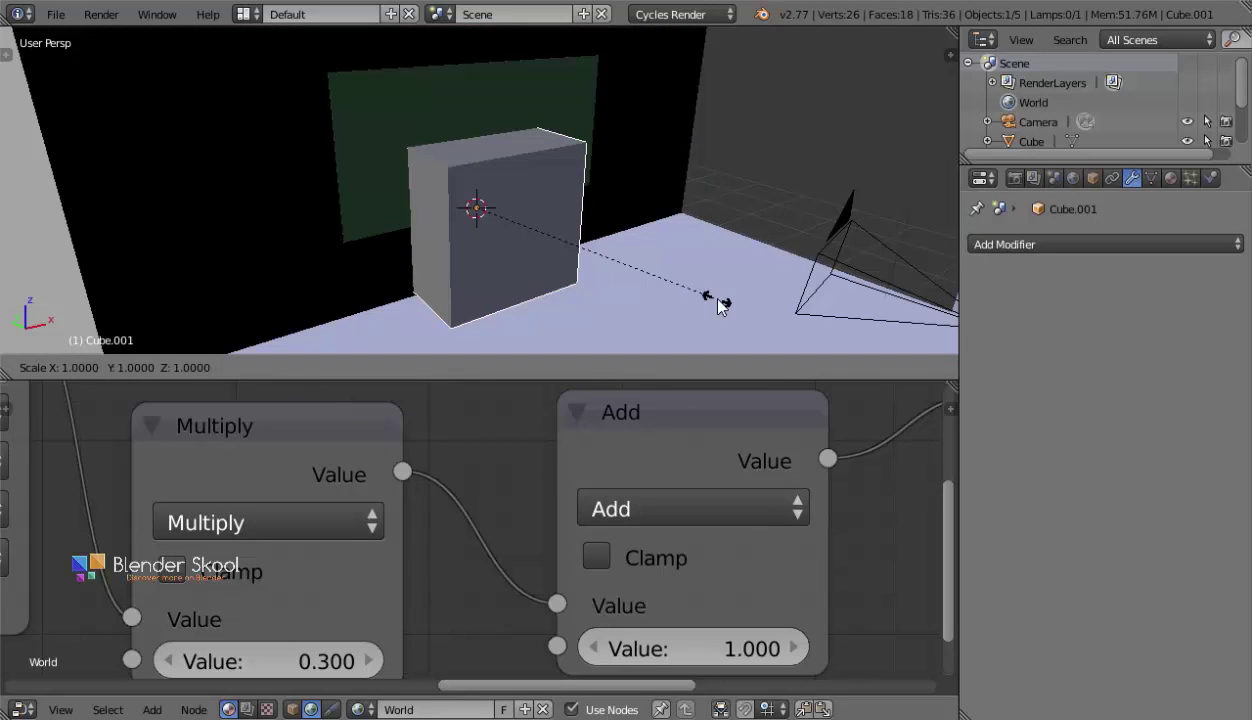
key("z")
left_click(510, 213)
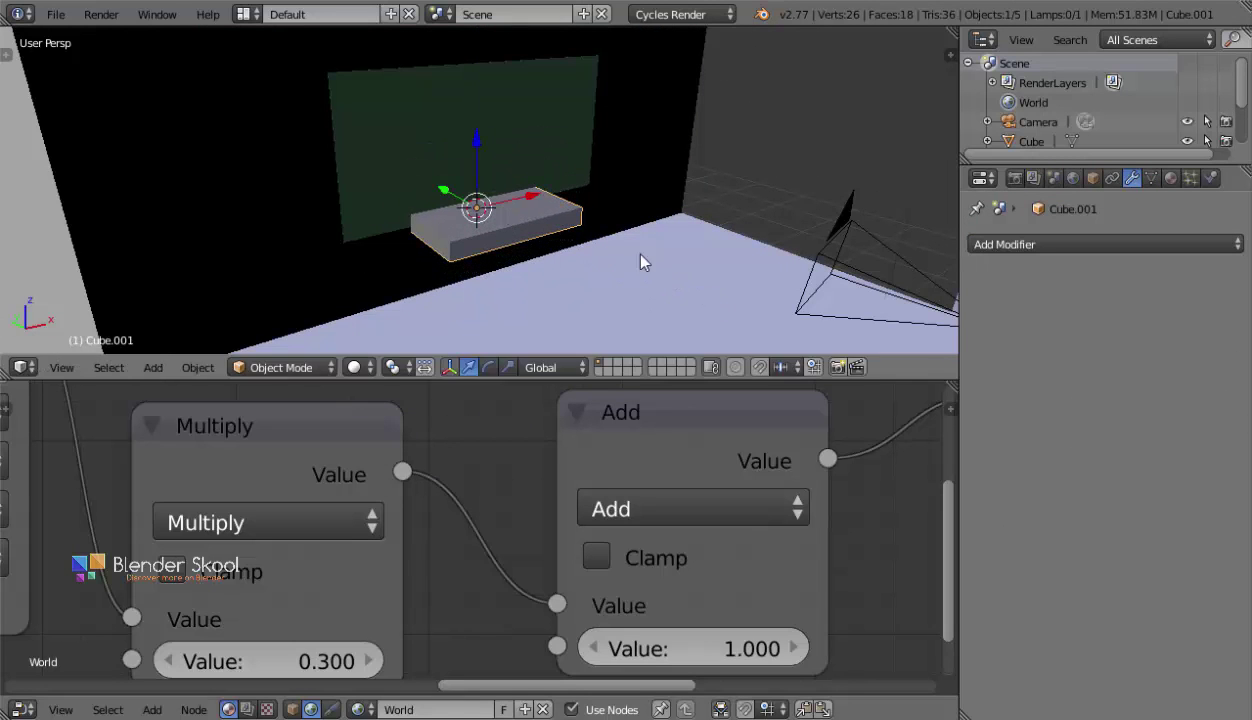
key("s")
key("z")
left_click(622, 248)
Narrow the slab along the Y axis and thin it further along Z to form a slim bar.
scroll(622, 248, "up", 2)
key("s")
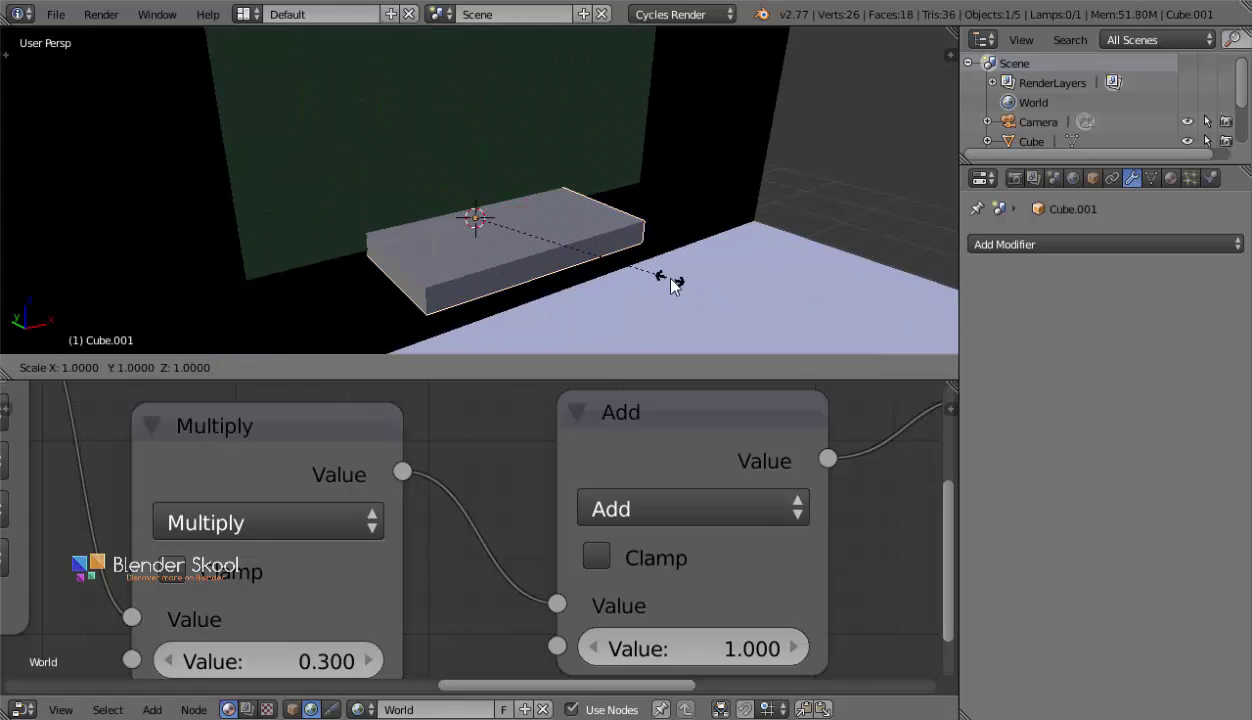
key("y")
left_click(495, 198)
key("s")
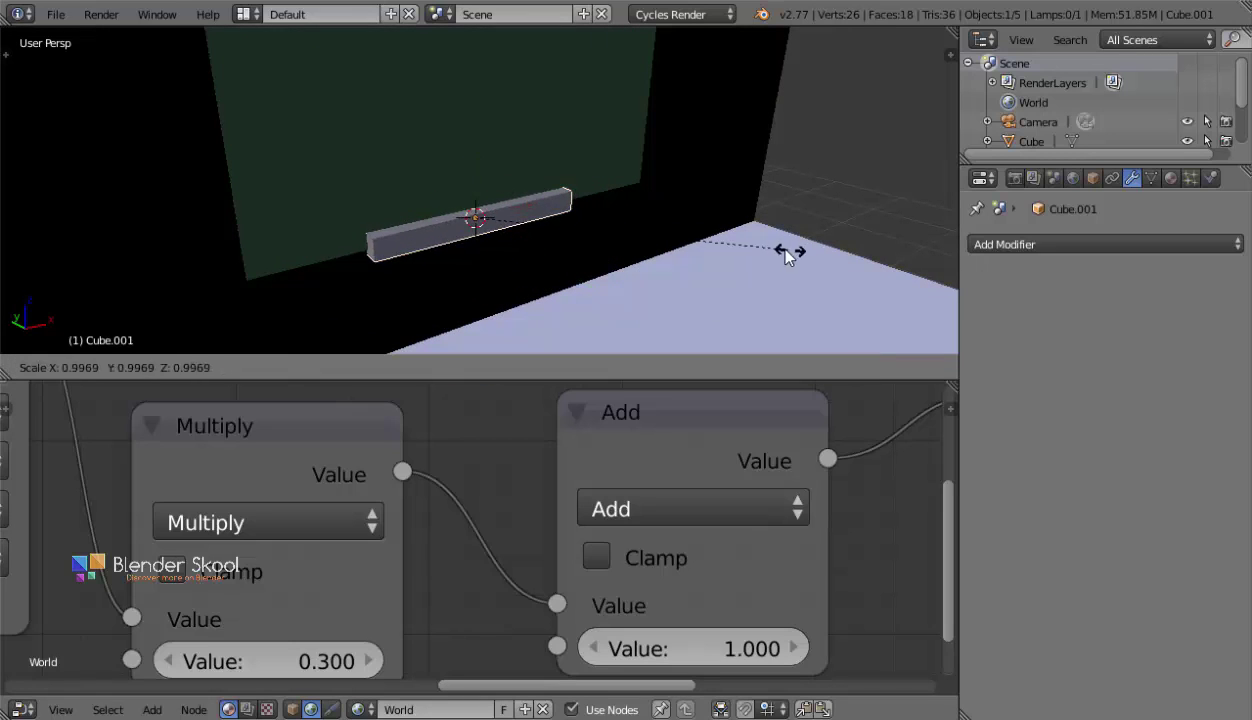
key("y")
left_click(686, 232)
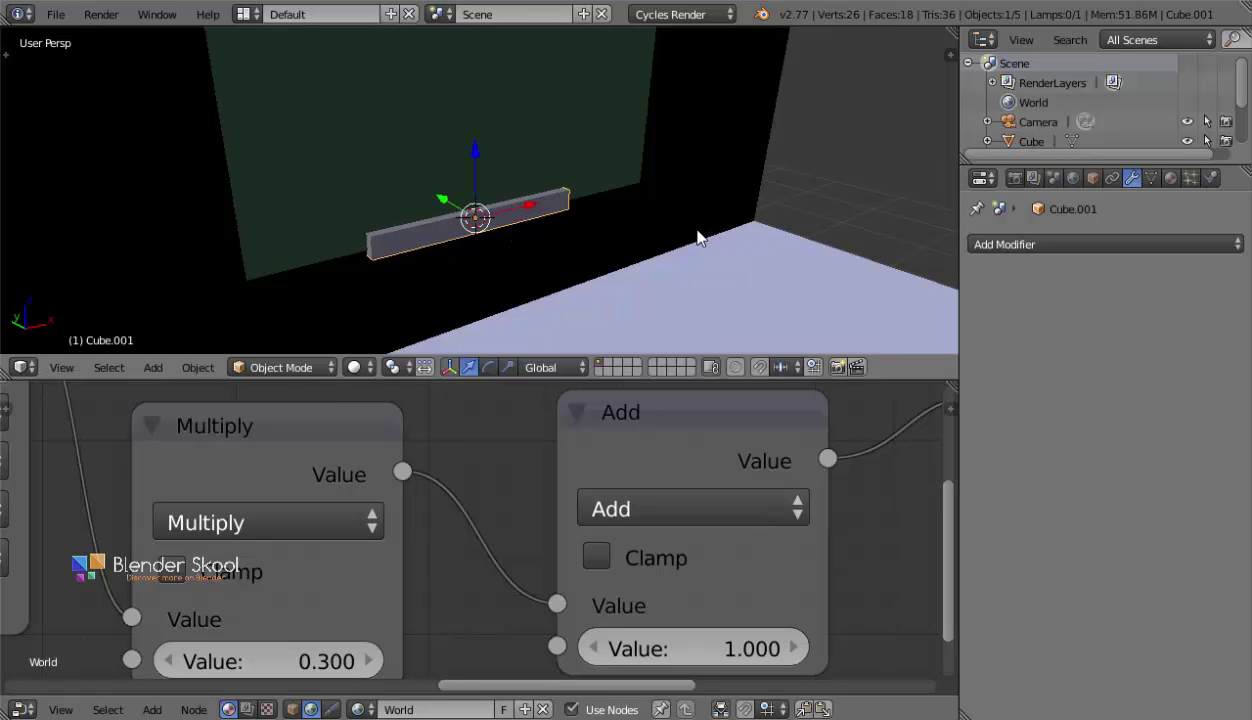
key("s")
key("z")
left_click(600, 220)
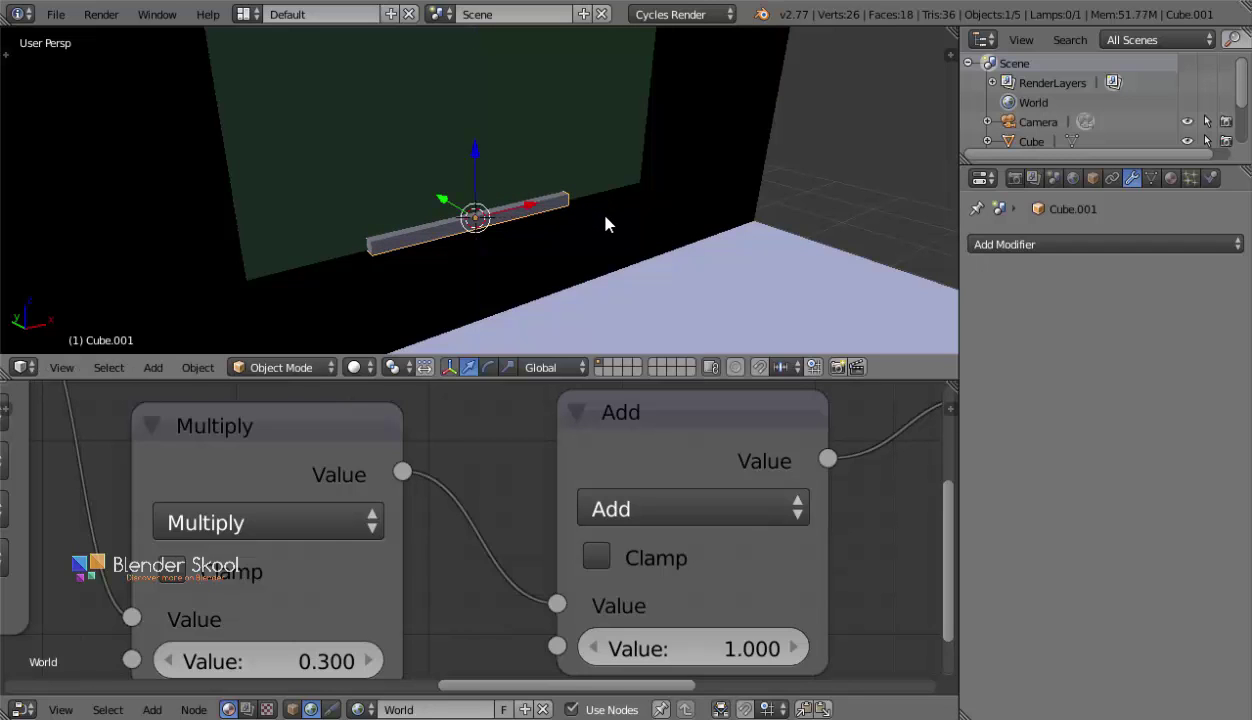
Stretch the bar along X by about 1.98 to span the board's lower edge and shift it about 0.08 along X.
key("s")
key("x")
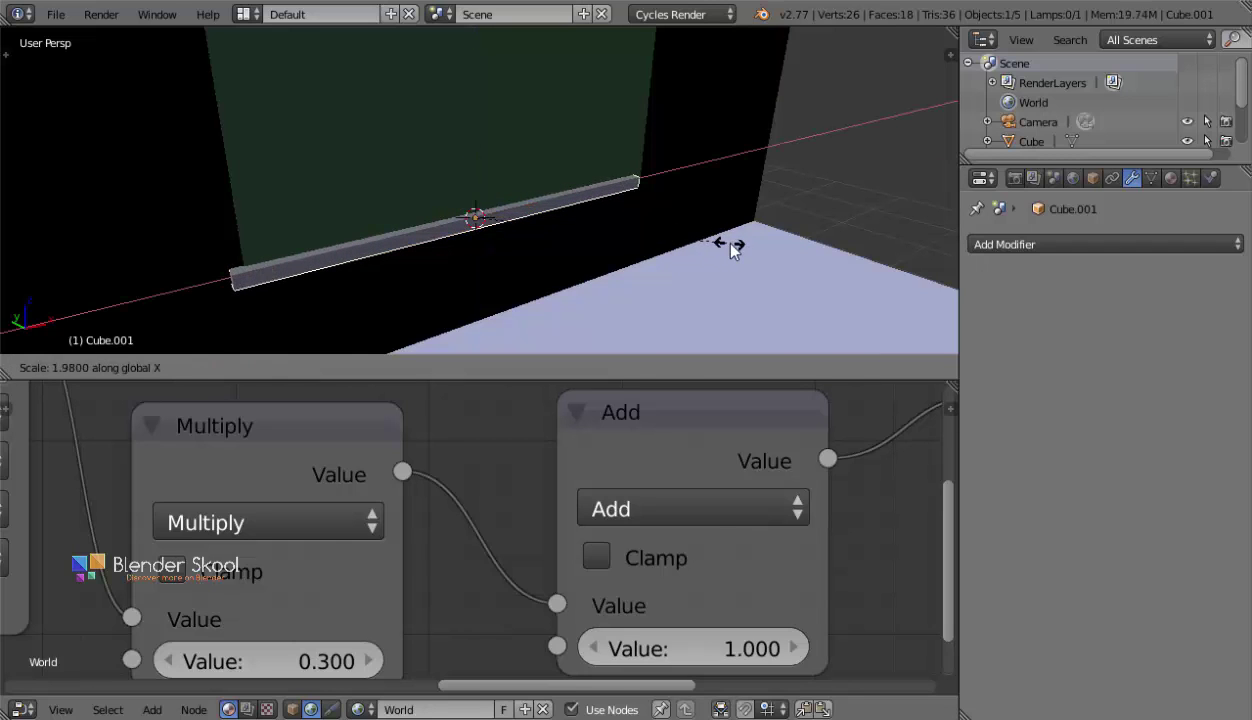
left_click(727, 250)
middle_click_drag(727, 250, 609, 210)
key("g")
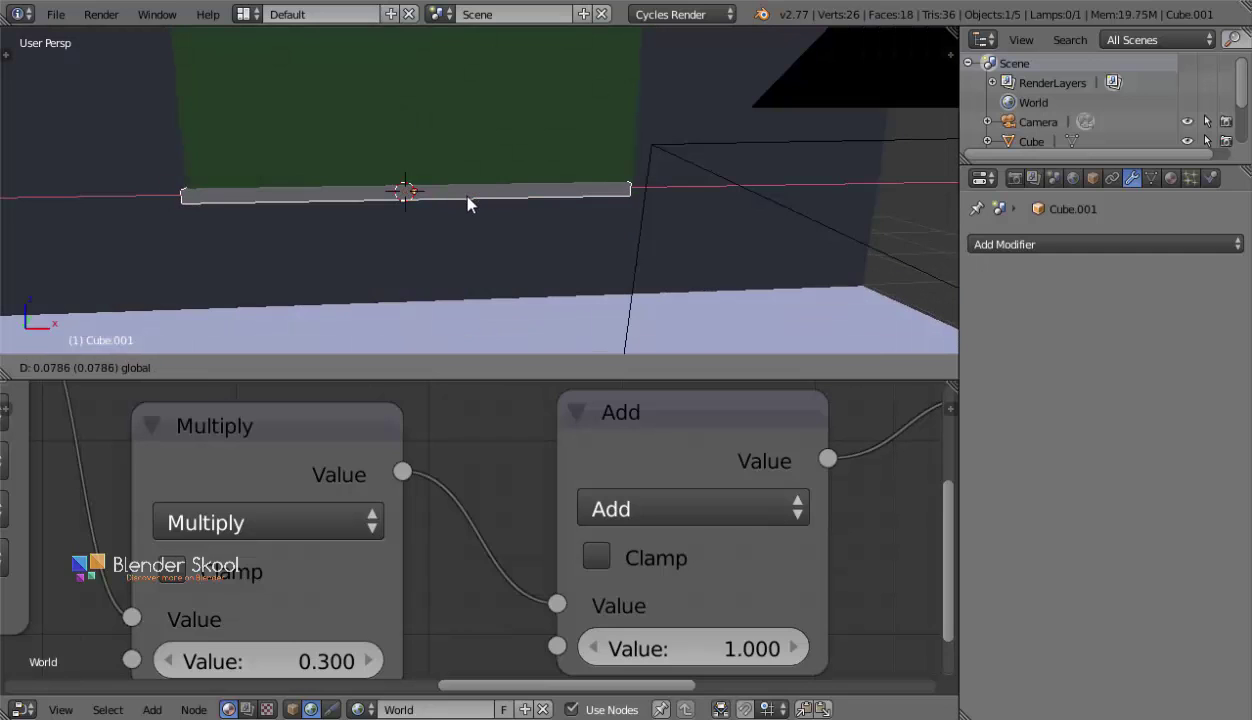
left_click(475, 204)
Lengthen the bar along X by about 1.1 so it overhangs the board, and shift it about 0.035 along X.
key("s")
key("x")
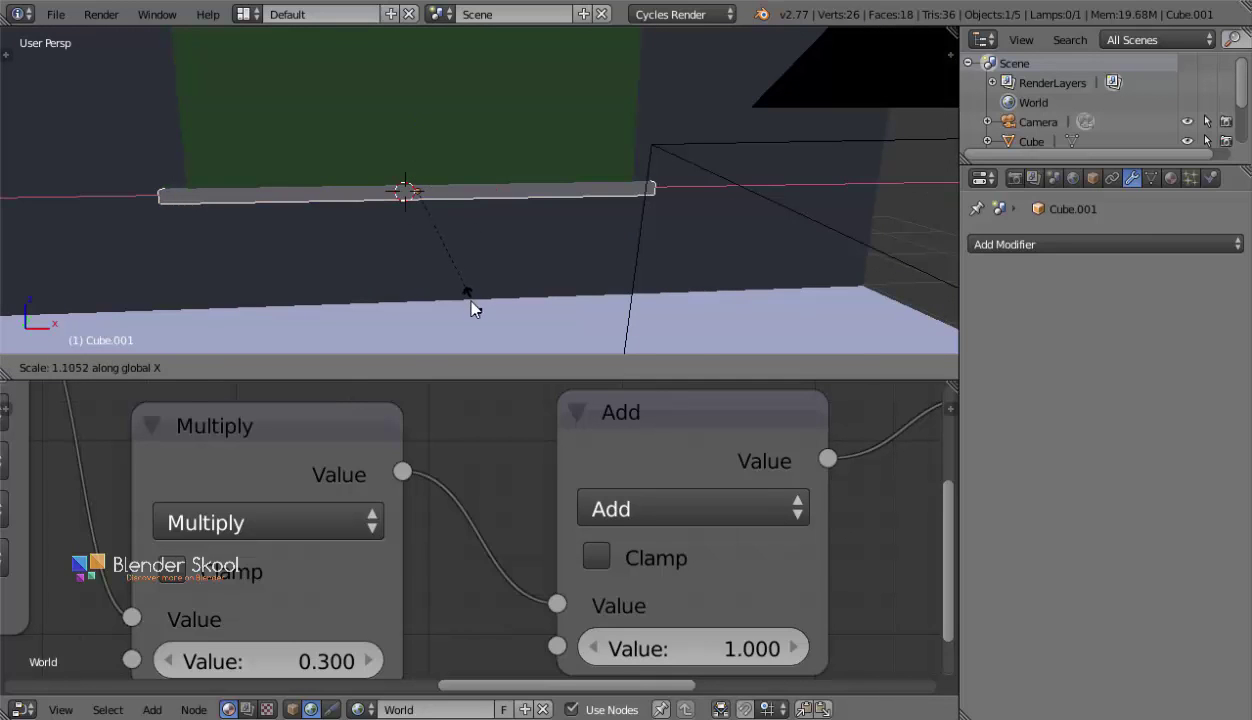
left_click(467, 298)
key("g")
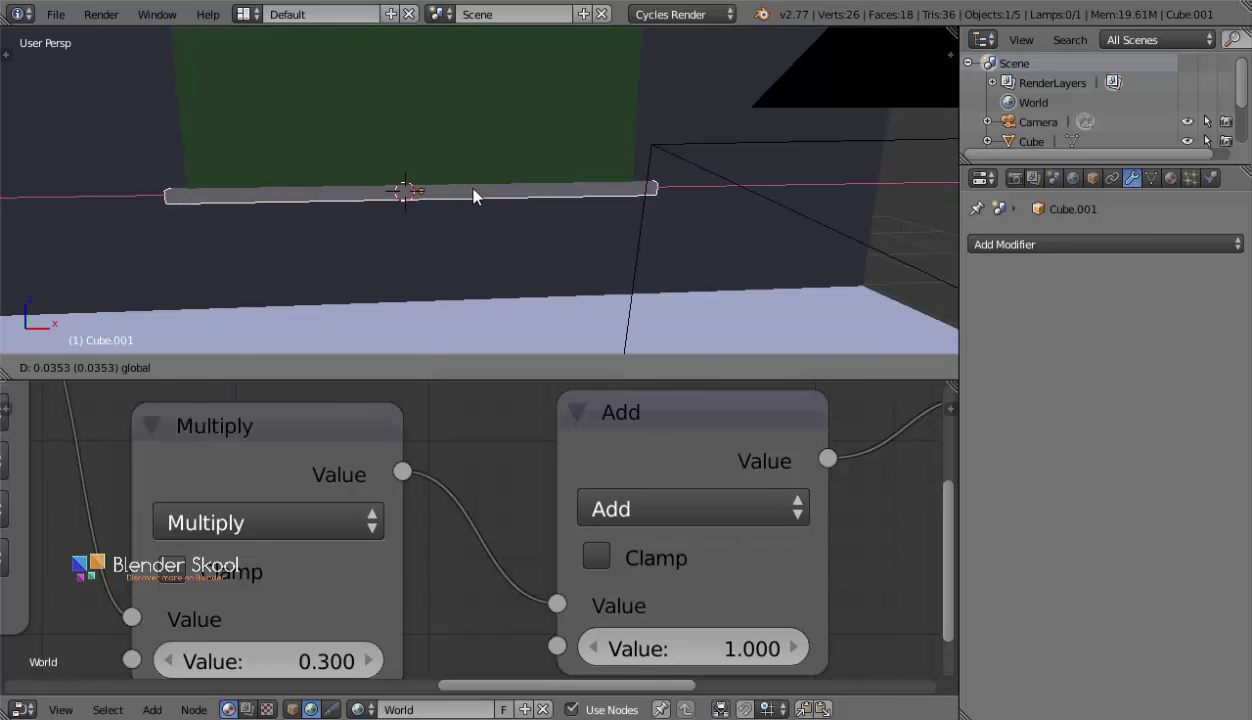
left_click(474, 196)
In a front orthographic wireframe view, shorten the bar slightly along X and nudge it along X to even out its overhang past the board.
left_click(57, 367)
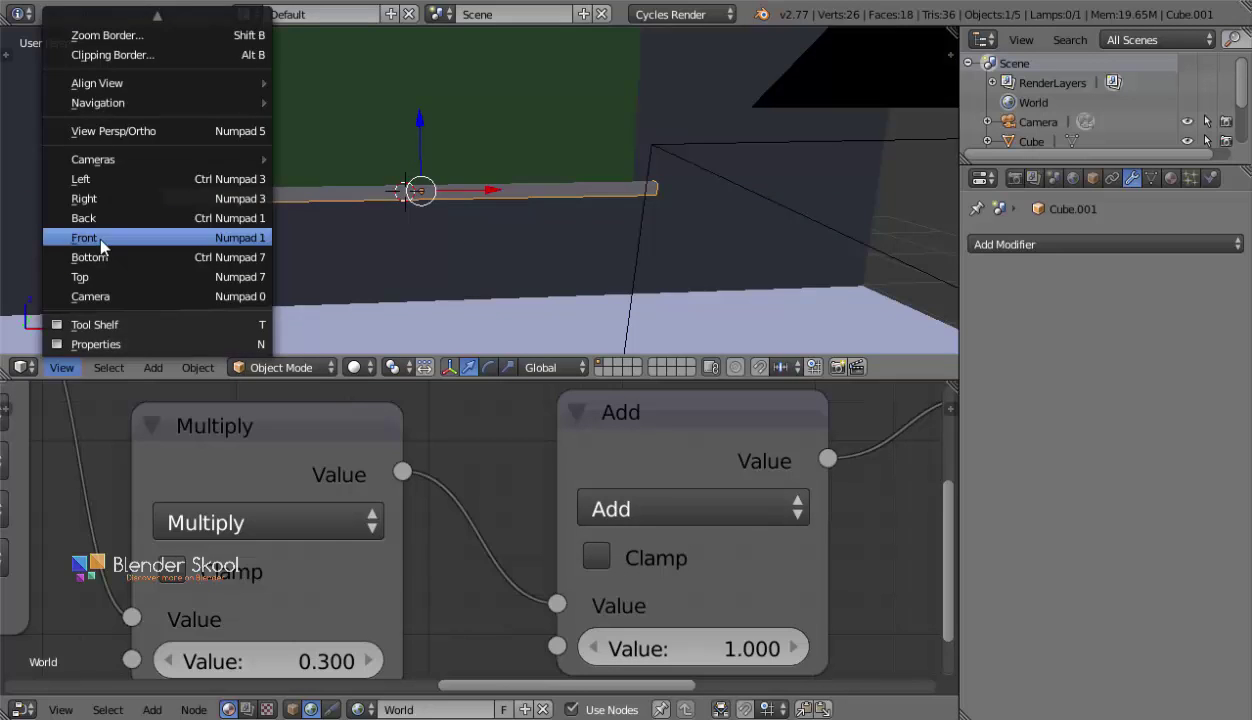
left_click(96, 236)
left_click(62, 367)
left_click(132, 130)
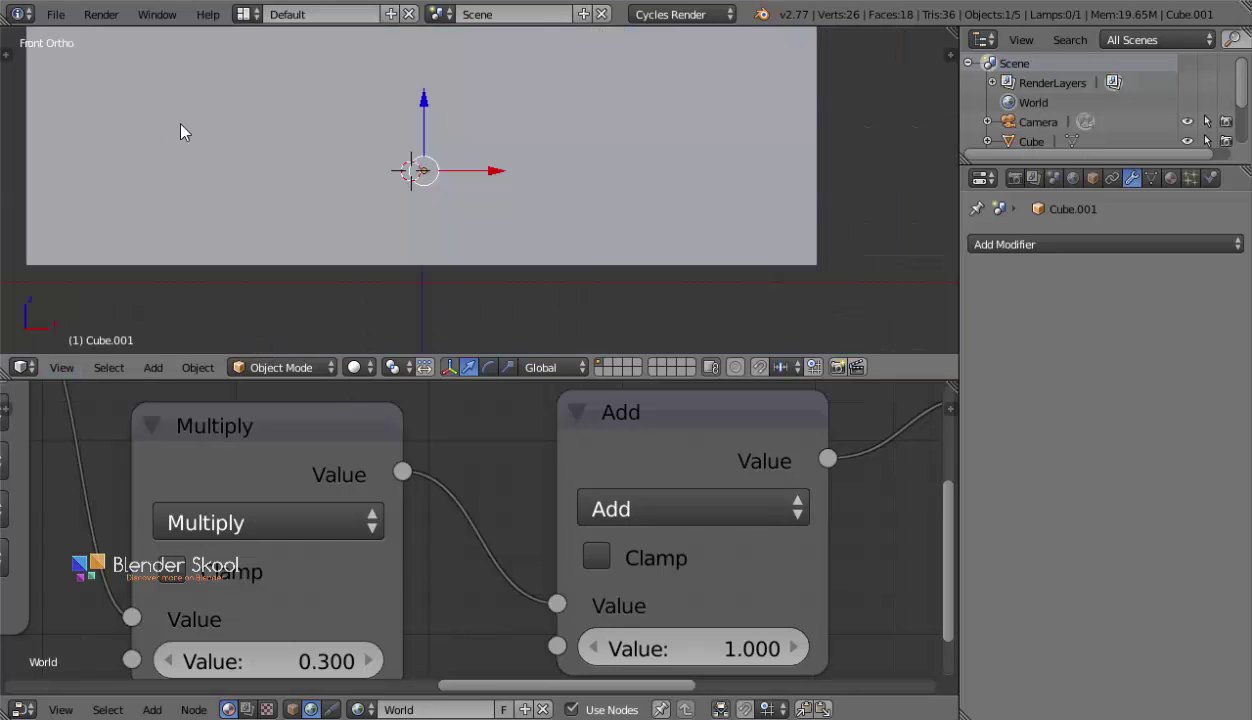
scroll(433, 255, "down", 6)
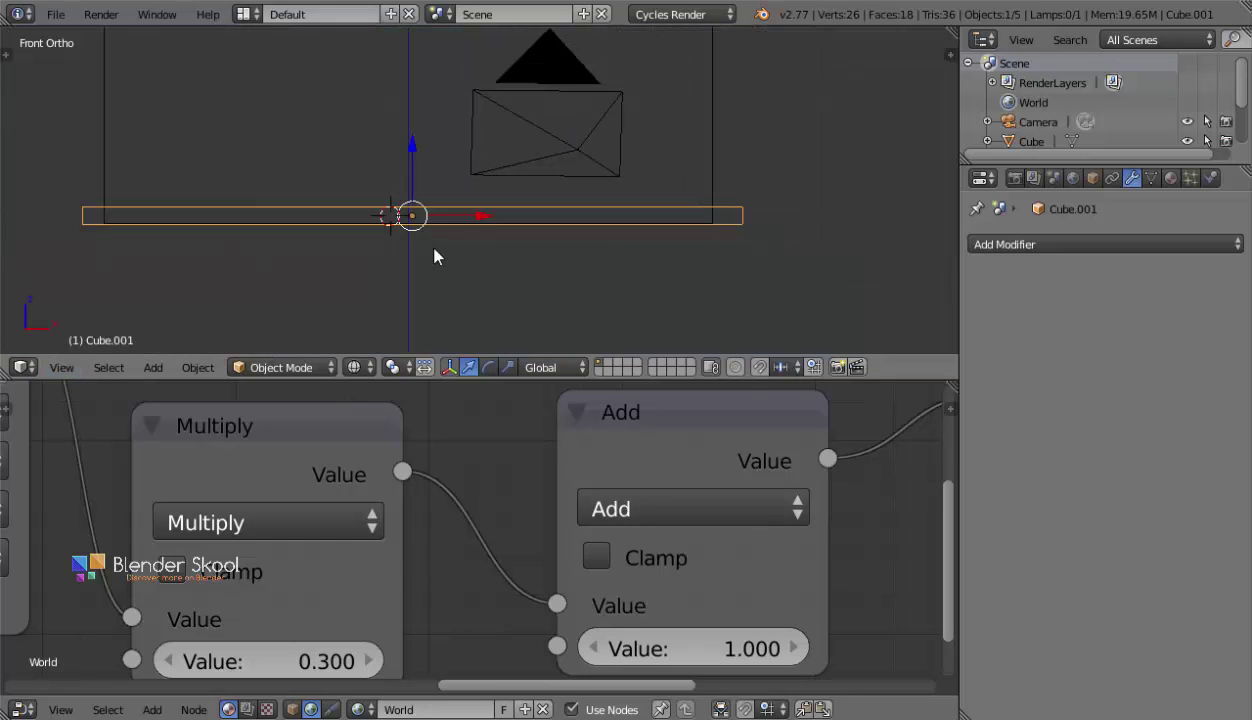
key("s")
key("x")
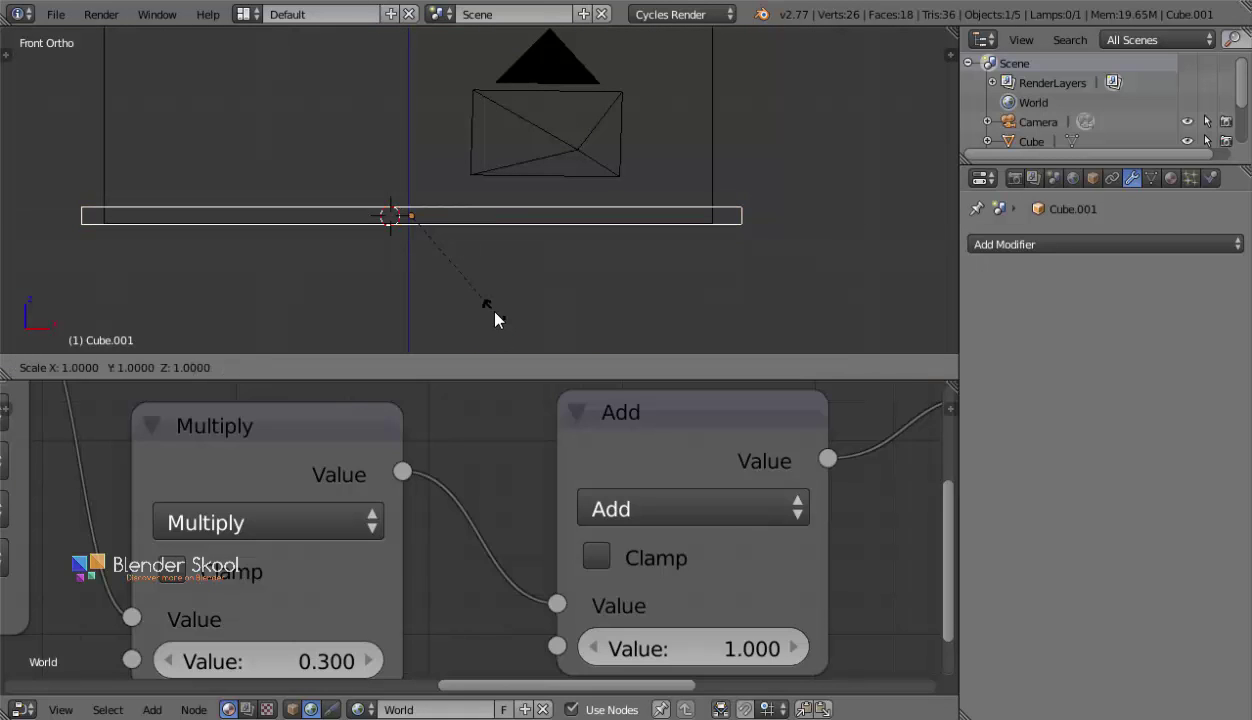
left_click(497, 306)
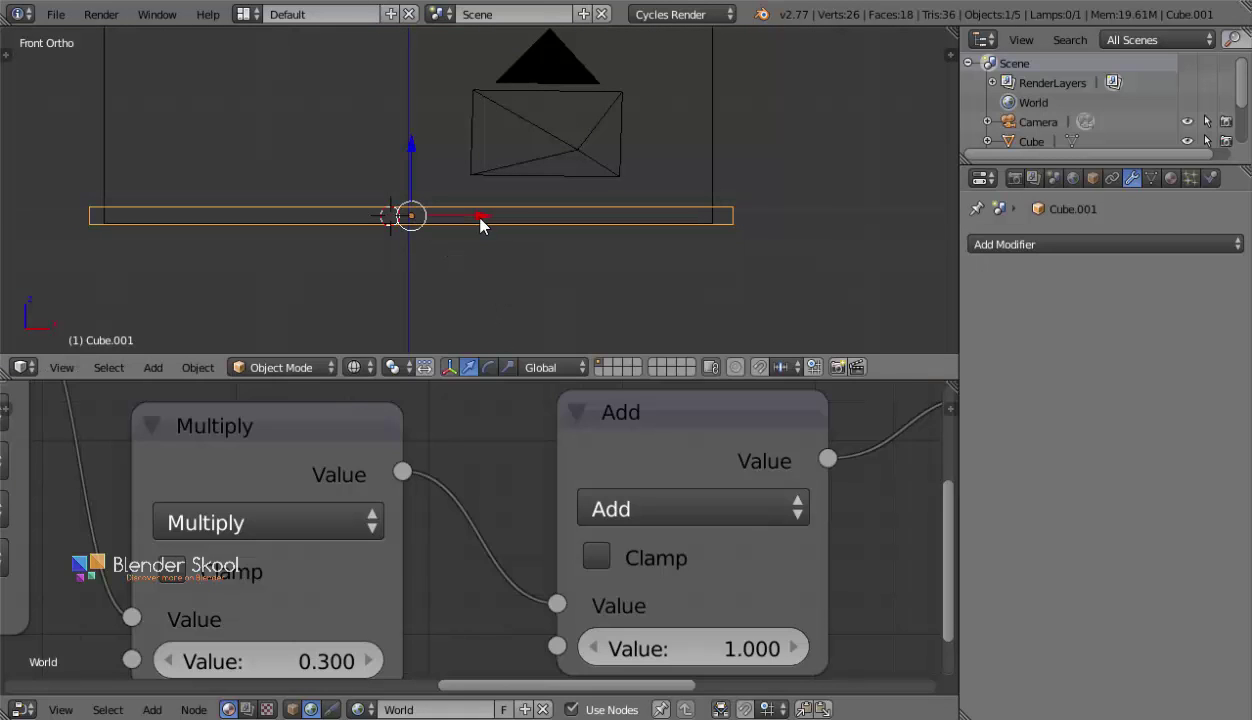
left_click_drag(480, 218, 478, 220)
Return the viewport to solid shading in perspective, with the whole bar and the board's lower part in view from an angle.
mouse_move(478, 220)
middle_mouse_down()
mouse_move(460, 232)
mouse_move(500, 262)
middle_mouse_up()
scroll(473, 243, "up", 3)
key("z")
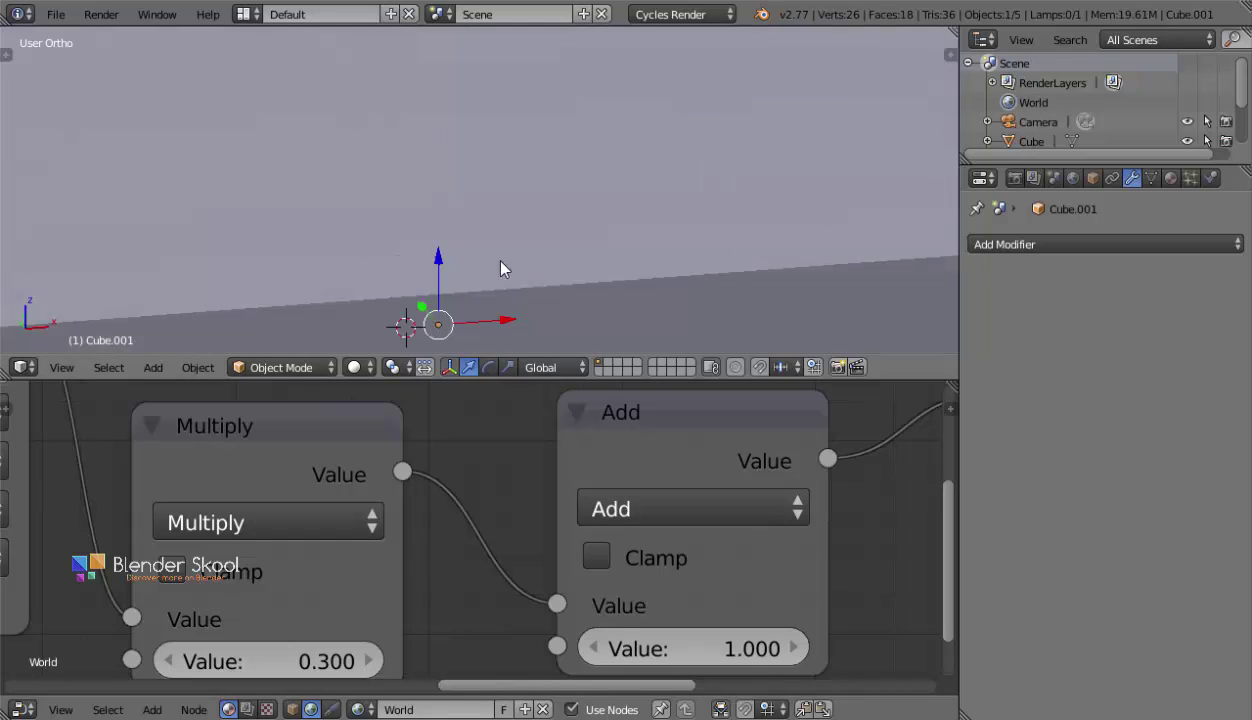
left_click(61, 367)
left_click(140, 128)
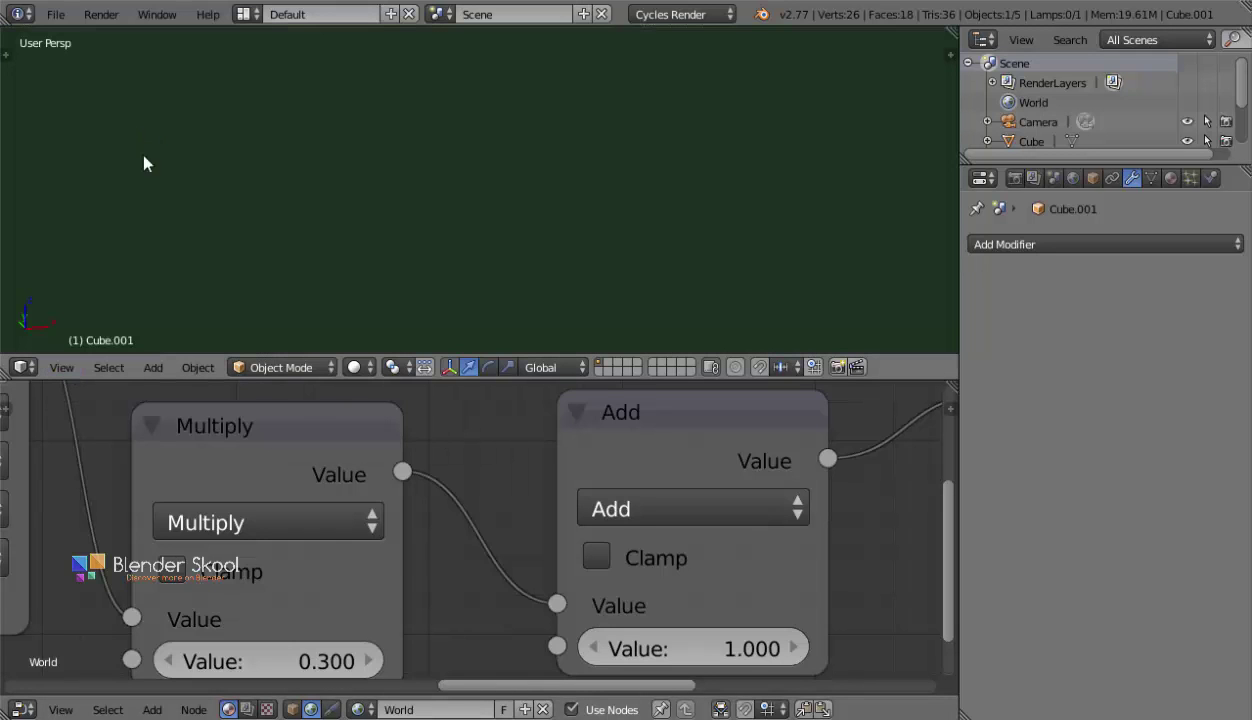
scroll(321, 165, "down", 6)
middle_click_drag(425, 245, 545, 227)
scroll(404, 210, "down", 2)
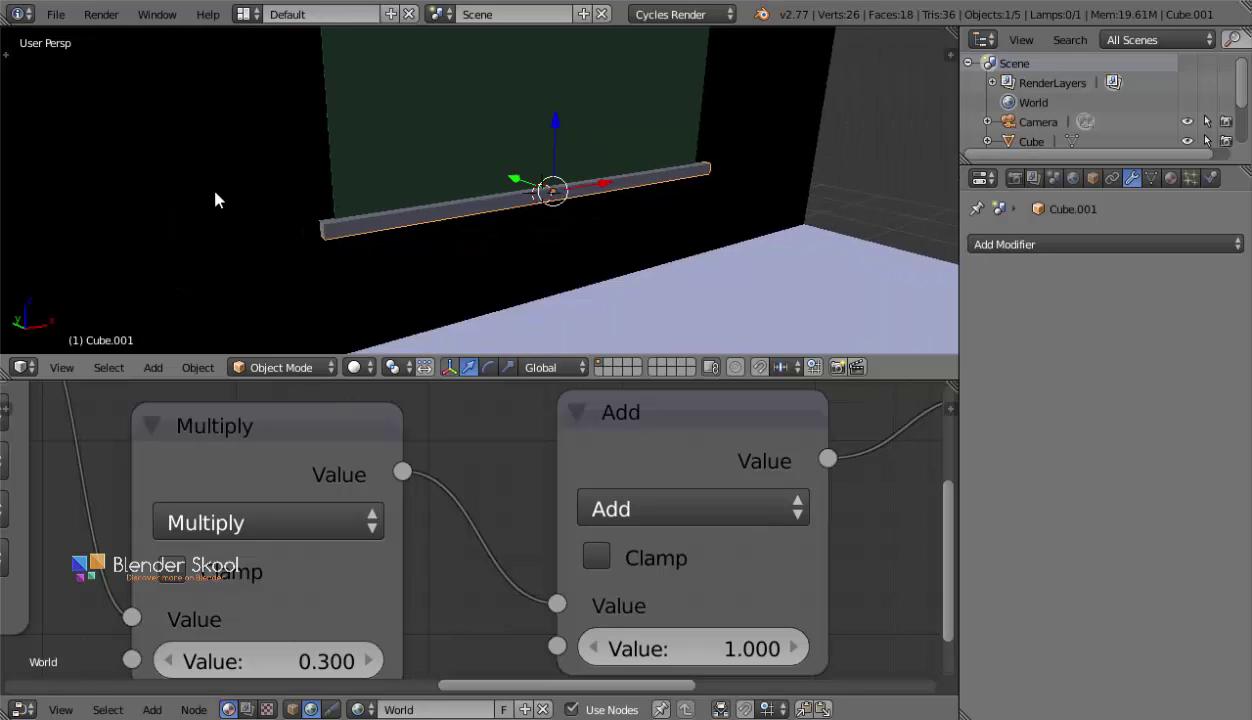
Give the bar a new node material and feed a new Image Texture node's color into the Diffuse BSDF color.
left_click(291, 709)
key("Home")
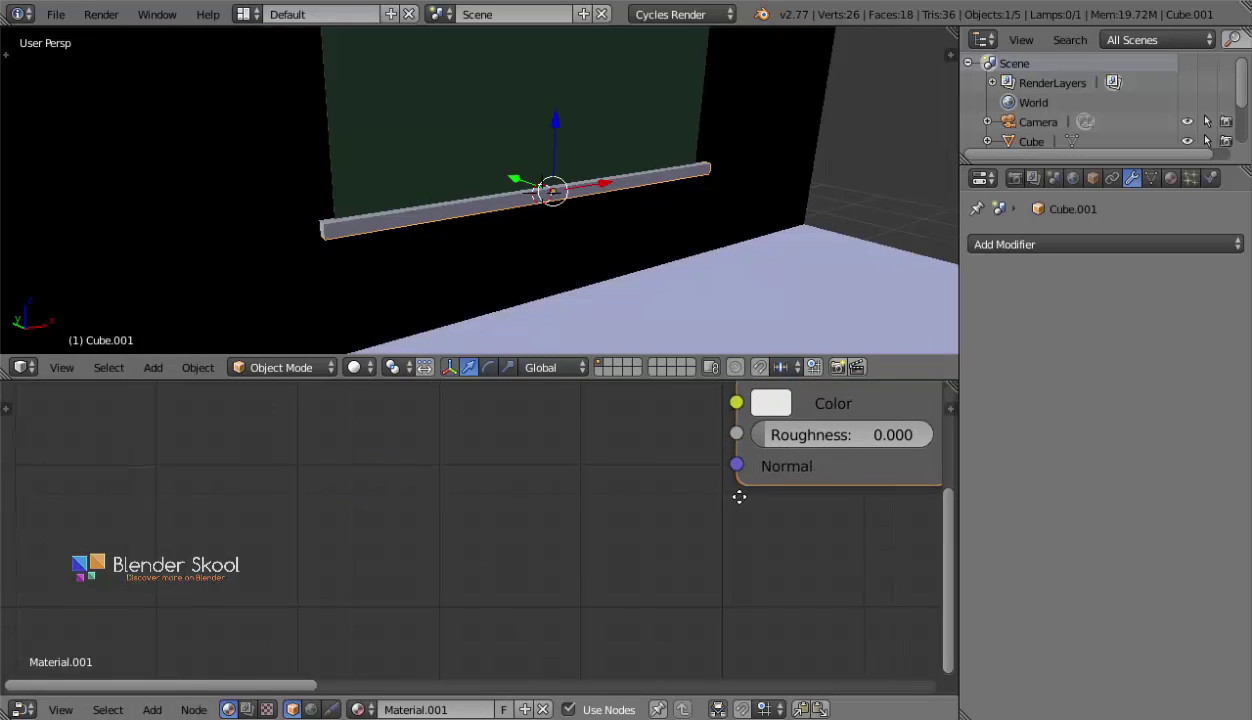
key("shift+a")
left_click(294, 477)
type("i")
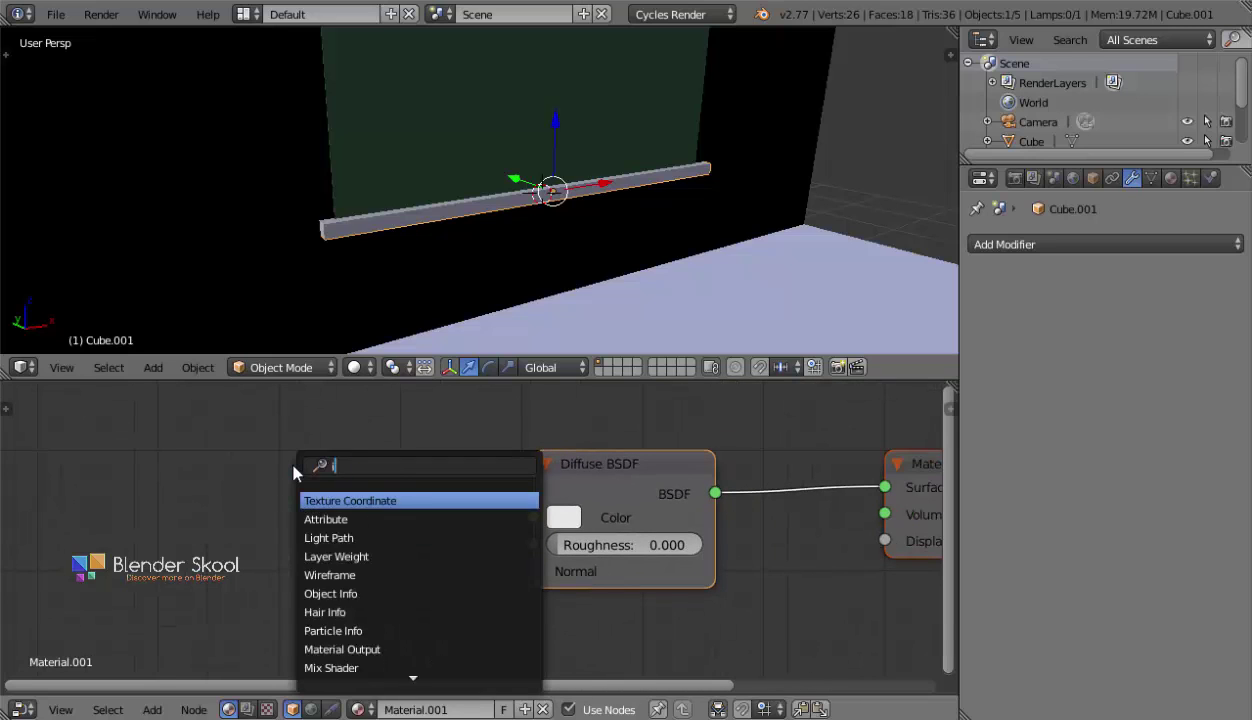
key("Return")
left_click(190, 376)
left_click_drag(364, 418, 533, 517)
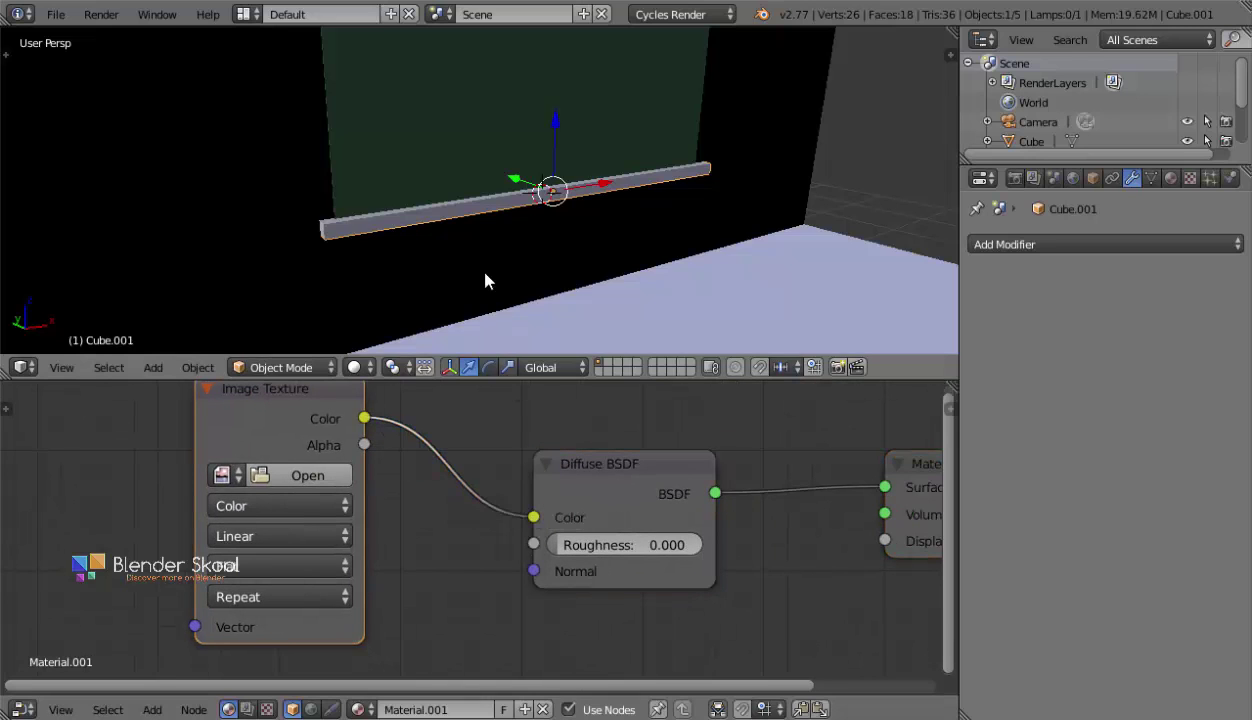
Apply the bar's rotation and scale, and unwrap its whole mesh for UV mapping.
key("Tab")
key("Tab")
key("ctrl+a")
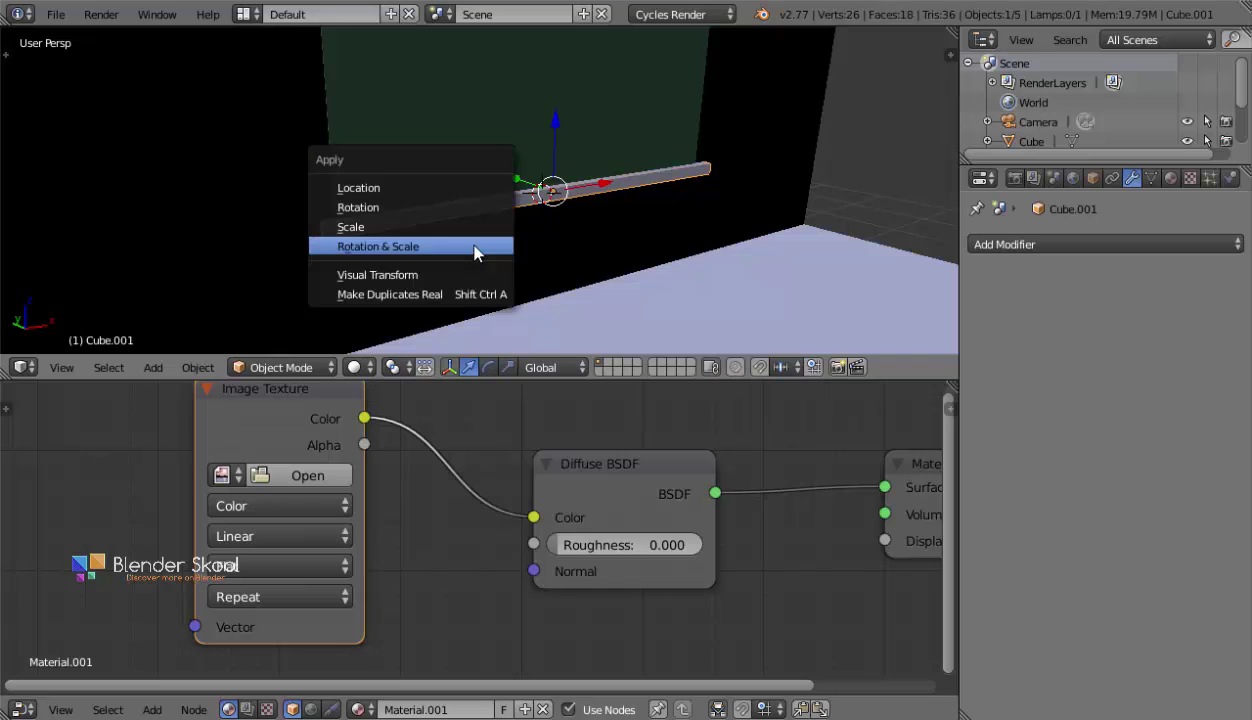
left_click(351, 246)
key("Tab")
key("u")
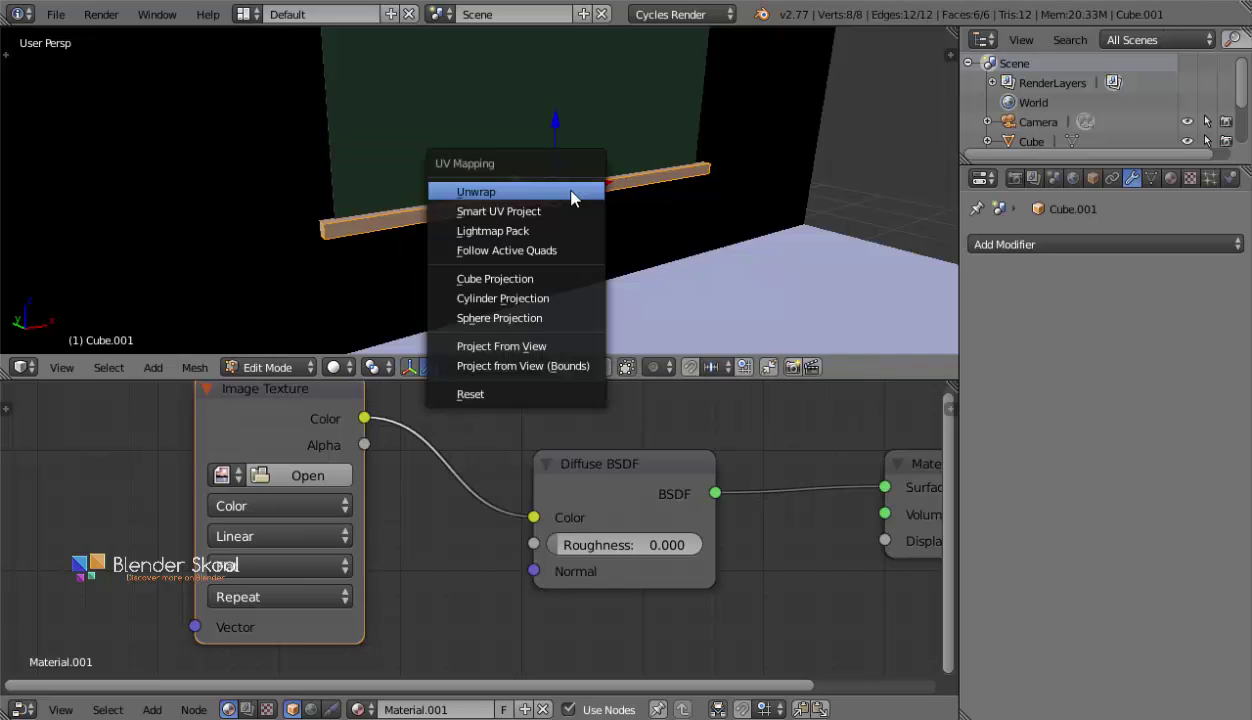
left_click(561, 190)
key("Tab")
Start opening an image for the Image Texture node, browse to the Chalk Text effect folder and show its files as thumbnails.
left_click(296, 472)
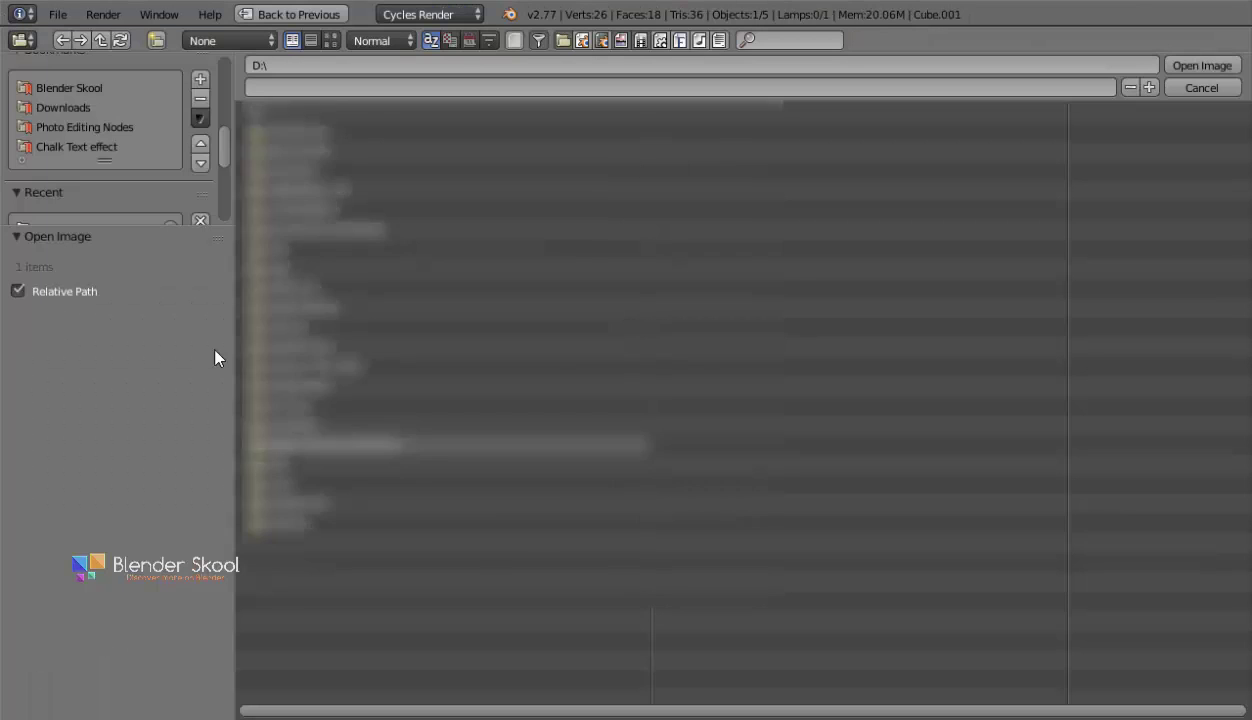
left_click_drag(75, 228, 75, 538)
scroll(66, 420, "down", 1)
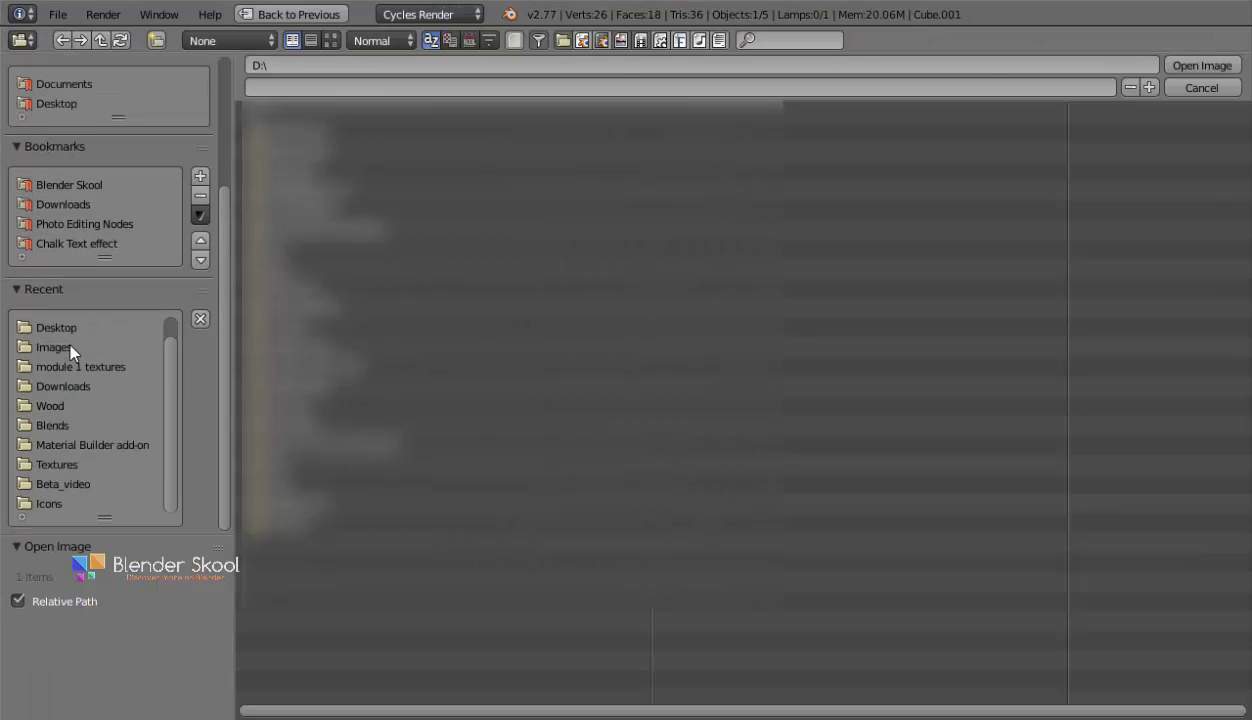
left_click(76, 365)
left_click(74, 330)
scroll(73, 337, "up", 1)
left_click(77, 243)
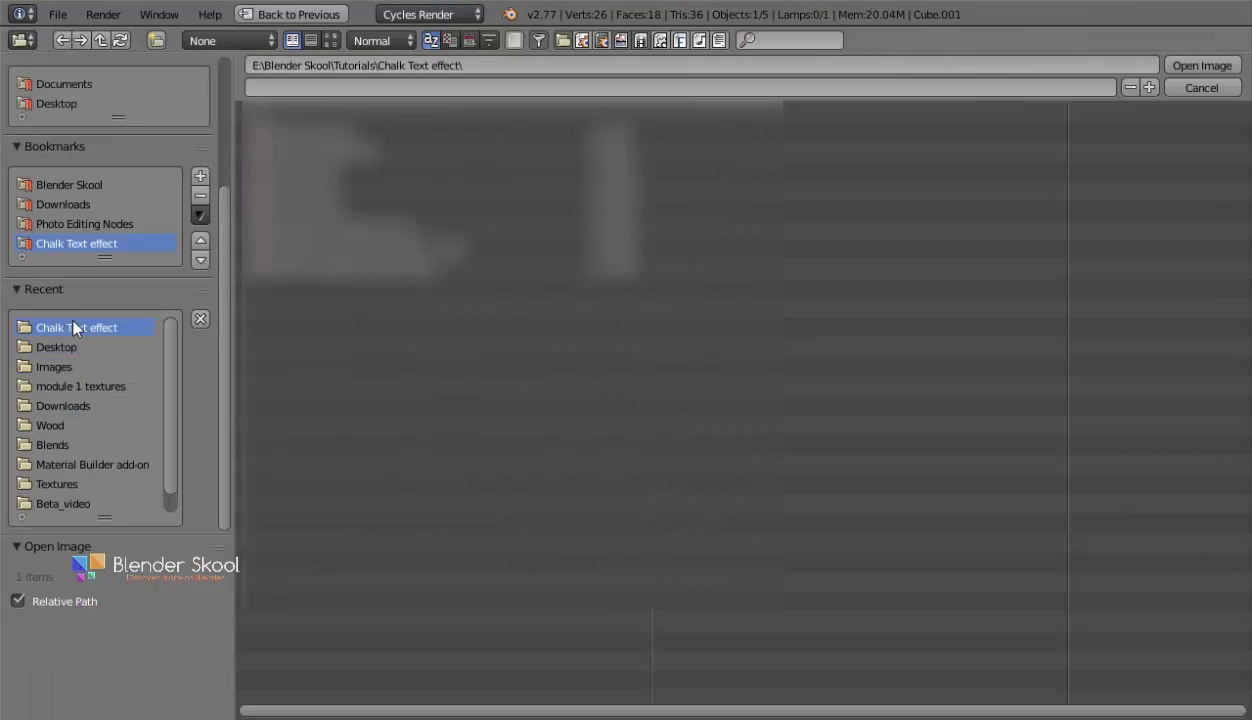
left_click(330, 40)
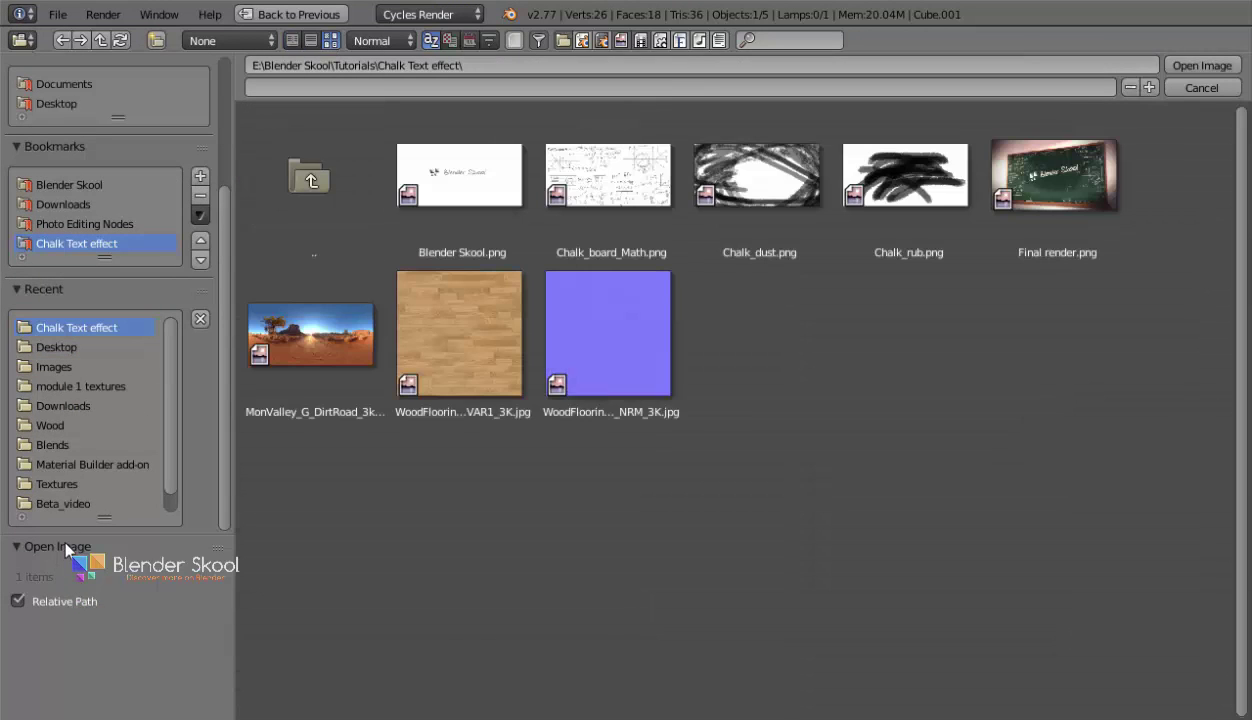
left_click_drag(65, 530, 65, 256)
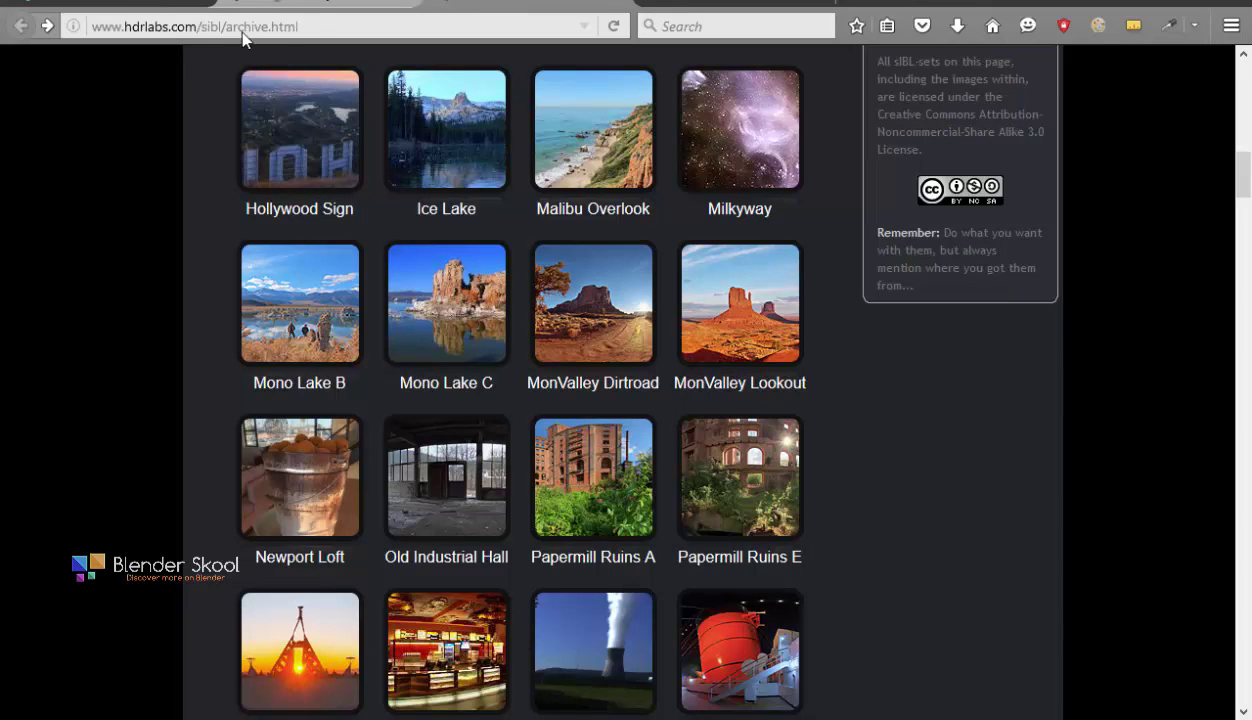
Check Poliigon's Wood Flooring 18 page in the web browser, and in Blender load WoodFlooringLight18_COL_VAR1_3K.jpg into the Image Texture node.
left_click(237, 3)
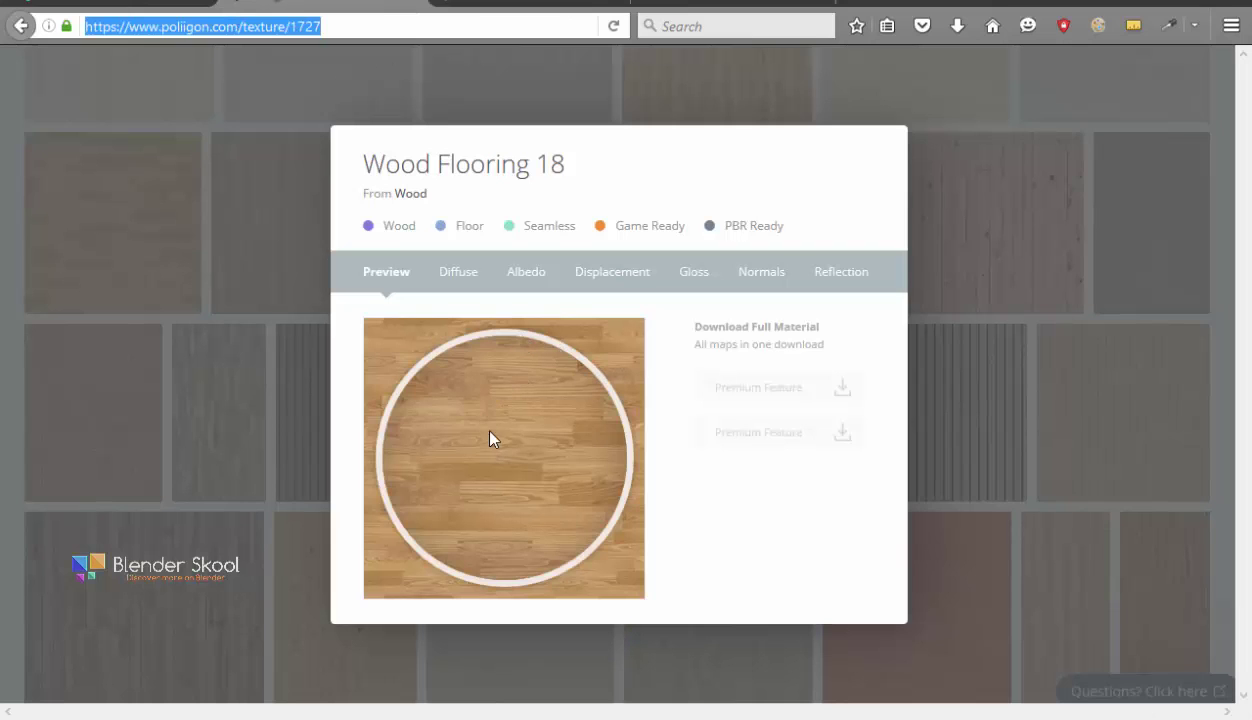
left_click(458, 284)
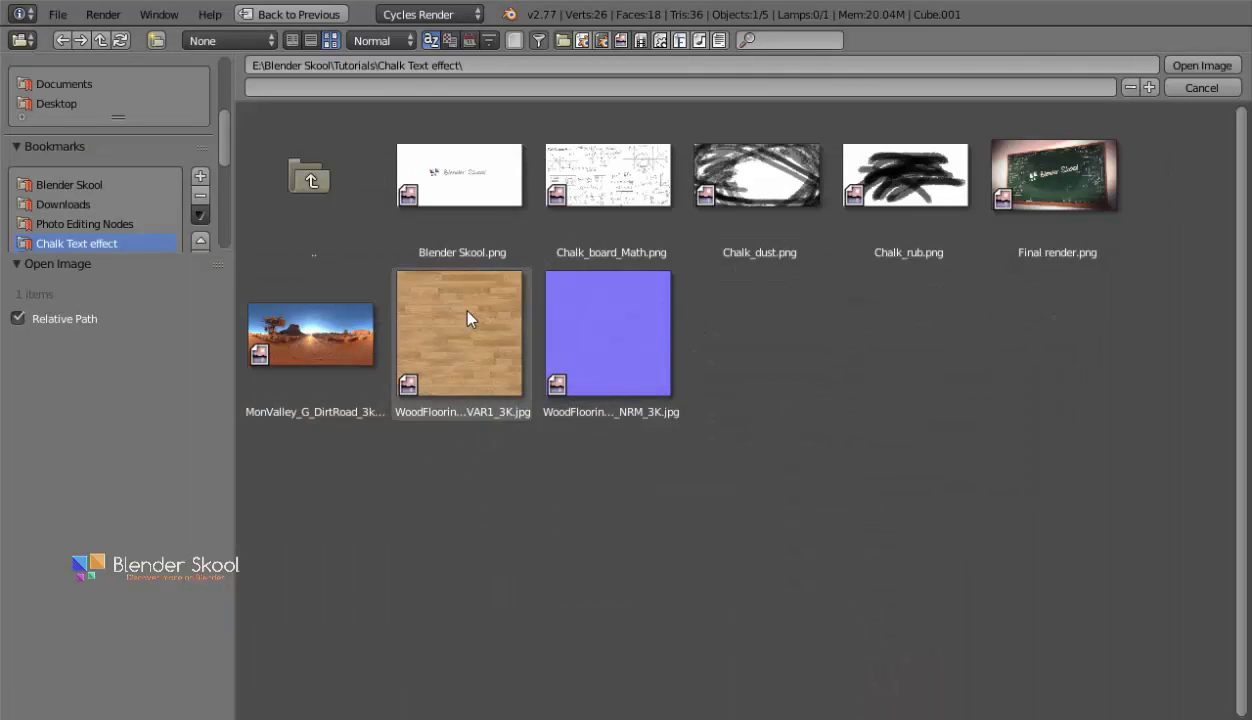
left_click(466, 313)
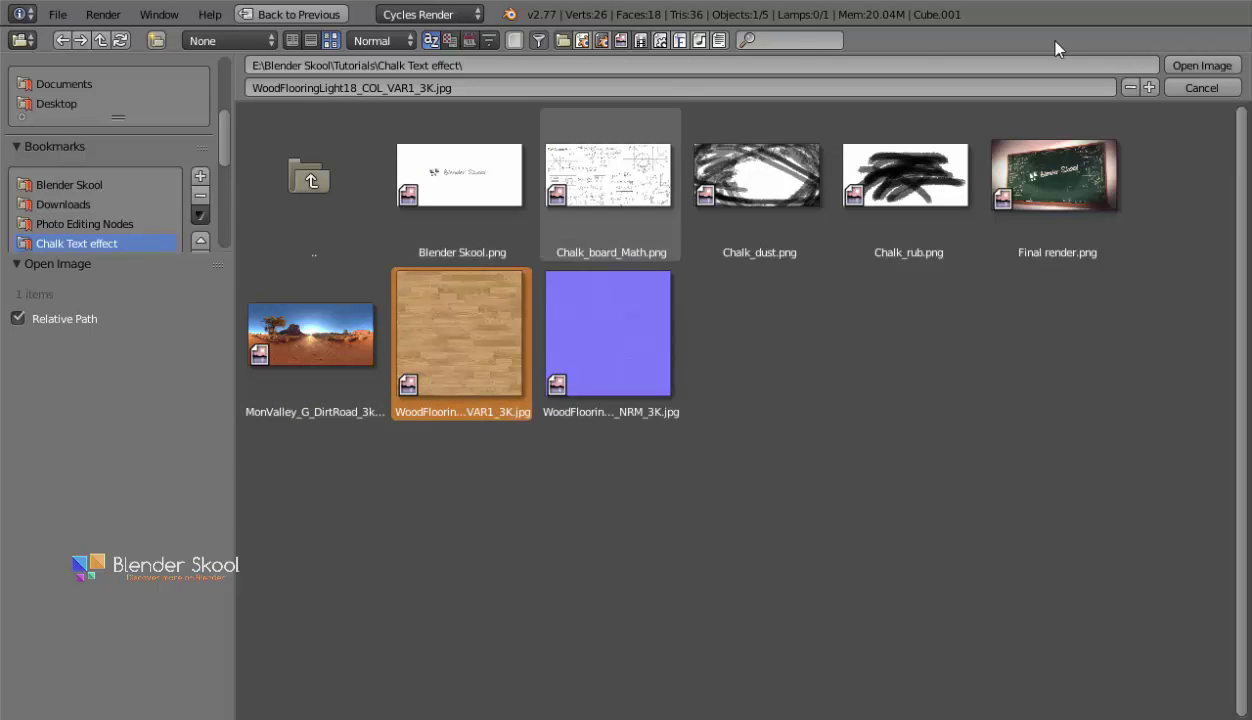
left_click(1202, 65)
Preview the wood texture on the bar up close in rendered shading, and return to solid shading.
left_click(355, 367)
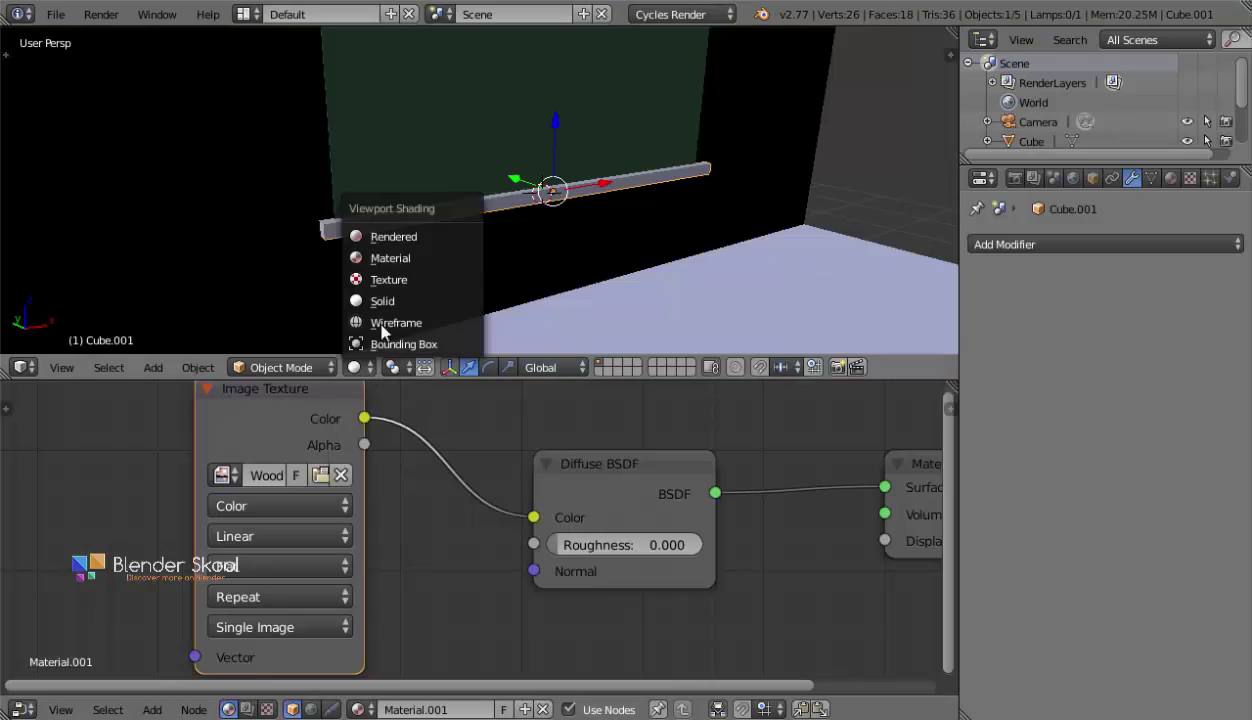
left_click(365, 313)
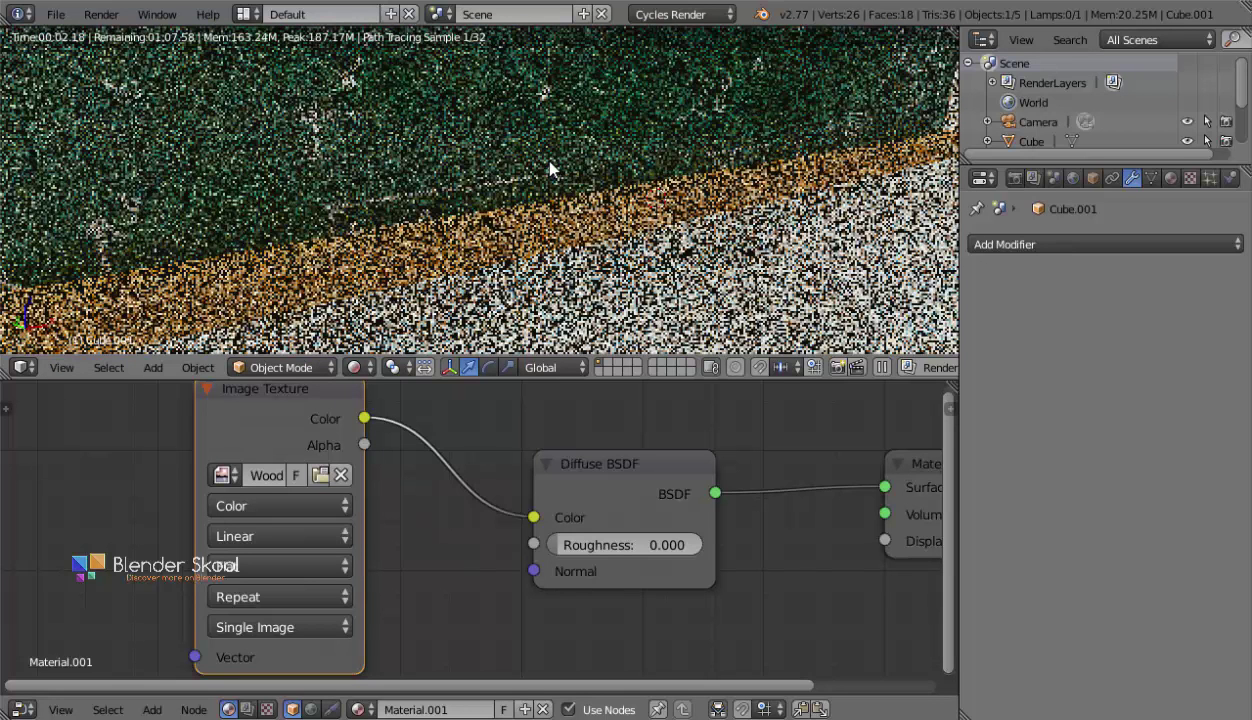
key("shift+z")
Make room beside the Image Texture node and insert a Hue Saturation Value node between it and the Diffuse BSDF.
middle_click_drag(508, 645, 600, 648)
middle_click_drag(251, 455, 317, 461)
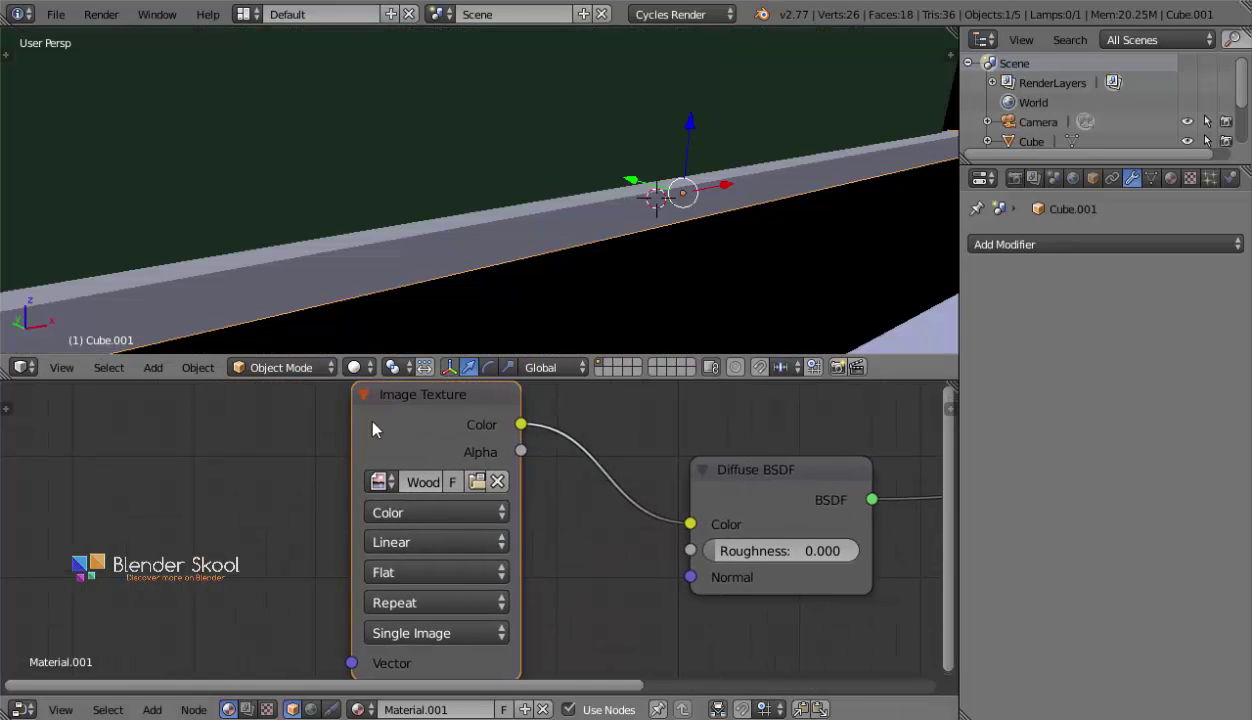
left_click_drag(372, 429, 171, 492)
key("shift+a")
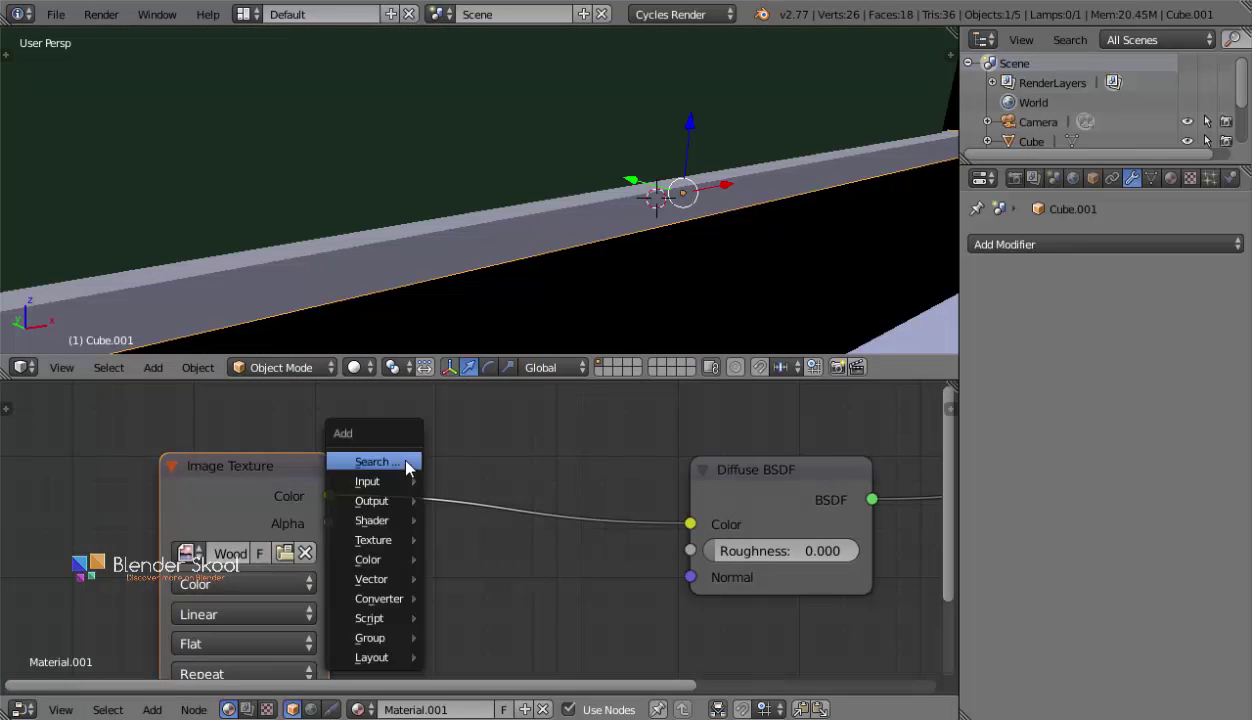
mouse_move(398, 558)
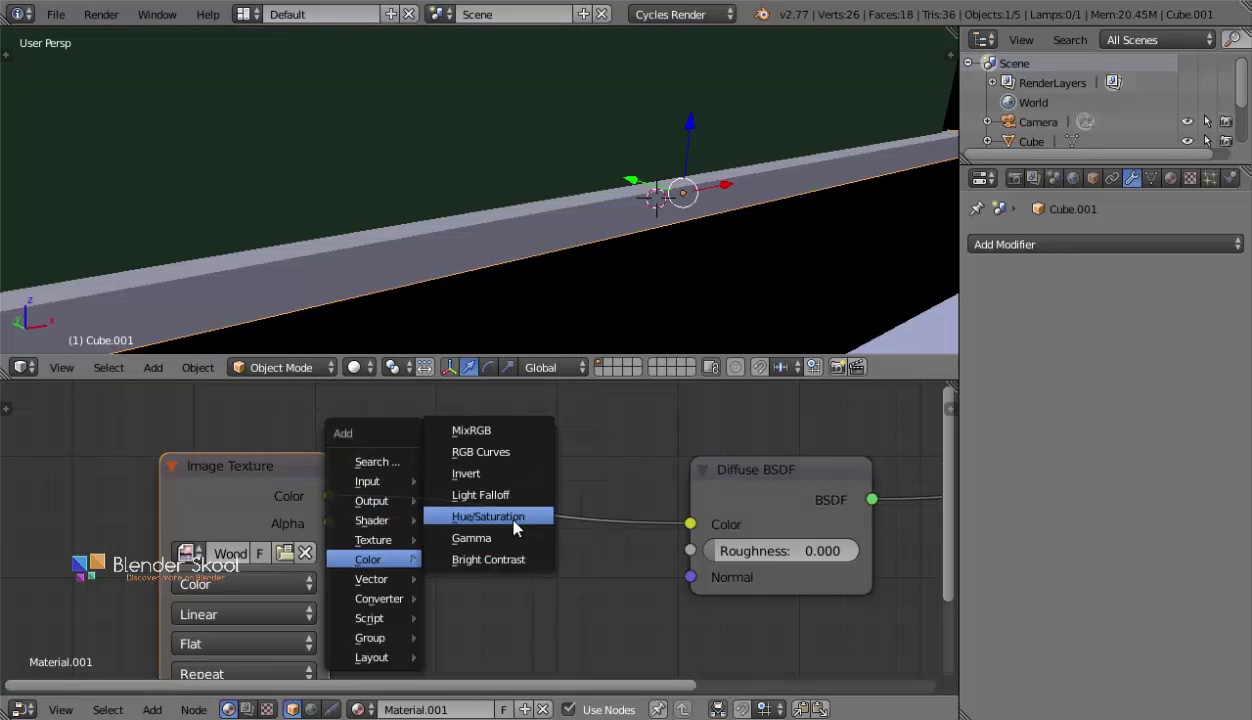
left_click(500, 515)
left_click(485, 565)
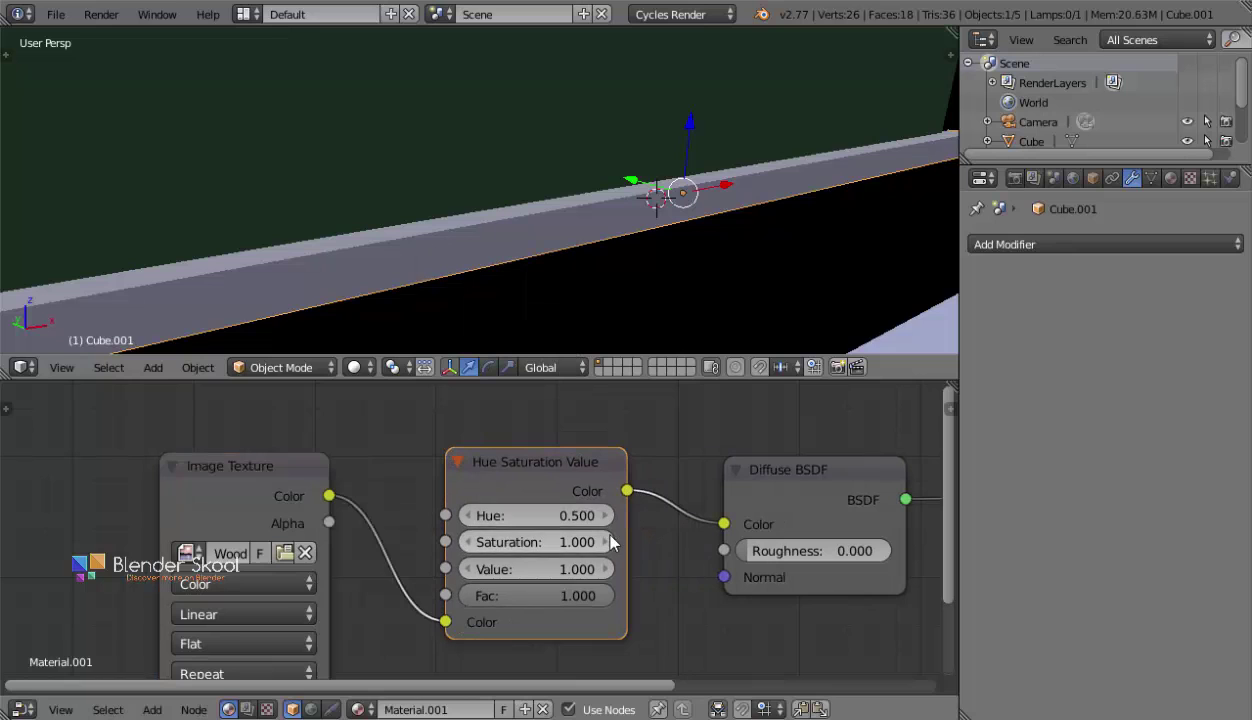
Turn on the rendered preview and set the Hue Saturation Value node's Value to 0.7 and Saturation to 0.9.
left_click(359, 367)
left_click(389, 238)
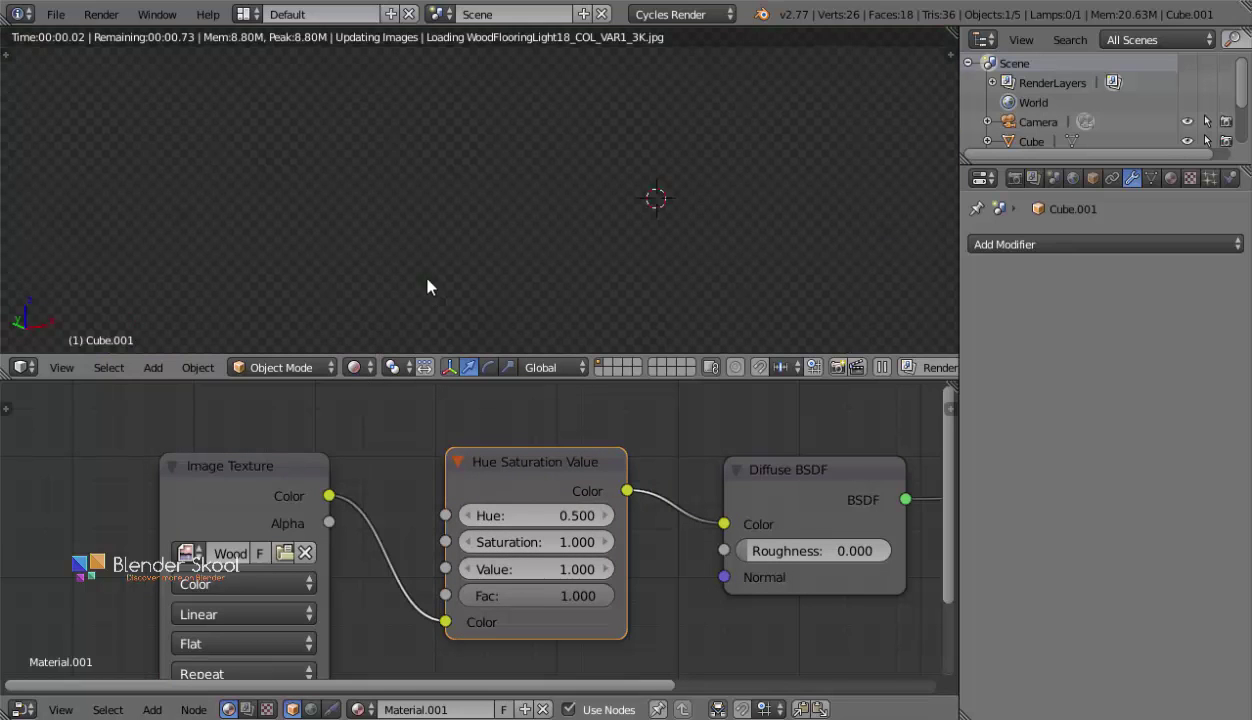
left_click(467, 568)
left_click(467, 568)
left_click(467, 568)
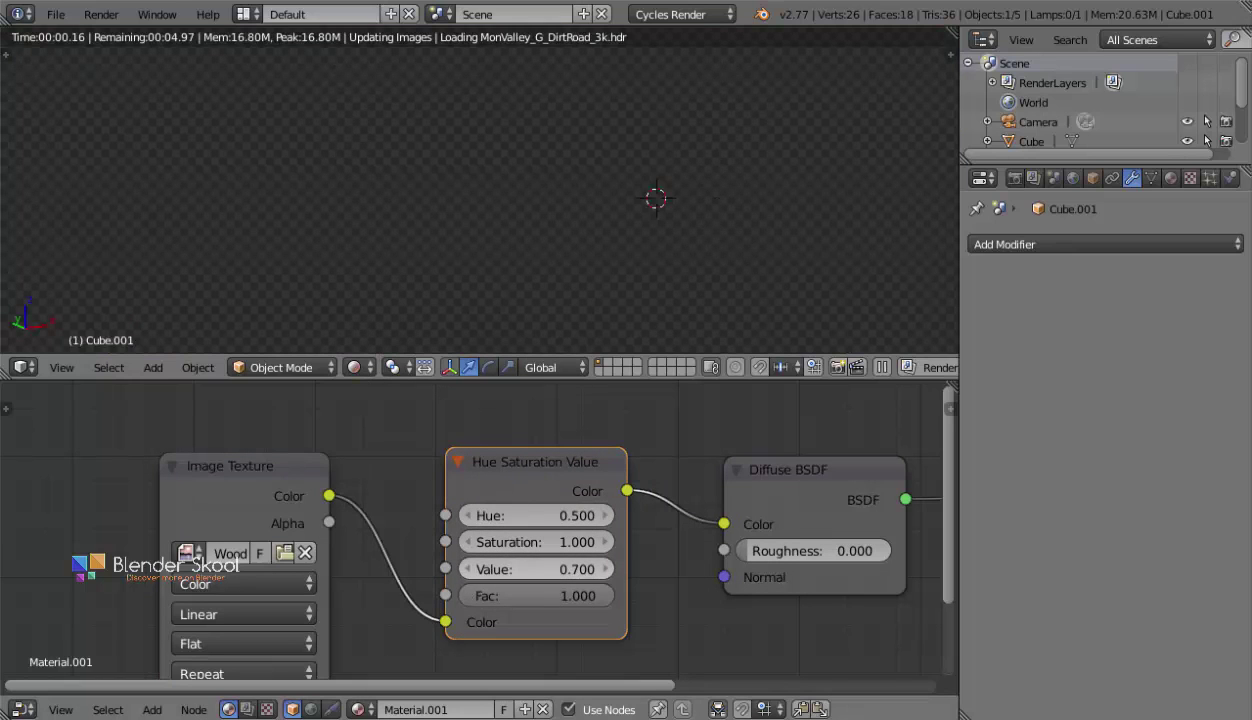
left_click(467, 541)
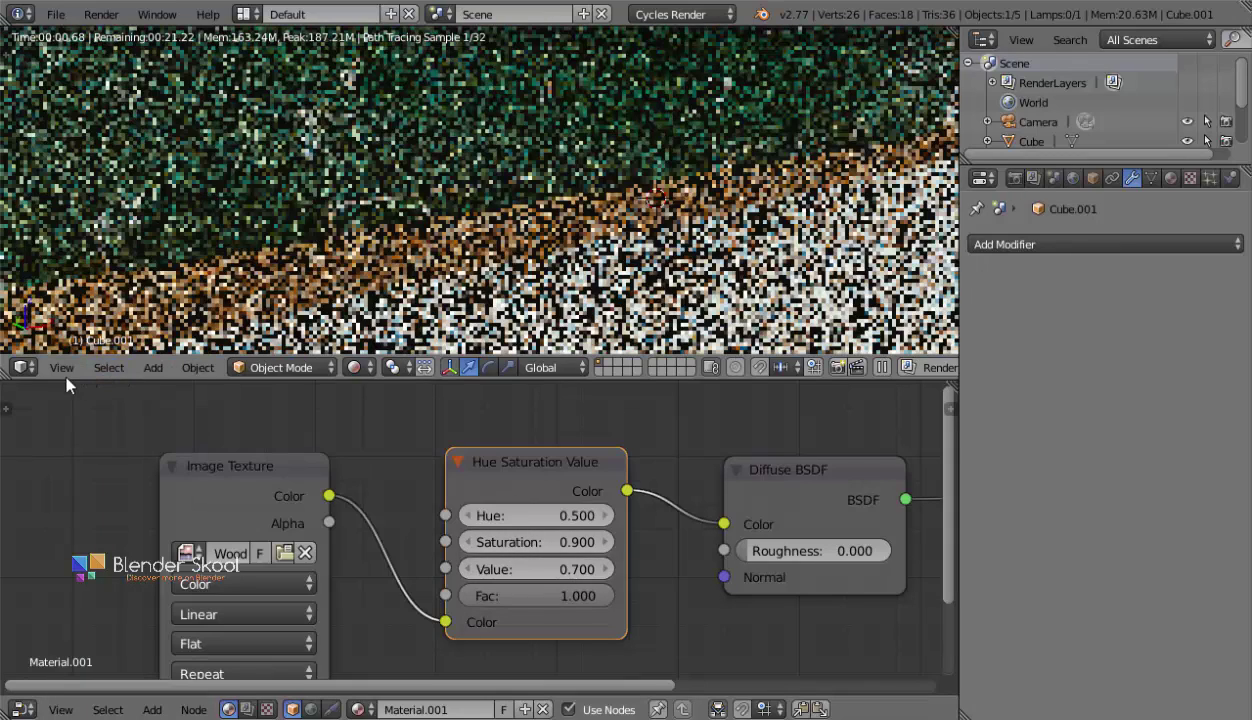
Look through the camera with the preview render limited to a border around the lower bar, and raise the wood's Value to 0.8.
left_click(62, 367)
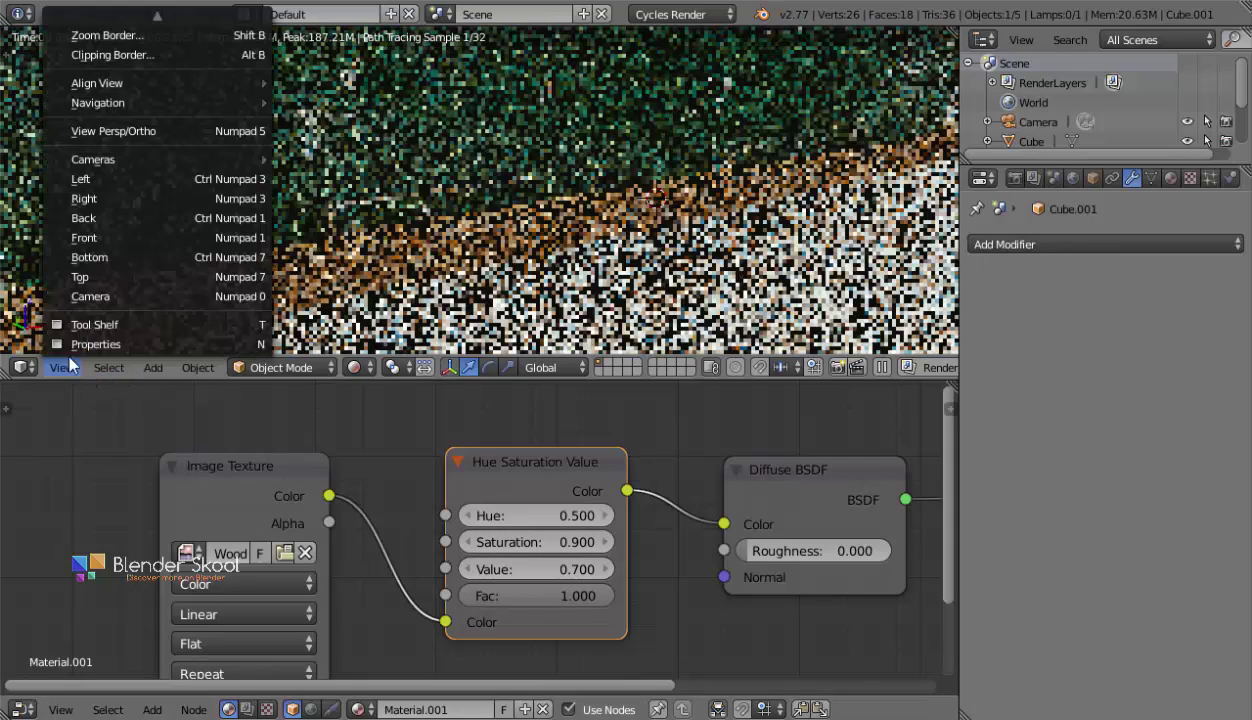
left_click(88, 296)
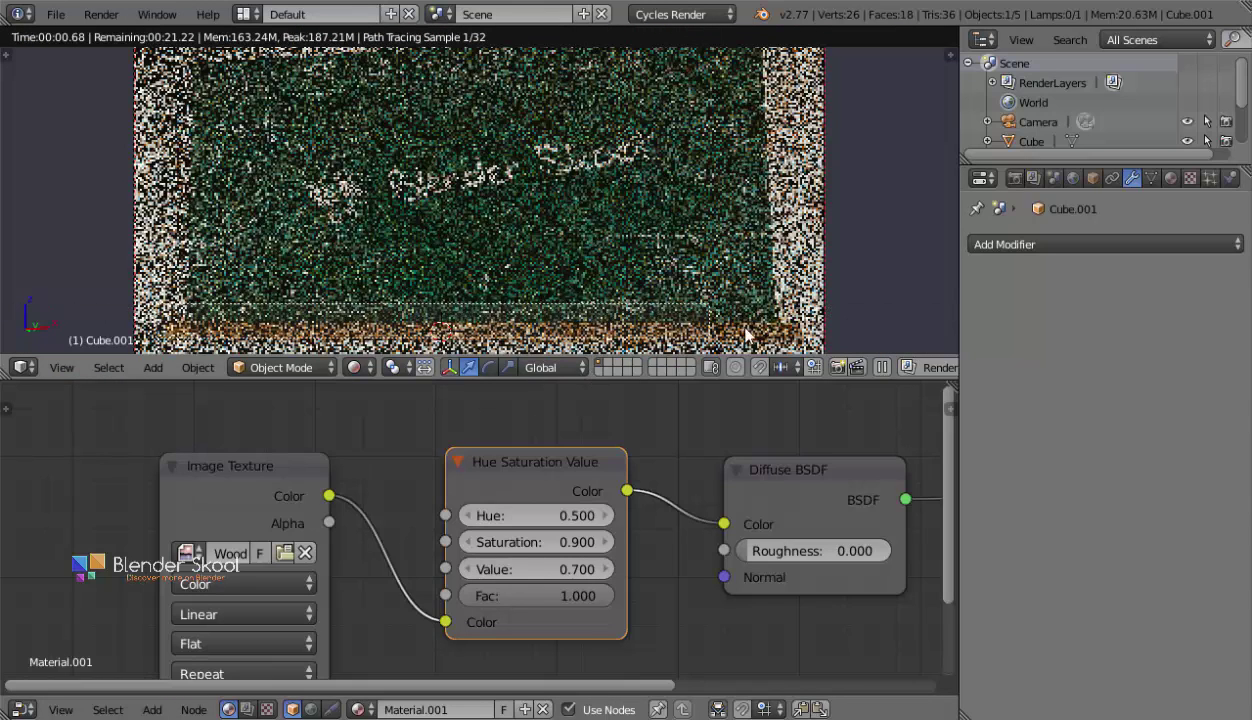
left_click_drag(745, 329, 808, 352)
middle_click_drag(680, 287, 673, 193, "shift")
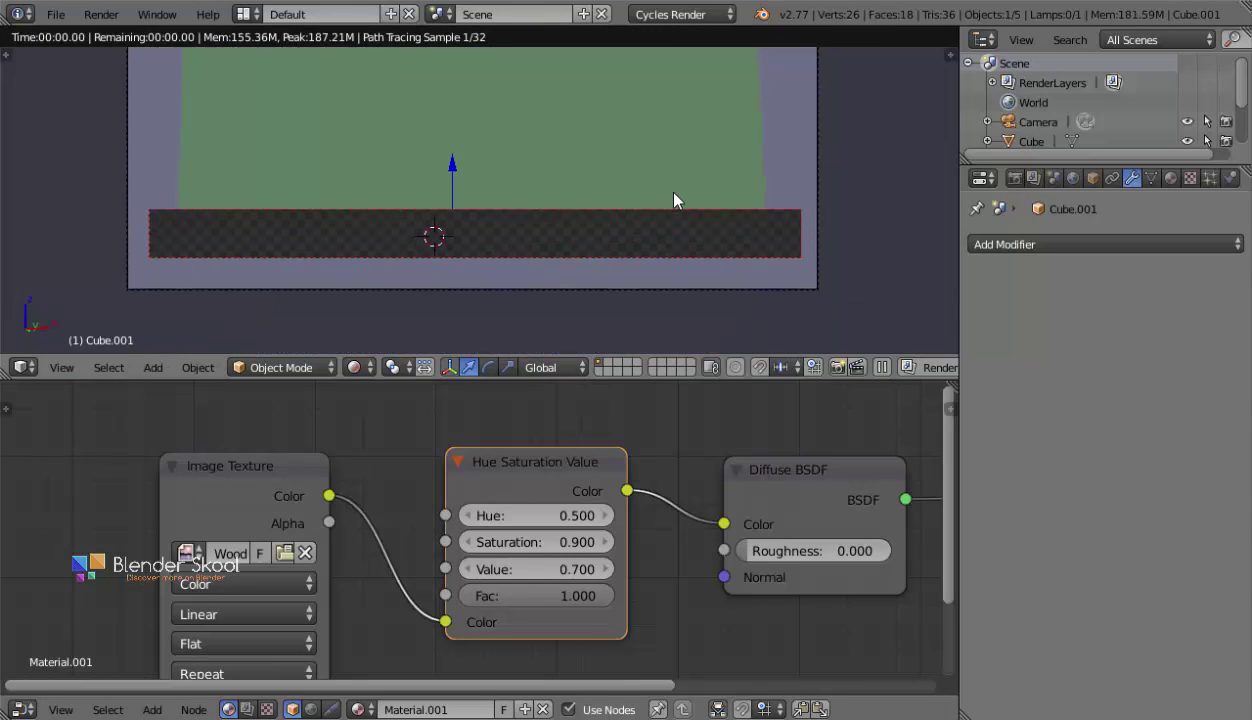
scroll(673, 200, "up", 3)
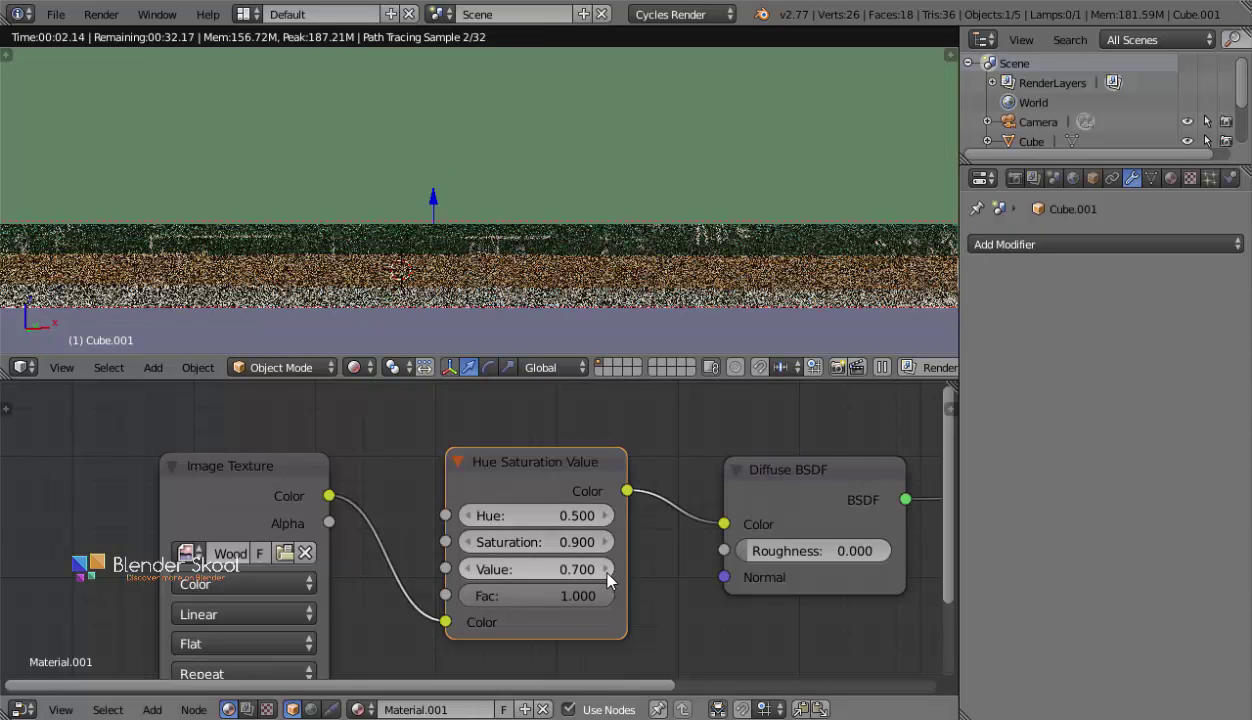
left_click(603, 569)
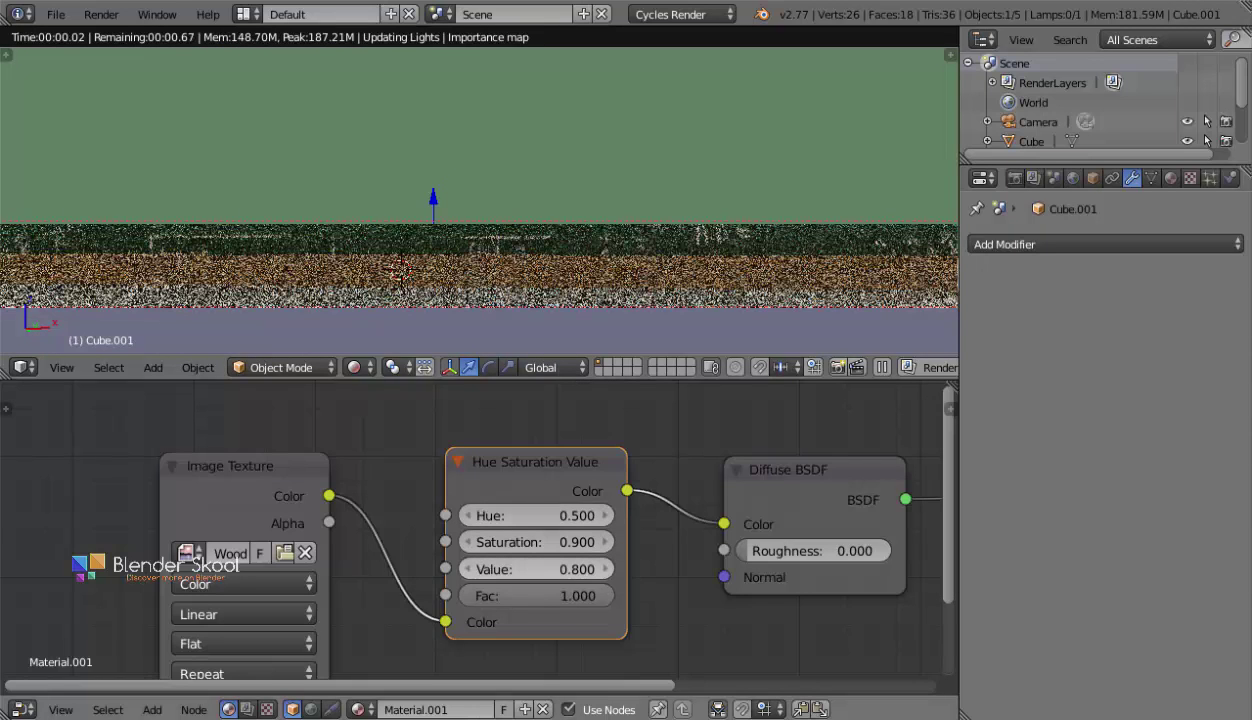
Fine-tune the Hue Saturation Value node to Saturation 0.95 and Value 0.7, and return the viewport to solid shading.
left_click(470, 569)
left_click(490, 569)
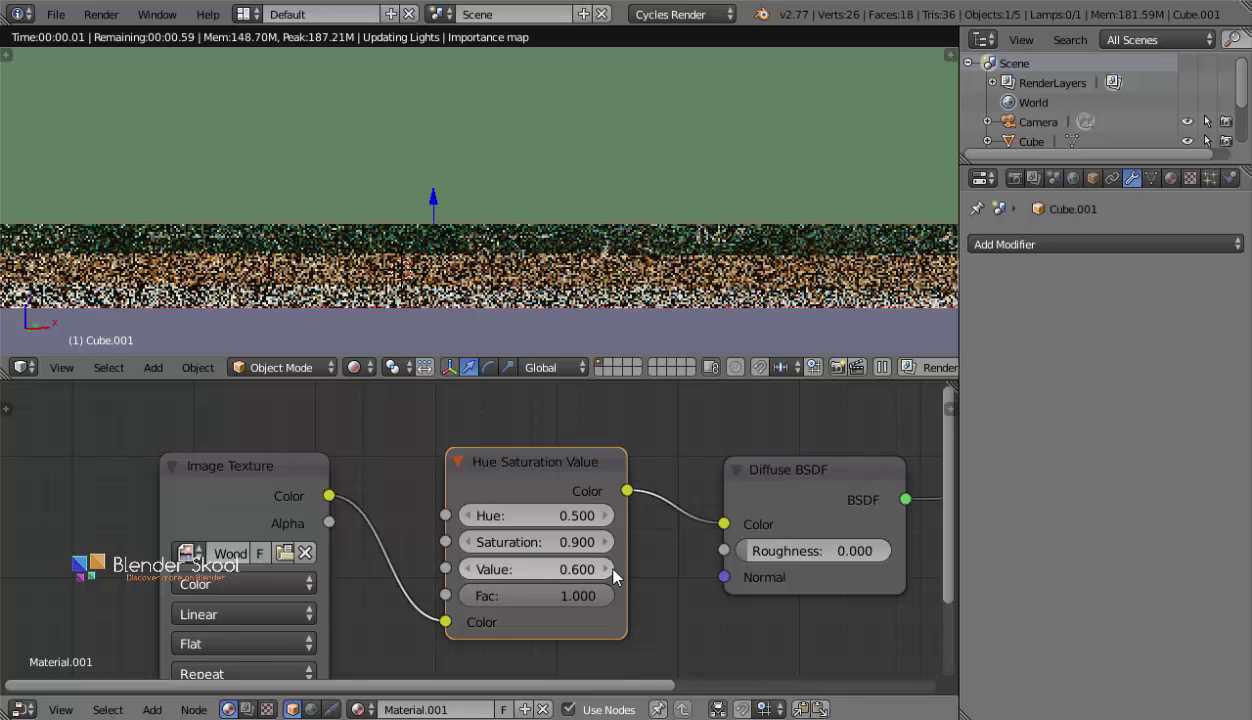
left_click(605, 542)
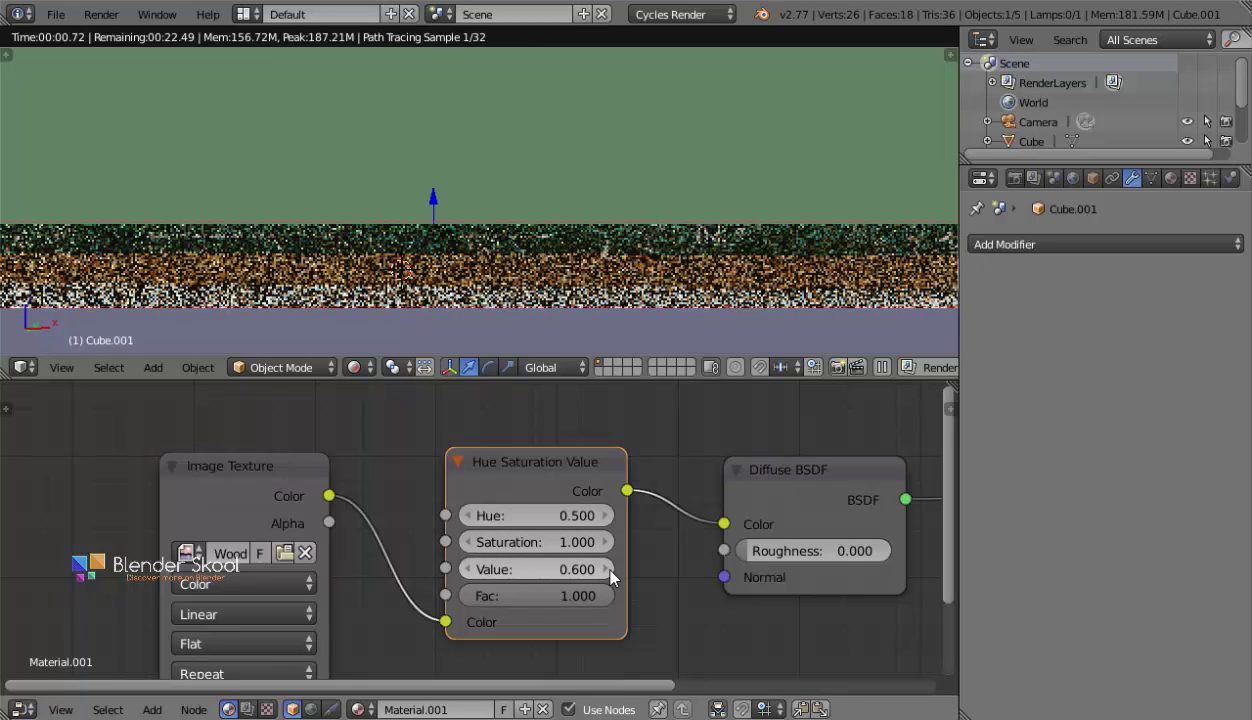
left_click(608, 569)
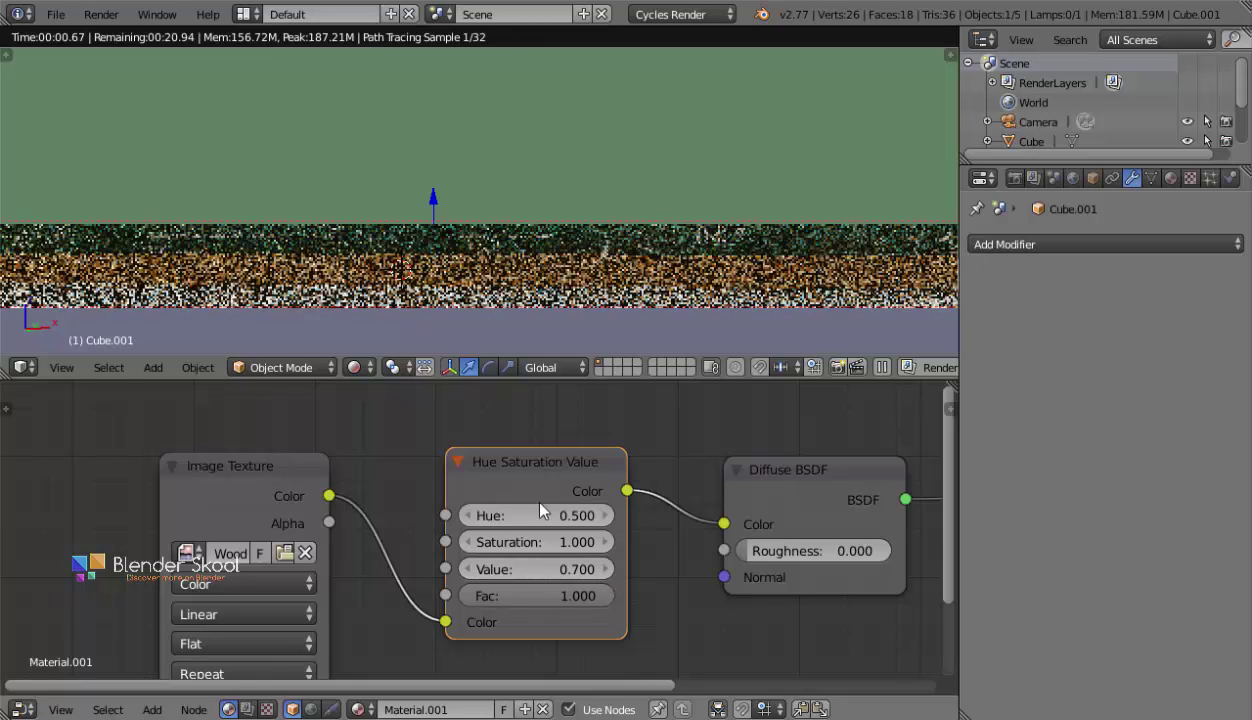
left_click(530, 541)
key("BackSpace")
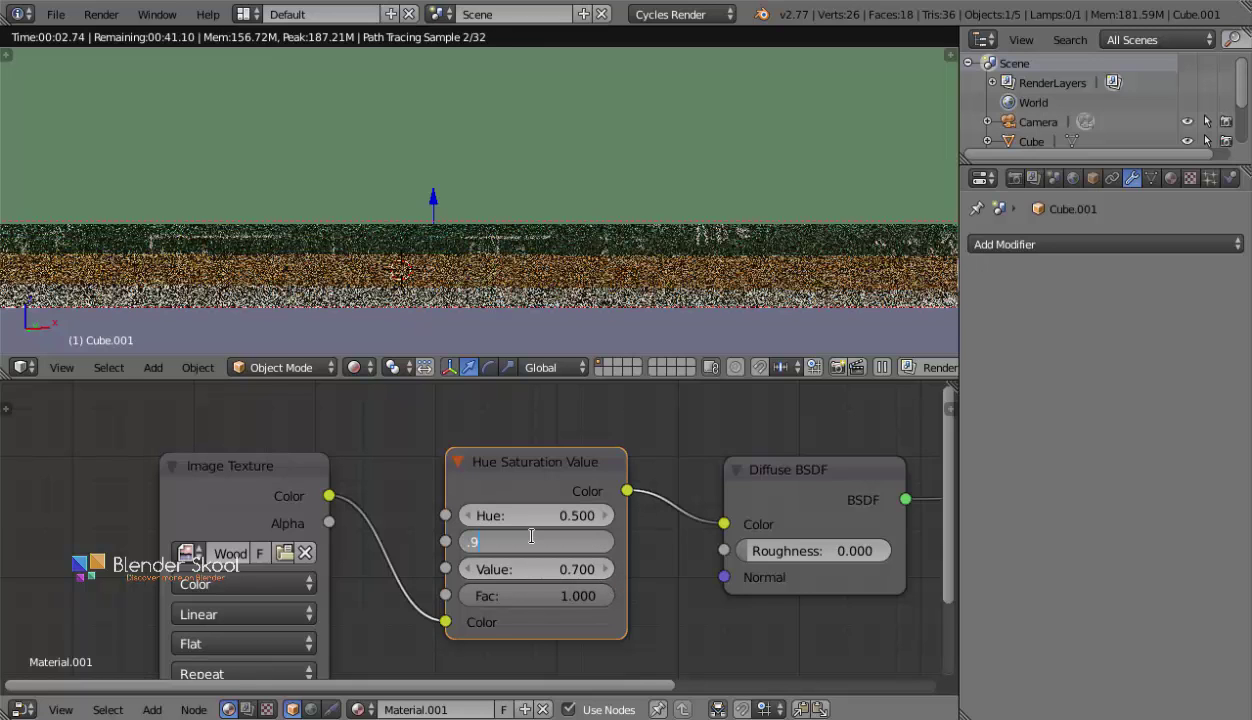
type(".95")
key("Return")
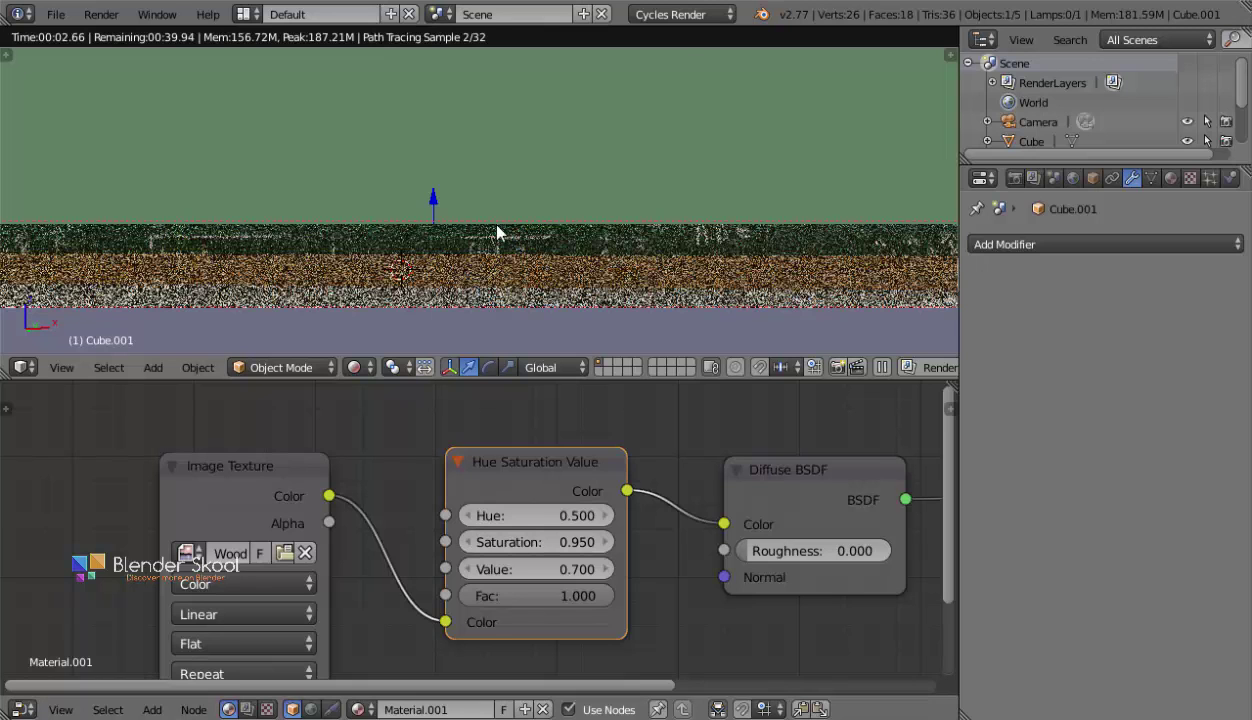
key("shift+z")
key("z")
Duplicate the wood Image Texture node and place the copy directly below the original.
scroll(497, 228, "down", 3)
middle_click_drag(571, 475, 762, 392)
scroll(603, 462, "down", 2)
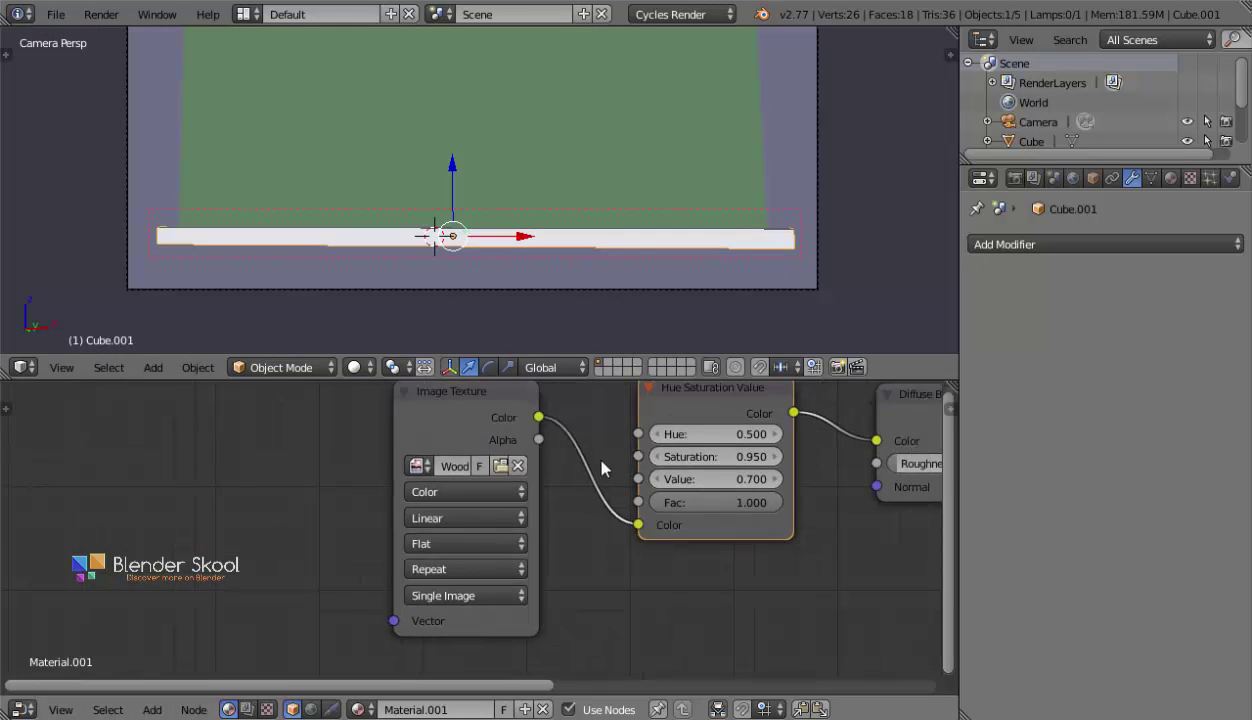
scroll(601, 468, "down", 3)
middle_click_drag(567, 503, 508, 486)
middle_click_drag(298, 414, 356, 404)
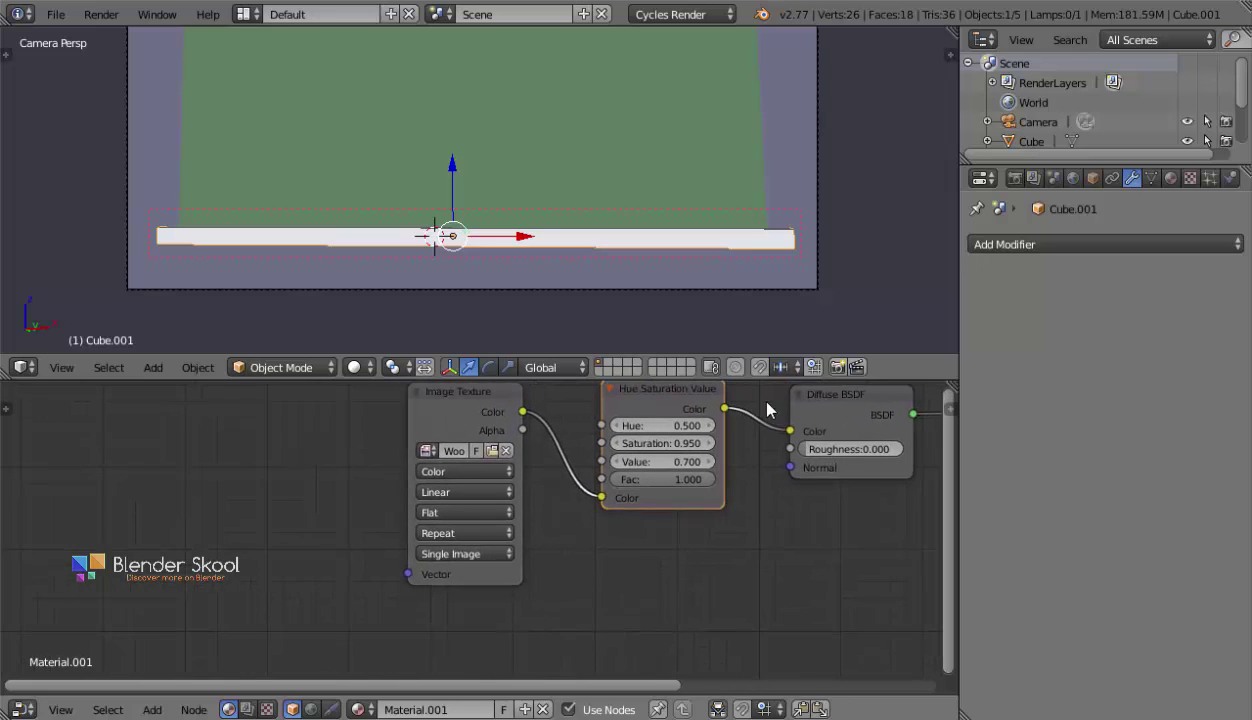
middle_click_drag(630, 411, 590, 401)
scroll(444, 268, "up", 3)
middle_click_drag(628, 476, 594, 506)
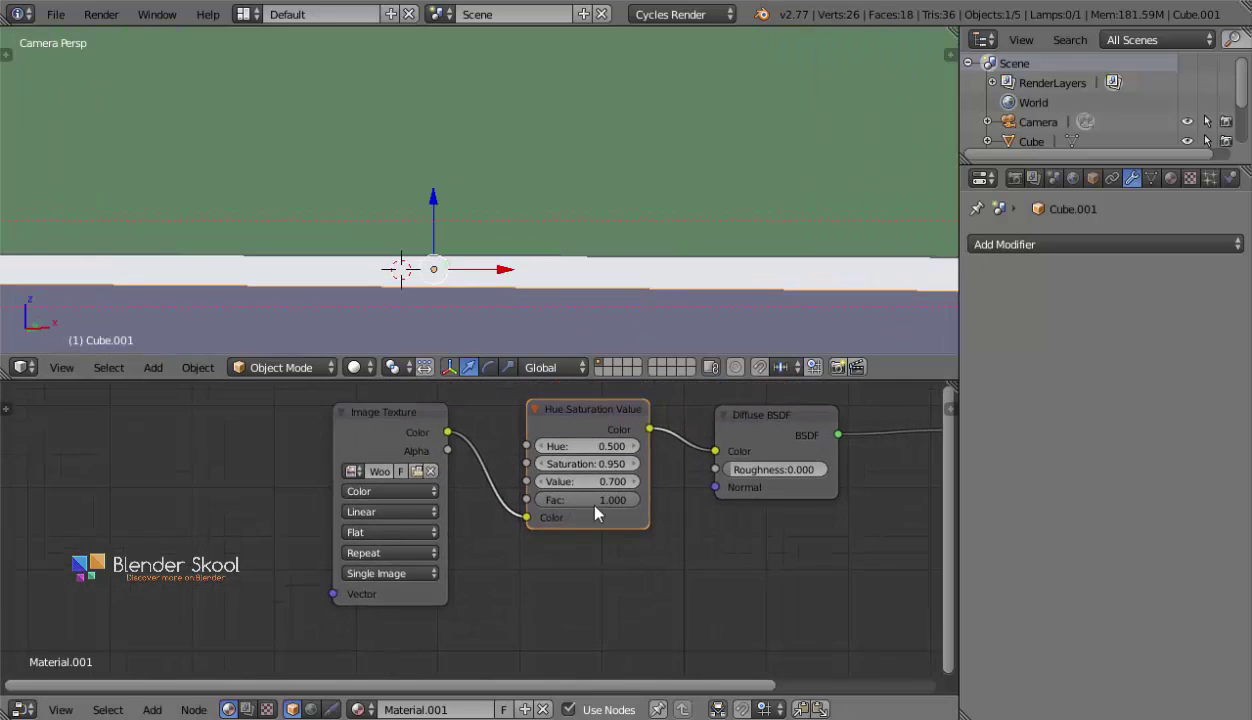
scroll(594, 506, "down", 1)
left_click(386, 424)
middle_click_drag(423, 512, 437, 455)
key("shift+d")
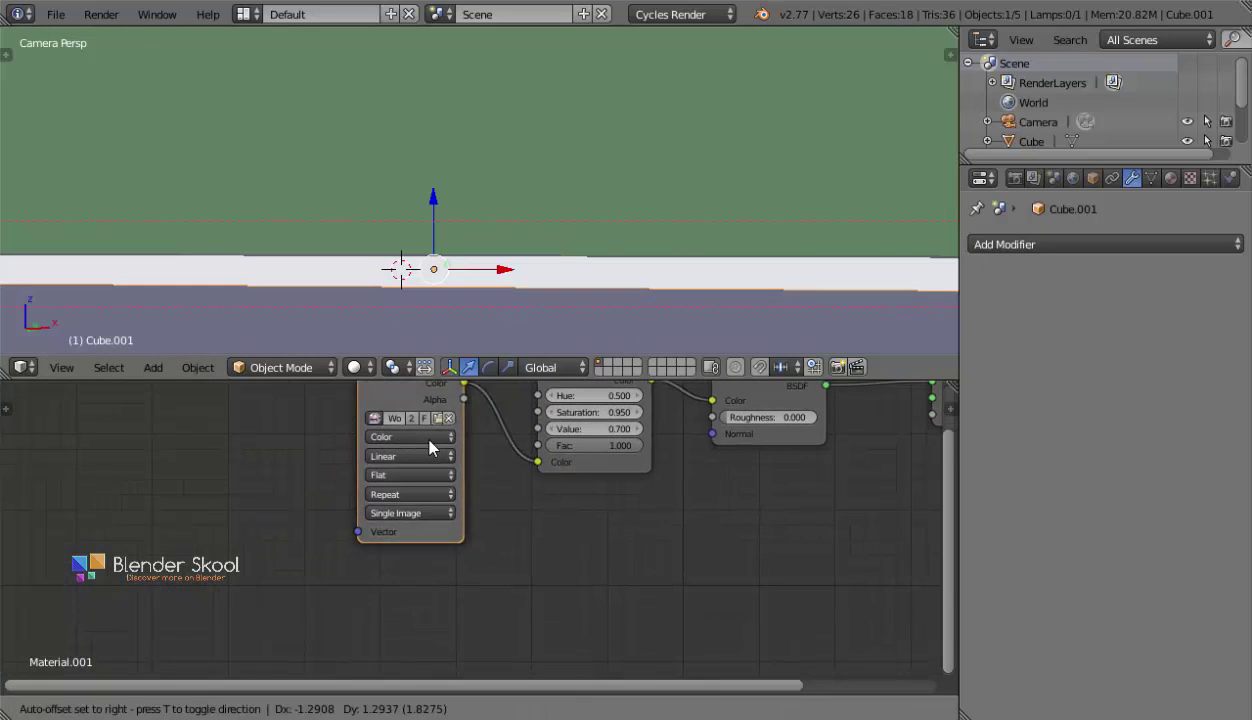
left_click(431, 656)
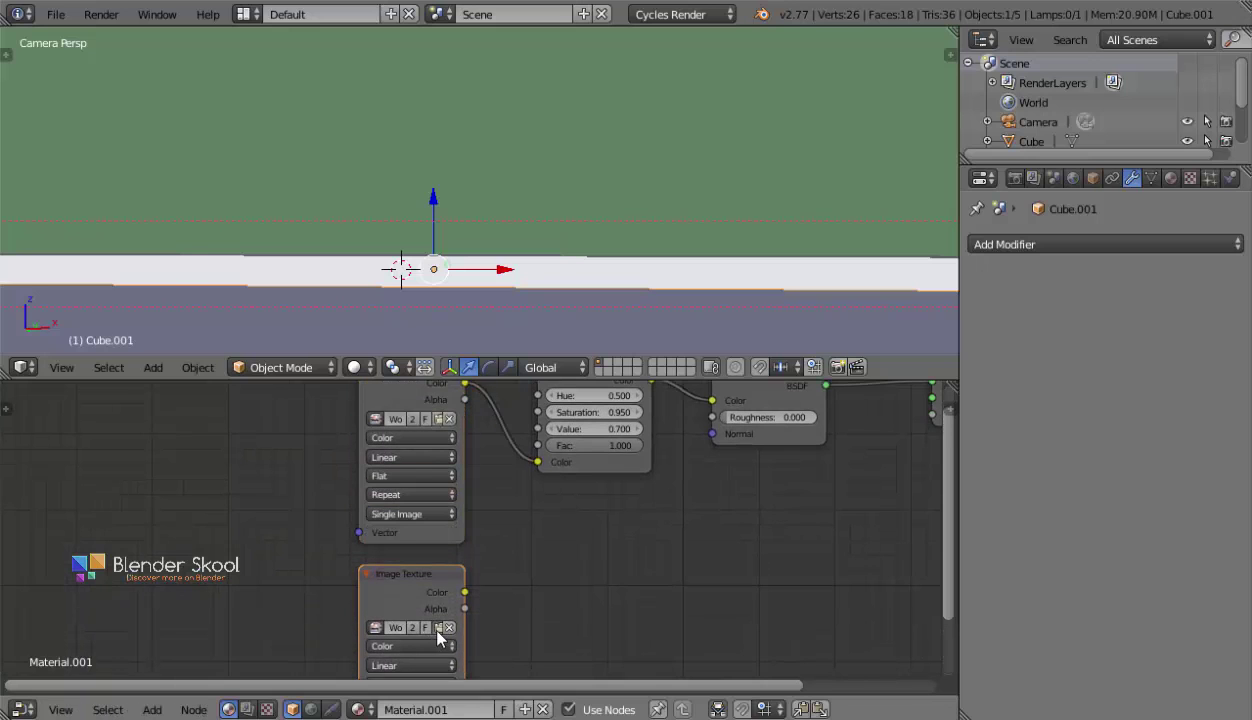
Load the wood flooring normal map image ending in NRM_3K.jpg into the duplicated Image Texture node.
left_click(437, 629)
left_click(330, 38)
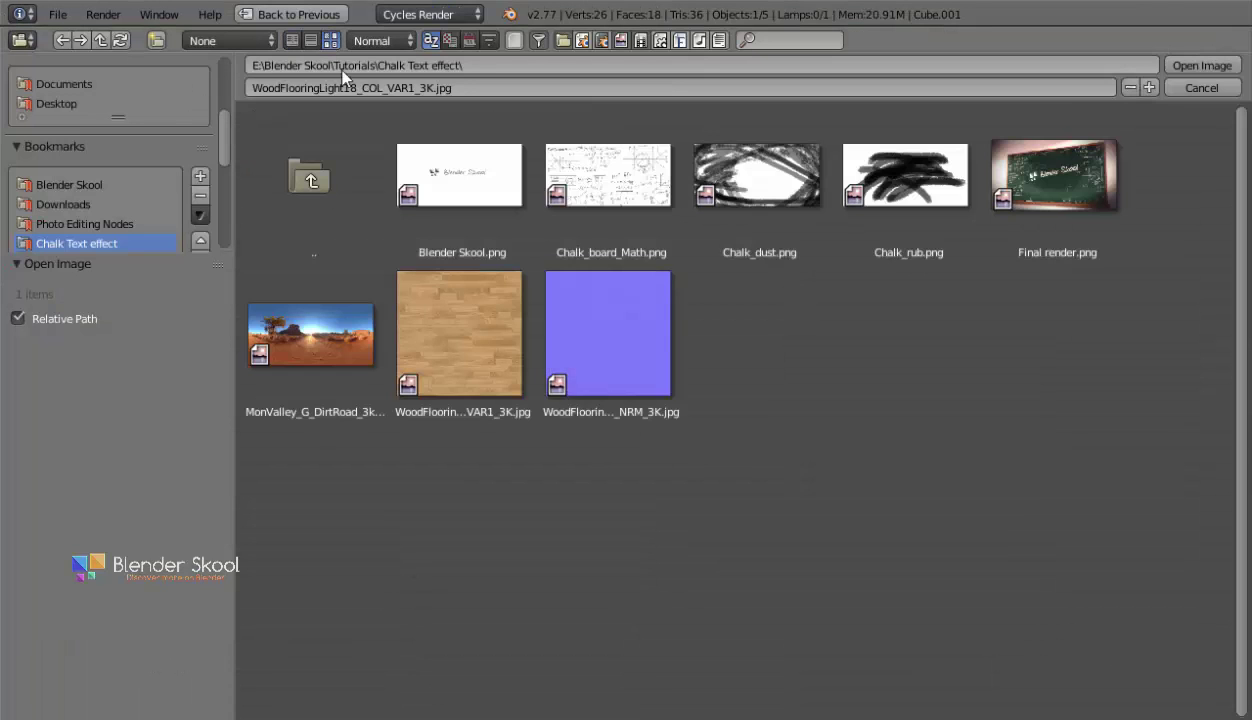
double_click(650, 330)
Add a Normal Map node, feed it the second Image Texture's Color, and link its Normal output to the Diffuse BSDF's Normal input.
key("shift+a")
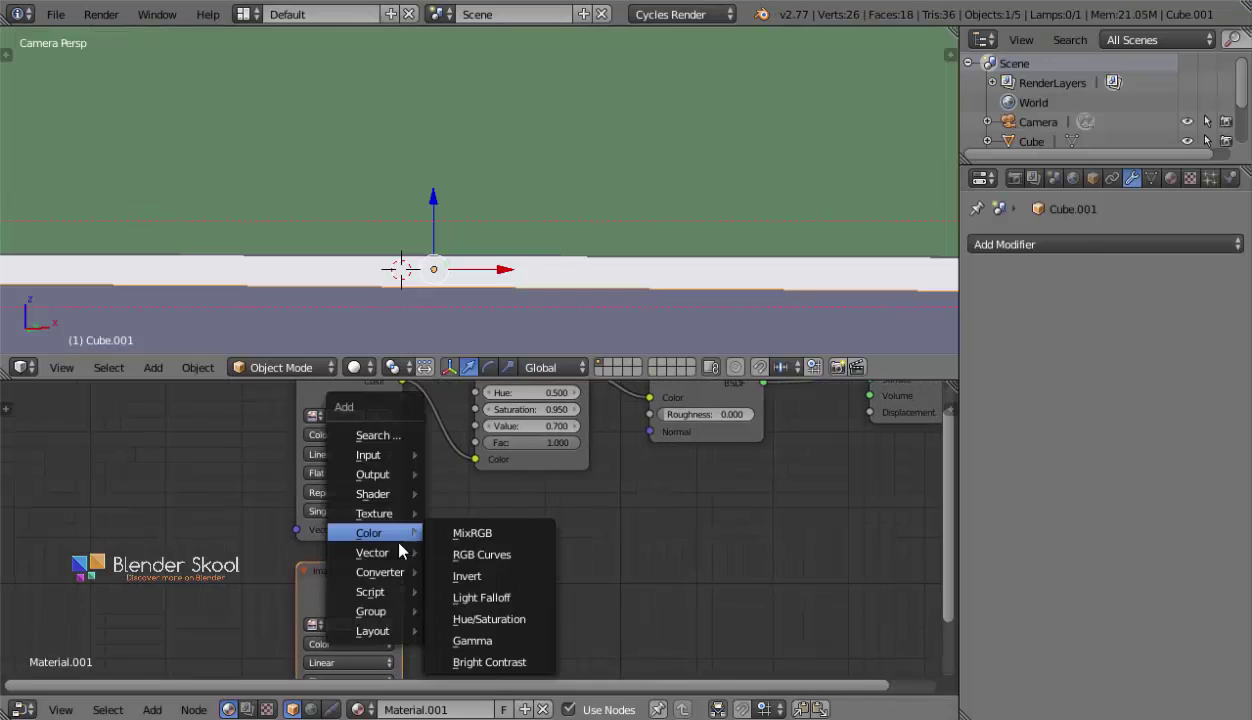
mouse_move(365, 550)
left_click(487, 596)
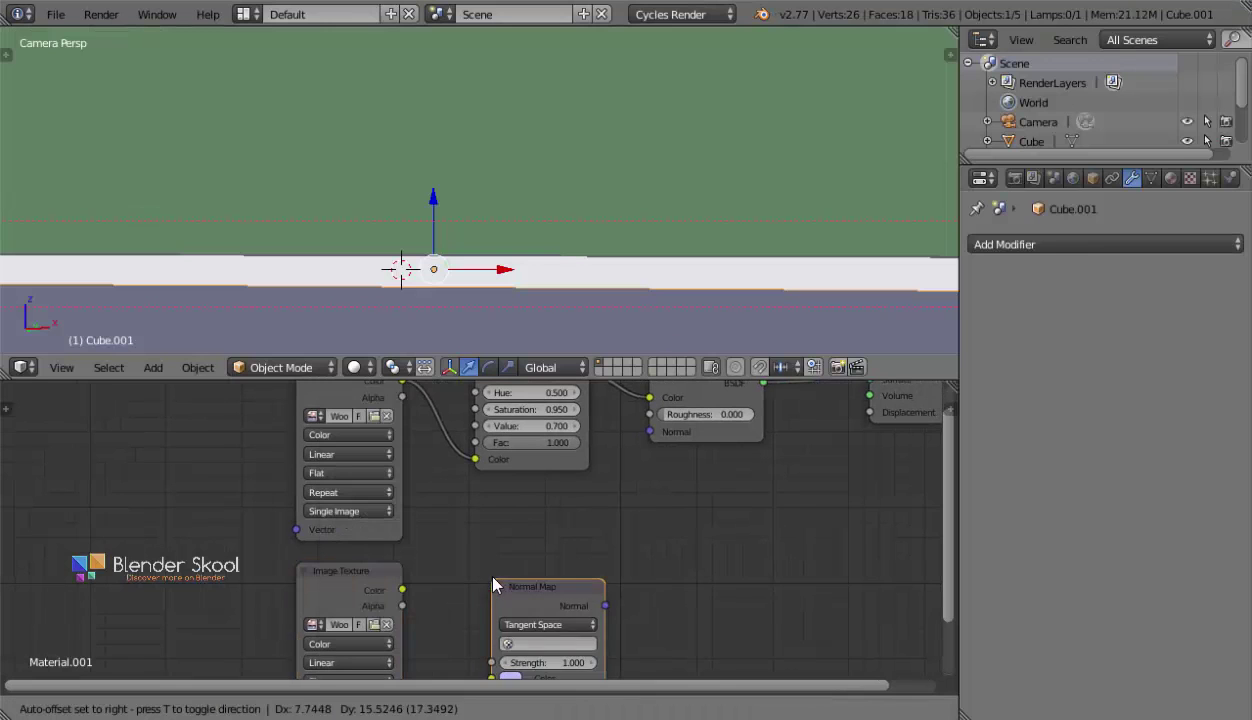
left_click(476, 513)
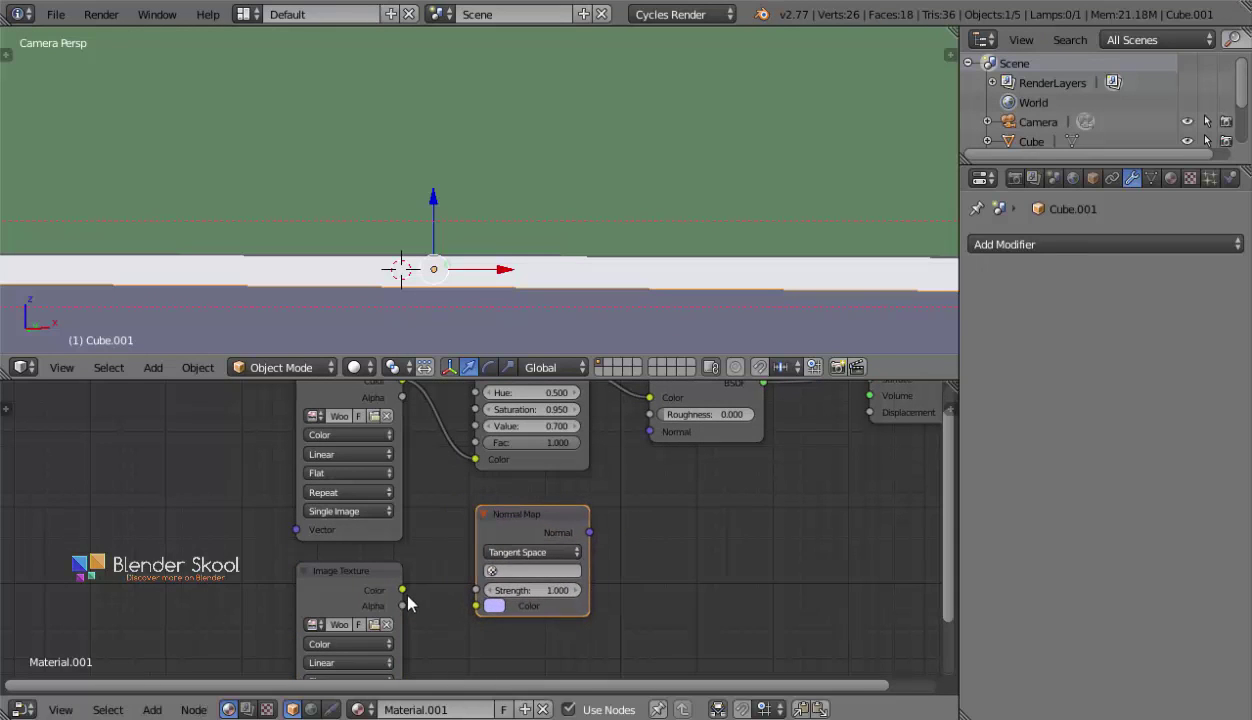
left_click_drag(401, 589, 477, 607)
left_click_drag(592, 533, 650, 431)
Turn on the rendered preview and set the normal map Image Texture's color space to Non-Color Data.
left_click(357, 367)
left_click(375, 230)
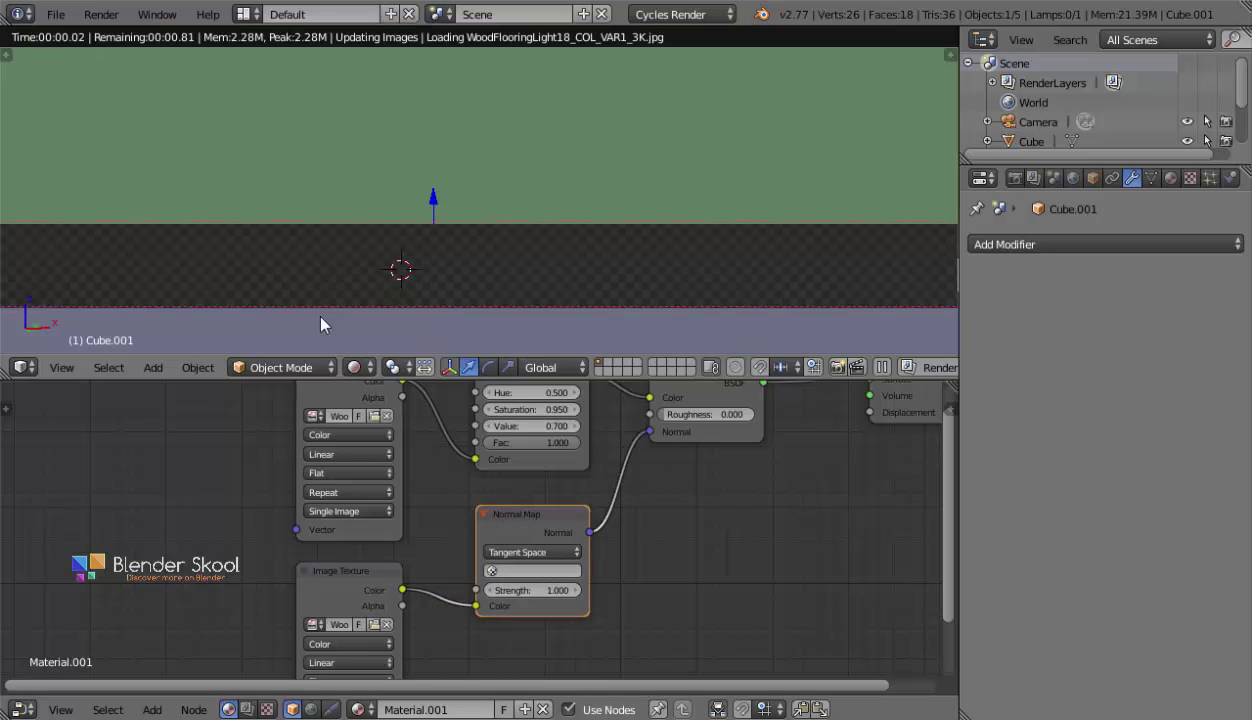
middle_click_drag(371, 520, 517, 493)
scroll(397, 514, "up", 4)
middle_click_drag(748, 545, 648, 518)
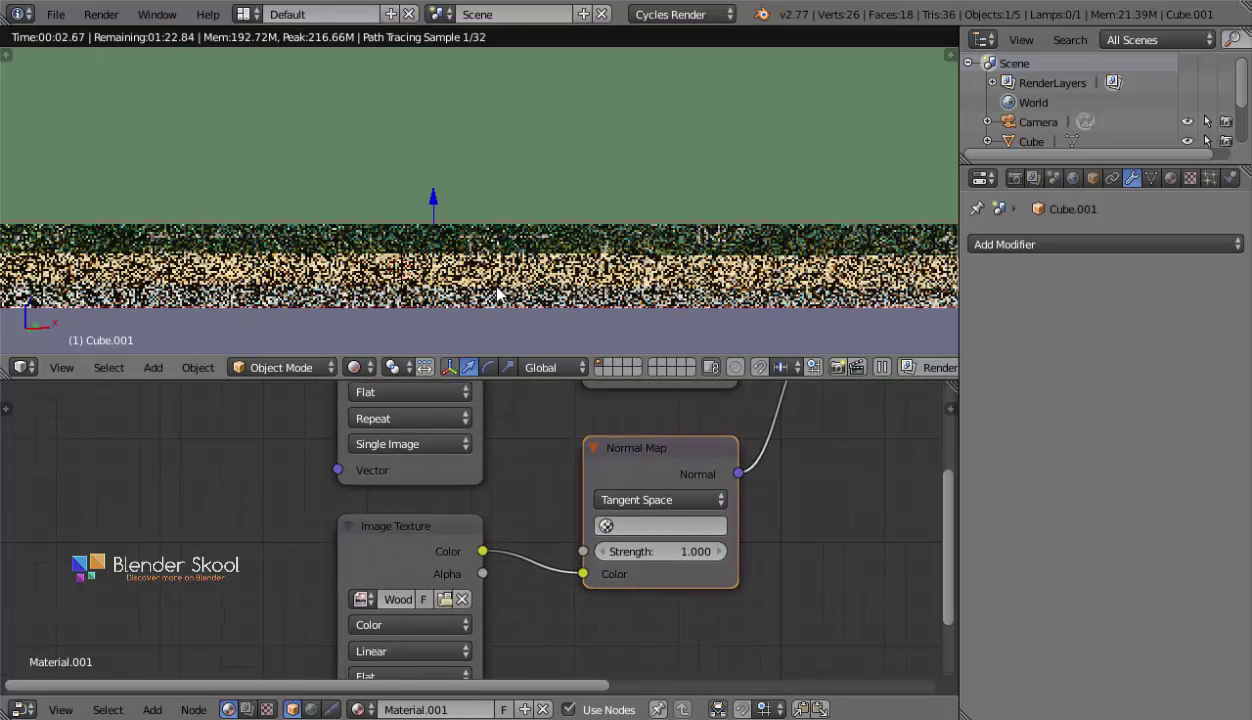
left_click(388, 617)
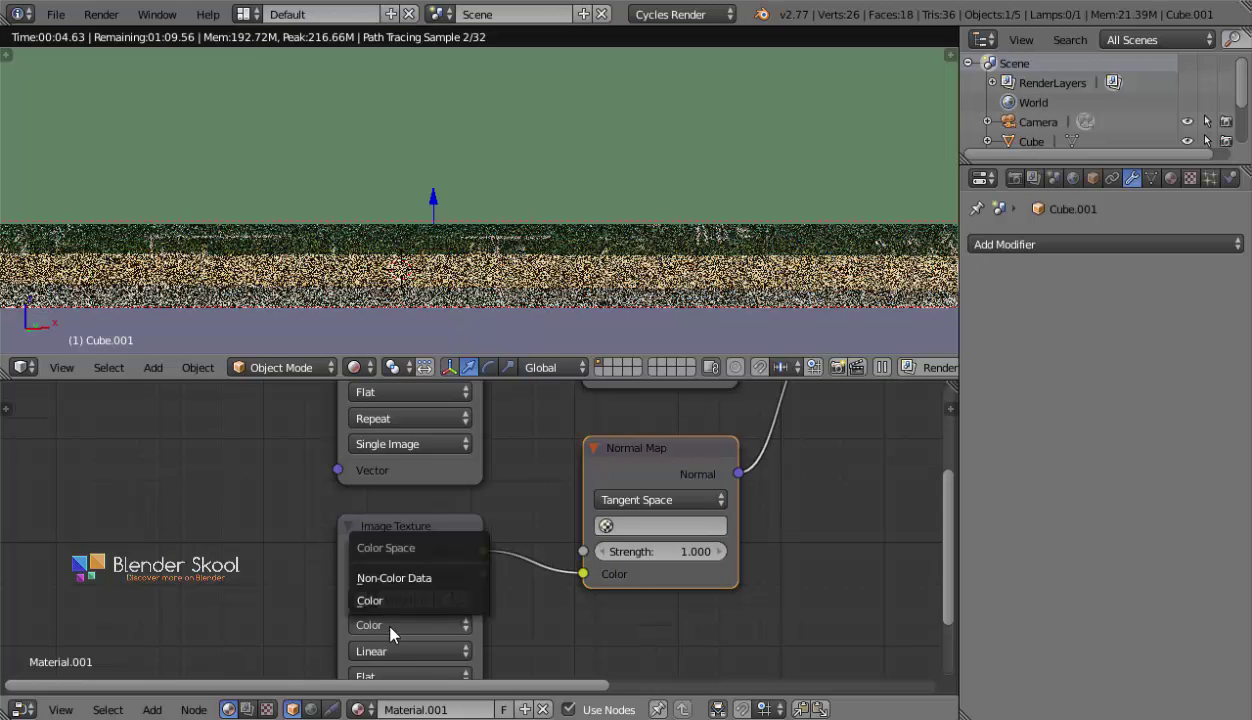
left_click(386, 564)
Reduce the Normal Map node's Strength to 0.6 and switch the viewport back to solid shading.
middle_click_drag(336, 504, 370, 488)
scroll(357, 466, "up", 1)
middle_click_drag(729, 563, 505, 569)
scroll(570, 559, "up", 3)
scroll(480, 558, "up", 2)
left_click(477, 552)
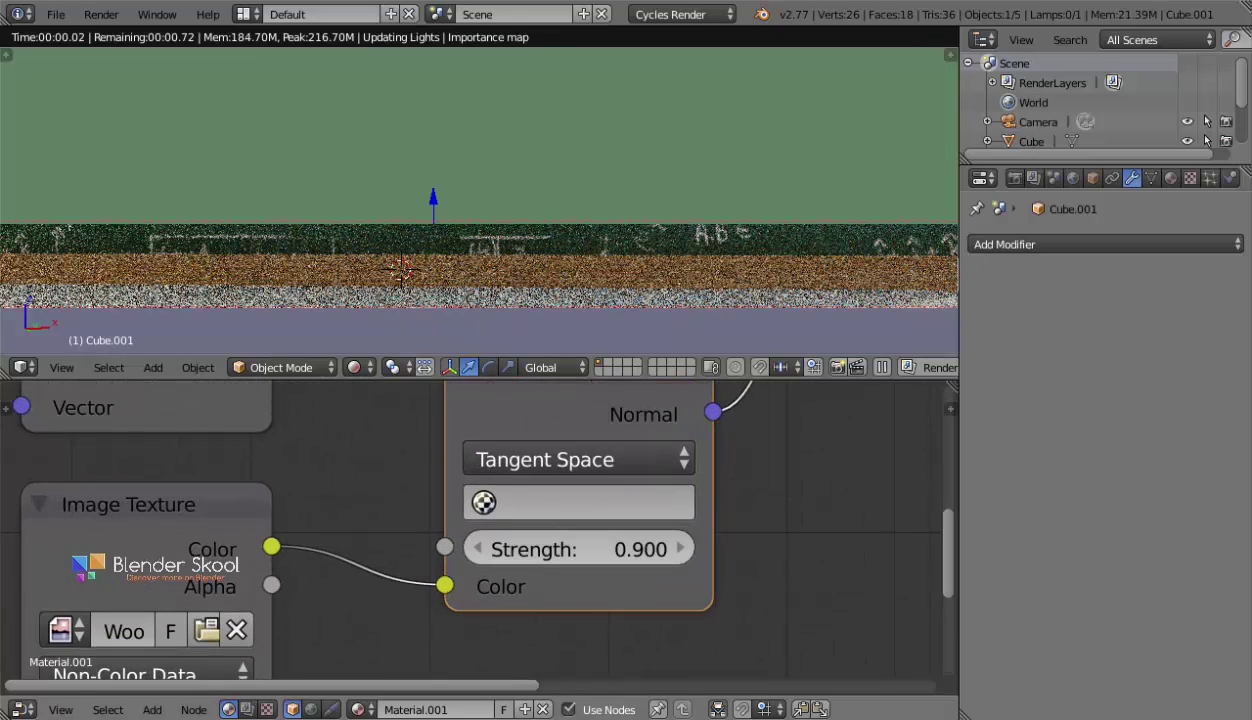
left_click(477, 549)
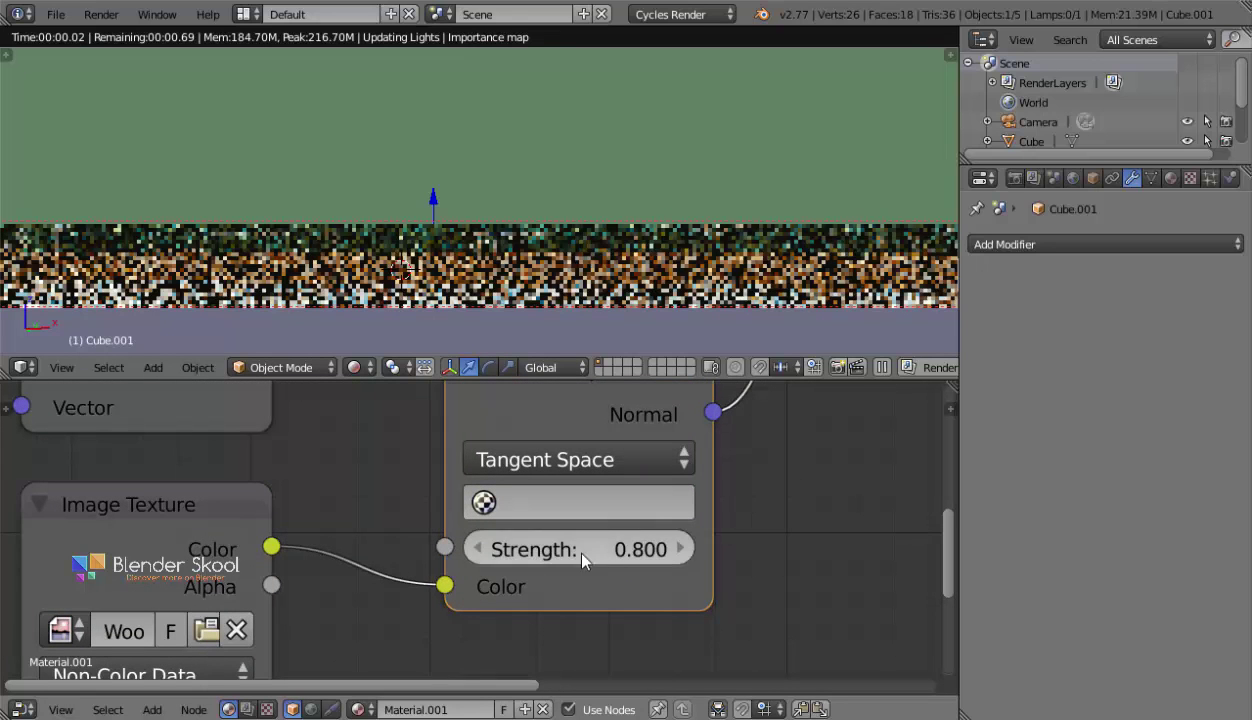
left_click(477, 549)
middle_click_drag(415, 495, 813, 563)
scroll(732, 617, "down", 2)
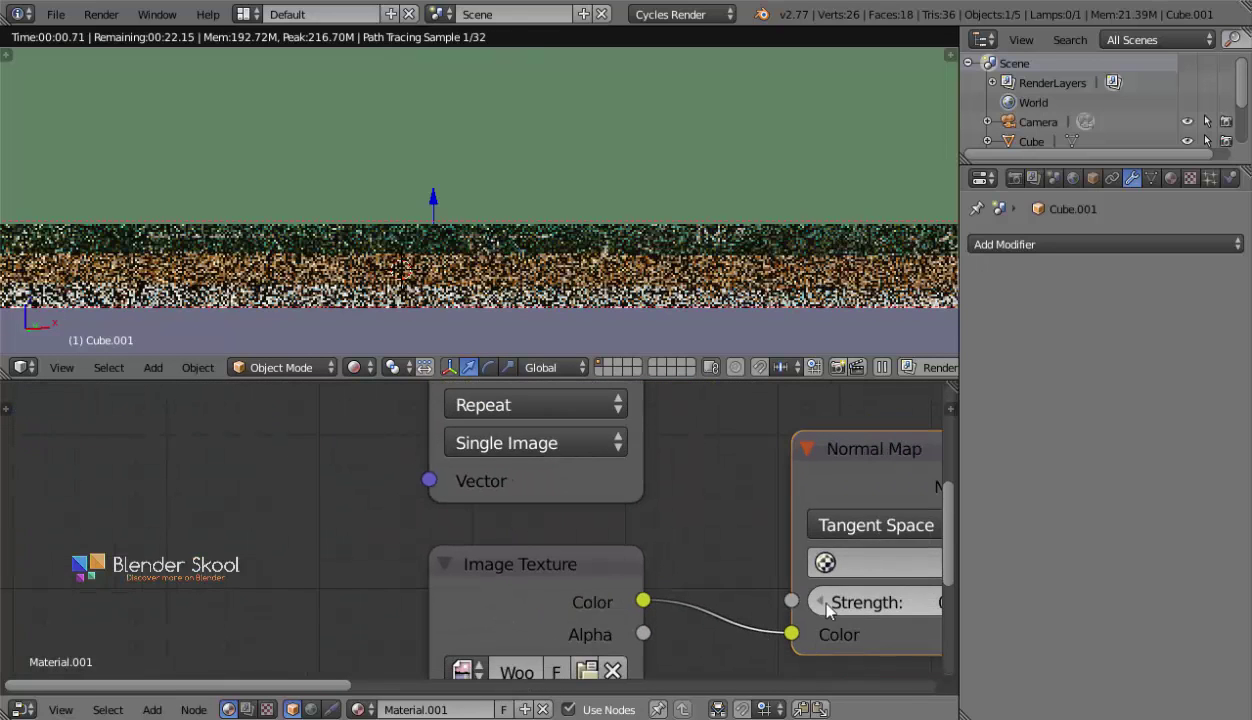
left_click(822, 602)
middle_click_drag(246, 469, 539, 472)
scroll(539, 467, "down", 3)
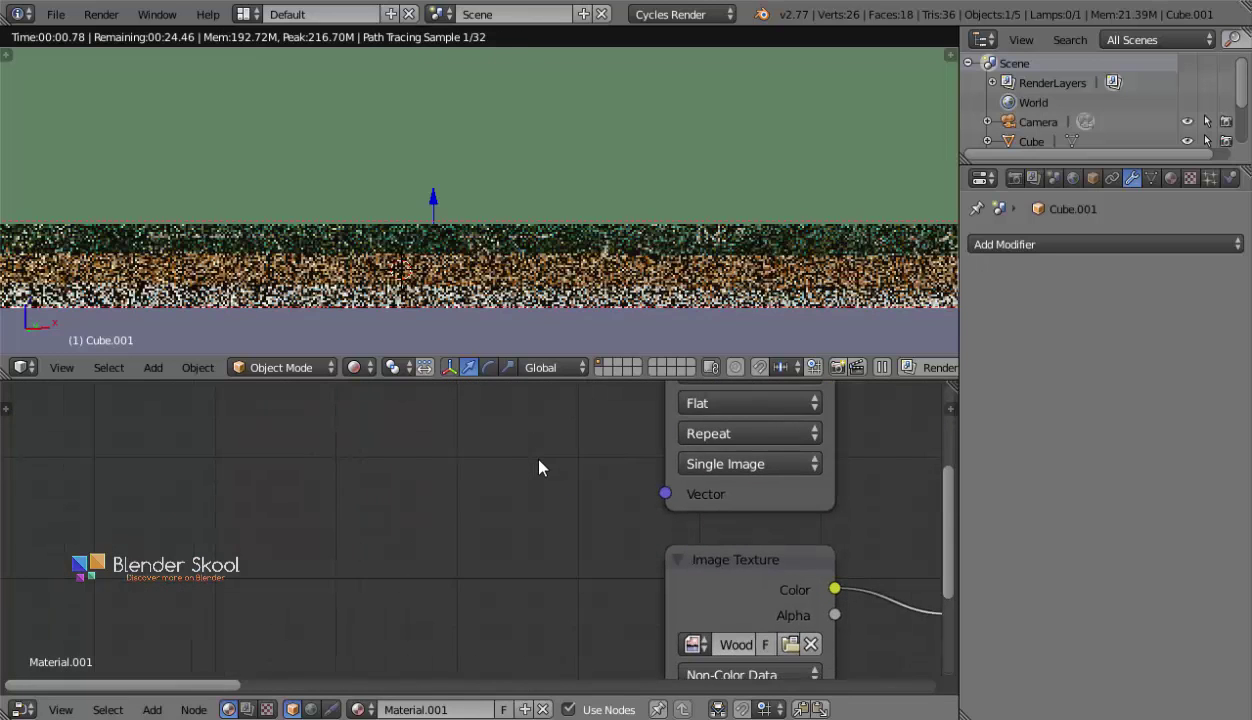
scroll(518, 468, "down", 1)
key("shift+z")
Add a Texture Coordinate node and a Mapping node ahead of the two Image Texture nodes.
middle_click_drag(307, 660, 464, 600)
scroll(463, 590, "down", 3)
scroll(463, 594, "down", 3)
key("shift+a")
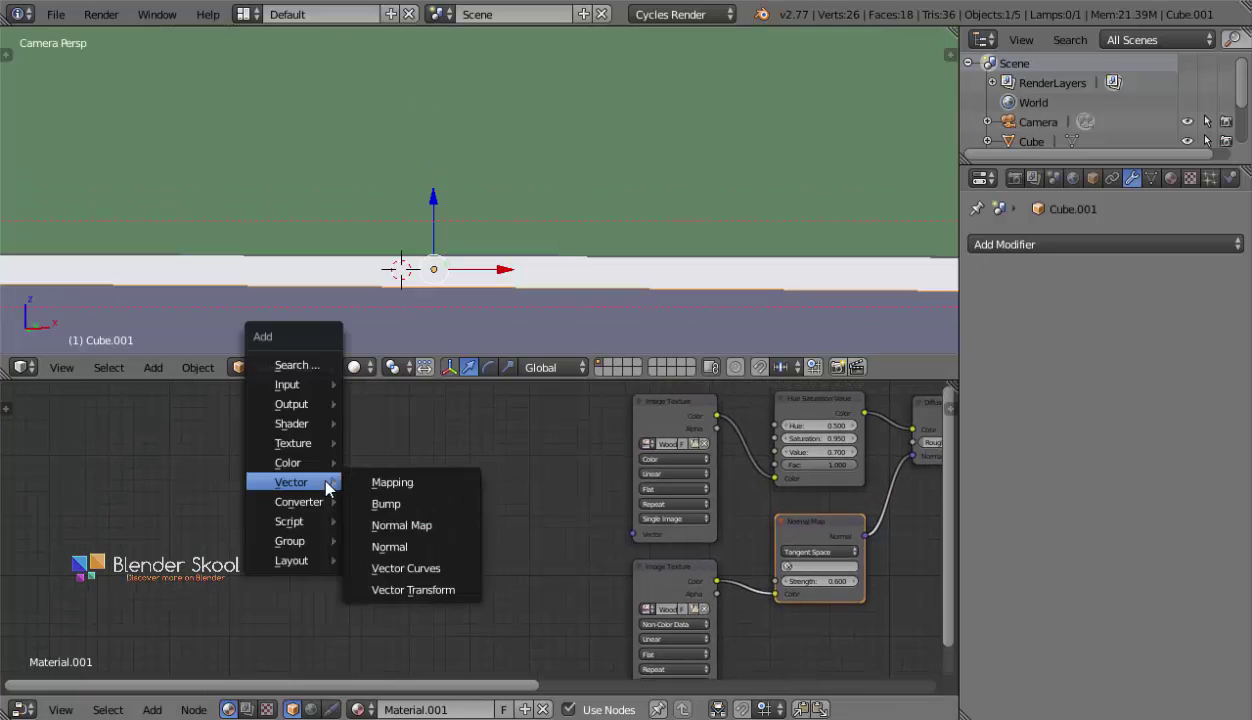
mouse_move(296, 386)
left_click(430, 82)
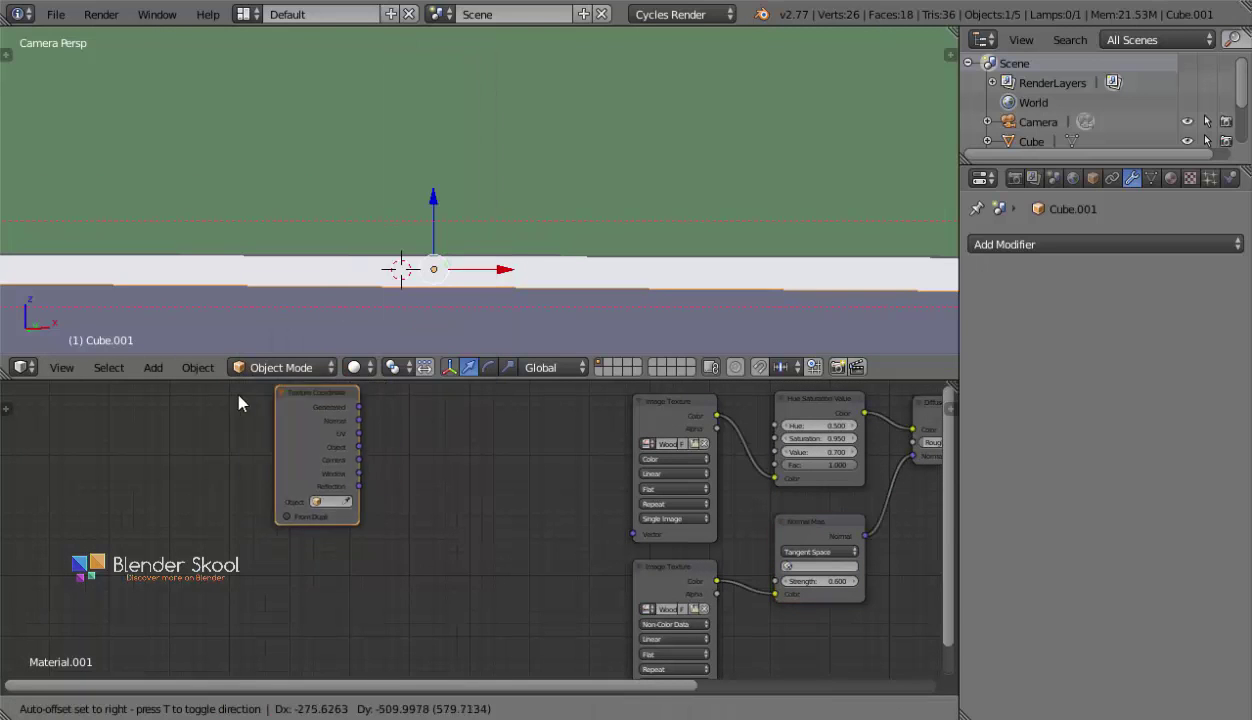
left_click(193, 414)
key("shift+a")
mouse_move(244, 540)
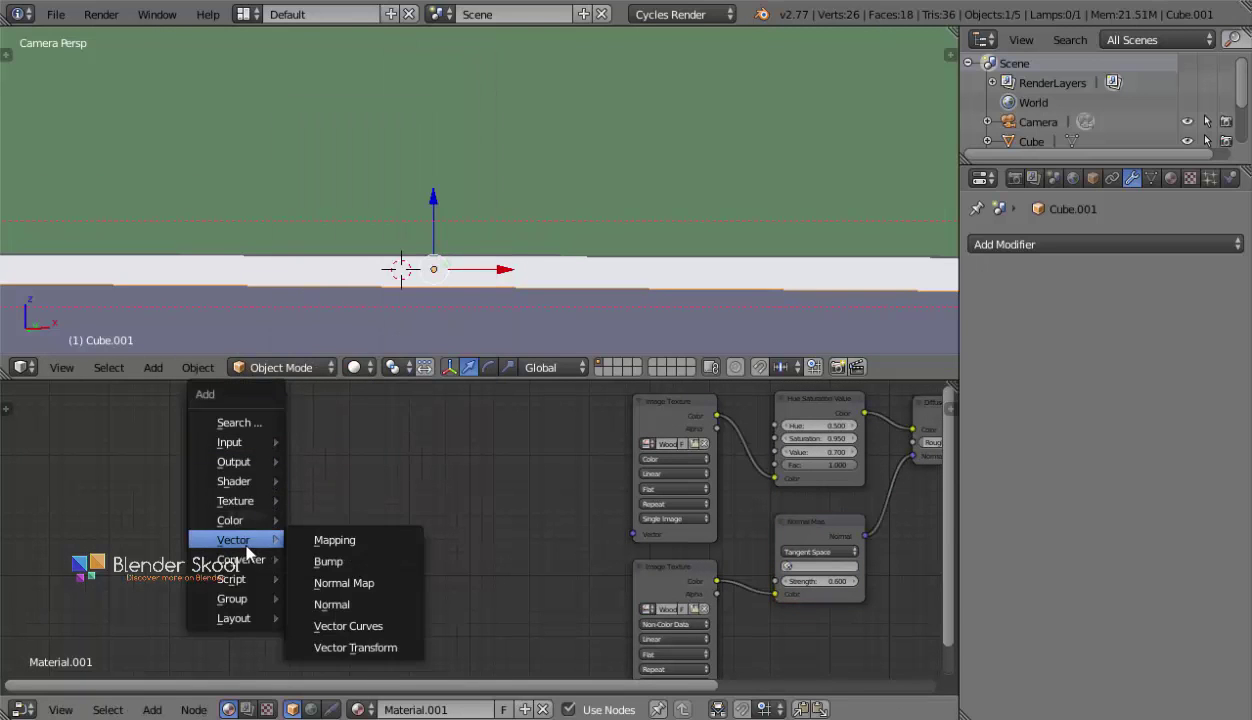
left_click(321, 541)
left_click(345, 388)
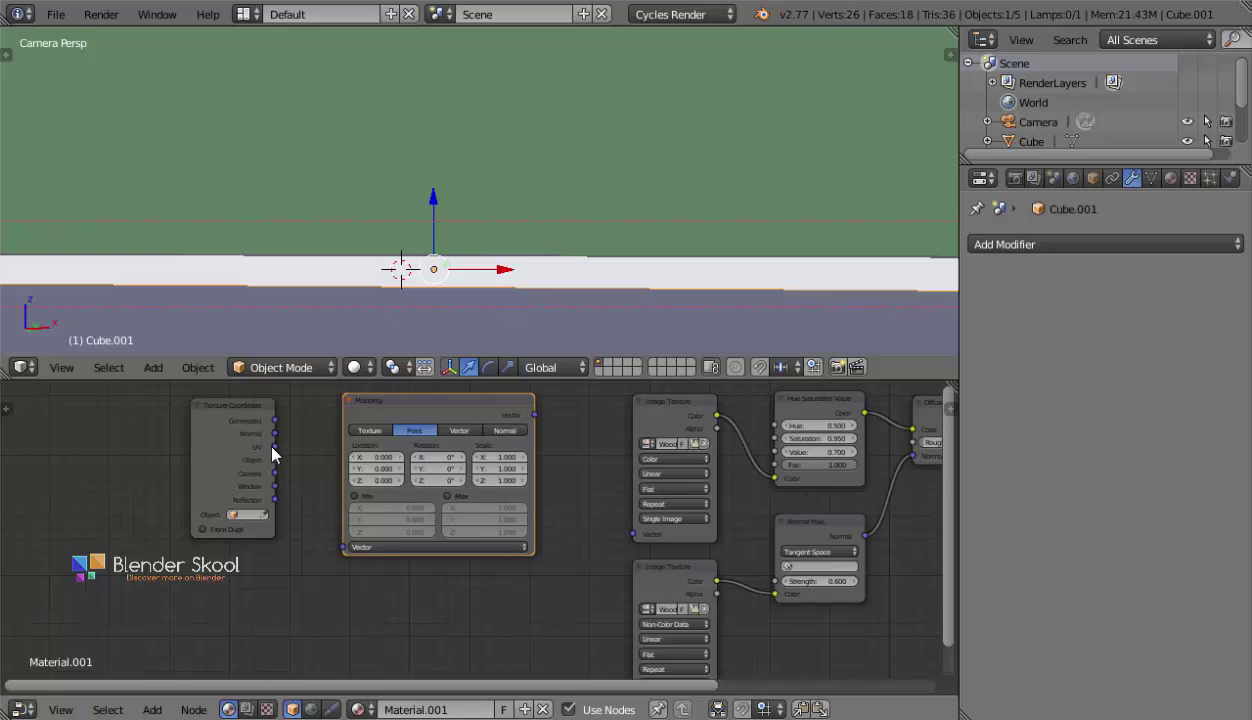
Link the Texture Coordinate's UV output to the Mapping node, and the Mapping output to the Vector inputs of both Image Textures.
left_click_drag(274, 447, 344, 547)
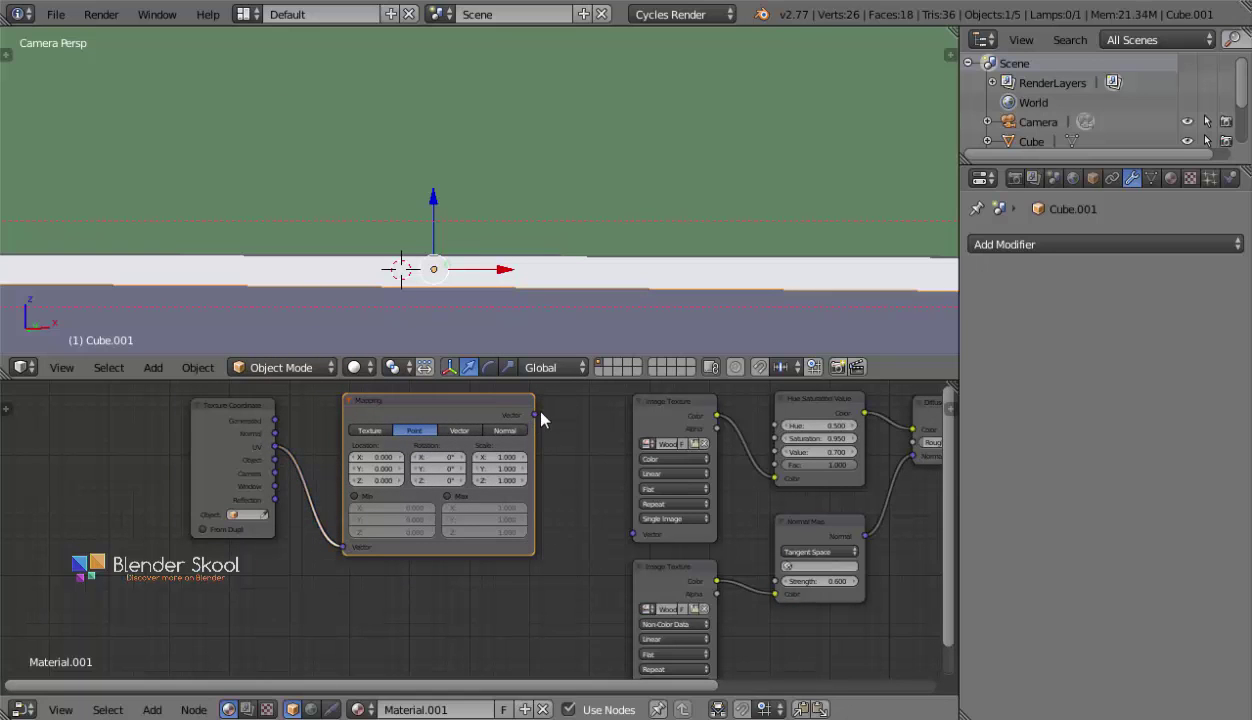
left_click_drag(538, 414, 637, 535)
scroll(607, 570, "down", 1)
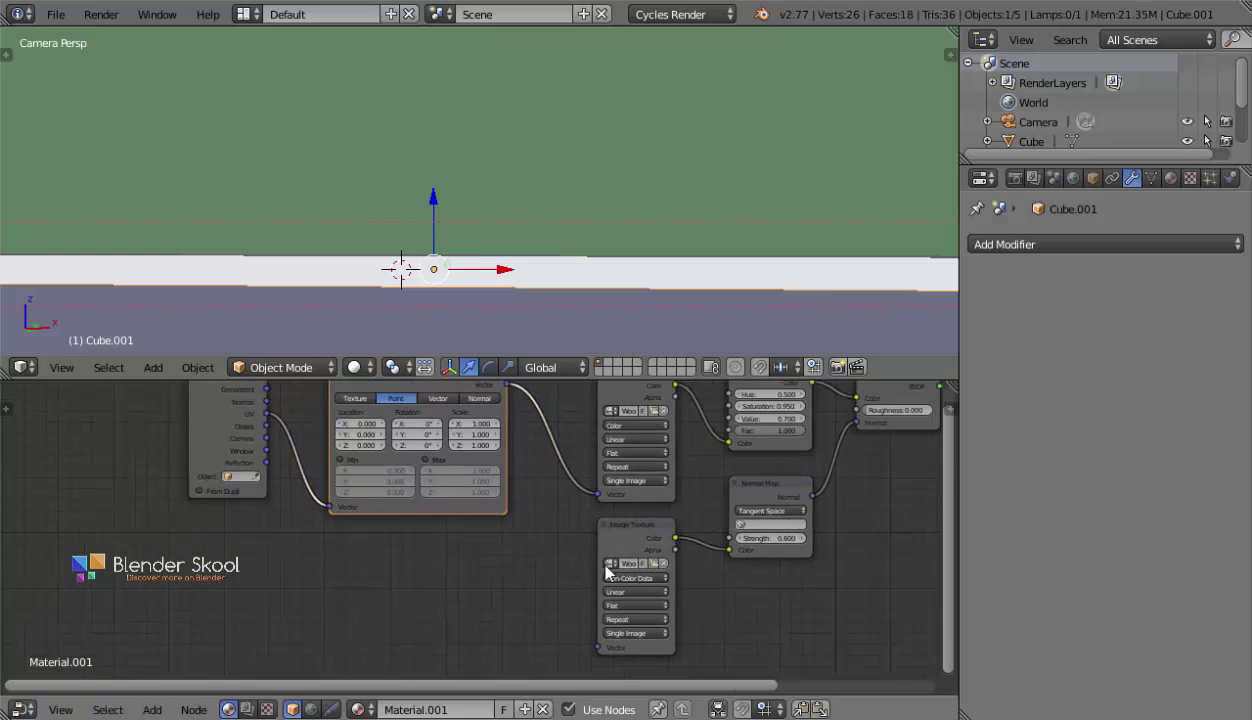
left_click_drag(598, 645, 537, 464)
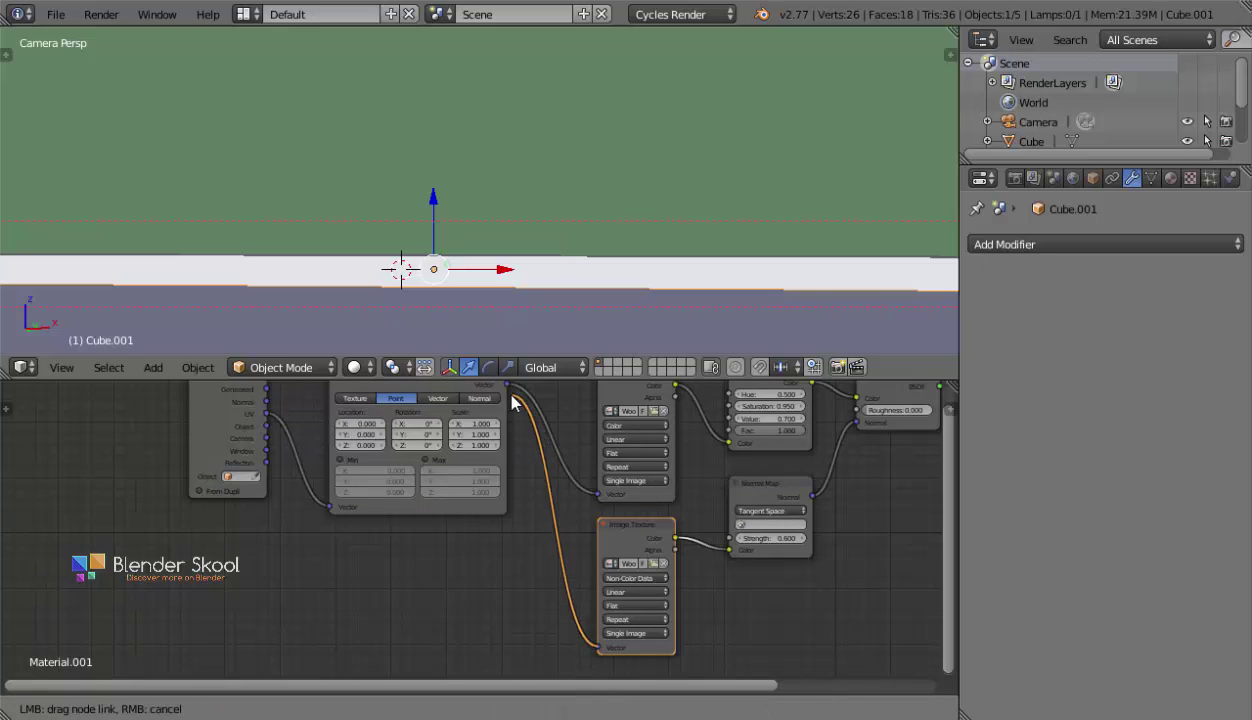
left_click_drag(503, 393, 507, 385)
Set the Mapping node's X scale to 1.2 and check the bar in rendered shading before returning to solid.
scroll(490, 529, "up", 4)
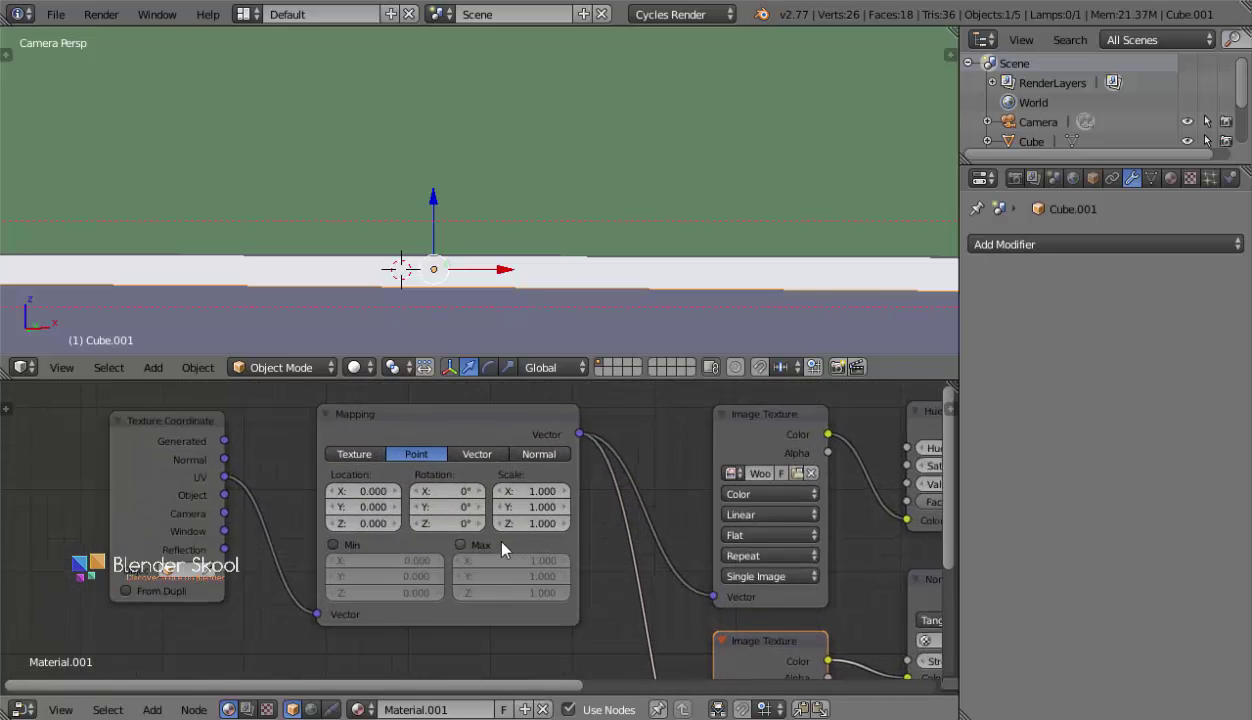
scroll(495, 545, "up", 3)
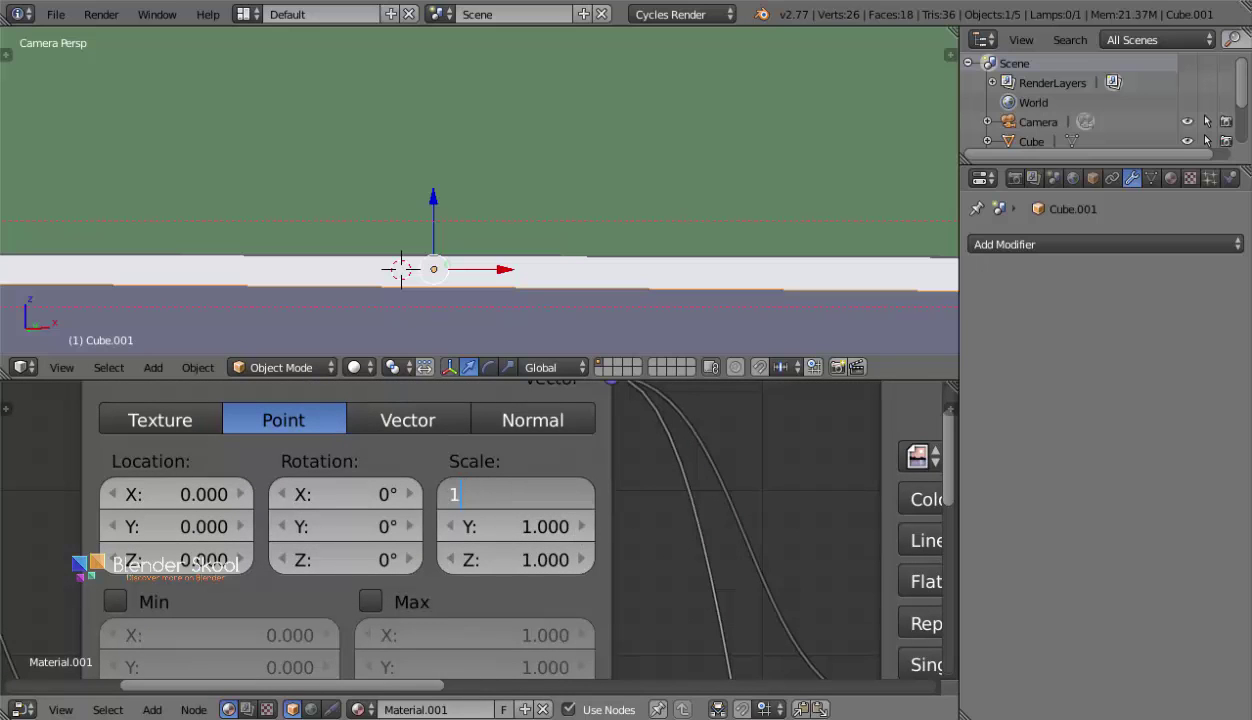
key("Return")
left_click(358, 367)
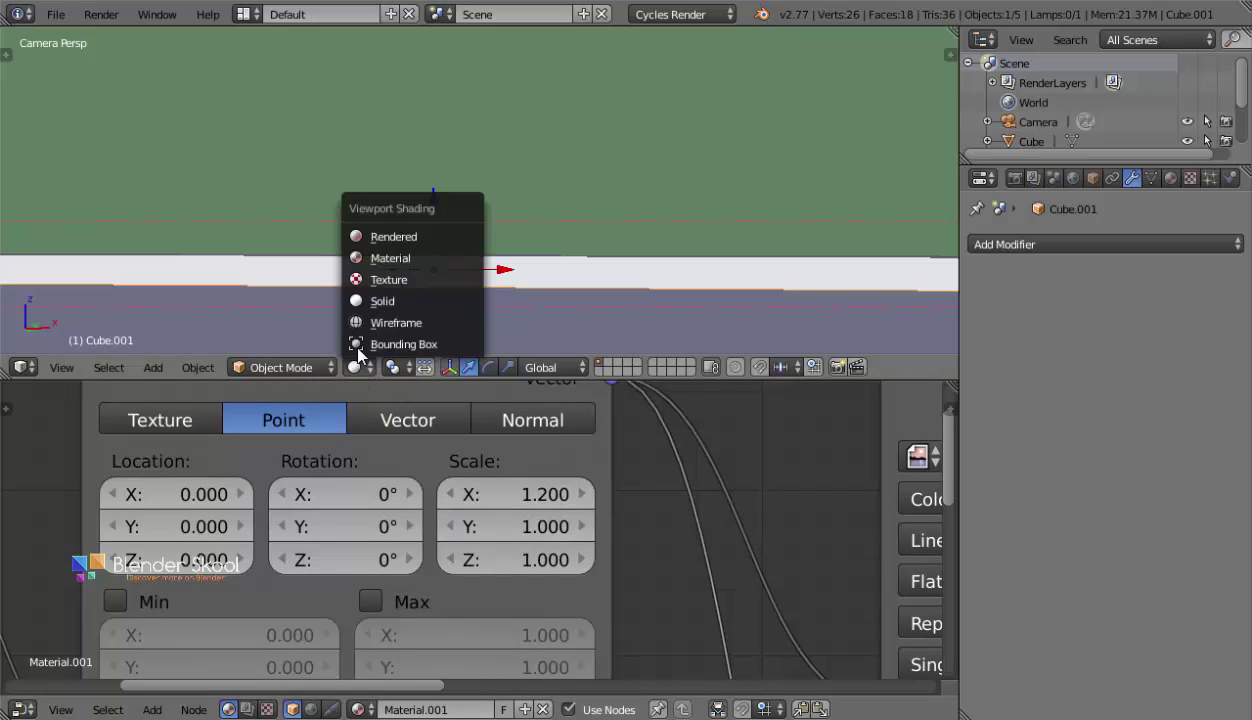
left_click(391, 236)
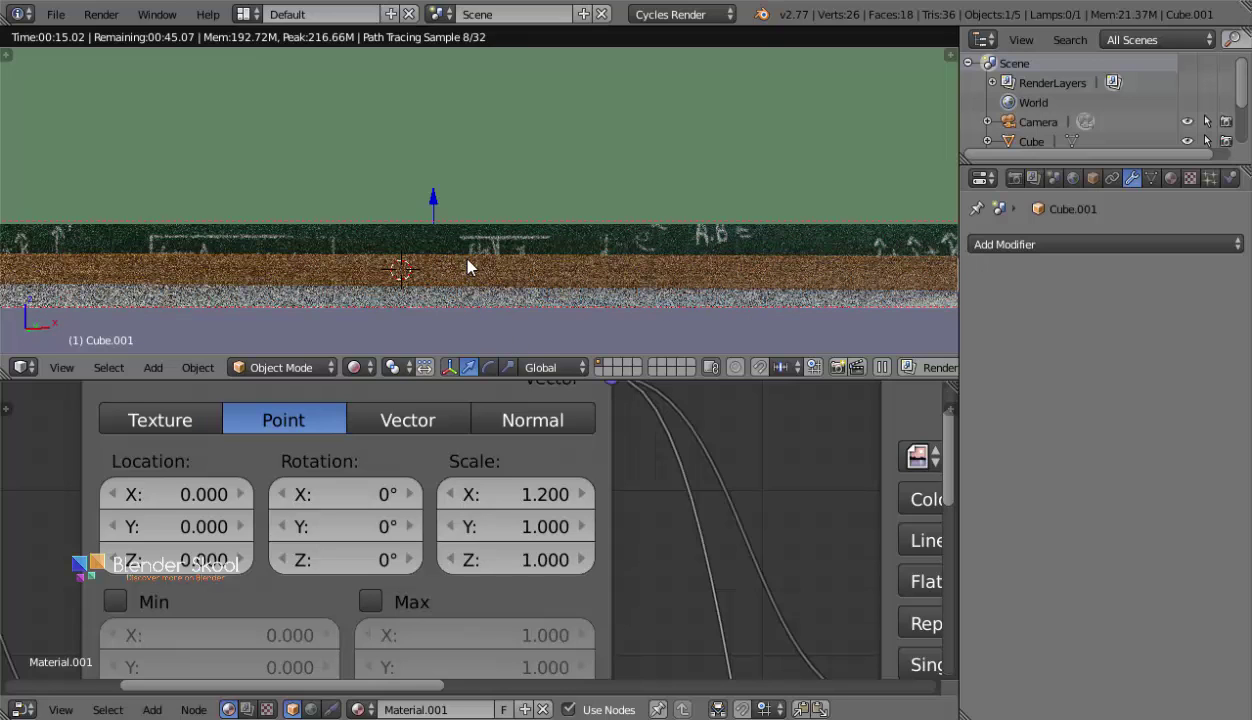
key("shift+z")
Duplicate the lower frame bar and move the copy about 1.9 units up along Z to the chalkboard's upper edge.
scroll(455, 250, "down", 4)
scroll(420, 230, "up", 3)
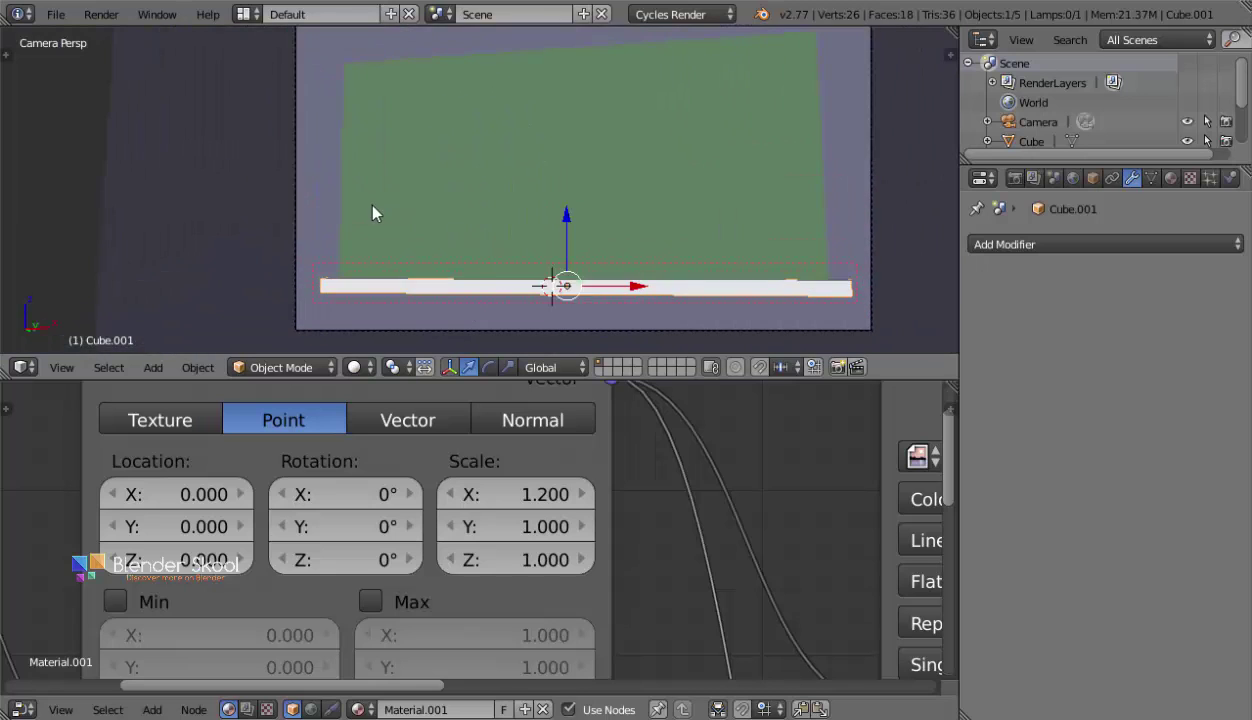
middle_click_drag(372, 213, 558, 254)
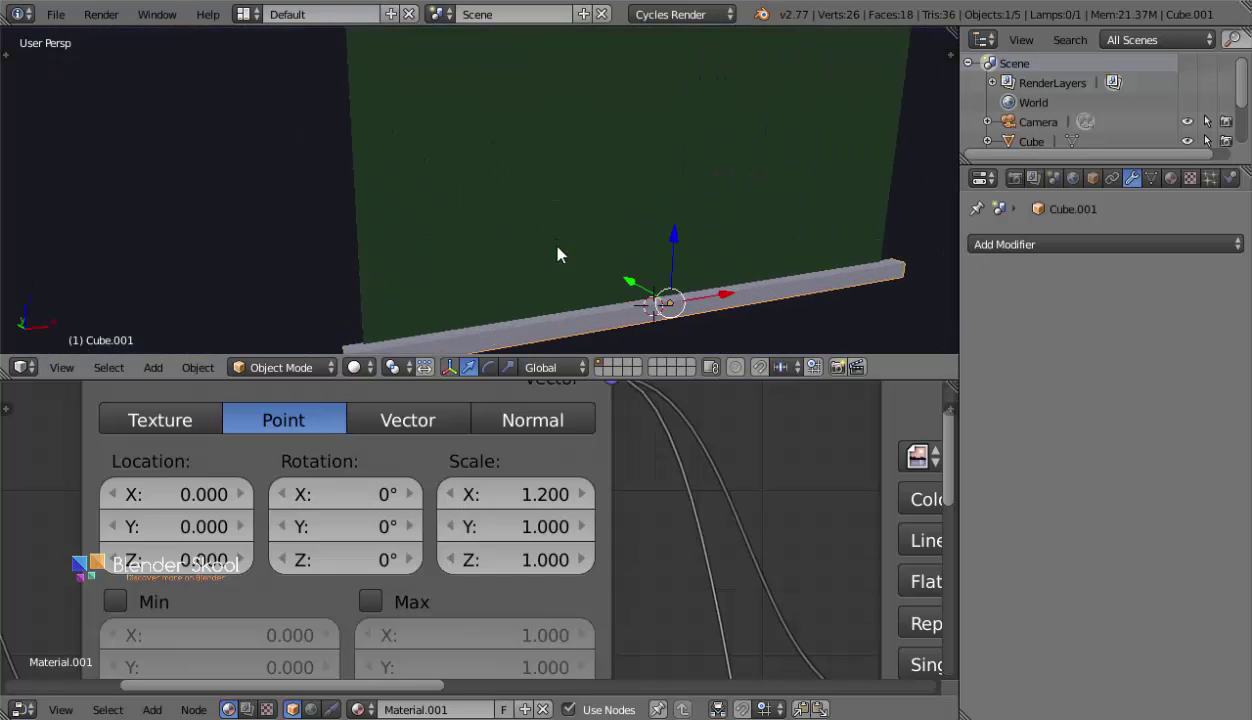
scroll(558, 254, "down", 3)
key("shift+d")
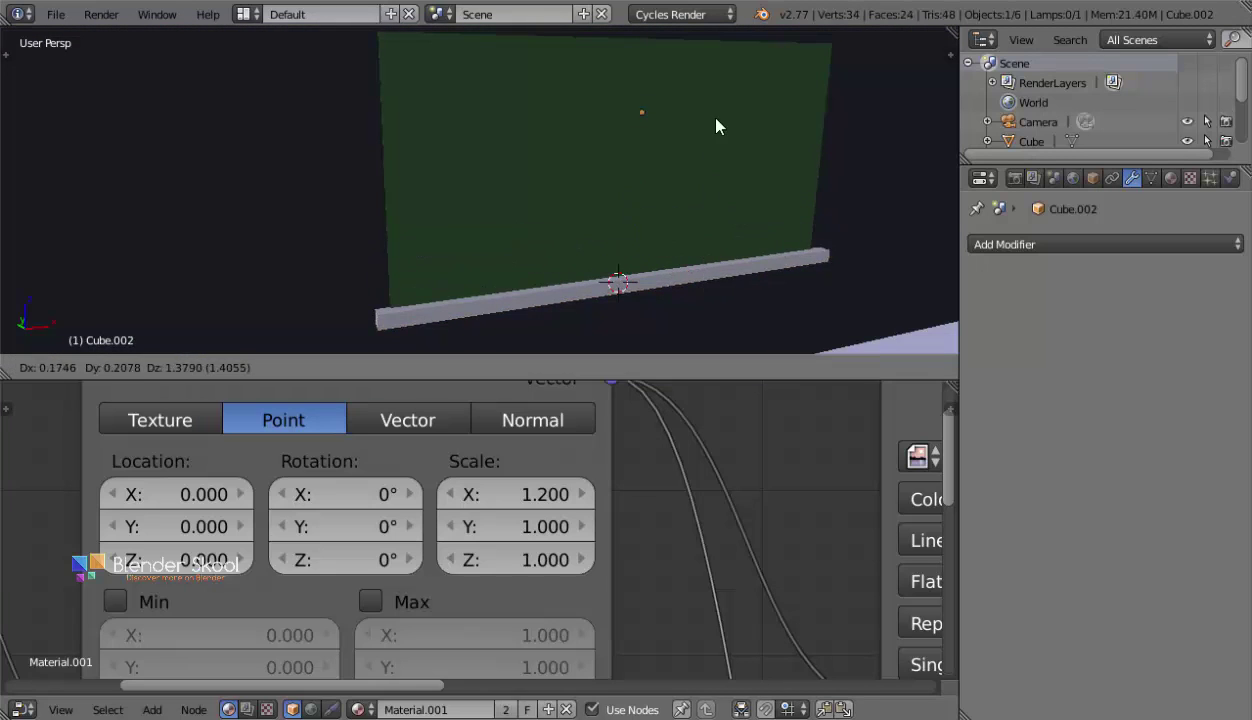
key("z")
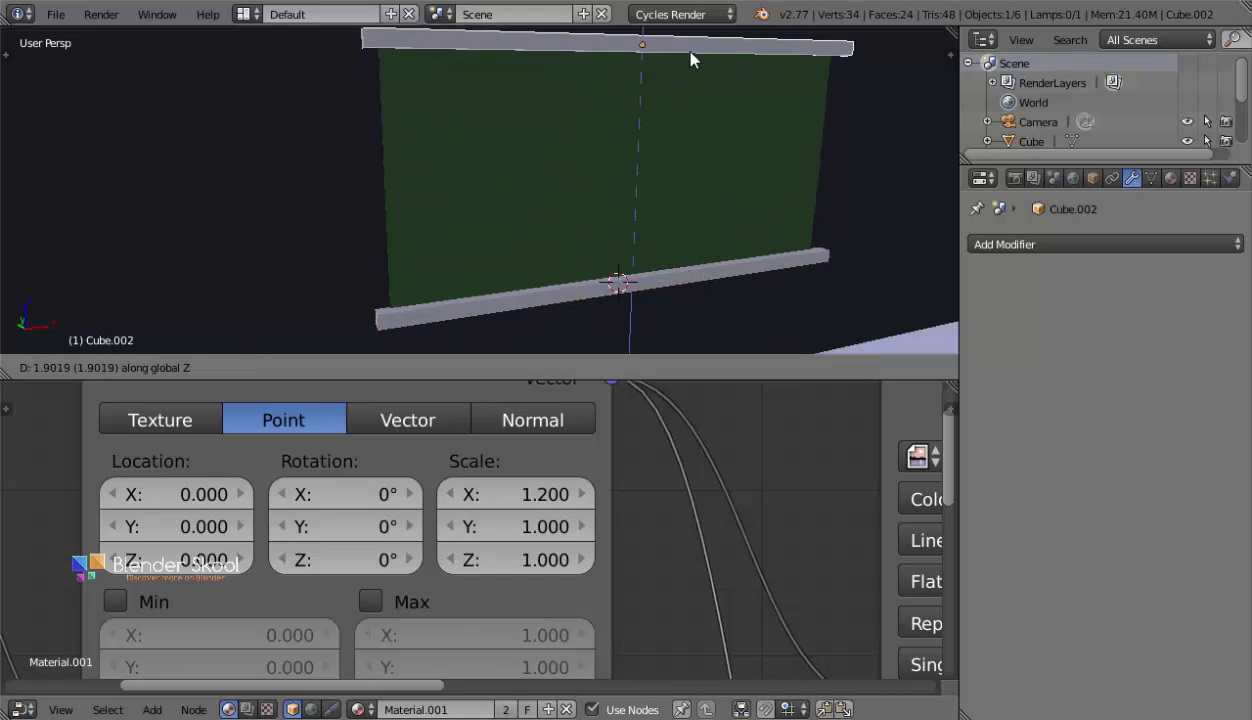
left_click(690, 40)
Make the upper frame bar thinner by scaling it down along Z and then along Y.
middle_click_drag(692, 70, 703, 203, "shift")
scroll(678, 240, "up", 1)
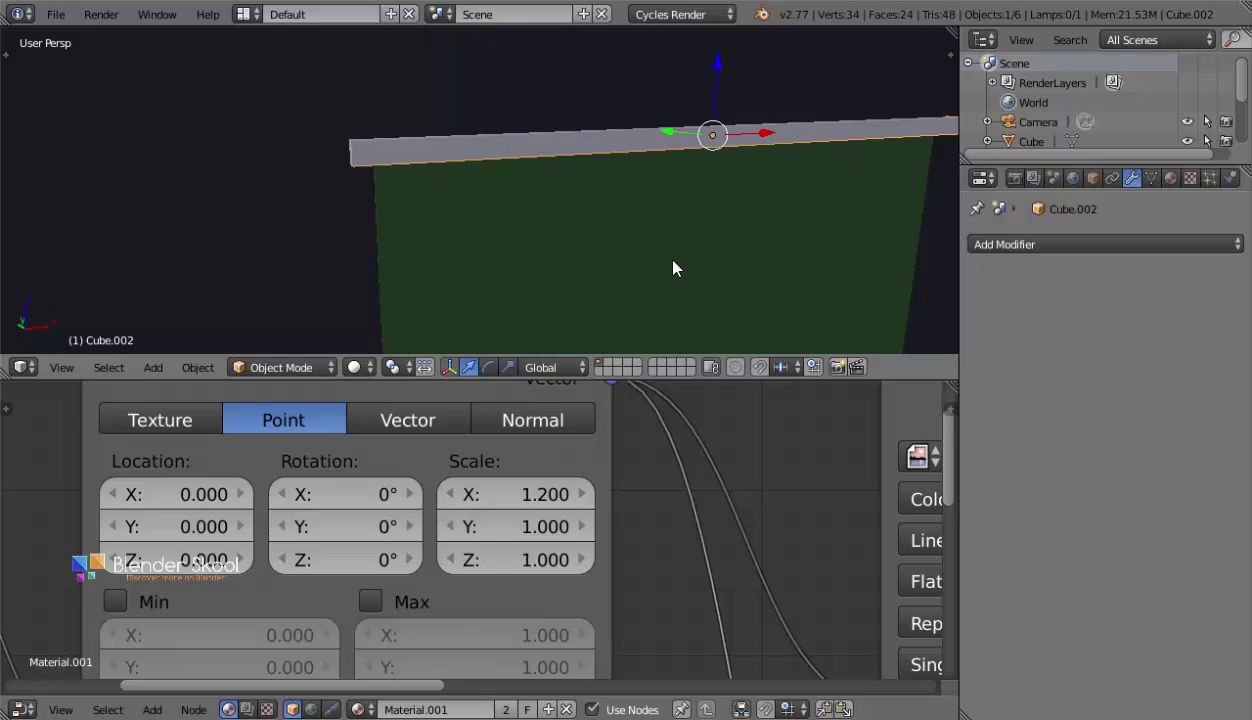
key("s")
key("z")
left_click(682, 204)
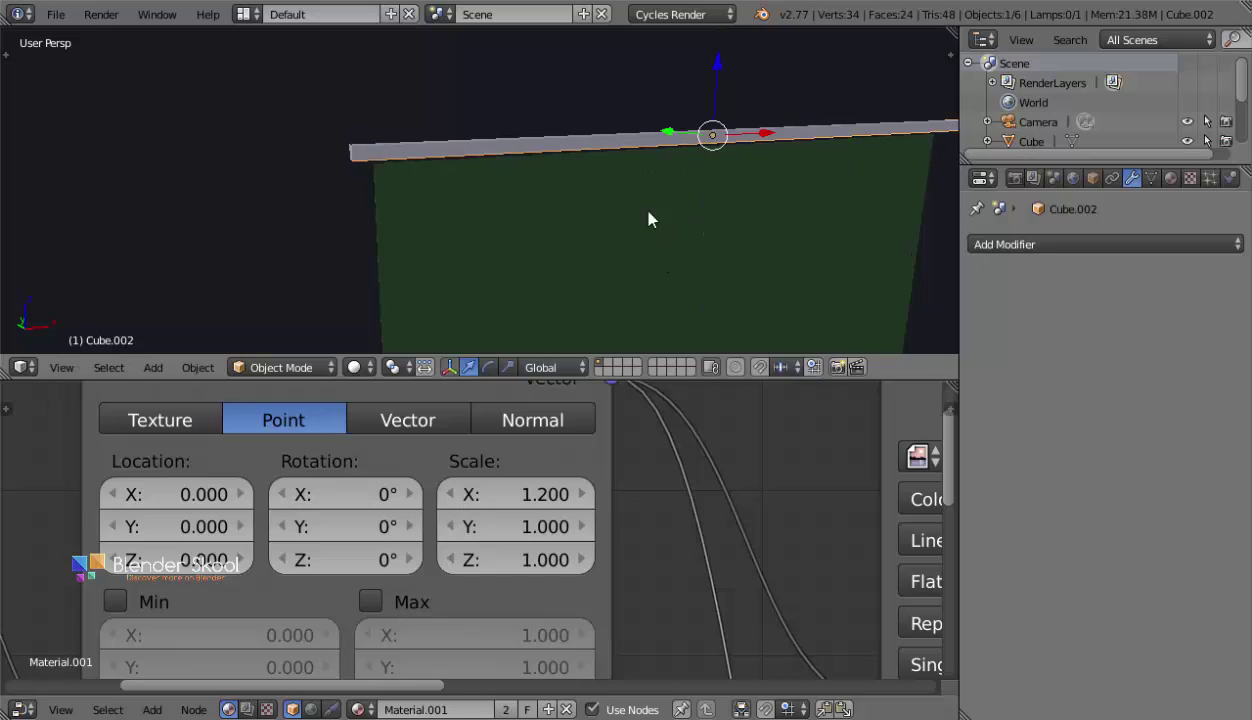
middle_click_drag(651, 218, 603, 166)
key("s")
key("y")
left_click(641, 219)
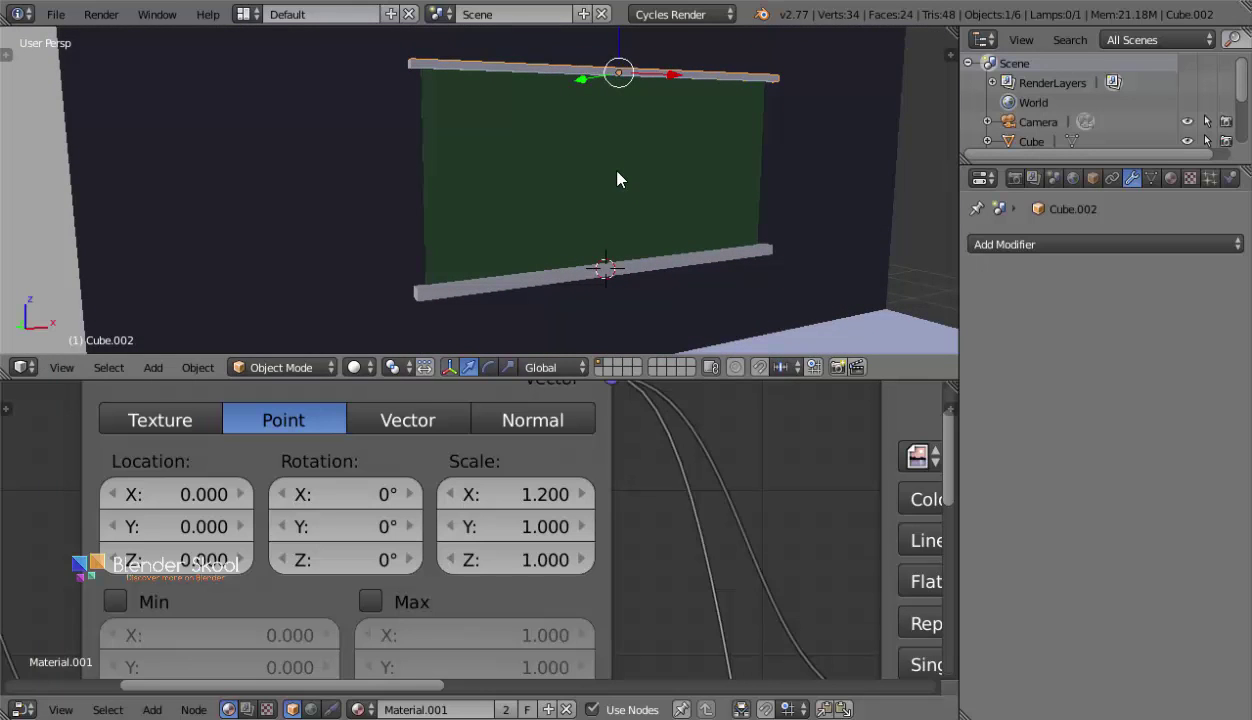
Duplicate the upper bar, rotate the copy 90° so it stands upright, and move it along X to the board's left edge.
key("shift+d")
type("r")
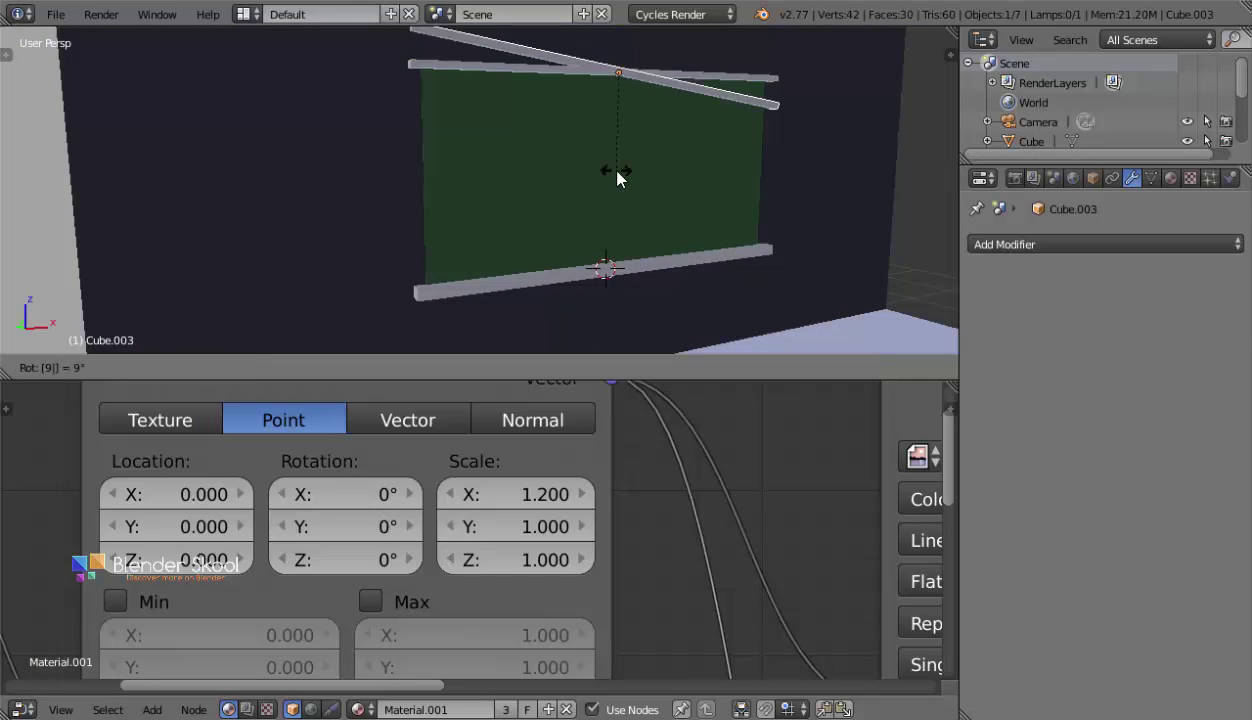
type("90x")
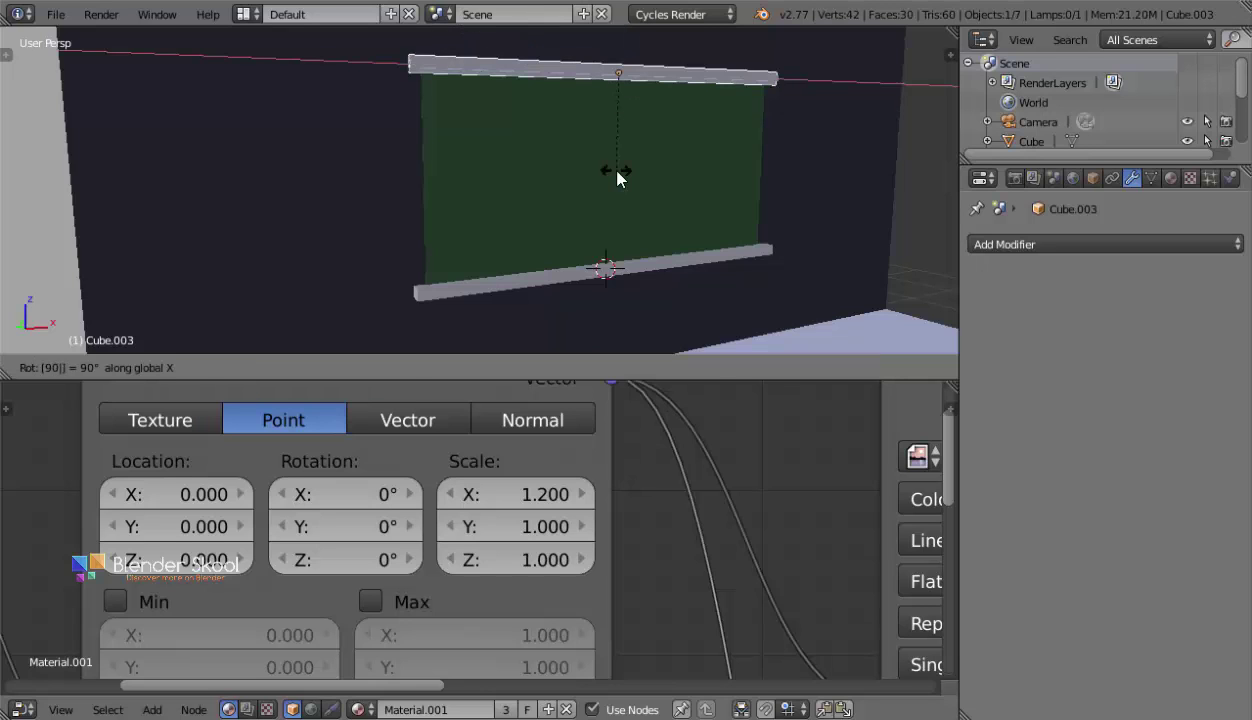
key("Return")
left_click_drag(678, 78, 476, 84)
scroll(458, 162, "down", 2)
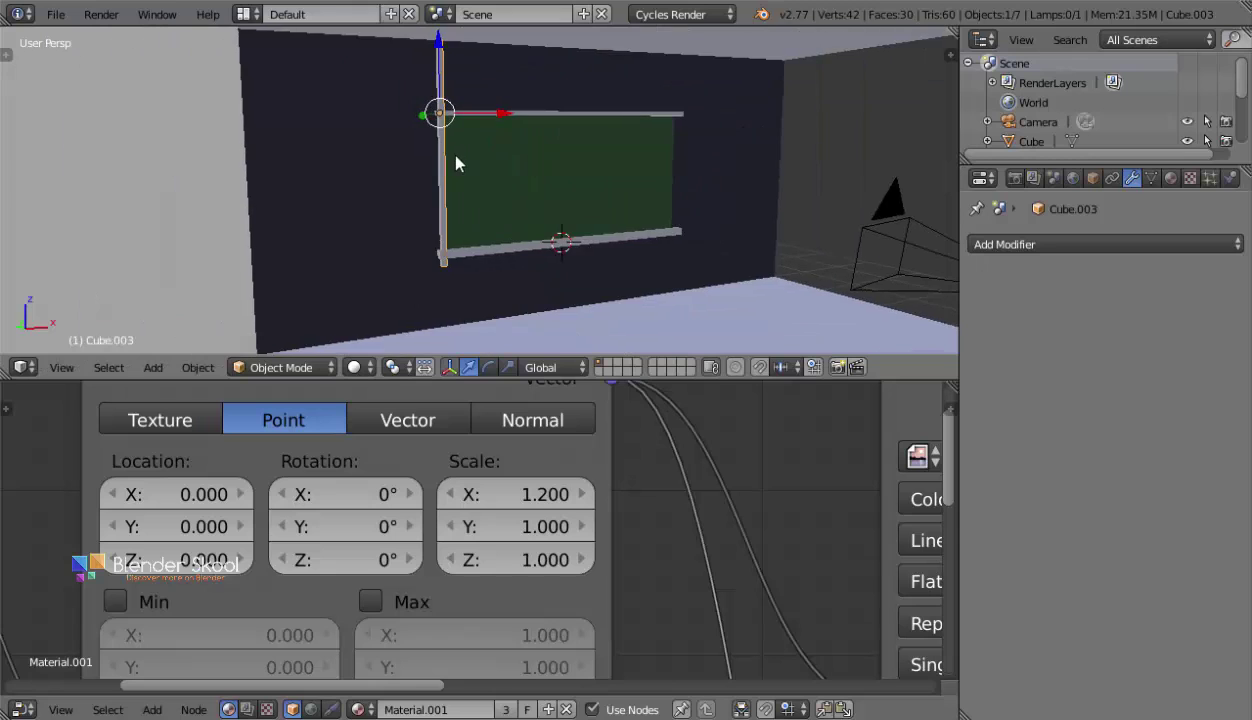
Move the left bar's bottom end face up so the bar ends at the lower frame bar.
key("Tab")
right_click(443, 270)
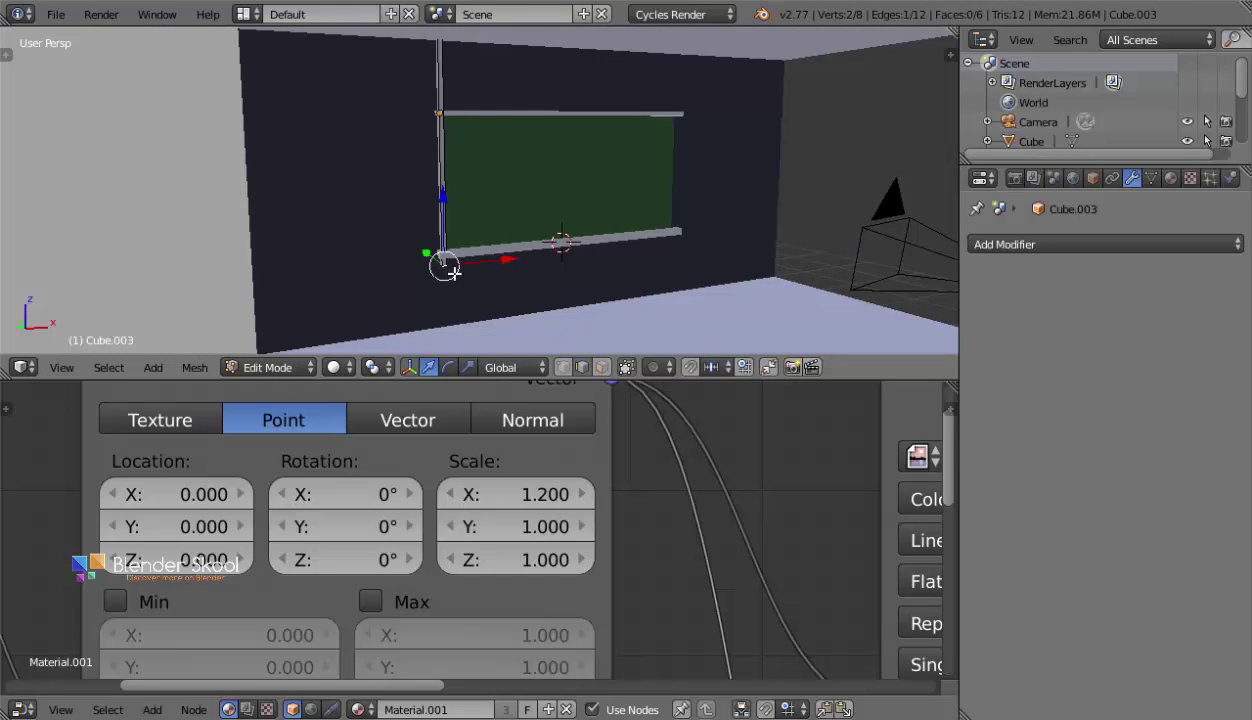
scroll(470, 280, "up", 2)
left_click(602, 367)
middle_click_drag(575, 310, 465, 293)
key("g")
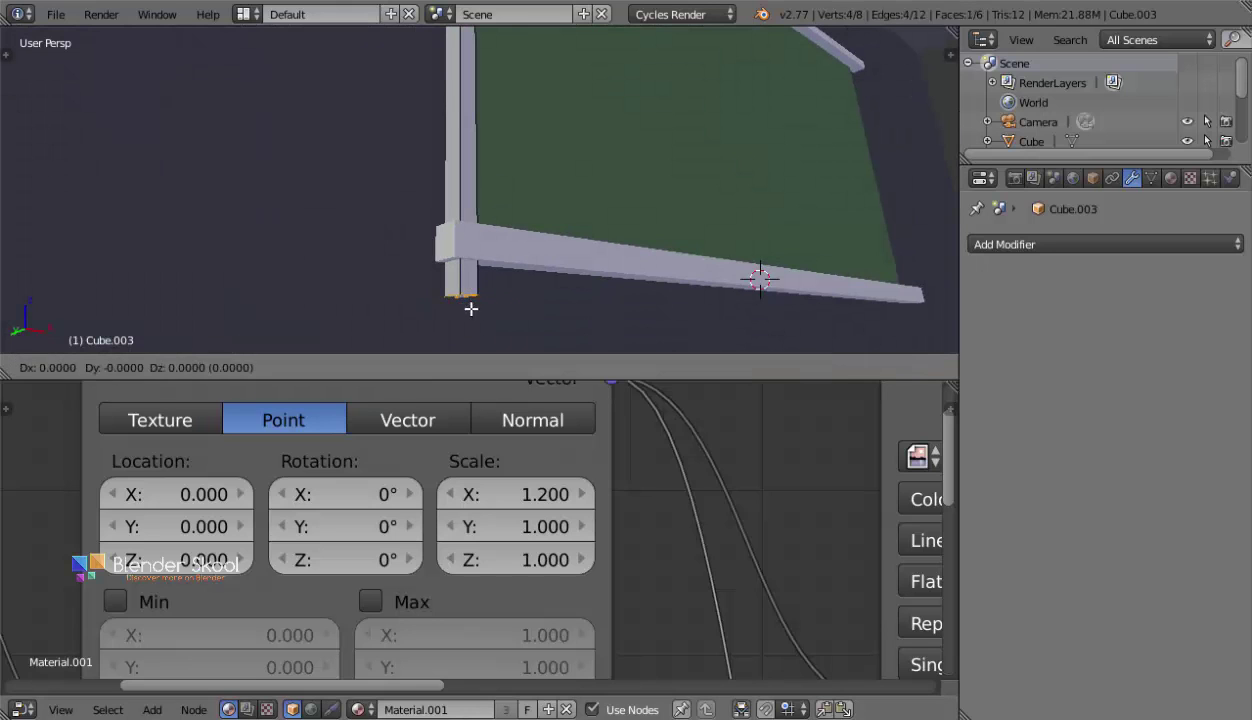
left_click(471, 267)
key("Tab")
Lower the left bar's top end face along Z so the bar ends at the upper frame bar.
scroll(580, 135, "down", 3)
middle_click_drag(589, 121, 580, 228)
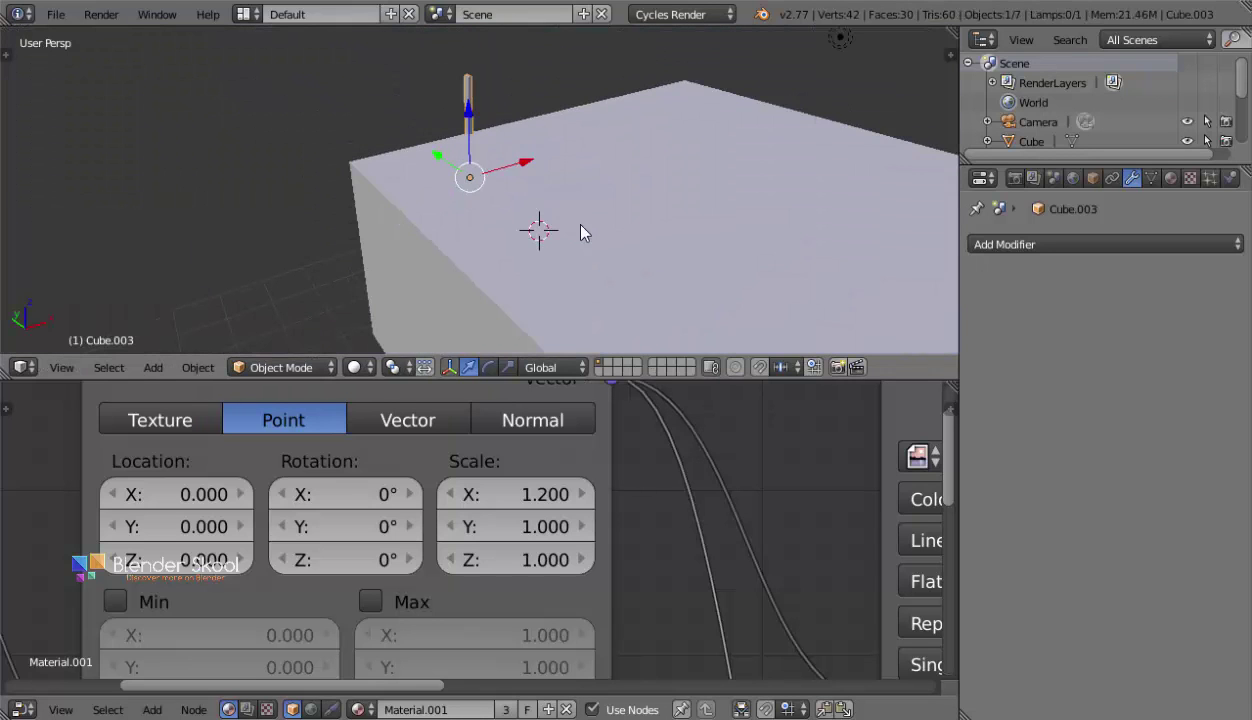
key("Tab")
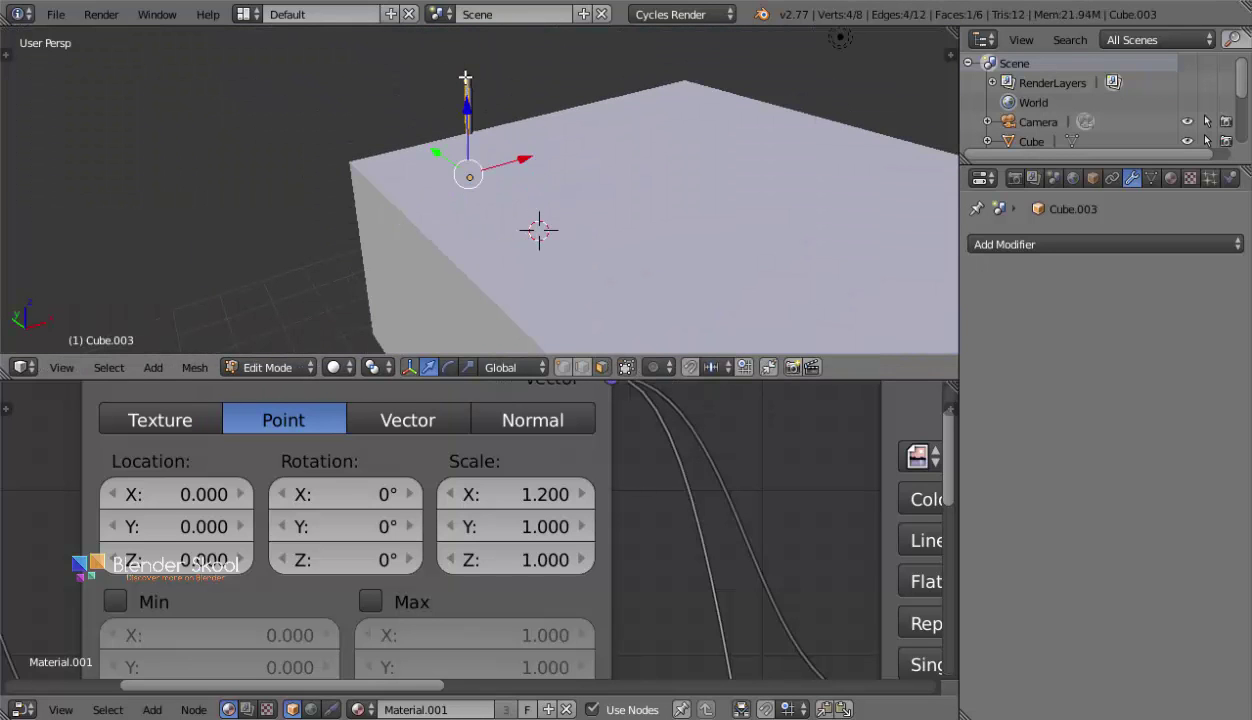
middle_click_drag(466, 73, 492, 86)
right_click(493, 86)
middle_click_drag(503, 156, 464, 75)
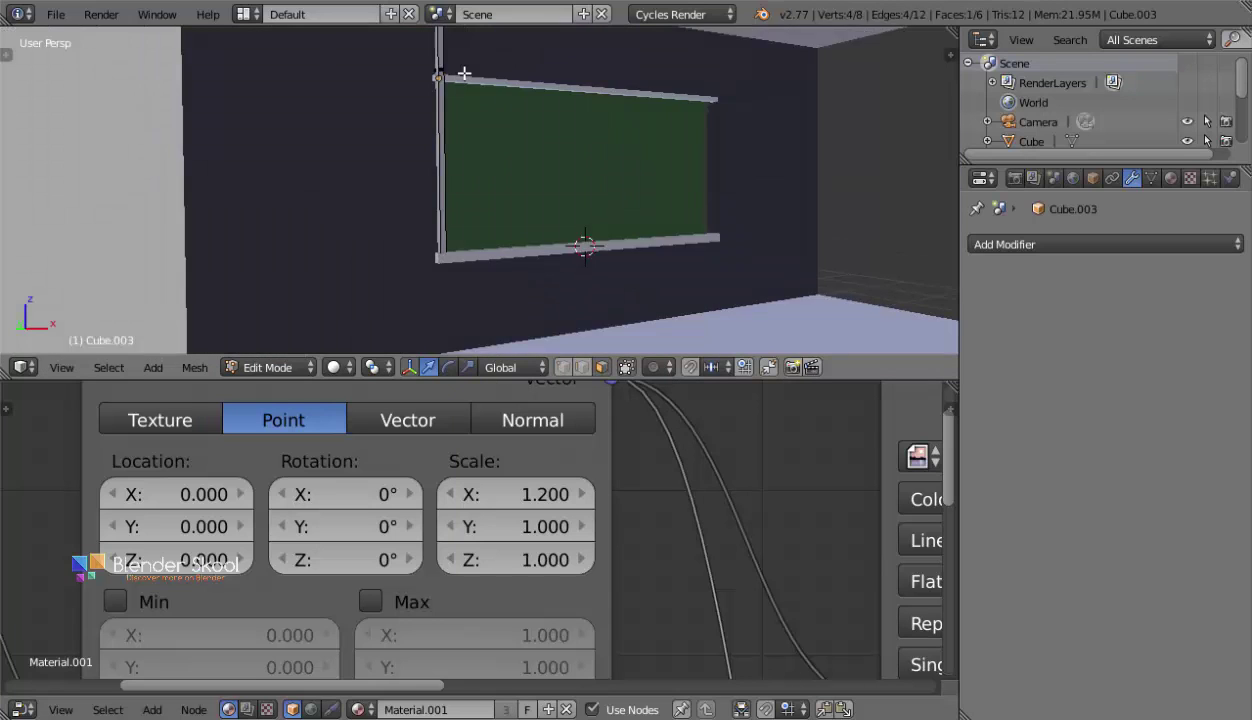
scroll(470, 90, "up", 1)
key("g")
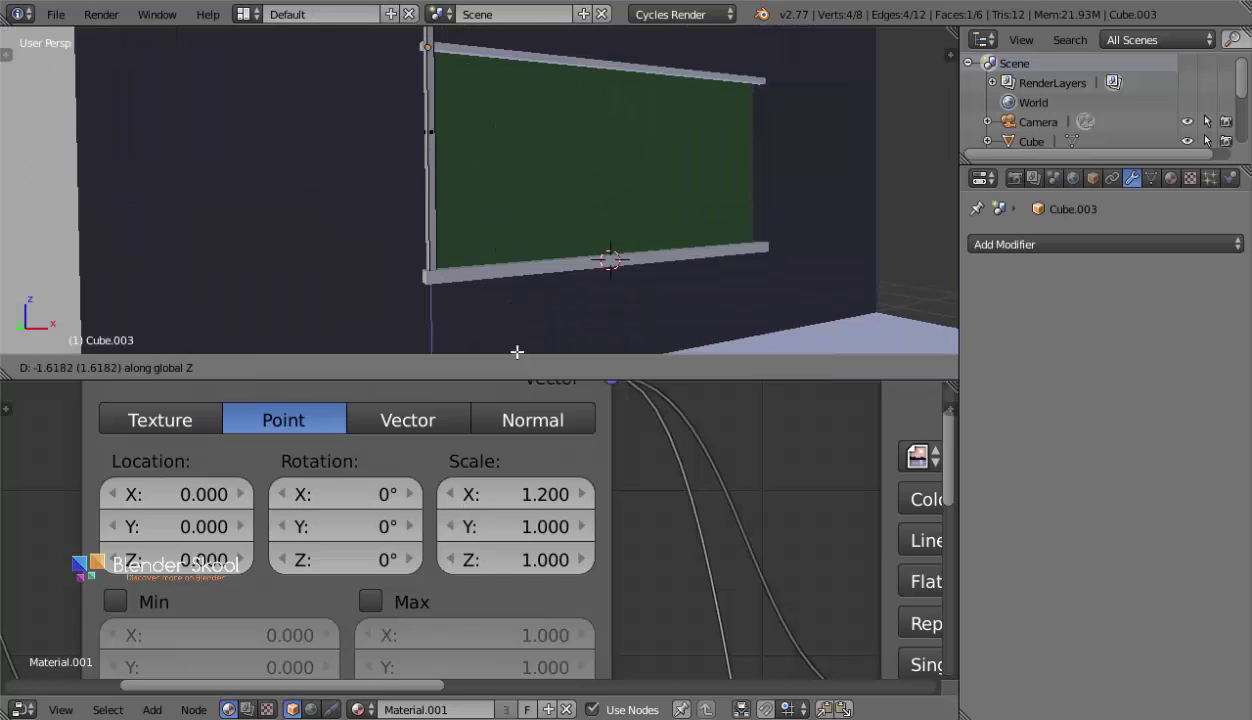
left_click(502, 58)
key("Tab")
Scale the upper frame bar to about 0.98 along X to align its end with the left bar's outer side.
middle_click_drag(497, 57, 473, 162)
scroll(473, 162, "up", 3)
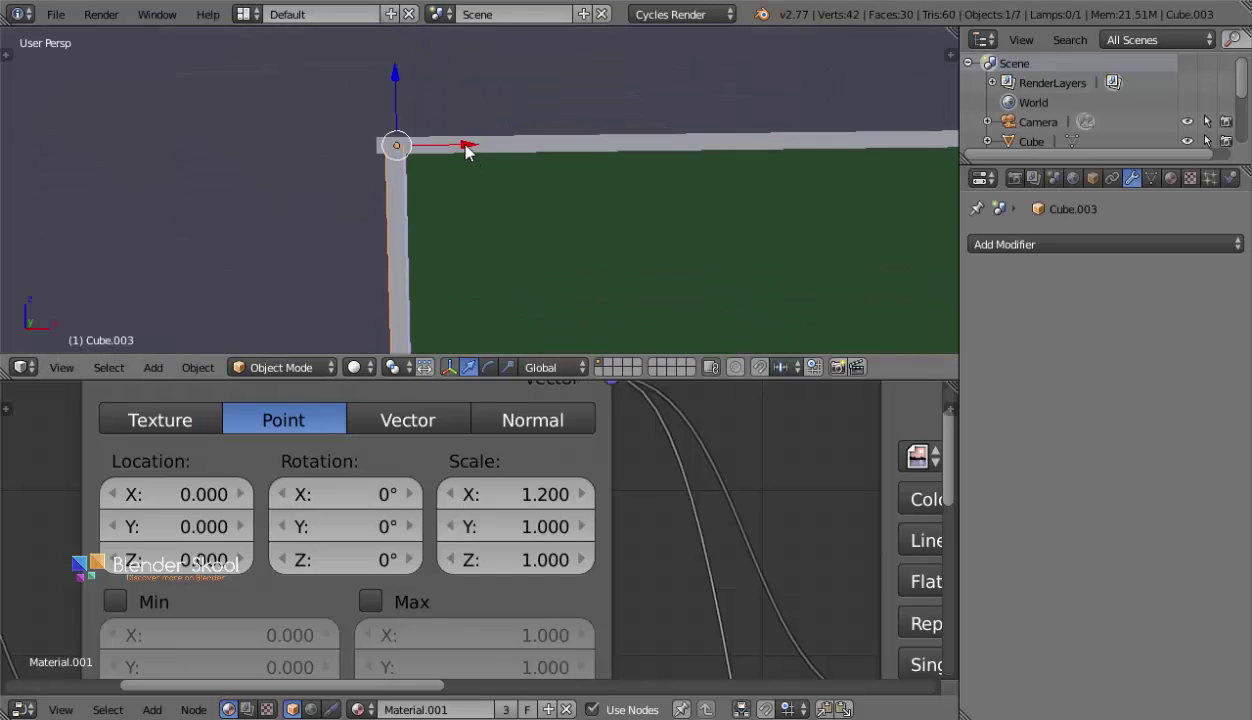
right_click(545, 161)
key("Tab")
key("Tab")
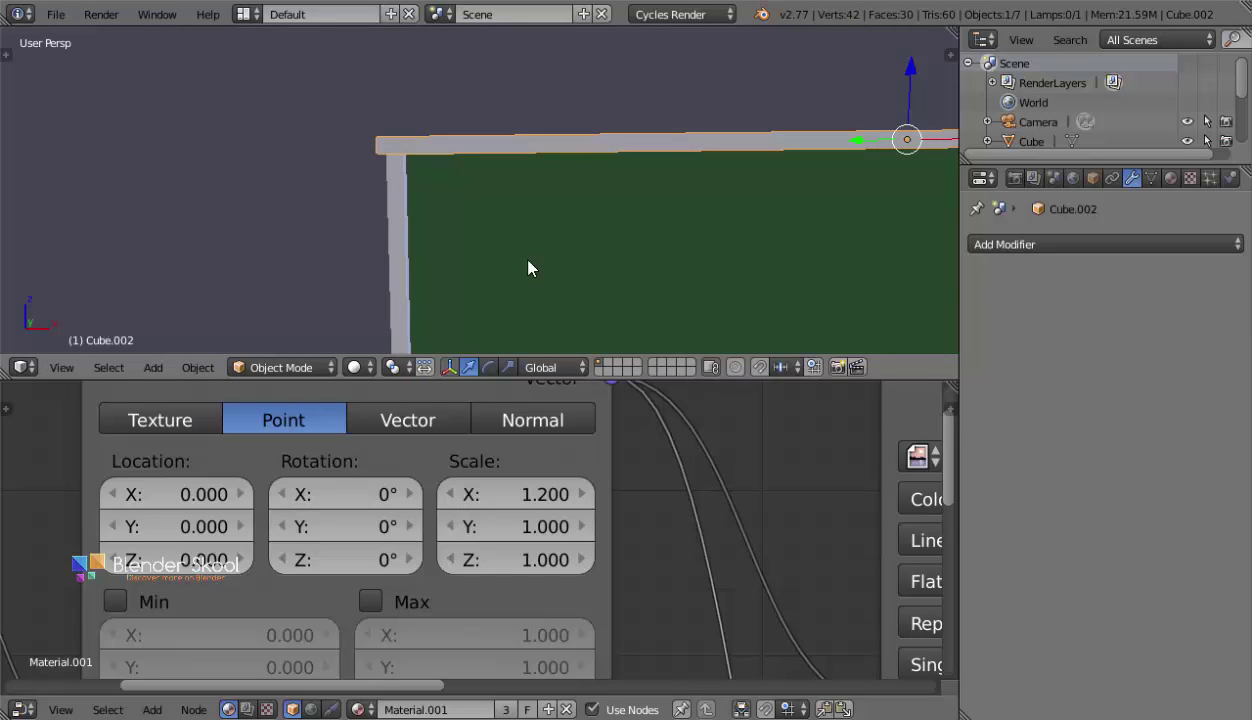
key("s")
key("x")
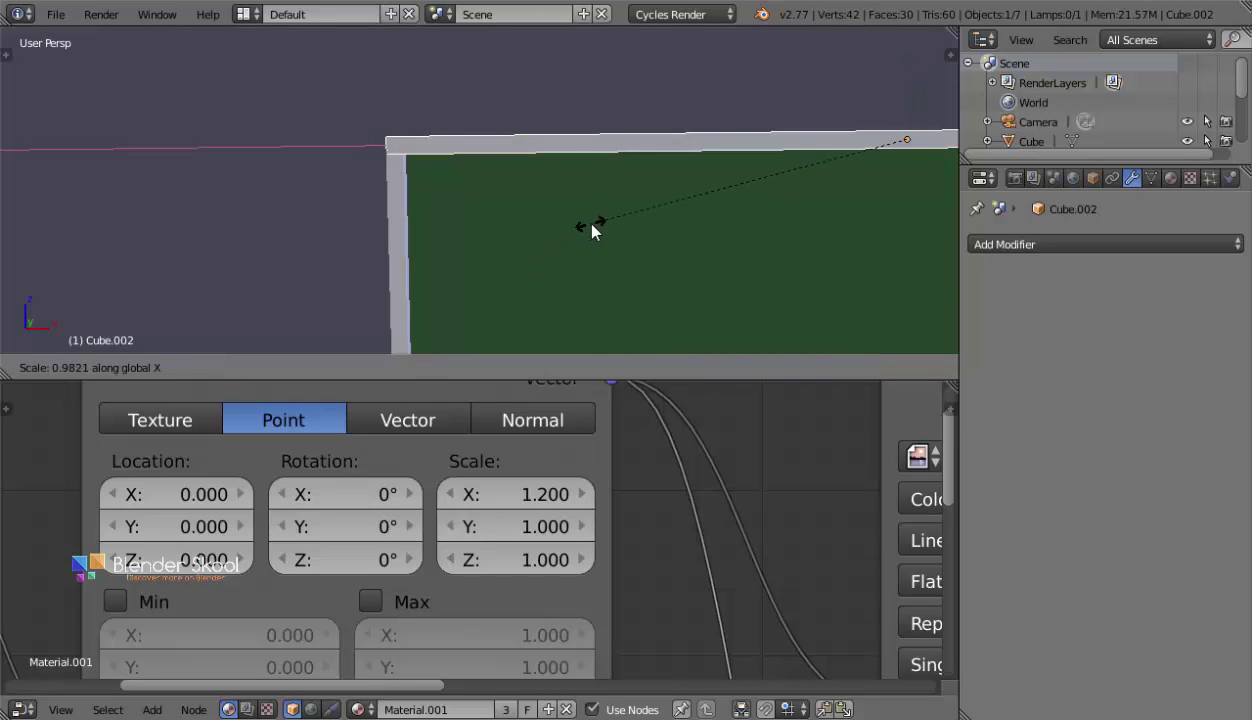
left_click(592, 230)
Scale the lower frame bar to about 1.008 along X.
middle_click_drag(503, 279, 447, 48, "shift")
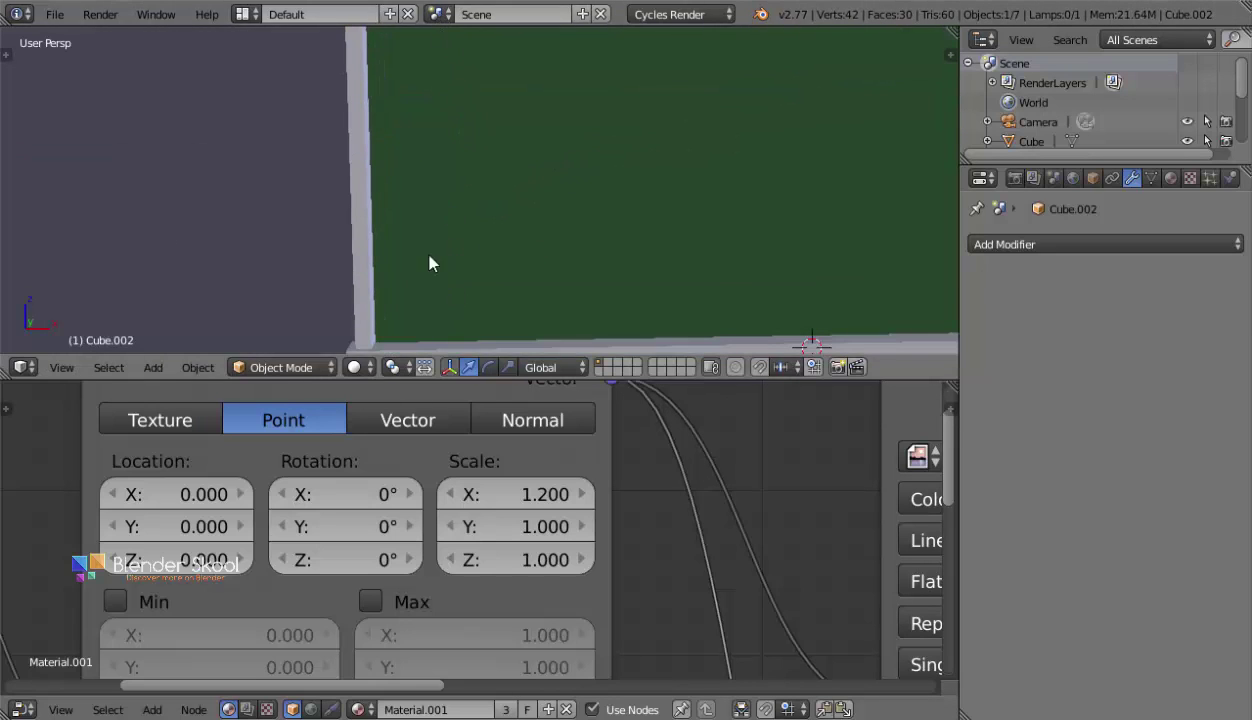
middle_click_drag(430, 263, 368, 176, "shift")
right_click(372, 138)
key("s")
key("x")
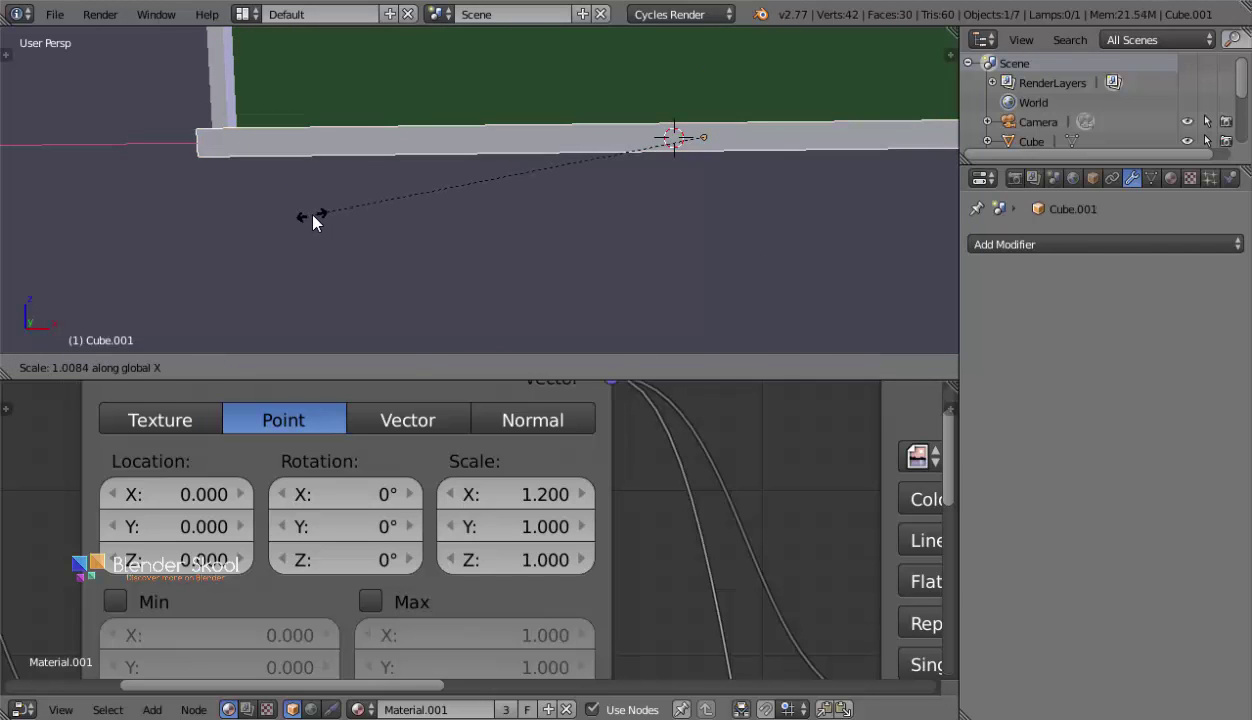
left_click(313, 222)
scroll(517, 134, "down", 4)
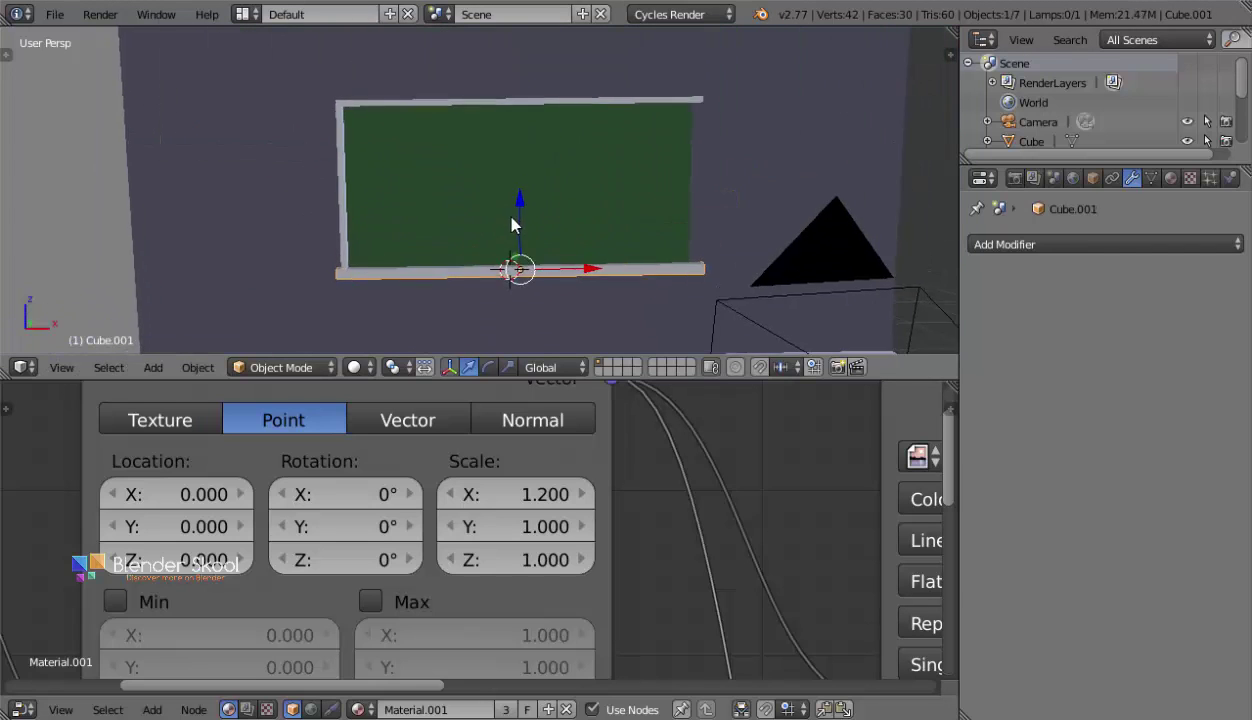
Duplicate the left frame bar and move the copy about 4.06 units along X to the board's right edge.
right_click(334, 160)
key("shift+d")
key("x")
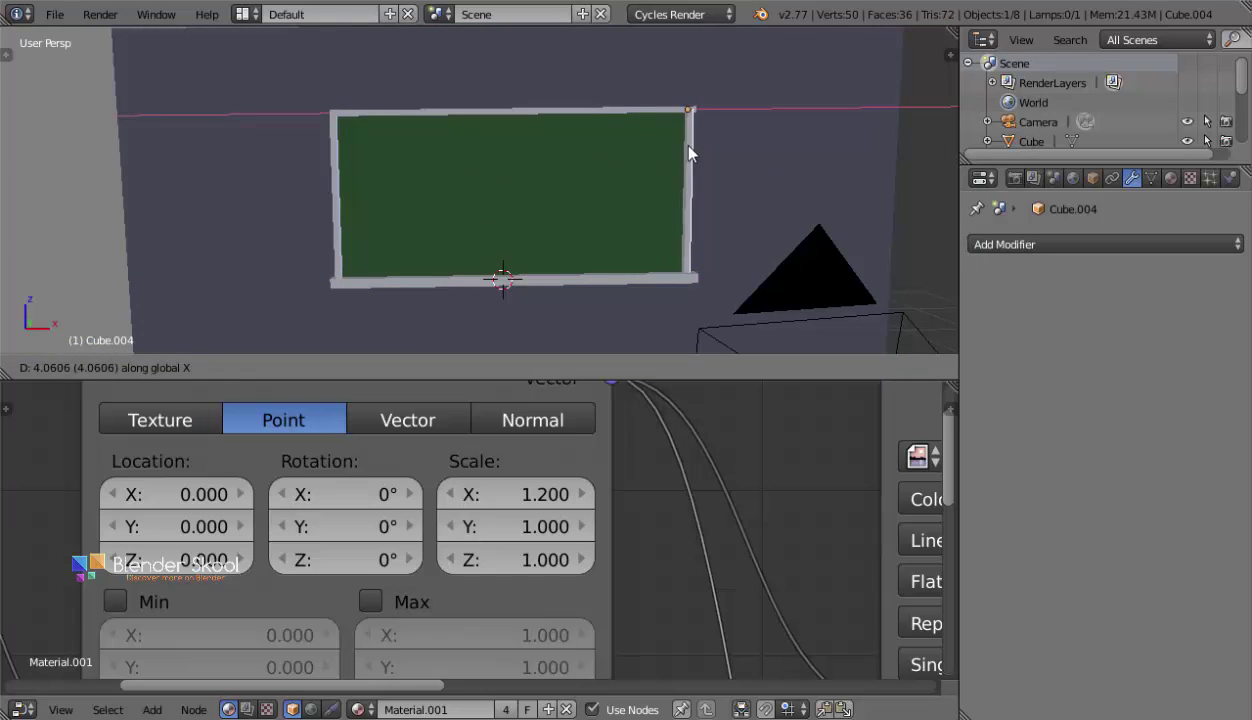
left_click(673, 143)
middle_click_drag(673, 143, 298, 327)
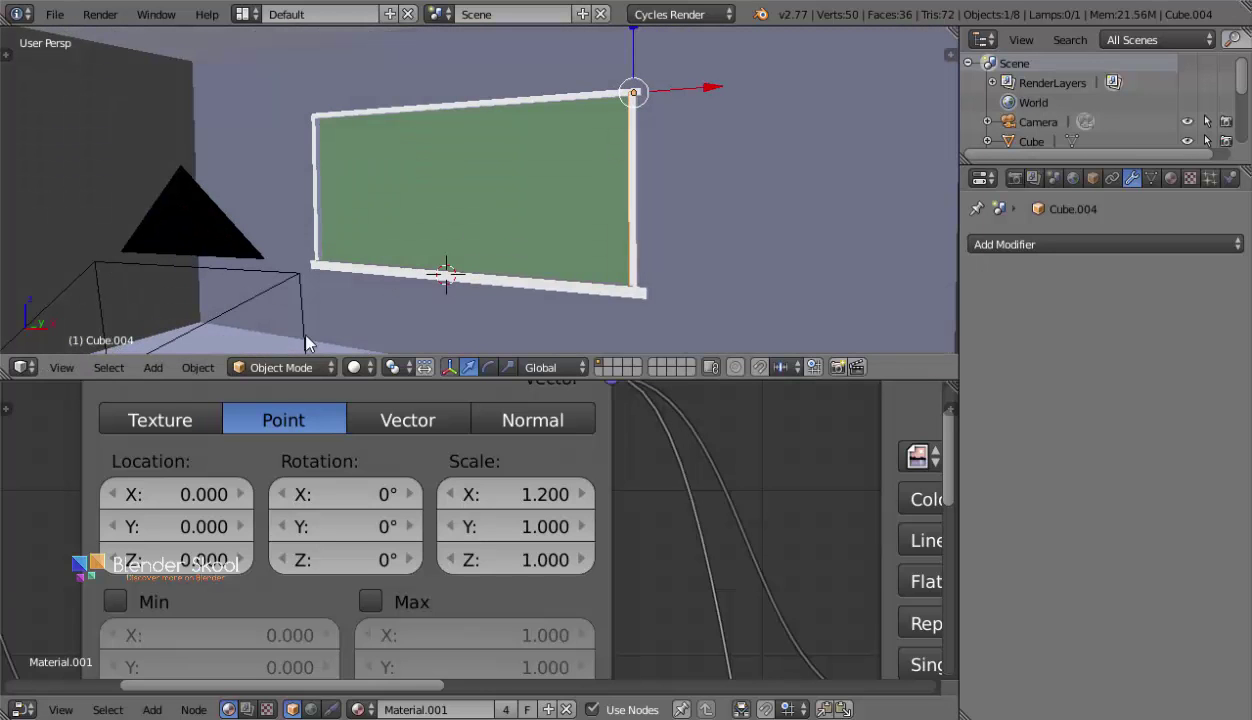
Preview the framed chalkboard through the camera in rendered shading.
left_click(61, 367)
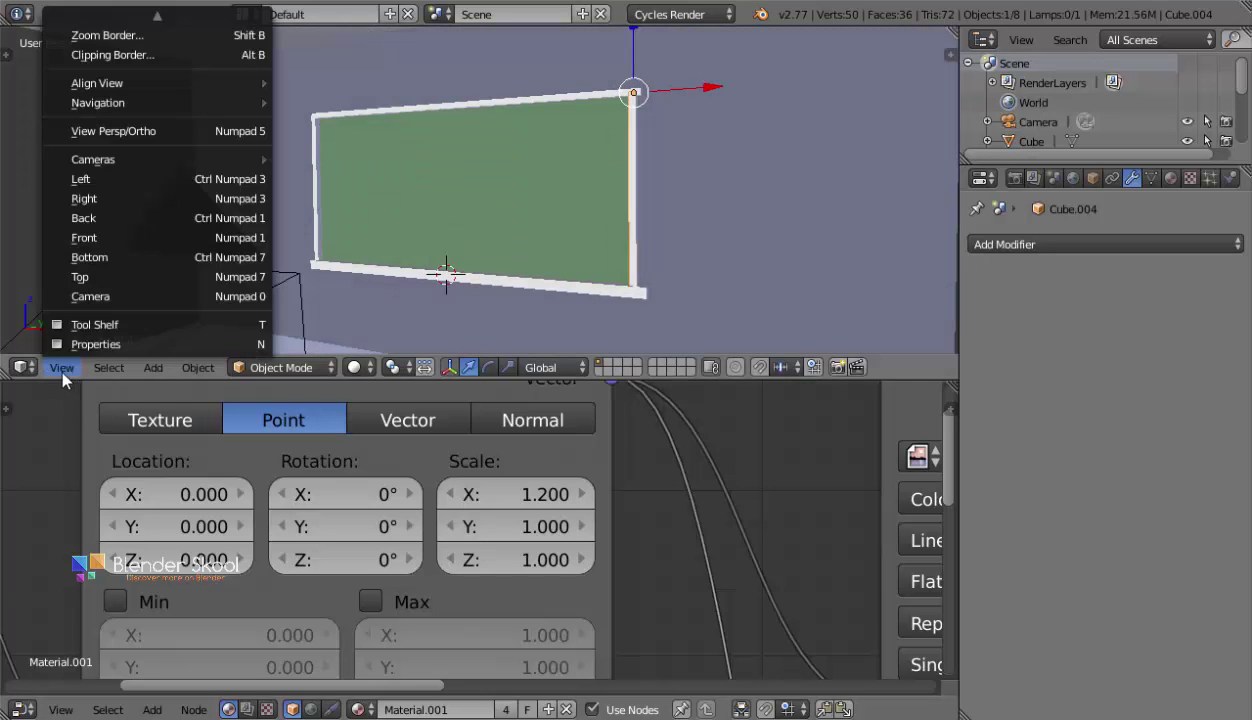
left_click(120, 296)
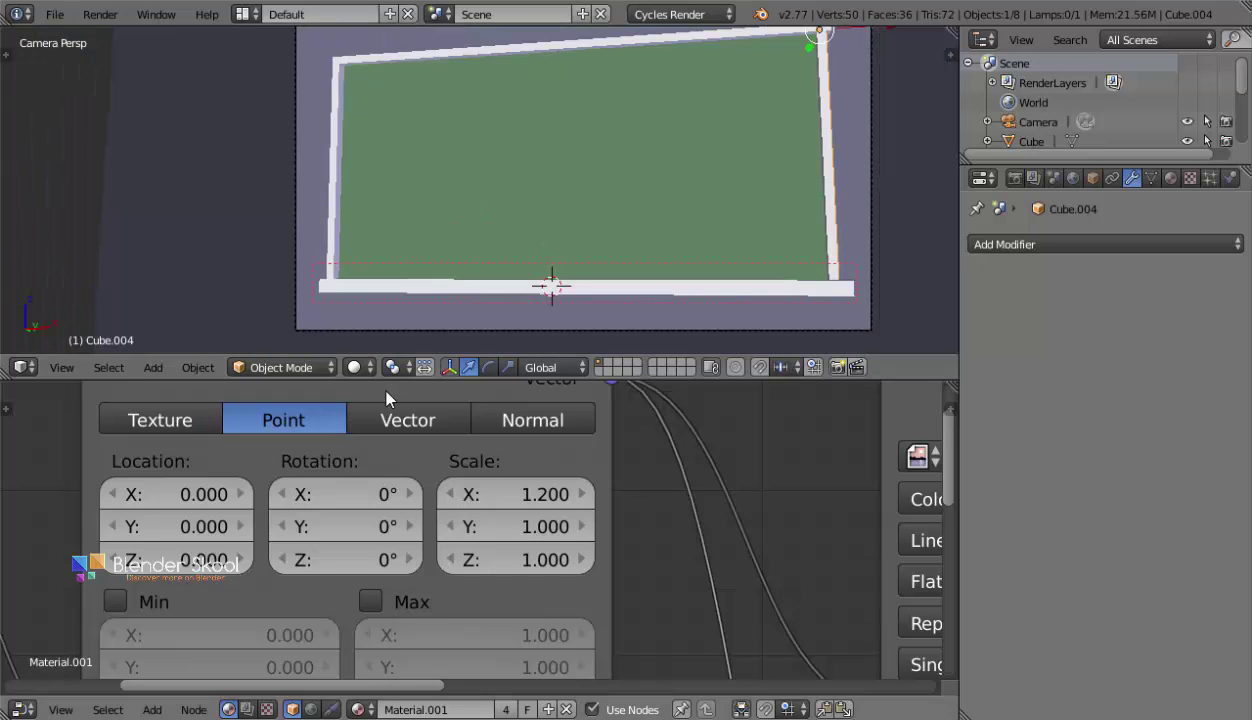
left_click(357, 367)
left_click(396, 237)
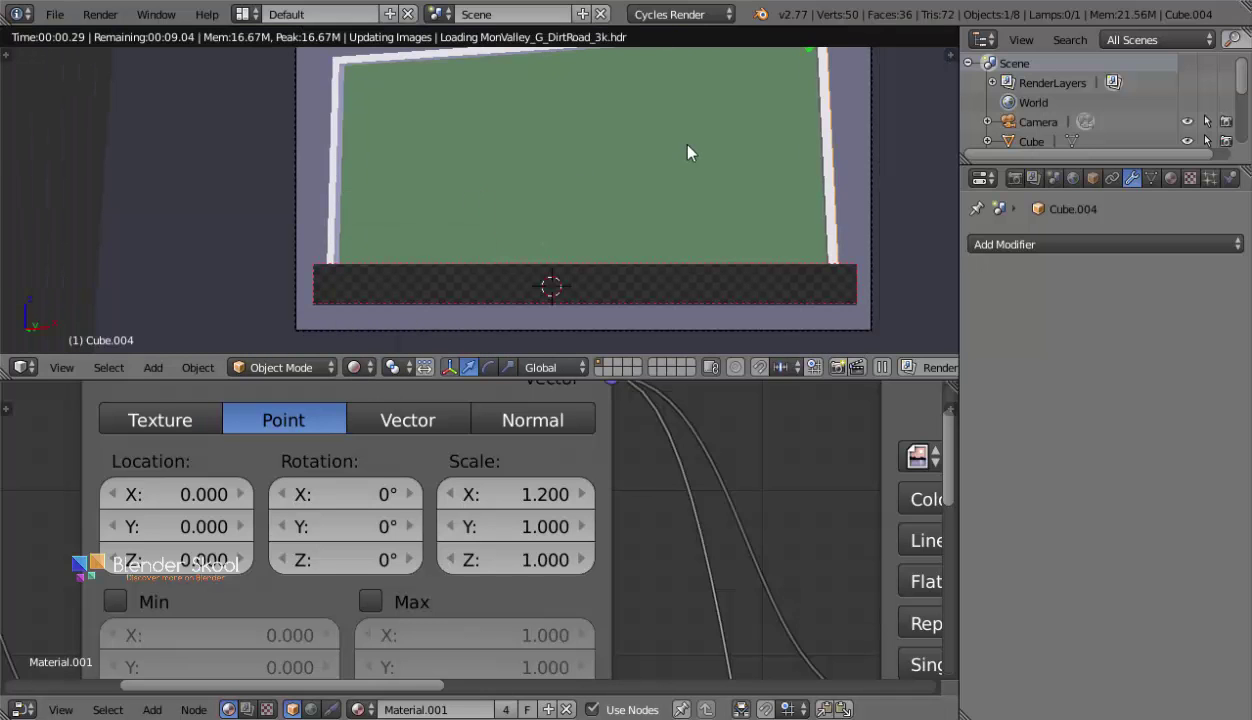
Redefine the render border around the whole camera frame with Border enabled, and return the viewport to solid shading.
left_click(1015, 177)
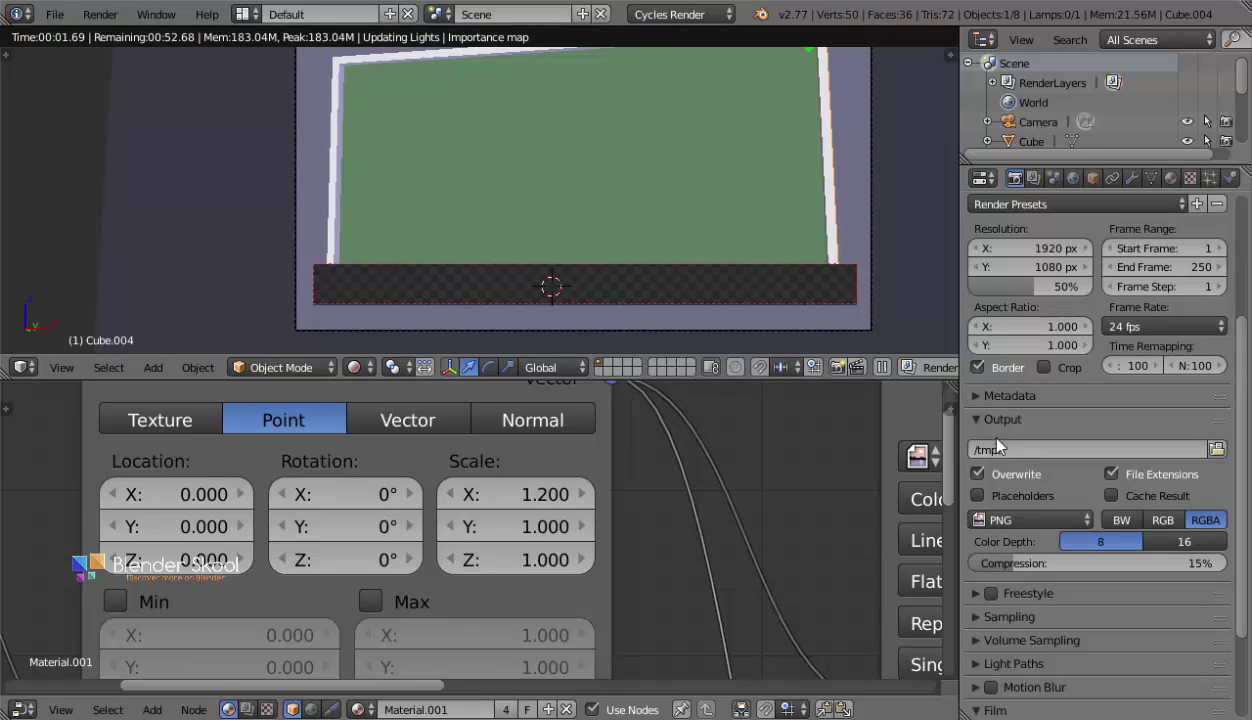
scroll(545, 190, "down", 2)
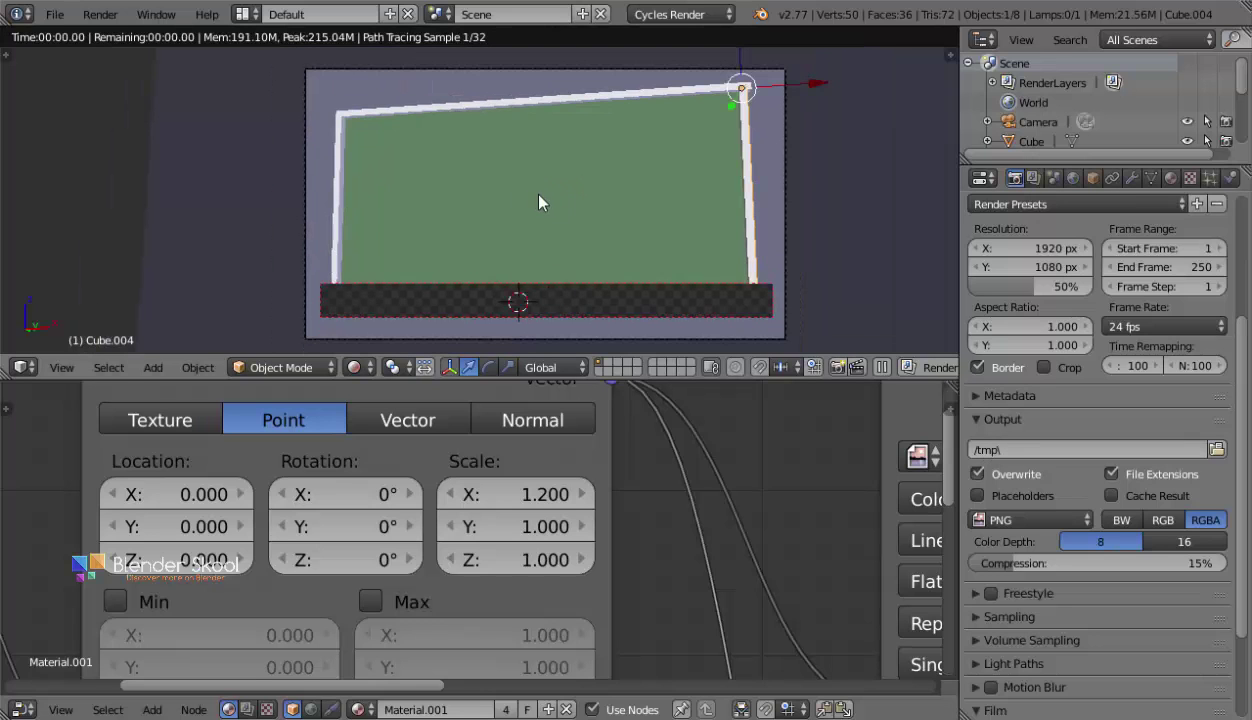
key("ctrl+b")
left_click_drag(303, 75, 777, 338)
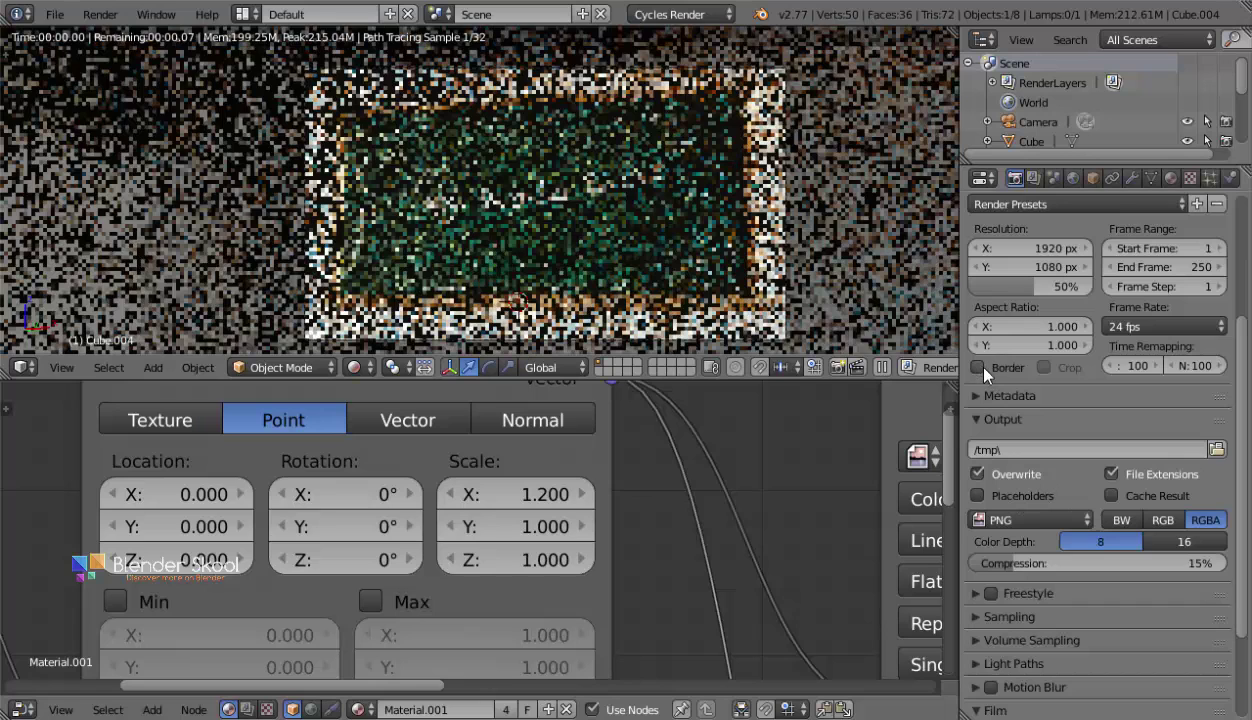
left_click(979, 368)
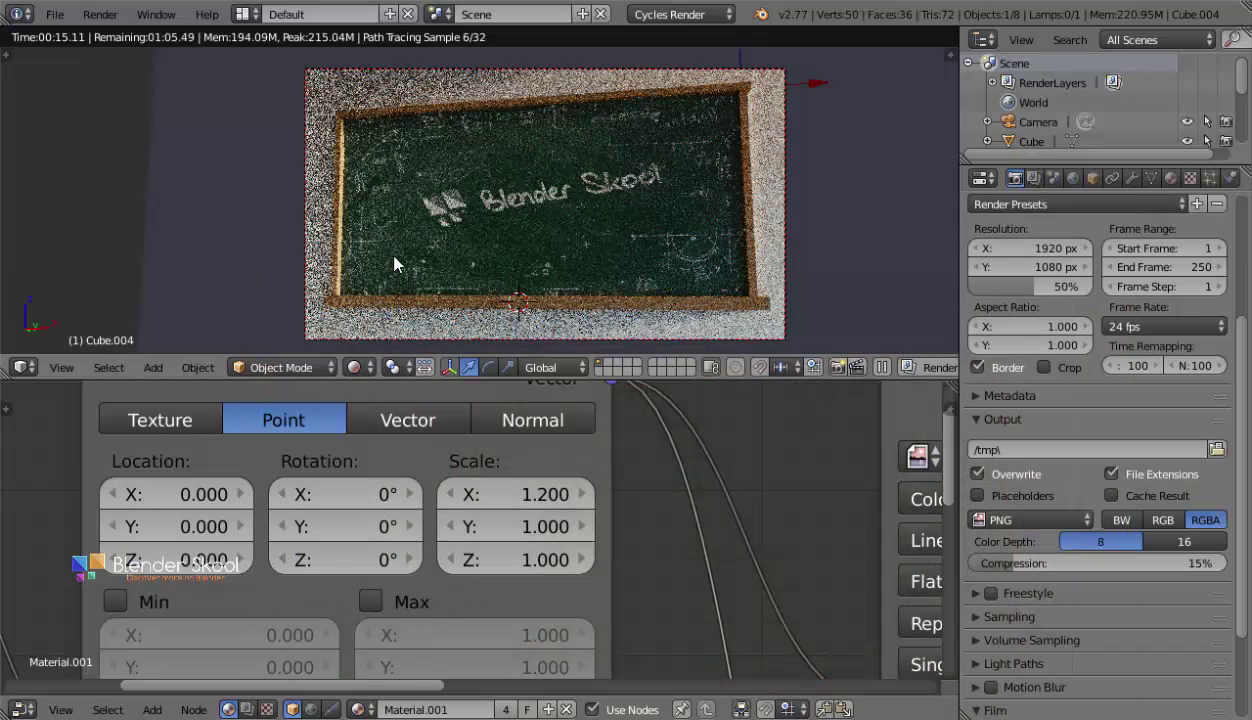
key("z")
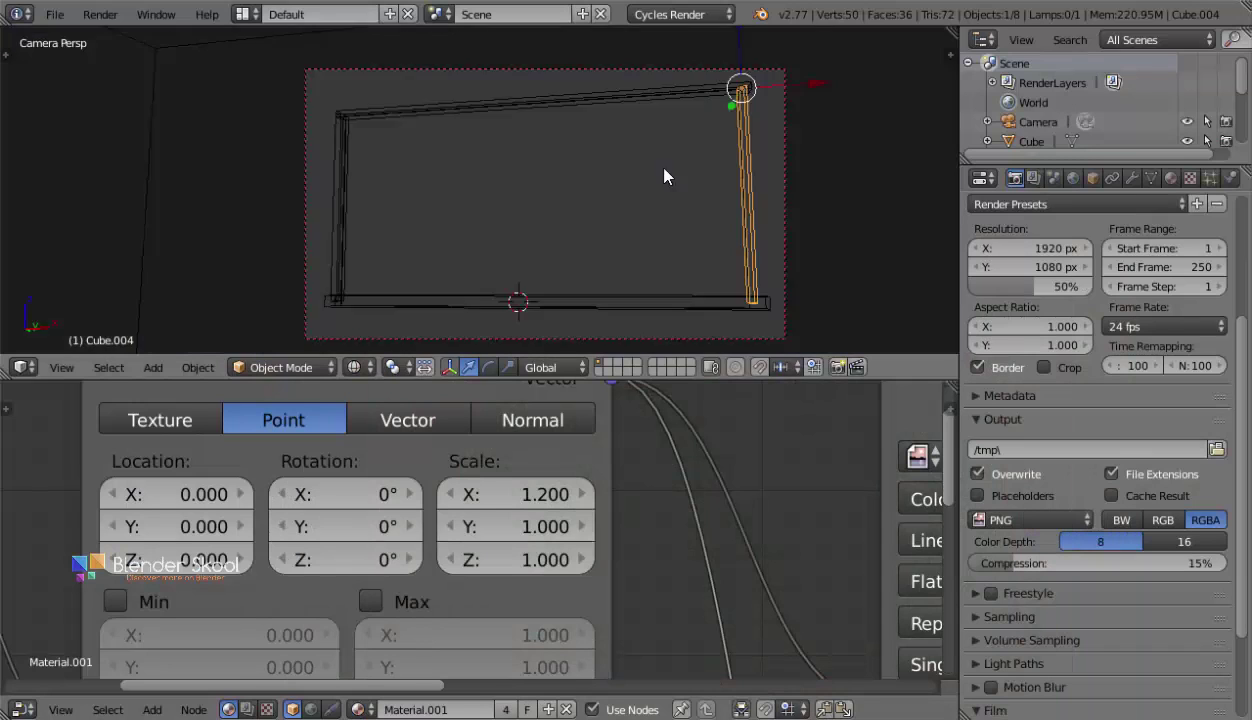
key("z")
Move the end face of the upper frame bar inward about 0.04 units along X, flush with the right bar.
mouse_move(725, 143)
middle_mouse_down("shift")
mouse_move(658, 239)
mouse_move(704, 232)
middle_mouse_up("shift")
middle_click_drag(770, 138, 600, 214, "shift")
scroll(683, 220, "up", 5)
right_click(525, 99)
key("Tab")
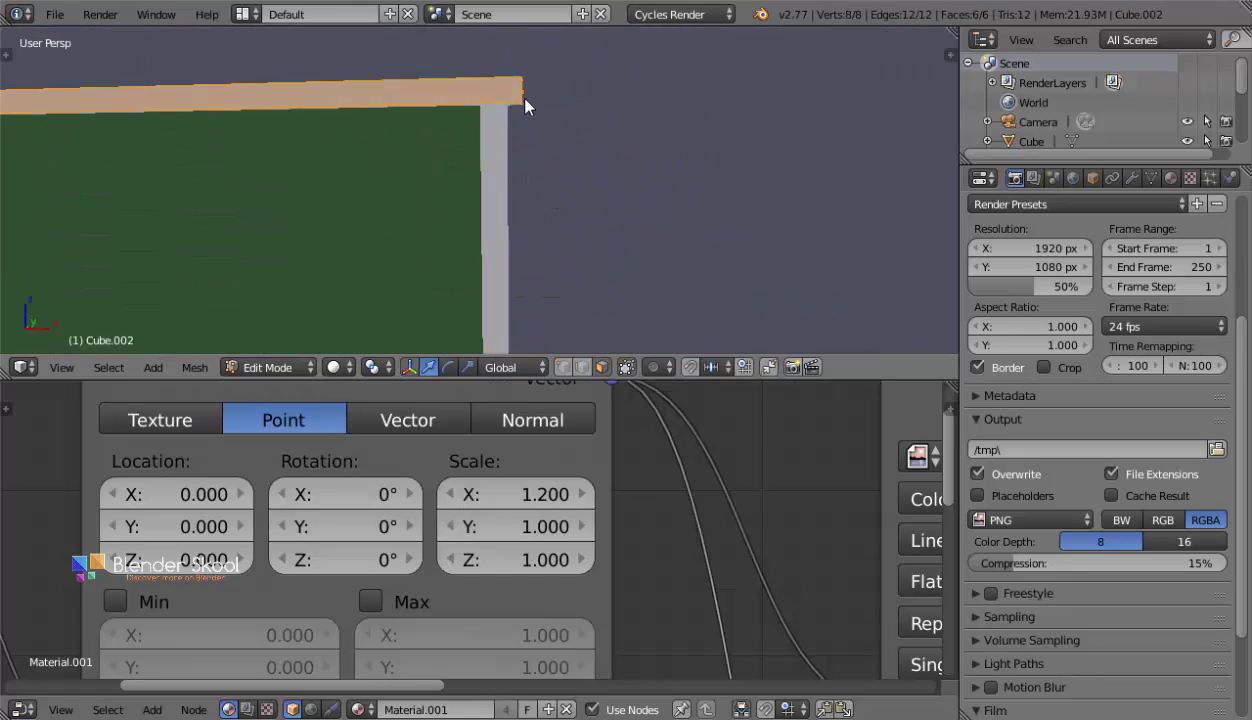
middle_click_drag(525, 99, 398, 107, "shift")
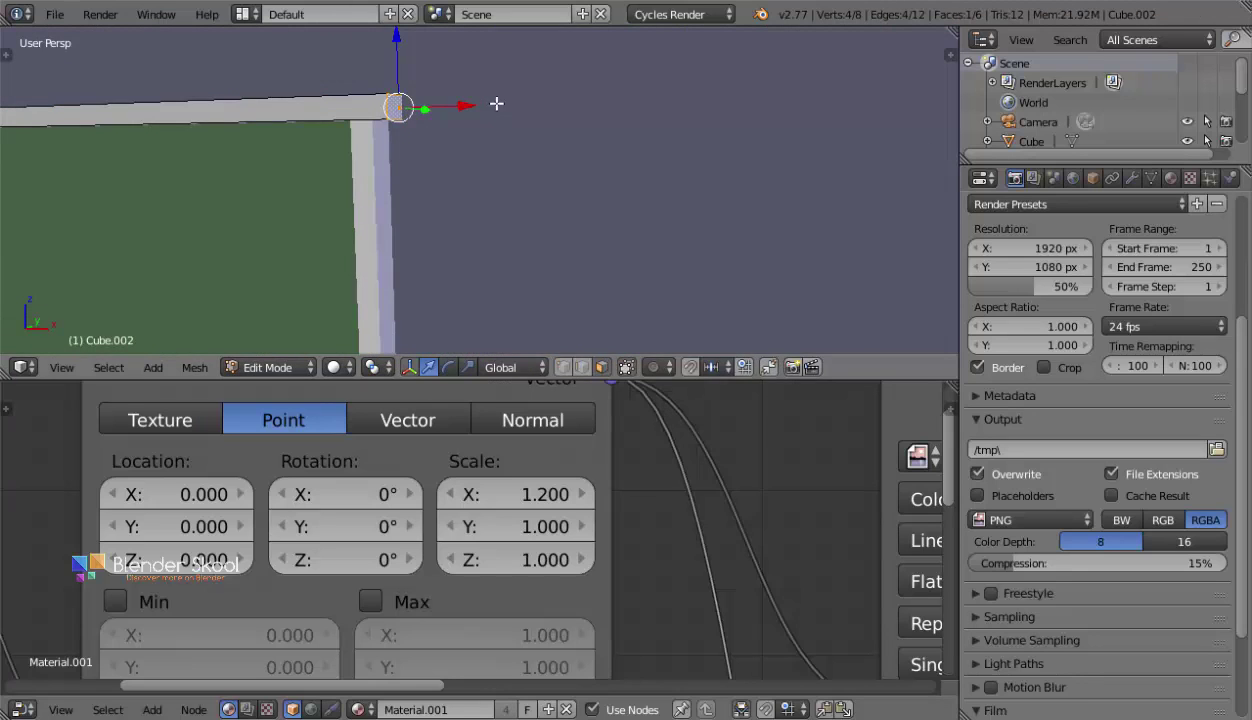
key("g")
key("x")
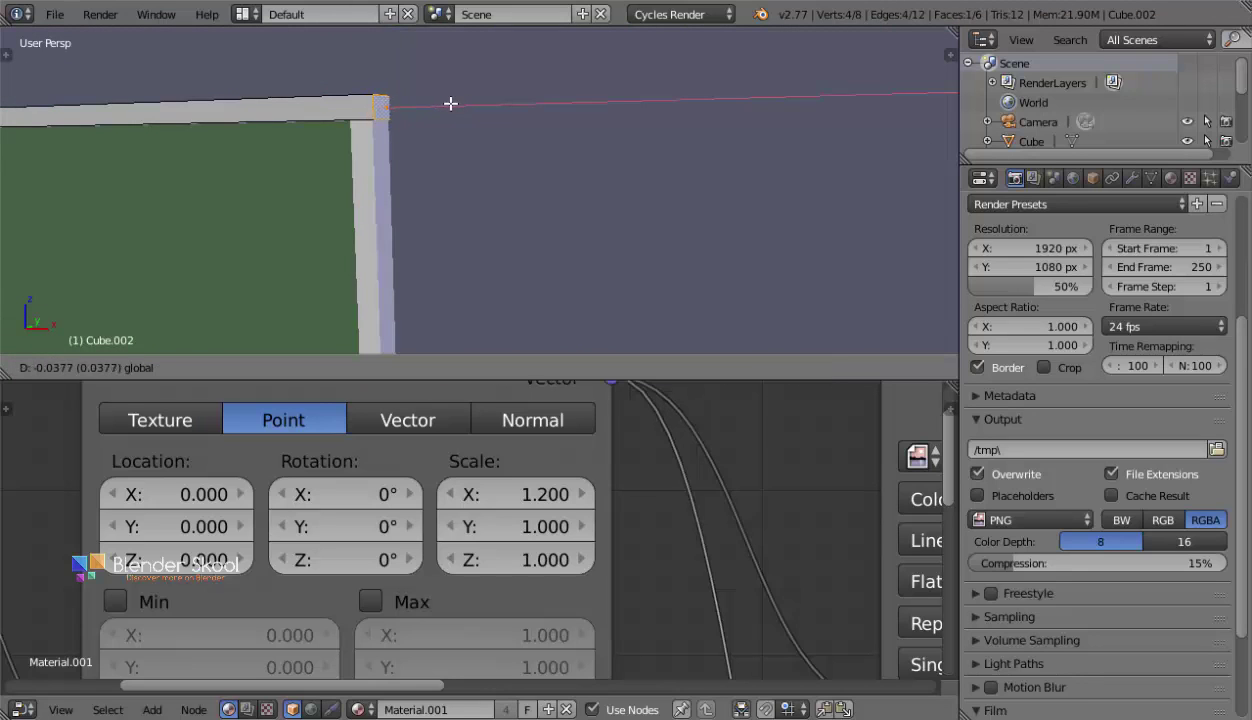
left_click(450, 103)
key("Tab")
scroll(321, 200, "up", 4)
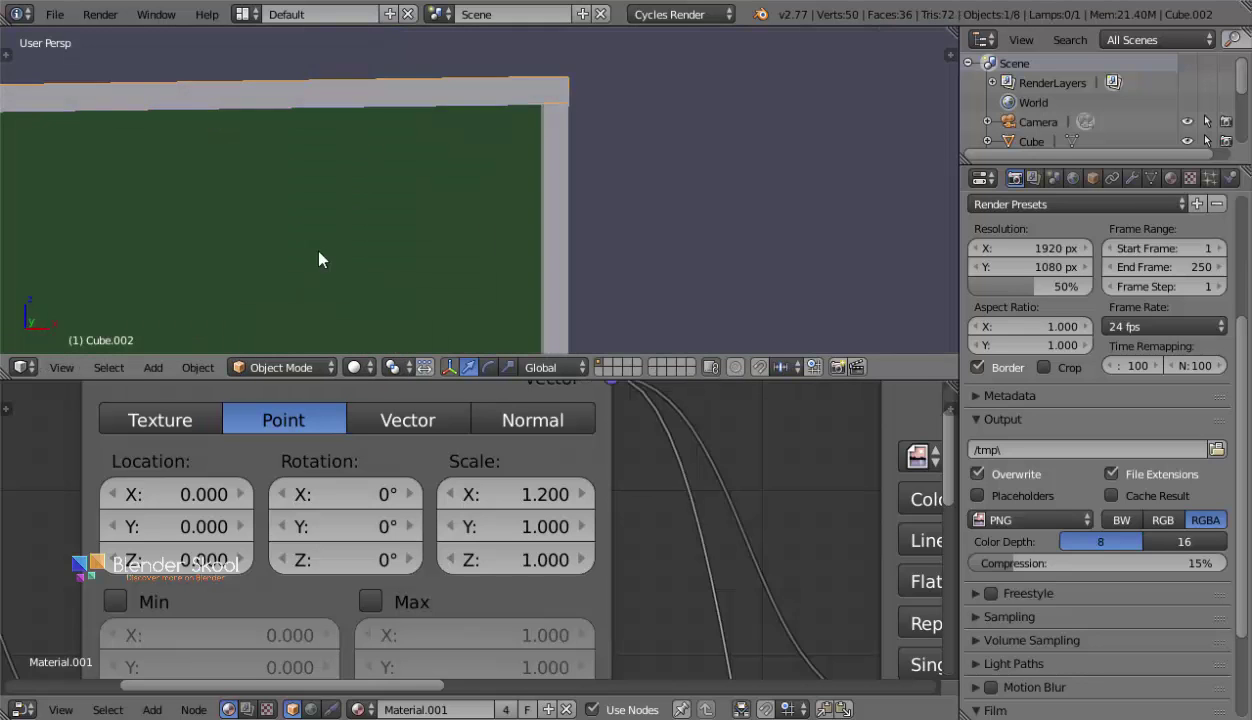
Add a cylinder at the 3D cursor on the lower frame bar and rotate it 90° about the Y axis.
scroll(586, 118, "down", 1)
middle_click_drag(423, 254, 503, 188, "shift")
scroll(503, 188, "up", 3)
middle_click_drag(424, 209, 456, 201)
key("shift+a")
mouse_move(475, 146)
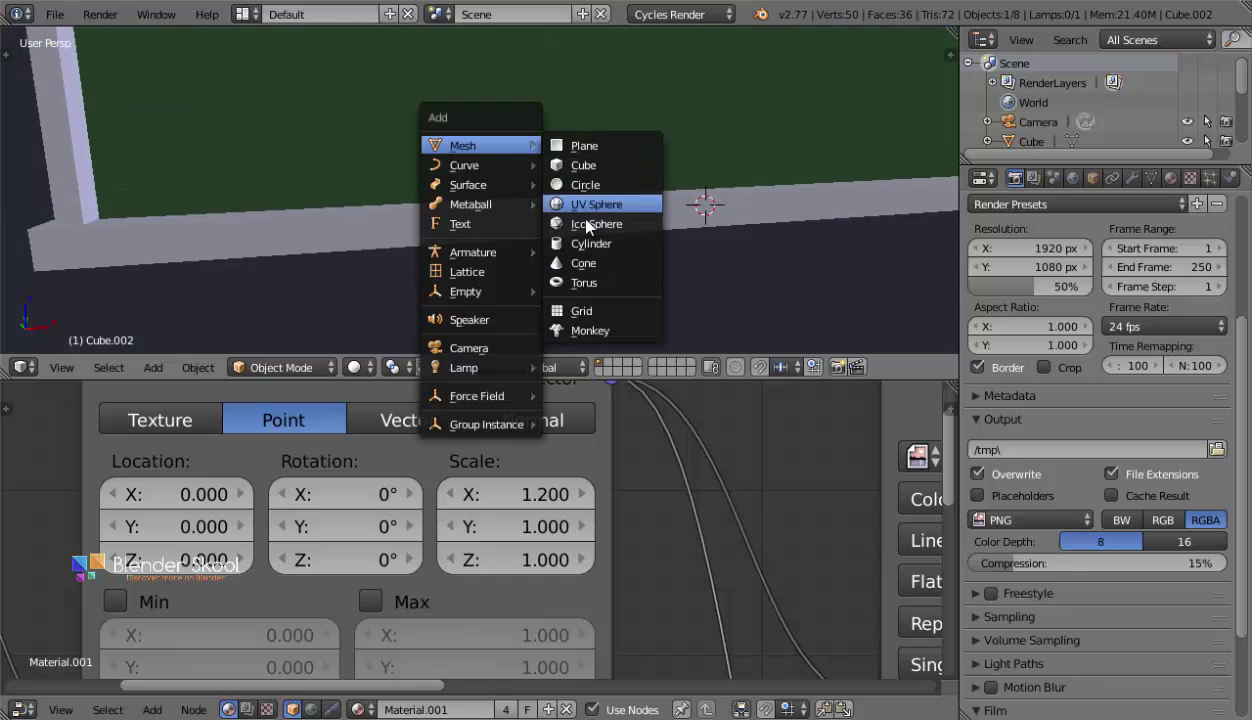
left_click(590, 243)
scroll(600, 250, "down", 4)
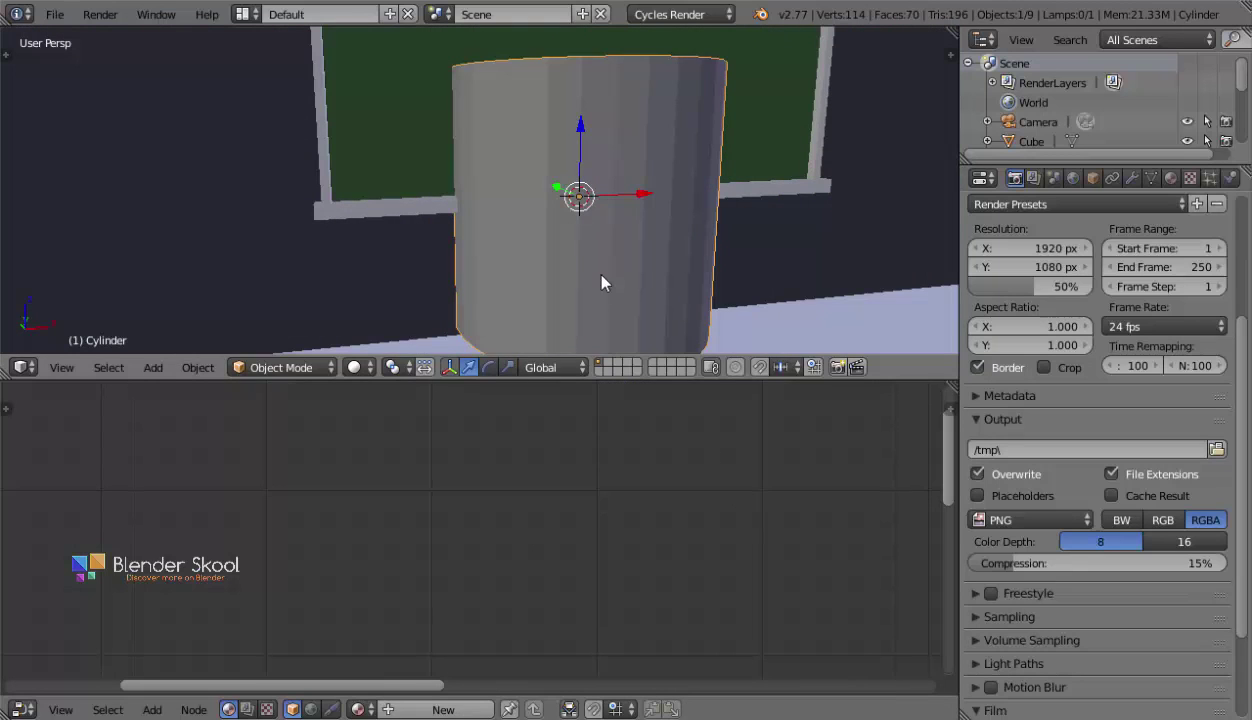
type("rx90")
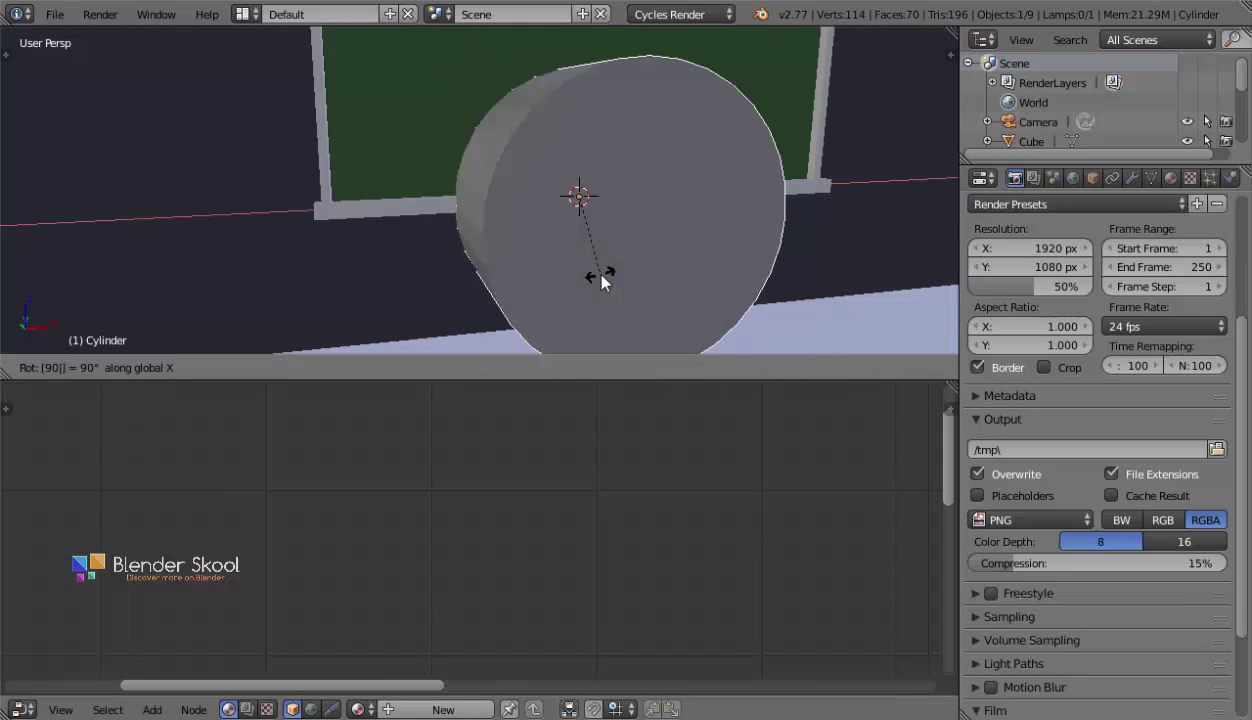
type("y")
key("Return")
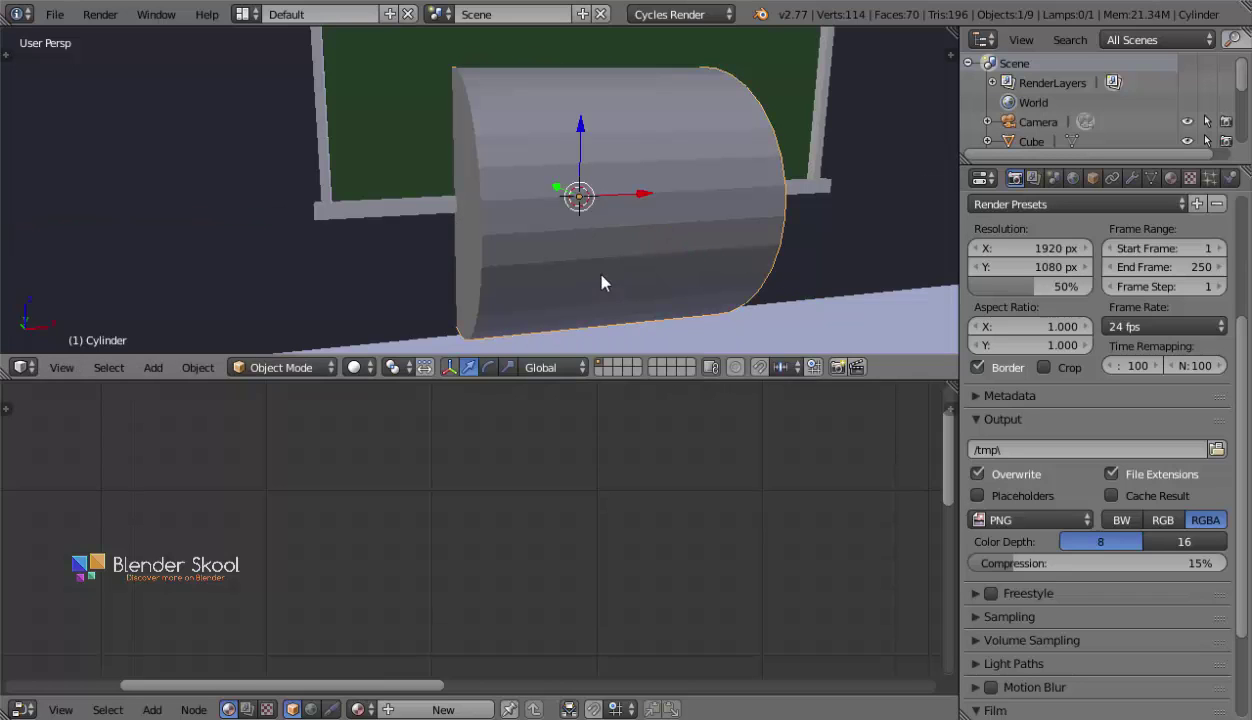
Scale the cylinder down uniformly until it is smaller than the lower frame bar's thickness.
key("s")
left_click(643, 195)
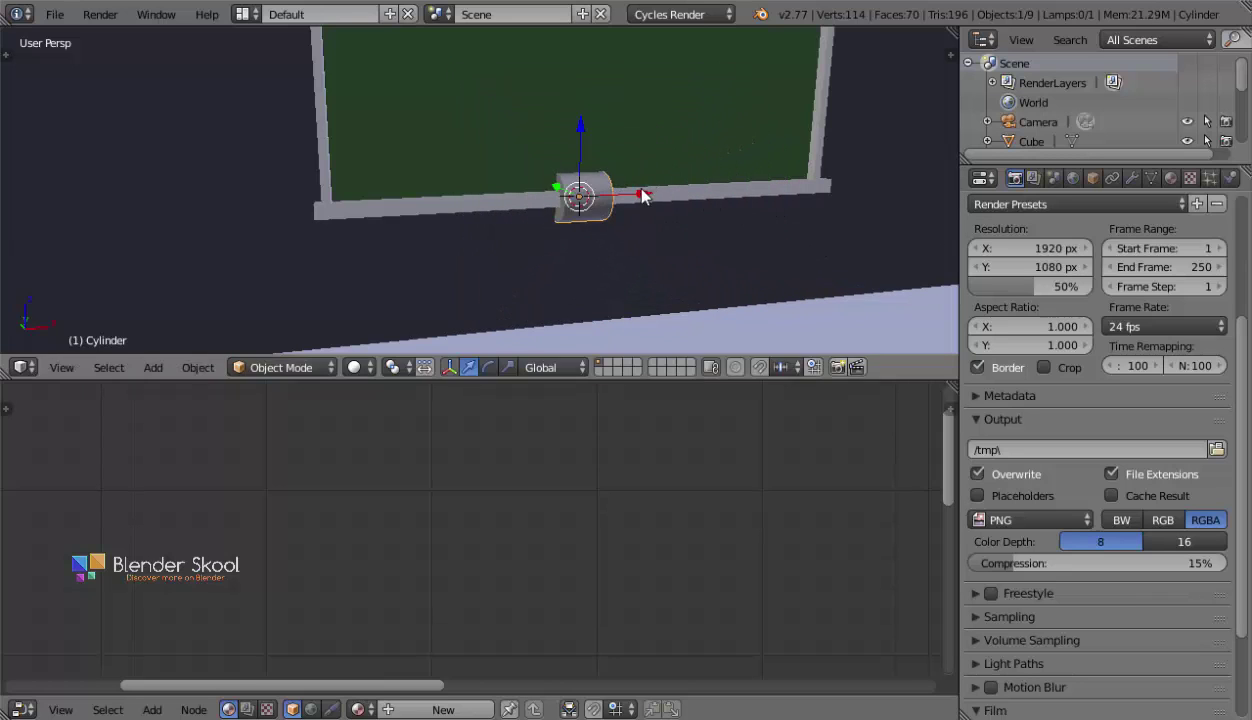
key("s")
left_click(682, 205)
key("s")
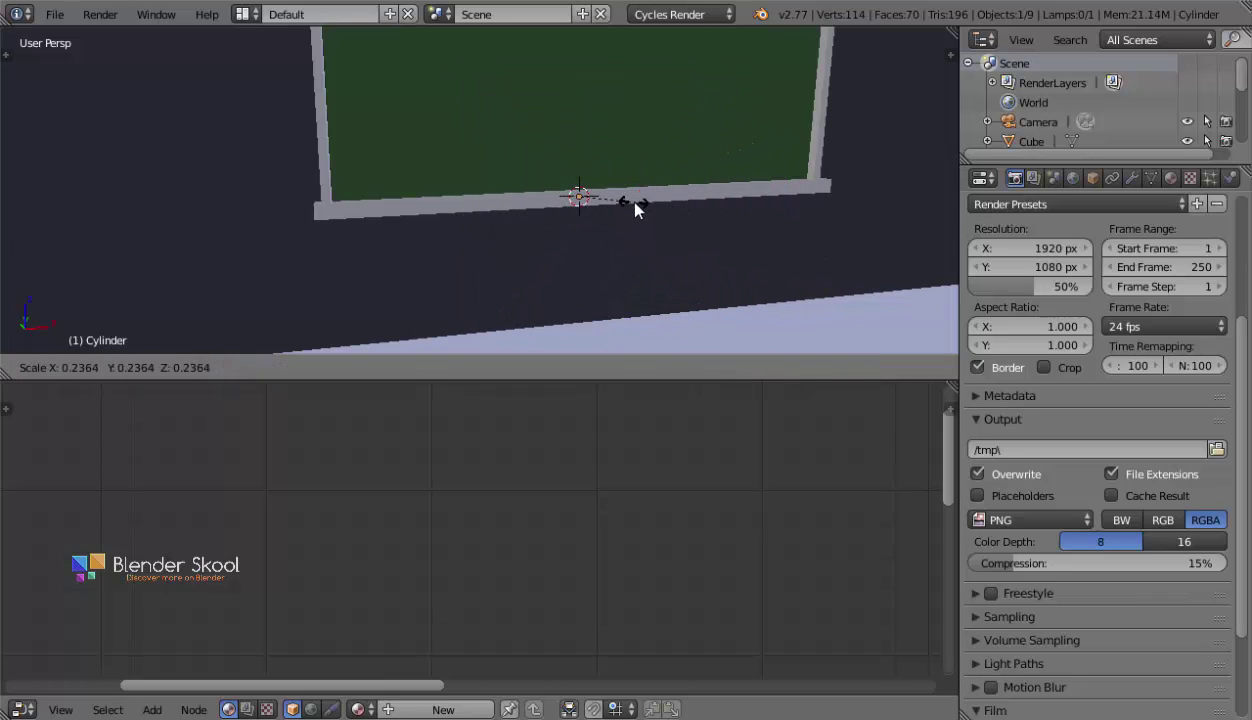
left_click(620, 198)
Raise the small cylinder along Z onto the lower frame bar and slide it along X toward the left corner.
scroll(604, 239, "up", 3)
key("g")
key("z")
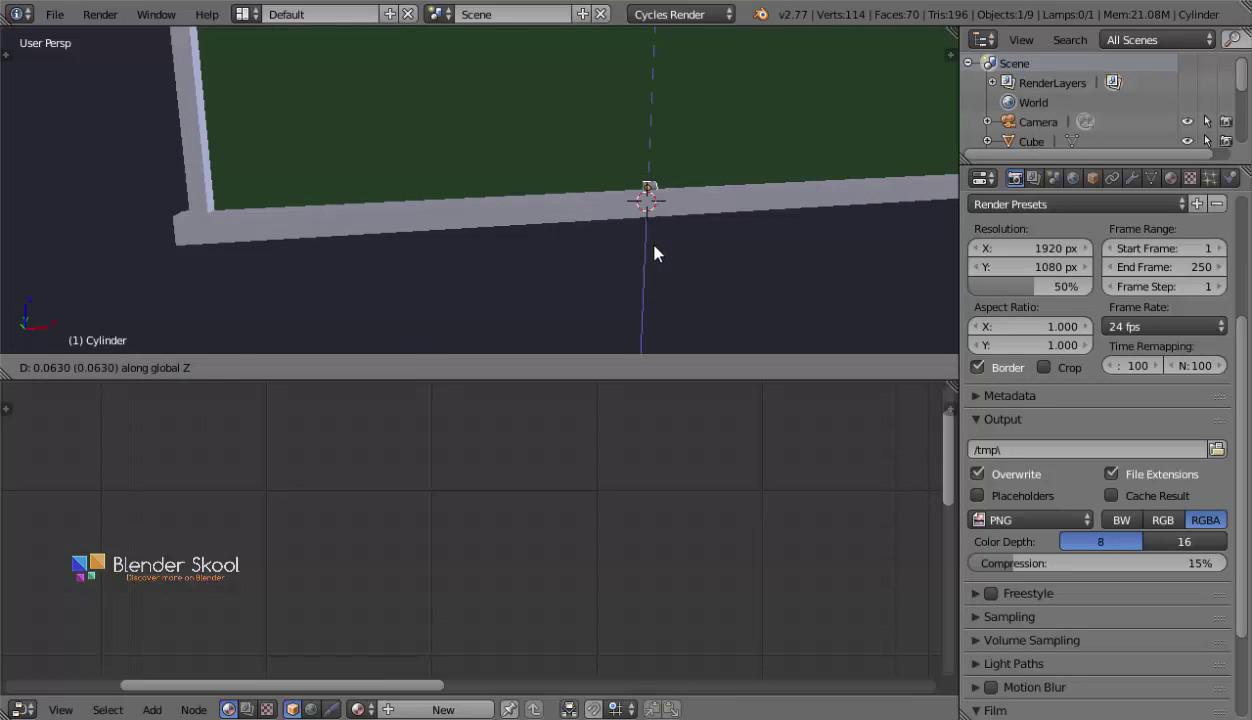
left_click(648, 225)
key("g")
key("x")
left_click(512, 230)
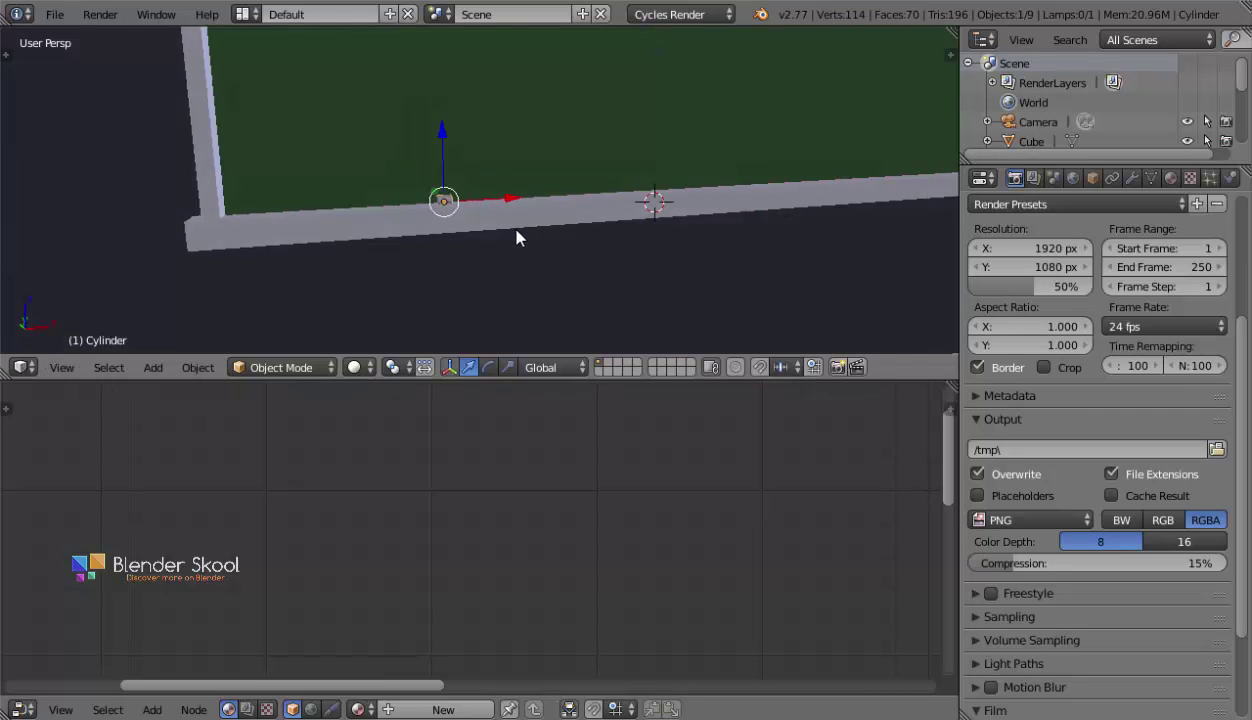
Stretch the cylinder about 4.14 times along X, shrink it uniformly, and lengthen it again along X into a chalk stick.
middle_click_drag(517, 237, 615, 242)
key("s")
key("x")
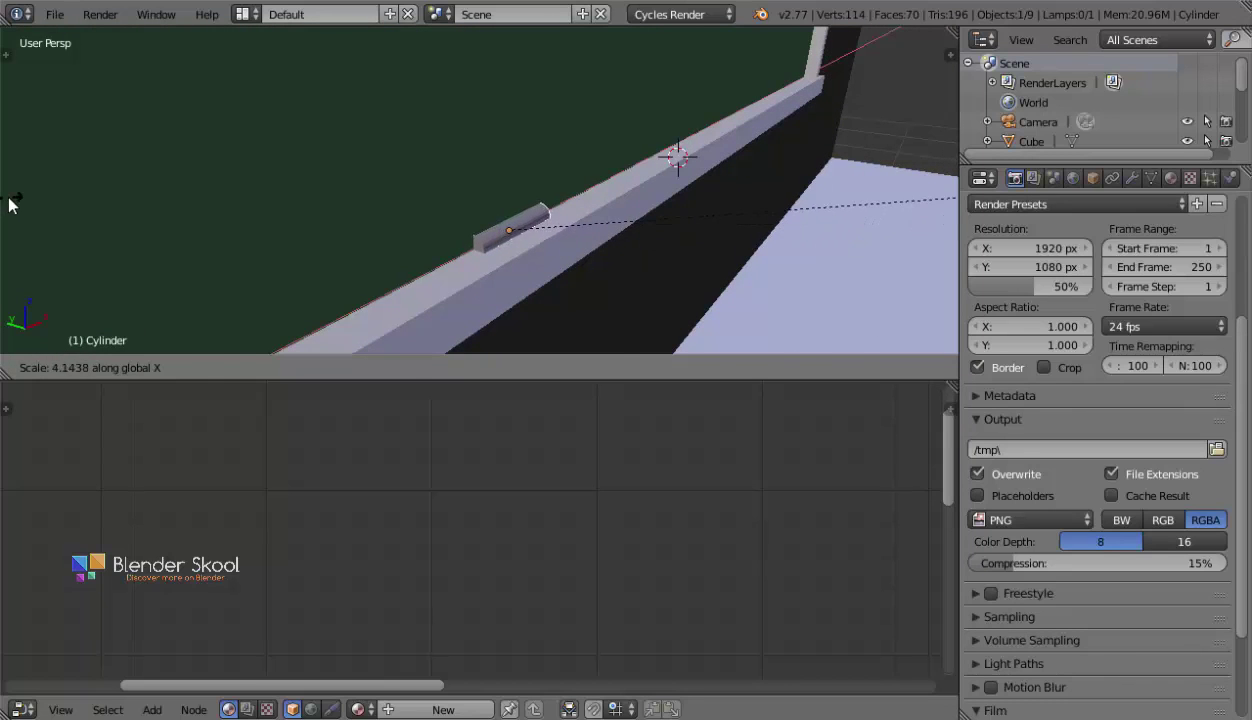
left_click(10, 201)
key("s")
left_click(619, 272)
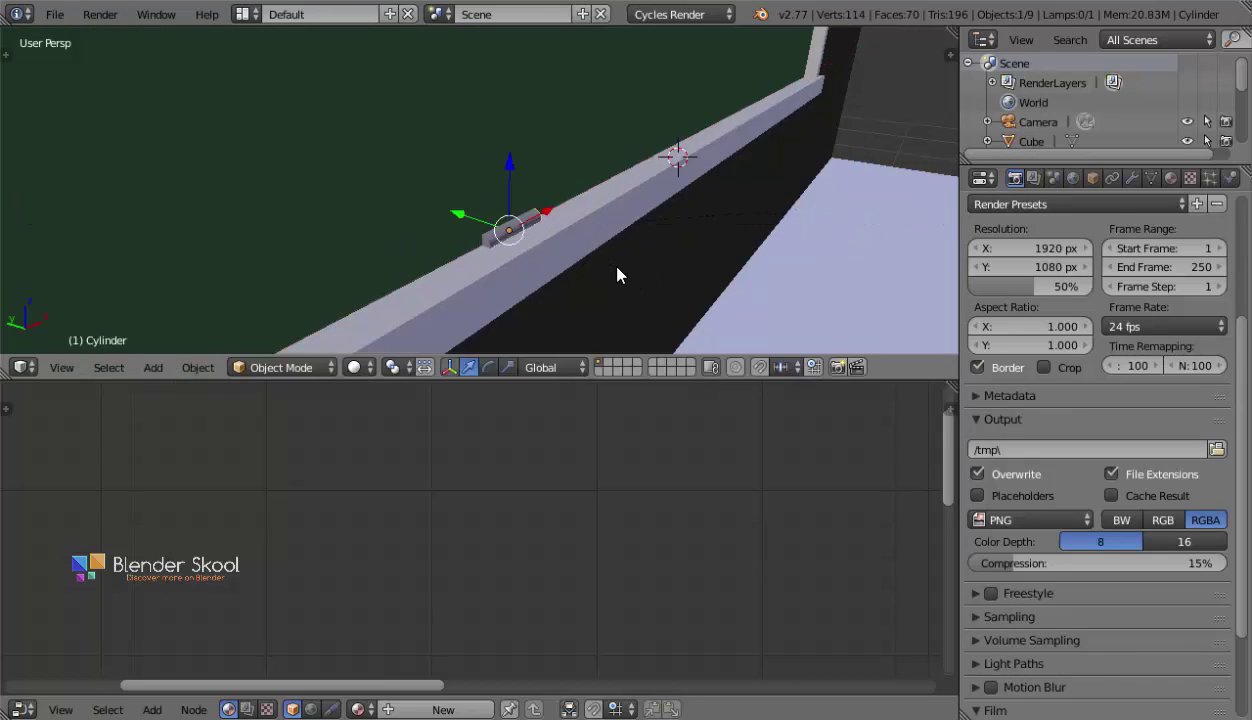
key("s")
key("x")
left_click(657, 271)
key("s")
key("x")
key("Escape")
Slide the chalk stick further left along X, and adjust its depth along Y and its height along Z on the ledge.
key("g")
key("x")
left_click(348, 275)
key("g")
key("x")
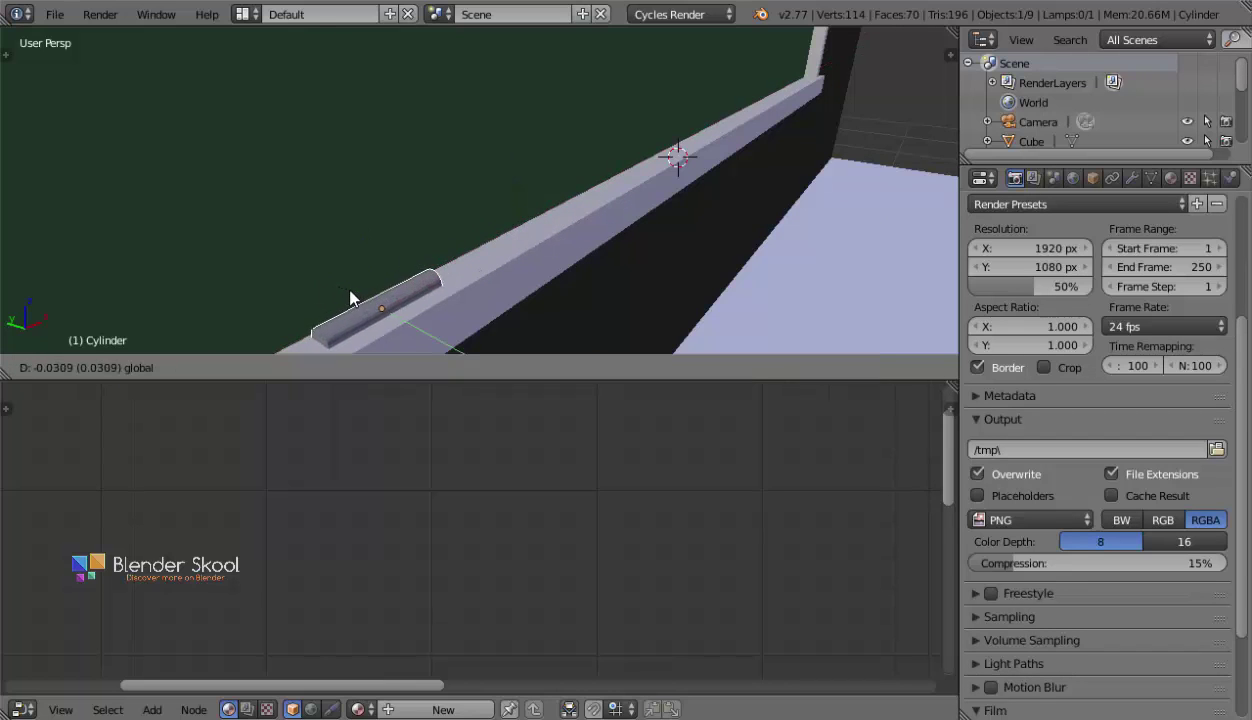
left_click(383, 289)
key("g")
key("z")
left_click(368, 268)
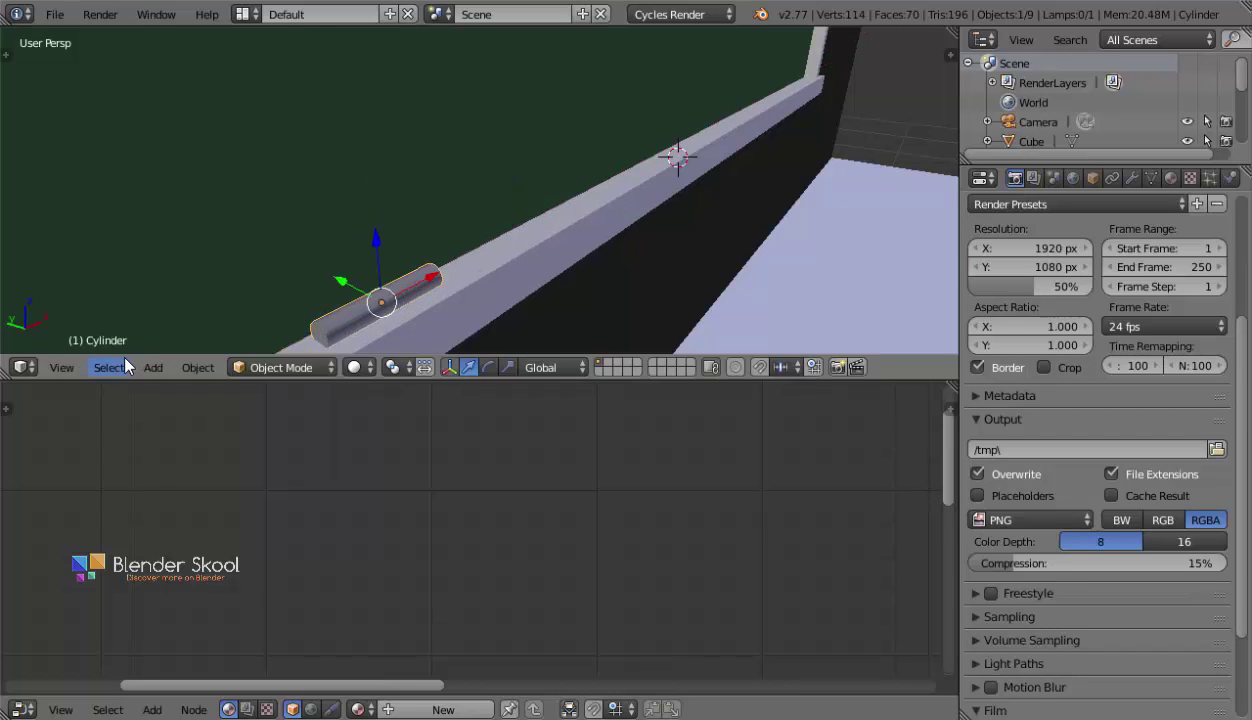
Check the chalk stick through the camera, adjust its Z scale, and lower it slightly along Z onto the ledge.
left_click(55, 369)
left_click(95, 297)
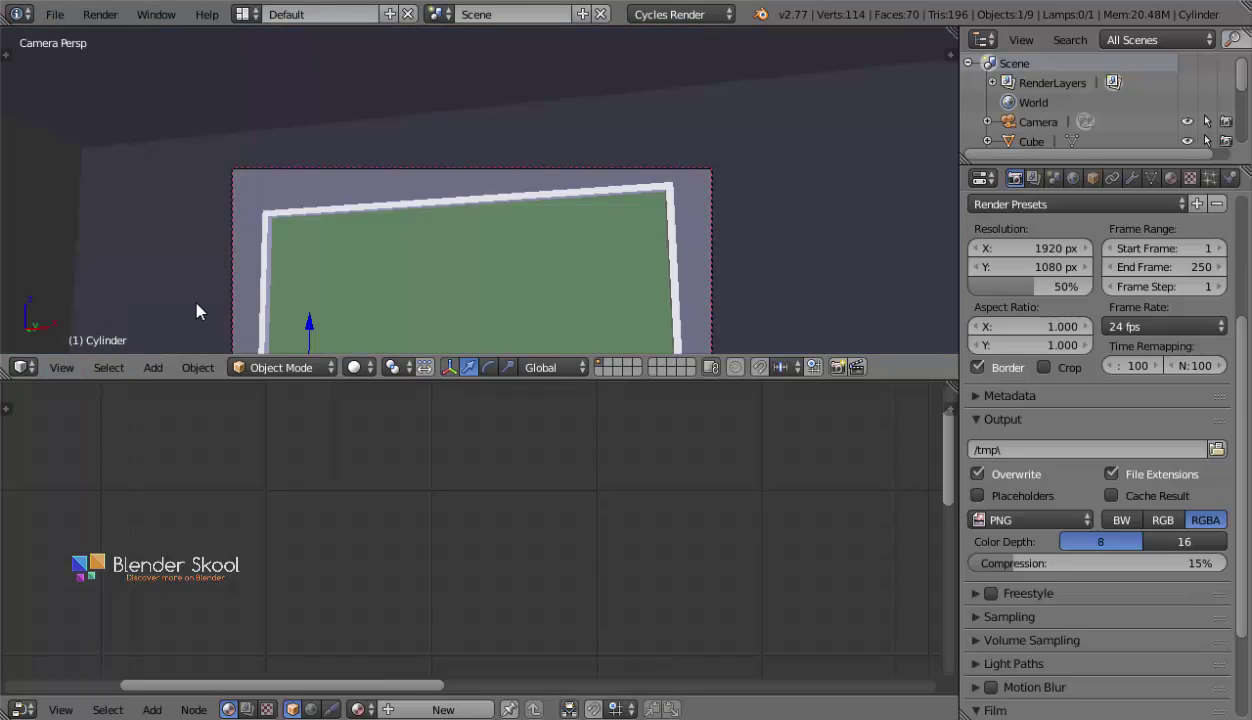
scroll(263, 125, "up", 3)
scroll(263, 125, "up", 2)
middle_click_drag(193, 243, 419, 243, "shift")
key("s")
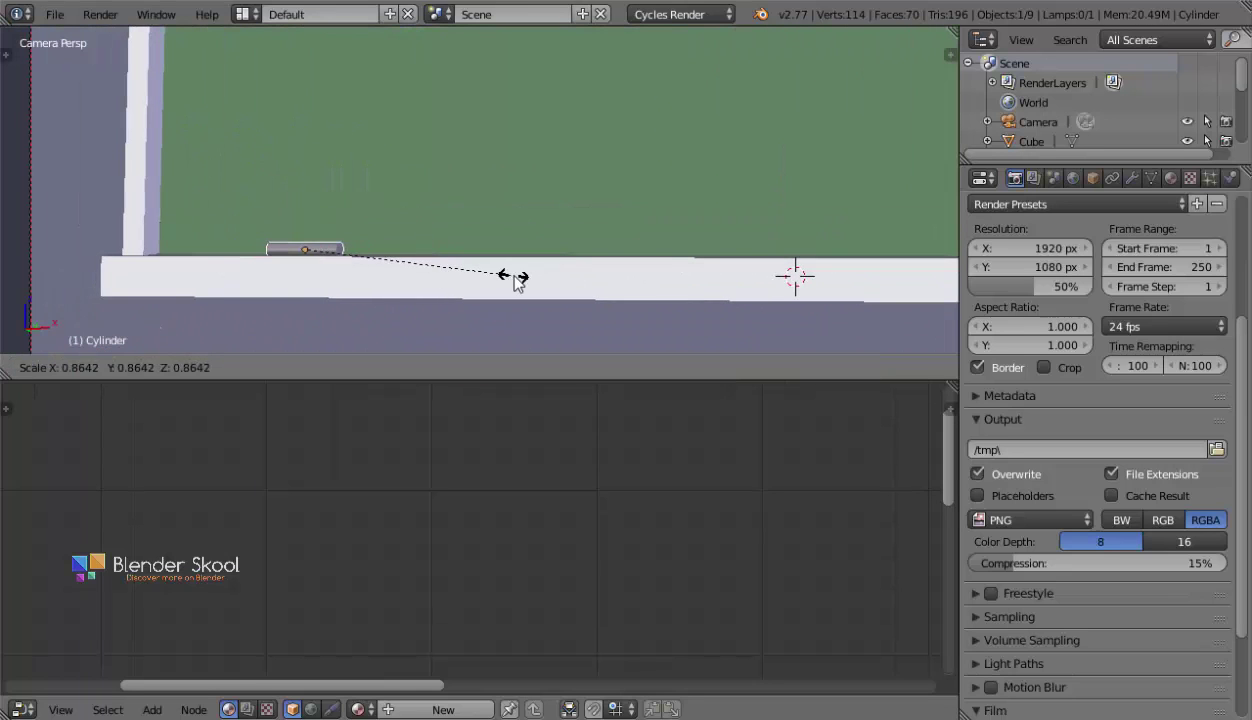
key("z")
left_click(515, 281)
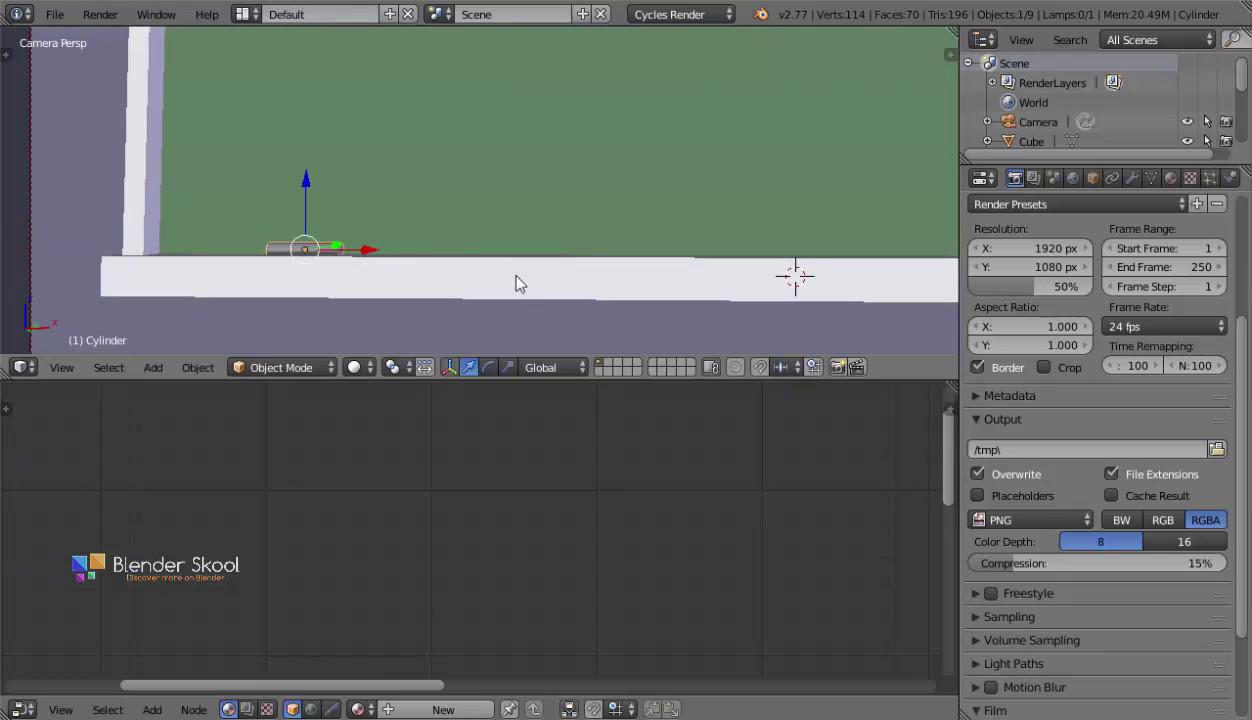
key("g")
key("z")
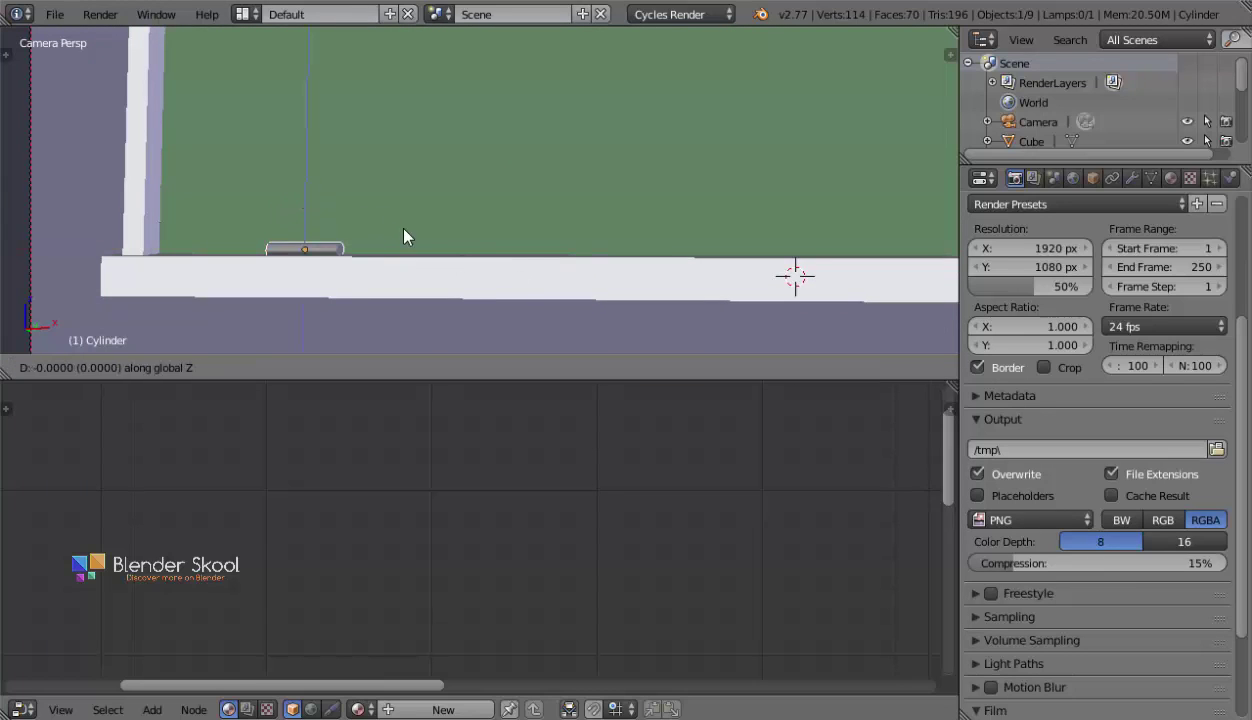
left_click(428, 246)
Give the chalk stick a new Diffuse BSDF material and preview the scene in rendered shading.
left_click(1171, 177)
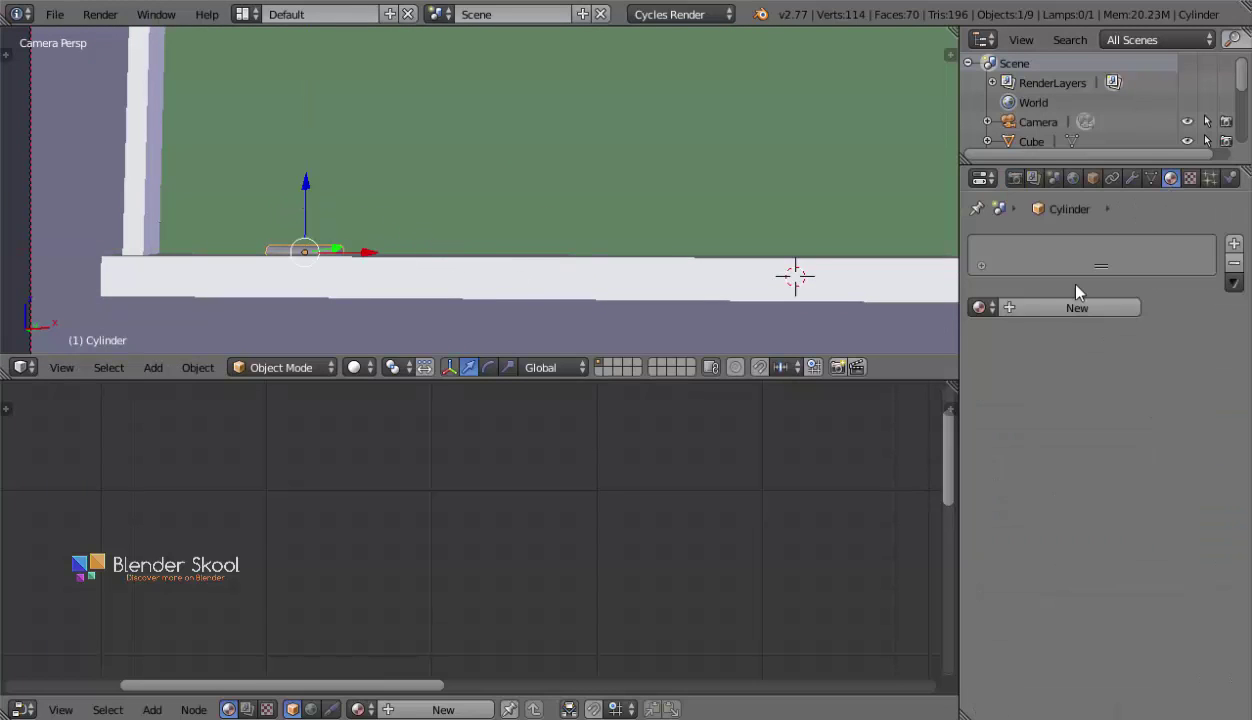
left_click(1085, 307)
left_click(355, 367)
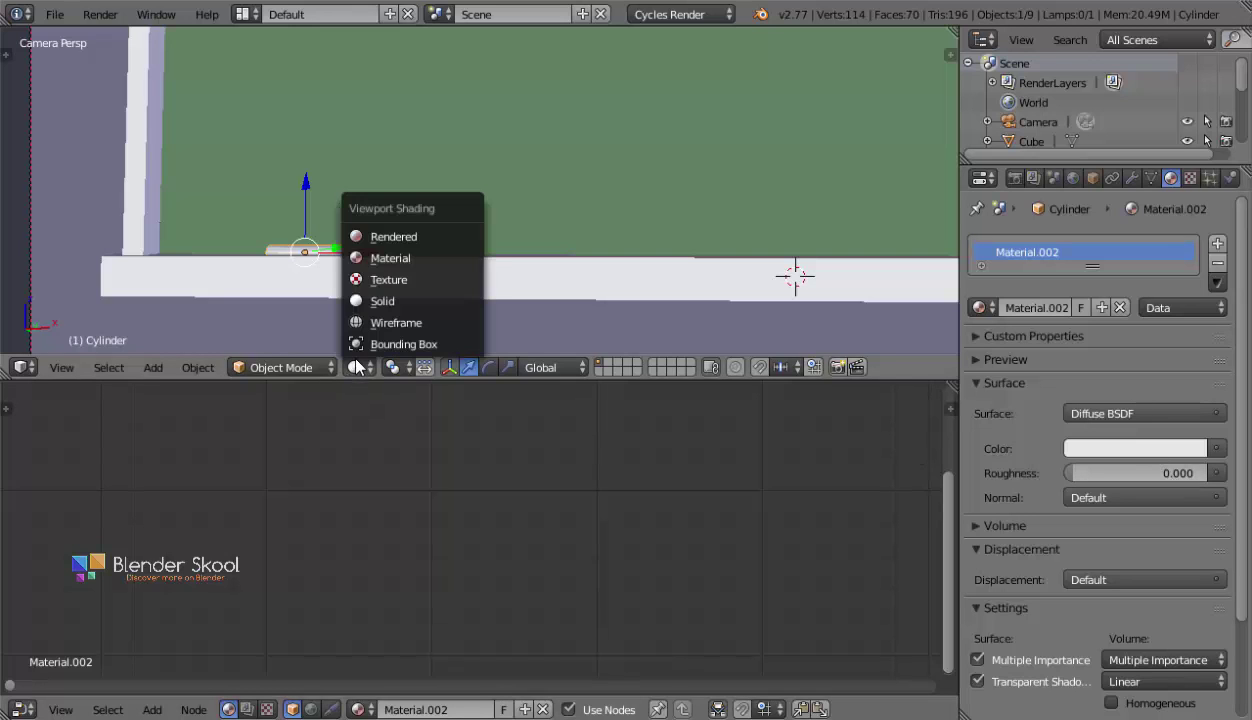
left_click(390, 237)
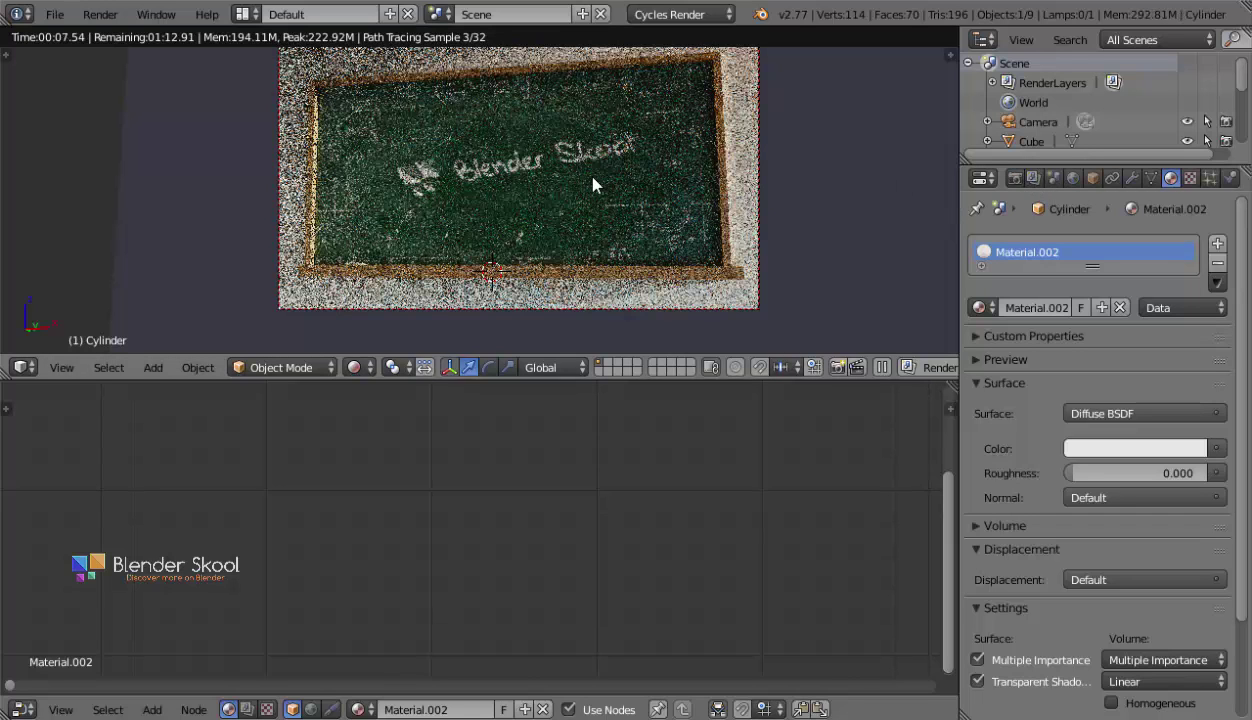
key("shift+z")
Save the blend file under the name "tutorial" in the bookmarked Chalk Text effect folder.
key("ctrl+shift+s")
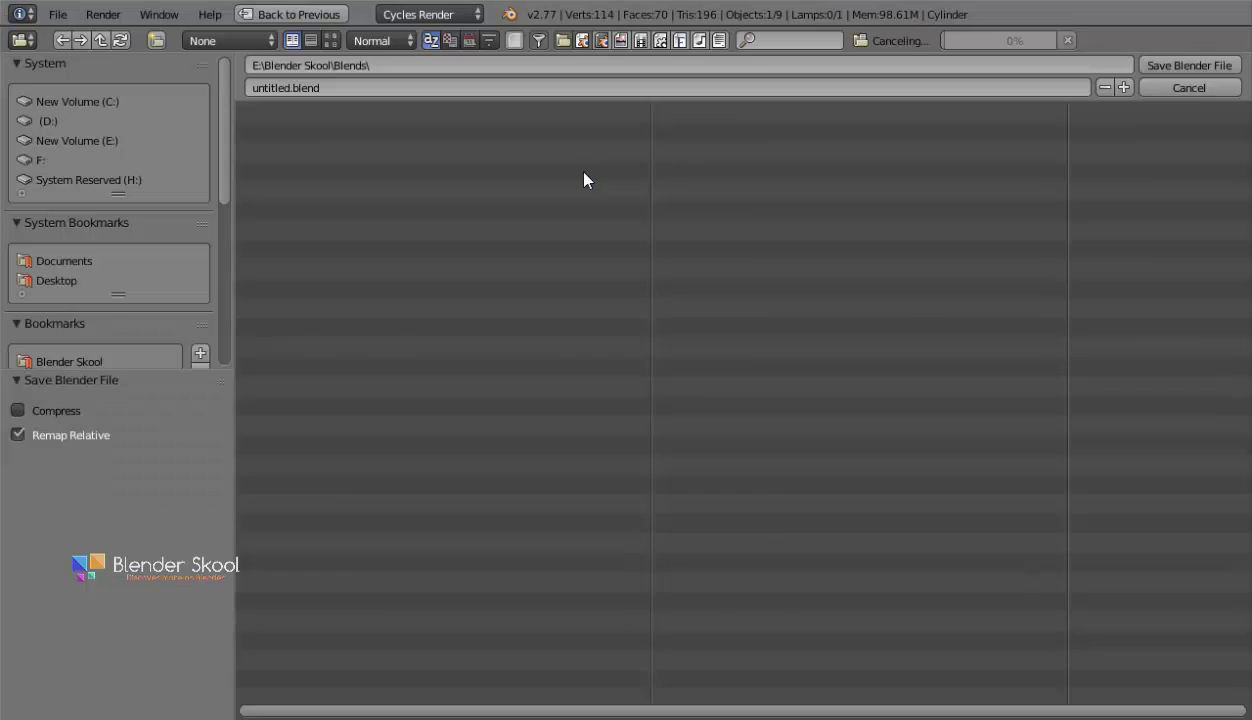
scroll(55, 277, "down", 3)
left_click(70, 303)
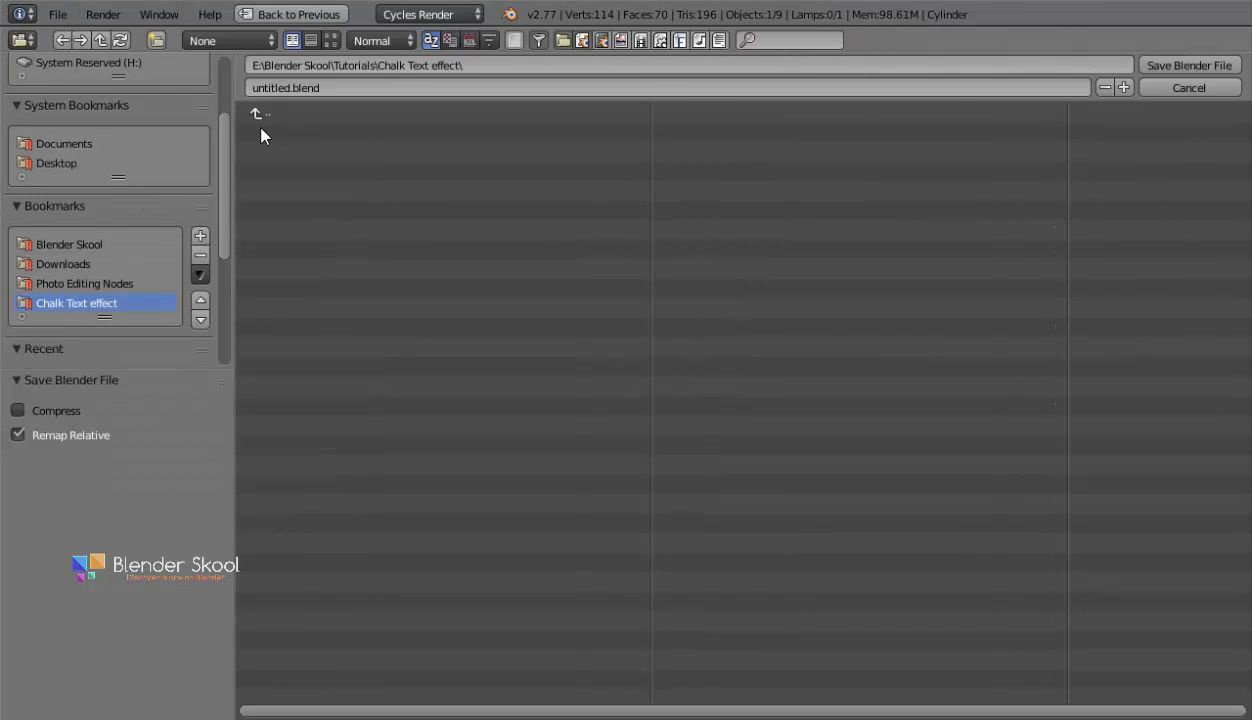
double_click(269, 83)
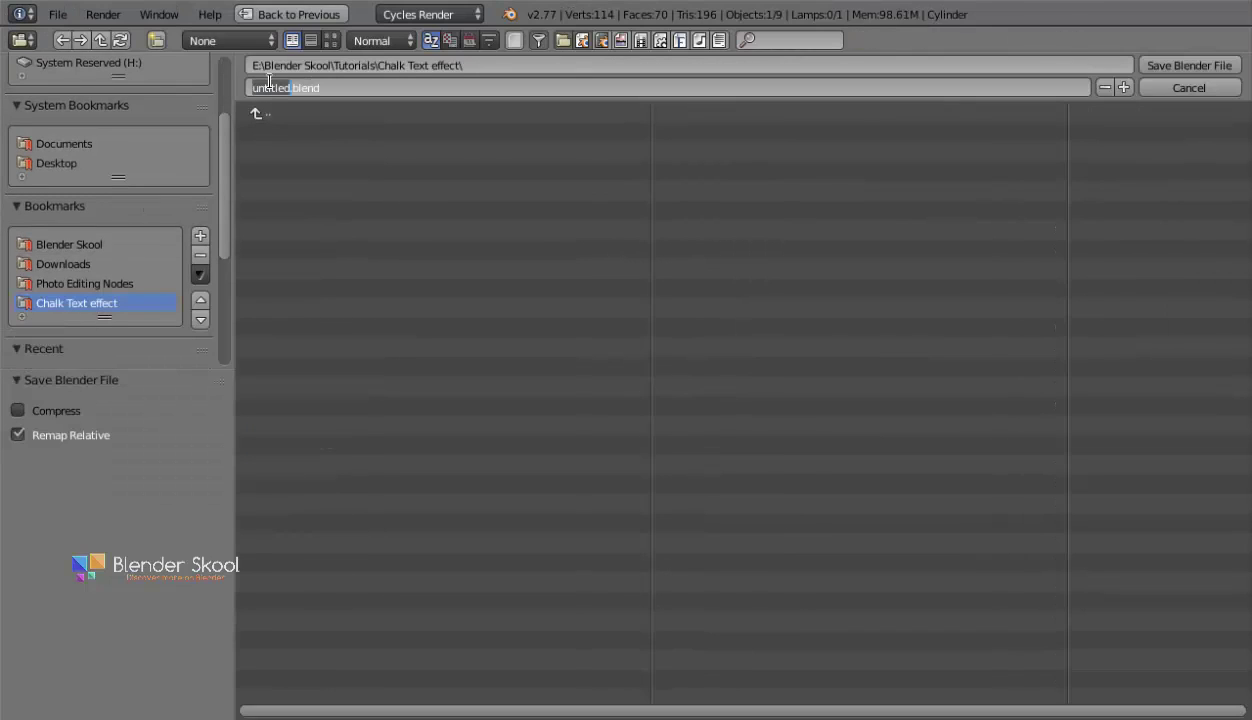
type("ttutoi")
key("BackSpace")
type("rial")
key("Return")
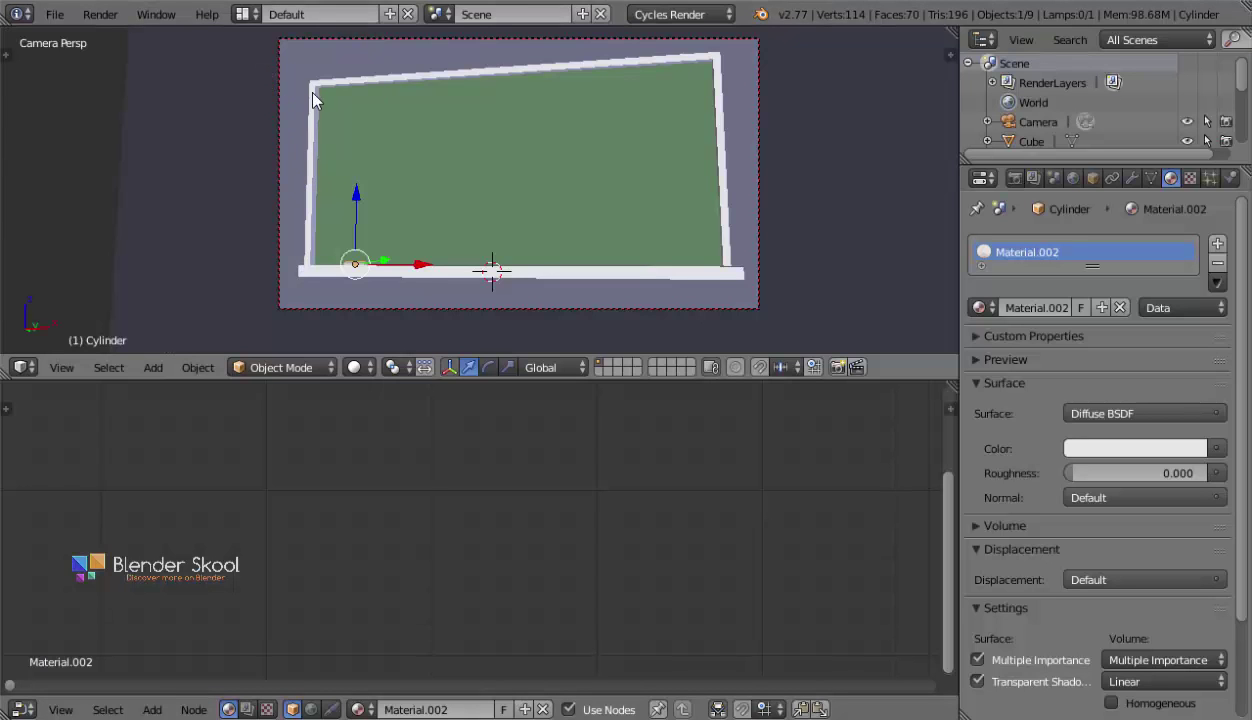
Preview the camera view in rendered shading while looking through the render settings, and switch the viewport to wireframe.
scroll(313, 98, "up", 1)
left_click(355, 367)
left_click(390, 228)
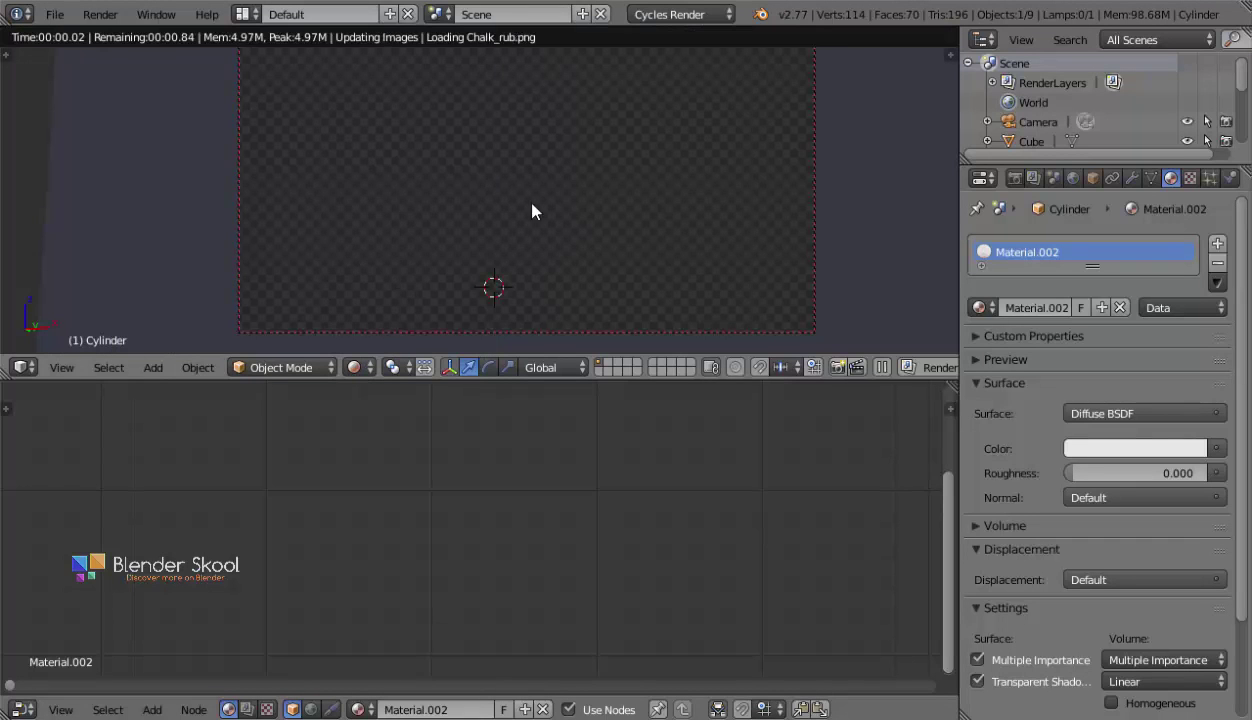
left_click(1016, 181)
scroll(1130, 442, "down", 3)
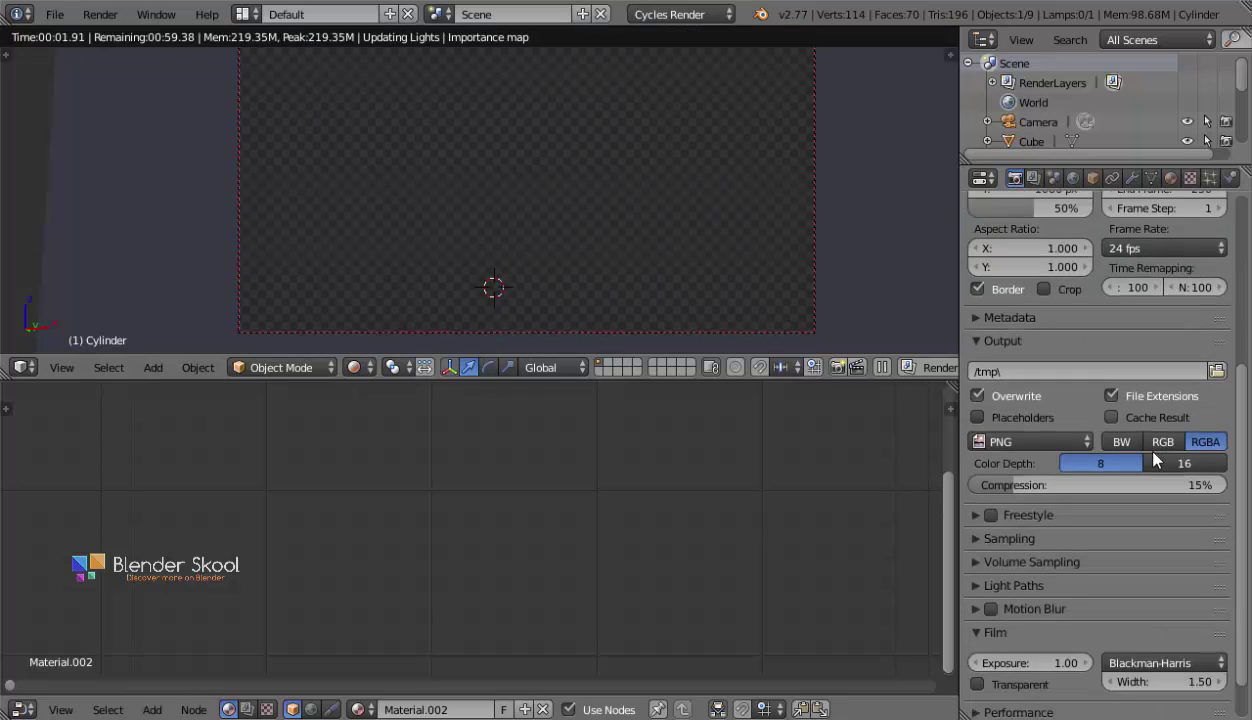
scroll(1135, 443, "up", 3)
scroll(1135, 443, "up", 1)
scroll(1120, 445, "down", 3)
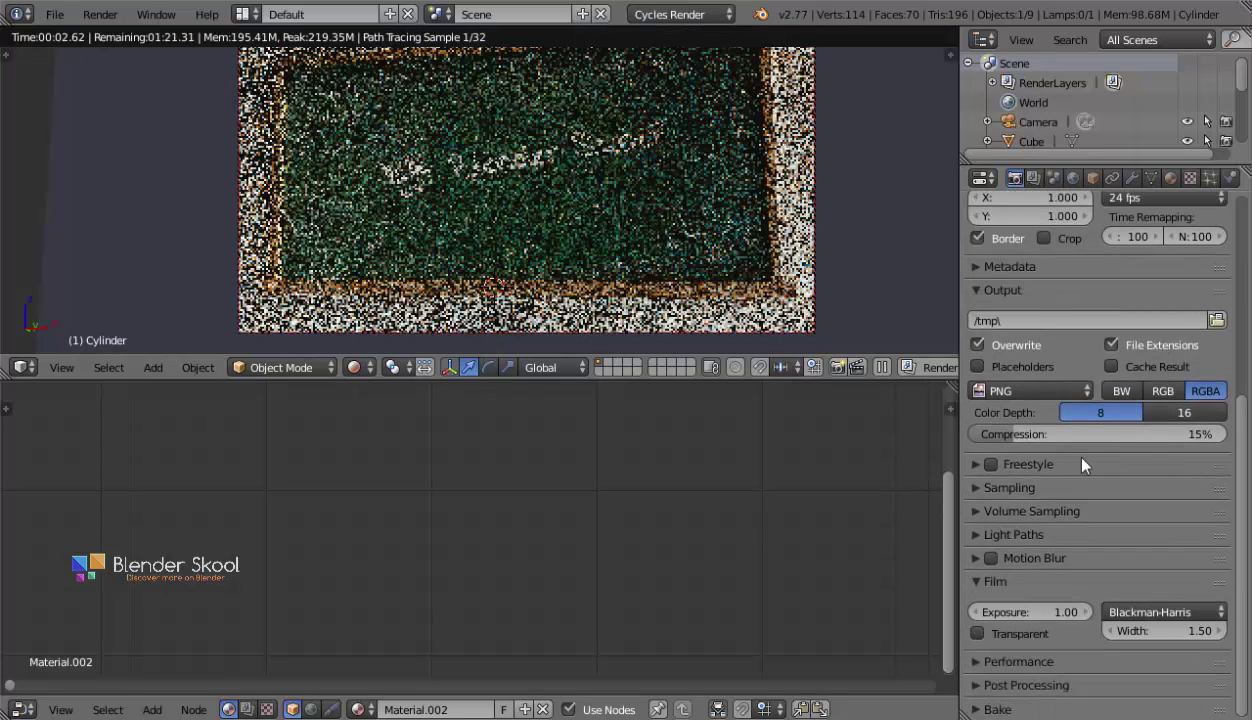
key("shift+z")
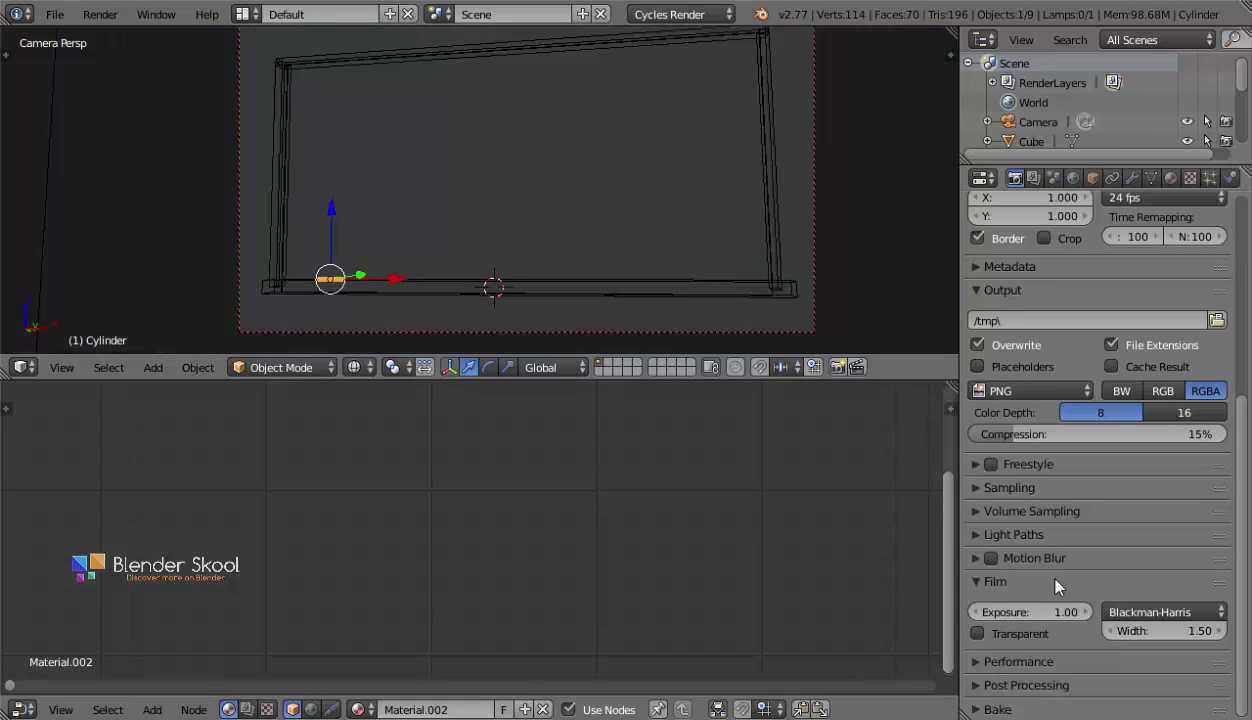
Set the Light Paths integrator preset to Full Global Illumination and disable Reflective Caustics and Refractive Caustics.
left_click(990, 532)
scroll(985, 525, "down", 2)
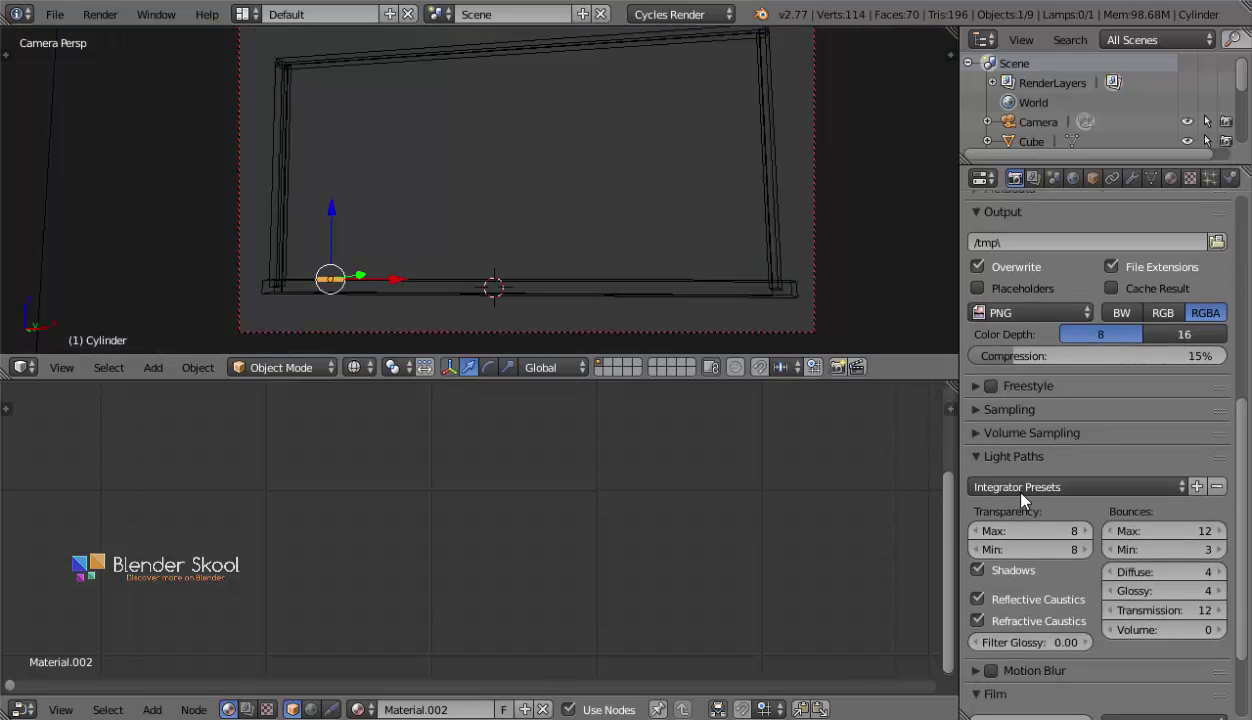
left_click(1020, 488)
left_click(1018, 526)
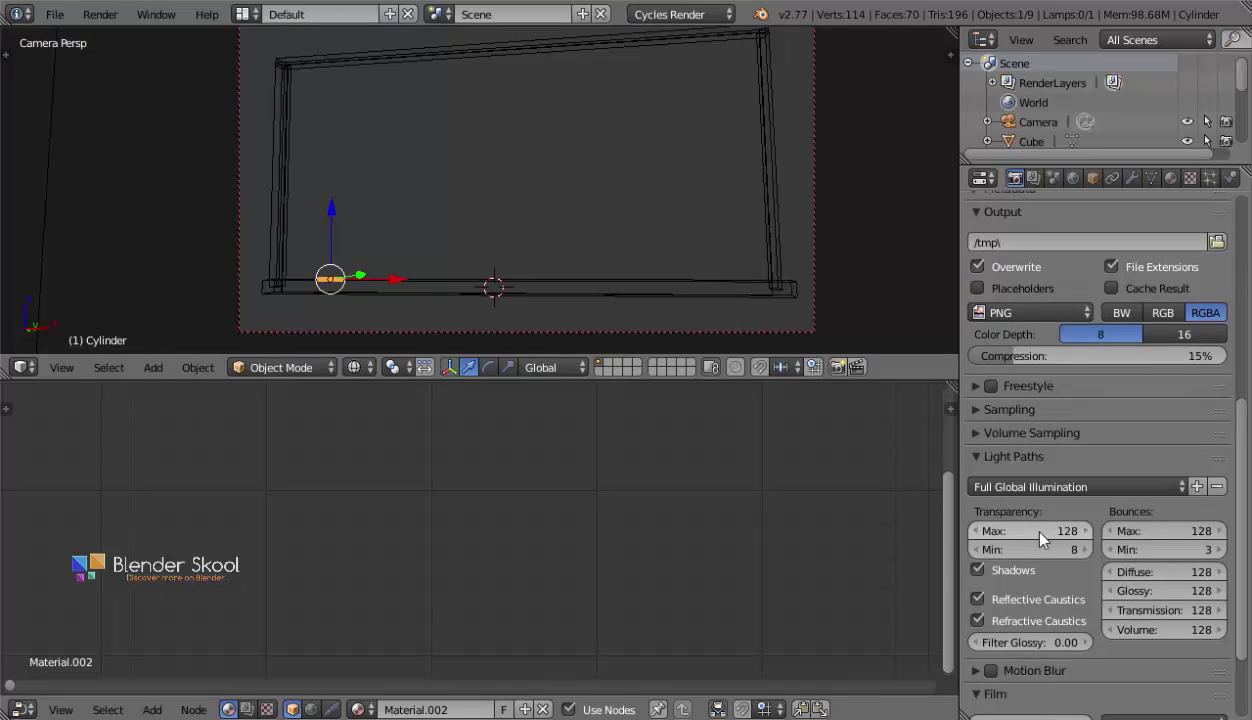
scroll(1018, 522, "down", 3)
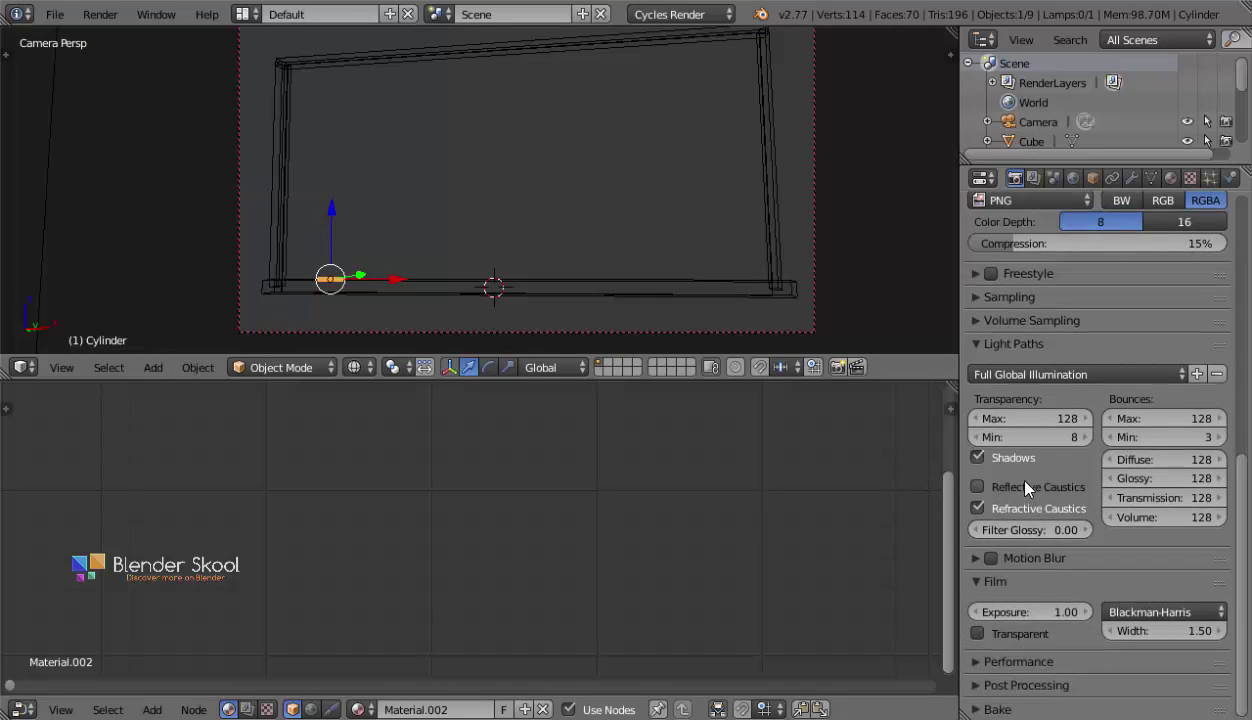
left_click(1026, 487)
left_click(1028, 508)
scroll(1035, 497, "up", 4)
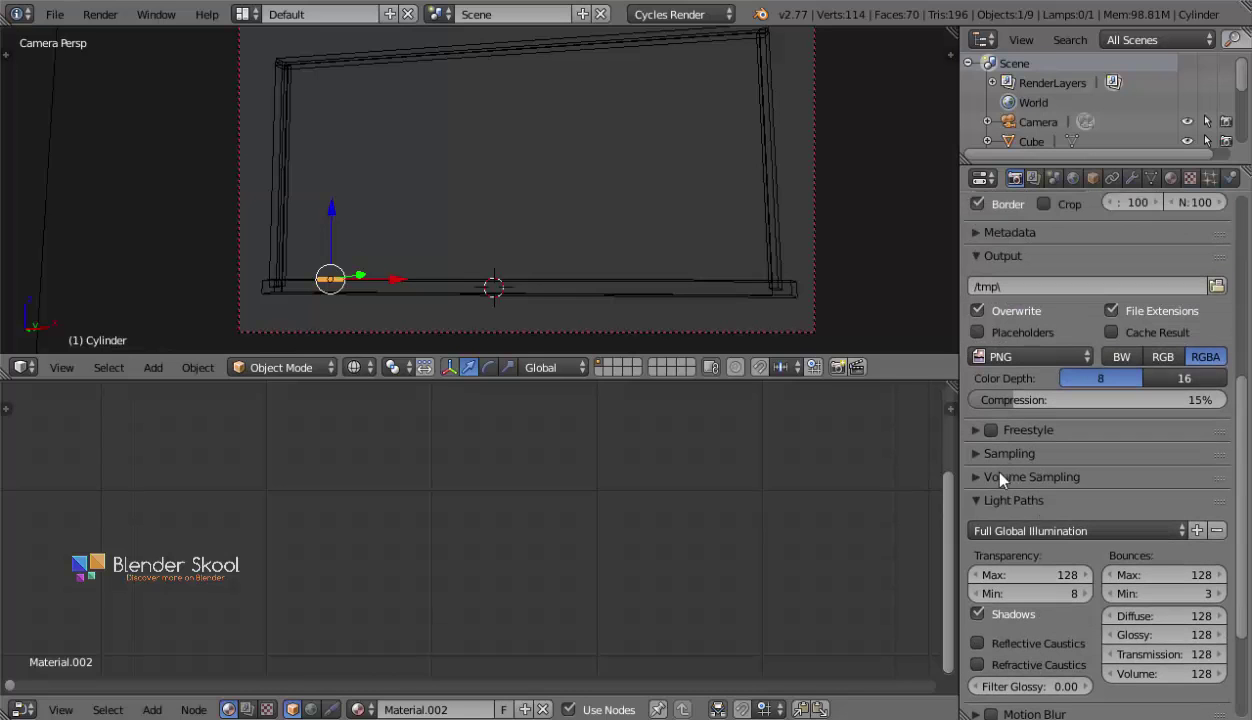
Set the Clamp Indirect value in the Cycles sampling settings to 2.00.
left_click(1013, 500)
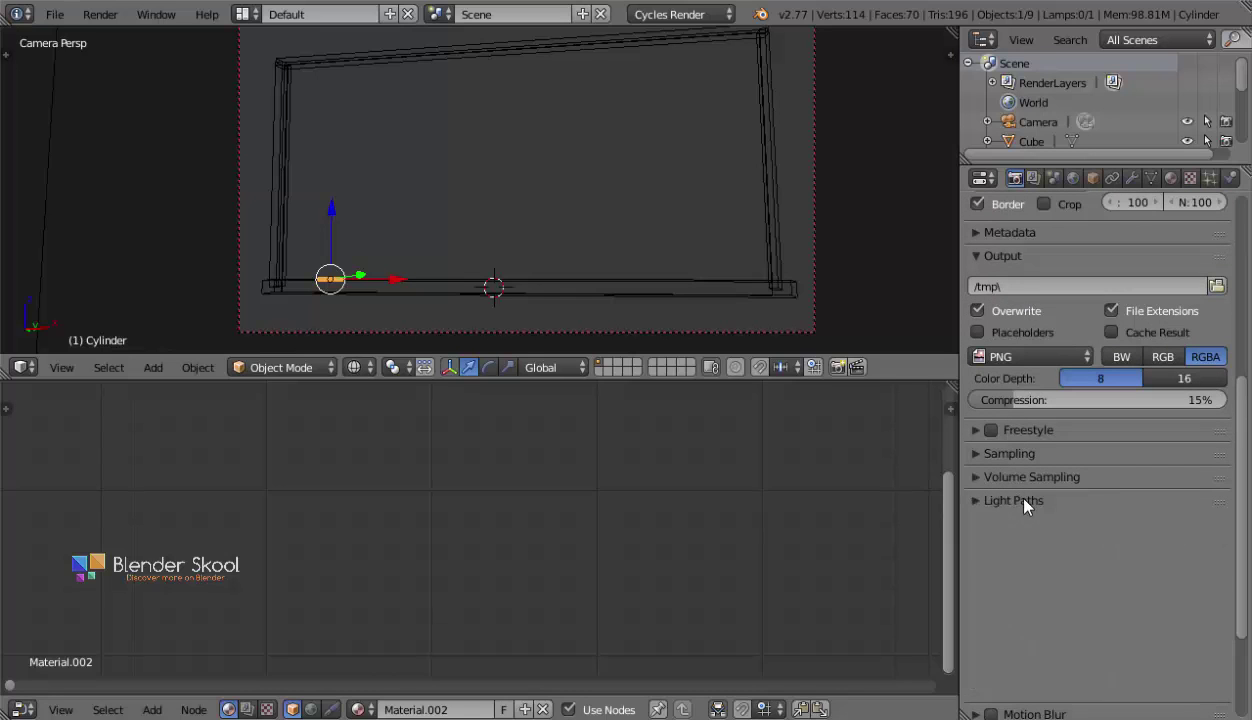
scroll(522, 234, "down", 3)
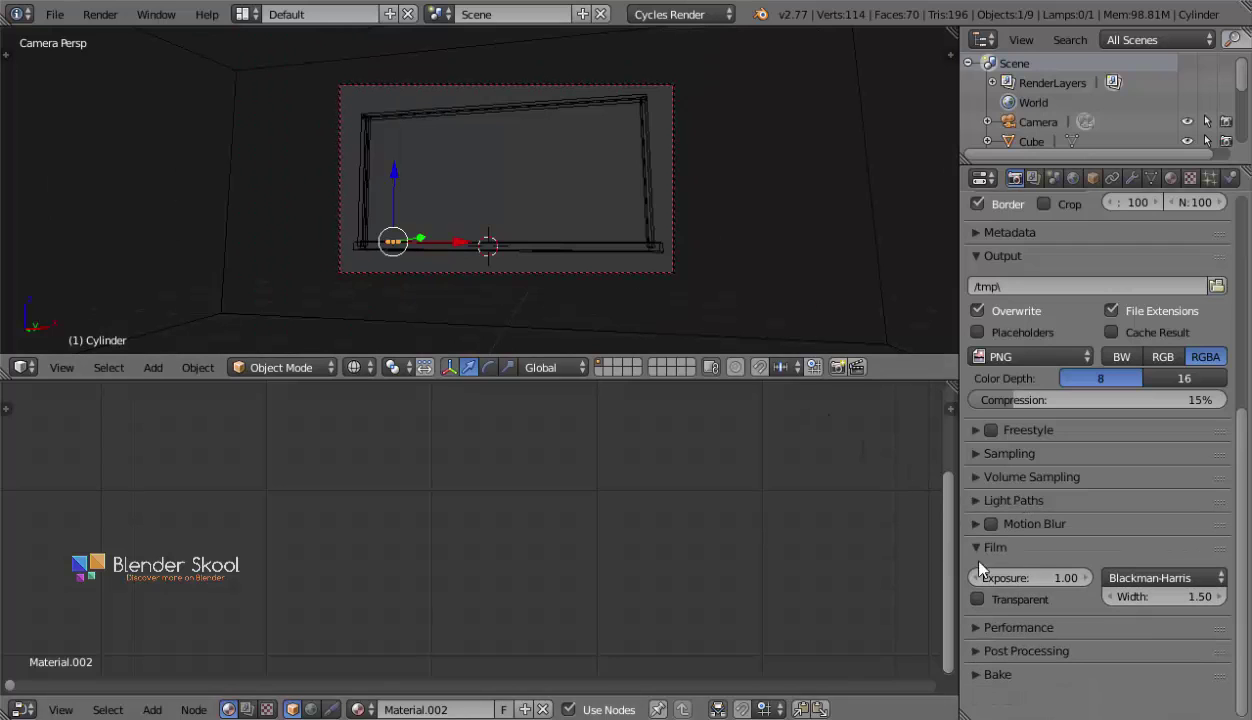
left_click(1012, 496)
left_click(1012, 496)
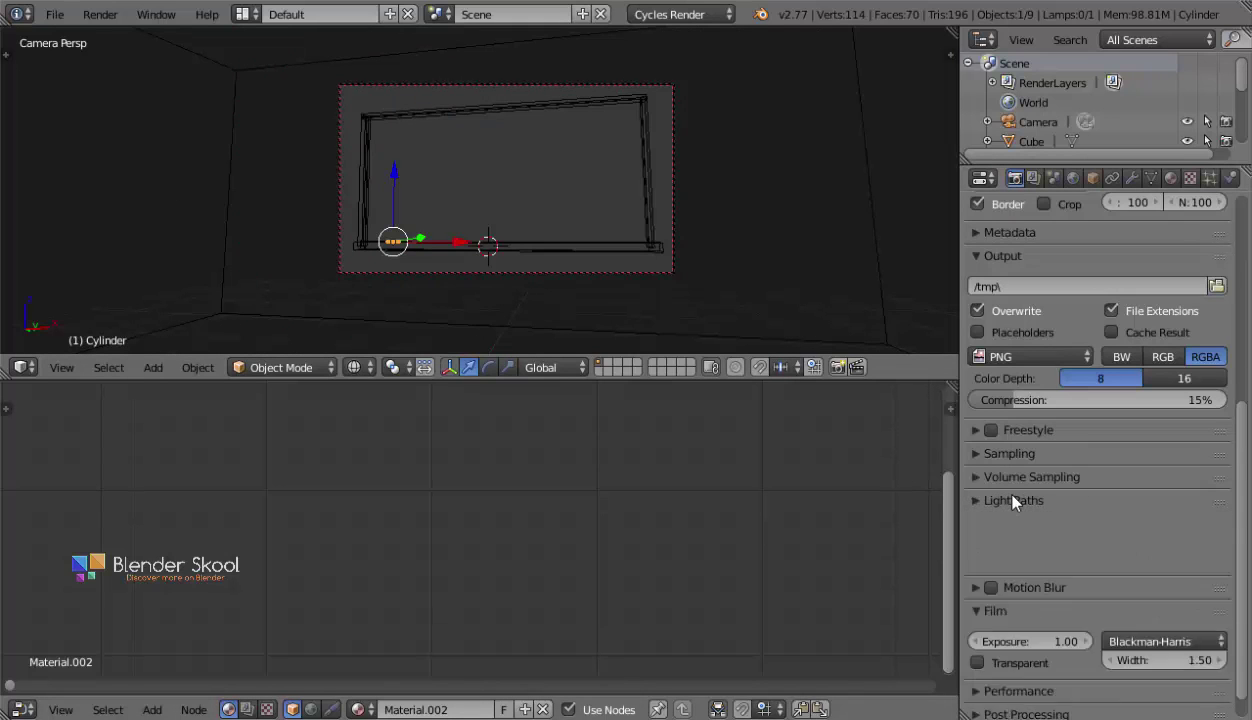
left_click(1014, 456)
scroll(1022, 484, "down", 2)
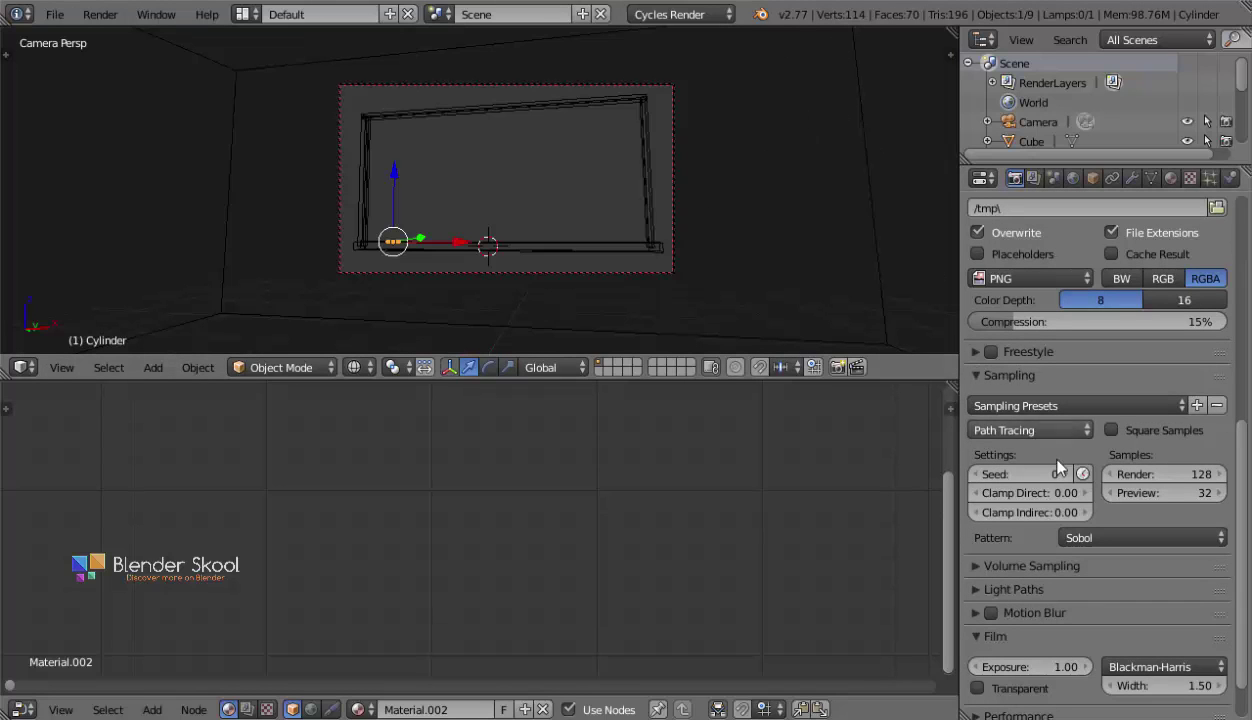
left_click(1016, 512)
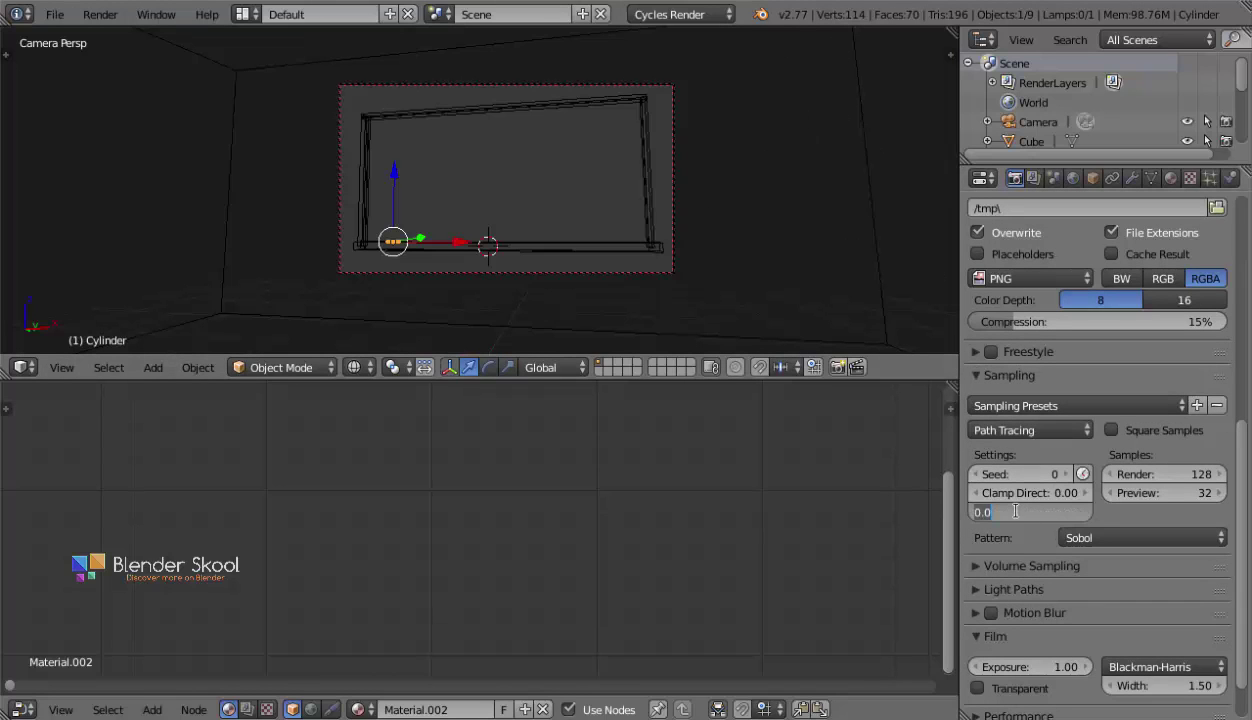
type("2")
key("Return")
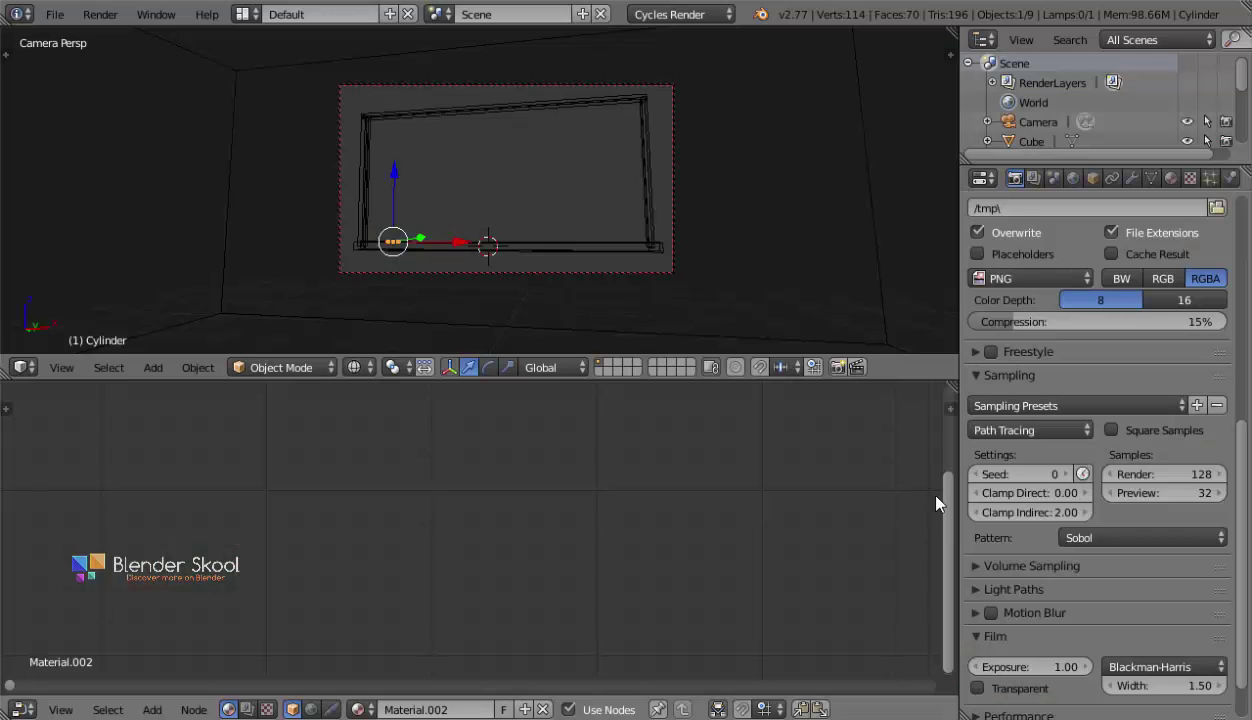
Save over the existing blend file, render the image and inspect the chalkboard render up close.
scroll(1050, 530, "up", 3)
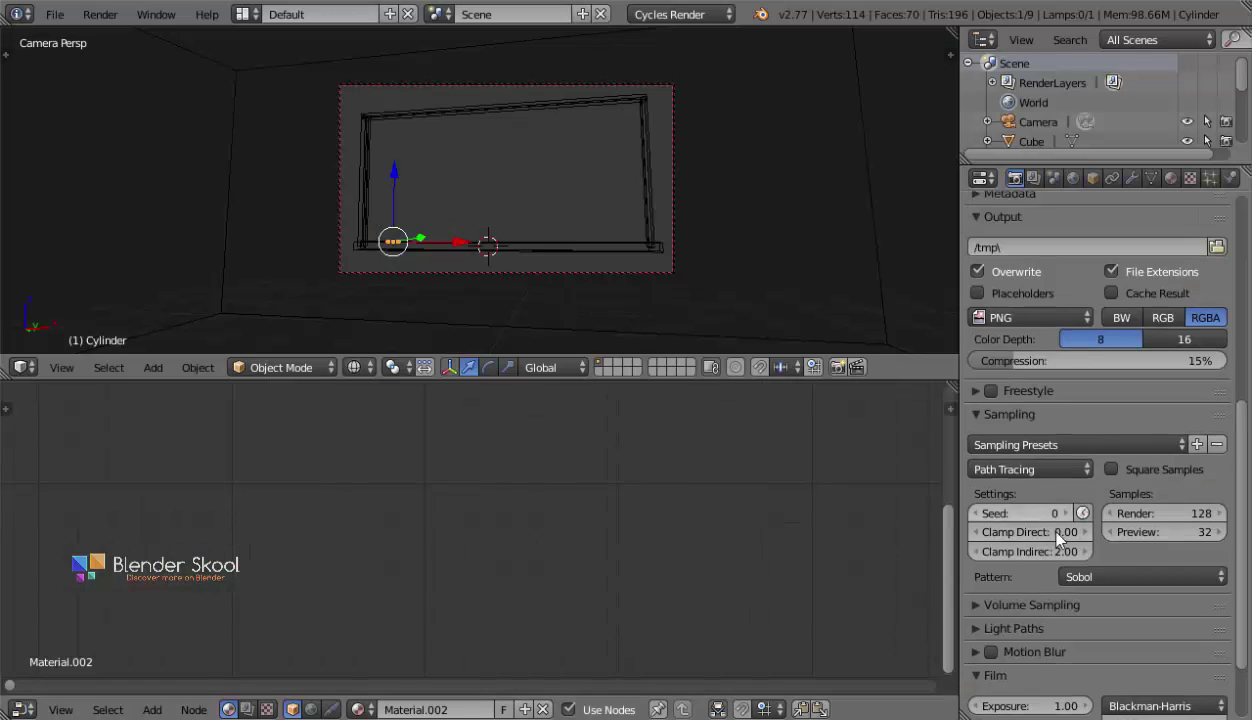
scroll(1049, 566, "up", 10)
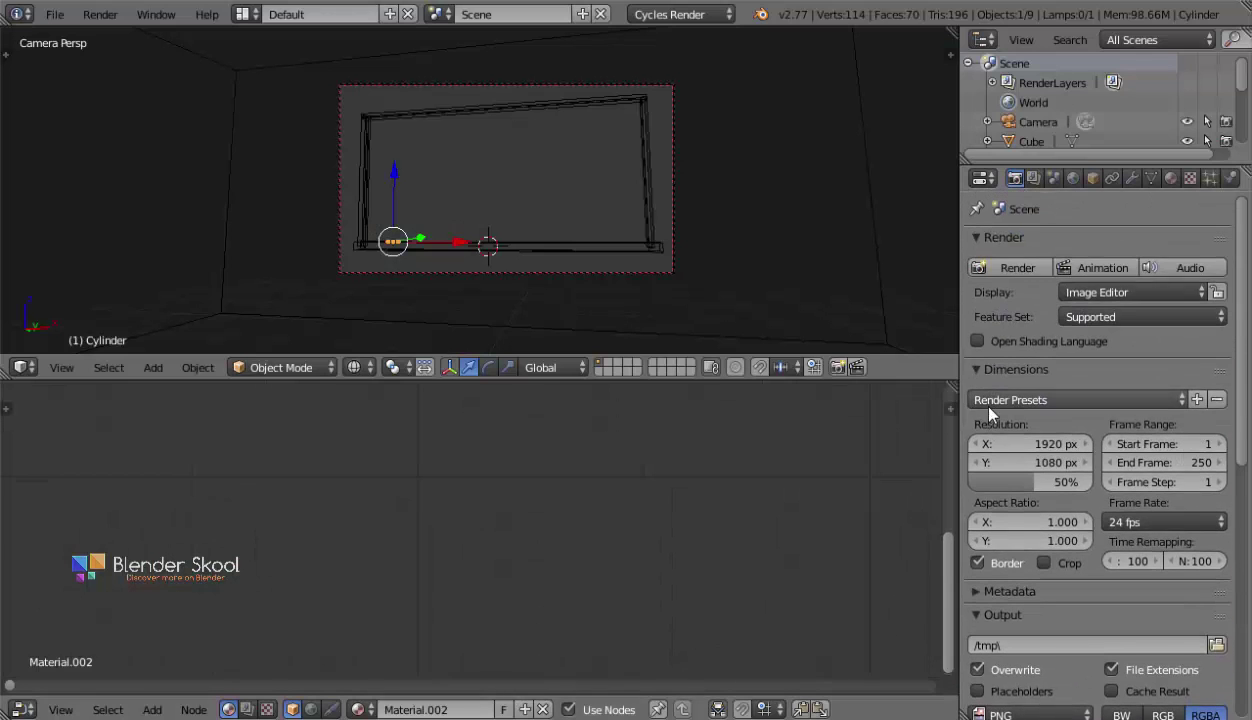
key("ctrl+s")
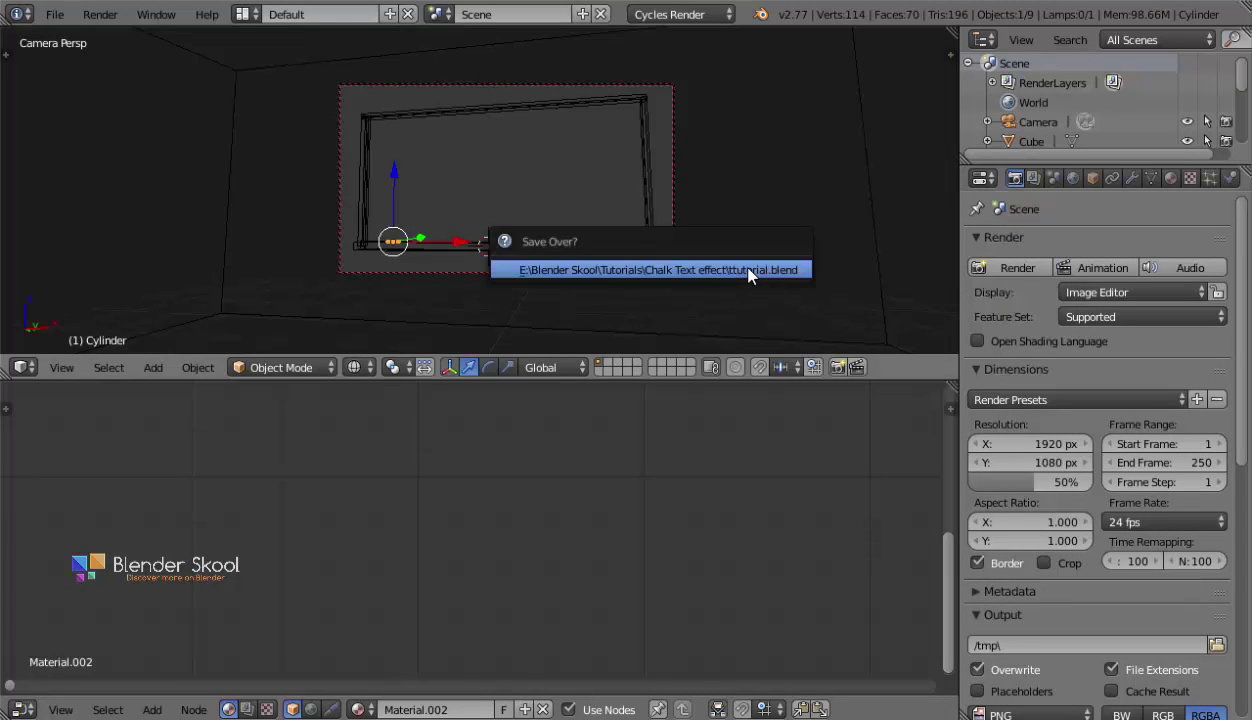
left_click(749, 270)
left_click(990, 267)
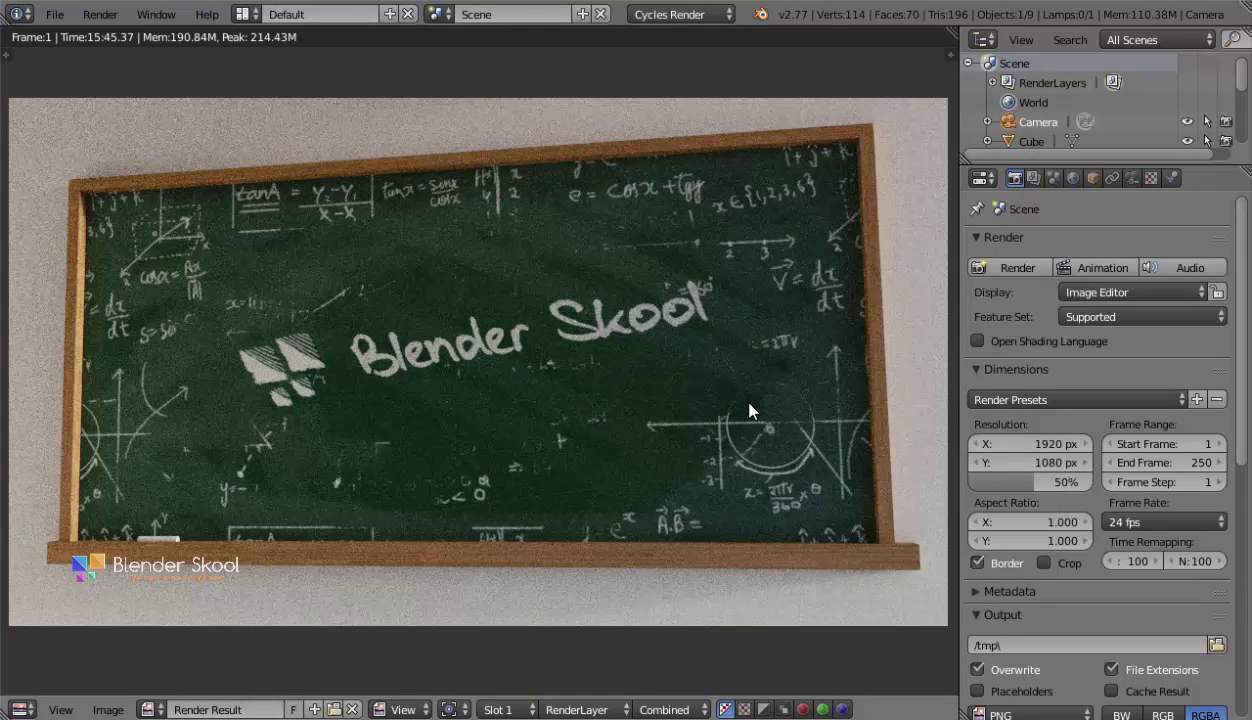
scroll(246, 386, "up", 1)
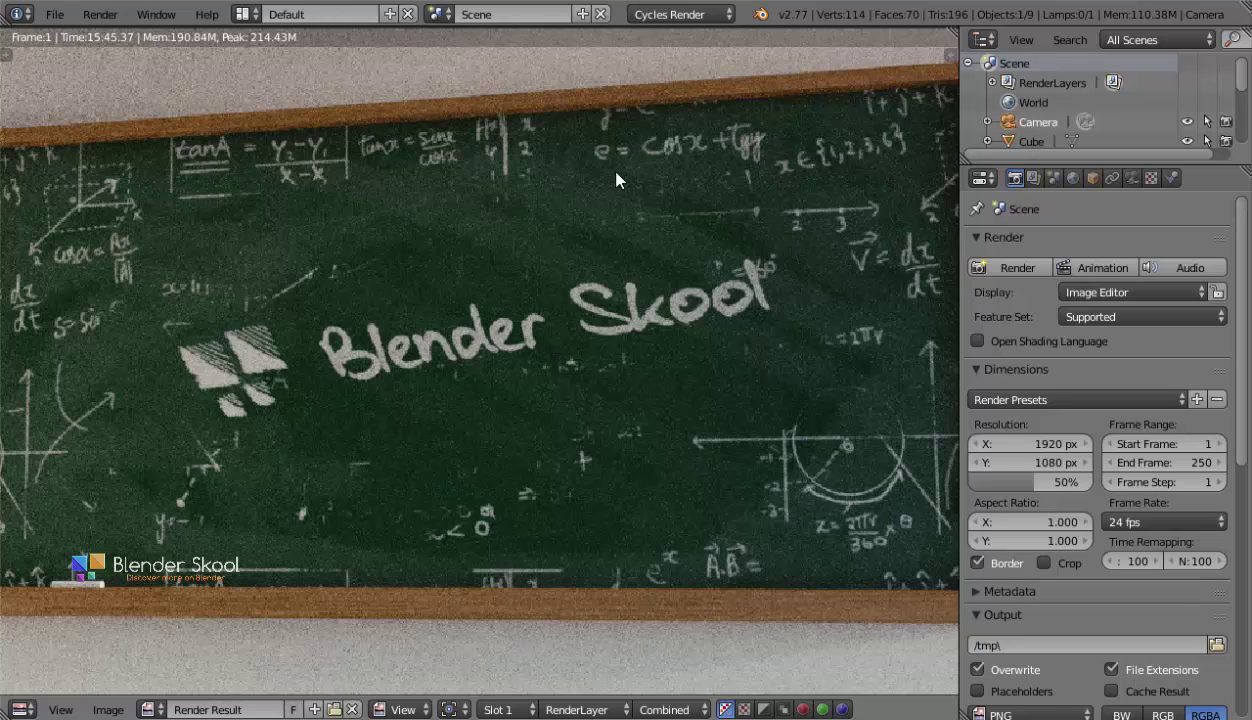
scroll(617, 180, "down", 1)
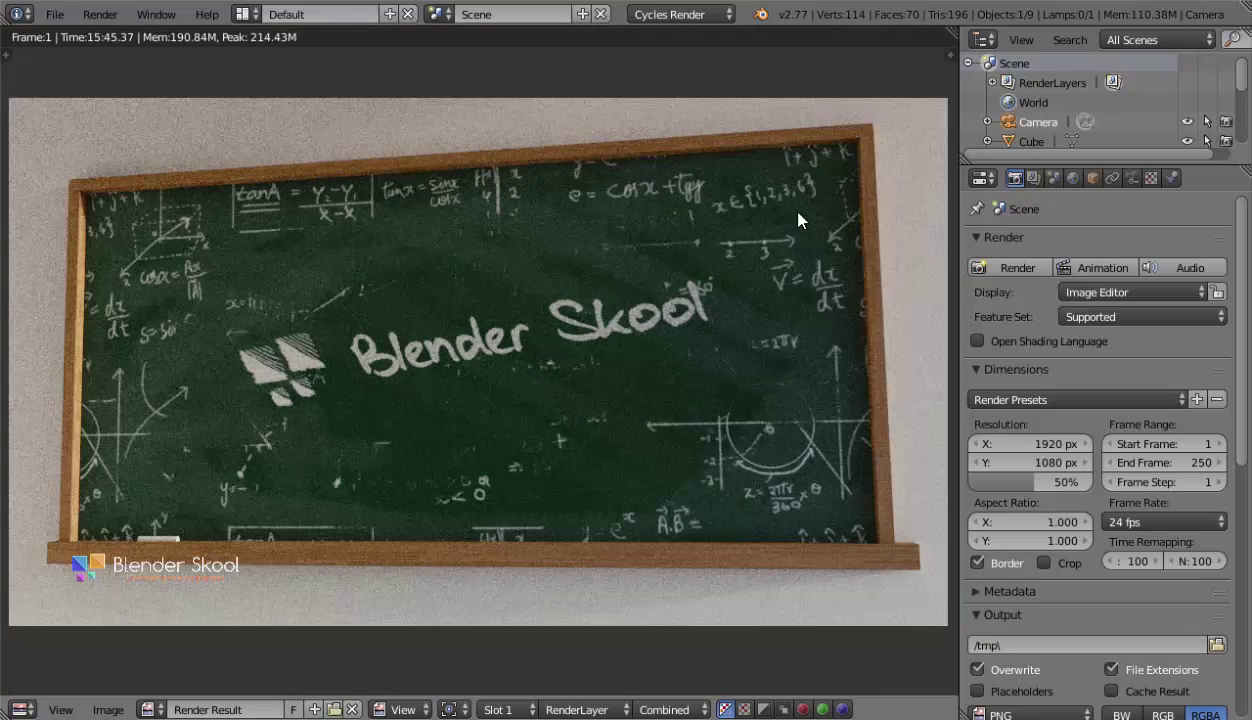
Set the camera's Y rotation to 0° in its transform properties and save the file.
left_click(1092, 177)
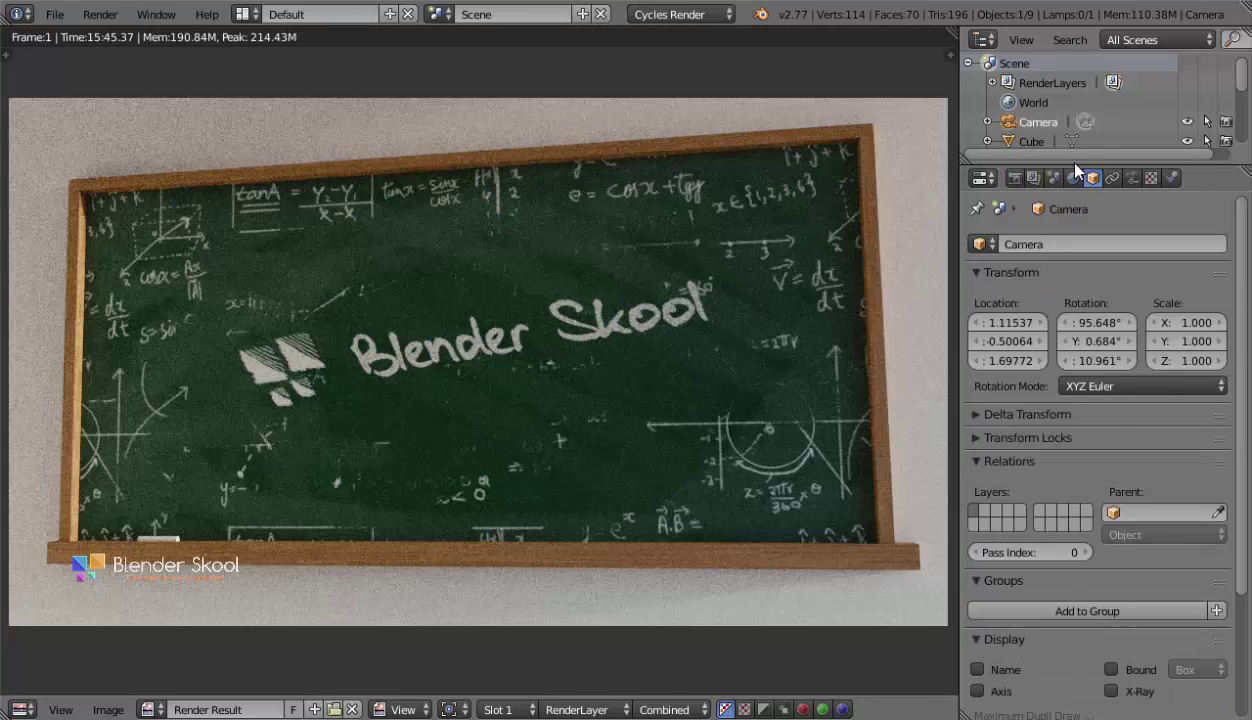
left_click_drag(1081, 162, 1114, 228)
scroll(1024, 144, "down", 3)
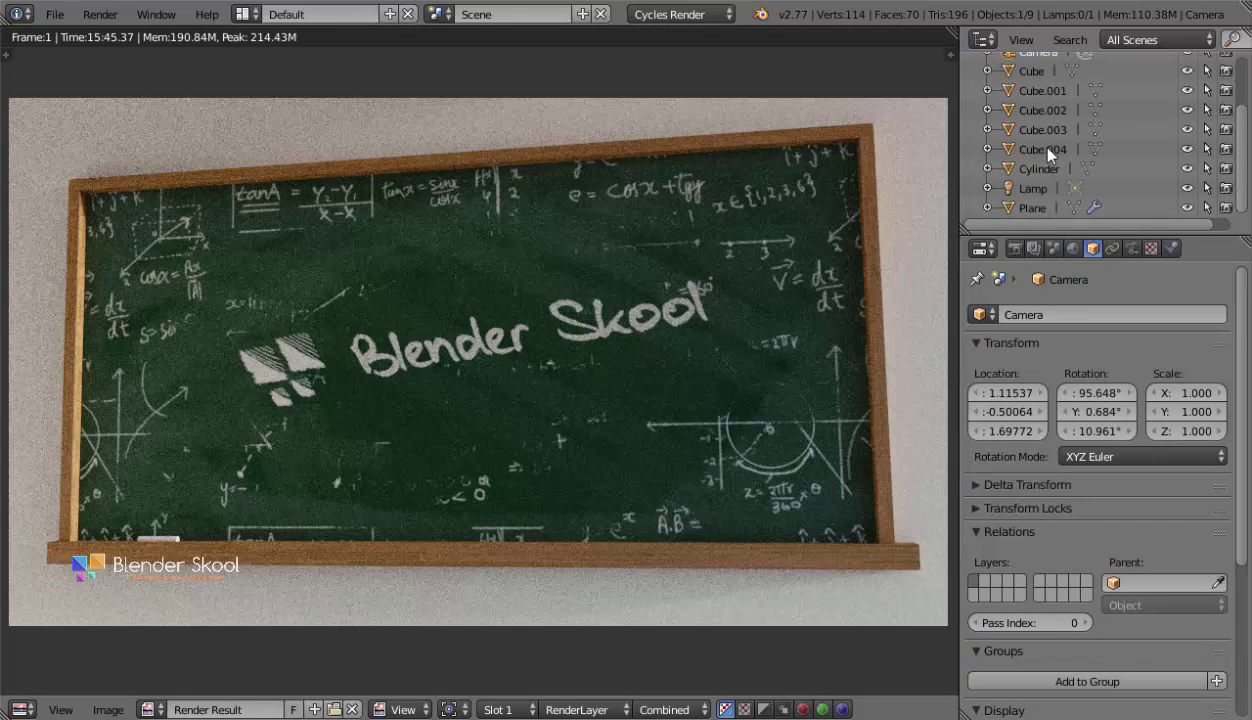
scroll(1024, 144, "up", 3)
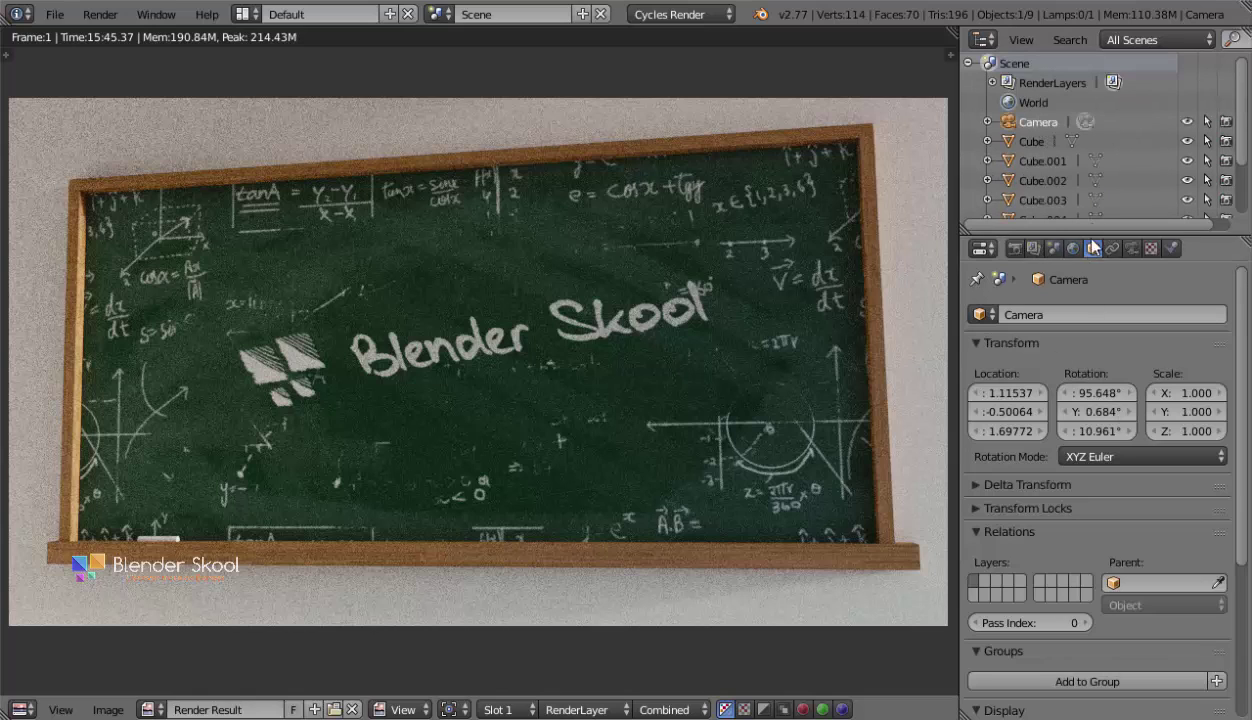
left_click_drag(1070, 236, 1095, 164)
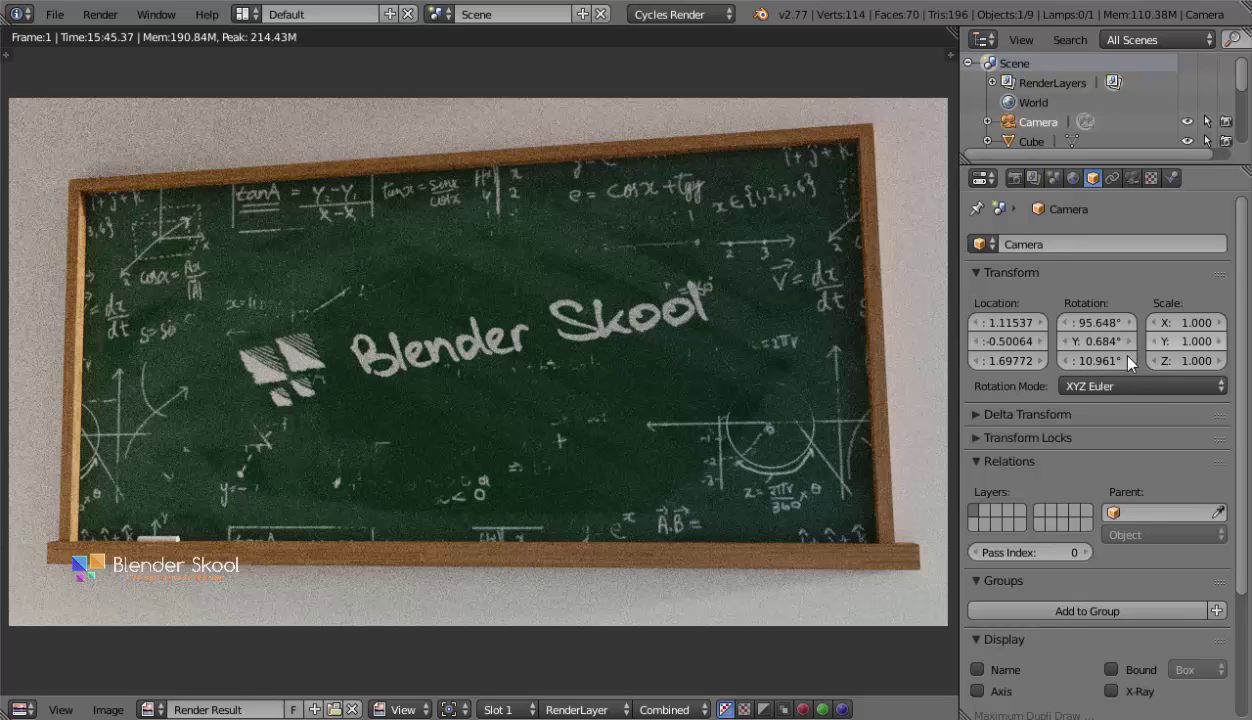
left_click(1100, 341)
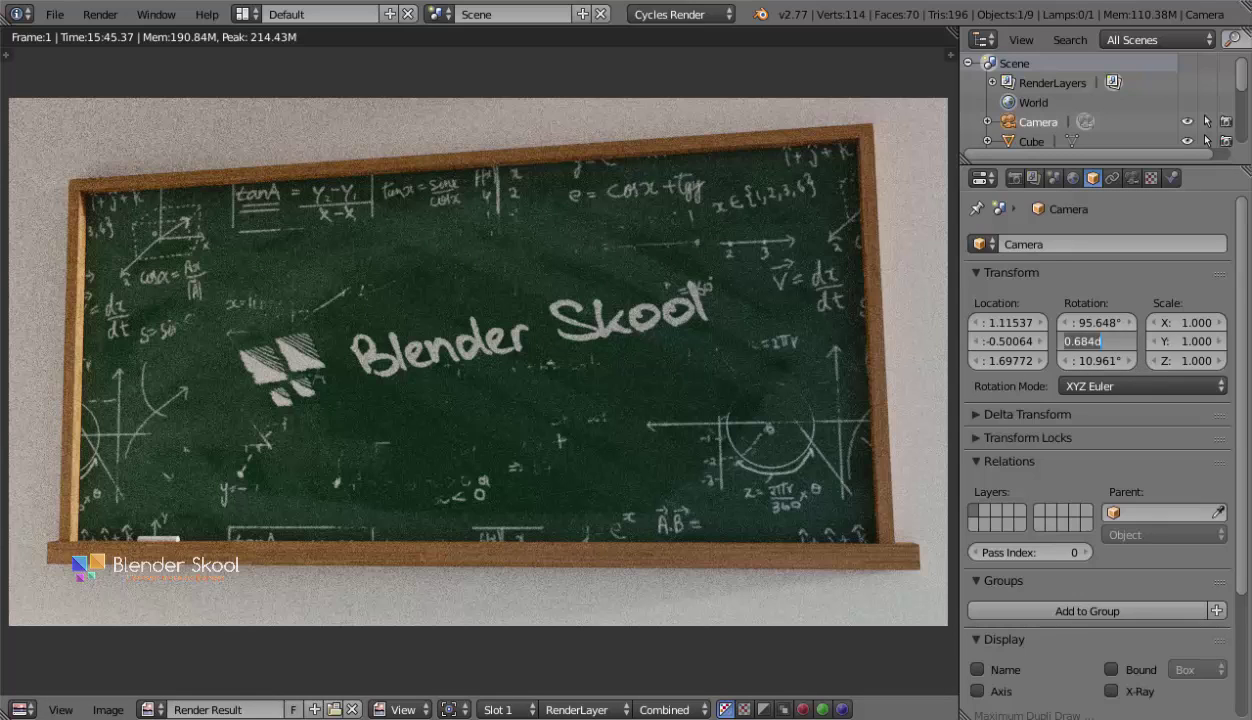
type("0")
key("Return")
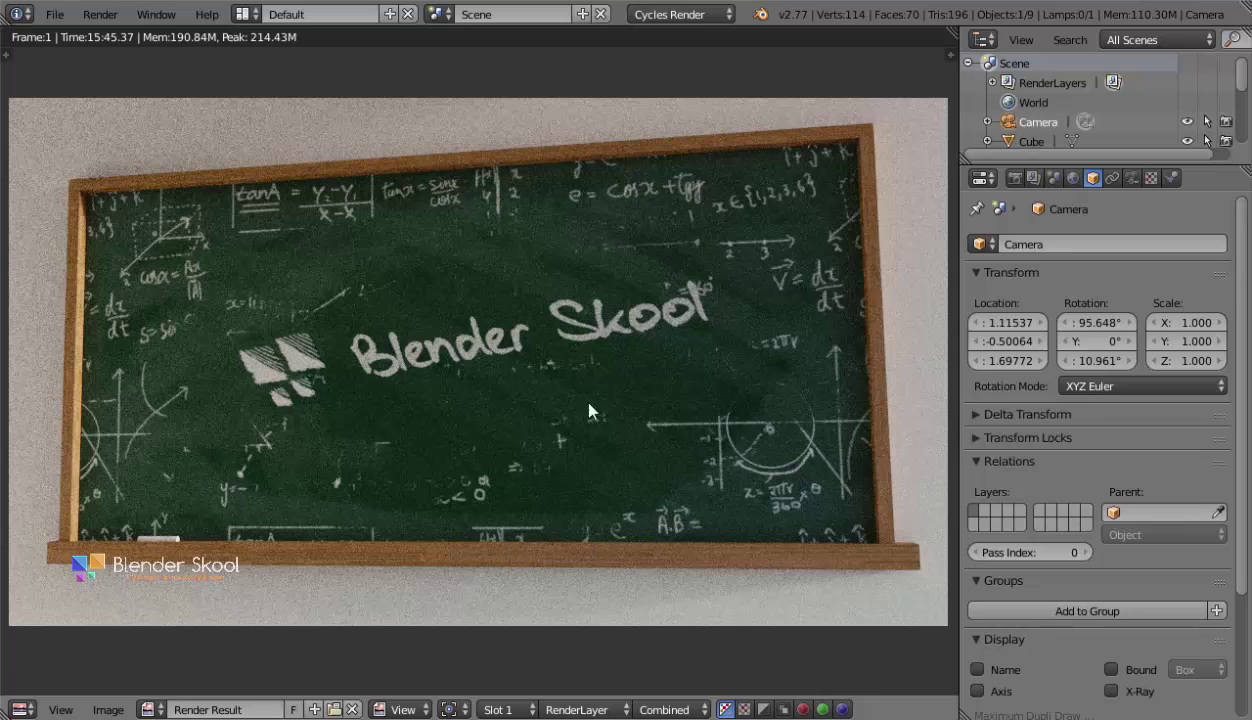
key("ctrl+s")
left_click(448, 344)
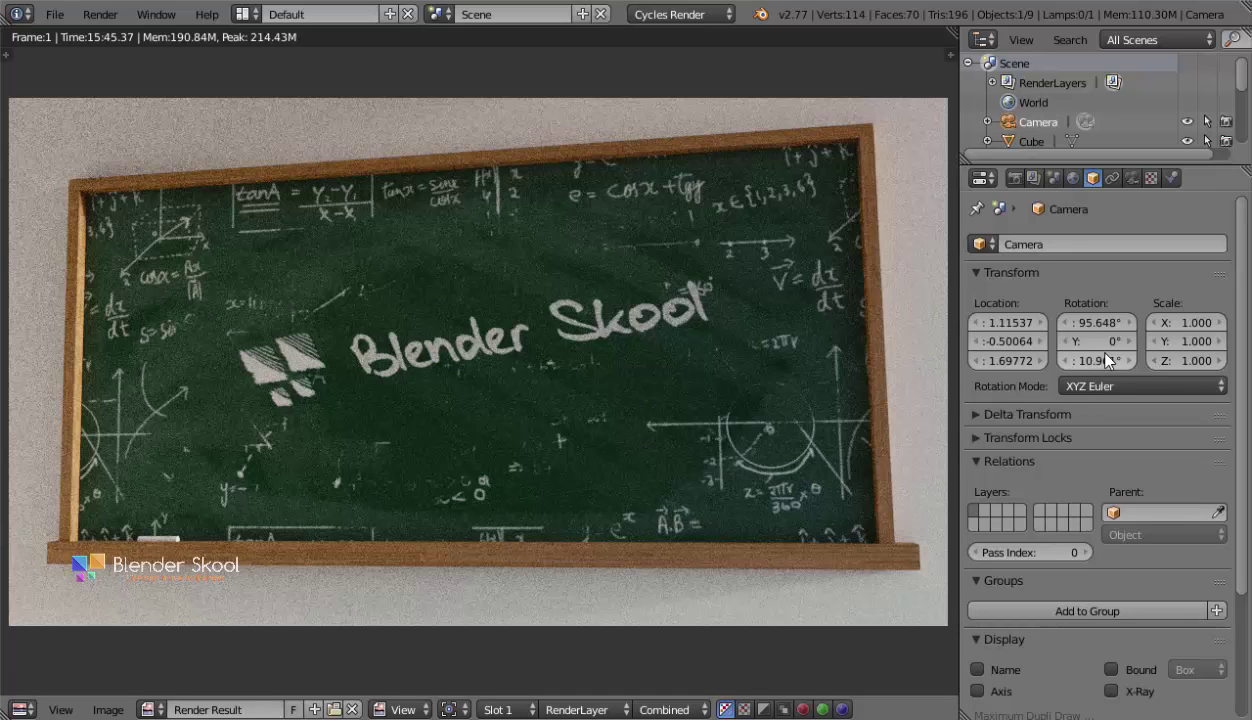
scroll(204, 466, "up", 2)
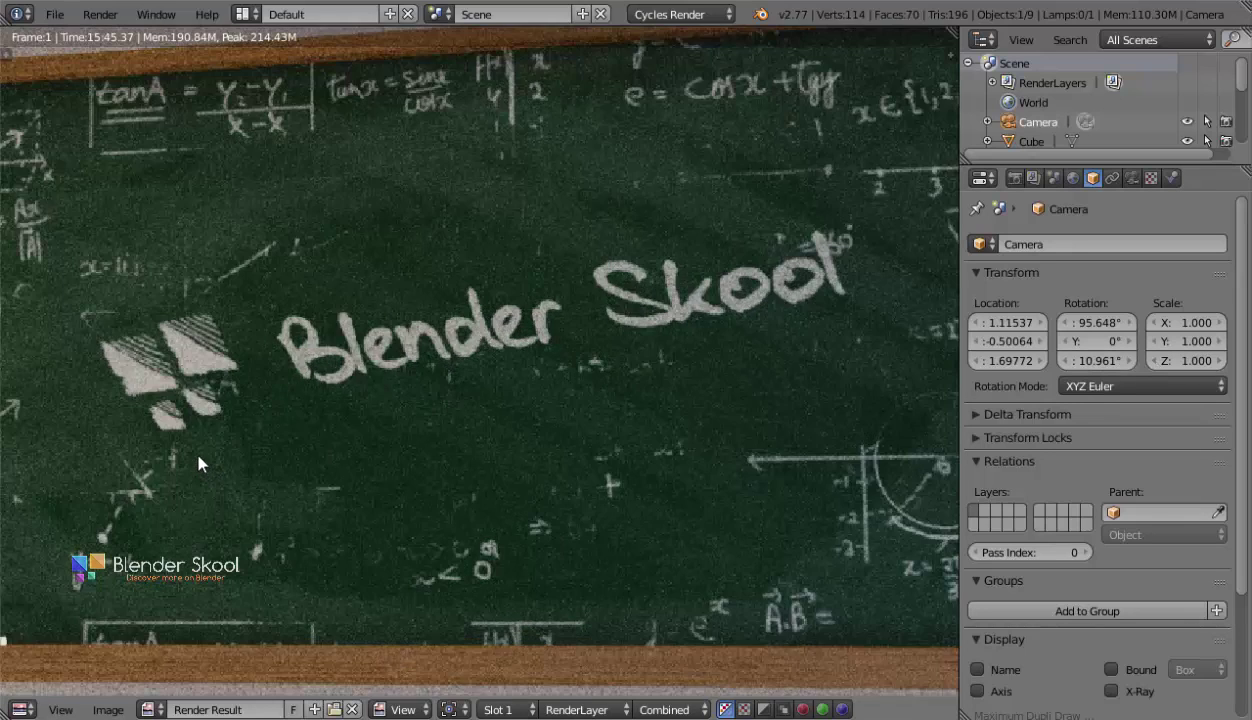
scroll(198, 456, "down", 3)
scroll(198, 456, "up", 2)
scroll(157, 487, "down", 1)
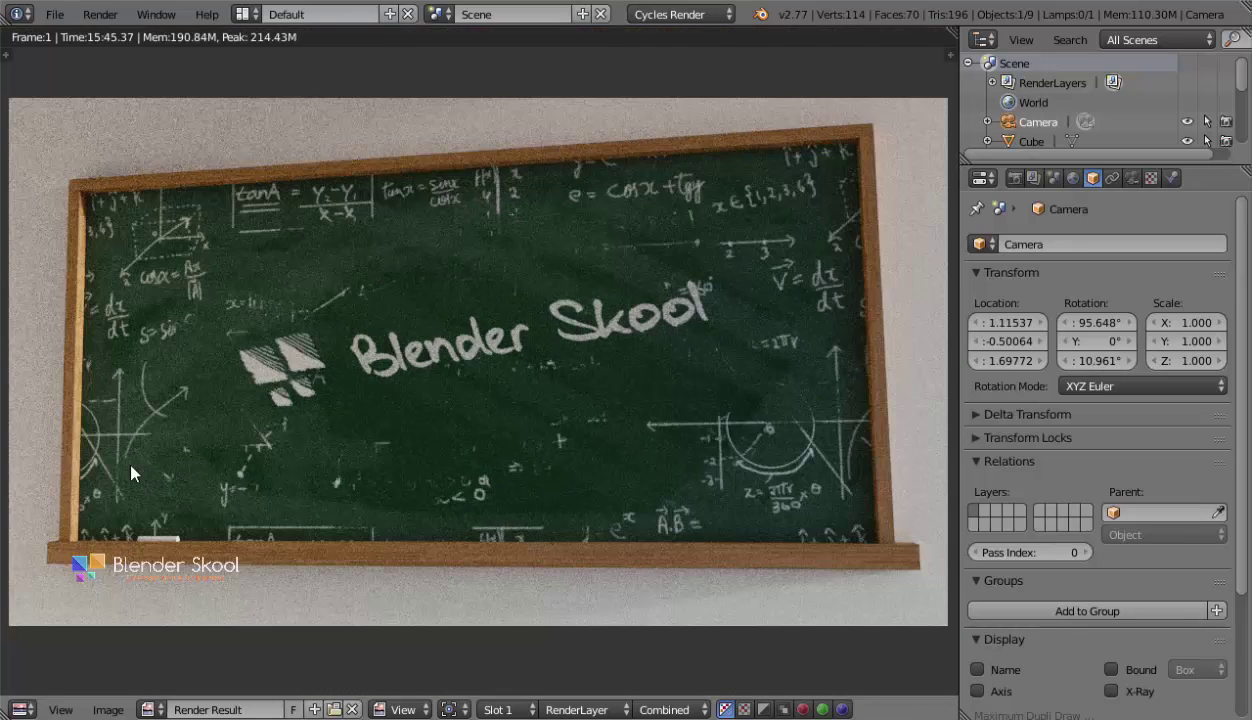
Search the add-ons in User Preferences for "photo" and enable the Photo Editing Nodes add-on.
left_click(54, 14)
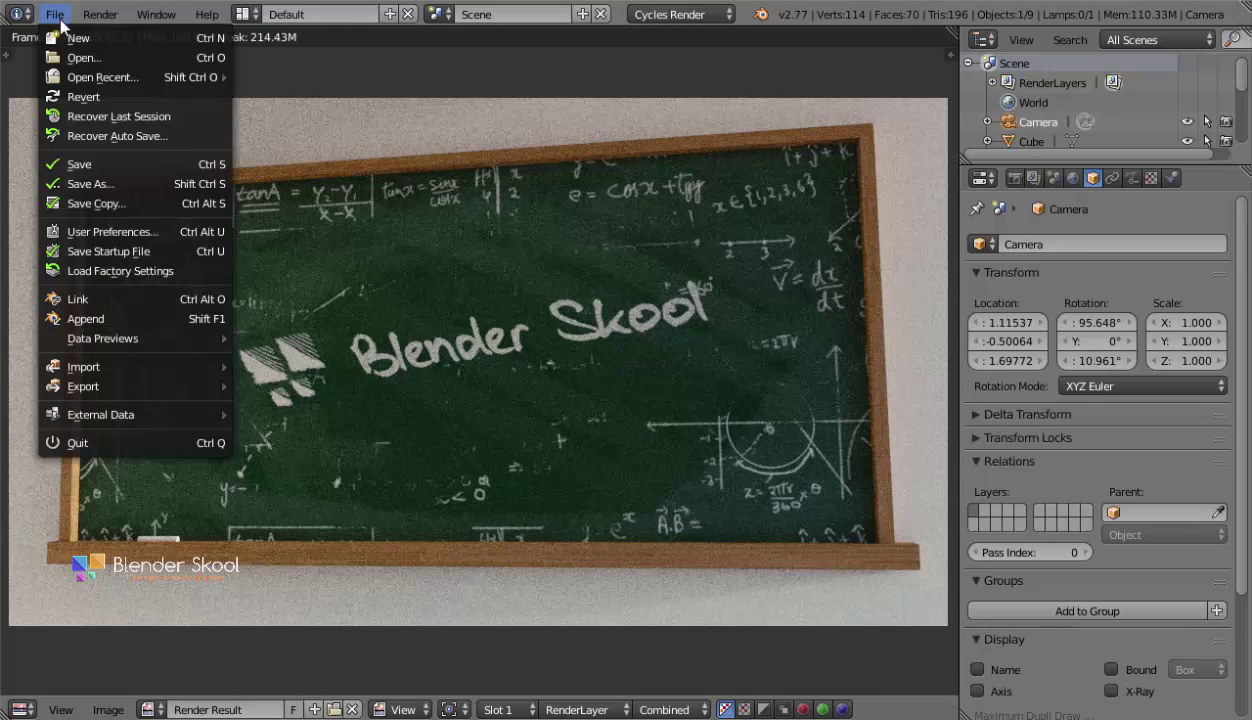
left_click(122, 227)
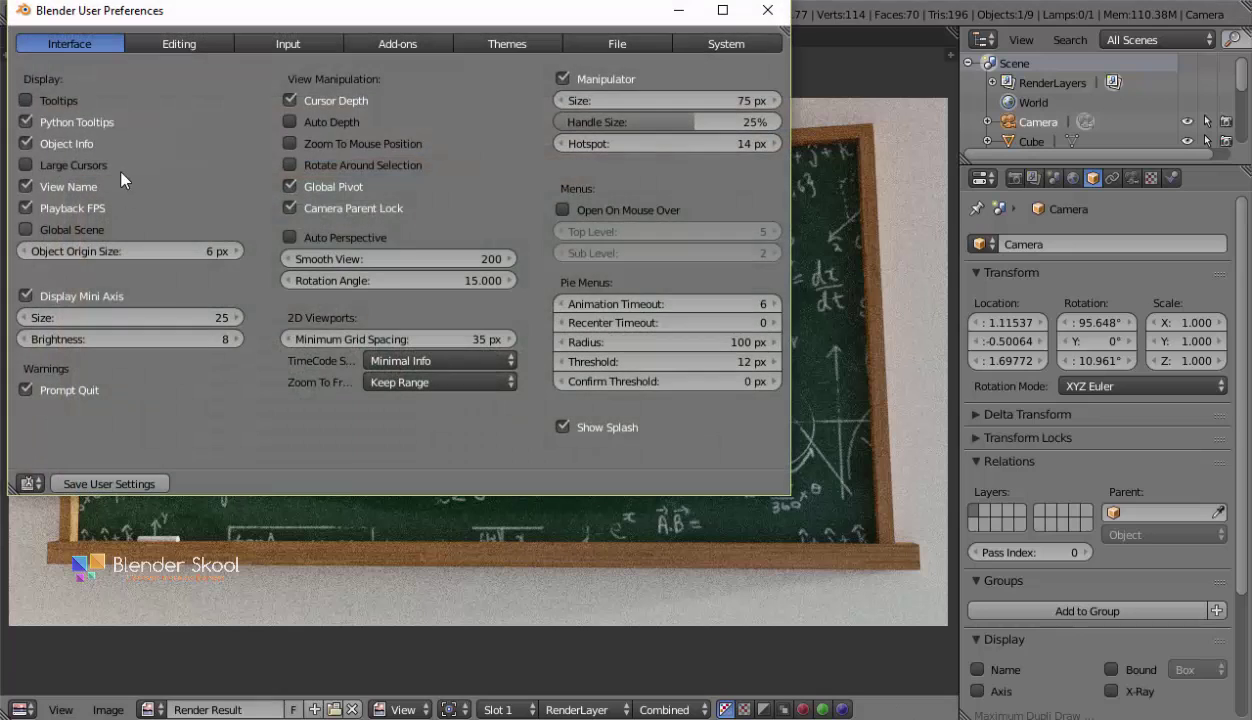
left_click(389, 52)
left_click(129, 82)
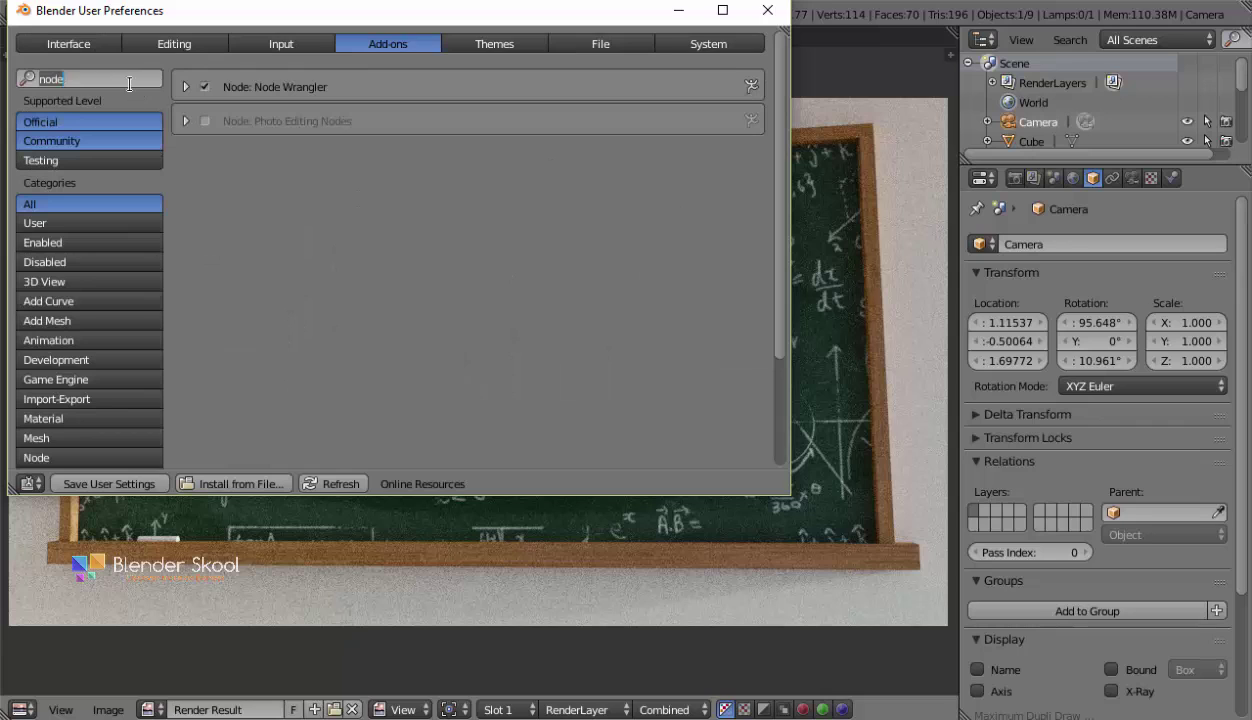
type("photo")
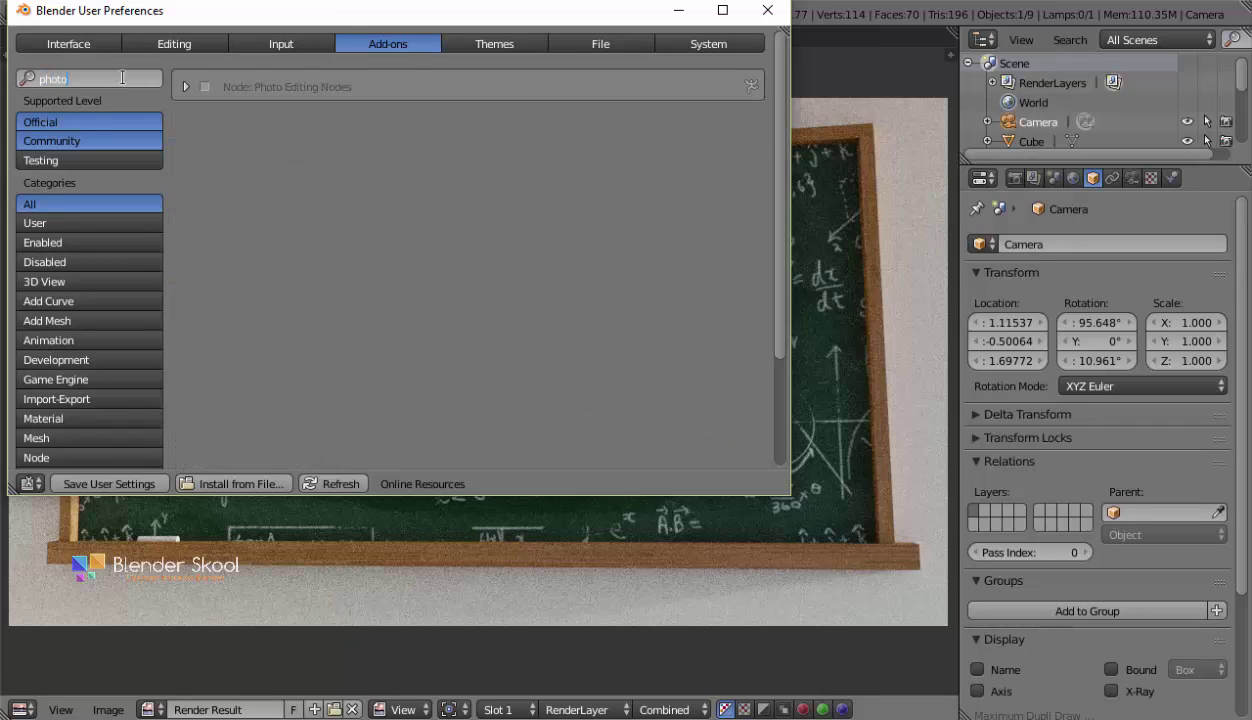
left_click(184, 81)
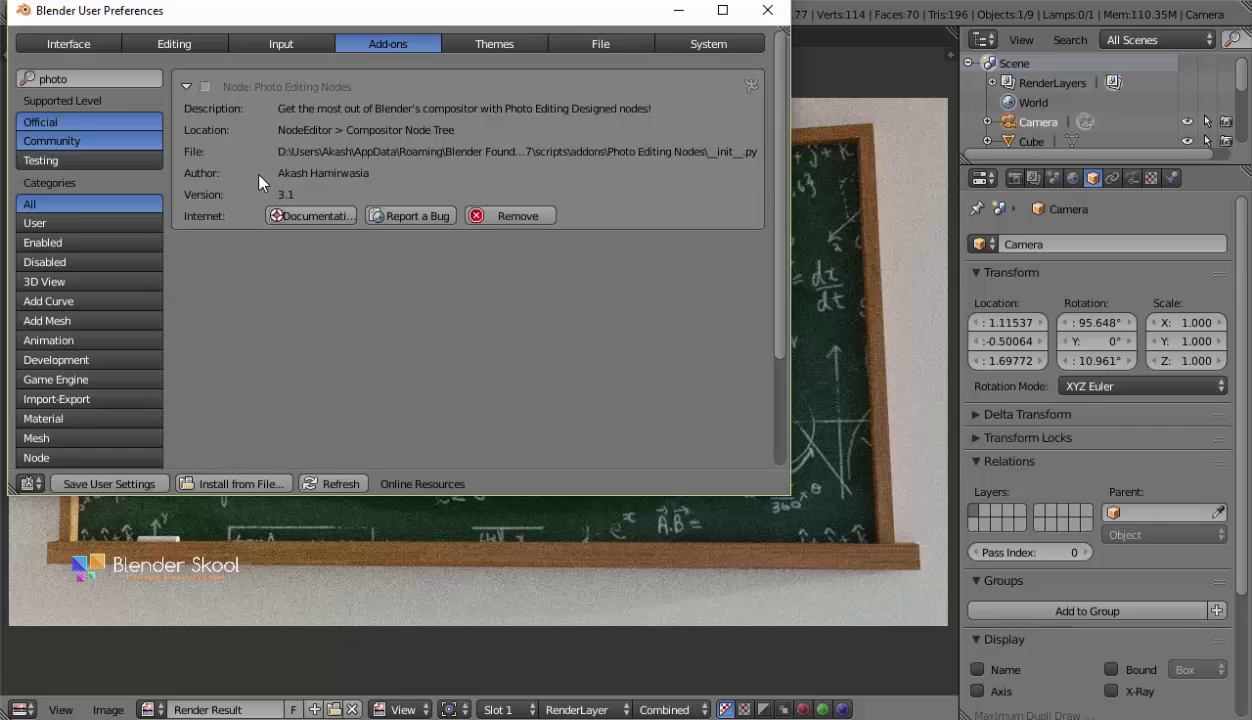
left_click(204, 87)
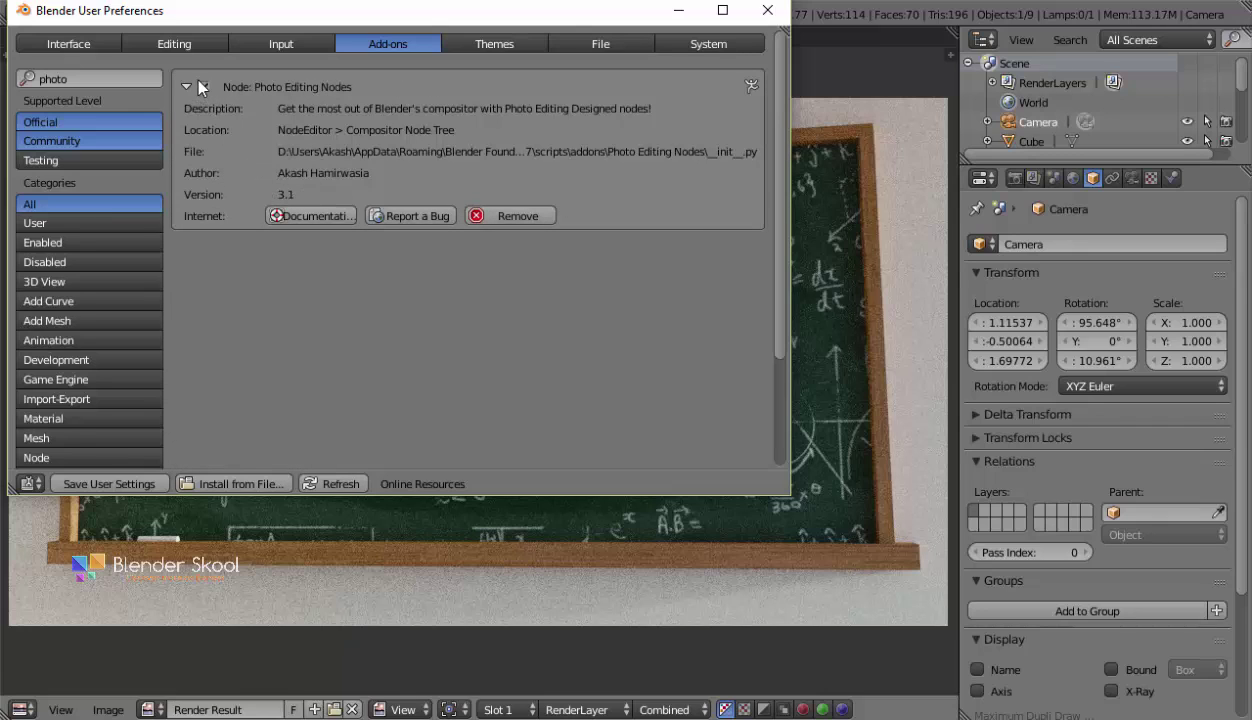
left_click(767, 10)
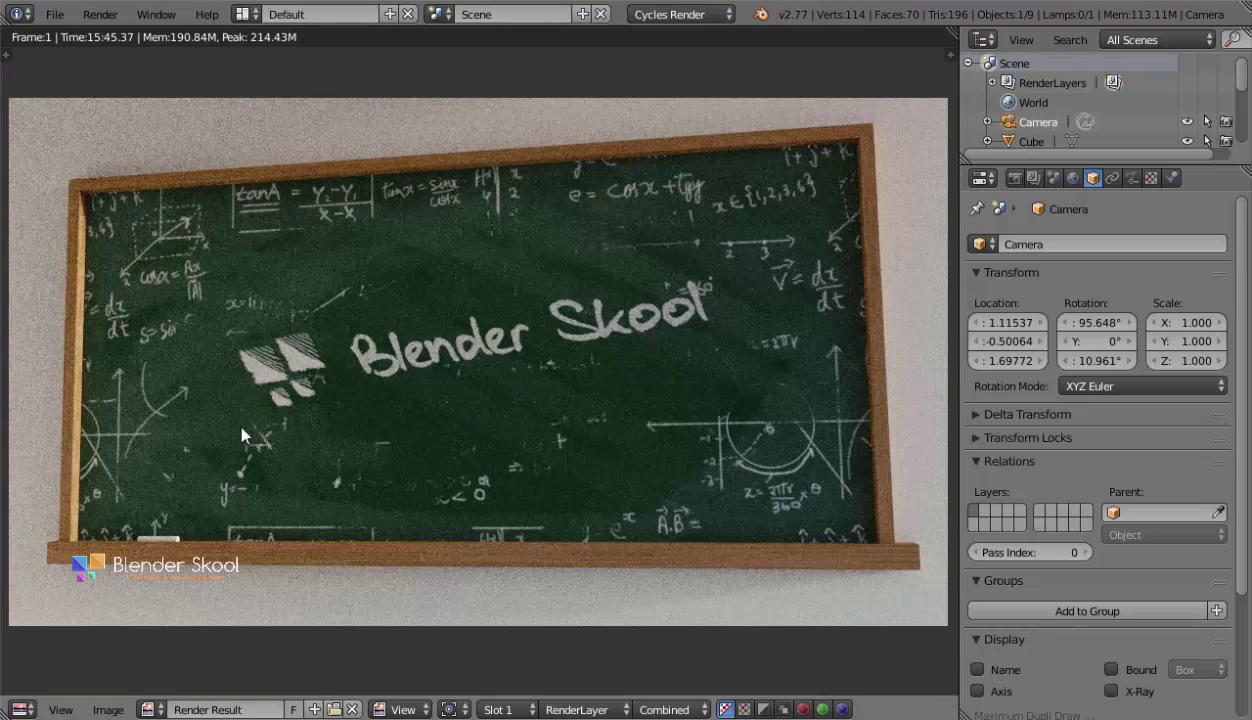
Replace the render result view with the compositing node editor, and enable Use Nodes and Backdrop.
left_click(17, 710)
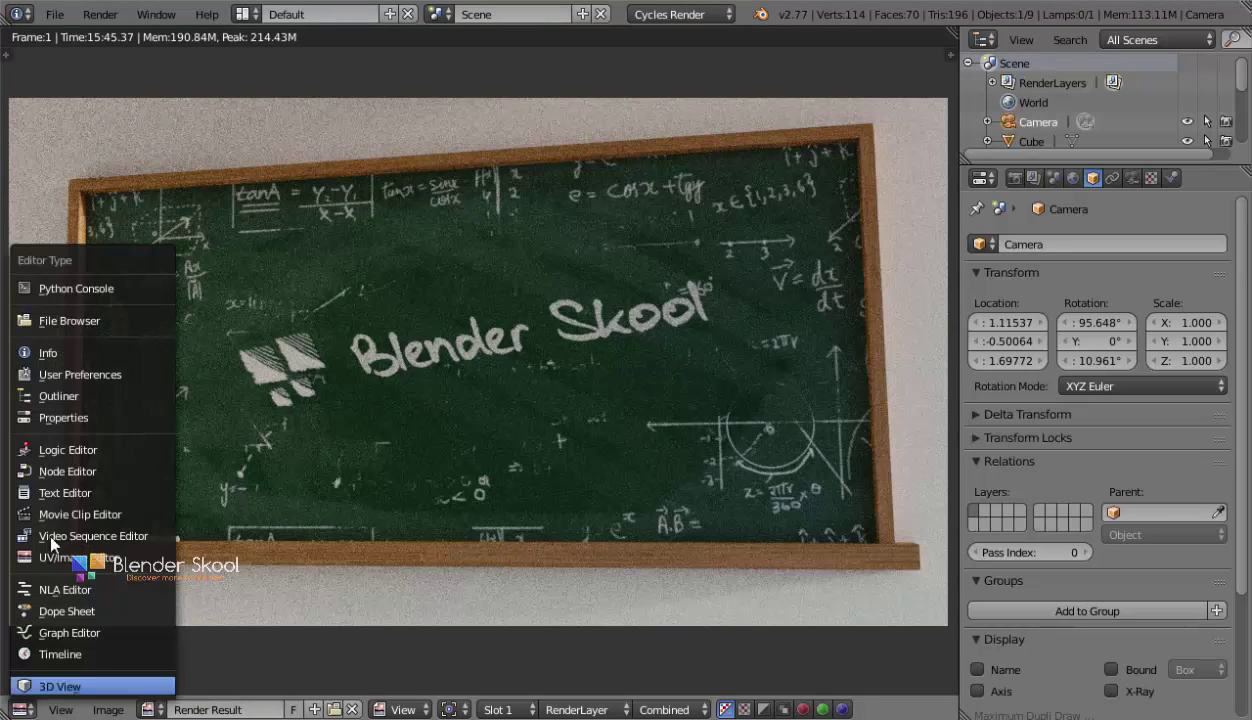
left_click(52, 470)
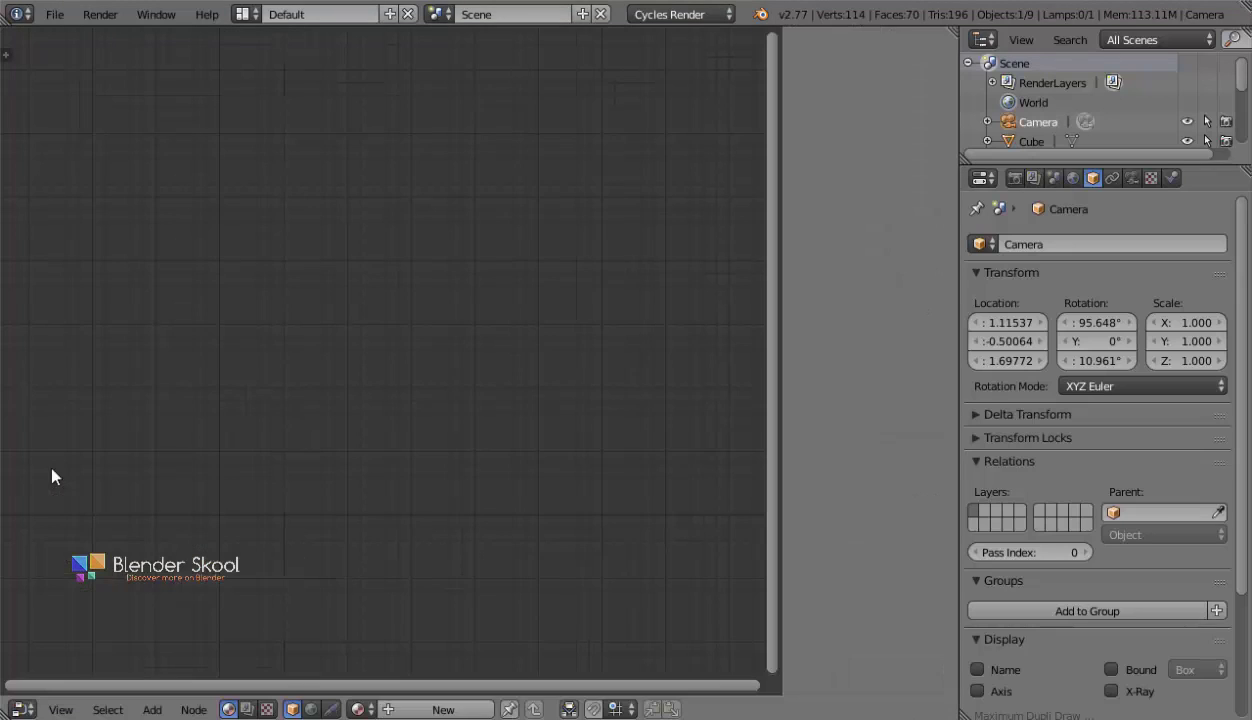
left_click(246, 709)
key("n")
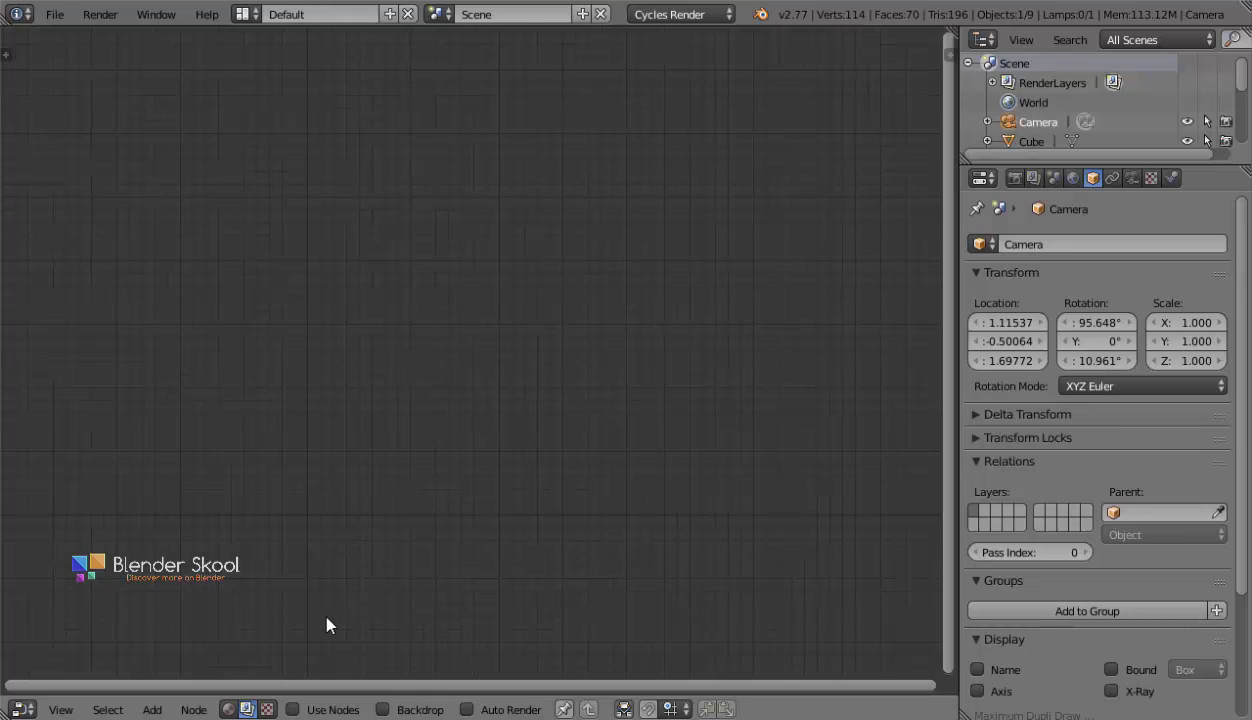
left_click(347, 708)
left_click(411, 708)
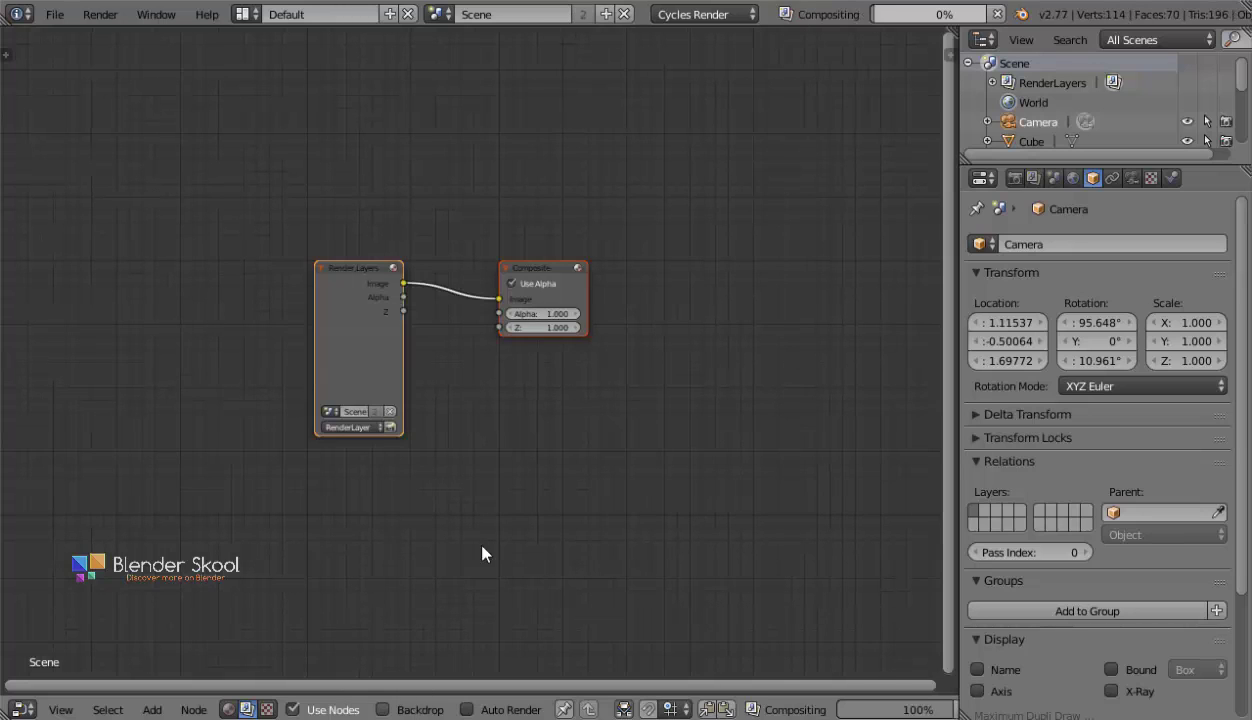
Move the Composite node well away from Render Layers and connect a Viewer node to the Render Layers image output.
middle_click_drag(645, 512, 692, 507)
left_click_drag(407, 328, 6, 293)
middle_click_drag(397, 302, 632, 304)
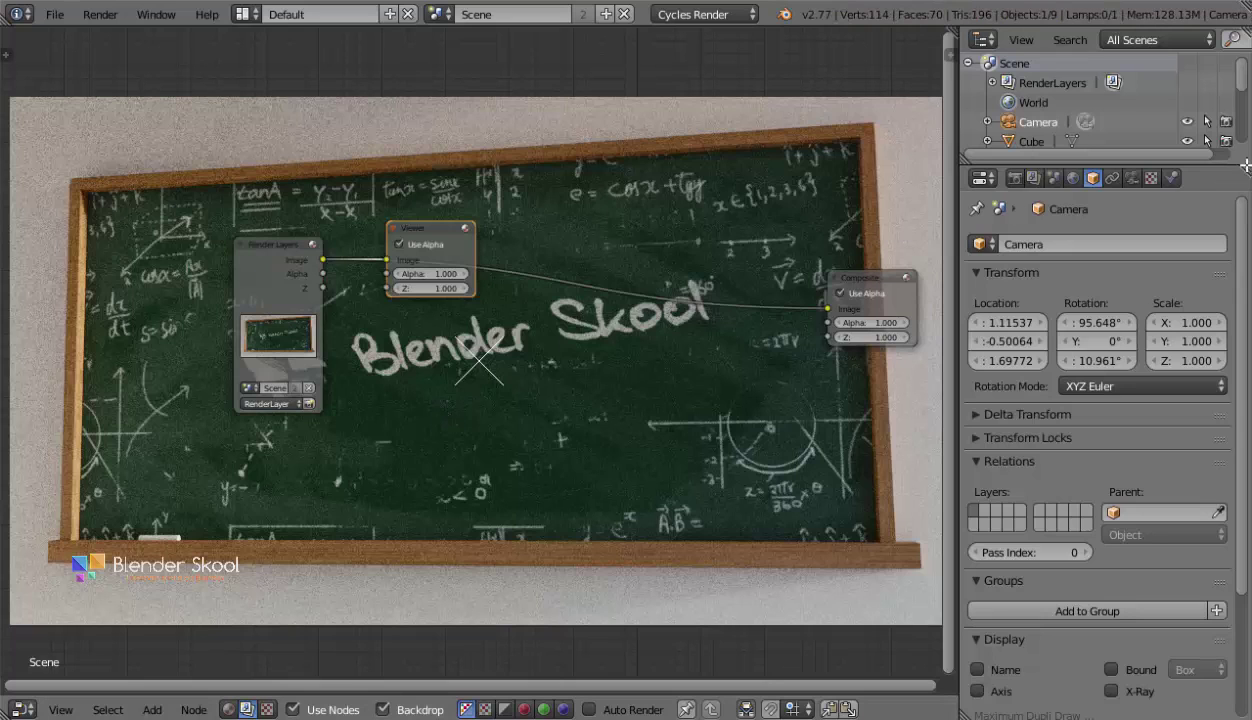
Merge the Outliner area into the Properties editor and narrow that editor to enlarge the node editor.
left_click_drag(1222, 108, 1220, 110)
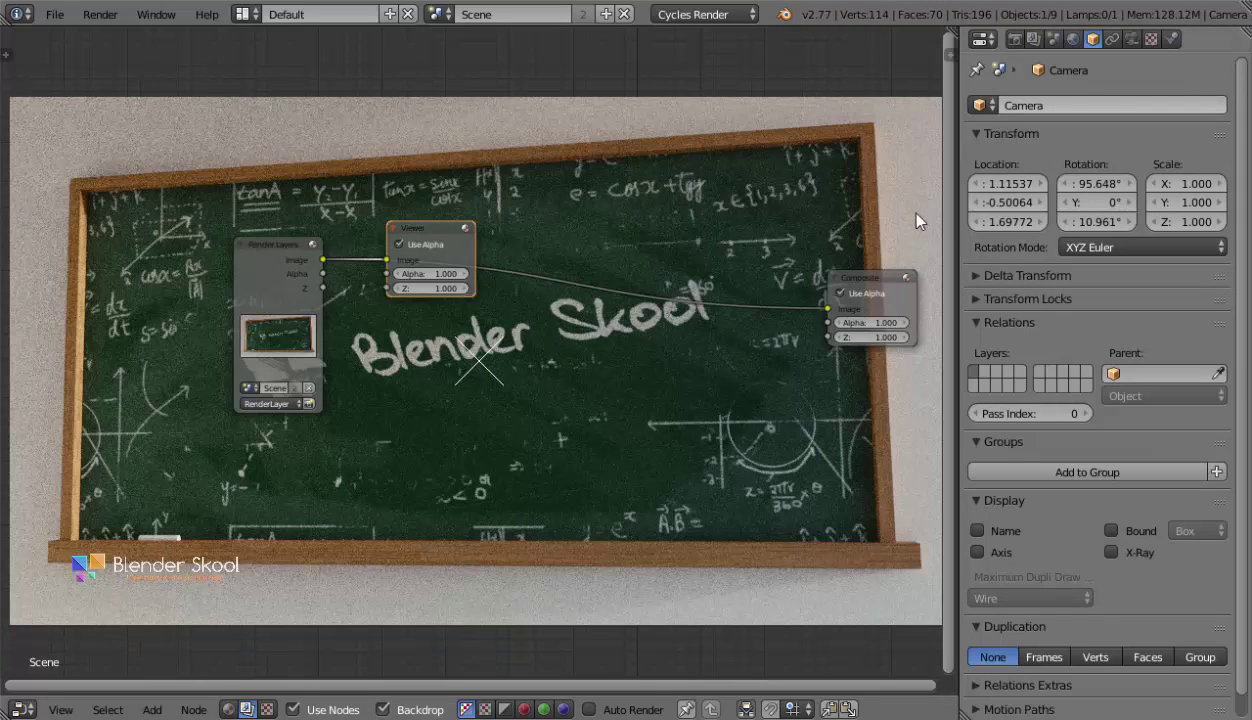
left_click_drag(1045, 222, 1046, 220)
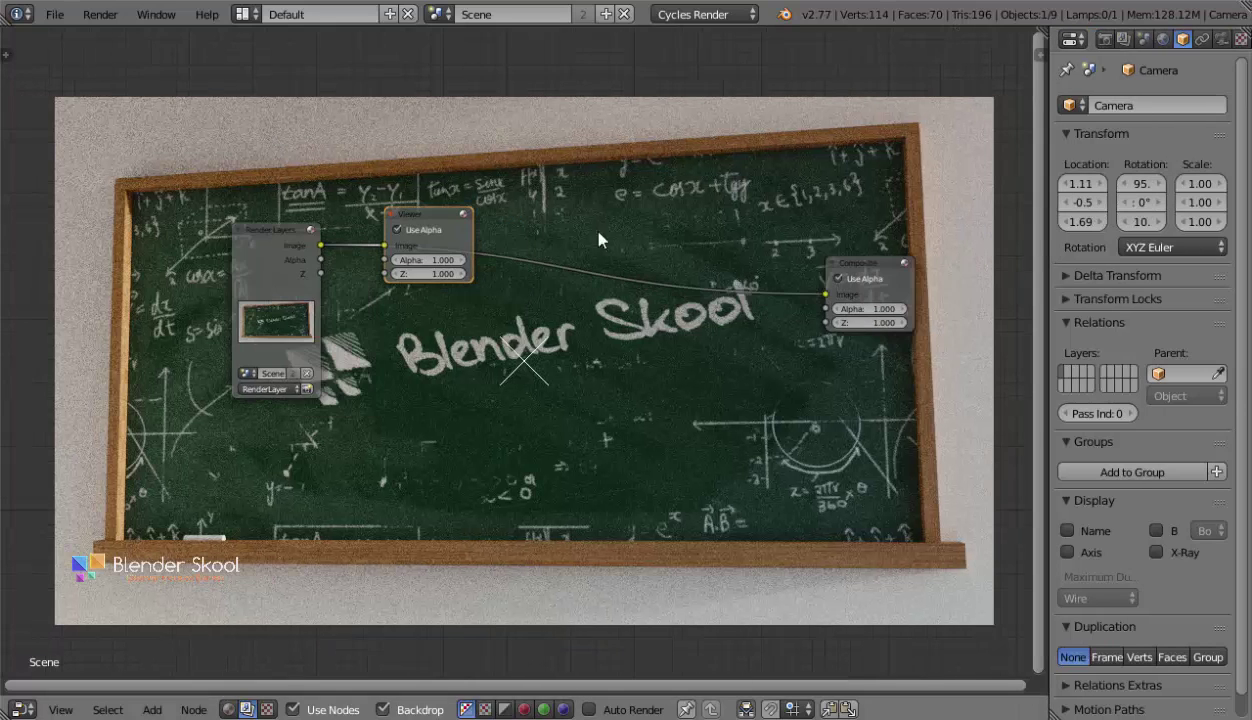
Move the Viewer node below the Composite node and insert a Bright/Contrast node into the link between Render Layers and Viewer.
key("g")
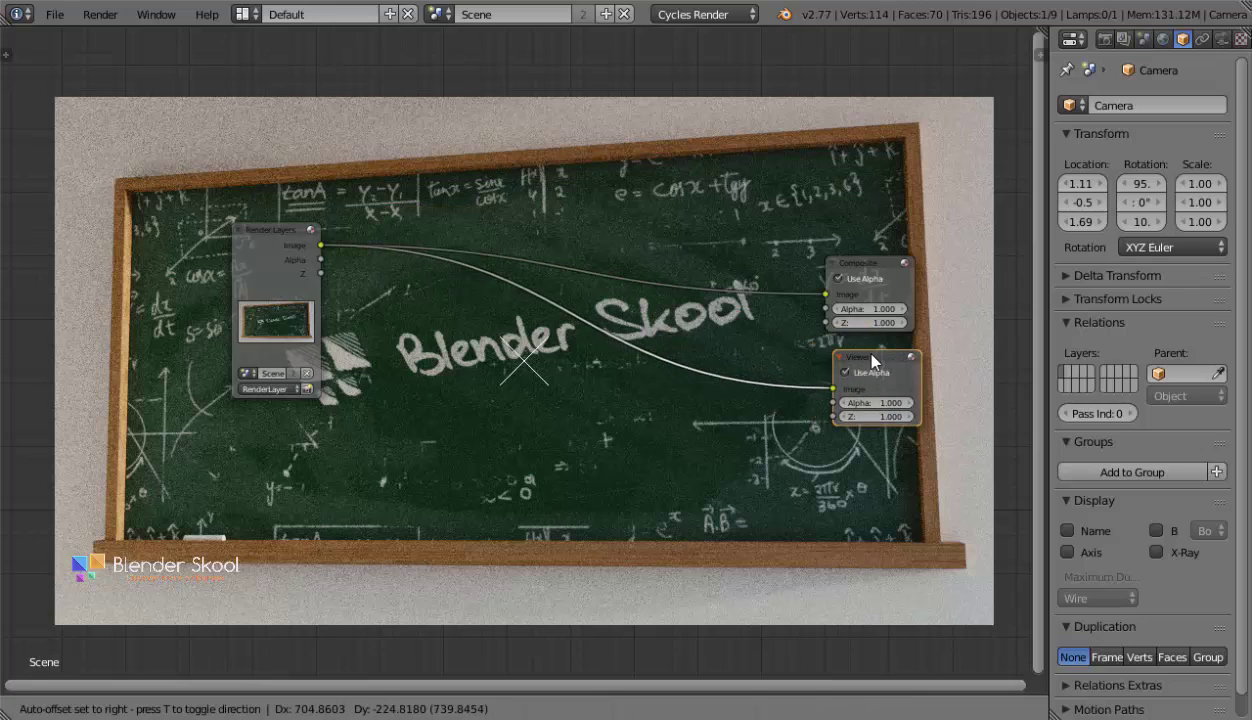
left_click(871, 356)
key("shift+a")
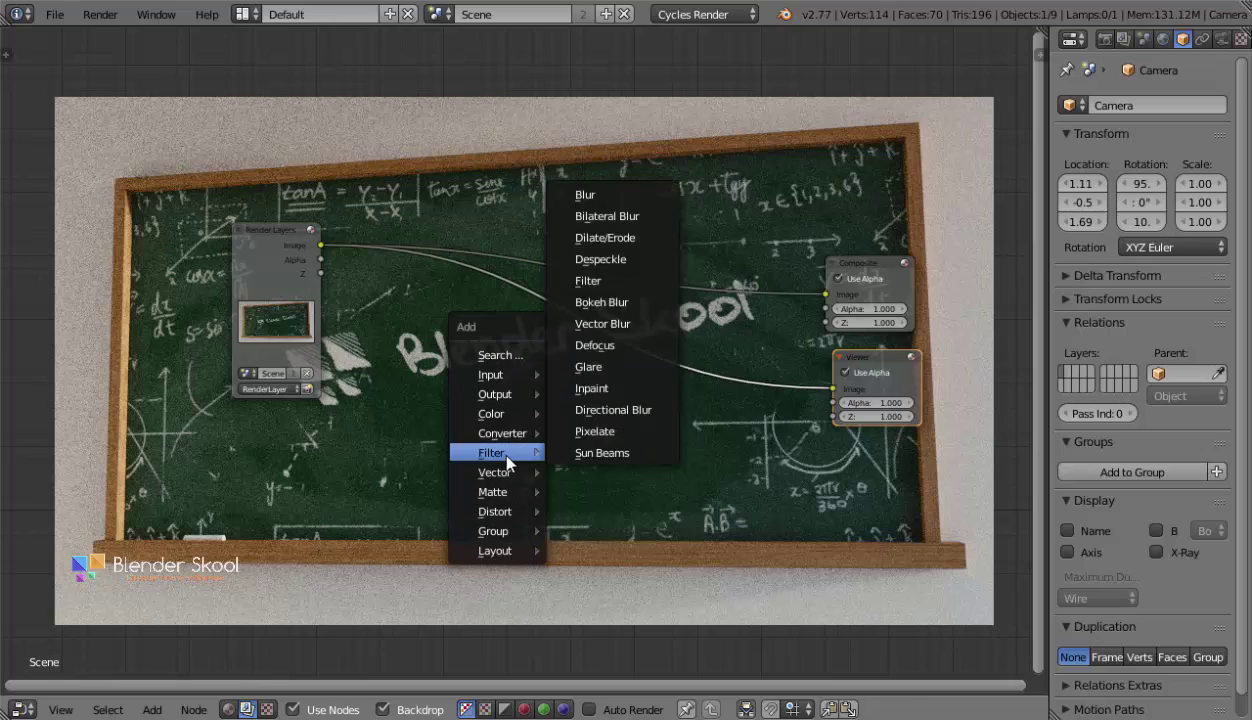
mouse_move(510, 461)
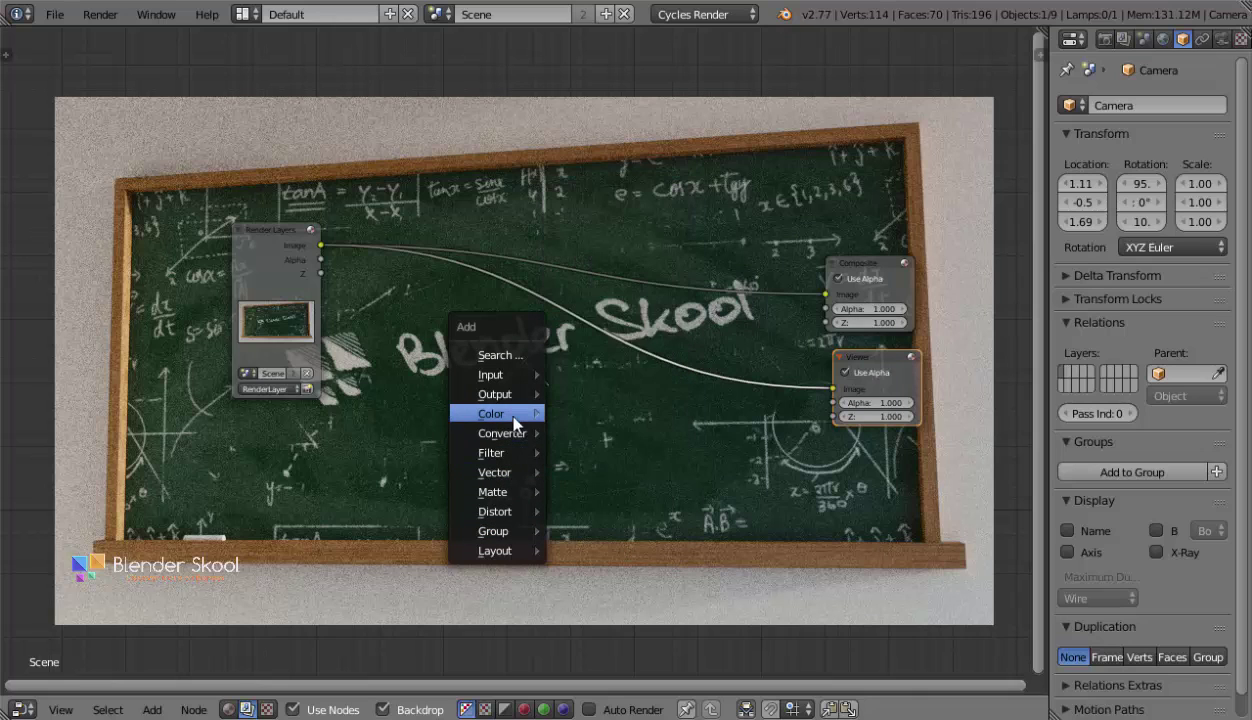
mouse_move(515, 425)
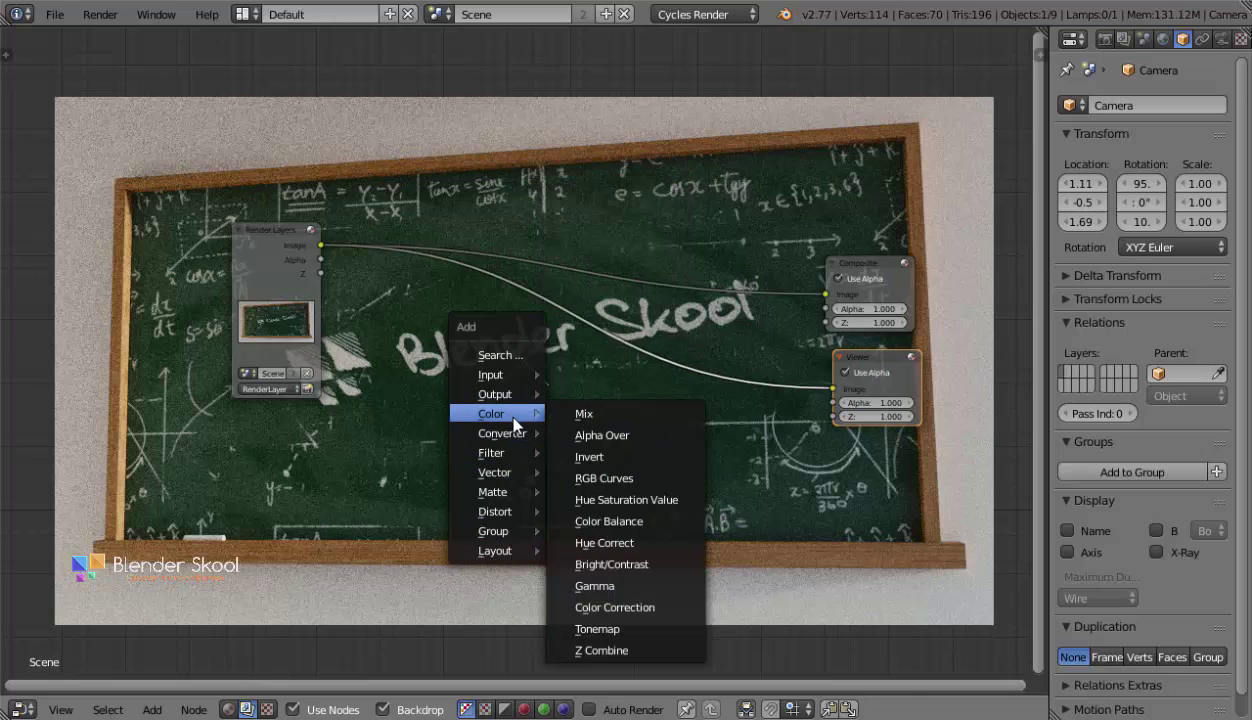
left_click(618, 564)
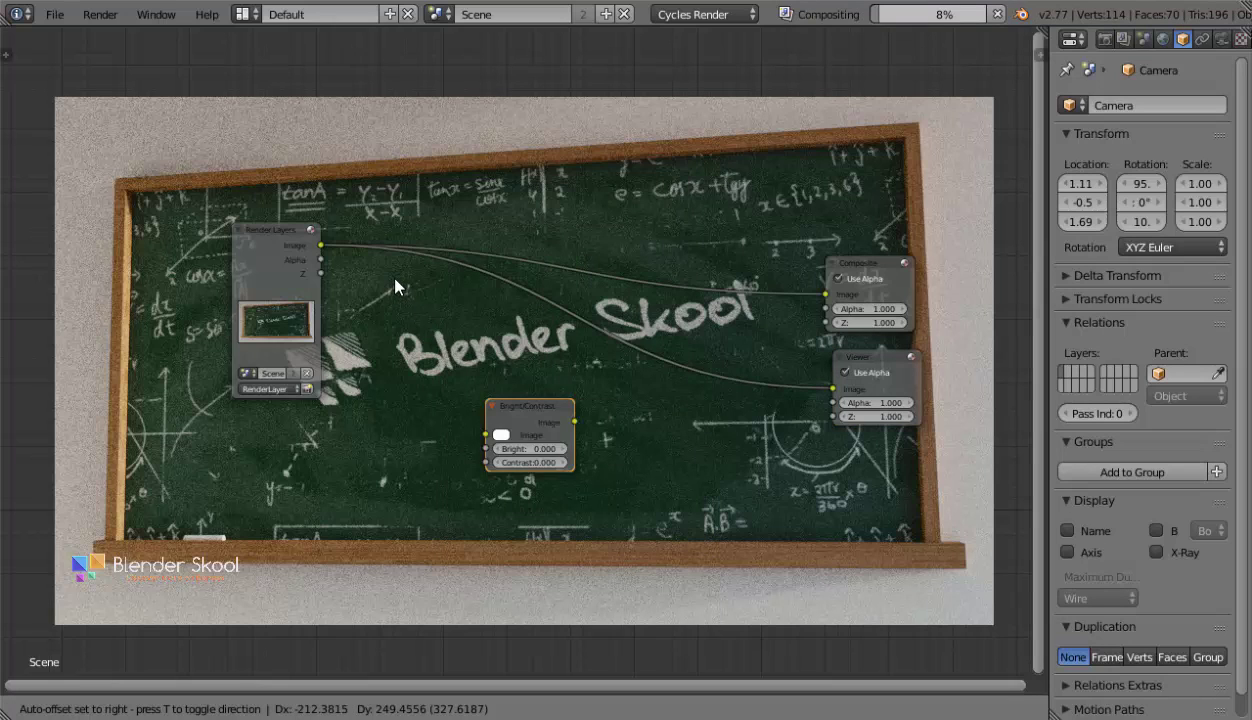
left_click(735, 260)
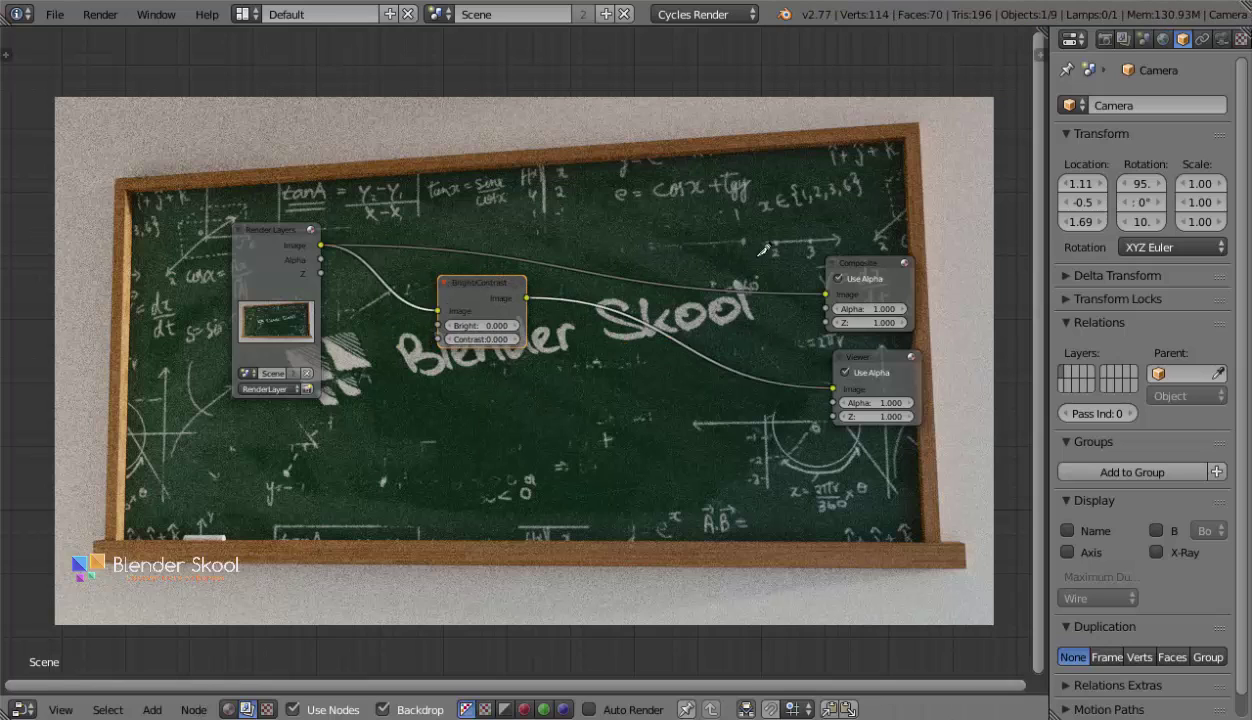
Cut the link from Render Layers to the Composite node and move the Bright/Contrast node closer to Render Layers.
left_click_drag(751, 247, 788, 320, "ctrl")
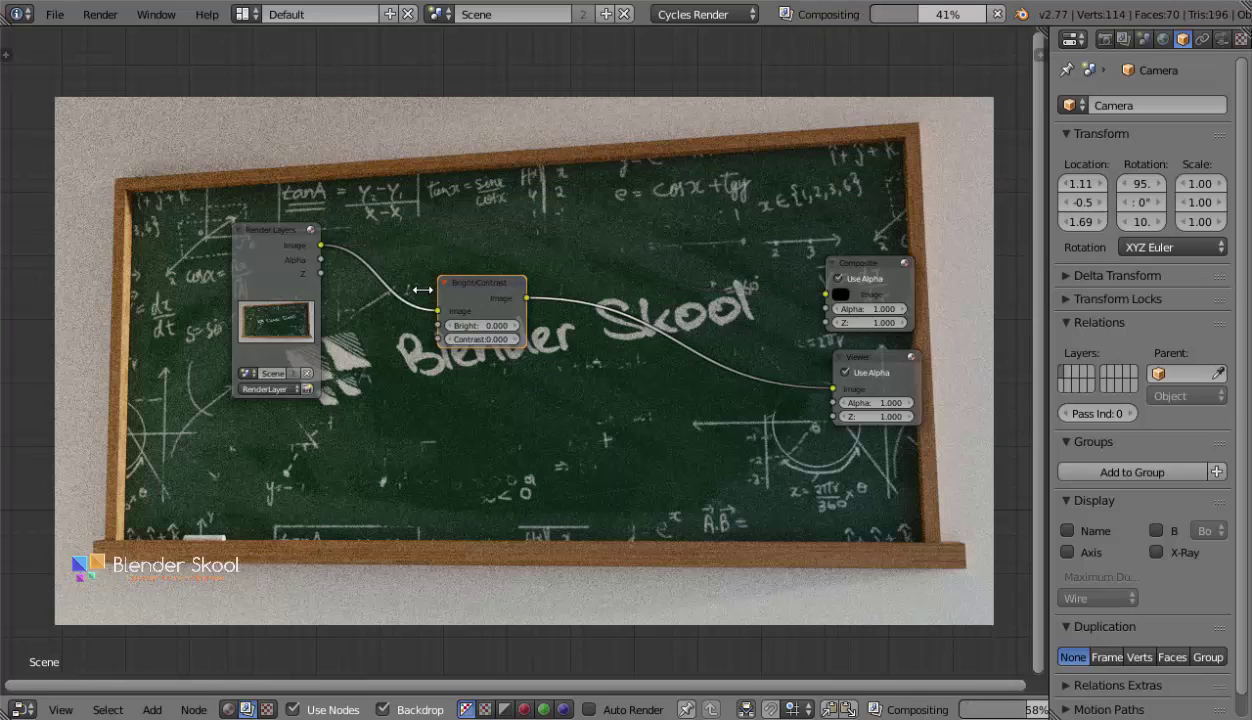
left_click_drag(490, 290, 421, 288)
Set the Bright/Contrast node's Contrast to 0.2.
scroll(450, 358, "up", 4)
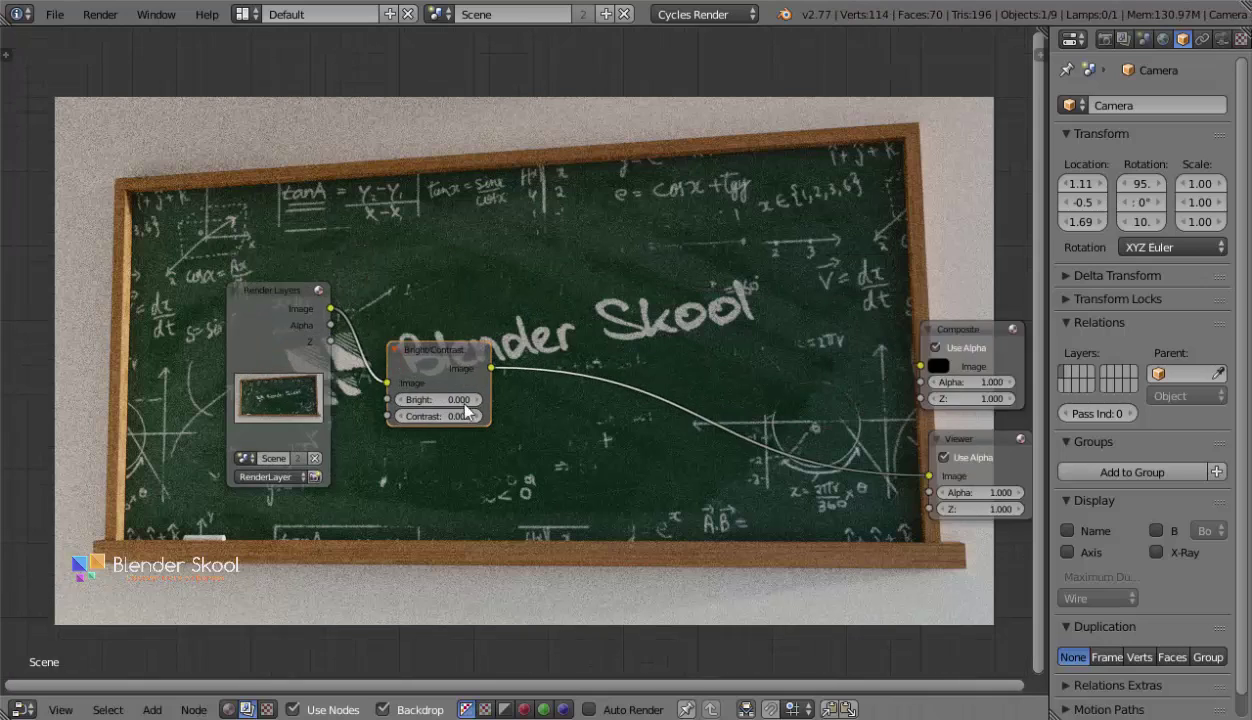
scroll(491, 379, "up", 3)
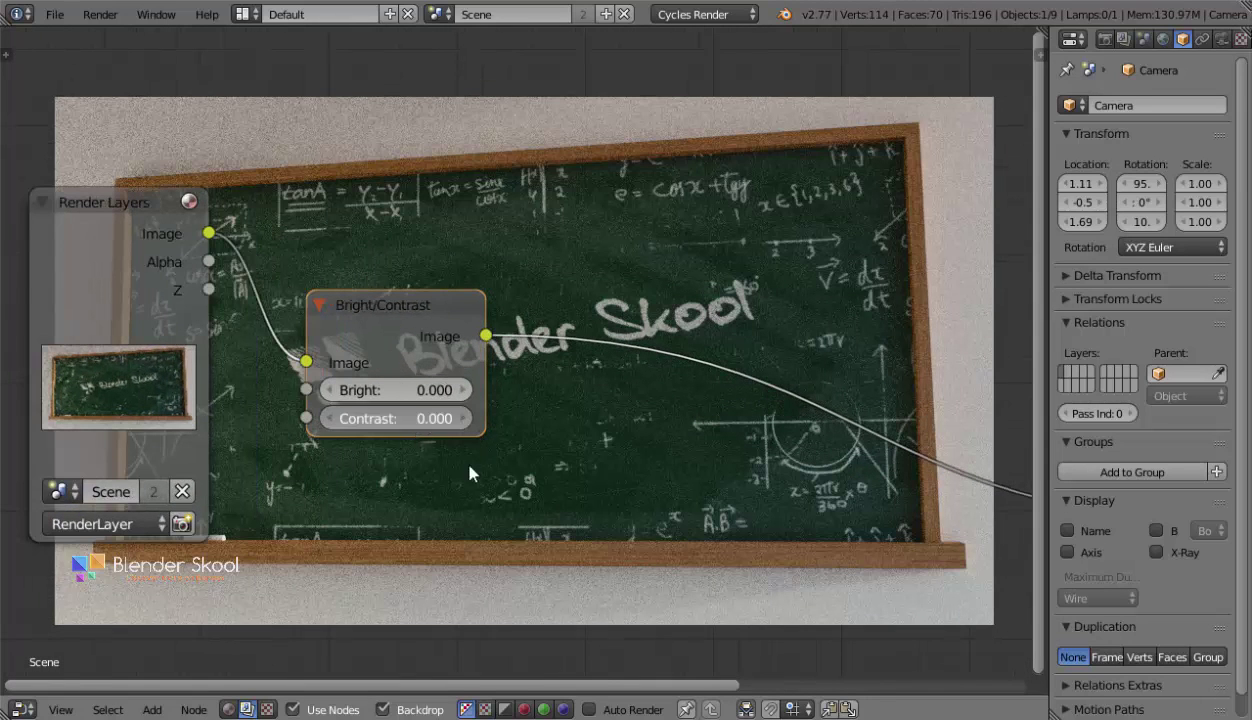
left_click(462, 418)
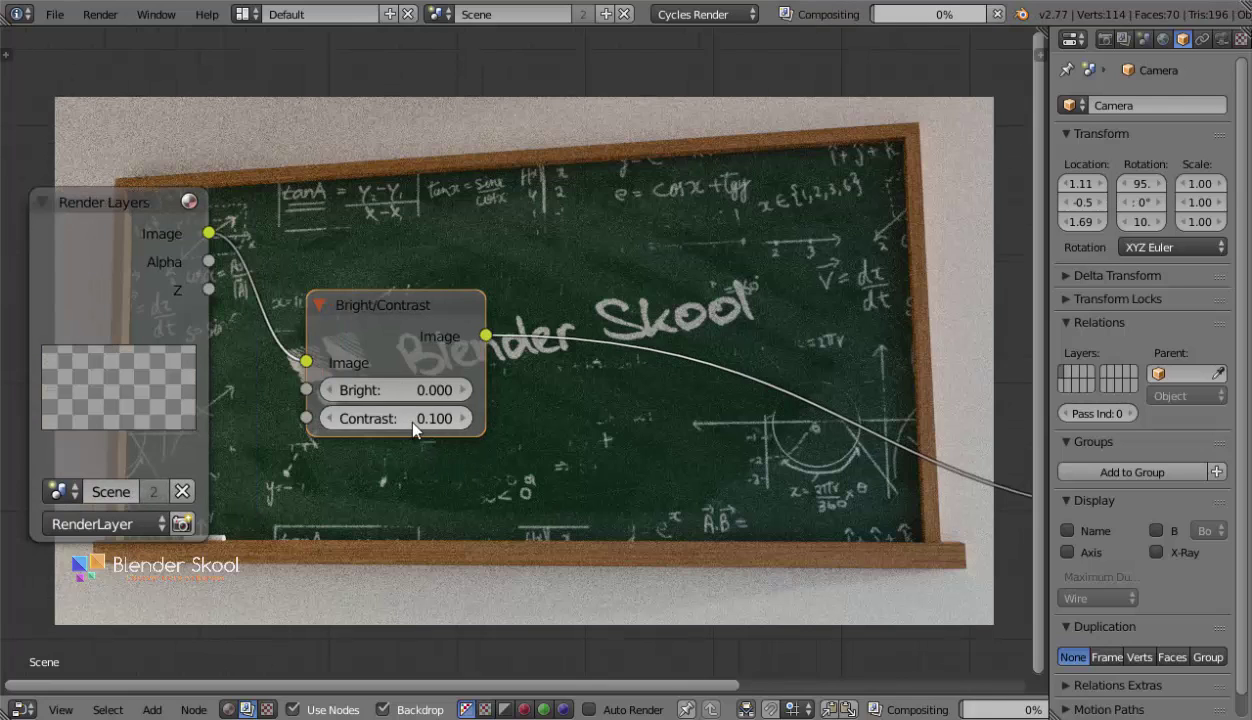
left_click(413, 422)
type(".2")
key("Return")
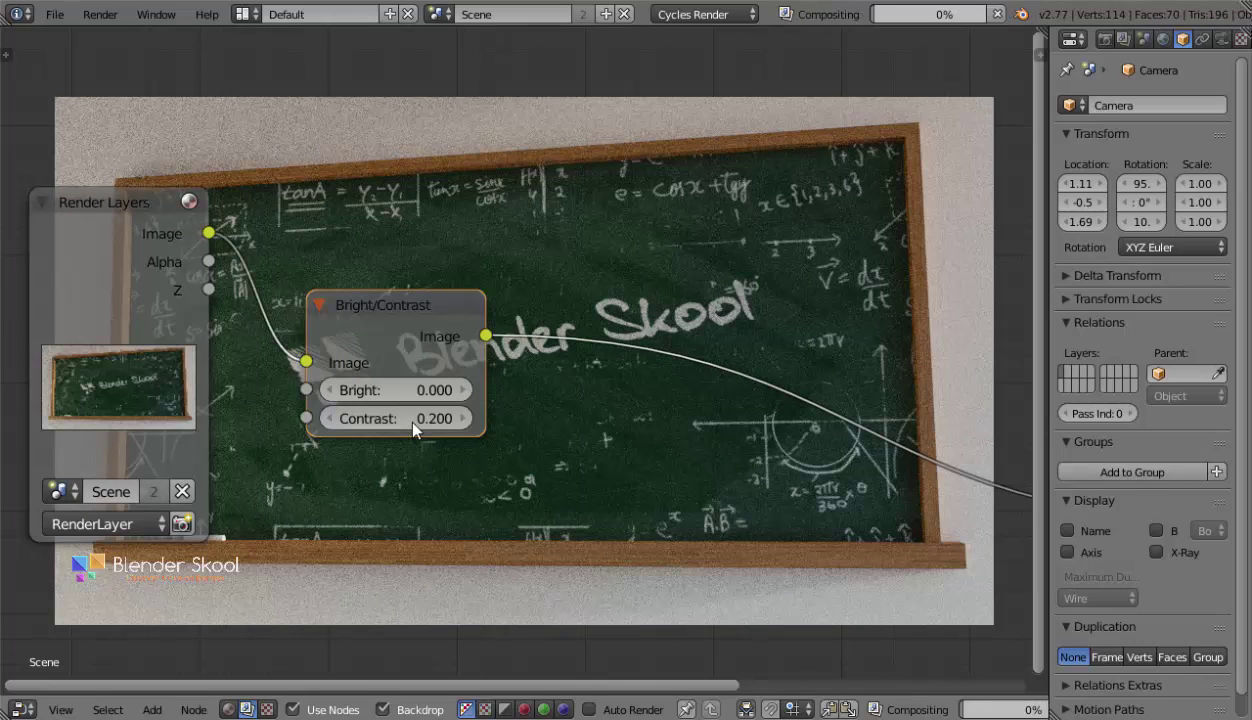
middle_click_drag(459, 461, 178, 303)
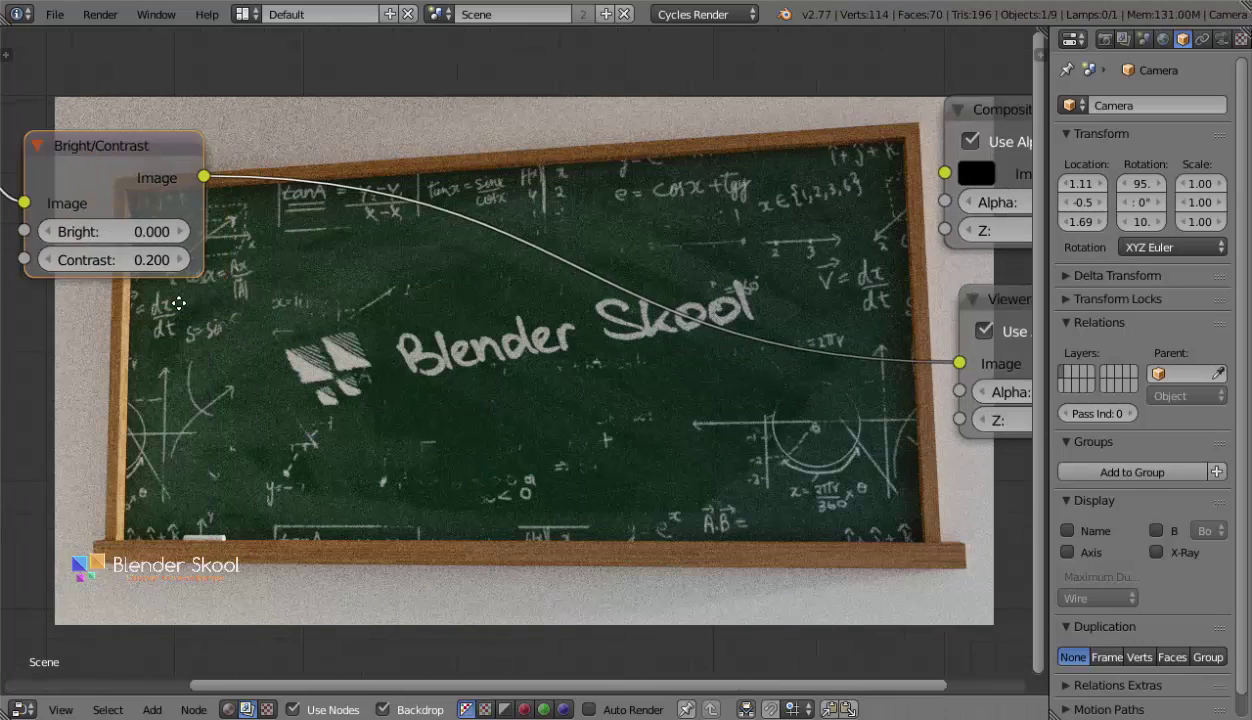
left_click(110, 257)
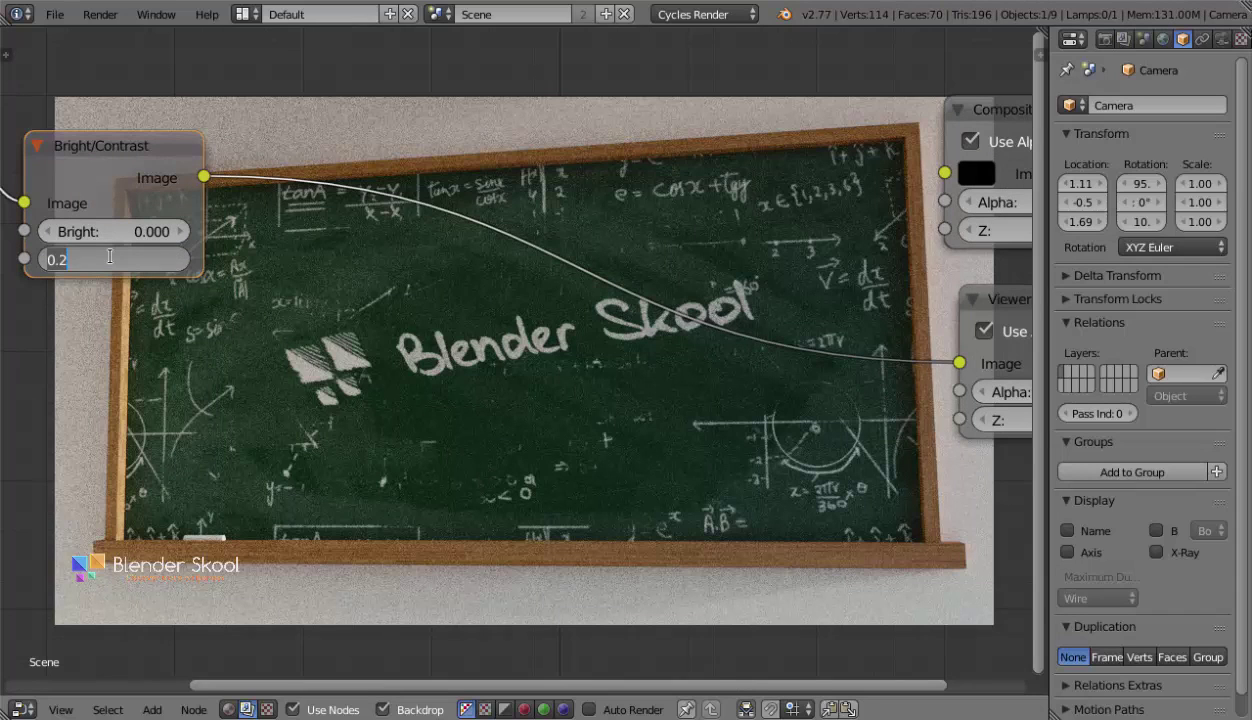
key("BackSpace")
key("Escape")
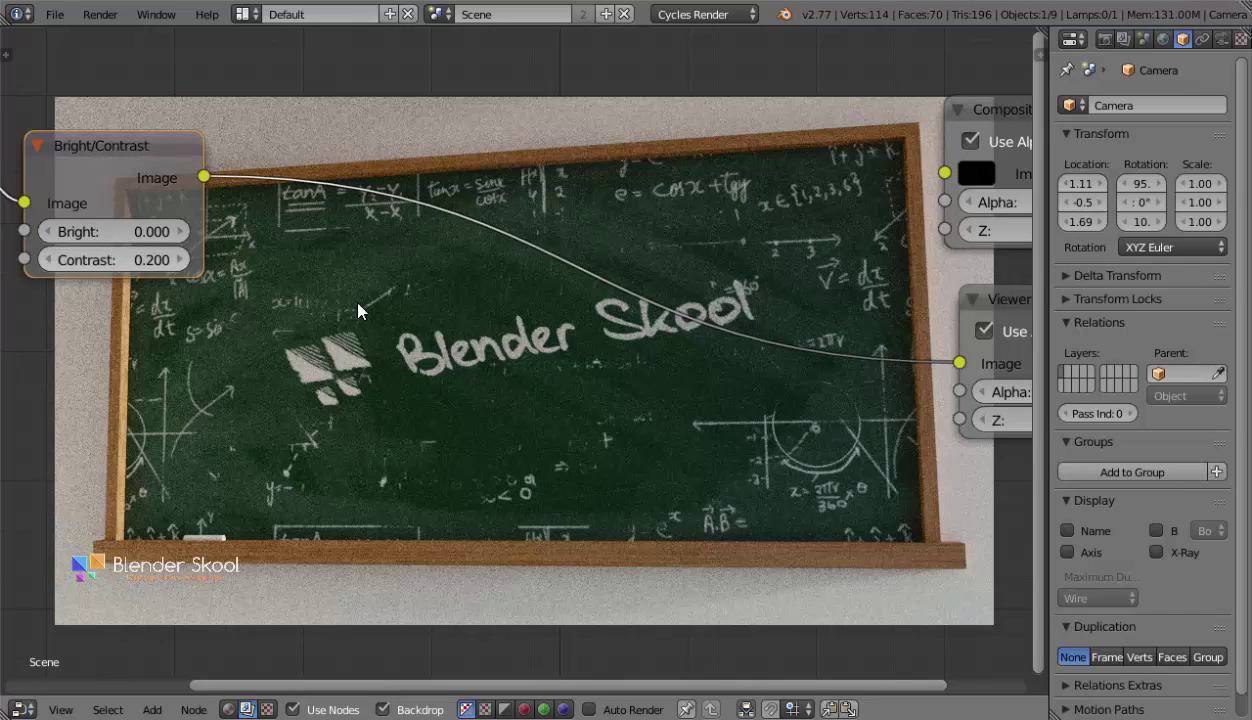
Set the Bright/Contrast node's Bright value to 0.1.
left_click(123, 232)
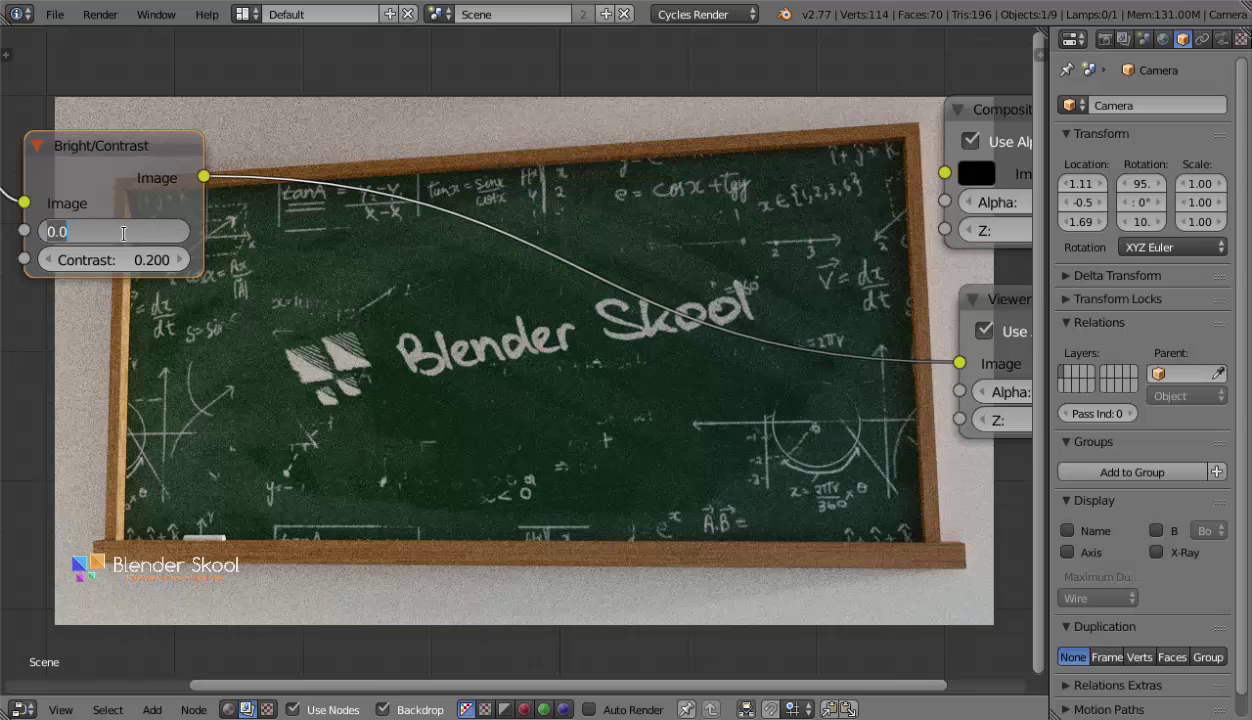
type("0.1")
key("Return")
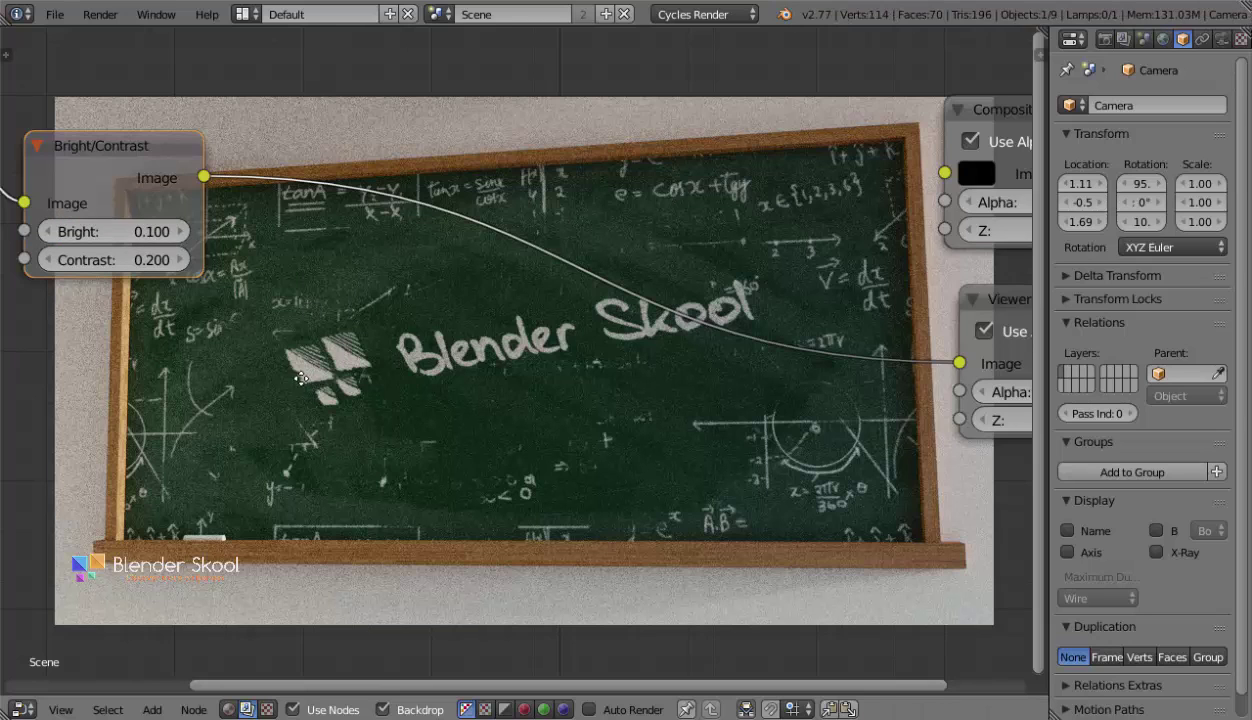
Insert a Vignette group node into the link between the Bright/Contrast node and the Viewer.
middle_click_drag(315, 388, 313, 359)
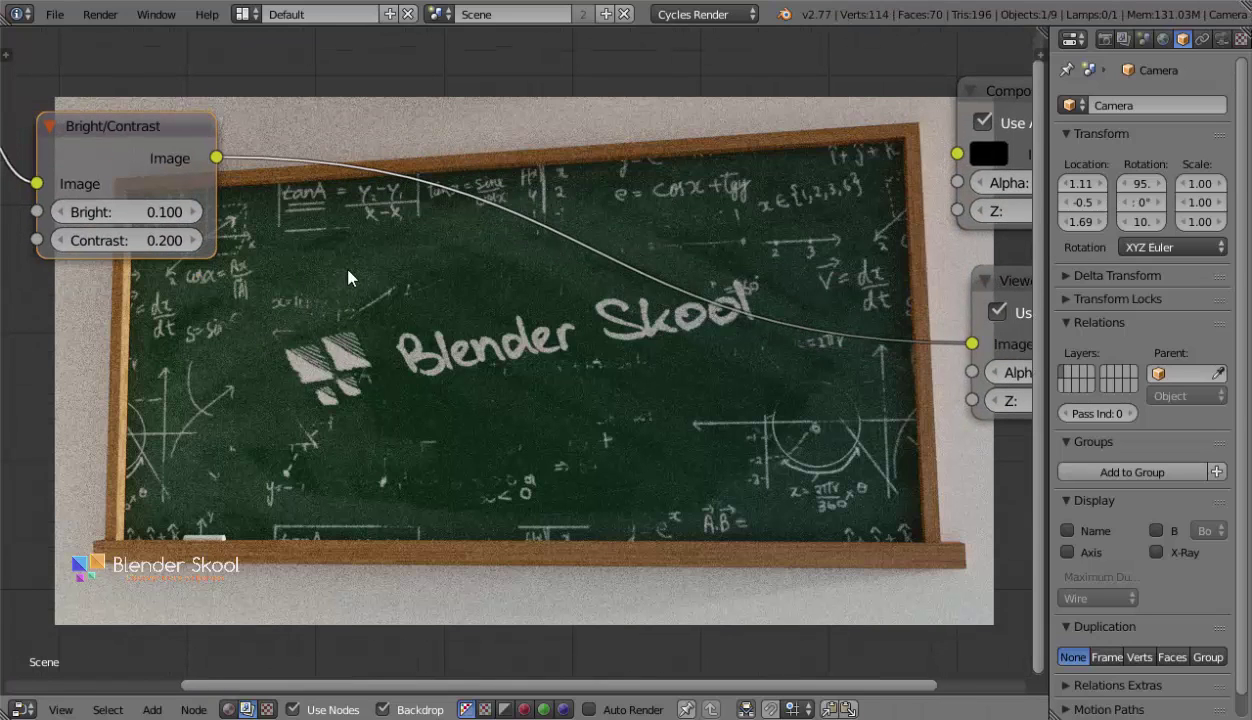
left_click(588, 318)
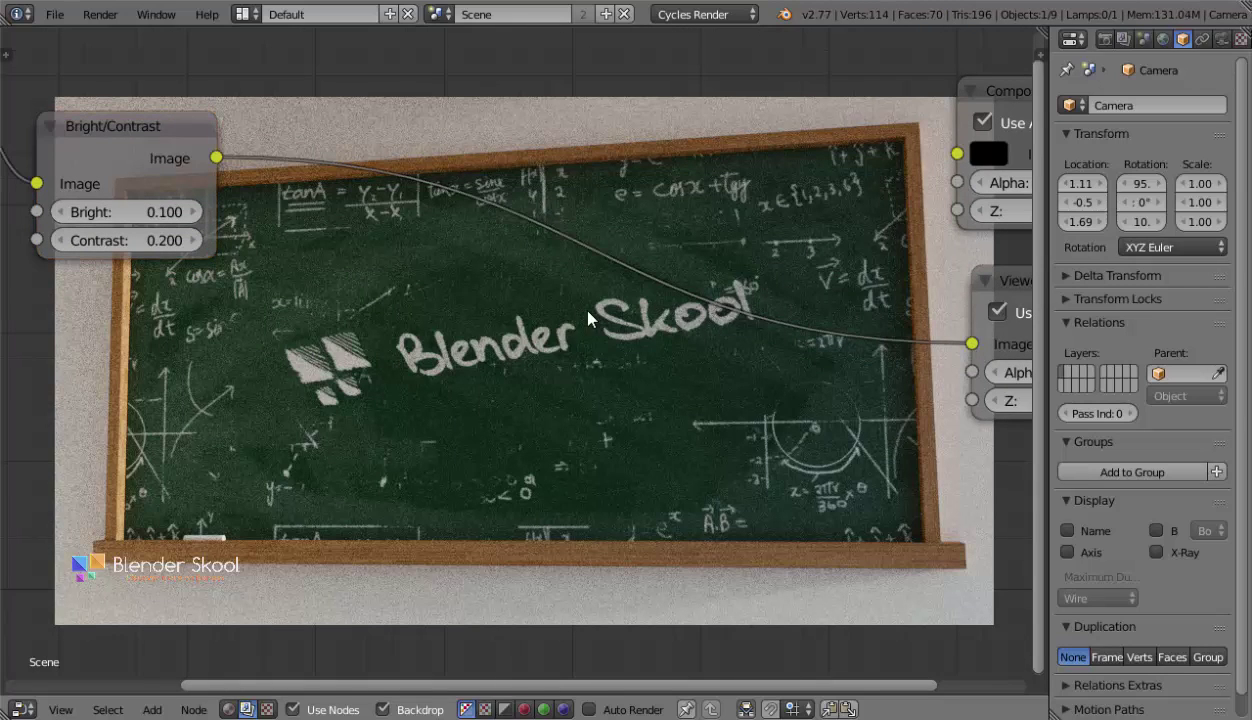
key("shift+a")
mouse_move(537, 438)
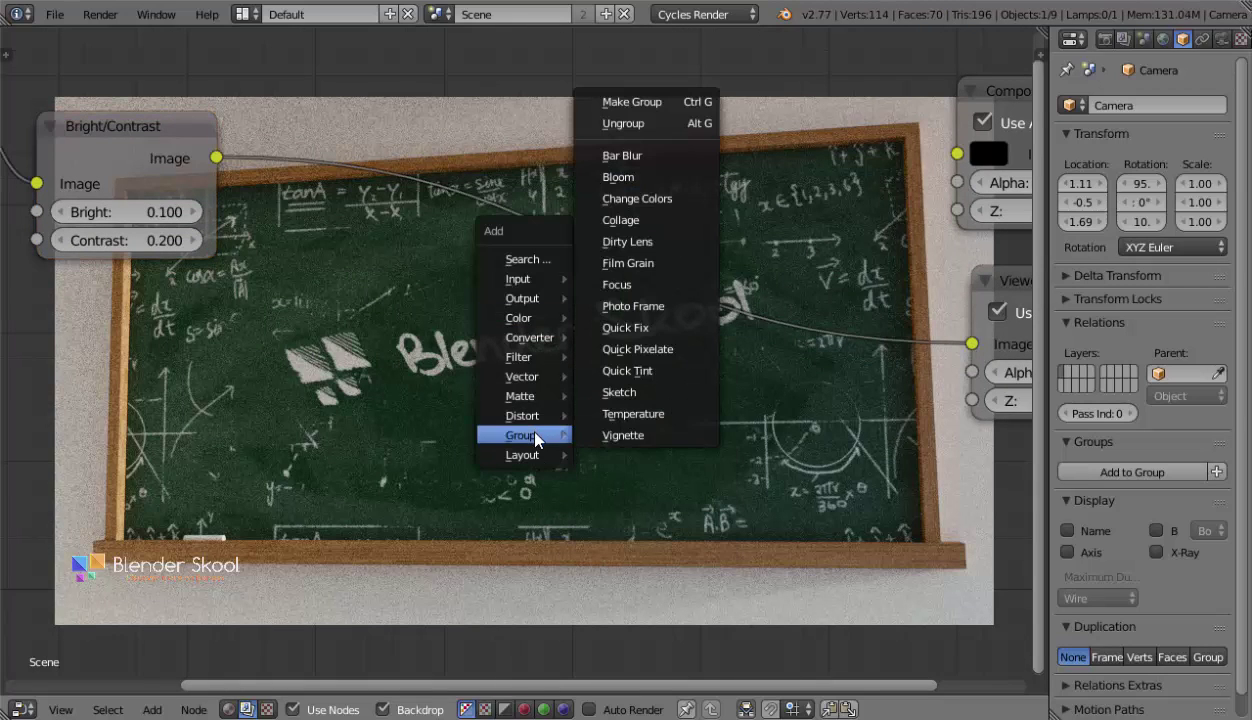
left_click(637, 435)
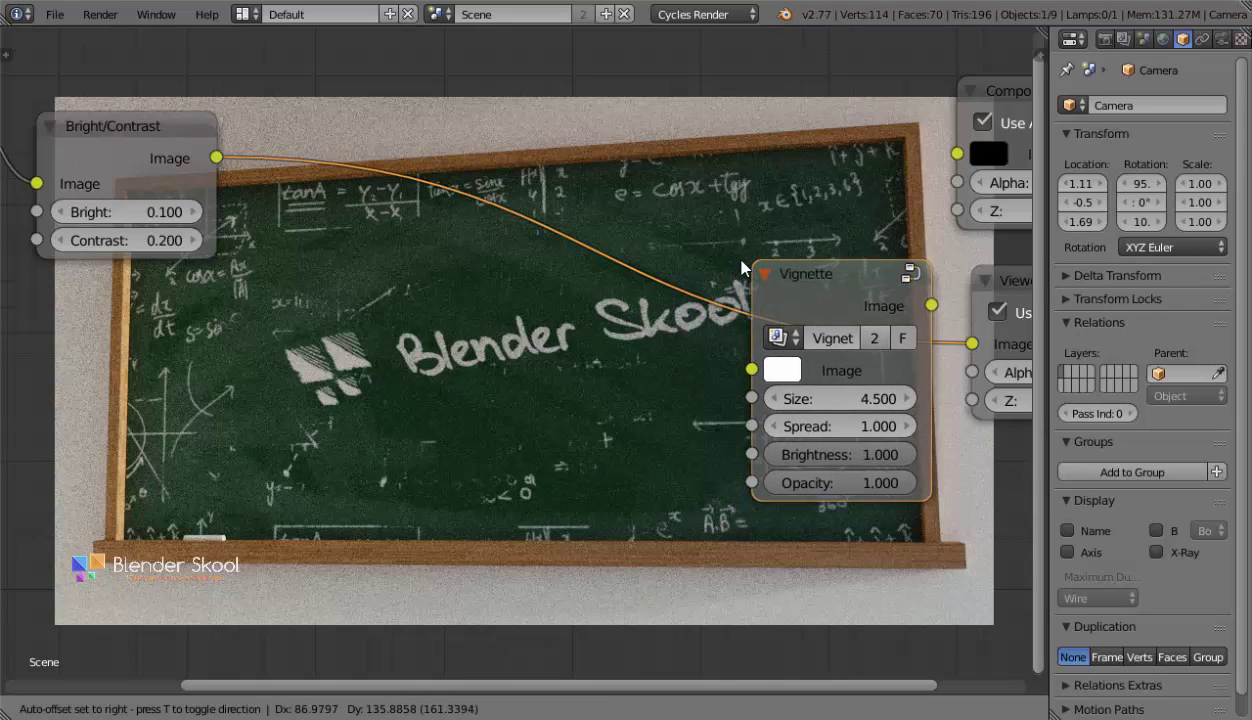
left_click(755, 268)
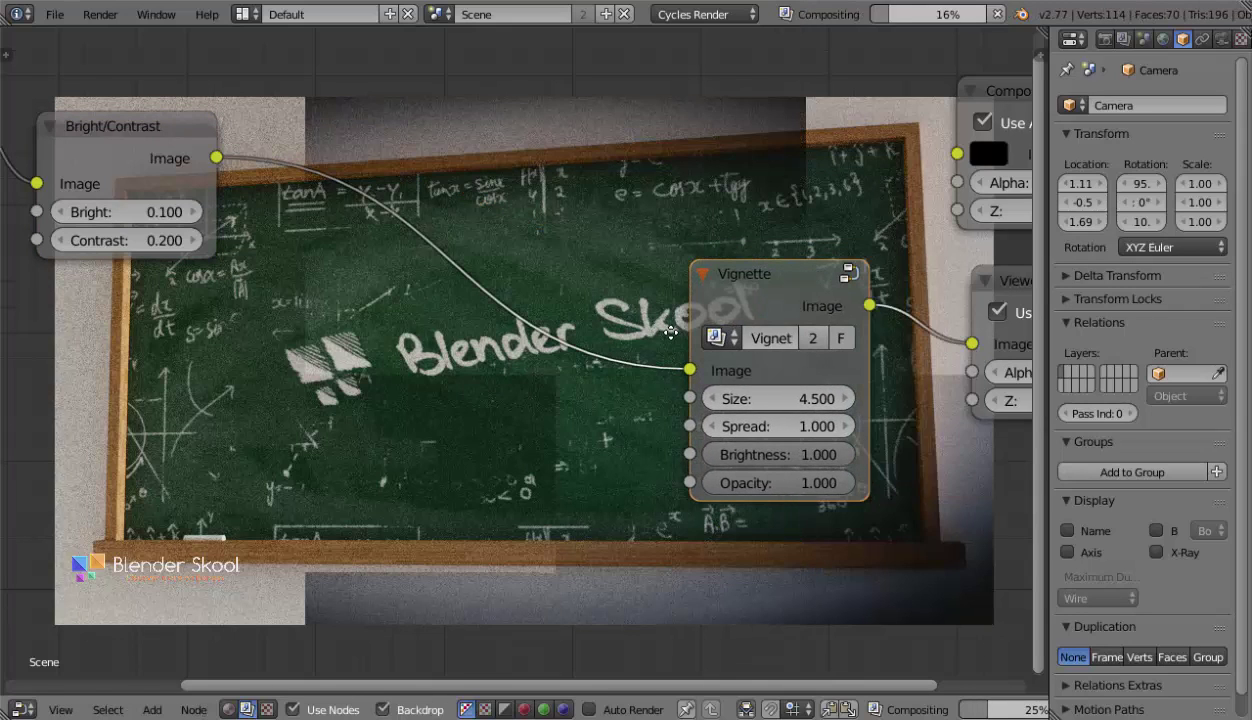
Set the Vignette node's Opacity to 0.8.
middle_click_drag(603, 313, 723, 363)
left_click(897, 533)
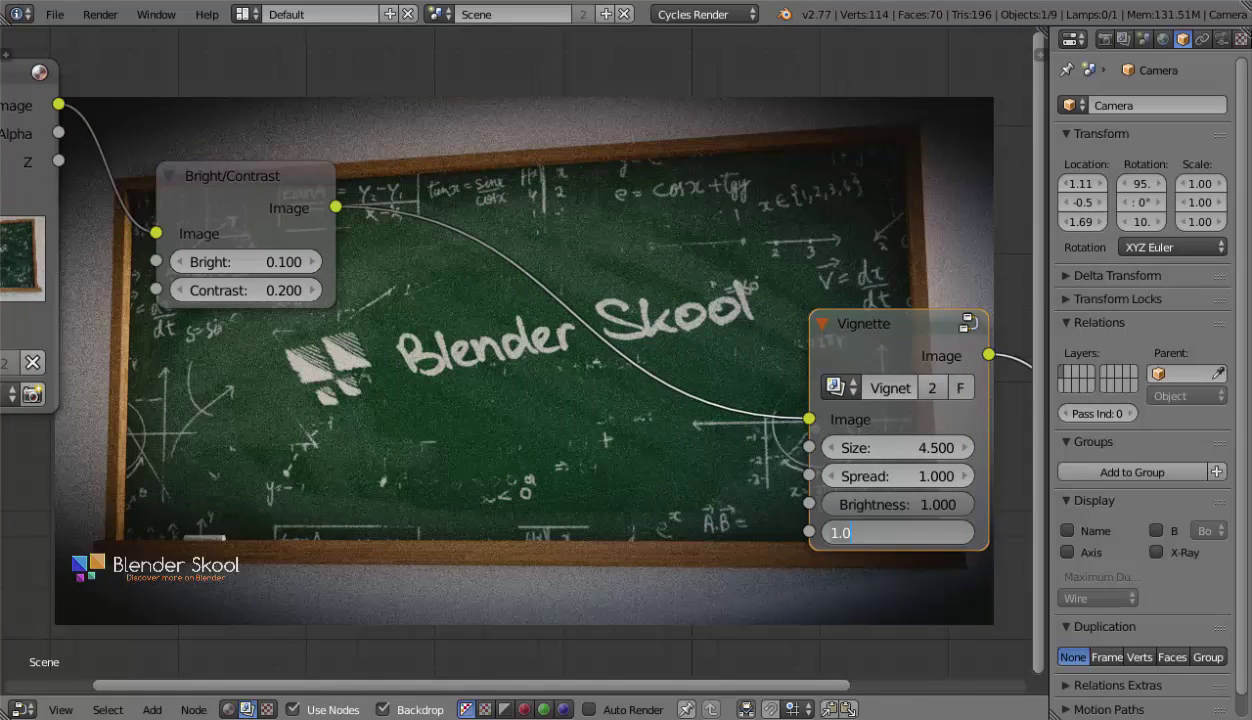
type(".8")
key("Return")
Insert a Temperature group node into the link between the Bright/Contrast and Vignette nodes.
middle_click_drag(343, 328, 427, 340)
key("shift+a")
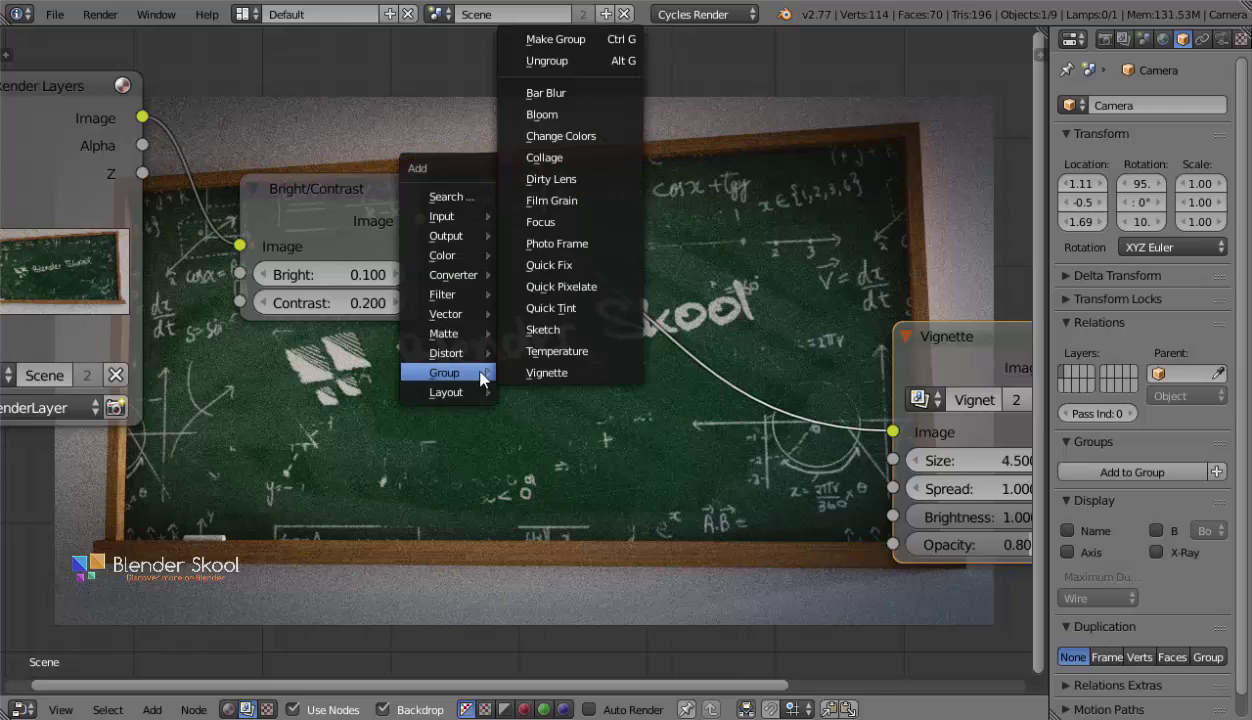
mouse_move(457, 381)
left_click(618, 362)
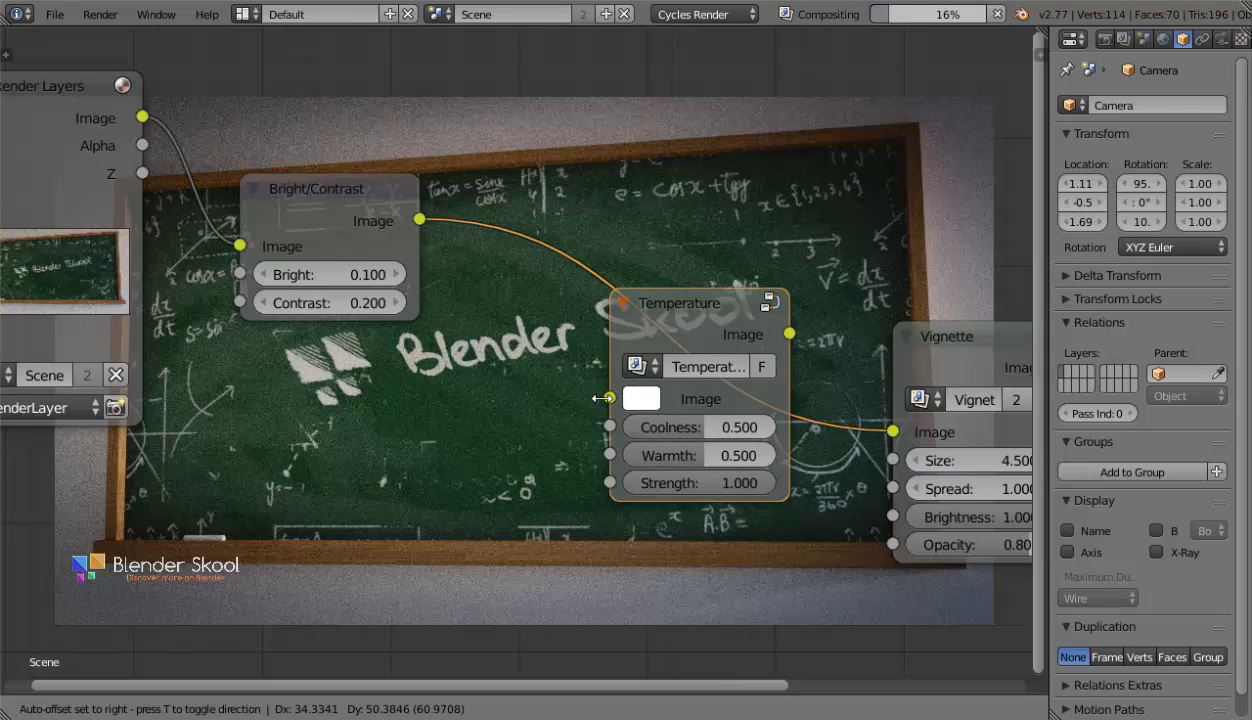
left_click(574, 217)
Reduce the Temperature node's Warmth to 0.164 and its Coolness to 0.082.
middle_click_drag(543, 374, 438, 334)
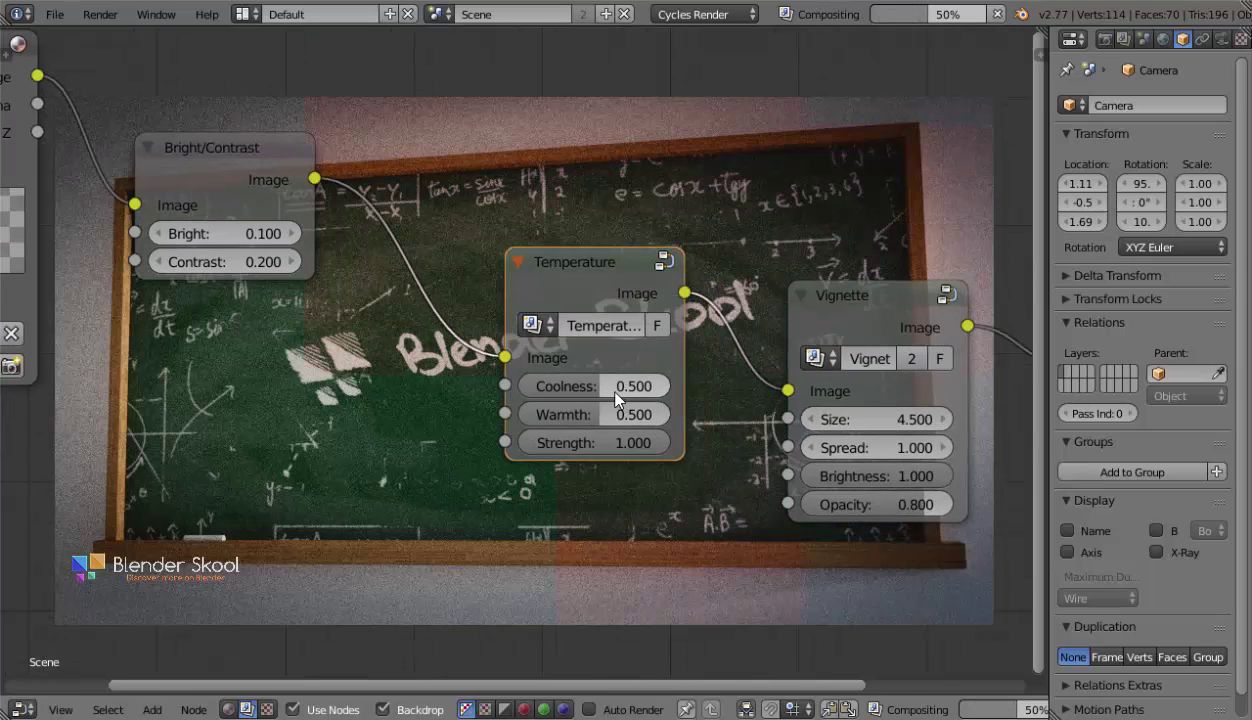
left_click_drag(610, 394, 560, 414)
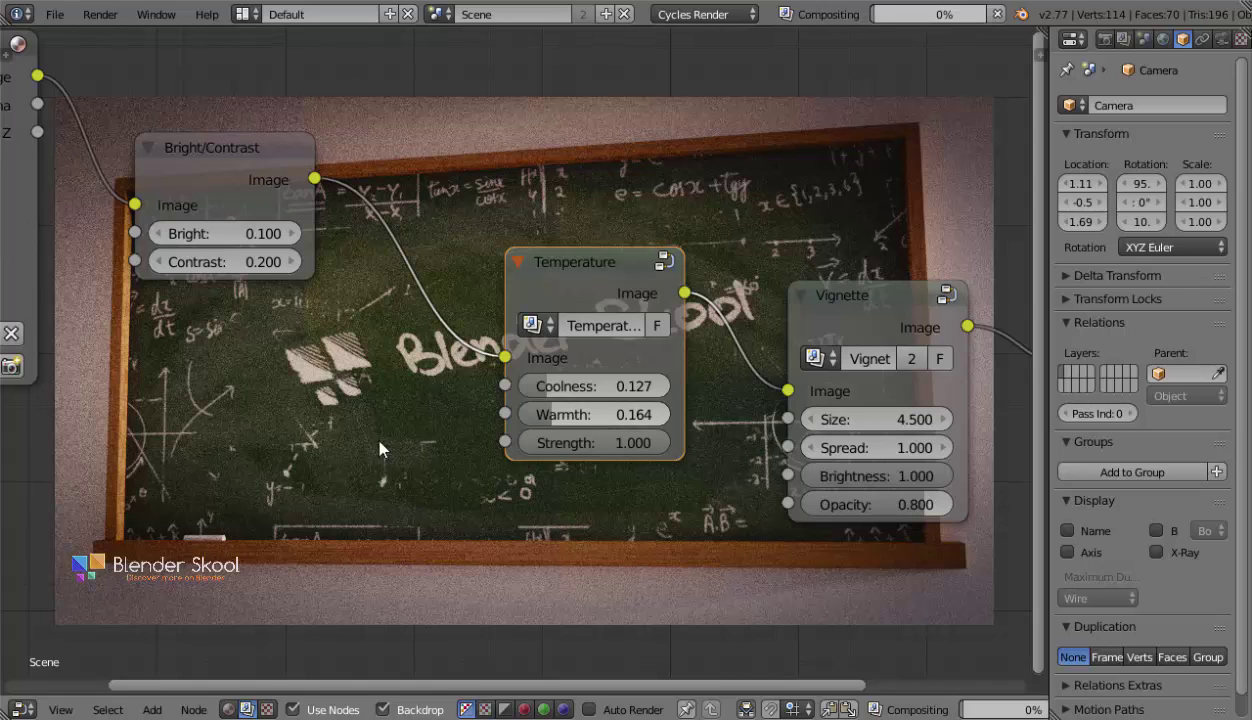
scroll(390, 422, "up", 1)
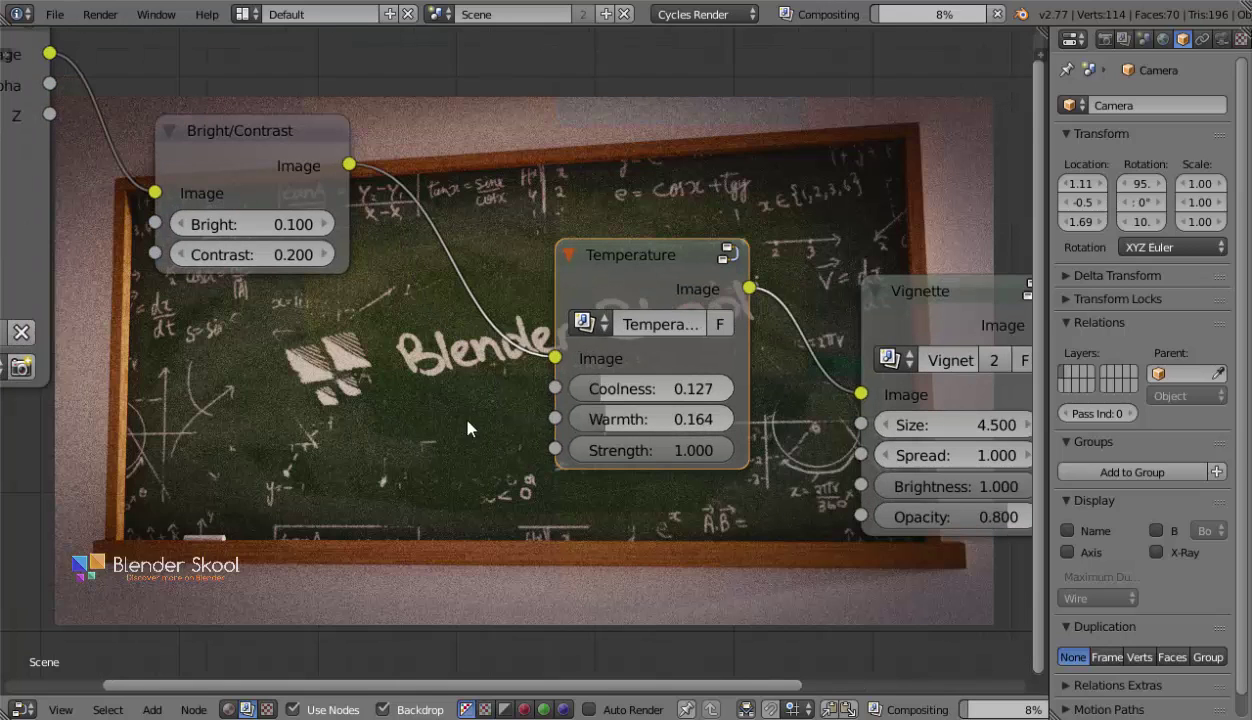
scroll(455, 406, "up", 1)
scroll(408, 441, "up", 1)
middle_click_drag(583, 404, 756, 346)
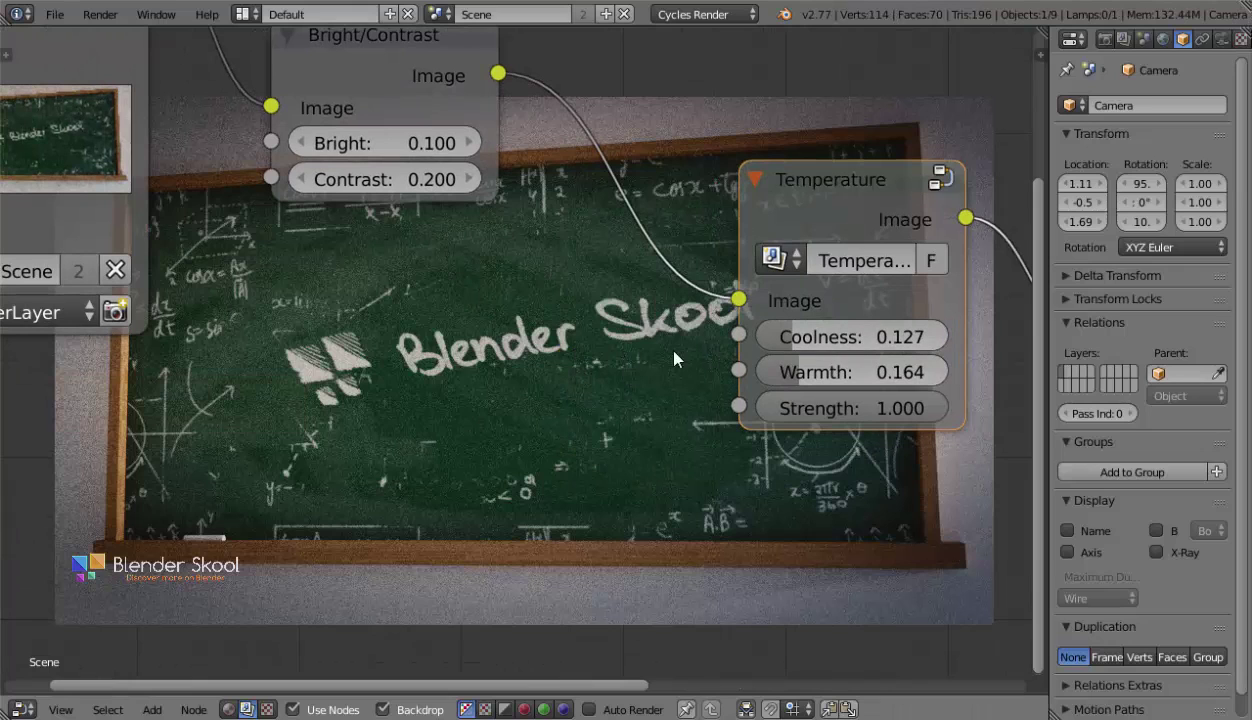
left_click_drag(840, 348, 826, 337)
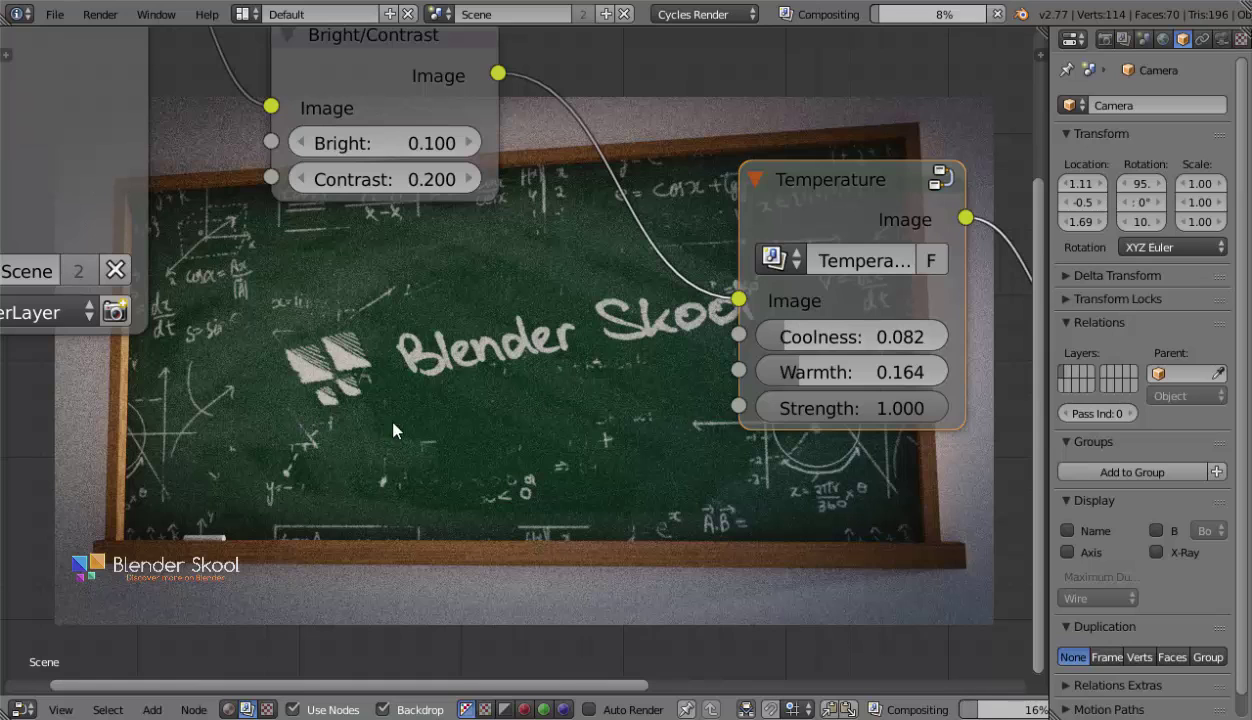
Box-select the Render Layers and Bright/Contrast nodes and move them together away from the Temperature node.
scroll(381, 401, "down", 1)
scroll(654, 401, "down", 1)
middle_click_drag(650, 402, 5, 397)
scroll(369, 338, "down", 3)
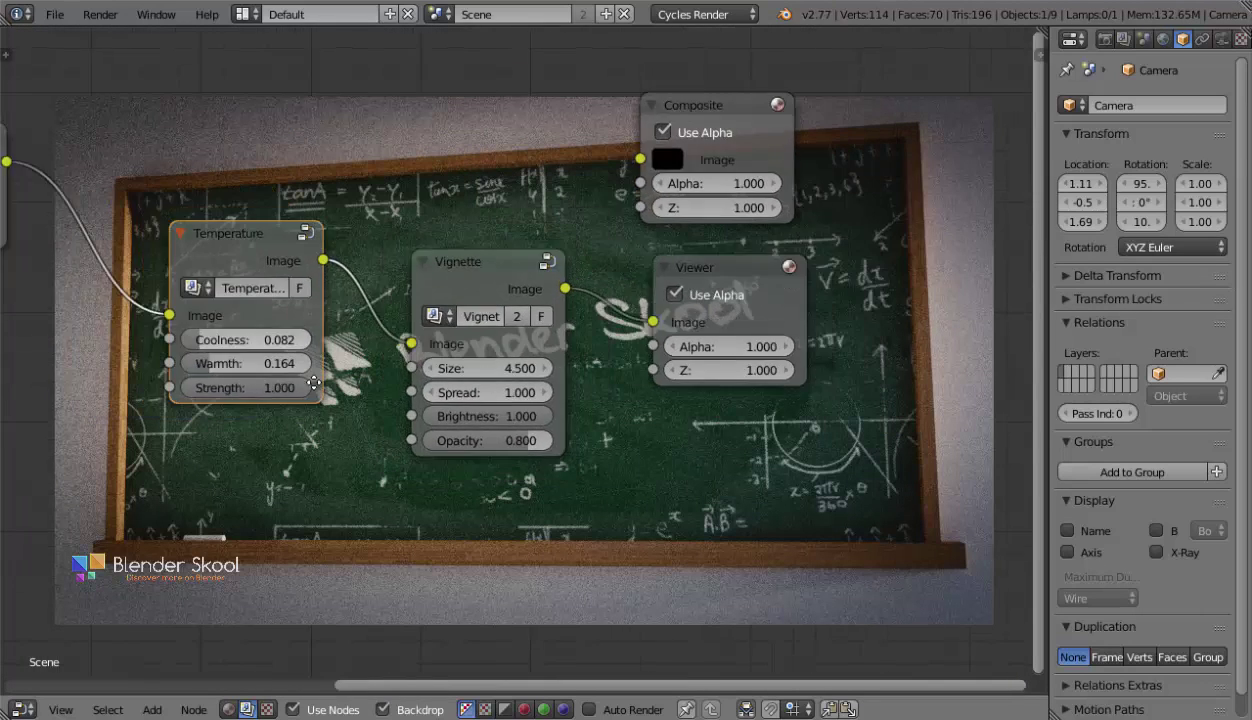
middle_click_drag(196, 365, 641, 385)
key("a")
middle_click_drag(477, 365, 576, 428)
key("b")
left_click_drag(152, 172, 634, 446)
key("g")
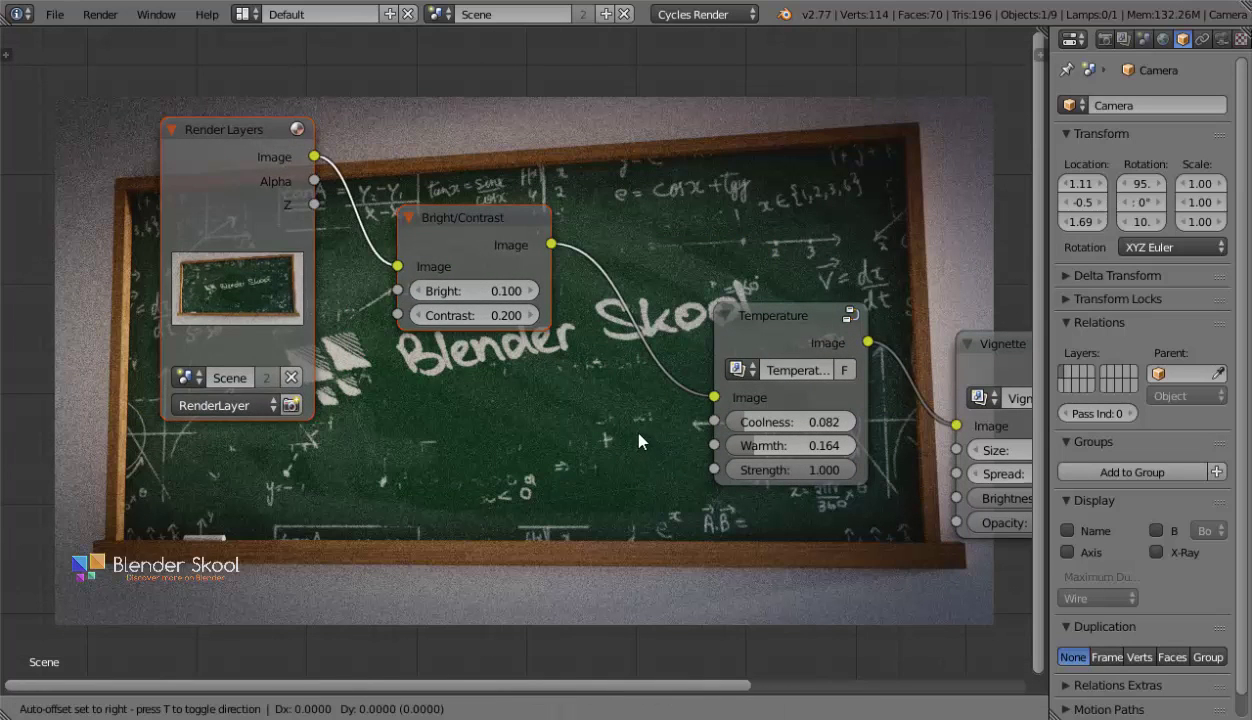
left_click(325, 445)
Insert a Focus group node into the link between the Temperature and Vignette nodes.
middle_click_drag(433, 437, 350, 362)
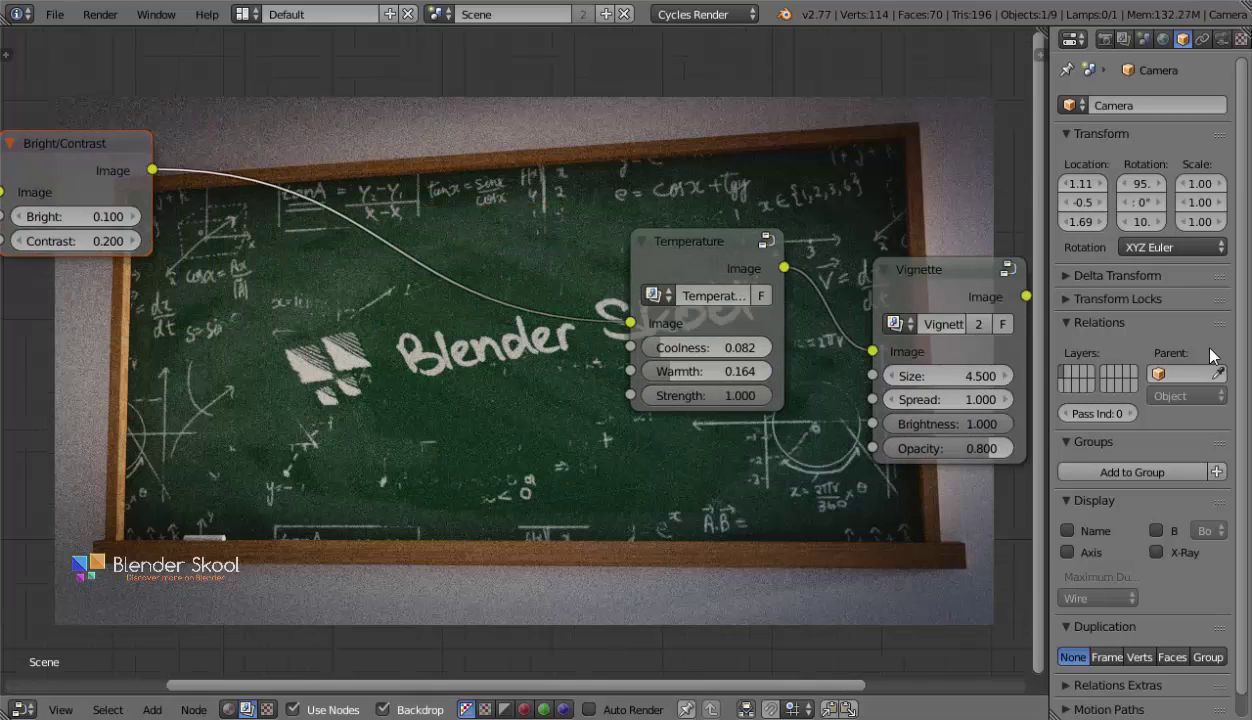
key("shift+a")
mouse_move(690, 368)
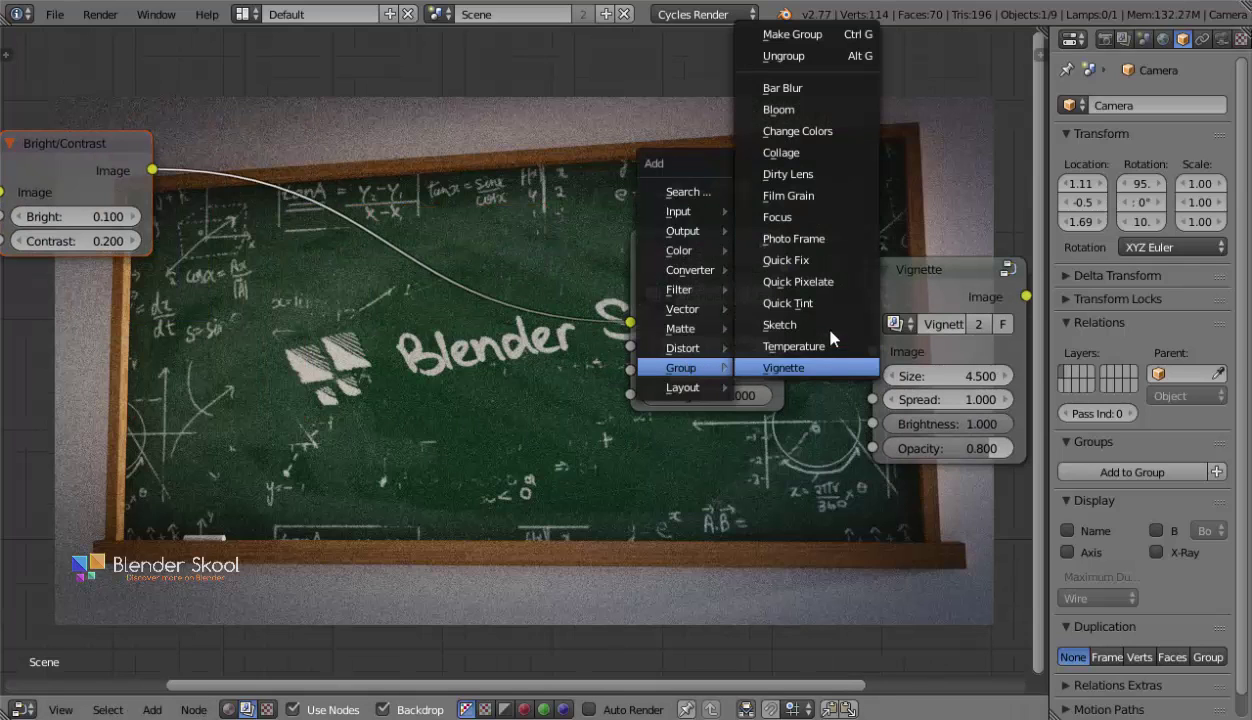
left_click(778, 217)
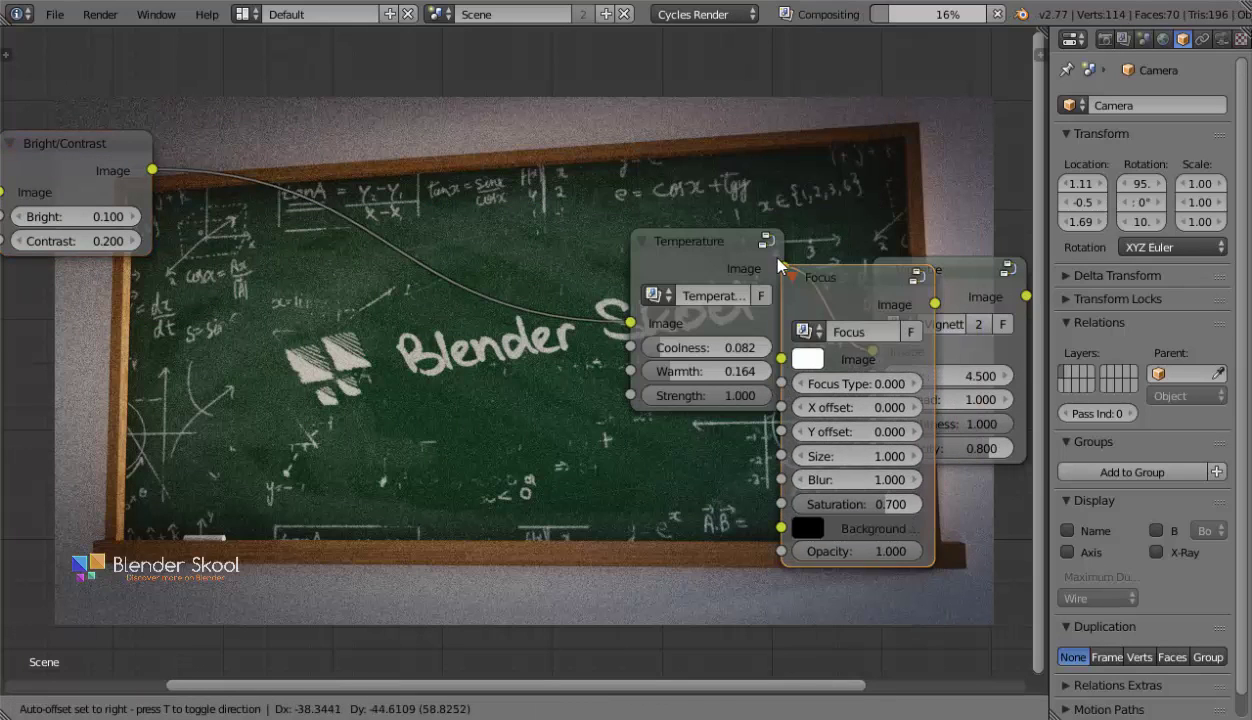
left_click(744, 232)
middle_click_drag(726, 328, 456, 321)
scroll(456, 321, "up", 3)
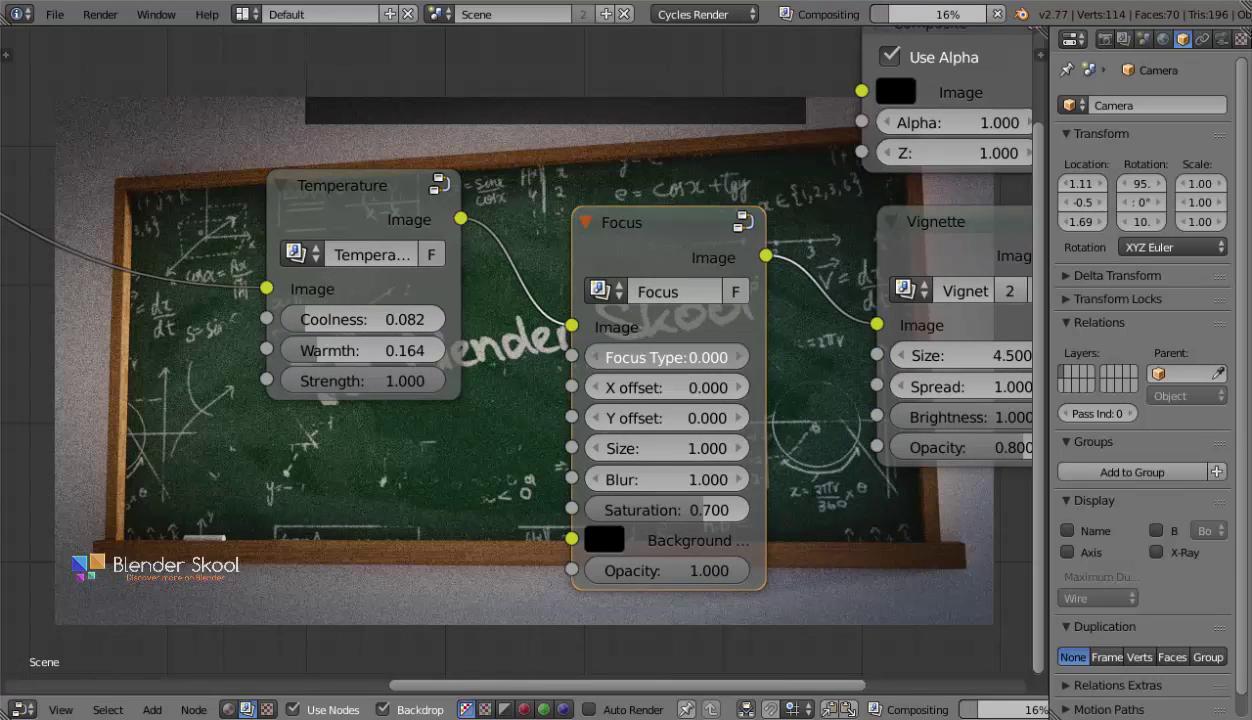
Set the Focus node's Focus Type to 1 and its Size to 1.5.
left_click(710, 355)
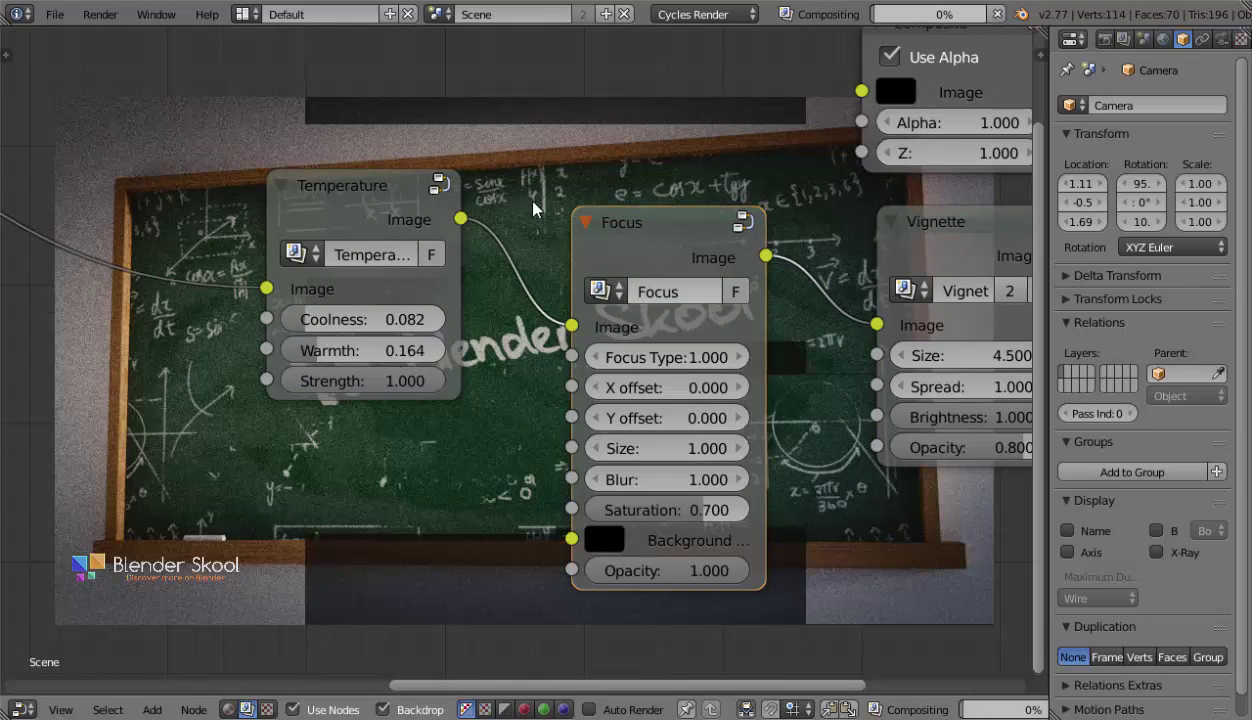
middle_click_drag(737, 418, 352, 295)
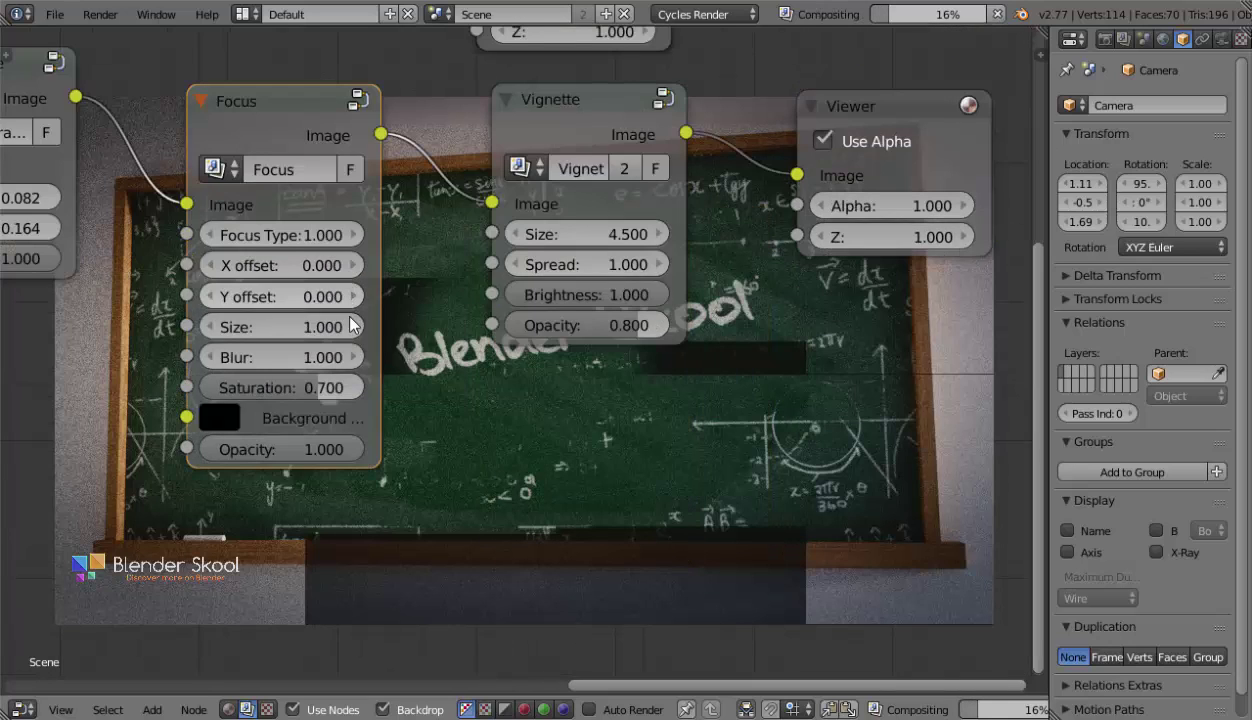
middle_click_drag(509, 292, 893, 164)
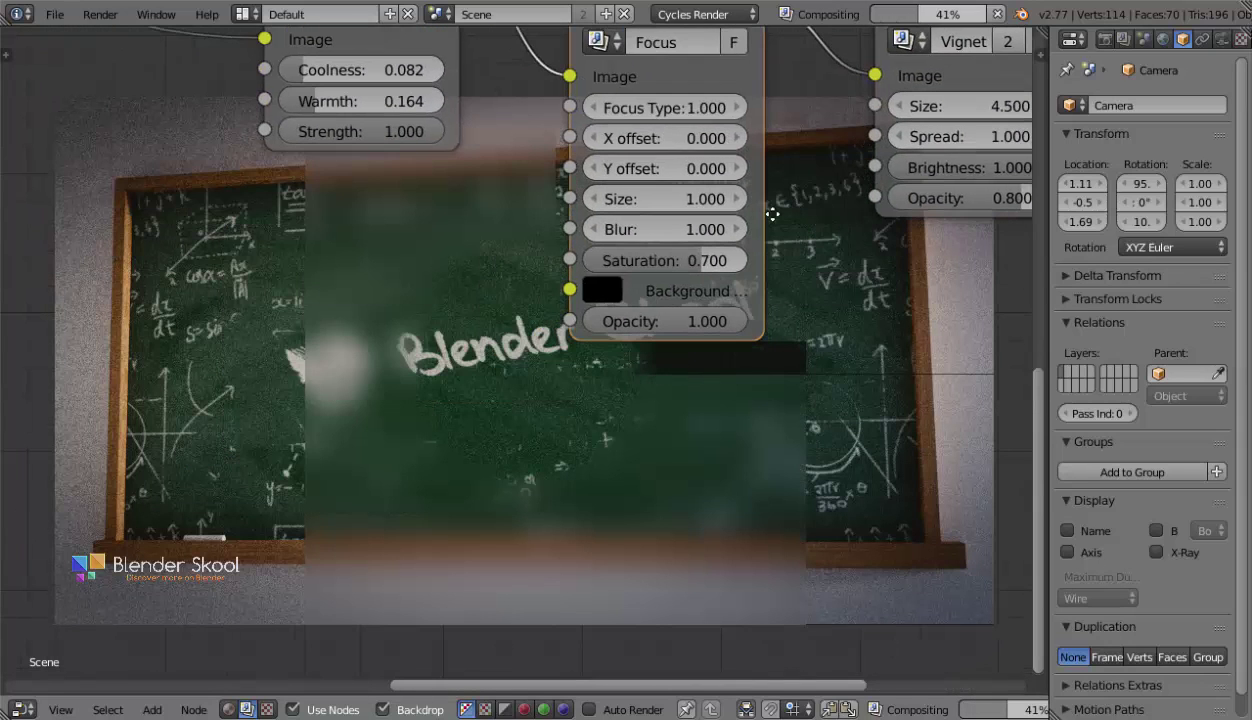
left_click(657, 226)
left_click(668, 202)
type("1")
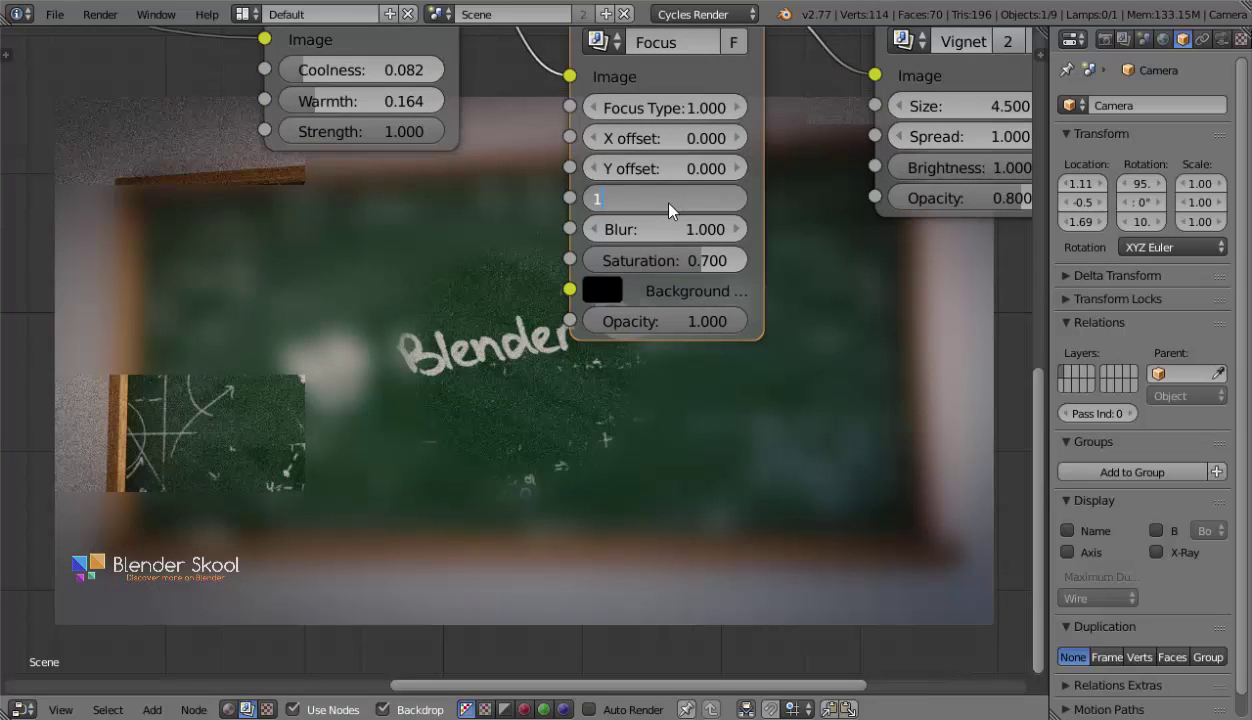
type(".5")
key("Return")
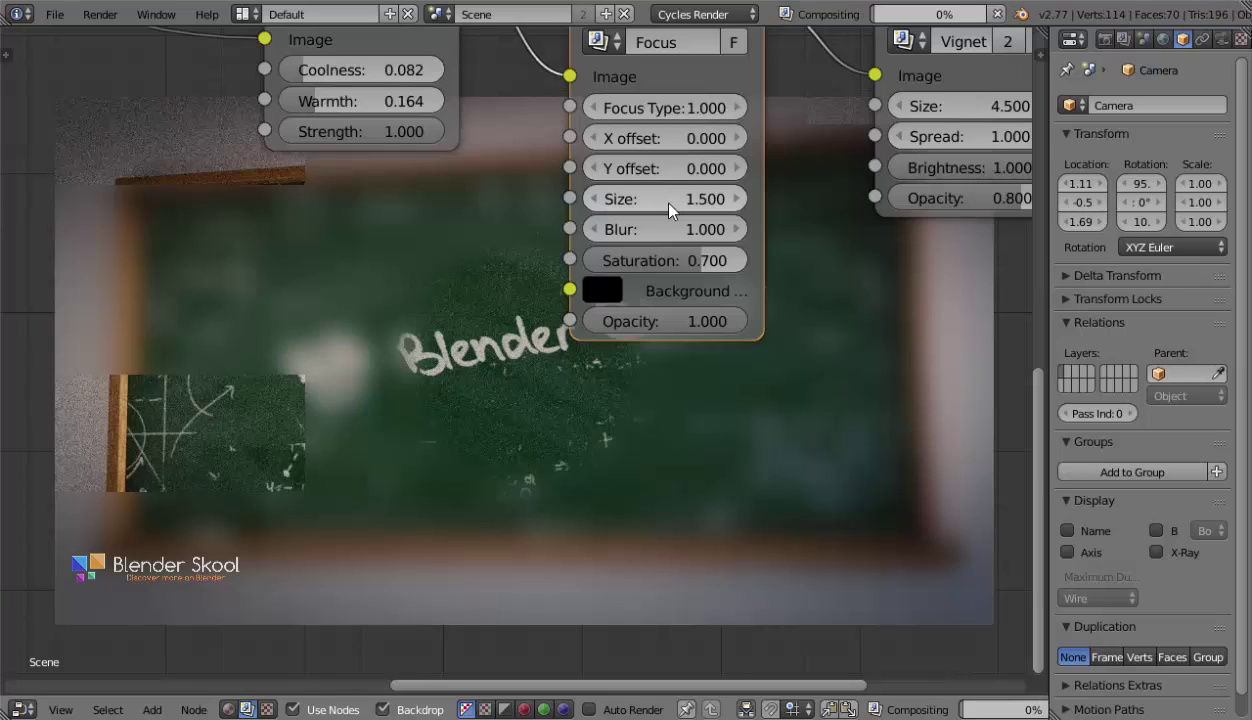
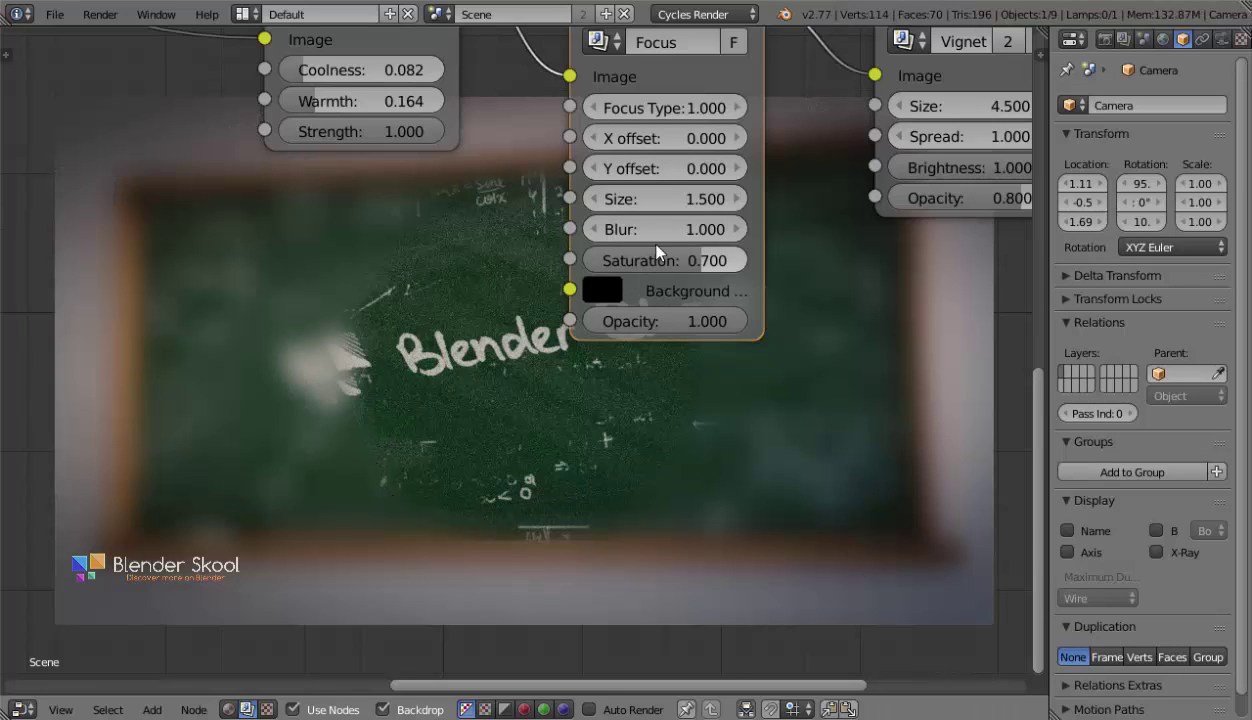
Increase the Focus node's Size to 3.
left_click(700, 230)
left_click(662, 197)
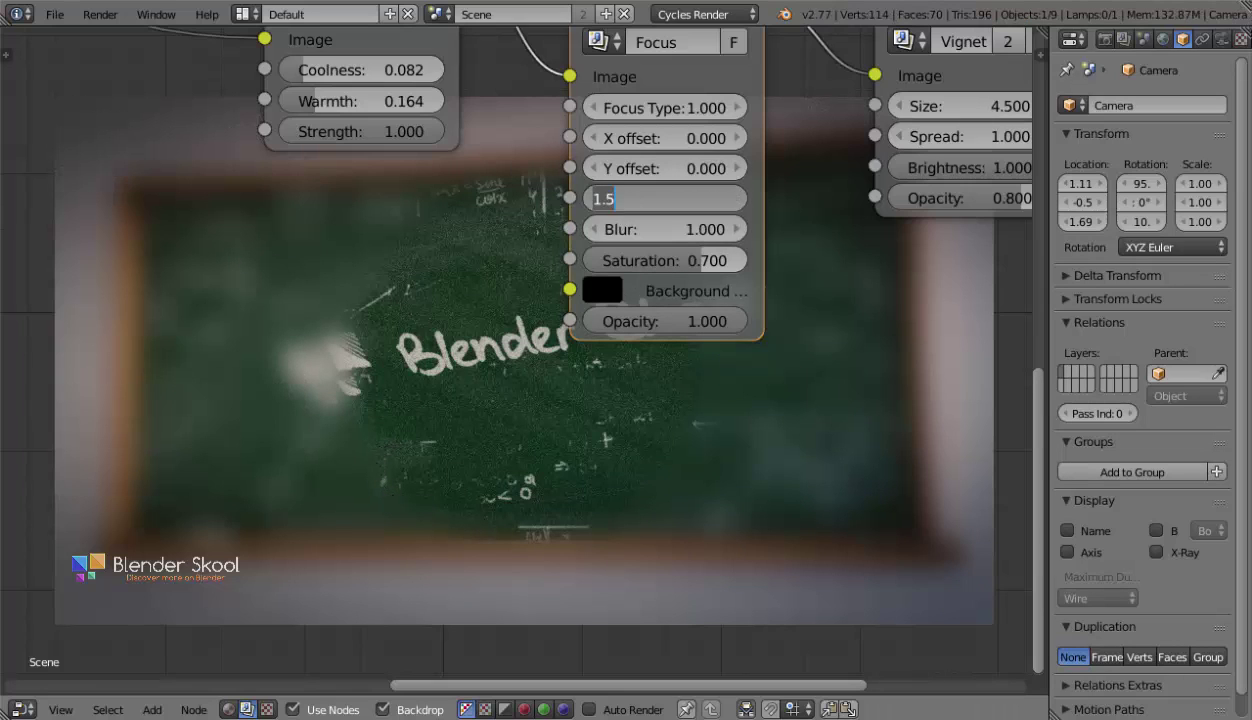
type("2")
key("Return")
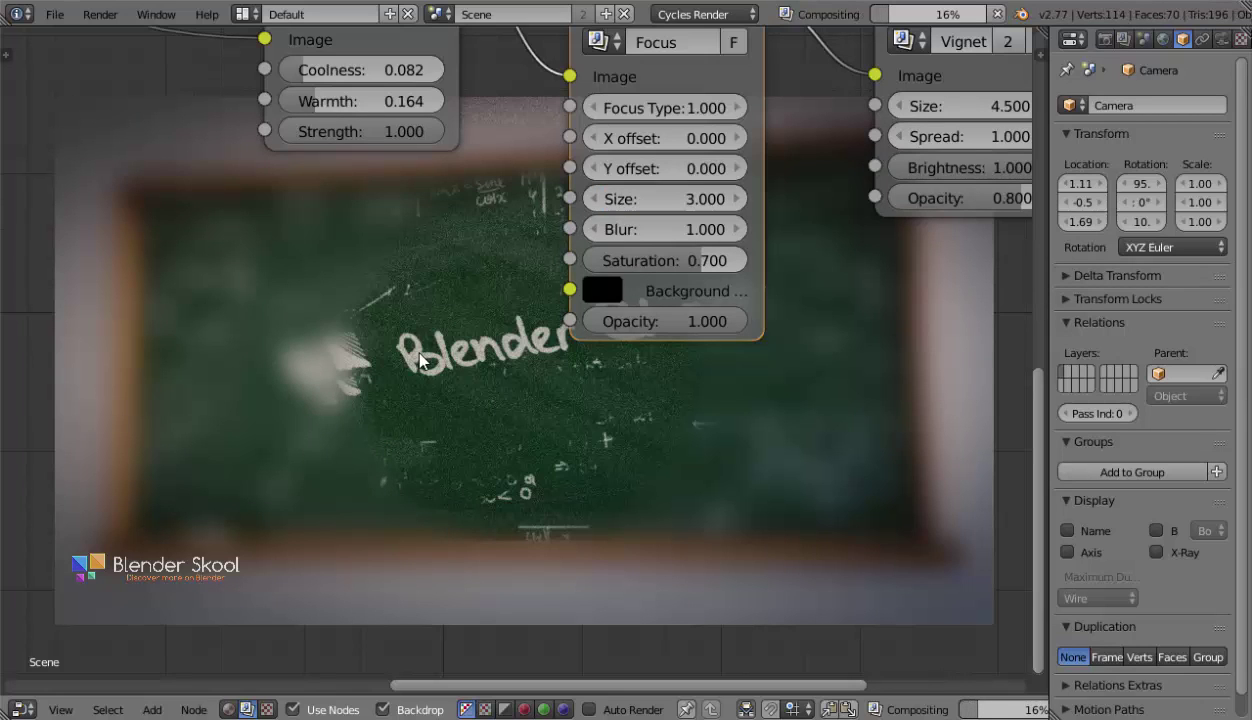
Enlarge the Focus node's sharp area further by setting Size to 4.5.
middle_click_drag(419, 353, 864, 270)
middle_click_drag(617, 243, 523, 323)
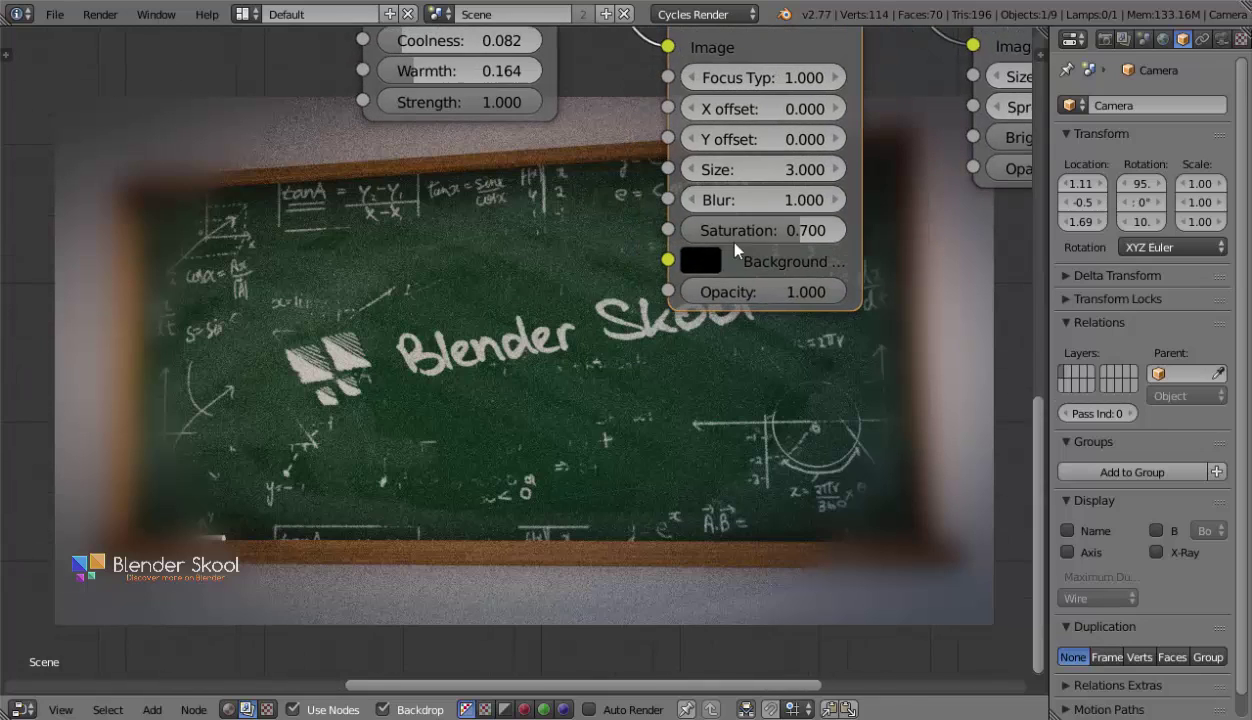
left_click(760, 169)
type("4.")
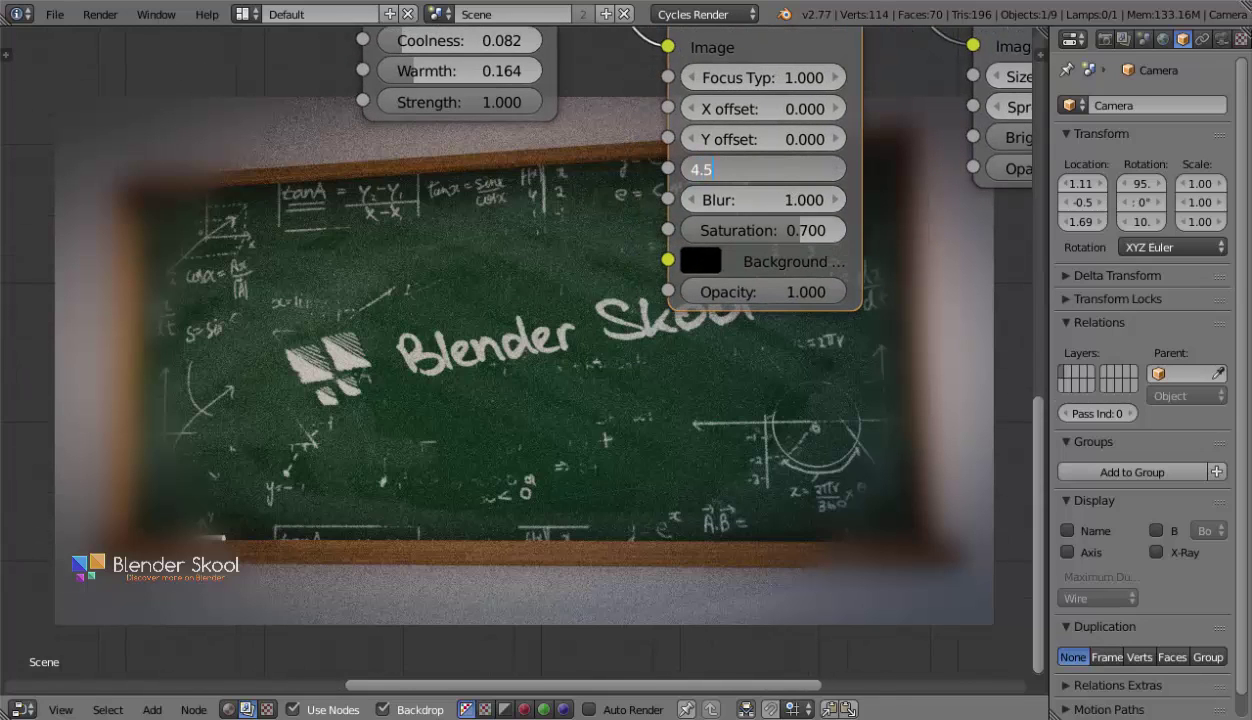
type("5")
key("Return")
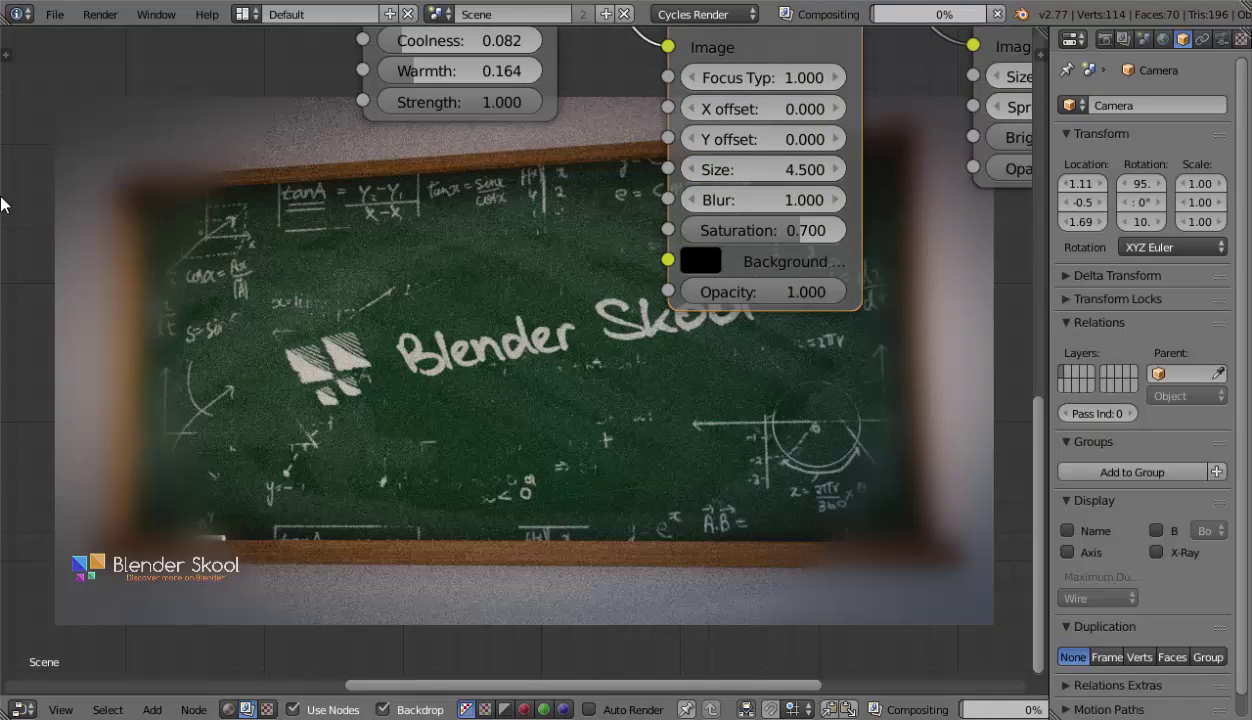
Set the Focus node's Blur to 2 and lower its Opacity to 0.791.
middle_click_drag(2, 195, 184, 169)
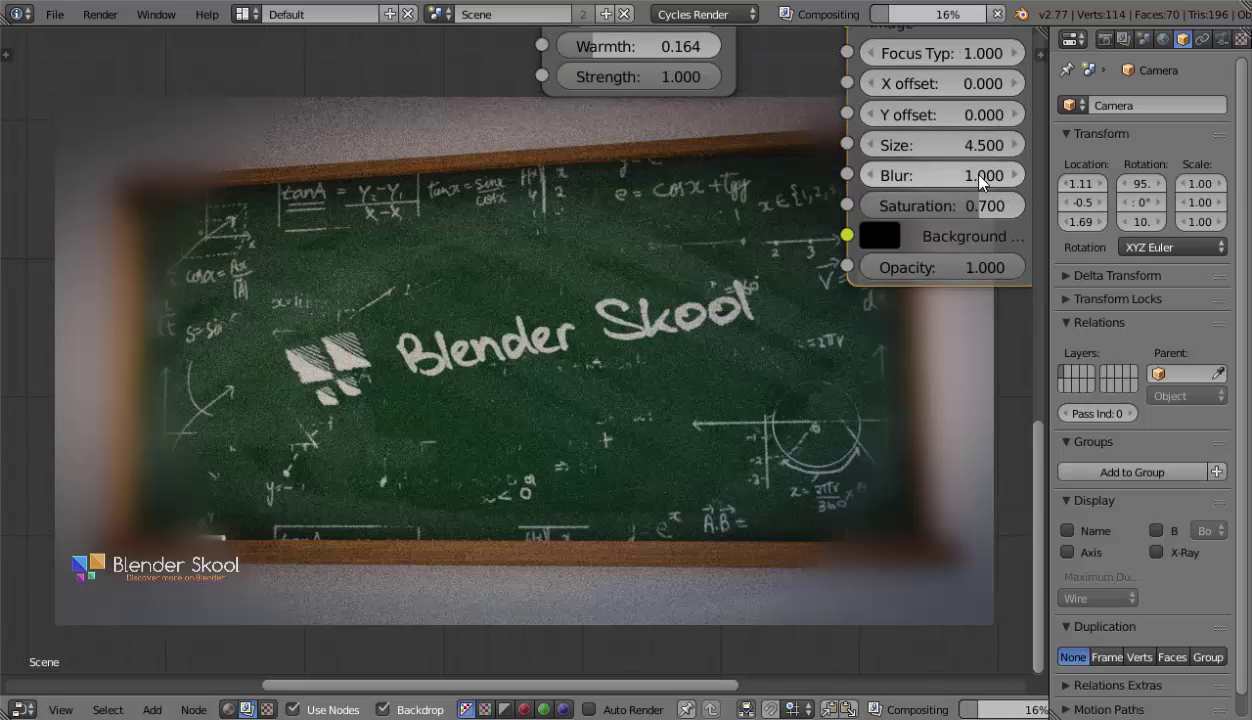
left_click(937, 176)
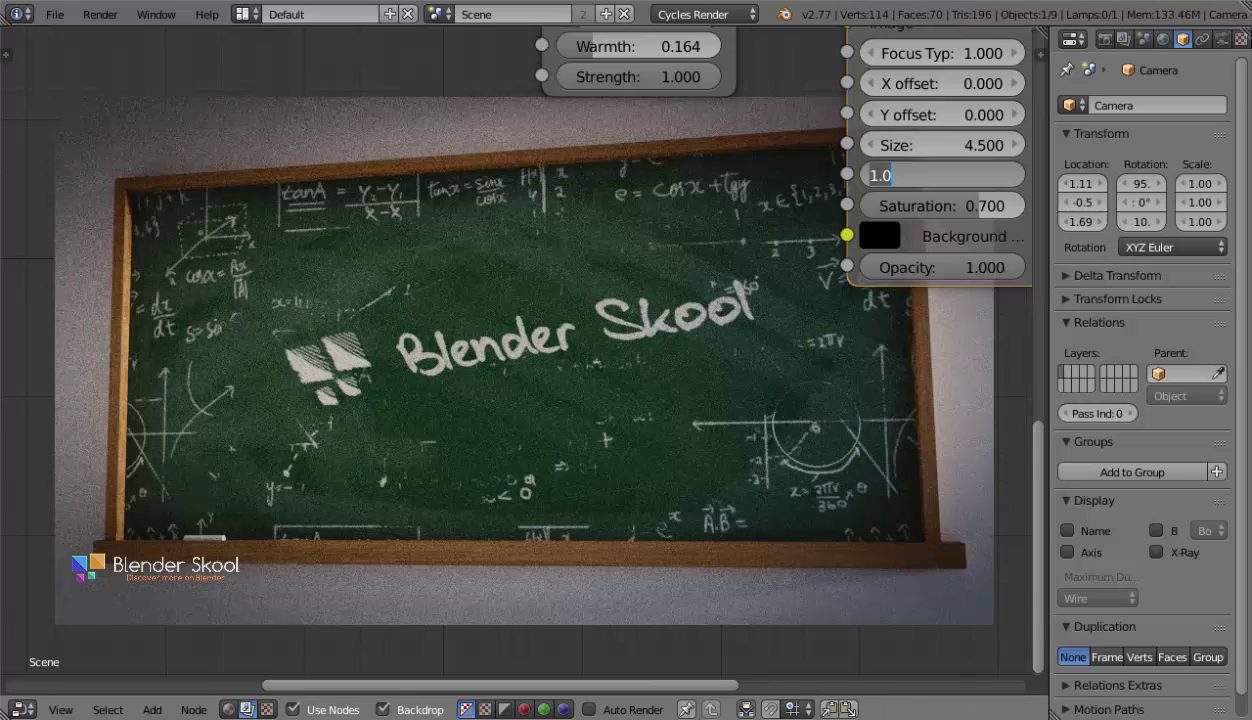
type("2")
key("Return")
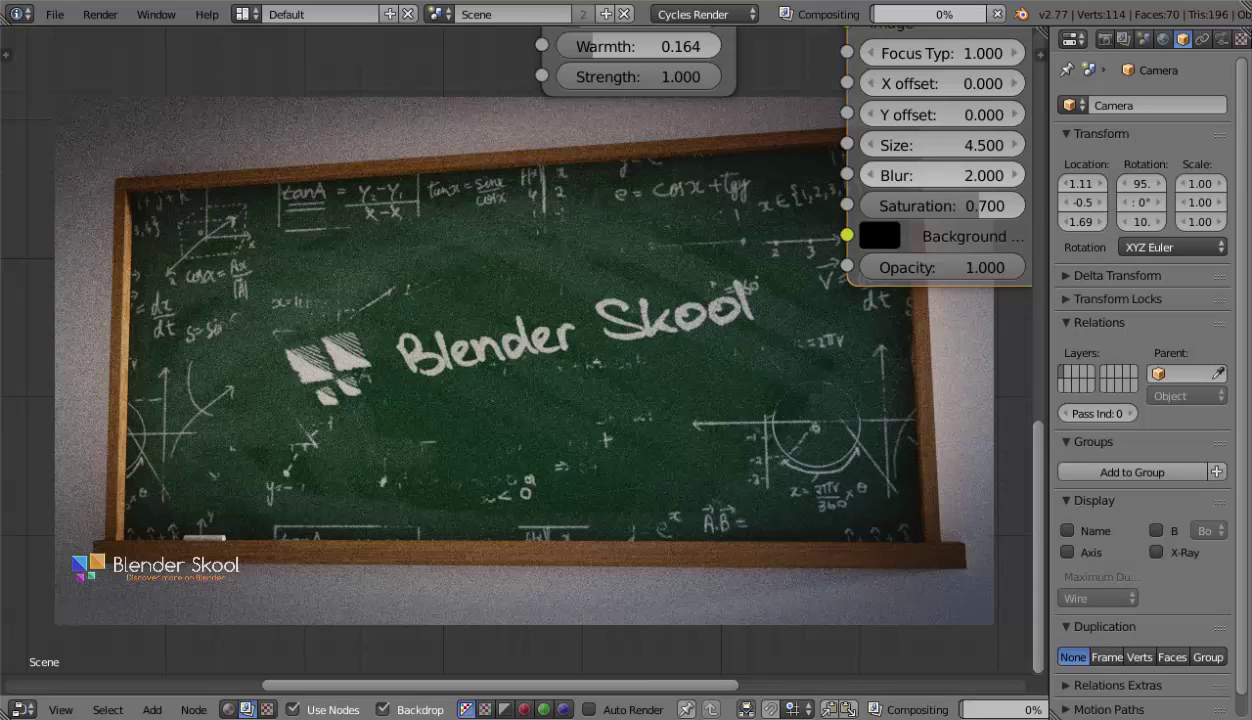
left_click_drag(985, 270, 947, 270)
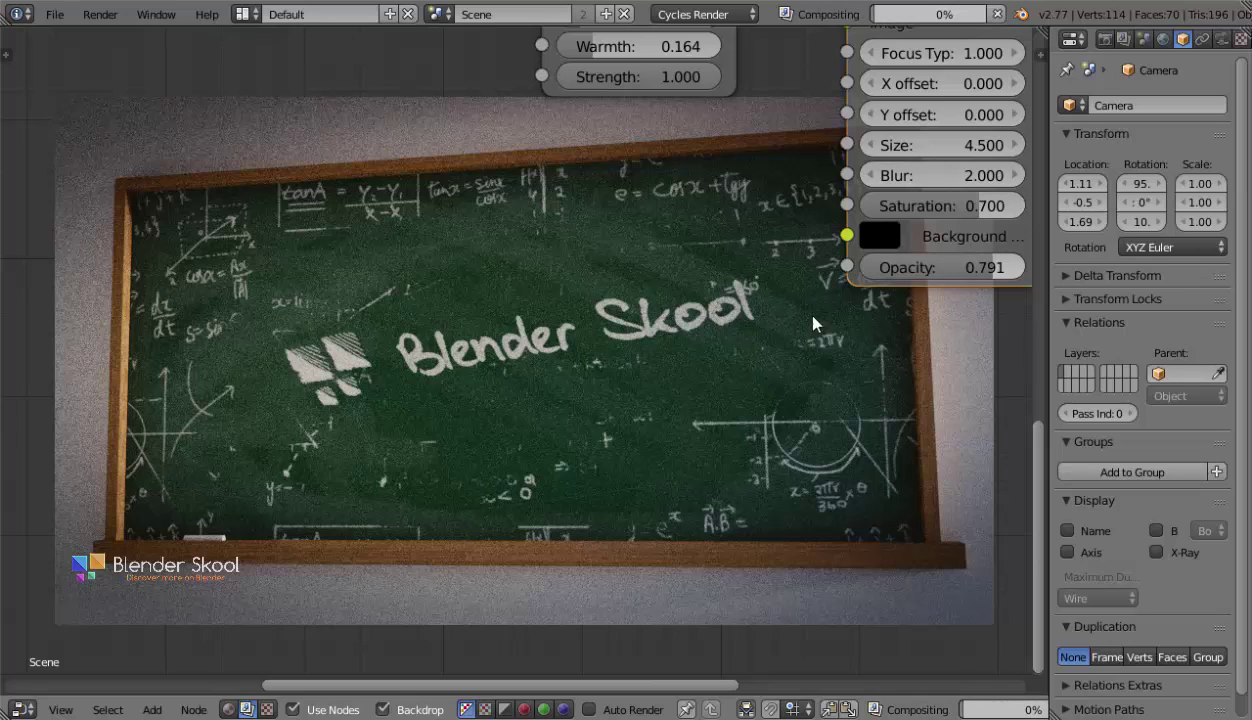
Reduce the Focus node's Size to 4.
middle_click_drag(650, 308, 726, 320)
scroll(663, 303, "down", 3)
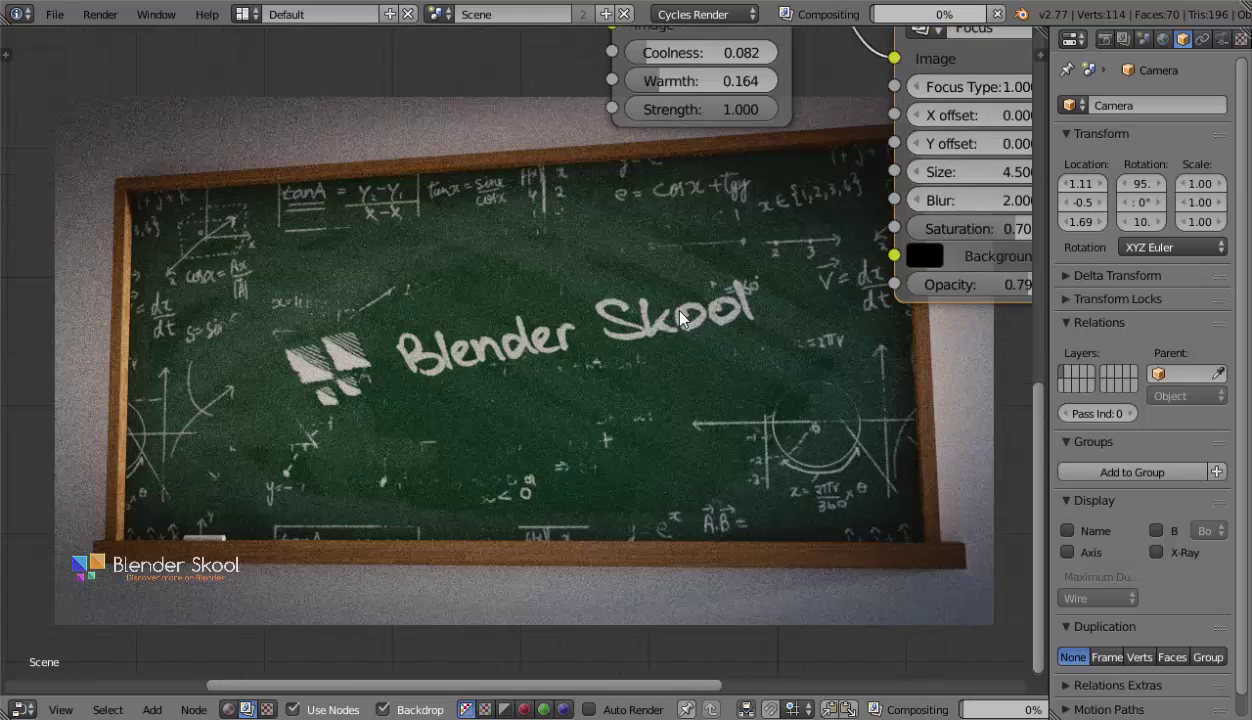
left_click(904, 197)
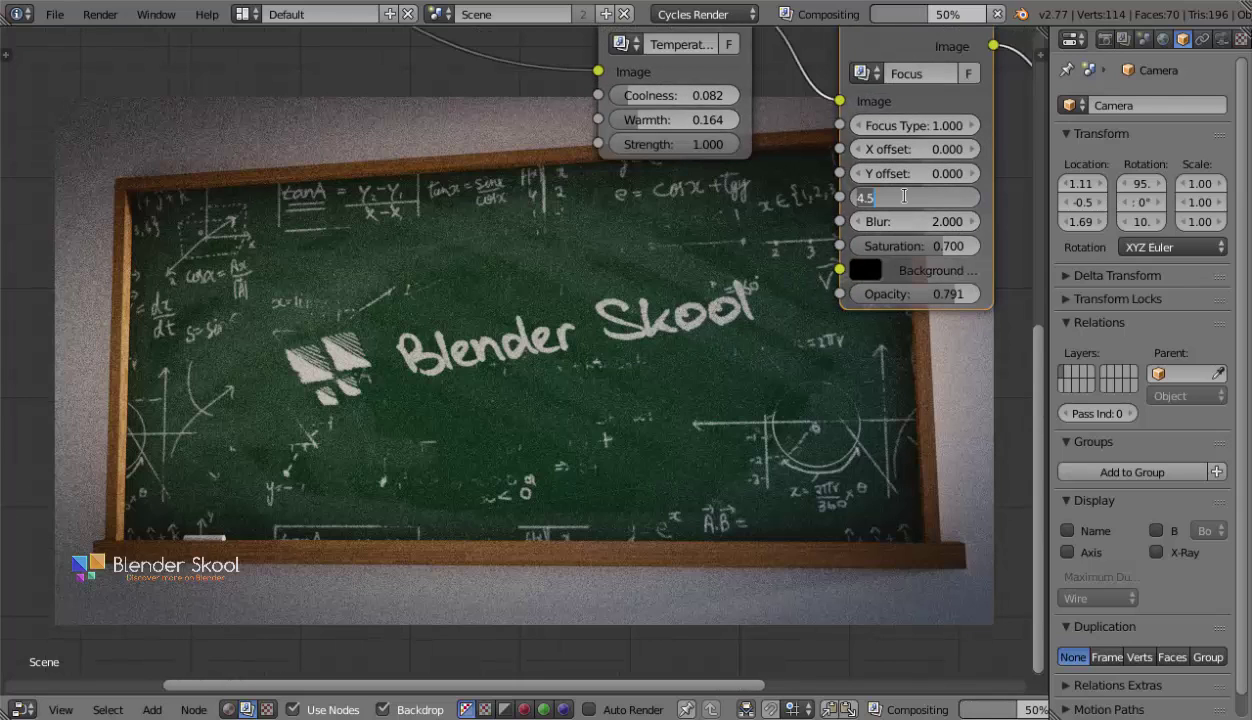
type("4")
key("Return")
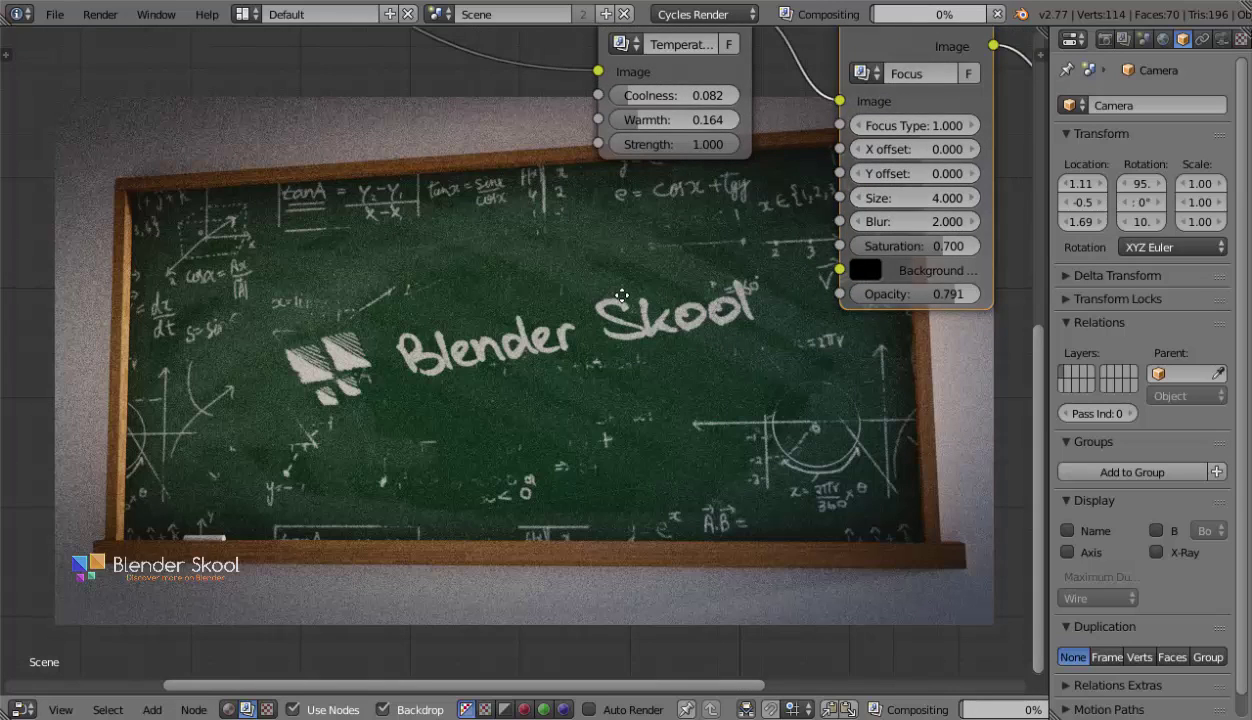
Fine-tune the Focus node's Size to 3.7.
middle_click_drag(559, 259, 555, 371)
scroll(632, 288, "down", 3)
middle_click_drag(680, 423, 580, 428)
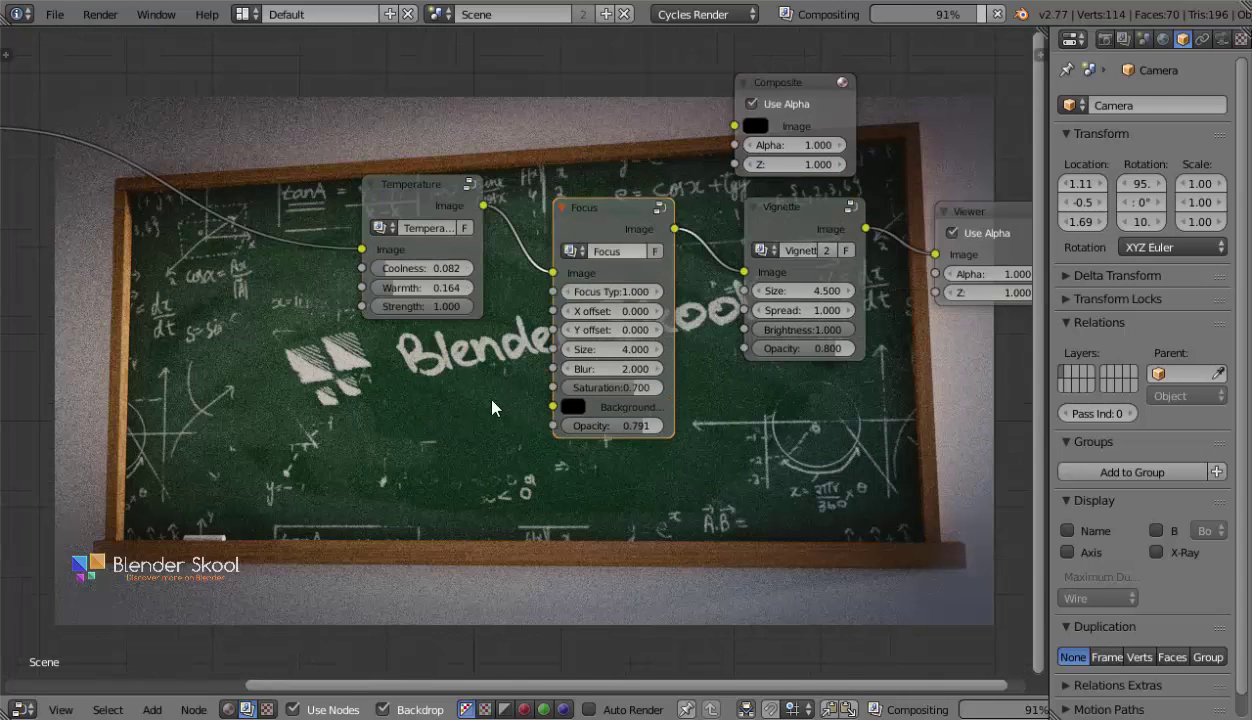
middle_click_drag(492, 407, 524, 352)
mouse_move(562, 438)
middle_mouse_down()
mouse_move(548, 430)
mouse_move(556, 417)
middle_mouse_up()
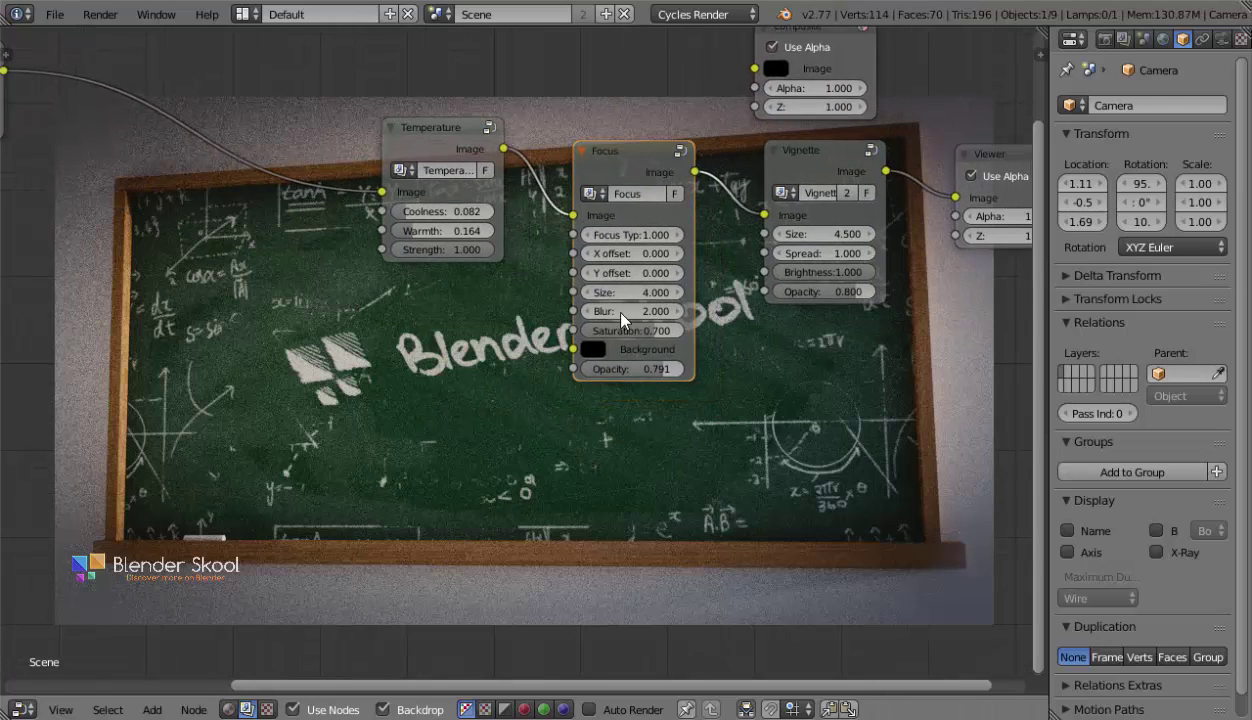
left_click(649, 296)
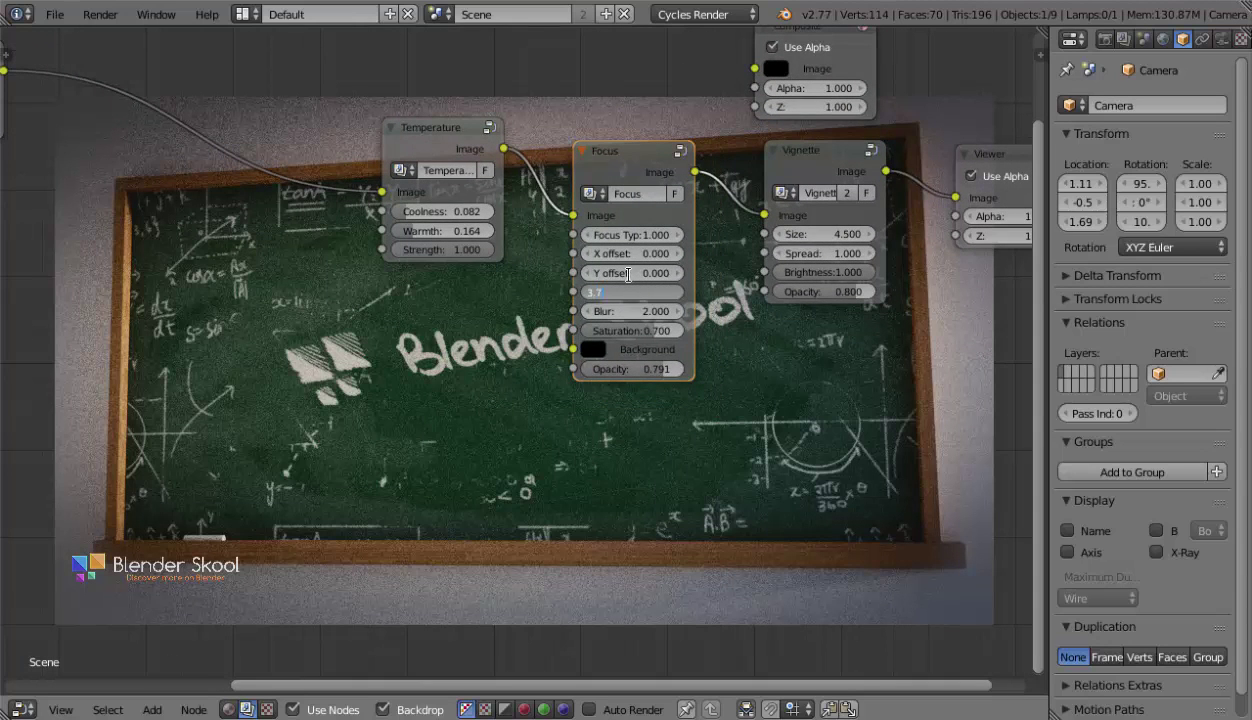
key("Return")
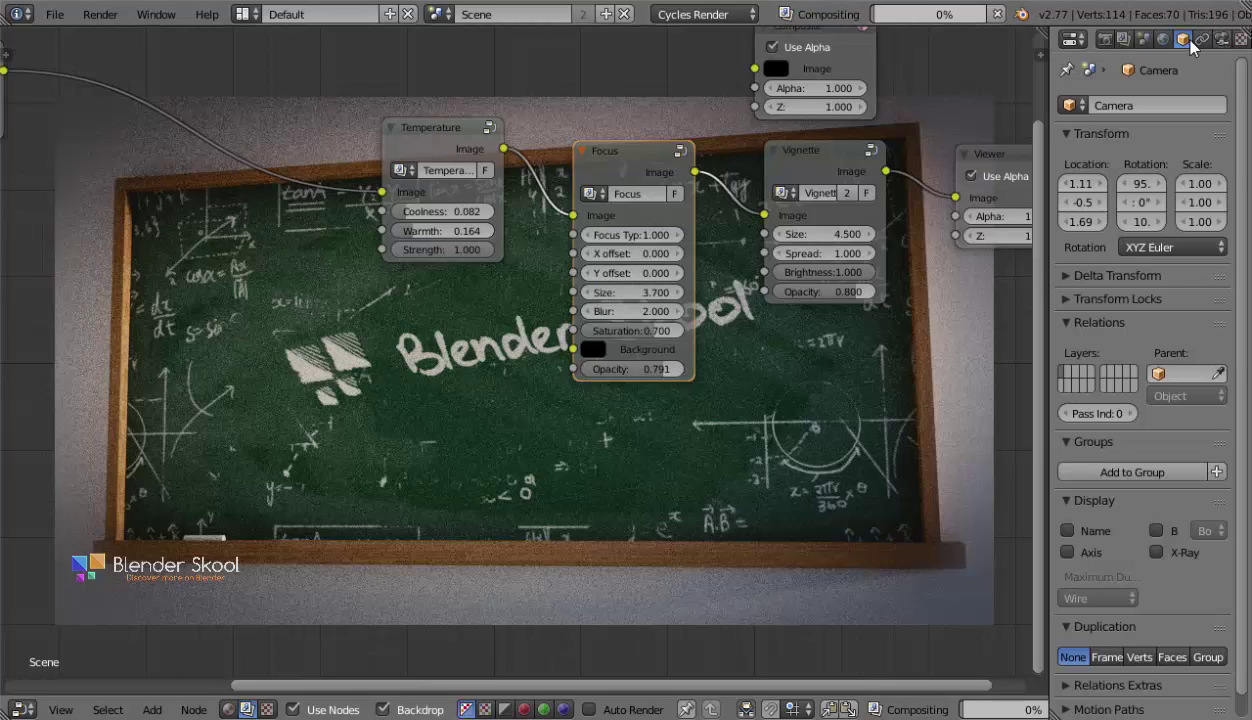
Raise the Exposure in the scene's Color Management settings to 1.391.
left_click(1143, 39)
scroll(1140, 200, "down", 3)
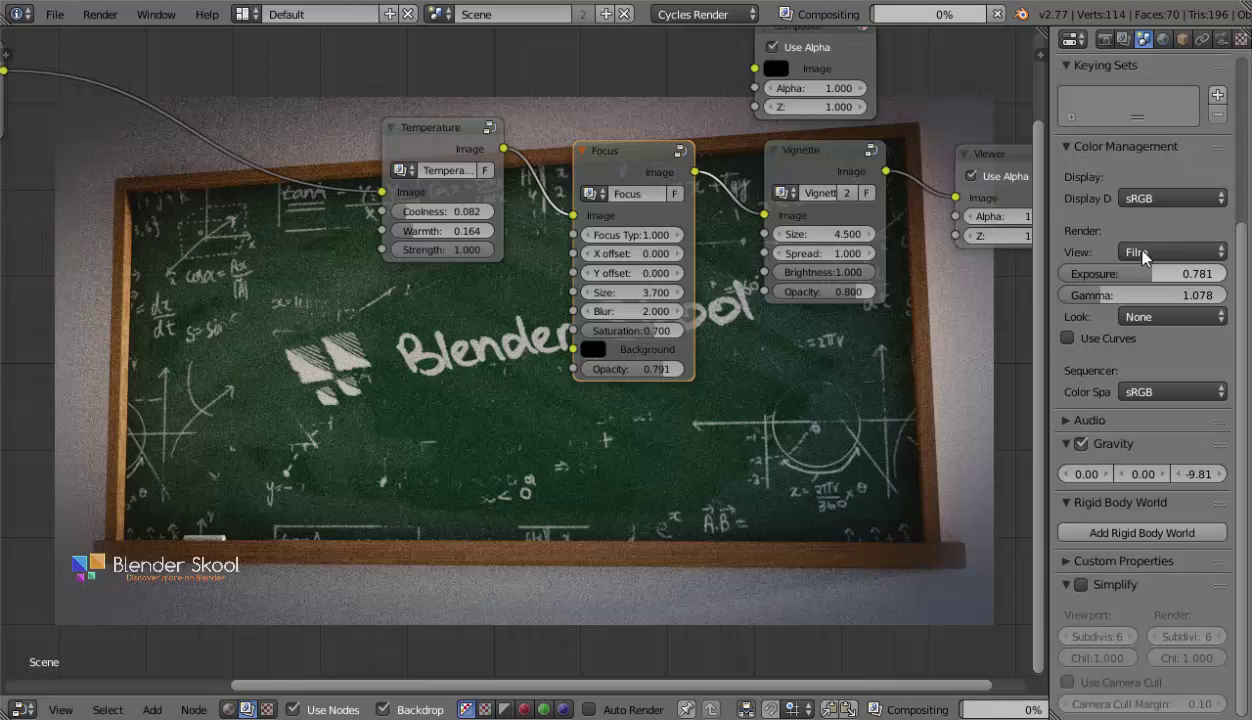
middle_click_drag(700, 248, 534, 203)
scroll(534, 203, "up", 1)
middle_click_drag(602, 322, 505, 271)
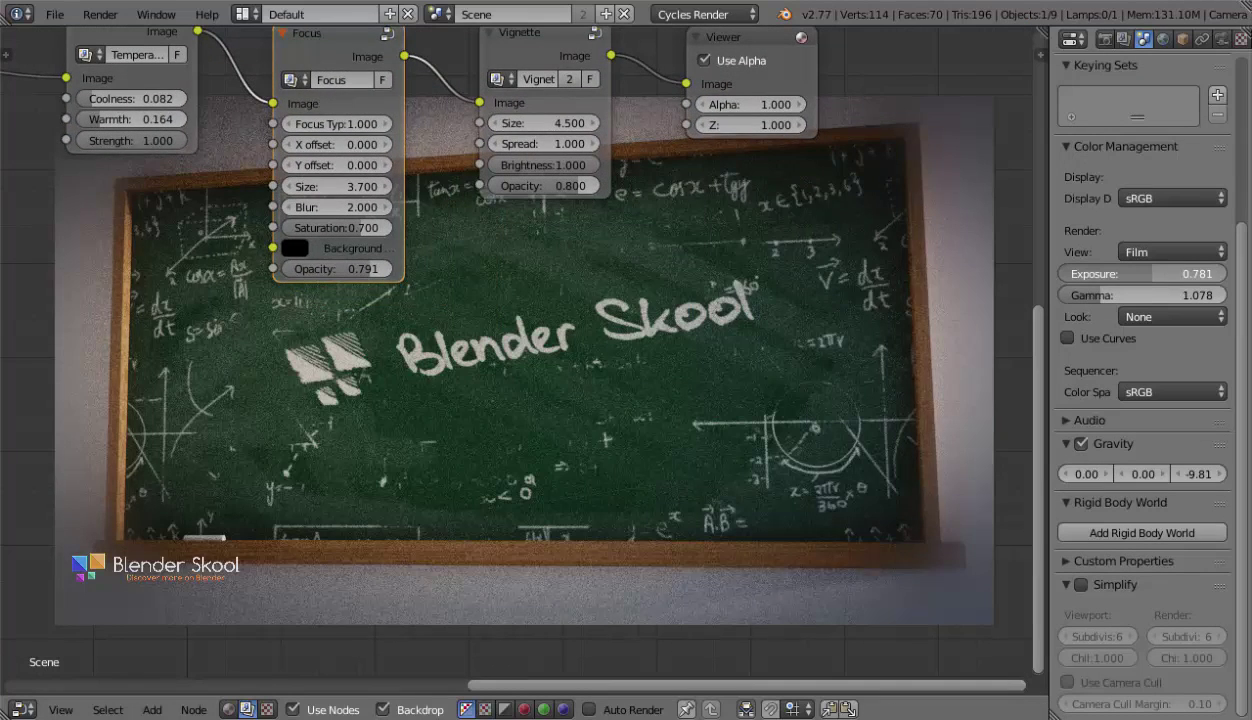
left_click_drag(1130, 273, 1210, 273)
middle_click_drag(778, 299, 676, 352)
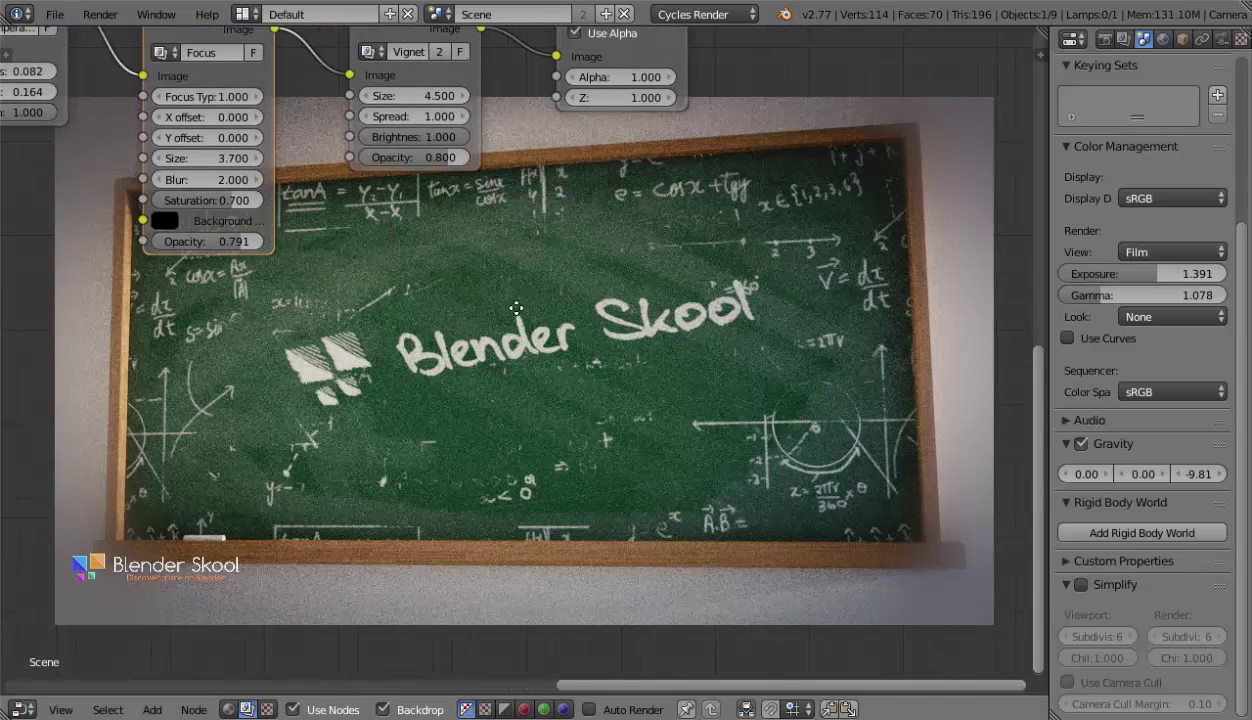
Increase the Temperature node's Warmth to 0.227.
middle_click_drag(514, 313, 705, 359)
scroll(705, 359, "up", 1)
middle_click_drag(184, 426, 316, 515)
scroll(316, 517, "up", 2)
middle_click_drag(547, 315, 704, 420)
scroll(369, 292, "up", 2)
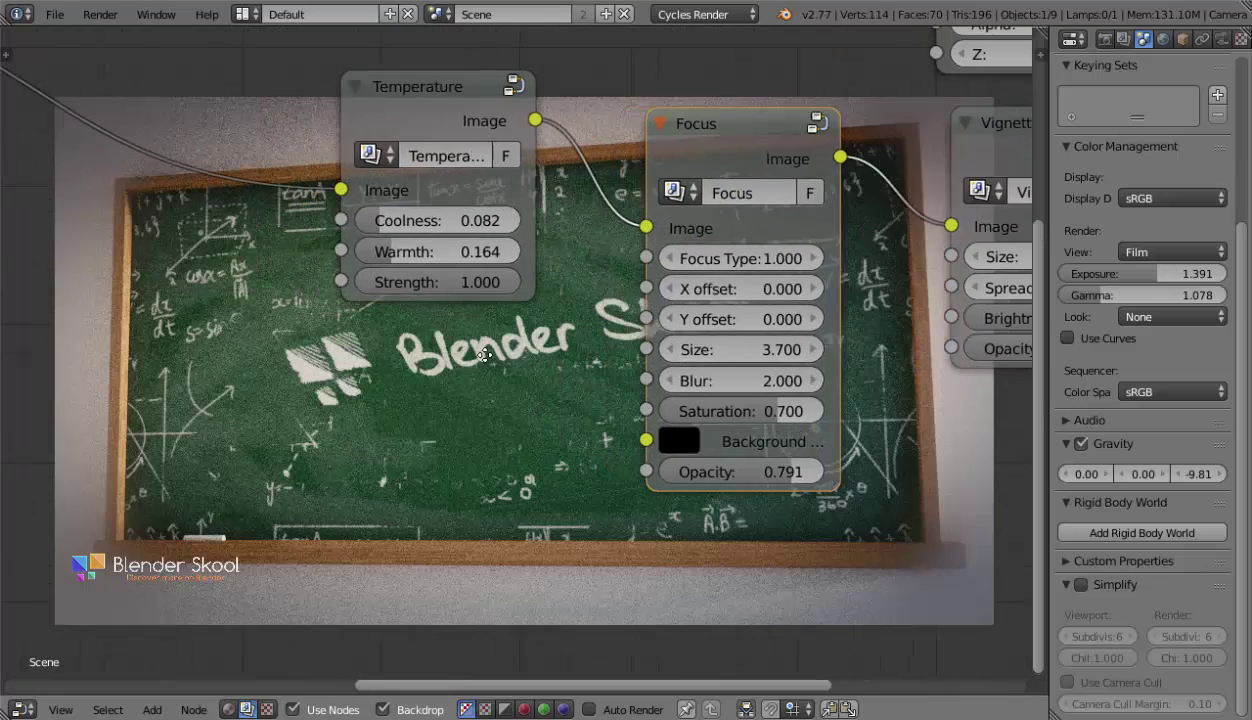
middle_click_drag(369, 290, 499, 292)
left_click_drag(504, 256, 514, 256)
middle_click_drag(194, 440, 252, 363)
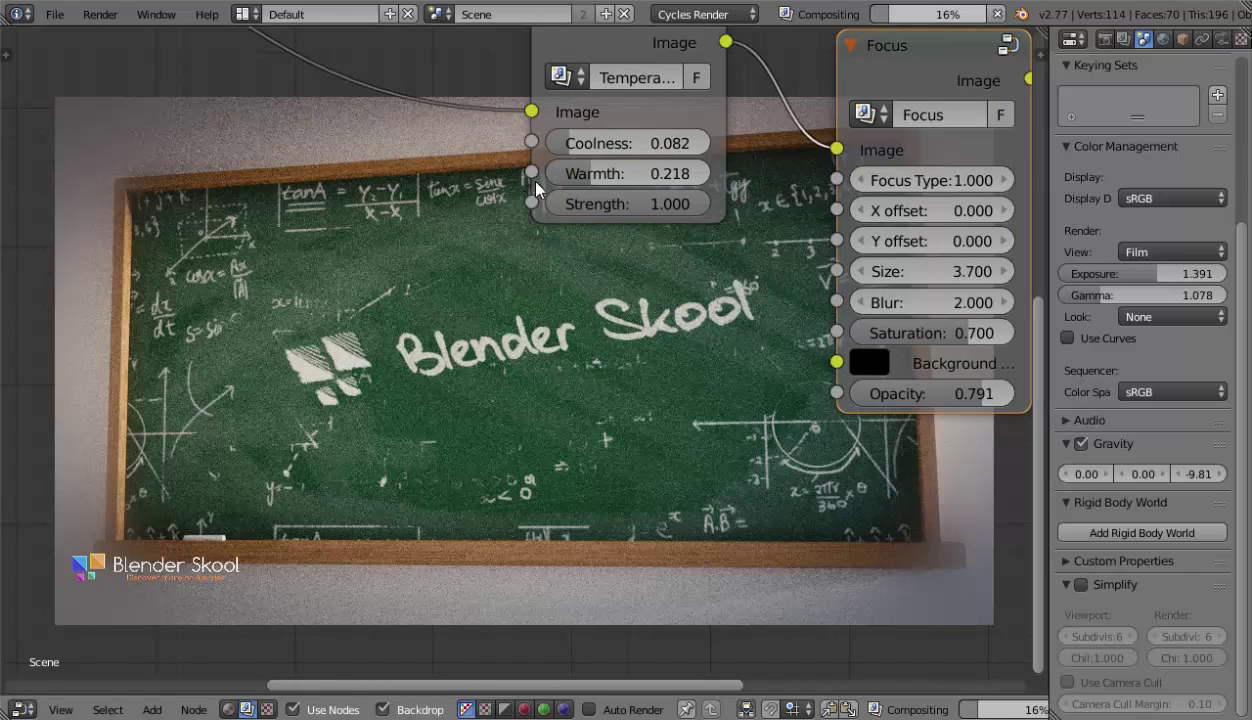
left_click_drag(569, 173, 578, 173)
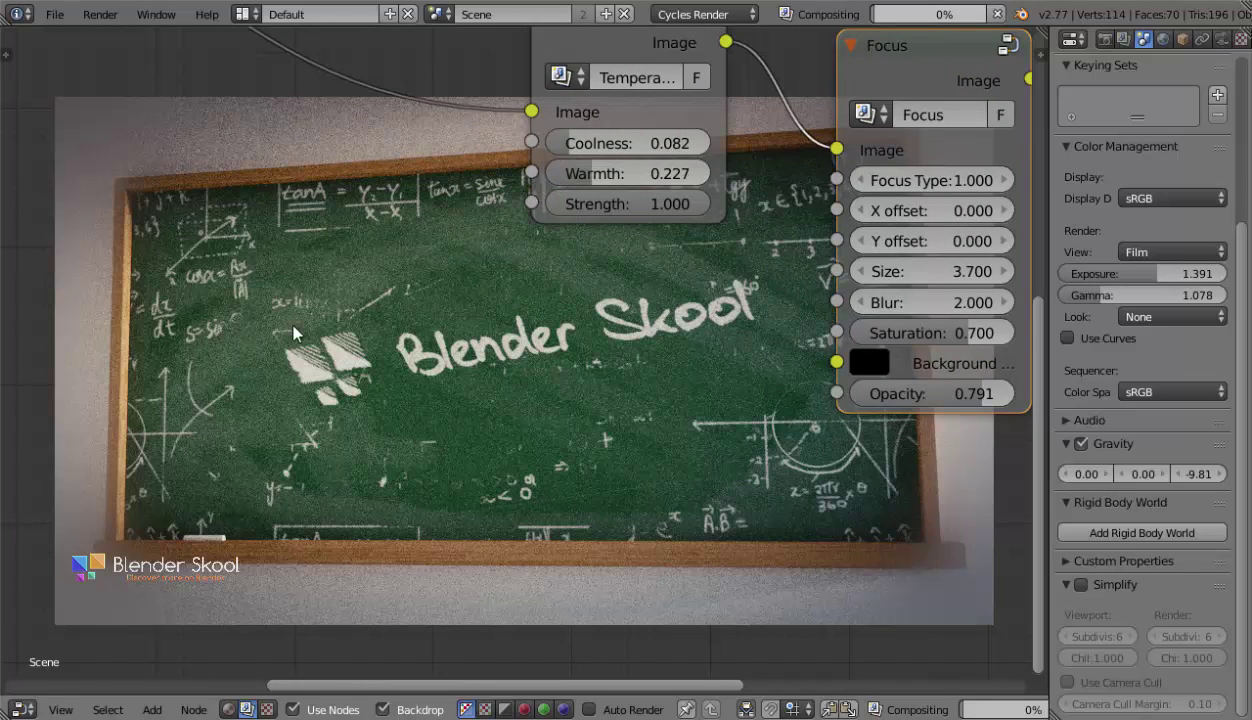
Insert a Hue Saturation Value node into the link before the Temperature node and set its Saturation to 1.1.
middle_click_drag(385, 304, 510, 475)
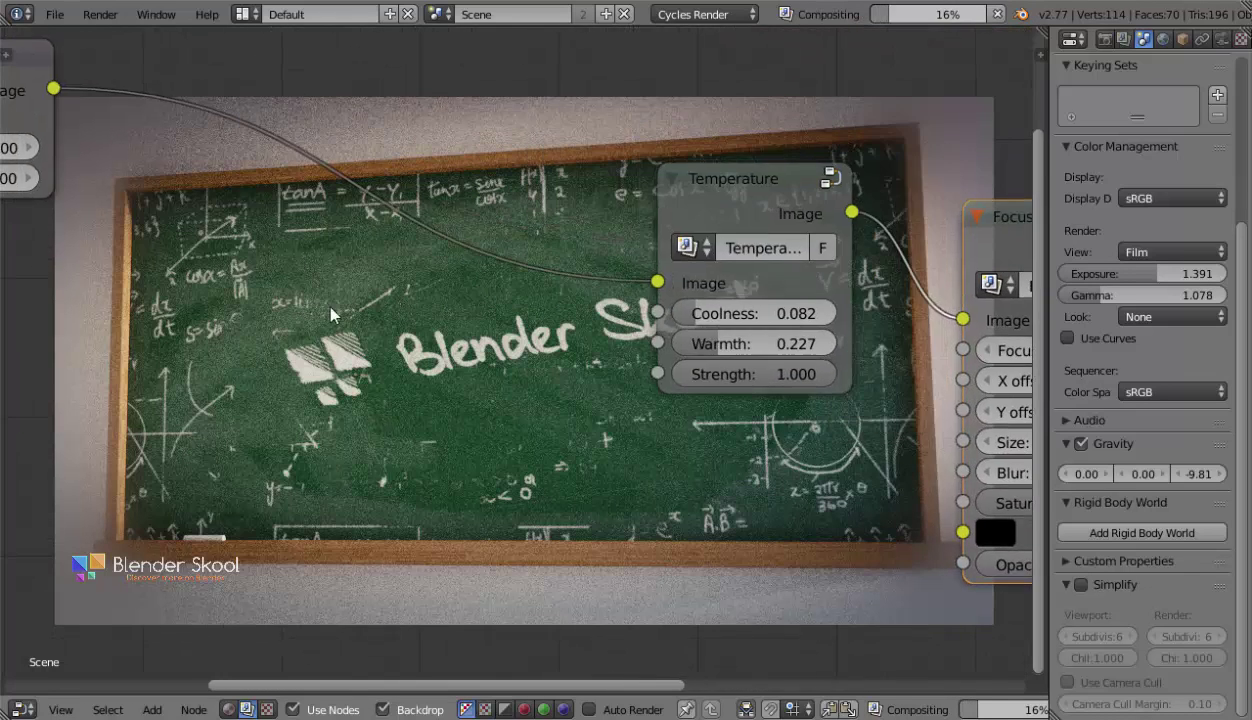
key("shift+a")
mouse_move(287, 166)
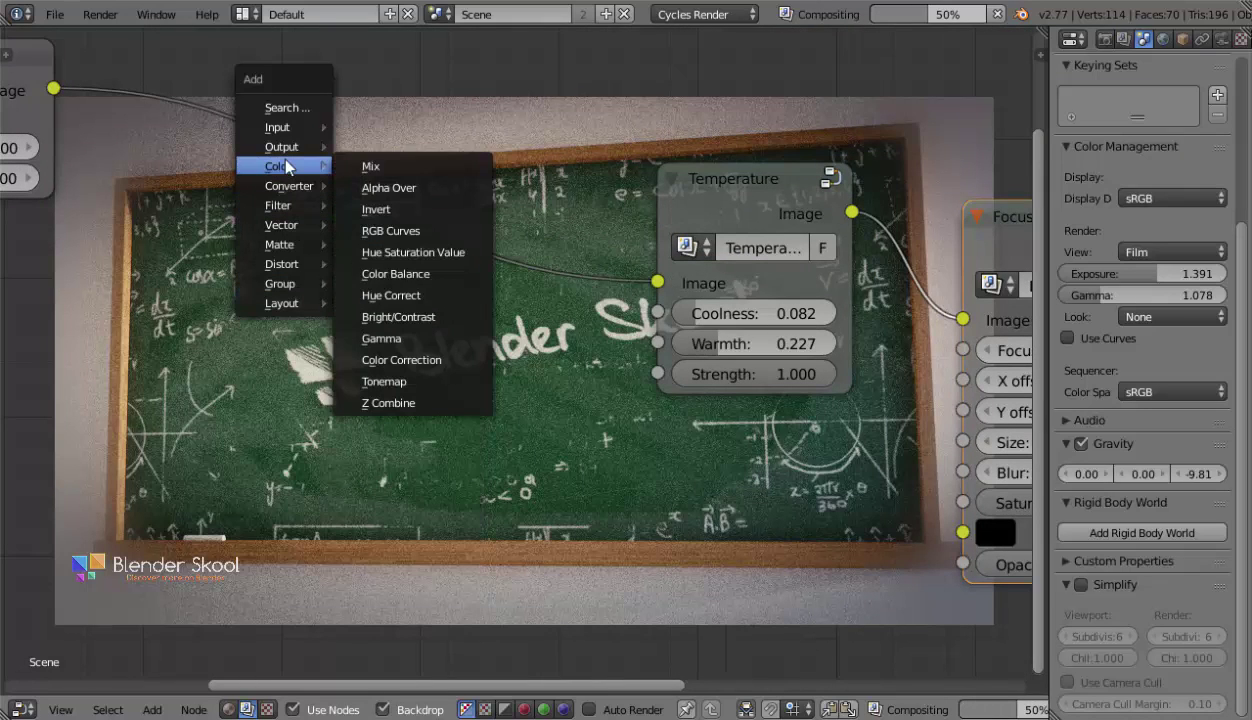
left_click(410, 251)
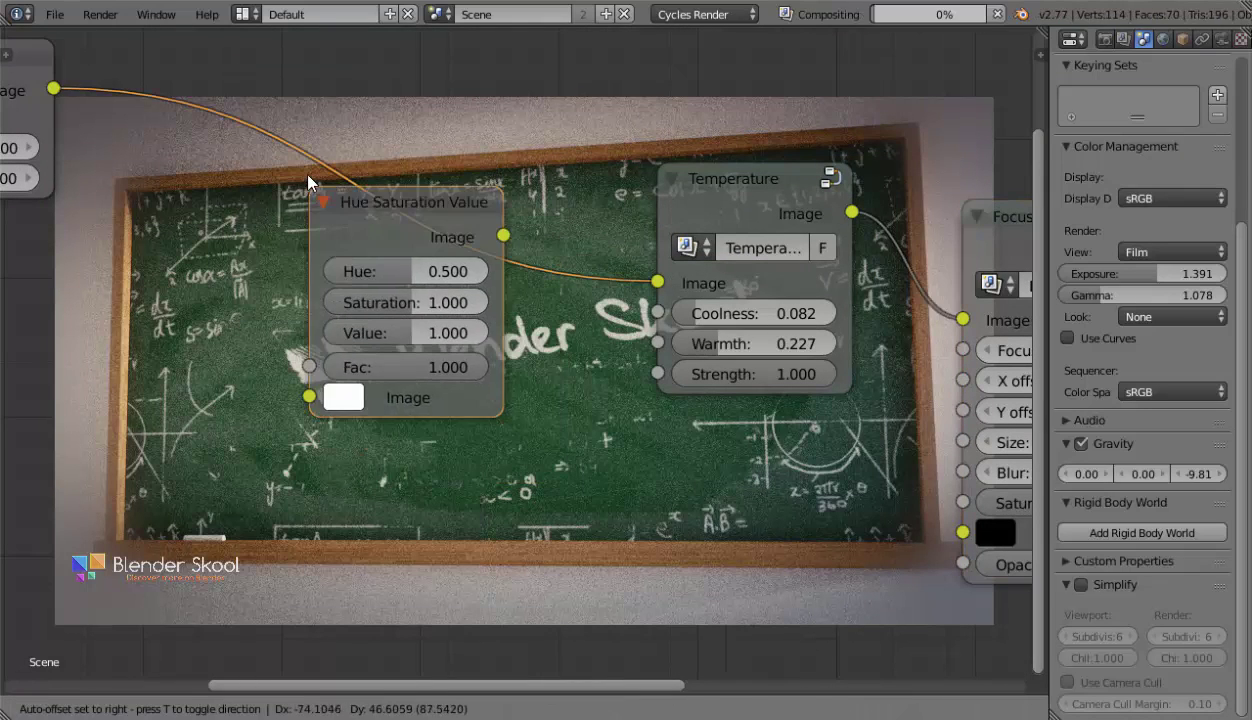
left_click(307, 166)
left_click(400, 291)
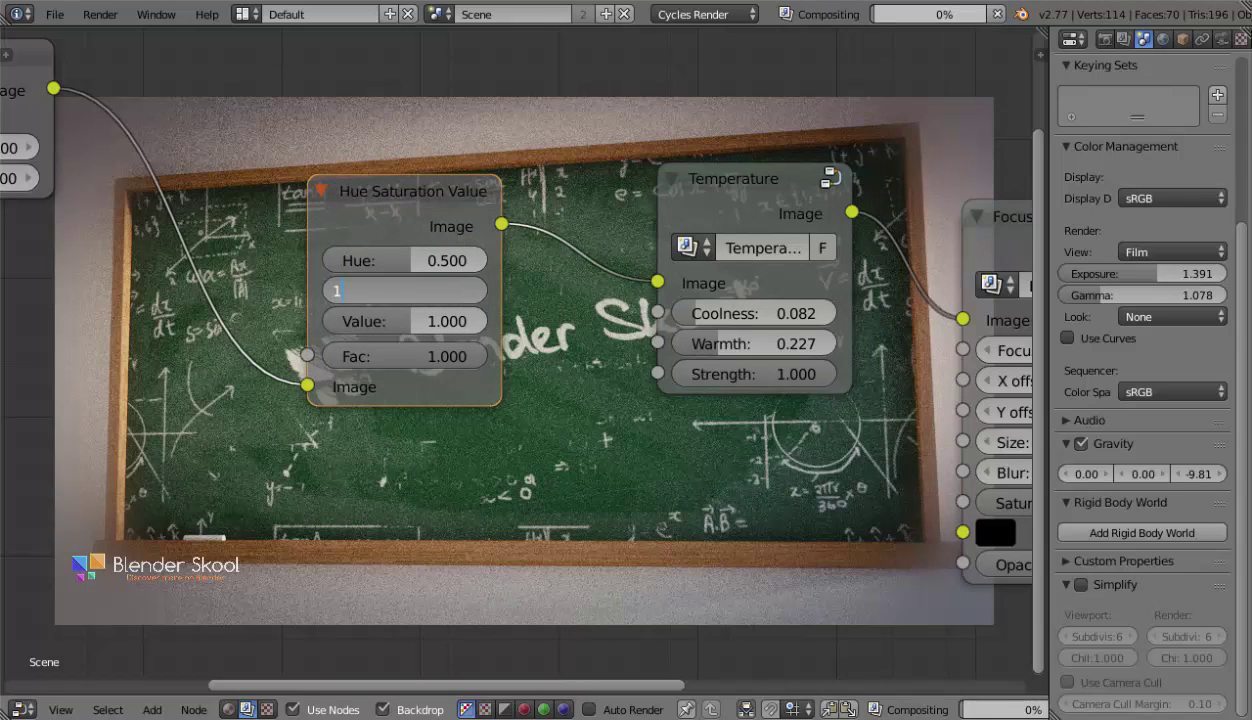
type("1.1")
key("Return")
Raise the Temperature node's Warmth to 0.245 and its Coolness to 0.155.
middle_click_drag(443, 392, 275, 198)
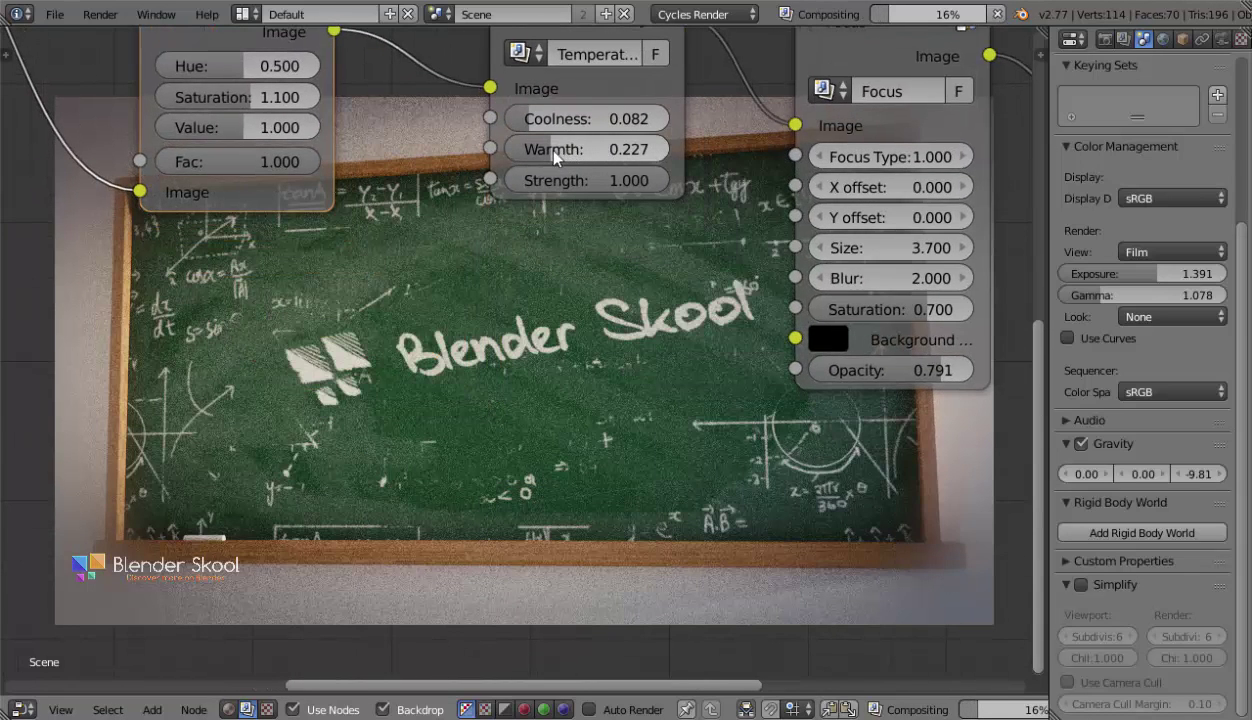
left_click_drag(550, 150, 570, 118)
middle_click_drag(287, 331, 427, 271)
left_click_drag(738, 93, 729, 93)
middle_click_drag(514, 431, 431, 330)
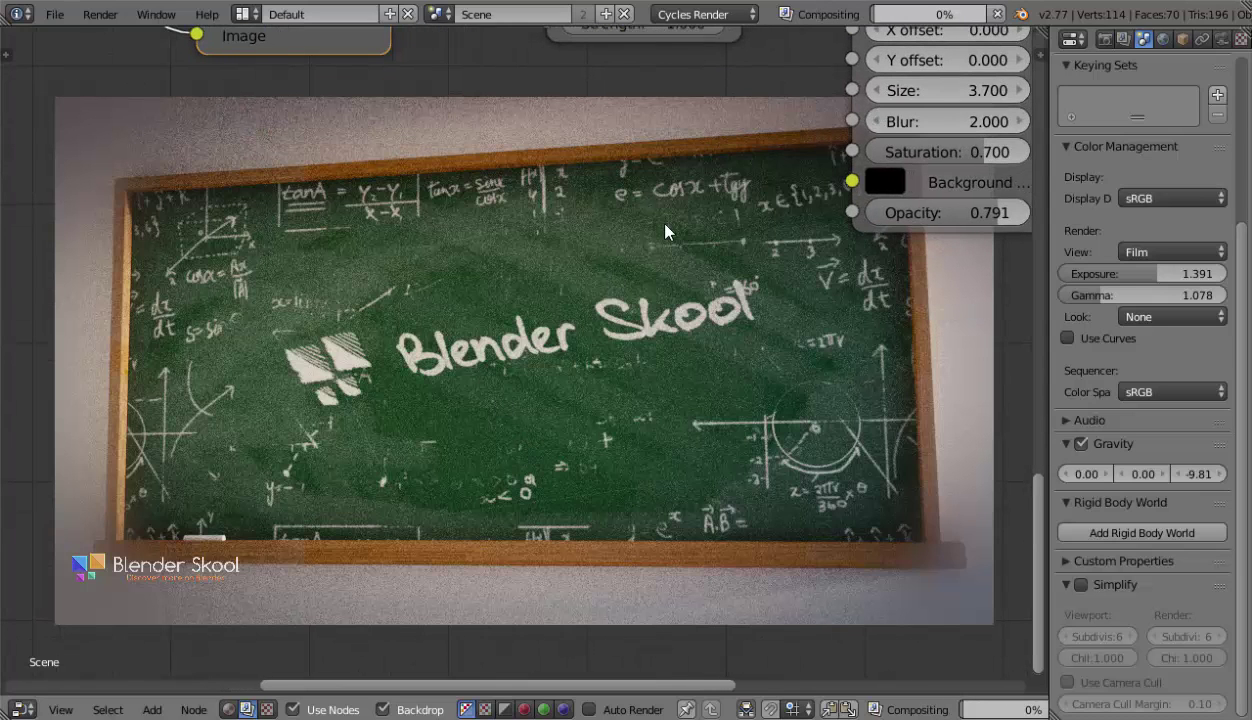
middle_click_drag(665, 231, 461, 215)
mouse_move(662, 193)
middle_mouse_down()
mouse_move(457, 230)
mouse_move(143, 186)
mouse_move(557, 112)
mouse_move(720, 224)
mouse_move(868, 300)
middle_mouse_up()
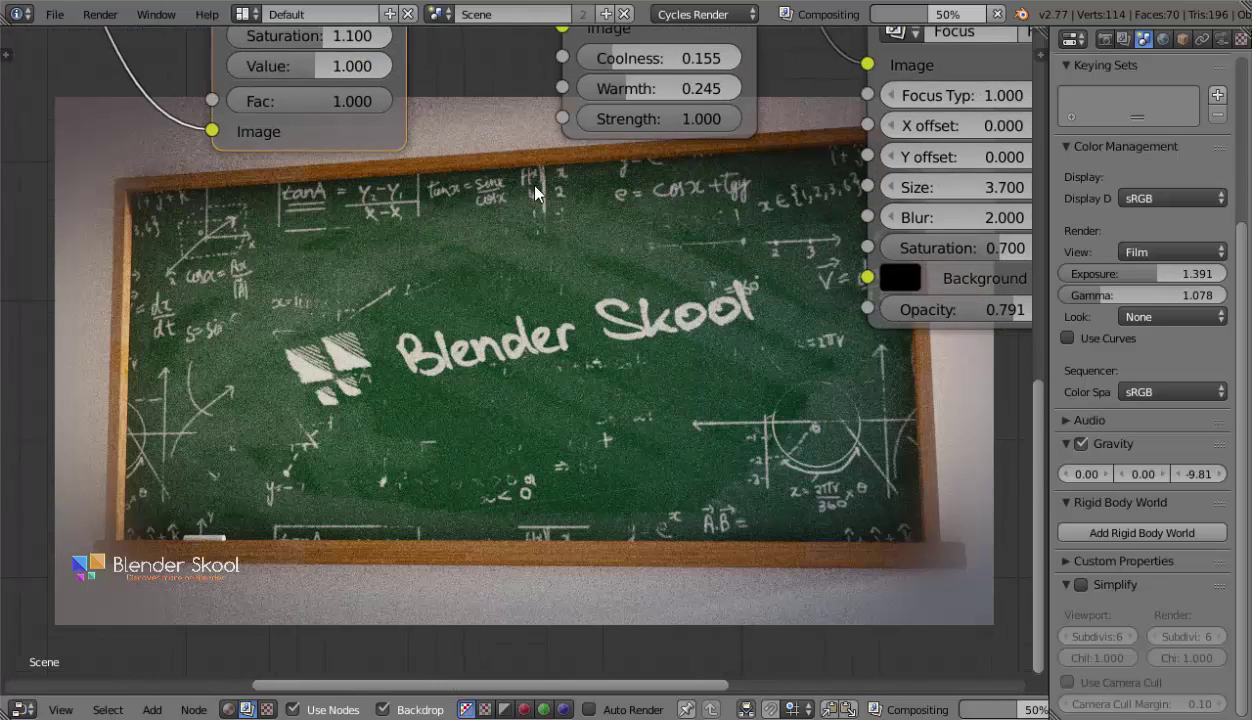
Set the Hue Saturation Value node's Saturation to 1.05.
middle_click_drag(536, 190, 653, 320)
left_click(474, 164)
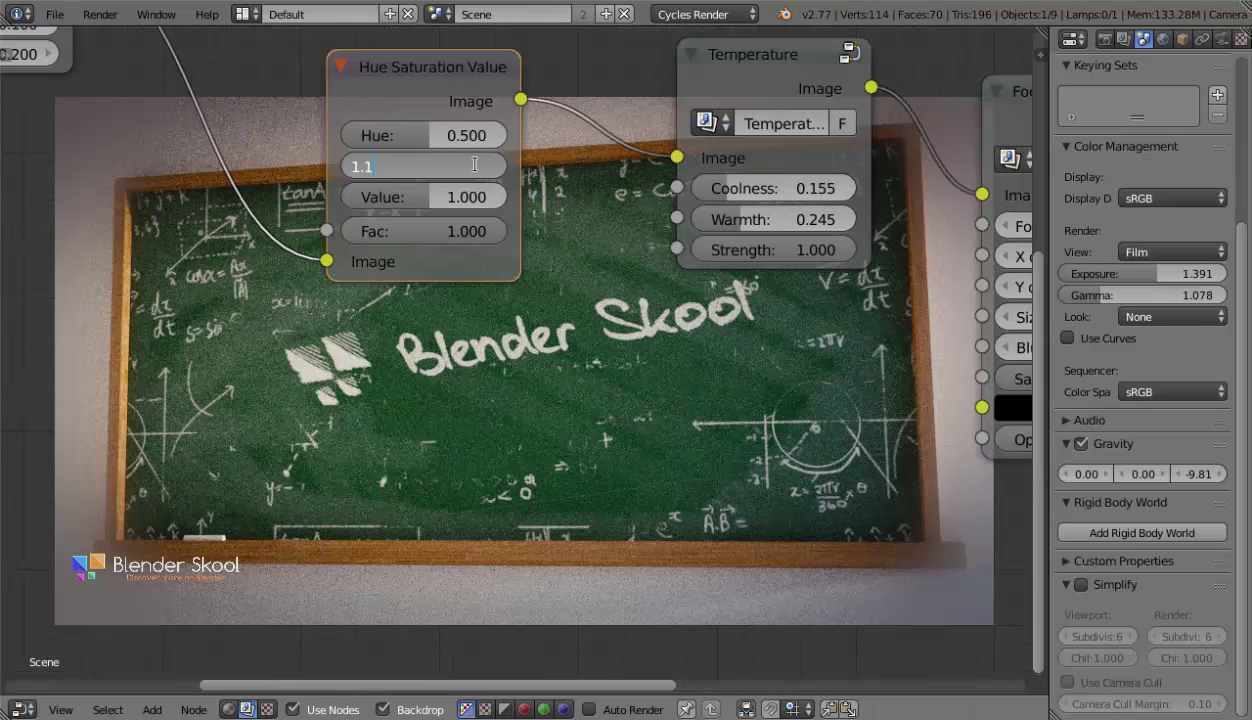
type("1.05")
key("Return")
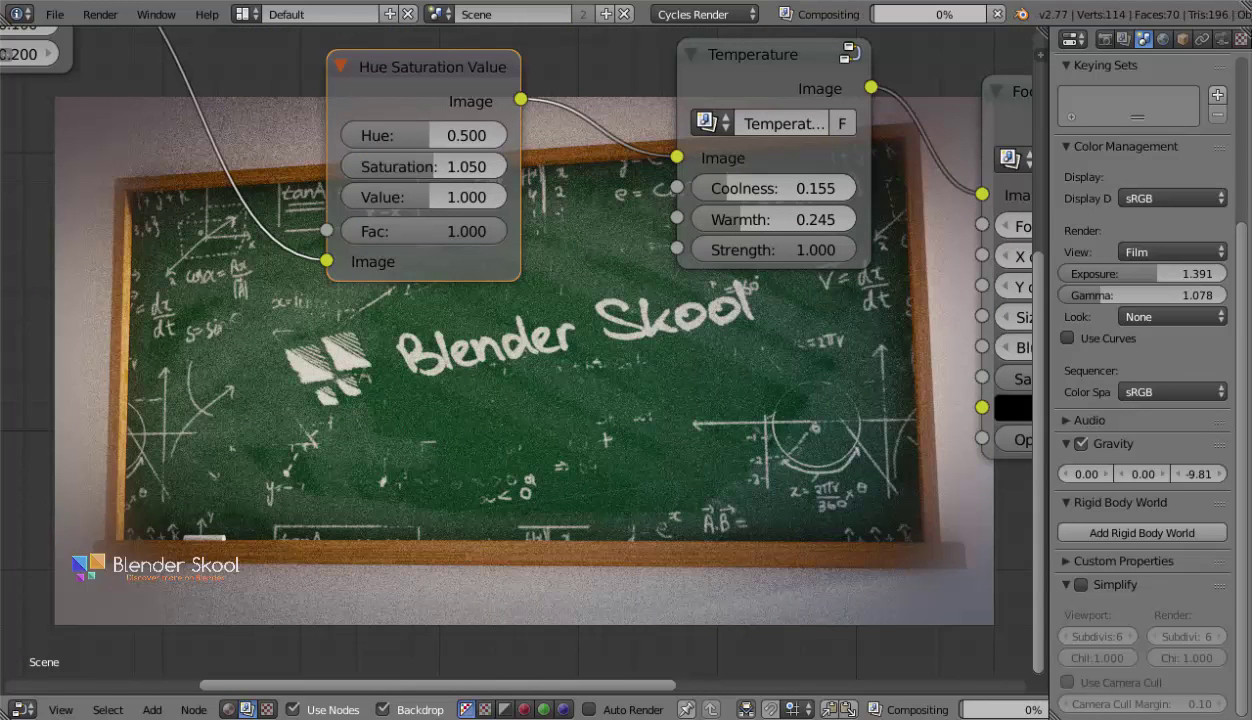
Place the Composite node above the Viewer node and connect the Vignette node's Image output to its Image input.
left_click(22, 709)
middle_click_drag(749, 437, 97, 615)
middle_click_drag(882, 256, 785, 301)
left_click_drag(593, 113, 926, 93)
mouse_move(733, 348)
left_mouse_down()
mouse_move(852, 164)
mouse_move(704, 367)
mouse_move(733, 349)
left_mouse_up()
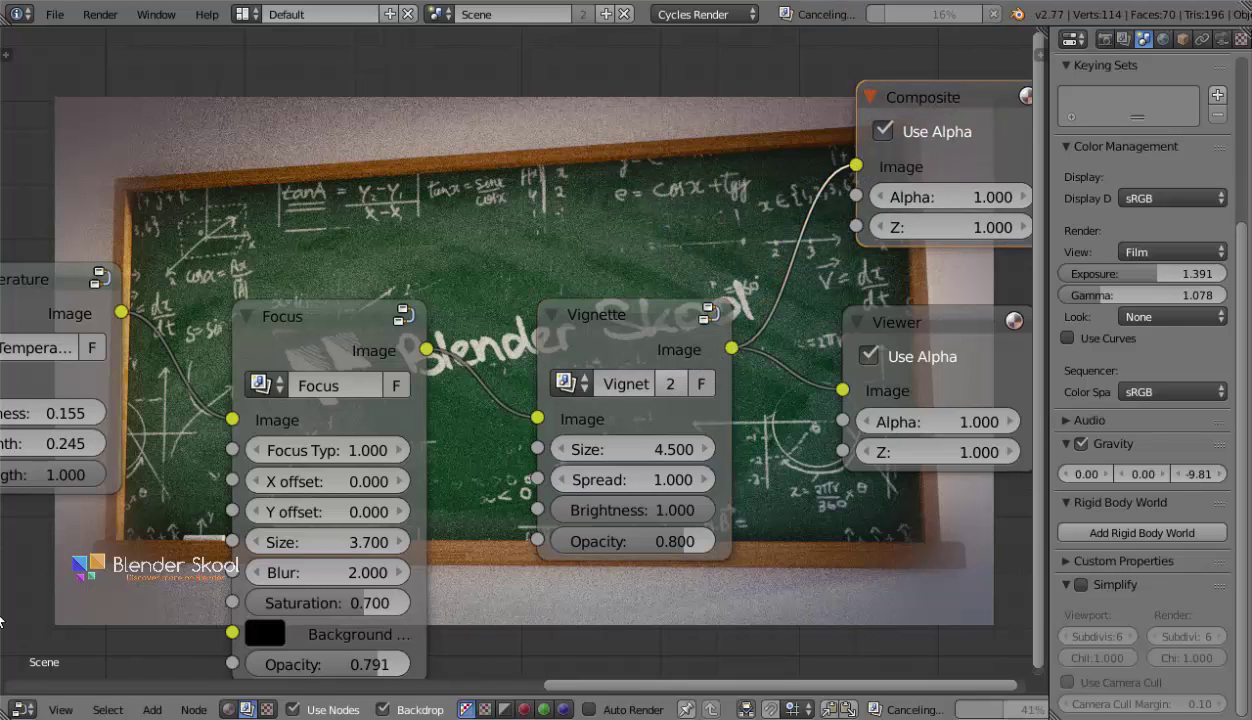
Switch the node editor area to the UV/Image Editor and display the Viewer Node image.
left_click(22, 709)
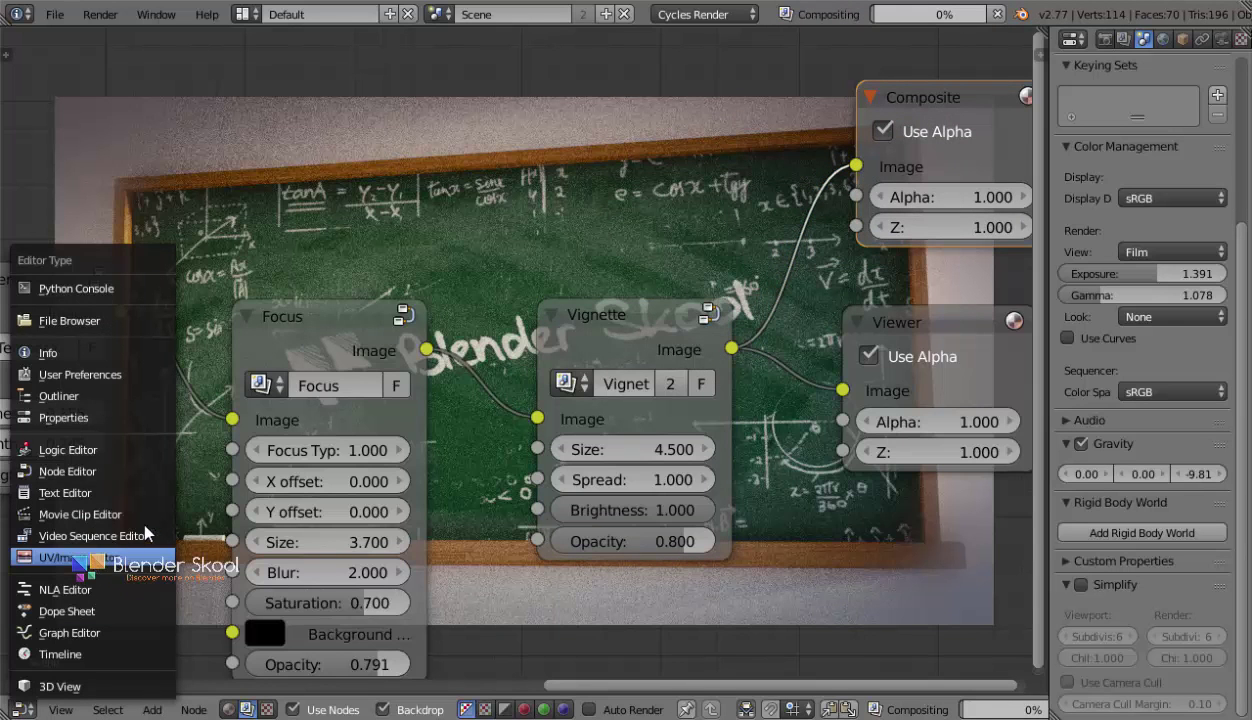
left_click(140, 556)
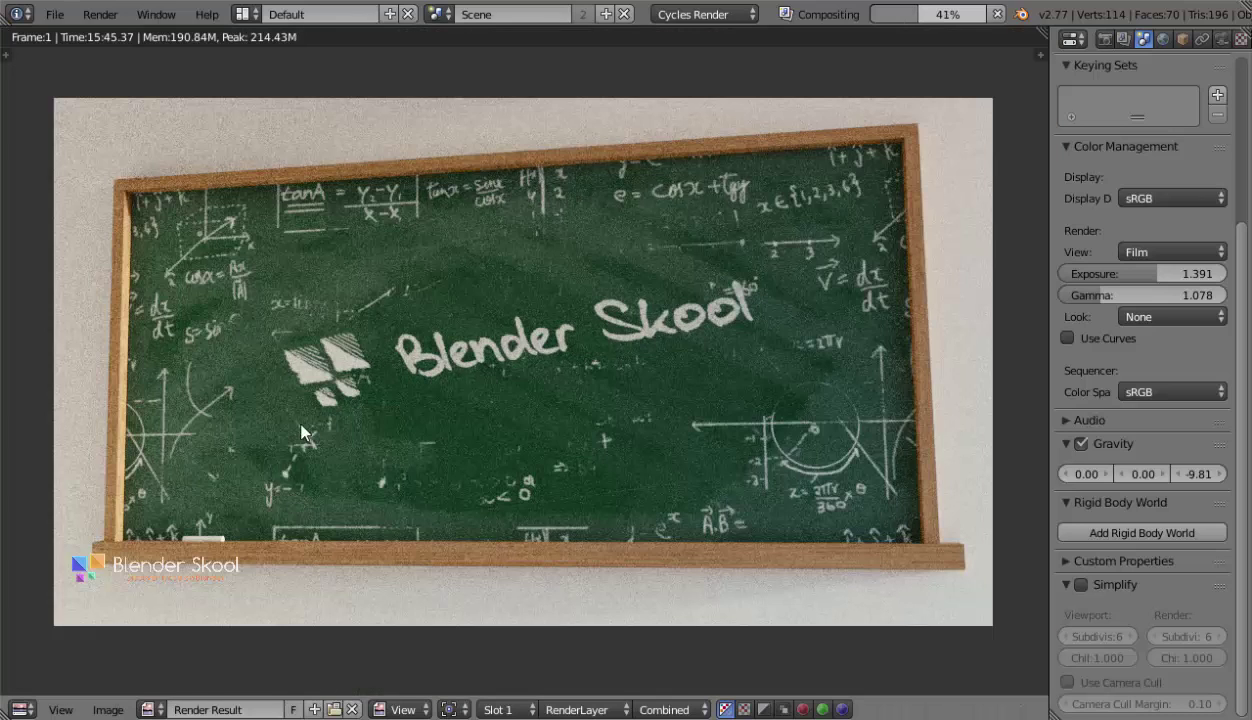
left_click(148, 709)
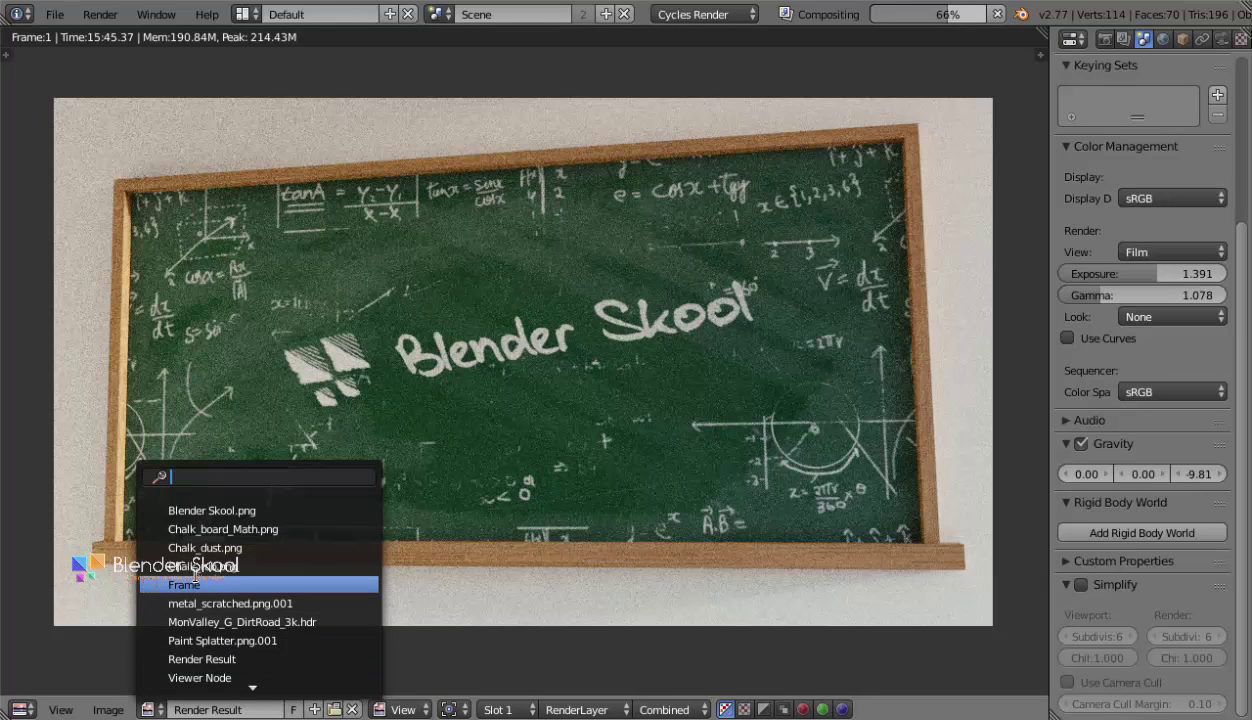
type("vie")
key("Return")
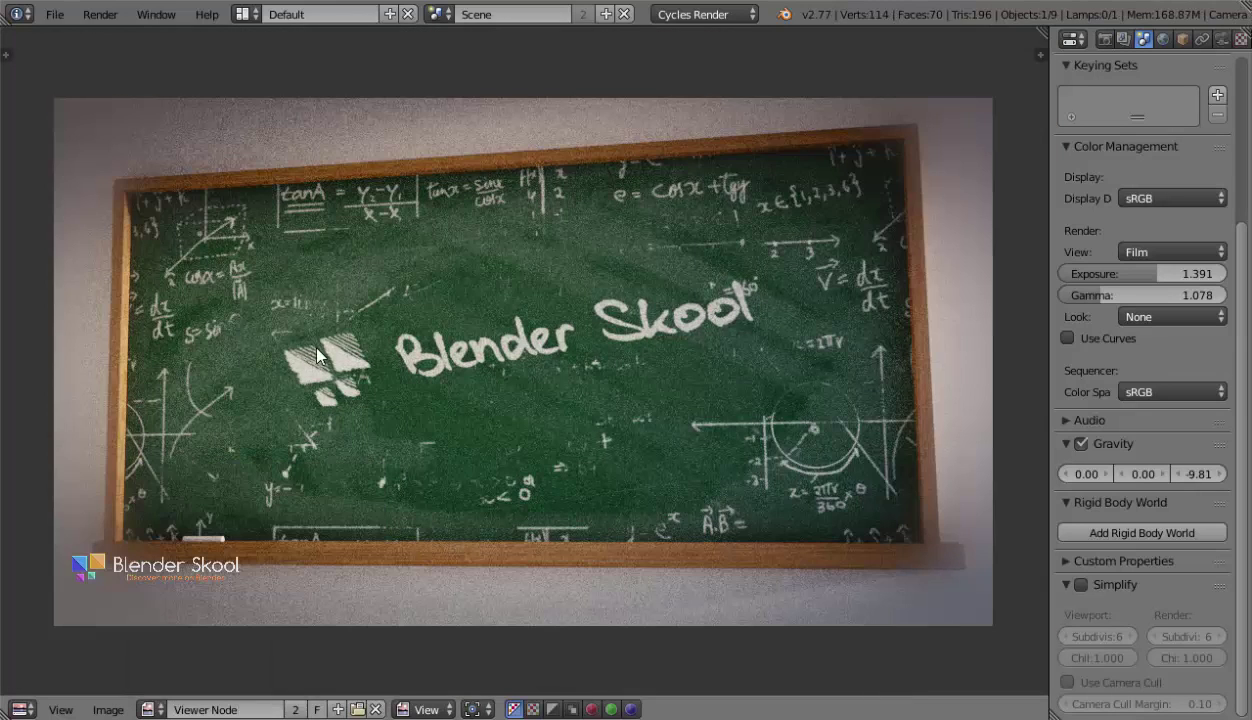
Examine the composited chalkboard image up close and as a whole, checking the lettering, frame and vignette.
scroll(317, 350, "up", 2)
scroll(327, 349, "down", 2)
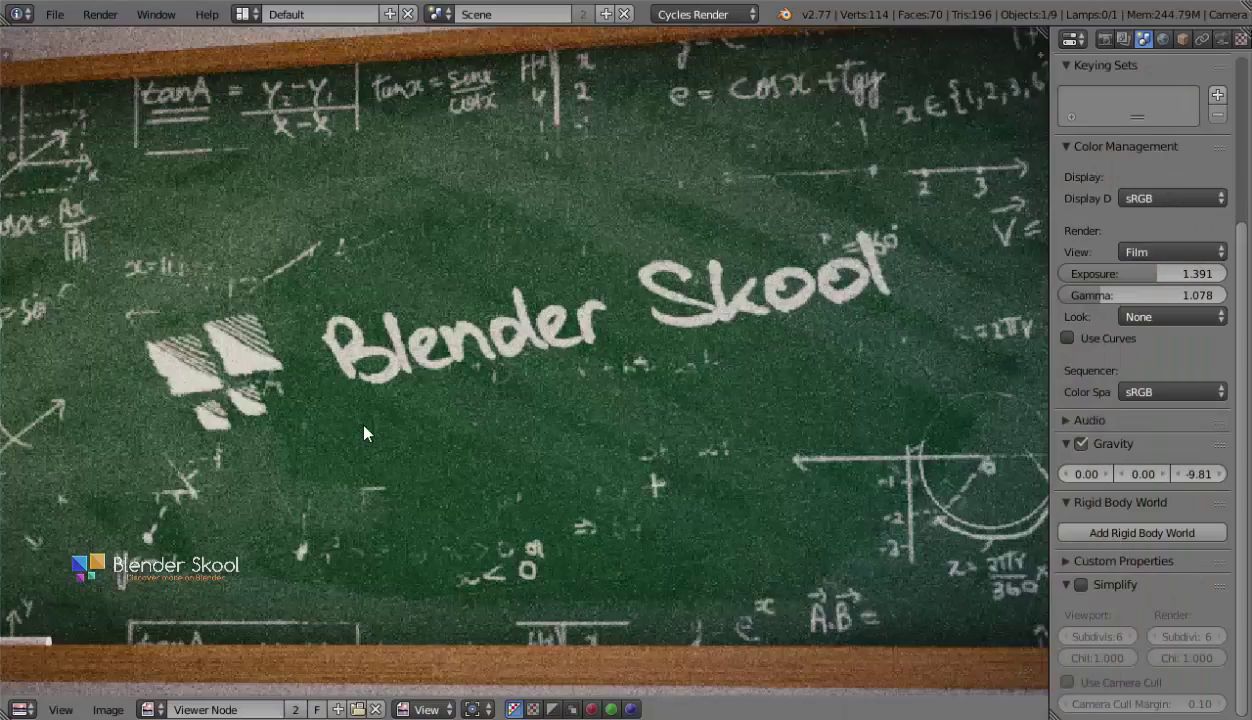
scroll(361, 420, "down", 2)
scroll(690, 230, "up", 2)
scroll(618, 291, "down", 2)
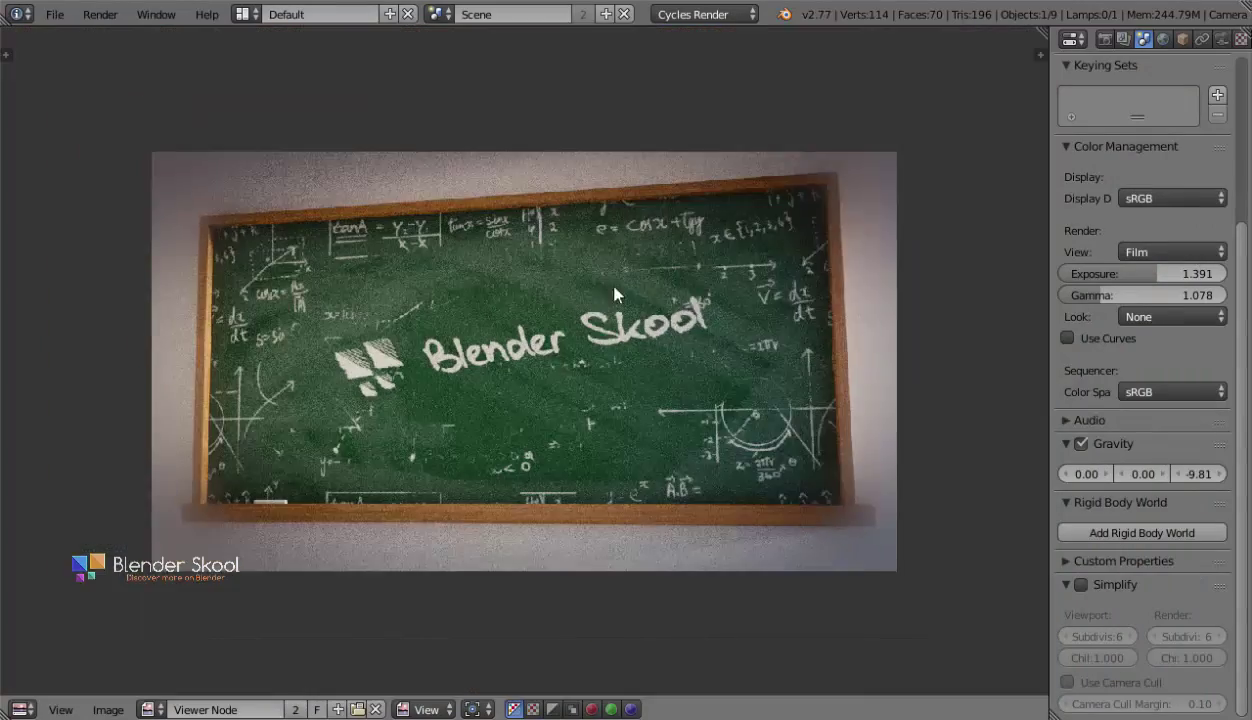
scroll(338, 305, "up", 2)
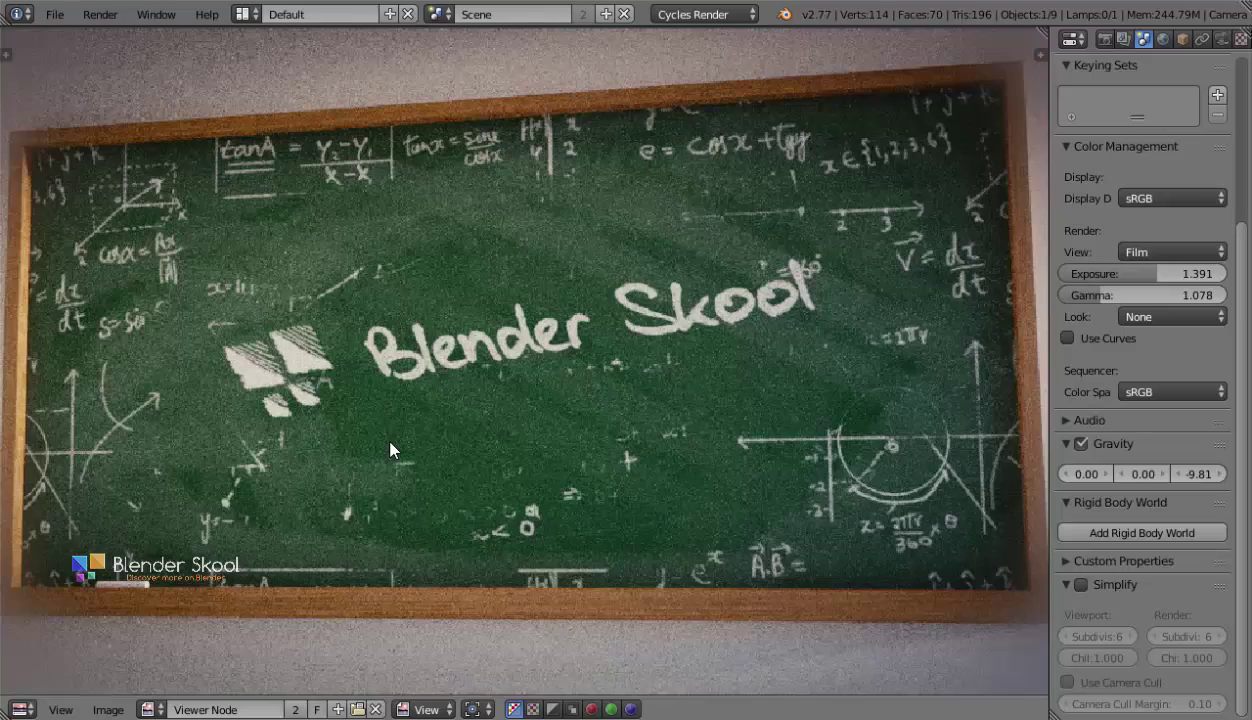
scroll(385, 453, "up", 1)
scroll(378, 451, "down", 2)
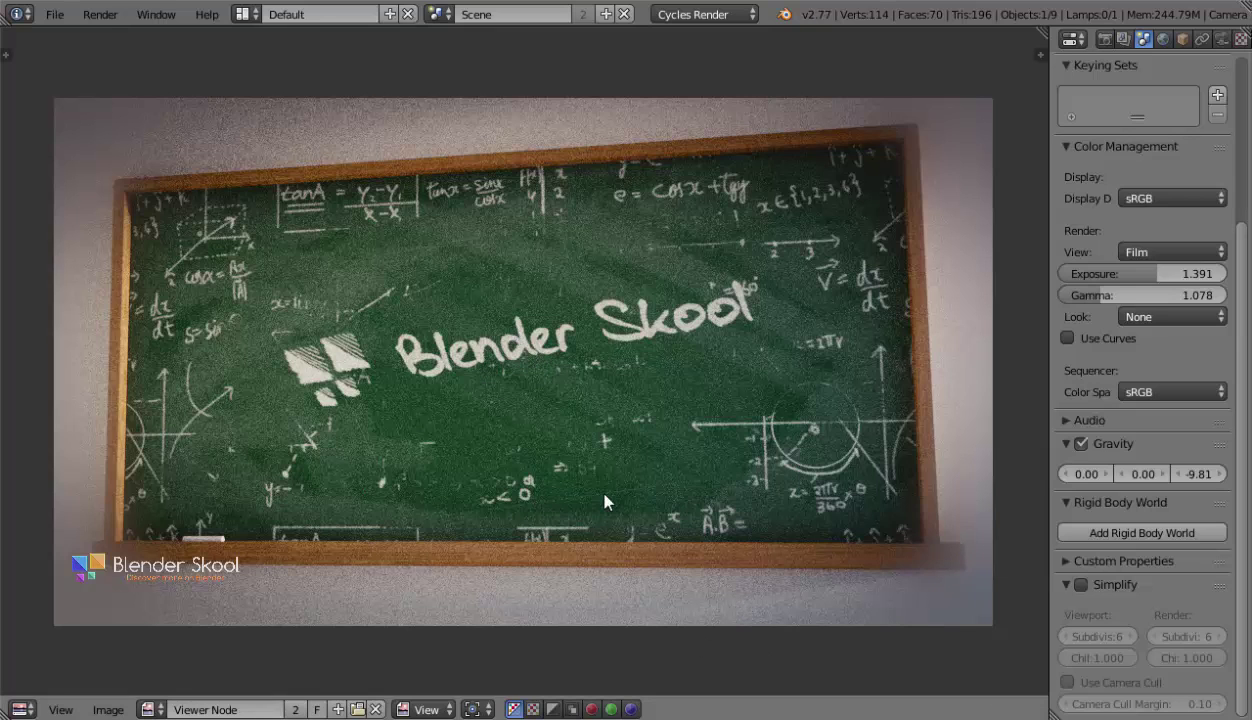
scroll(605, 502, "up", 2)
scroll(605, 502, "down", 1)
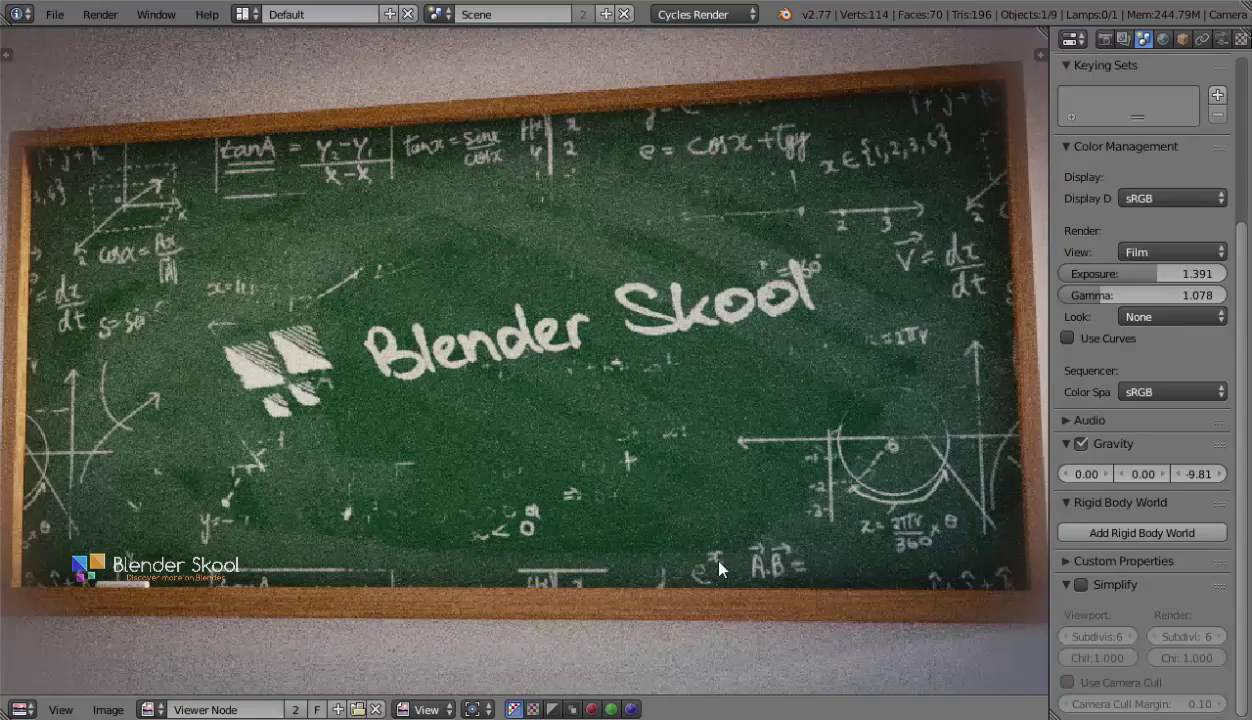